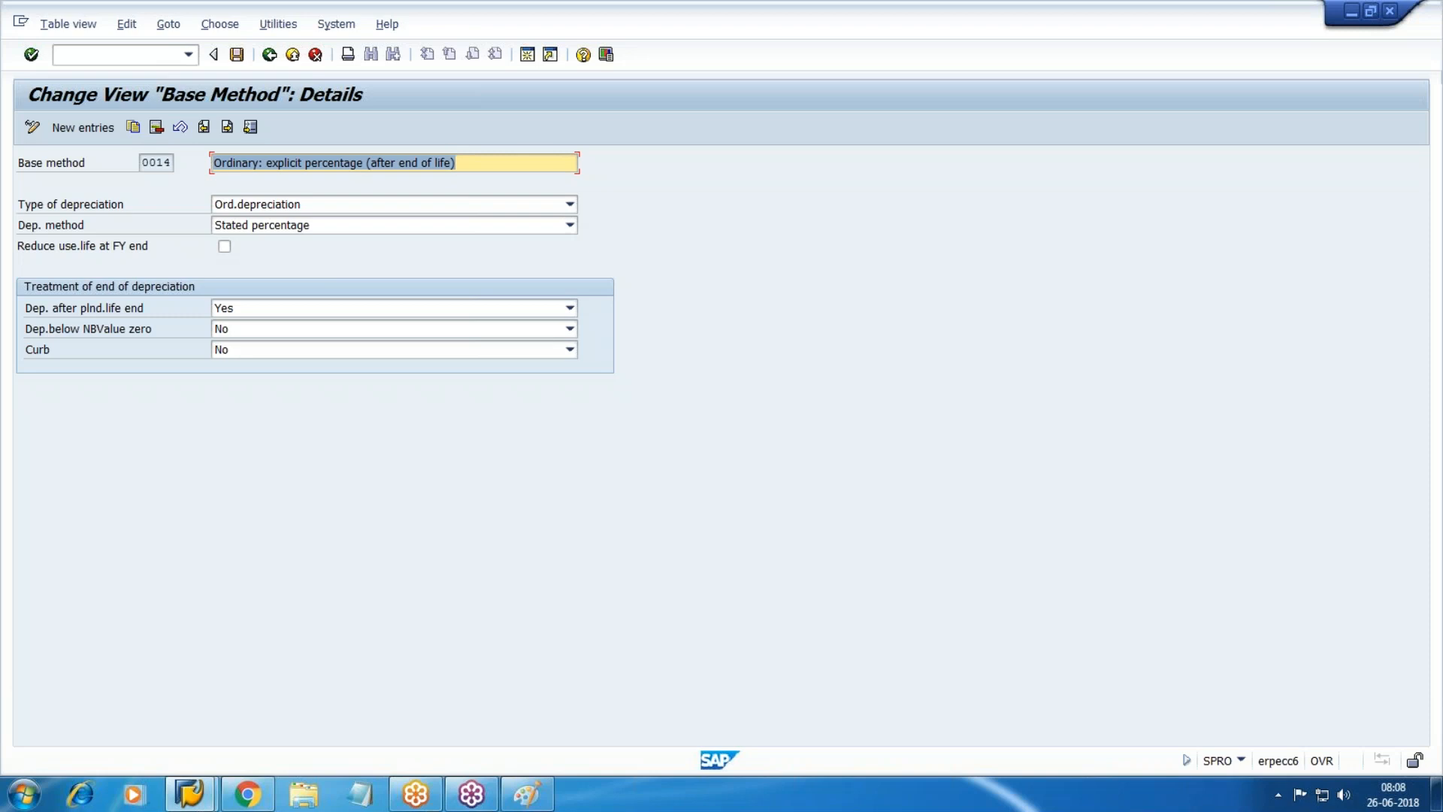
# Leave the base method details and open Define Multi-Level Methods for chart of depreciation WM10.
pyautogui.press('F3')
pyautogui.press('F3')
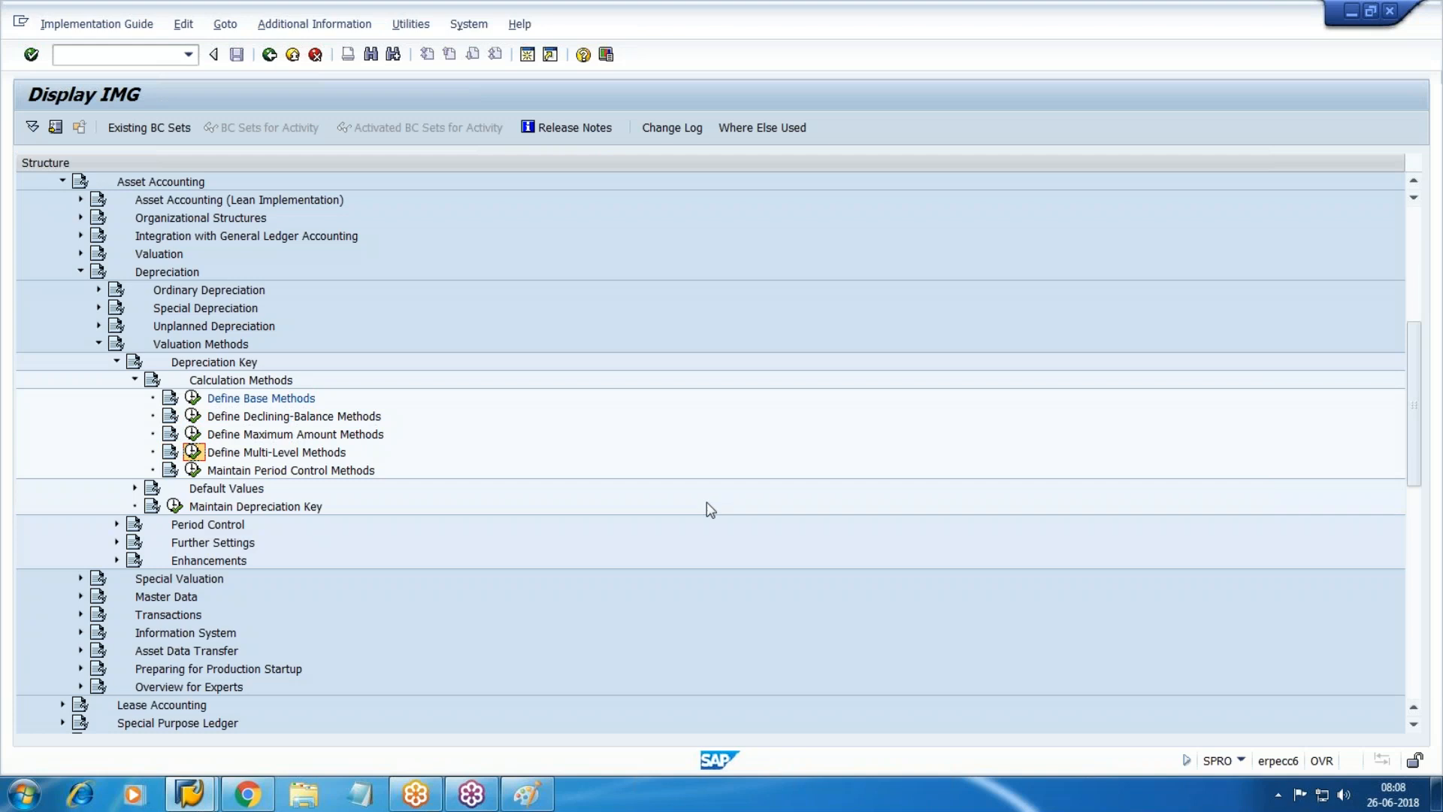
pyautogui.click(194, 452)
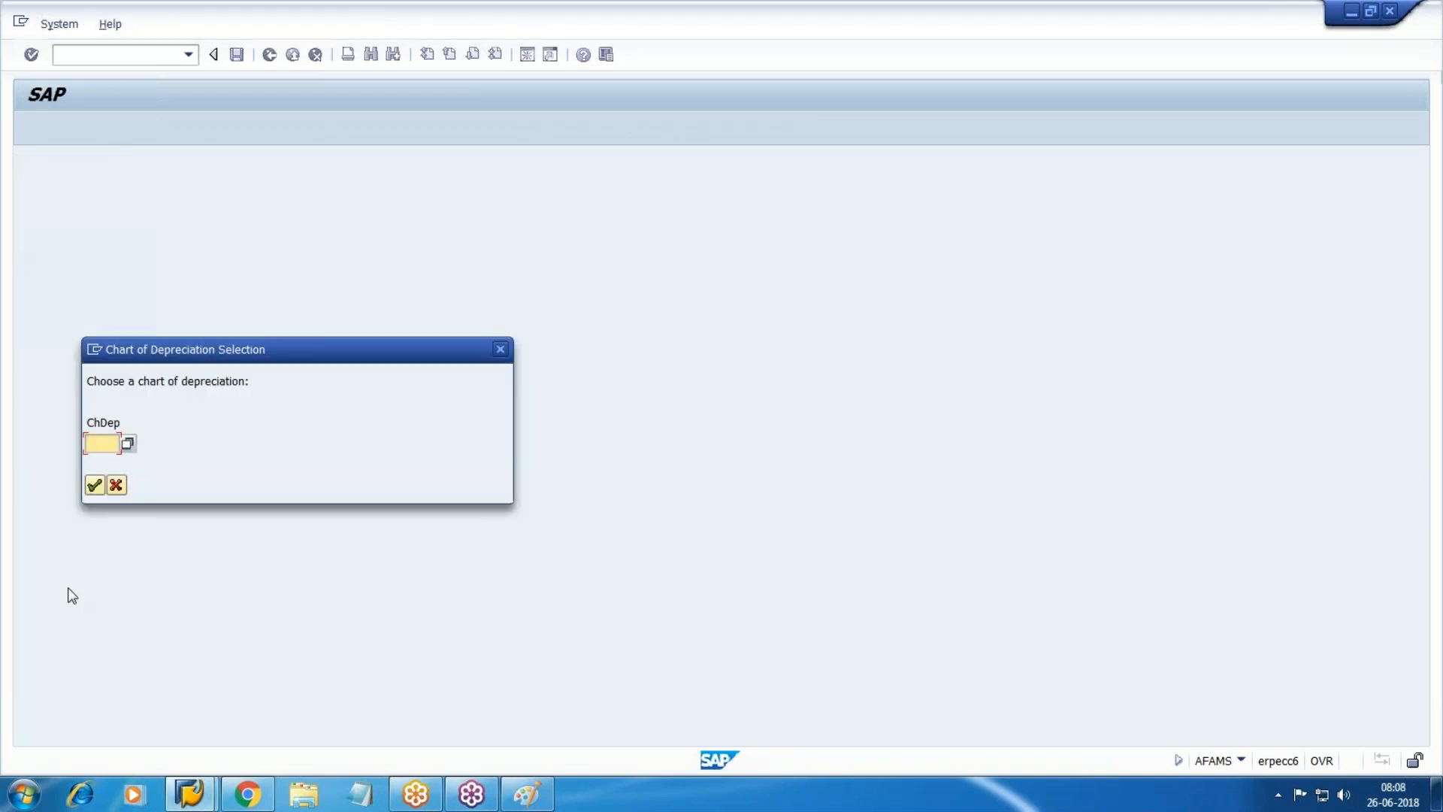
pyautogui.write('WM10')
pyautogui.press('Return')
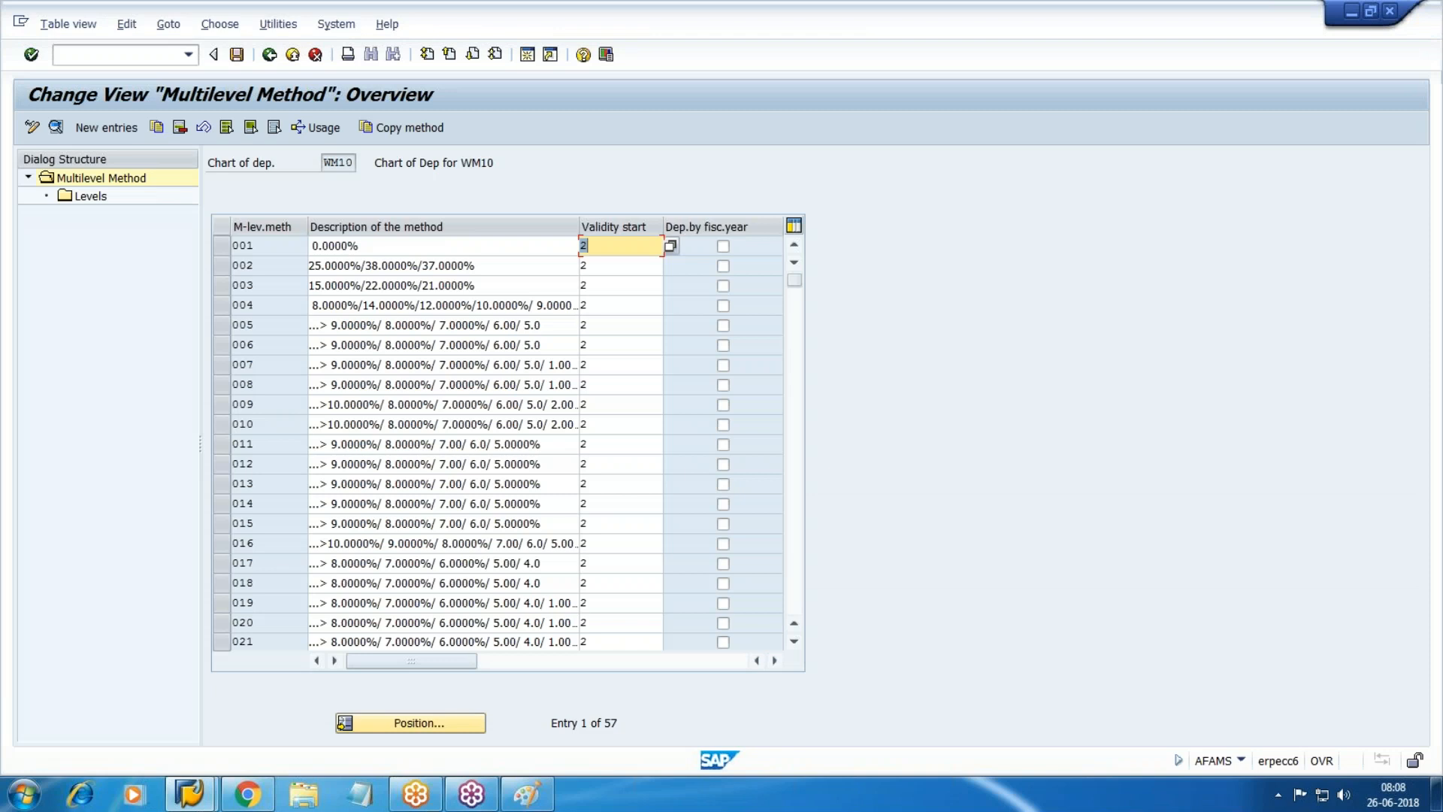
pyautogui.click(106, 127)
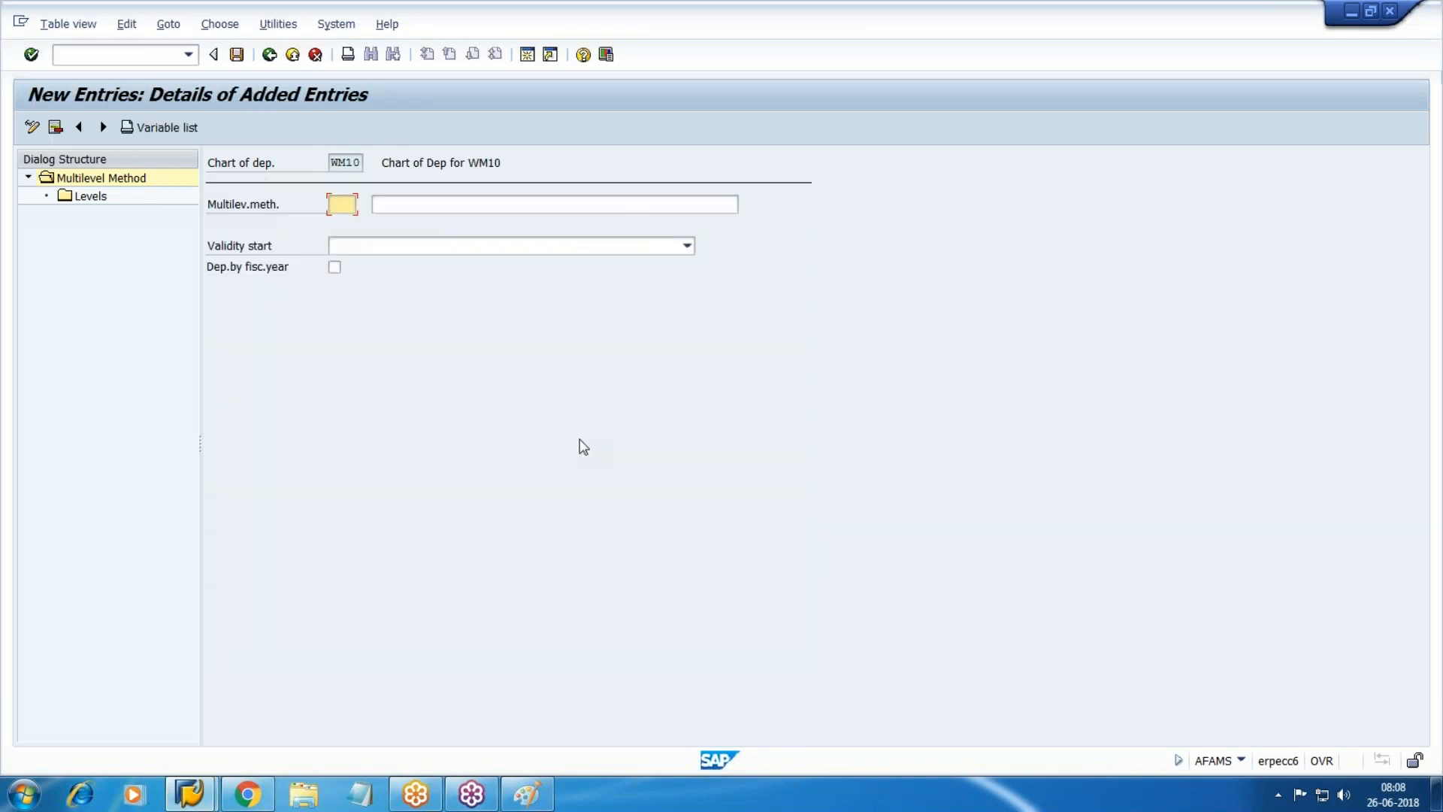
pyautogui.write('SLM')
pyautogui.press('Tab')
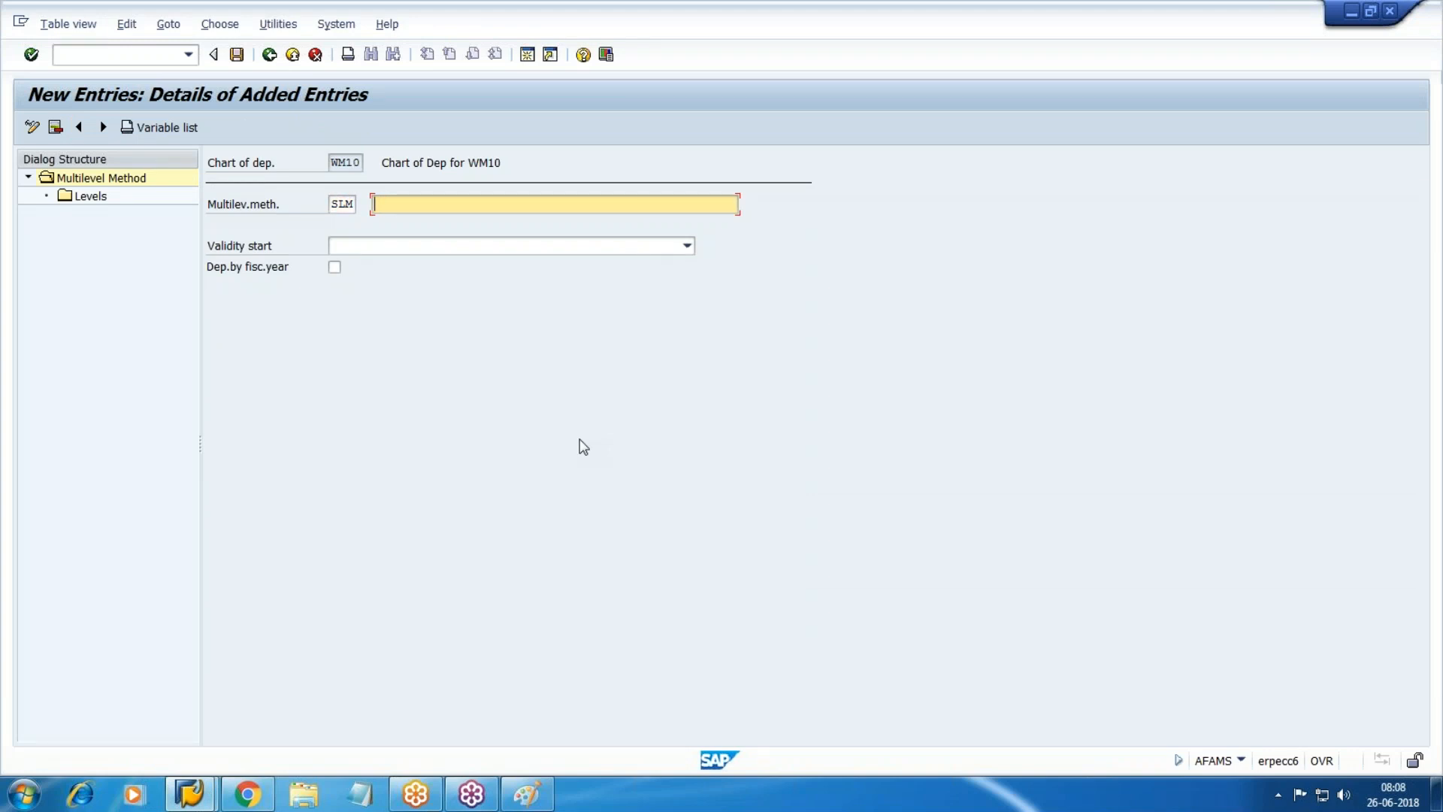
pyautogui.write('Vehicle @10')
pyautogui.press('Tab')
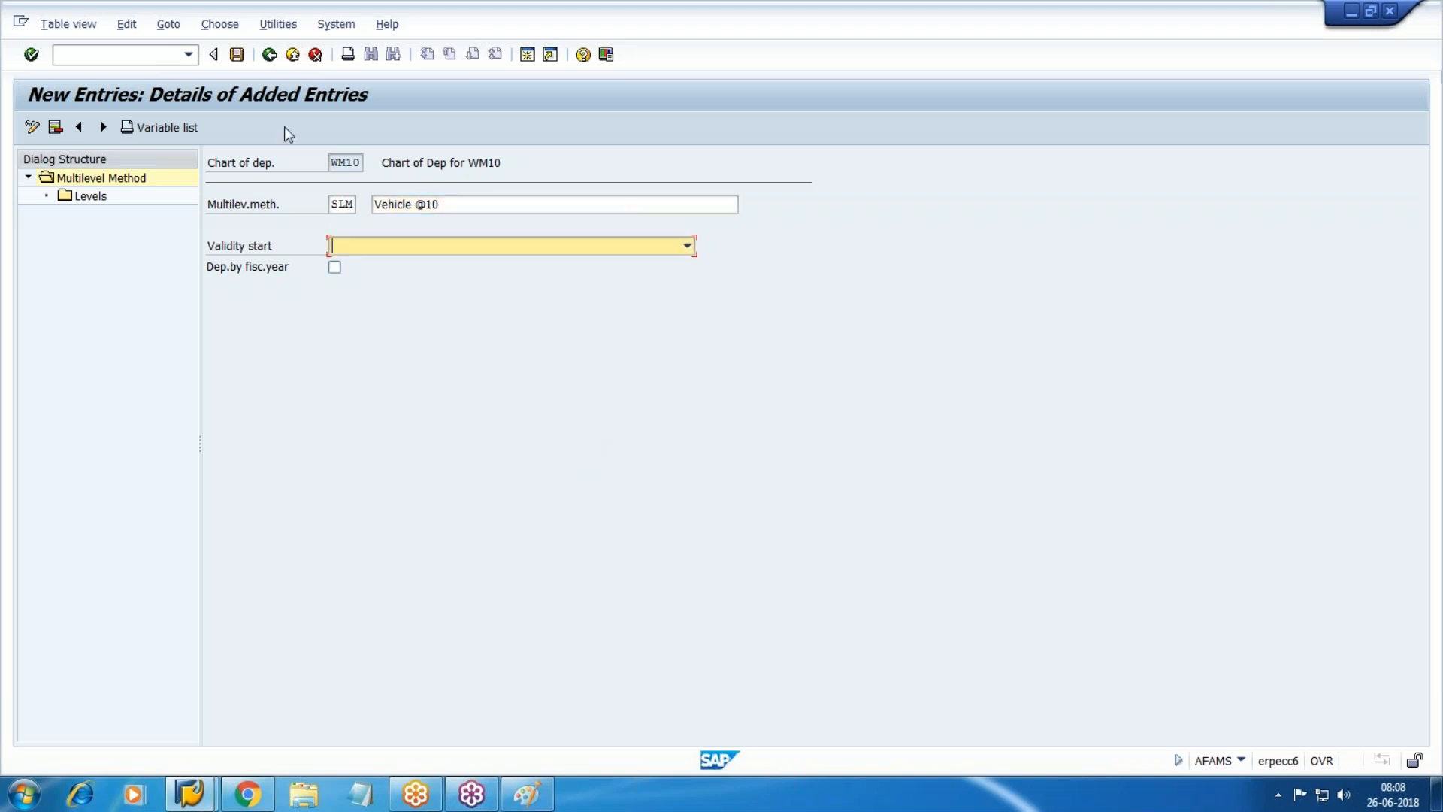
pyautogui.click(466, 205)
pyautogui.write('%')
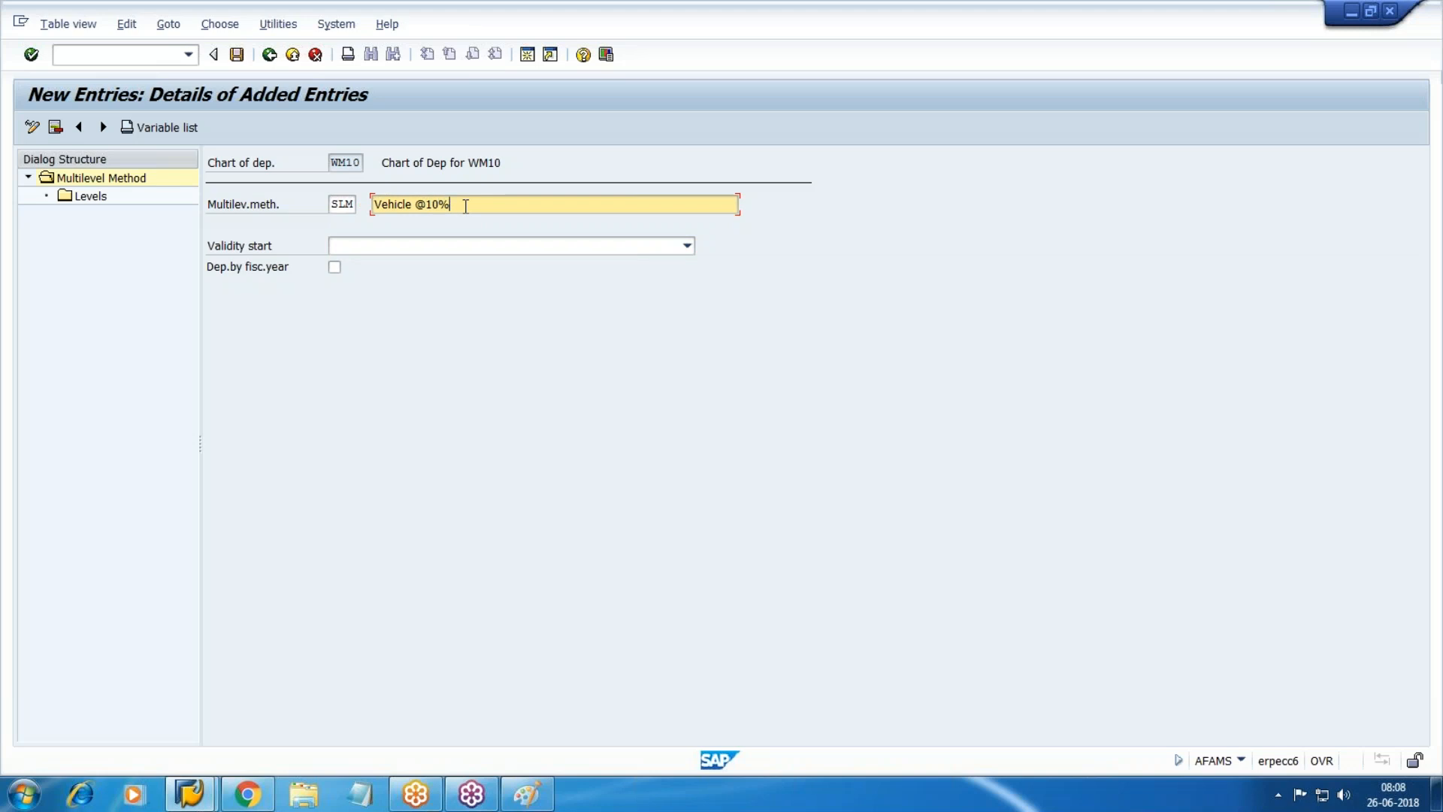
pyautogui.click(433, 245)
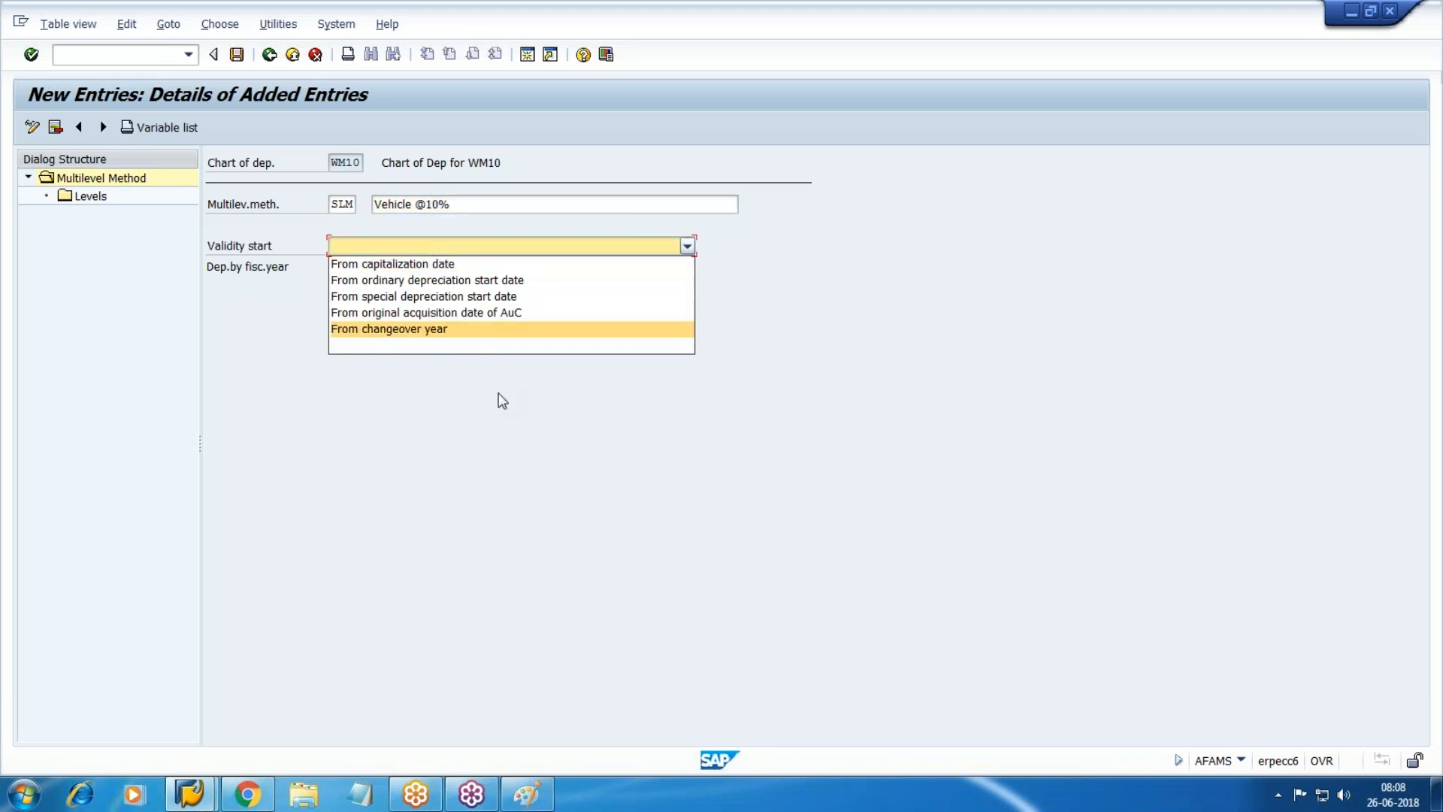
pyautogui.click(435, 262)
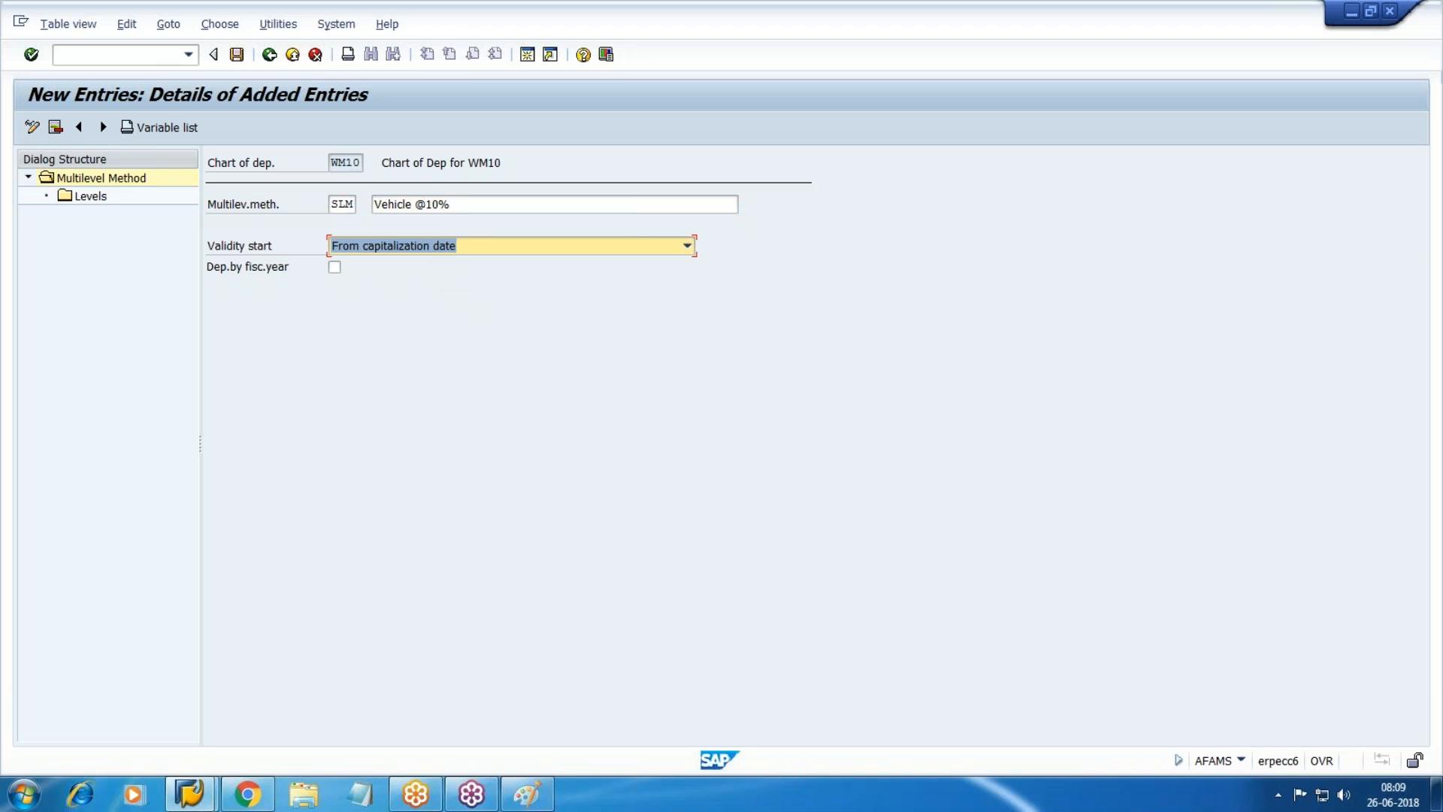
# Add an SLM level row with acquisition year 9999, 999 years and 12 periods.
pyautogui.doubleClick(81, 194)
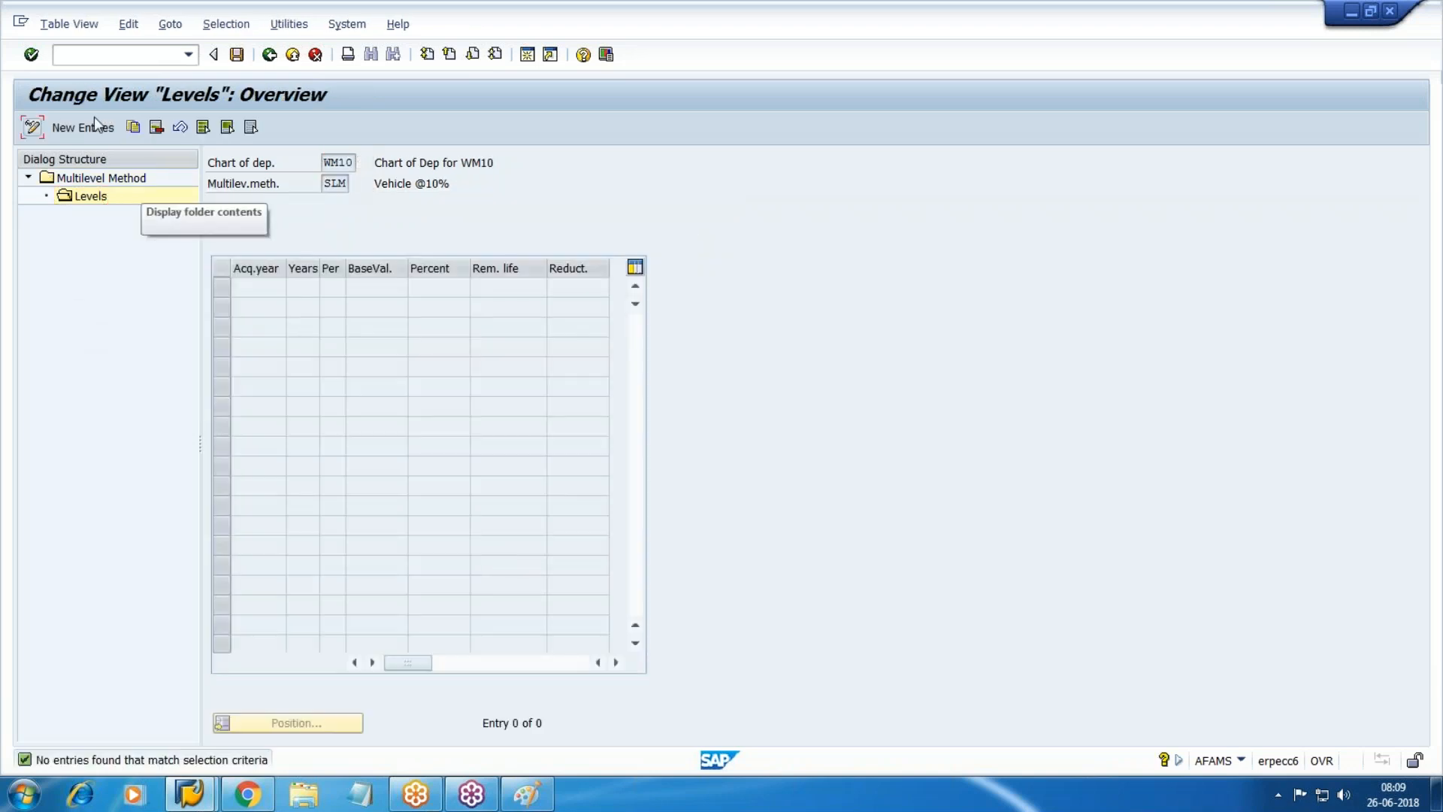
pyautogui.click(81, 128)
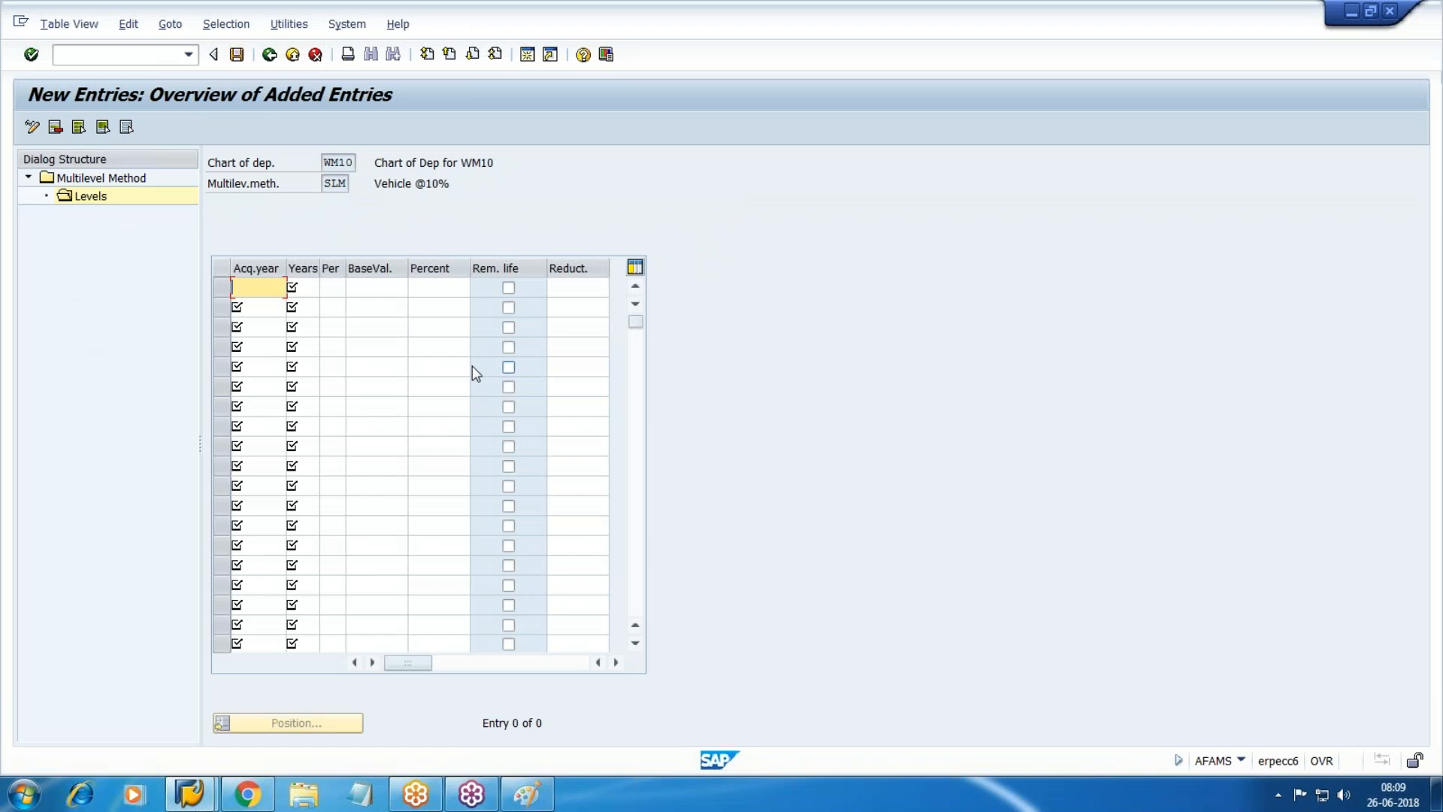
pyautogui.write('9999')
pyautogui.press('Tab')
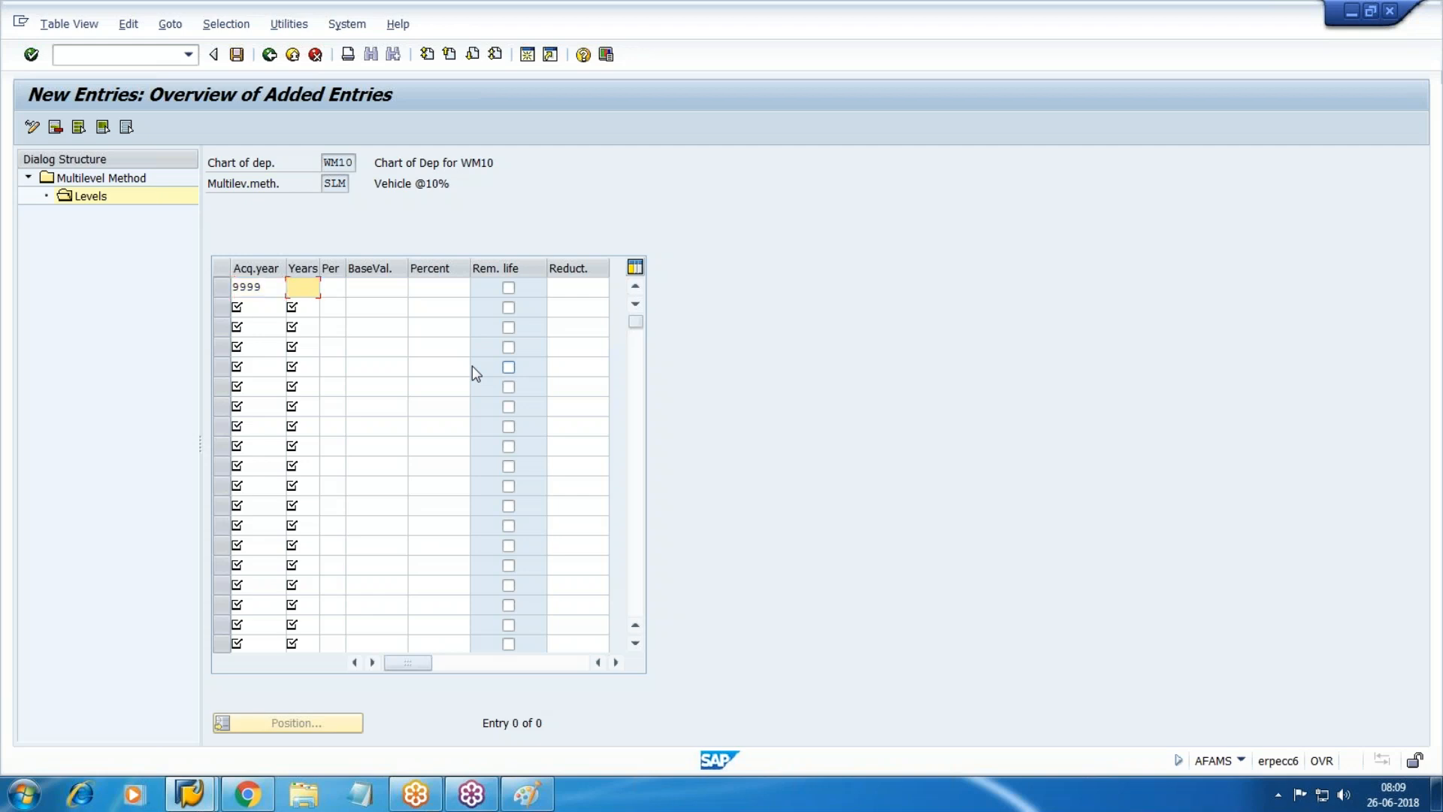
pyautogui.write('999')
pyautogui.press('Tab')
pyautogui.press('F4')
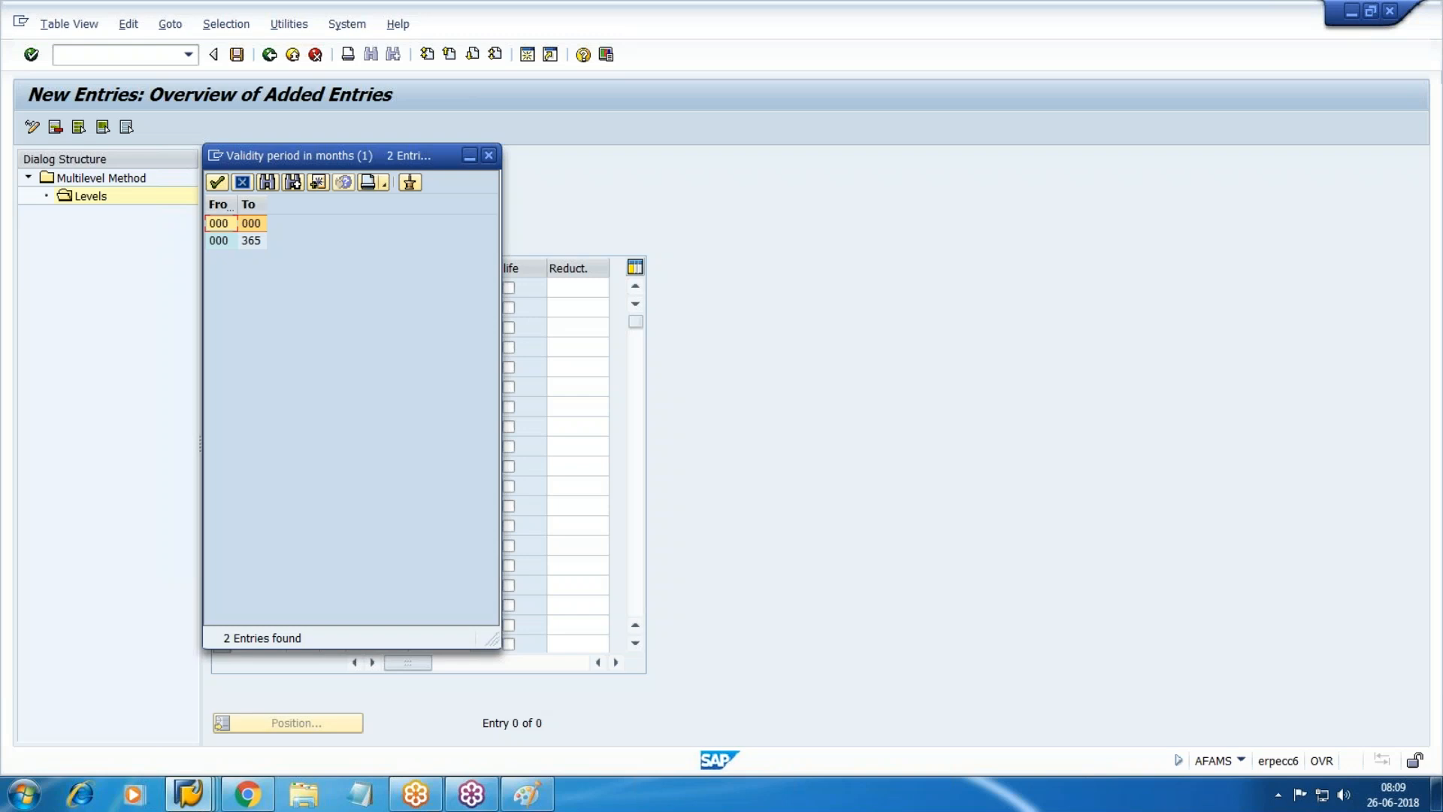
pyautogui.click(489, 155)
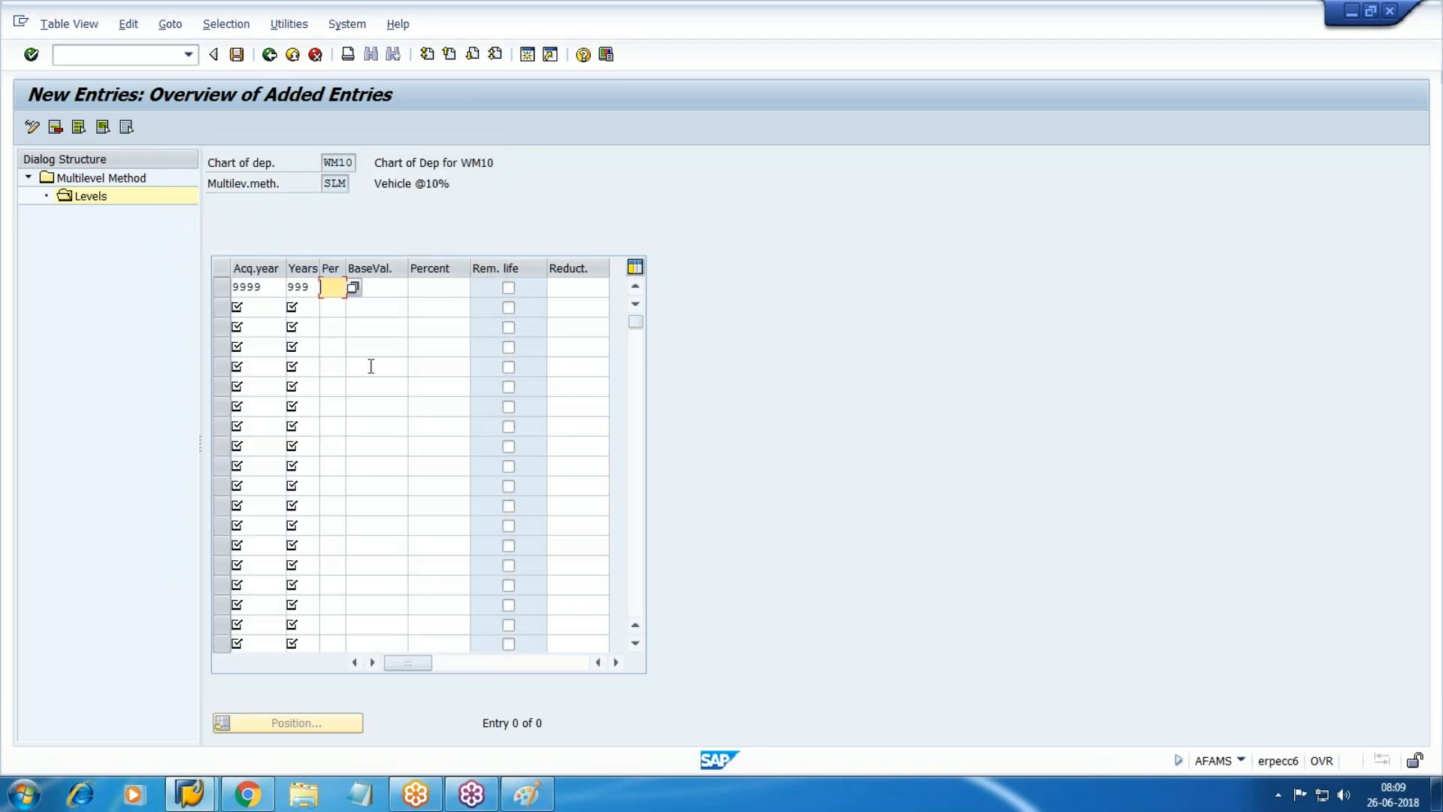
pyautogui.write('12')
pyautogui.press('Tab')
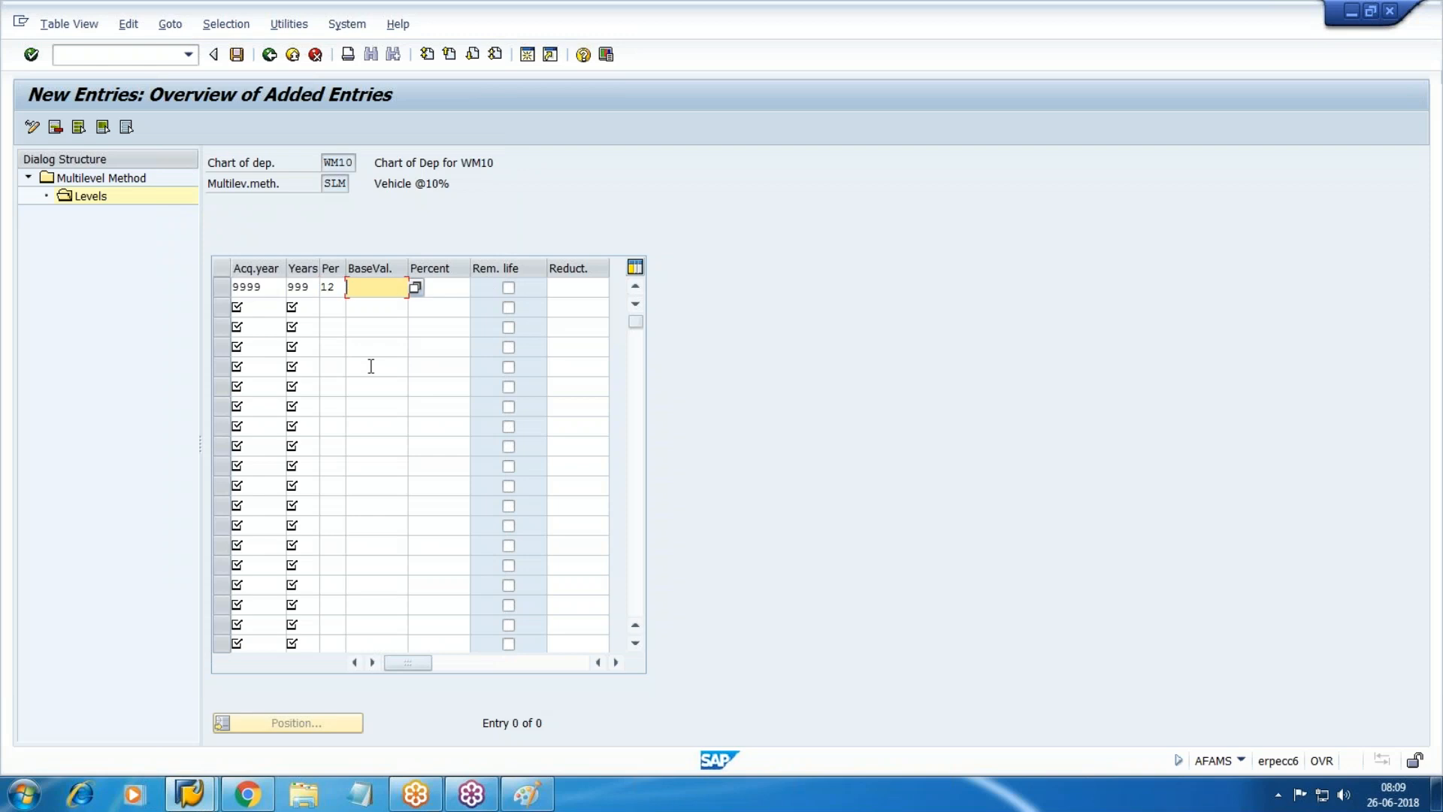
# Set base value 01 (acquisition value) at 10 percent and save under the WM10-Asst customizing request.
pyautogui.press('F4')
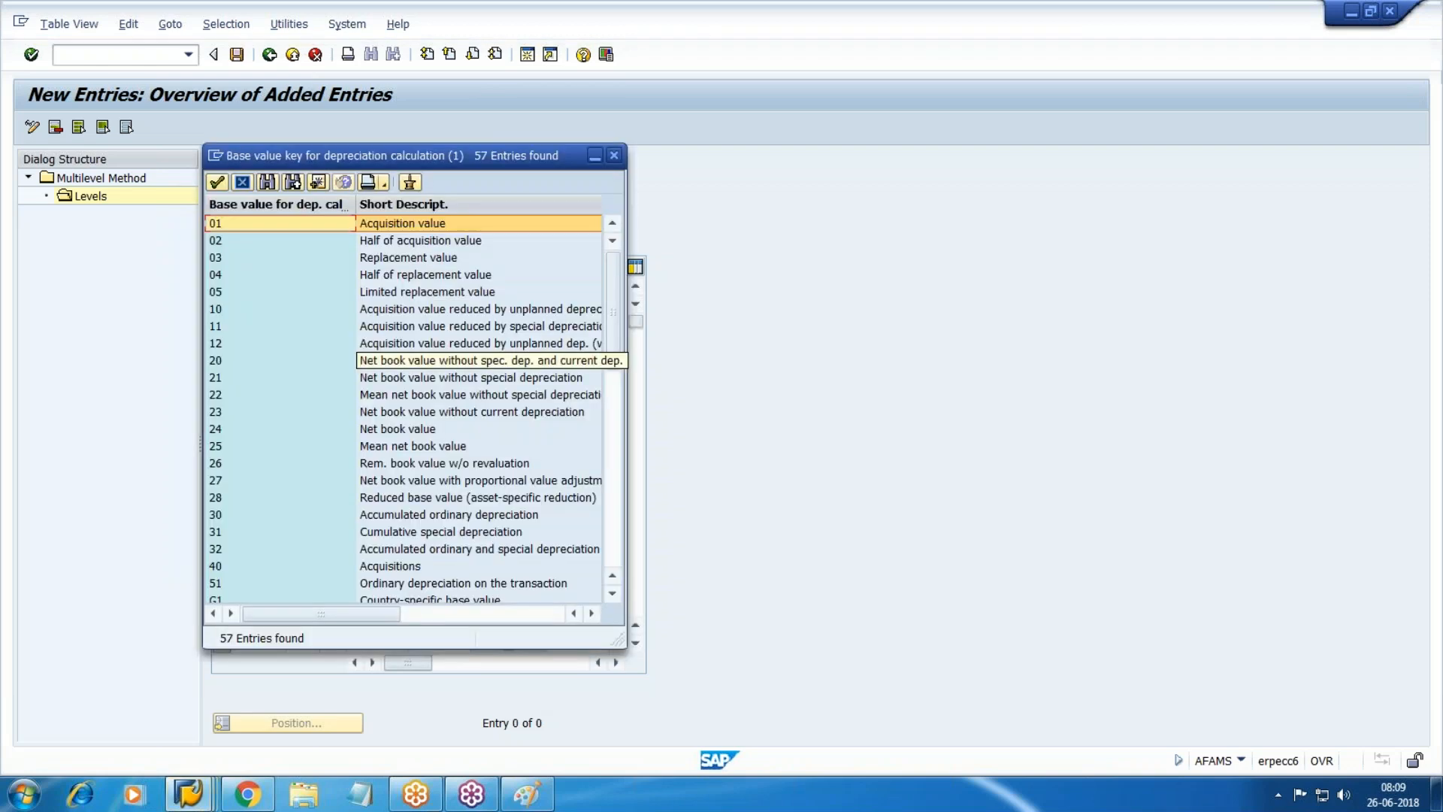
pyautogui.doubleClick(386, 221)
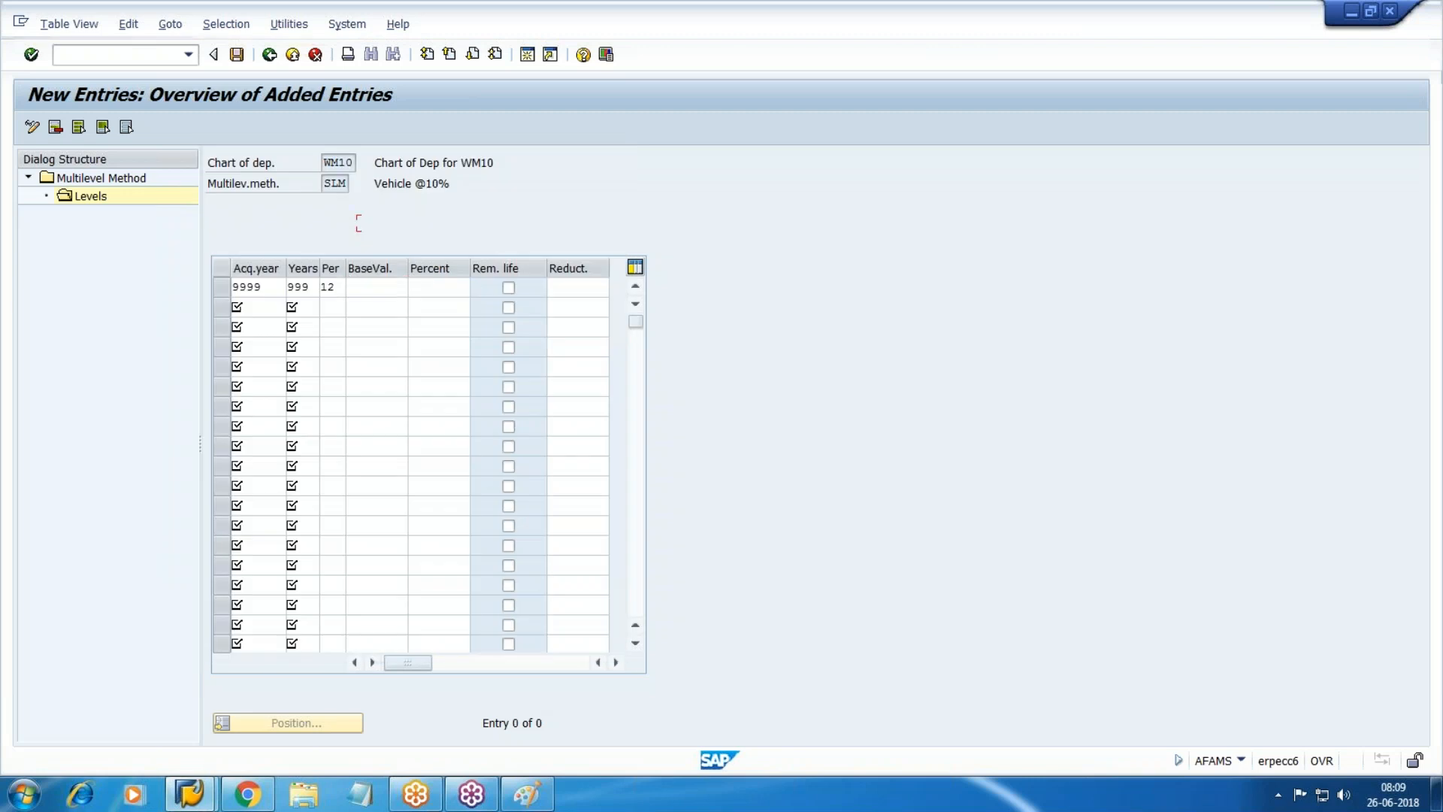
pyautogui.press('Tab')
pyautogui.write('10')
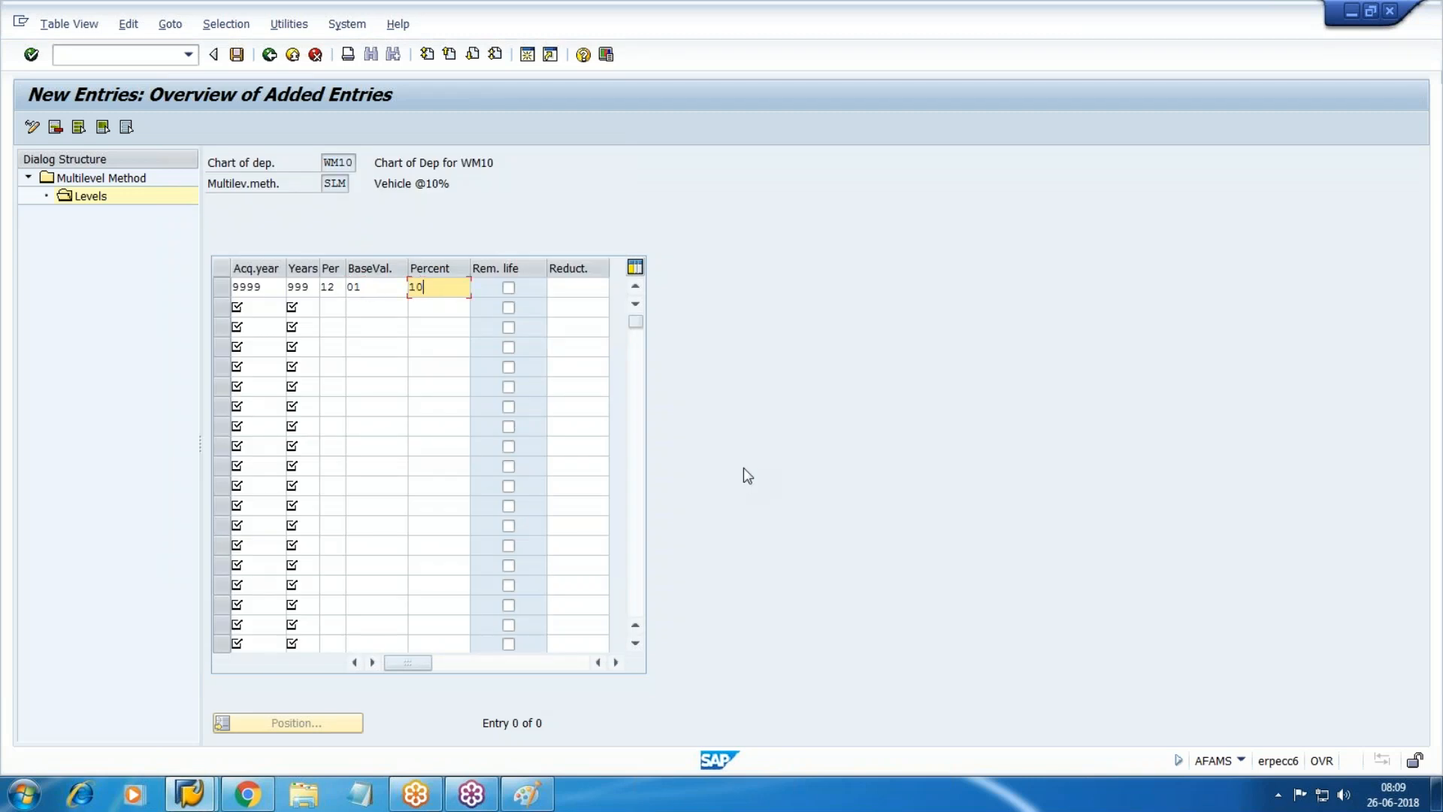
pyautogui.click(237, 54)
pyautogui.click(460, 335)
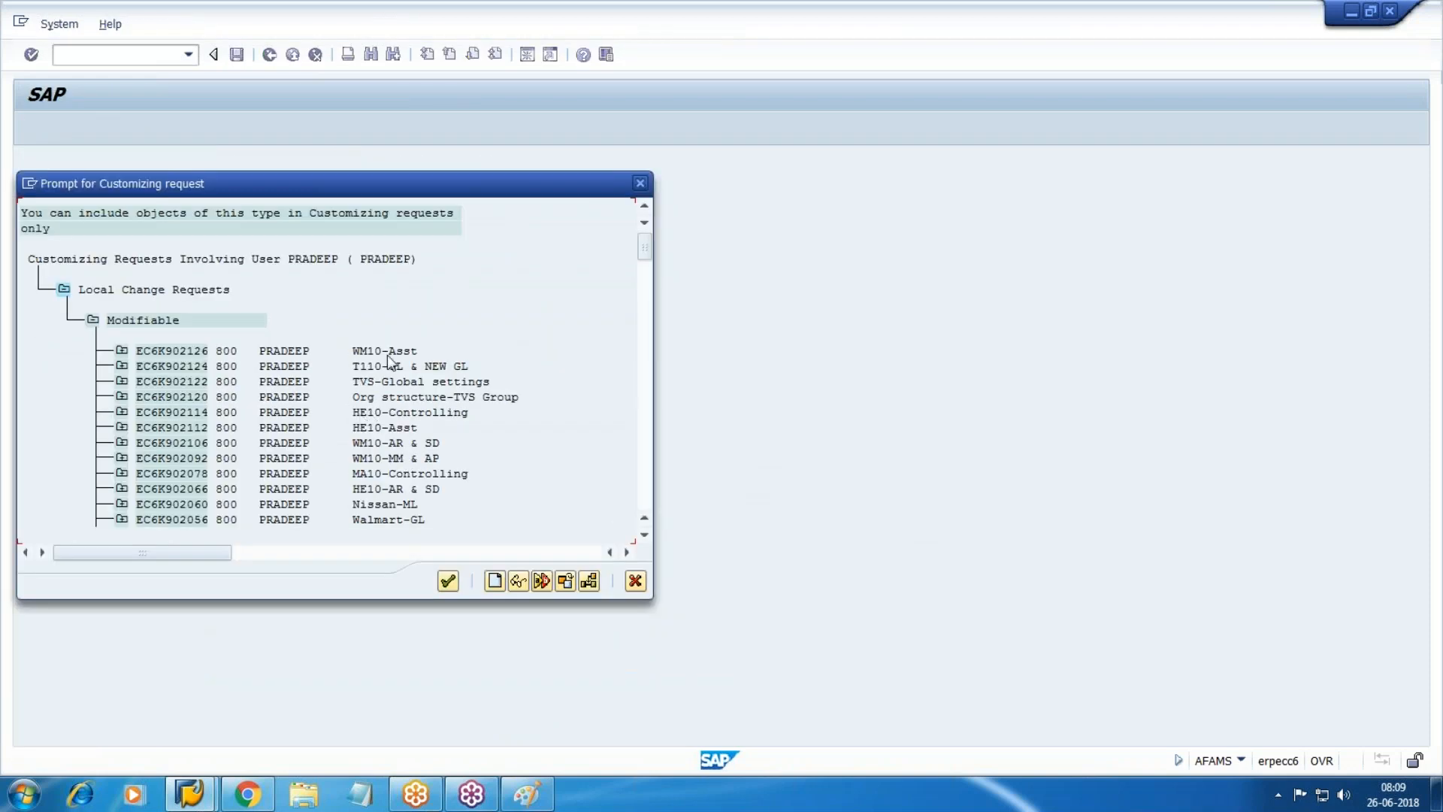
pyautogui.doubleClick(385, 355)
pyautogui.click(311, 336)
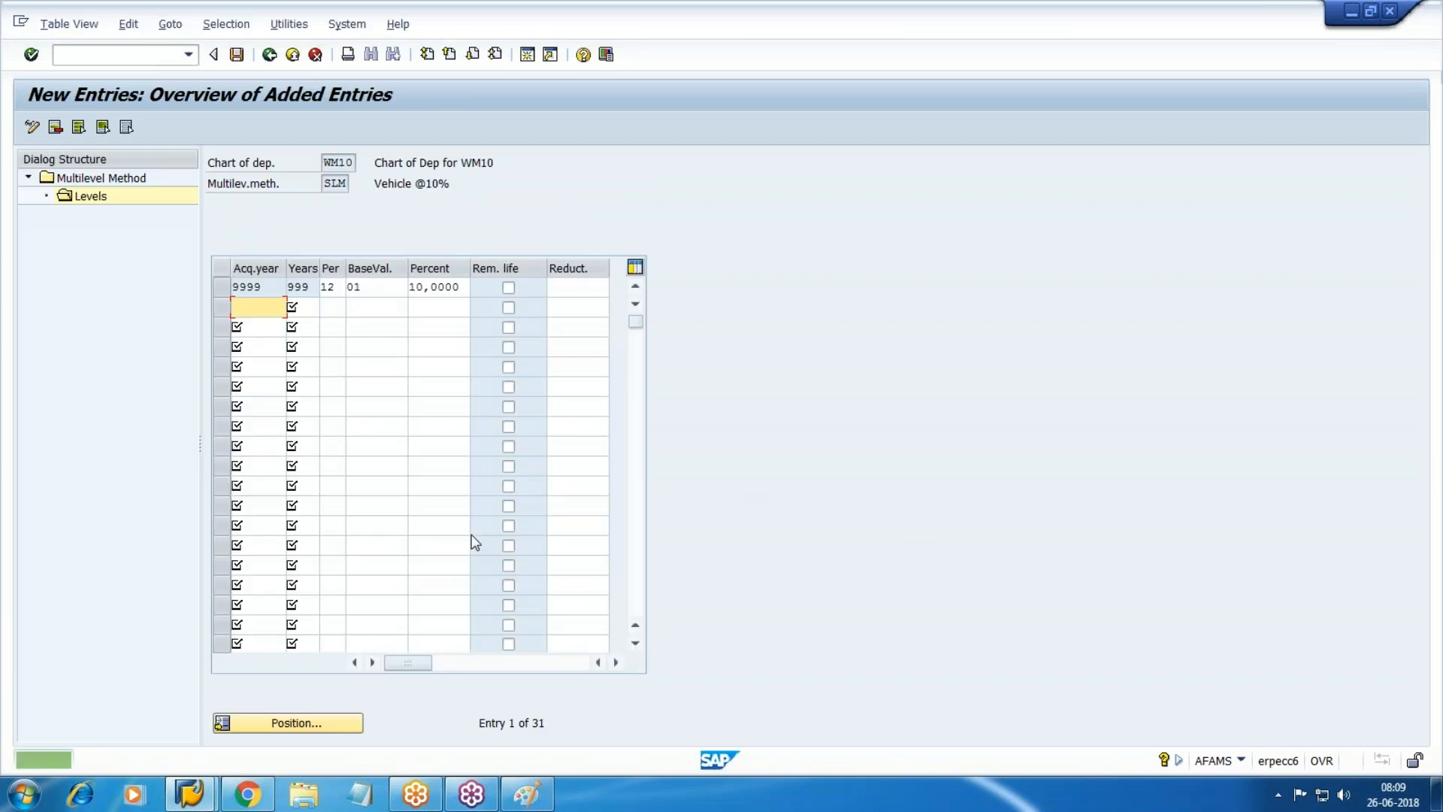
# Create method WDV described 'WDV @ 15%', valid from ordinary depreciation start date, and open its Levels.
pyautogui.press('F3')
pyautogui.press('F3')
pyautogui.press('F3')
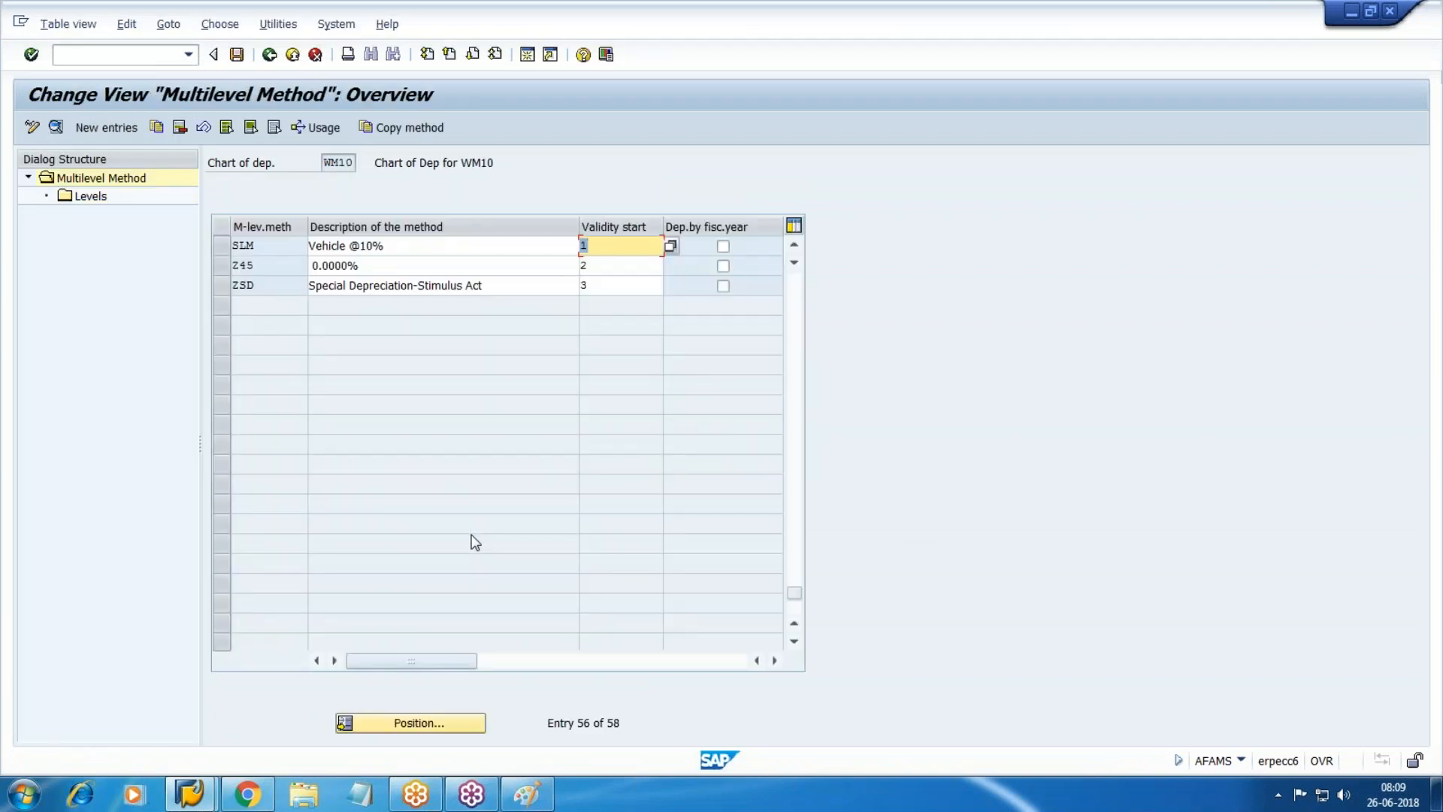
pyautogui.click(113, 128)
pyautogui.write('WDV')
pyautogui.press('Tab')
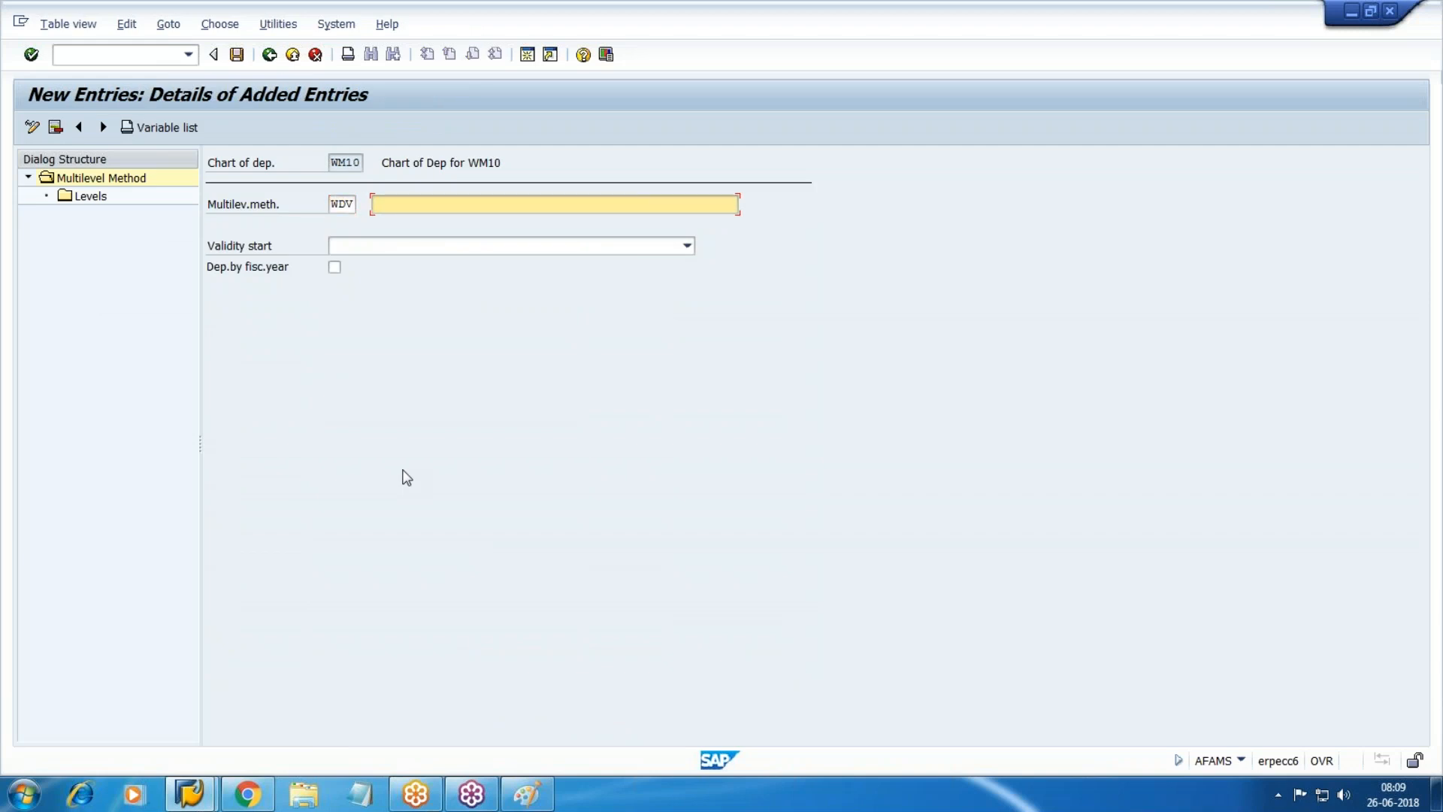
pyautogui.write('WDV @ 15%')
pyautogui.press('Tab')
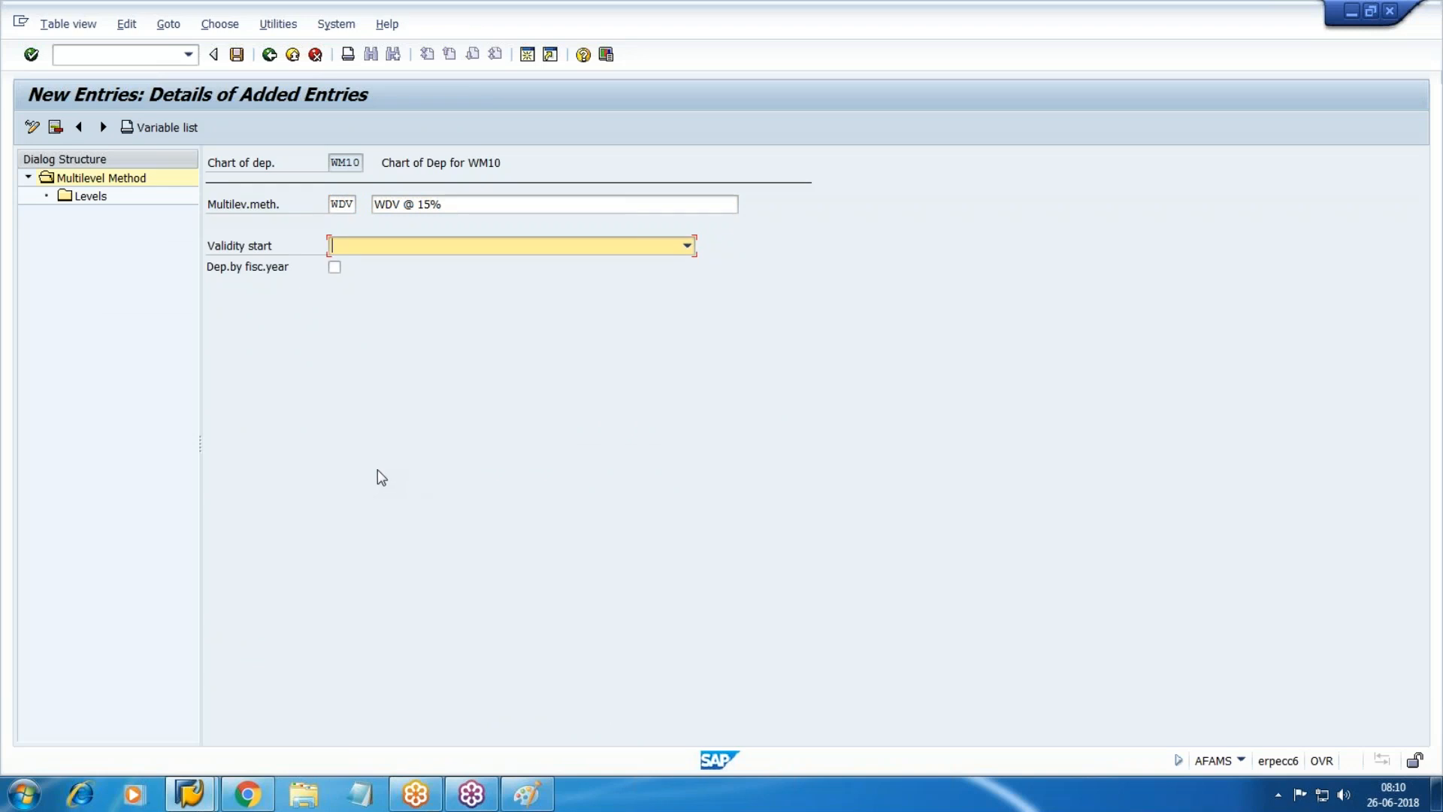
pyautogui.click(687, 246)
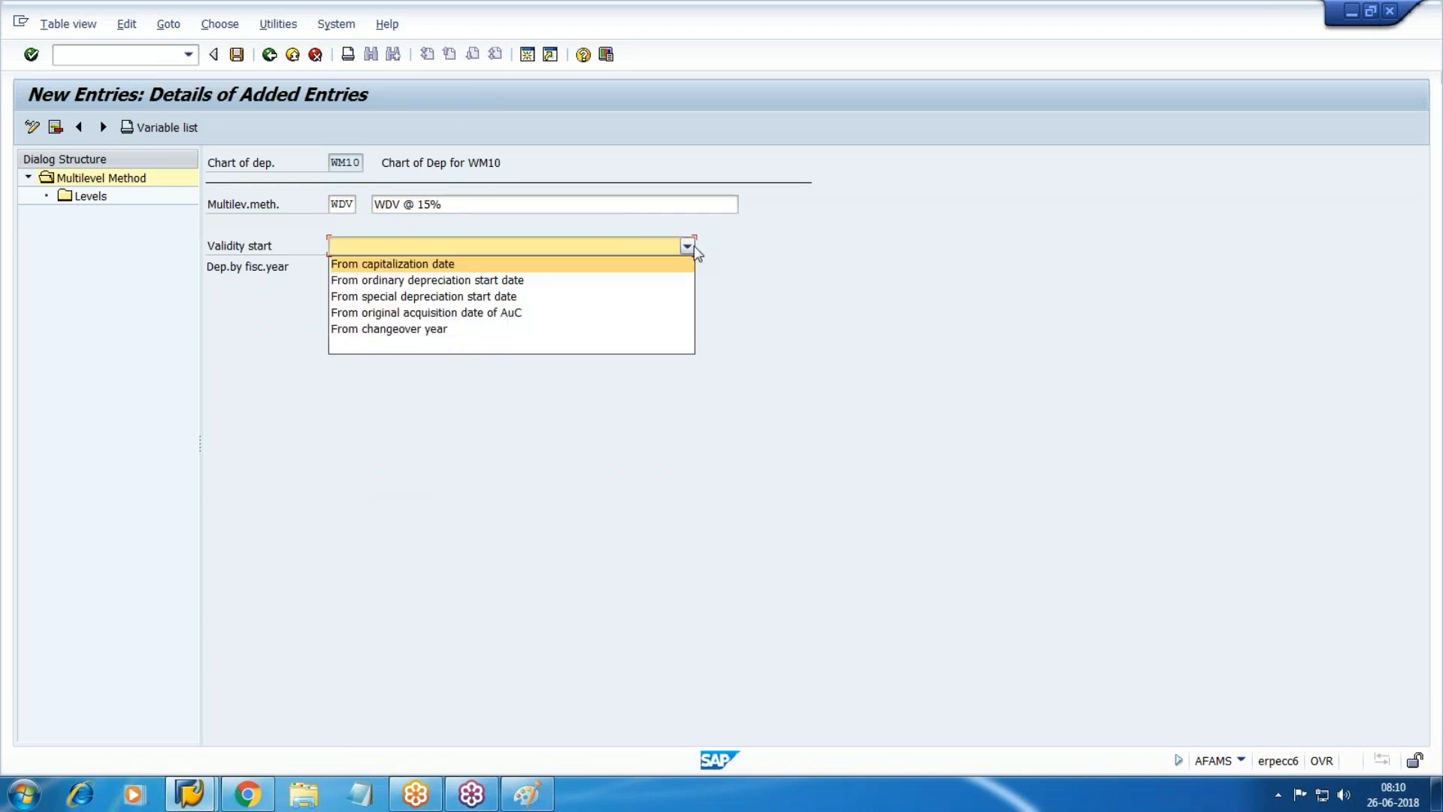
pyautogui.click(395, 282)
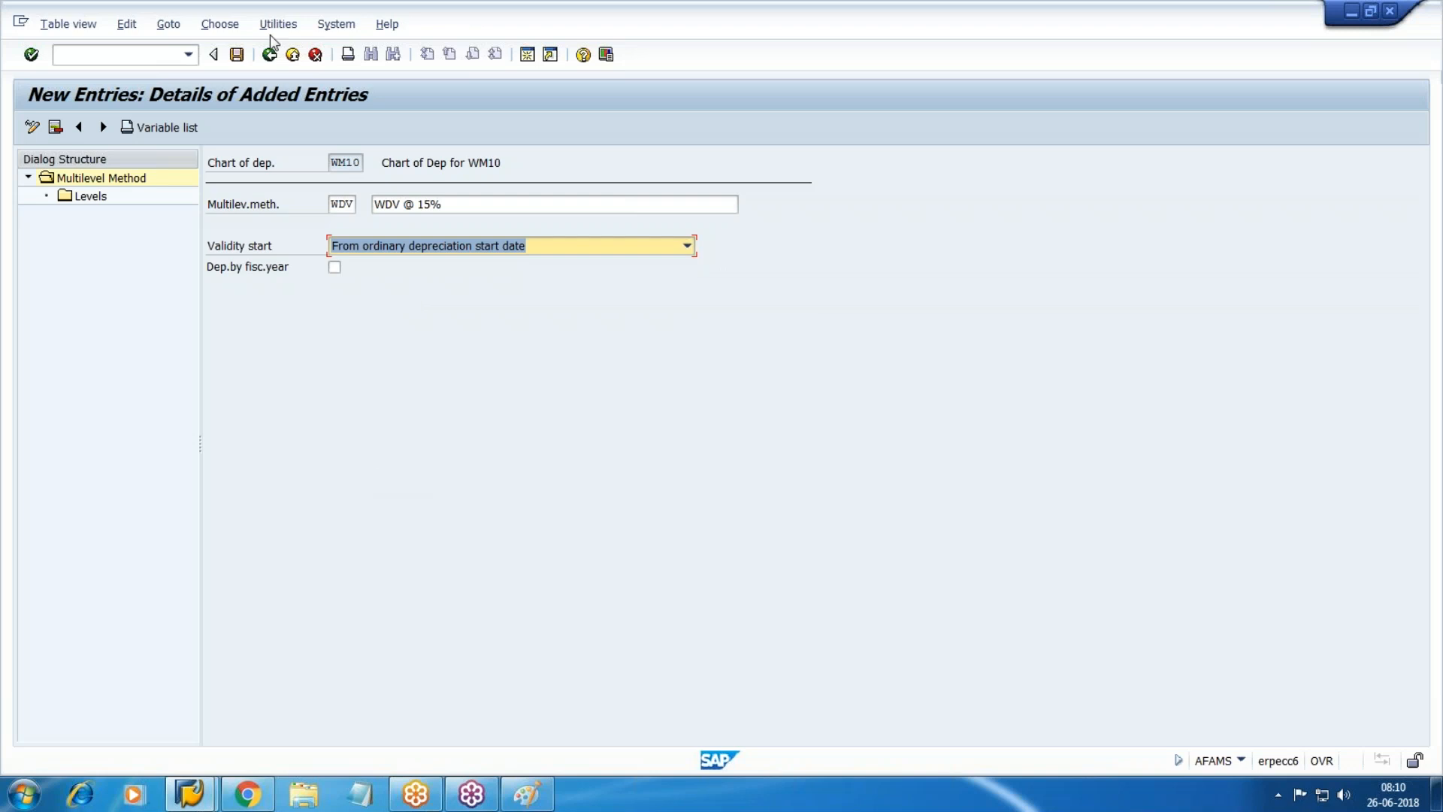
pyautogui.doubleClick(88, 196)
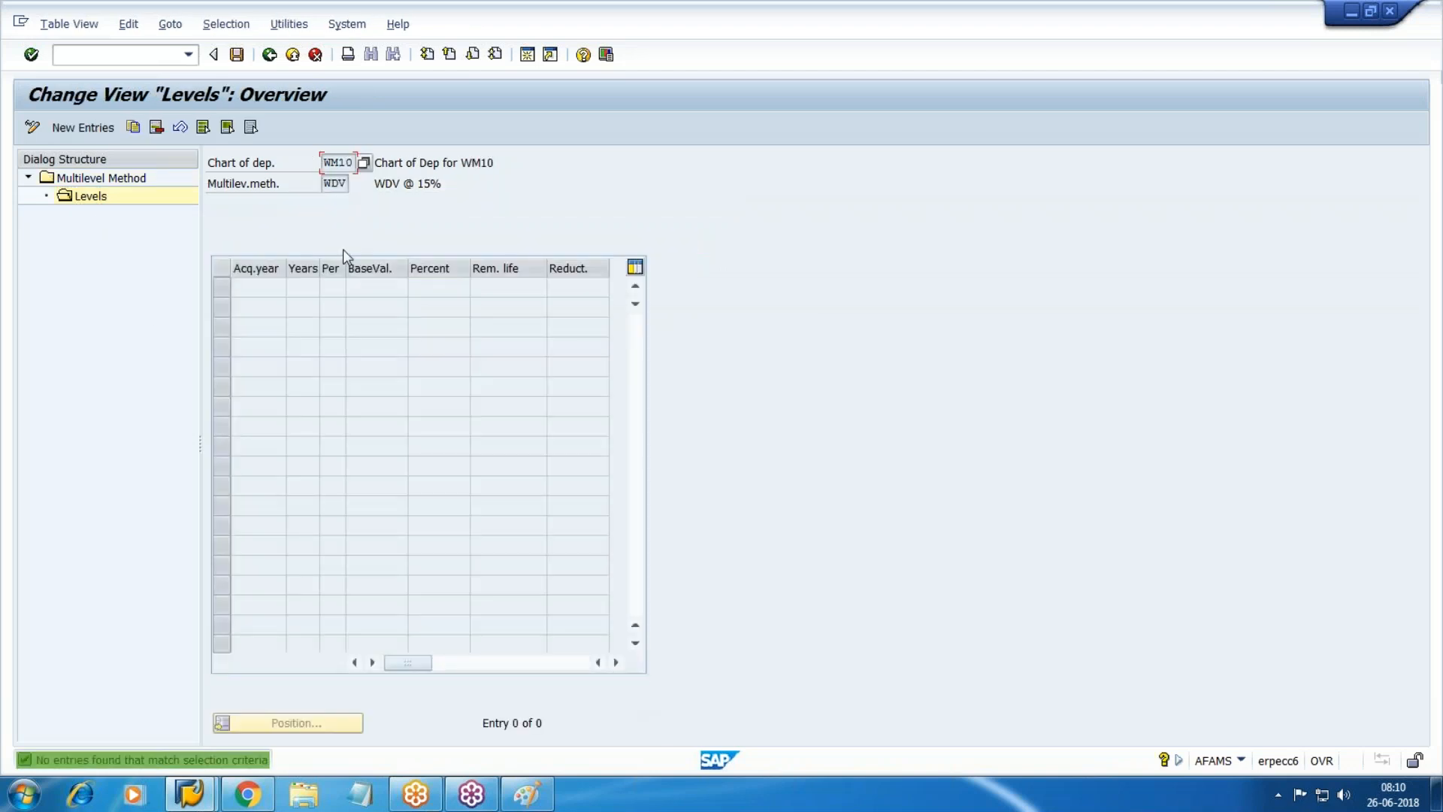
# Add a WDV level row with acquisition year 9999, 999 years and 12 periods.
pyautogui.click(83, 127)
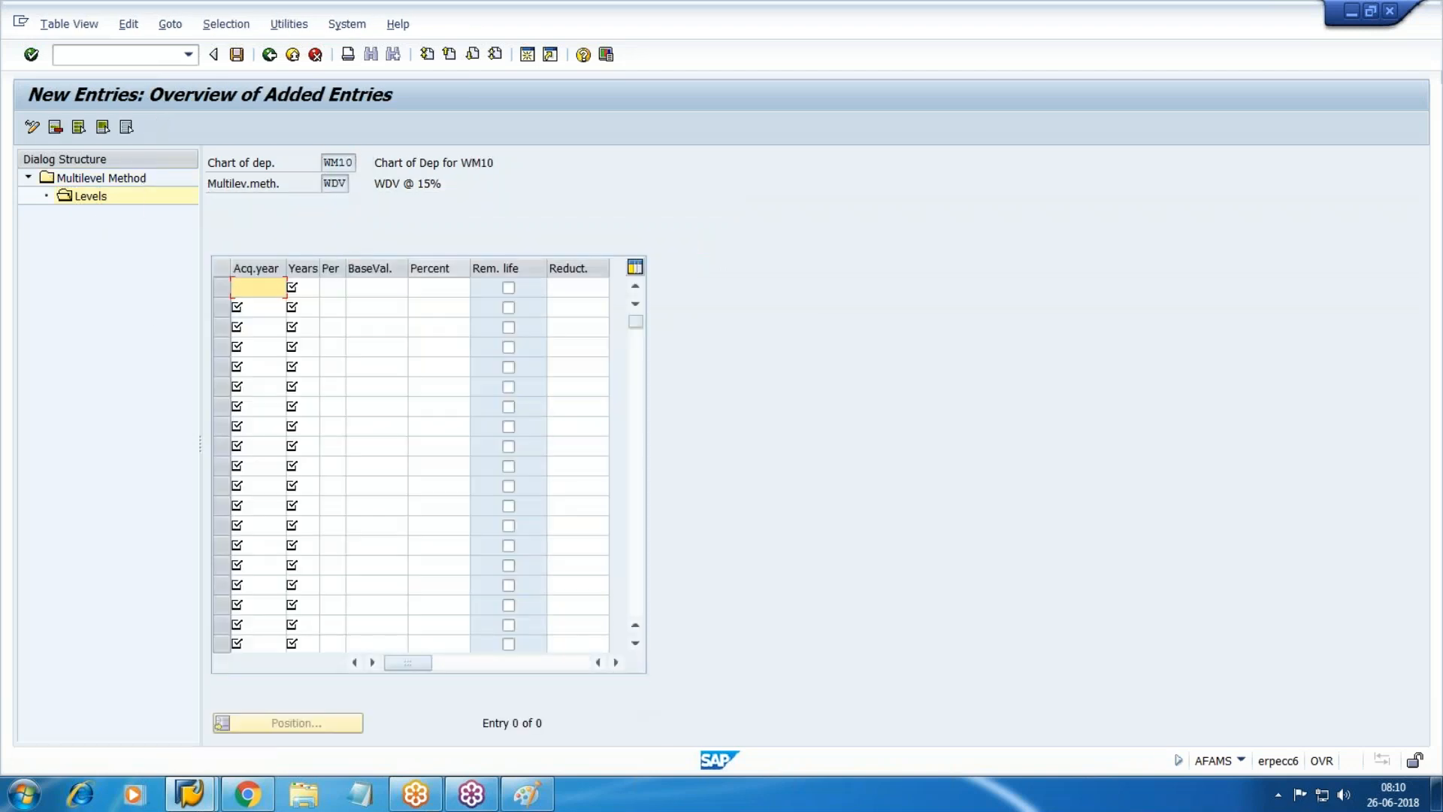
pyautogui.write('9')
pyautogui.press('Down')
pyautogui.press('Tab')
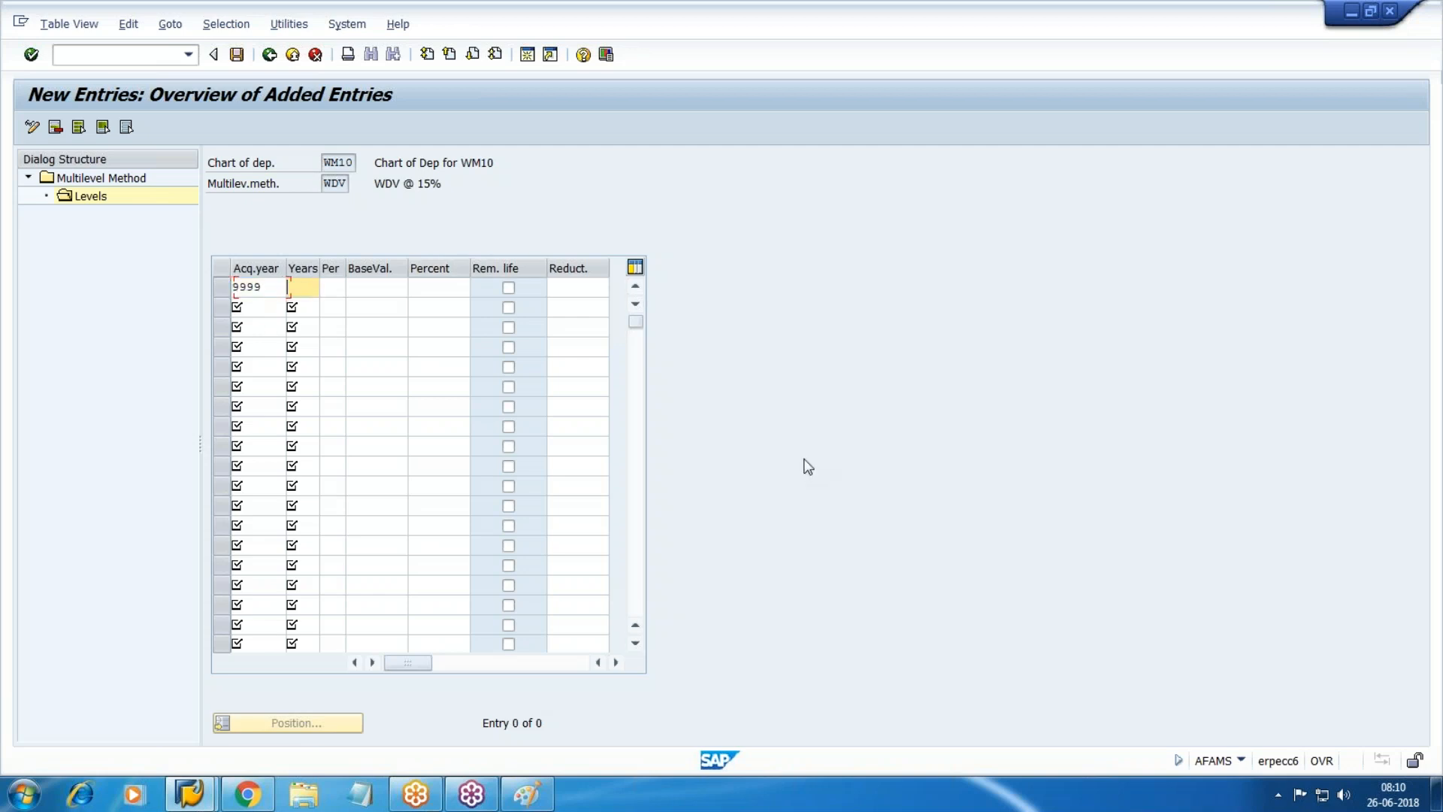
pyautogui.write('9')
pyautogui.press('Down')
pyautogui.press('Tab')
pyautogui.write('1')
pyautogui.press('Down')
pyautogui.press('Tab')
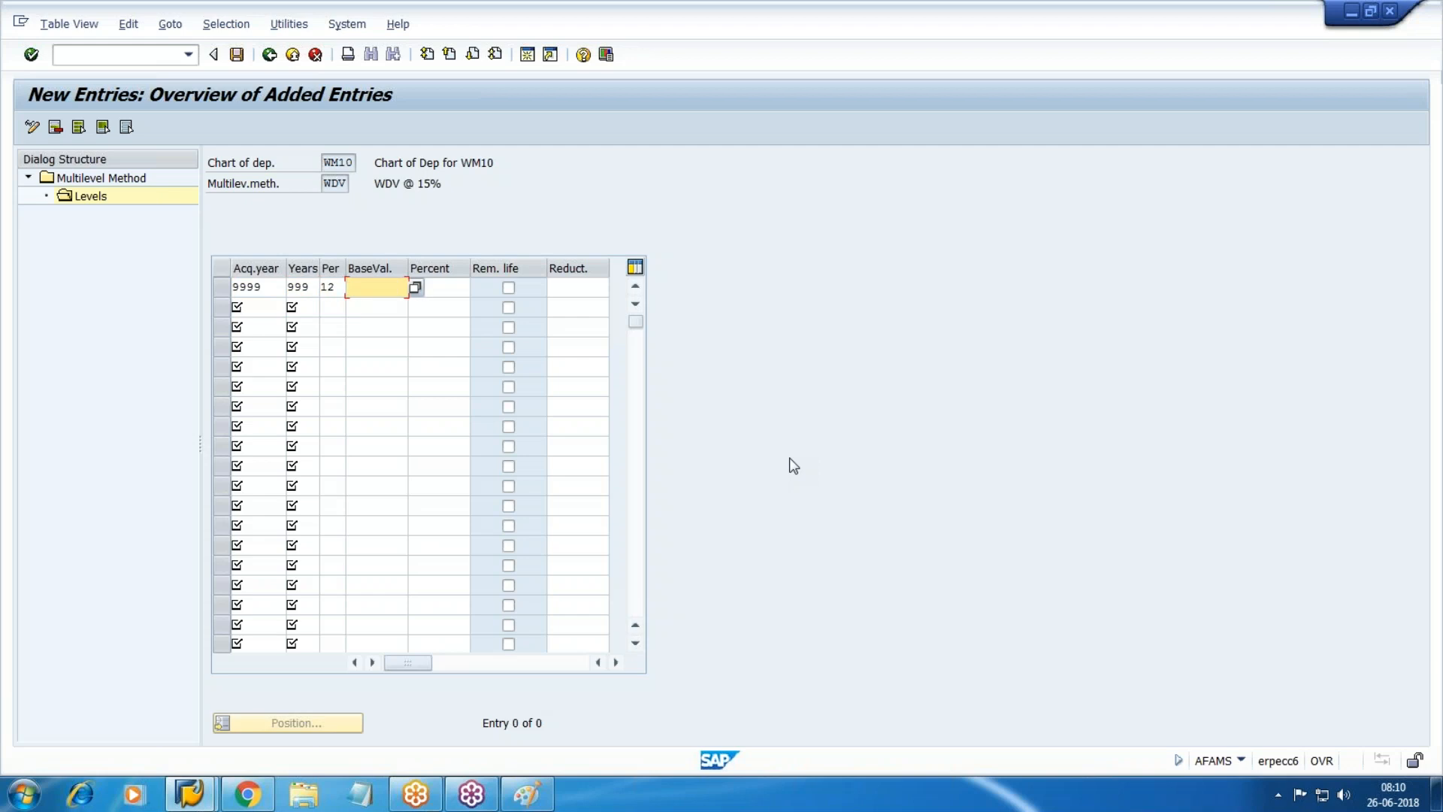
# Set base value 24 (net book value) at 15 percent, save the level, and go back.
pyautogui.press('F4')
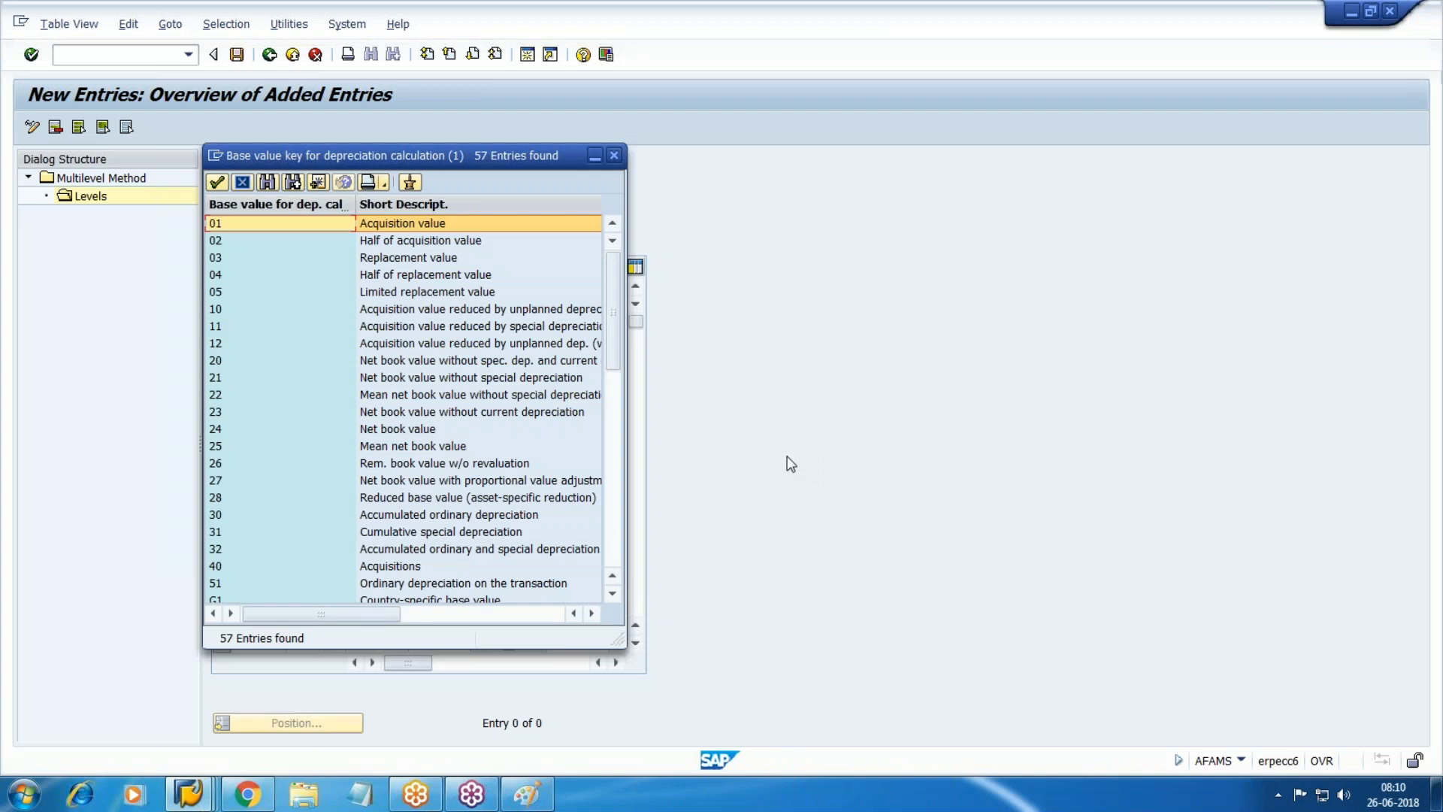
pyautogui.click(388, 430)
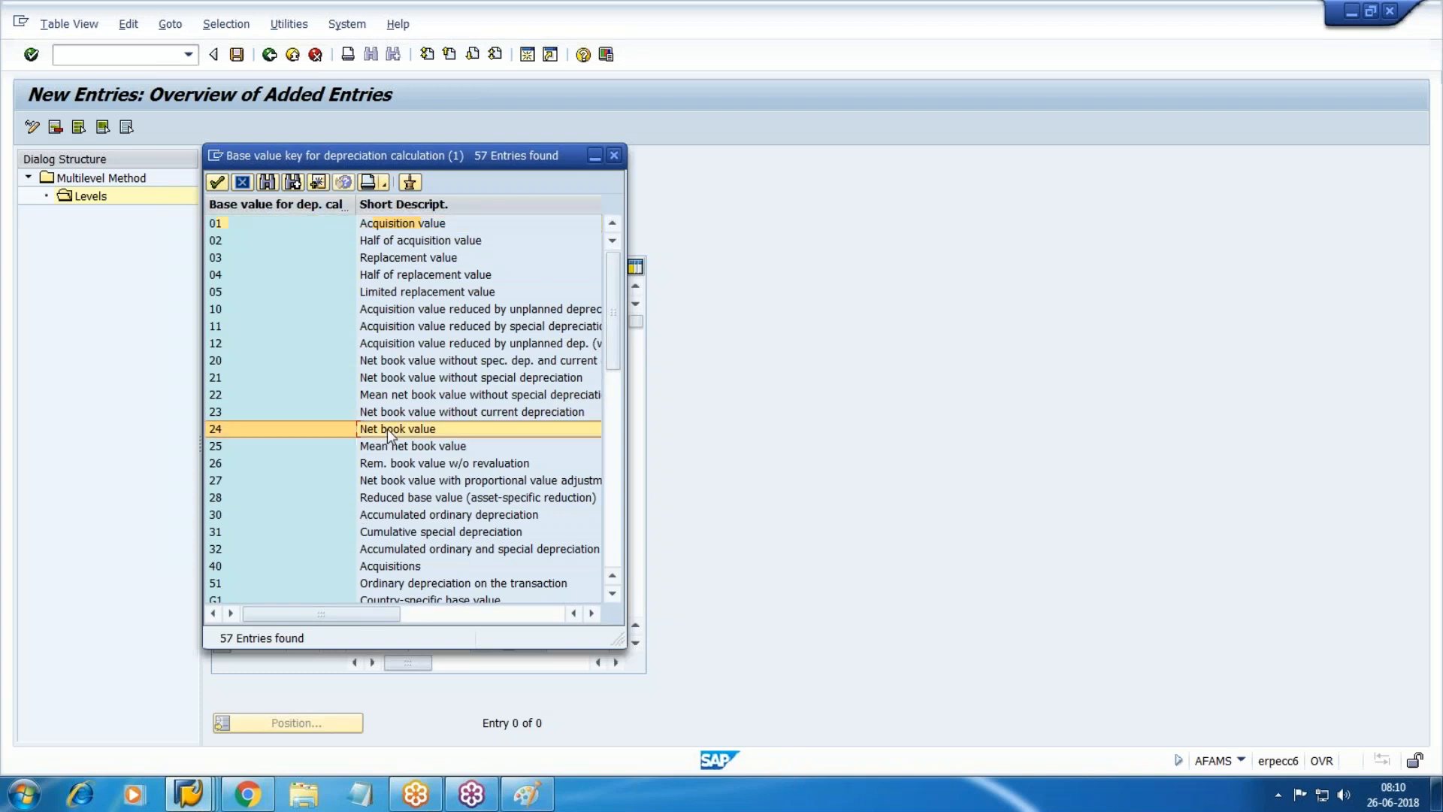
pyautogui.doubleClick(388, 430)
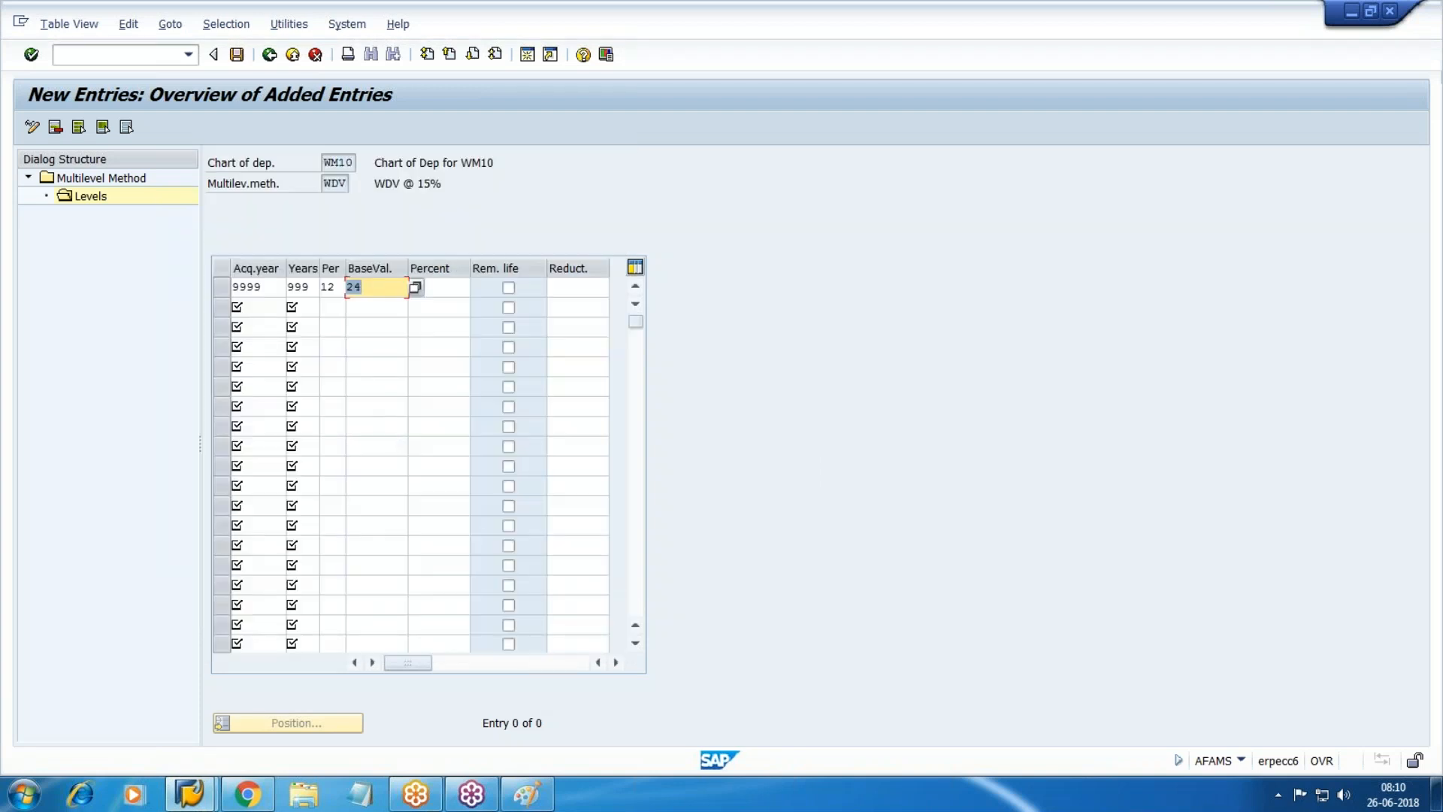
pyautogui.press('Tab')
pyautogui.write('15')
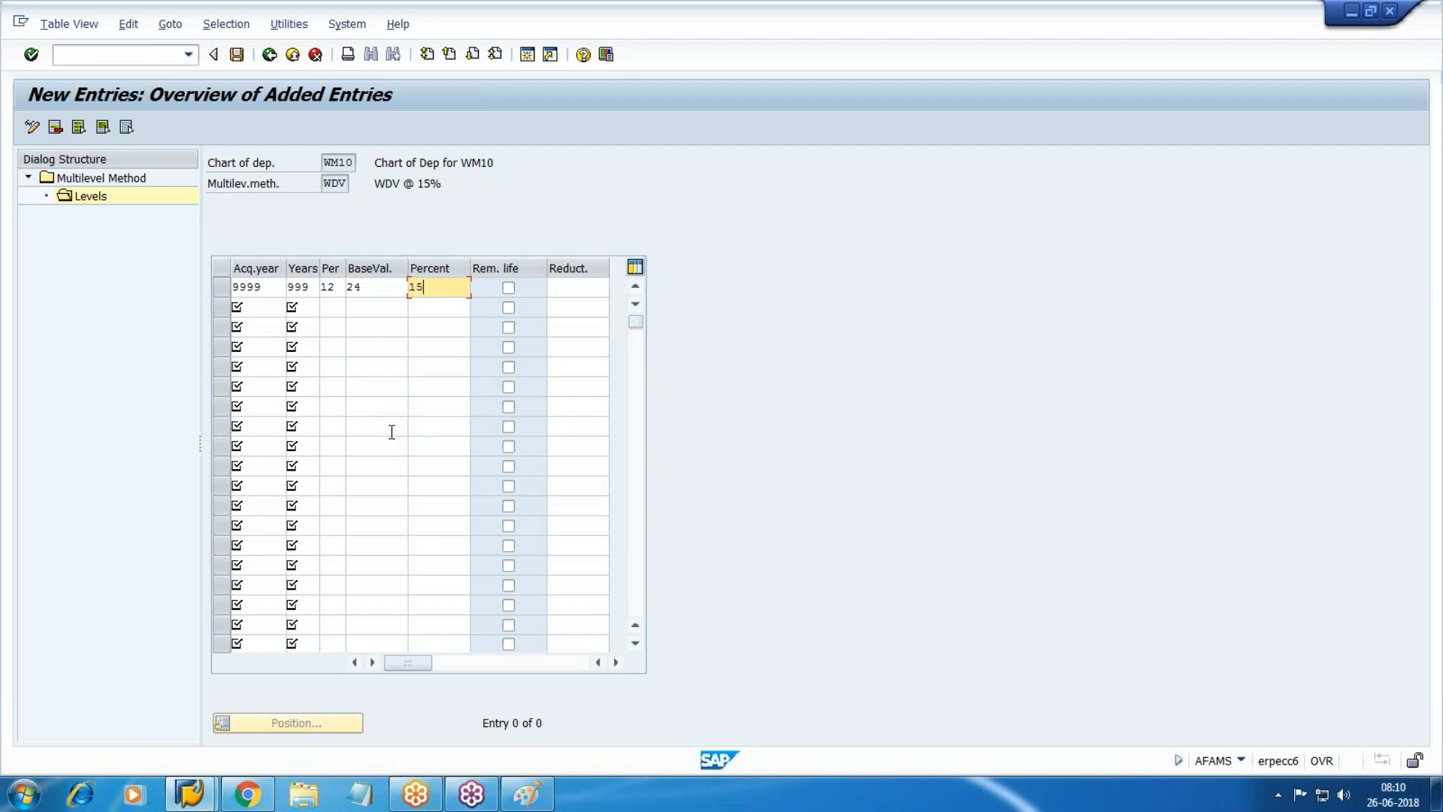
pyautogui.press('Return')
pyautogui.click(238, 55)
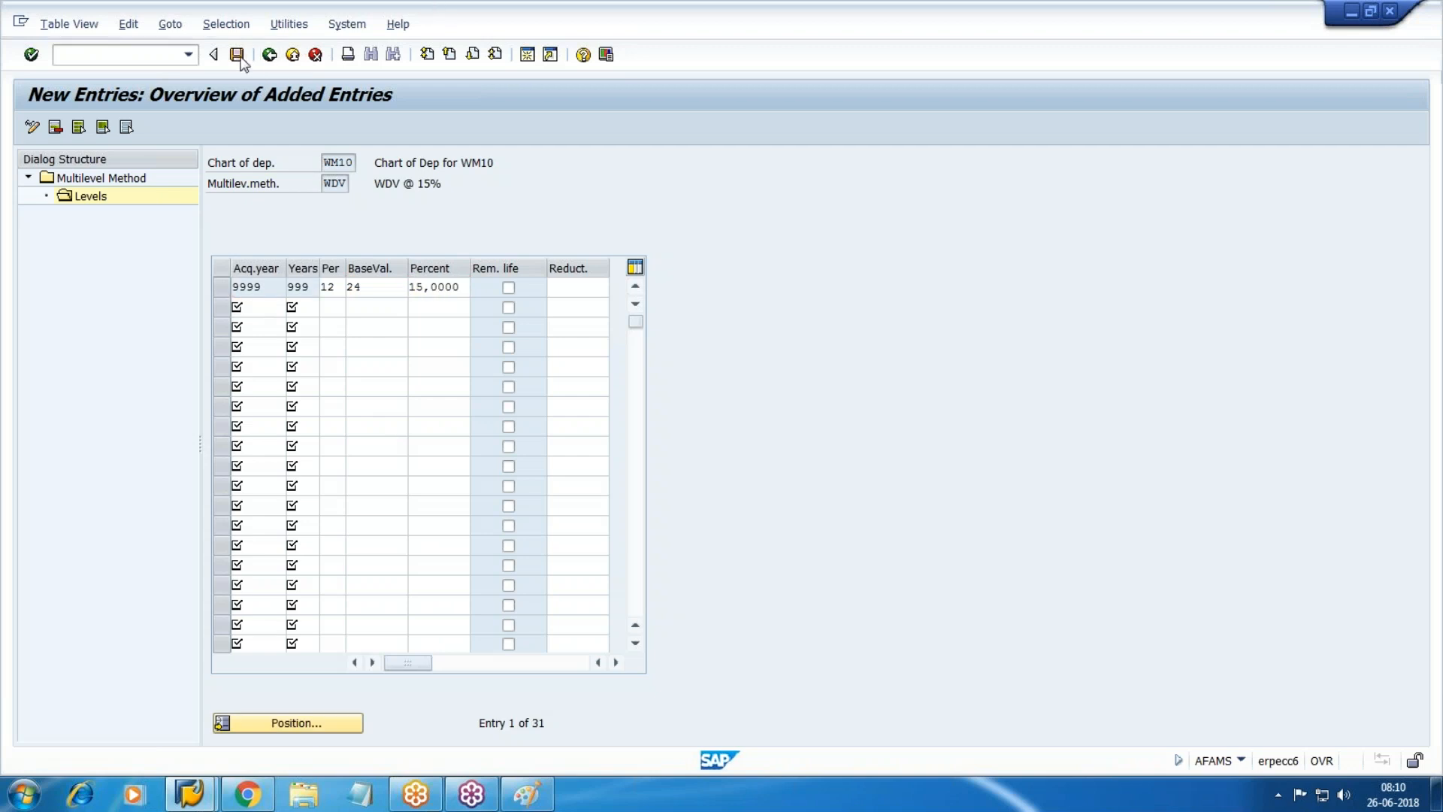
pyautogui.press('F3')
pyautogui.press('F3')
pyautogui.press('F3')
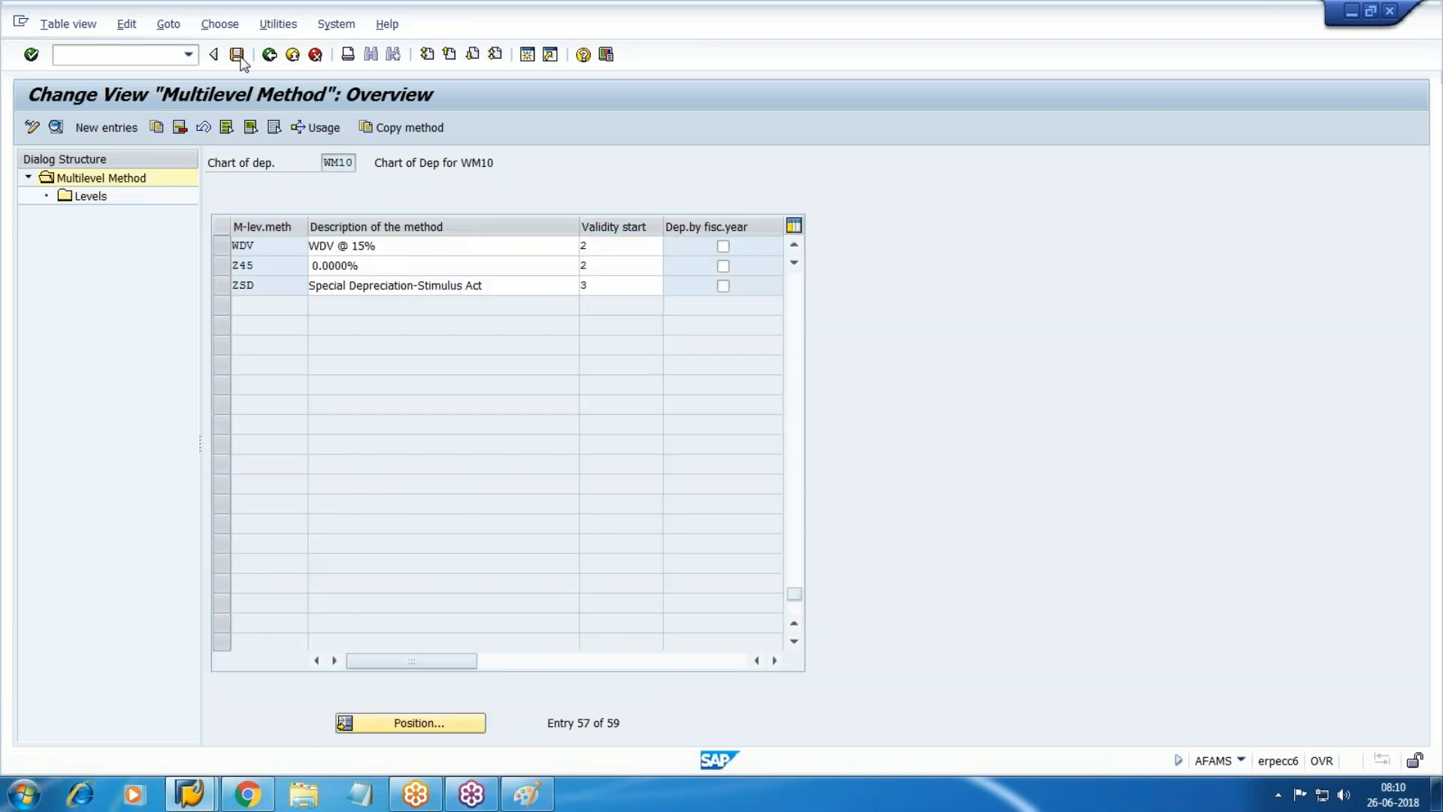
pyautogui.press('F3')
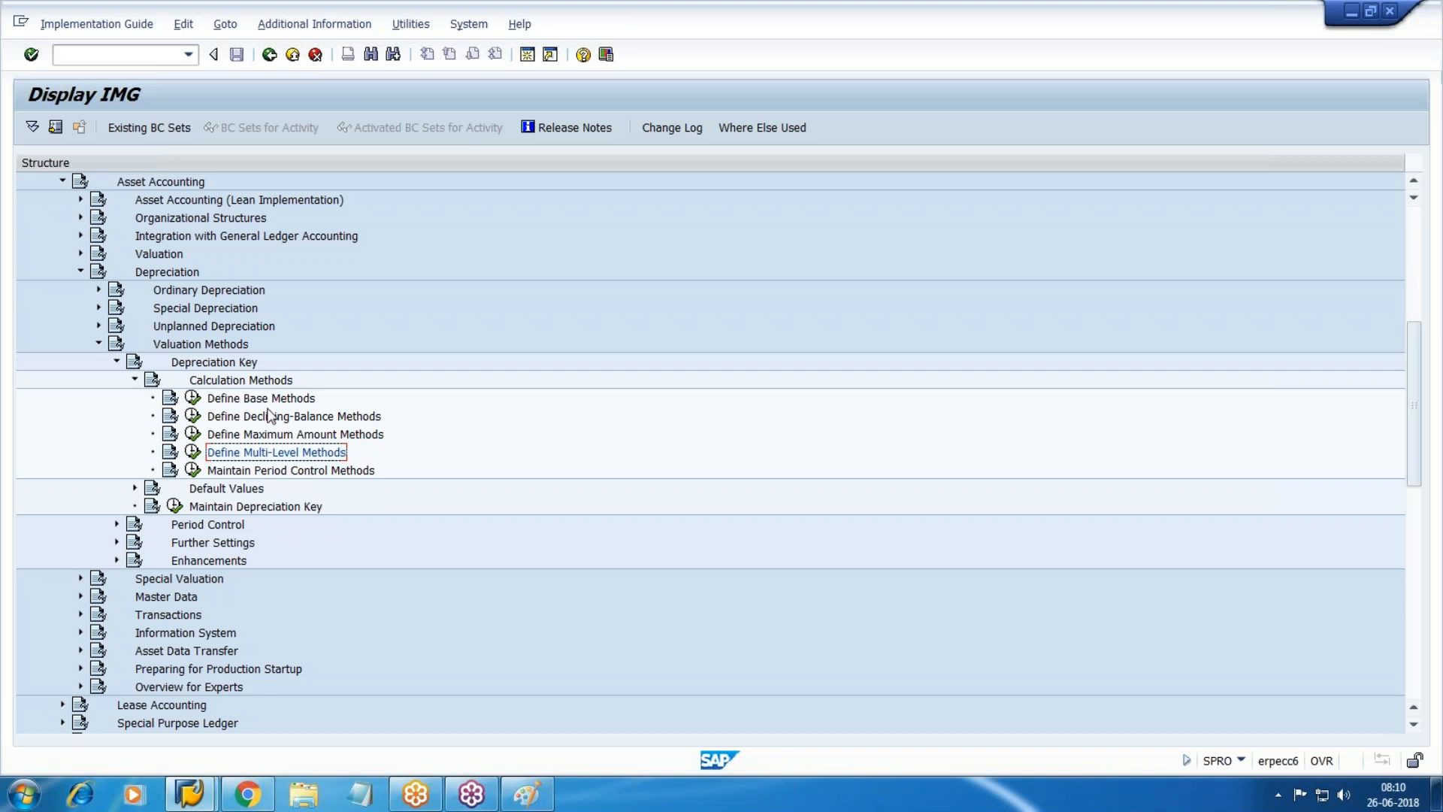
# After briefly checking period control methods, launch Maintain Depreciation Key from the IMG tree.
pyautogui.click(320, 472)
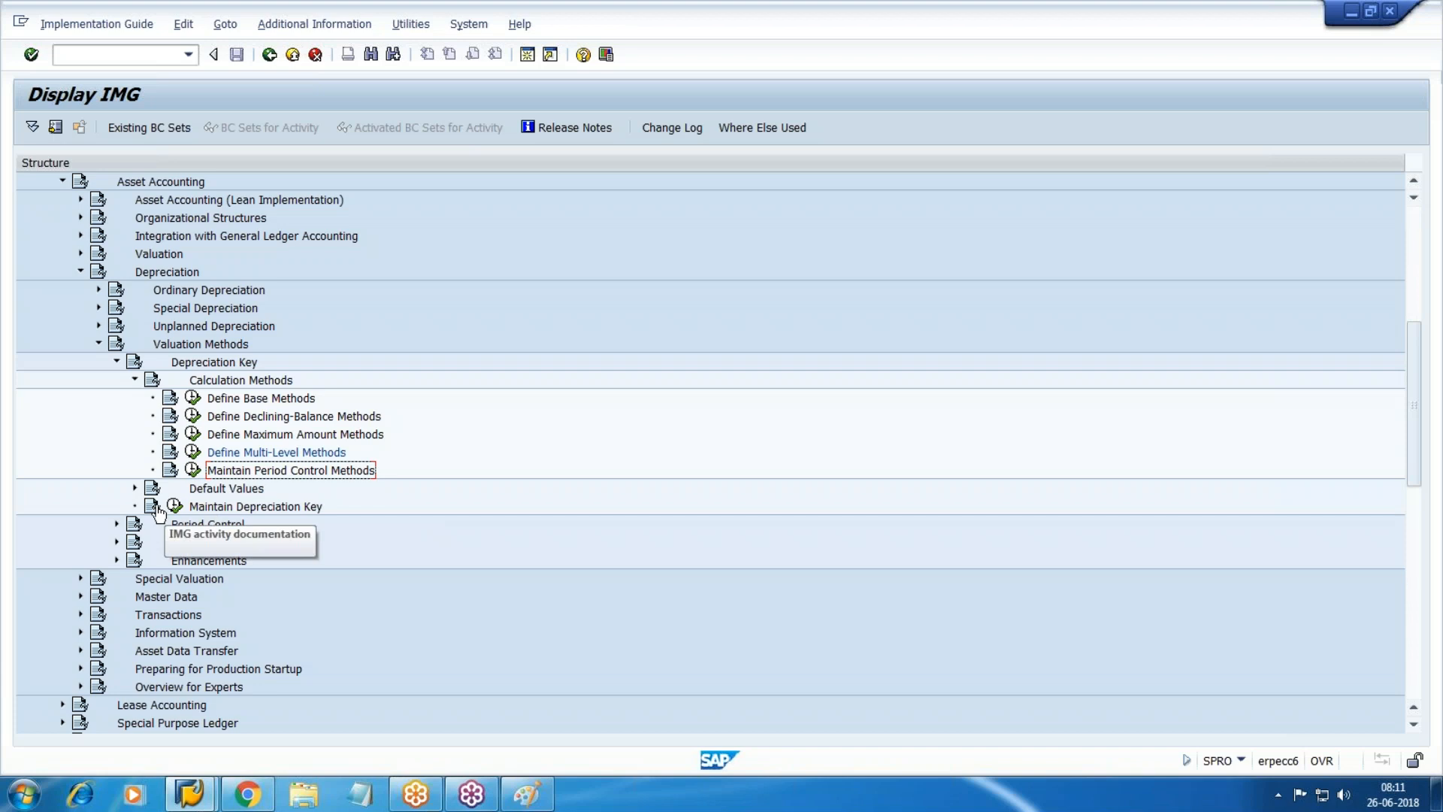
pyautogui.click(291, 454)
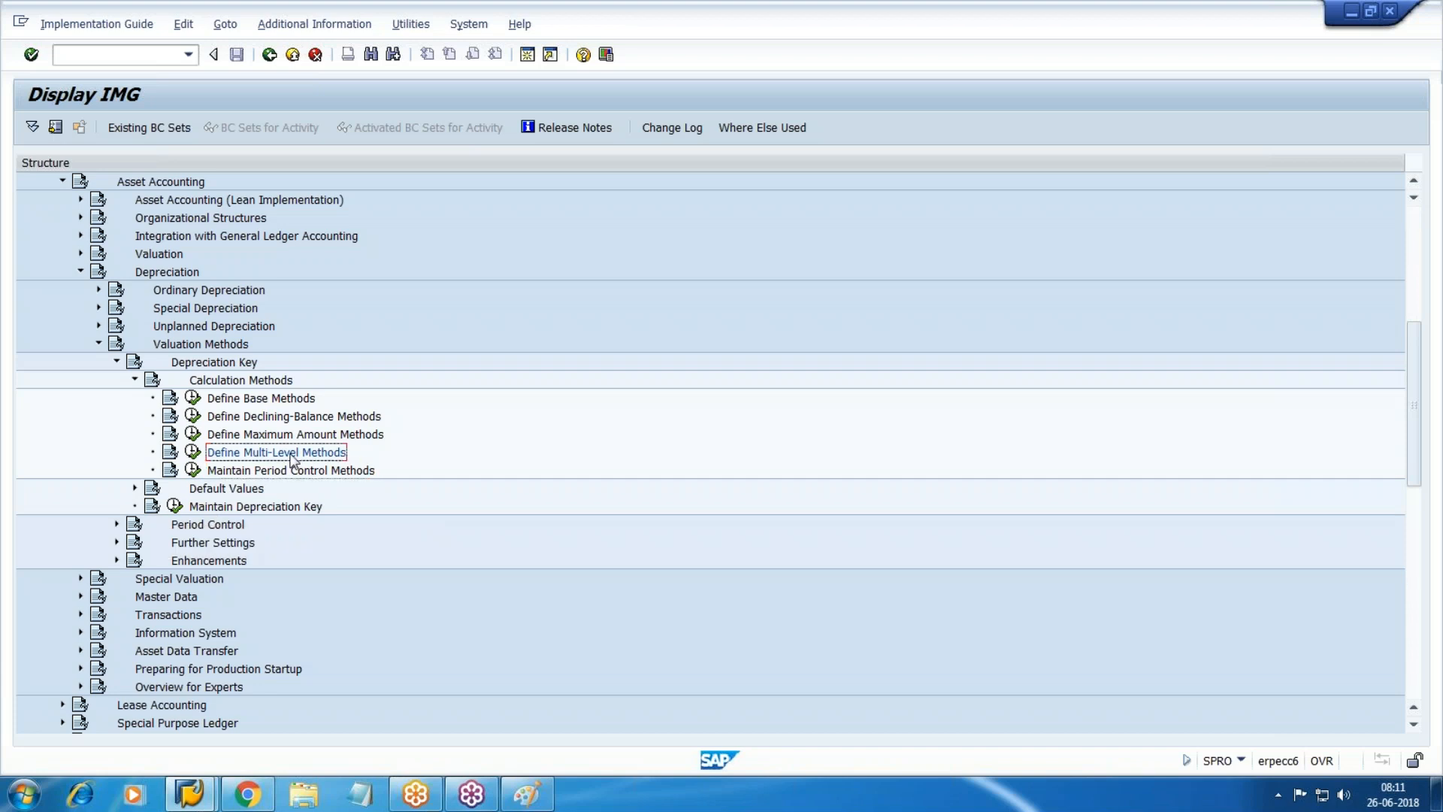
pyautogui.click(257, 472)
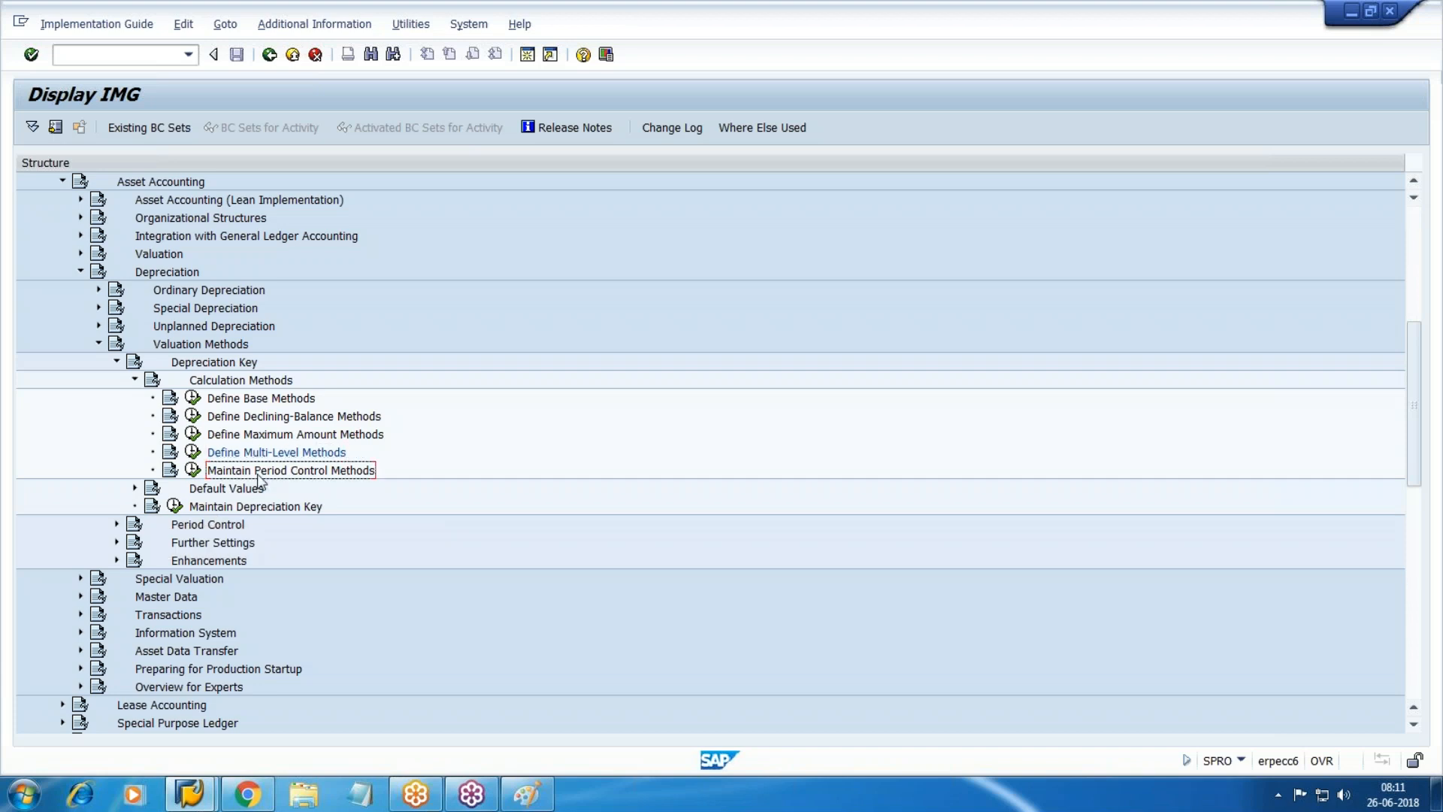
pyautogui.click(193, 469)
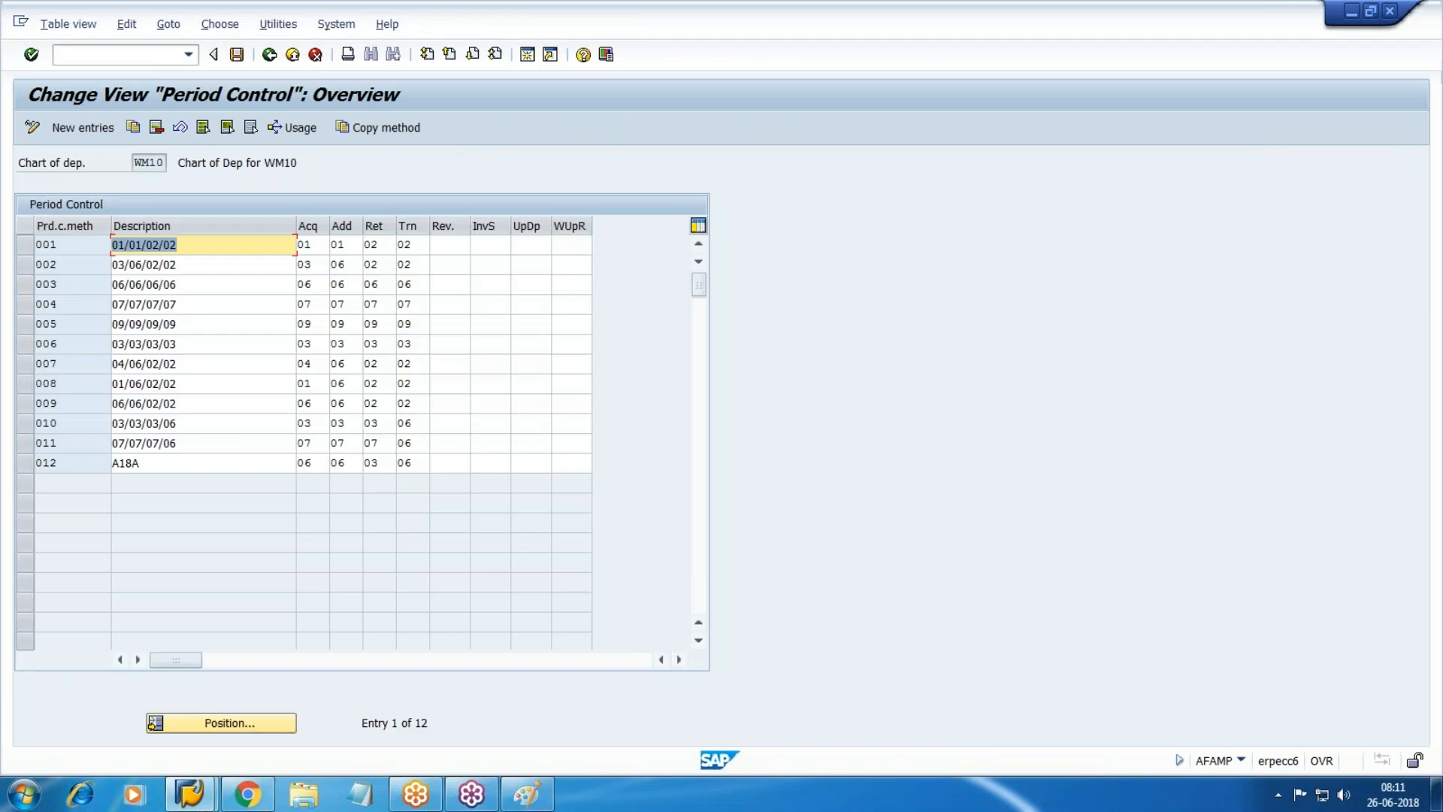
pyautogui.press('F3')
pyautogui.click(229, 506)
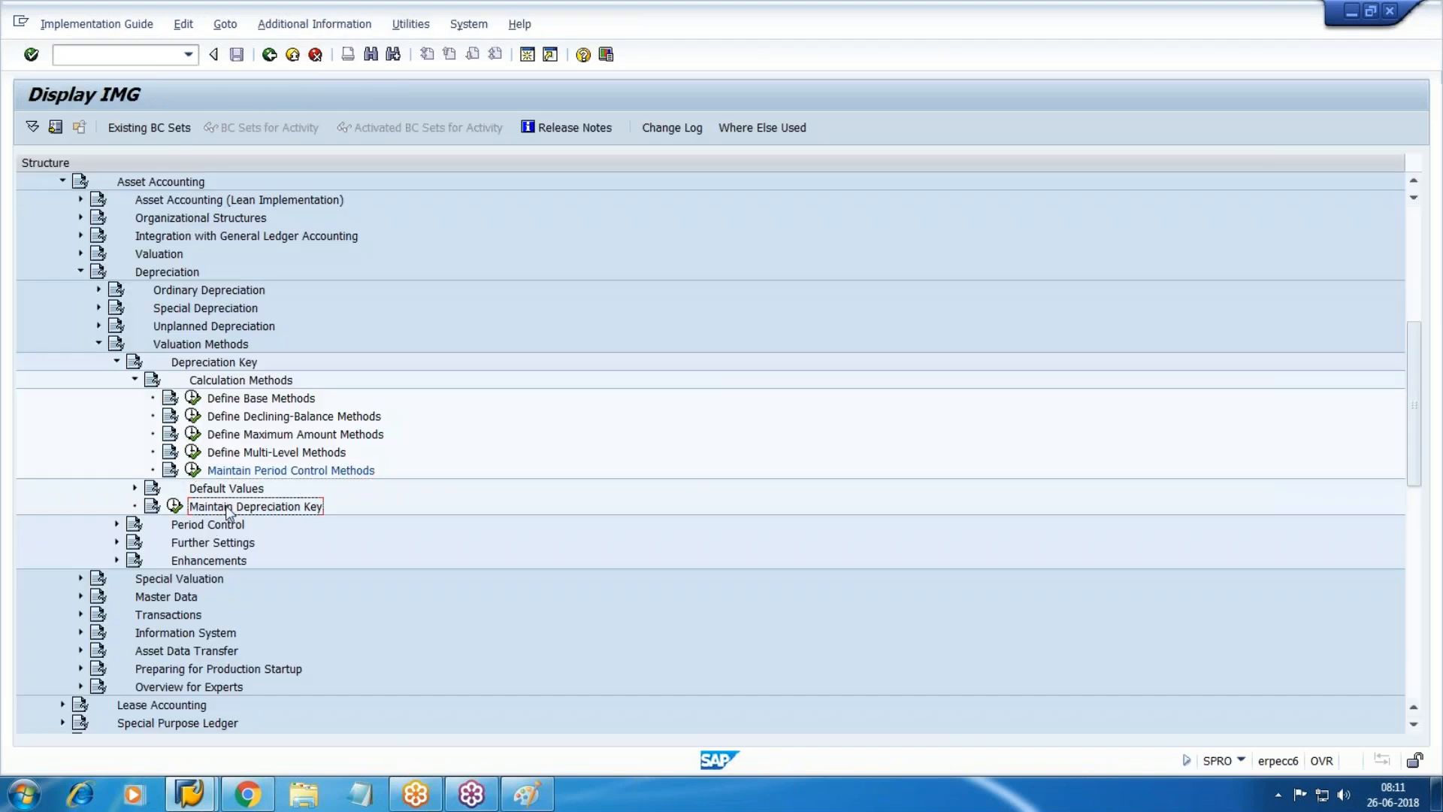
pyautogui.click(175, 505)
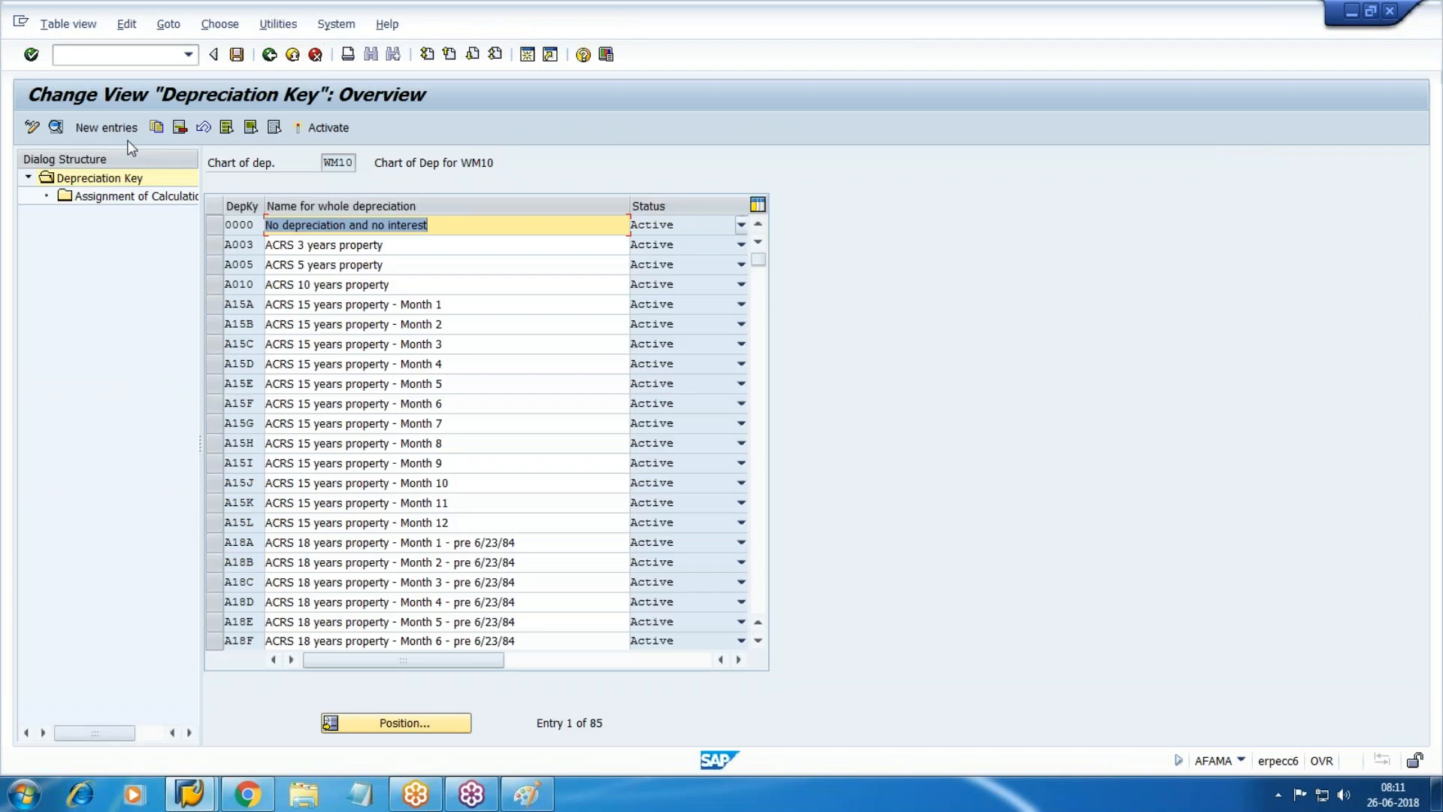
# Add depreciation key A 'Vehicle @ 10%' with fiscal-year period control and depreciation to the day.
pyautogui.click(124, 130)
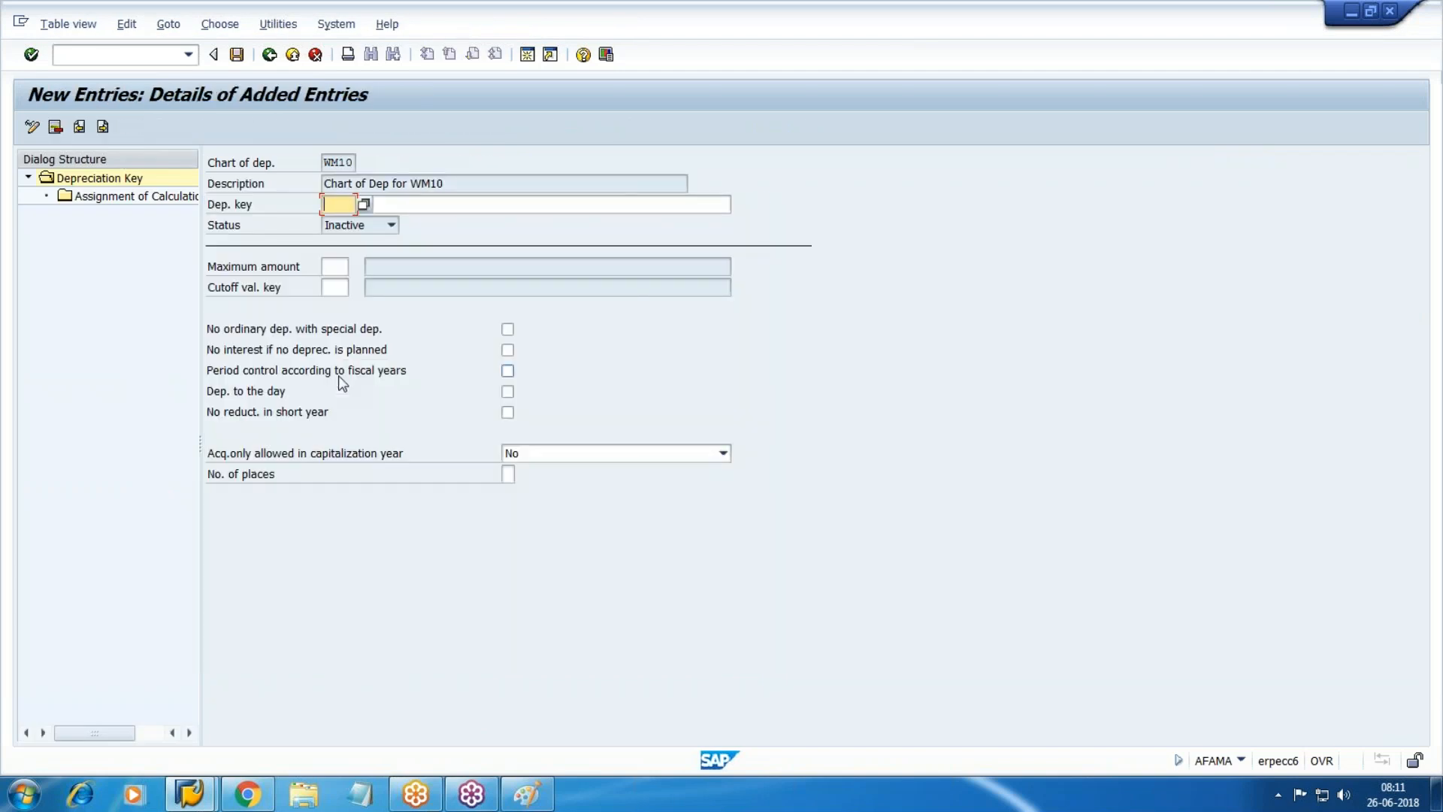
pyautogui.write('A')
pyautogui.press('Tab')
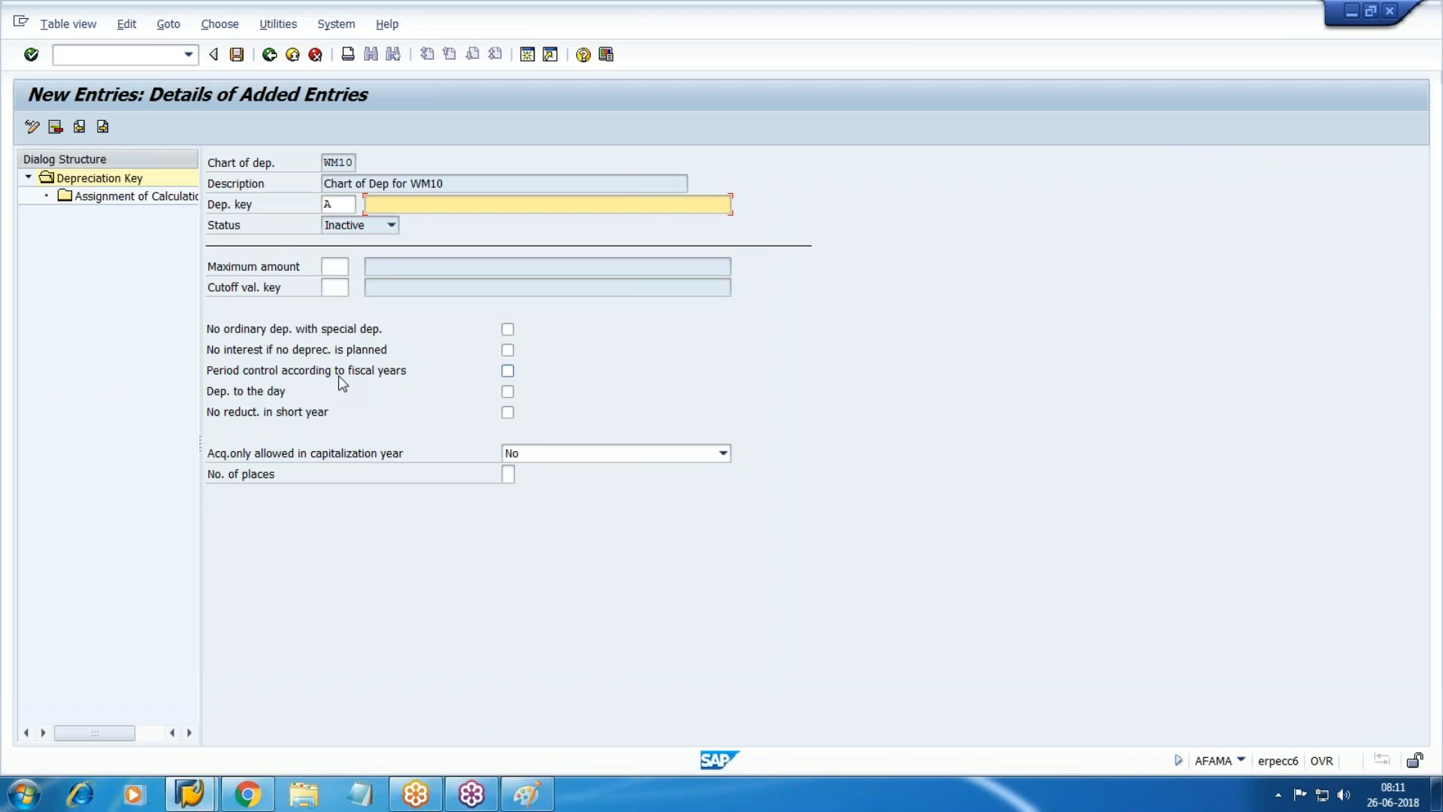
pyautogui.write('Vehicle @ 10%')
pyautogui.press('Tab')
pyautogui.press('Tab')
pyautogui.press('Tab')
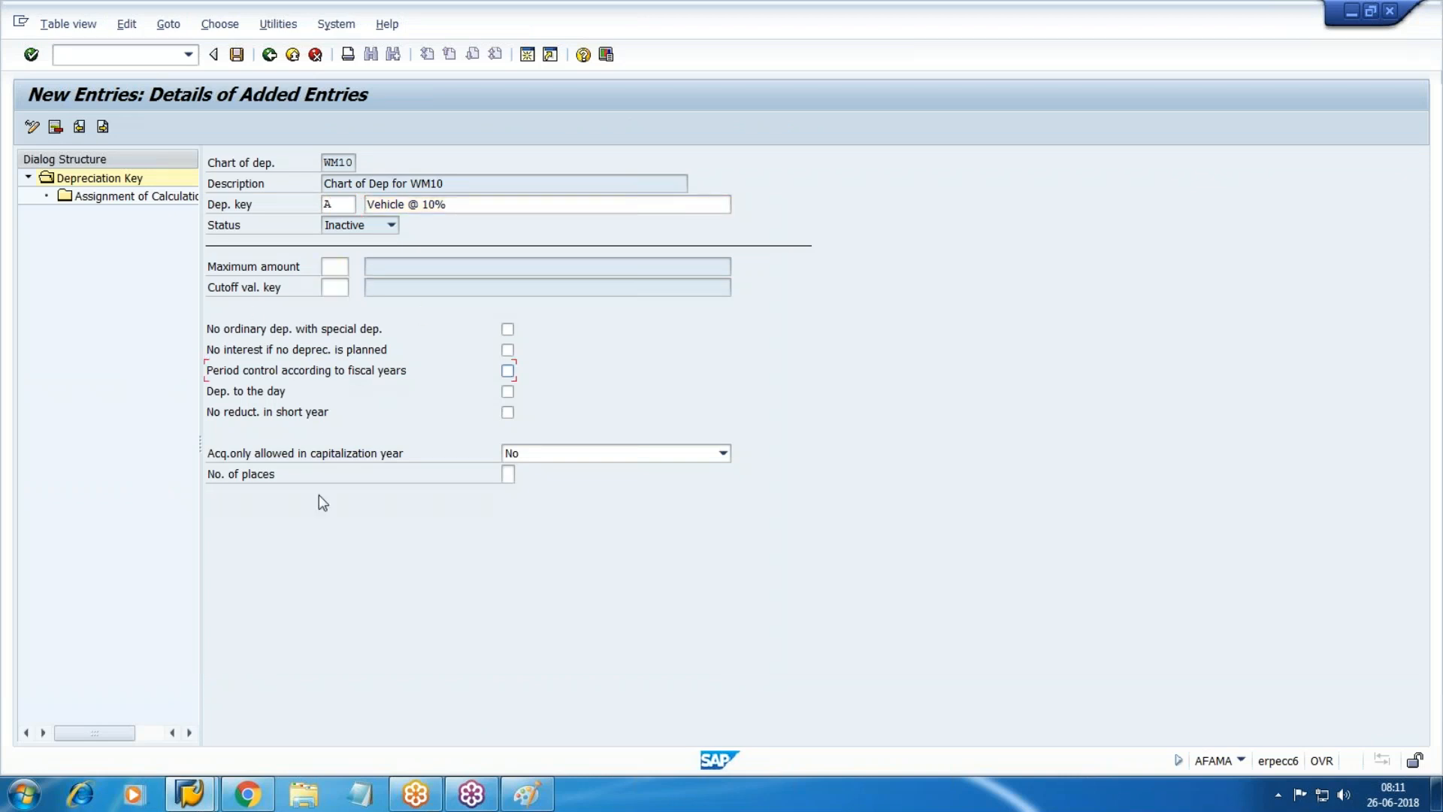
pyautogui.click(503, 373)
pyautogui.press('Tab')
pyautogui.press('space')
# Add a calculation method assignment for key A: ordinary depreciation, phase from start of depreciation.
pyautogui.click(122, 197)
pyautogui.doubleClick(122, 197)
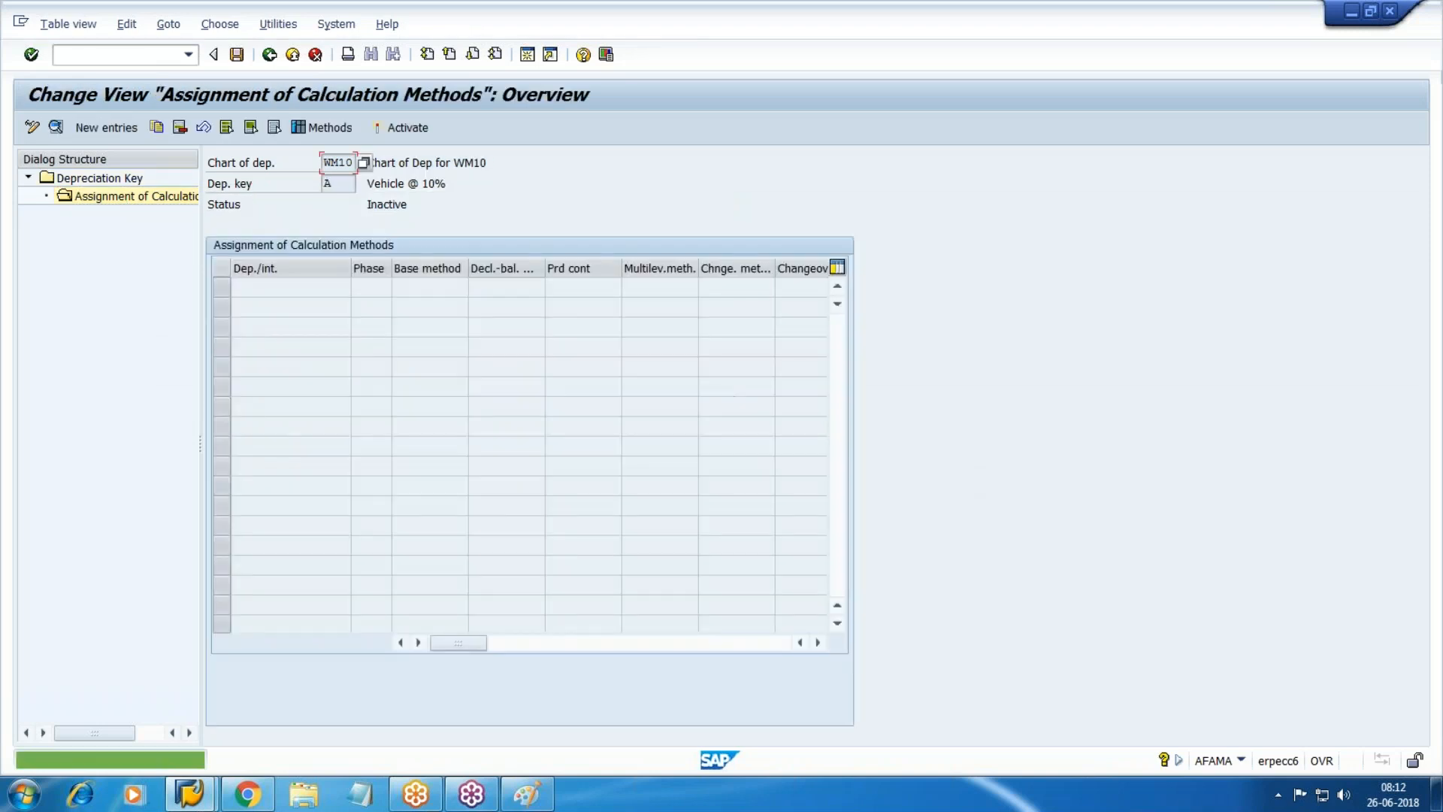
pyautogui.press('F5')
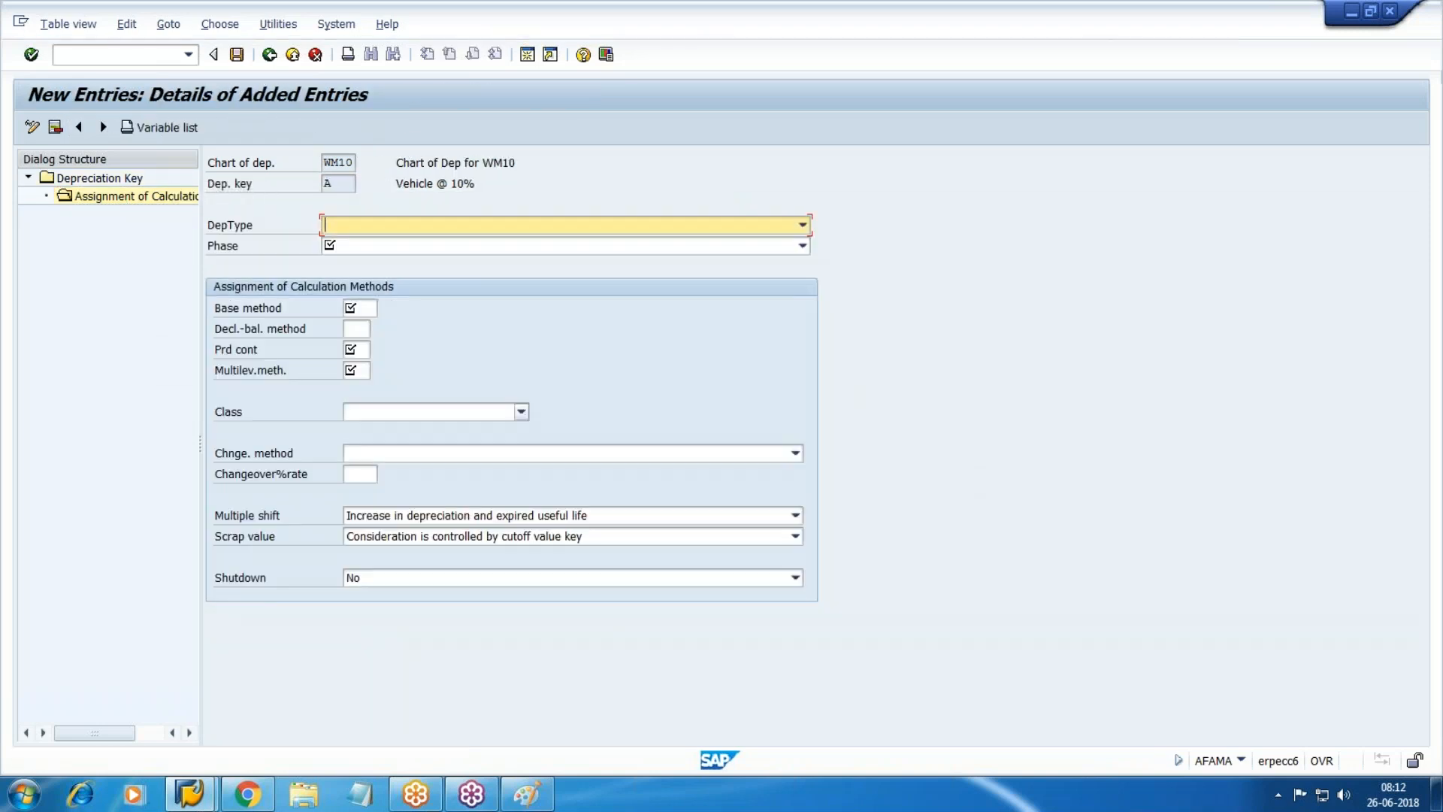
pyautogui.press('F4')
pyautogui.press('Down')
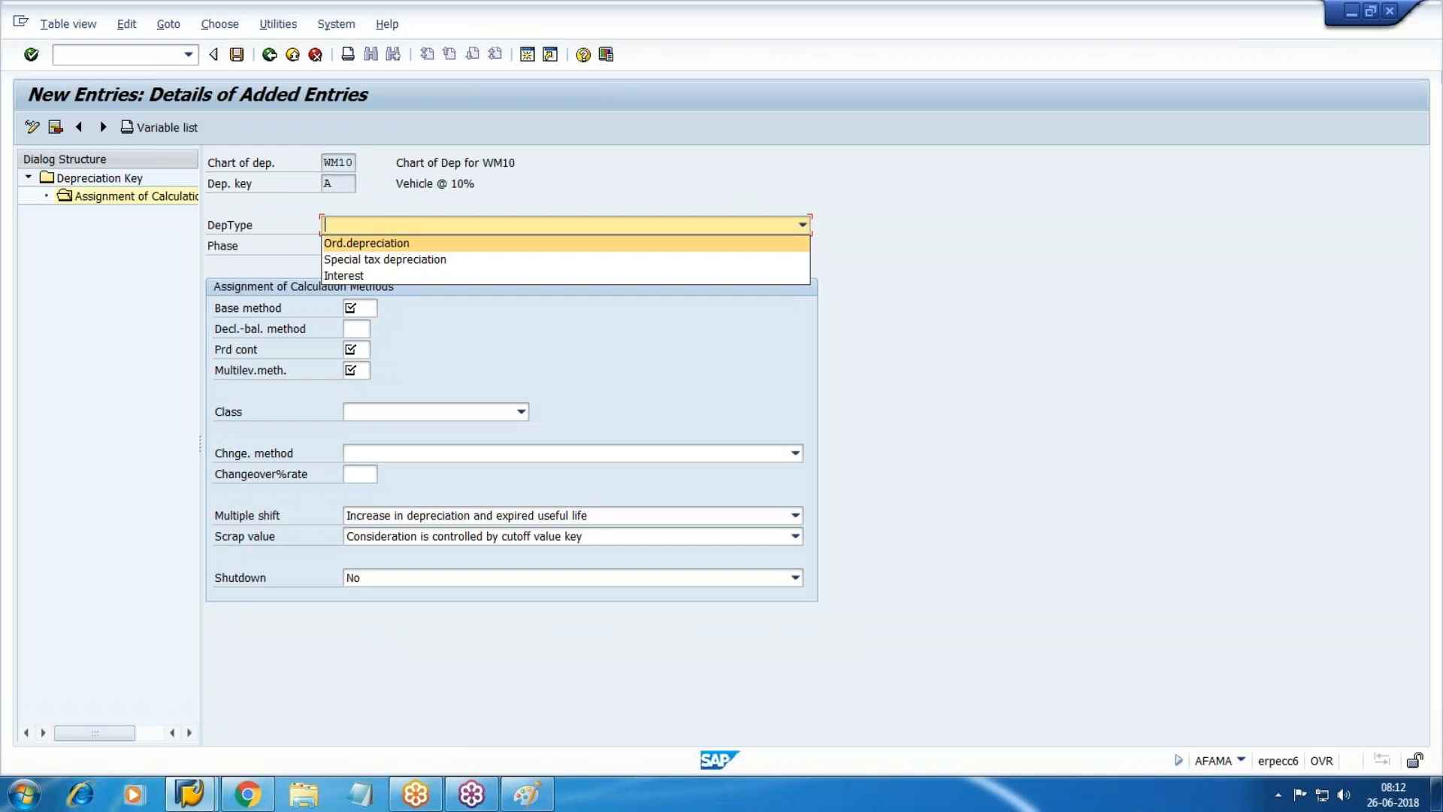
pyautogui.press('Return')
pyautogui.press('Tab')
pyautogui.press('F4')
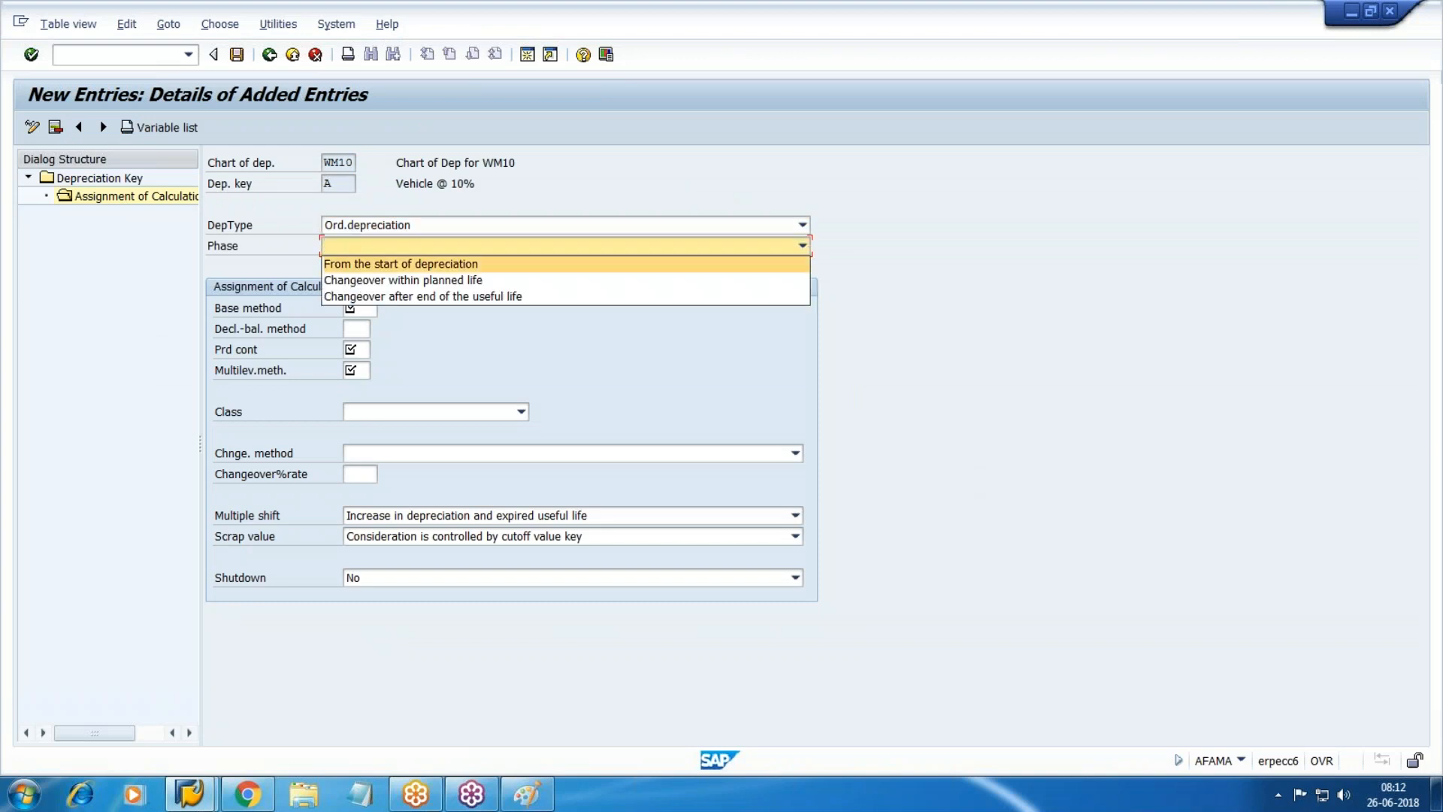
pyautogui.press('Return')
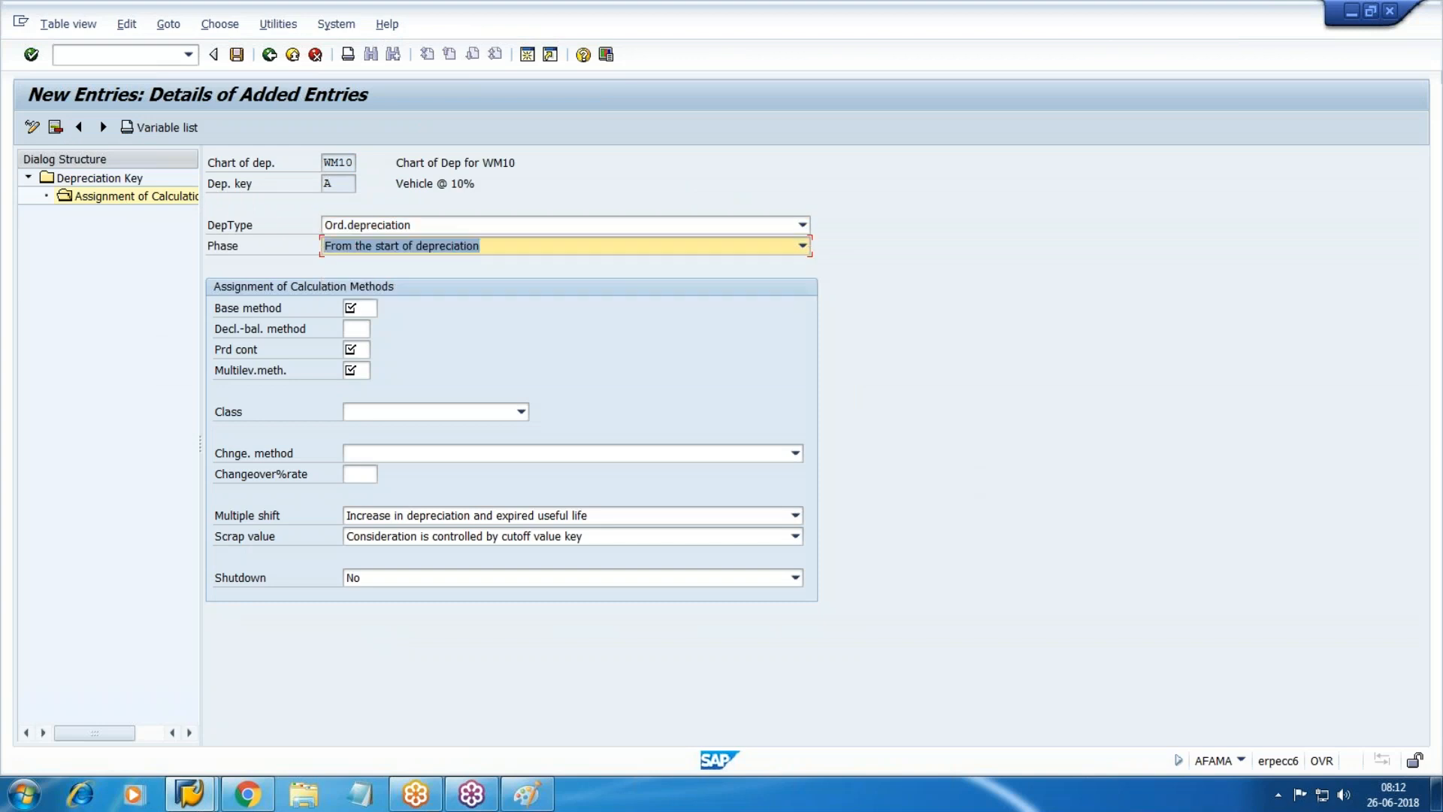
# Enter base method 0014, declining-balance method 001, period control 001 and multilevel method SLM.
pyautogui.press('Tab')
pyautogui.write('0014')
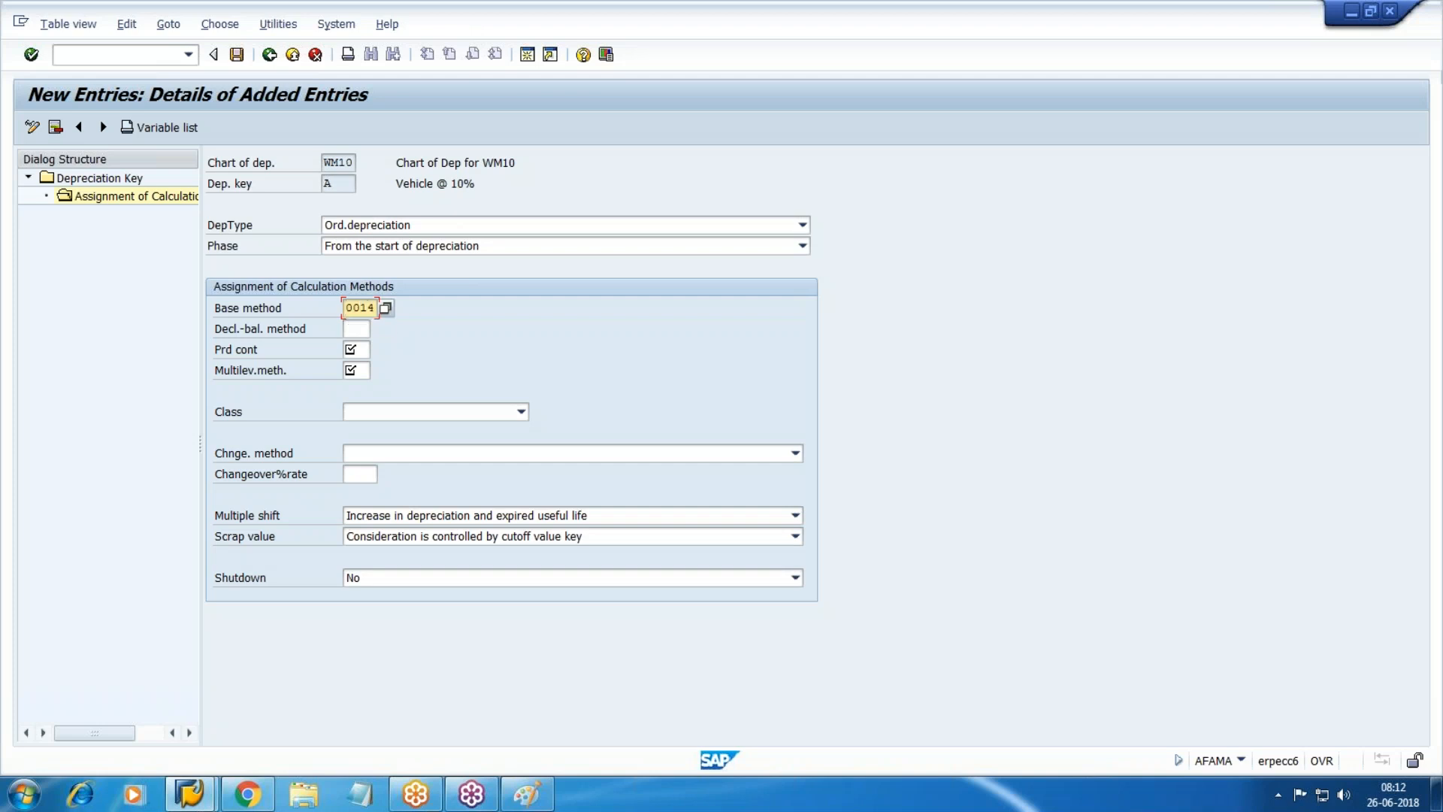
pyautogui.press('Tab')
pyautogui.write('001')
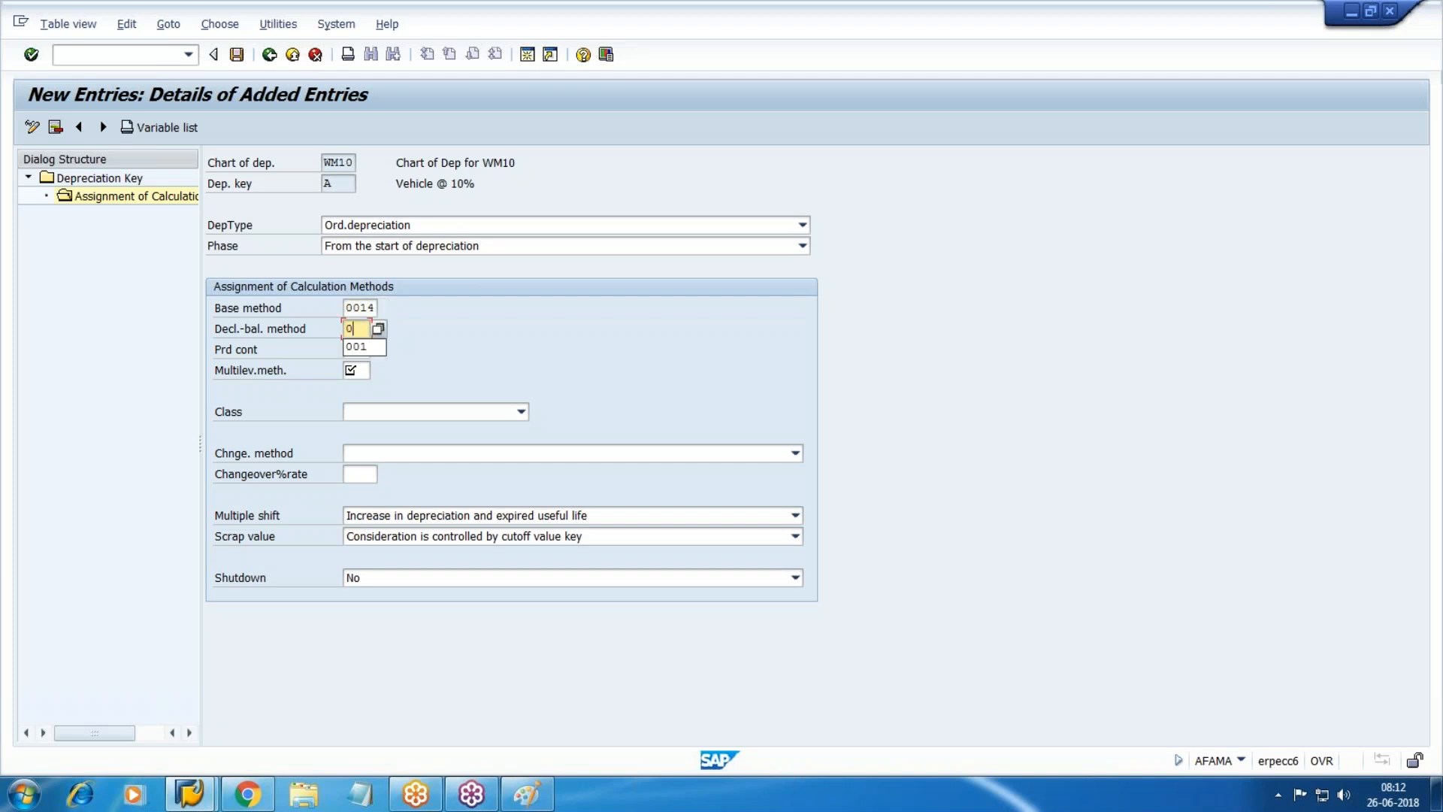
pyautogui.press('Tab')
pyautogui.write('001')
pyautogui.press('Tab')
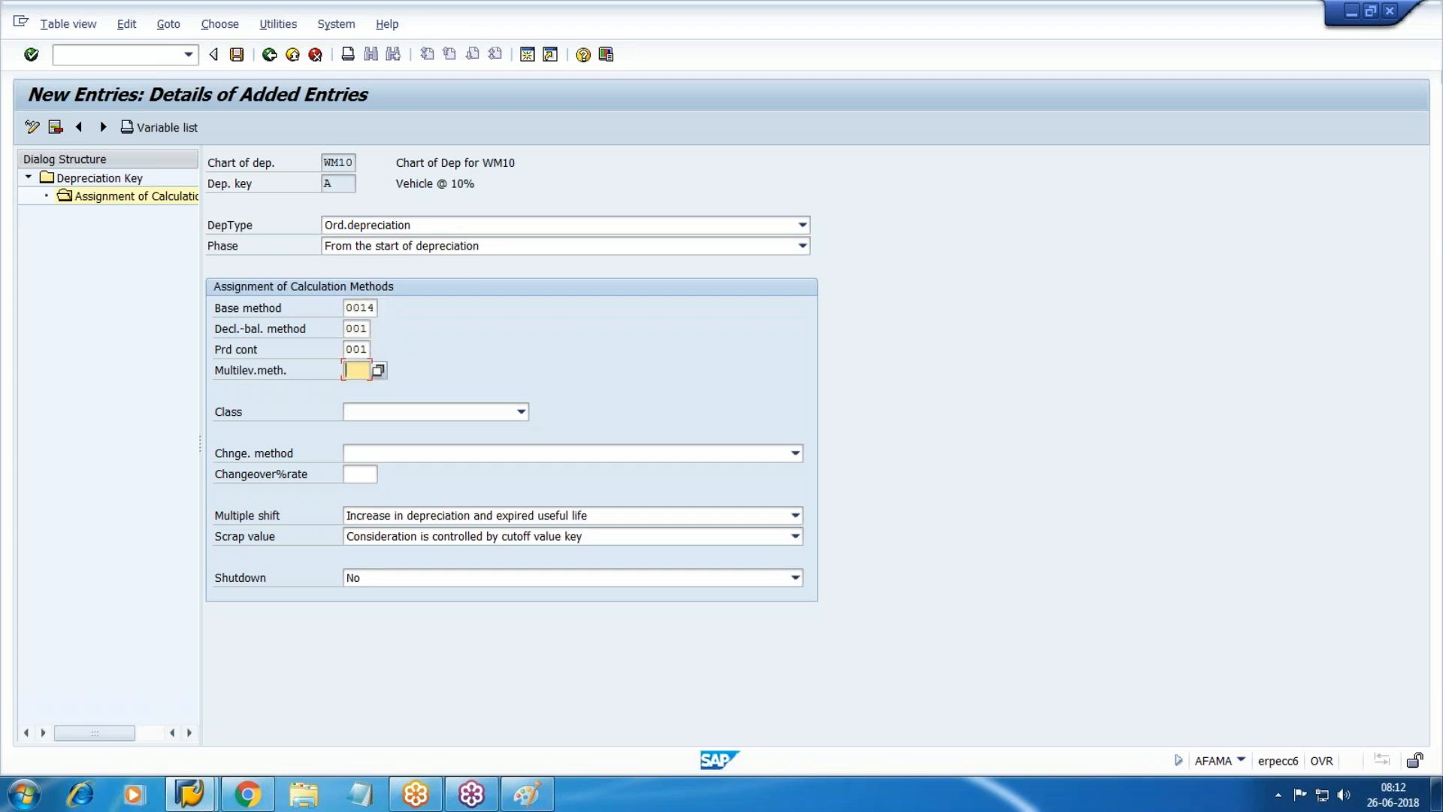
pyautogui.write('SLM')
pyautogui.press('Tab')
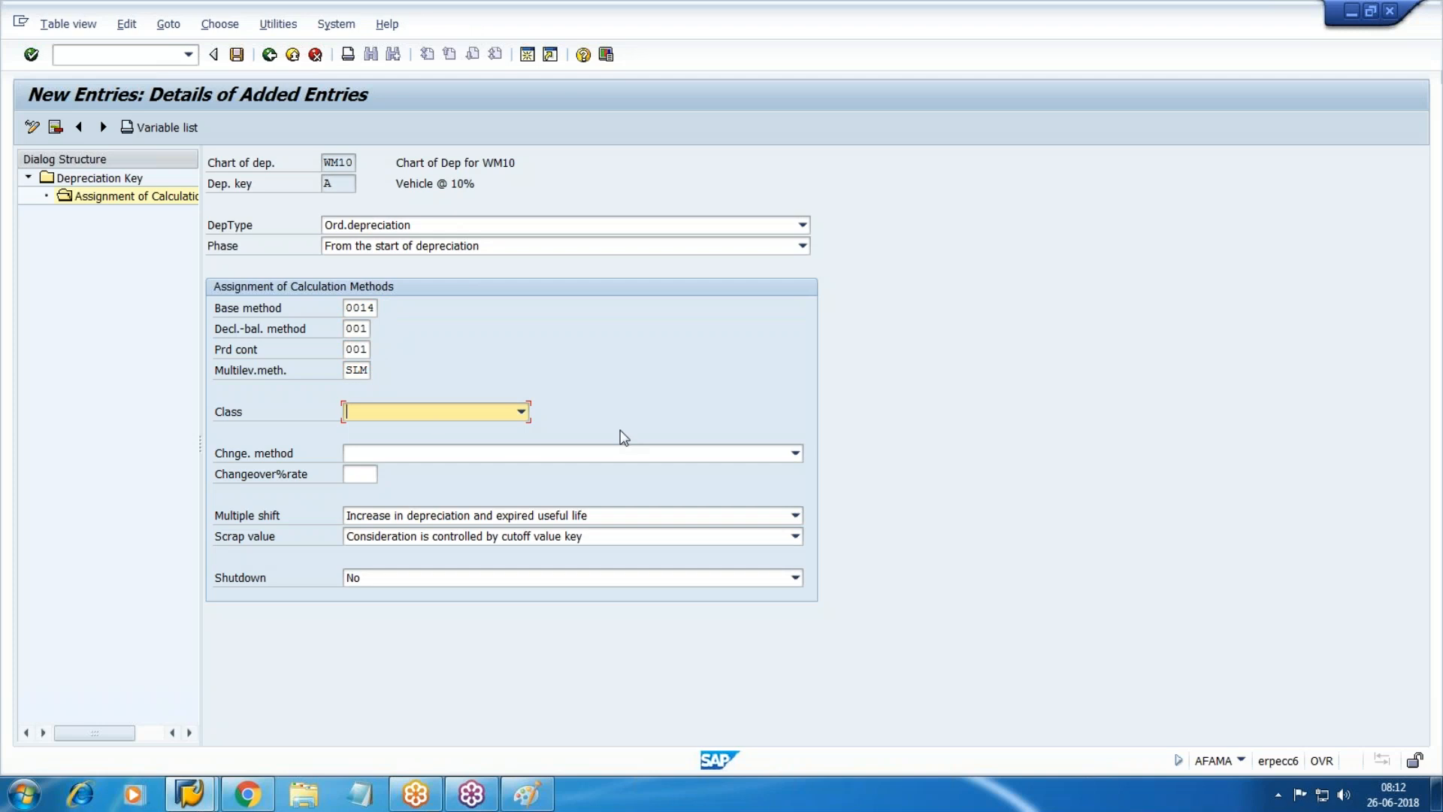
pyautogui.press('Return')
# Choose straight-line class with no automatic changeover, then save under the customizing request.
pyautogui.click(508, 416)
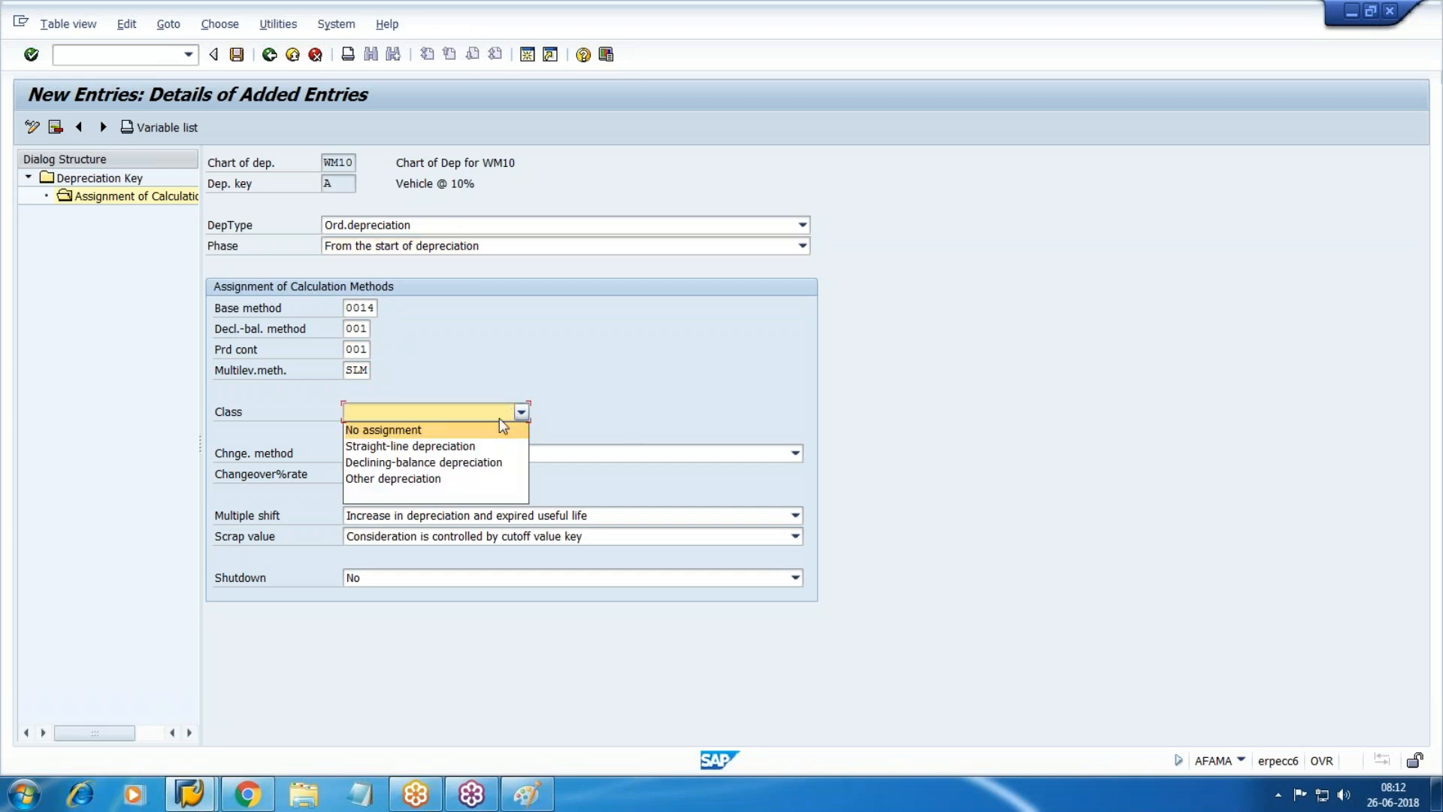
pyautogui.click(386, 445)
pyautogui.press('Tab')
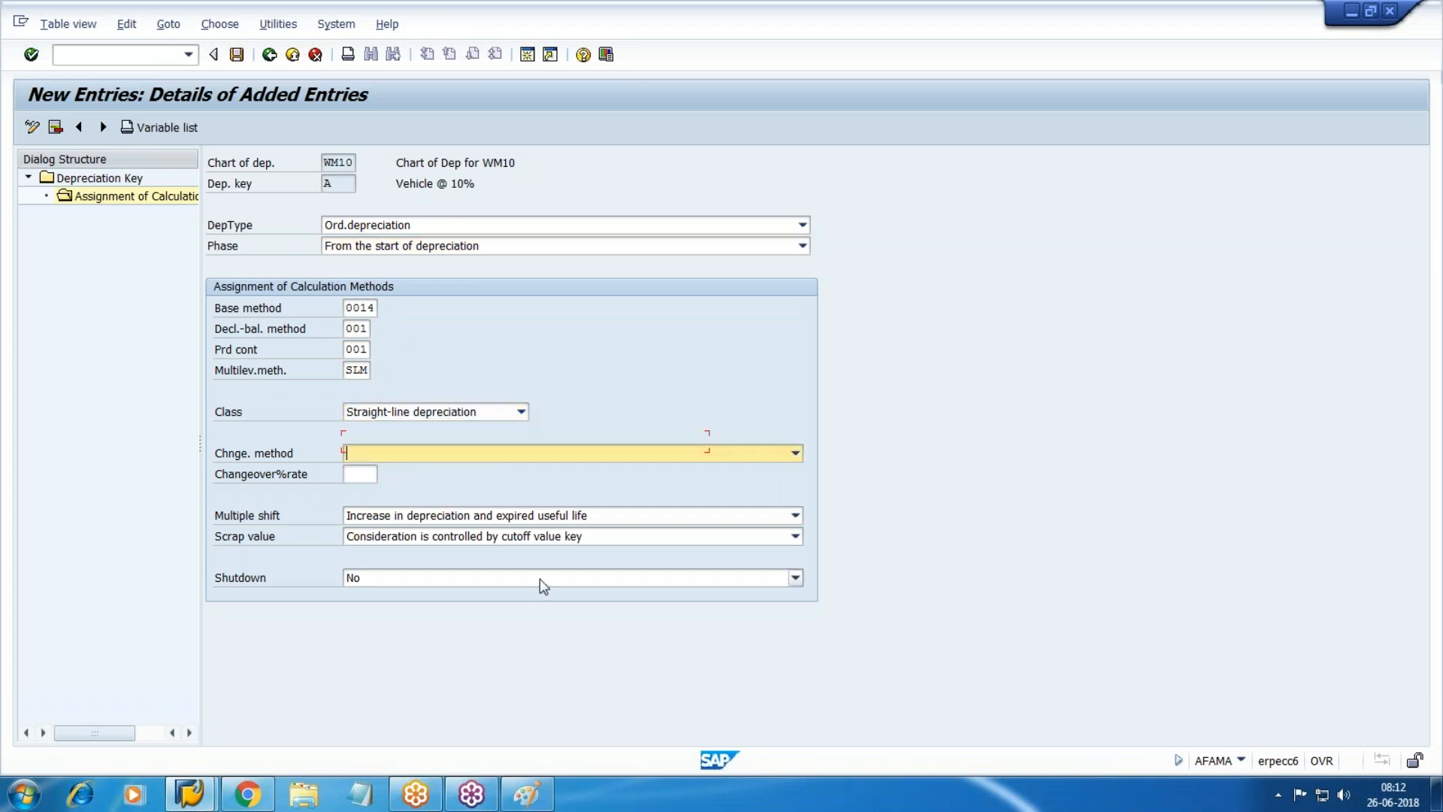
pyautogui.click(733, 445)
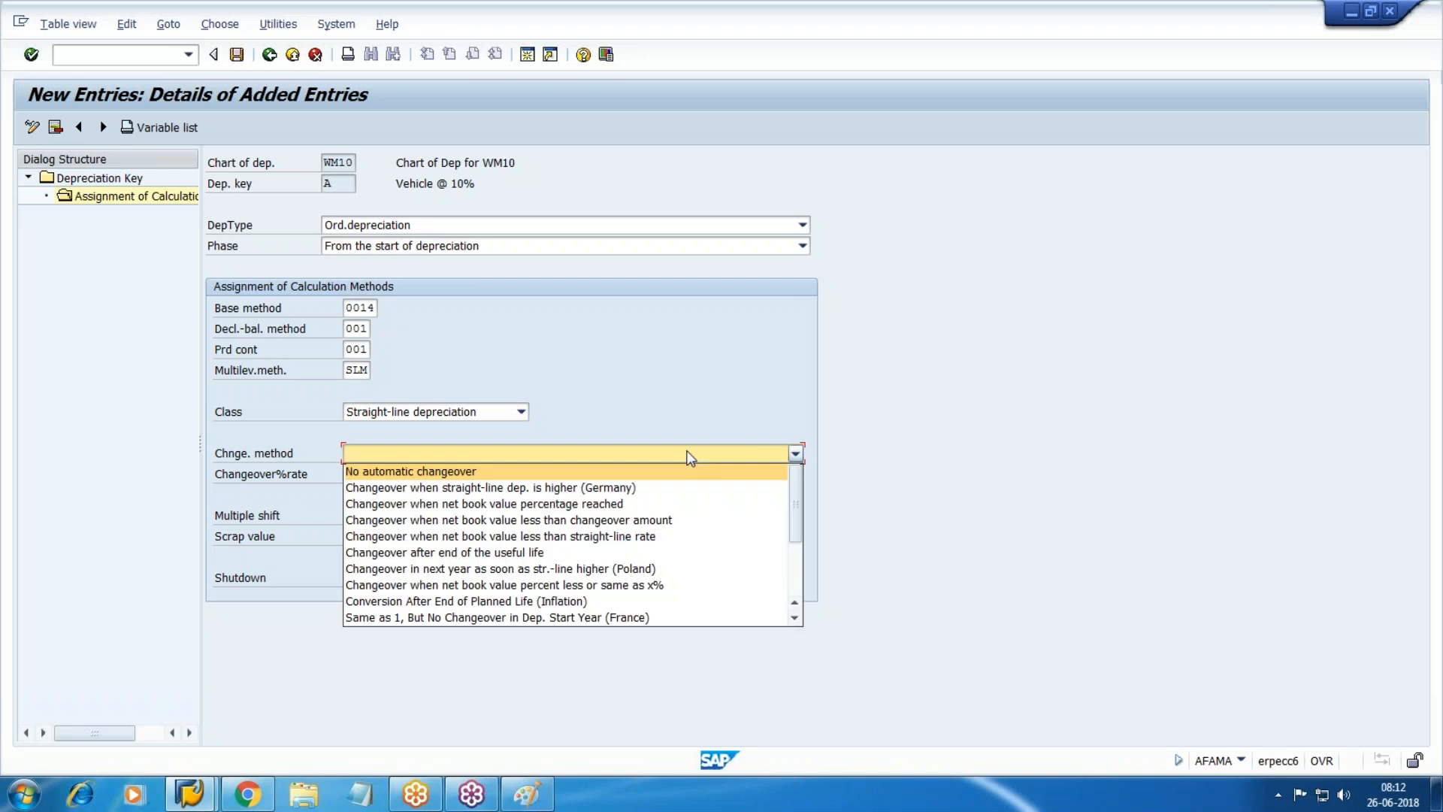
pyautogui.click(390, 472)
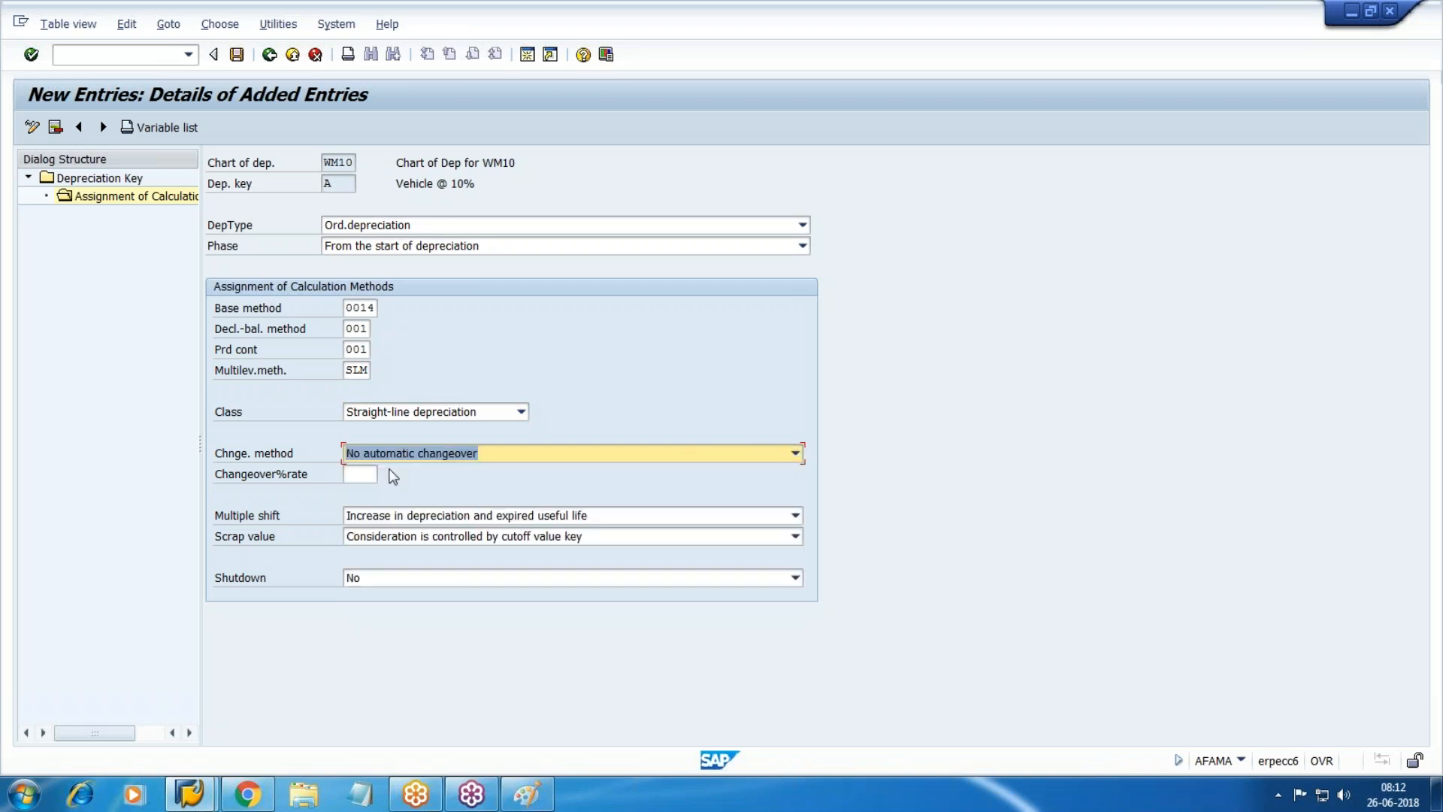
pyautogui.click(237, 54)
pyautogui.click(309, 335)
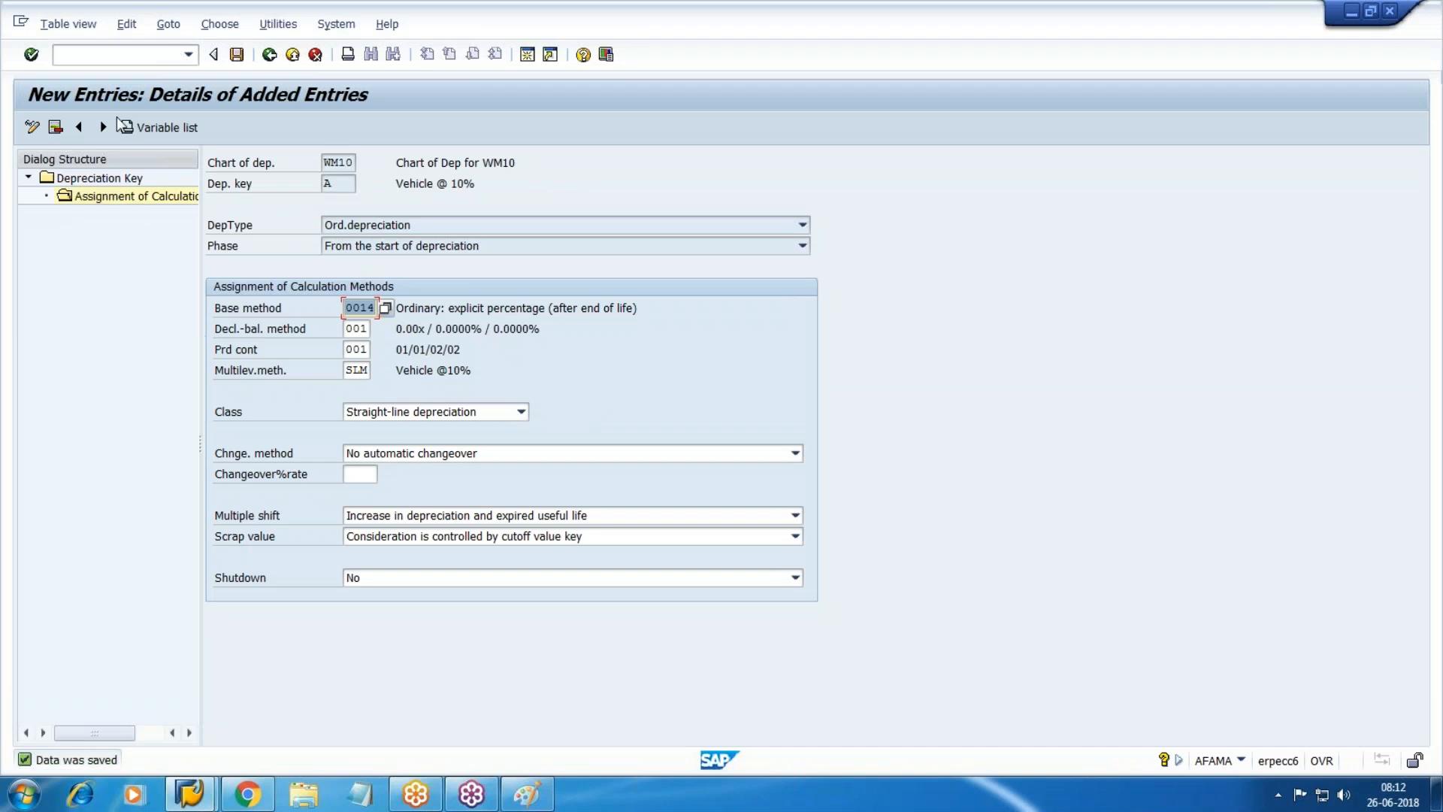
pyautogui.click(165, 198)
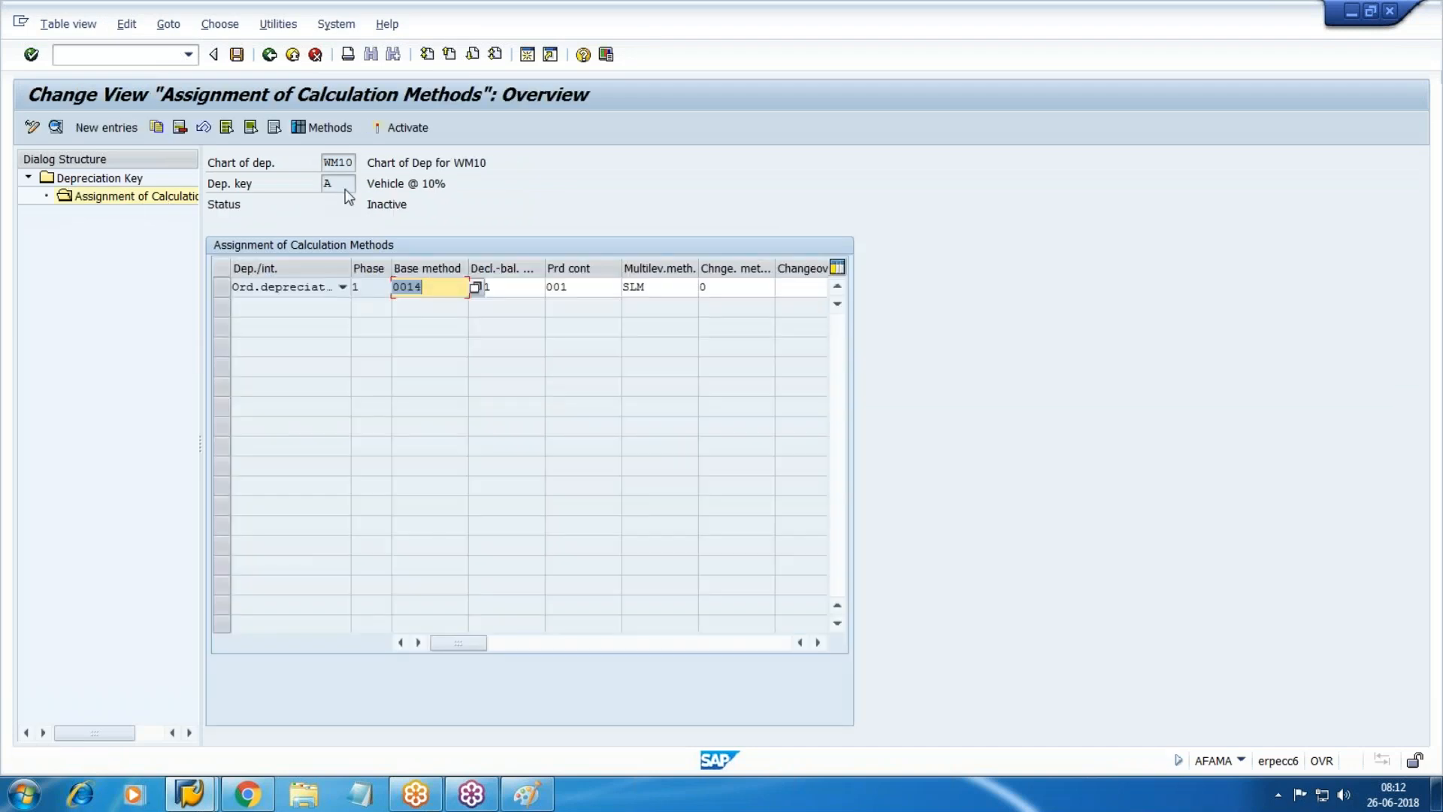
# Start new depreciation key B with the description 'Vehicle @ 15%'.
pyautogui.doubleClick(99, 178)
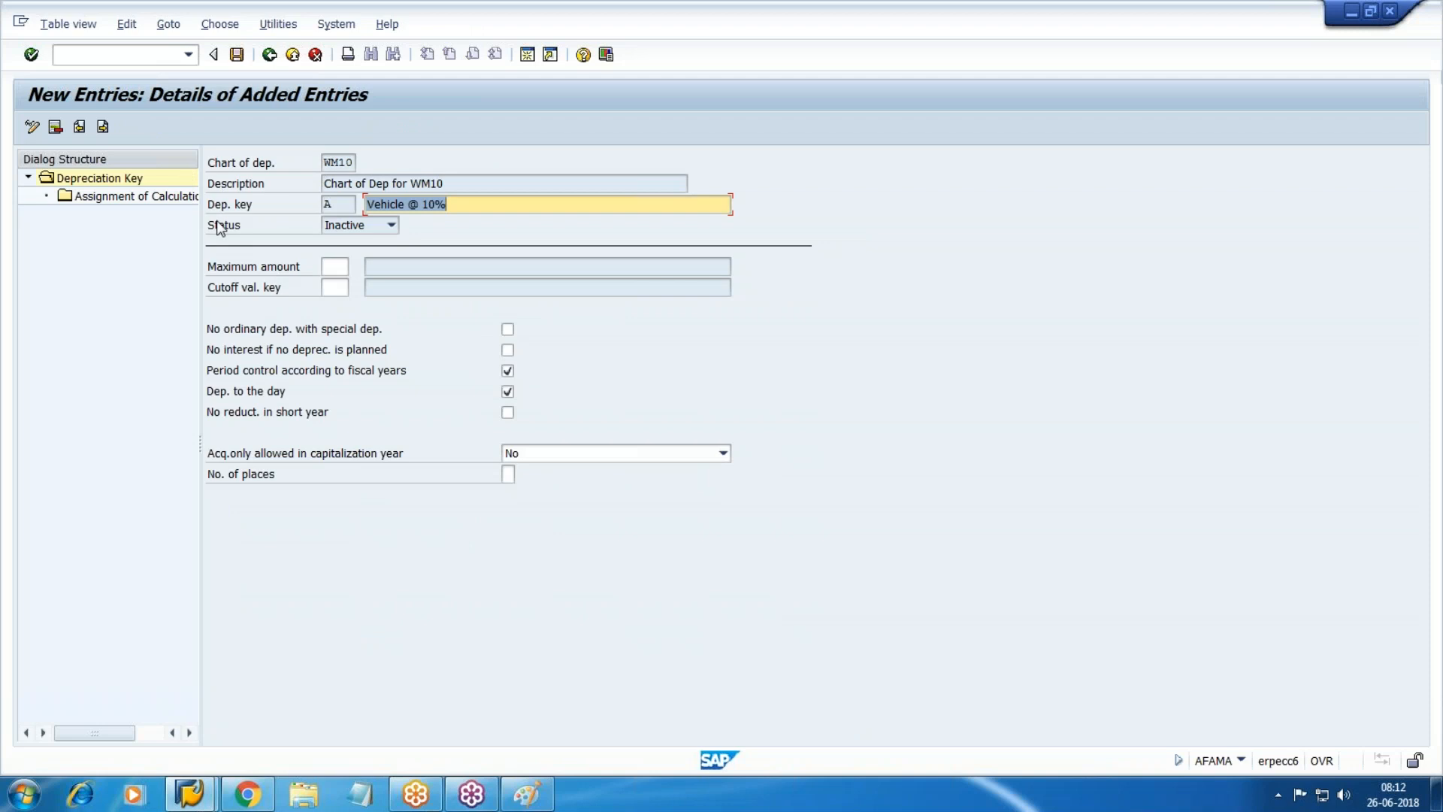
pyautogui.press('F3')
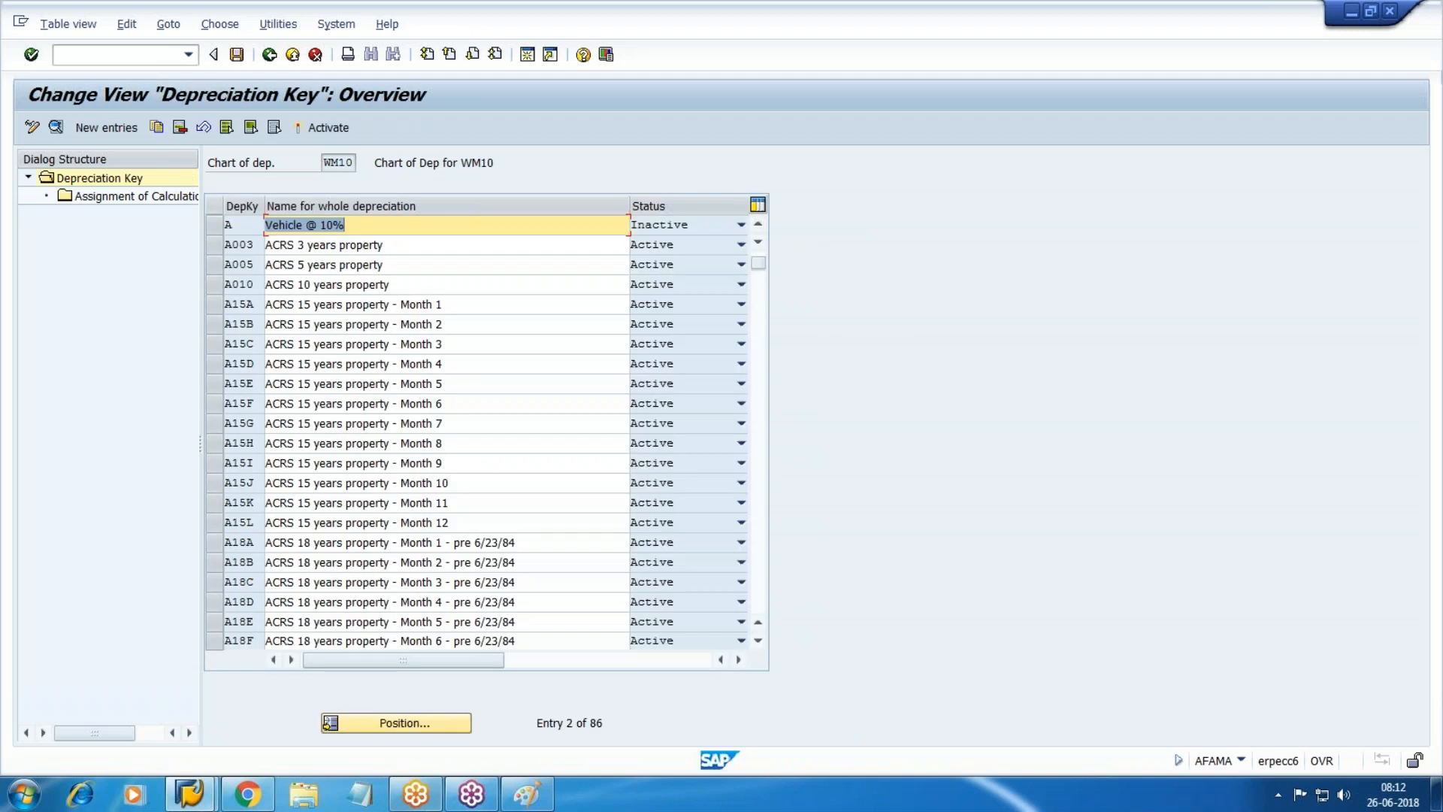
pyautogui.click(112, 124)
pyautogui.write('B')
pyautogui.press('Tab')
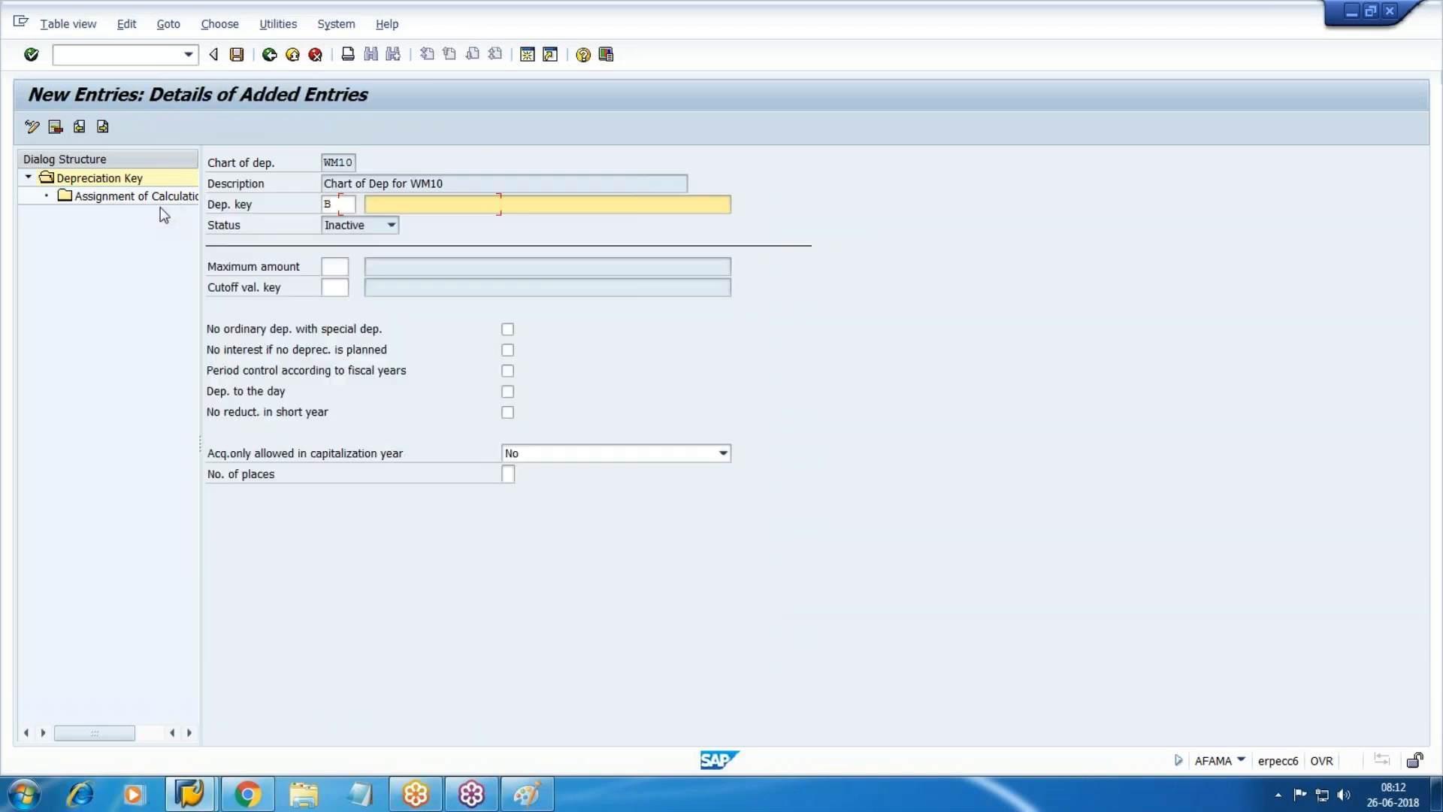
pyautogui.write('V')
pyautogui.press('Down')
pyautogui.press('Return')
pyautogui.press('BackSpace')
pyautogui.press('BackSpace')
pyautogui.press('BackSpace')
pyautogui.write('15%')
# Tick fiscal-year period control and depreciation to the day for key B.
pyautogui.press('Tab')
pyautogui.press('Tab')
pyautogui.press('Tab')
pyautogui.press('Tab')
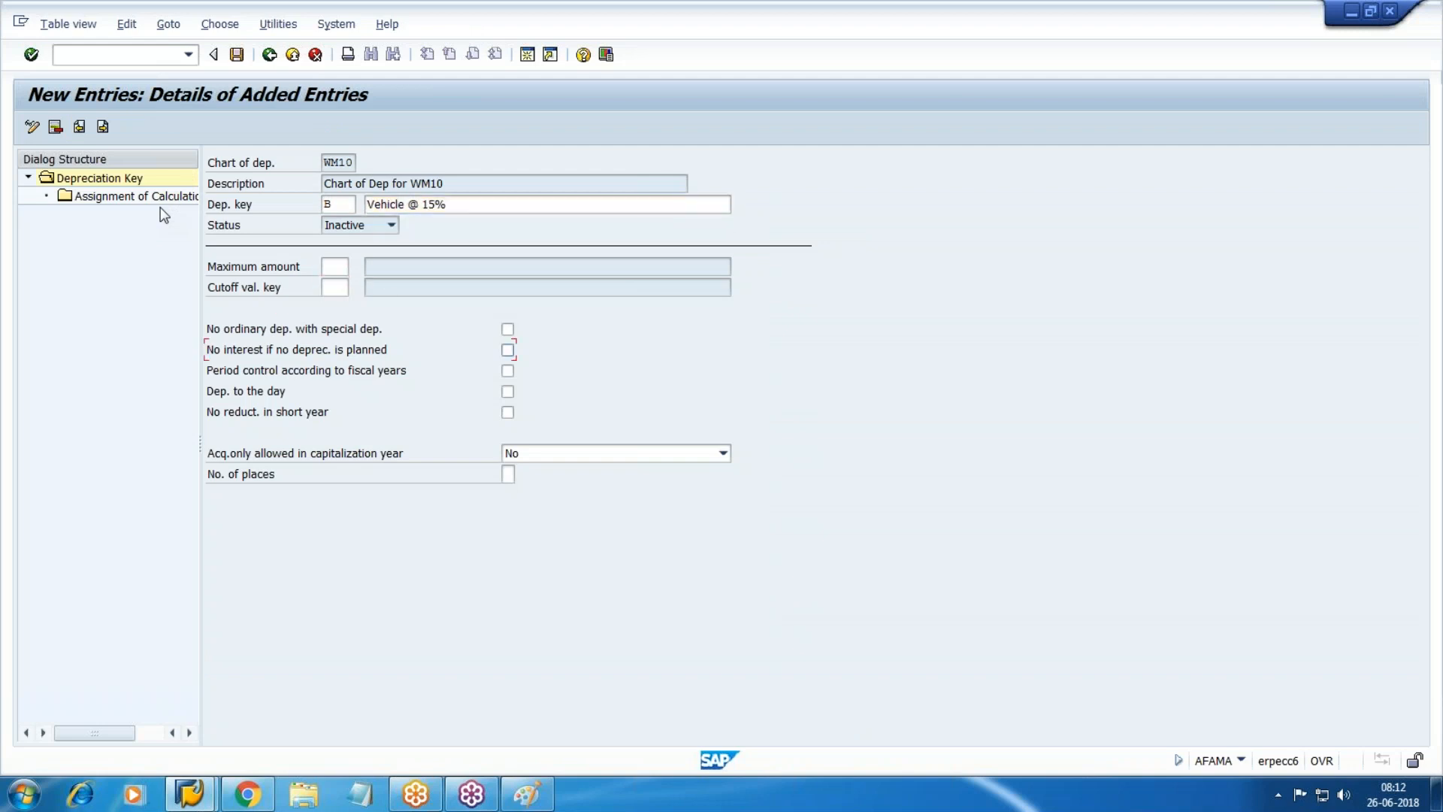
pyautogui.press('Tab')
pyautogui.hotkey('alt', 't')
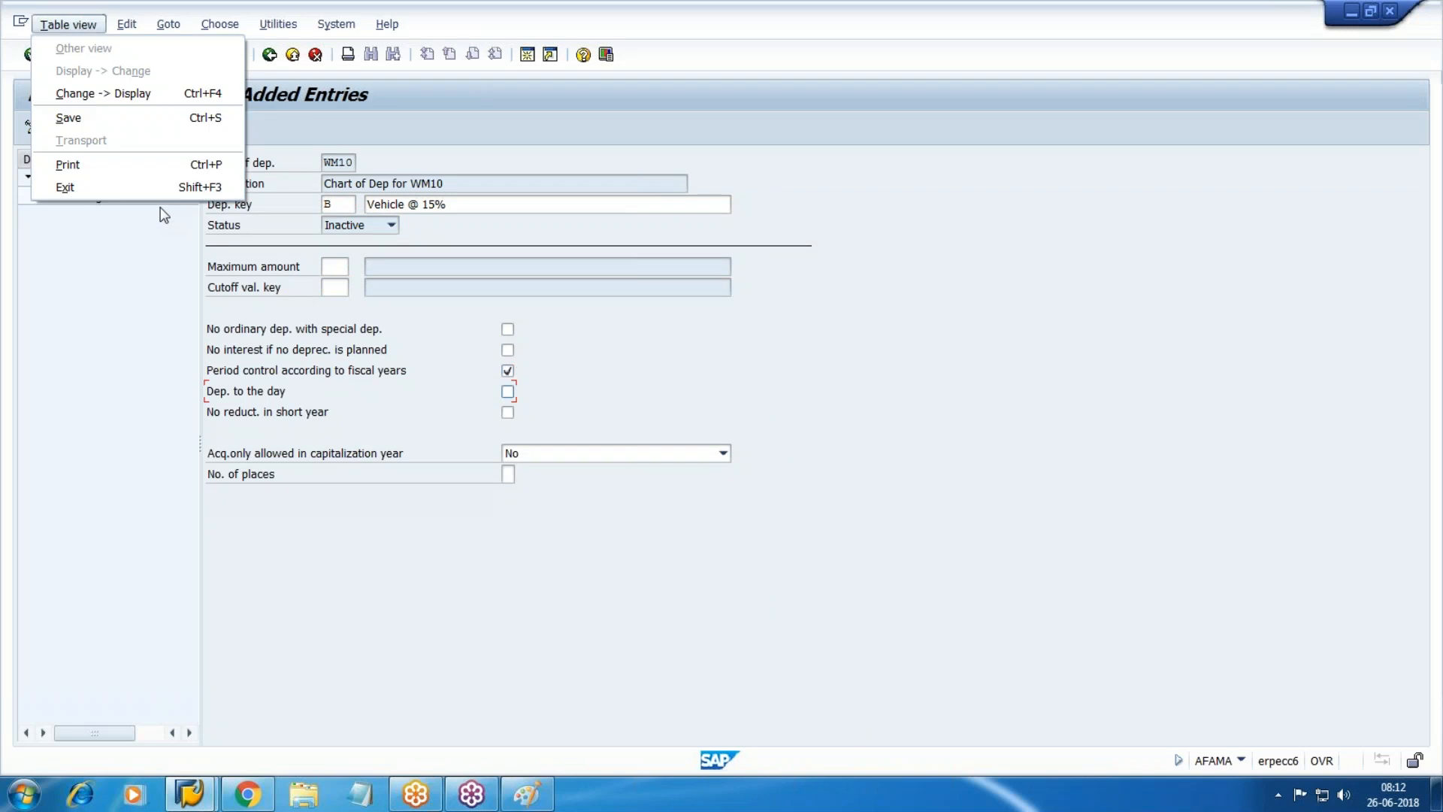
pyautogui.click(671, 475)
pyautogui.click(512, 393)
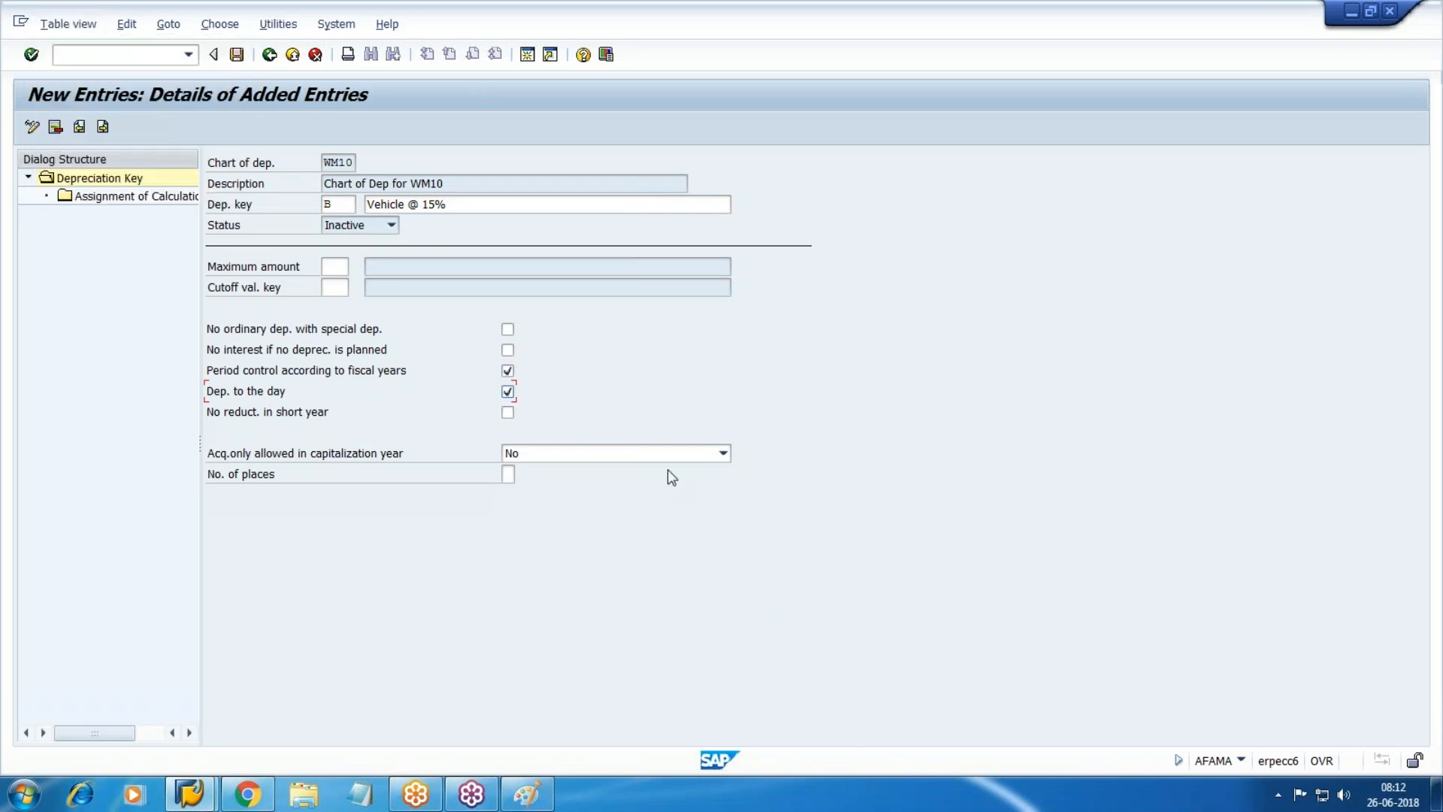
pyautogui.doubleClick(119, 200)
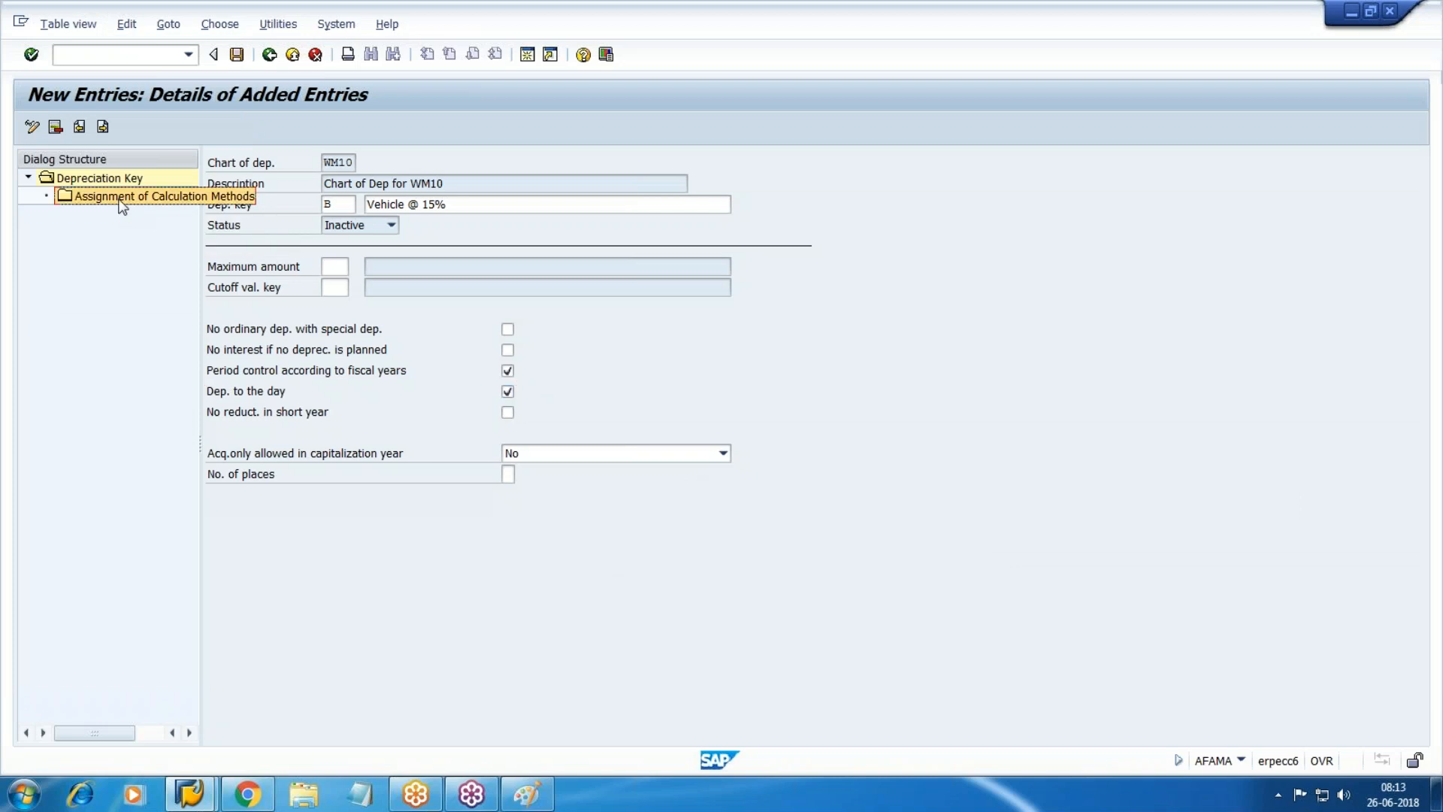
# Add a new entry for ordinary depreciation from start, with base method 0014 and declining-balance 001.
pyautogui.click(106, 127)
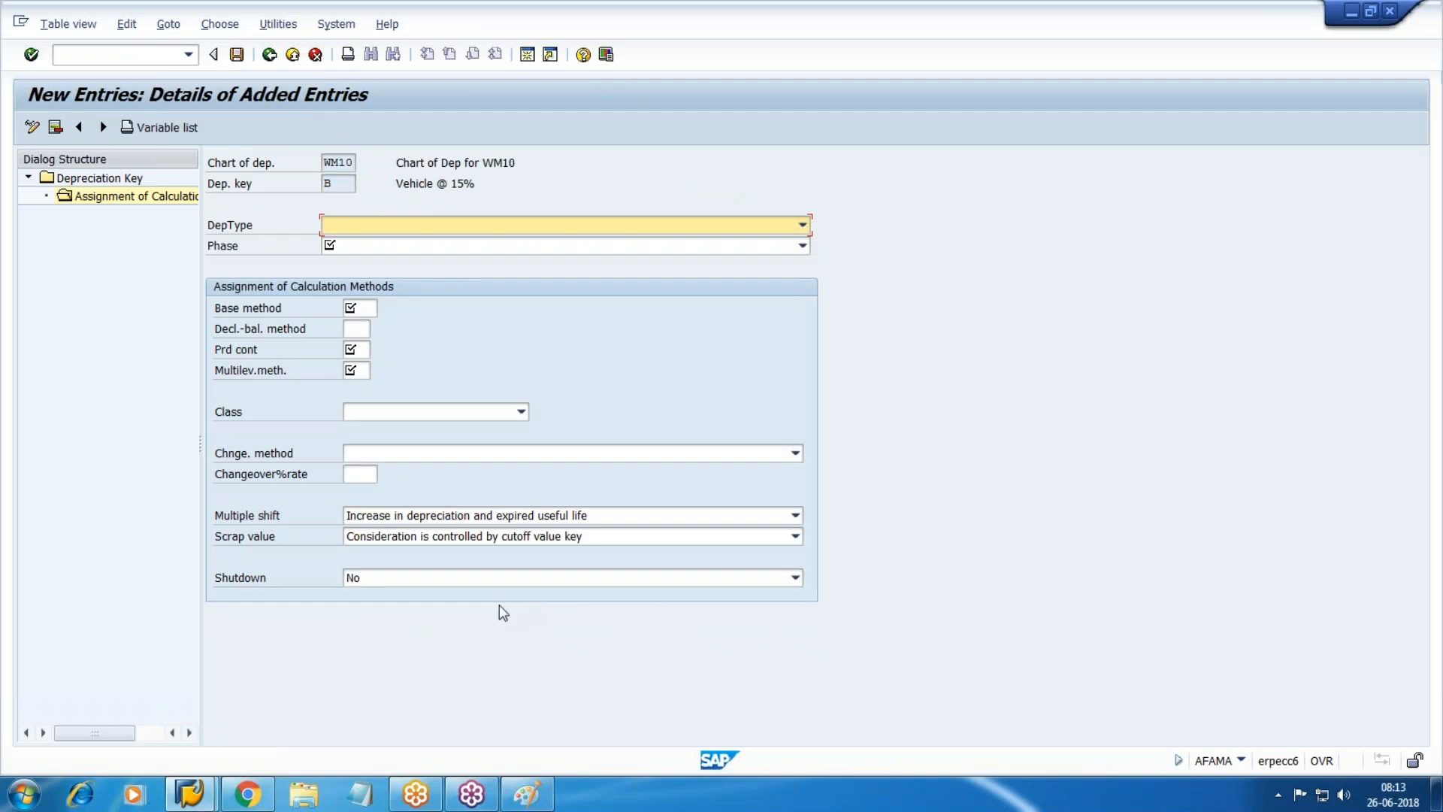
pyautogui.click(449, 224)
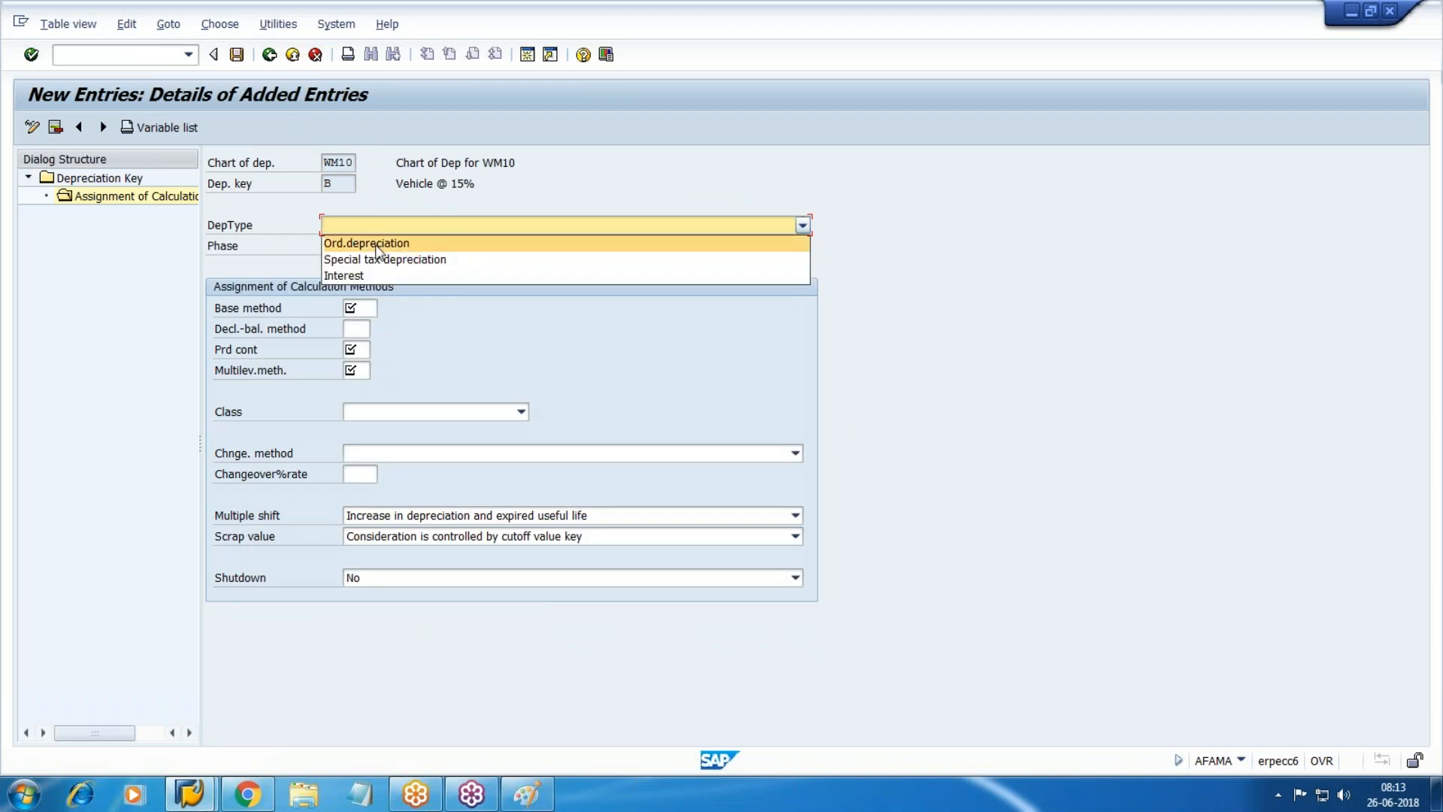
pyautogui.click(378, 247)
pyautogui.click(389, 246)
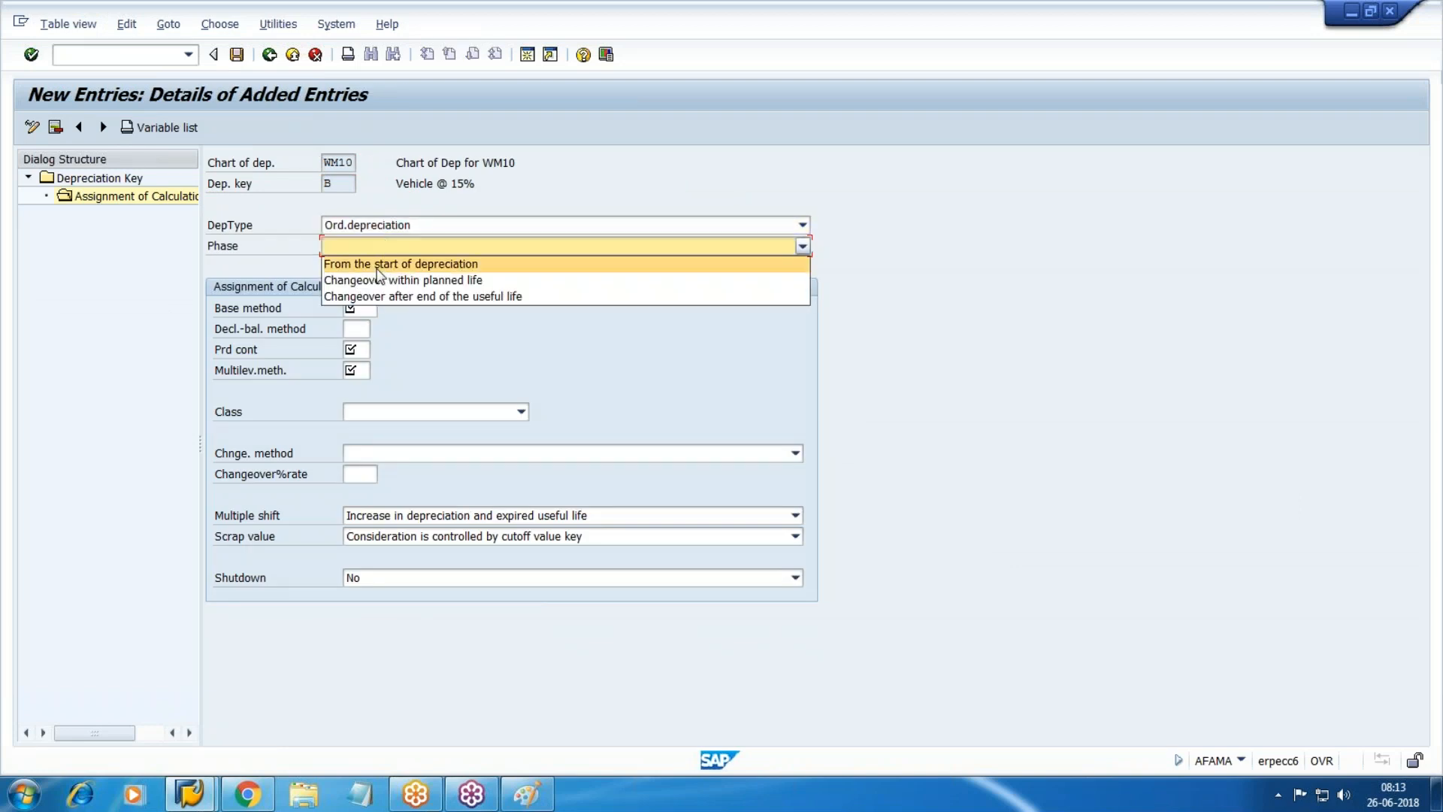
pyautogui.click(377, 261)
pyautogui.press('space')
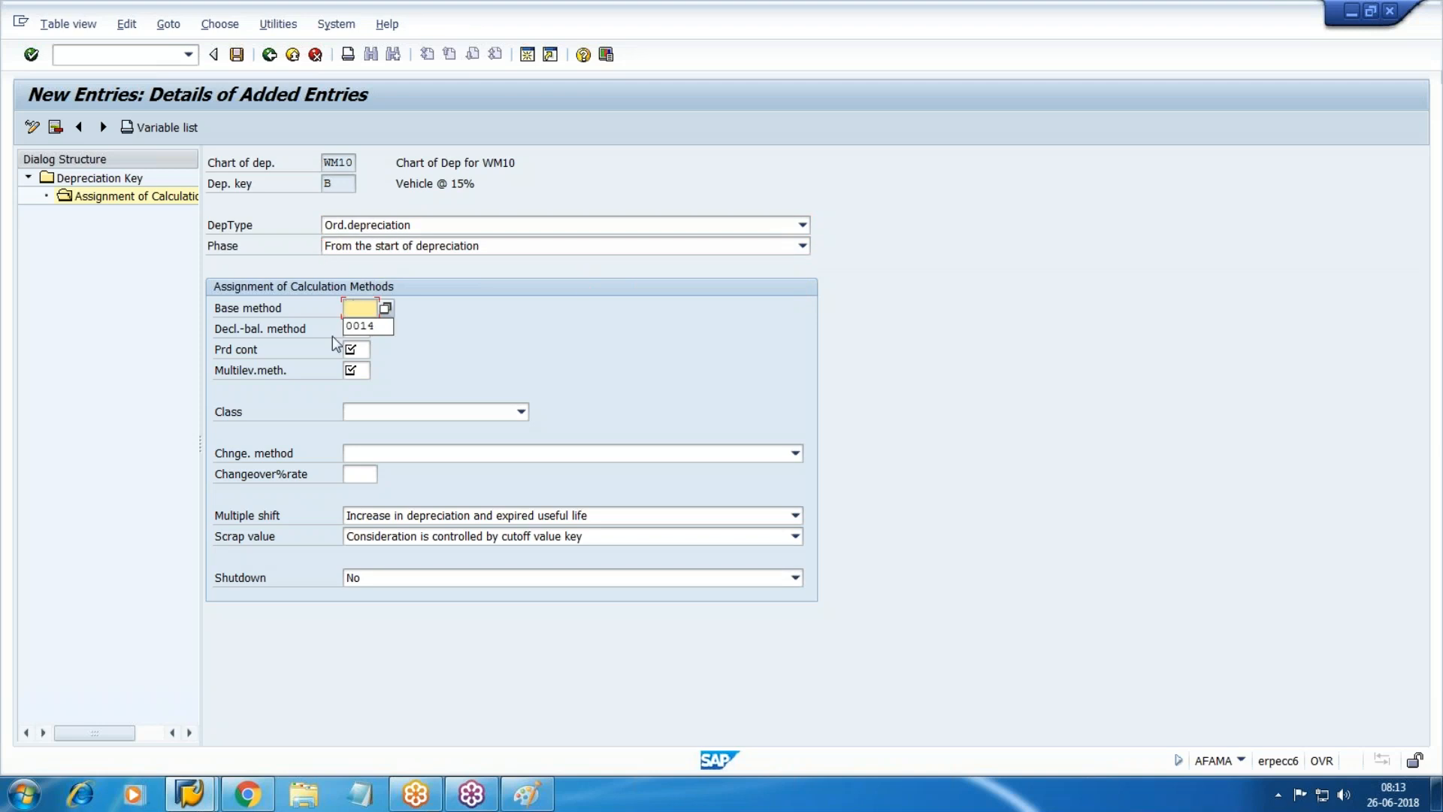
pyautogui.click(359, 329)
pyautogui.press('space')
pyautogui.click(364, 350)
# Complete it with period control 001, multilevel WDV, declining-balance class and no changeover; save and go back.
pyautogui.press('space')
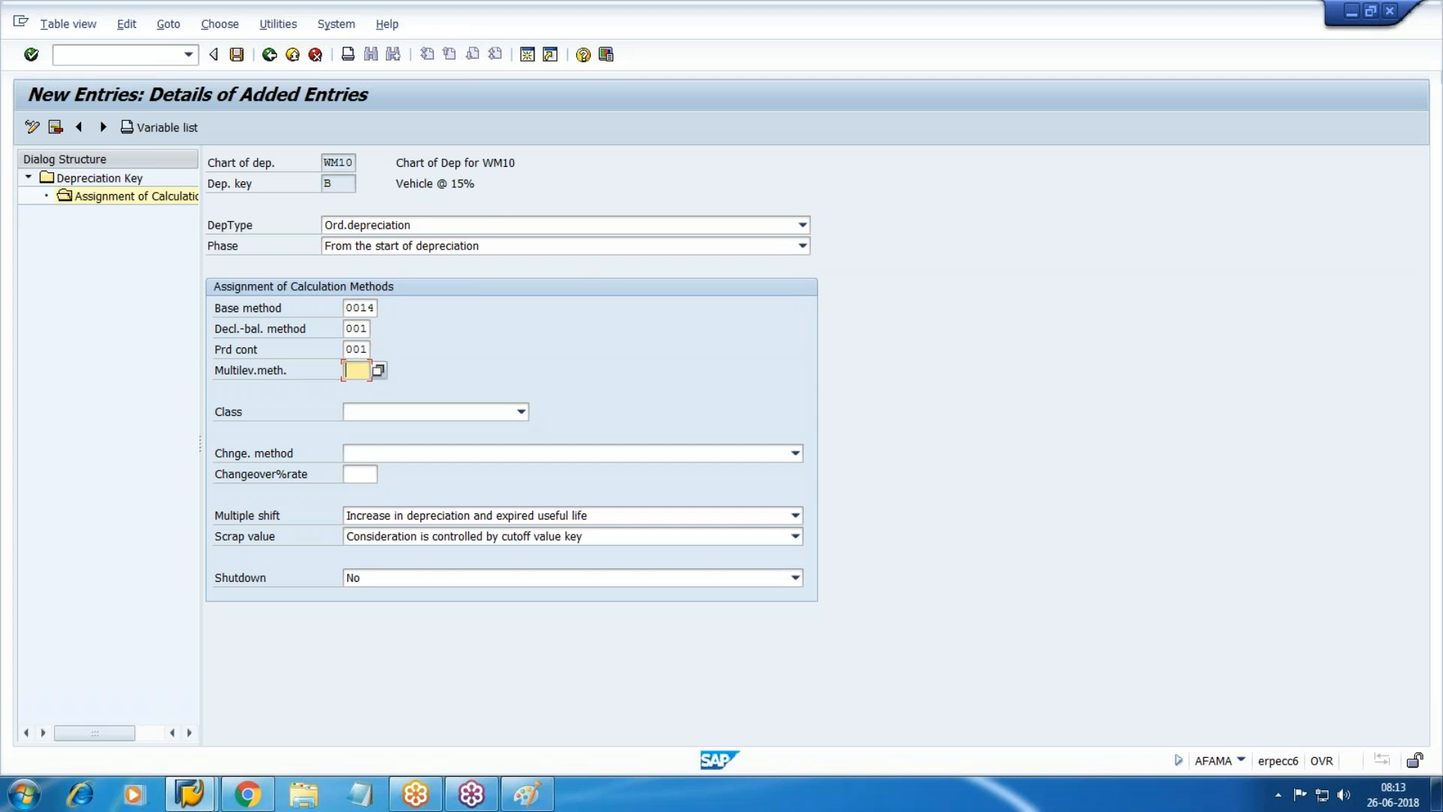
pyautogui.write('WDV')
pyautogui.press('Tab')
pyautogui.press('F4')
pyautogui.press('Down')
pyautogui.press('Down')
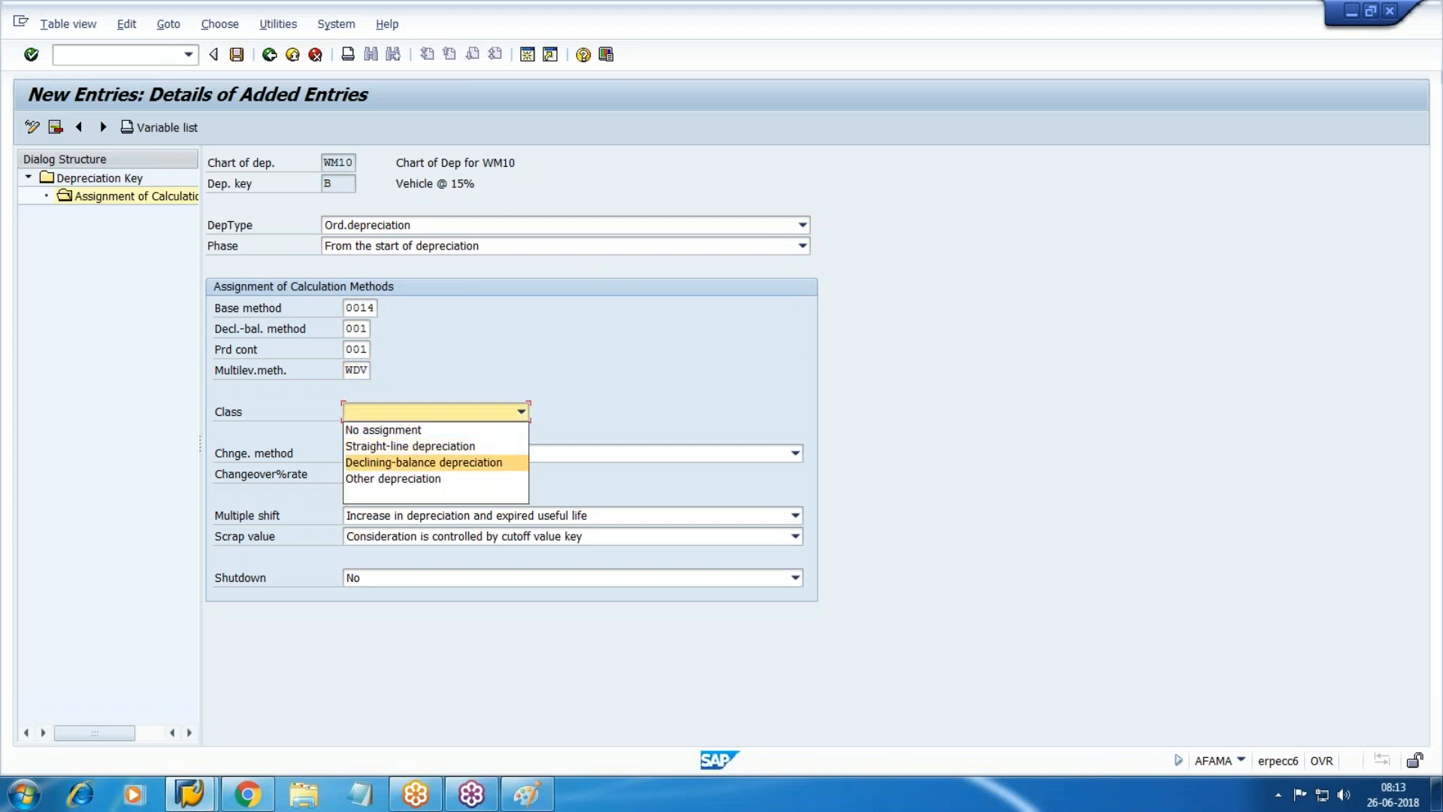
pyautogui.press('Return')
pyautogui.press('Tab')
pyautogui.press('F4')
pyautogui.press('Down')
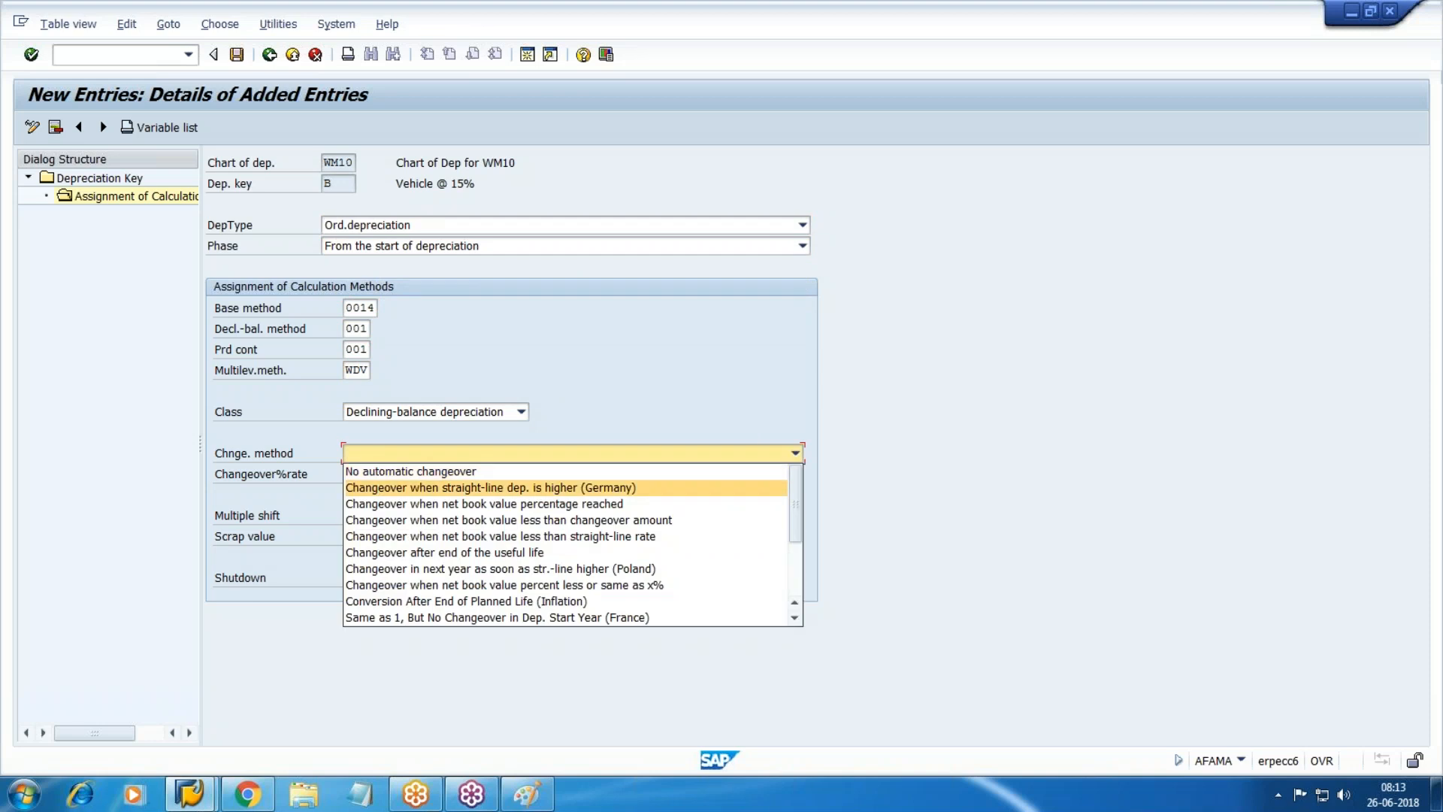
pyautogui.press('Up')
pyautogui.press('Return')
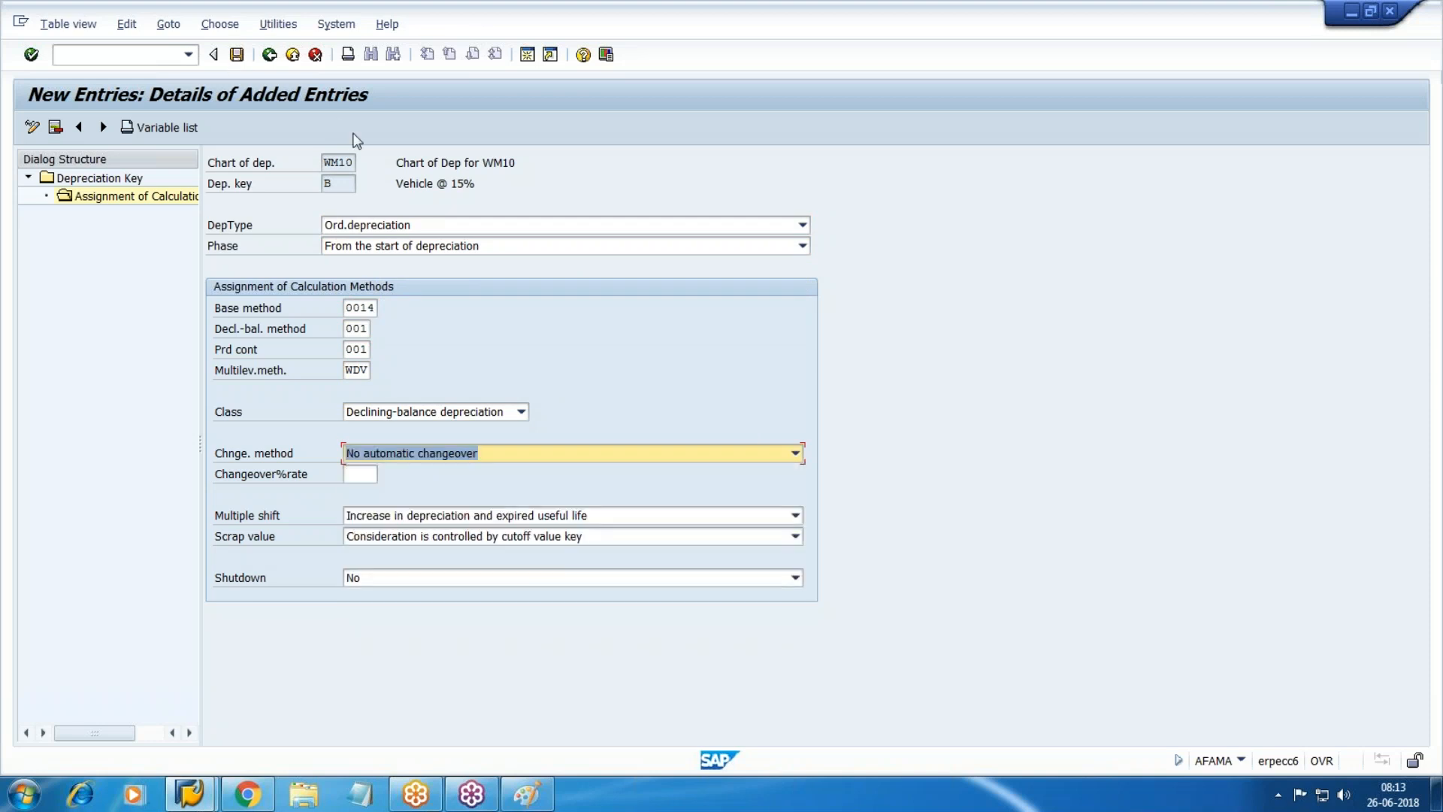
pyautogui.click(237, 54)
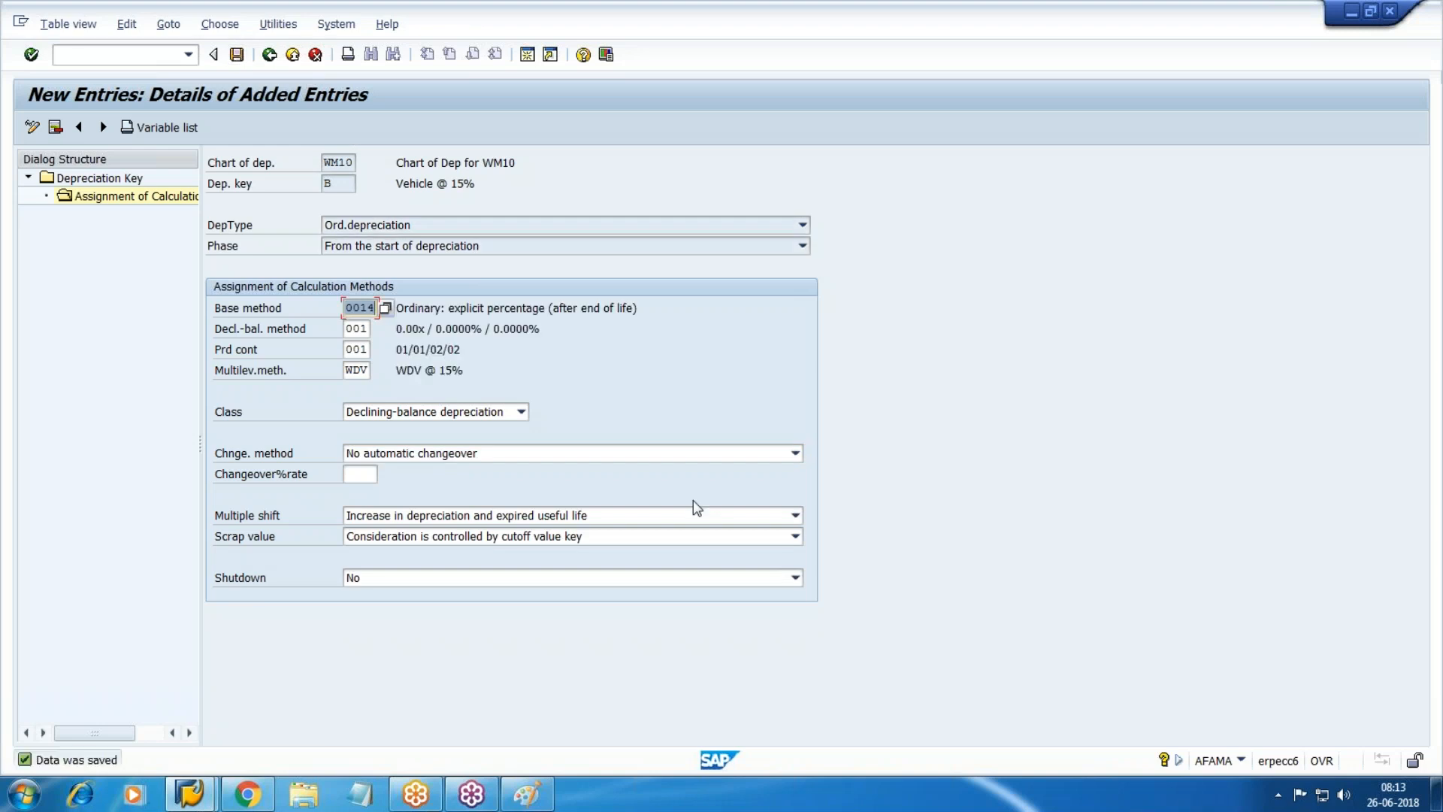
pyautogui.press('F3')
pyautogui.press('F3')
pyautogui.press('F3')
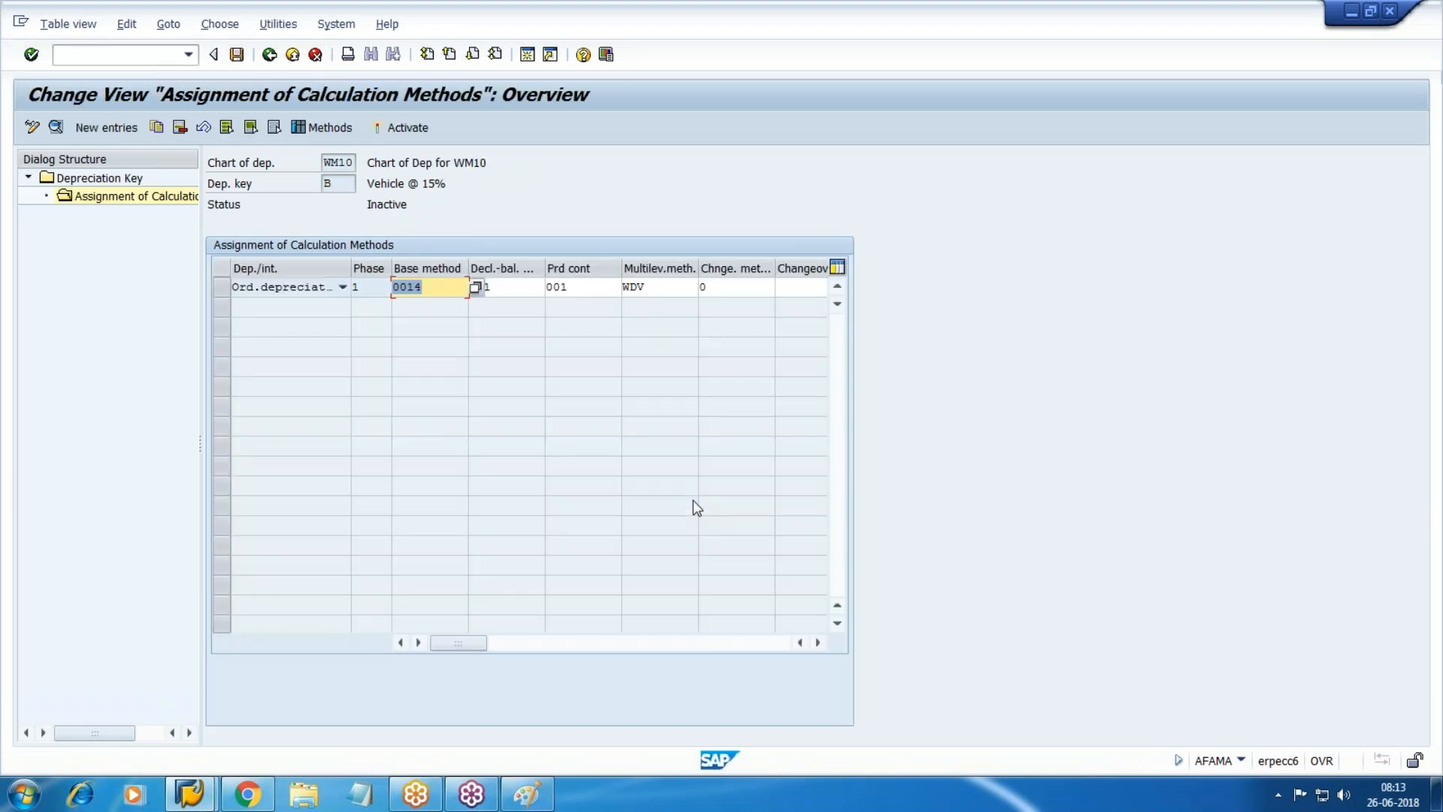
# Activate depreciation keys B (Vehicle @ 15%) and A, save, and return to the IMG.
pyautogui.press('F3')
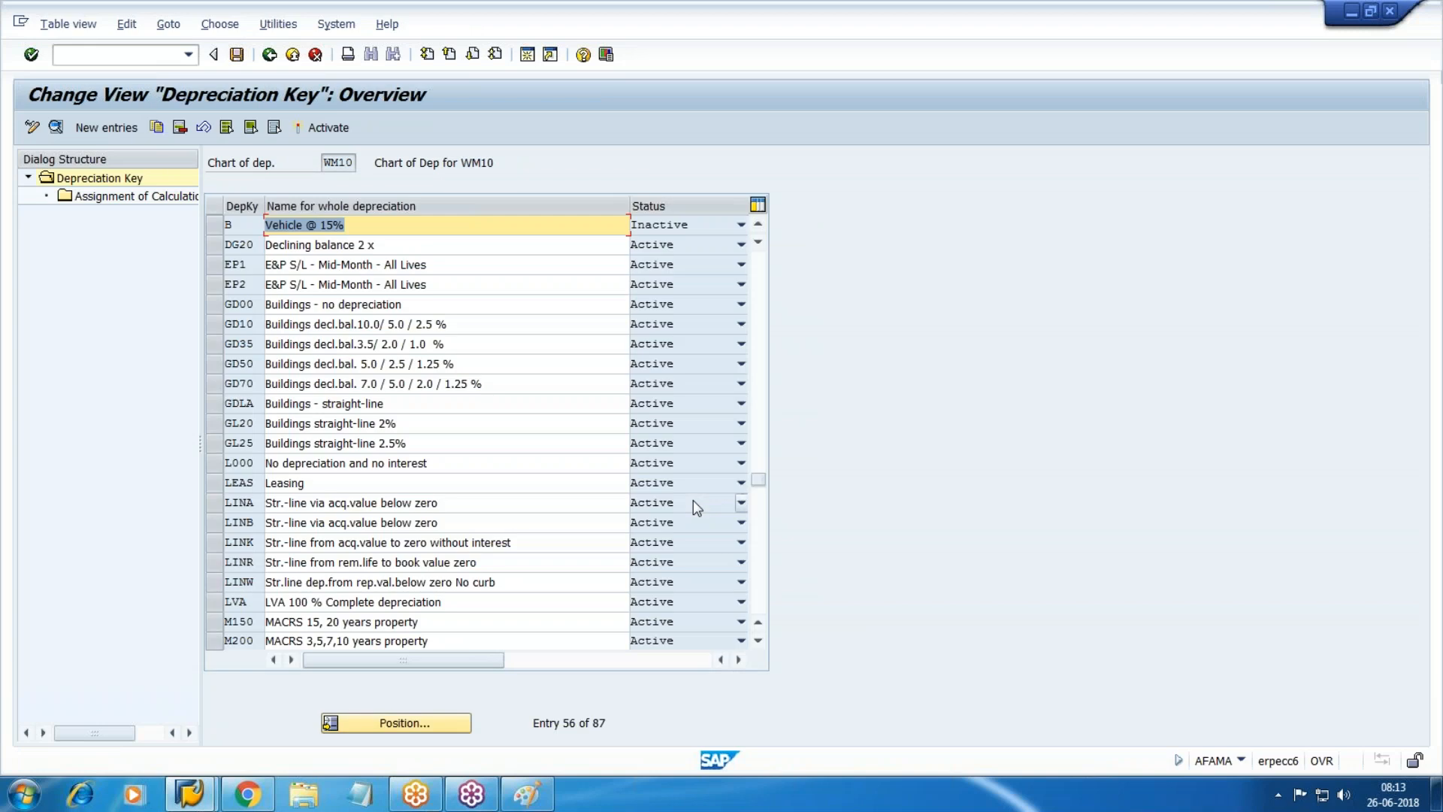
pyautogui.scroll(3, 634, 490)
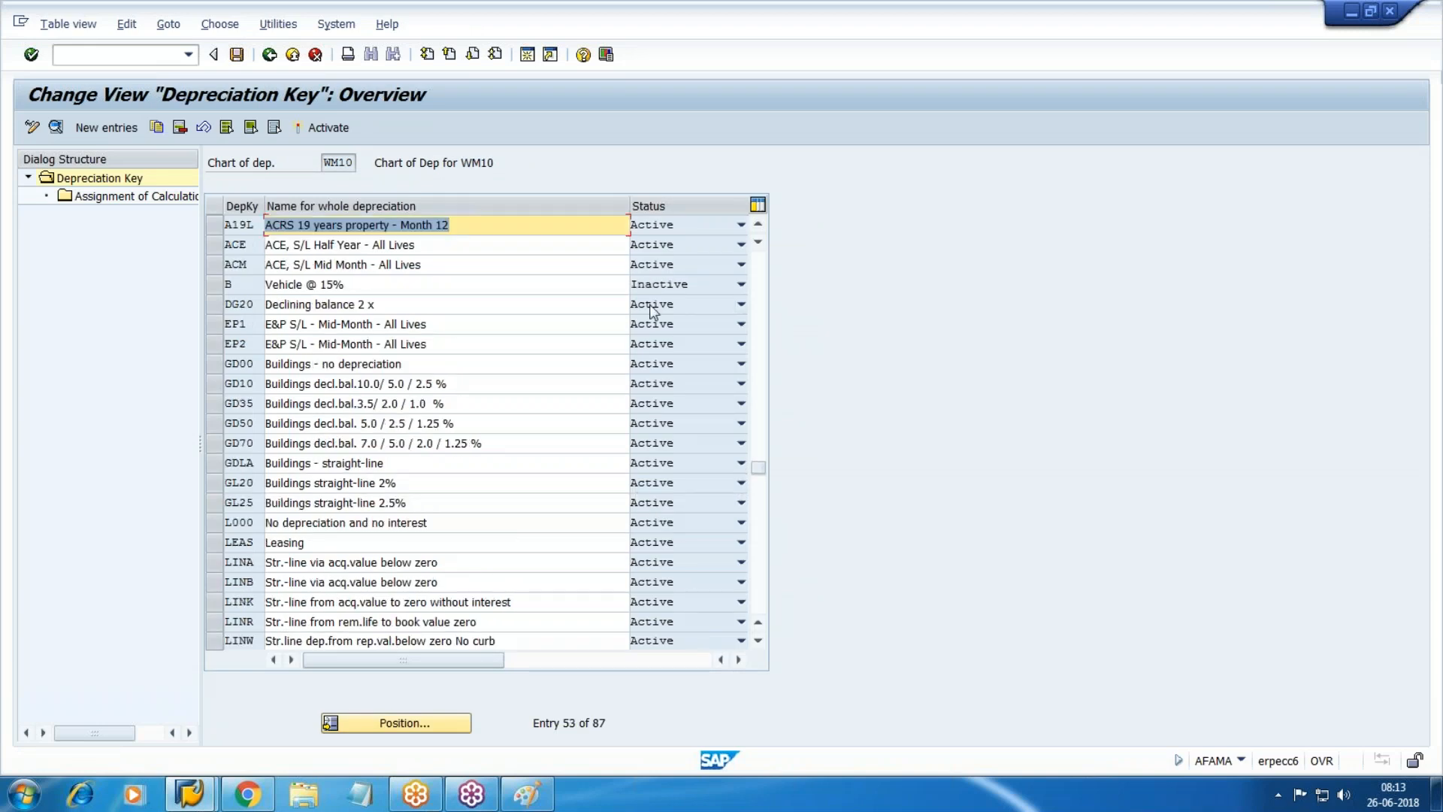
pyautogui.click(271, 284)
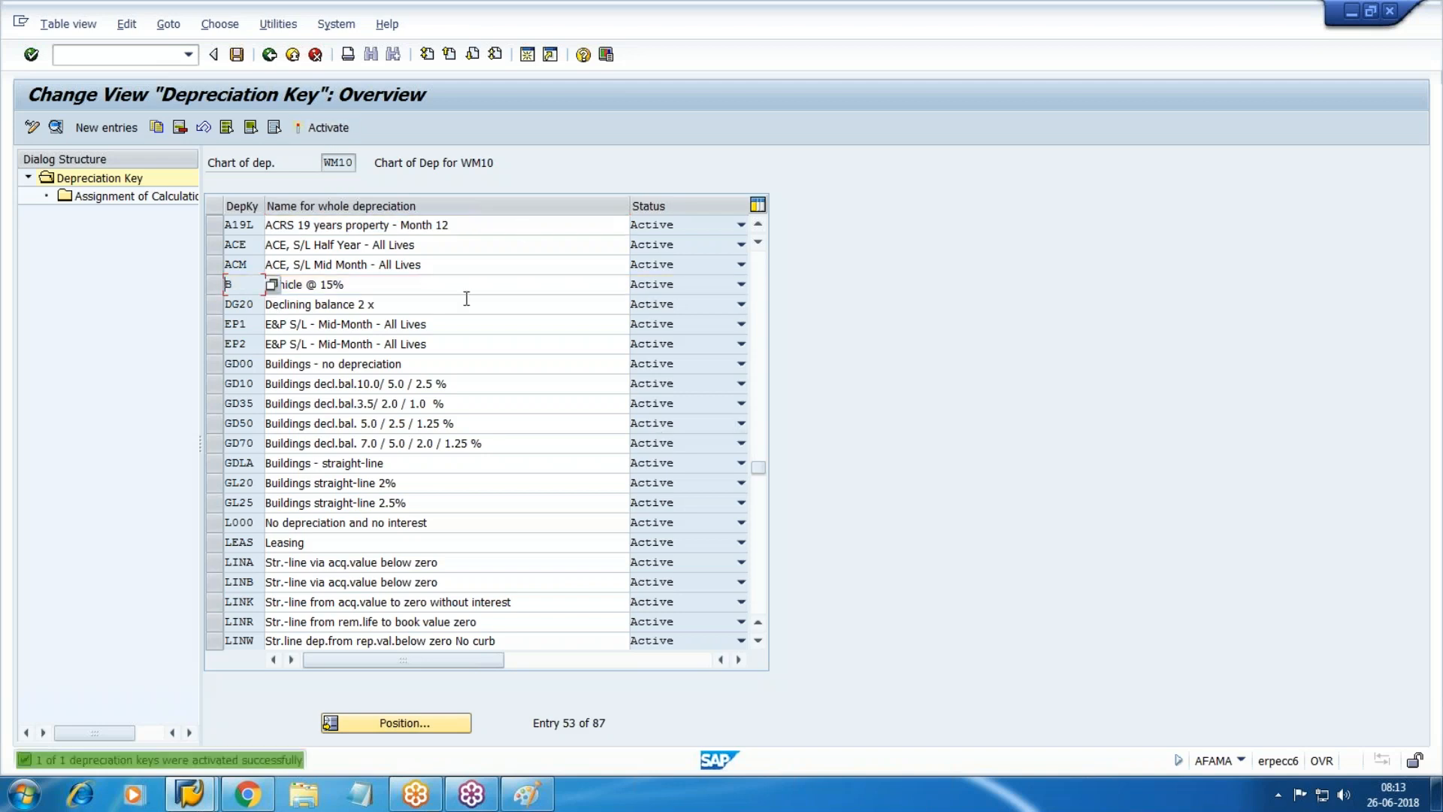
pyautogui.scroll(2, 271, 284)
pyautogui.scroll(4, 271, 284)
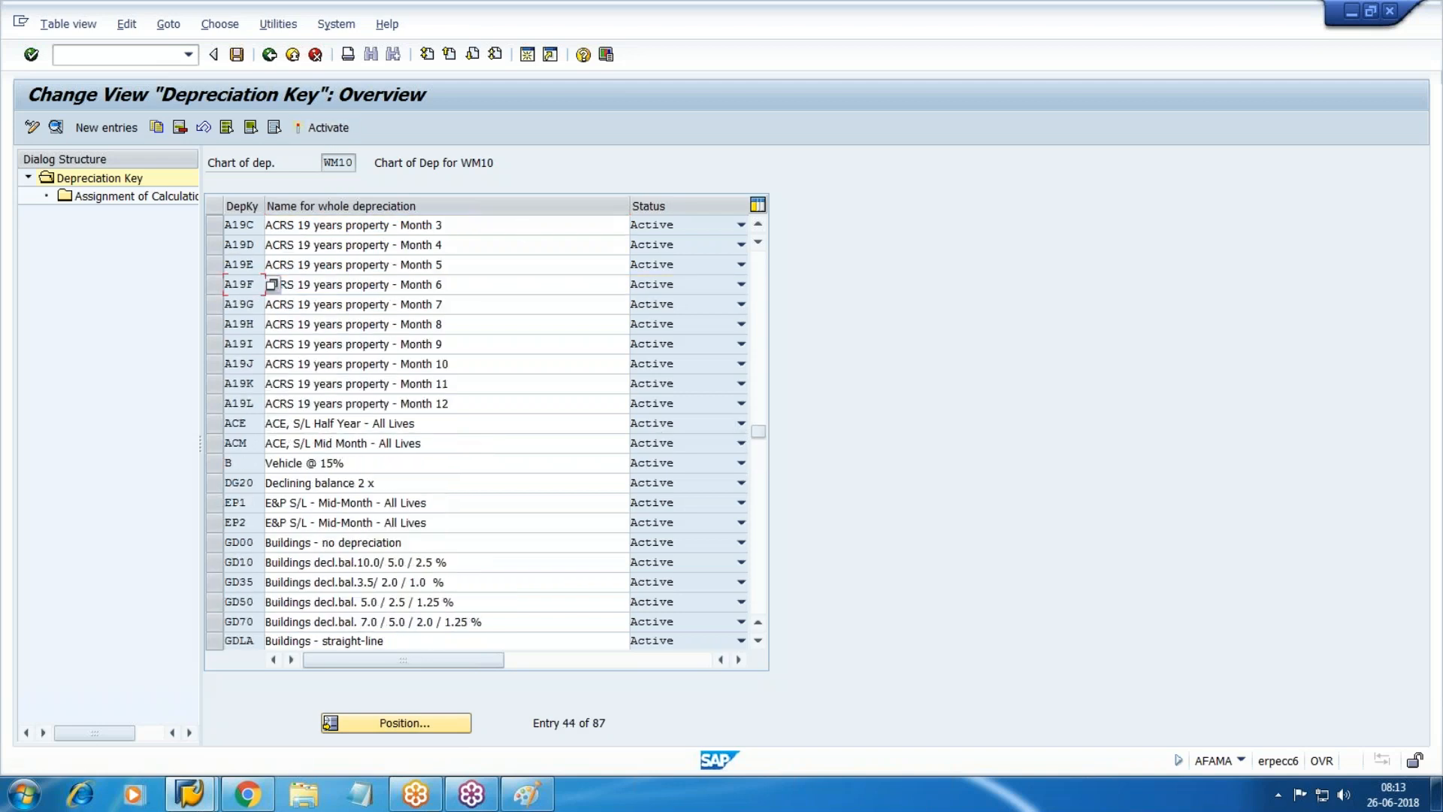
pyautogui.scroll(9, 264, 284)
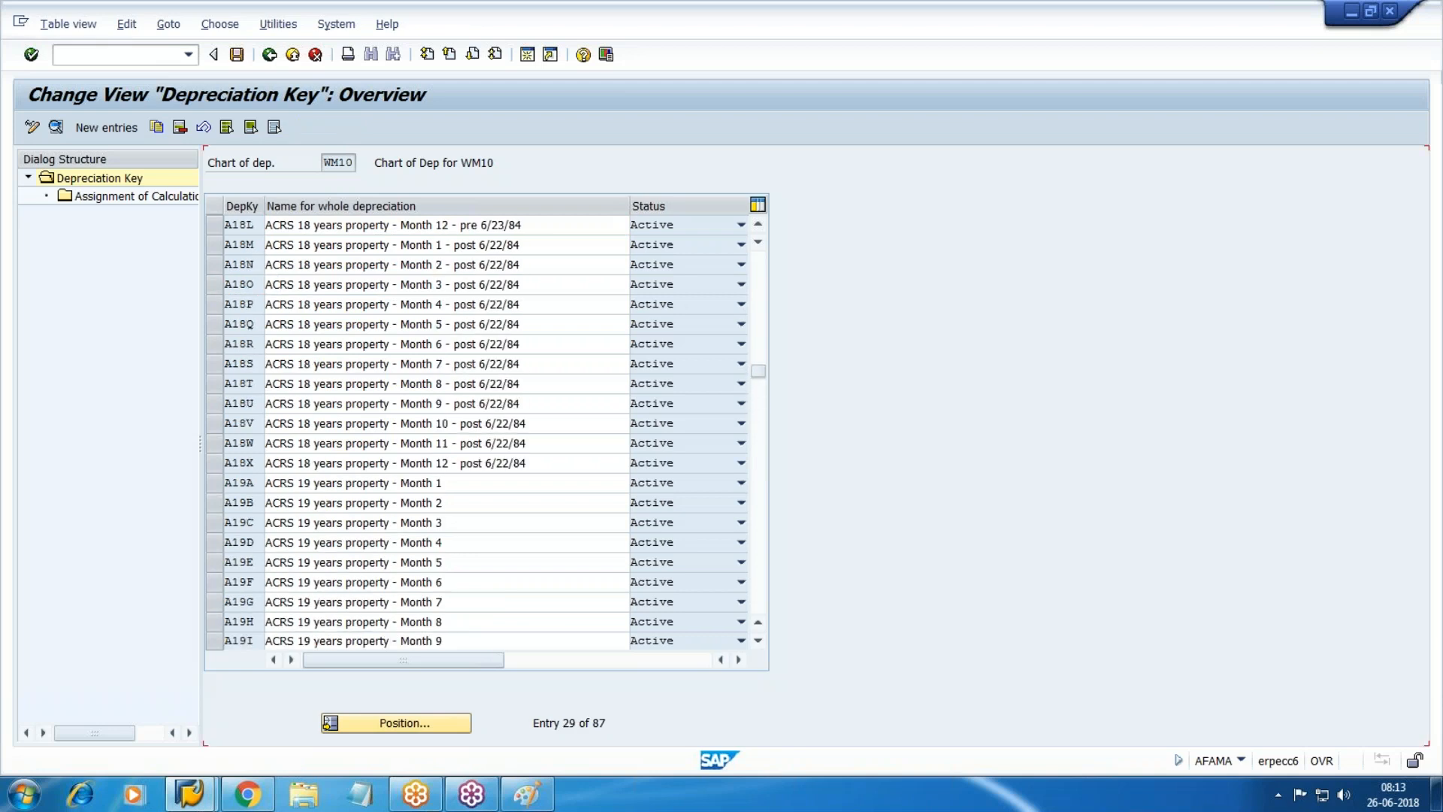
pyautogui.scroll(3, 264, 284)
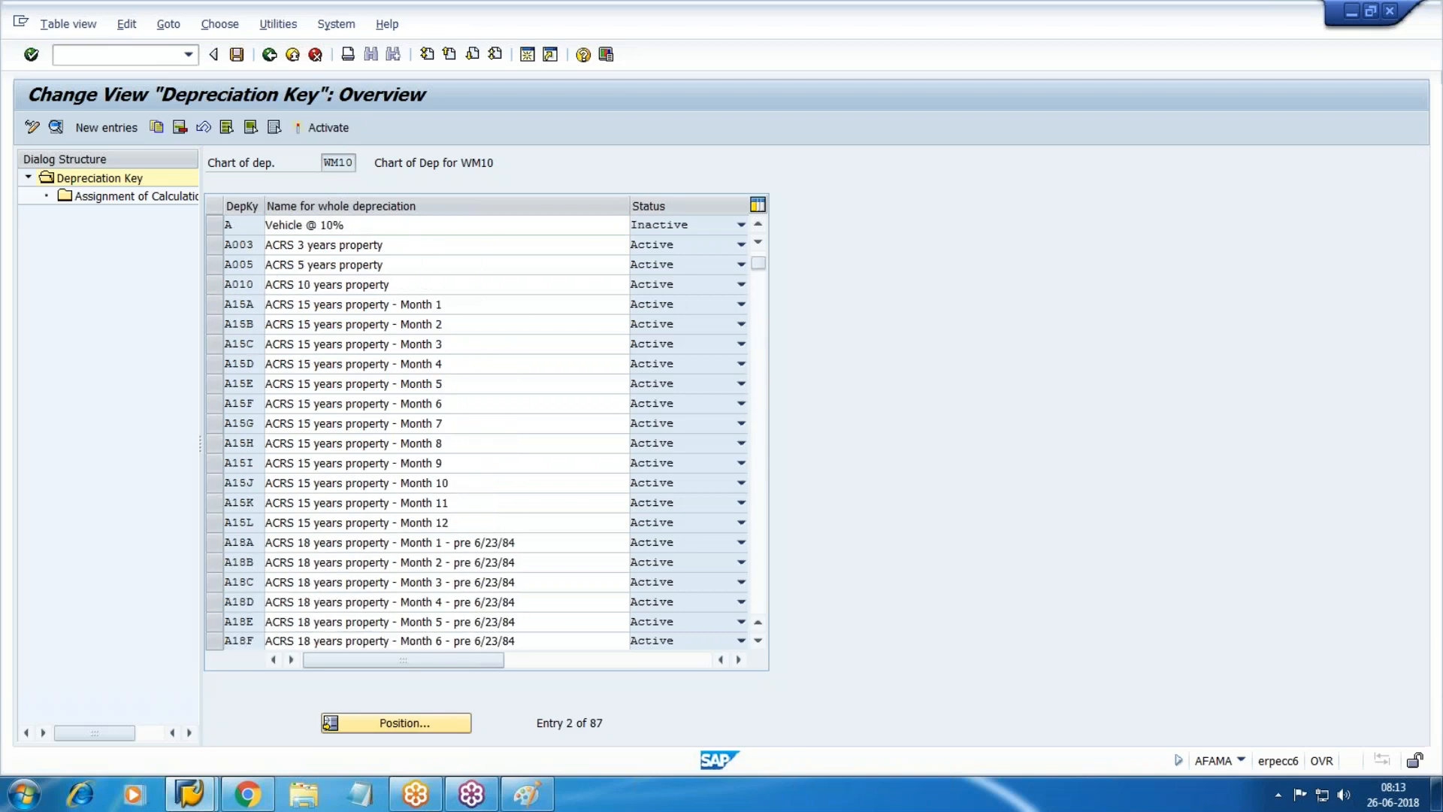
pyautogui.click(215, 245)
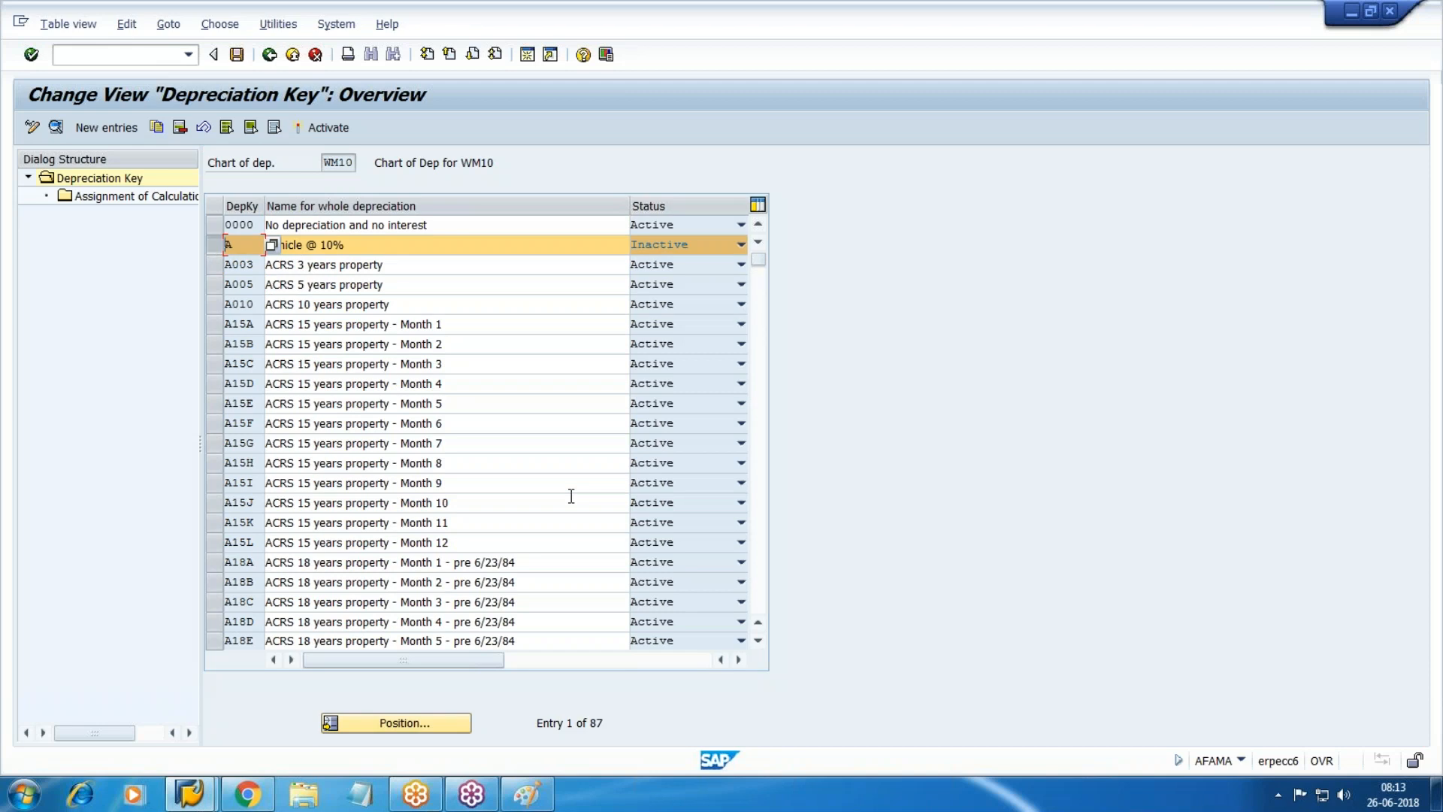
pyautogui.click(330, 127)
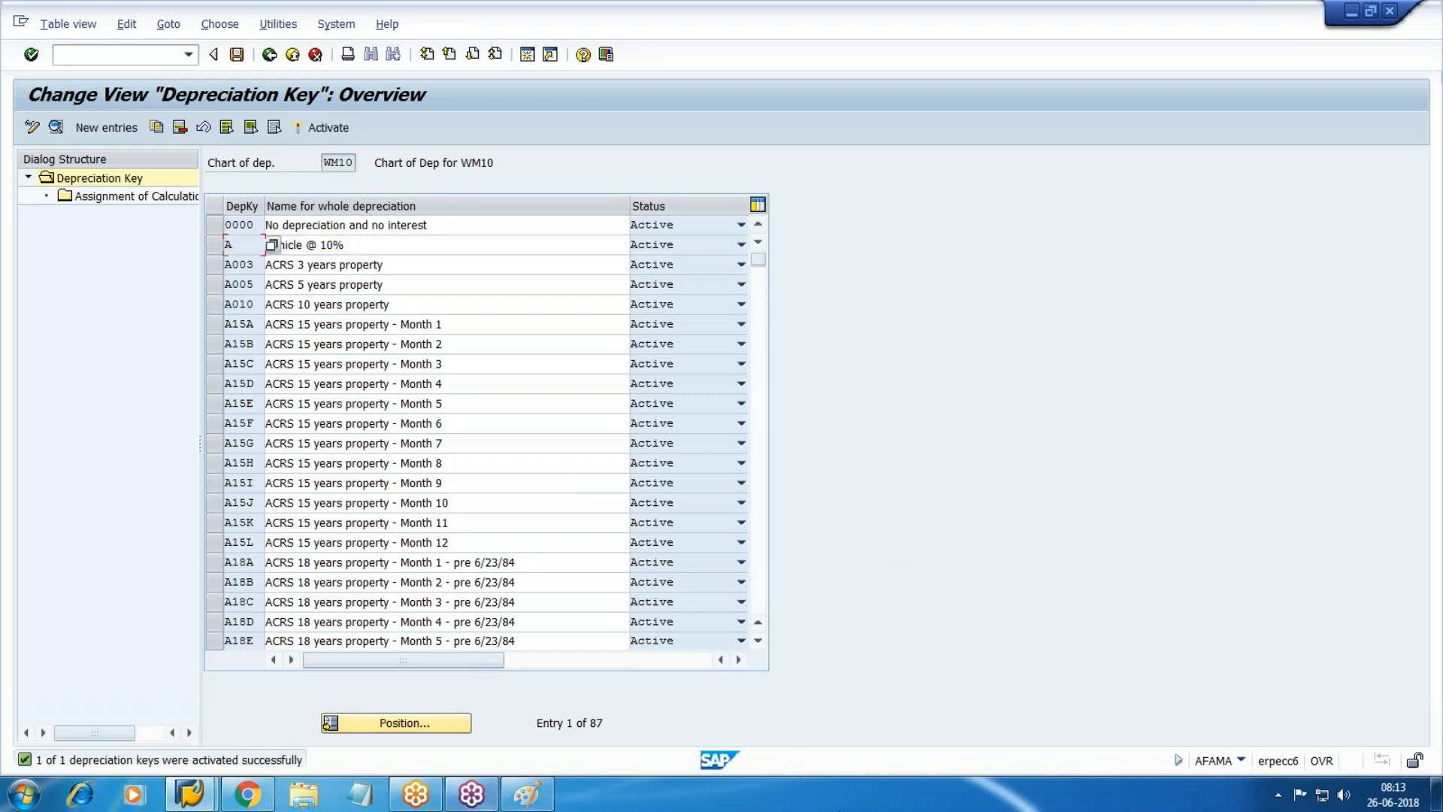
pyautogui.click(237, 55)
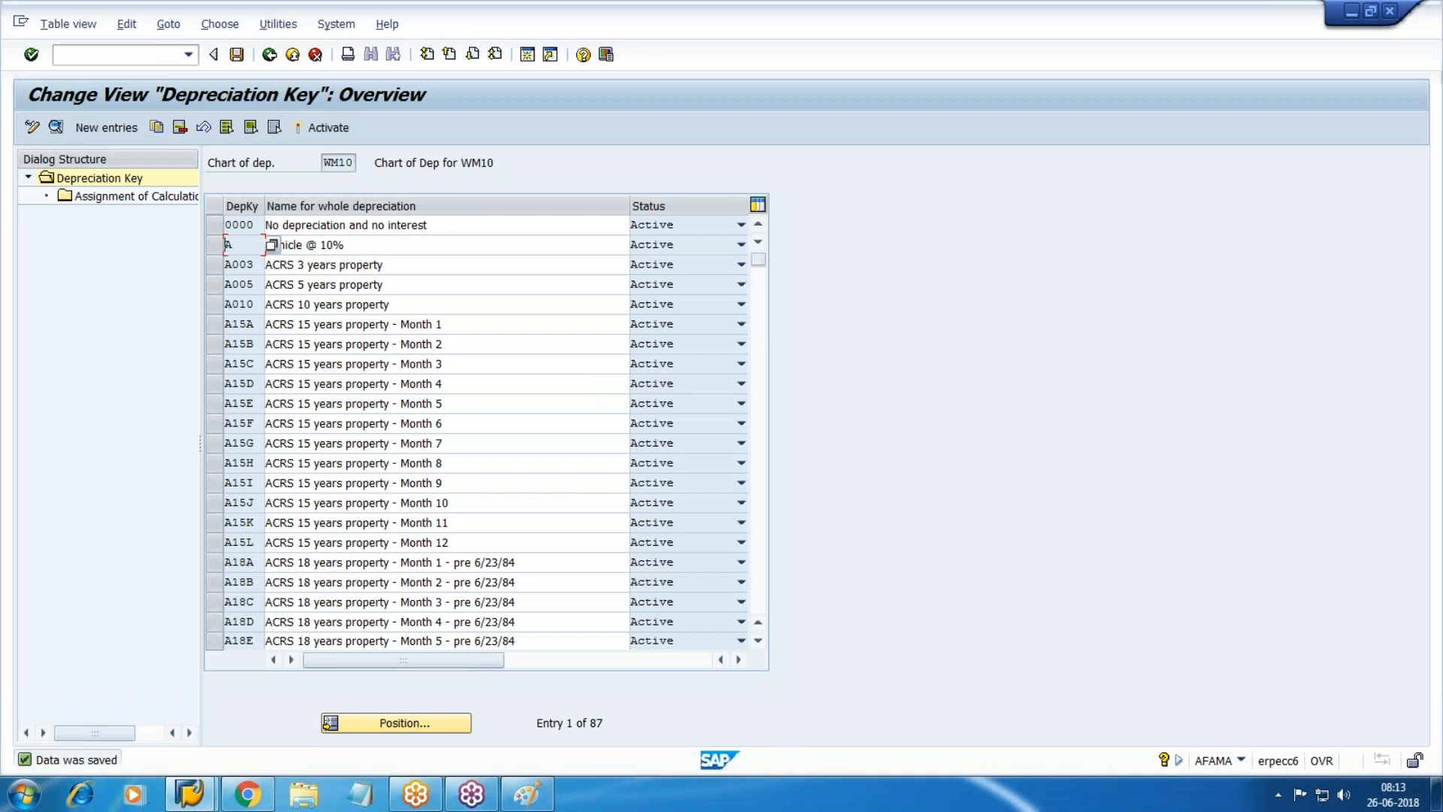
pyautogui.click(288, 58)
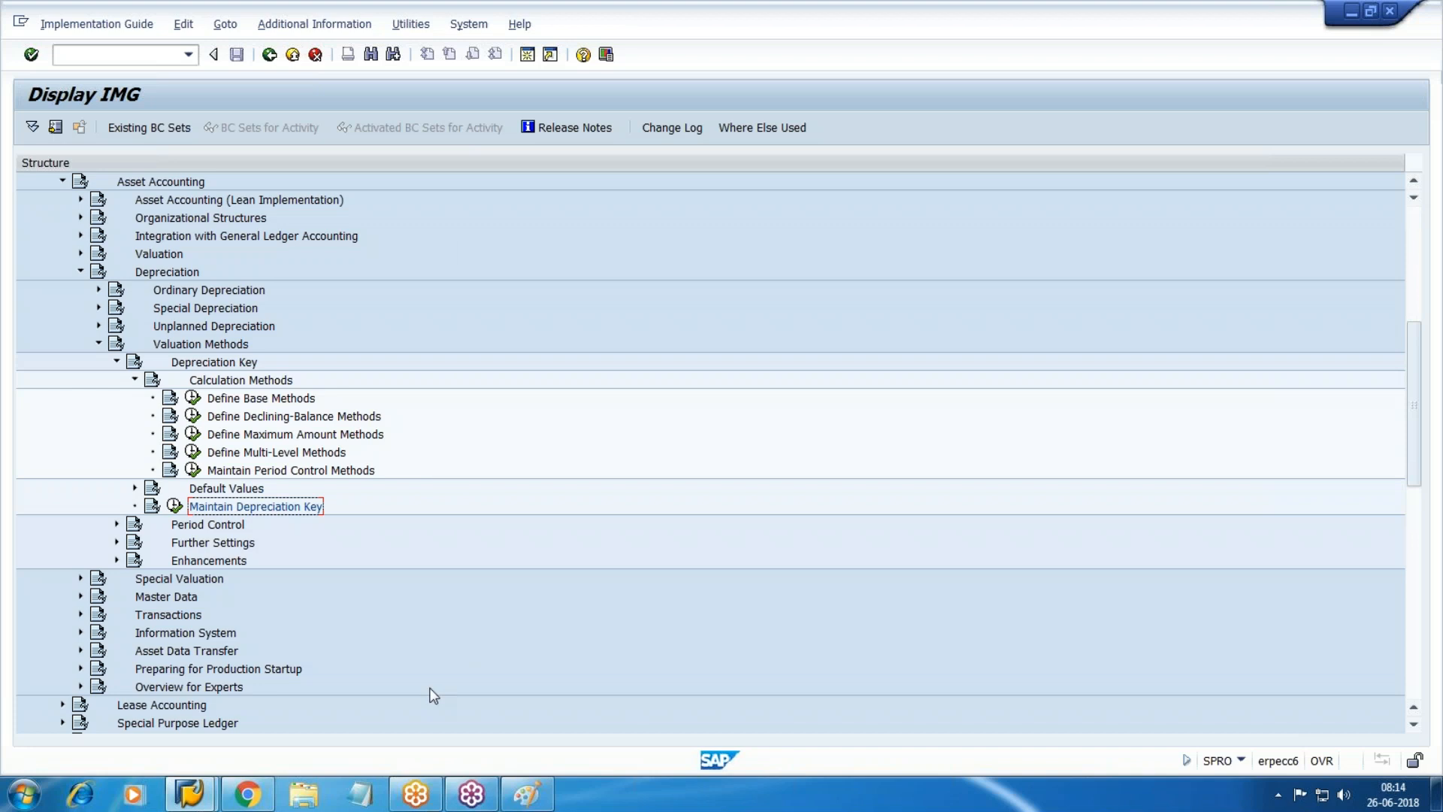
# Collapse Valuation Methods and run Valuation > Determine Depreciation Areas in the Asset Class.
pyautogui.click(135, 380)
pyautogui.click(116, 362)
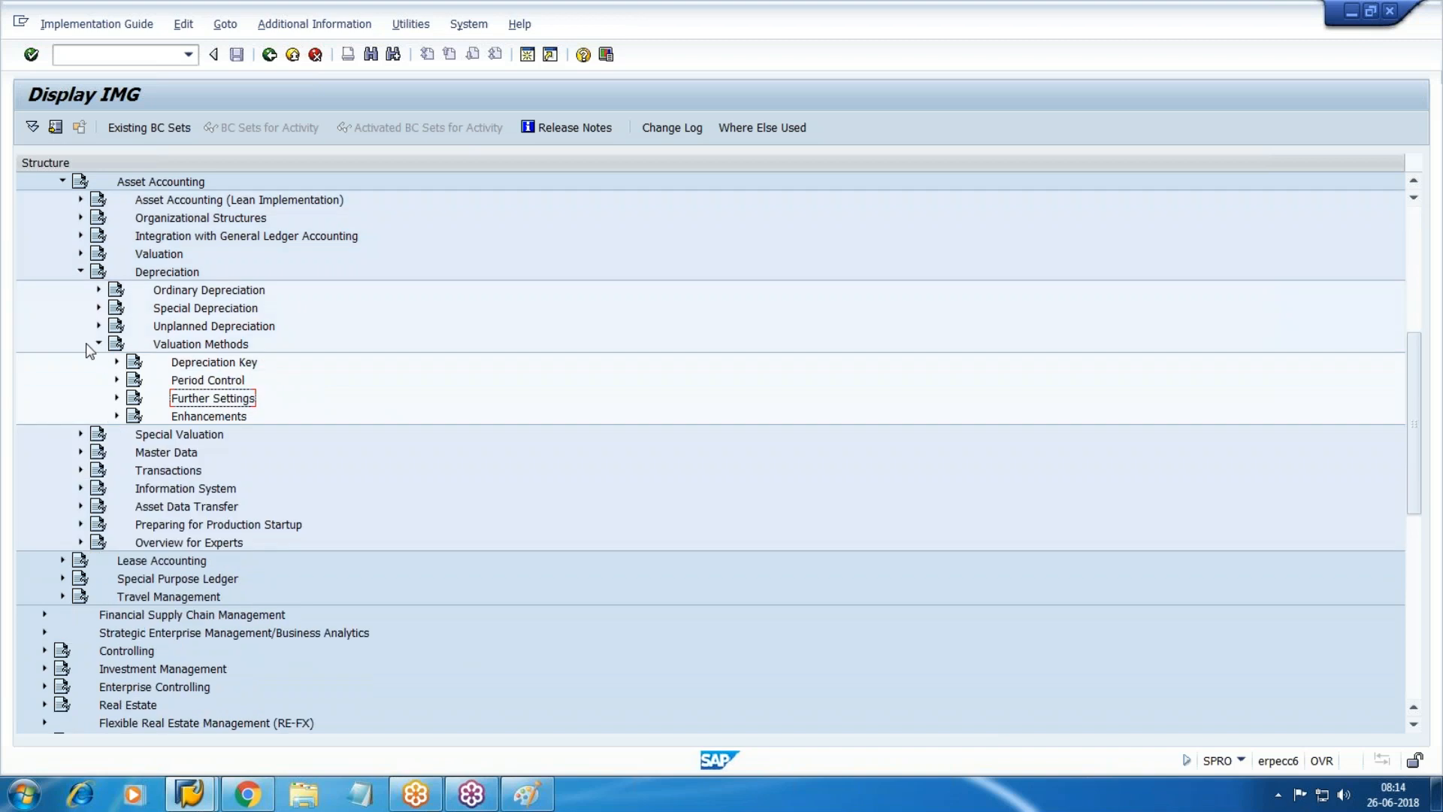
pyautogui.click(99, 343)
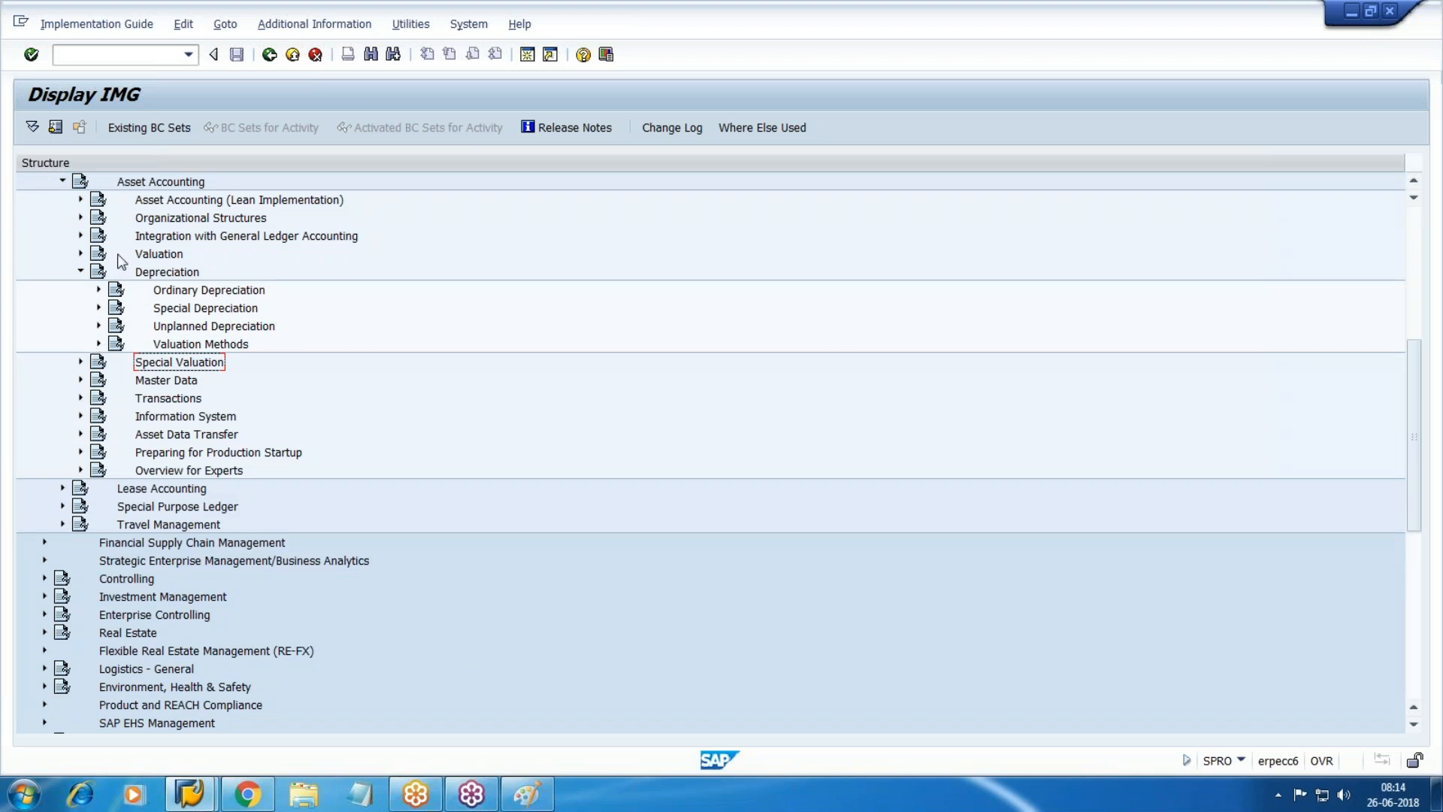
pyautogui.click(81, 254)
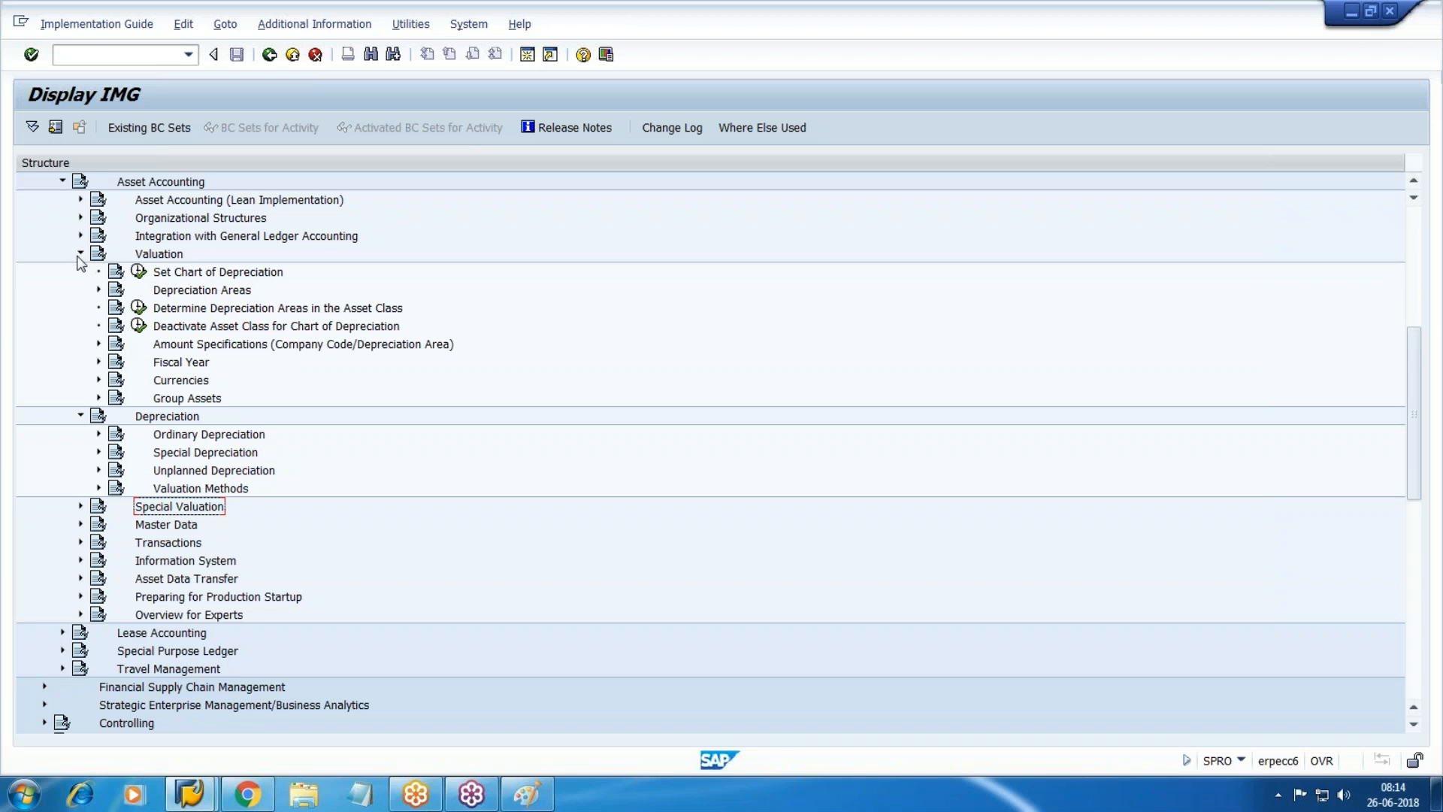
pyautogui.click(303, 310)
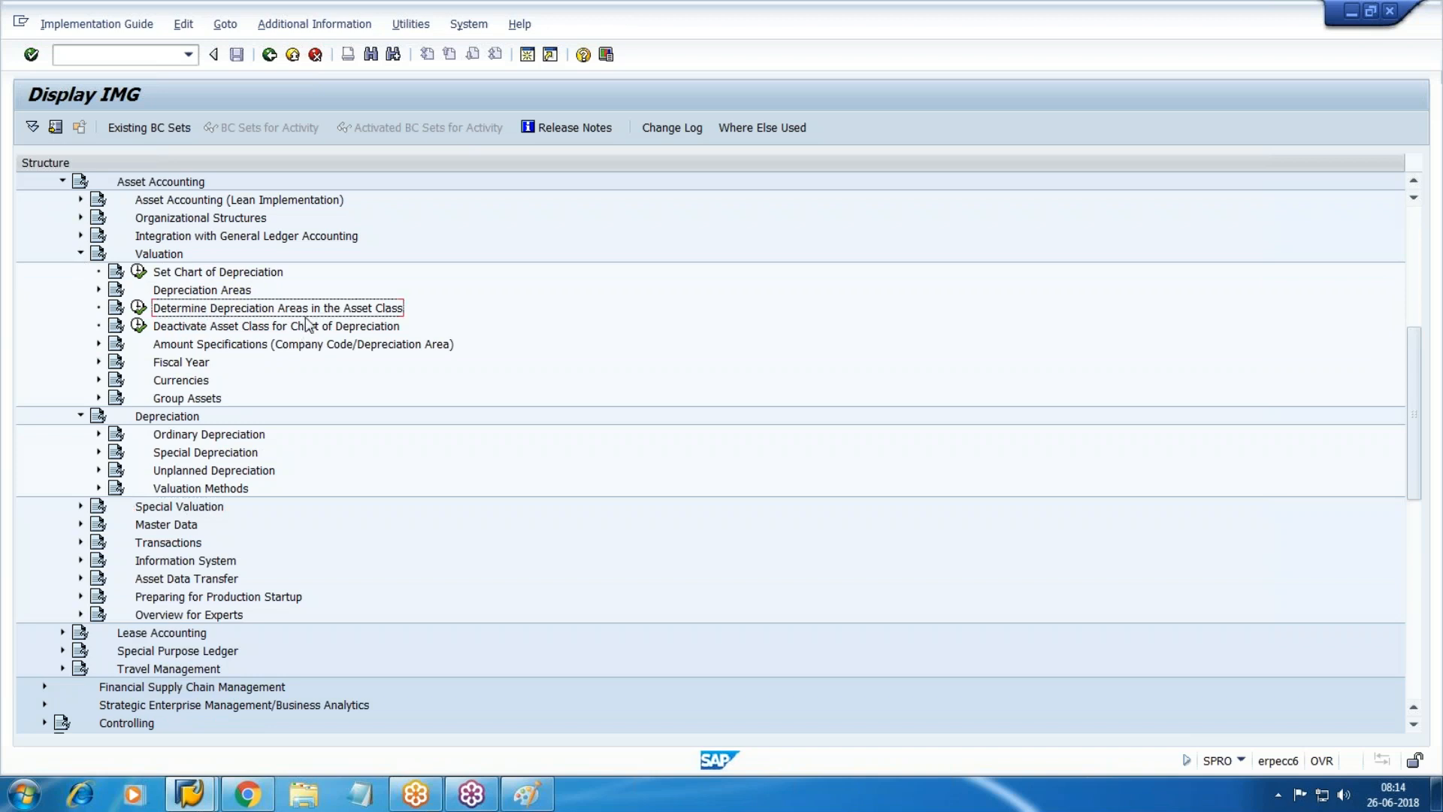
pyautogui.click(138, 308)
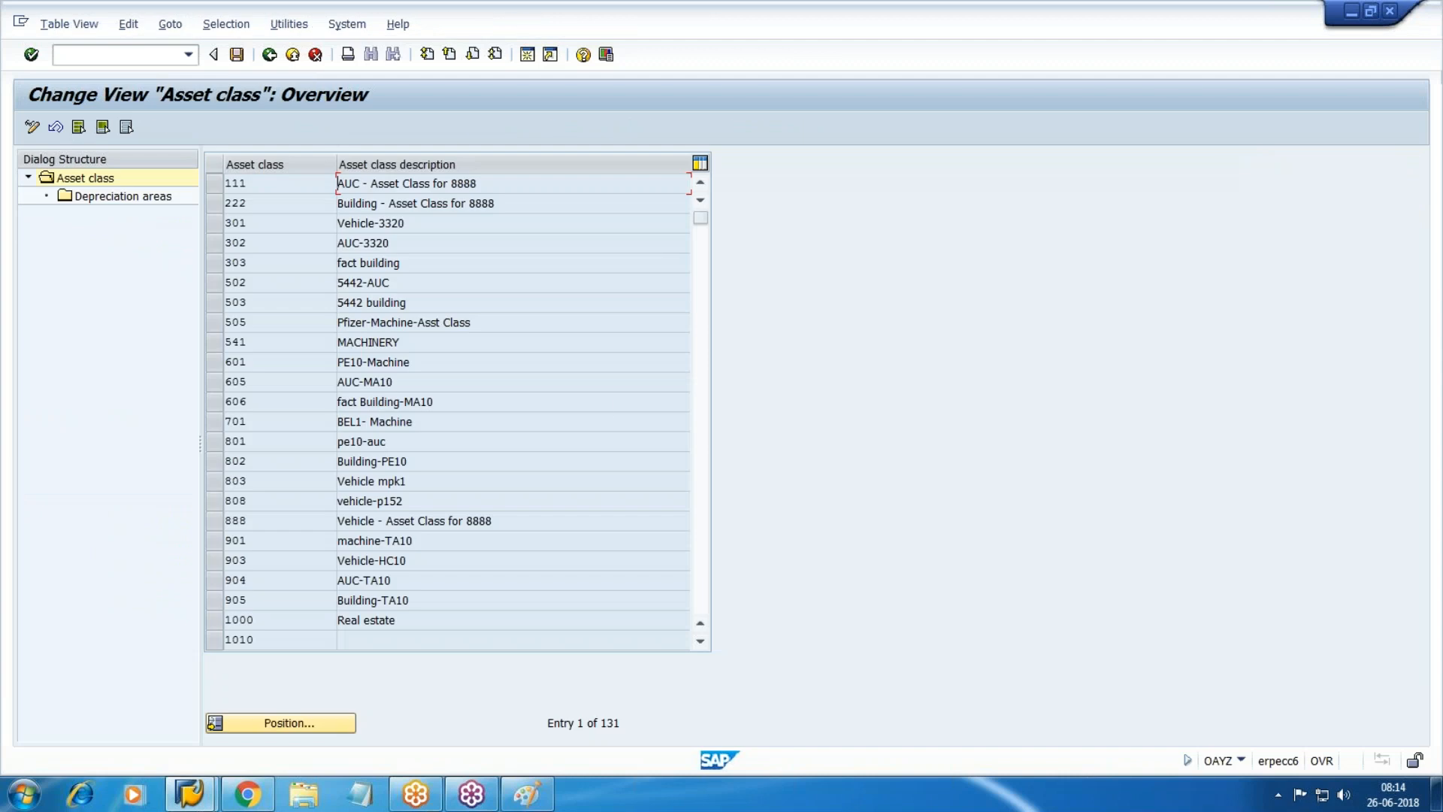
pyautogui.click(305, 723)
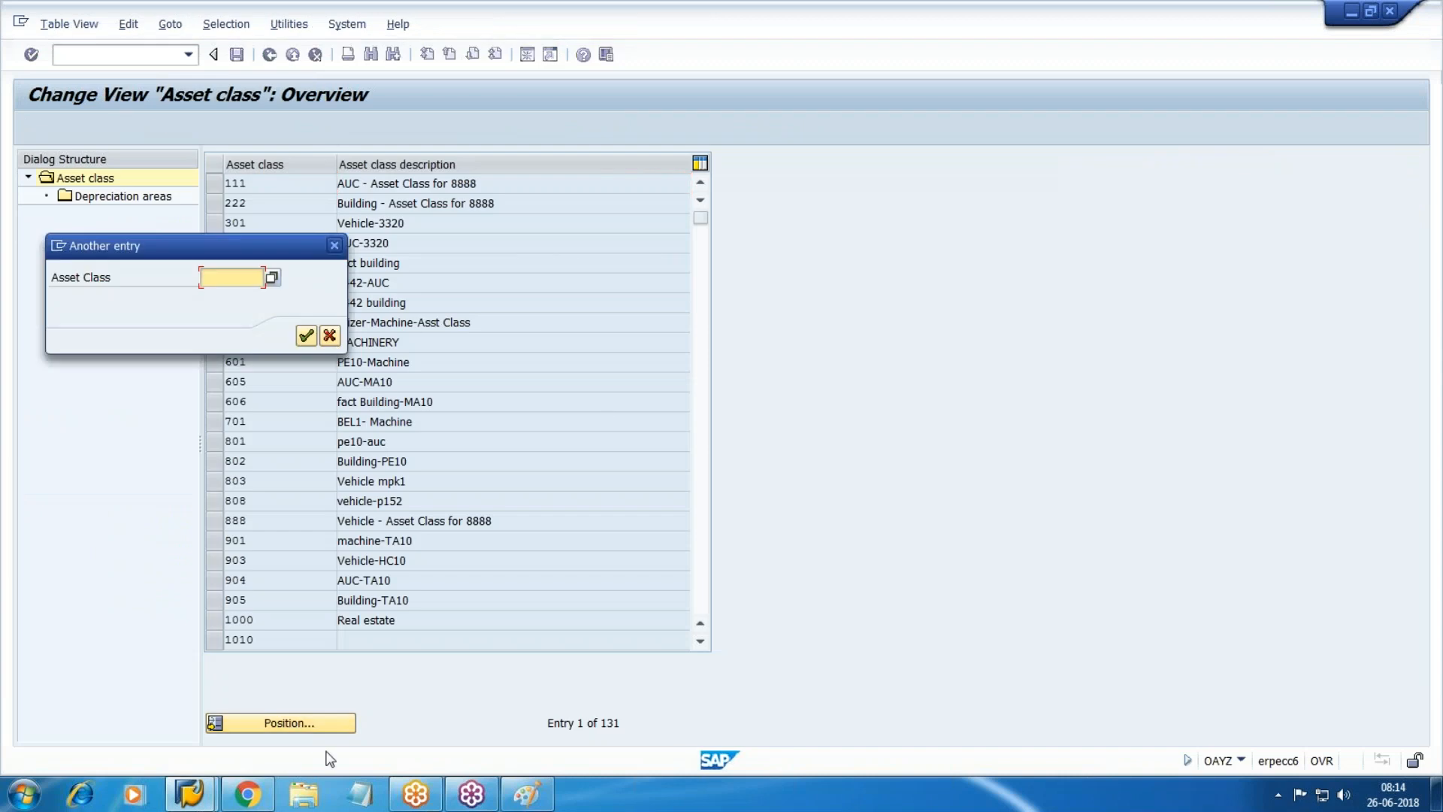
# Position the asset class list on W10 and open its depreciation areas.
pyautogui.click(247, 793)
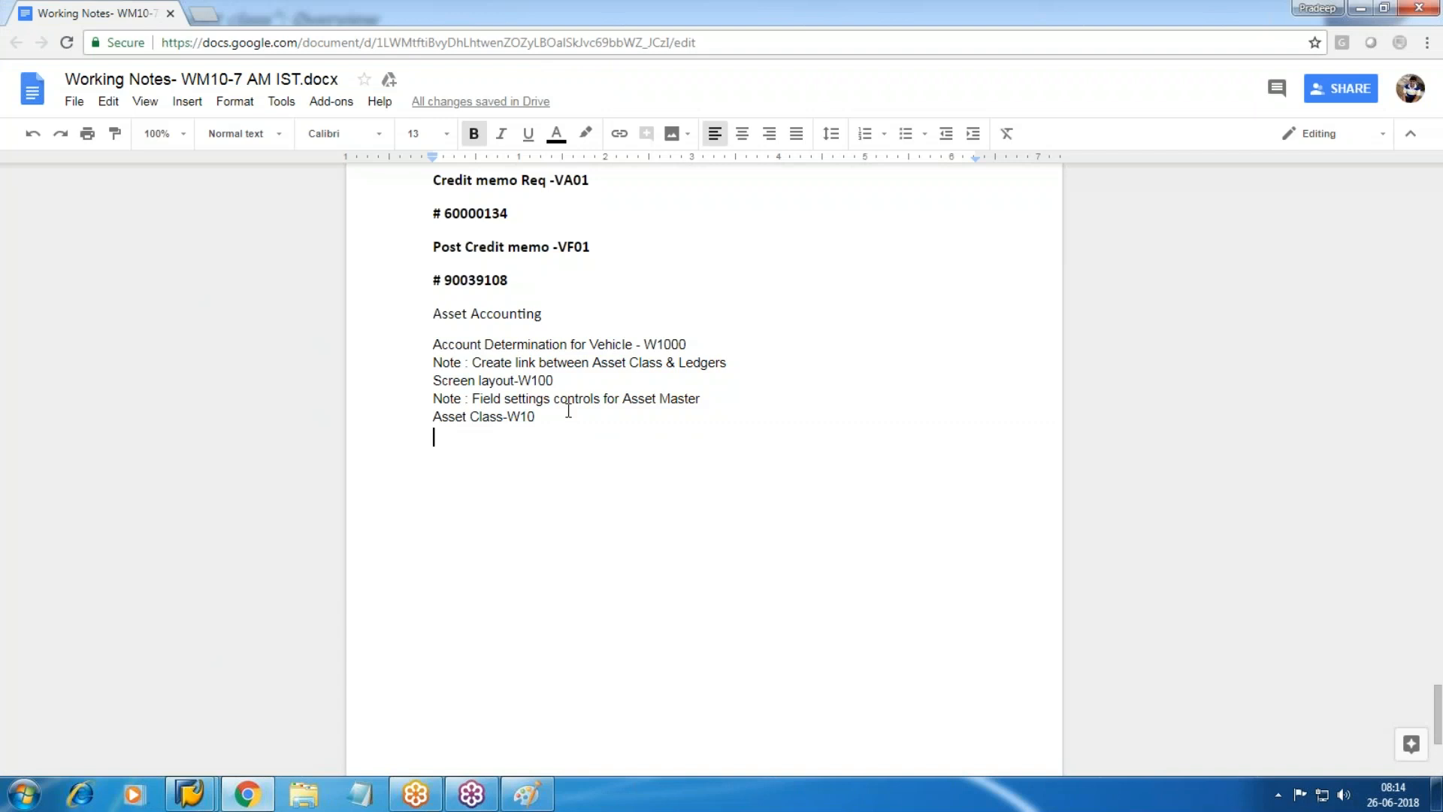
pyautogui.hotkey('alt', 'Tab')
pyautogui.write('W10')
pyautogui.press('Return')
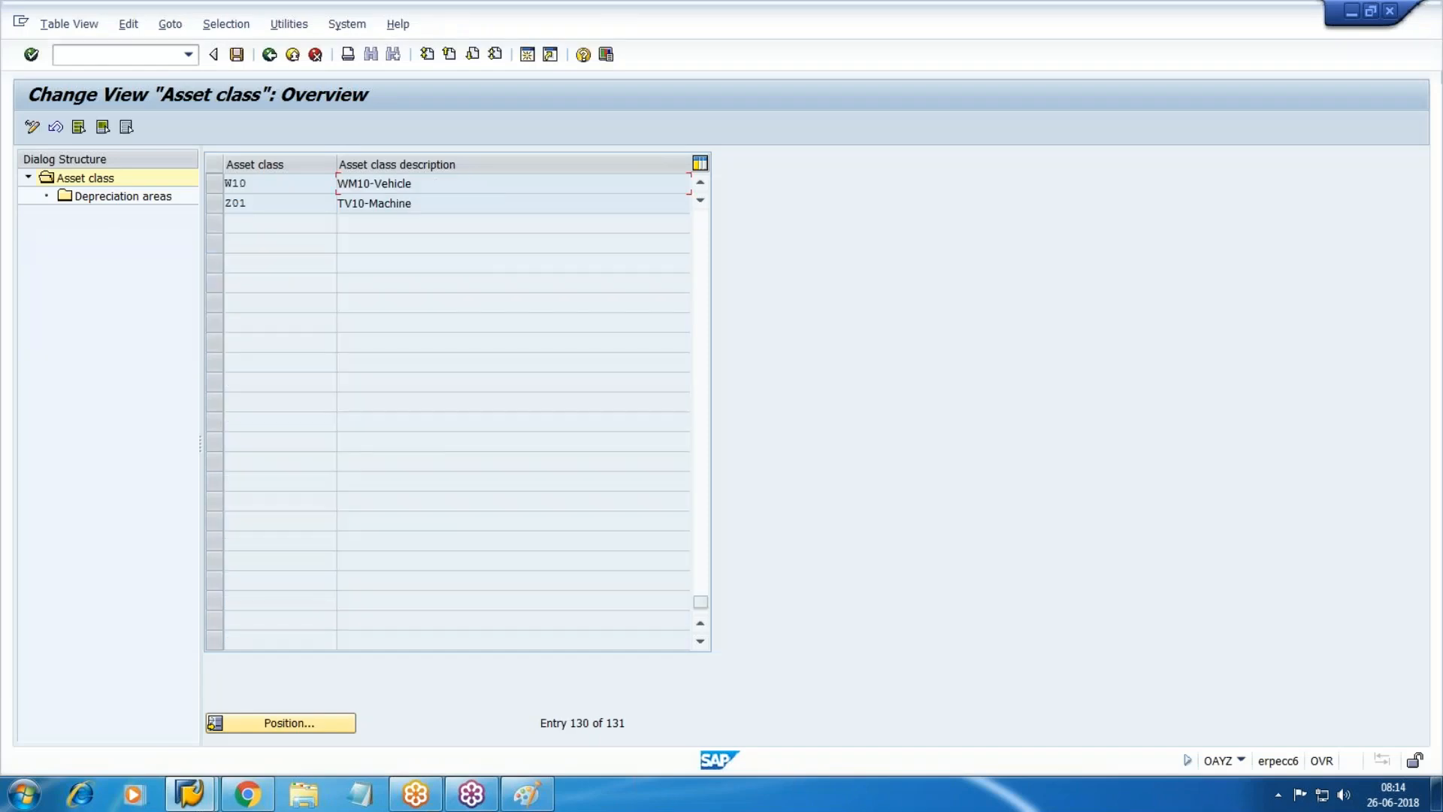
pyautogui.click(215, 187)
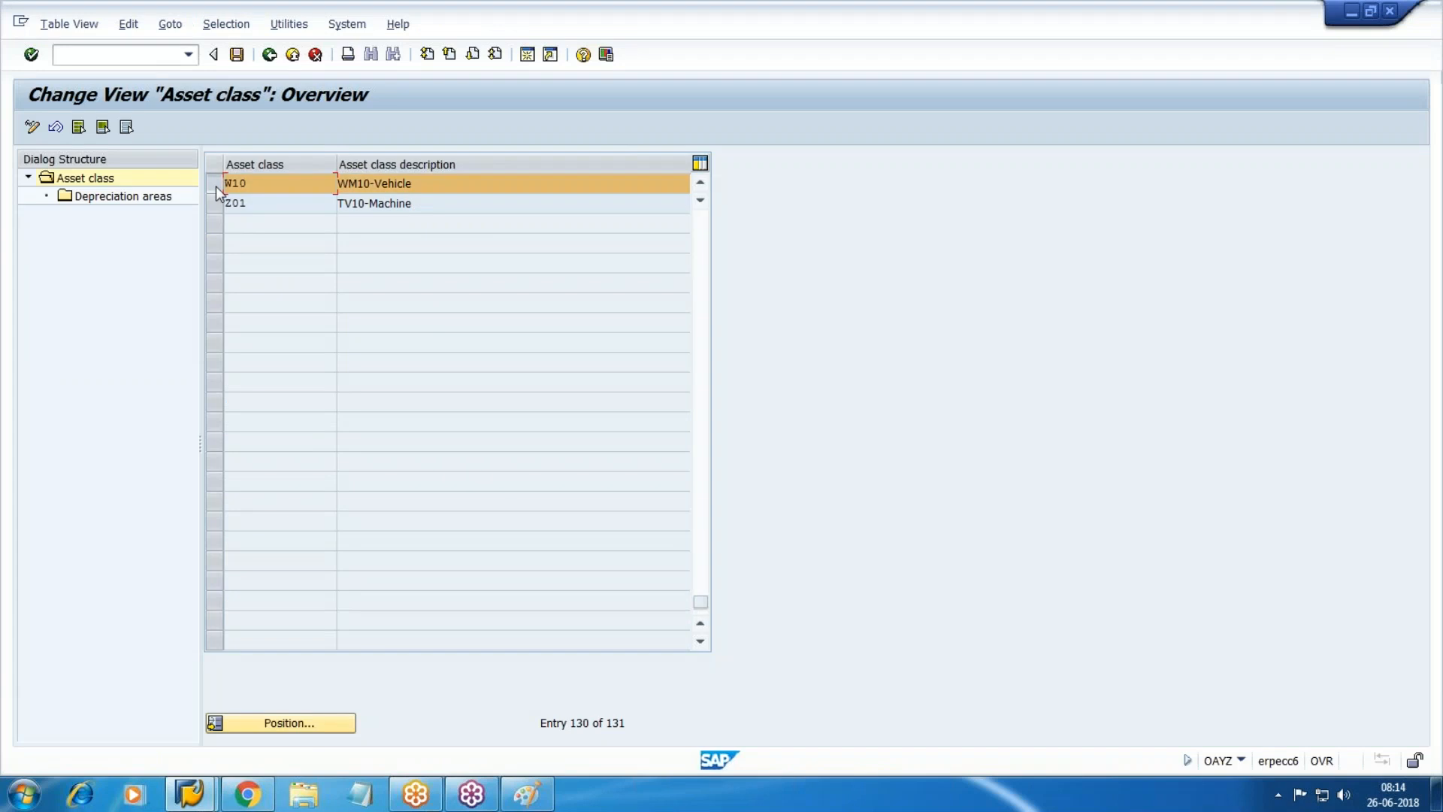
pyautogui.doubleClick(109, 197)
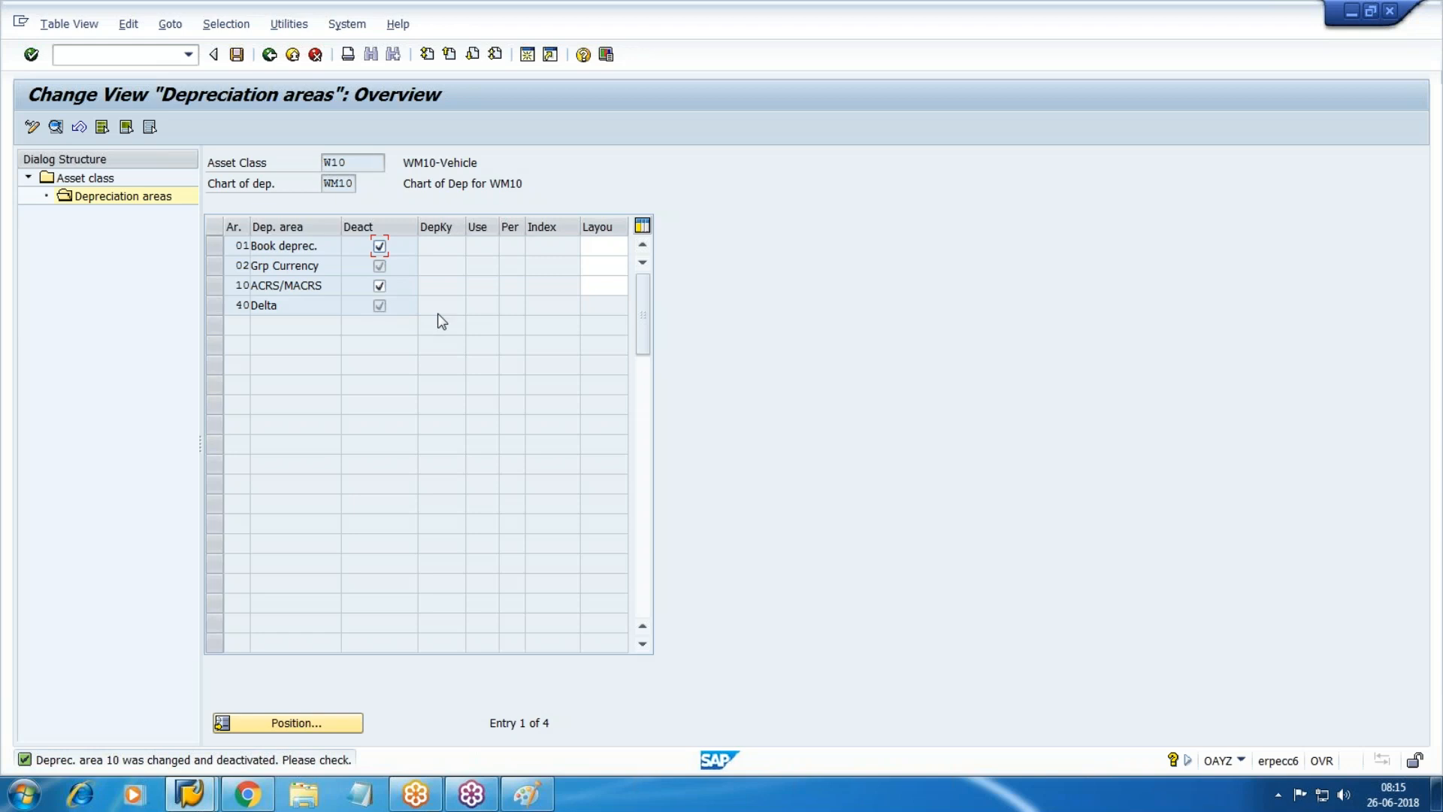
# Set screen layout 2000 for Book deprec., Grp Currency and ACRS/MACRS areas.
pyautogui.click(628, 247)
pyautogui.write('2000')
pyautogui.click(630, 265)
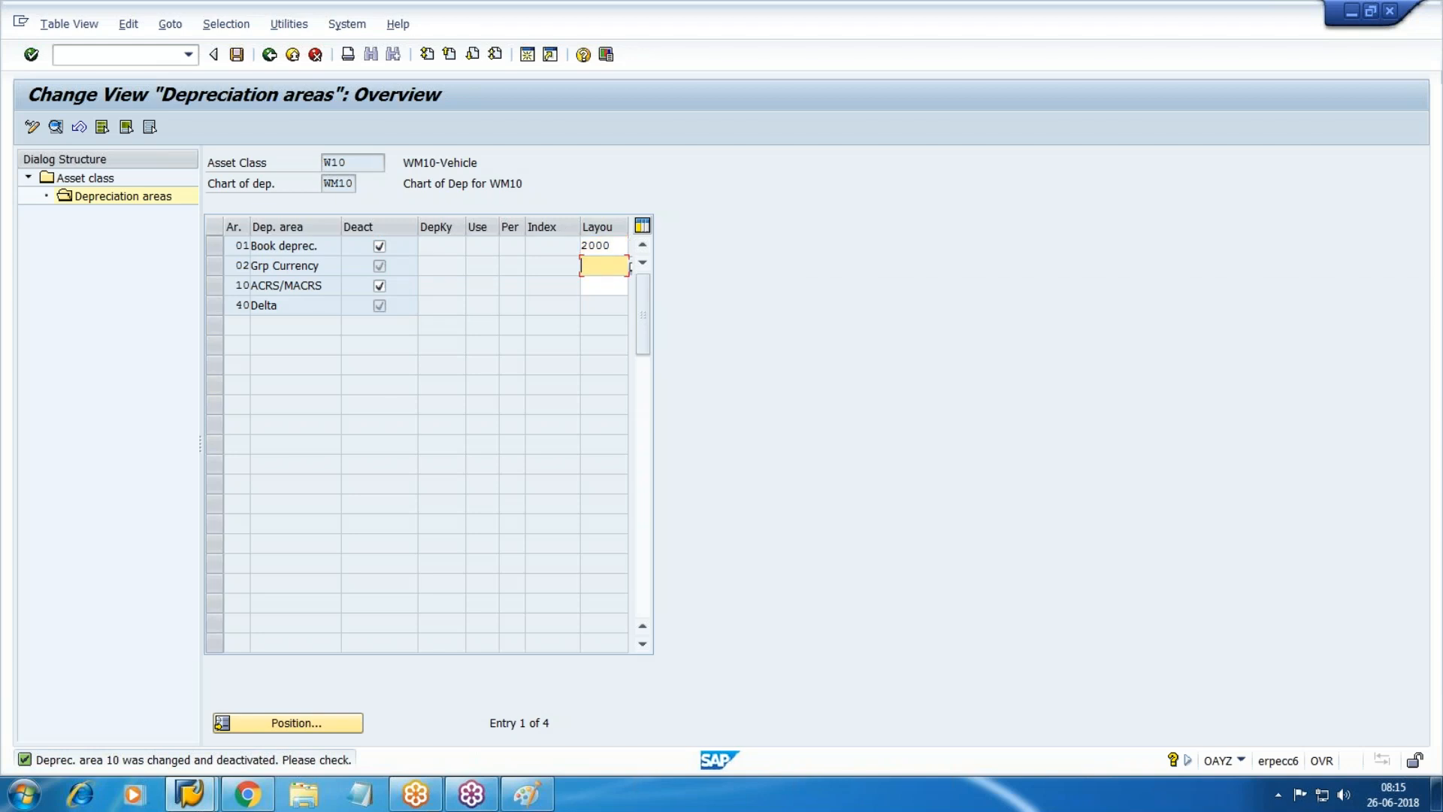
pyautogui.write('2000')
pyautogui.click(630, 286)
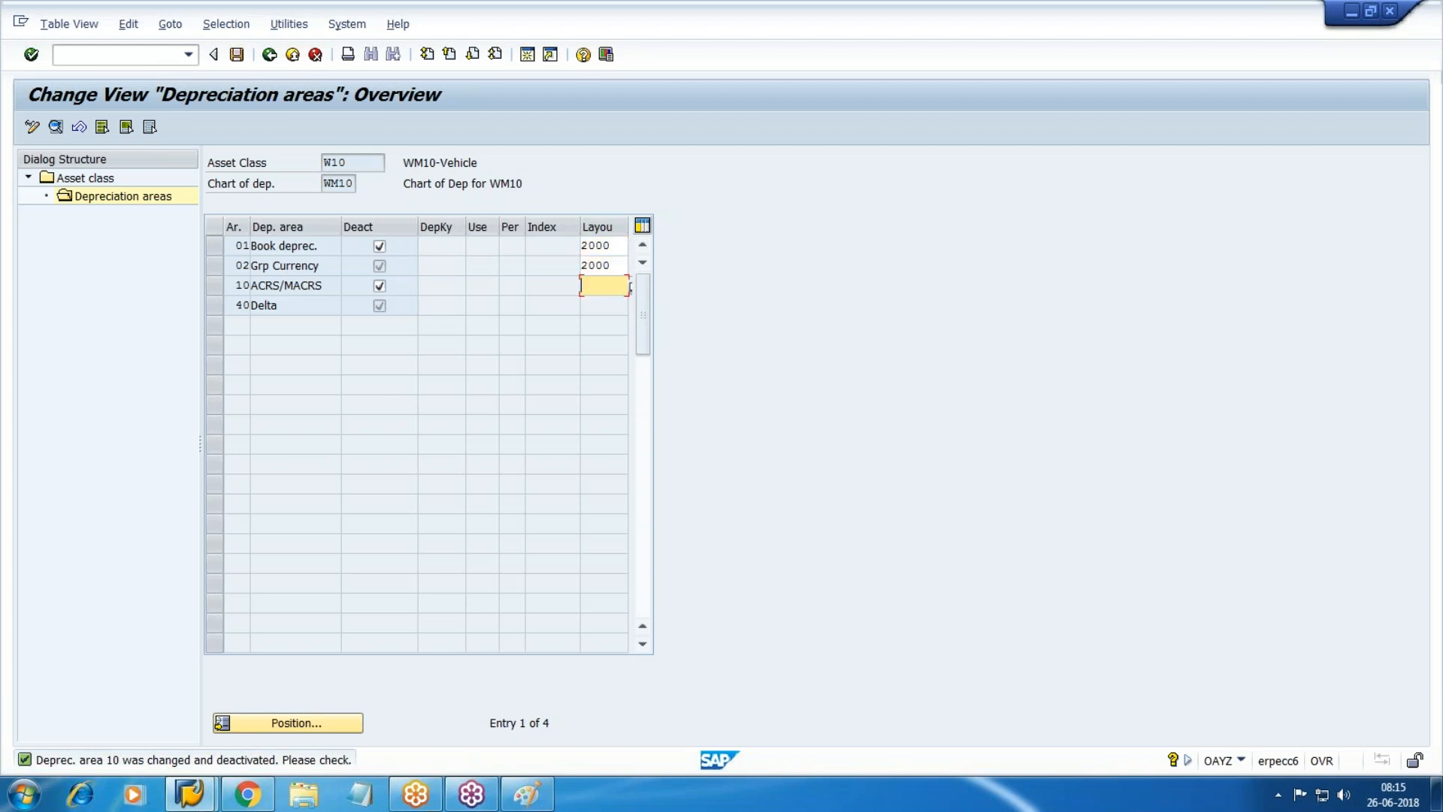
pyautogui.write('2000')
# Reactivate the Book deprec., ACRS/MACRS and Grp Currency areas and save under the customizing request.
pyautogui.click(380, 246)
pyautogui.click(379, 285)
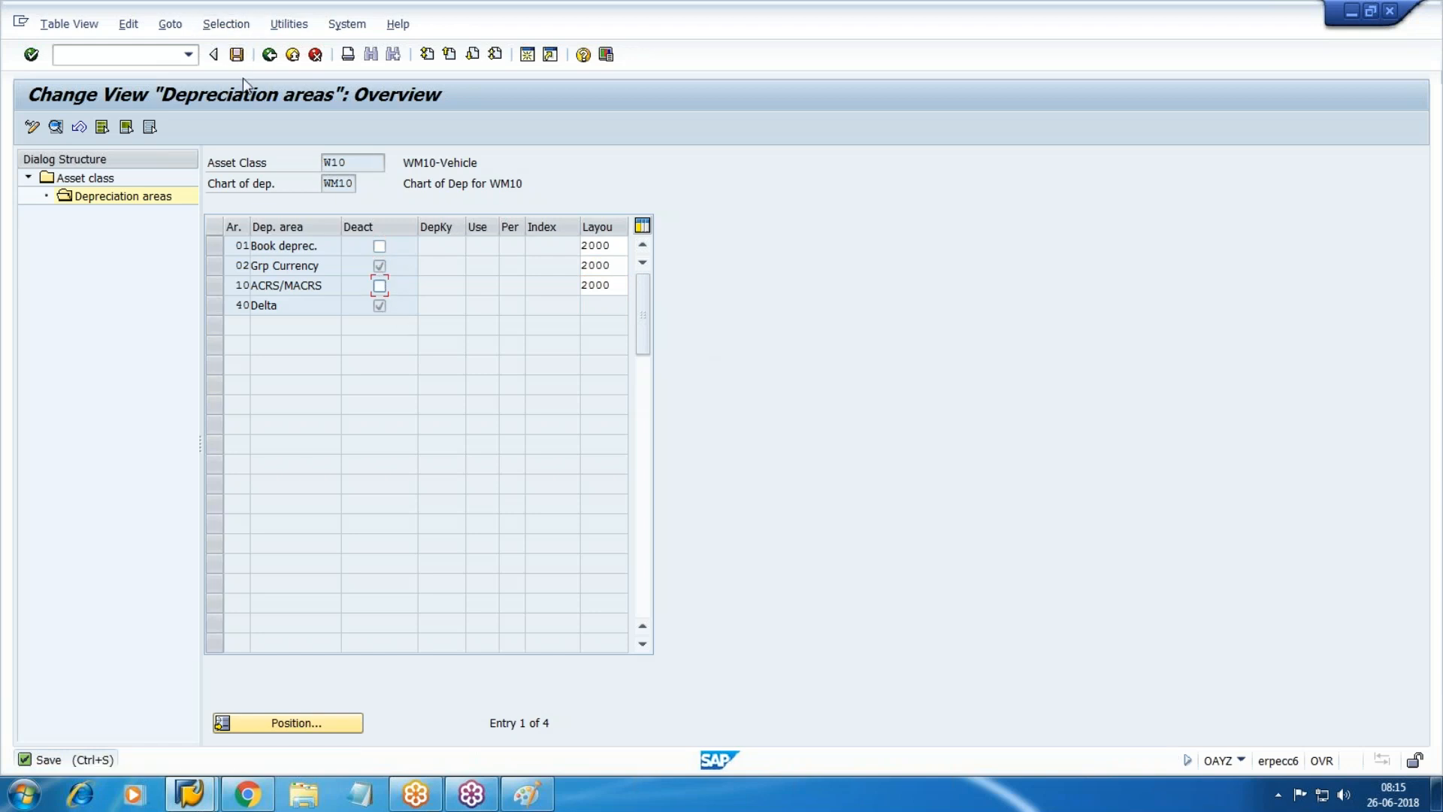
pyautogui.click(236, 54)
pyautogui.click(310, 335)
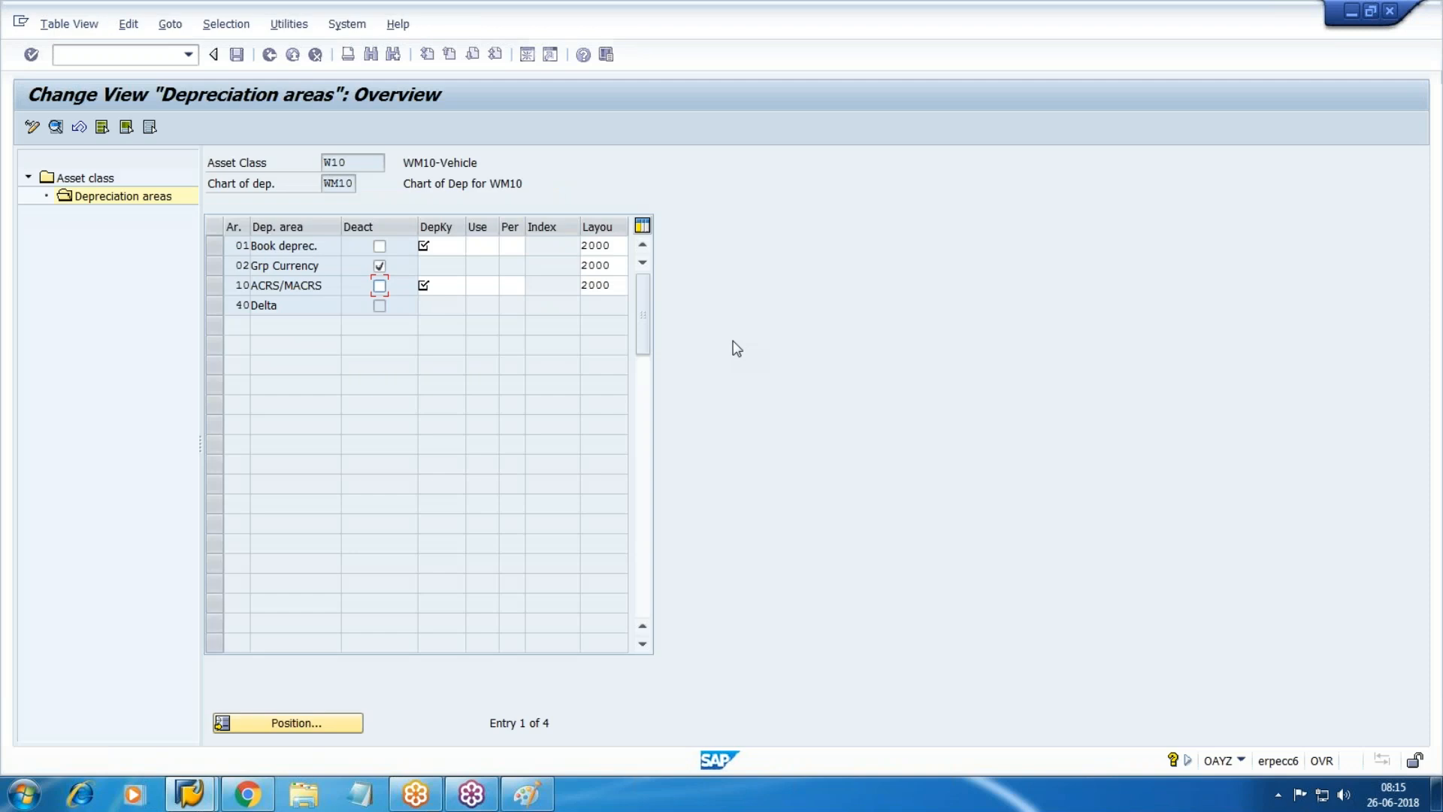
pyautogui.click(380, 265)
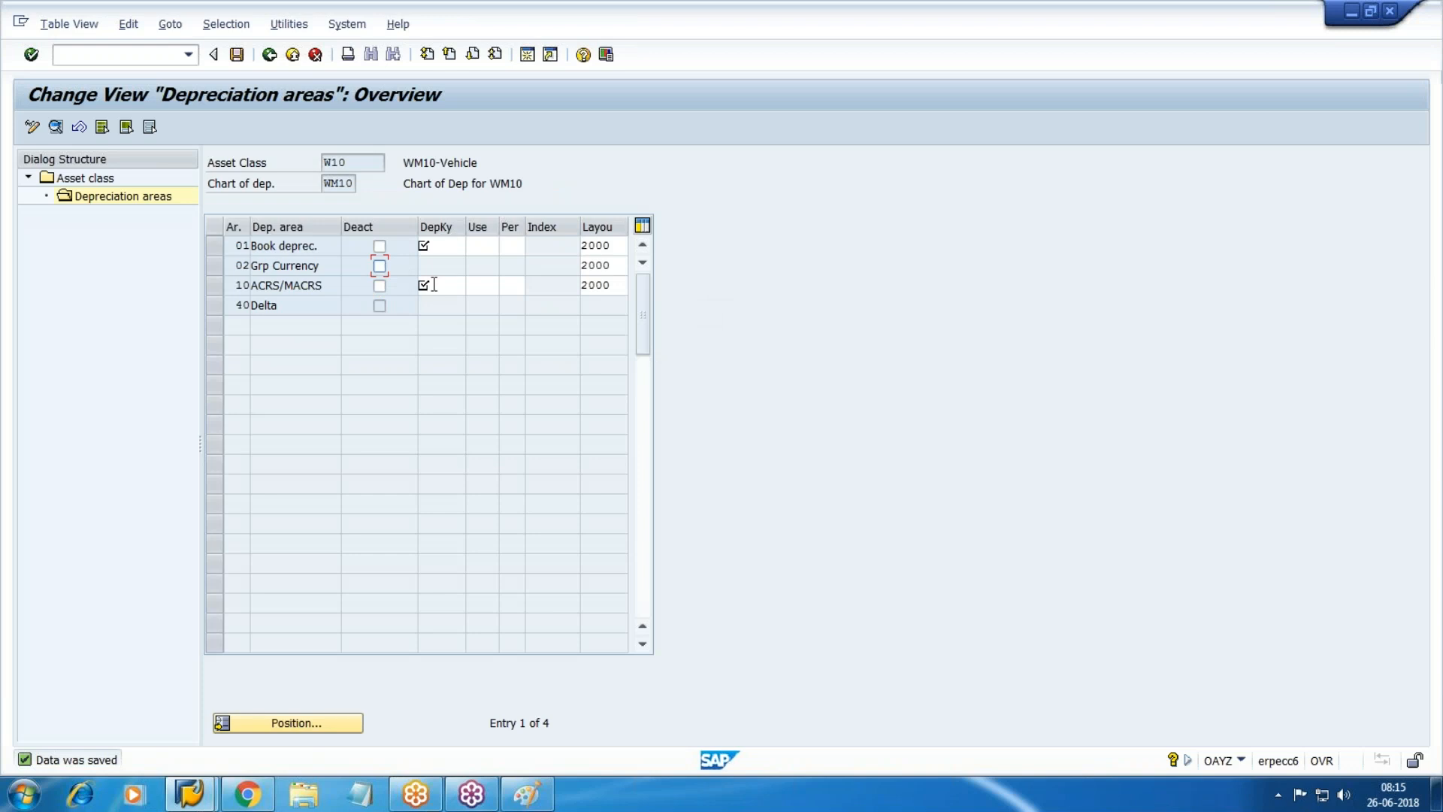
pyautogui.click(450, 246)
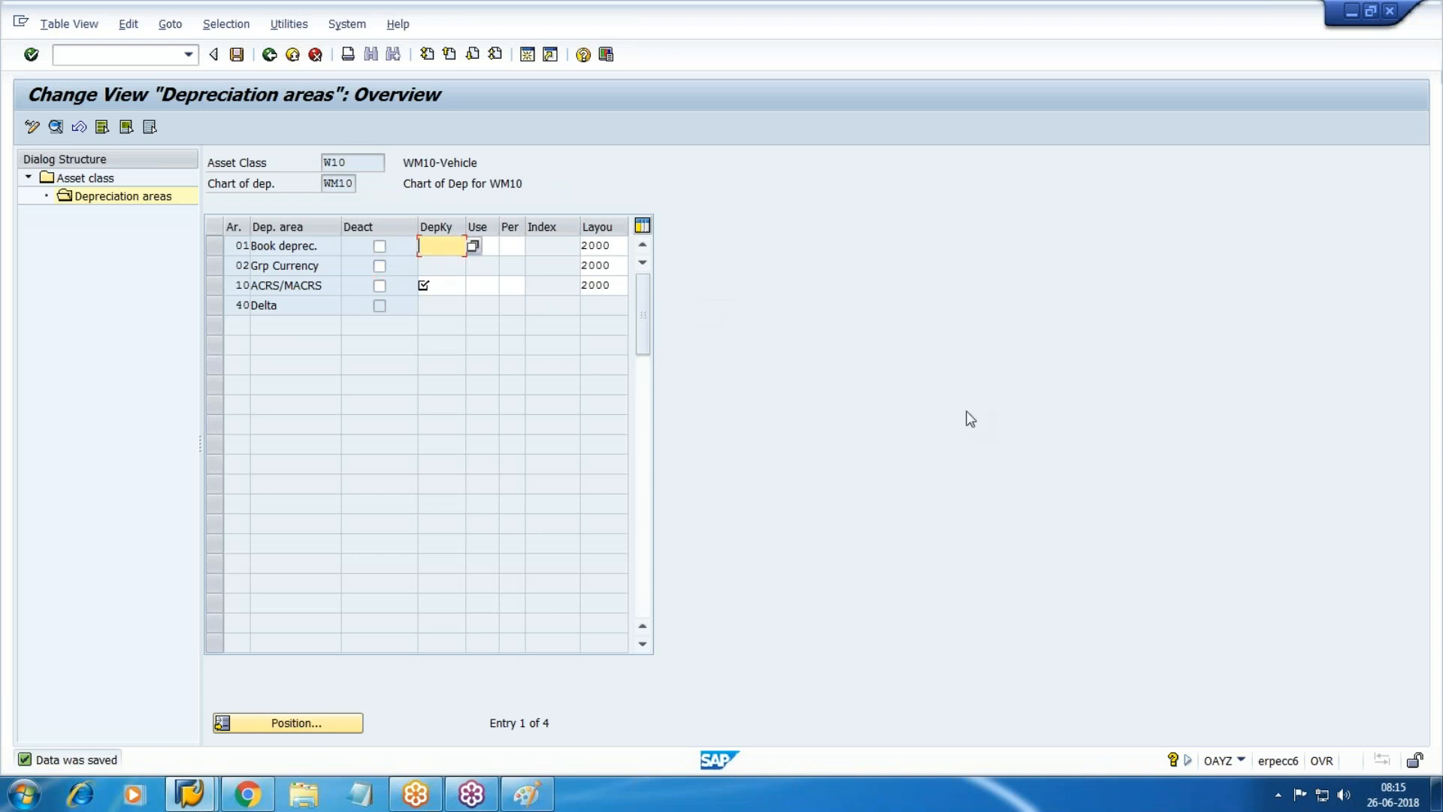
pyautogui.click(1414, 244)
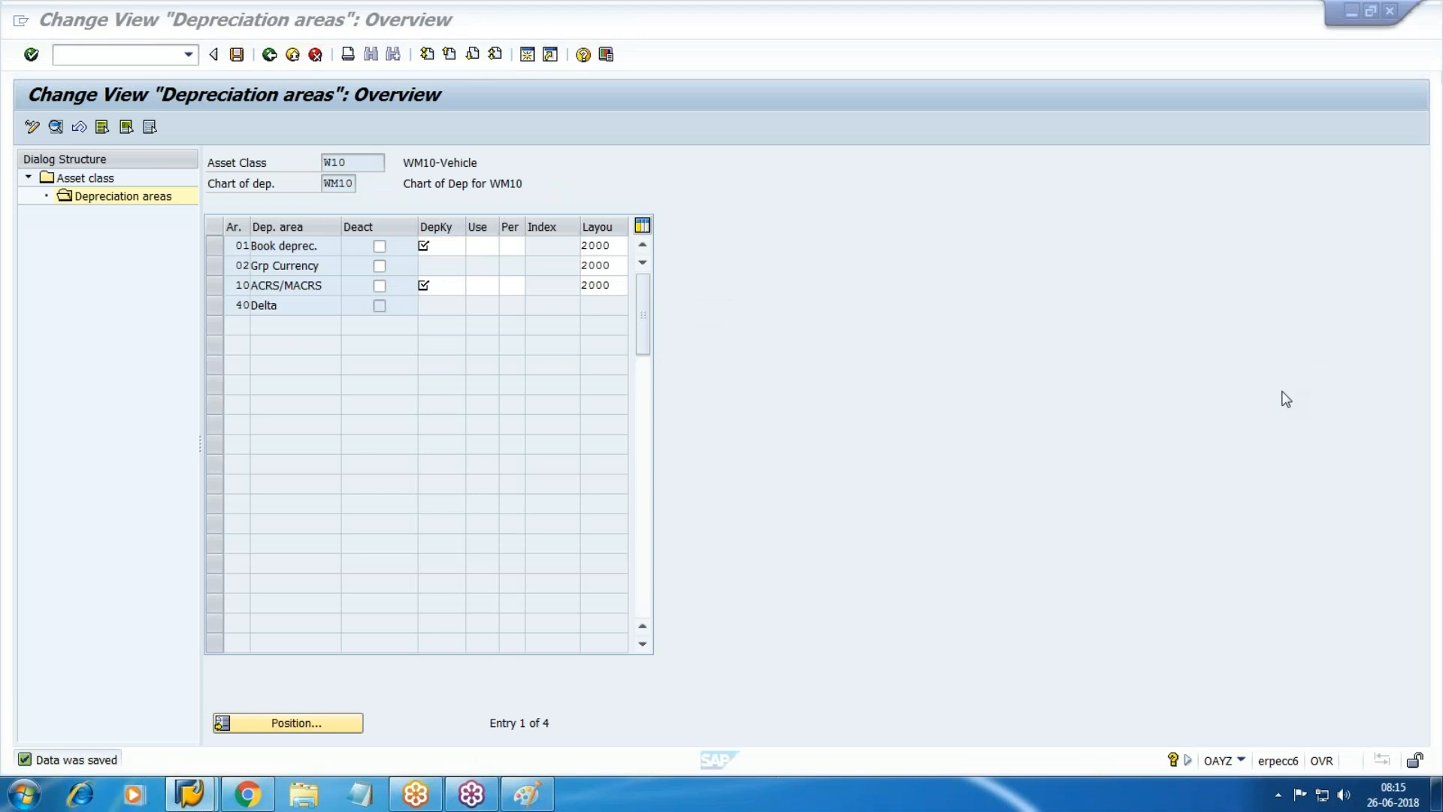
pyautogui.click(1151, 400)
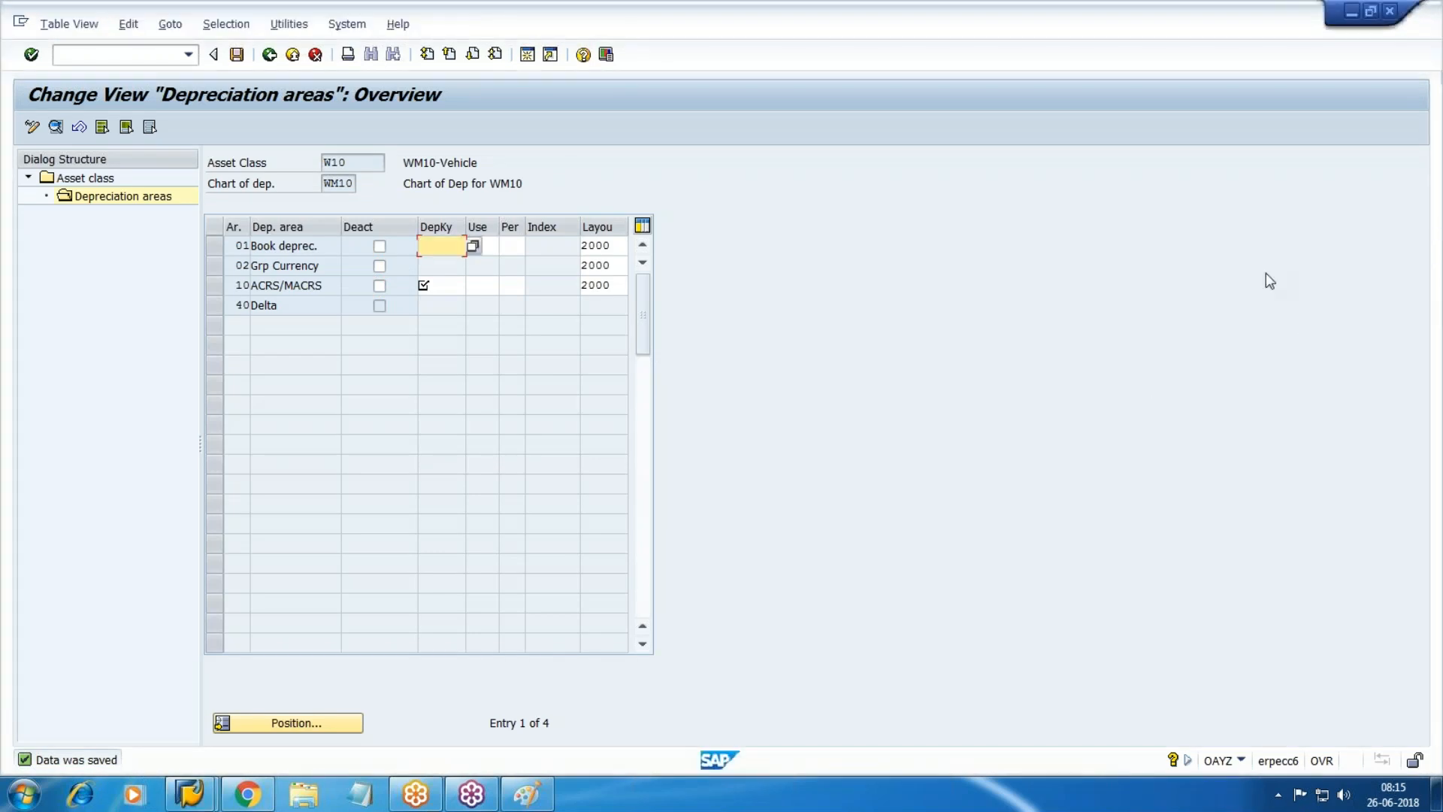
pyautogui.moveTo(433, 239)
pyautogui.mouseDown()
pyautogui.moveTo(444, 200)
pyautogui.moveTo(463, 251)
pyautogui.mouseUp()
pyautogui.moveTo(435, 230); pyautogui.dragTo(457, 225)
pyautogui.moveTo(443, 332)
pyautogui.mouseDown()
pyautogui.moveTo(446, 299)
pyautogui.moveTo(475, 342)
pyautogui.moveTo(464, 317)
pyautogui.mouseUp()
pyautogui.moveTo(507, 213); pyautogui.dragTo(648, 180)
pyautogui.moveTo(719, 131)
pyautogui.mouseDown()
pyautogui.moveTo(663, 176)
pyautogui.moveTo(748, 154)
pyautogui.moveTo(780, 169)
pyautogui.mouseUp()
pyautogui.moveTo(809, 123)
pyautogui.mouseDown()
pyautogui.moveTo(808, 156)
pyautogui.moveTo(866, 224)
pyautogui.mouseUp()
pyautogui.moveTo(744, 299)
pyautogui.mouseDown()
pyautogui.moveTo(757, 332)
pyautogui.moveTo(712, 347)
pyautogui.mouseUp()
pyautogui.moveTo(784, 302)
pyautogui.mouseDown()
pyautogui.moveTo(809, 331)
pyautogui.moveTo(845, 314)
pyautogui.moveTo(935, 387)
pyautogui.mouseUp()
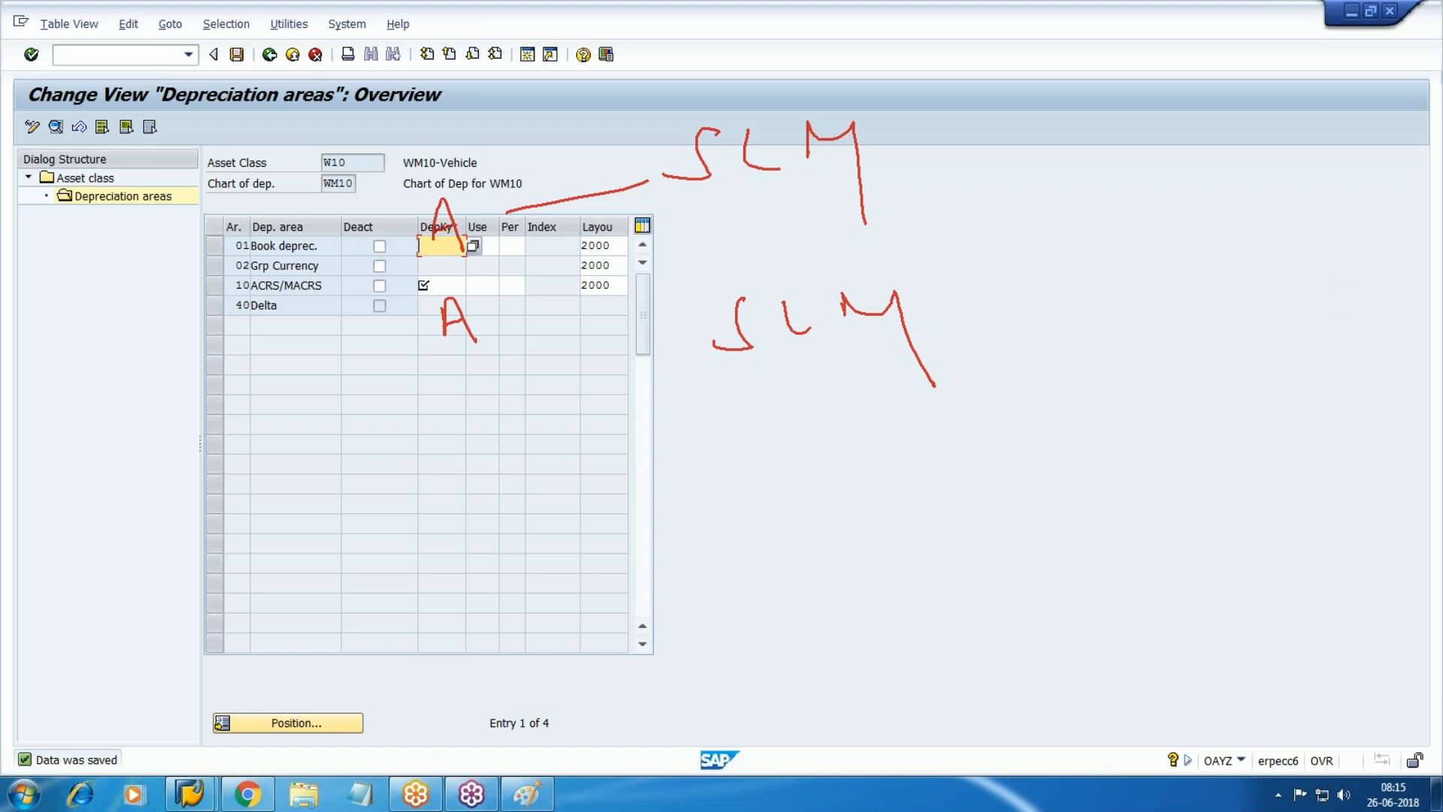
pyautogui.click(1288, 344)
pyautogui.click(409, 237)
pyautogui.moveTo(431, 232)
pyautogui.mouseDown()
pyautogui.moveTo(433, 257)
pyautogui.moveTo(460, 252)
pyautogui.moveTo(464, 234)
pyautogui.mouseUp()
pyautogui.moveTo(424, 284)
pyautogui.mouseDown()
pyautogui.moveTo(461, 280)
pyautogui.moveTo(451, 322)
pyautogui.mouseUp()
pyautogui.moveTo(512, 227)
pyautogui.mouseDown()
pyautogui.moveTo(653, 202)
pyautogui.moveTo(679, 234)
pyautogui.mouseUp()
pyautogui.moveTo(764, 172)
pyautogui.mouseDown()
pyautogui.moveTo(882, 197)
pyautogui.moveTo(930, 239)
pyautogui.mouseUp()
pyautogui.moveTo(709, 293)
pyautogui.mouseDown()
pyautogui.moveTo(755, 285)
pyautogui.moveTo(790, 325)
pyautogui.mouseUp()
pyautogui.moveTo(815, 284); pyautogui.dragTo(855, 275)
pyautogui.moveTo(967, 181); pyautogui.dragTo(1172, 158)
pyautogui.moveTo(918, 287)
pyautogui.mouseDown()
pyautogui.moveTo(1134, 260)
pyautogui.moveTo(1109, 280)
pyautogui.mouseUp()
pyautogui.moveTo(1138, 212)
pyautogui.mouseDown()
pyautogui.moveTo(1141, 257)
pyautogui.moveTo(1225, 236)
pyautogui.mouseUp()
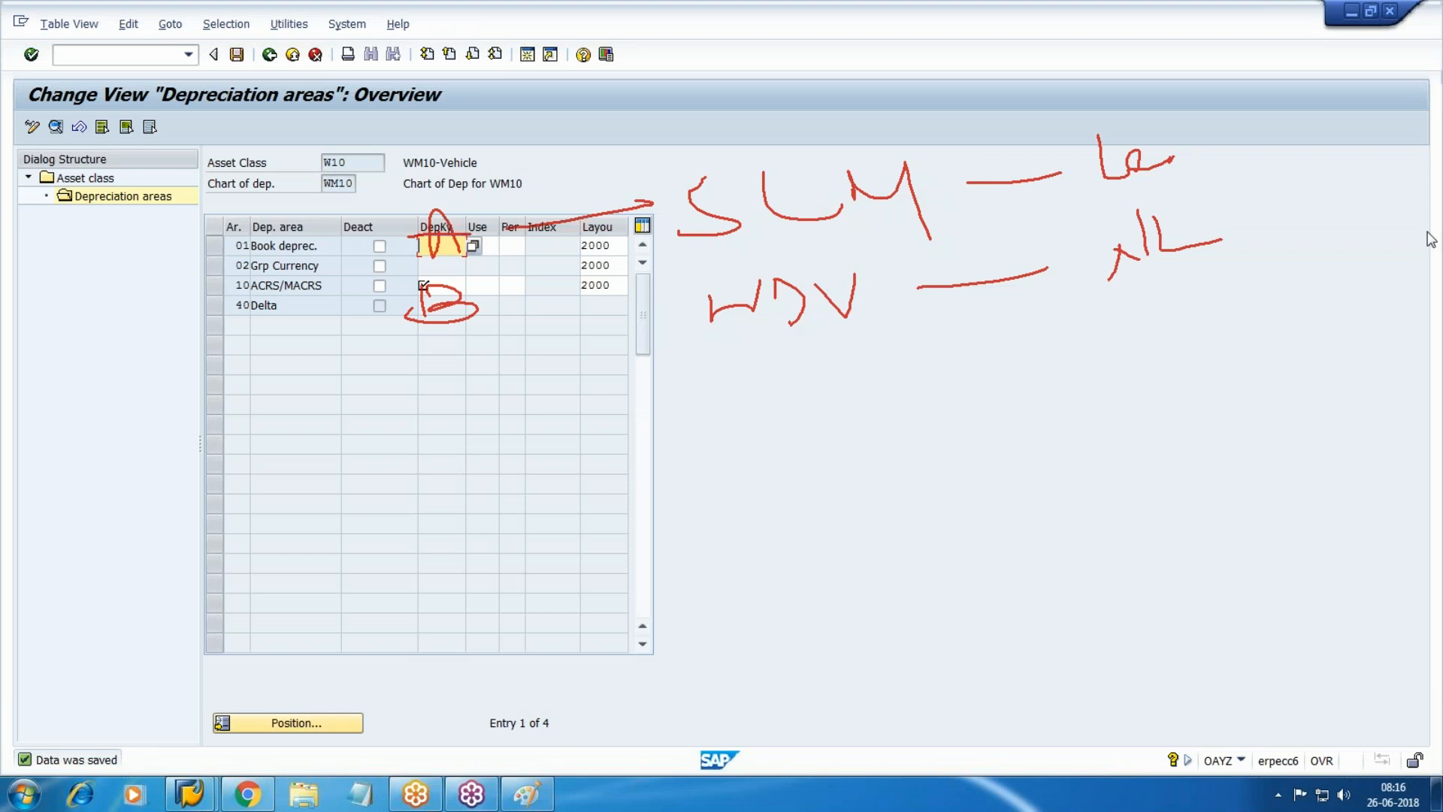
pyautogui.click(1303, 348)
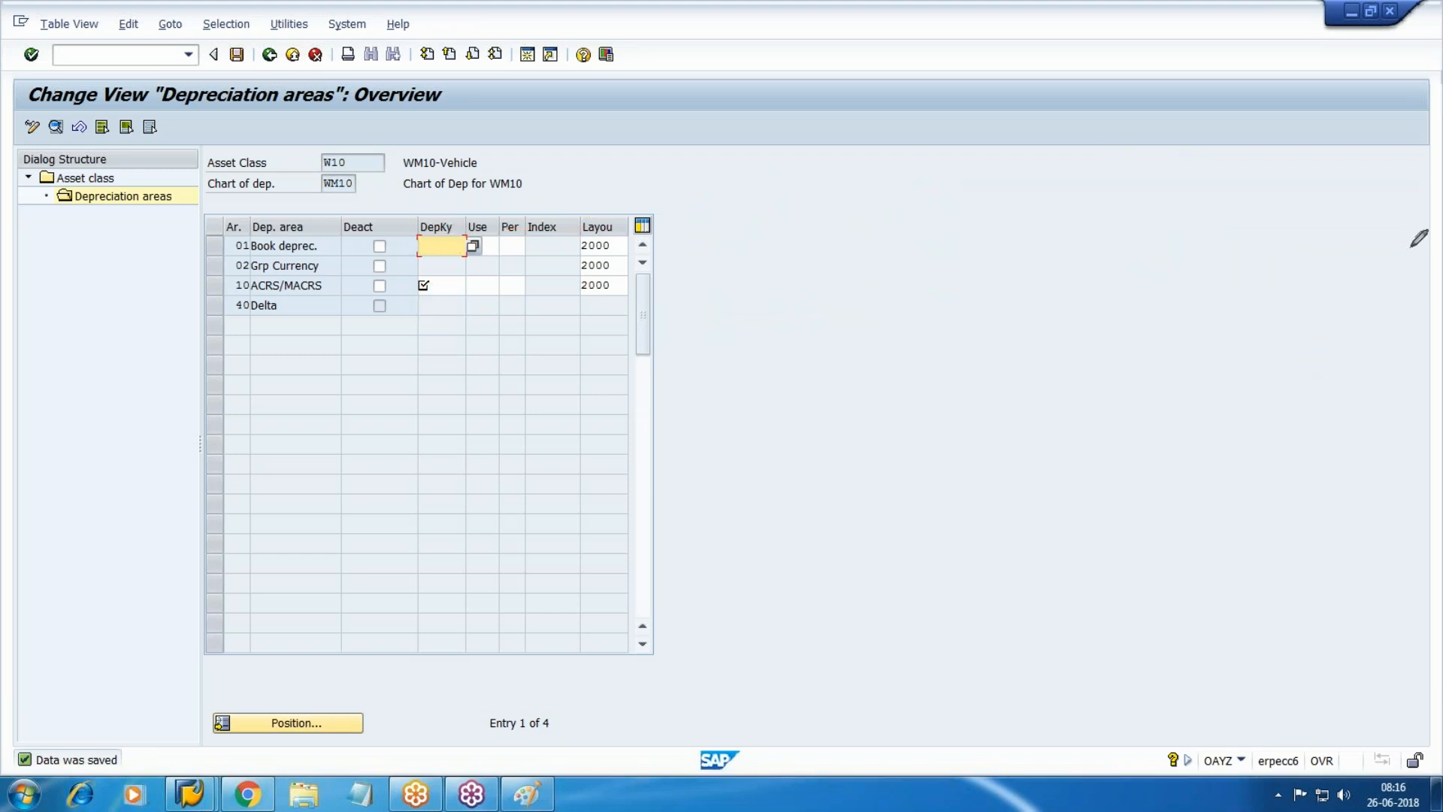
# Enter depreciation key A for area 01 and B for ACRS/MACRS, save, and return to asset classes.
pyautogui.click(1298, 274)
pyautogui.click(1429, 237)
pyautogui.click(1304, 262)
pyautogui.write('A')
pyautogui.click(423, 284)
pyautogui.write('B')
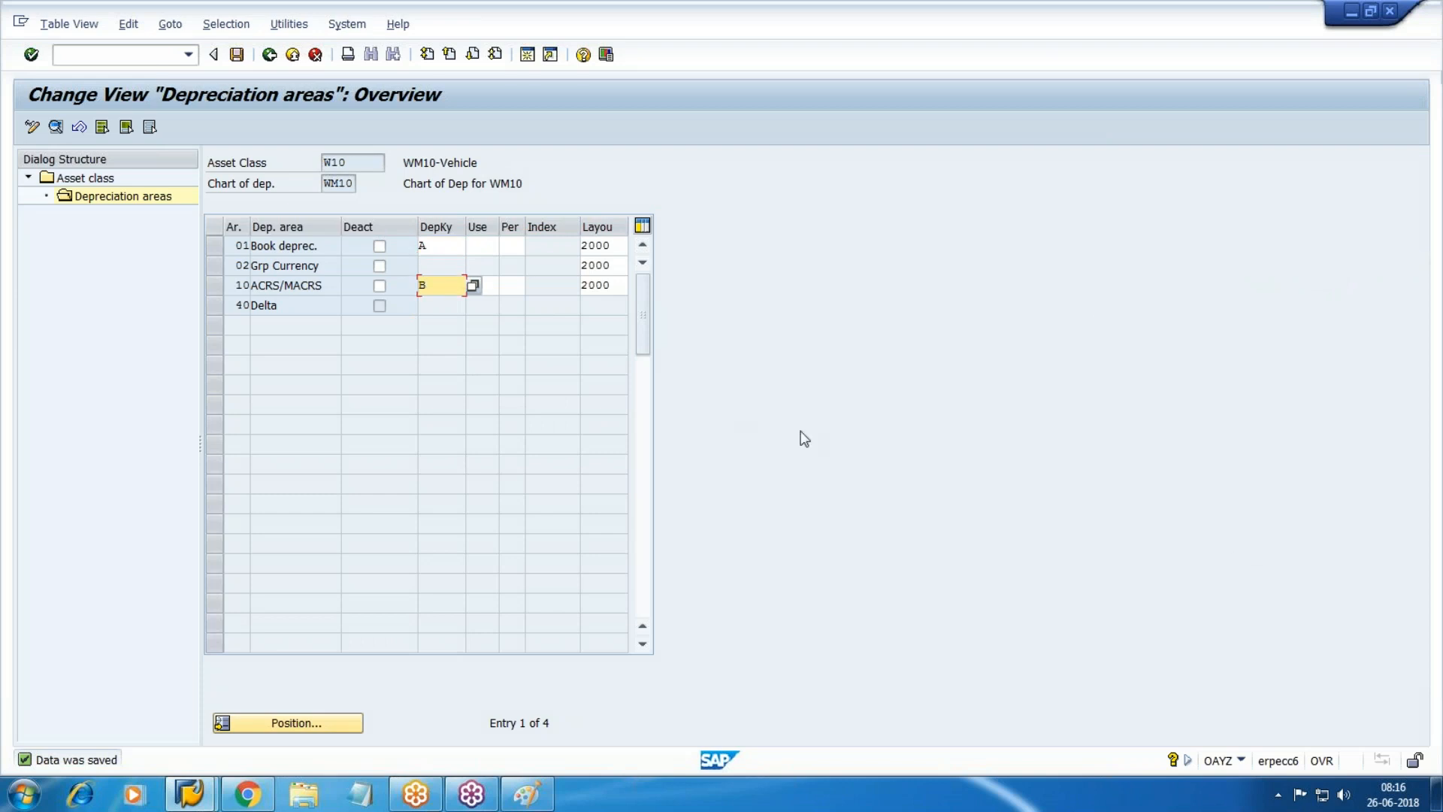
pyautogui.click(237, 54)
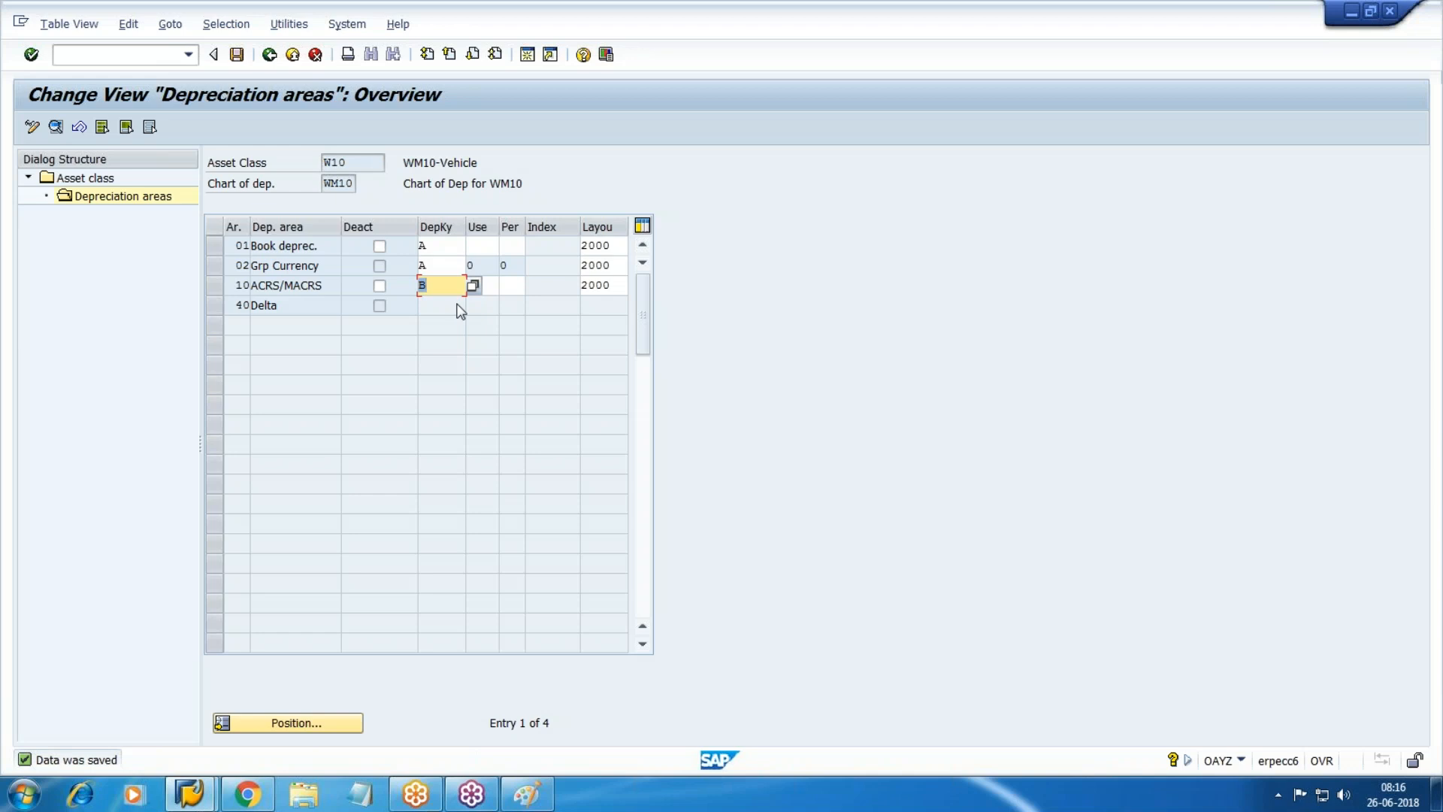
pyautogui.click(241, 55)
pyautogui.doubleClick(85, 178)
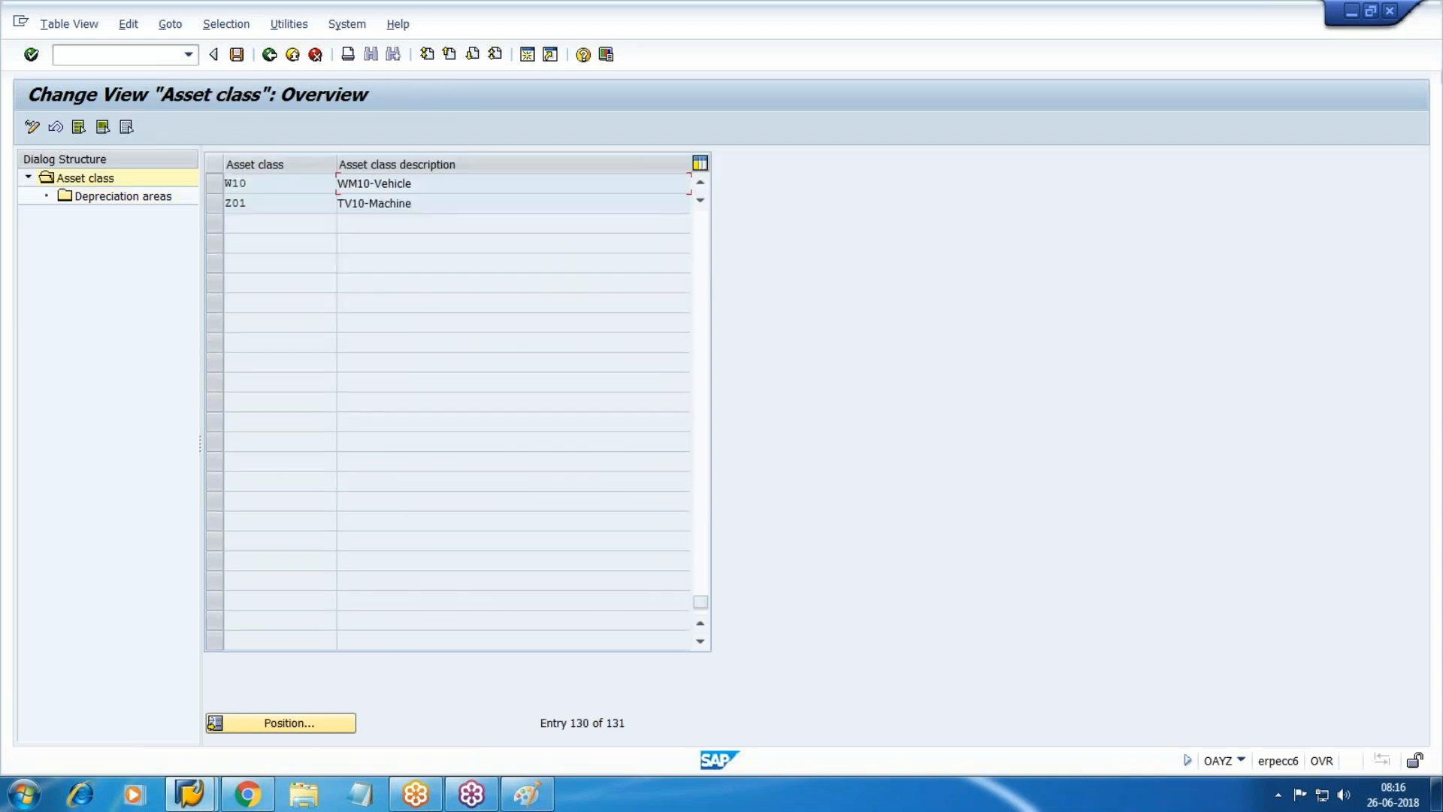
# Back in the IMG, run Master Data > Screen Layout > Define Screen Layout for Asset Depreciation Areas.
pyautogui.press('F3')
pyautogui.scroll(-3, 319, 526)
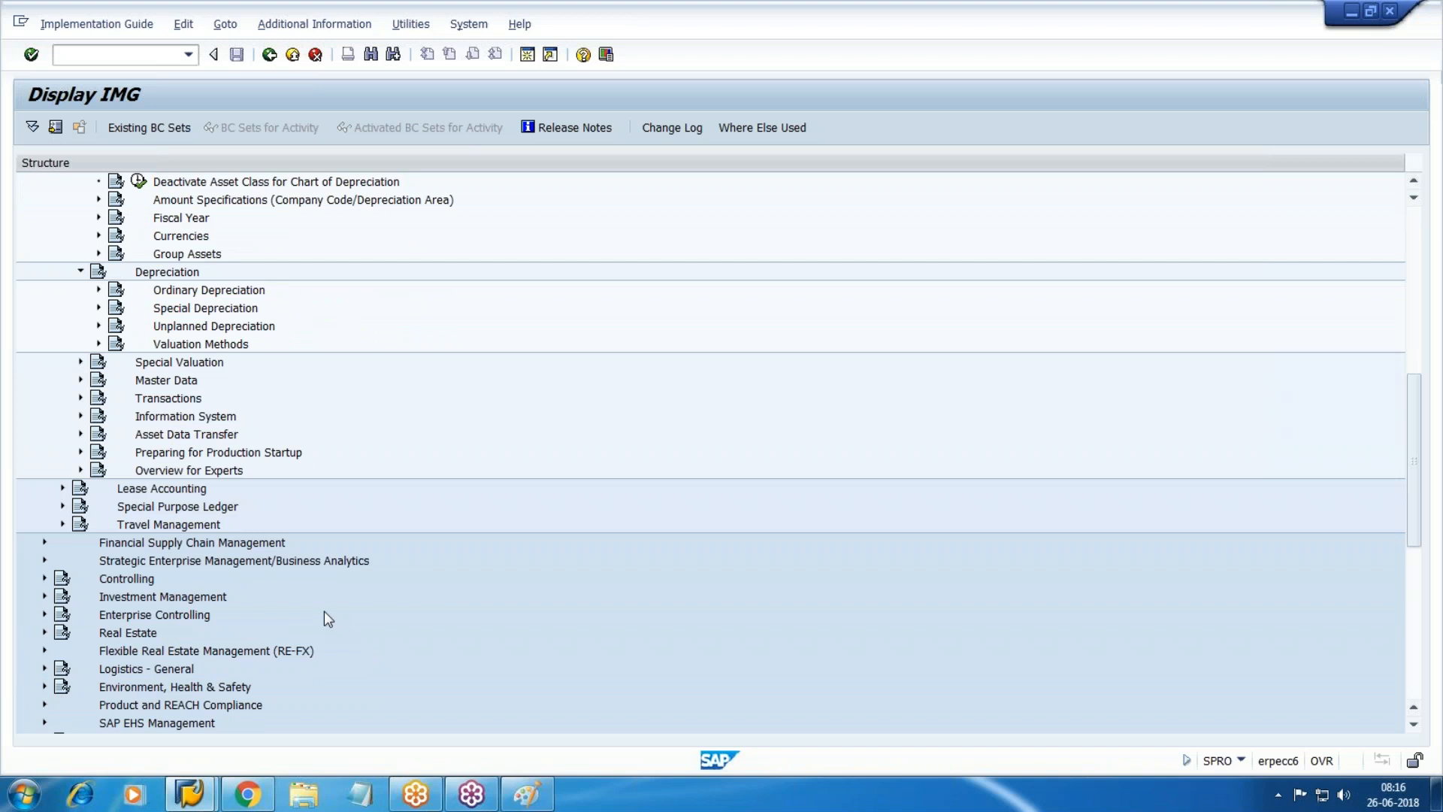
pyautogui.scroll(-2, 316, 607)
pyautogui.scroll(2, 293, 526)
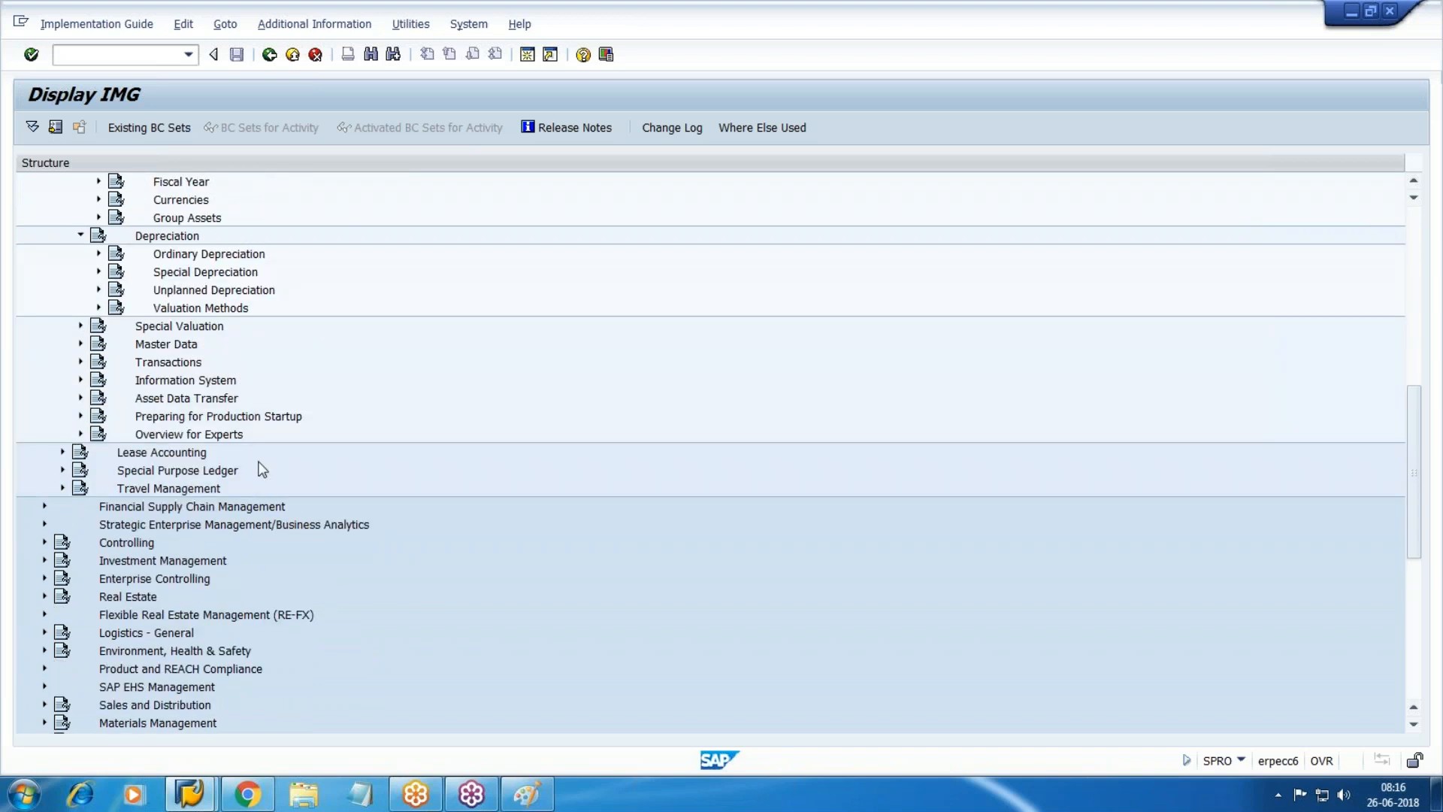
pyautogui.scroll(3, 78, 412)
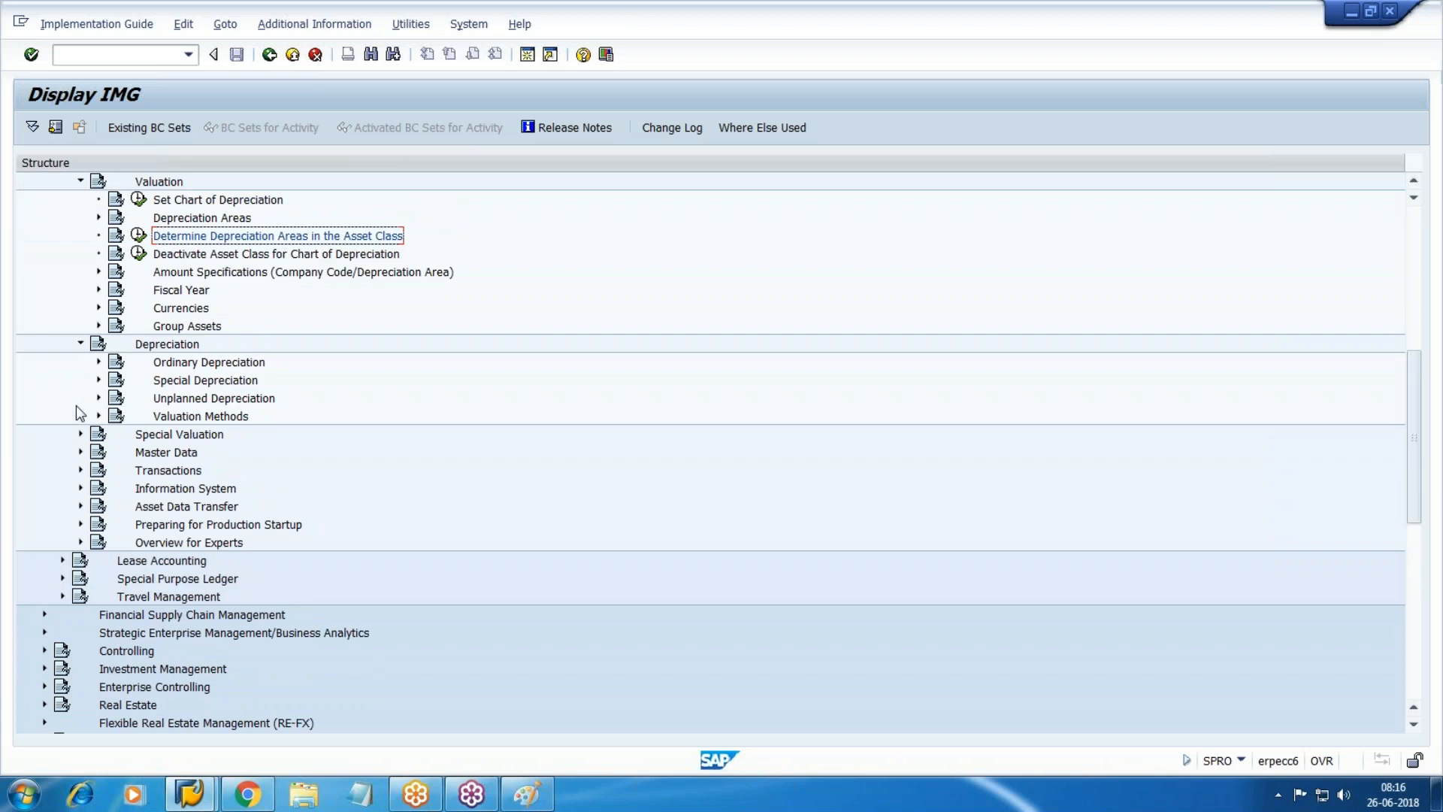
pyautogui.click(80, 453)
pyautogui.click(98, 471)
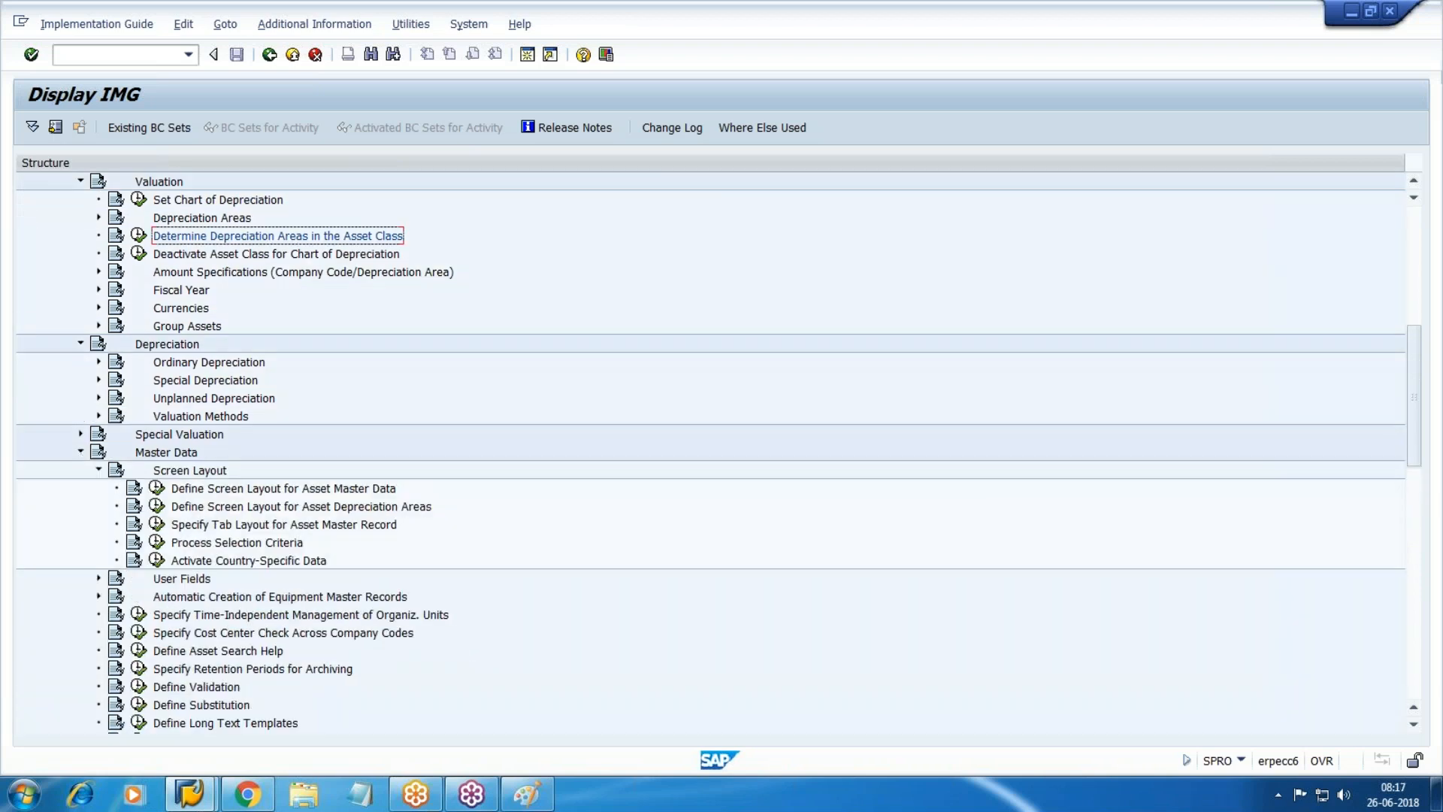
pyautogui.click(225, 510)
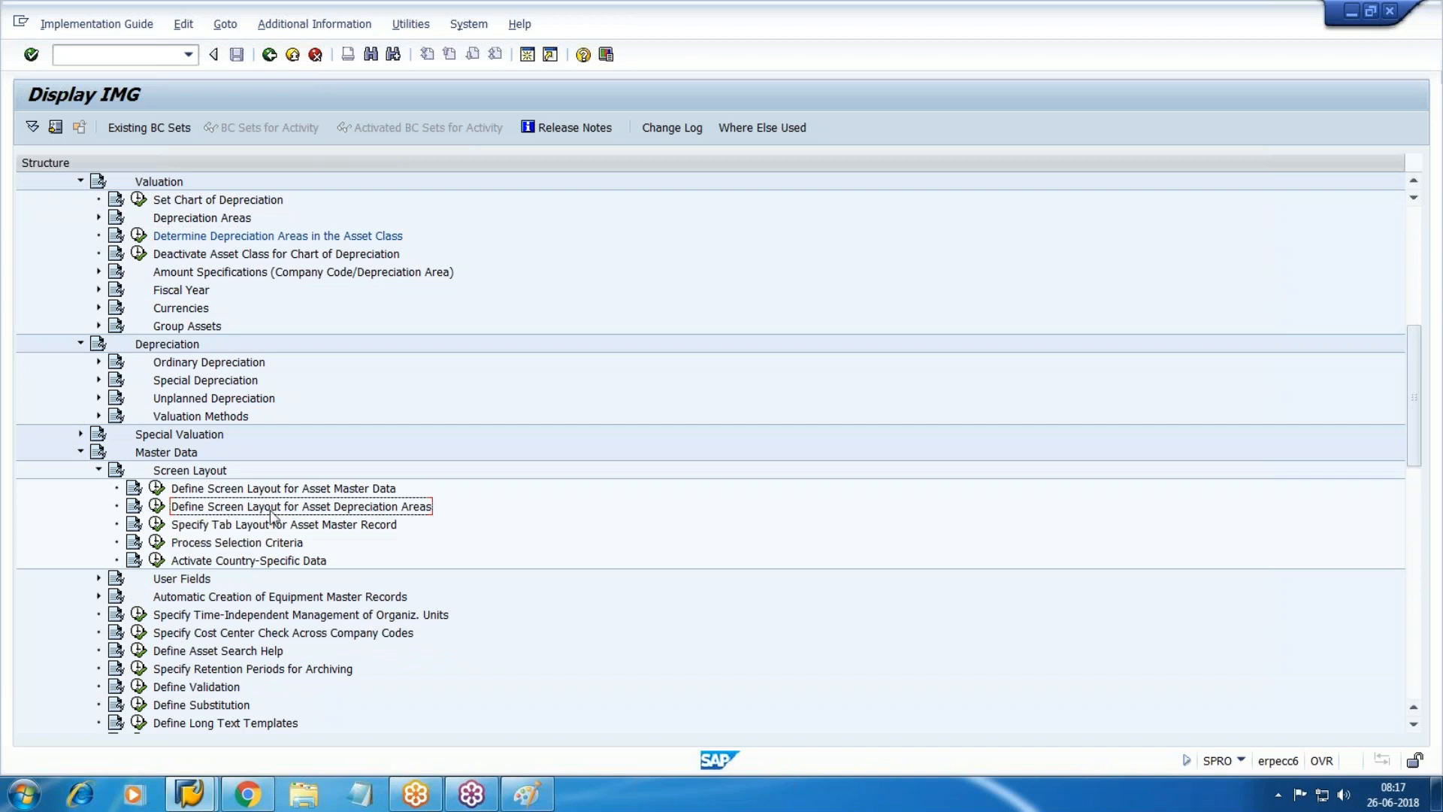
pyautogui.click(156, 505)
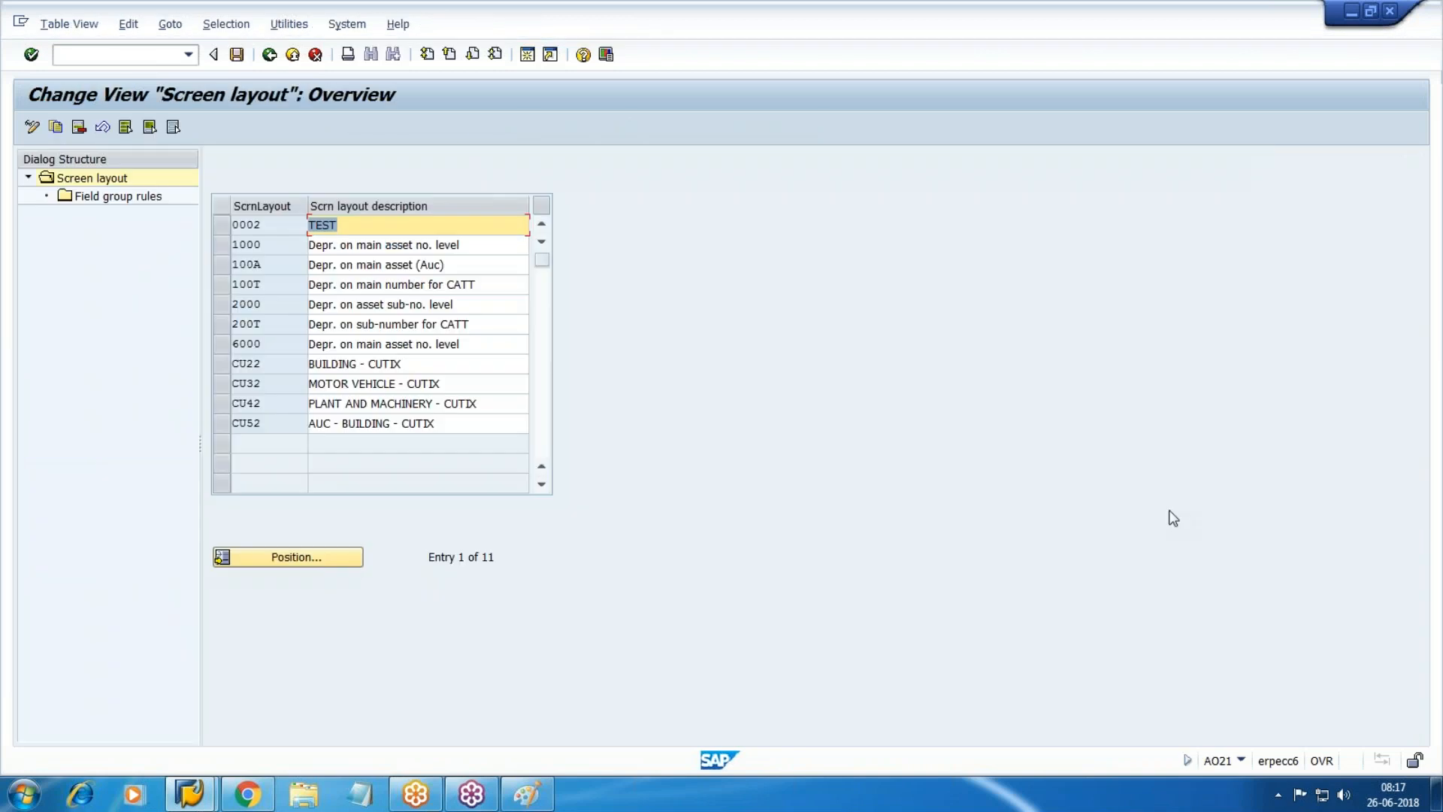
# Review screen layout 2000, then leave the overview for the IMG tree.
pyautogui.click(1431, 48)
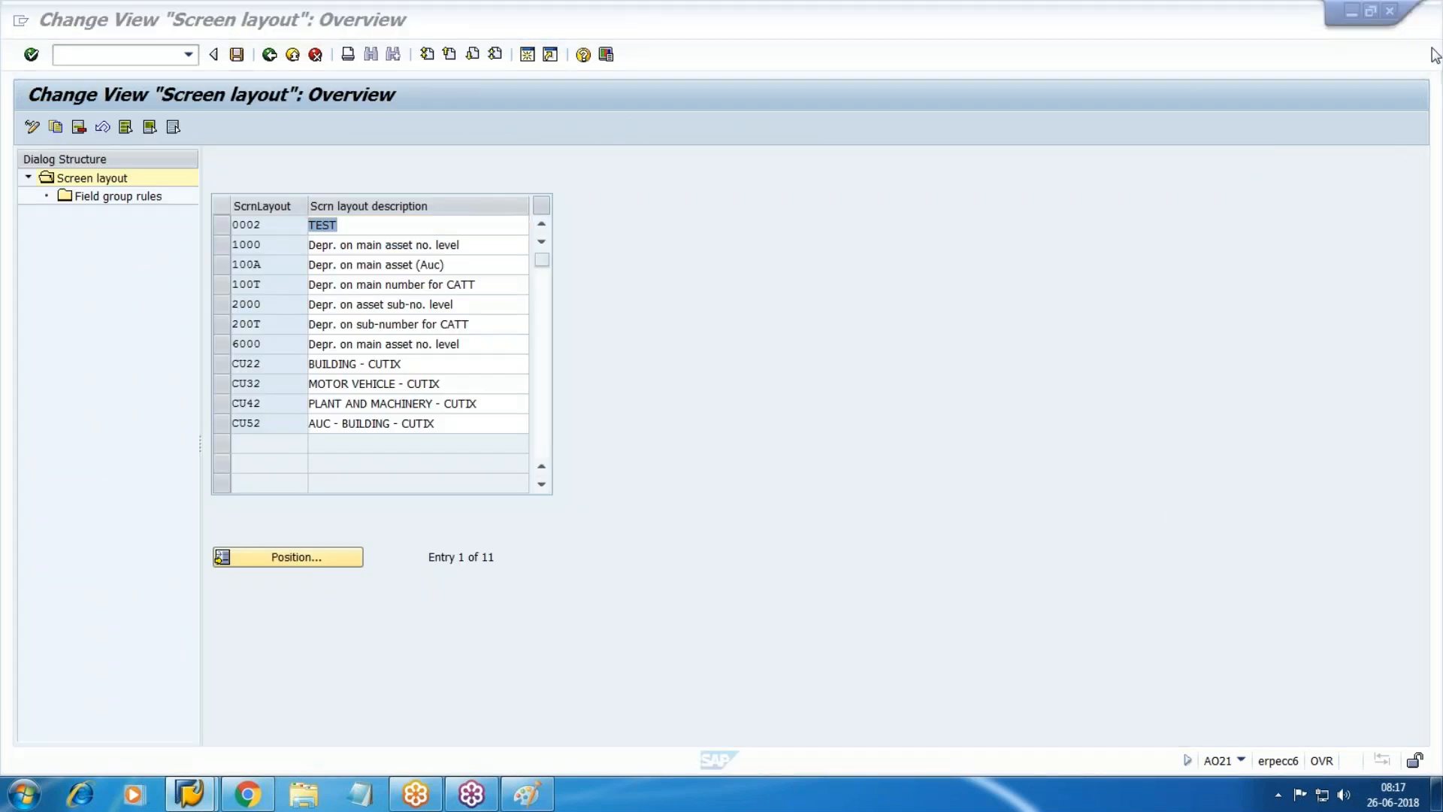
pyautogui.click(1385, 350)
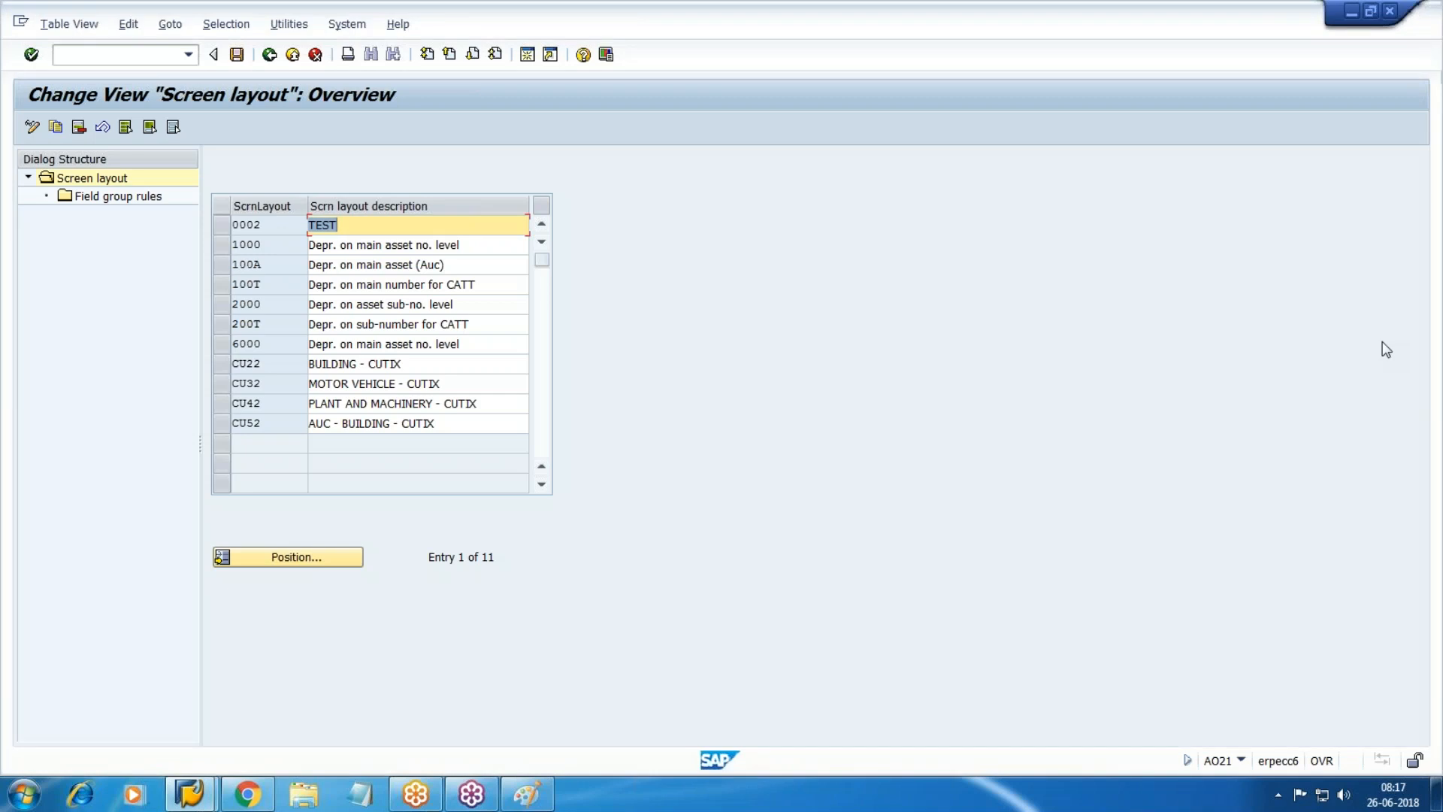
pyautogui.click(230, 310)
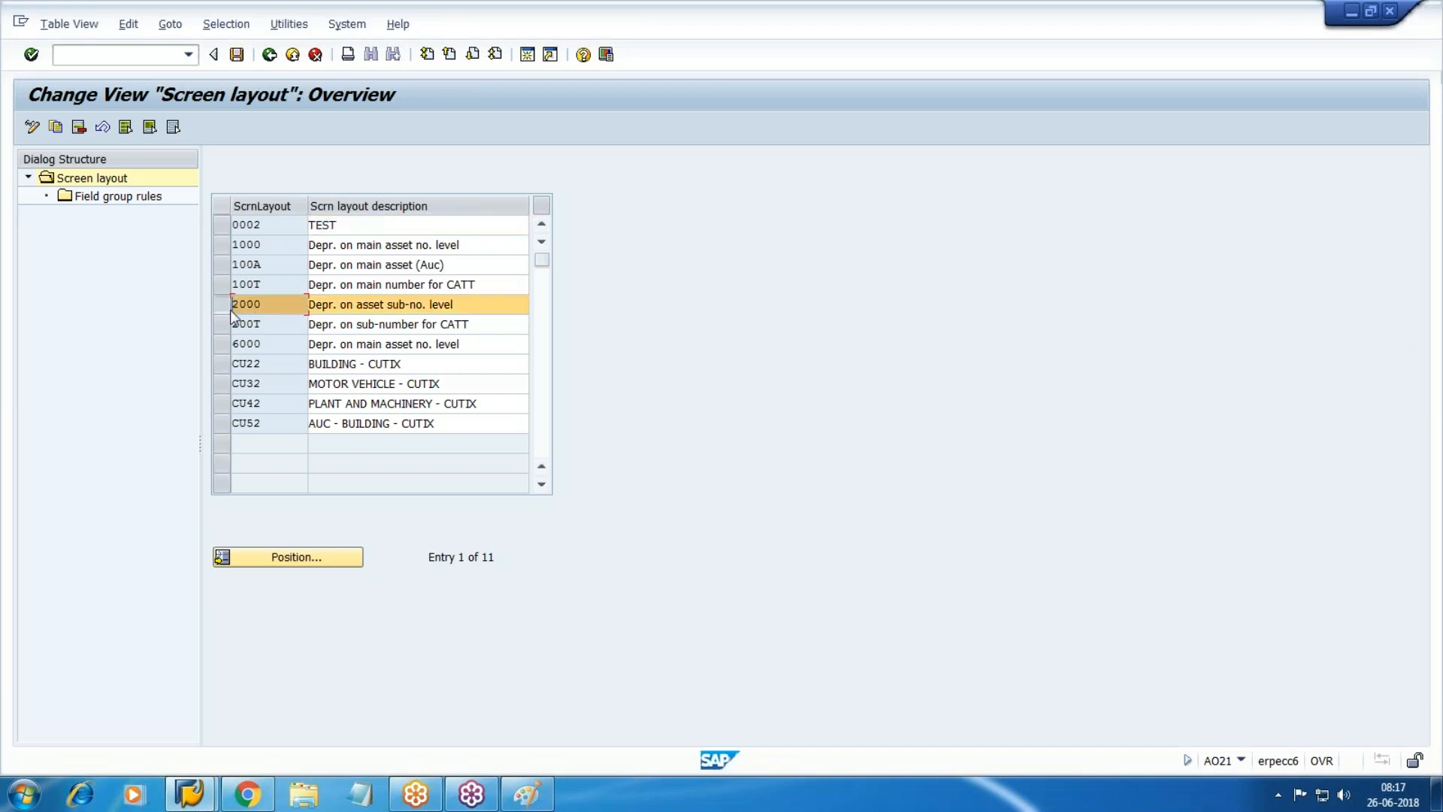
pyautogui.press('F3')
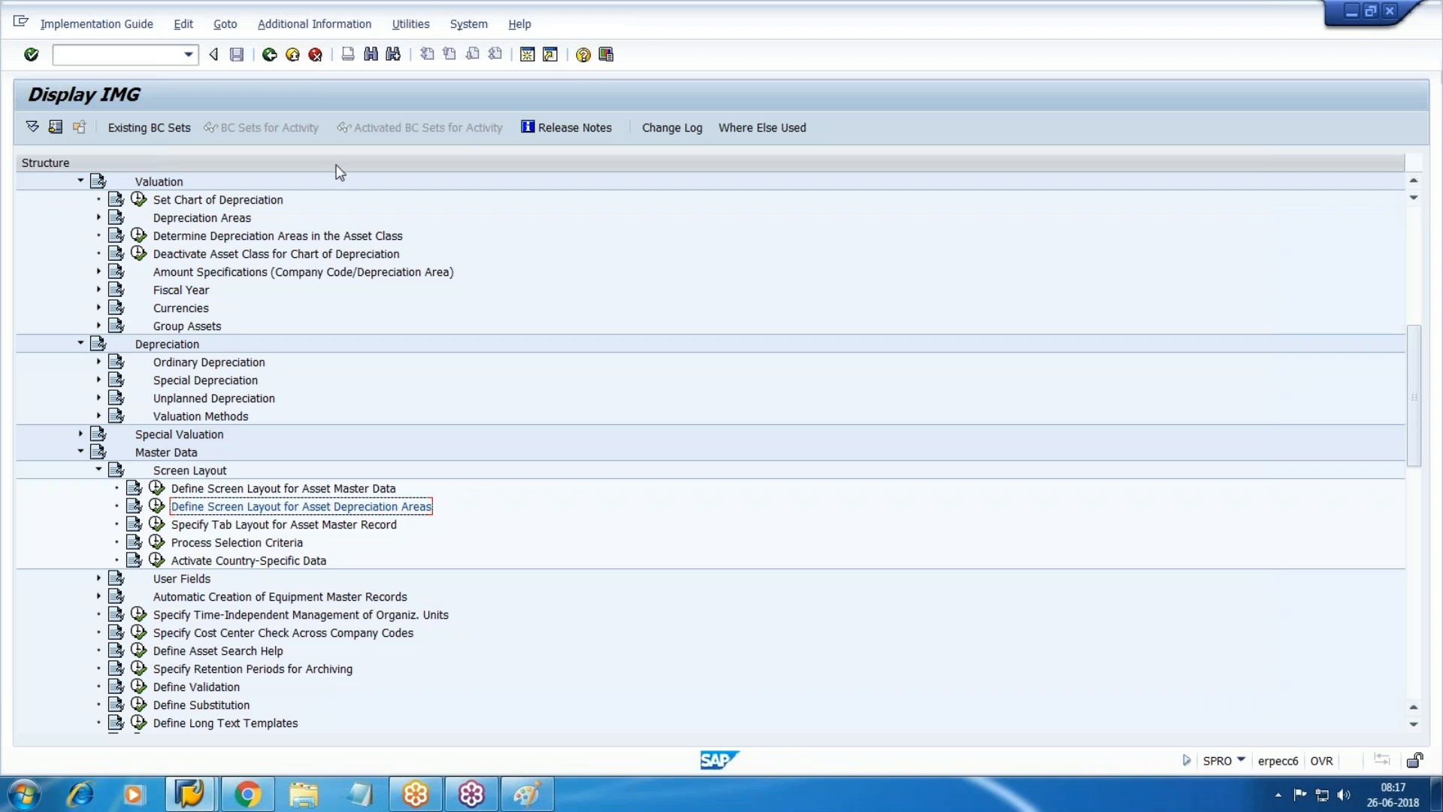
# Start the Create Asset transaction AS01 via /n.
pyautogui.click(111, 57)
pyautogui.write('/n')
pyautogui.press('Return')
pyautogui.write('AS01')
pyautogui.press('Return')
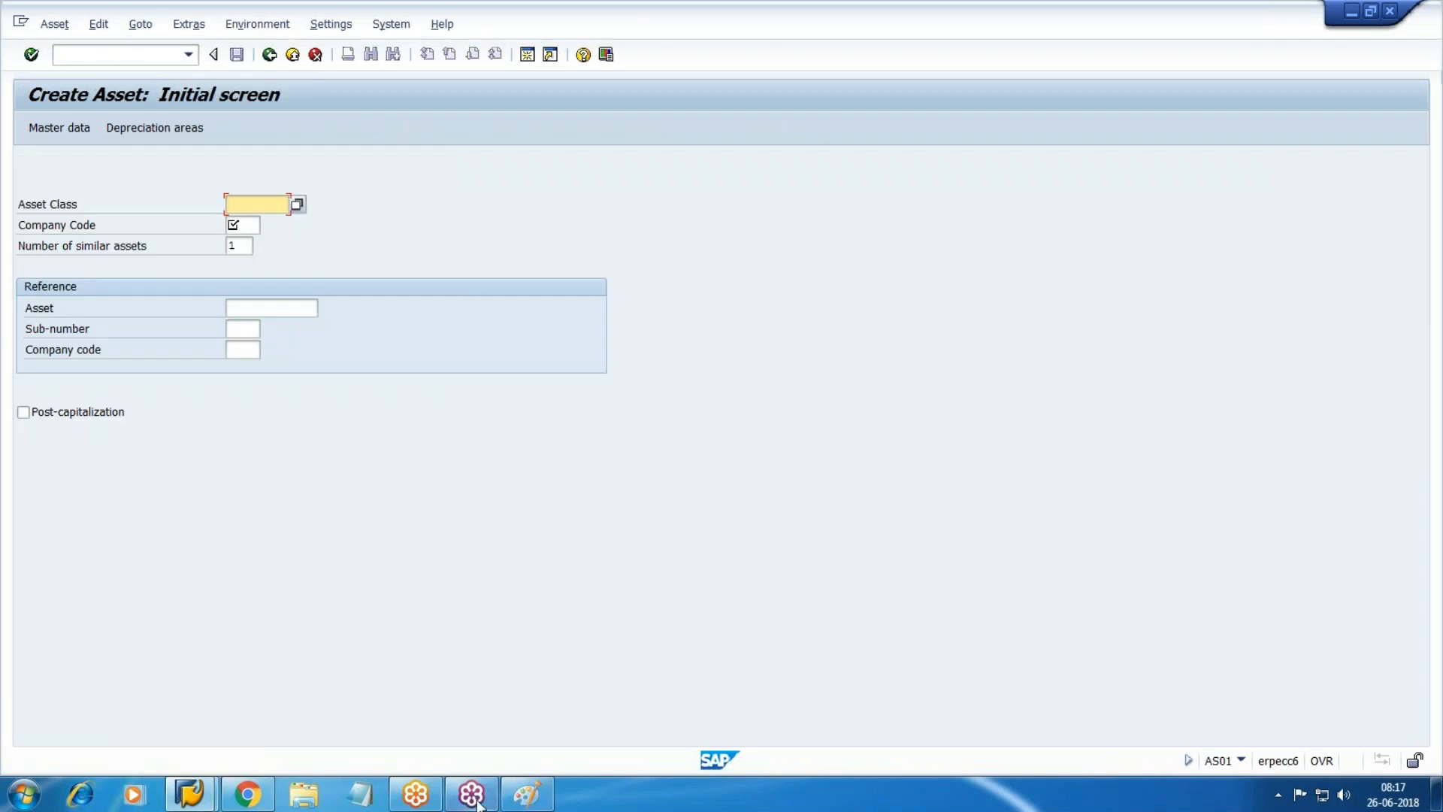
# Create an asset of class W10 in company code WM10 and describe it 'VOLVO #456'.
pyautogui.click(259, 801)
pyautogui.click(260, 801)
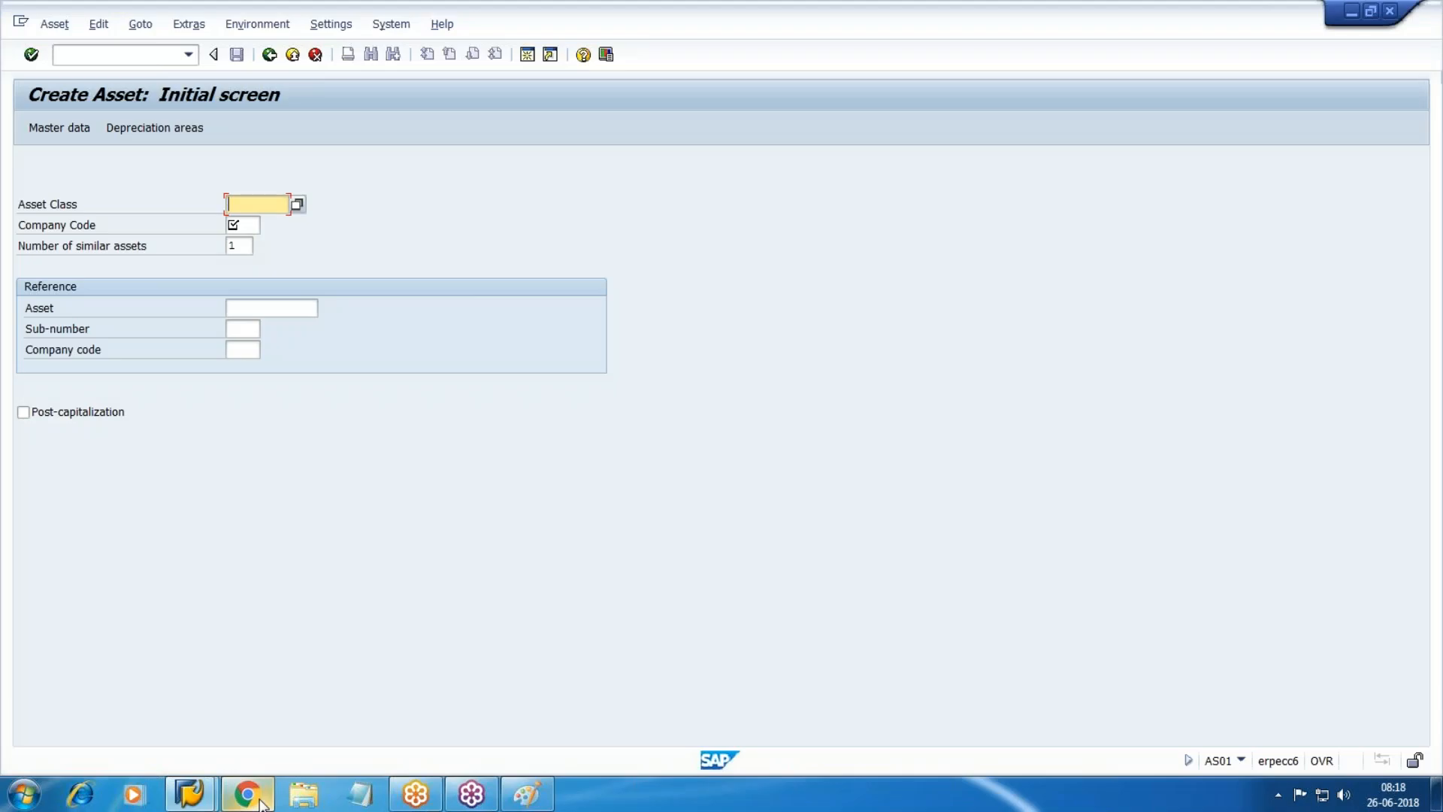
pyautogui.write('W10')
pyautogui.press('Tab')
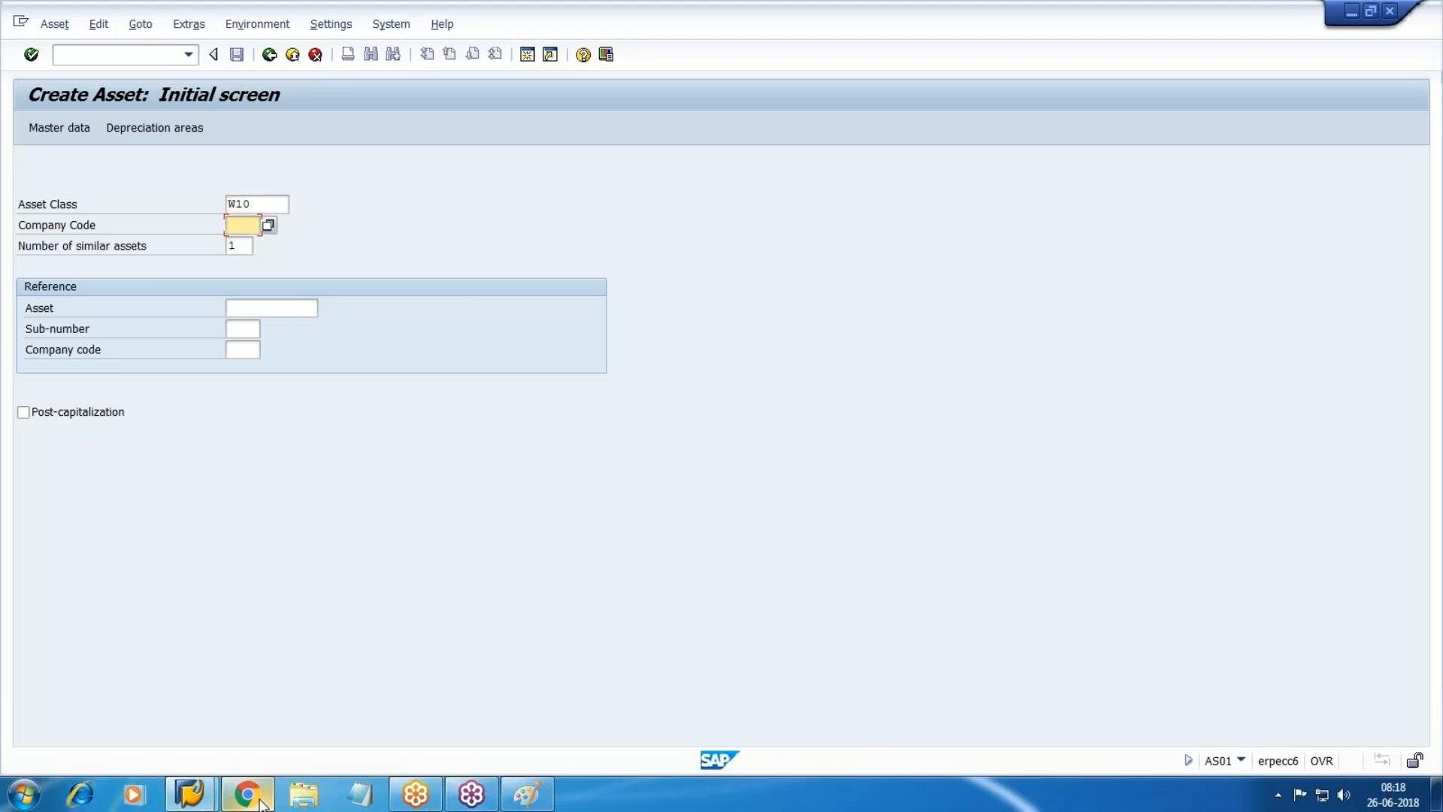
pyautogui.write('WM10')
pyautogui.press('Tab')
pyautogui.click(59, 129)
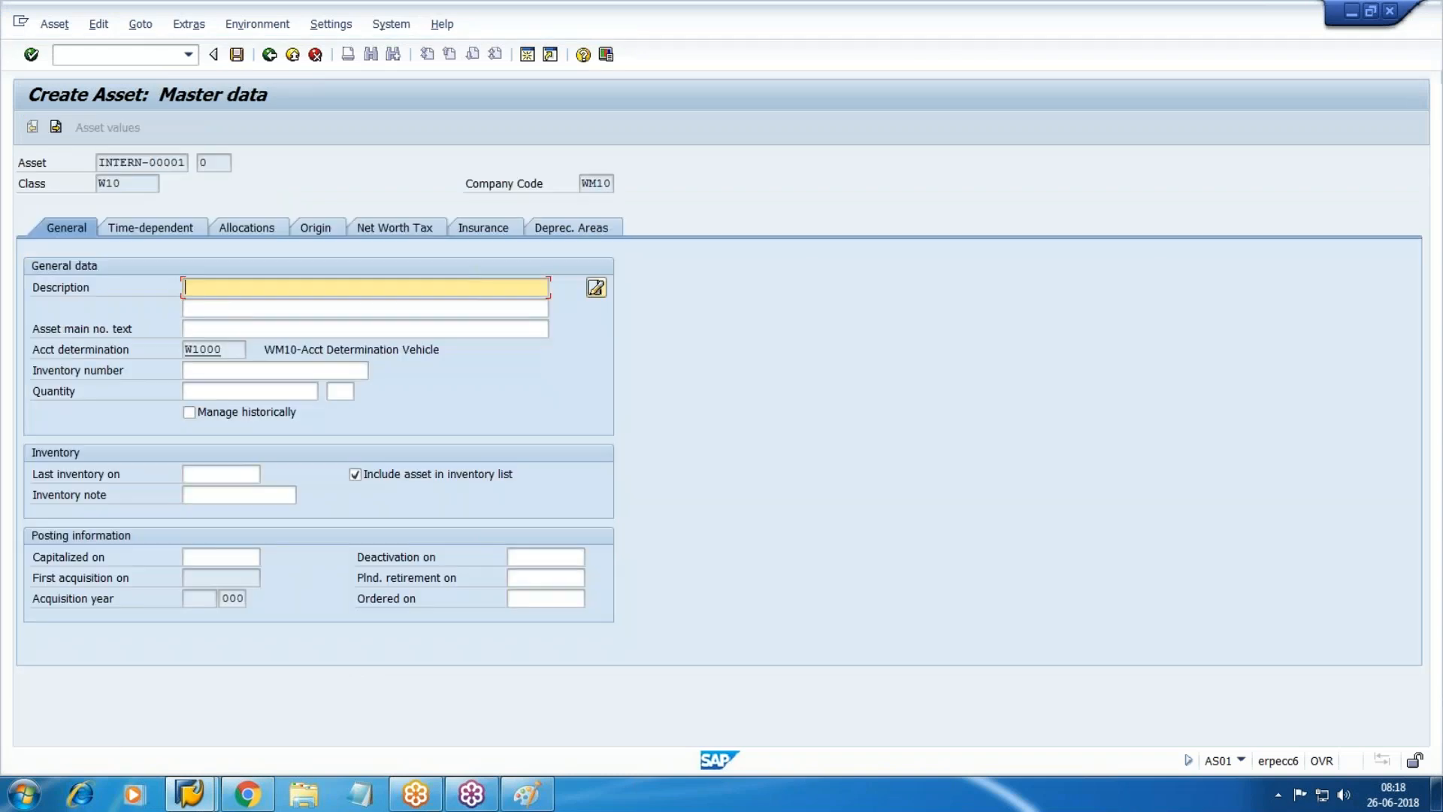
pyautogui.write('VOLVO #456')
# Fill the second description line with 'VOLVO #456-Staff Bus'.
pyautogui.press('Tab')
pyautogui.press('Tab')
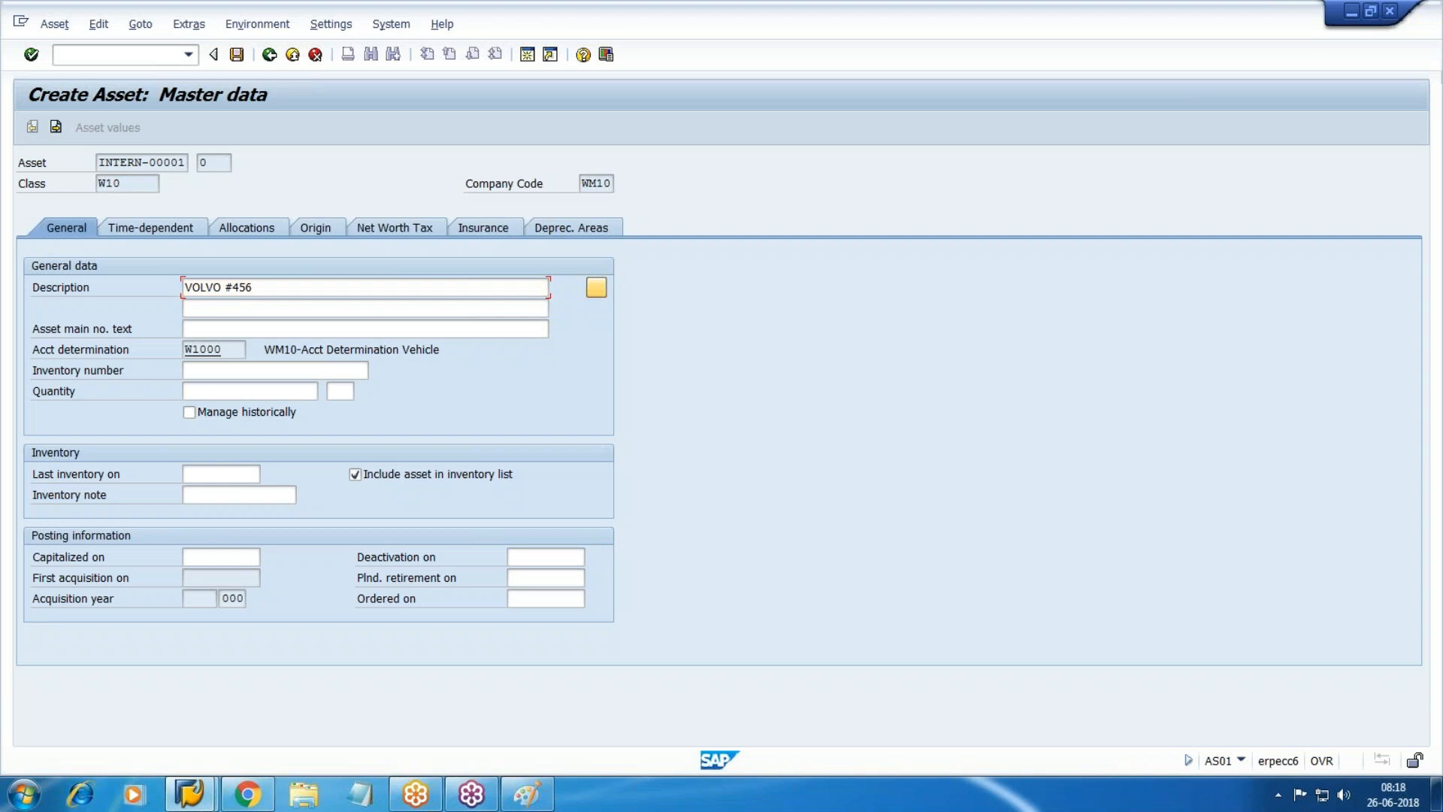
pyautogui.press('Tab')
pyautogui.write('VOLVO #456')
pyautogui.write('-Staff Bus')
pyautogui.press('Tab')
pyautogui.press('Tab')
pyautogui.press('Tab')
pyautogui.press('Tab')
pyautogui.press('Tab')
pyautogui.press('Tab')
pyautogui.press('Tab')
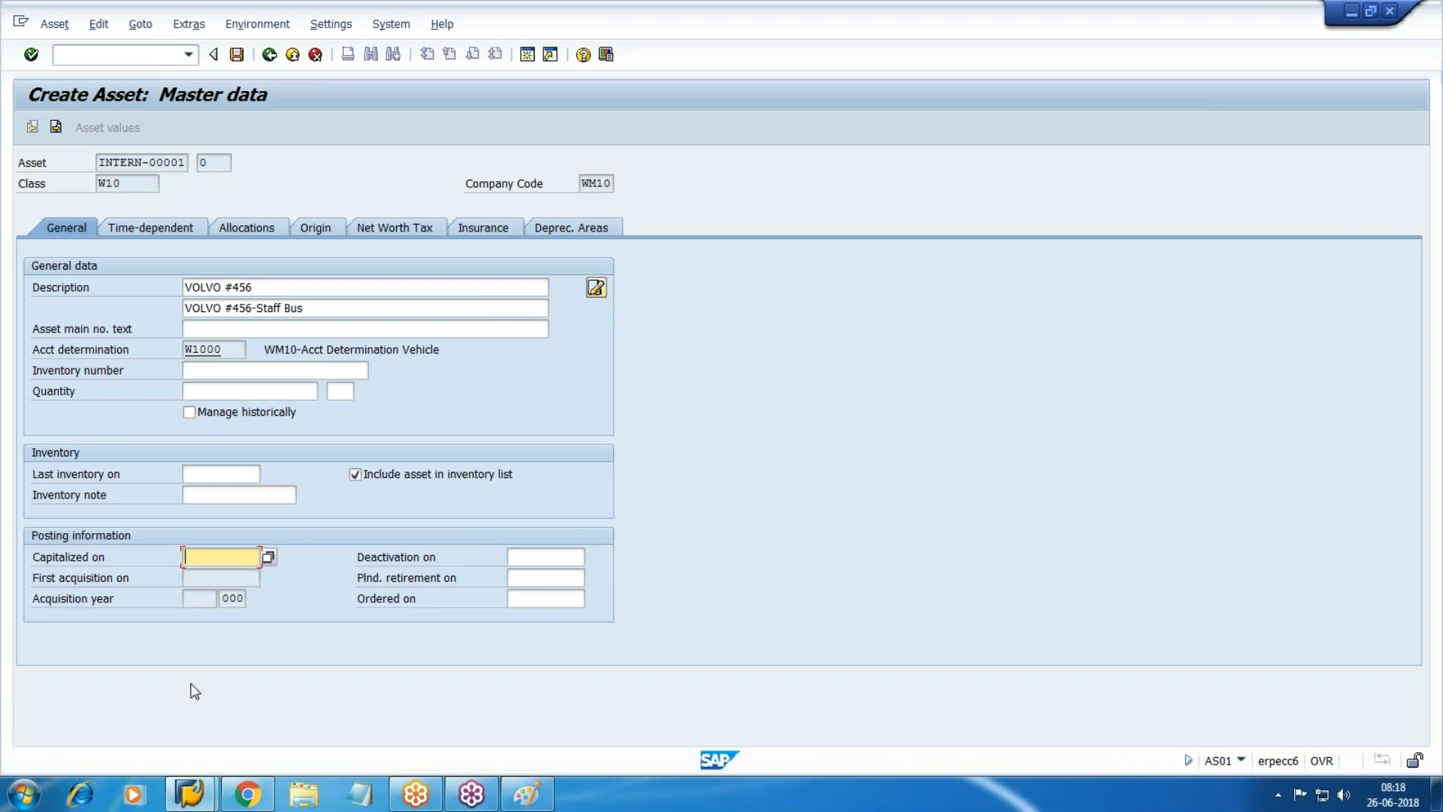
# Show the asset's time-dependent data and go to the Cost Center field.
pyautogui.click(155, 222)
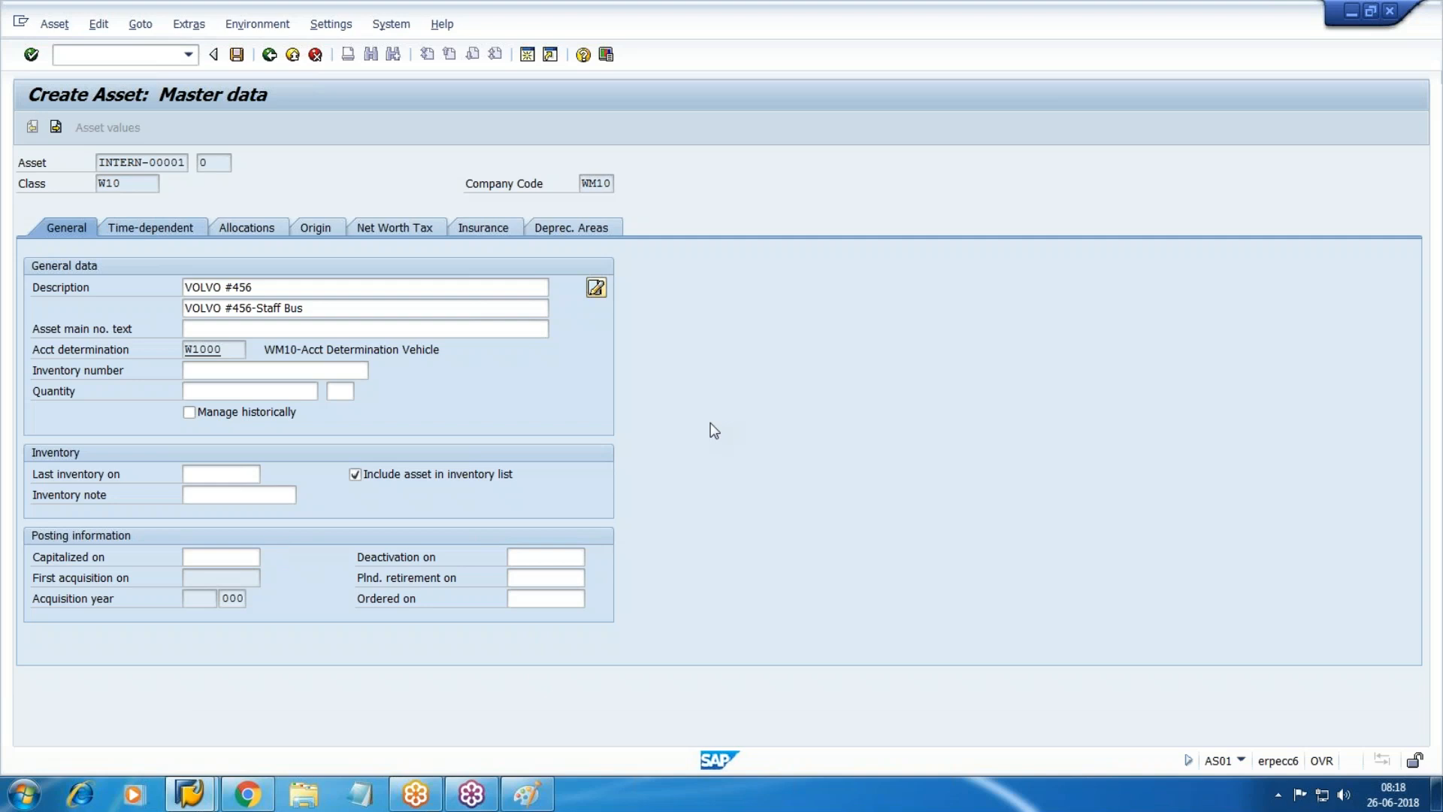
pyautogui.press('Tab')
pyautogui.press('Tab')
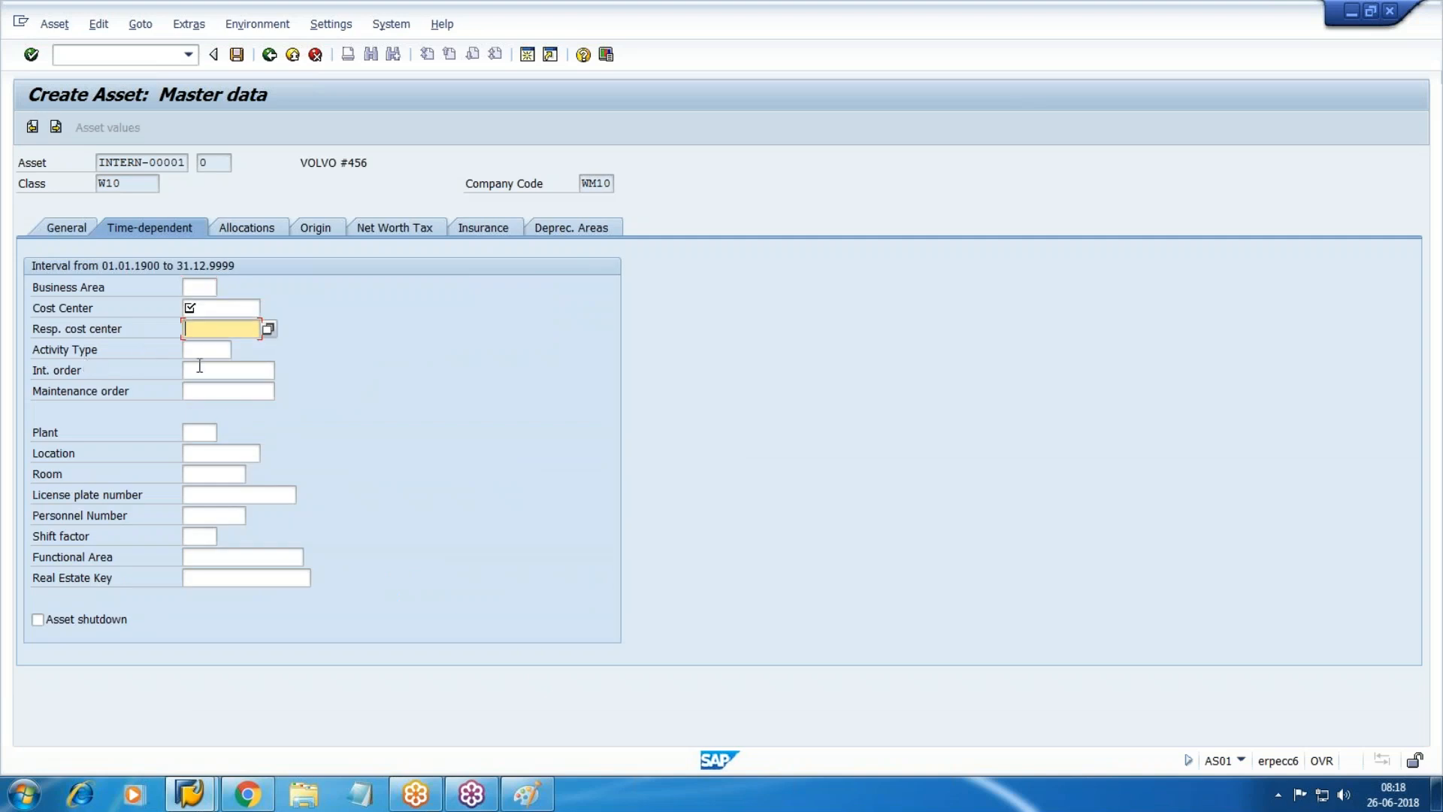
pyautogui.click(206, 311)
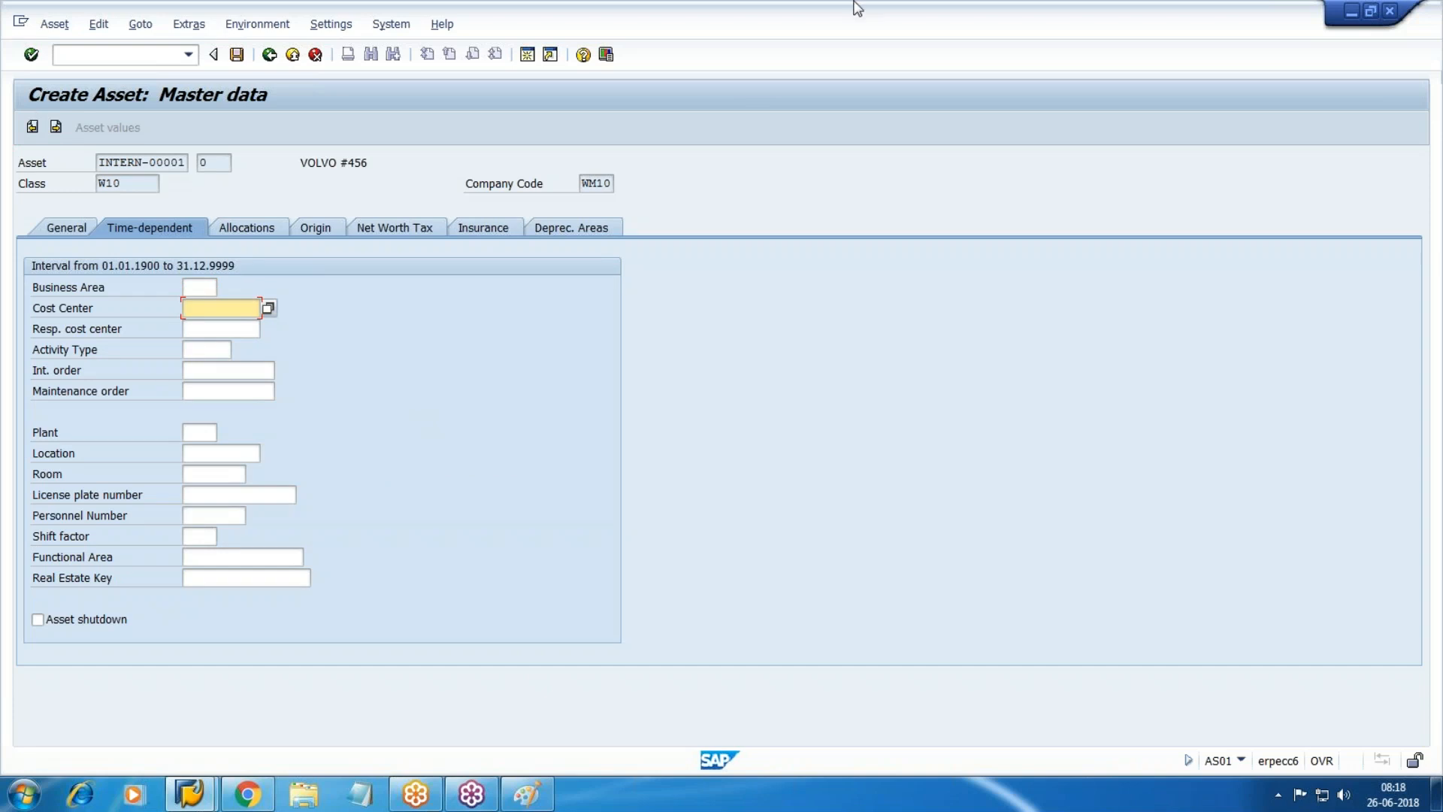
pyautogui.click(526, 54)
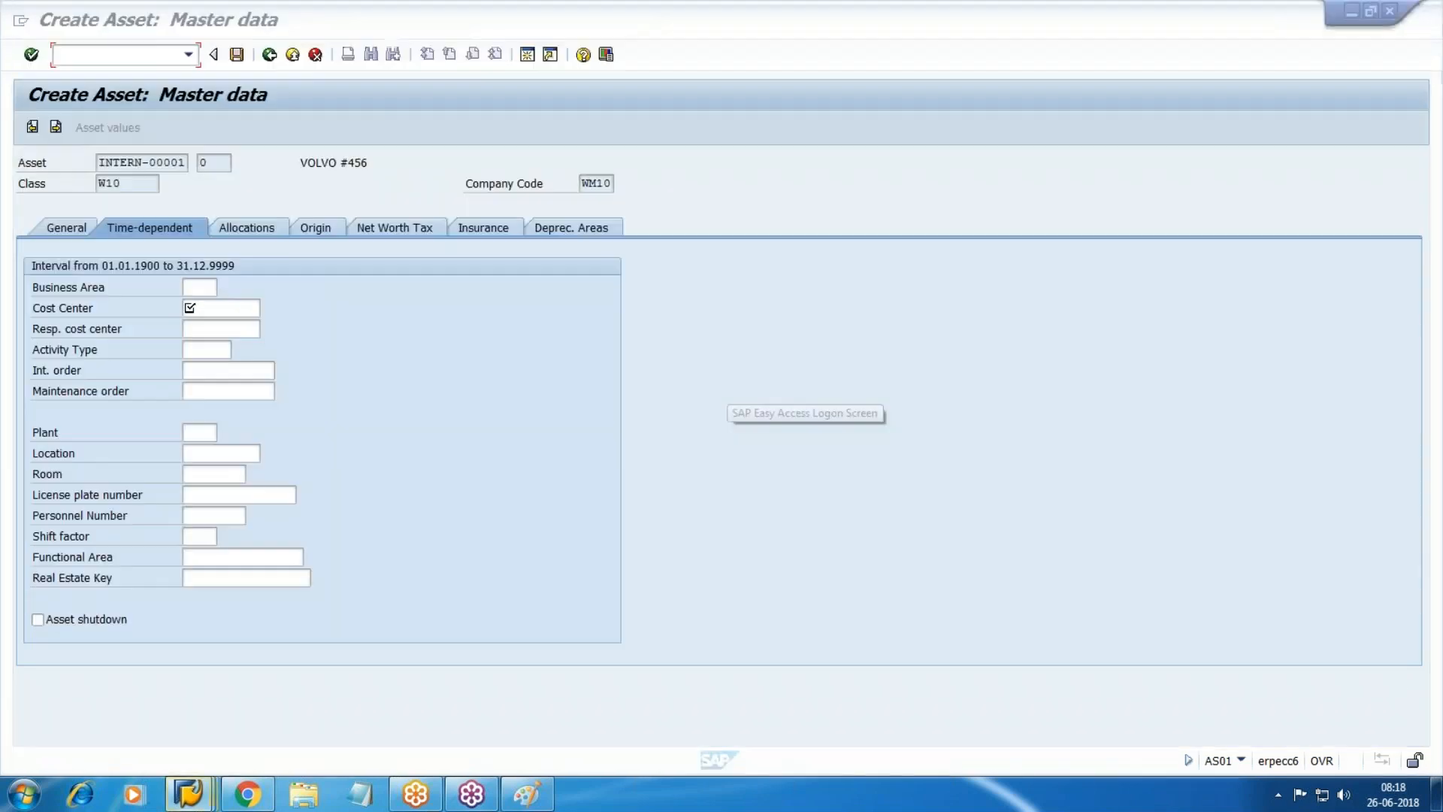
# In the other SAP session, run SPRO and expand Financial Accounting (New) in the Reference IMG.
pyautogui.press('super+d')
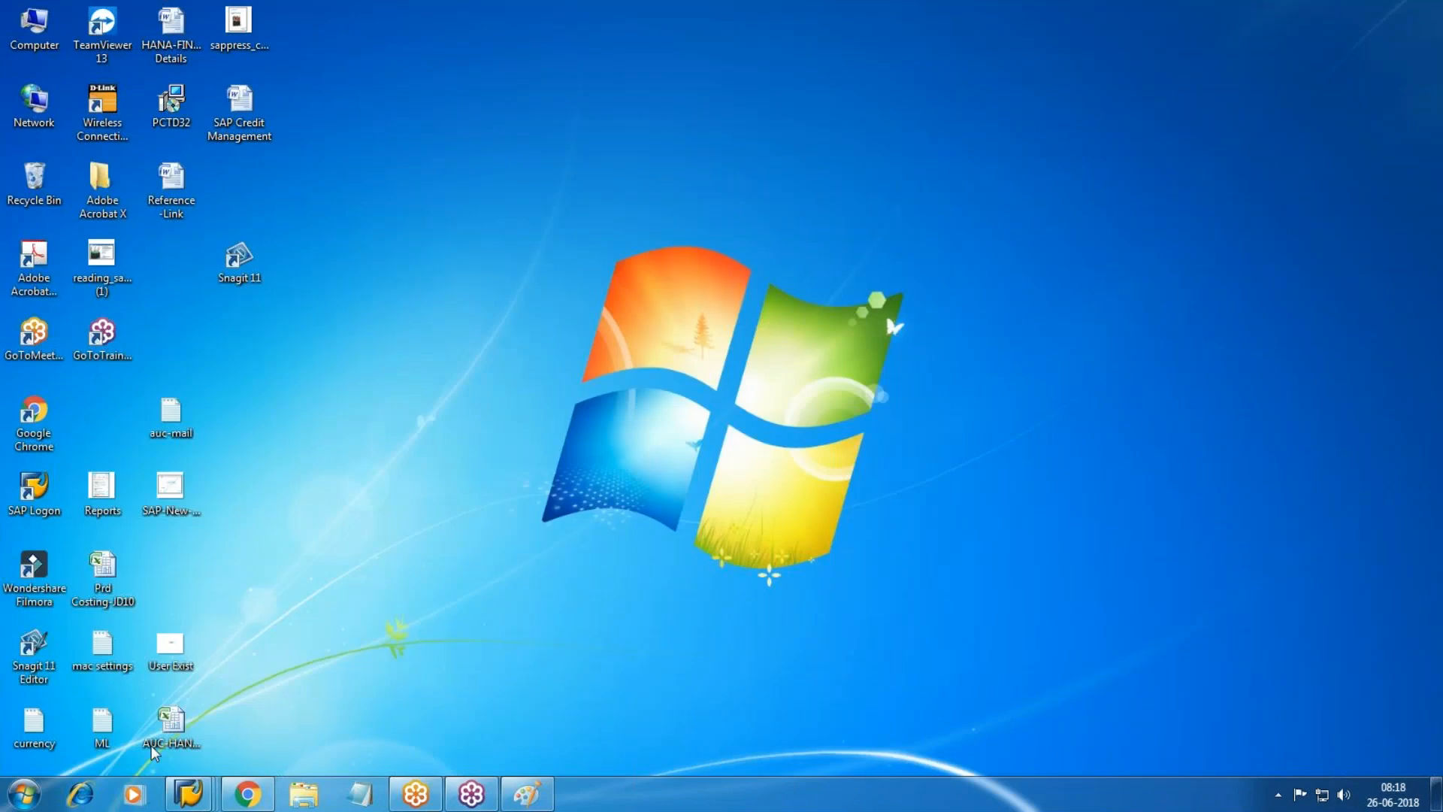
pyautogui.click(190, 794)
pyautogui.click(462, 748)
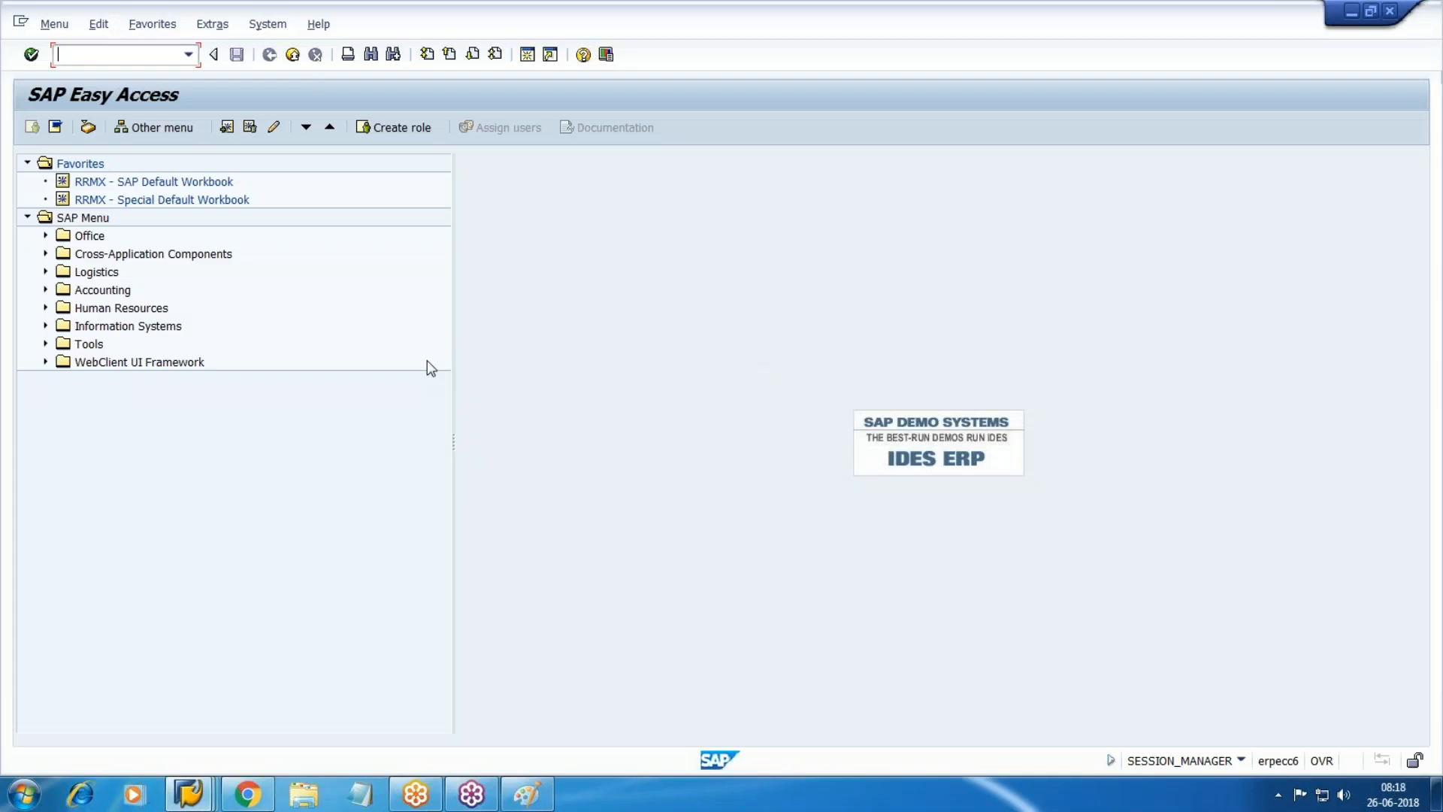
pyautogui.write('spro')
pyautogui.press('Return')
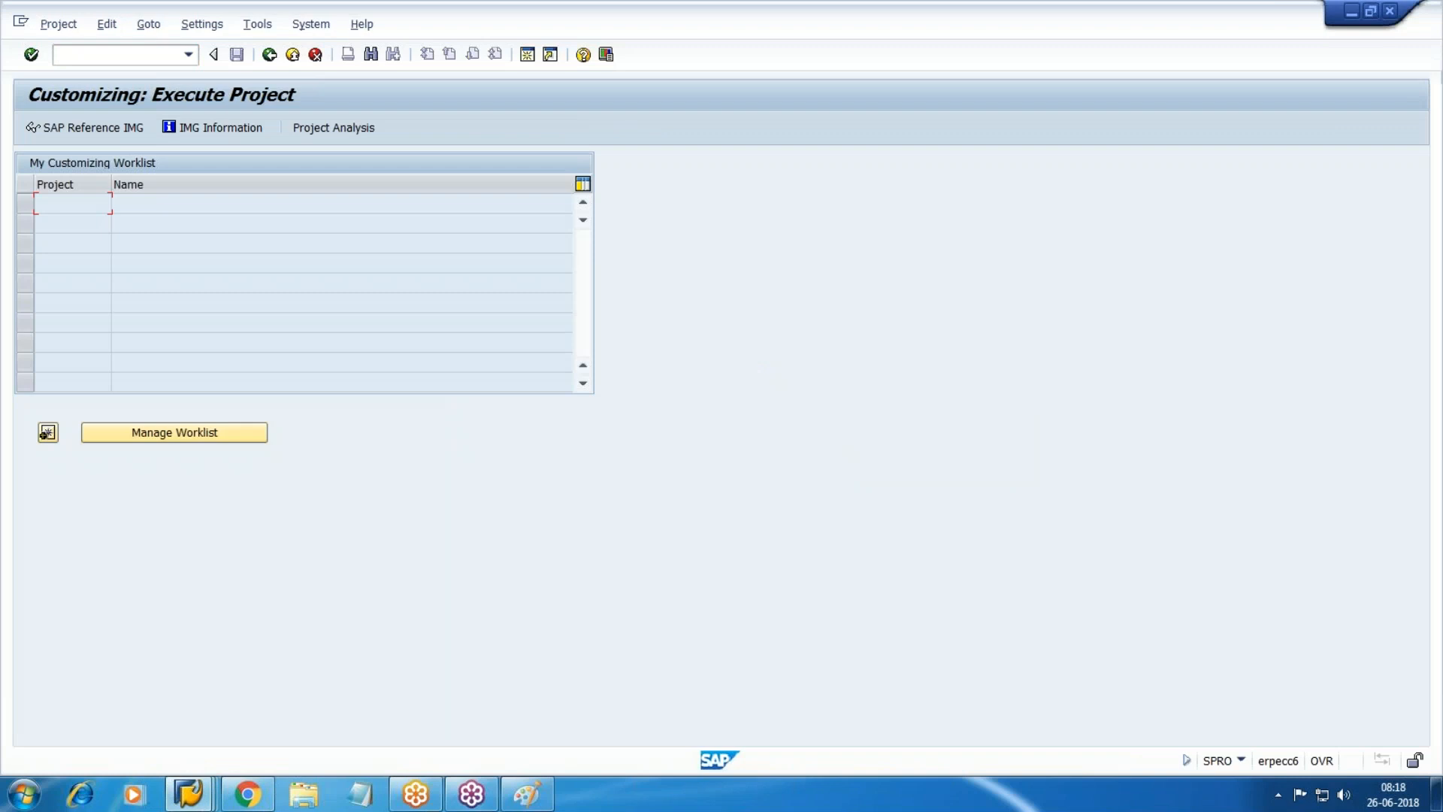
pyautogui.press('F5')
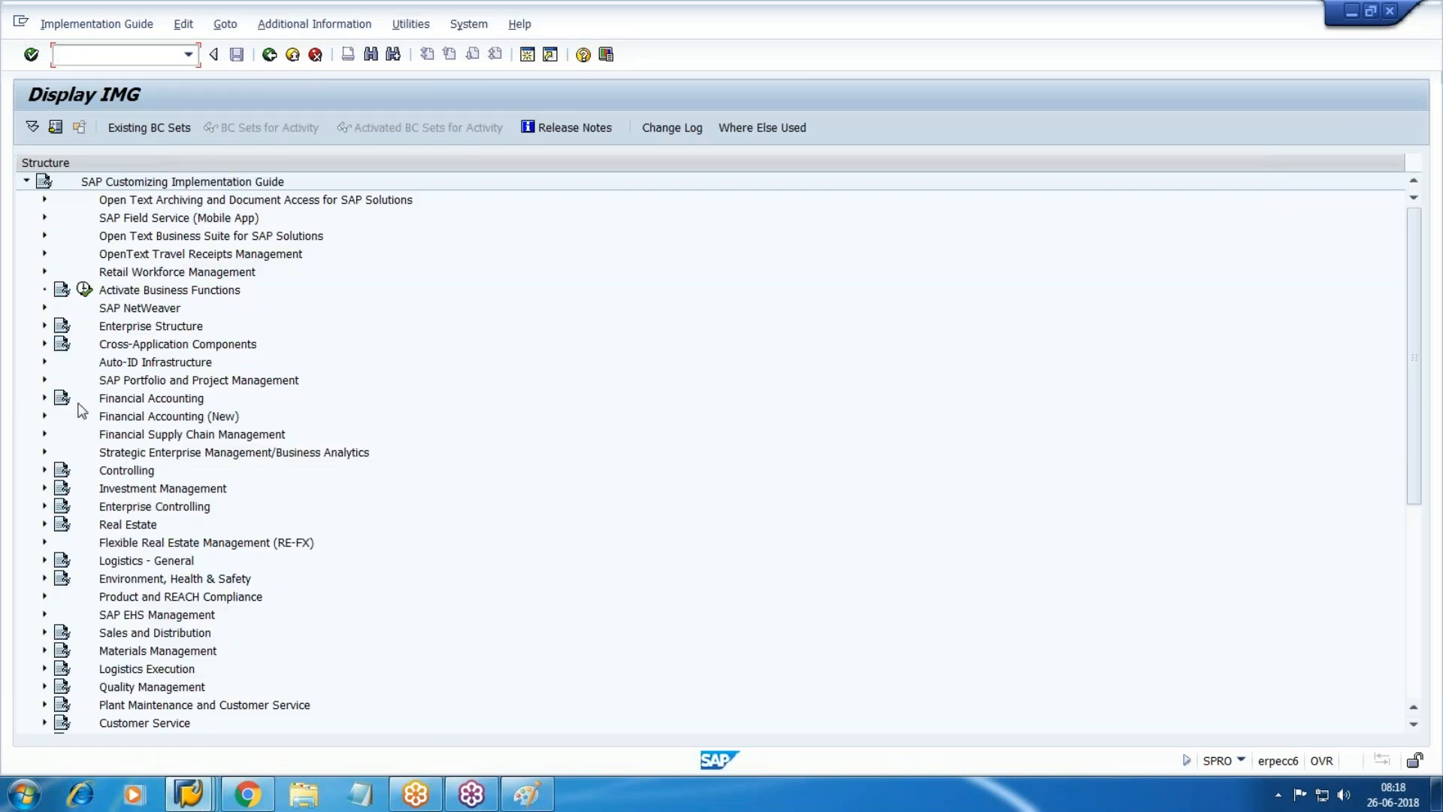
pyautogui.click(44, 397)
pyautogui.click(44, 398)
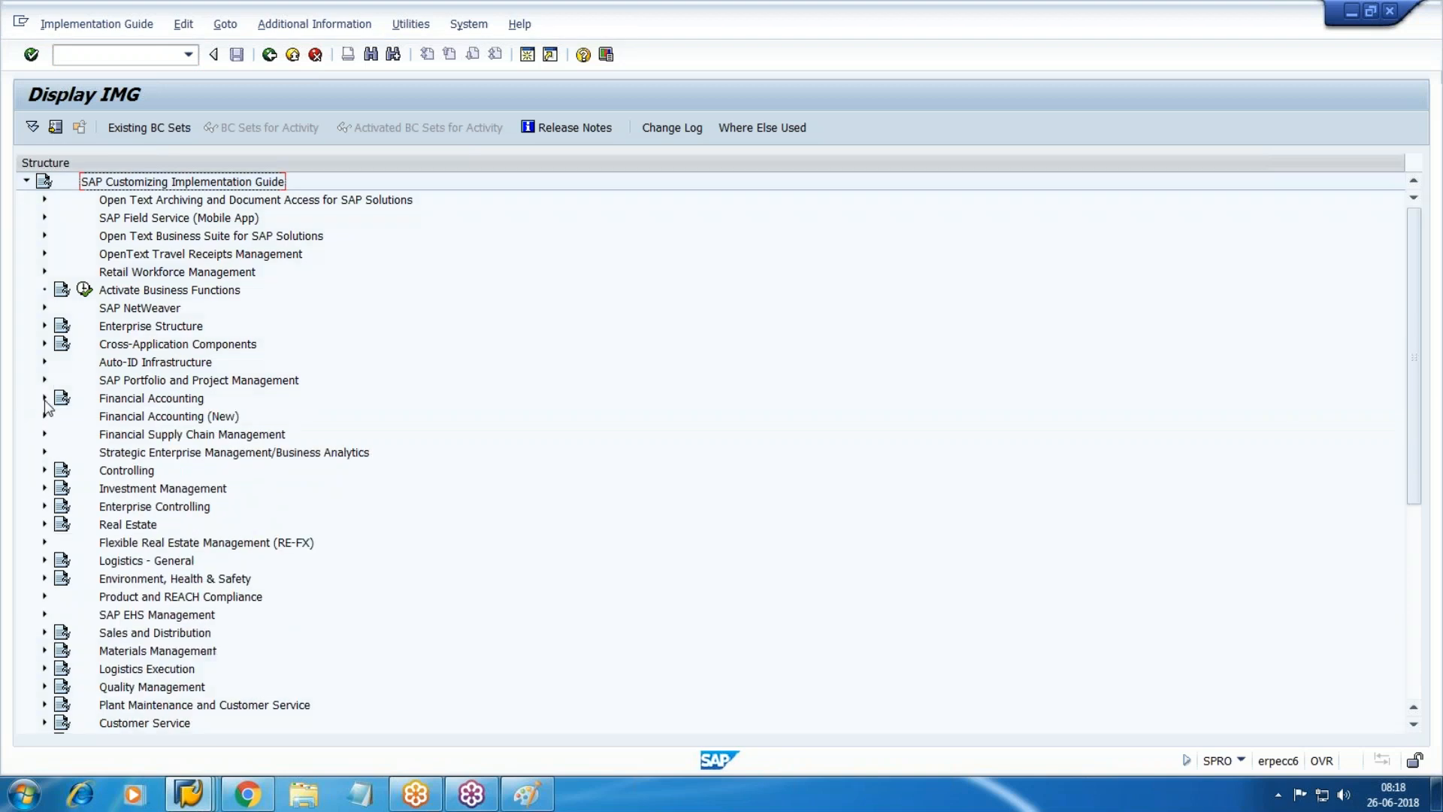
pyautogui.click(44, 415)
# Drill through Asset Accounting > Master Data > Screen Layout to Define Screen Layout for Asset Master Data.
pyautogui.scroll(-2, 65, 456)
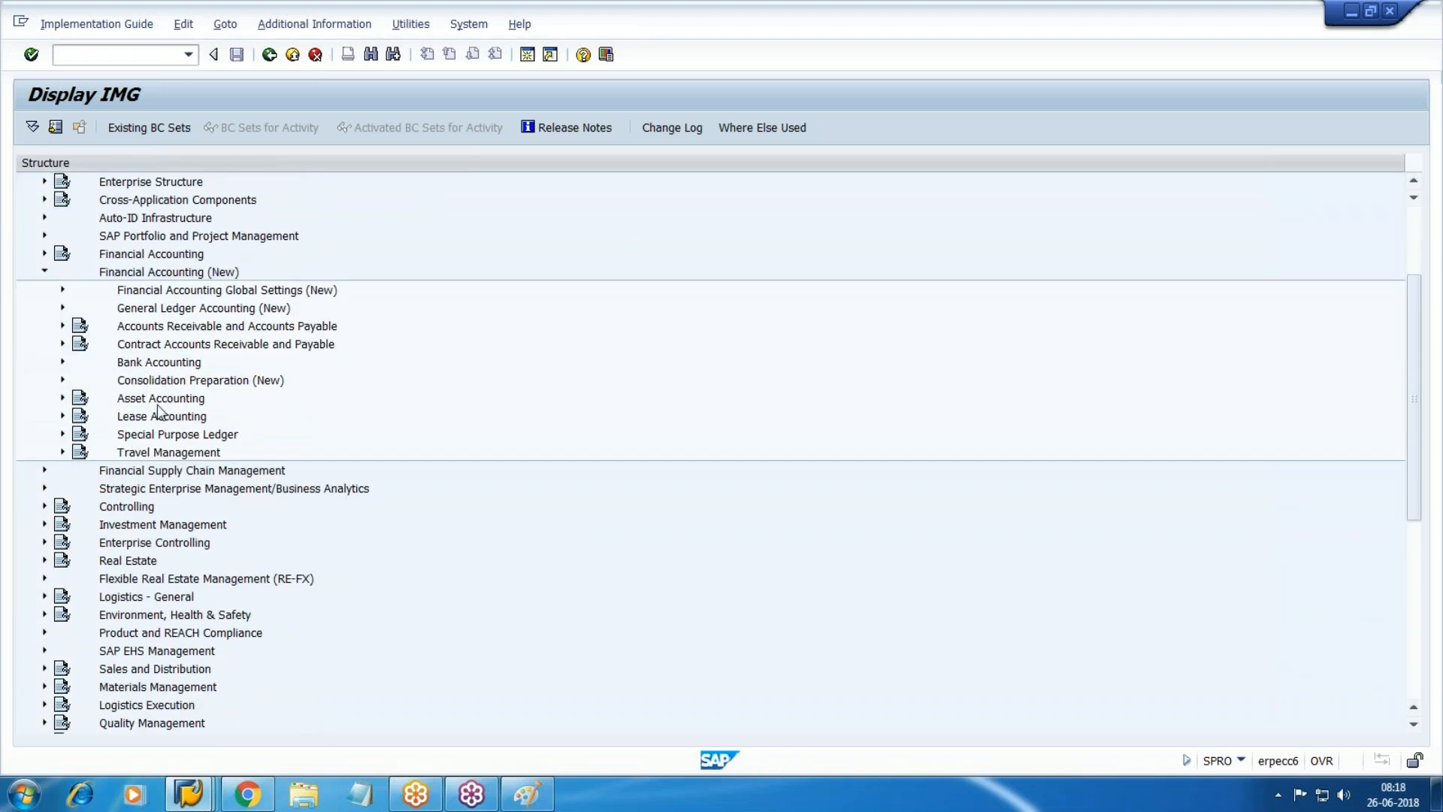
pyautogui.click(62, 398)
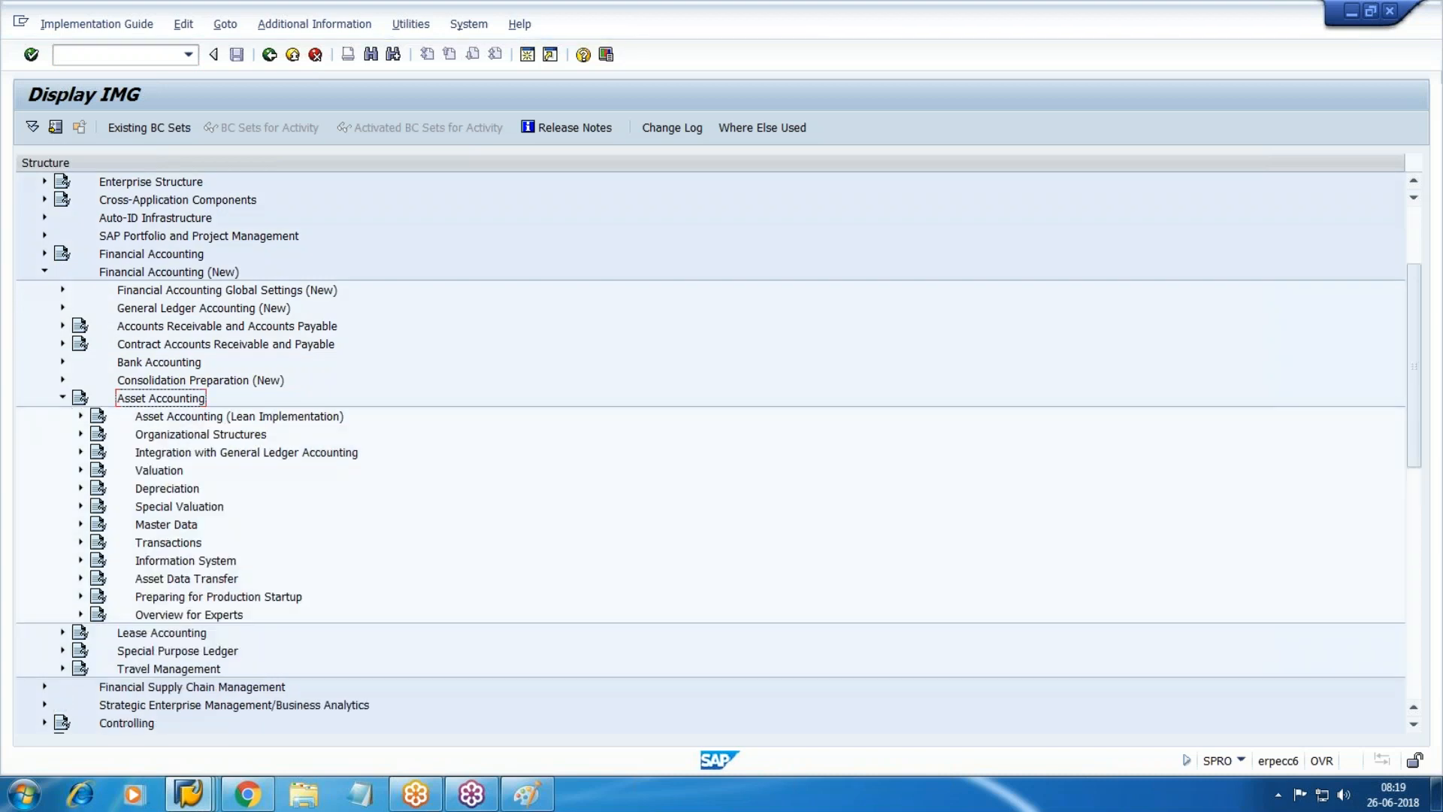
pyautogui.scroll(-1, 86, 421)
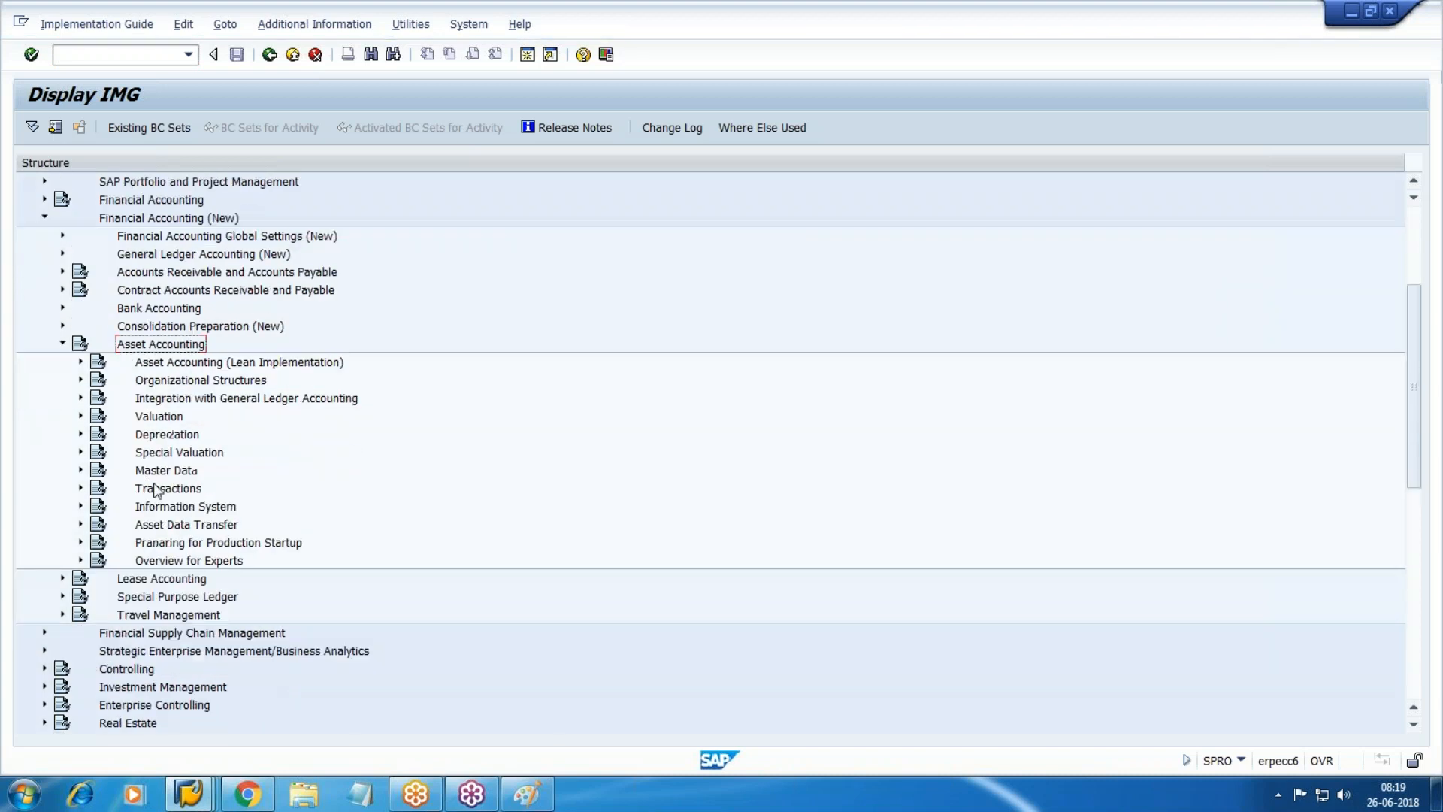
pyautogui.click(81, 470)
pyautogui.scroll(-2, 150, 473)
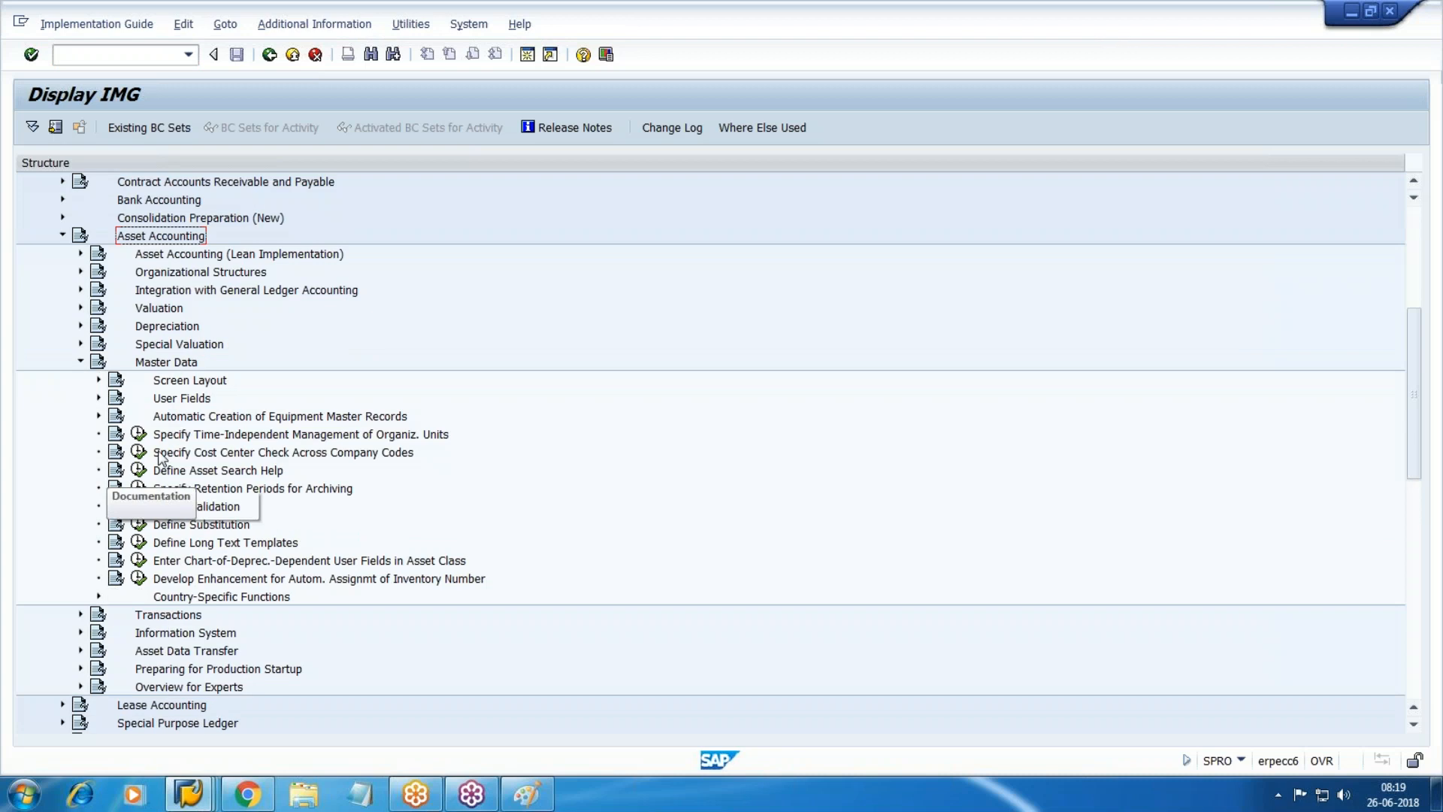
pyautogui.doubleClick(197, 381)
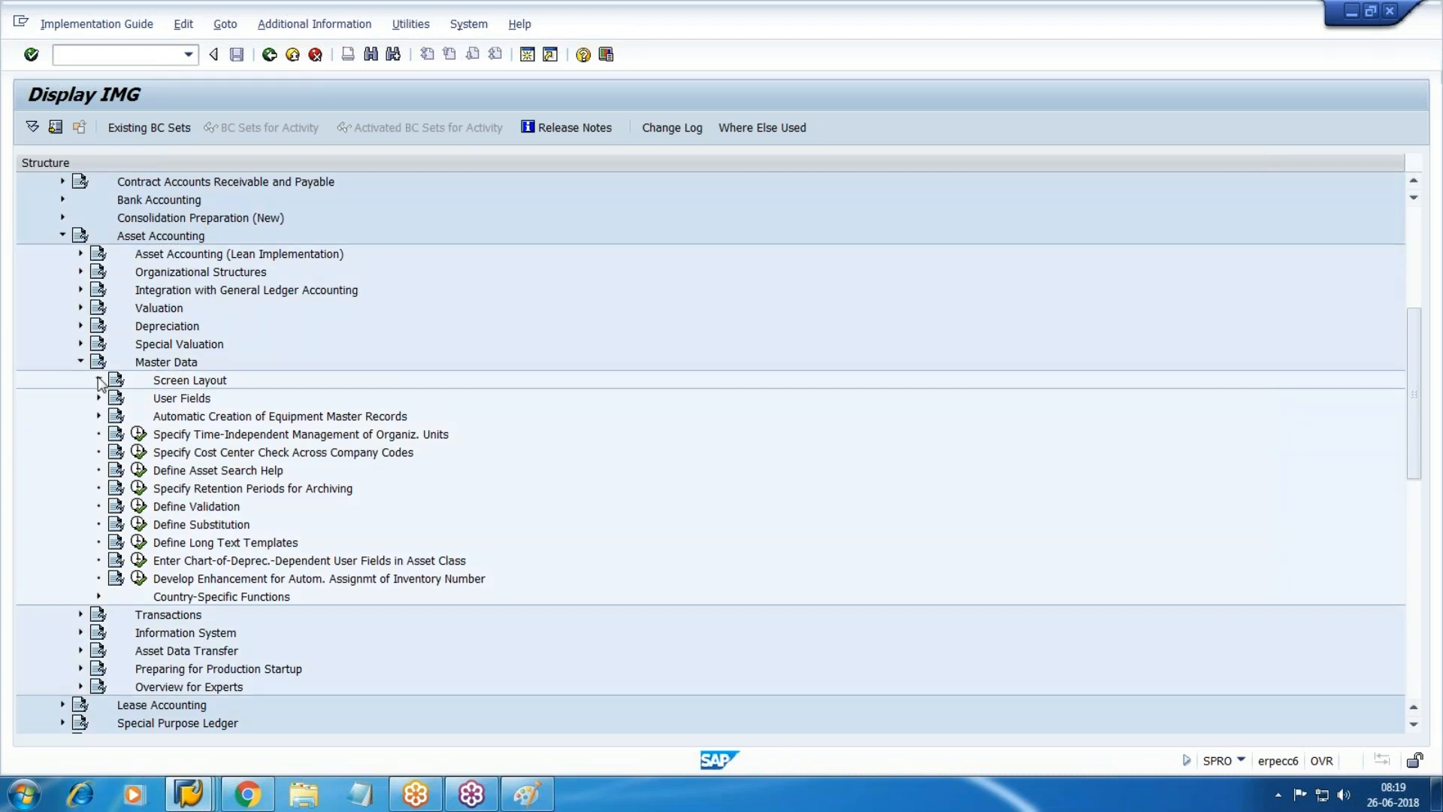
pyautogui.doubleClick(347, 399)
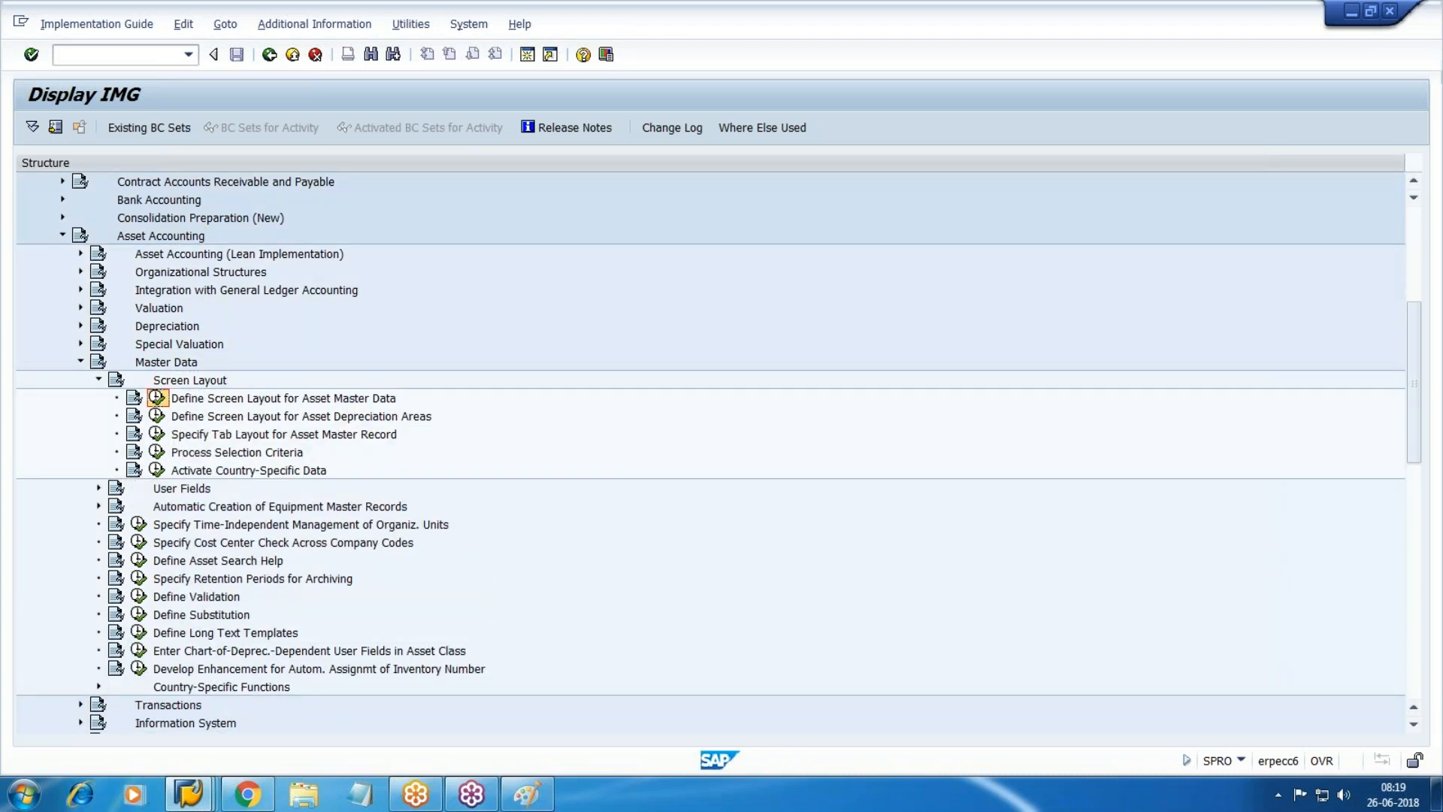
pyautogui.moveTo(90, 236); pyautogui.dragTo(586, 219)
pyautogui.doubleClick(157, 235)
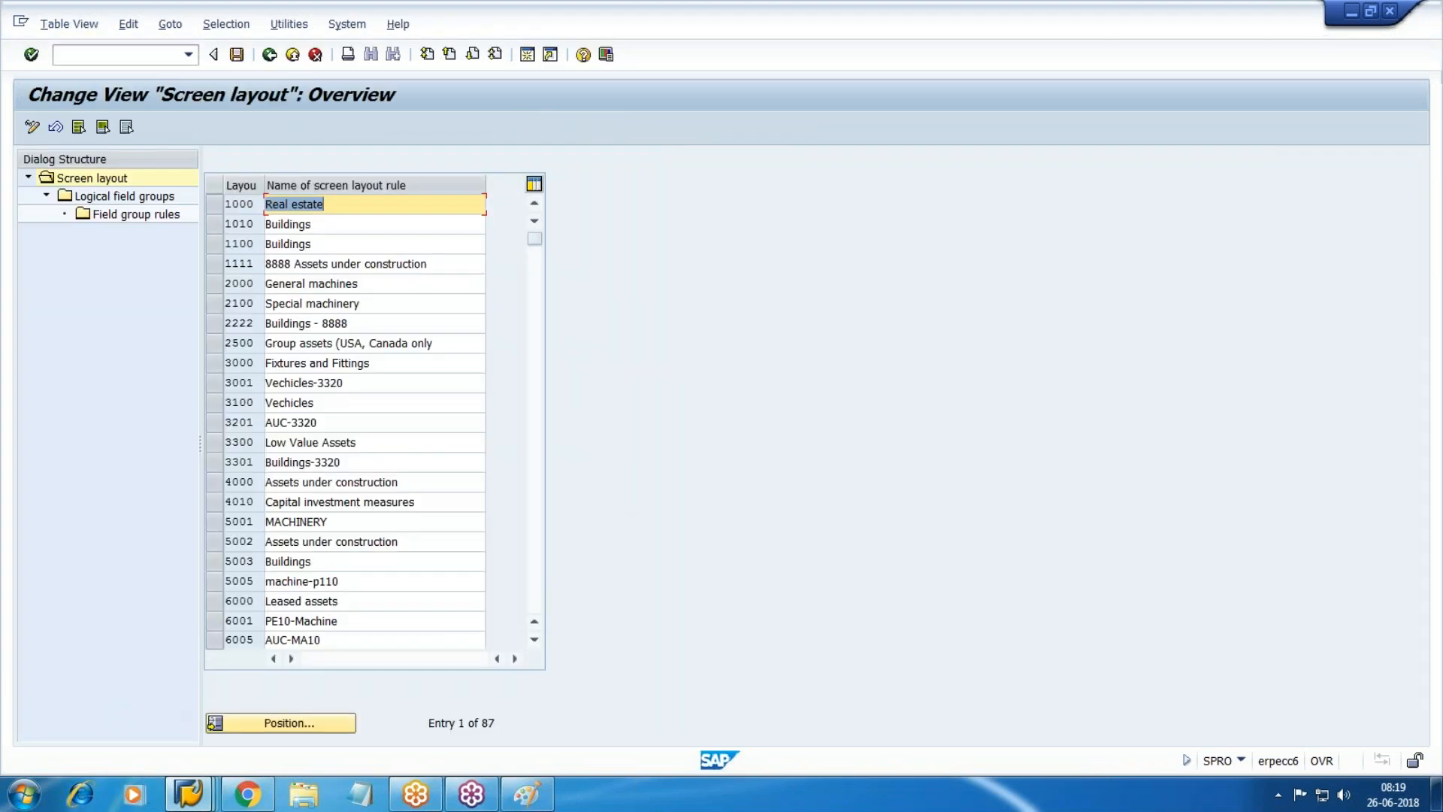
# Position to screen layout W100, open its logical field groups, and return to Create Asset.
pyautogui.click(298, 722)
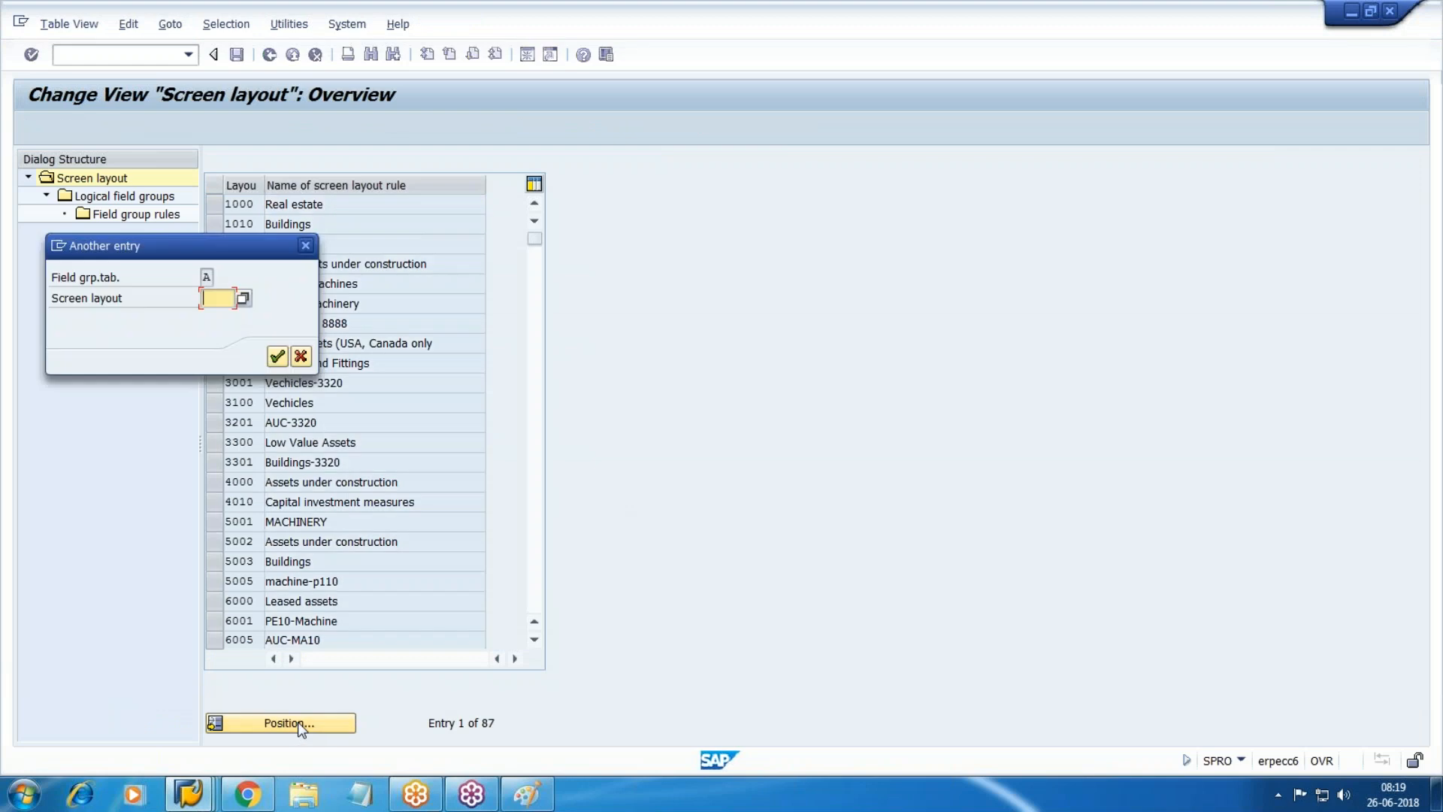
pyautogui.hotkey('alt', 'Tab')
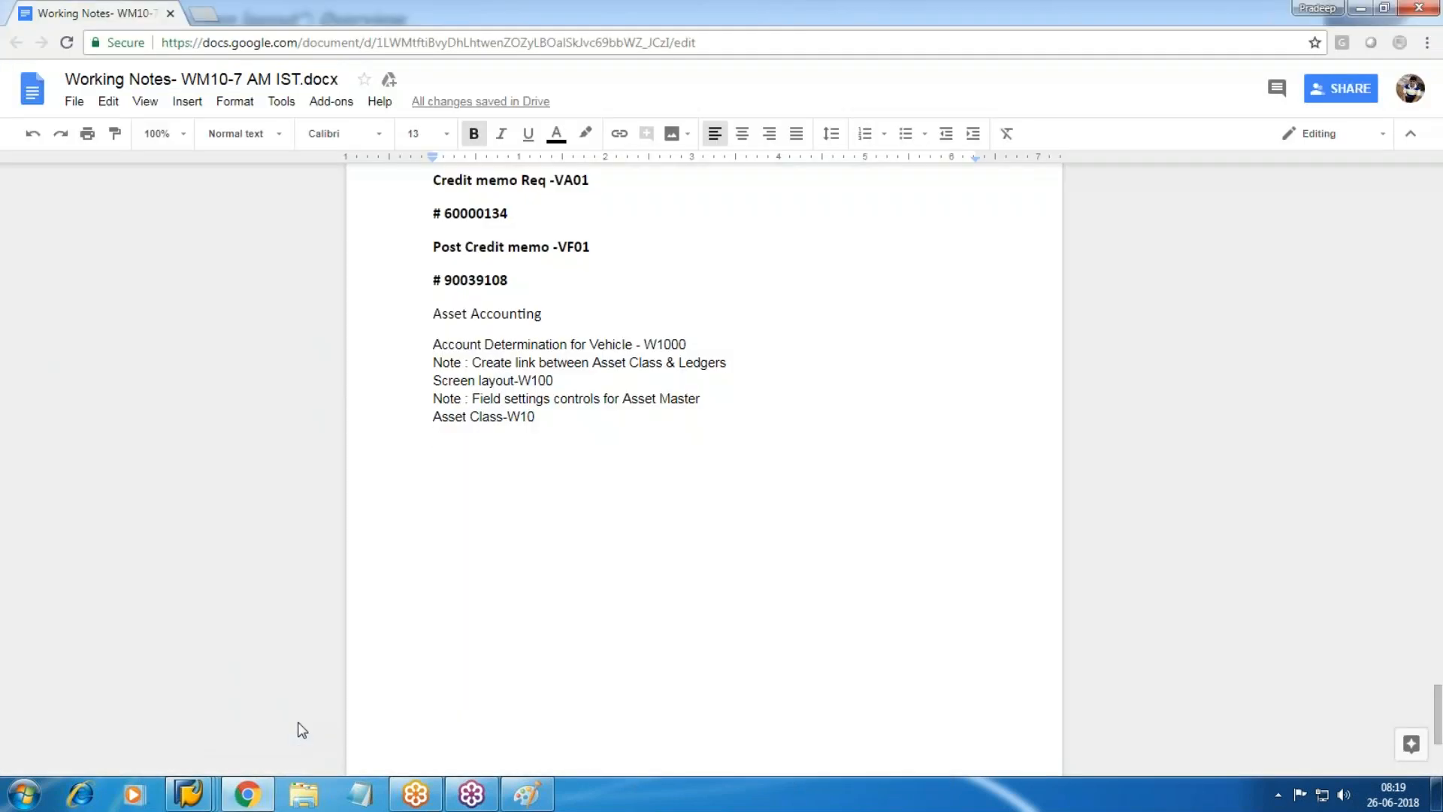
pyautogui.hotkey('alt', 'Tab')
pyautogui.write('w100')
pyautogui.press('Return')
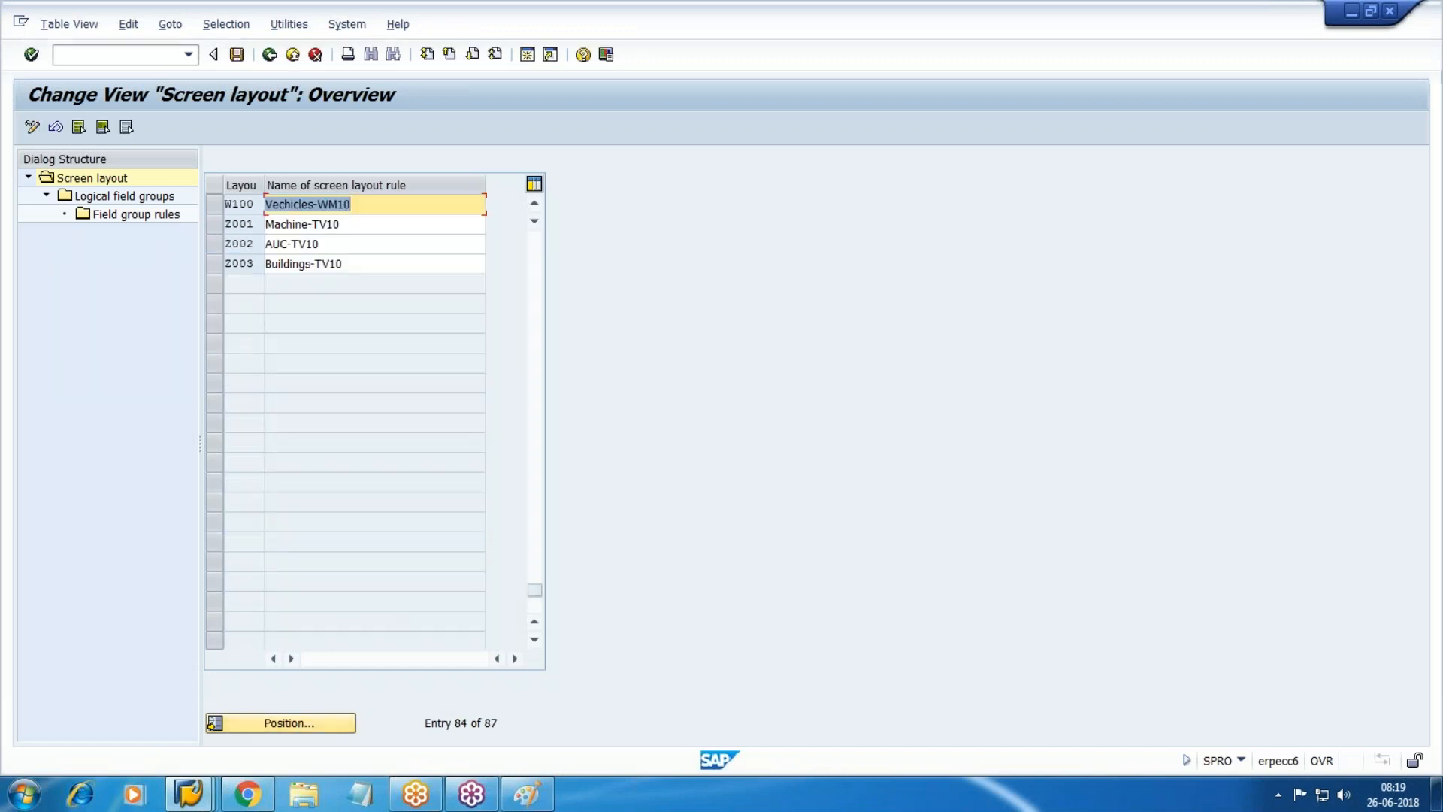
pyautogui.doubleClick(103, 204)
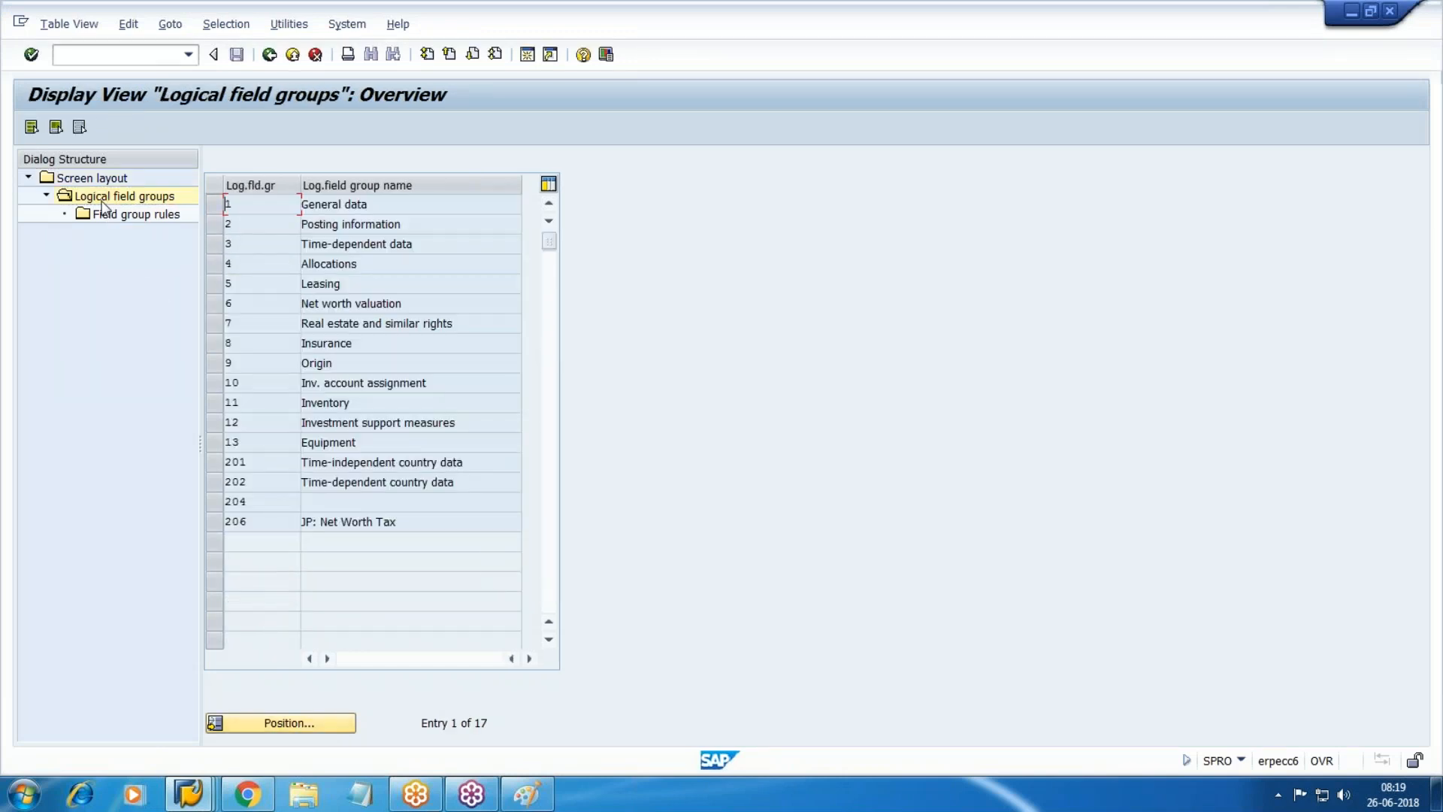
pyautogui.click(188, 795)
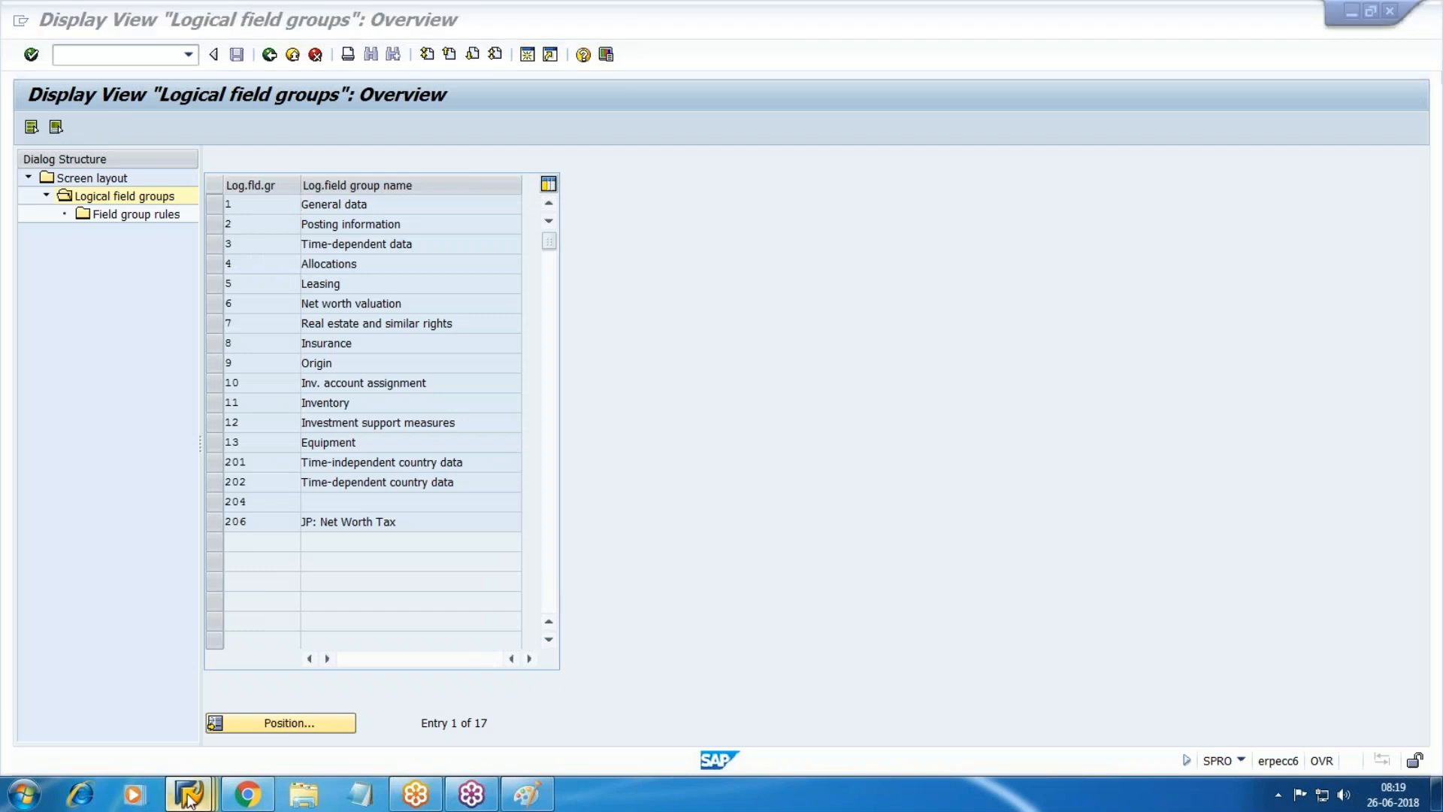
pyautogui.click(299, 722)
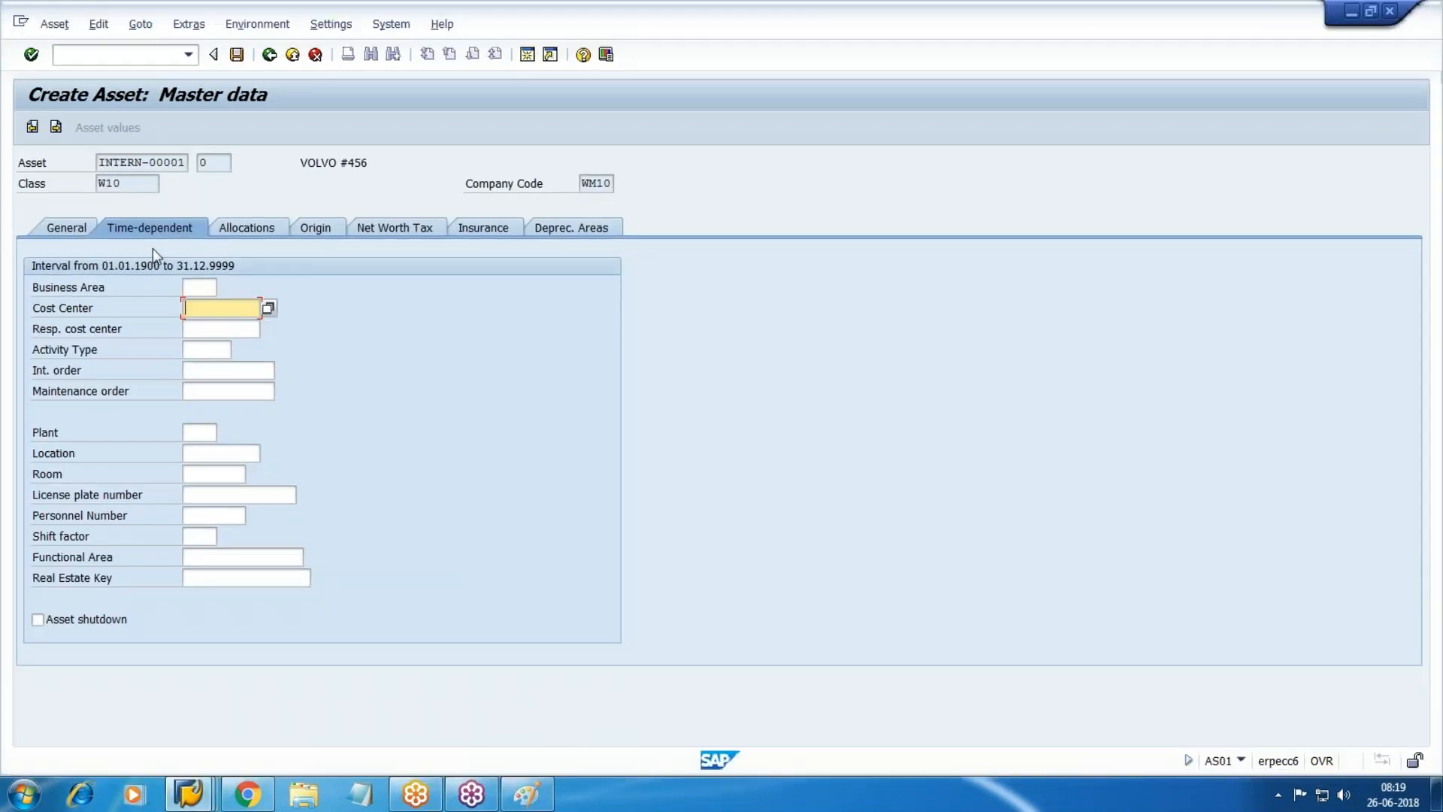
# Check W100's field rules for the Time-dependent data field group.
pyautogui.hotkey('alt', 'Tab')
pyautogui.click(214, 243)
pyautogui.doubleClick(128, 215)
# Assign cost center 1000 to the asset and view its depreciation areas.
pyautogui.click(269, 308)
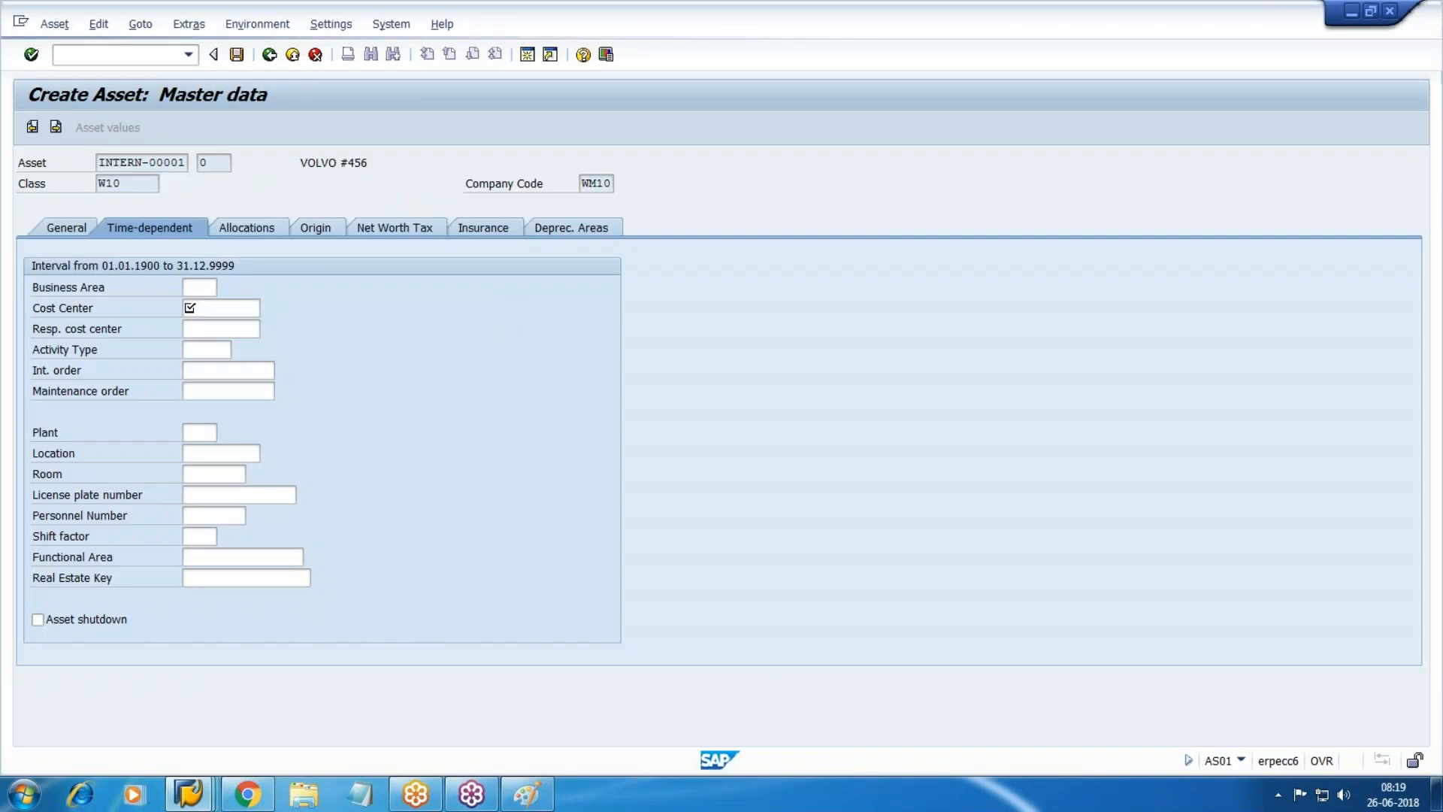
pyautogui.press('Return')
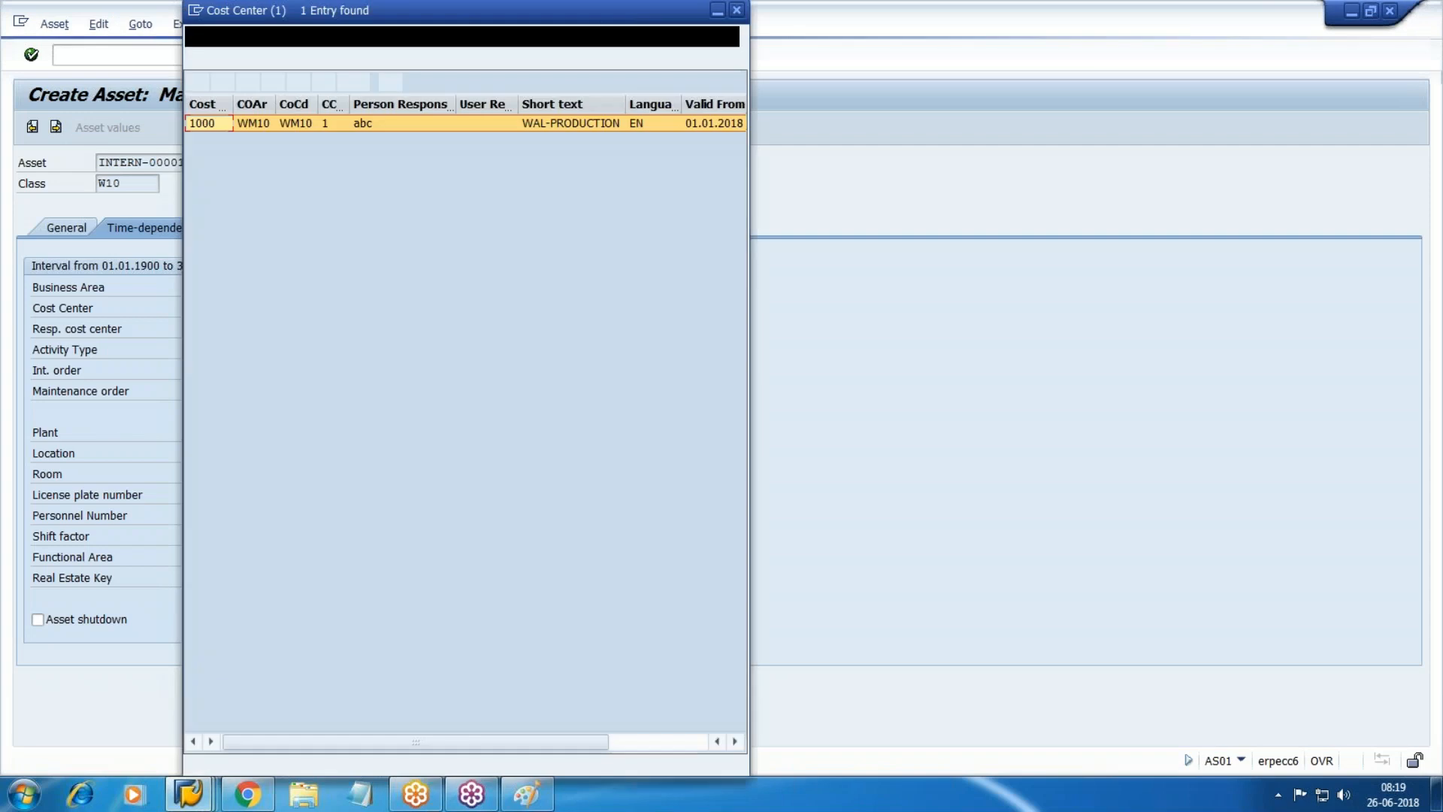
pyautogui.doubleClick(511, 123)
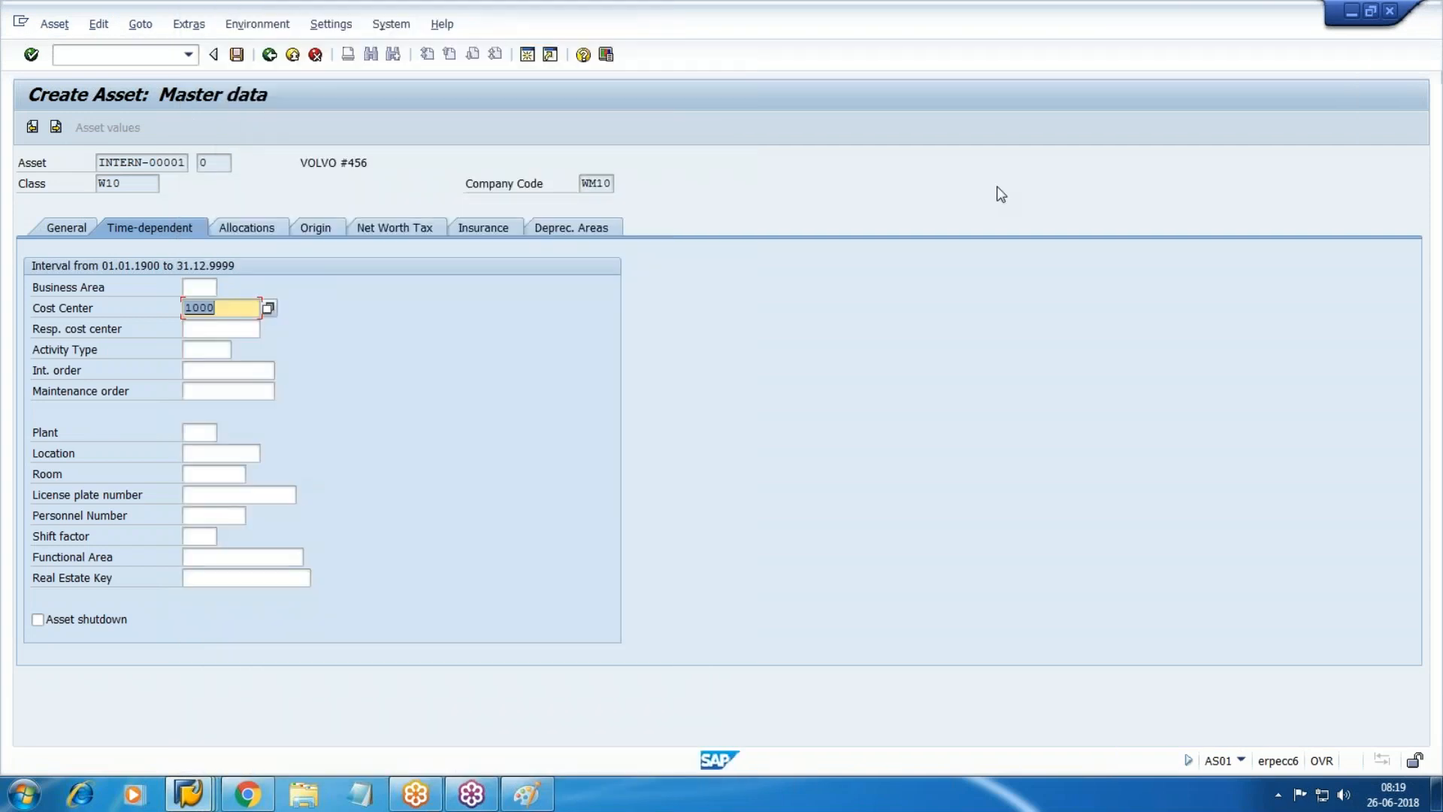
pyautogui.click(600, 227)
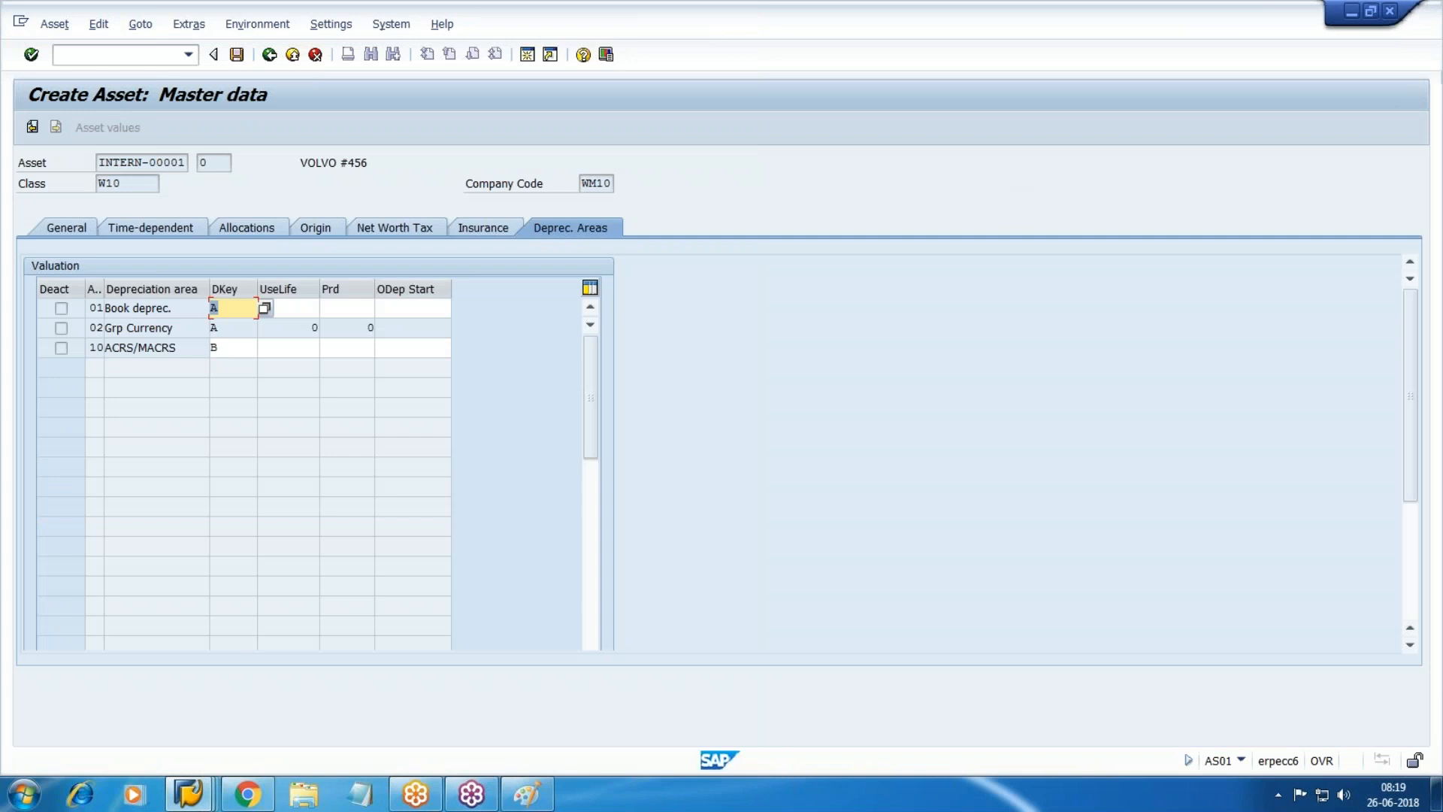
pyautogui.press('Tab')
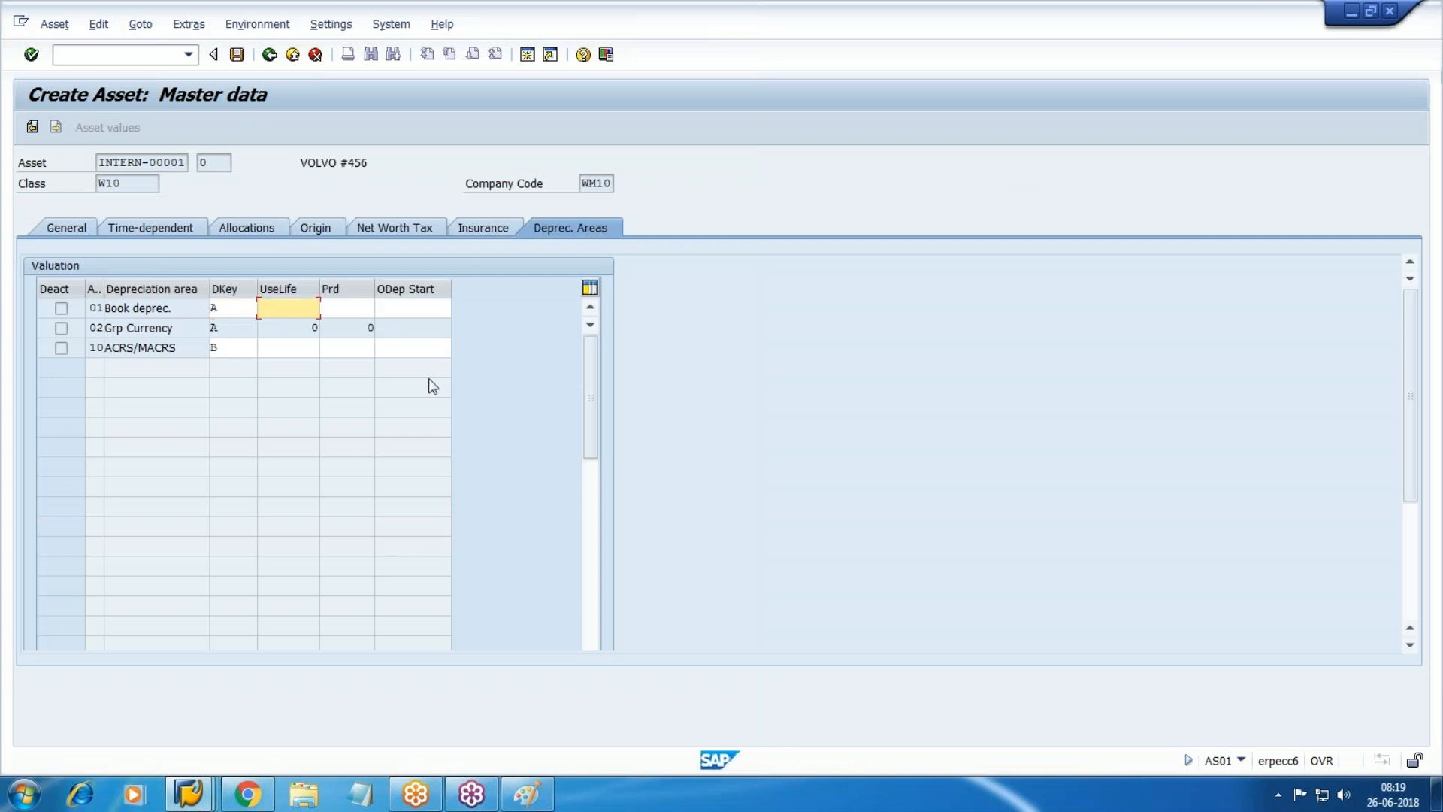
pyautogui.click(530, 60)
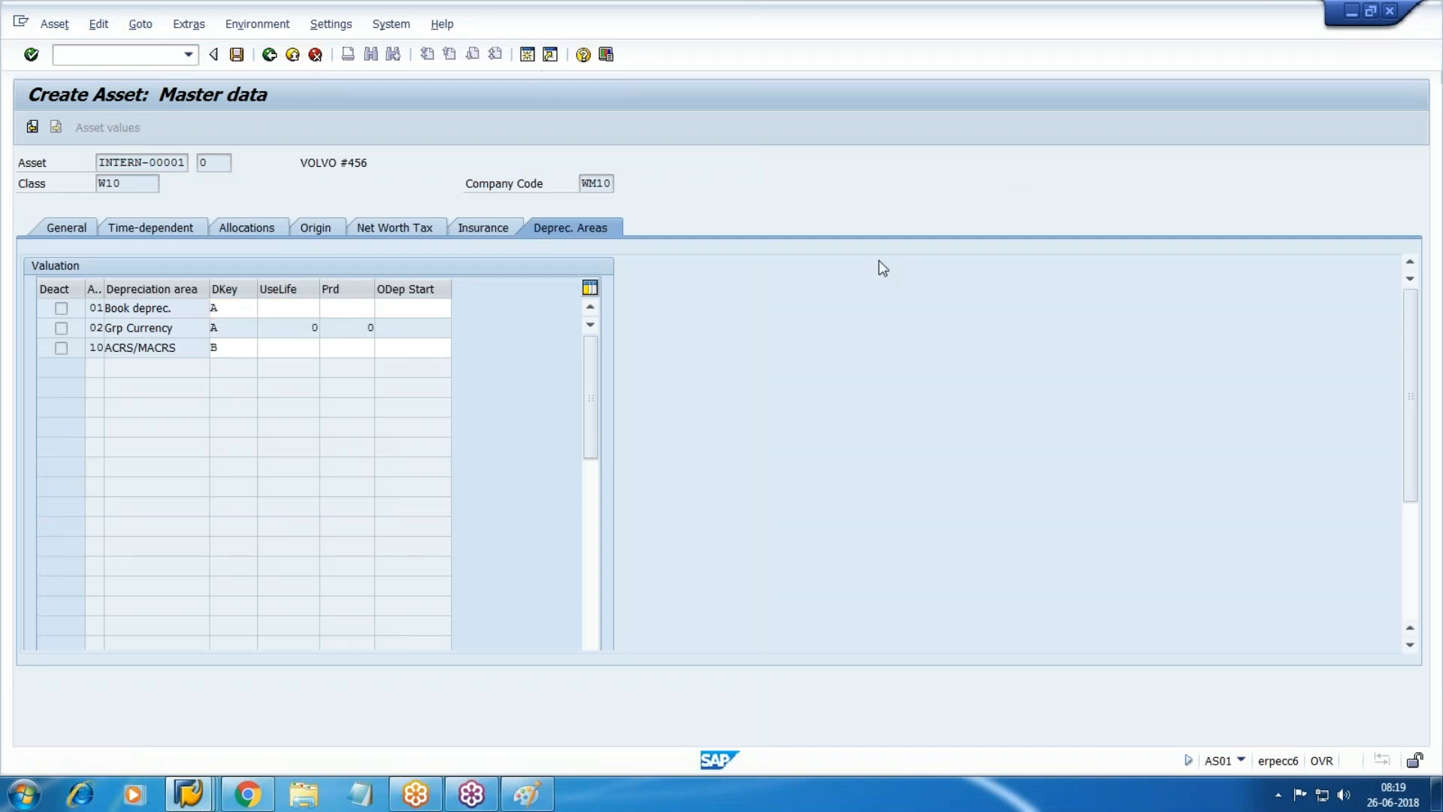
# Run OAYZ and open the depreciation areas of asset class W10.
pyautogui.write('oayz')
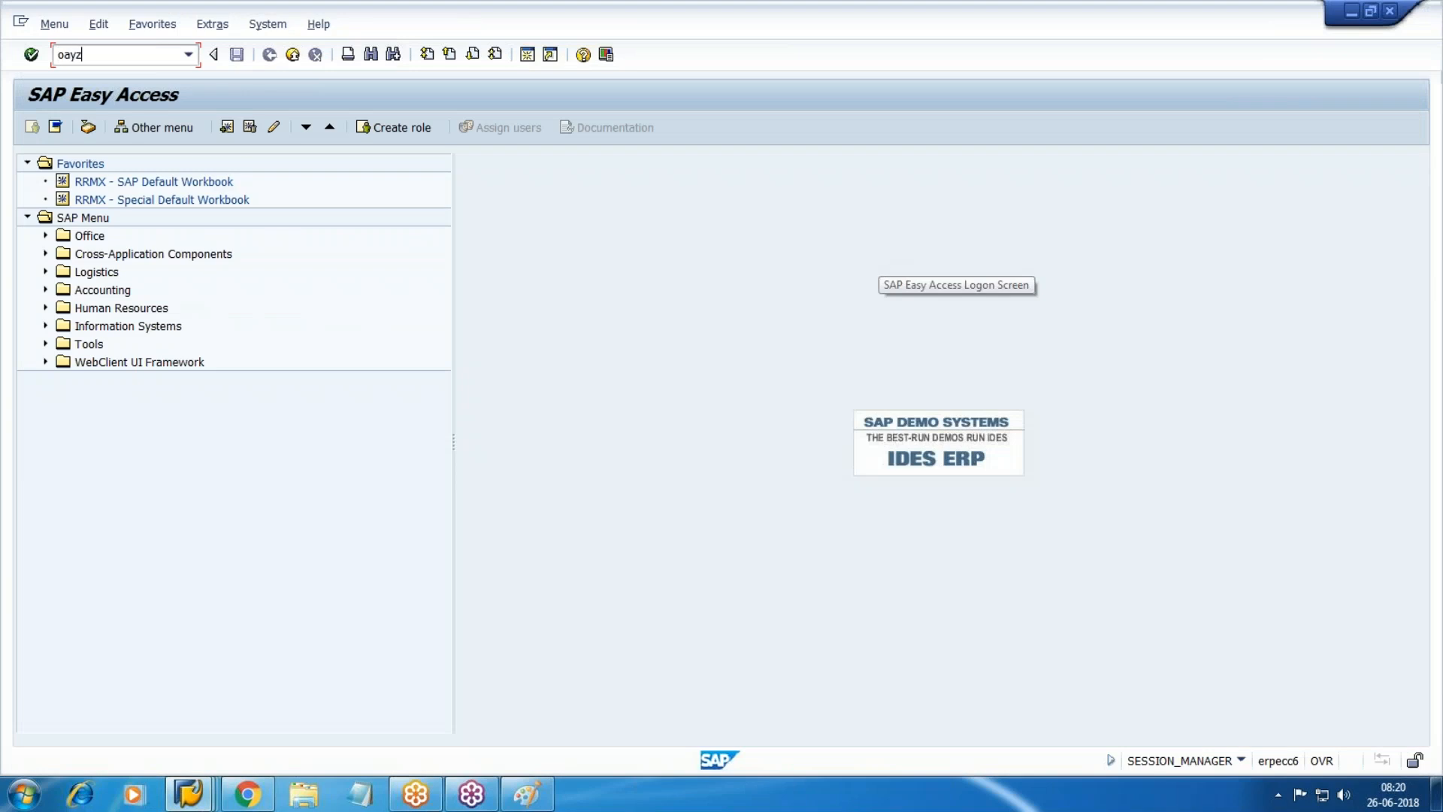
pyautogui.press('Return')
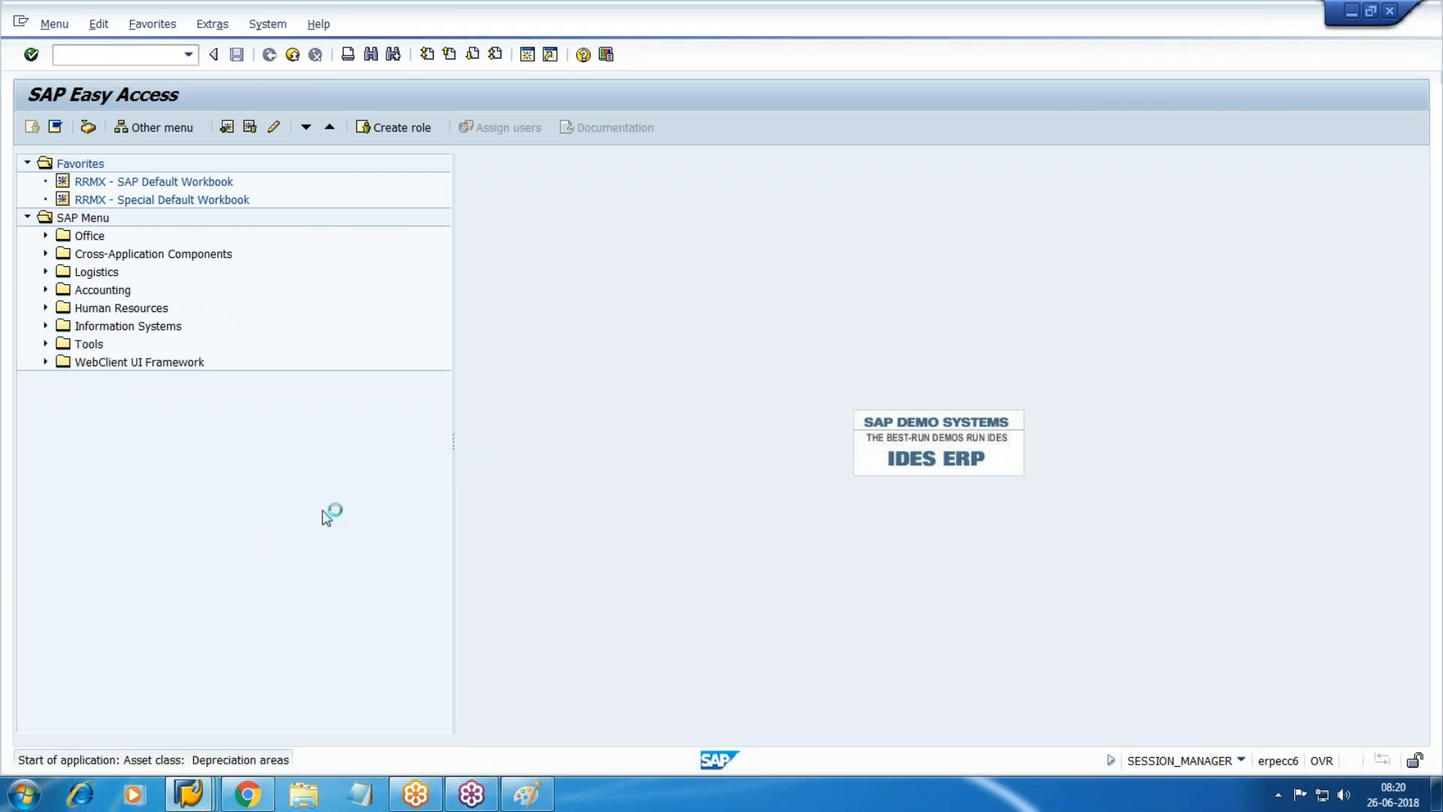
pyautogui.click(335, 725)
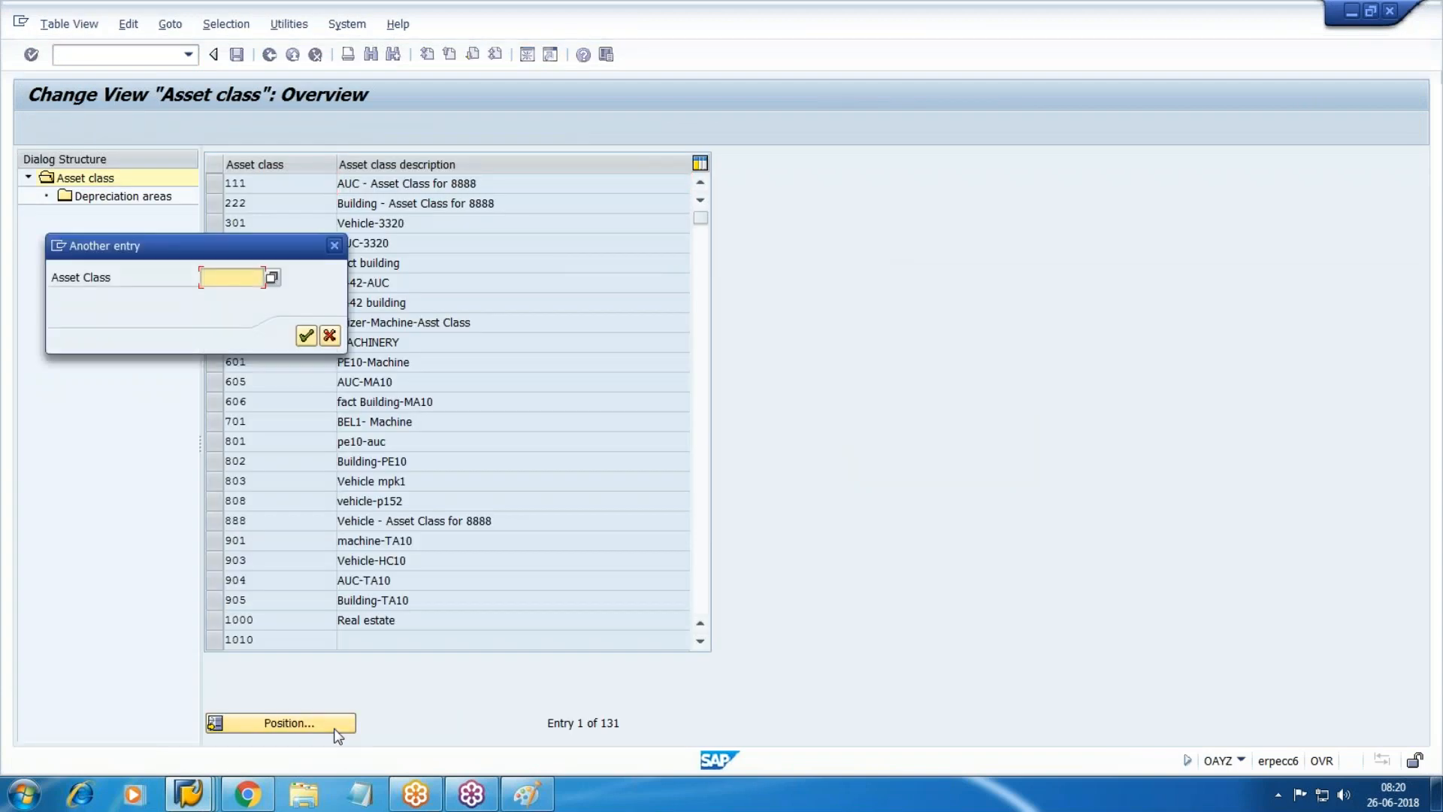
pyautogui.write('w10')
pyautogui.press('Return')
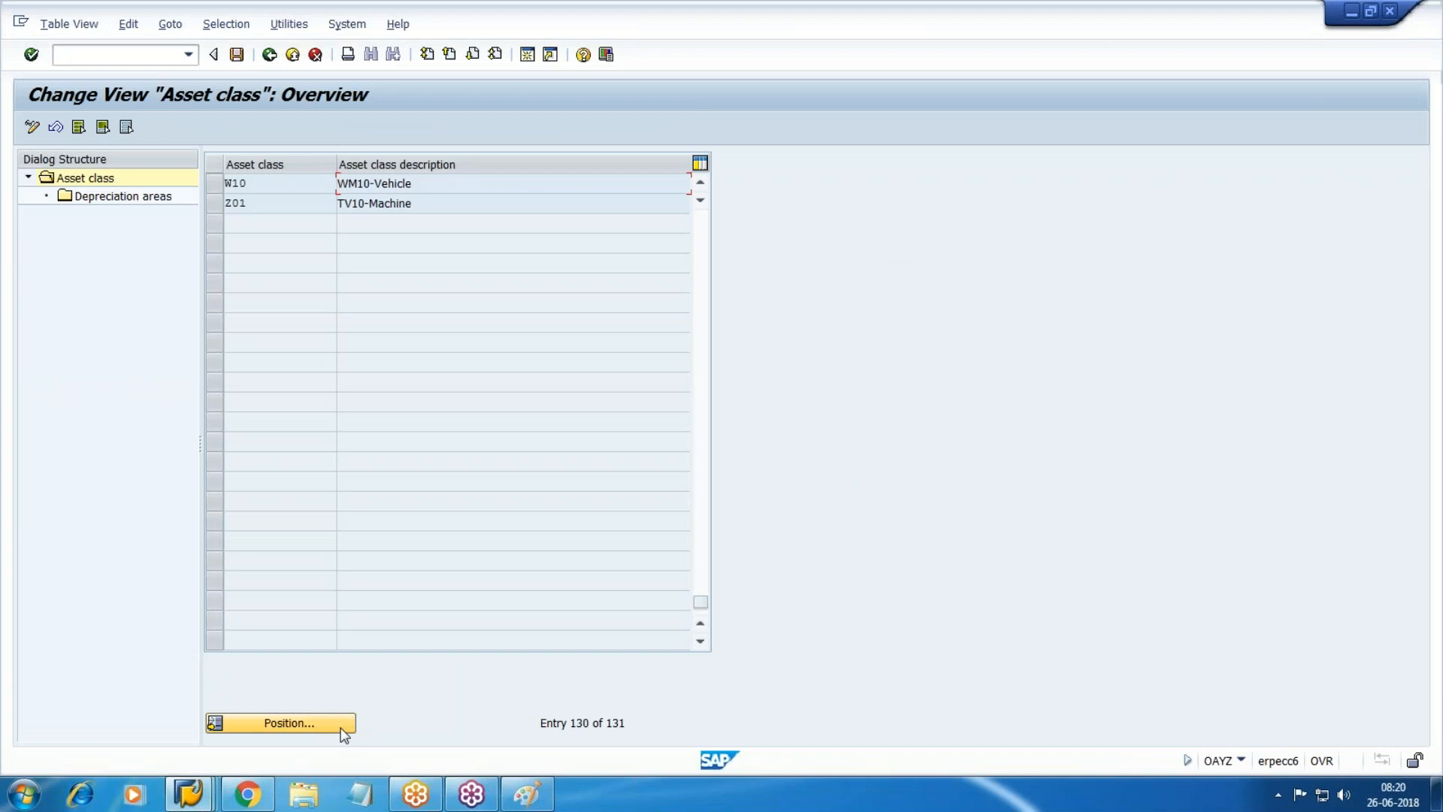
pyautogui.click(214, 182)
pyautogui.click(116, 202)
pyautogui.doubleClick(116, 201)
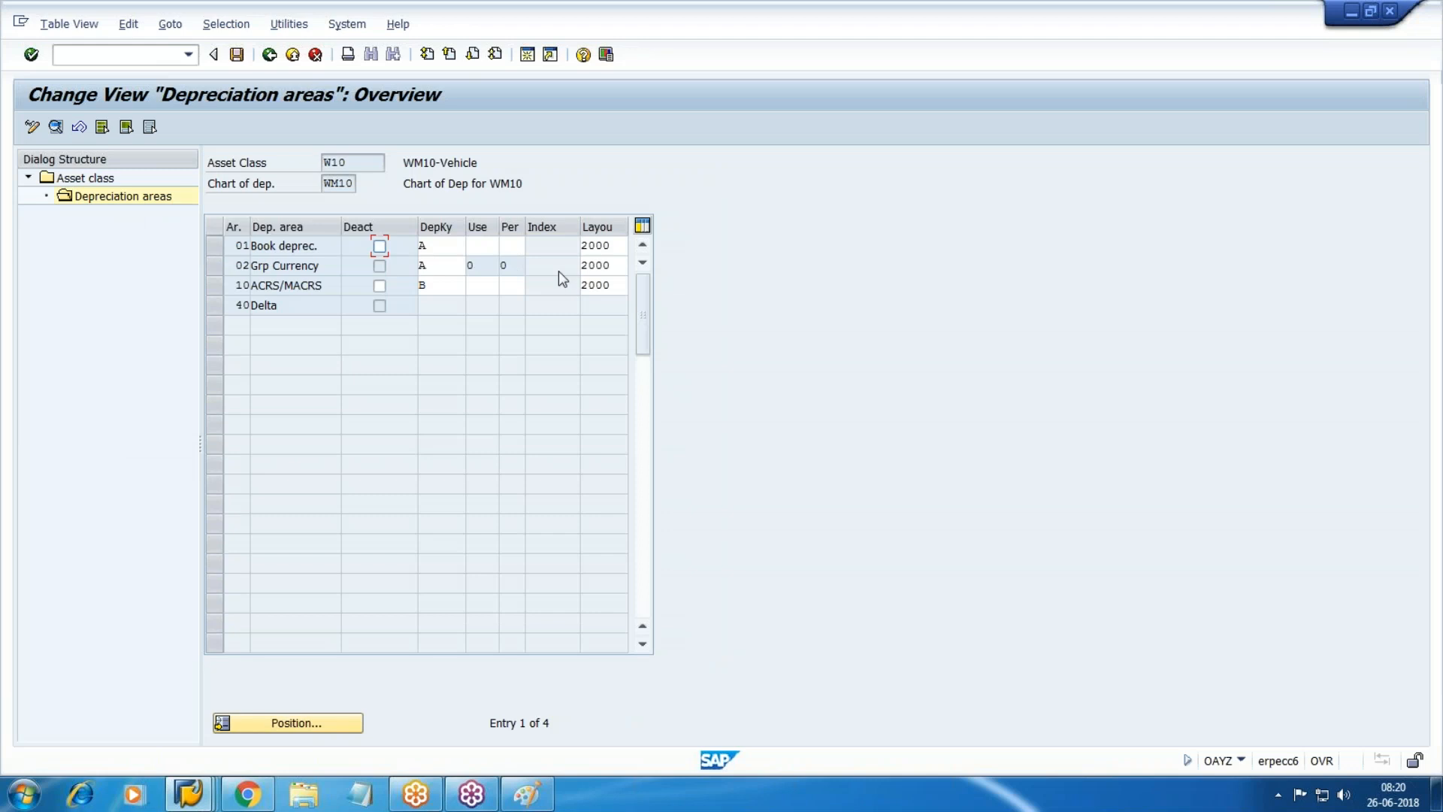
# Compare W10's settings with the asset, then exit and close the extra session.
pyautogui.hotkey('alt', 'Tab')
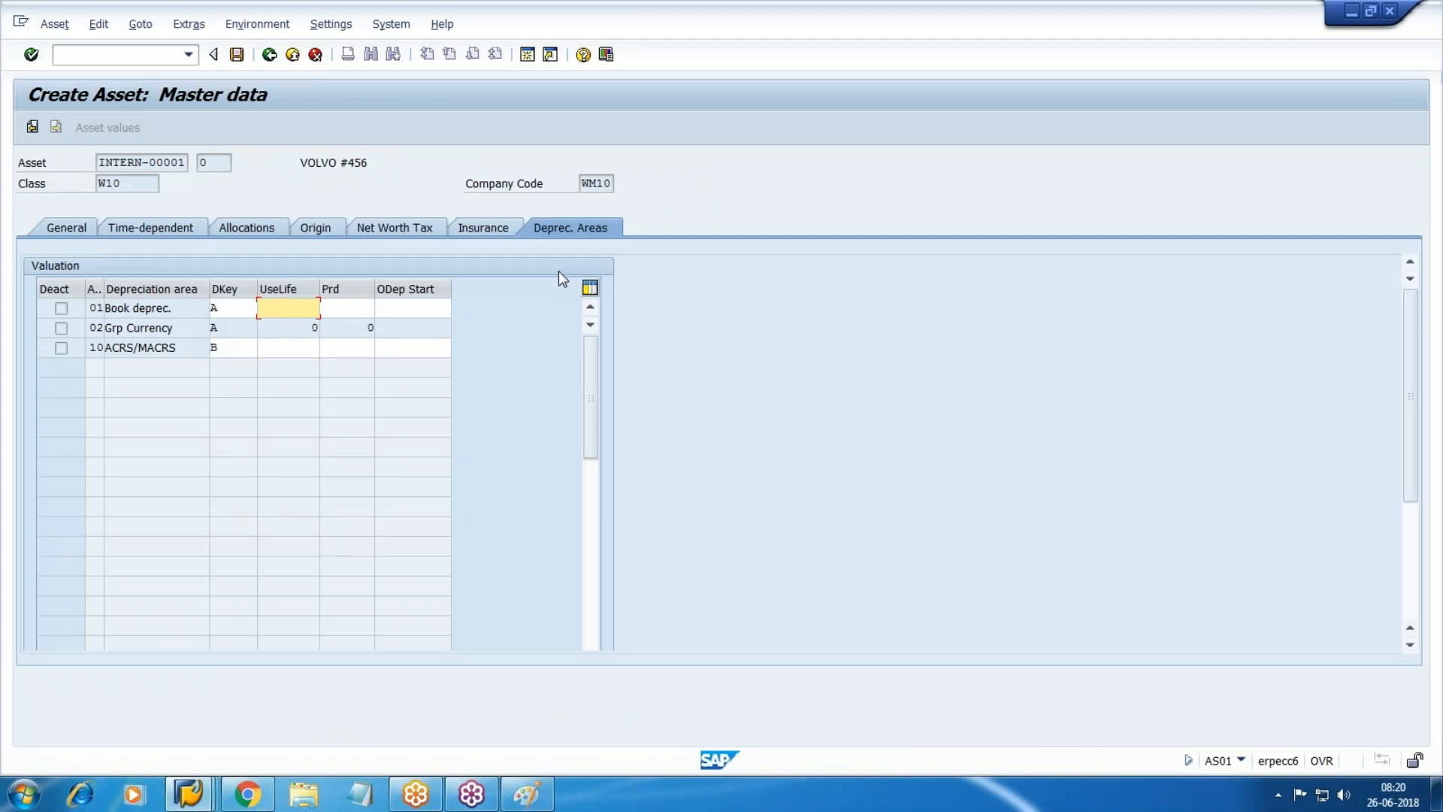
pyautogui.hotkey('alt', 'Tab')
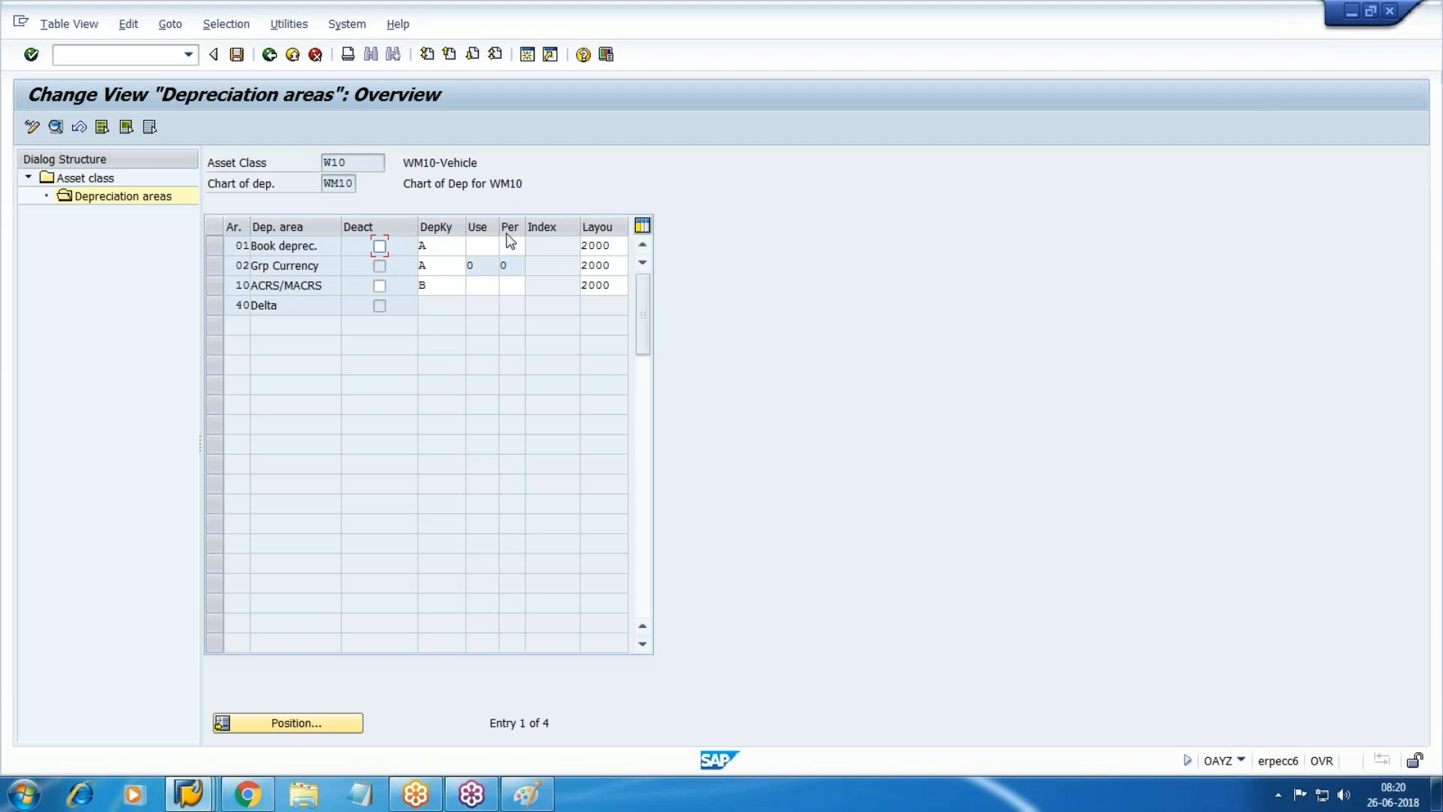
pyautogui.click(292, 54)
pyautogui.click(292, 54)
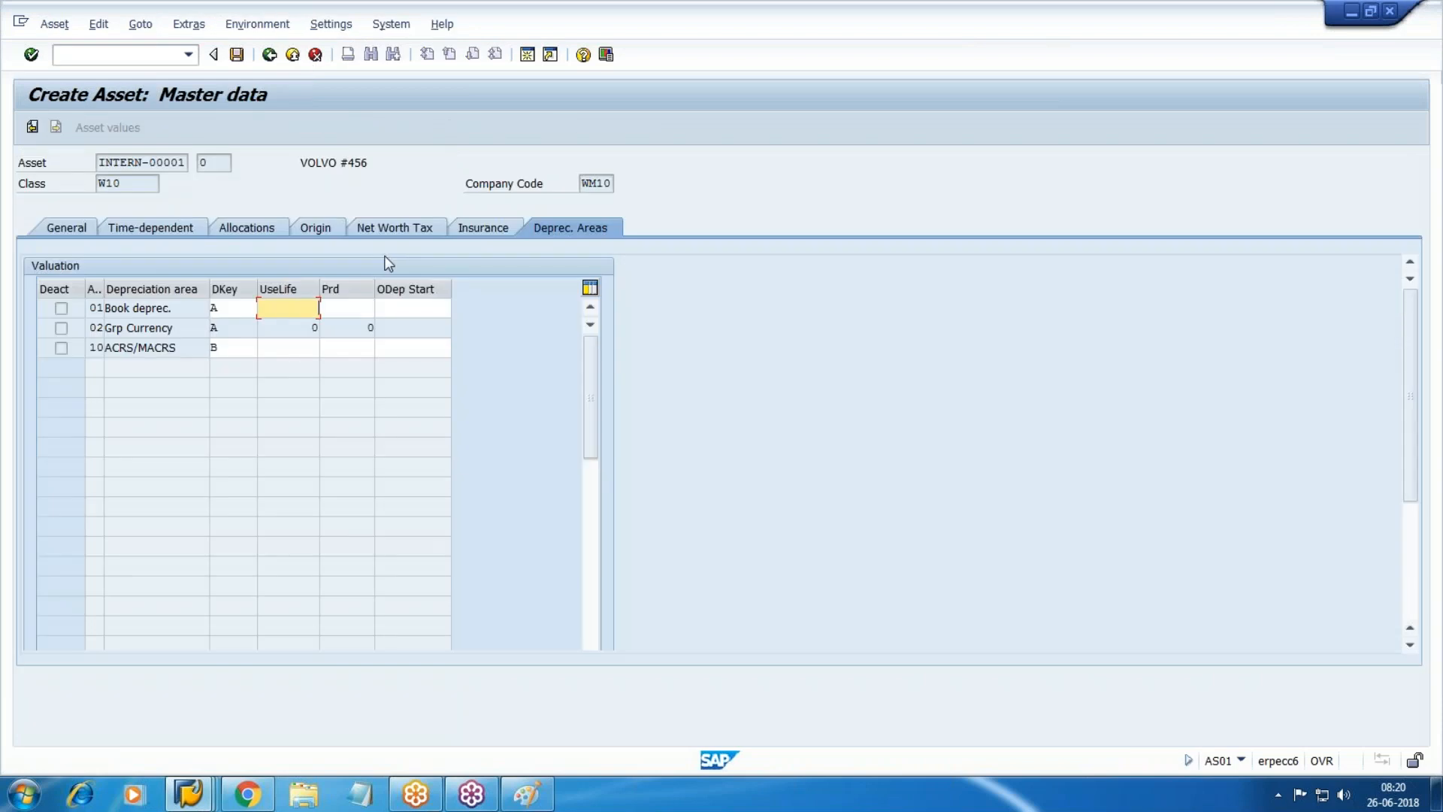
# Enter useful lives 10 (Book deprec.) and 8 (ACRS/MACRS), with period 1 for both.
pyautogui.write('10')
pyautogui.press('Down')
pyautogui.press('Down')
pyautogui.write('10')
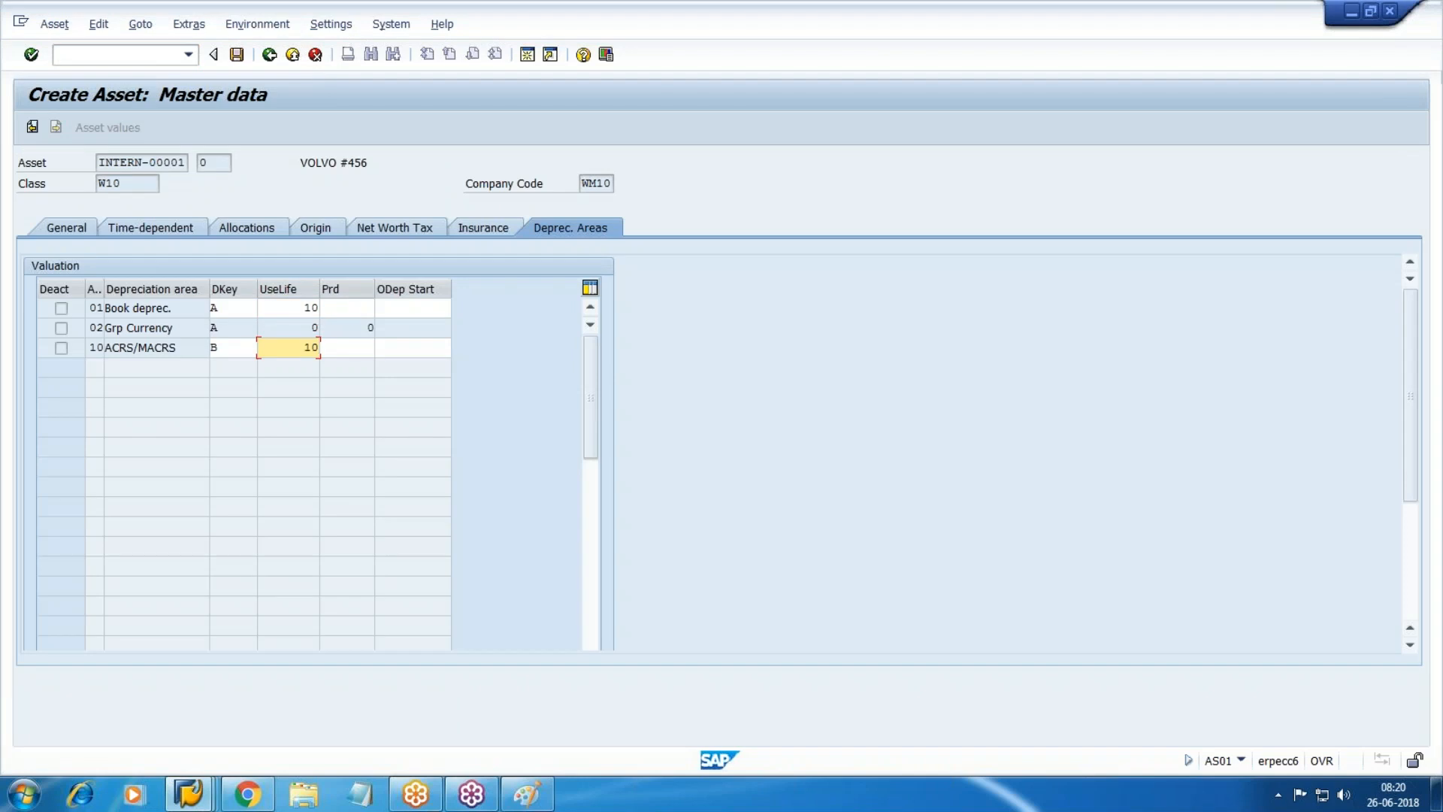
pyautogui.press('BackSpace')
pyautogui.press('BackSpace')
pyautogui.write('8')
pyautogui.press('Up')
pyautogui.press('Up')
pyautogui.press('Tab')
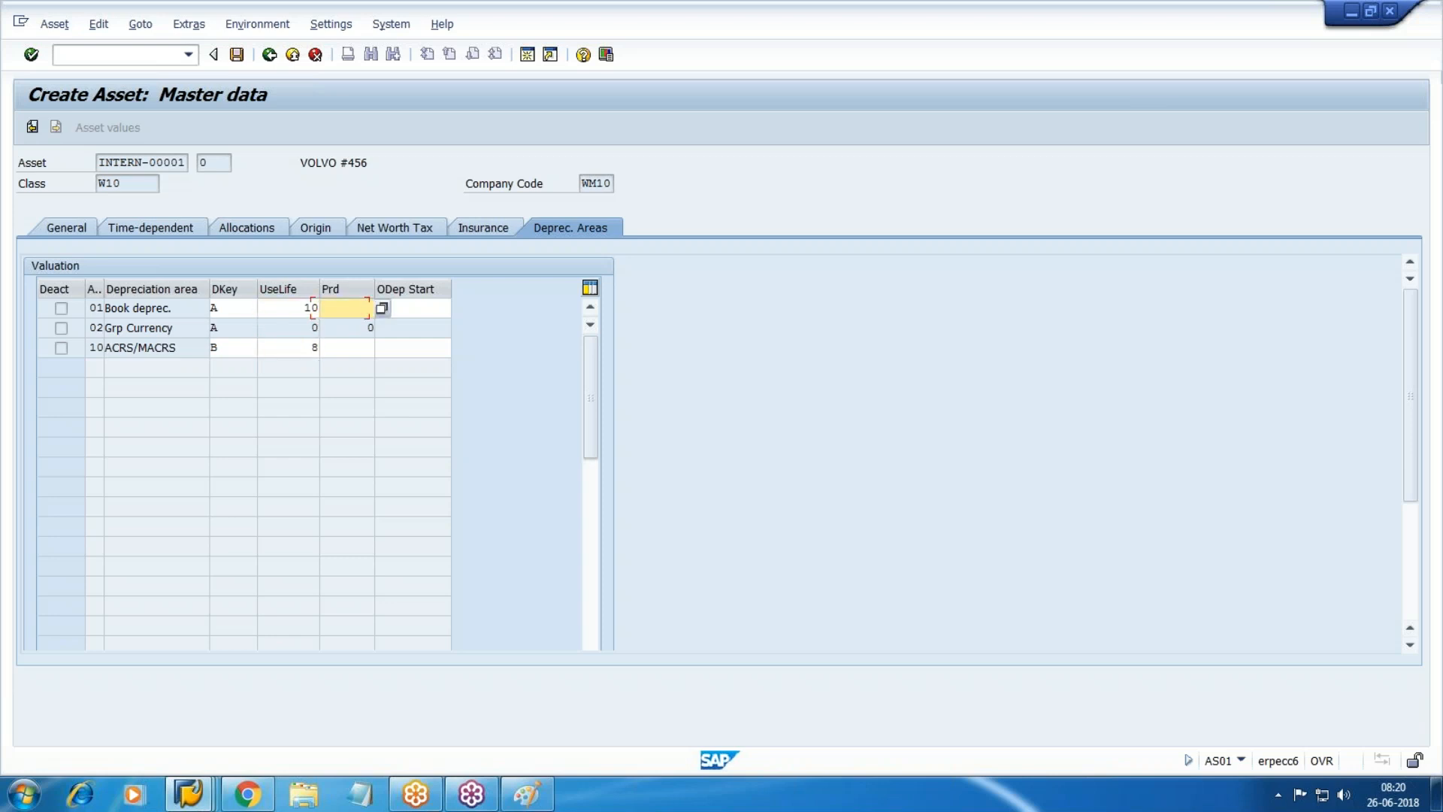
pyautogui.write('01')
pyautogui.press('BackSpace')
pyautogui.press('BackSpace')
pyautogui.write('1')
pyautogui.press('Down')
pyautogui.press('Down')
pyautogui.write('1')
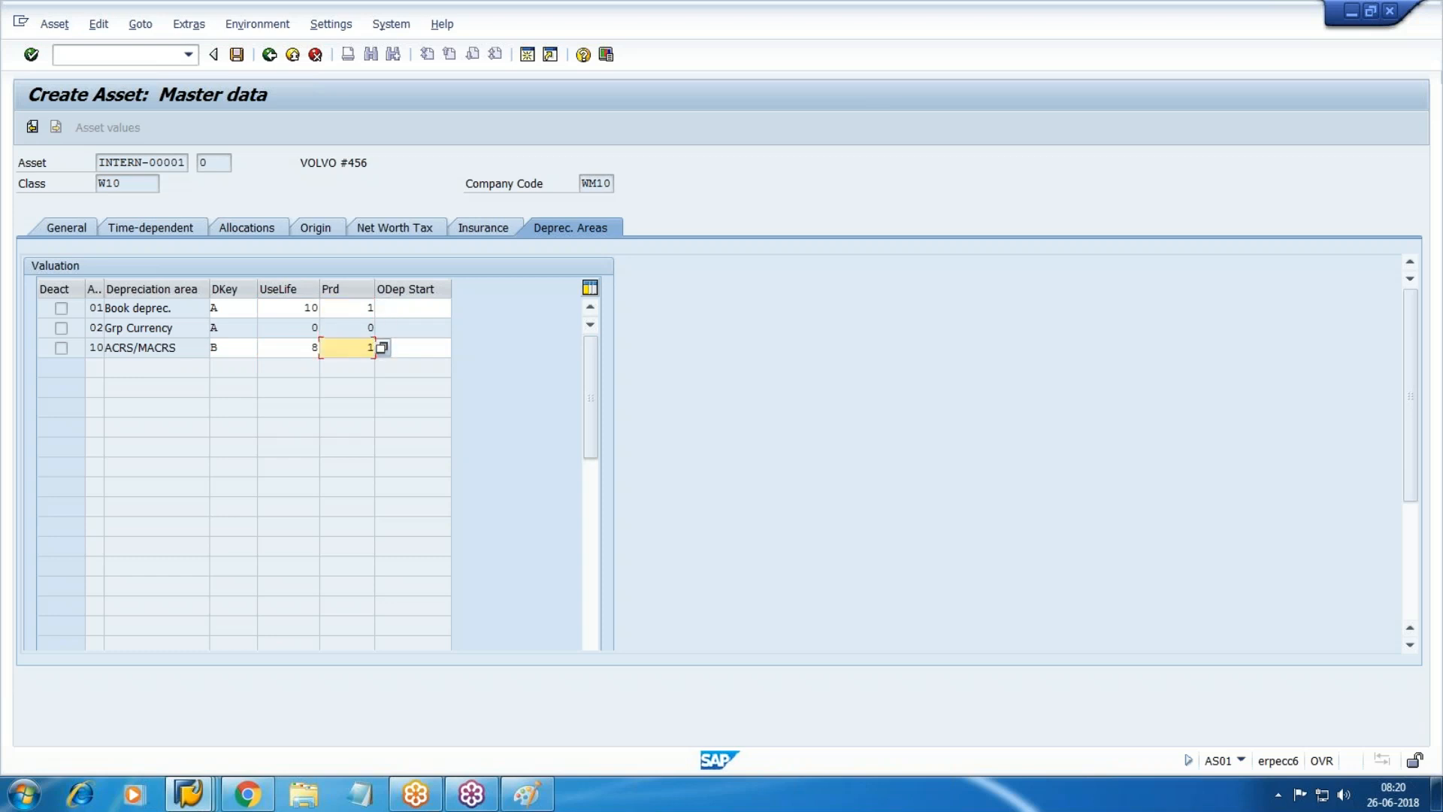
# Set depreciation start dates 25.06.2018 for Book deprec. and 01.01.2018 for ACRS/MACRS.
pyautogui.press('Tab')
pyautogui.press('Up')
pyautogui.press('Up')
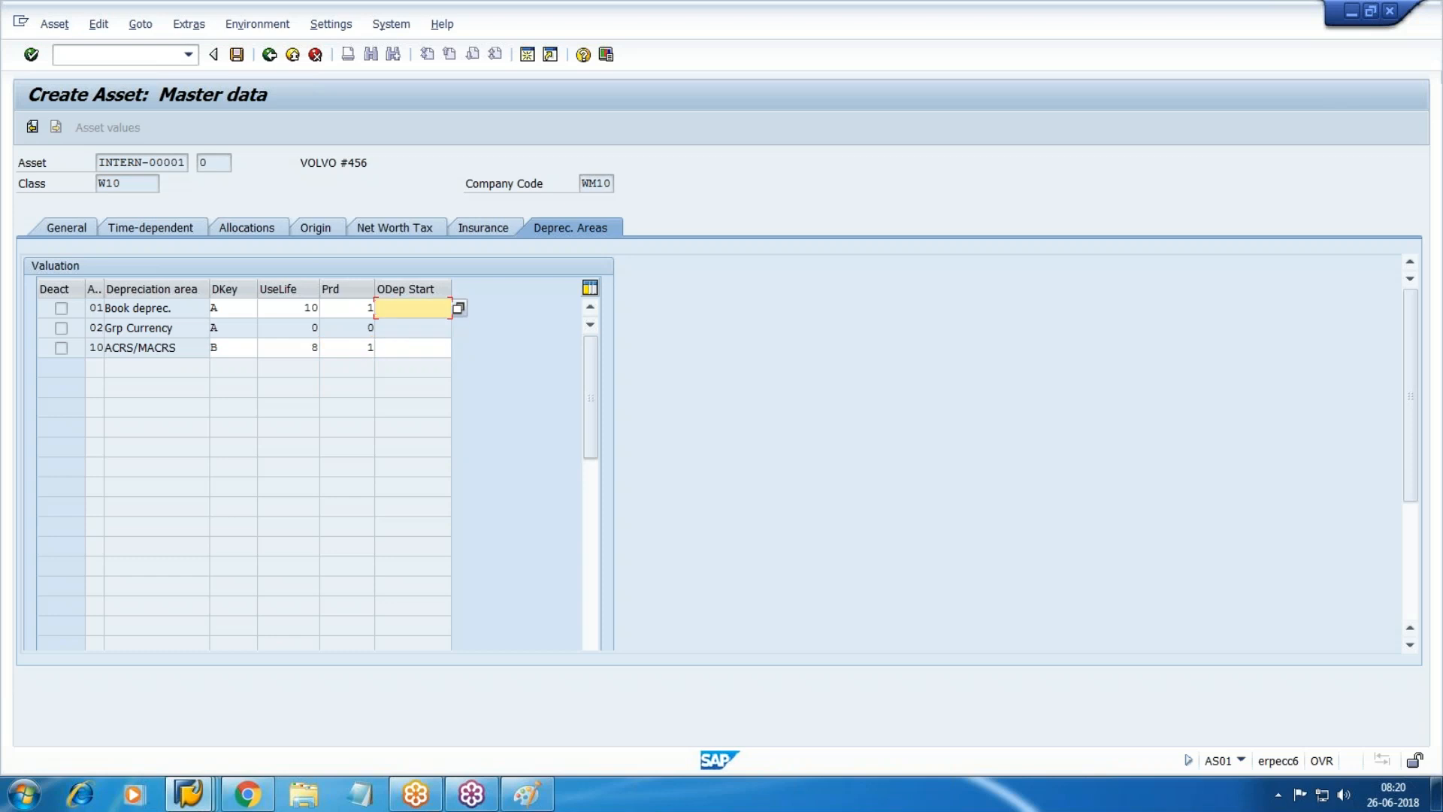
pyautogui.press('F4')
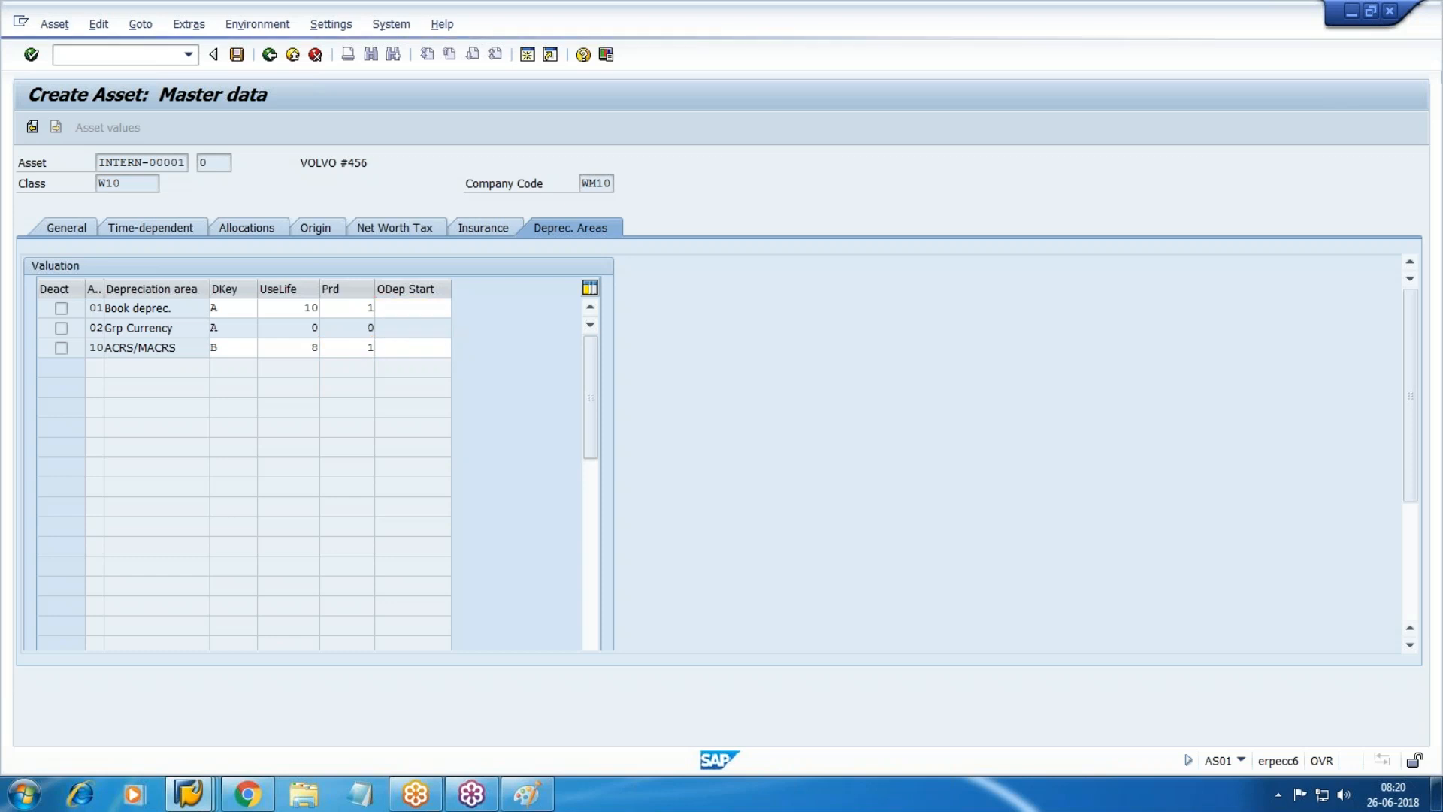
pyautogui.press('Return')
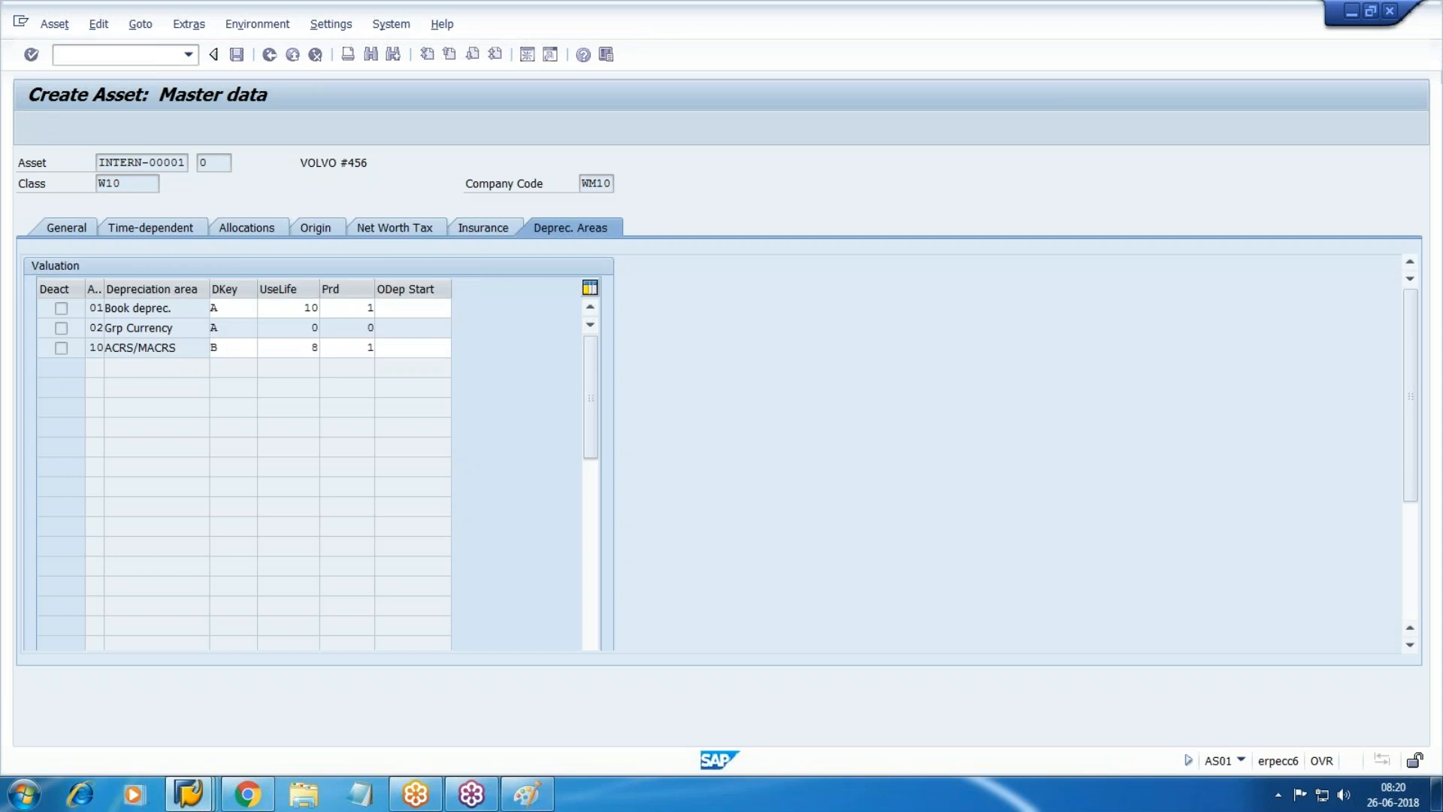
pyautogui.press('Down')
pyautogui.press('Down')
pyautogui.write('01')
pyautogui.press('Down')
pyautogui.press('Return')
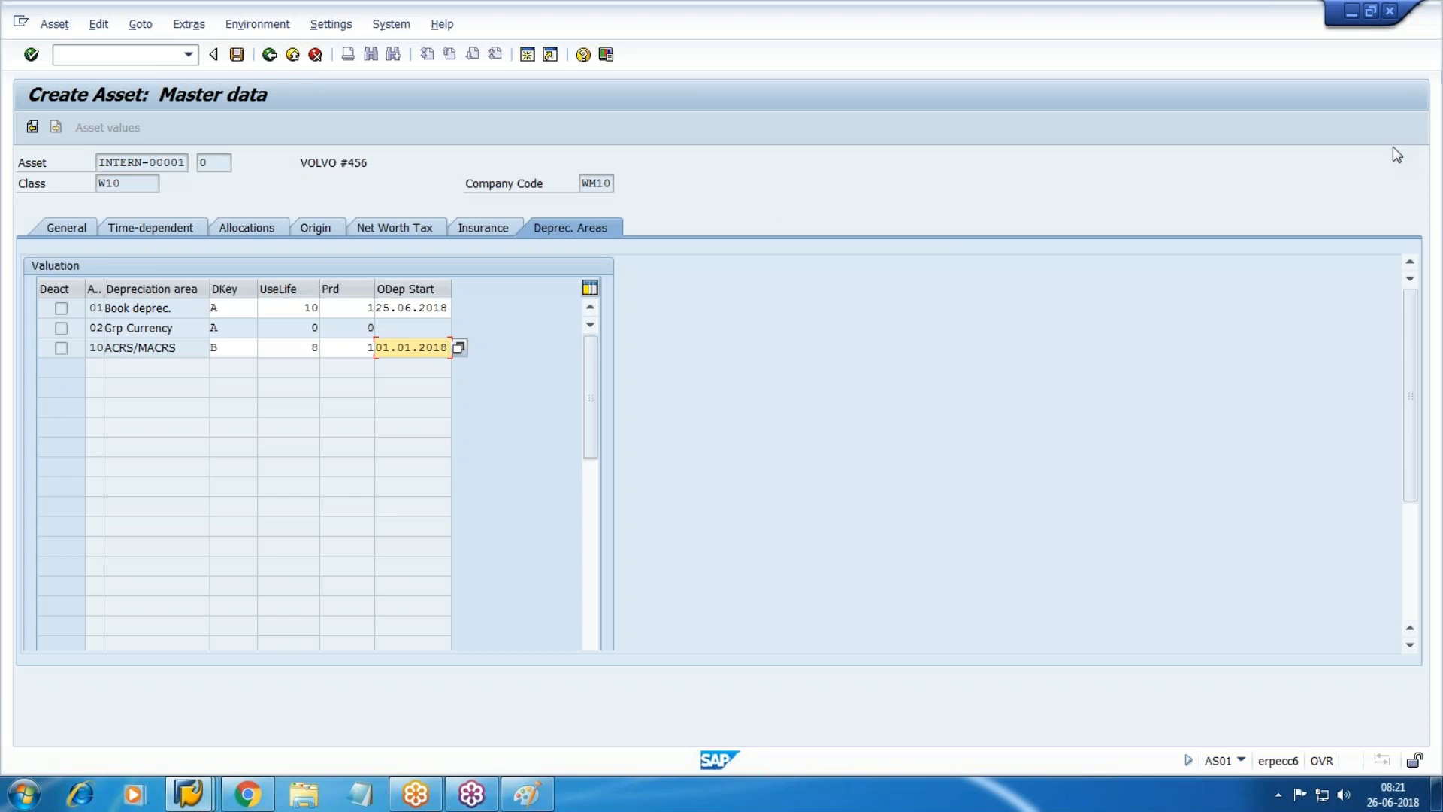
# Save the VOLVO #456 asset, confirming past the depreciation terms warning.
pyautogui.click(236, 54)
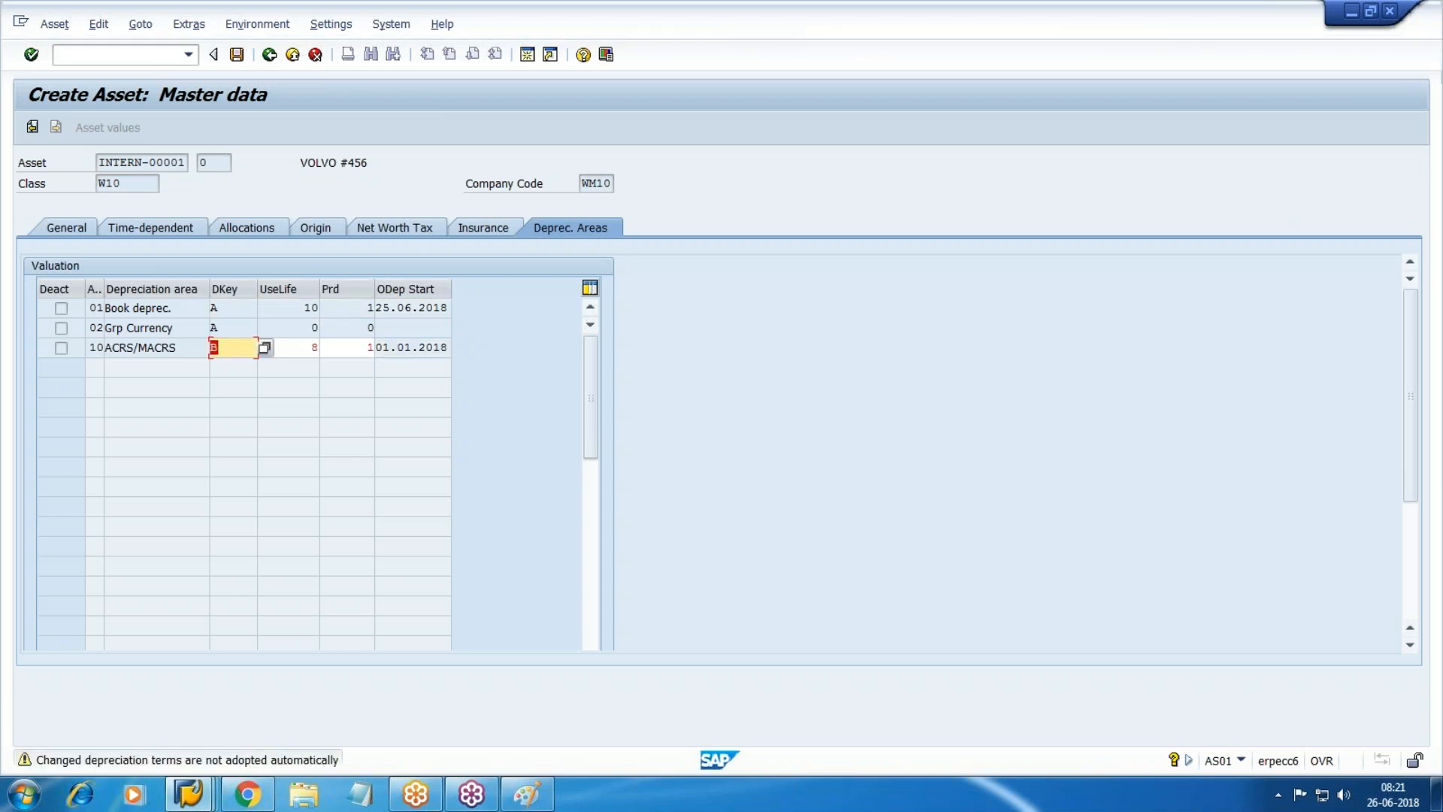
pyautogui.press('Return')
pyautogui.hotkey('ctrl', 's')
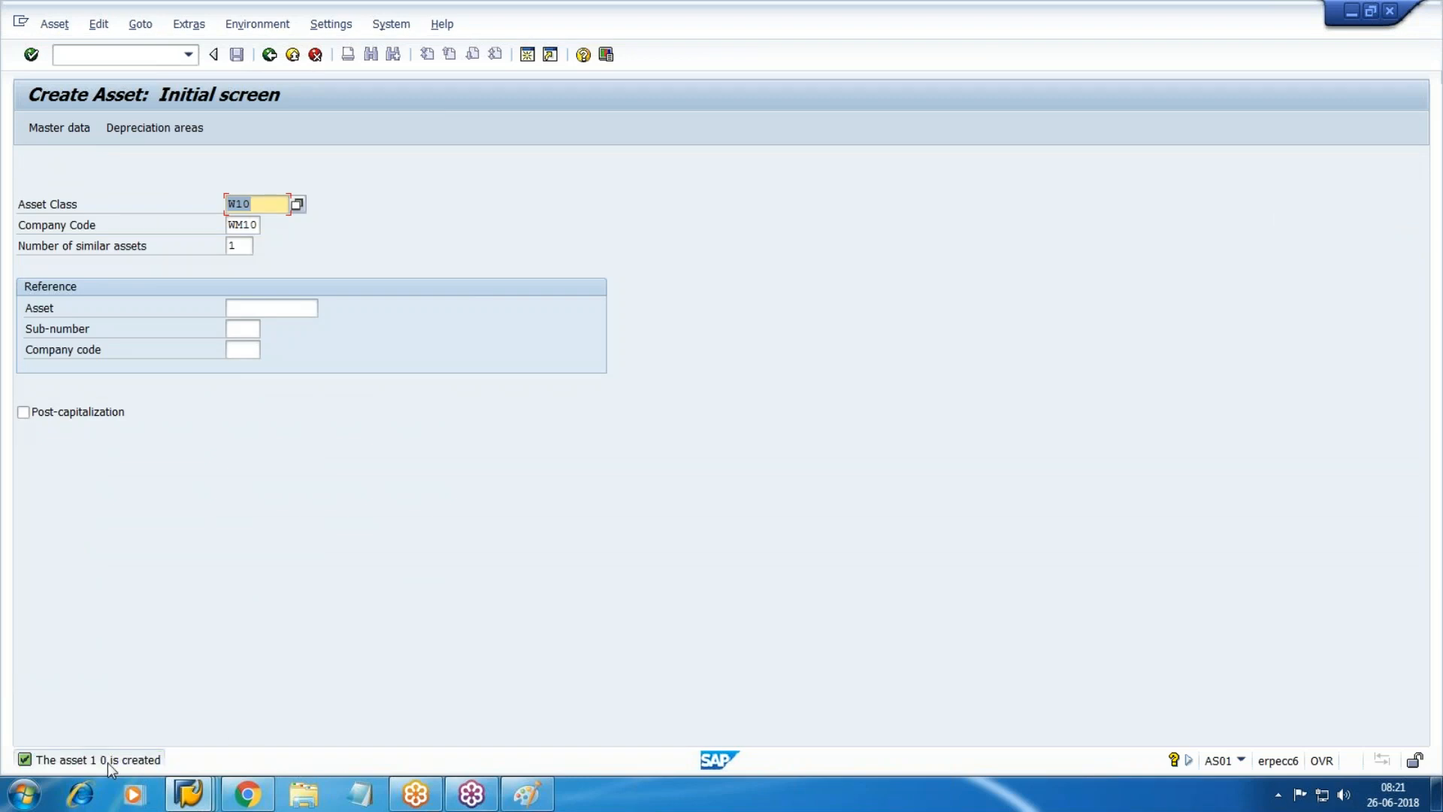
# Return to the SAP Easy Access menu with /n.
pyautogui.click(87, 54)
pyautogui.write('/nas')
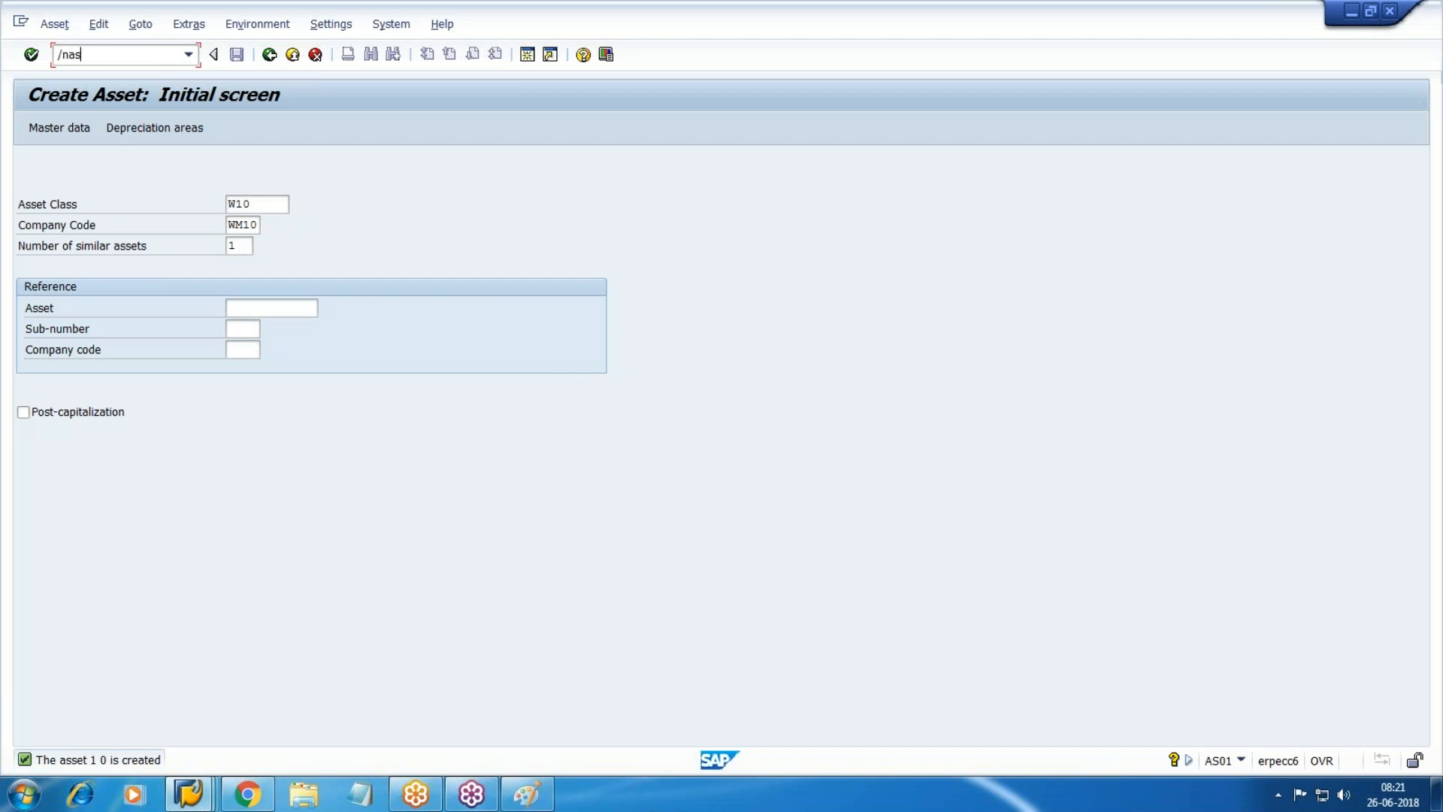
pyautogui.press('BackSpace')
pyautogui.press('BackSpace')
pyautogui.press('BackSpace')
pyautogui.press('BackSpace')
pyautogui.write('/n')
pyautogui.press('Return')
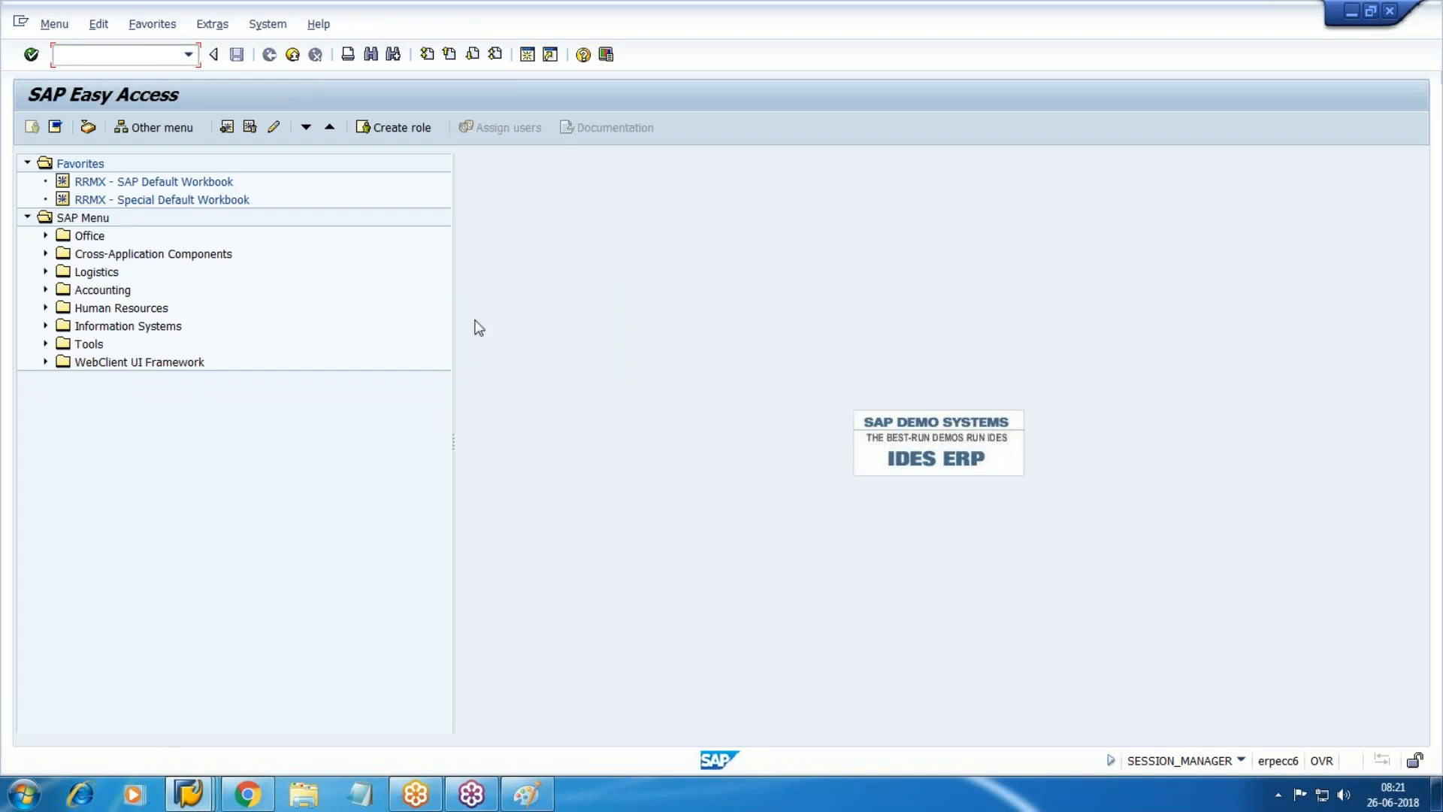
# Expand Accounting > Financial Accounting > Fixed Assets > Asset > Create > Subnumber and launch AS11.
pyautogui.click(46, 289)
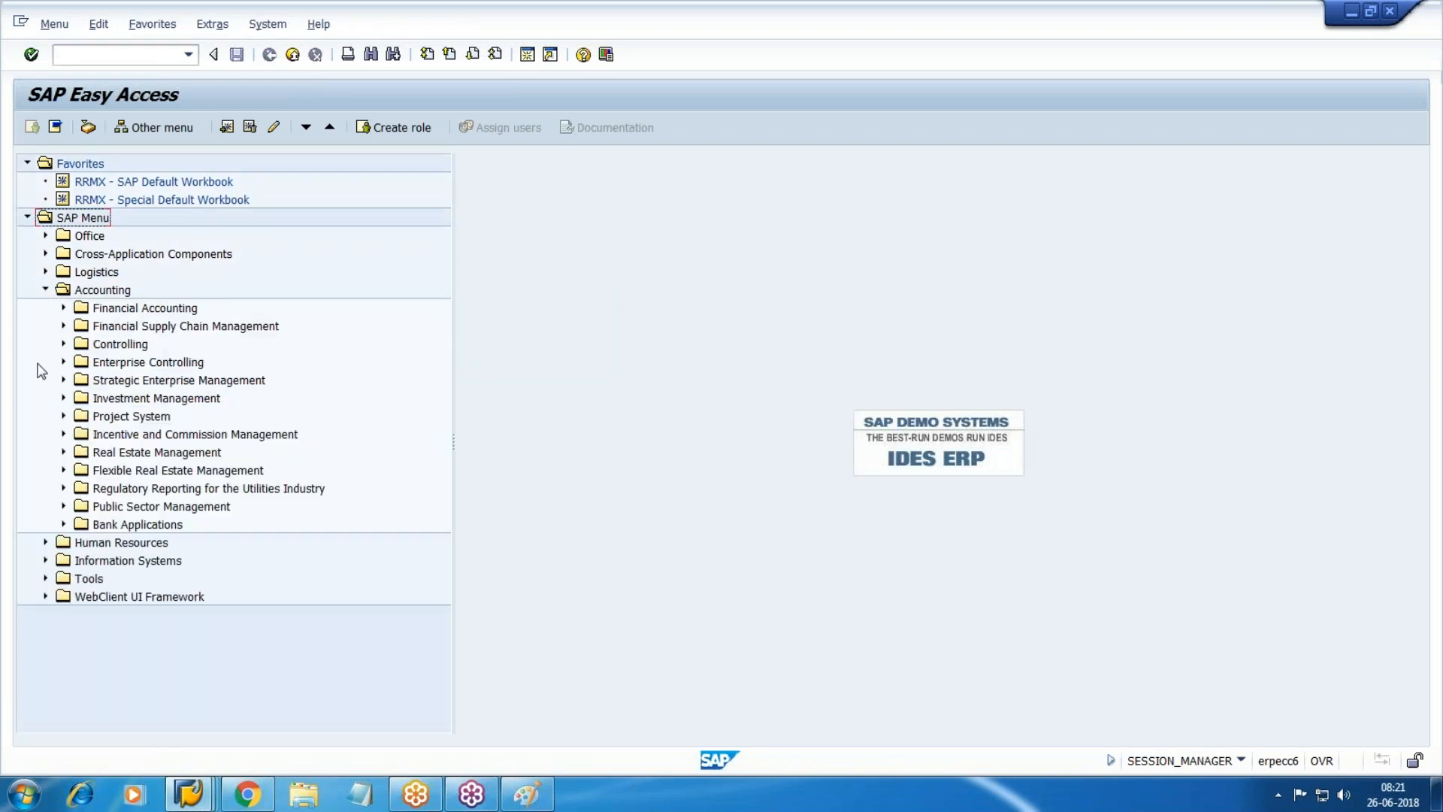
pyautogui.click(63, 308)
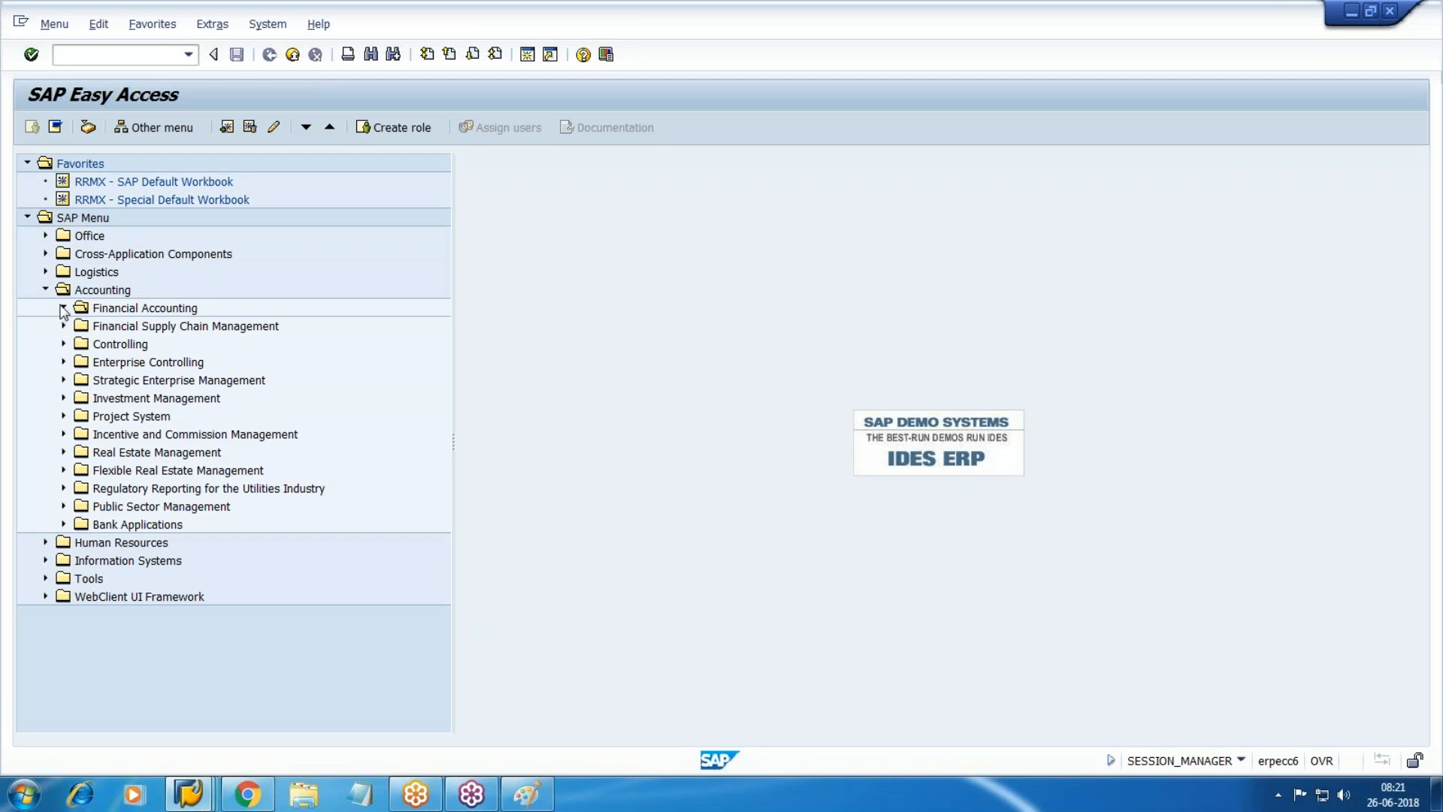
pyautogui.click(81, 397)
pyautogui.scroll(-2, 82, 402)
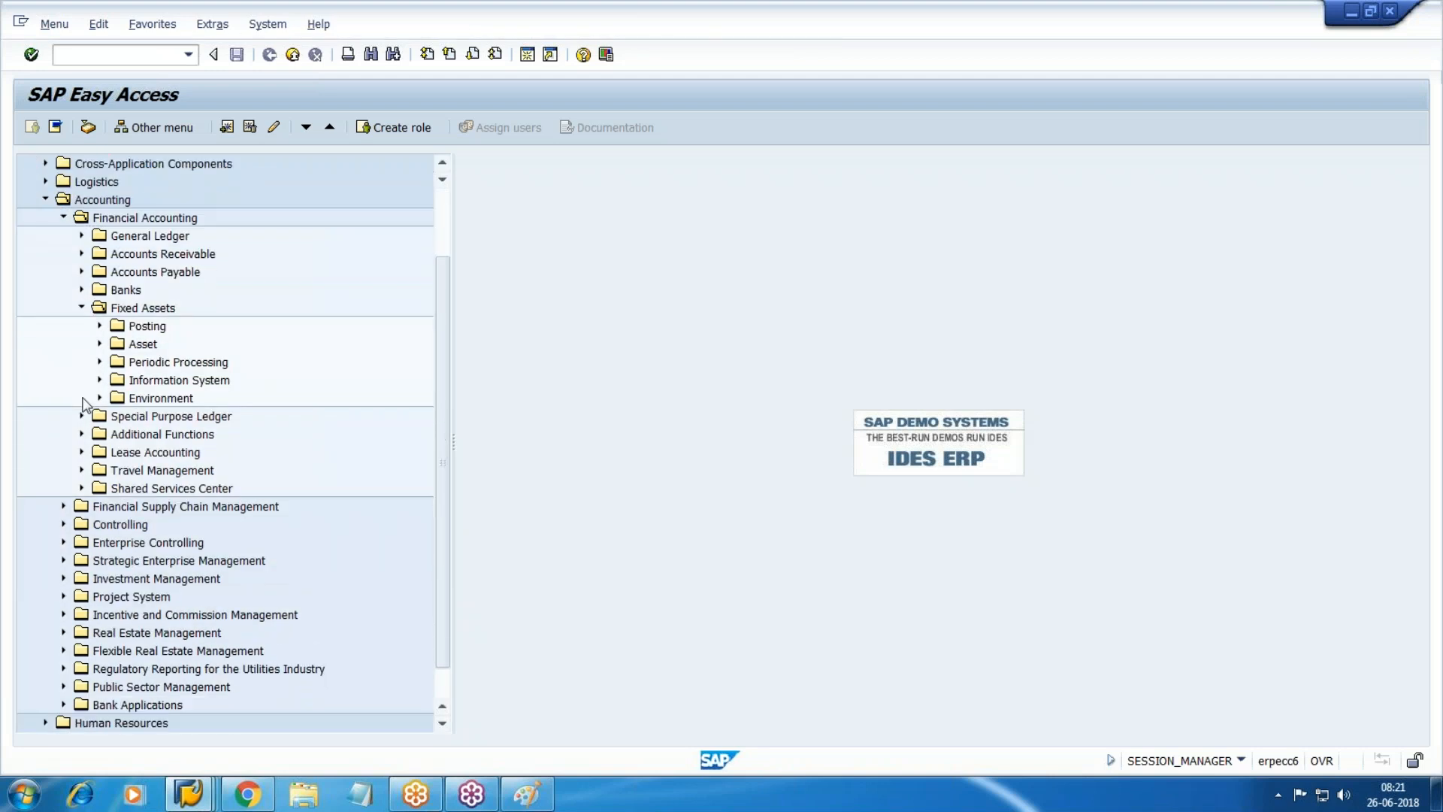
pyautogui.click(100, 344)
pyautogui.click(117, 362)
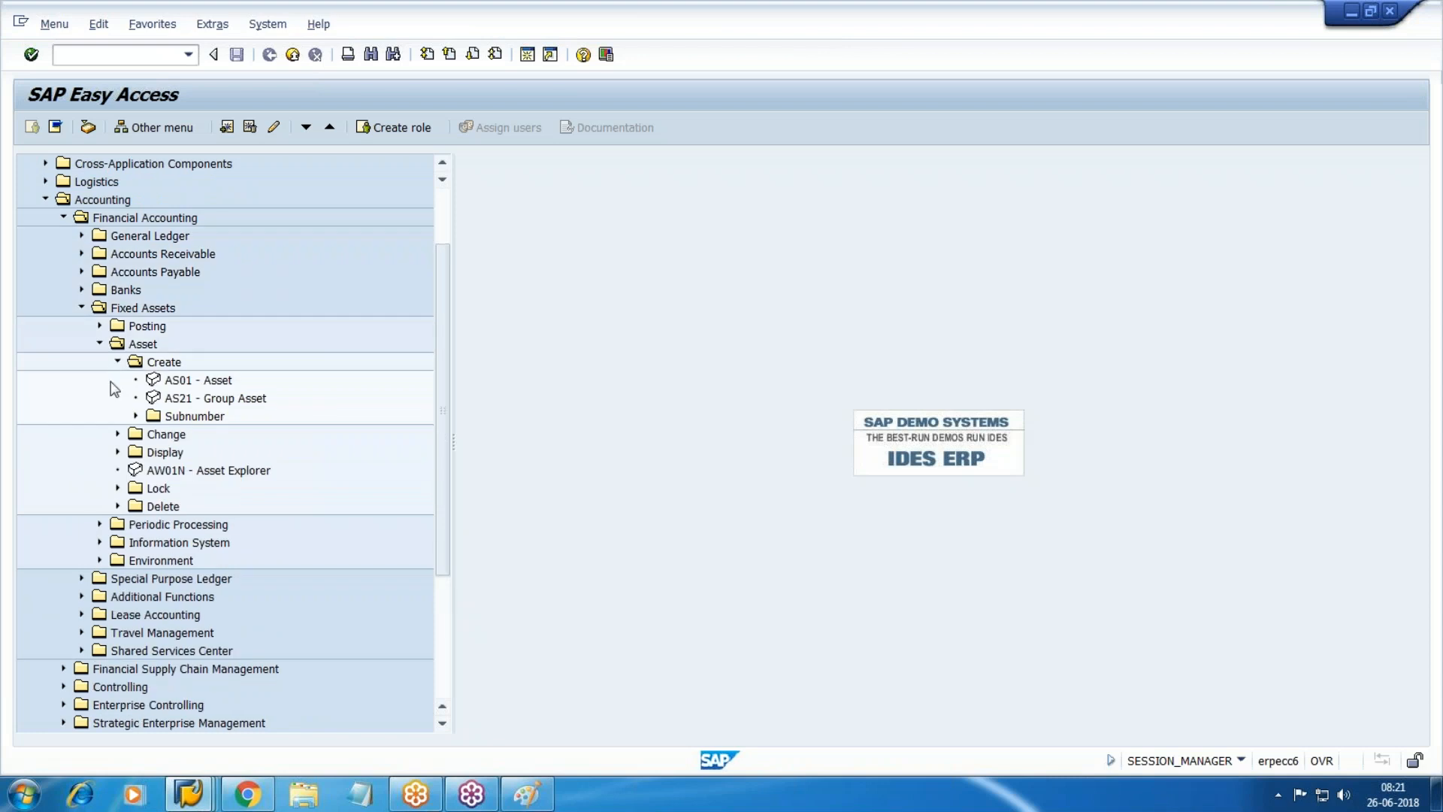
pyautogui.click(185, 416)
pyautogui.click(137, 415)
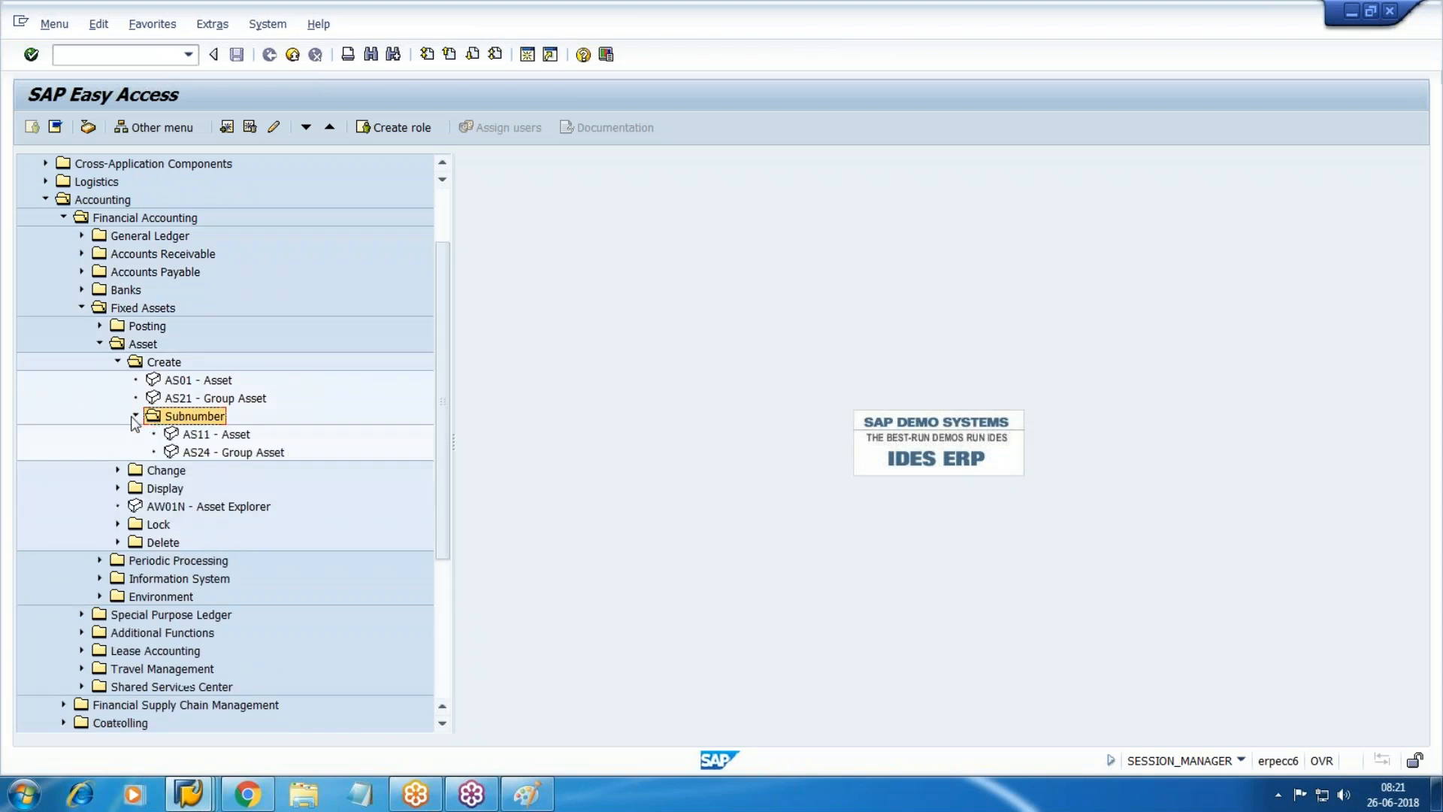
pyautogui.doubleClick(219, 436)
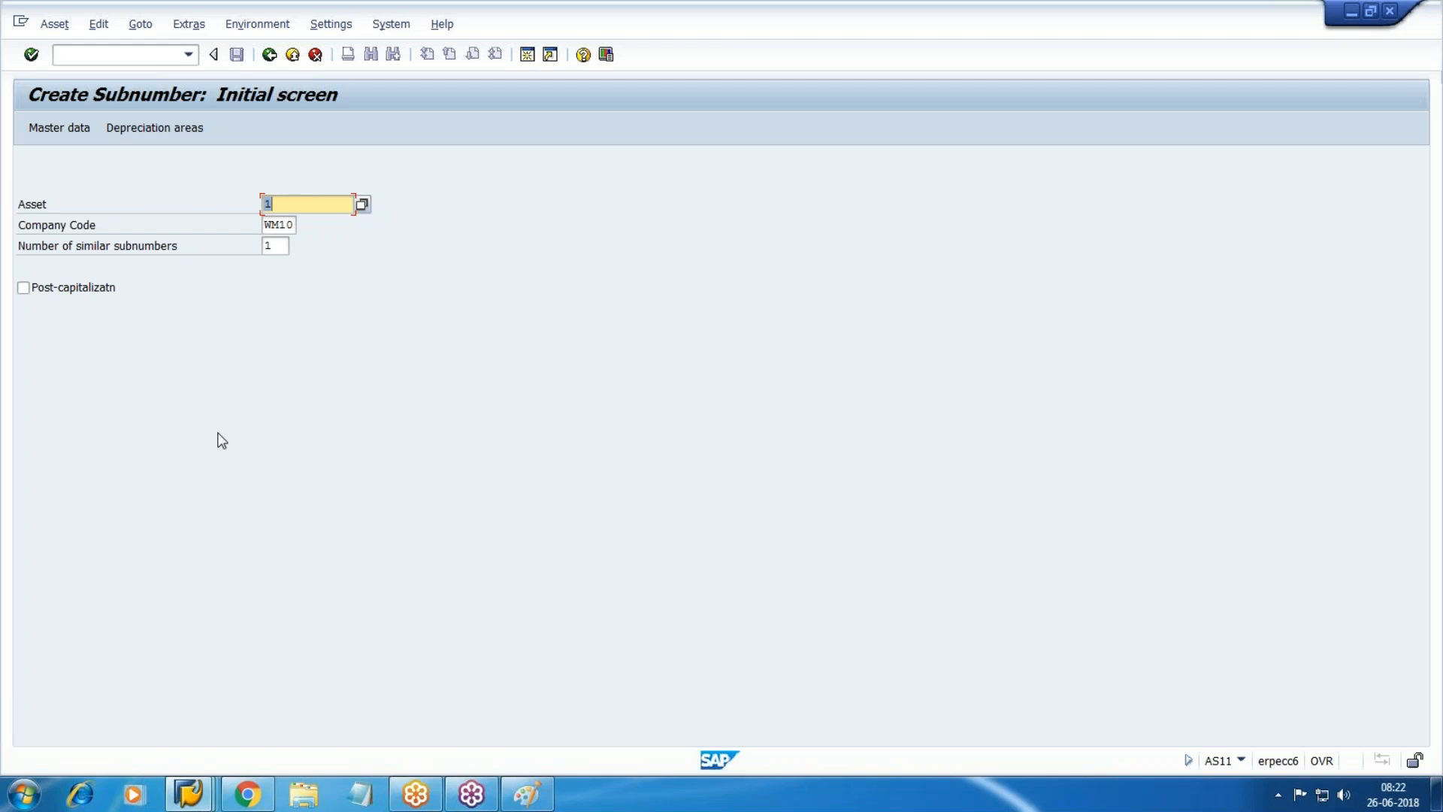
# Continue to the subnumber master data and enter the description 'Samsung-AC'.
pyautogui.press('Return')
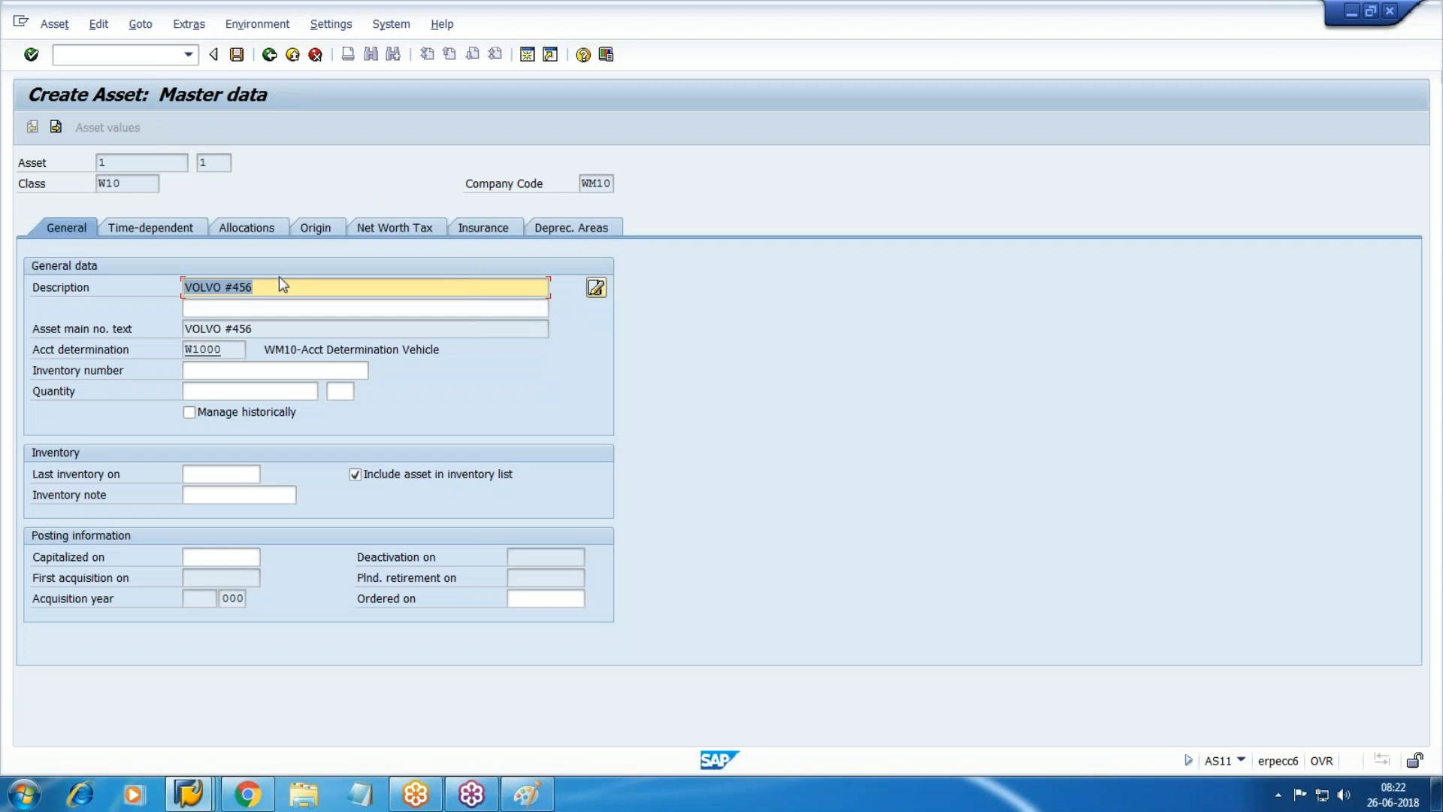
pyautogui.click(233, 307)
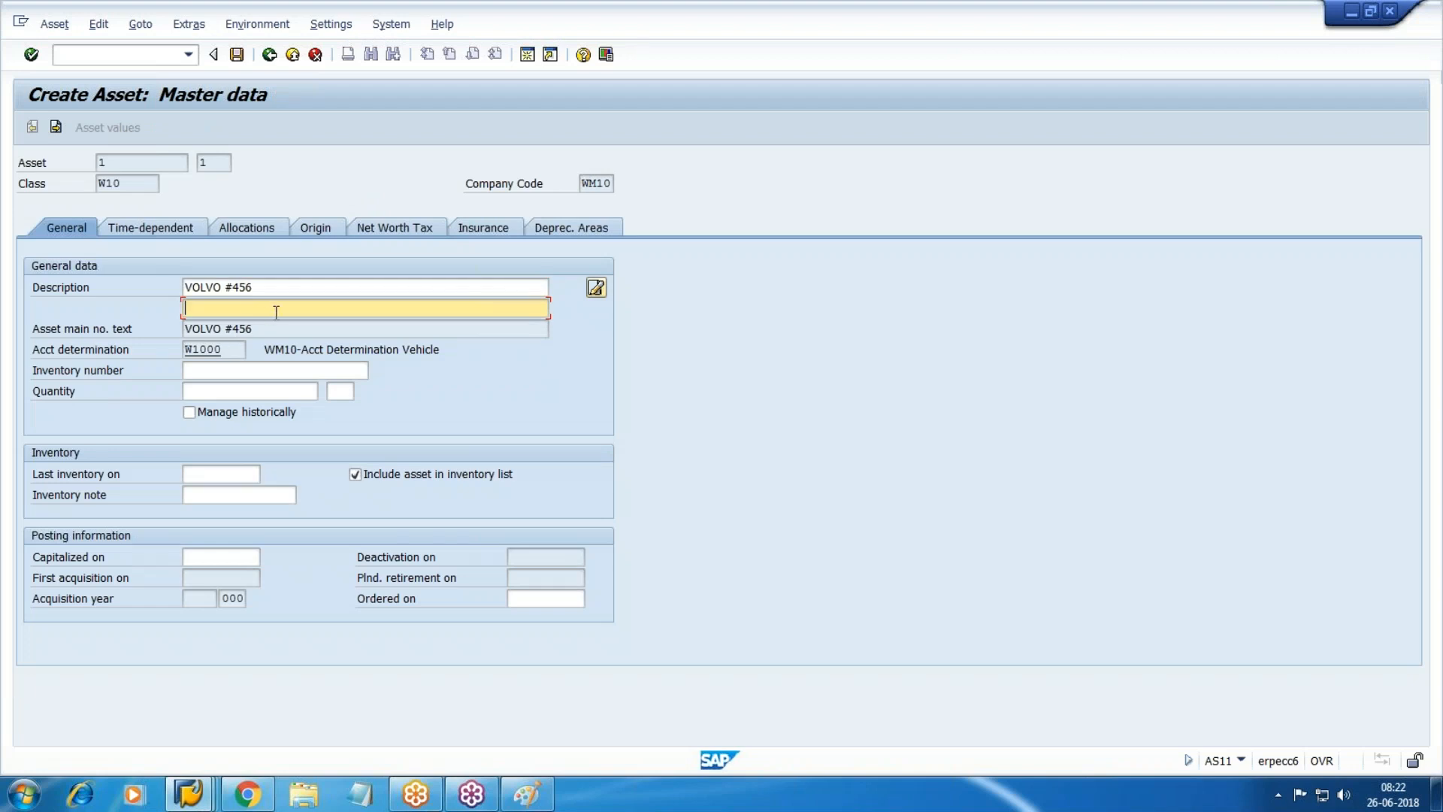
pyautogui.write('Samsung-AC')
pyautogui.click(149, 227)
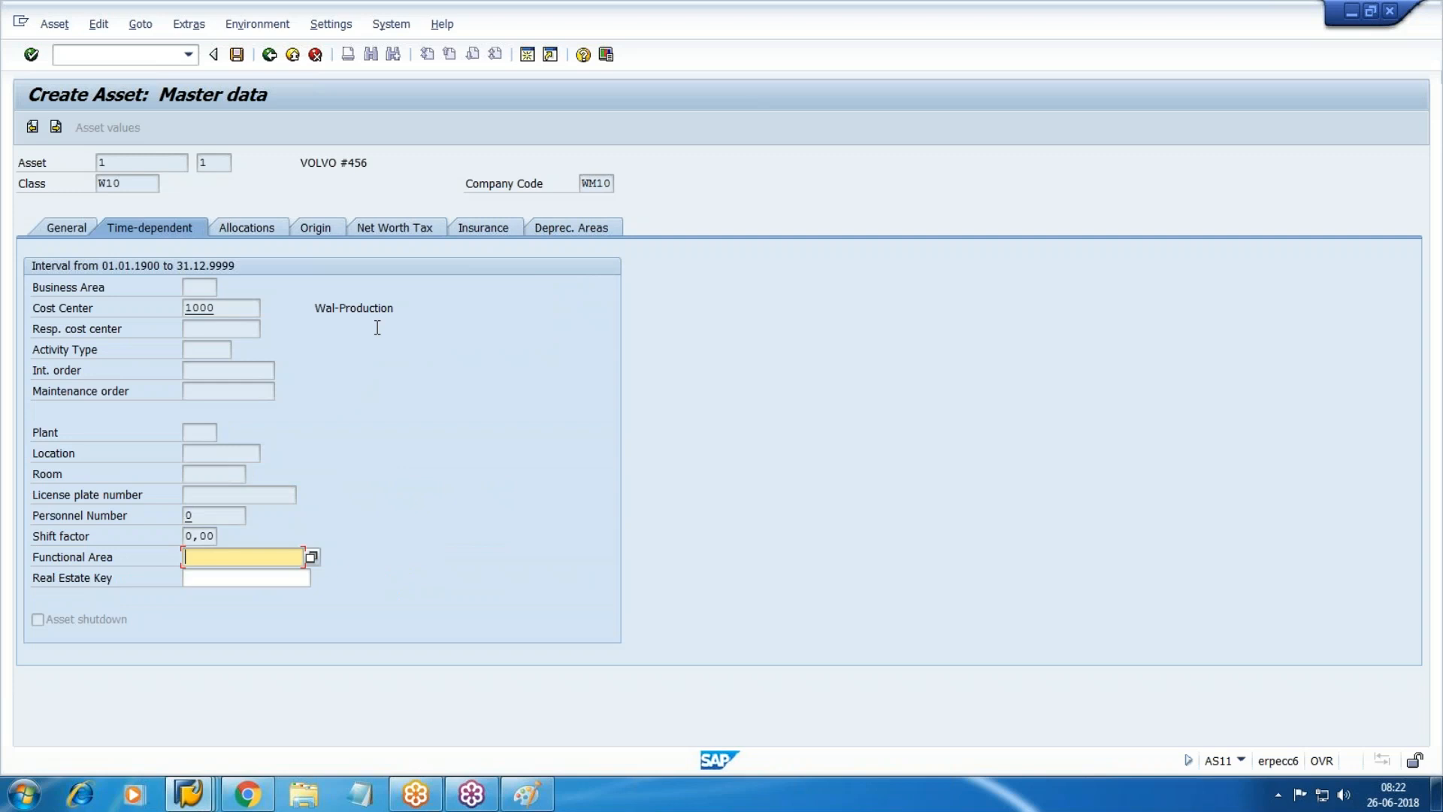
# Set useful lives 5 (Book deprec.) and 4 (ACRS/MACRS), then save the subnumber.
pyautogui.click(564, 227)
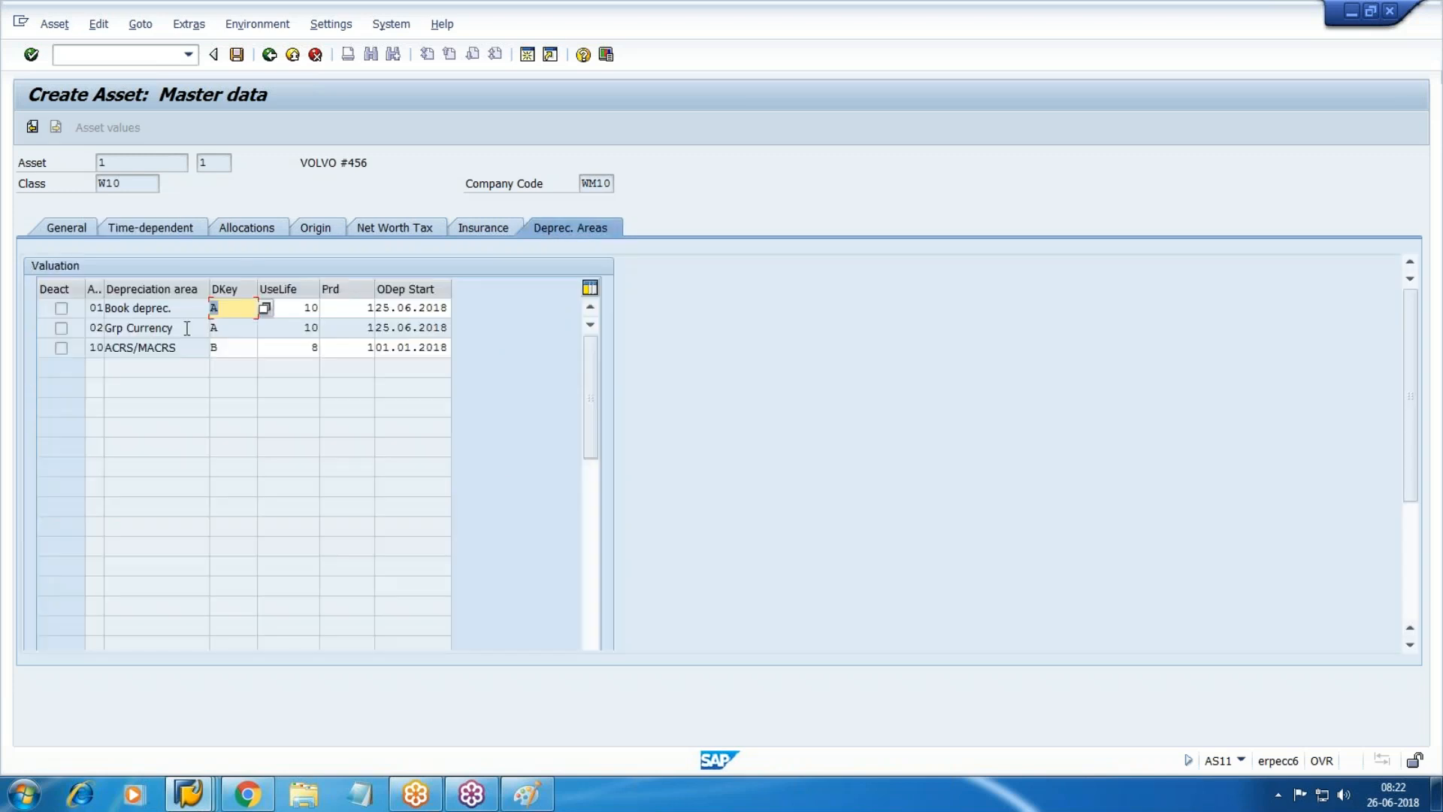
pyautogui.press('Tab')
pyautogui.write('5')
pyautogui.press('Down')
pyautogui.press('Down')
pyautogui.press('BackSpace')
pyautogui.write('4')
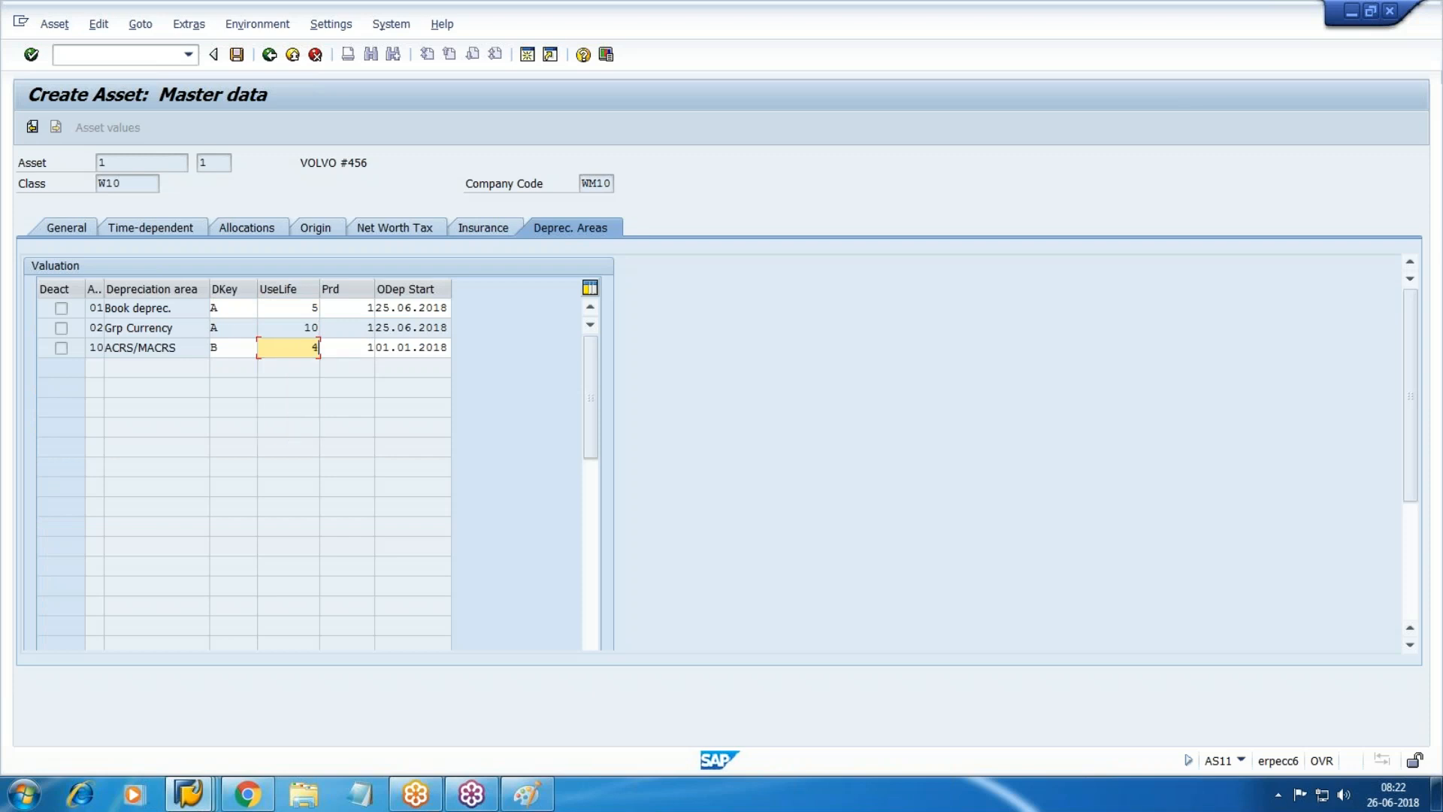
pyautogui.click(237, 54)
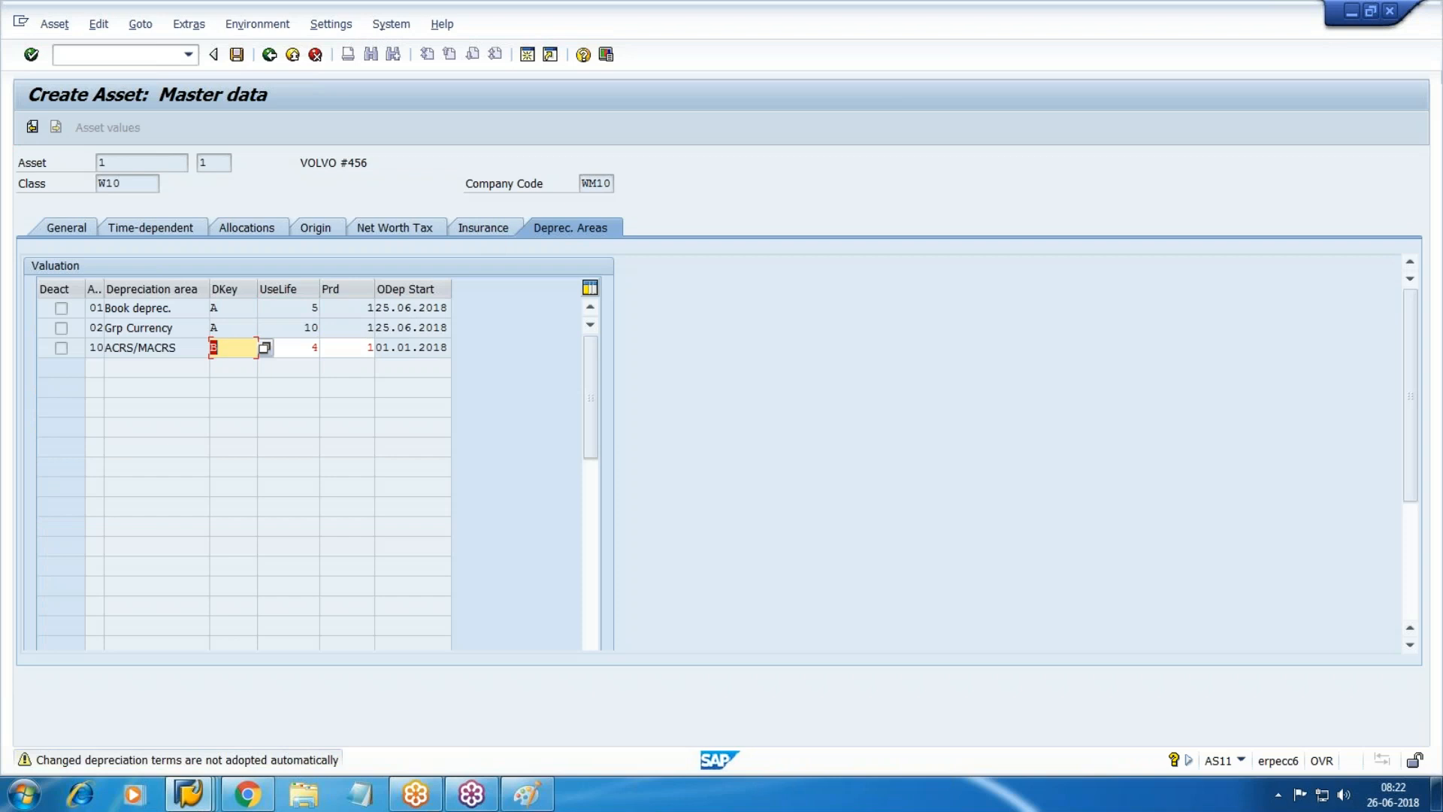
pyautogui.press('Return')
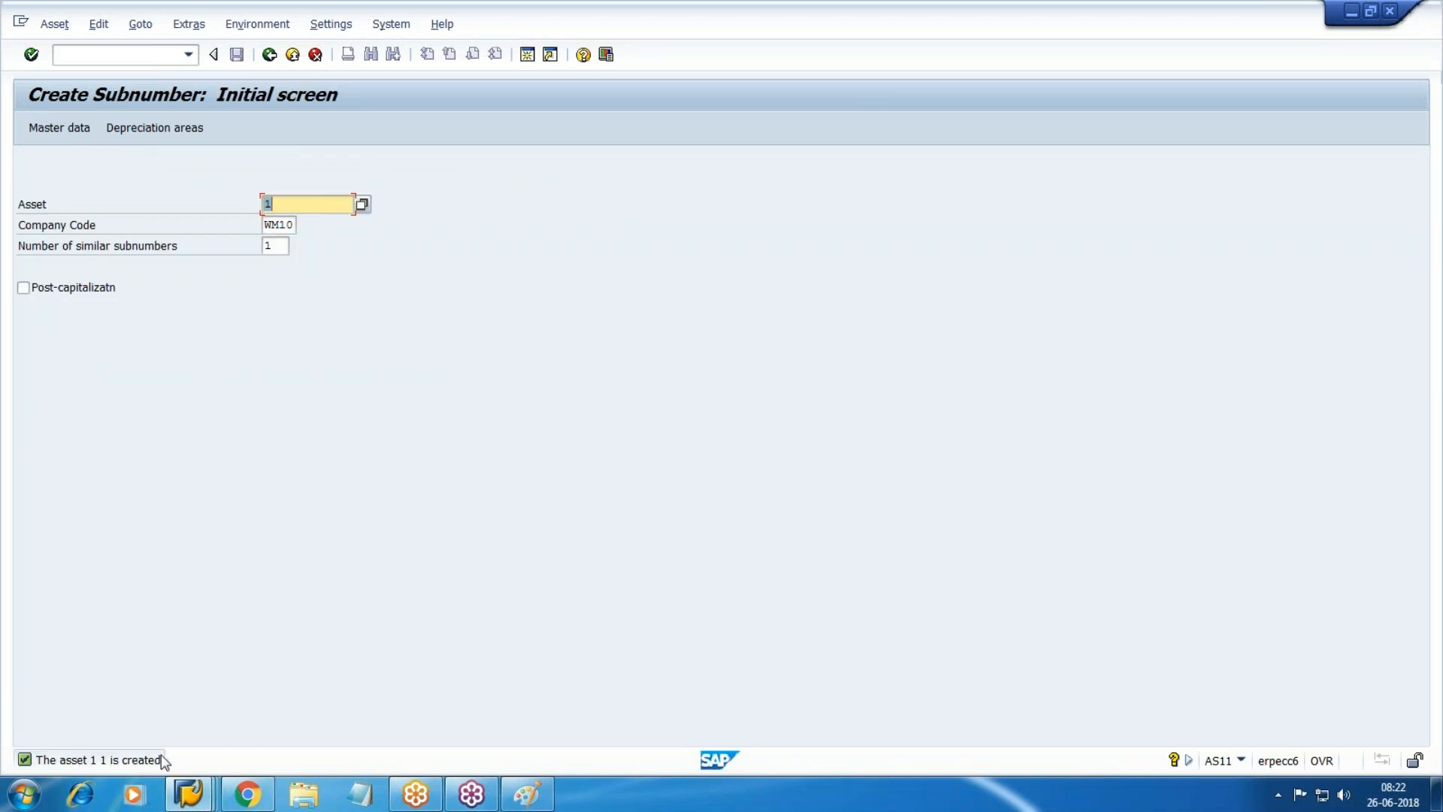
# Jot 'Asst Dr Vendor Cr' in Notepad, then return SAP to Easy Access with /n.
pyautogui.click(360, 794)
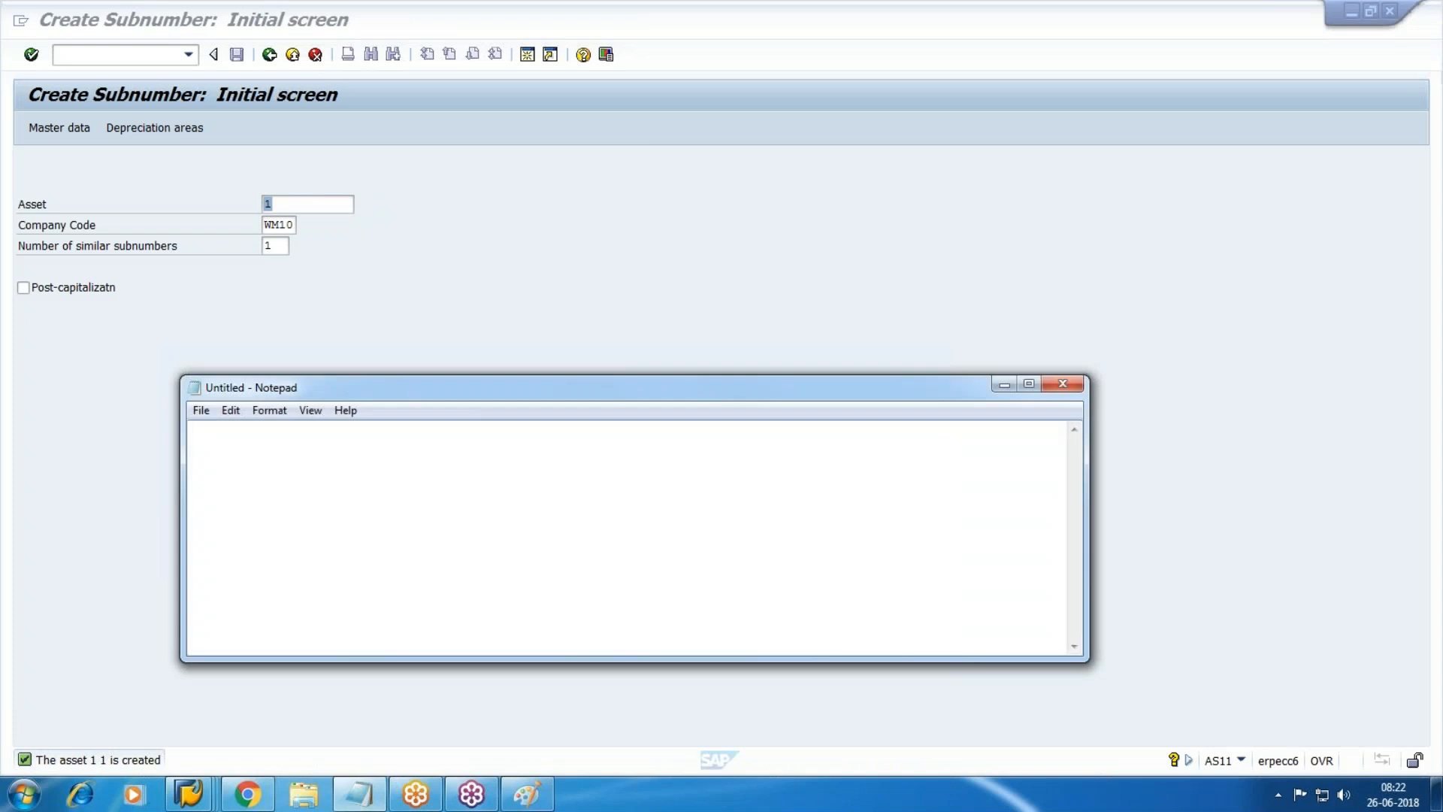
pyautogui.write('Asst Dr ')
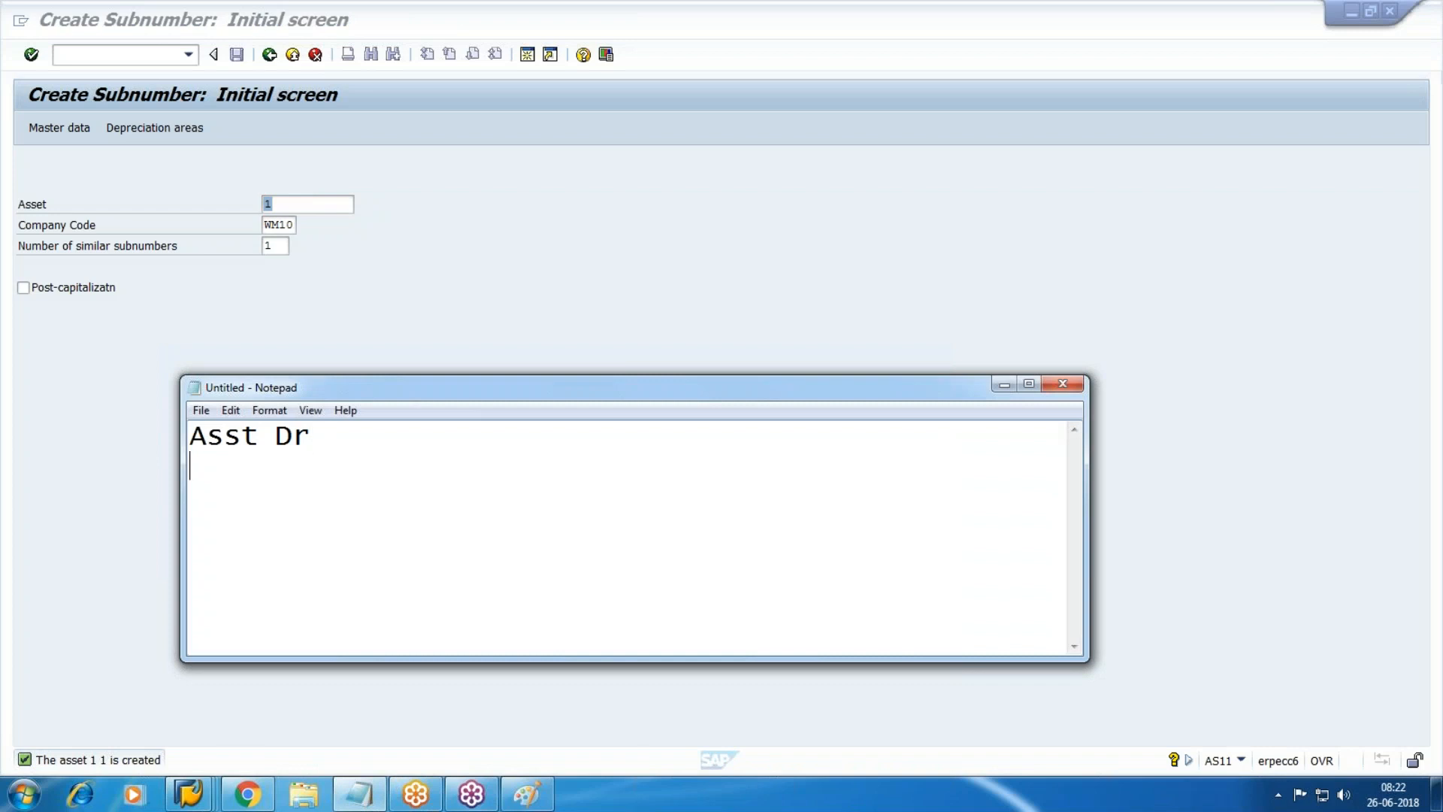
pyautogui.write('Vendor ')
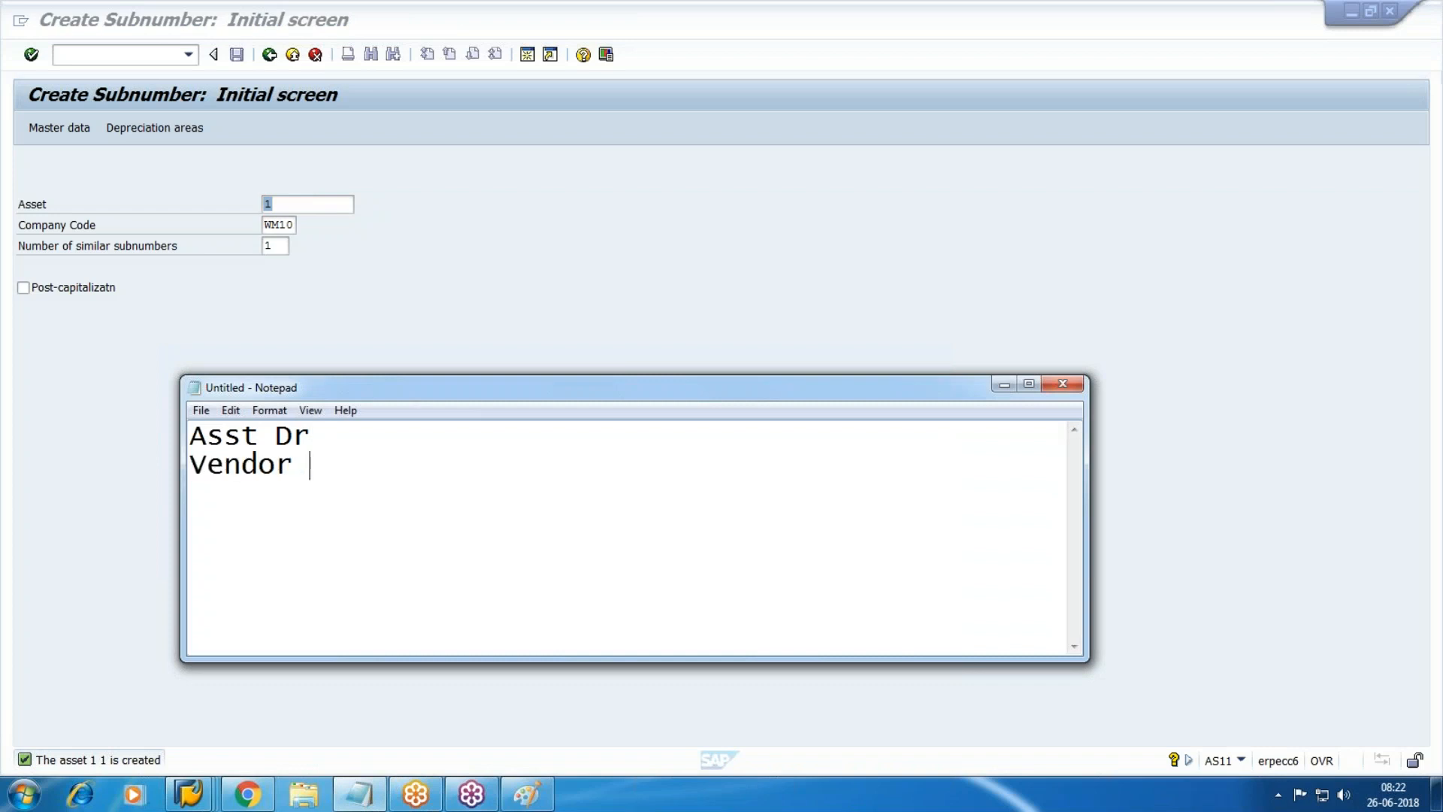
pyautogui.write('Cr')
pyautogui.click(744, 210)
pyautogui.click(88, 51)
pyautogui.write('/n')
pyautogui.press('Return')
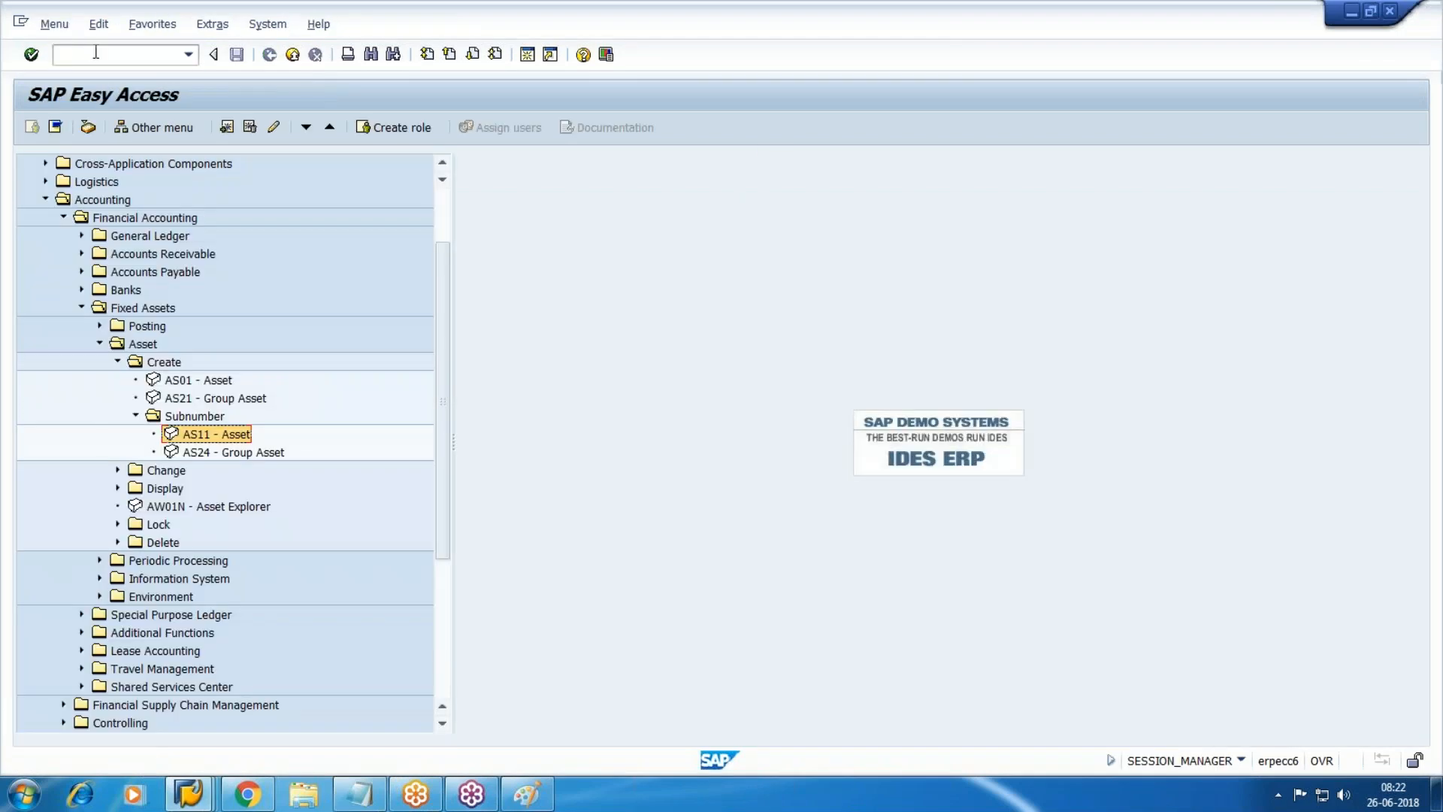
# Collapse the asset creation menu and launch F-90 under Posting > Acquisition > External Acquisition.
pyautogui.click(135, 415)
pyautogui.click(118, 362)
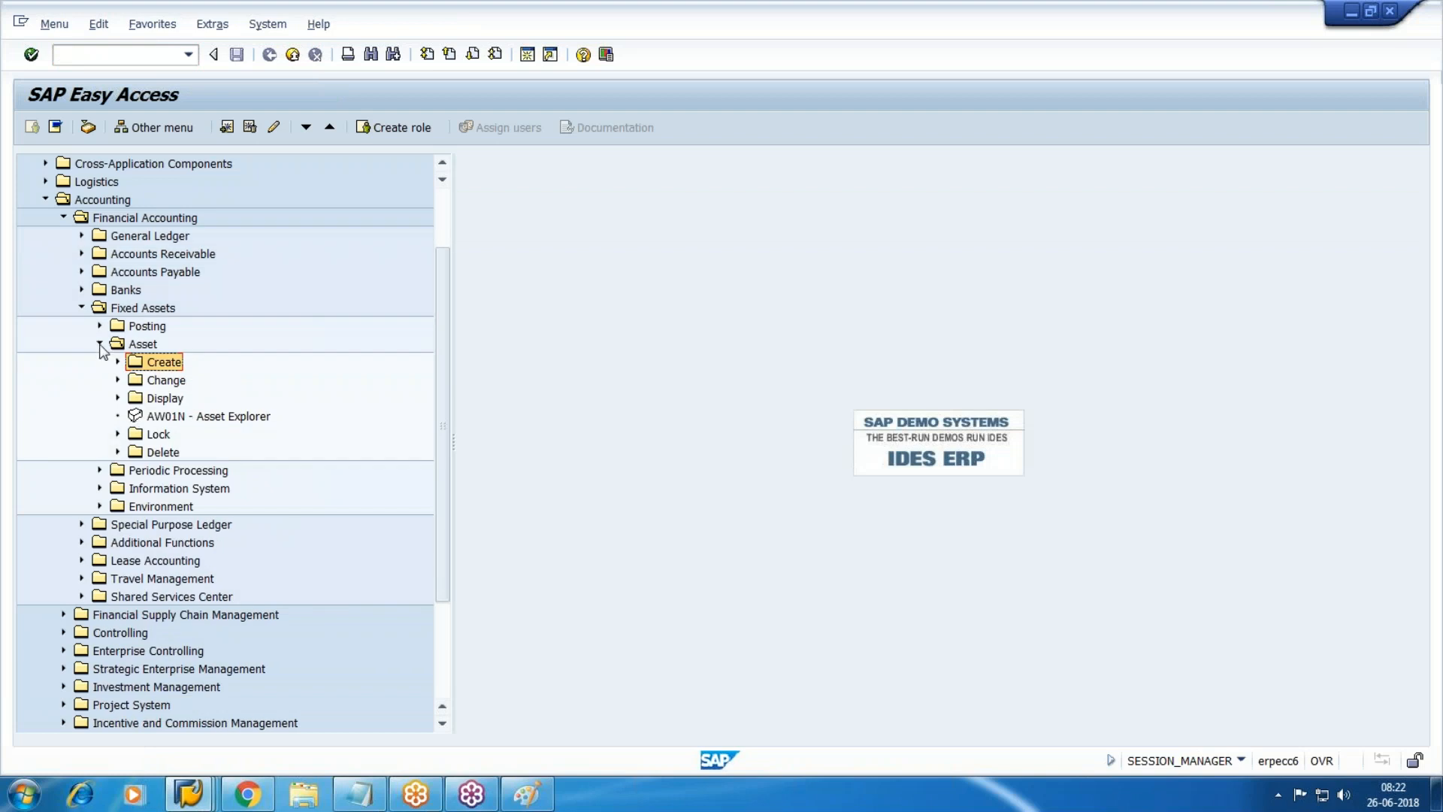
pyautogui.click(99, 344)
pyautogui.click(99, 325)
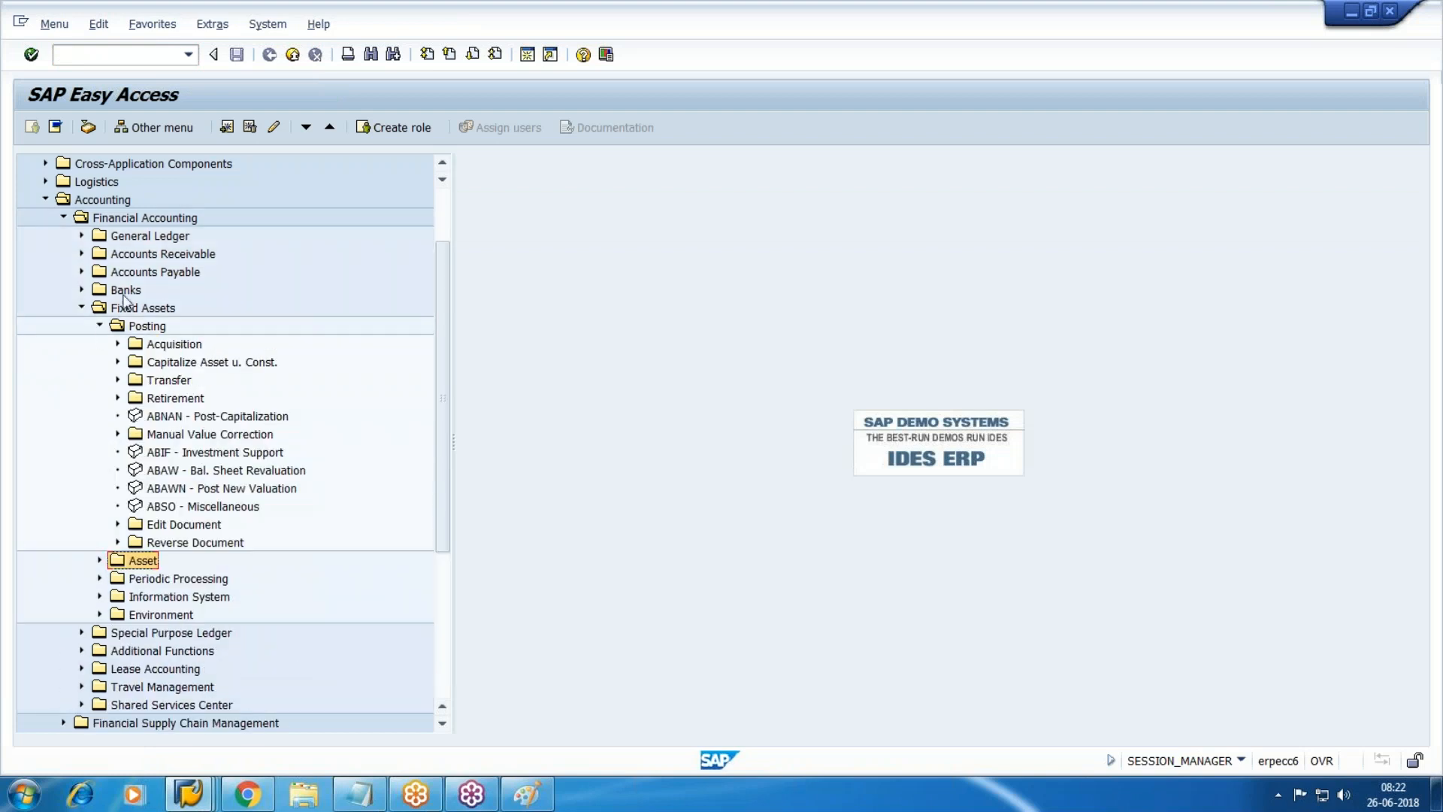
pyautogui.click(117, 343)
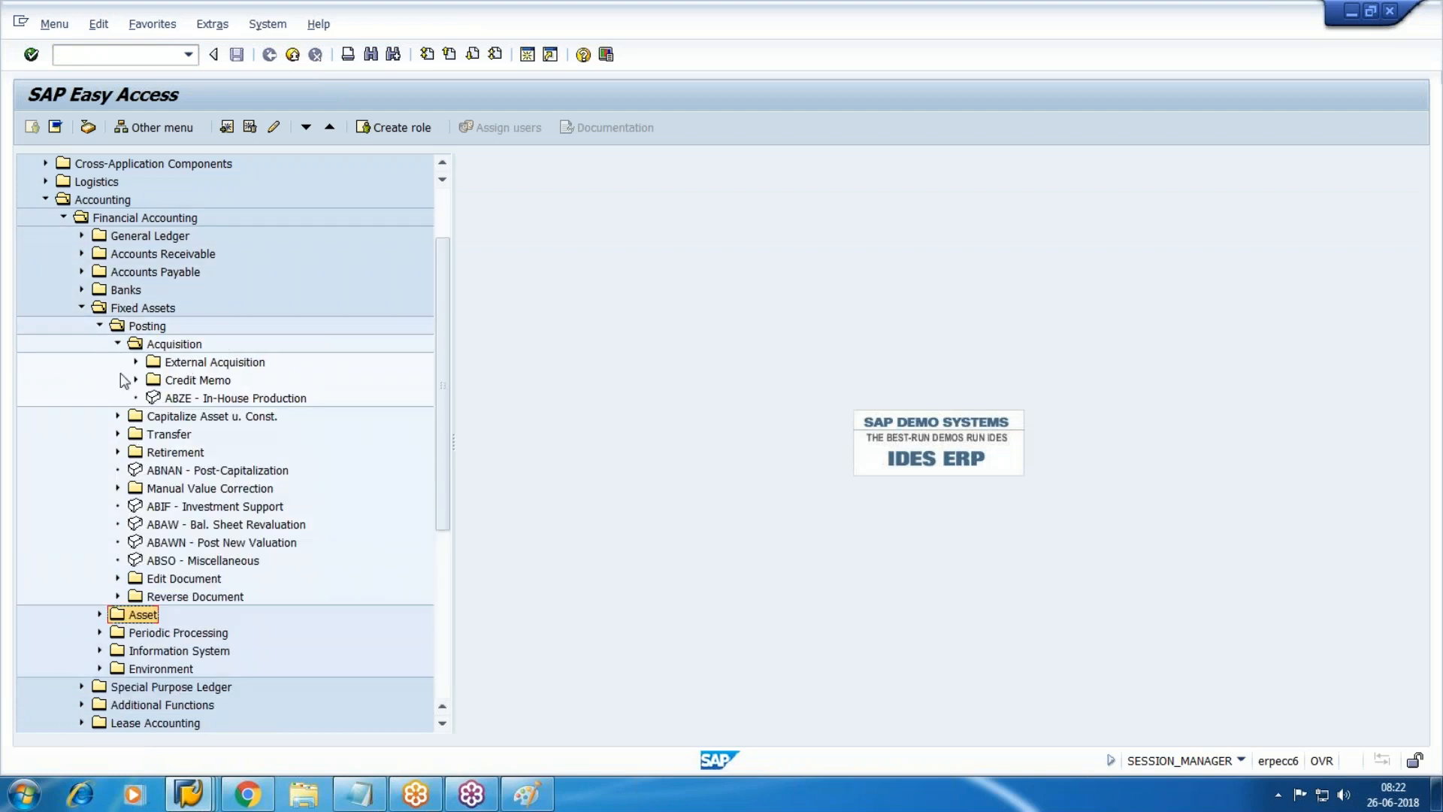
pyautogui.click(135, 362)
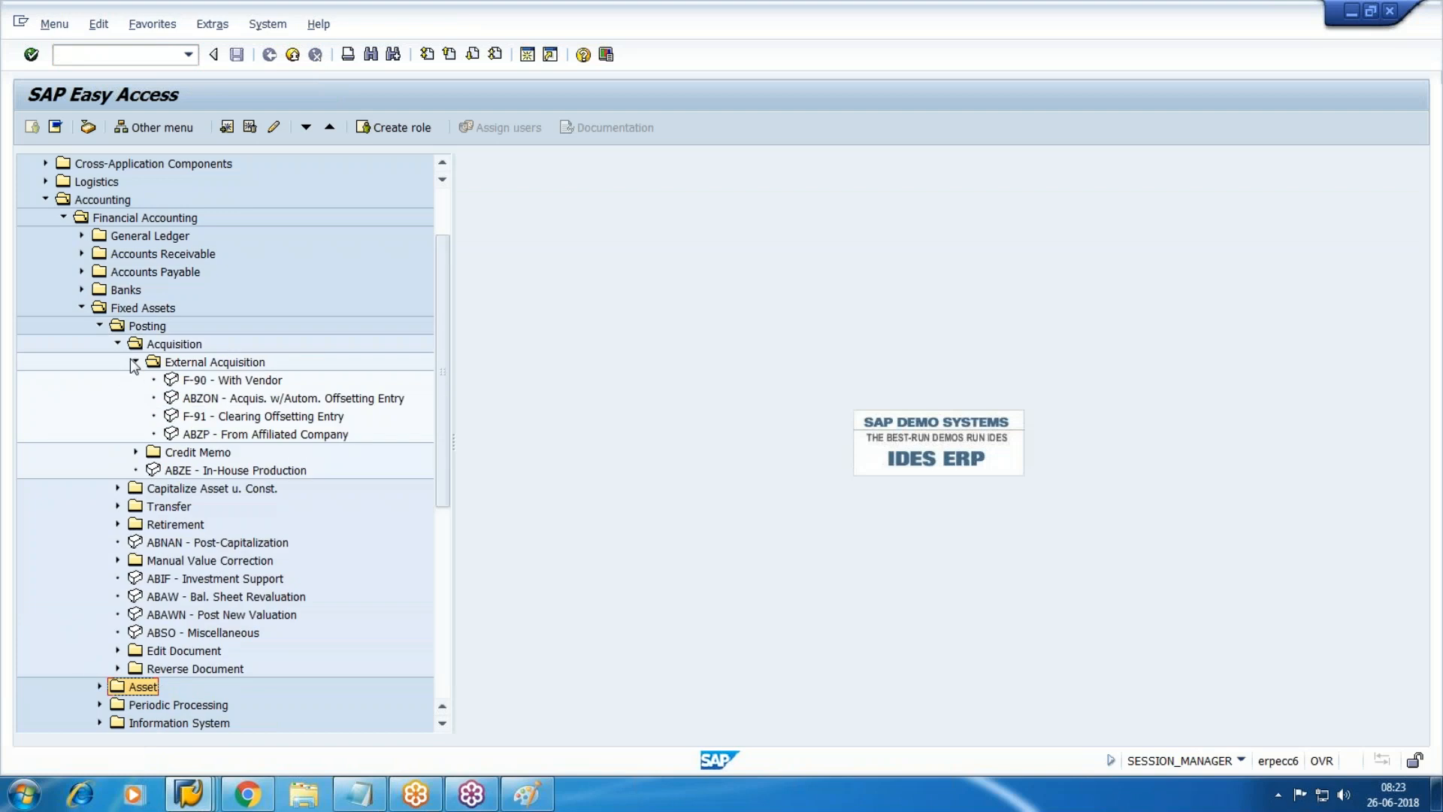
pyautogui.doubleClick(248, 381)
pyautogui.click(1422, 87)
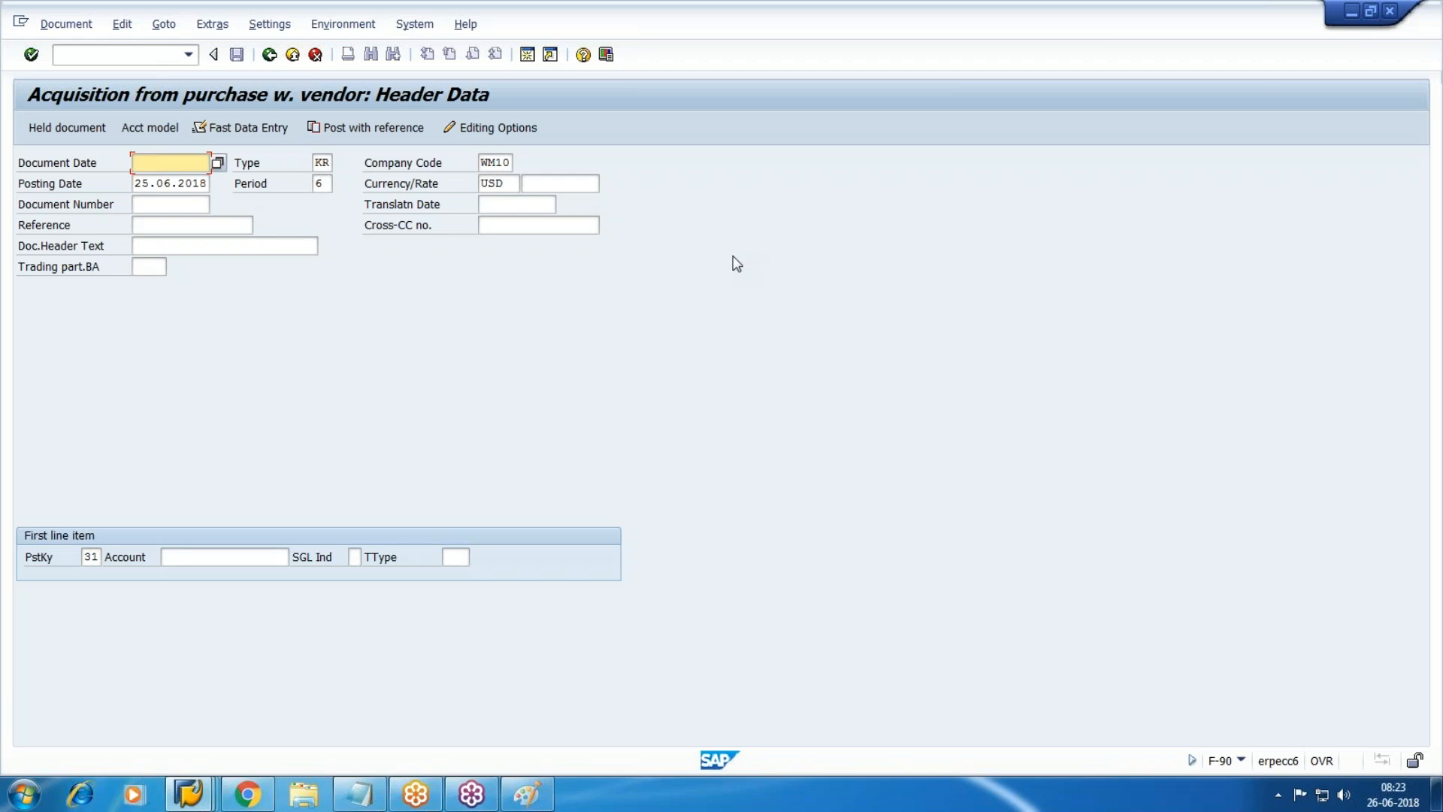
# Enter document date 25.06.2018, header text 'Bus purchased', and the Walmart test vendor account.
pyautogui.write('25.06.2018')
pyautogui.press('Tab')
pyautogui.press('Tab')
pyautogui.press('Tab')
pyautogui.press('Tab')
pyautogui.press('Tab')
pyautogui.press('Tab')
pyautogui.press('Tab')
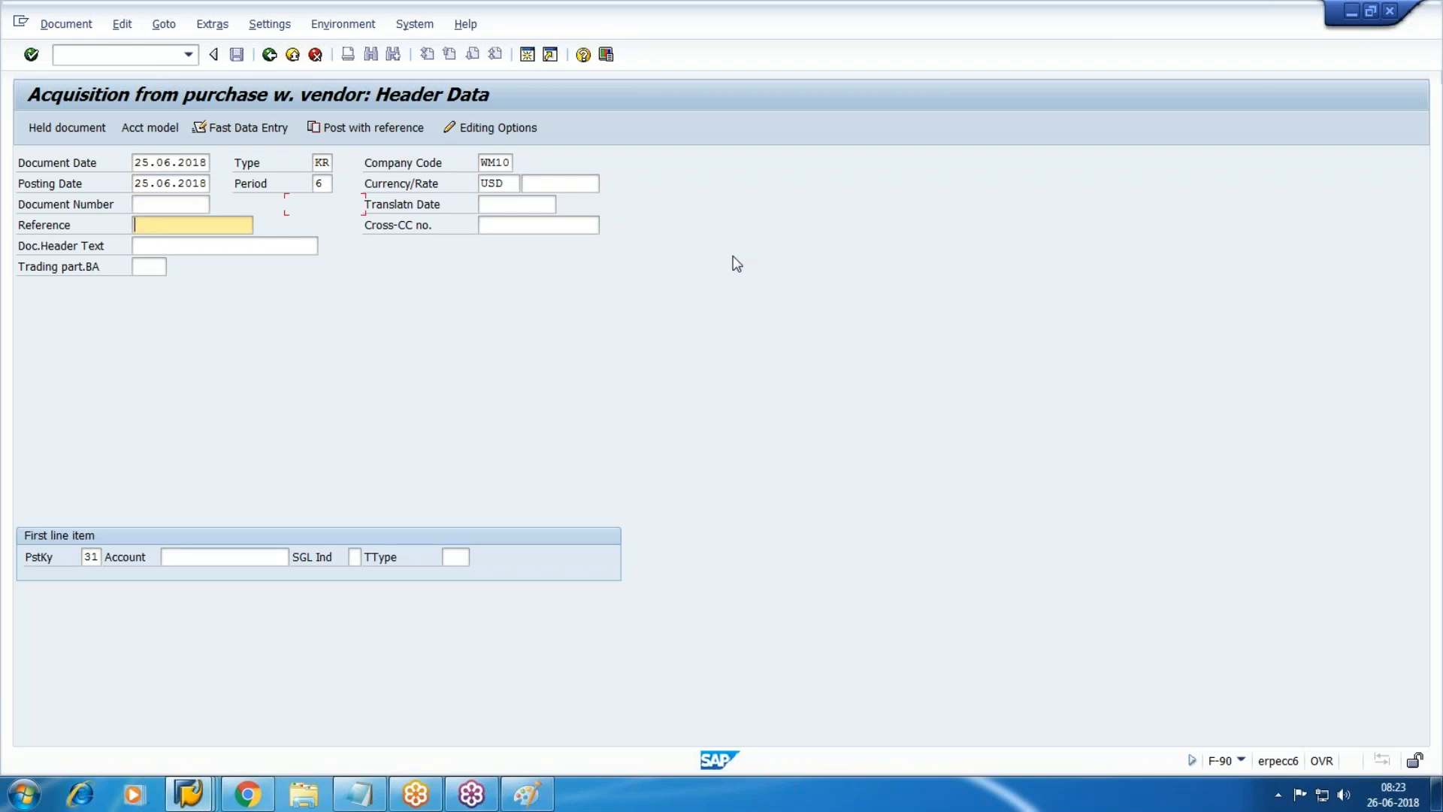
pyautogui.write('Bus')
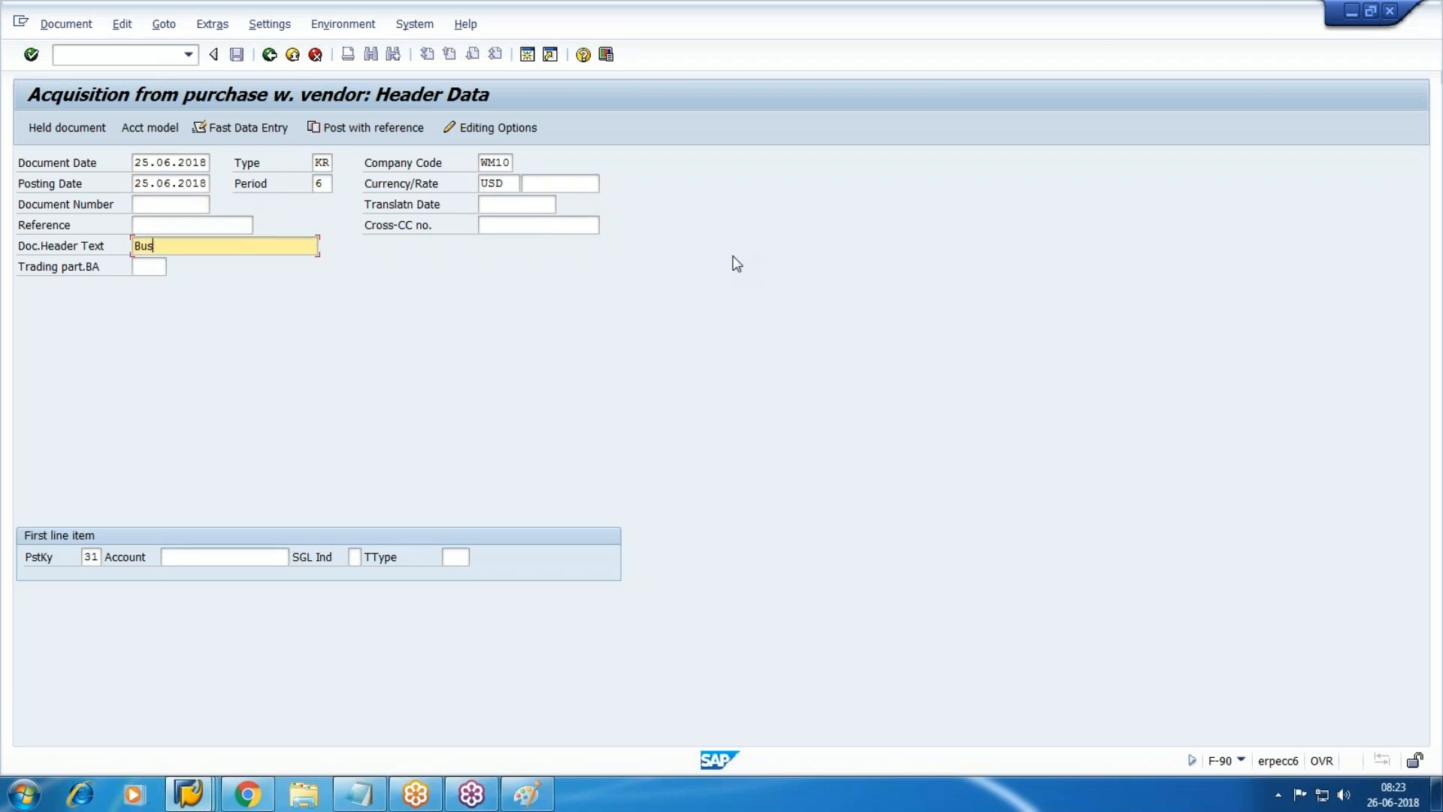
pyautogui.write(' purchased')
pyautogui.press('Tab')
pyautogui.press('Tab')
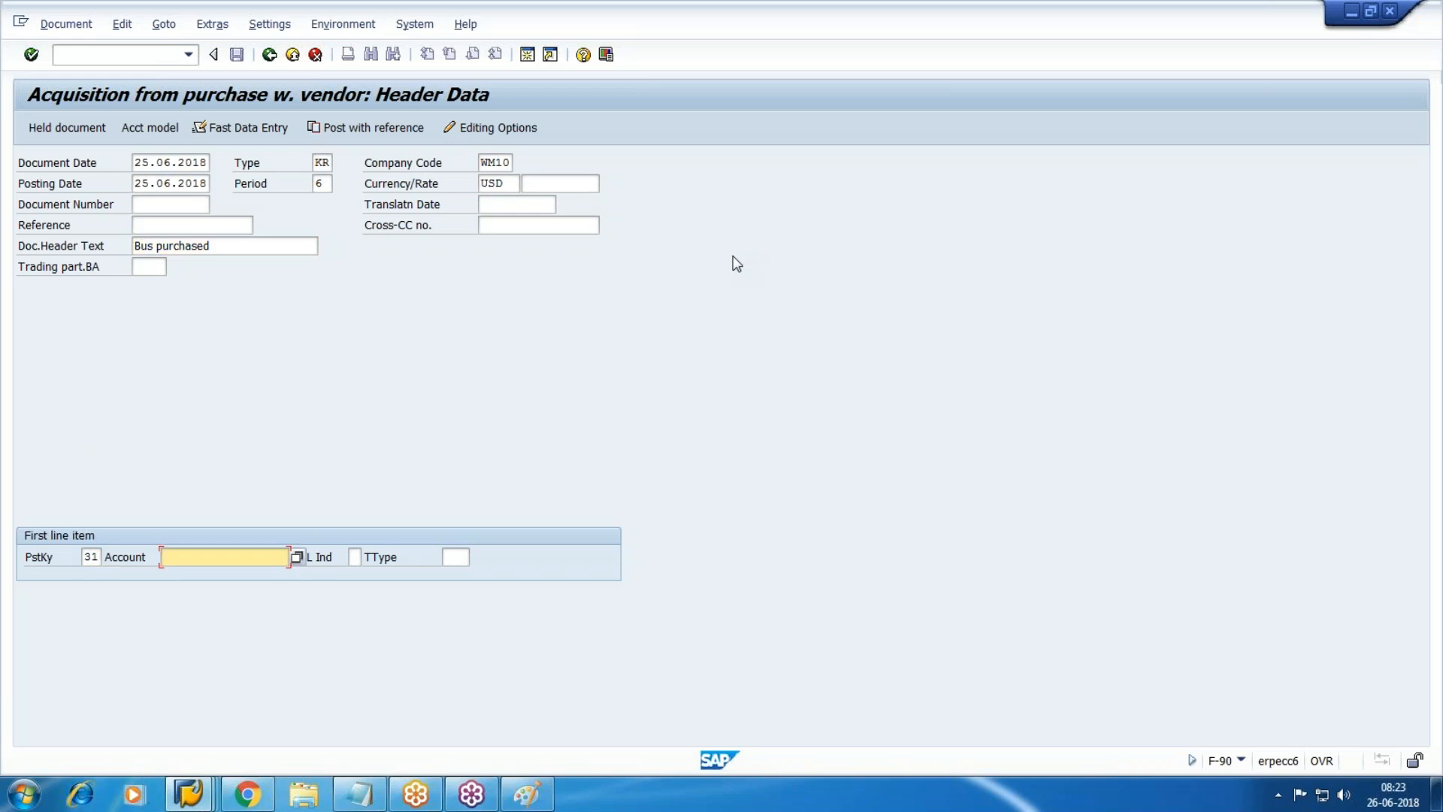
pyautogui.press('F4')
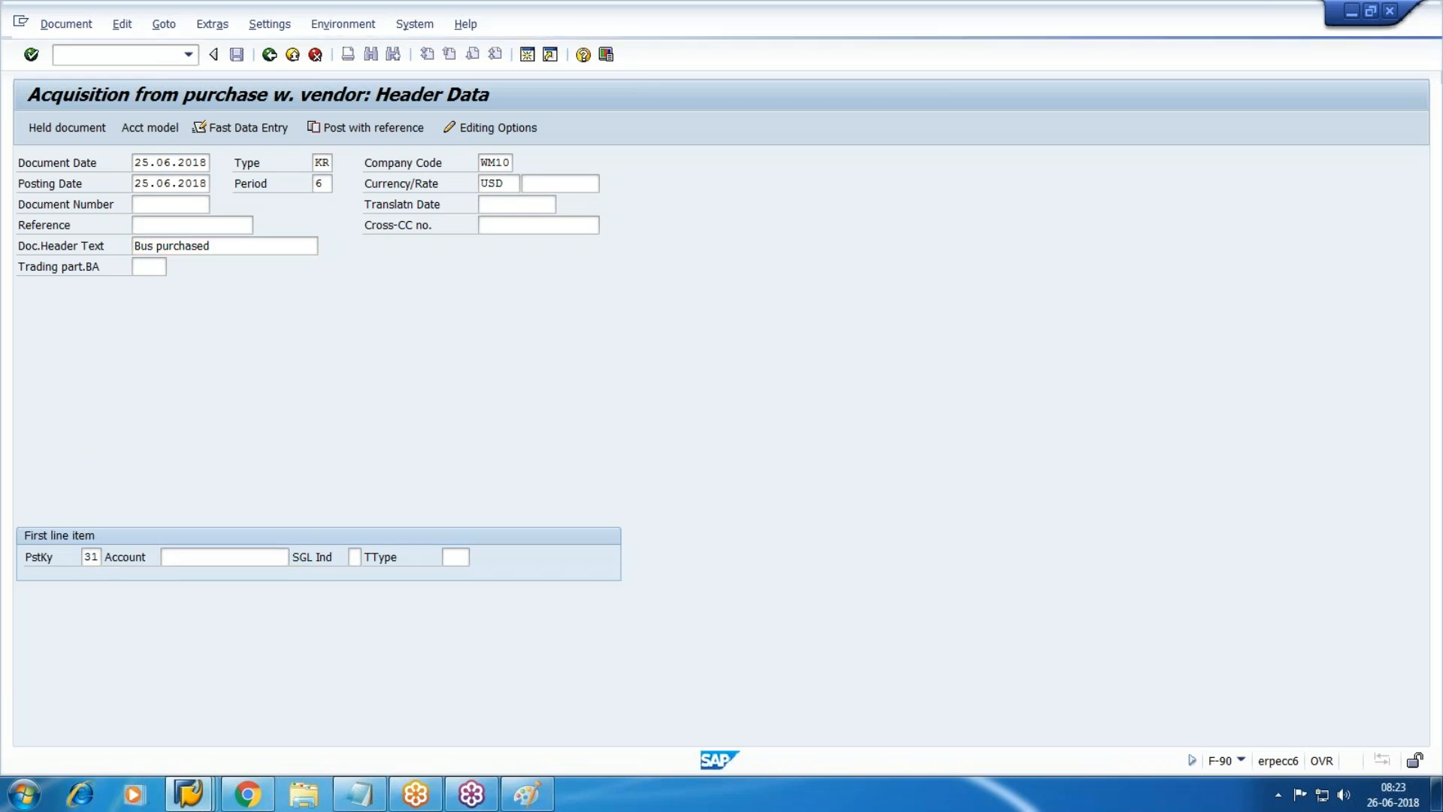
pyautogui.press('Return')
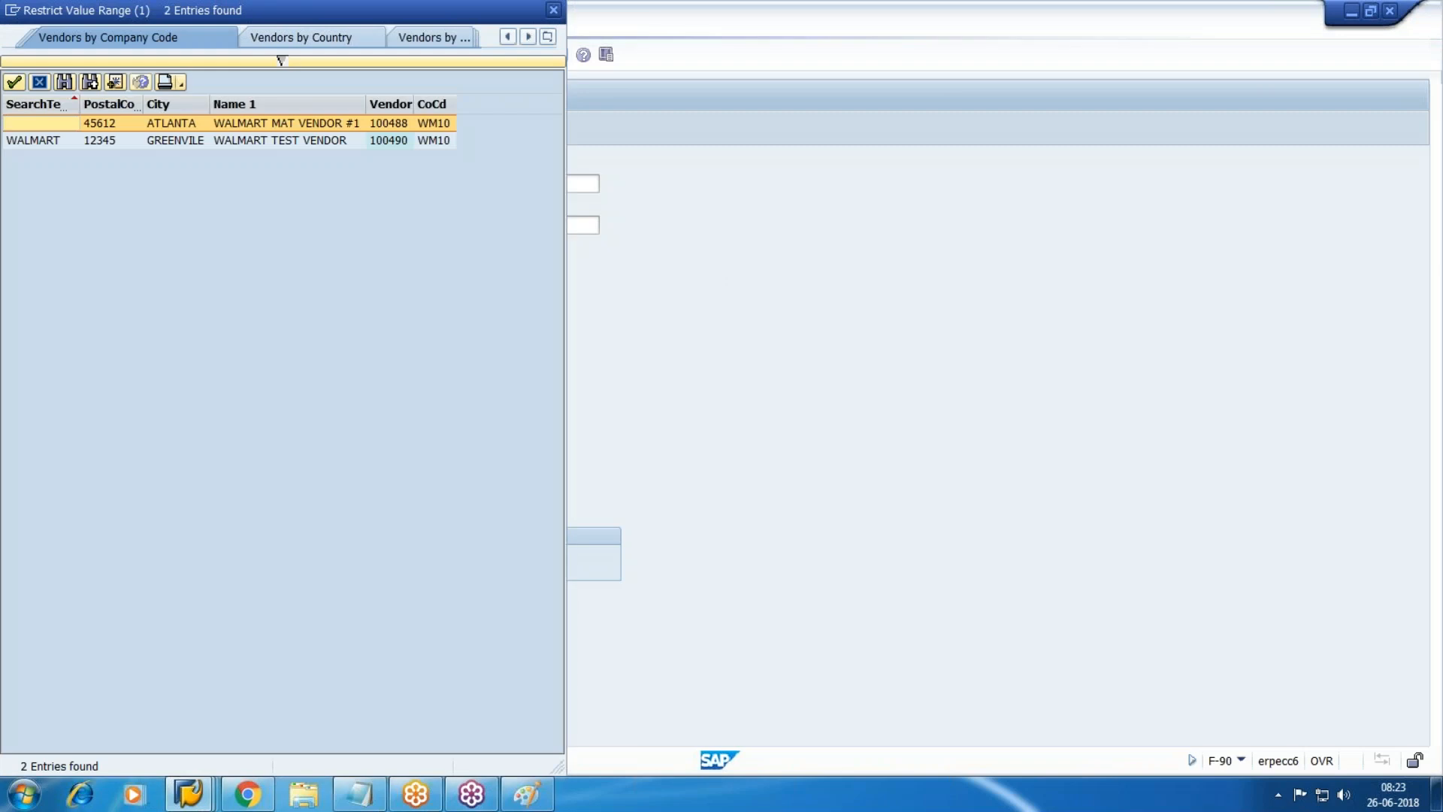
pyautogui.click(310, 141)
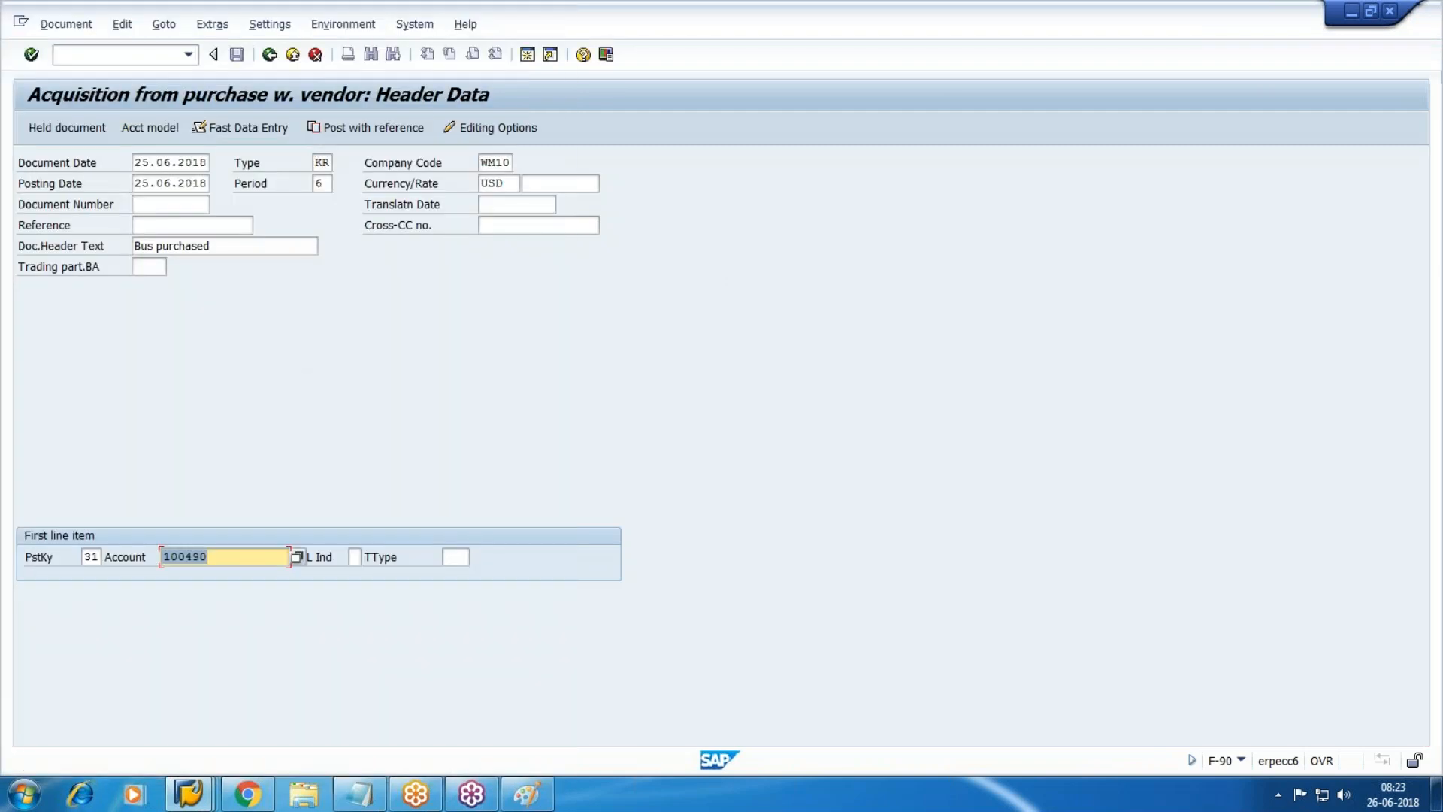
pyautogui.click(31, 55)
# Enter vendor amount 50000, clear payment terms 0001, and add item text 'Asst Purchased'.
pyautogui.write('50000')
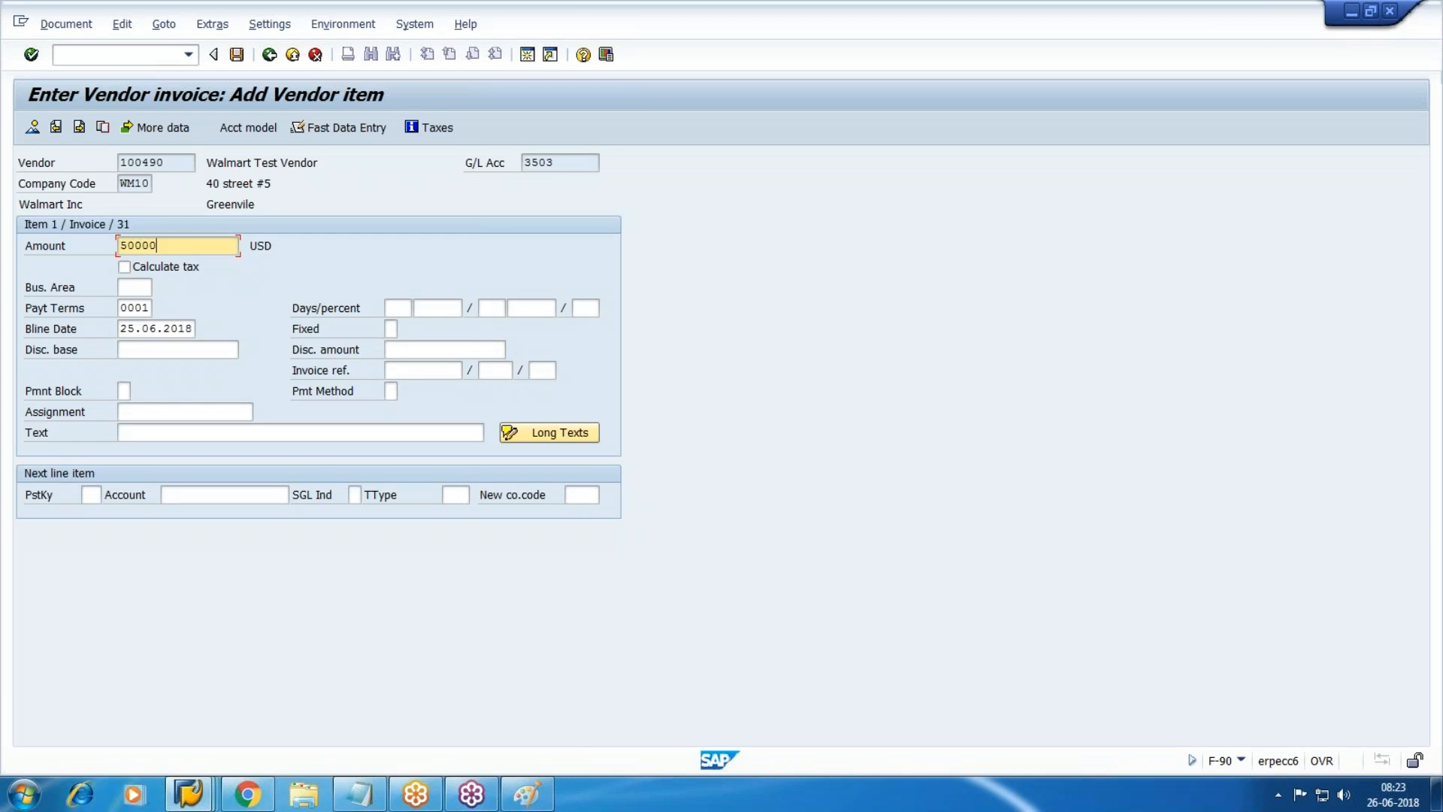
pyautogui.press('Tab')
pyautogui.press('Tab')
pyautogui.press('Tab')
pyautogui.press('Delete')
pyautogui.press('Tab')
pyautogui.press('Tab')
pyautogui.press('Tab')
pyautogui.press('Tab')
pyautogui.press('Tab')
pyautogui.press('Tab')
pyautogui.press('Tab')
pyautogui.press('Tab')
pyautogui.press('Tab')
pyautogui.press('Tab')
pyautogui.press('Tab')
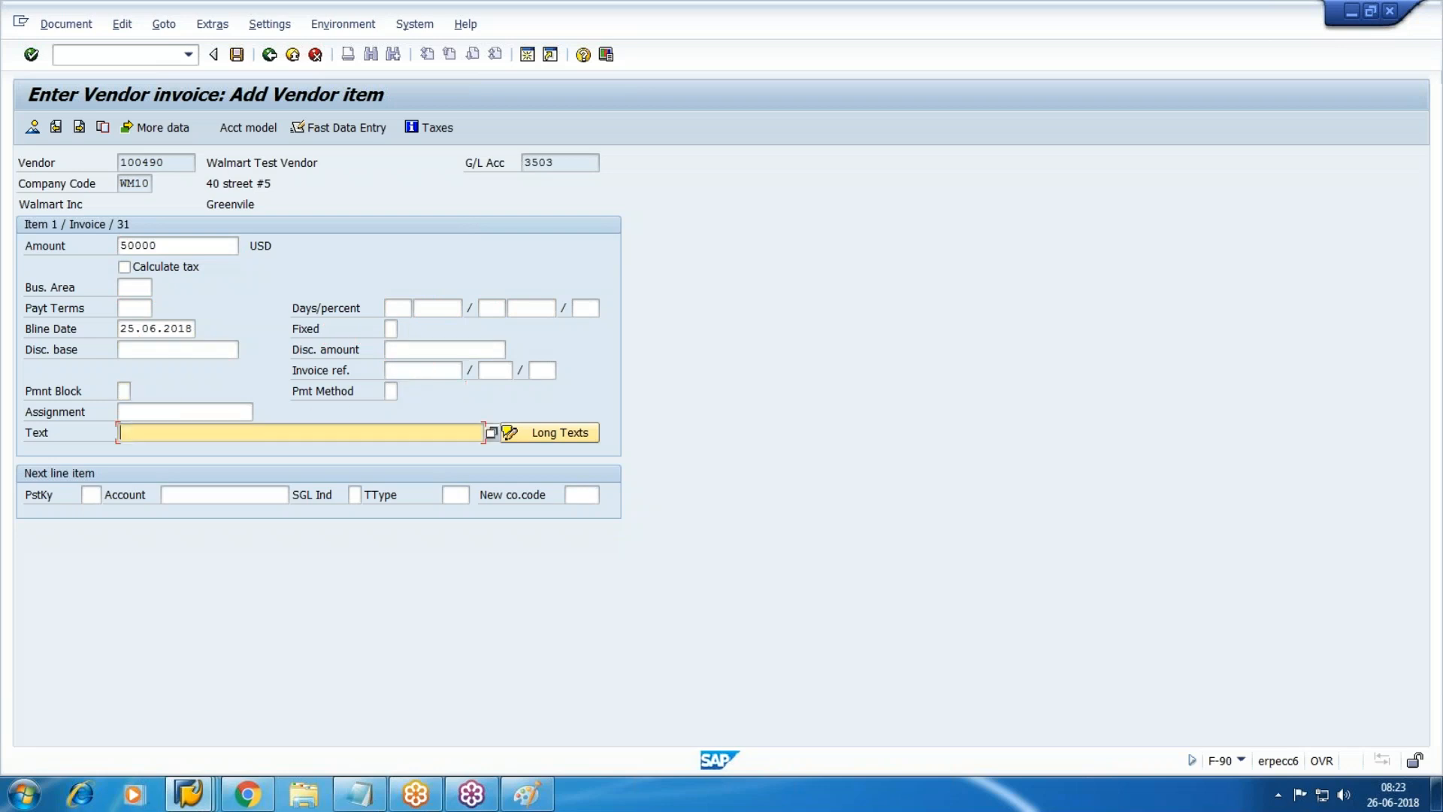
pyautogui.write('Asst Purchased')
pyautogui.press('Tab')
# Set the next line to posting key 70, asset VOLVO #456 (1-0), transaction type 100.
pyautogui.write('70')
pyautogui.press('Tab')
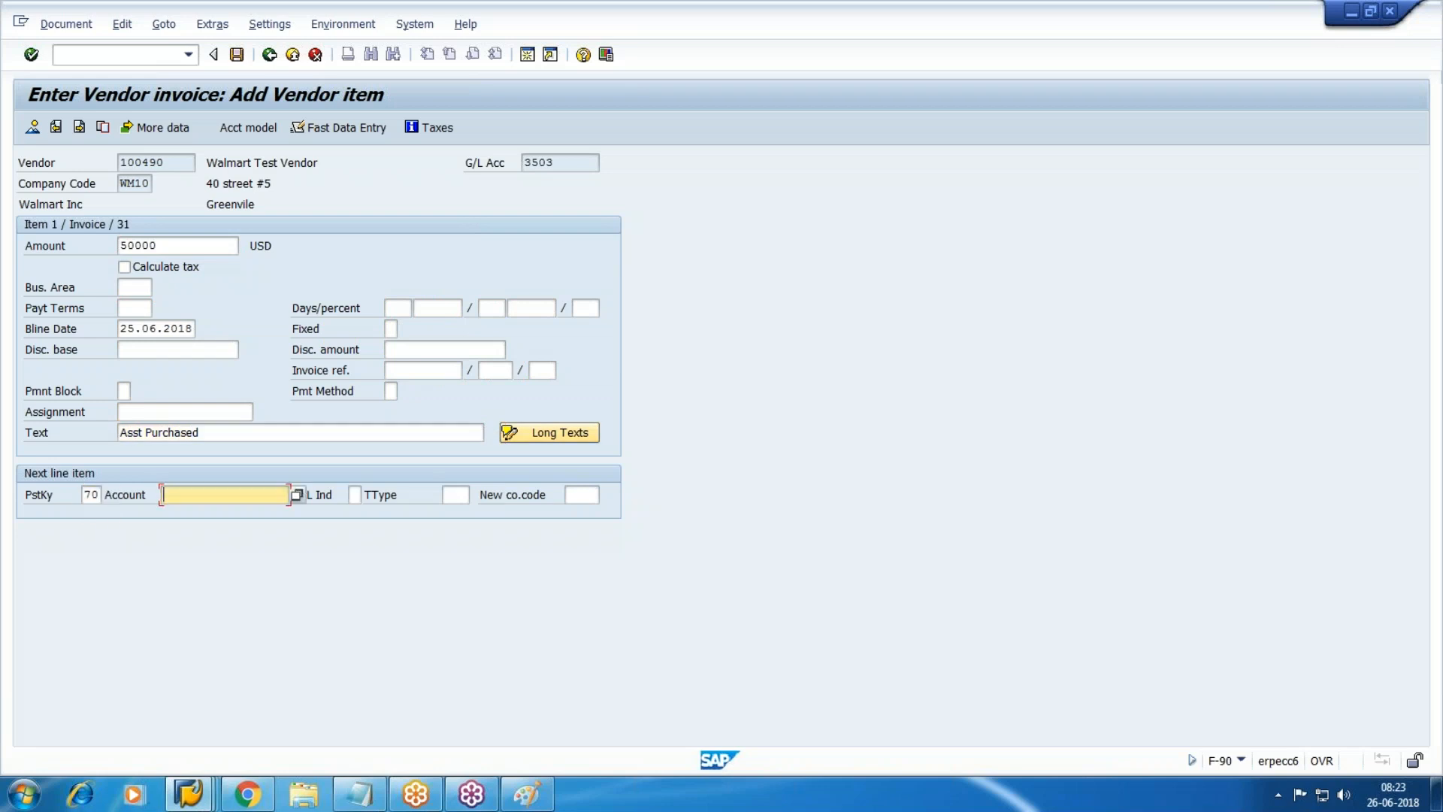
pyautogui.press('F4')
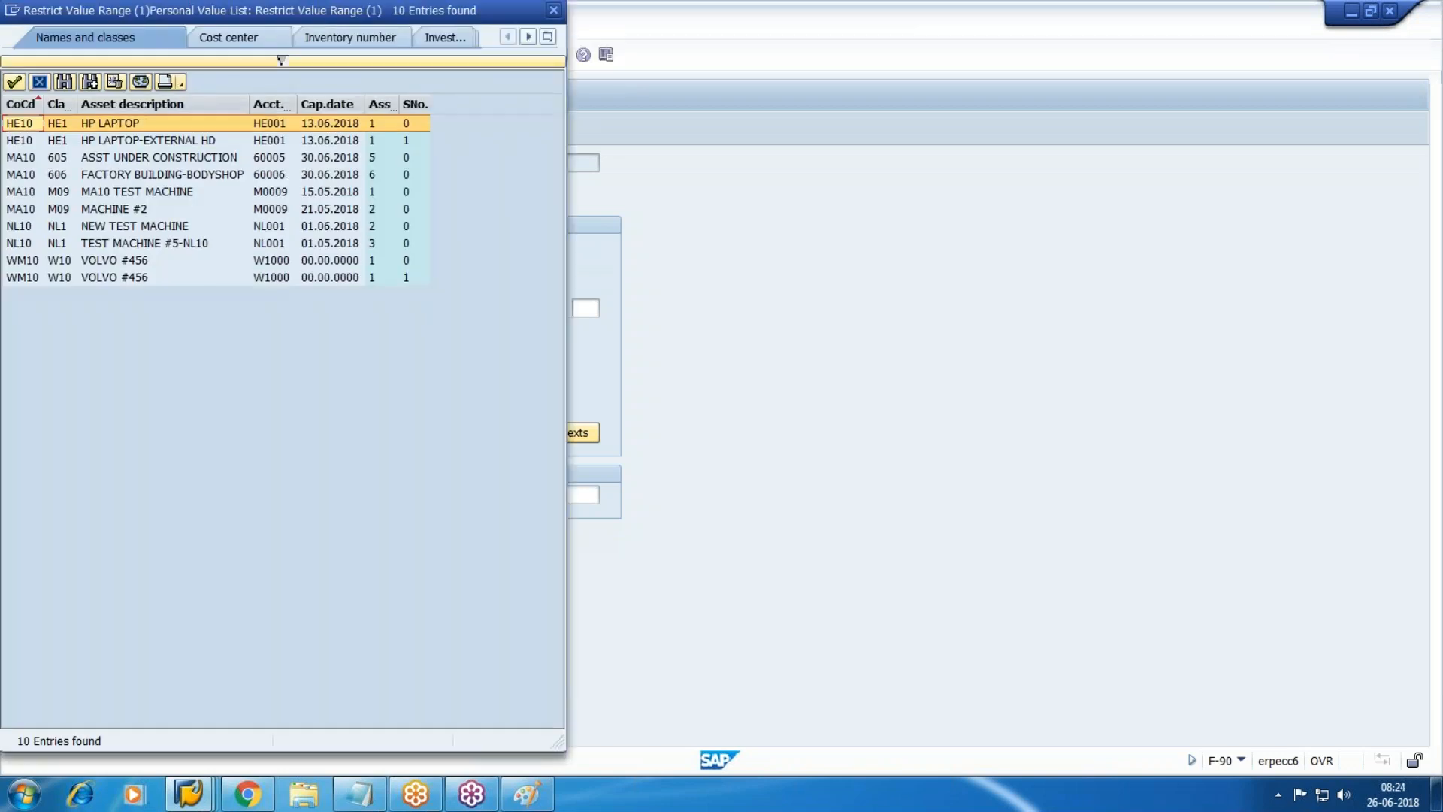
pyautogui.click(377, 260)
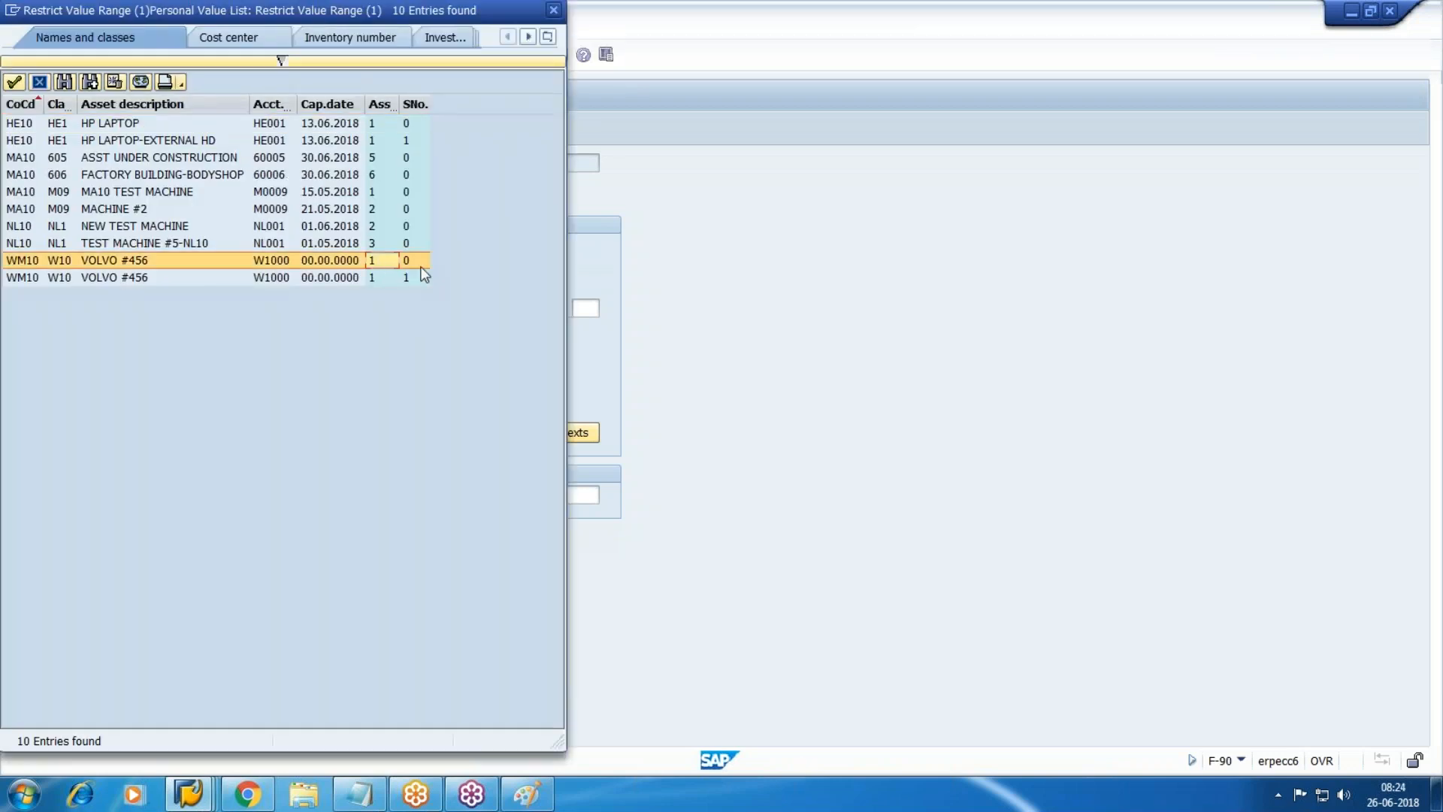
pyautogui.doubleClick(26, 263)
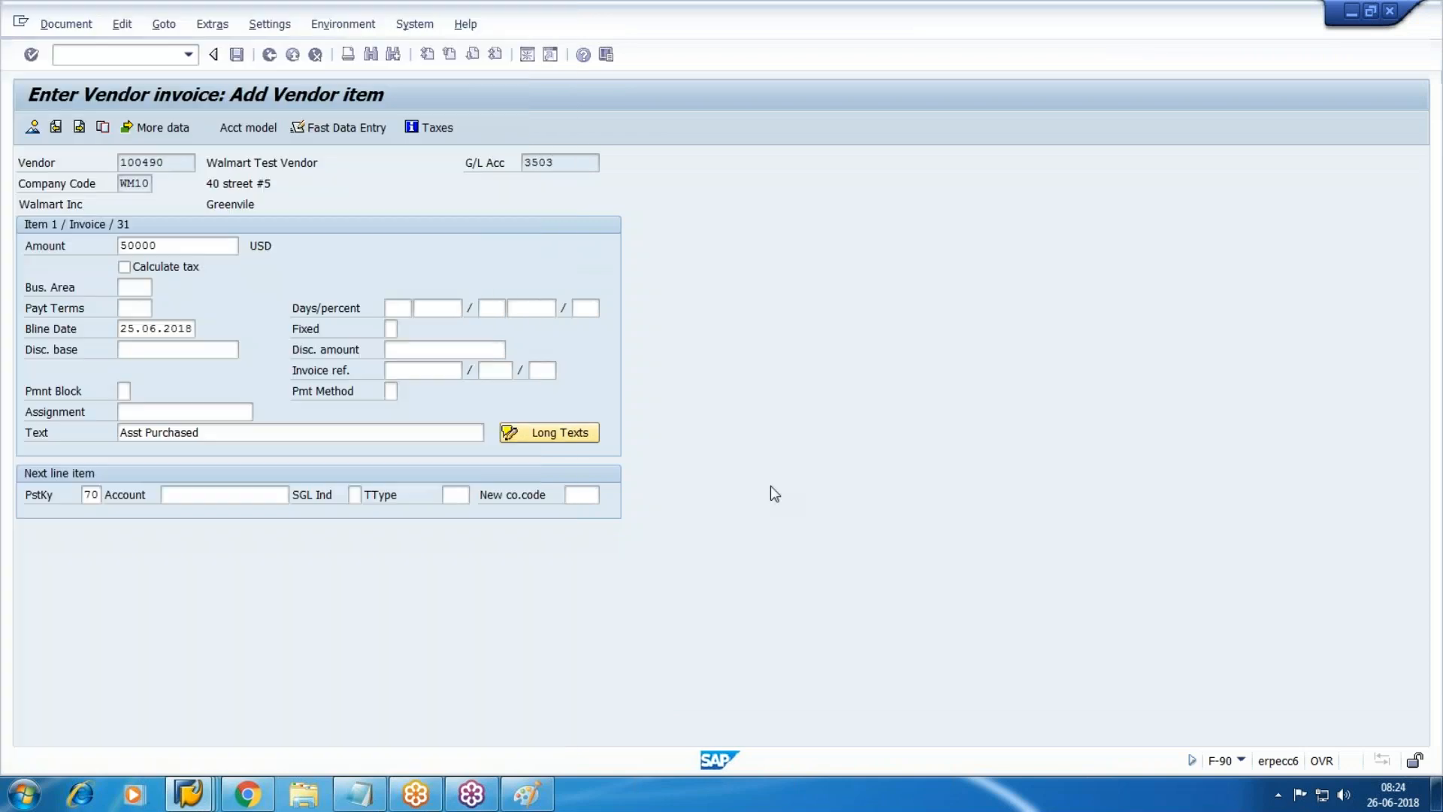
pyautogui.press('Tab')
pyautogui.press('Tab')
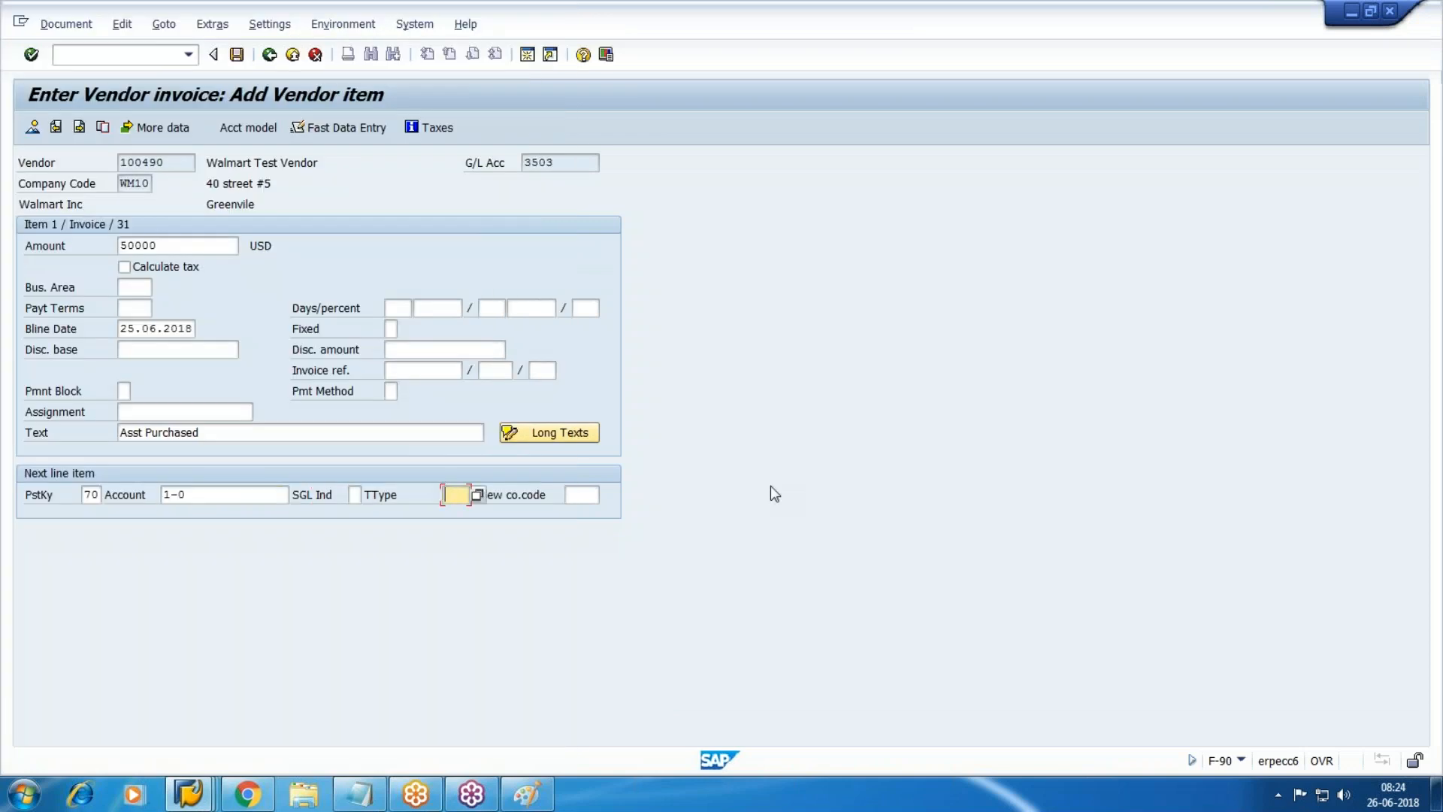
pyautogui.press('F4')
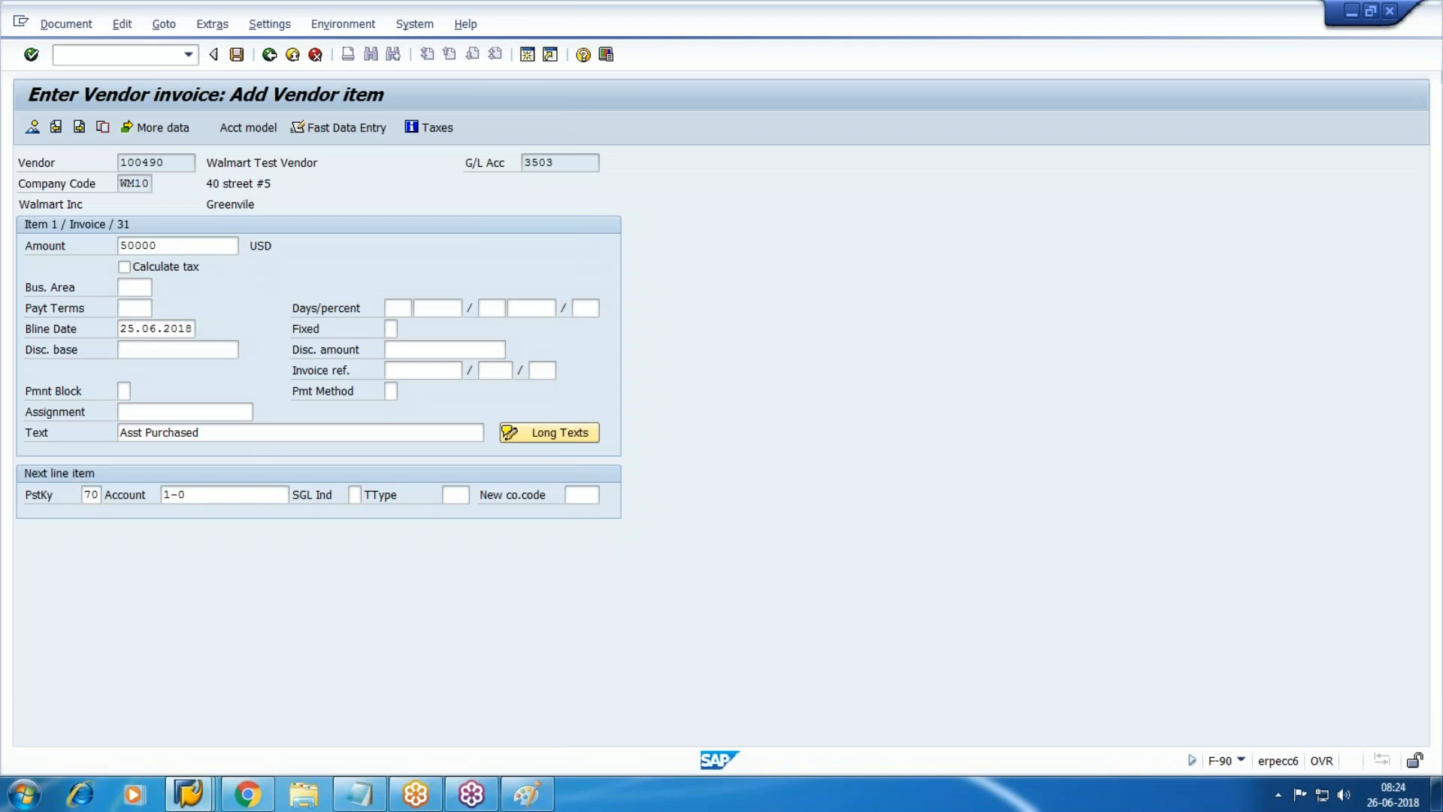
pyautogui.click(481, 485)
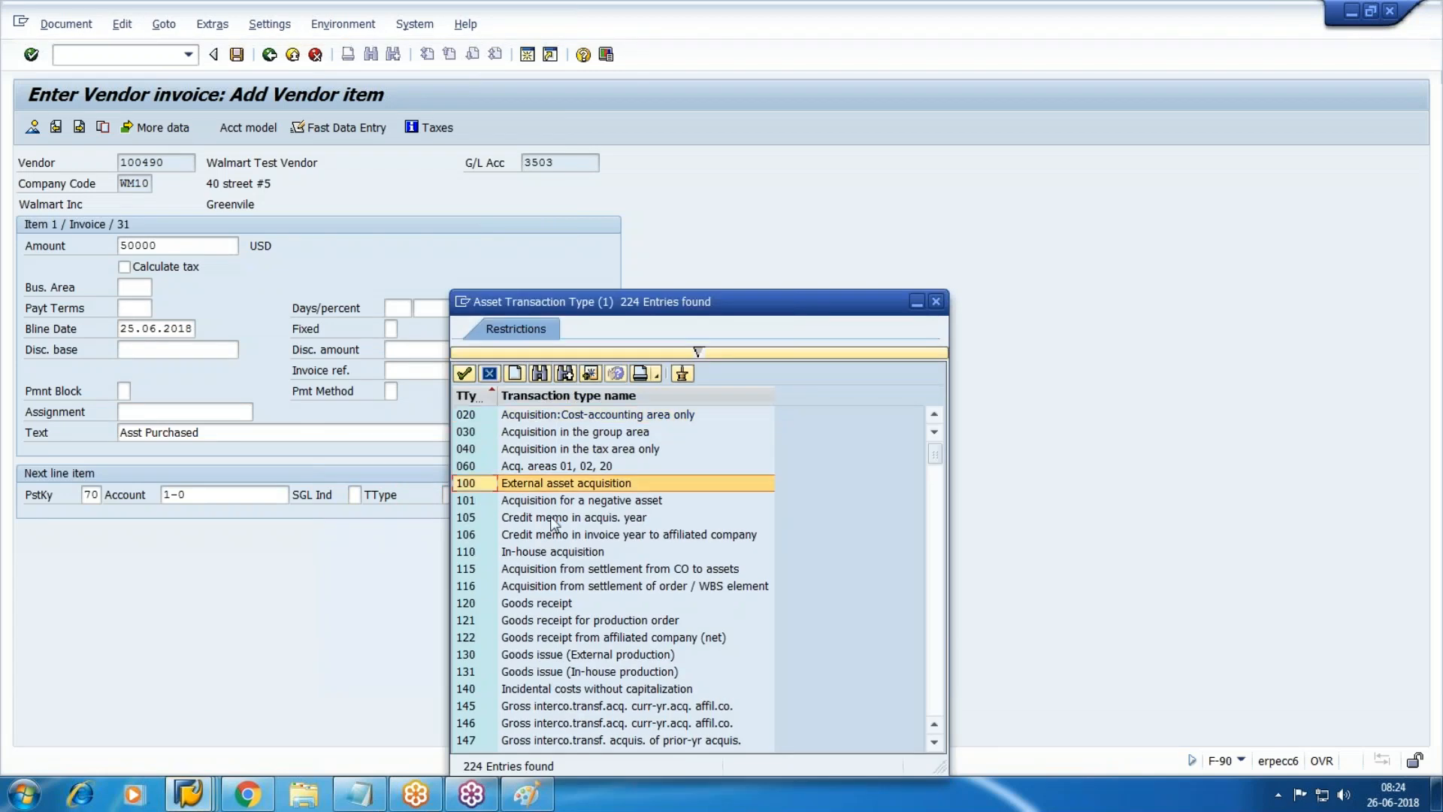
pyautogui.press('Return')
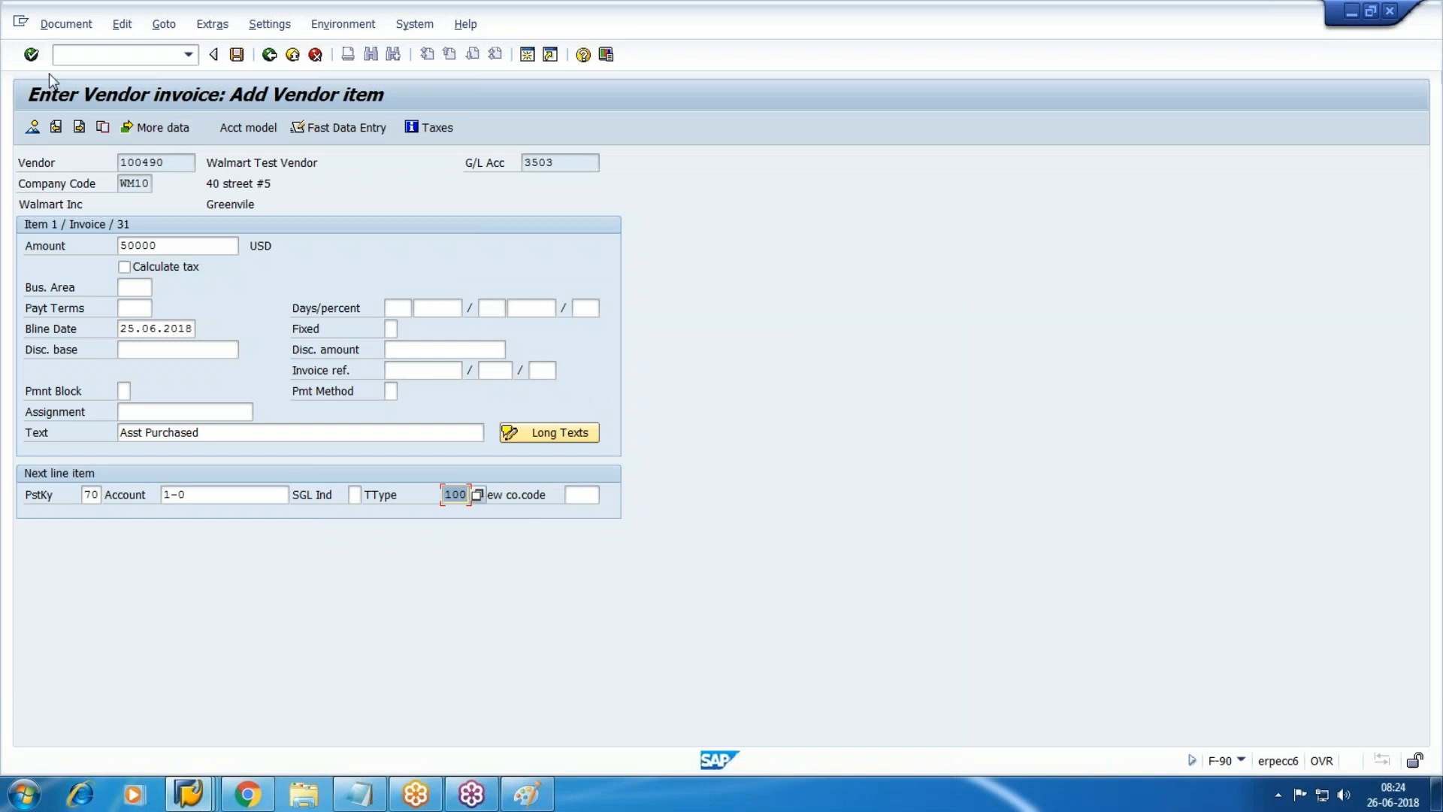
# Correct the vendor amount to 40000 and confirm to reach the asset item.
pyautogui.click(31, 54)
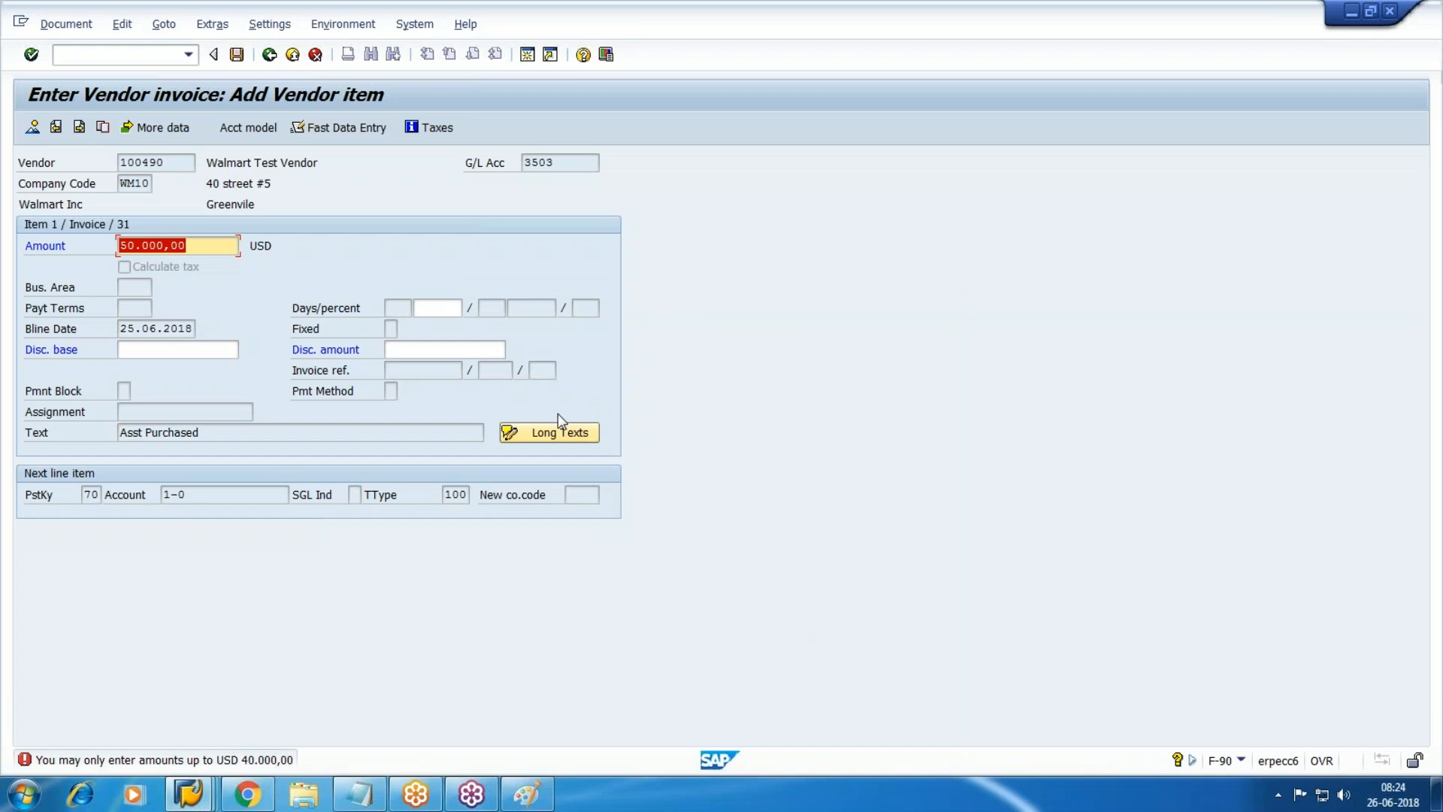
pyautogui.write('40000')
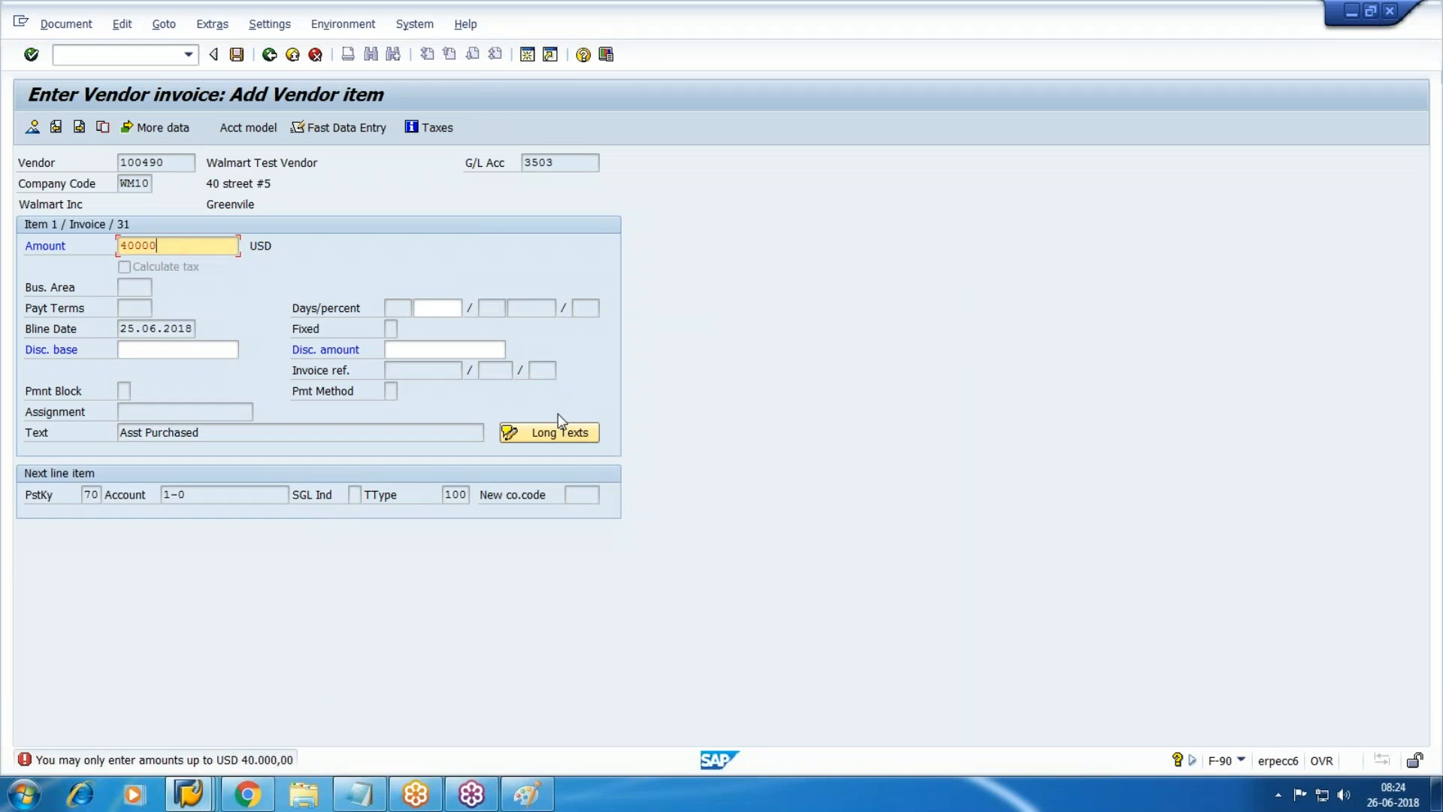
pyautogui.press('Return')
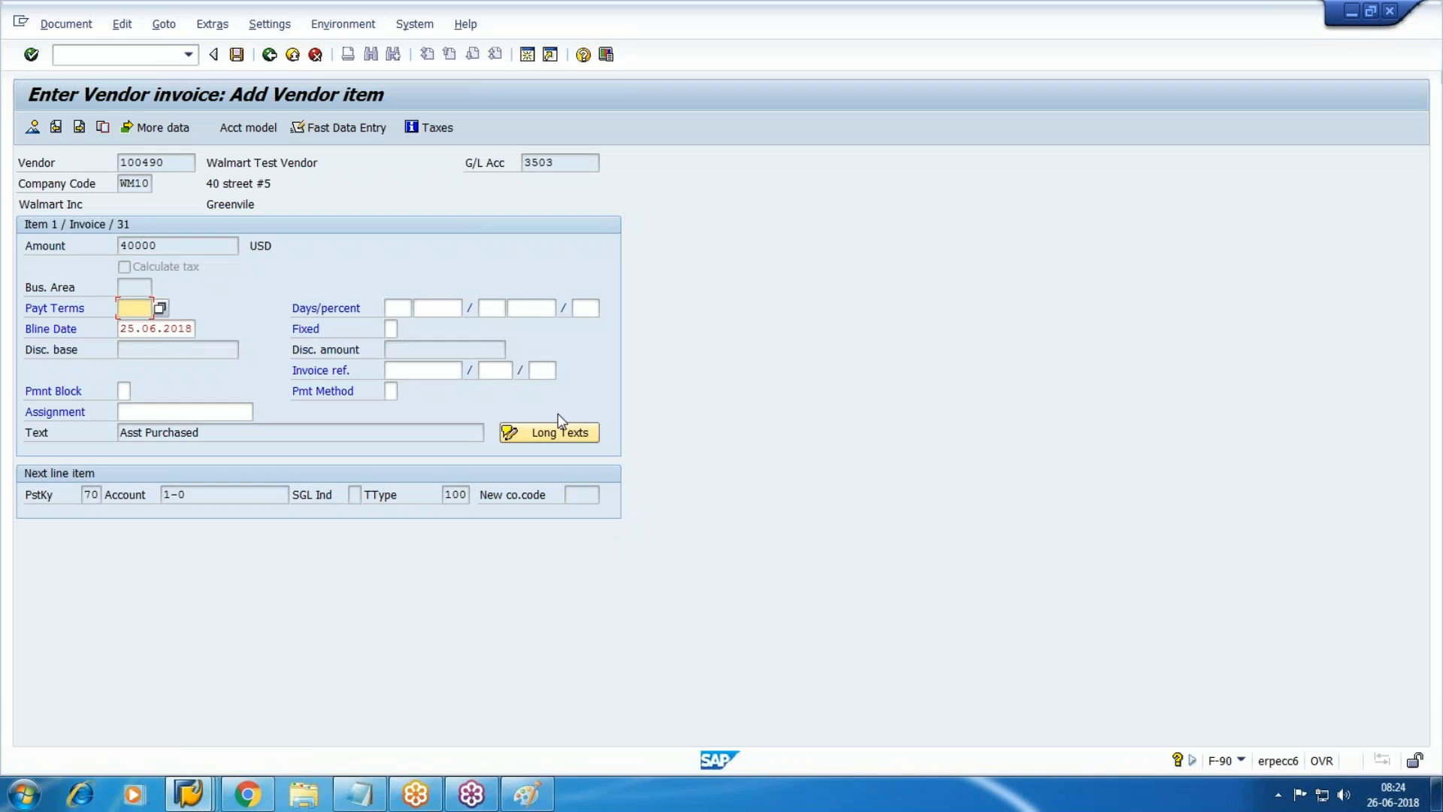
pyautogui.press('Return')
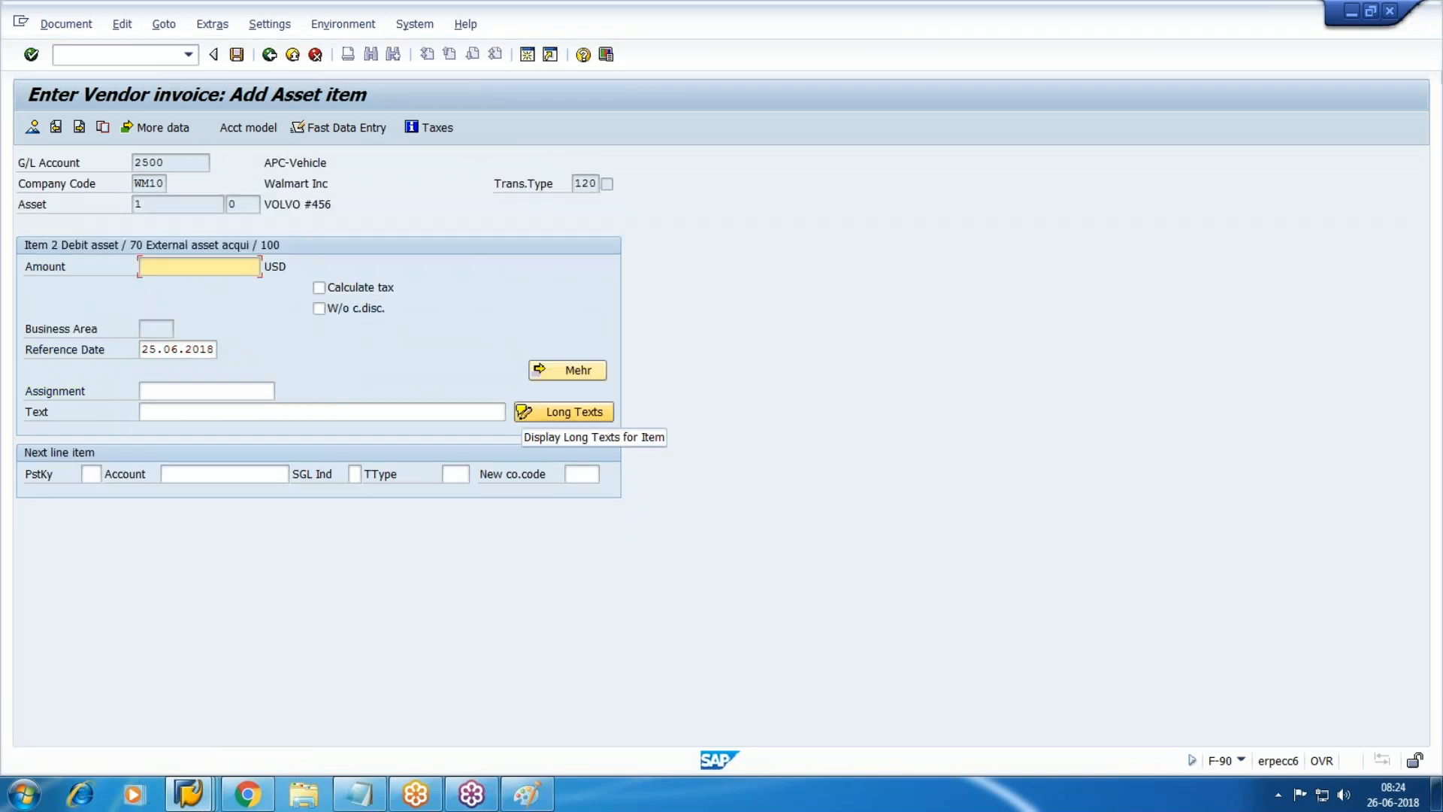
# Fill the asset item with amount * and text +, then simulate the posting.
pyautogui.write('*')
pyautogui.click(502, 411)
pyautogui.write('+')
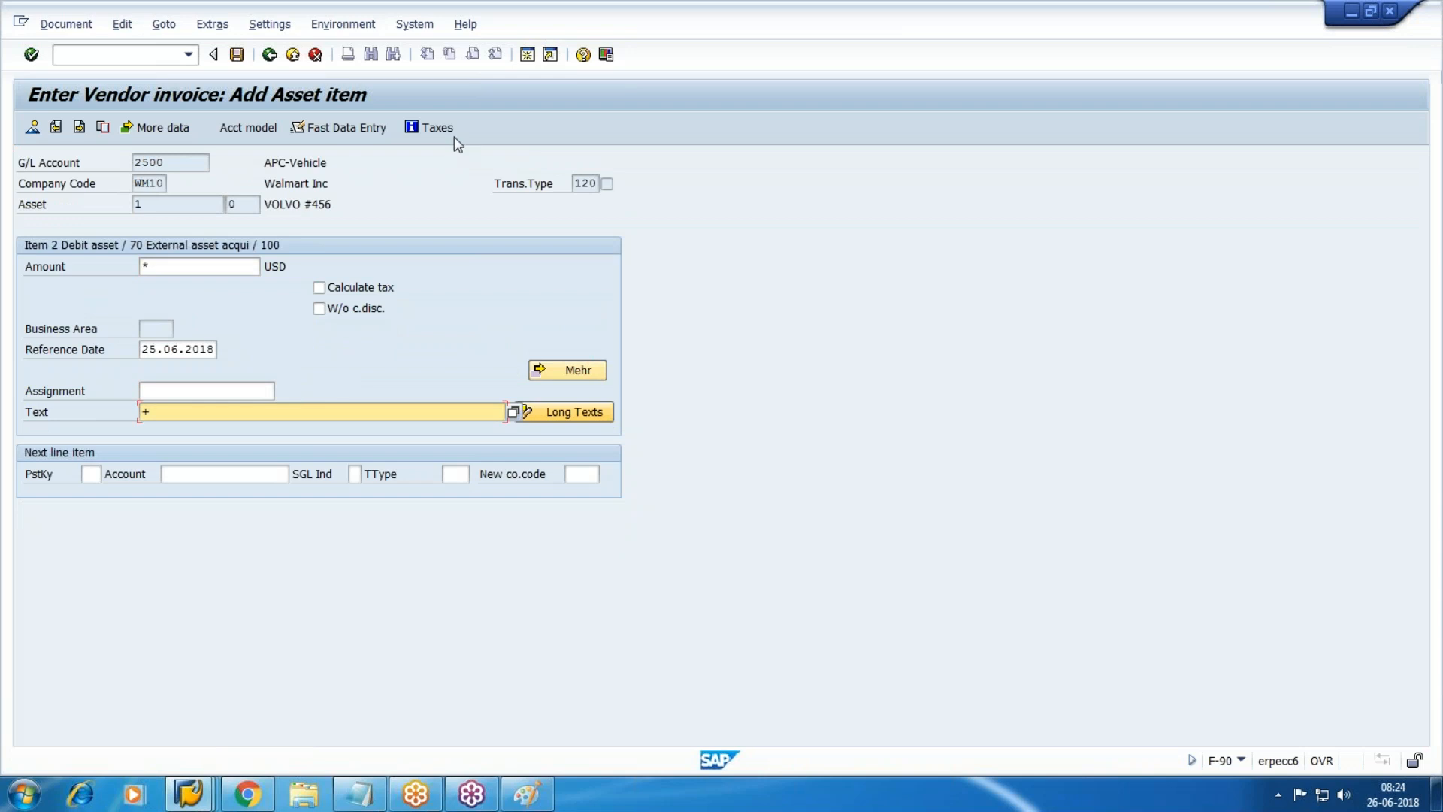
pyautogui.click(66, 24)
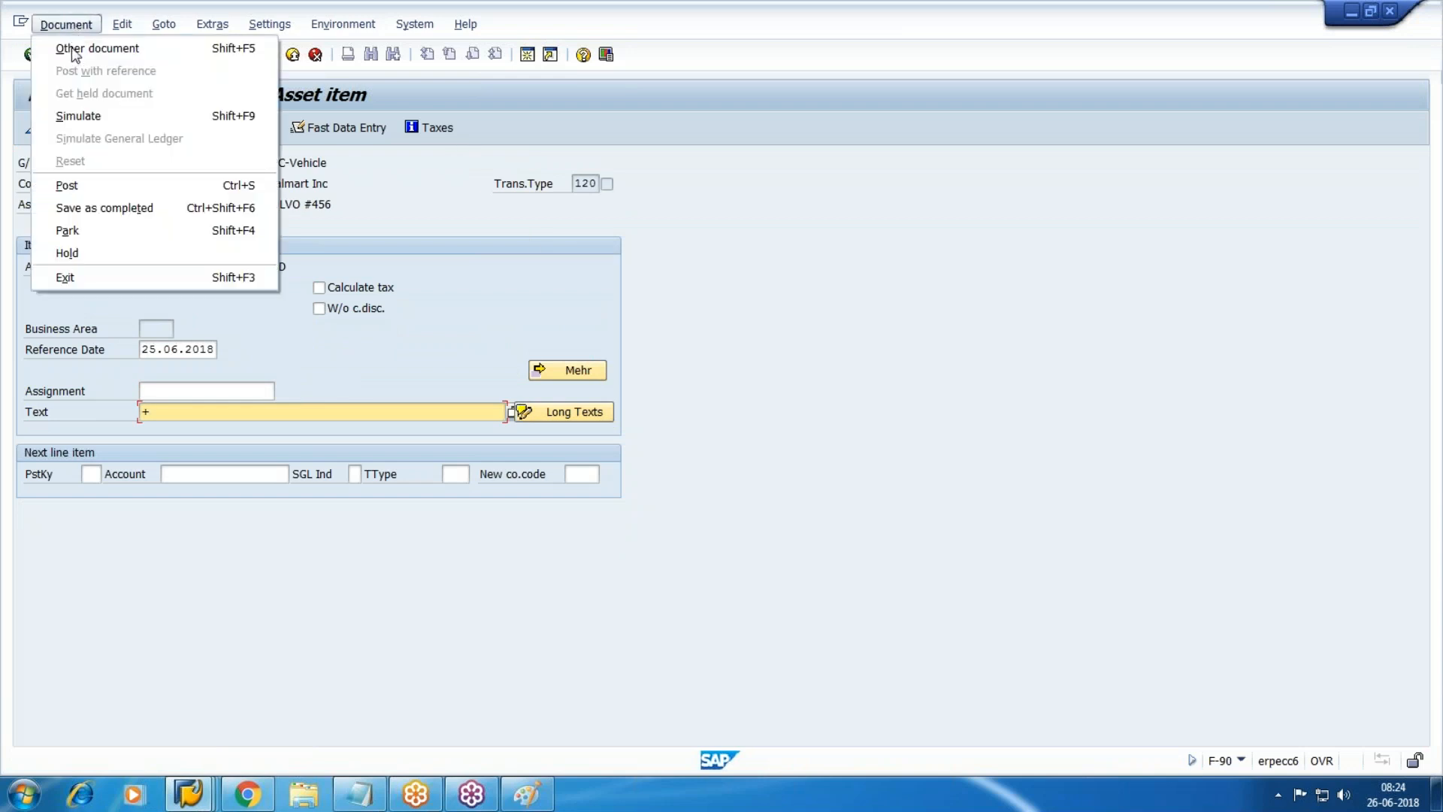
pyautogui.click(109, 121)
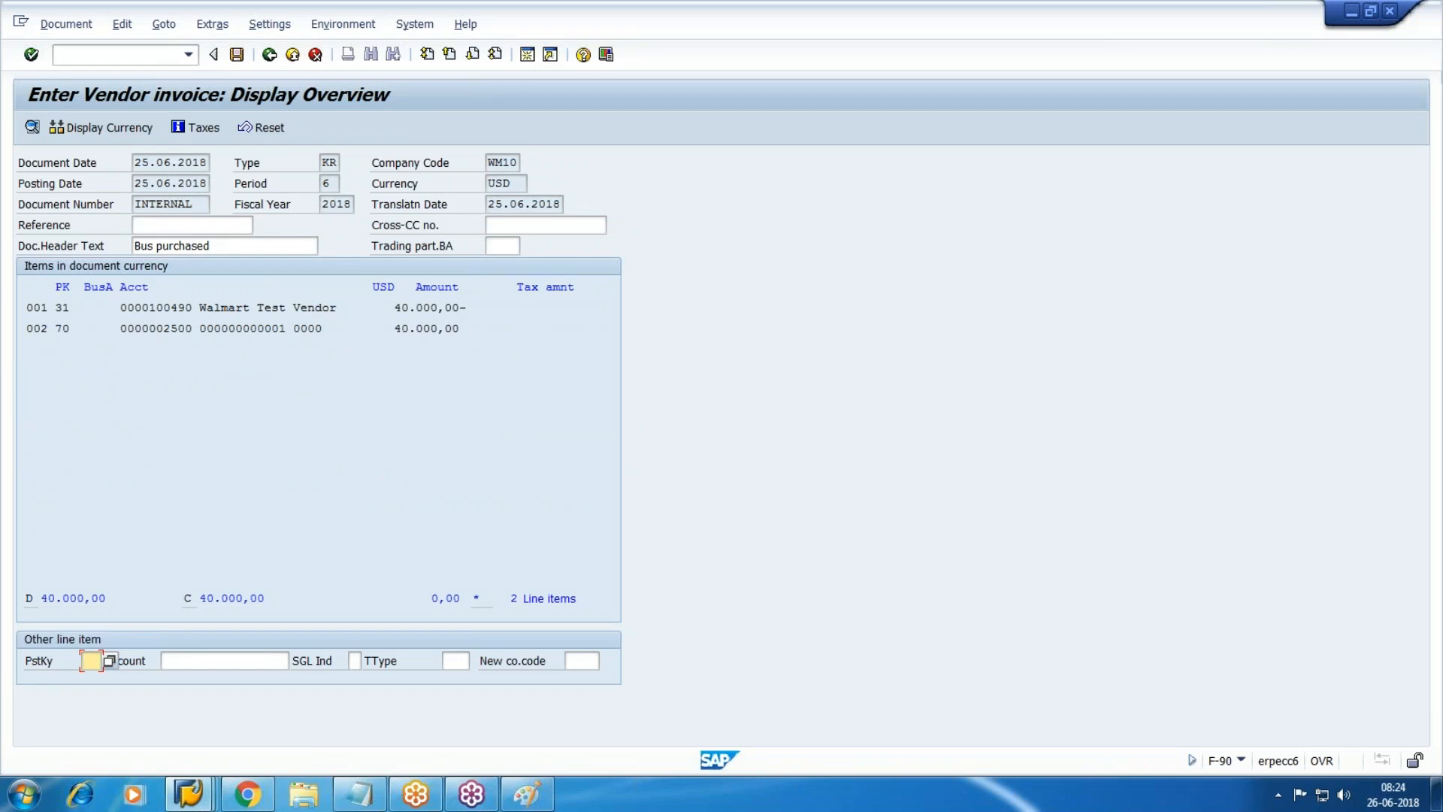
# Check vendor credit line 001 and asset debit line 002, then post document 190007.
pyautogui.moveTo(114, 309); pyautogui.dragTo(512, 312)
pyautogui.click(512, 311)
pyautogui.moveTo(114, 329); pyautogui.dragTo(789, 338)
pyautogui.click(790, 339)
pyautogui.click(239, 60)
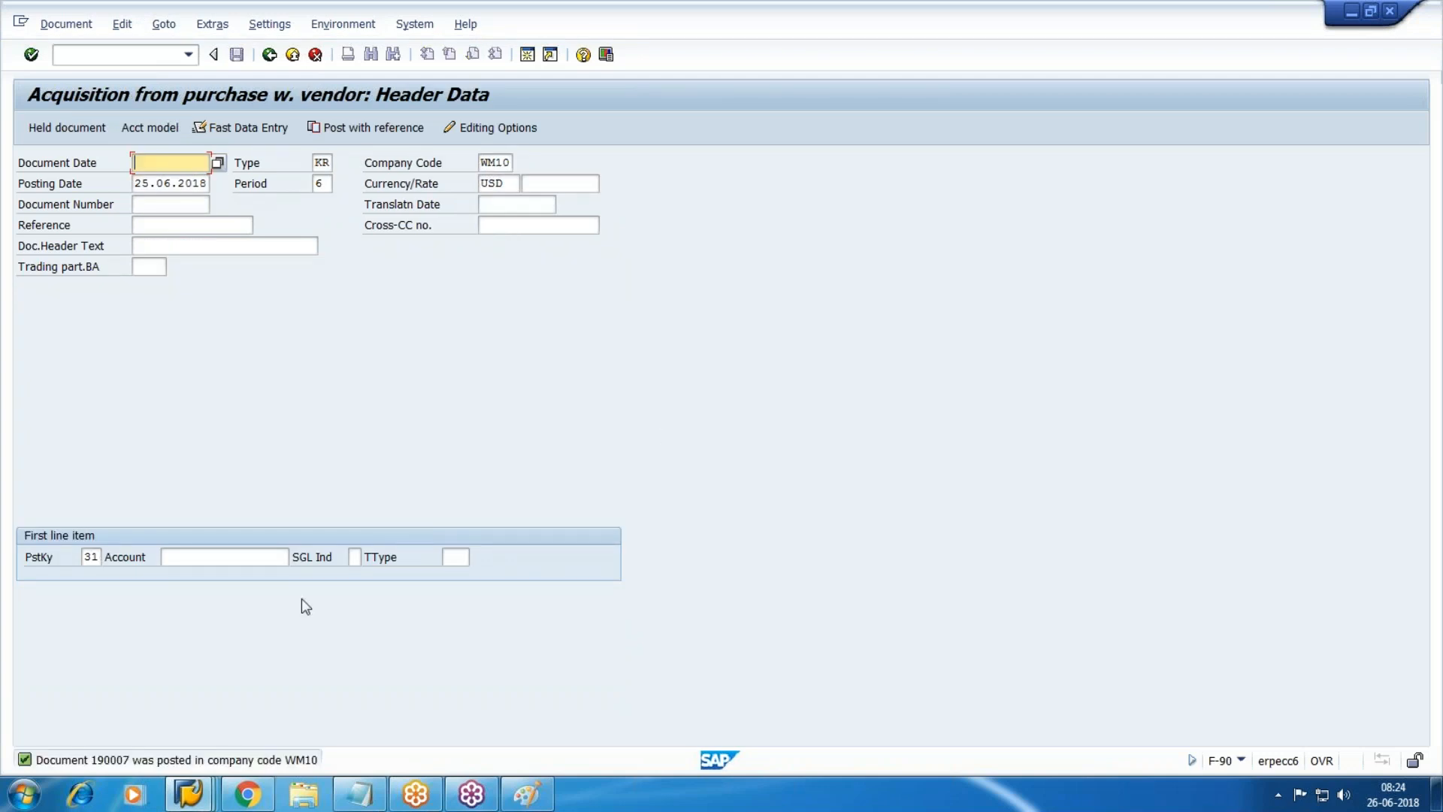
# Add a new Notepad line reading 'asst -190007' below the Asst Dr and Vendor Cr notes.
pyautogui.click(360, 794)
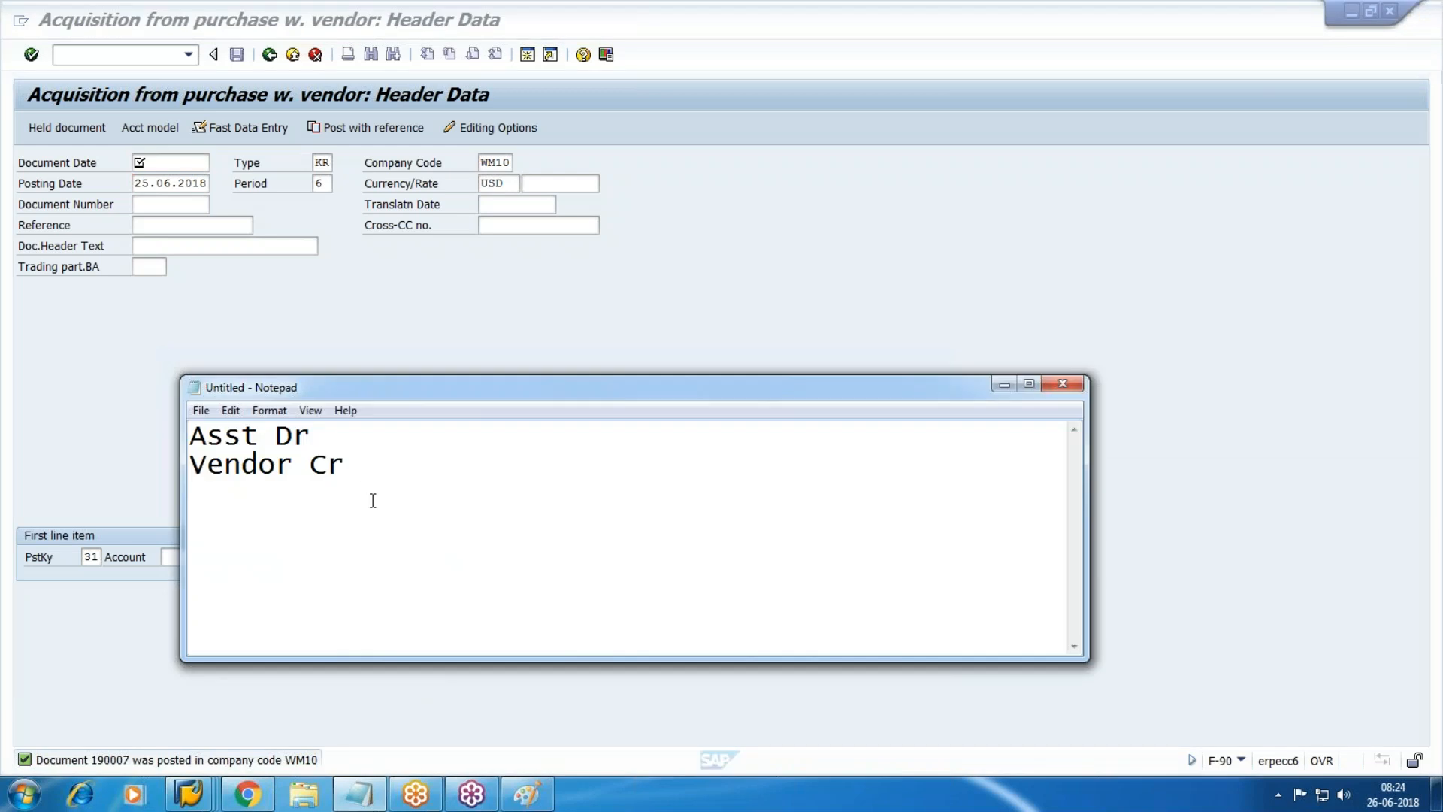
pyautogui.press('Return')
pyautogui.write('S')
pyautogui.press('BackSpace')
pyautogui.write('asst -190004')
pyautogui.press('BackSpace')
pyautogui.write('7')
pyautogui.click(699, 267)
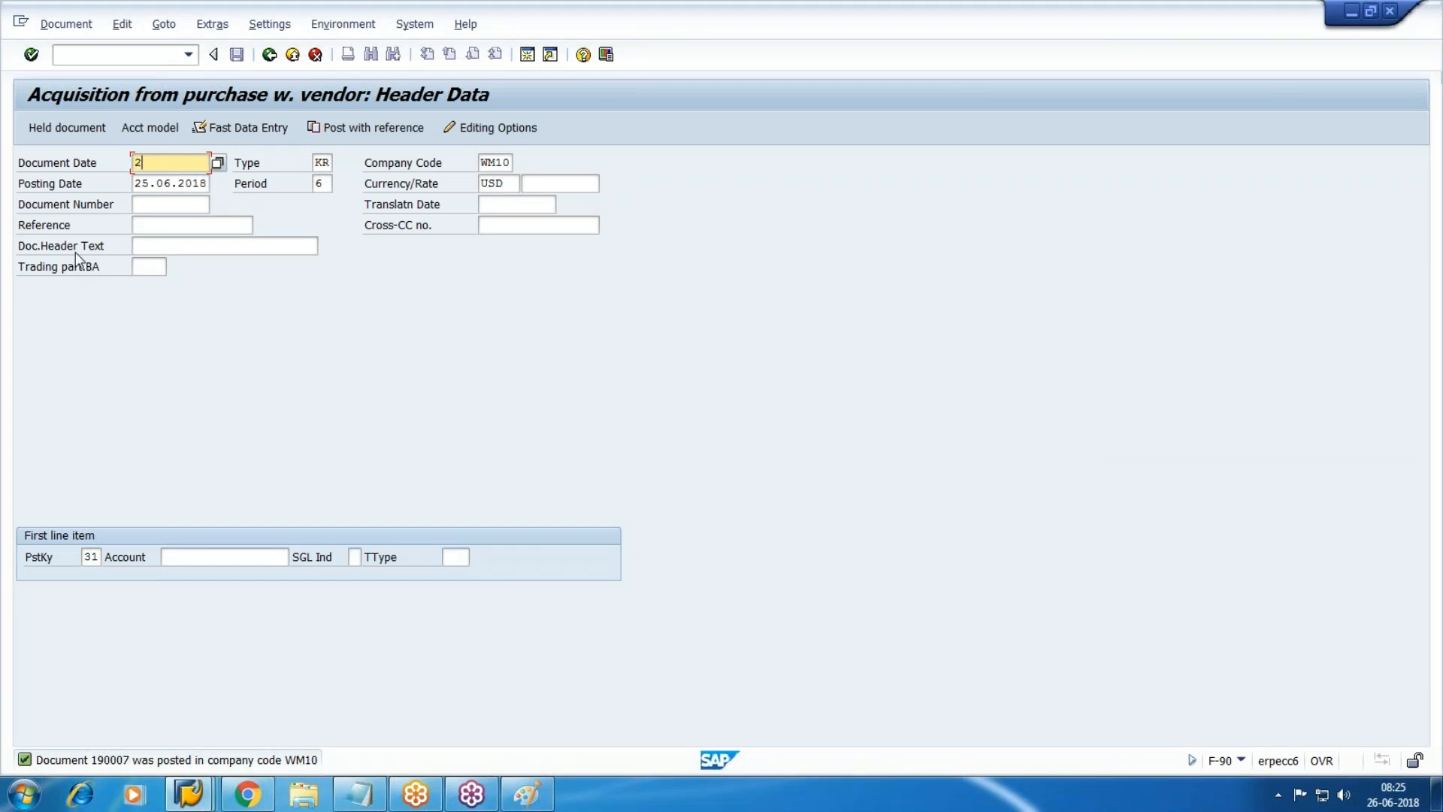
# Enter document date 25.06.2018 and header text 'sub asst' in the acquisition header.
pyautogui.press('BackSpace')
pyautogui.press('Tab')
pyautogui.hotkey('shift', 'Tab')
pyautogui.write('25.06')
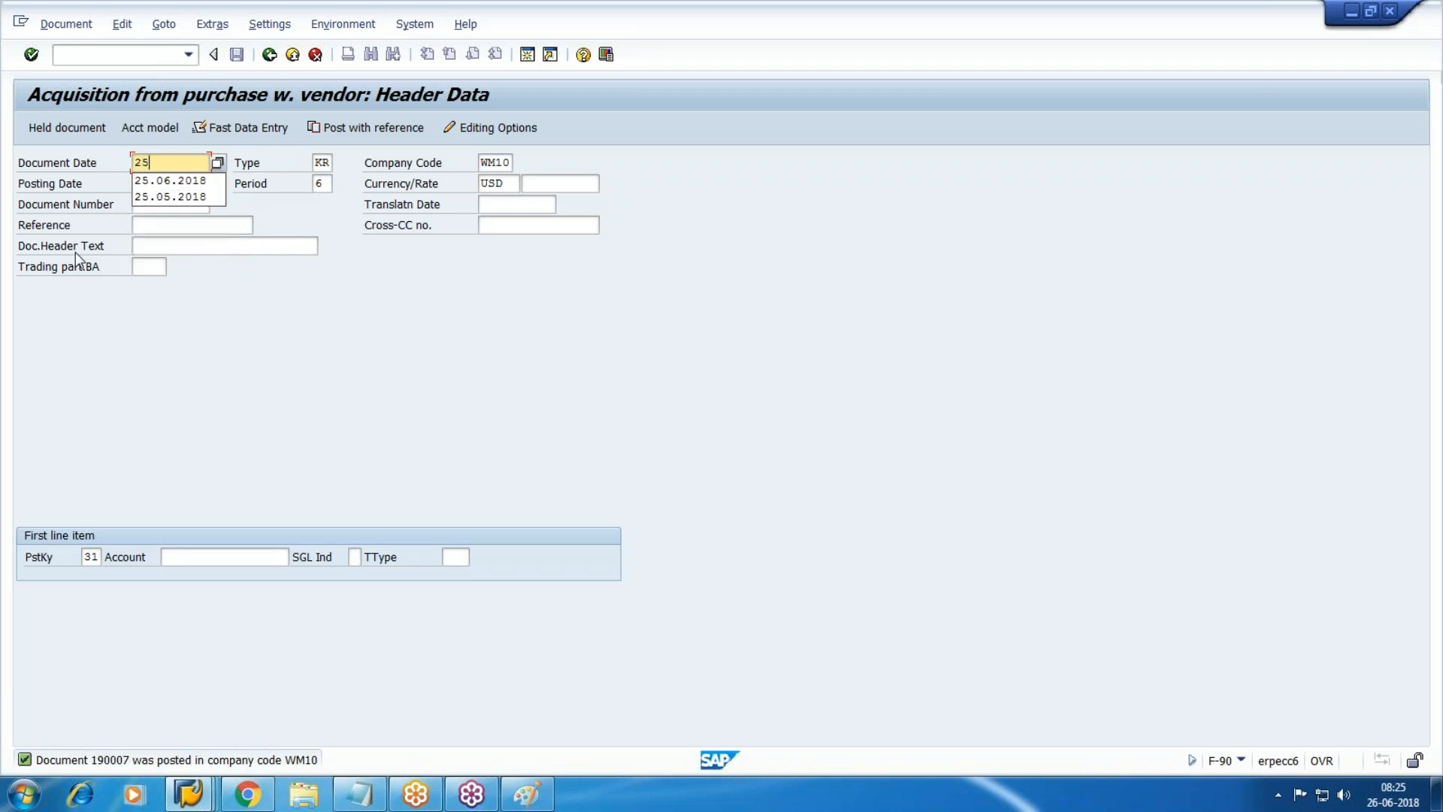
pyautogui.press('Down')
pyautogui.press('Tab')
pyautogui.press('Tab')
pyautogui.press('Tab')
pyautogui.press('Tab')
pyautogui.press('Tab')
pyautogui.press('Tab')
pyautogui.press('Tab')
pyautogui.press('Tab')
pyautogui.press('Tab')
pyautogui.press('Tab')
pyautogui.press('Tab')
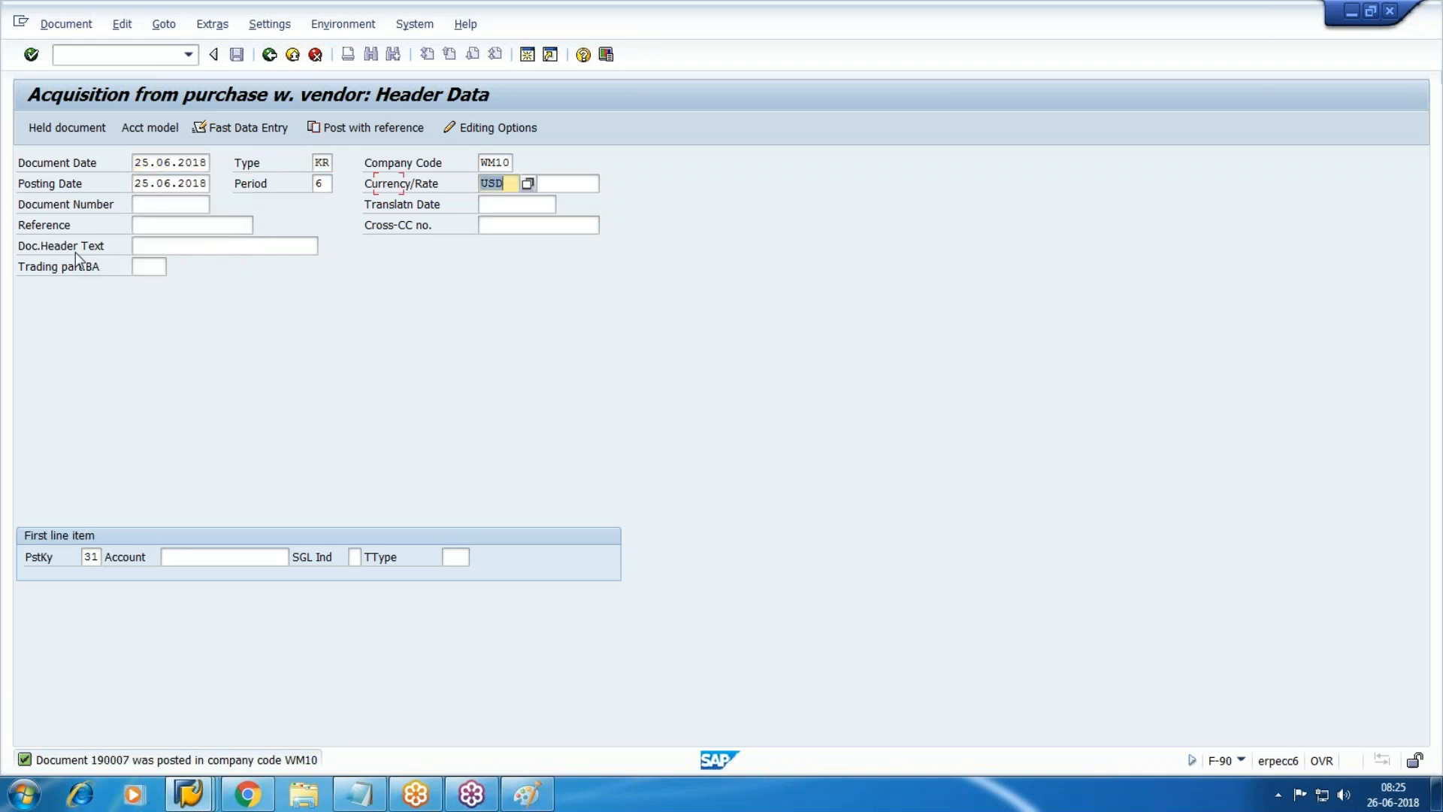
pyautogui.write('s')
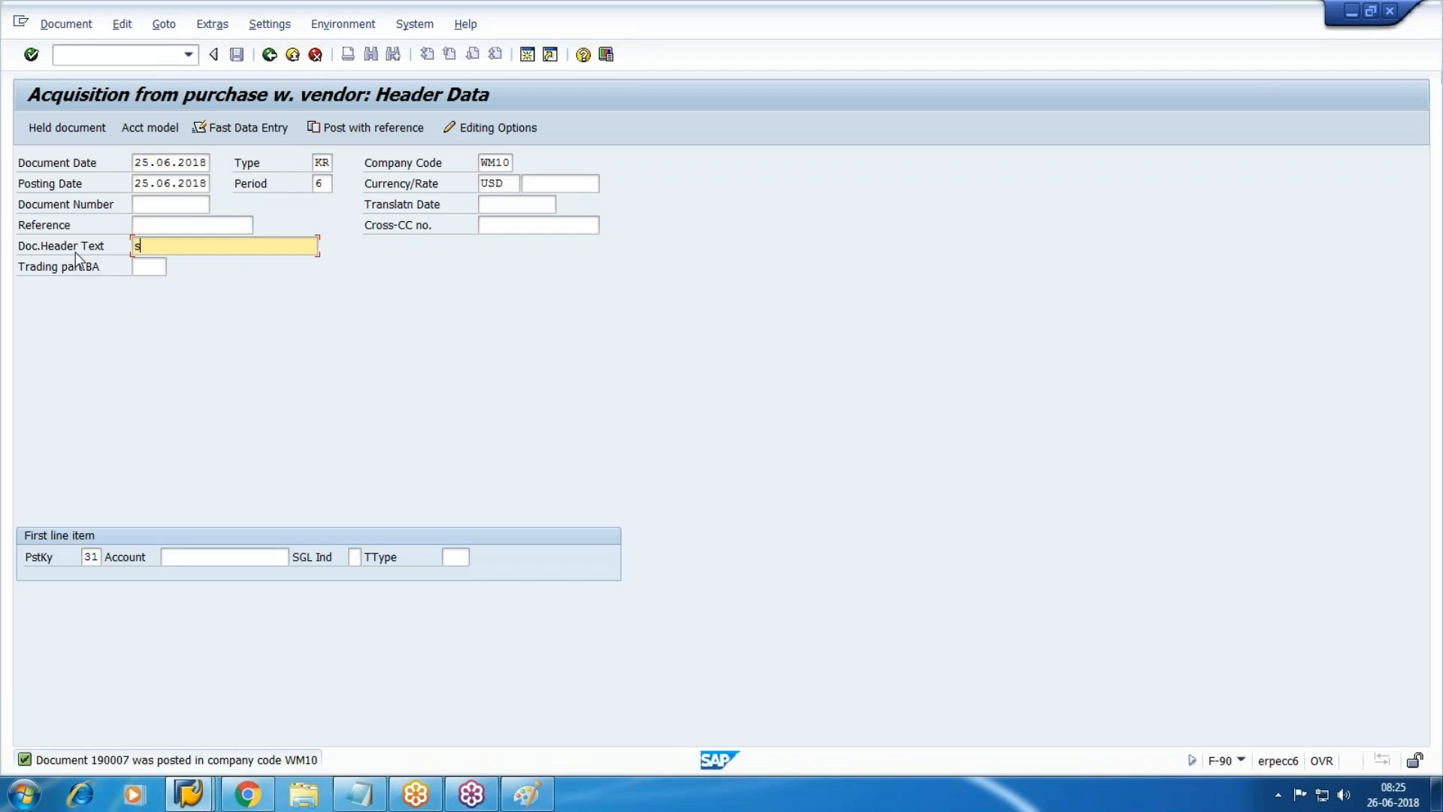
pyautogui.write('ub asst')
# Search WM10 vendors for the account and select Walmart Test Vendor.
pyautogui.press('Tab')
pyautogui.press('Tab')
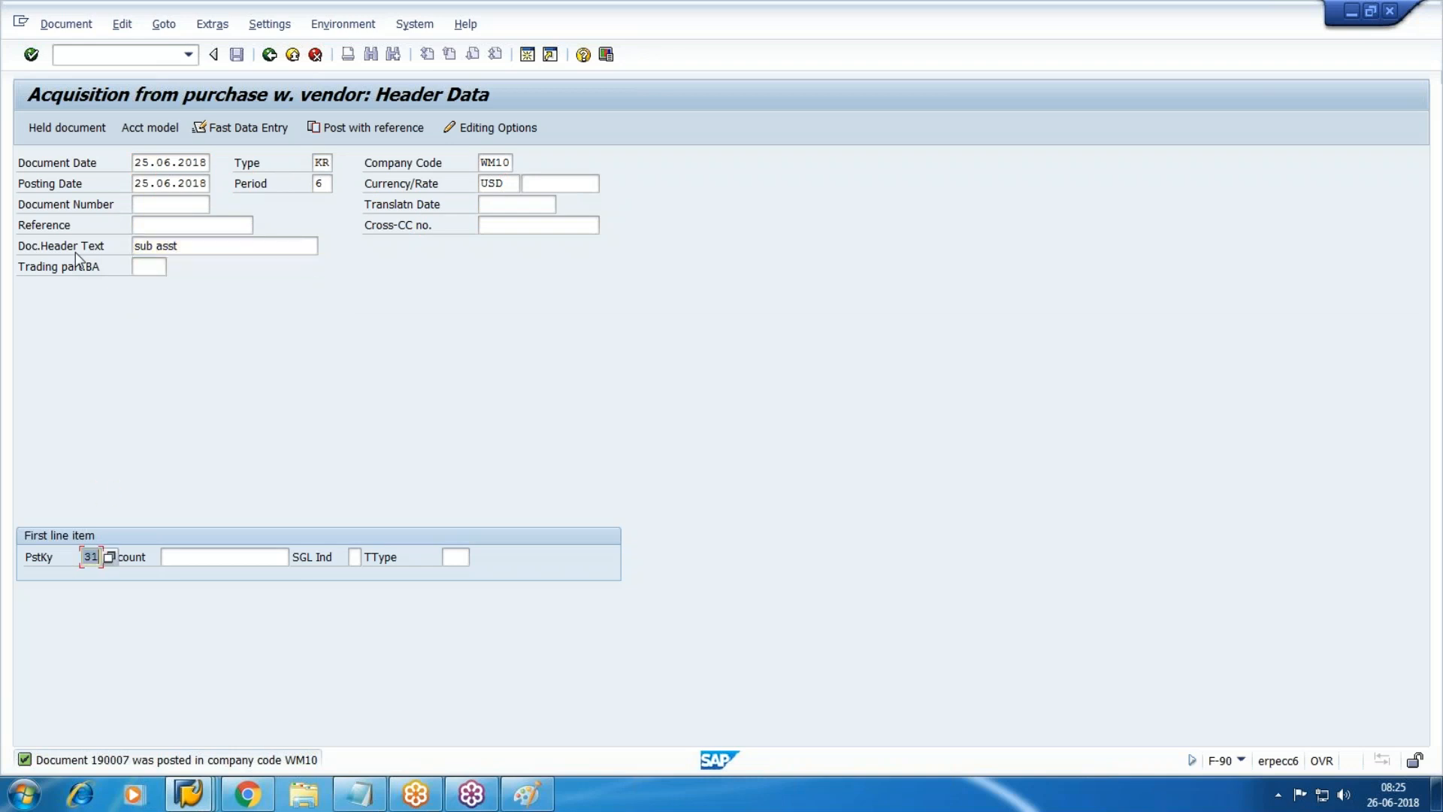
pyautogui.press('Tab')
pyautogui.press('F4')
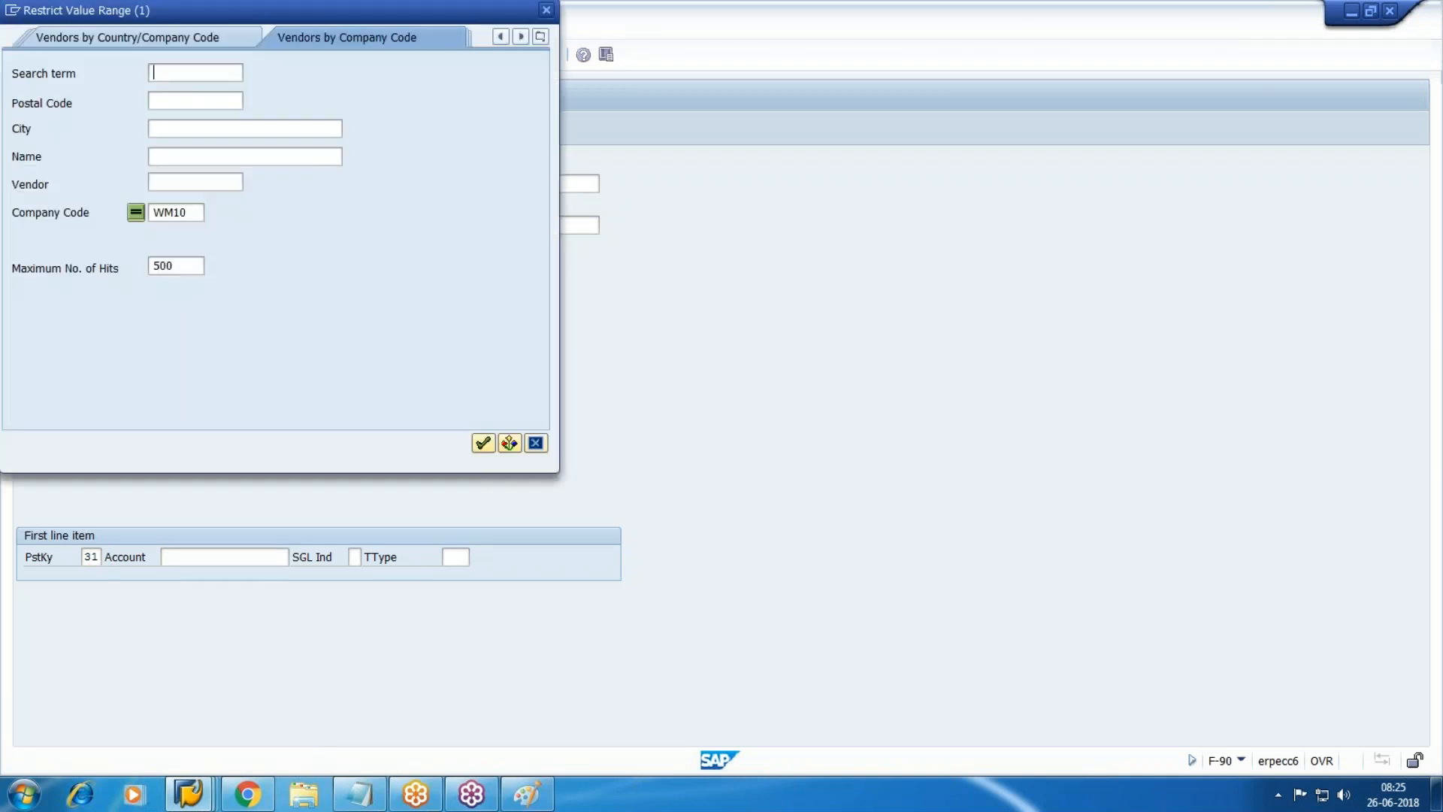
pyautogui.press('Return')
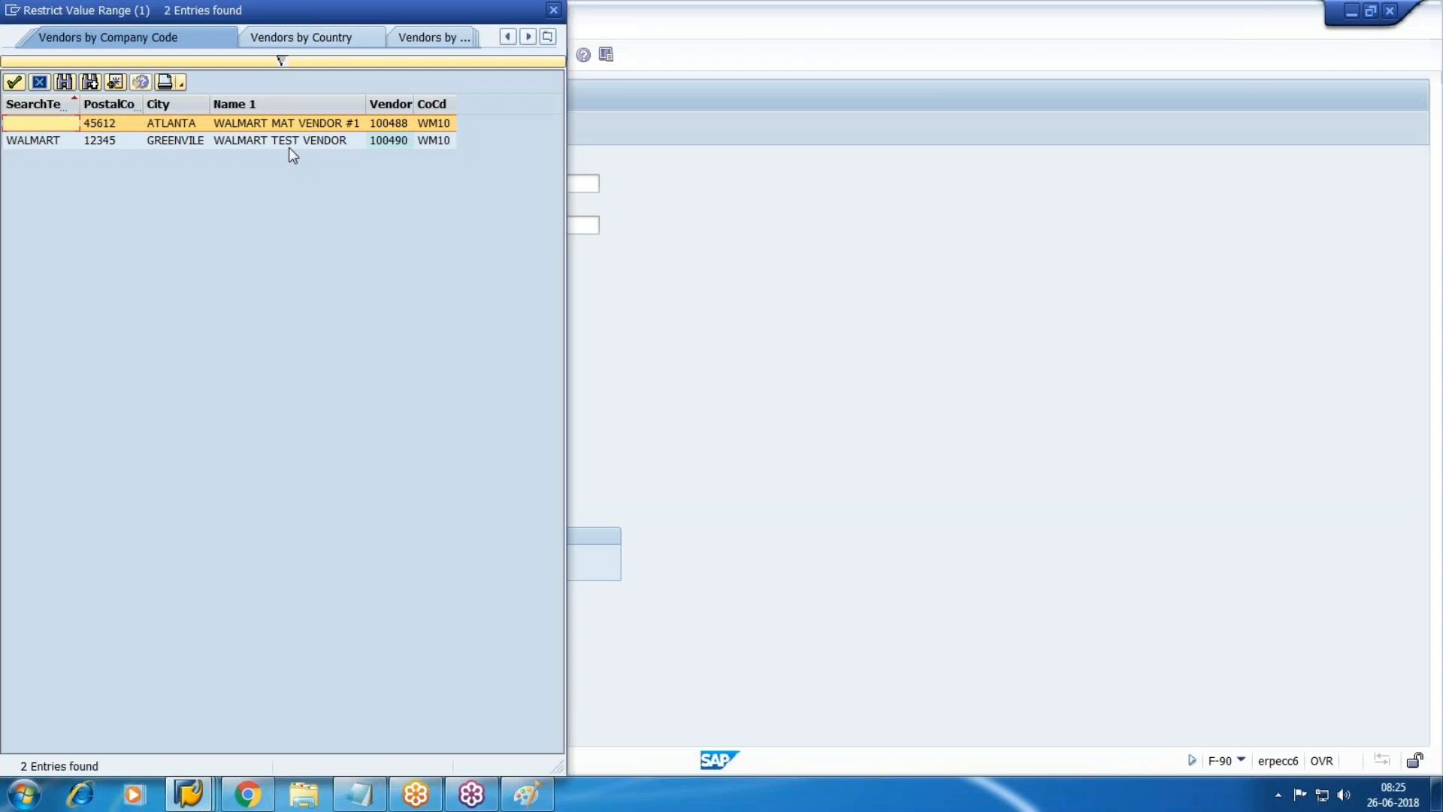
pyautogui.doubleClick(290, 145)
# Give the vendor item amount 3600, cleared payment terms and text 'sub asst'.
pyautogui.press('Return')
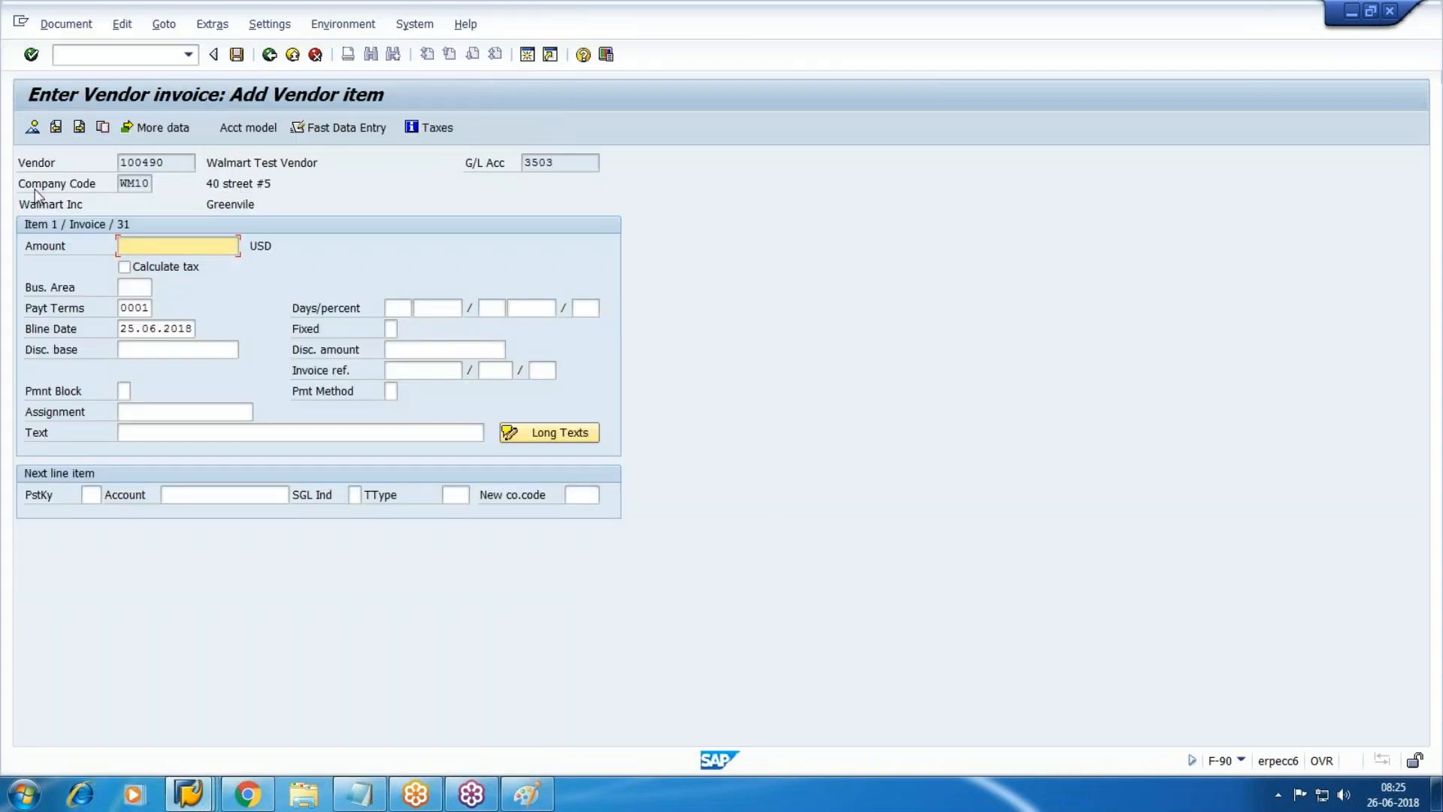
pyautogui.write('4000')
pyautogui.press('BackSpace')
pyautogui.press('BackSpace')
pyautogui.press('BackSpace')
pyautogui.press('BackSpace')
pyautogui.write('3600')
pyautogui.press('Tab')
pyautogui.hotkey('shift', 'Tab')
pyautogui.press('BackSpace')
pyautogui.press('Tab')
pyautogui.press('Tab')
pyautogui.press('Tab')
pyautogui.press('Tab')
pyautogui.press('Tab')
pyautogui.press('Tab')
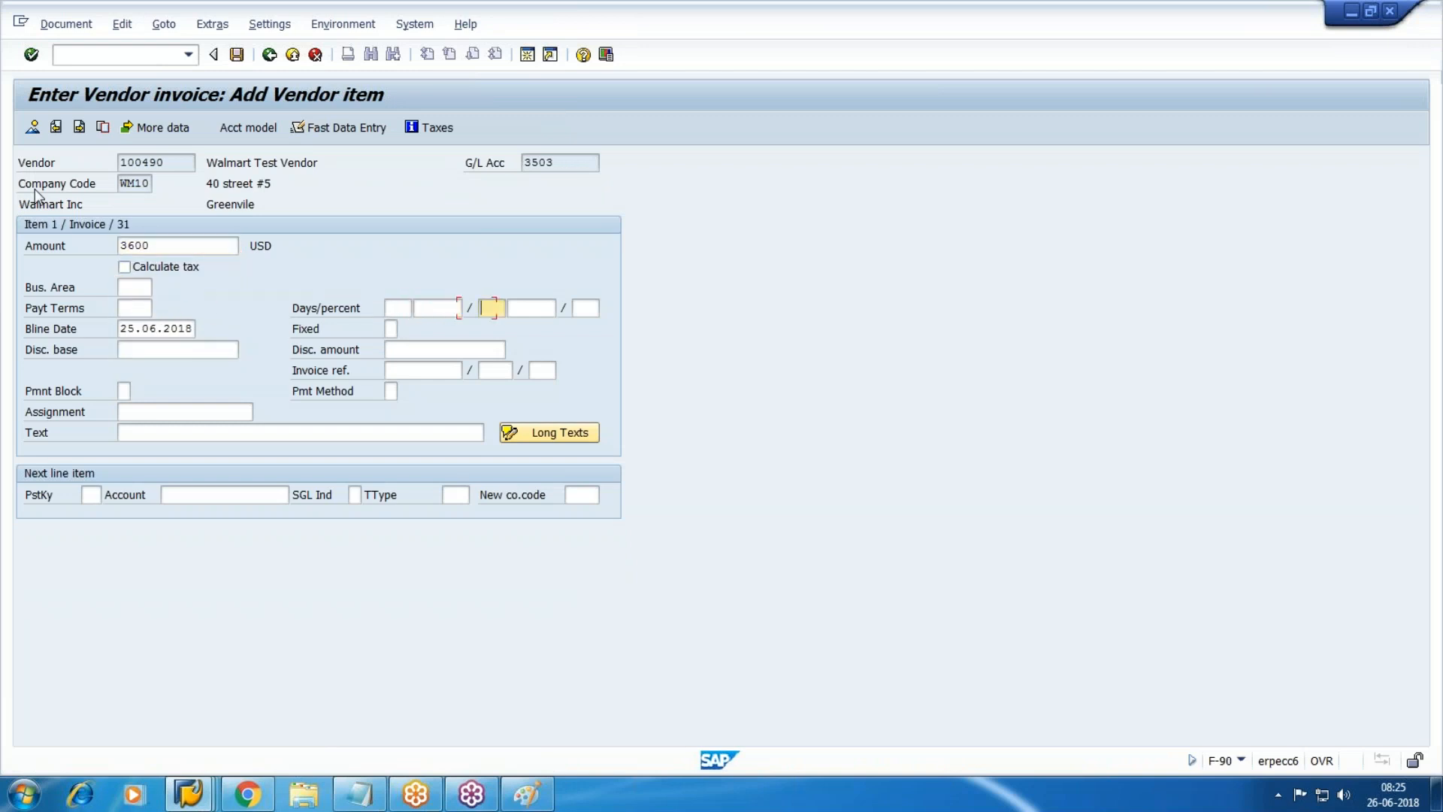
pyautogui.press('Tab')
pyautogui.press('Tab')
pyautogui.press('Tab')
pyautogui.press('Tab')
pyautogui.press('Tab')
pyautogui.press('Tab')
pyautogui.press('Tab')
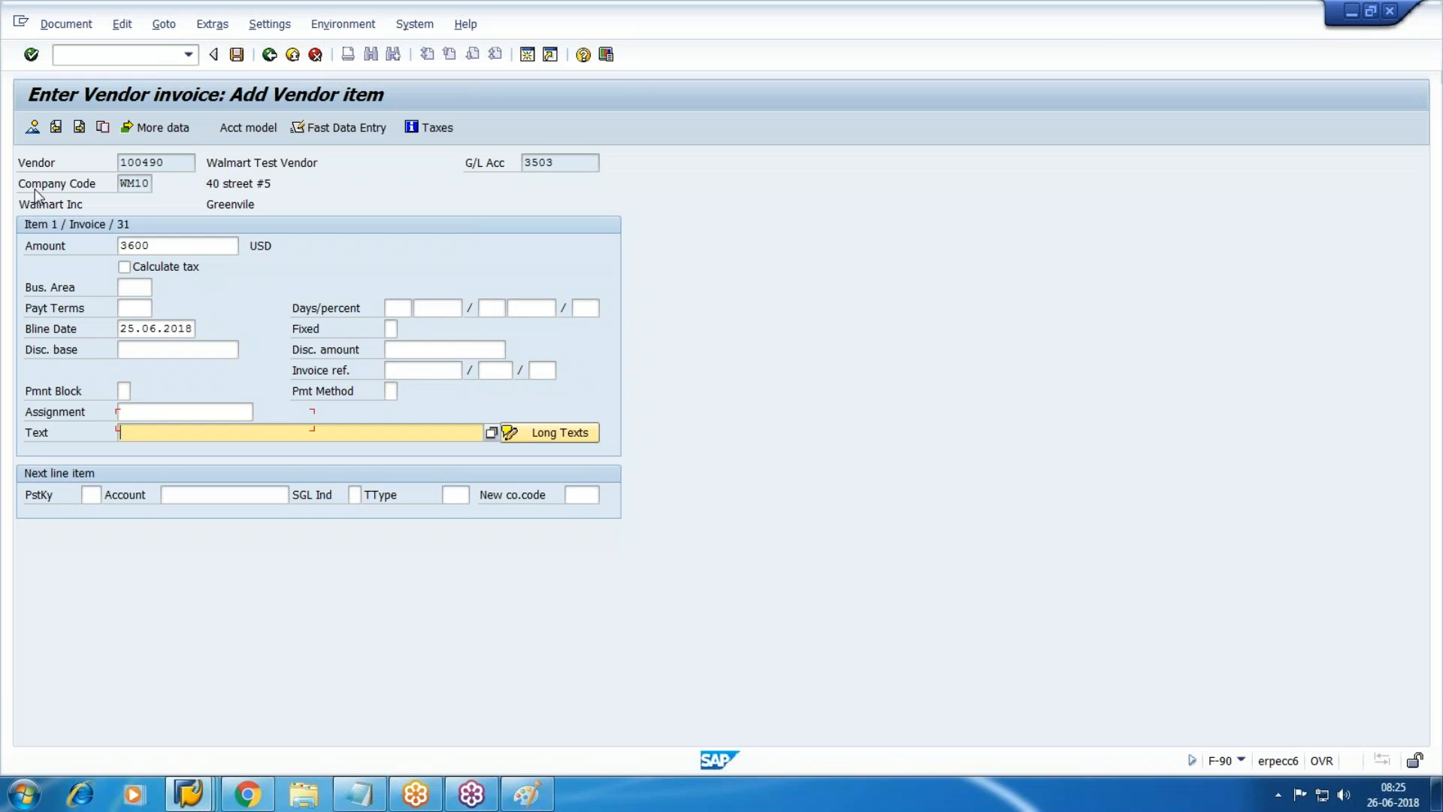
pyautogui.write('sub asst')
# Add an asset line with posting key 70, asset VOLVO #456 subnumber 1, transaction type 100.
pyautogui.press('Tab')
pyautogui.write('70')
pyautogui.press('Tab')
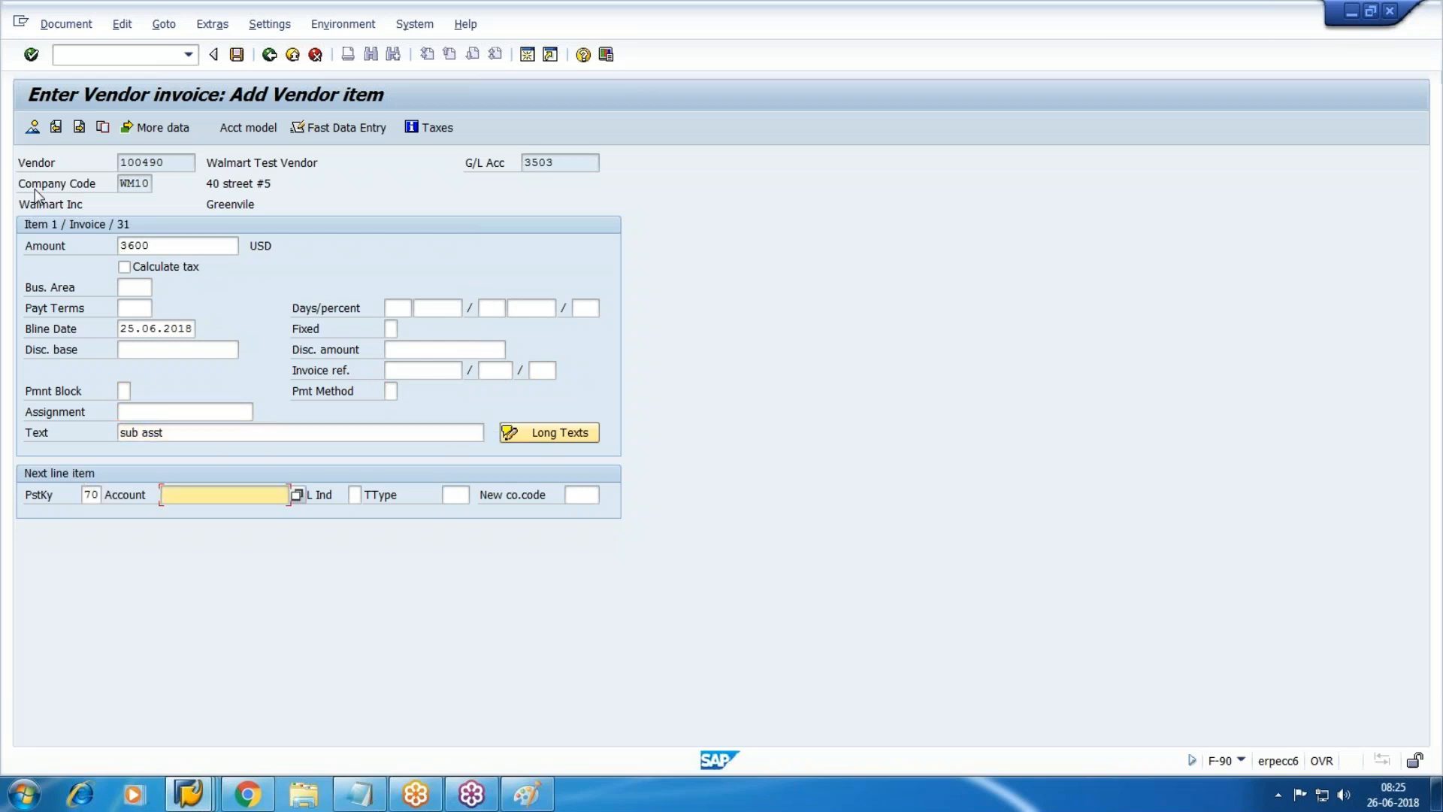
pyautogui.press('F4')
pyautogui.press('Down')
pyautogui.press('Down')
pyautogui.press('Down')
pyautogui.press('Down')
pyautogui.press('Down')
pyautogui.press('Down')
pyautogui.press('Down')
pyautogui.press('Down')
pyautogui.press('Down')
pyautogui.press('Up')
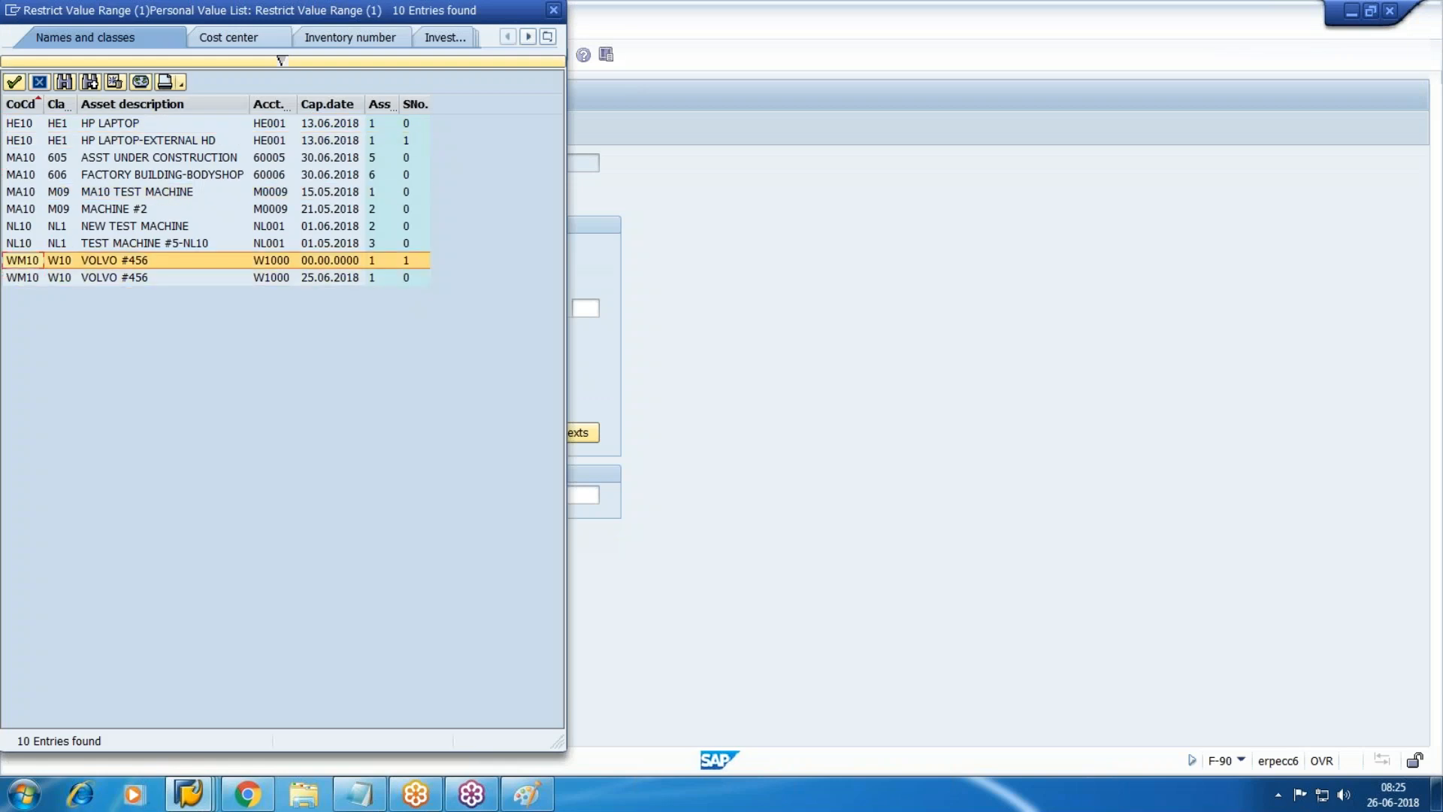
pyautogui.press('Return')
pyautogui.press('Tab')
pyautogui.press('Tab')
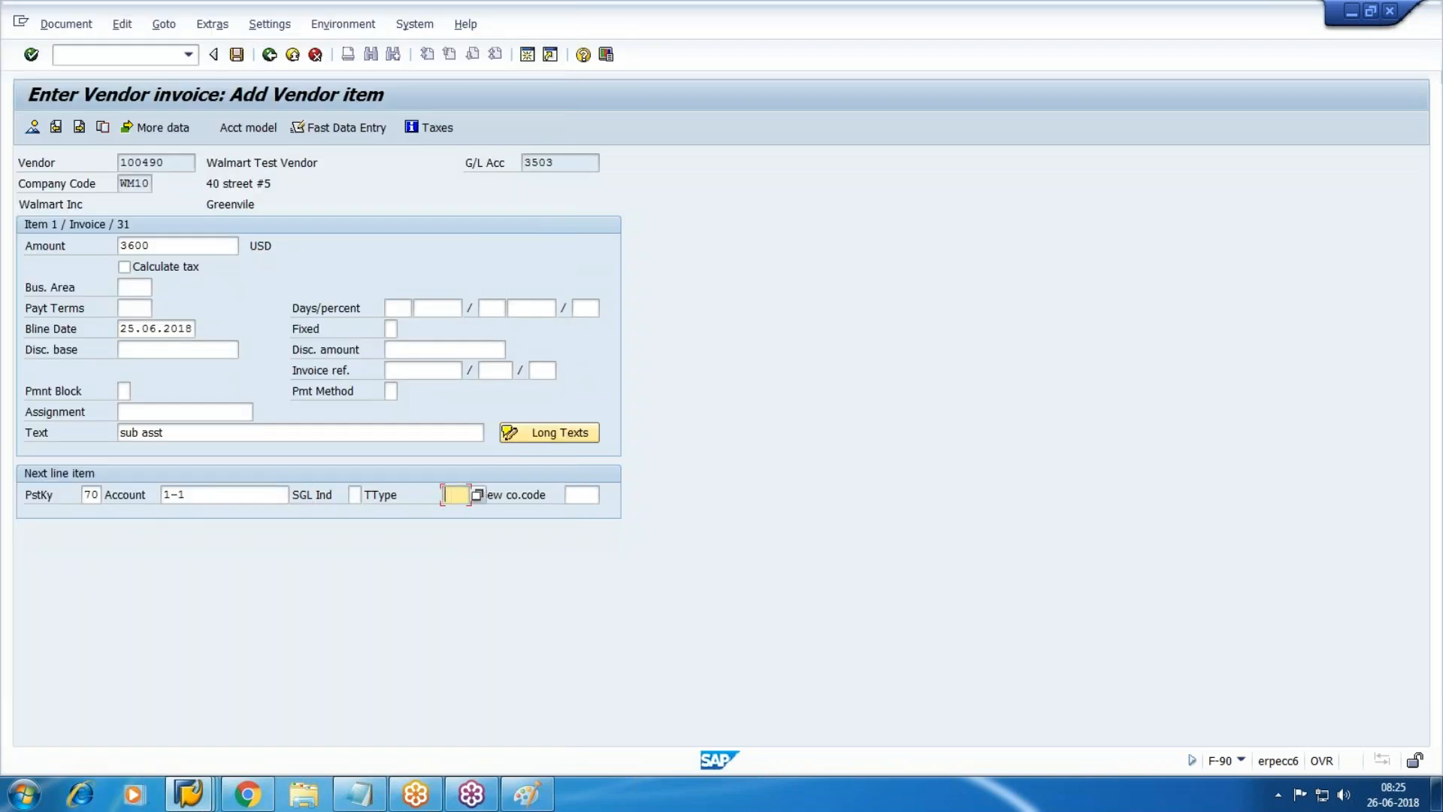
pyautogui.write('100')
pyautogui.press('Return')
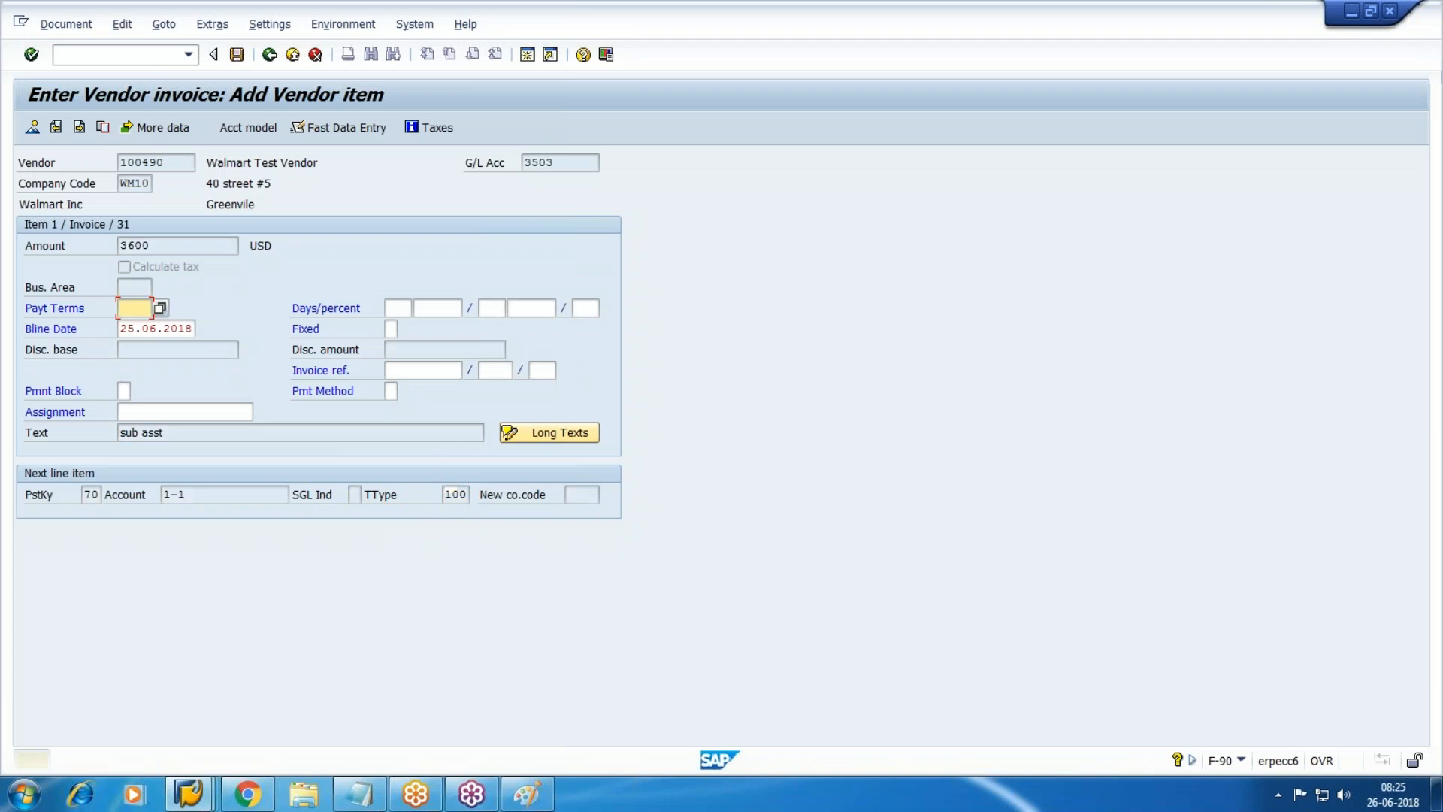
pyautogui.press('Return')
# Fill the asset item with amount * and text +, simulate, and post document 190008.
pyautogui.write('*')
pyautogui.press('Tab')
pyautogui.press('Tab')
pyautogui.press('Tab')
pyautogui.press('Tab')
pyautogui.press('Tab')
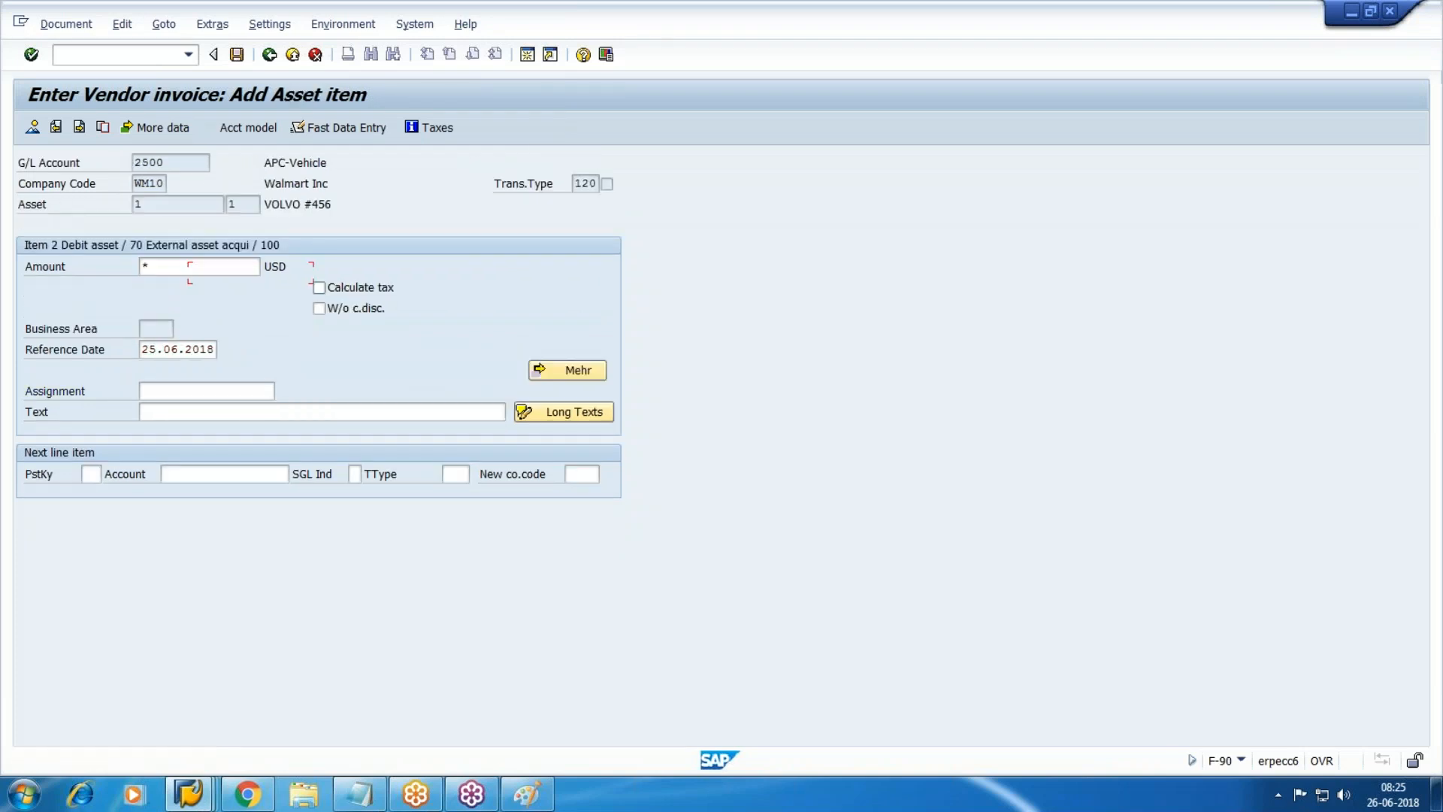
pyautogui.write('+')
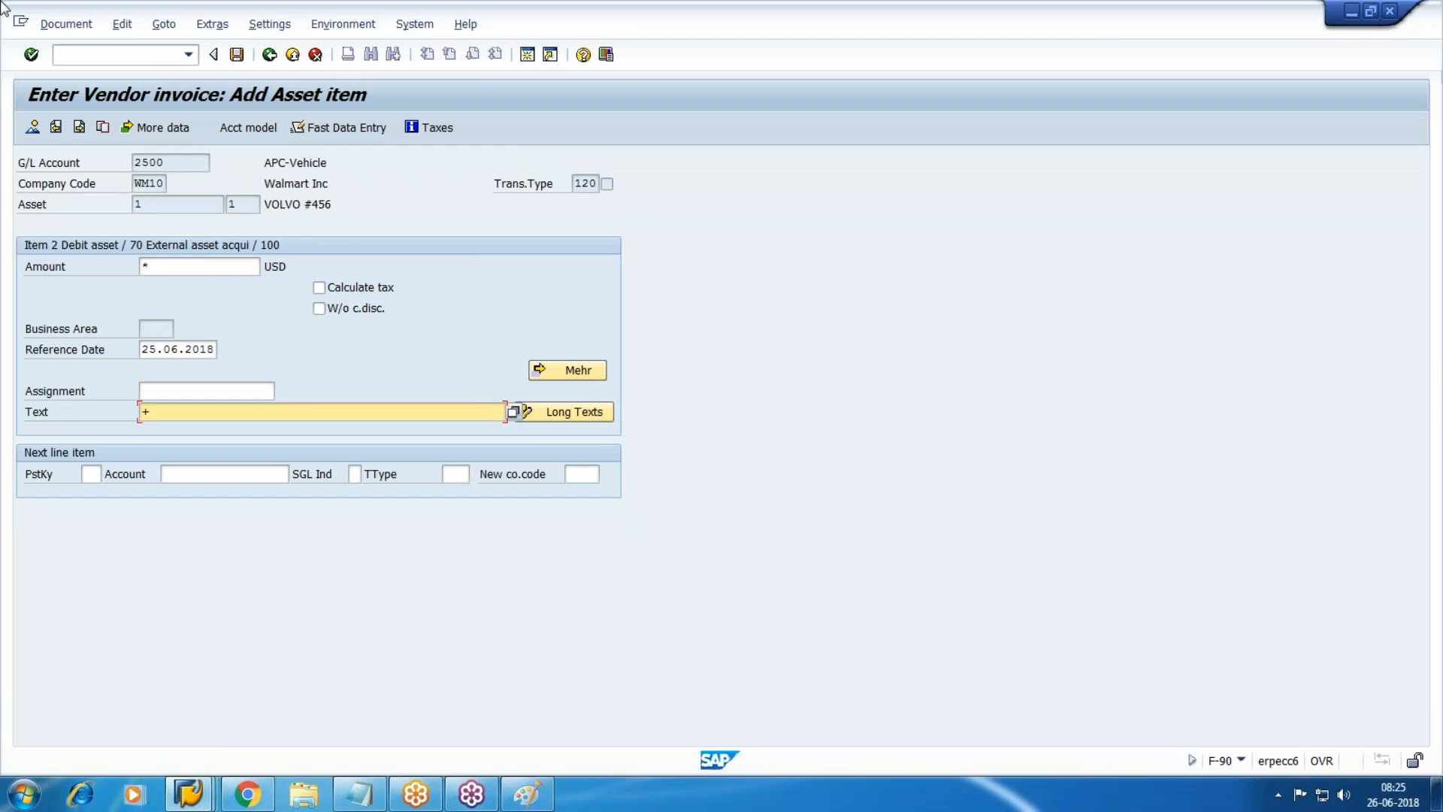
pyautogui.click(66, 24)
pyautogui.click(79, 116)
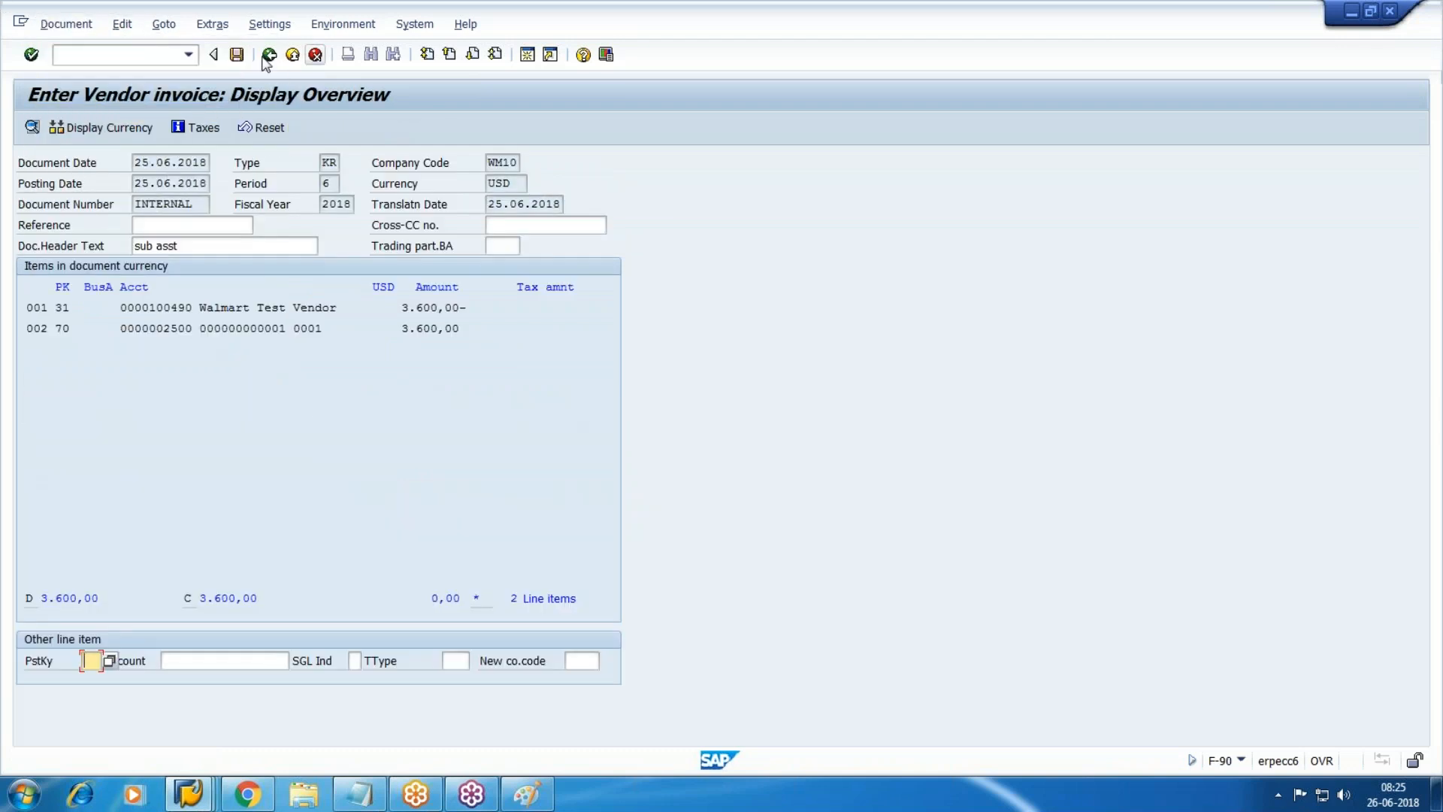
pyautogui.click(236, 54)
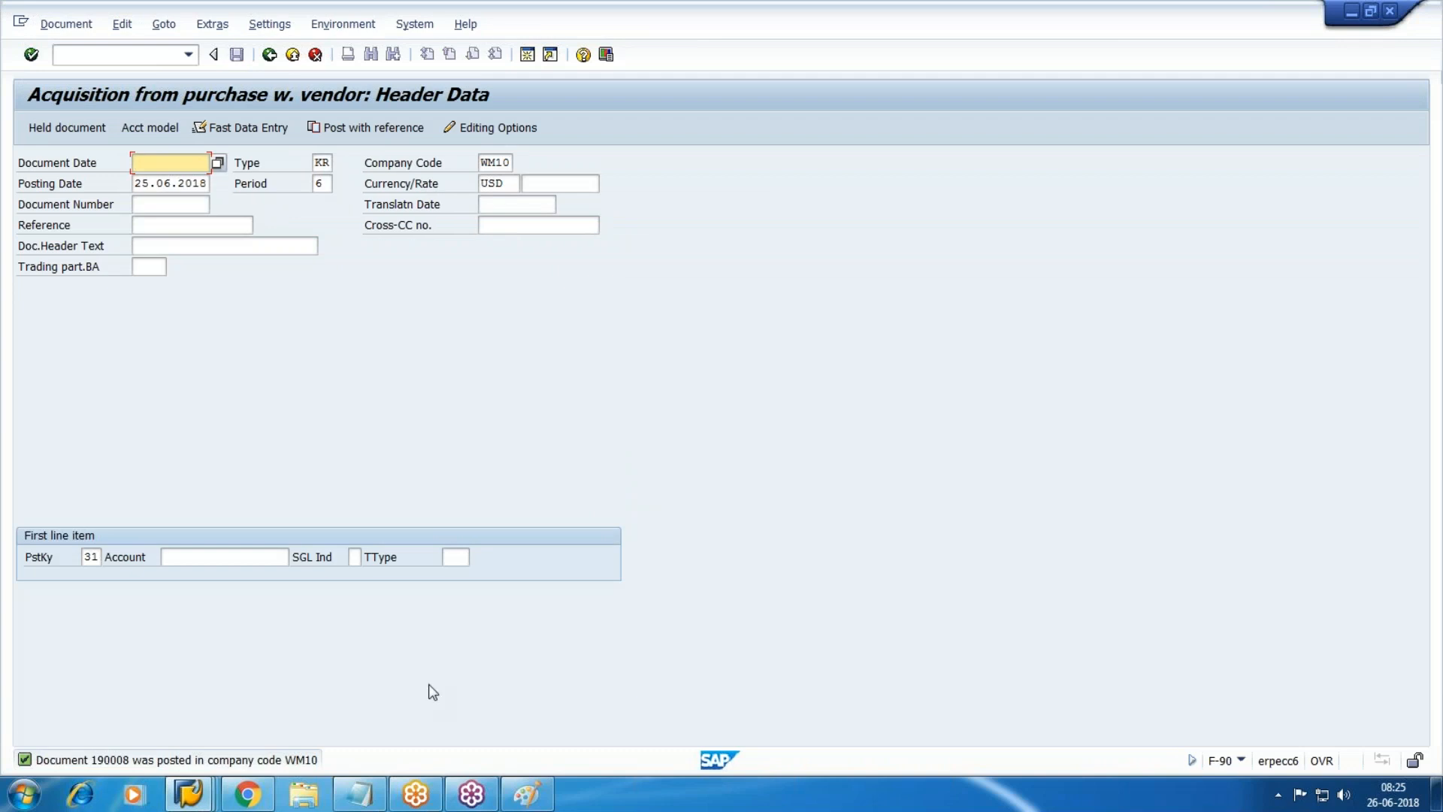
# Append ',190008' to the Notepad notes.
pyautogui.hotkey('alt', 'Tab')
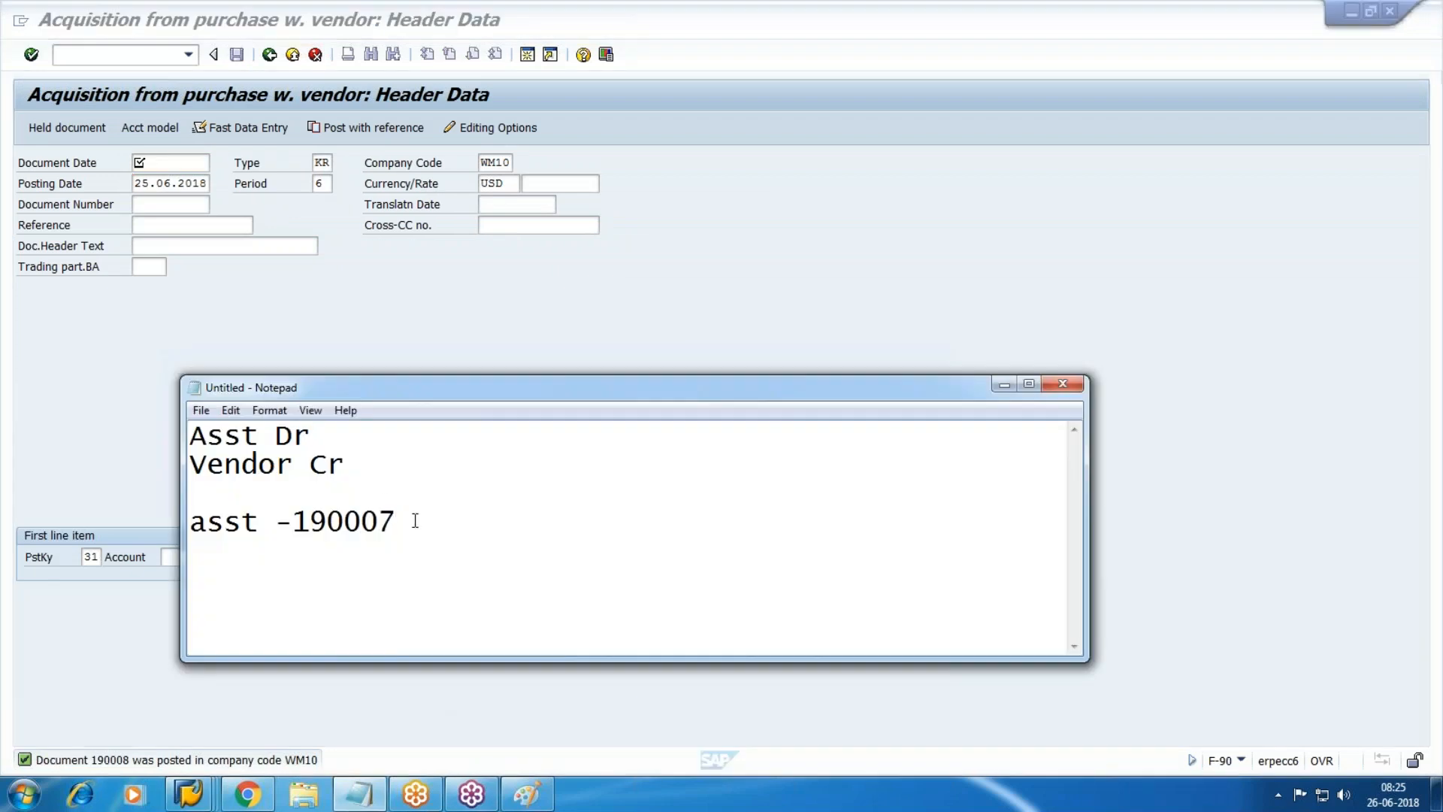
pyautogui.write(',190008')
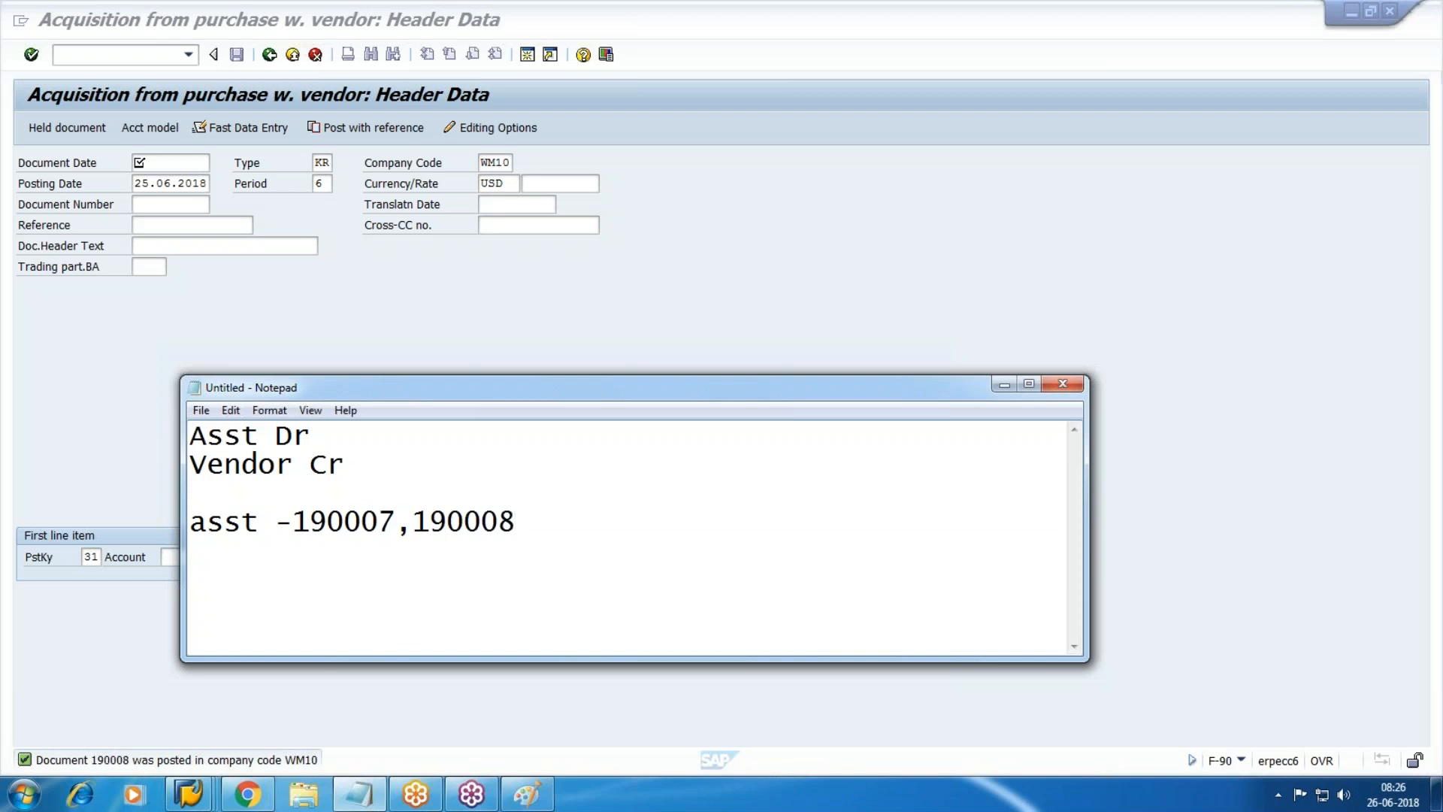
pyautogui.click(765, 353)
# Open FB03 with /nfb03 and run the Document List search for document type AA.
pyautogui.click(125, 62)
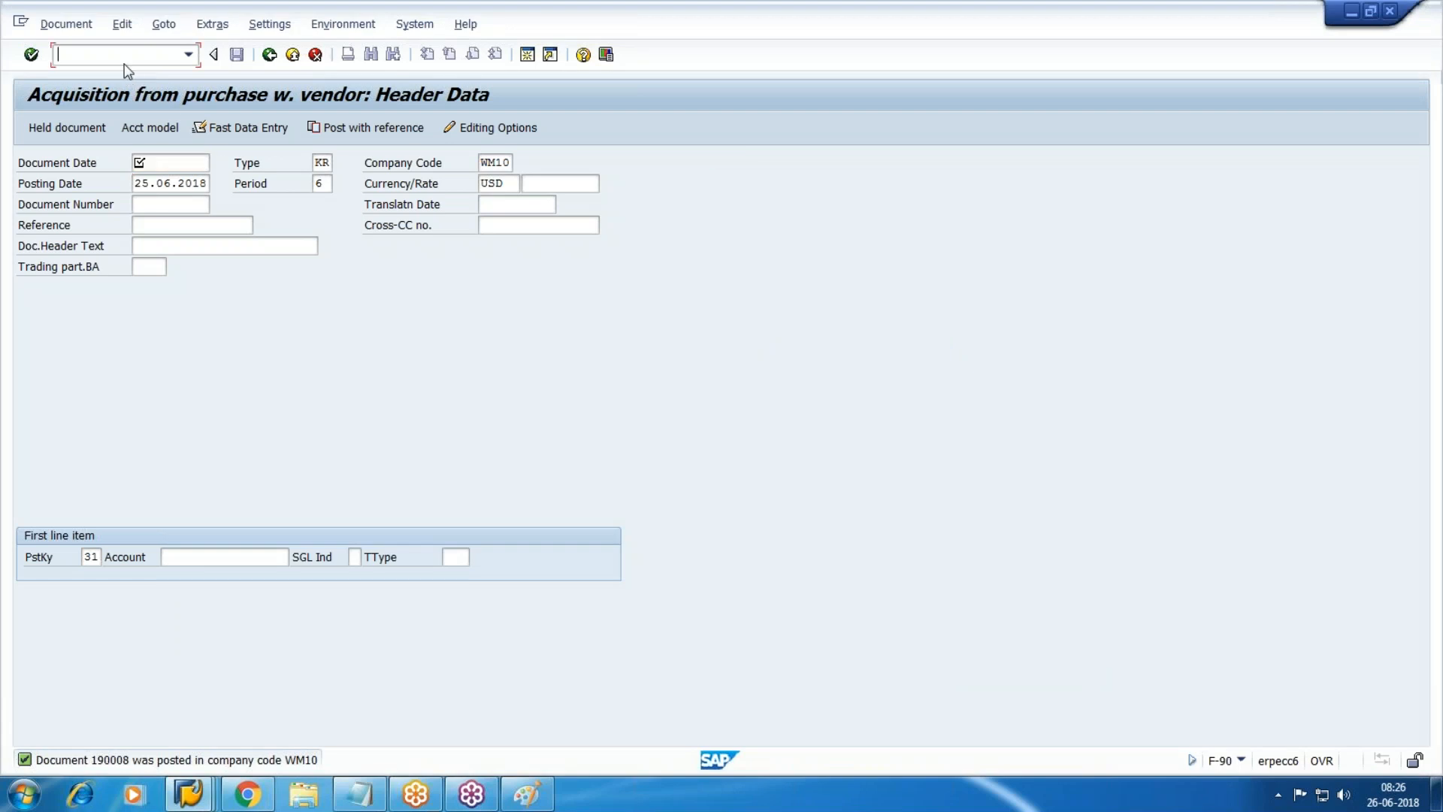
pyautogui.write('/nfb03')
pyautogui.press('Return')
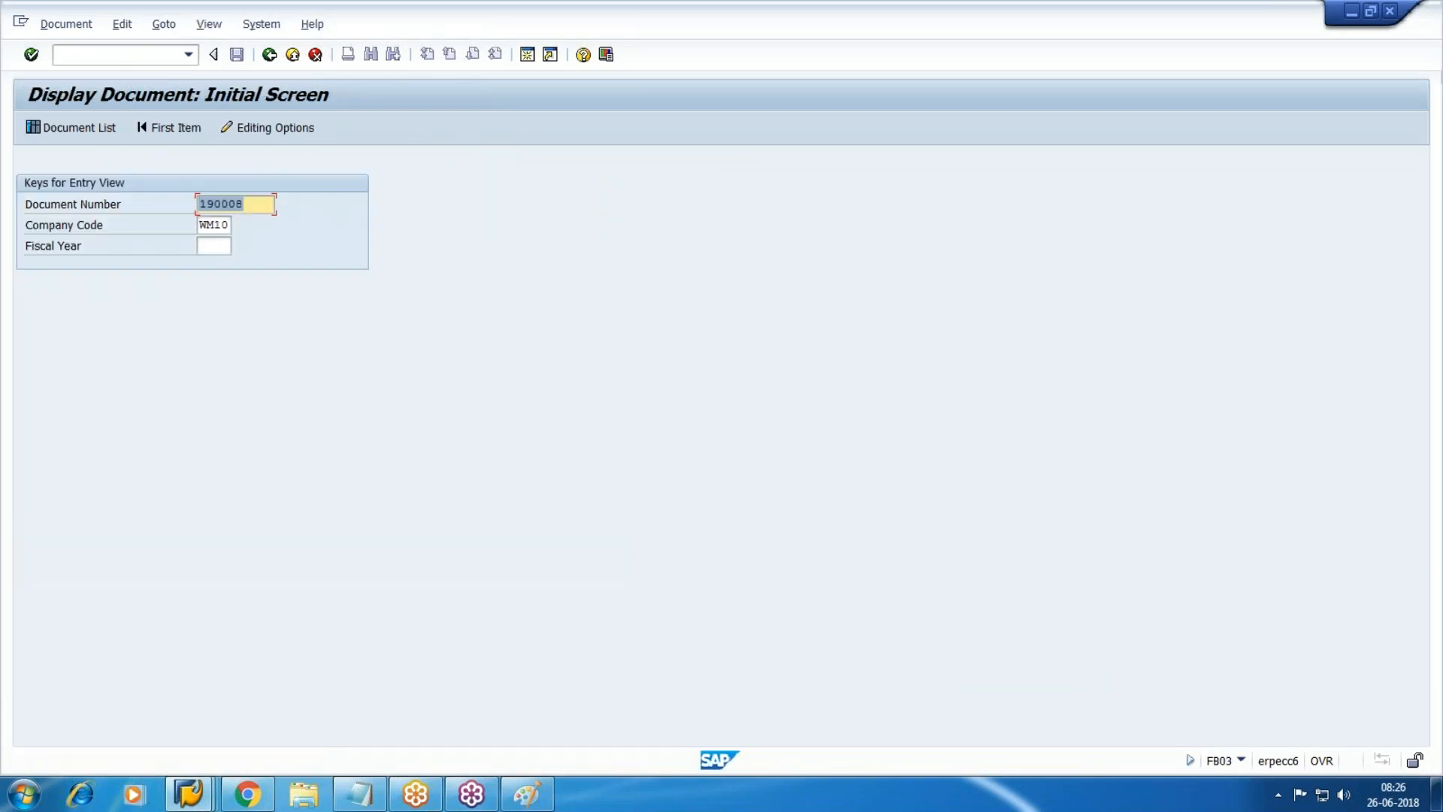
pyautogui.click(94, 130)
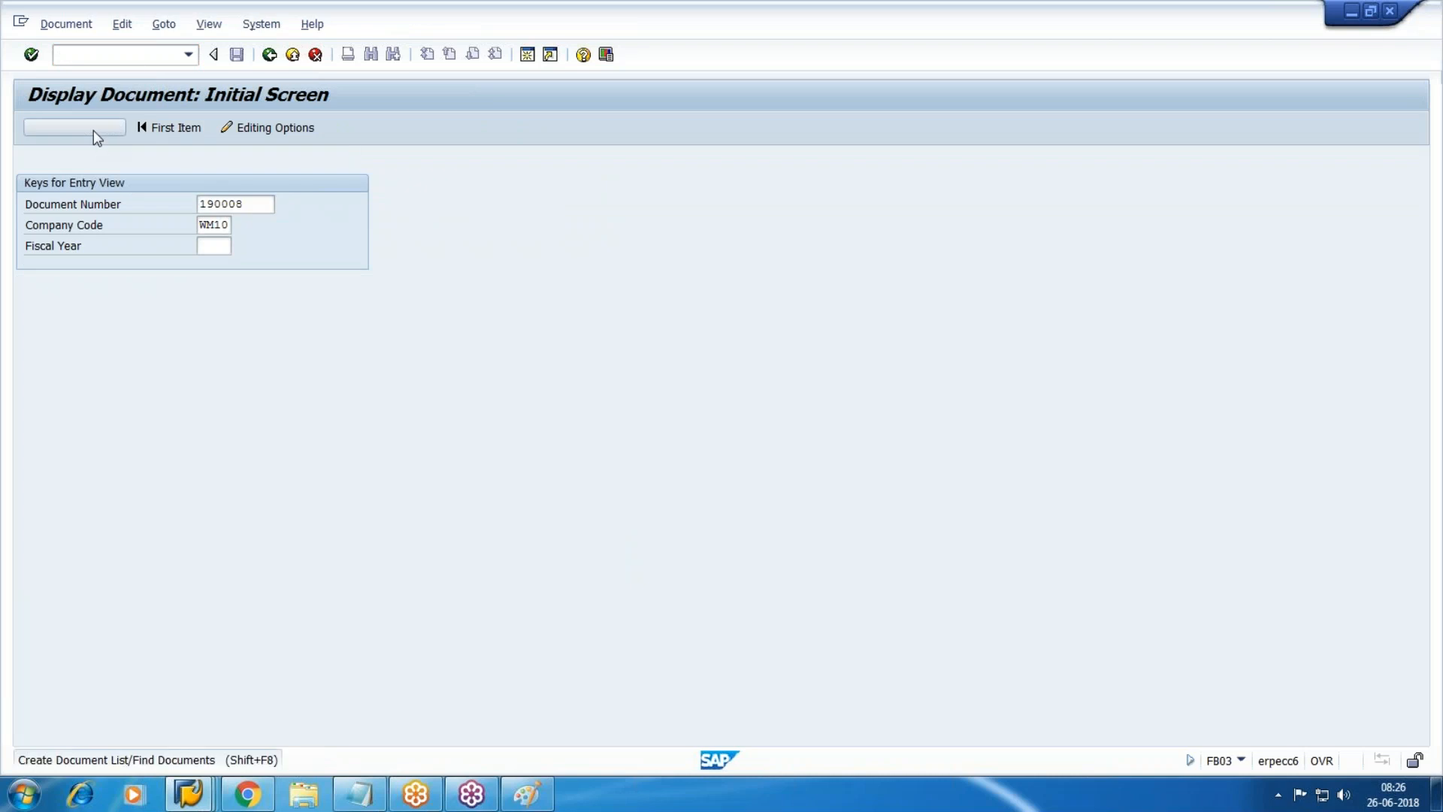
pyautogui.press('Tab')
pyautogui.press('Tab')
pyautogui.press('Tab')
pyautogui.press('Tab')
pyautogui.press('Tab')
pyautogui.press('Tab')
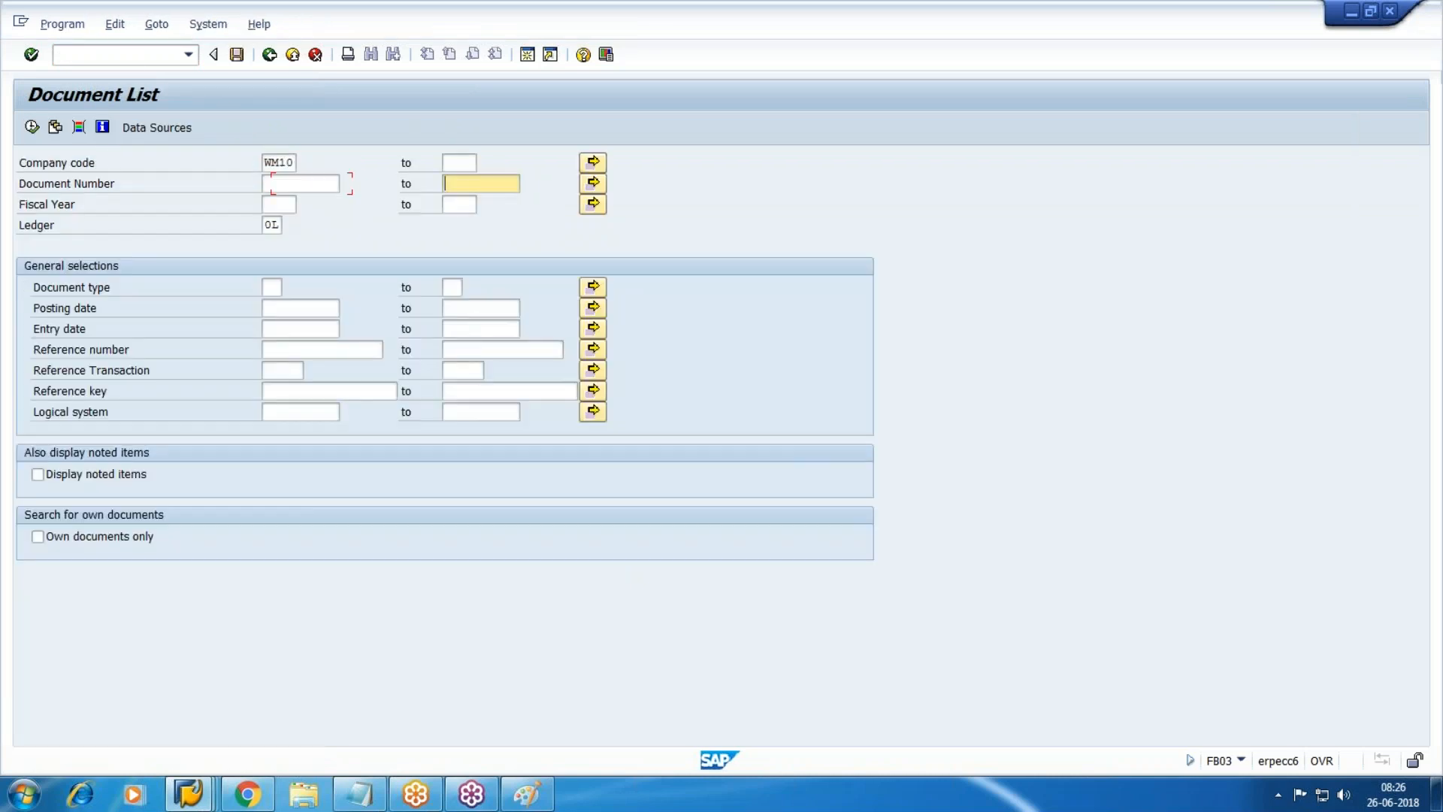
pyautogui.press('Tab')
pyautogui.press('Tab')
pyautogui.press('Tab')
pyautogui.press('Tab')
pyautogui.write('aa')
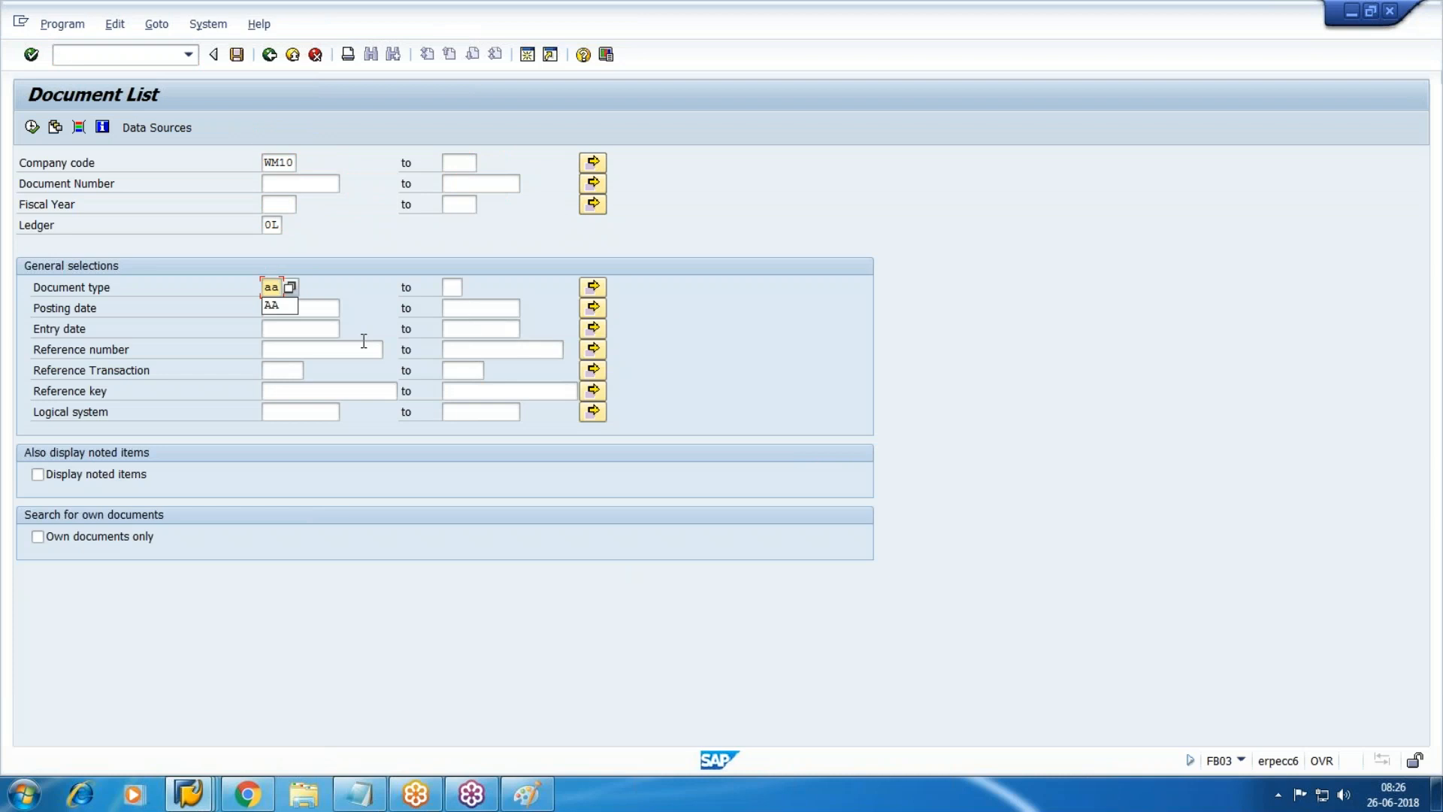
pyautogui.click(30, 132)
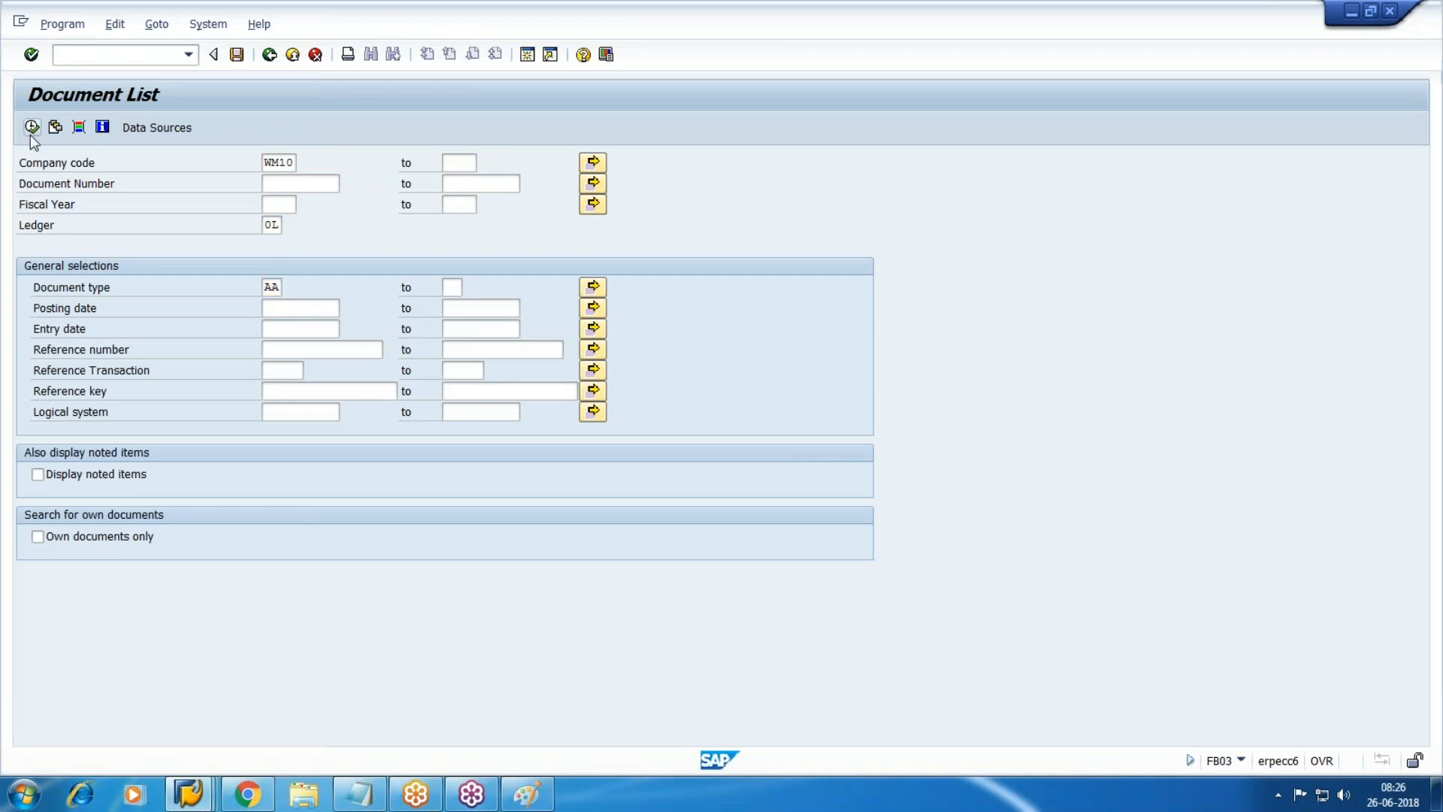
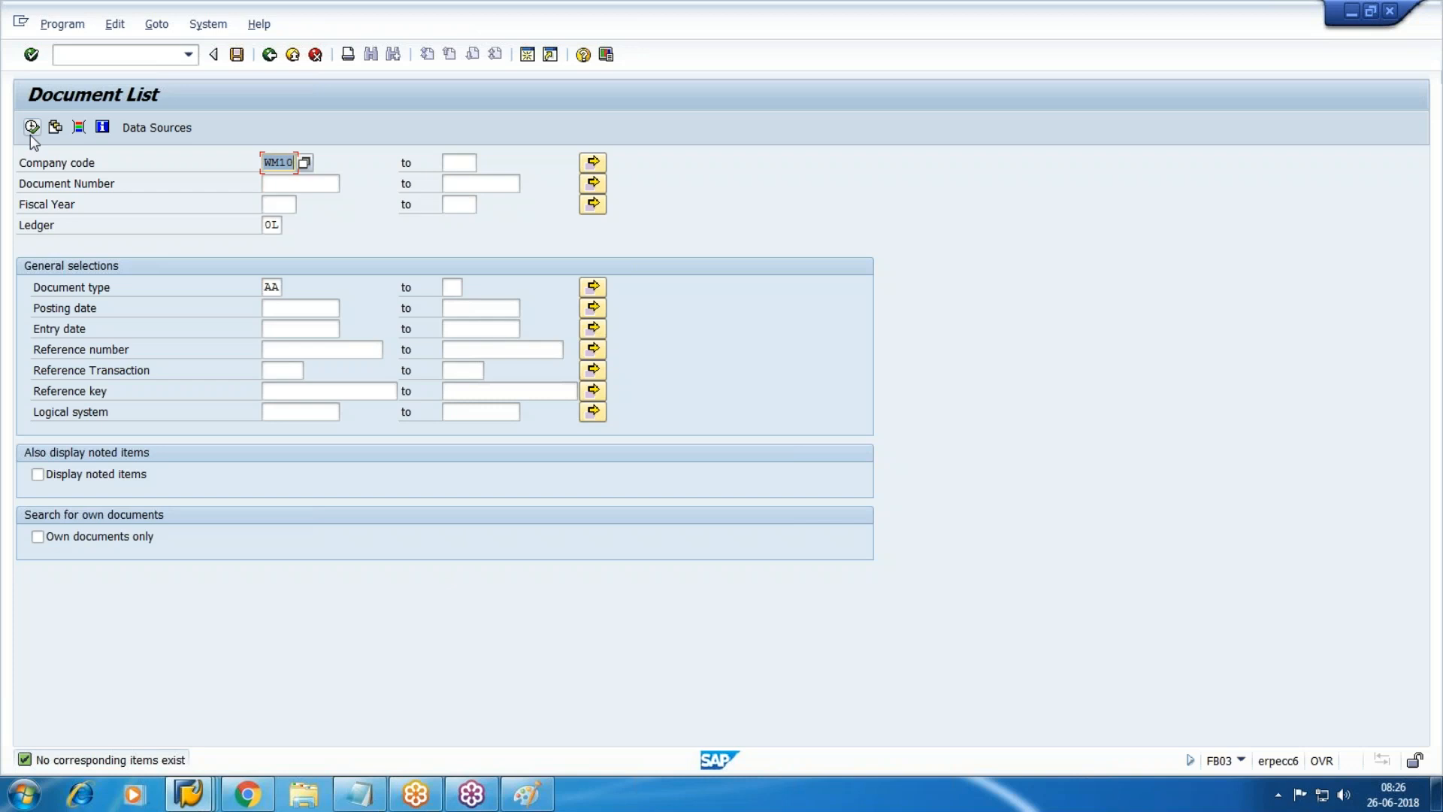
# Rerun the FB03 document list with document type KR instead of AA, listing nine WM10 documents.
pyautogui.press('Tab')
pyautogui.press('Tab')
pyautogui.press('Tab')
pyautogui.press('Tab')
pyautogui.press('Tab')
pyautogui.press('Tab')
pyautogui.press('Tab')
pyautogui.hotkey('shift', 'Tab')
pyautogui.write('kr')
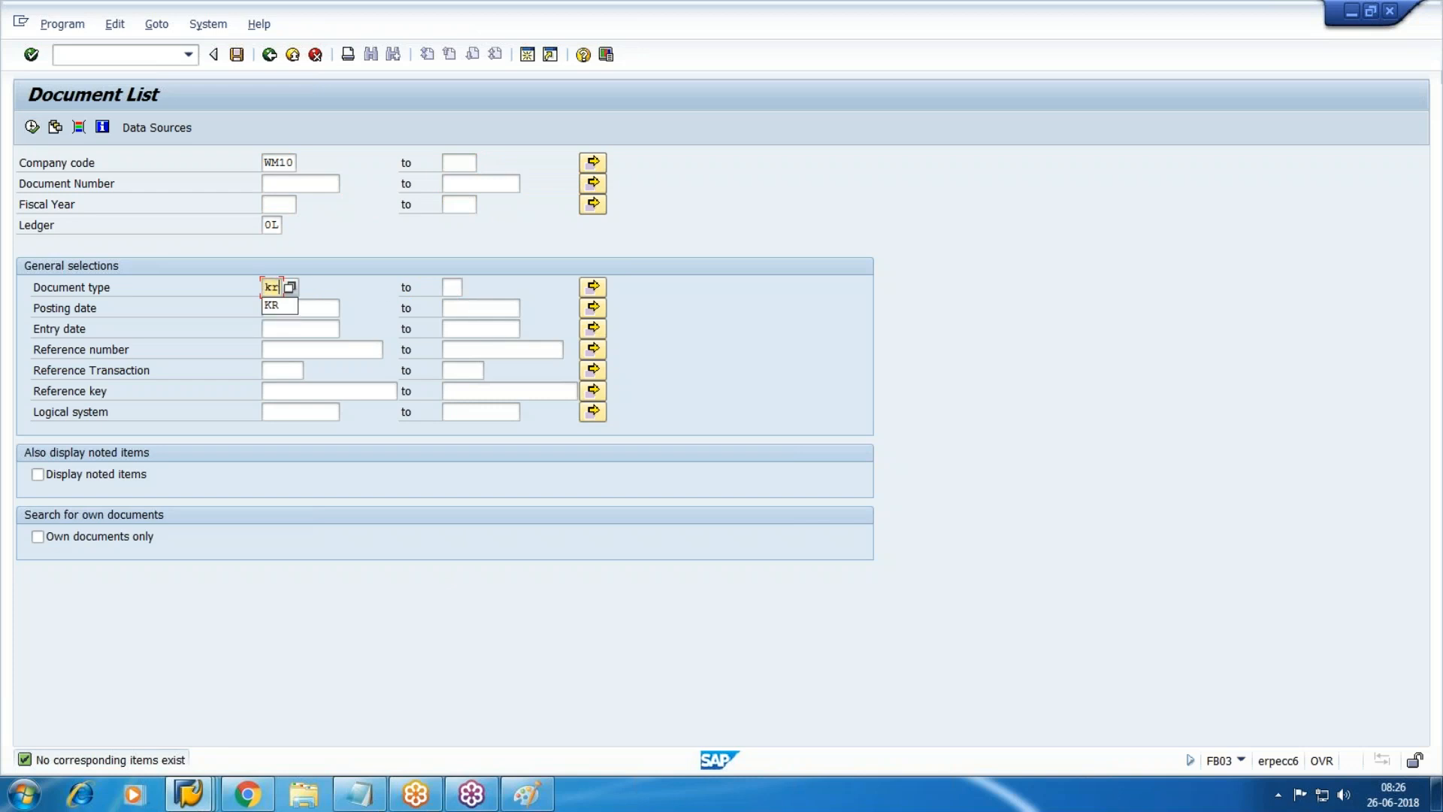
pyautogui.click(273, 306)
pyautogui.press('F8')
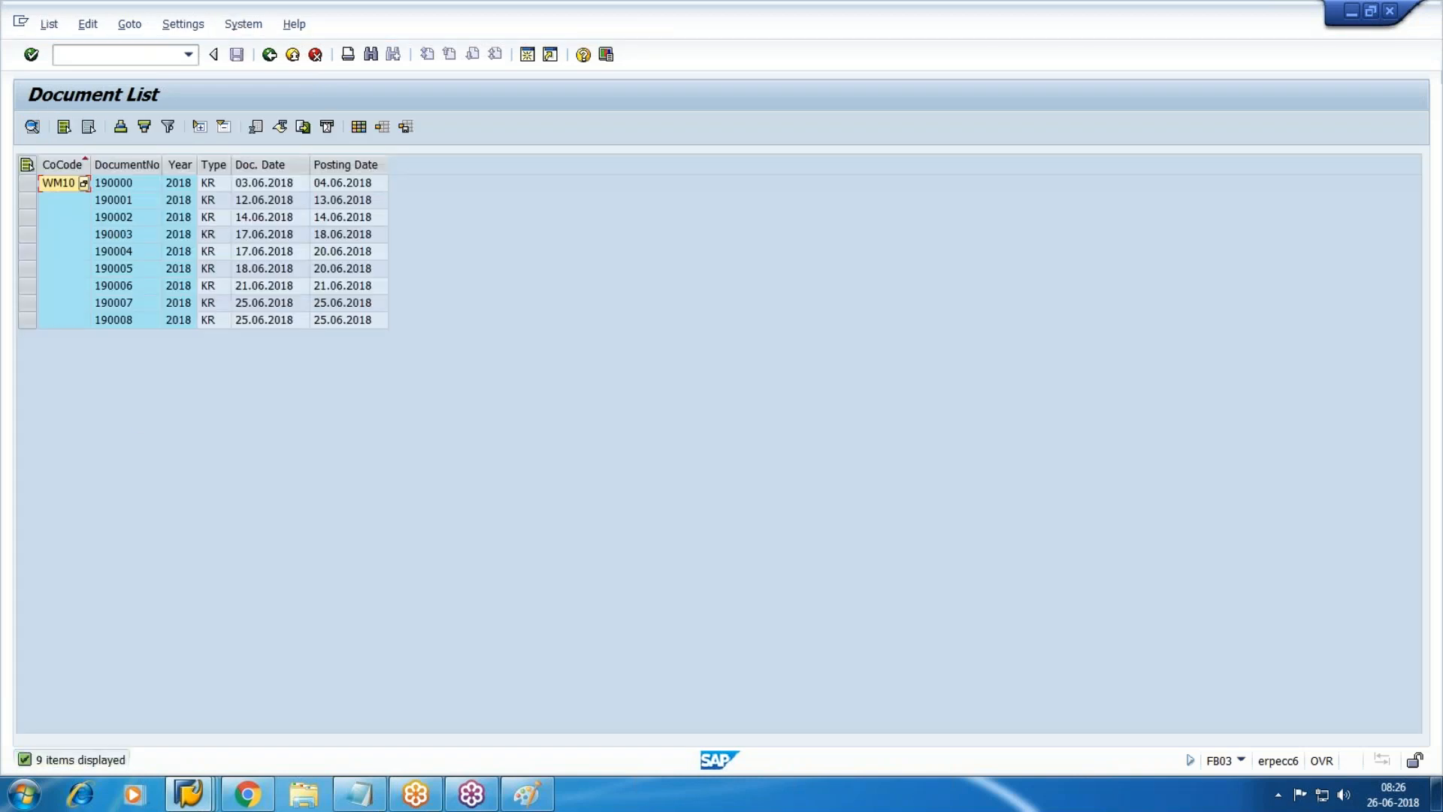
# Select document 190007, then bring up the W100 field group rules window.
pyautogui.click(125, 321)
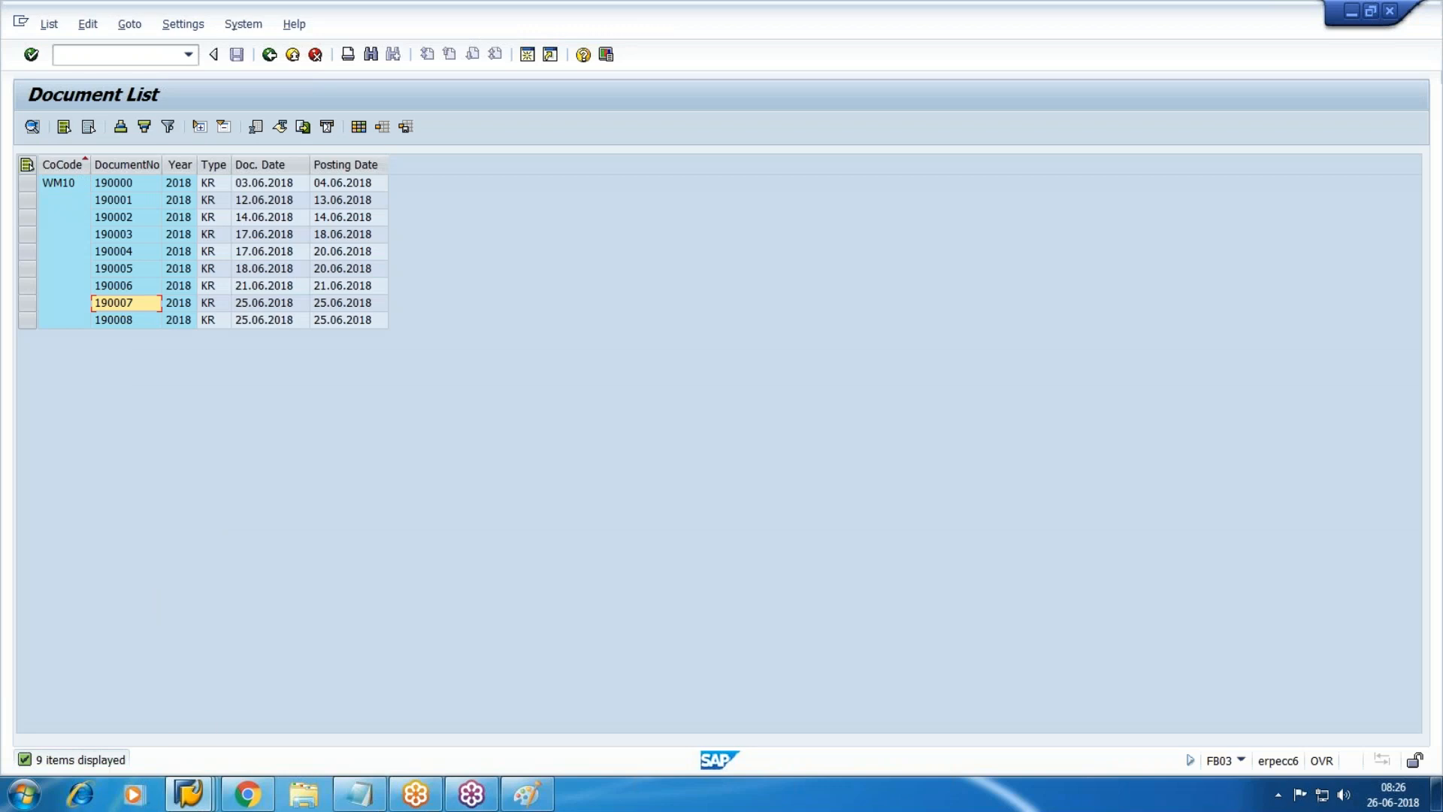
pyautogui.moveTo(189, 793)
pyautogui.click(583, 709)
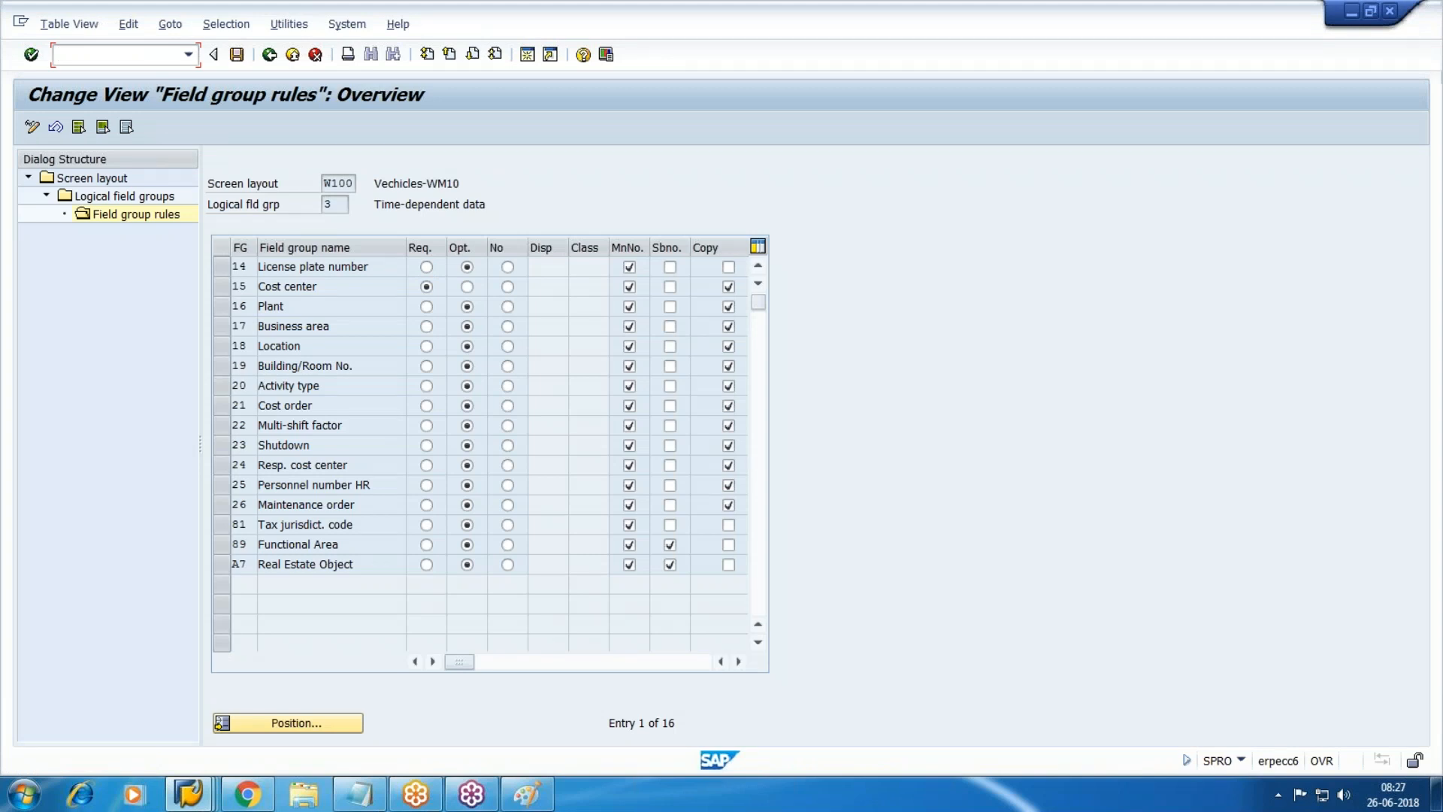
# Return to the SAP menu with /n and launch AW01N from Accounting > Financial Accounting > Fixed Assets > Asset.
pyautogui.write('/n')
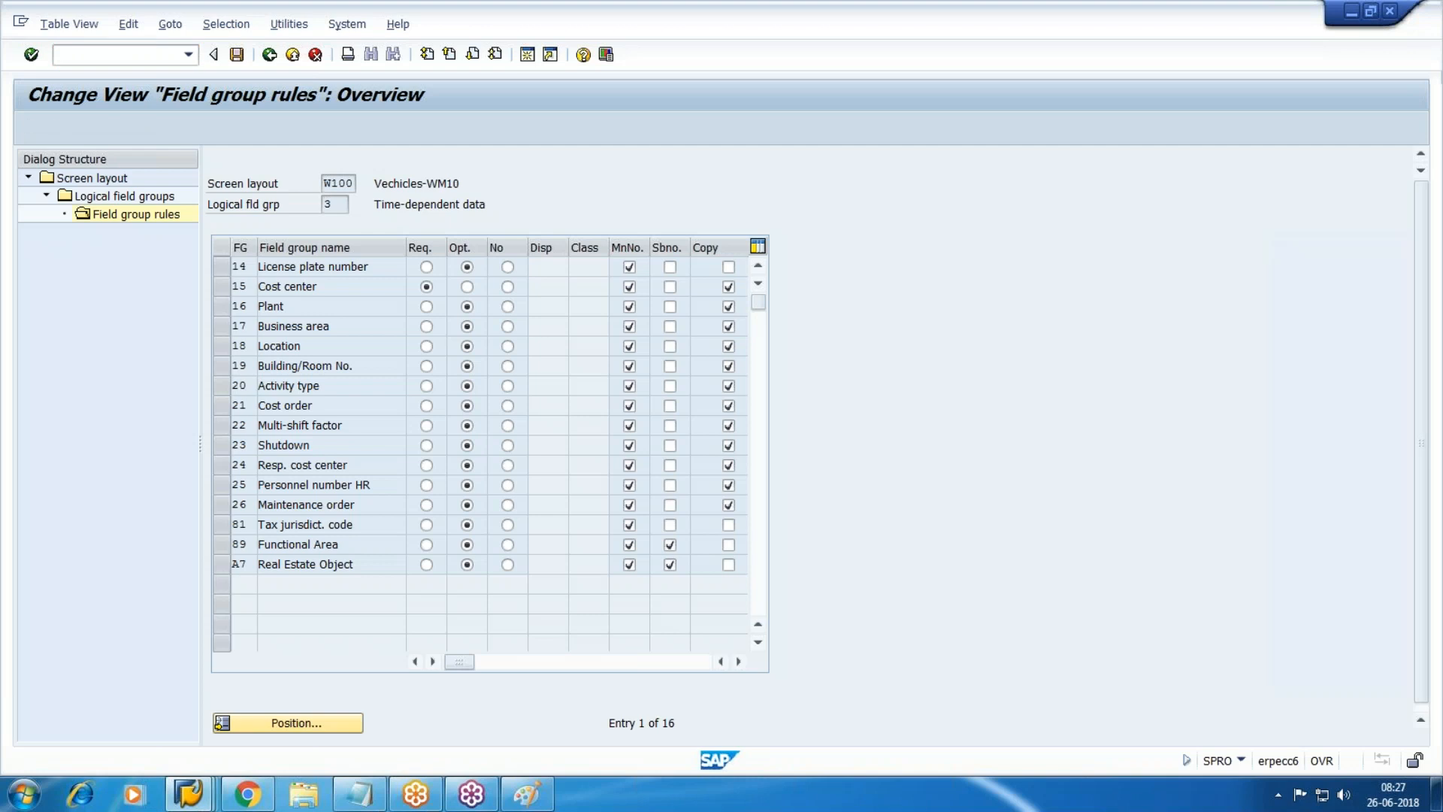
pyautogui.press('Return')
pyautogui.click(45, 289)
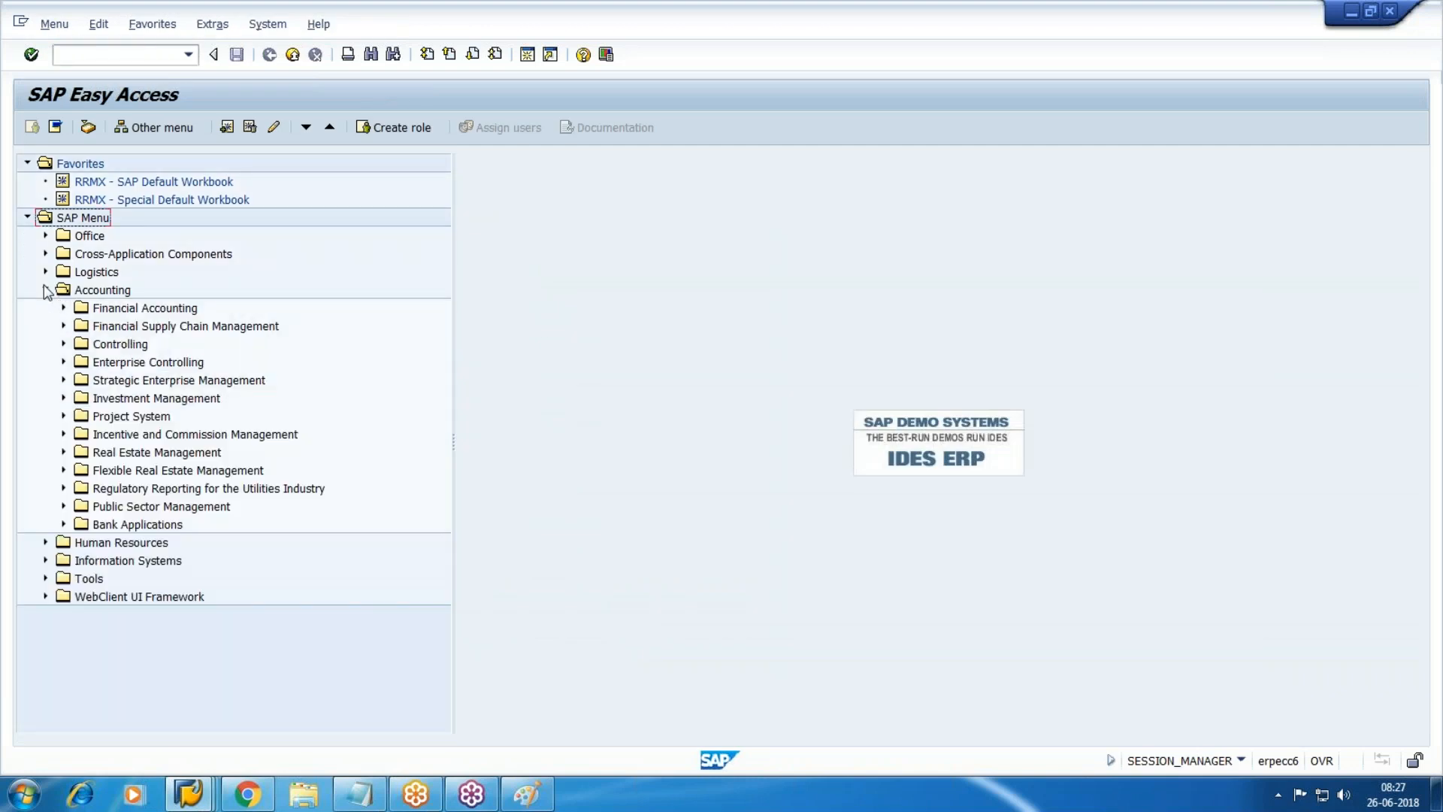
pyautogui.click(64, 307)
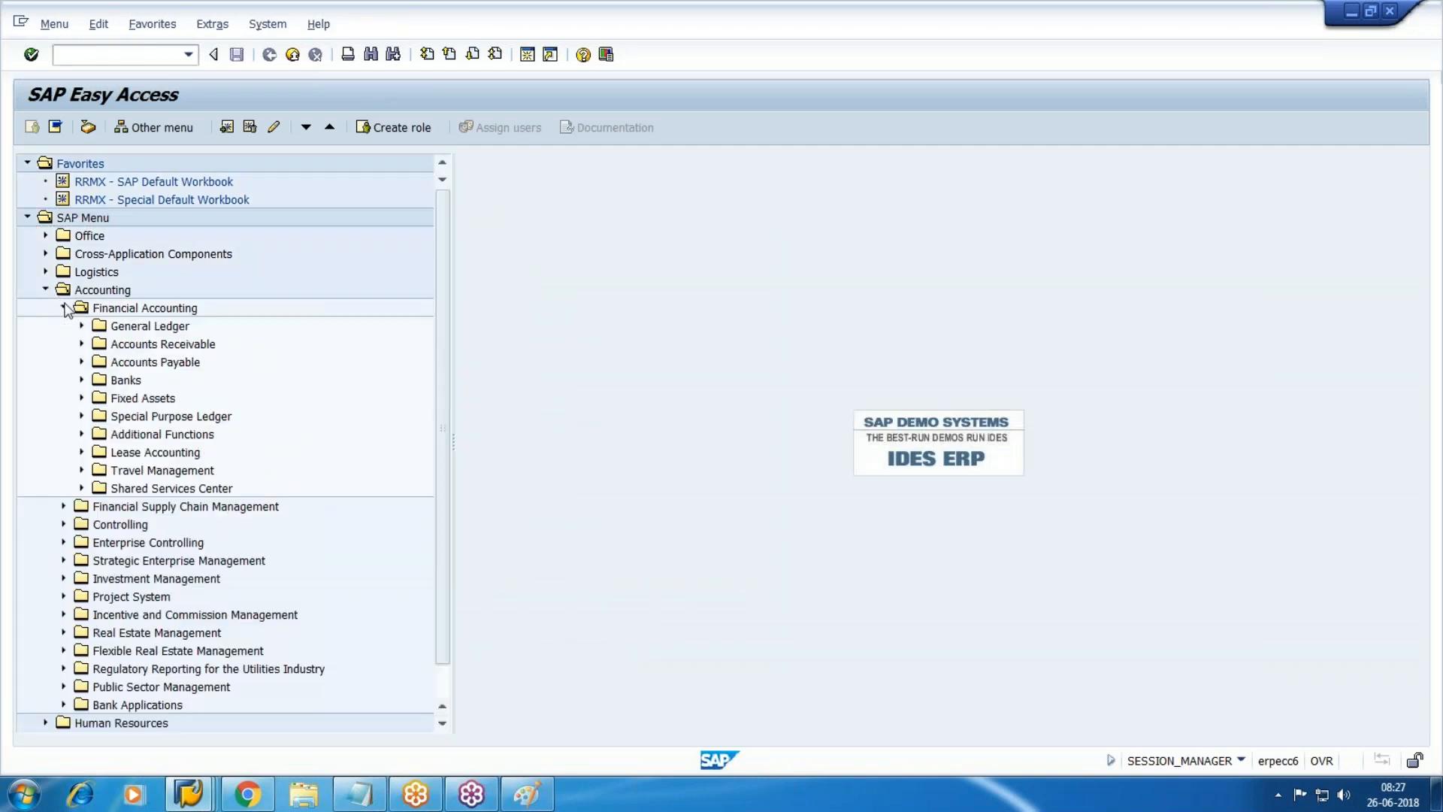
pyautogui.click(82, 398)
pyautogui.scroll(-2, 75, 406)
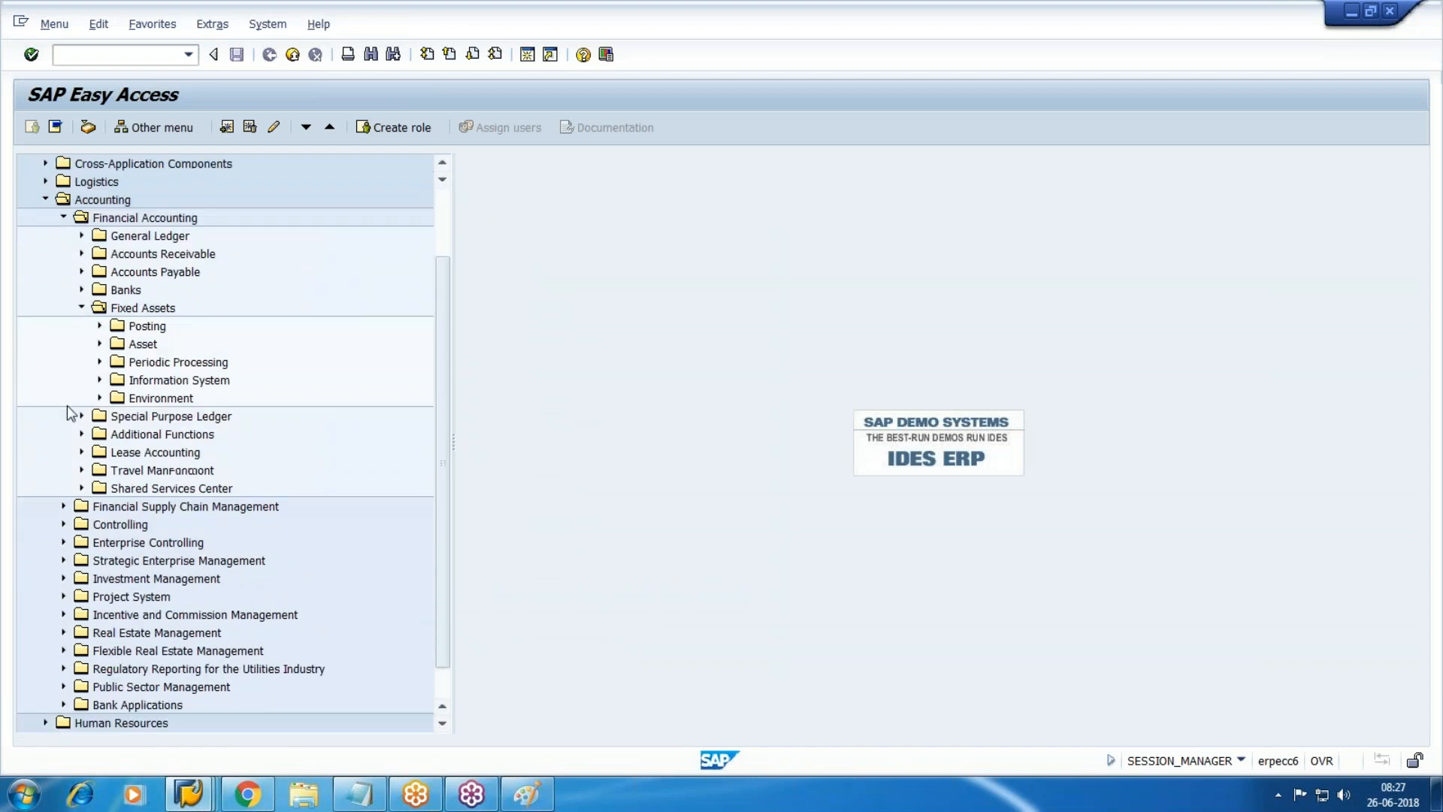
pyautogui.click(99, 344)
pyautogui.scroll(-1, 150, 361)
pyautogui.click(236, 383)
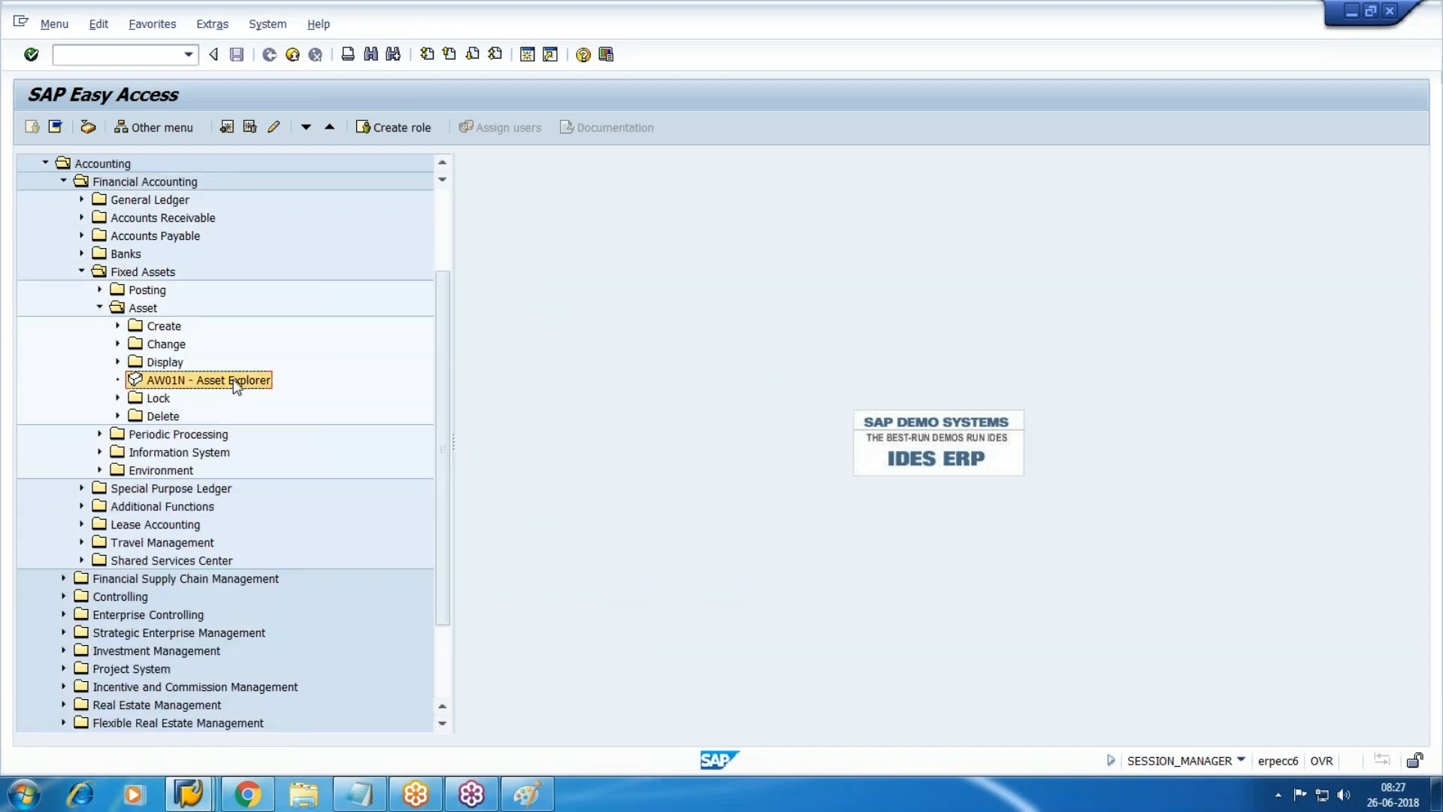
pyautogui.doubleClick(236, 381)
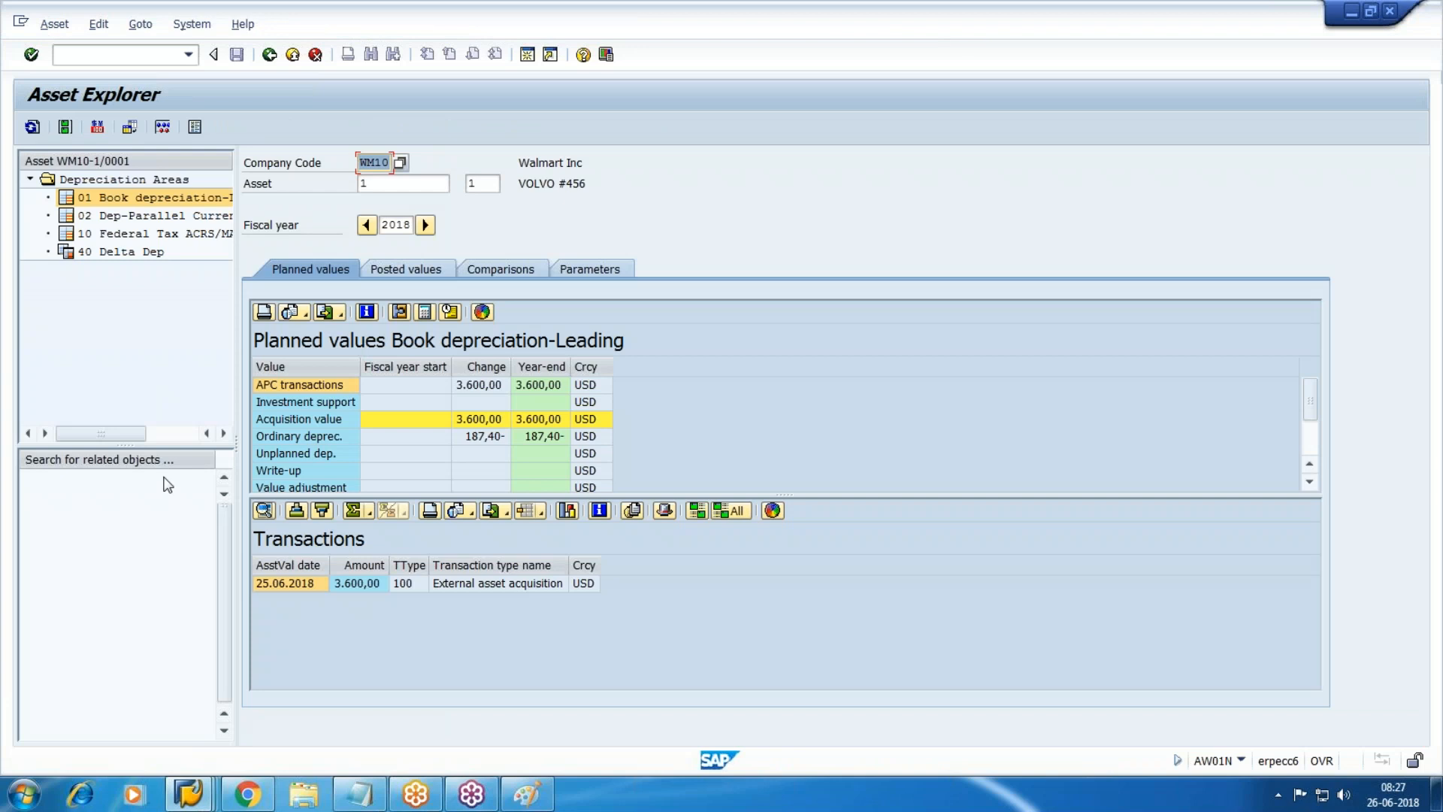
# Load asset WM10-1 with sub-number 0 in Asset Explorer.
pyautogui.click(492, 185)
pyautogui.press('BackSpace')
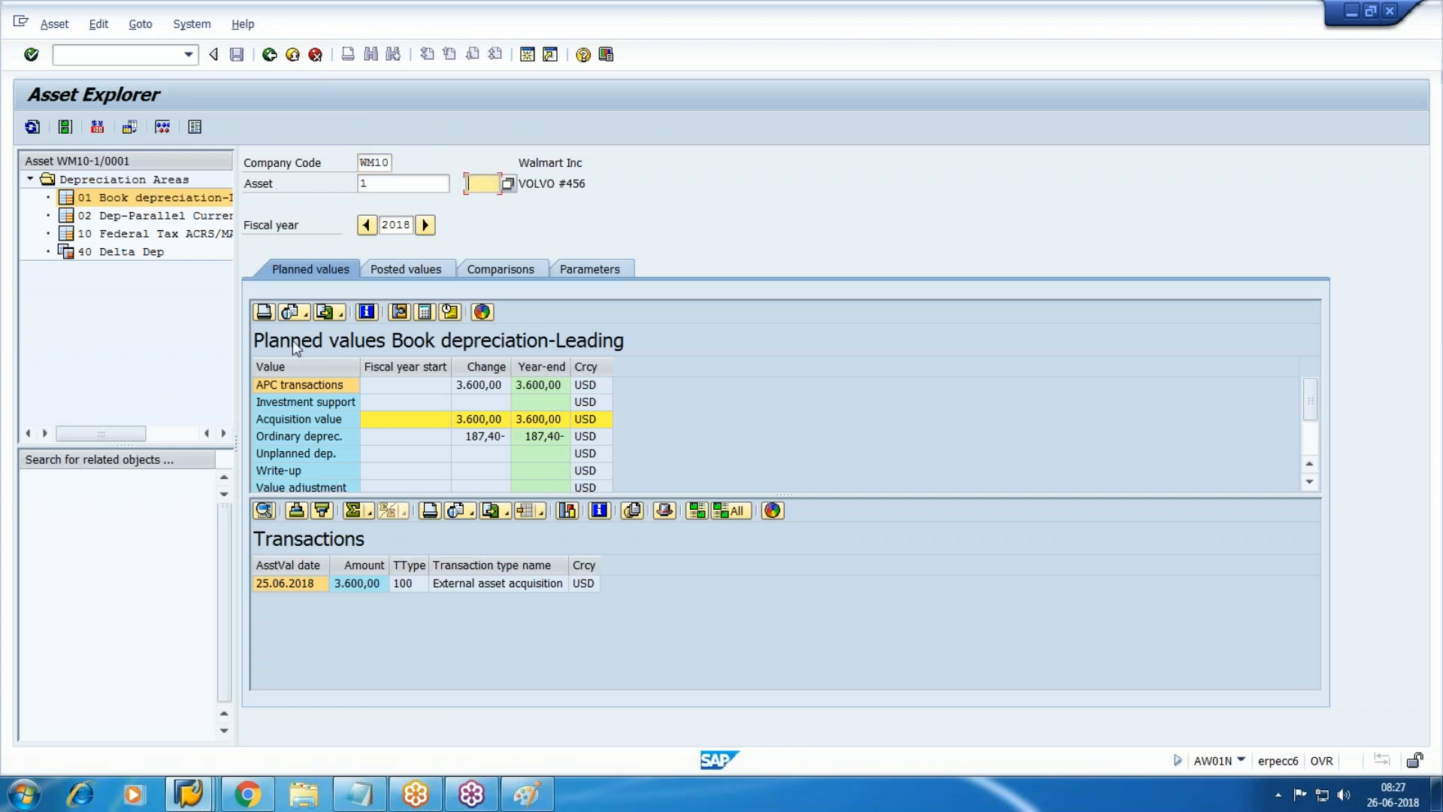
pyautogui.write('0')
pyautogui.press('Return')
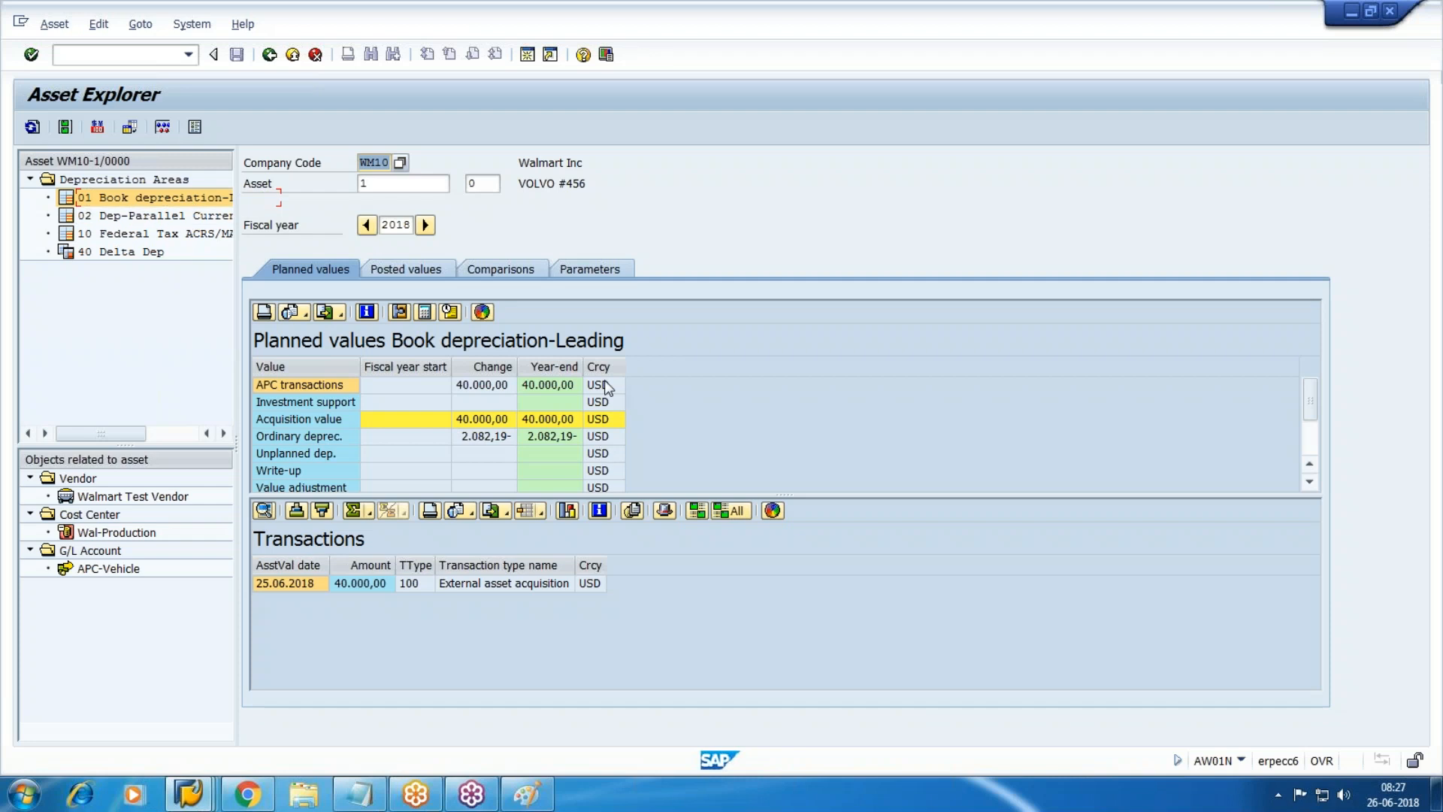
# View planned values for areas 02, 01 and 10, ending on Federal Tax 6.000,00.
pyautogui.click(158, 219)
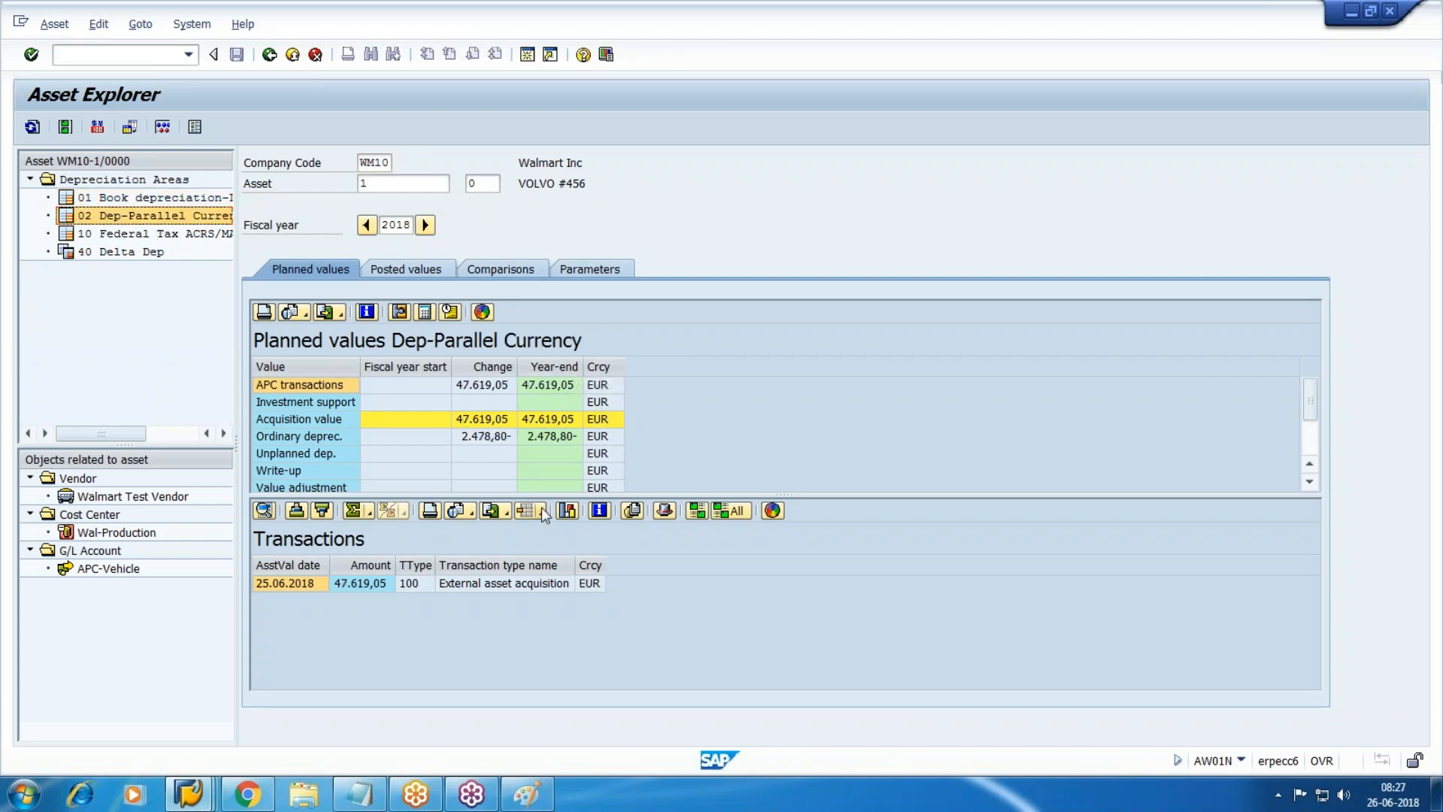
pyautogui.click(114, 205)
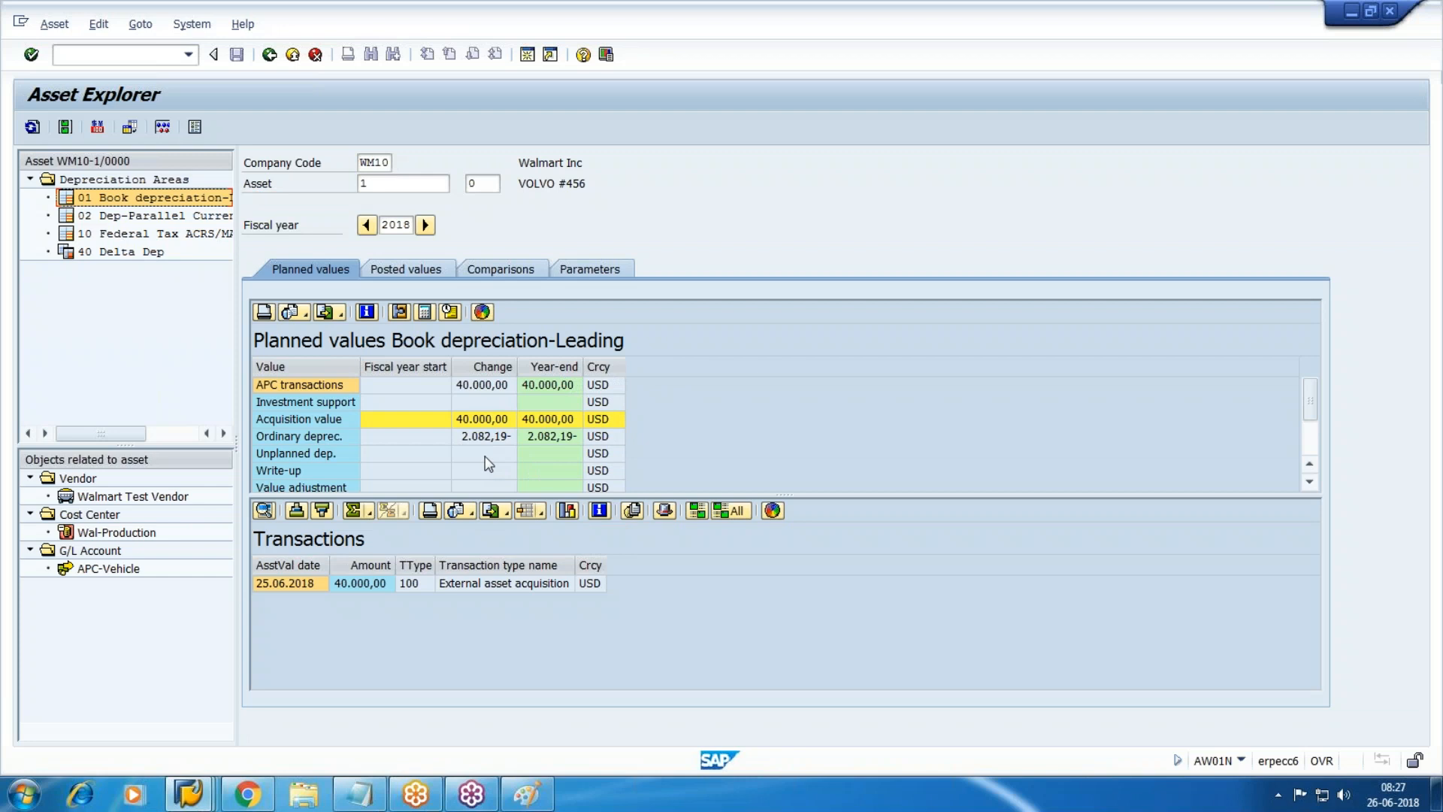
pyautogui.click(138, 237)
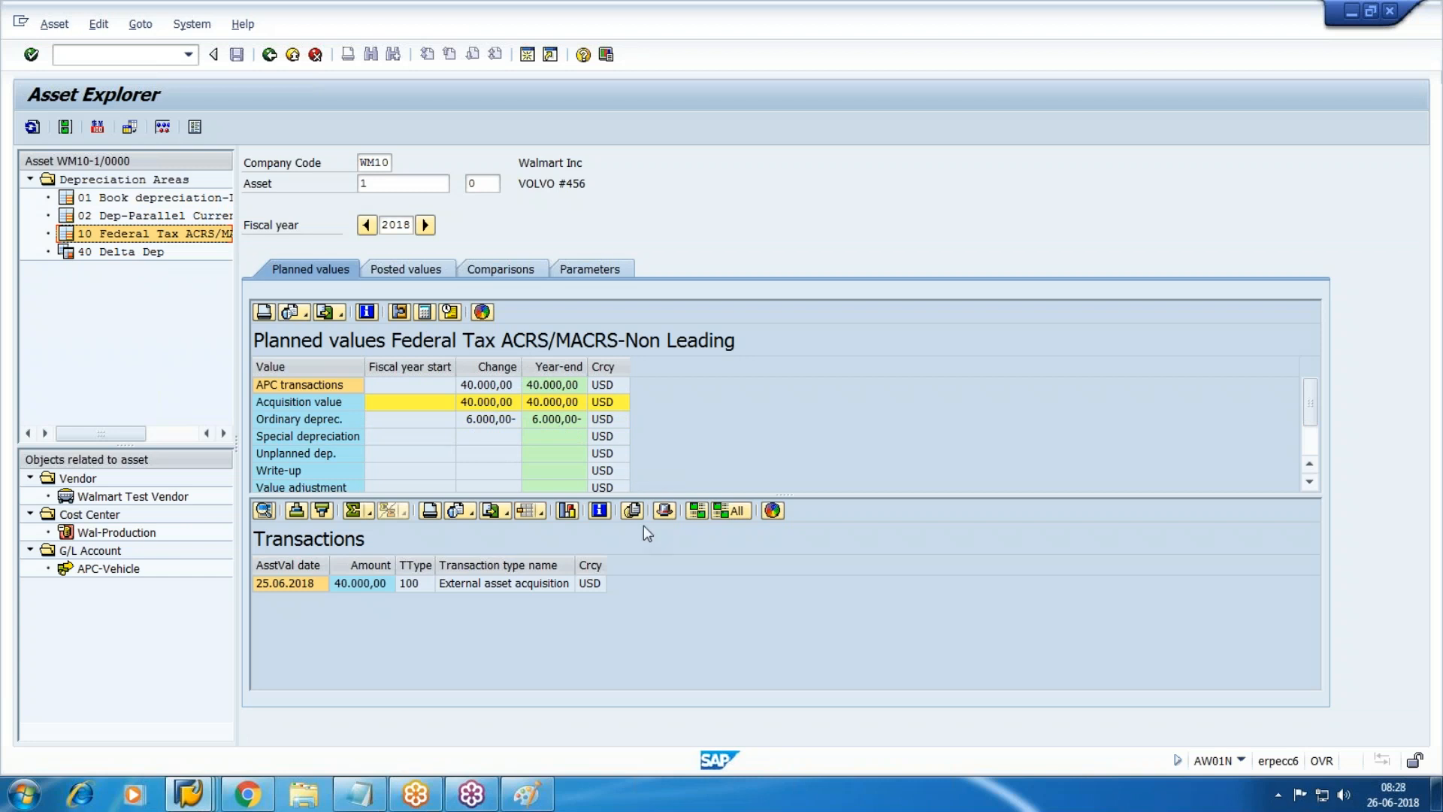
pyautogui.click(43, 797)
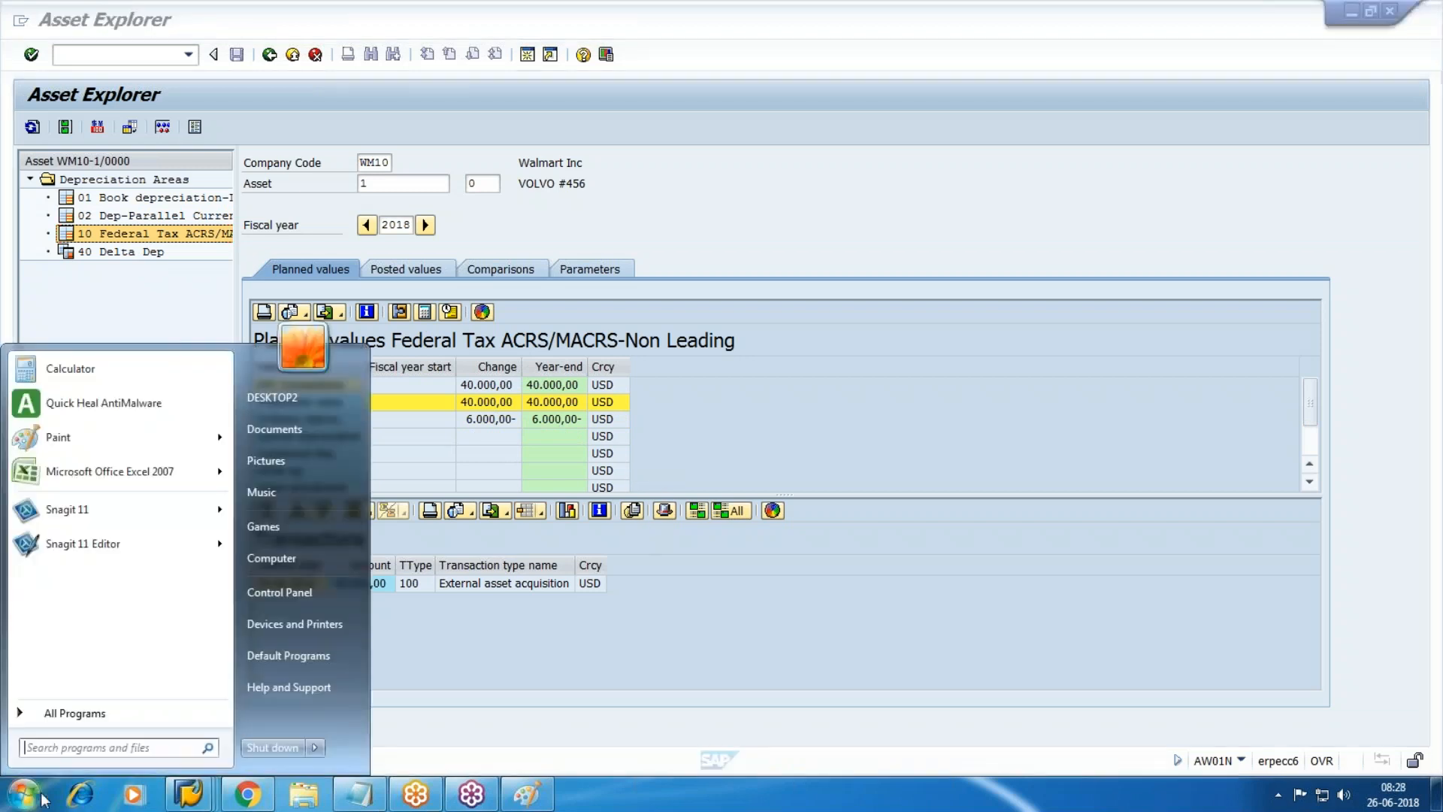
pyautogui.click(70, 368)
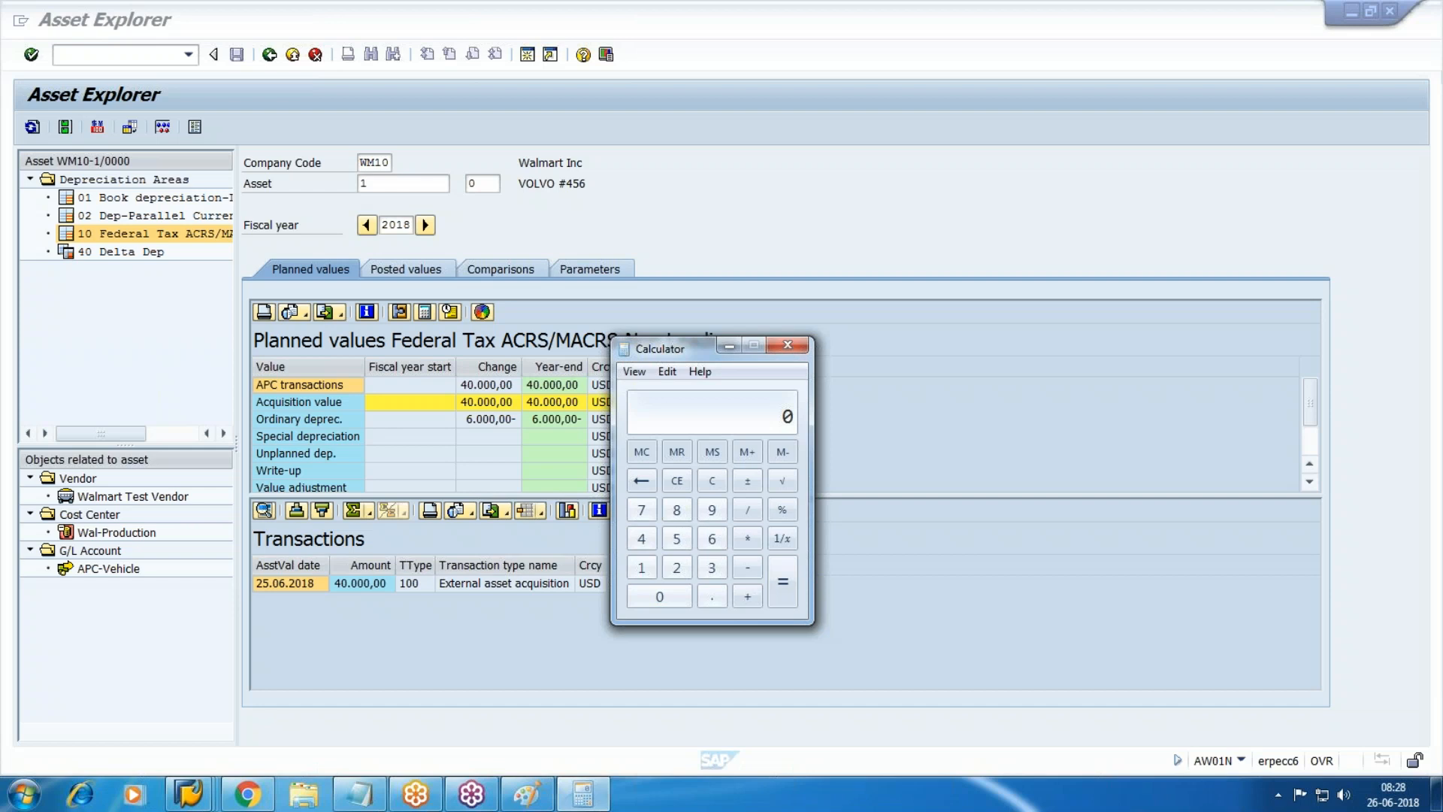
pyautogui.click(1117, 132)
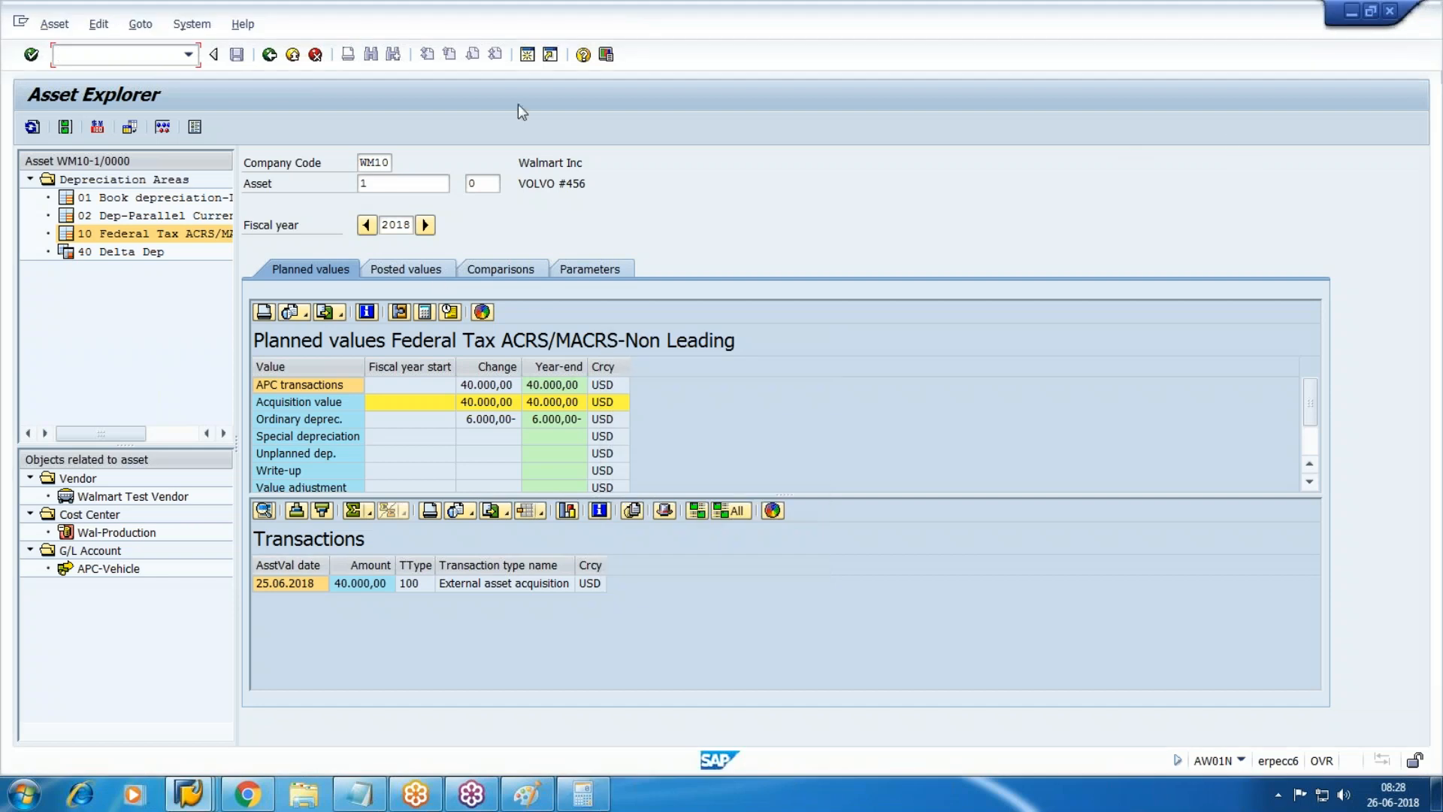
# Start multilevel method maintenance with AFAMA and position the list on method SL.
pyautogui.press('F3')
pyautogui.write('afama')
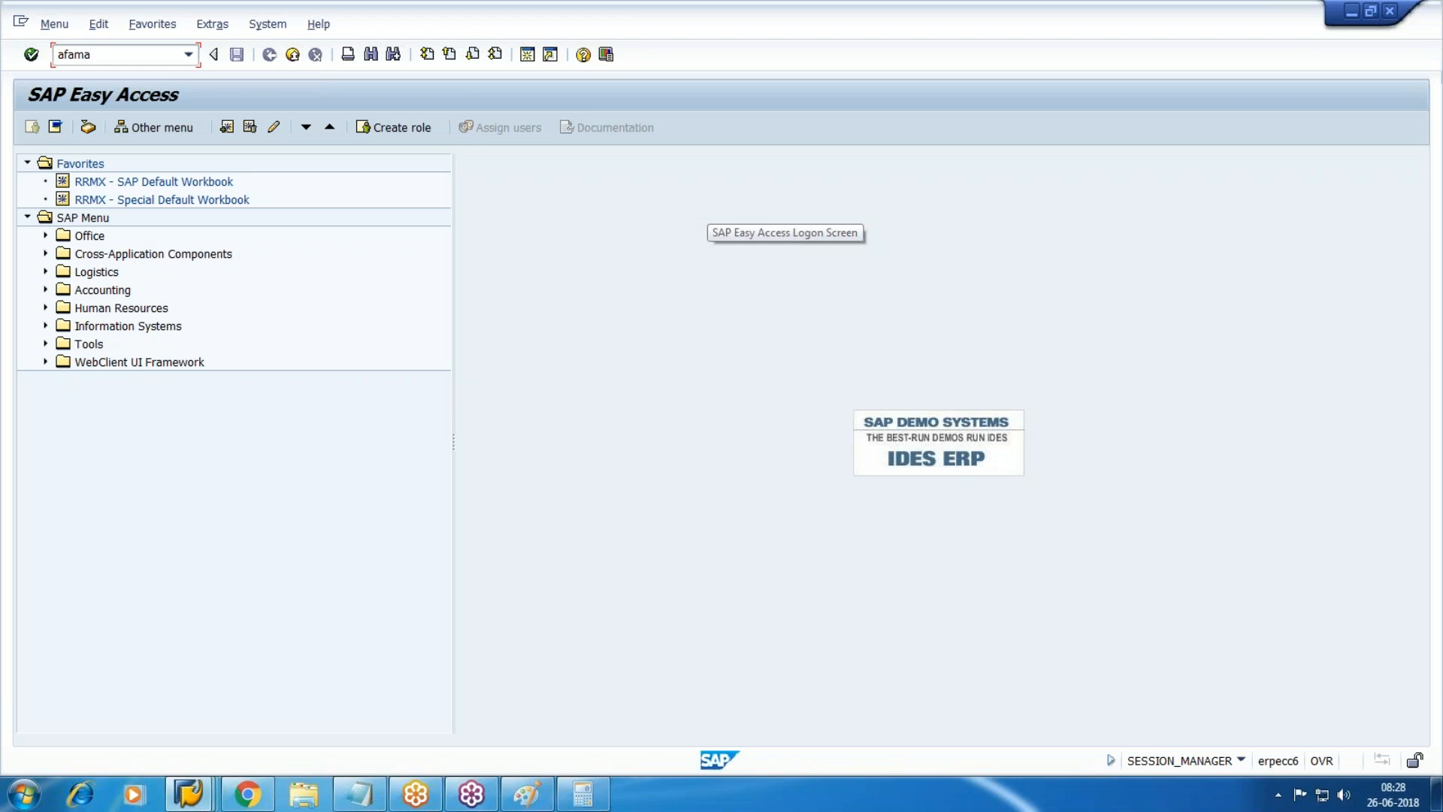
pyautogui.press('Return')
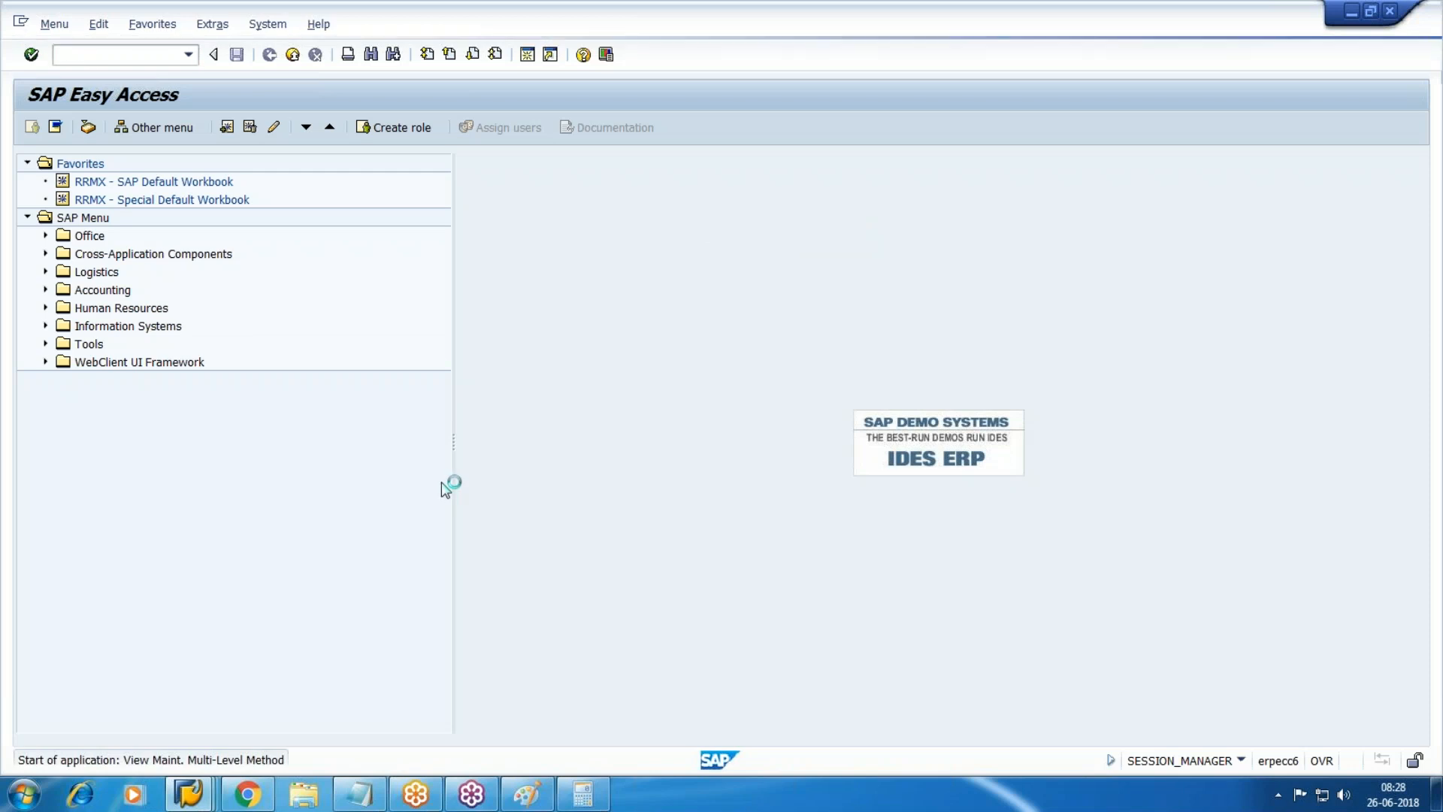
pyautogui.click(438, 726)
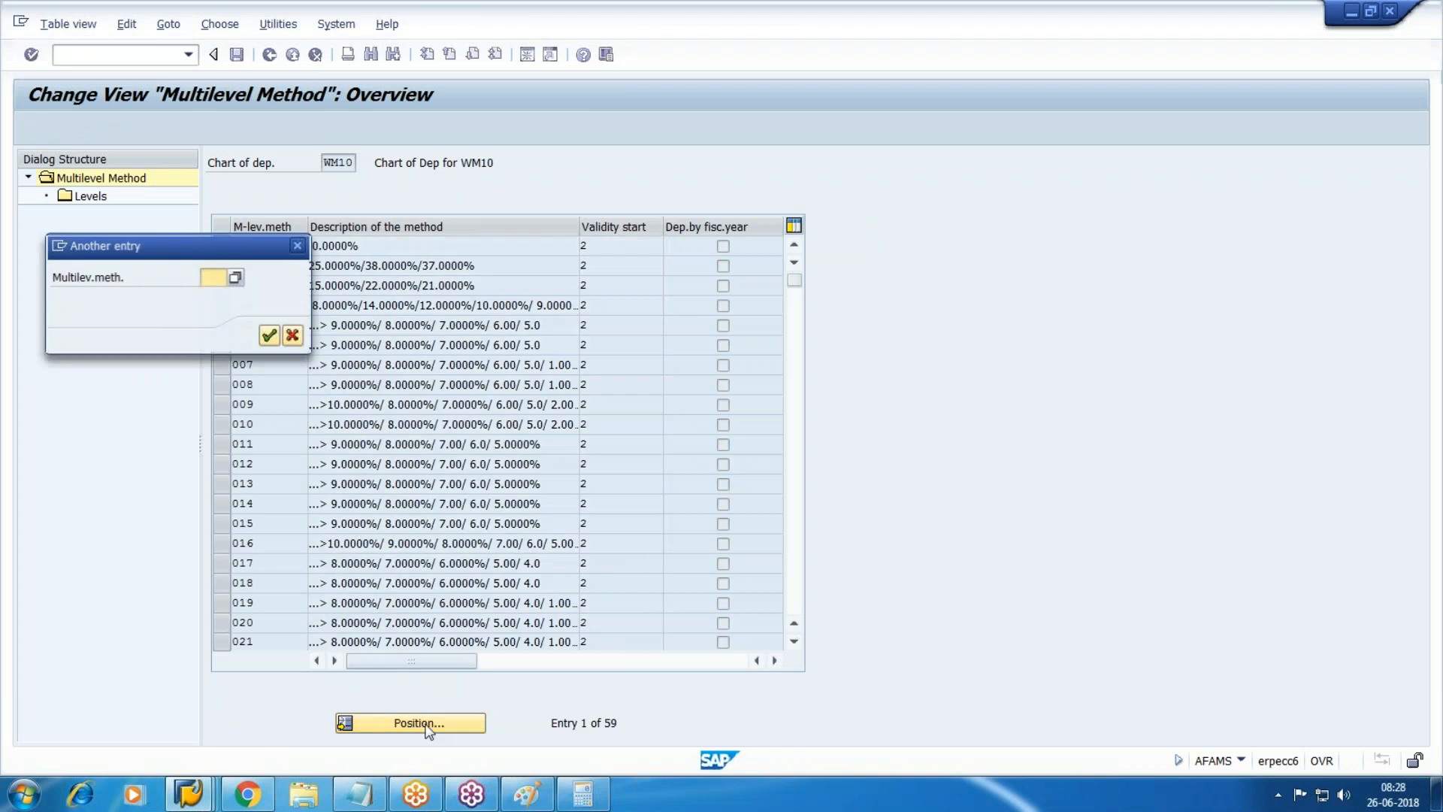
pyautogui.write('sl')
pyautogui.press('Return')
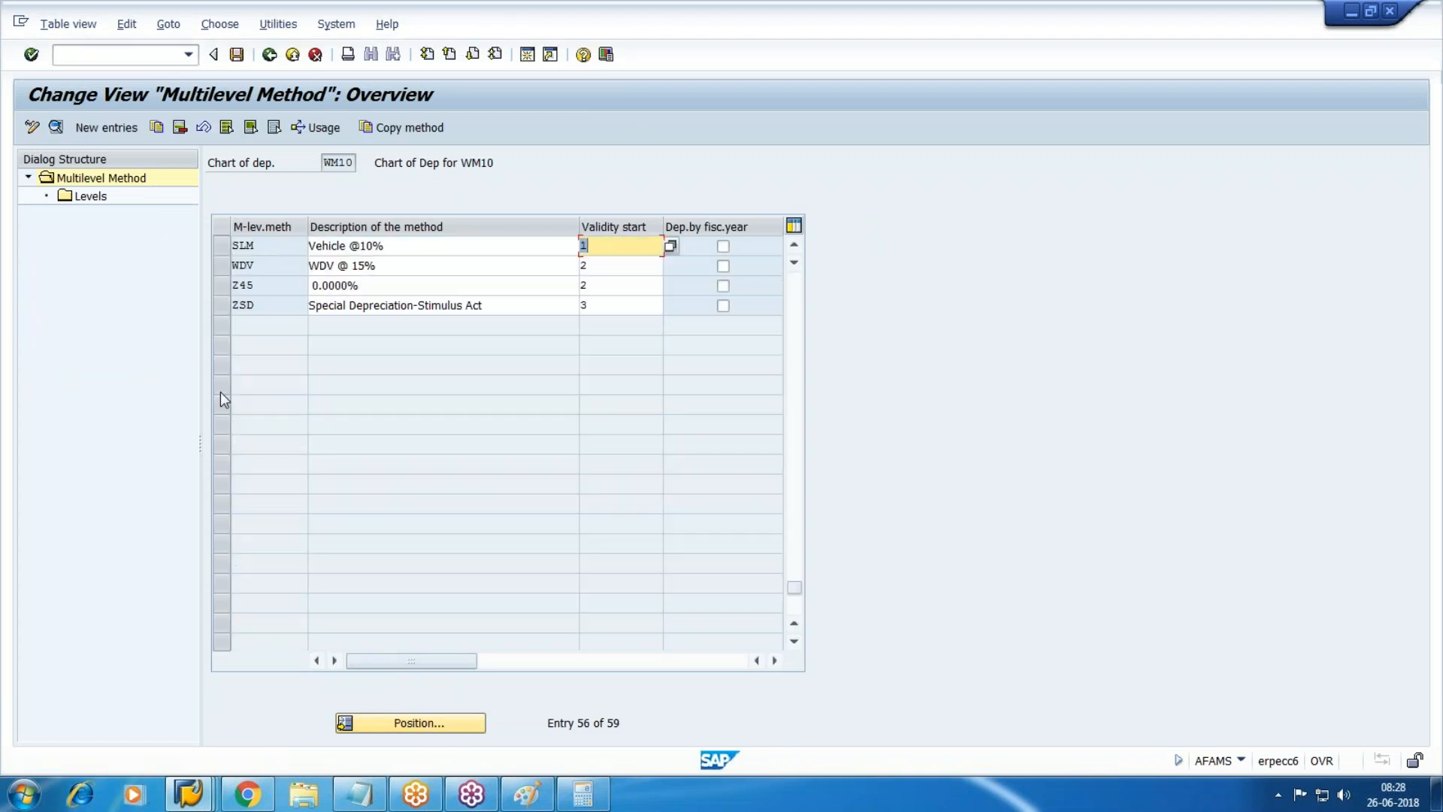
# Inspect the SLM and WDV multilevel method details, comparing with Book depreciation planned values.
pyautogui.click(220, 247)
pyautogui.click(57, 128)
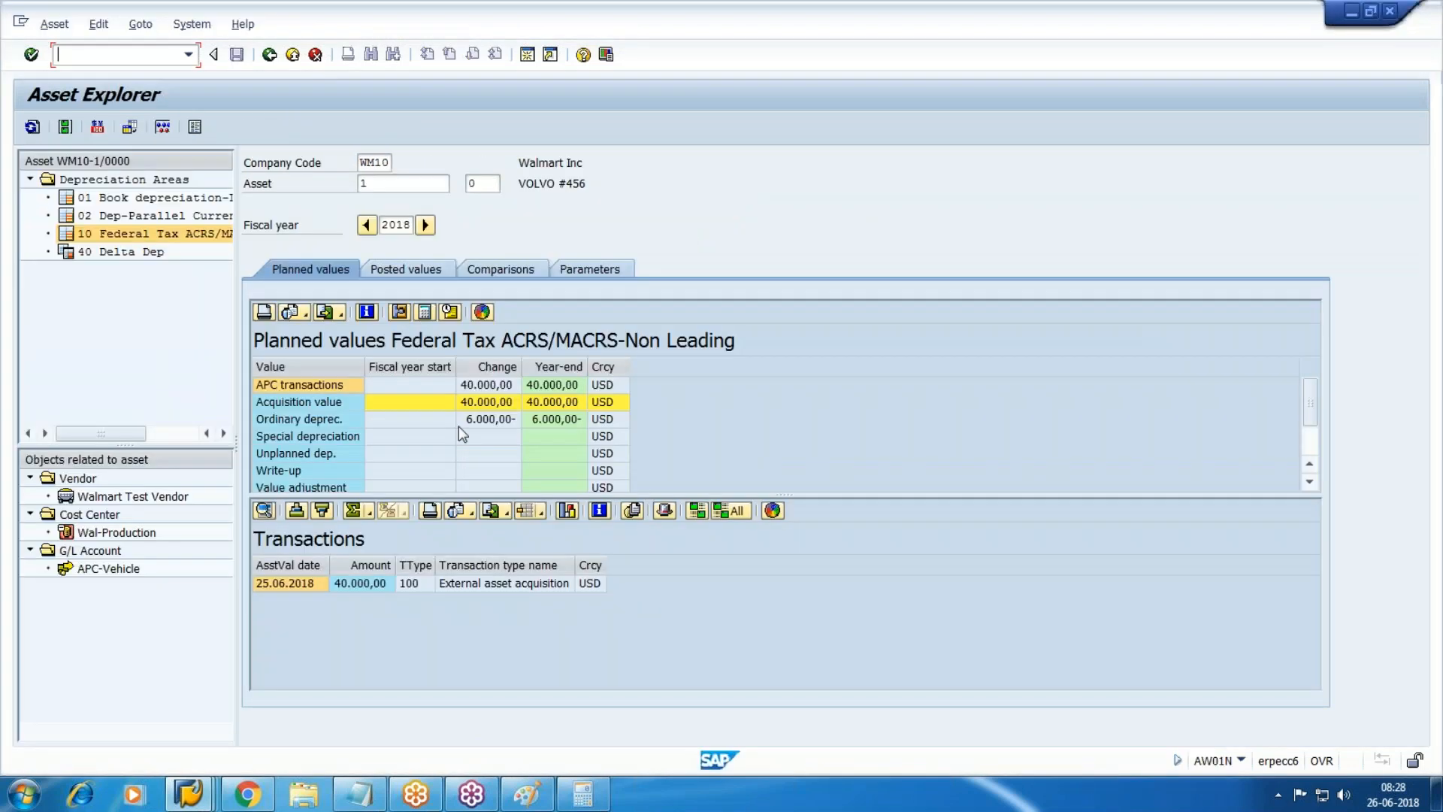
pyautogui.click(147, 198)
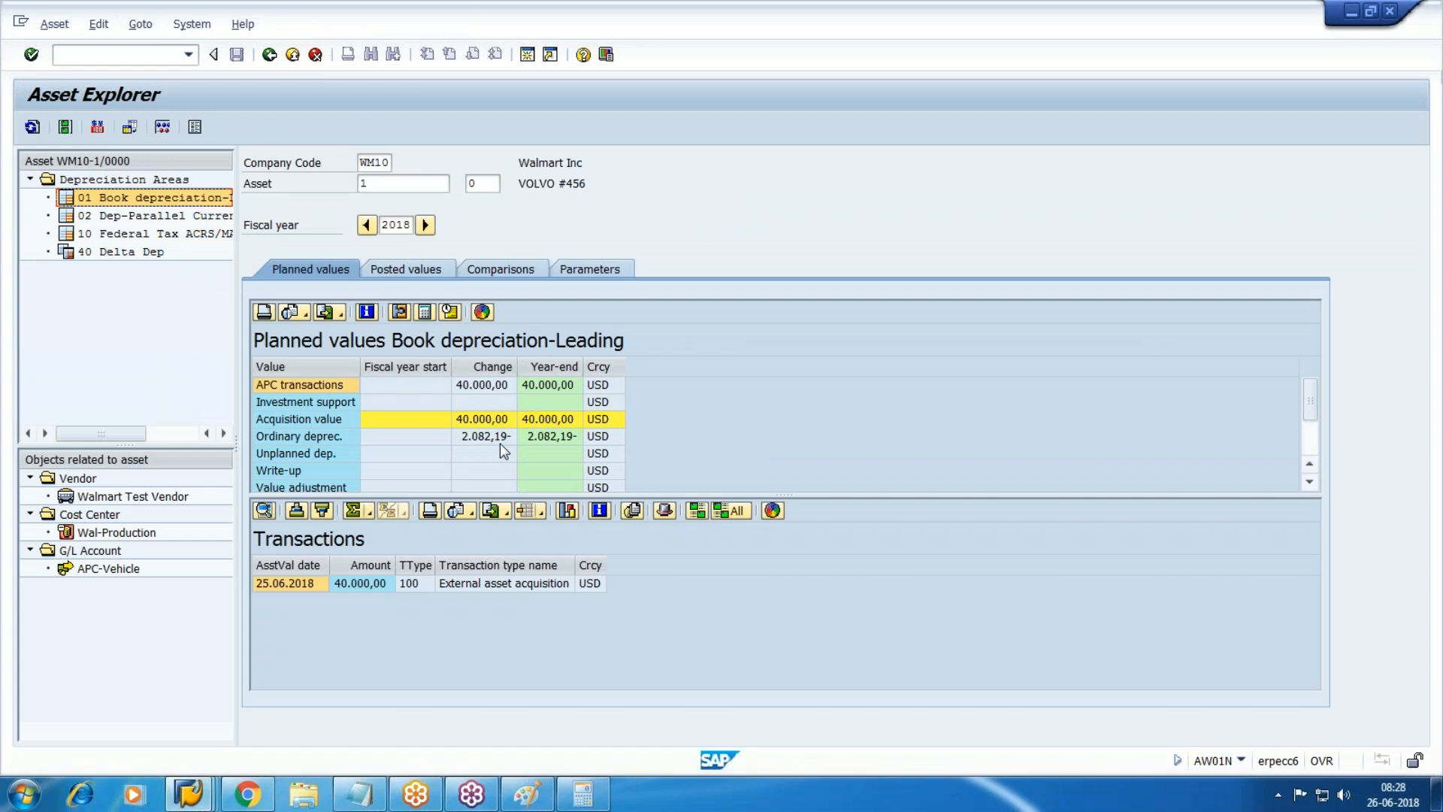
pyautogui.hotkey('alt', 'Tab')
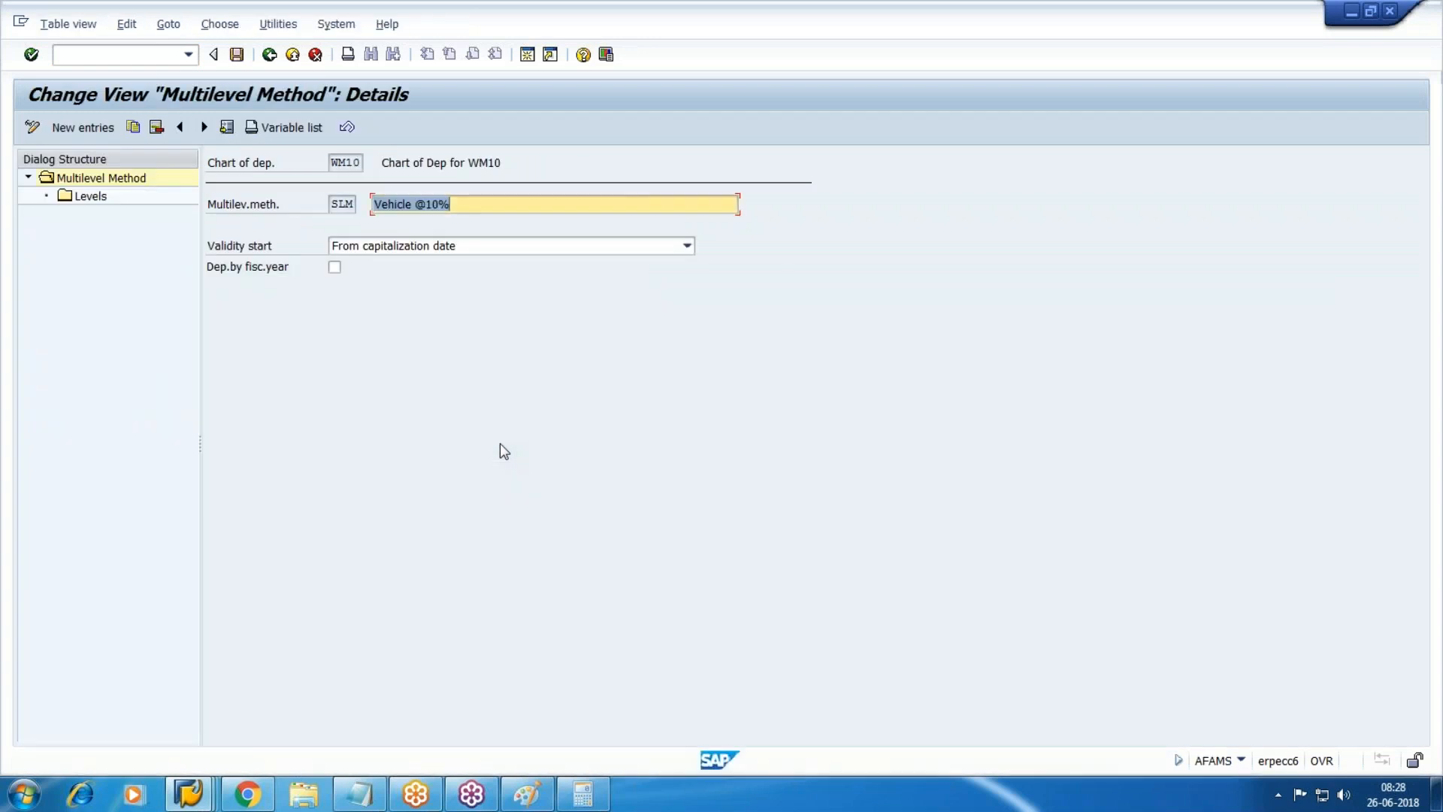
pyautogui.press('F3')
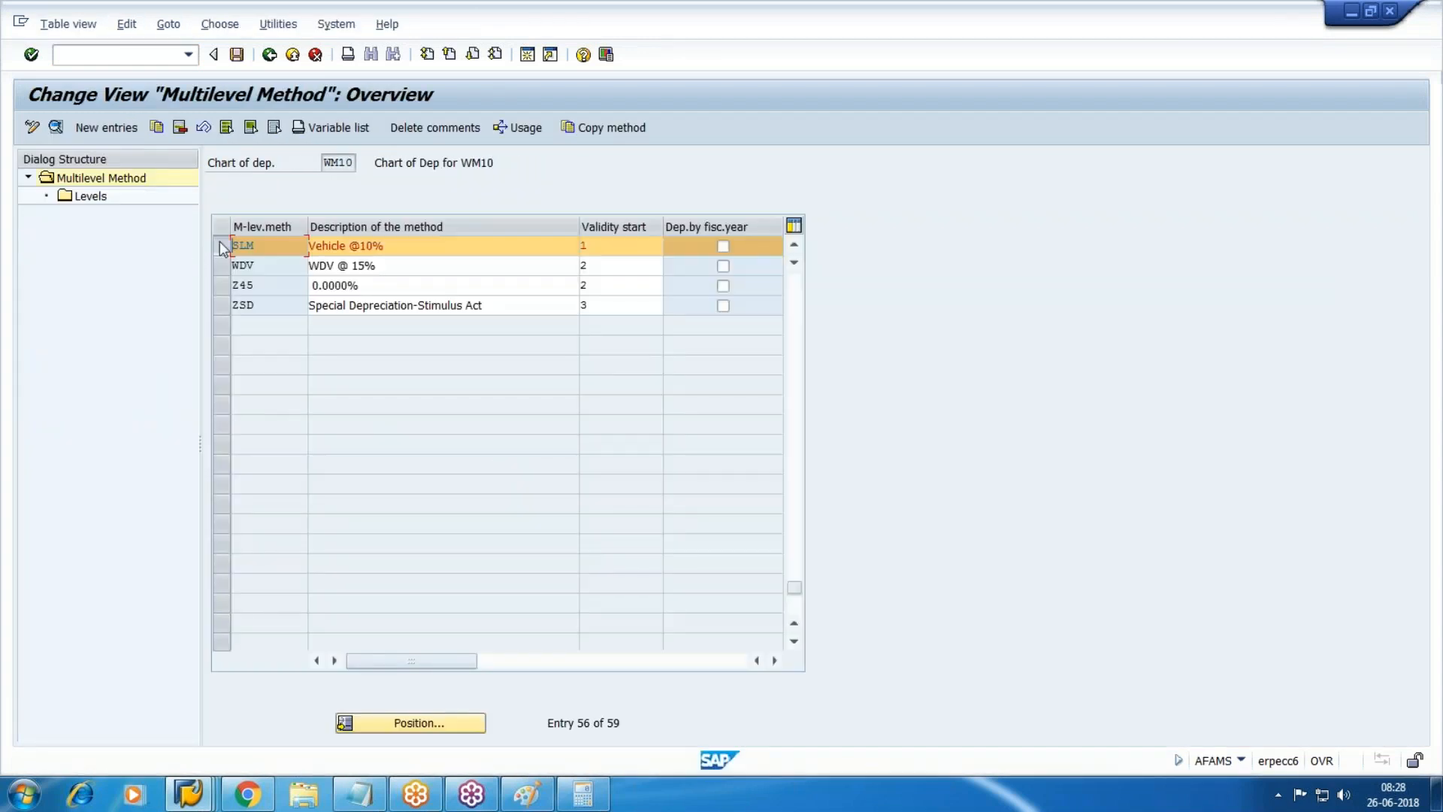
pyautogui.click(220, 266)
pyautogui.click(55, 128)
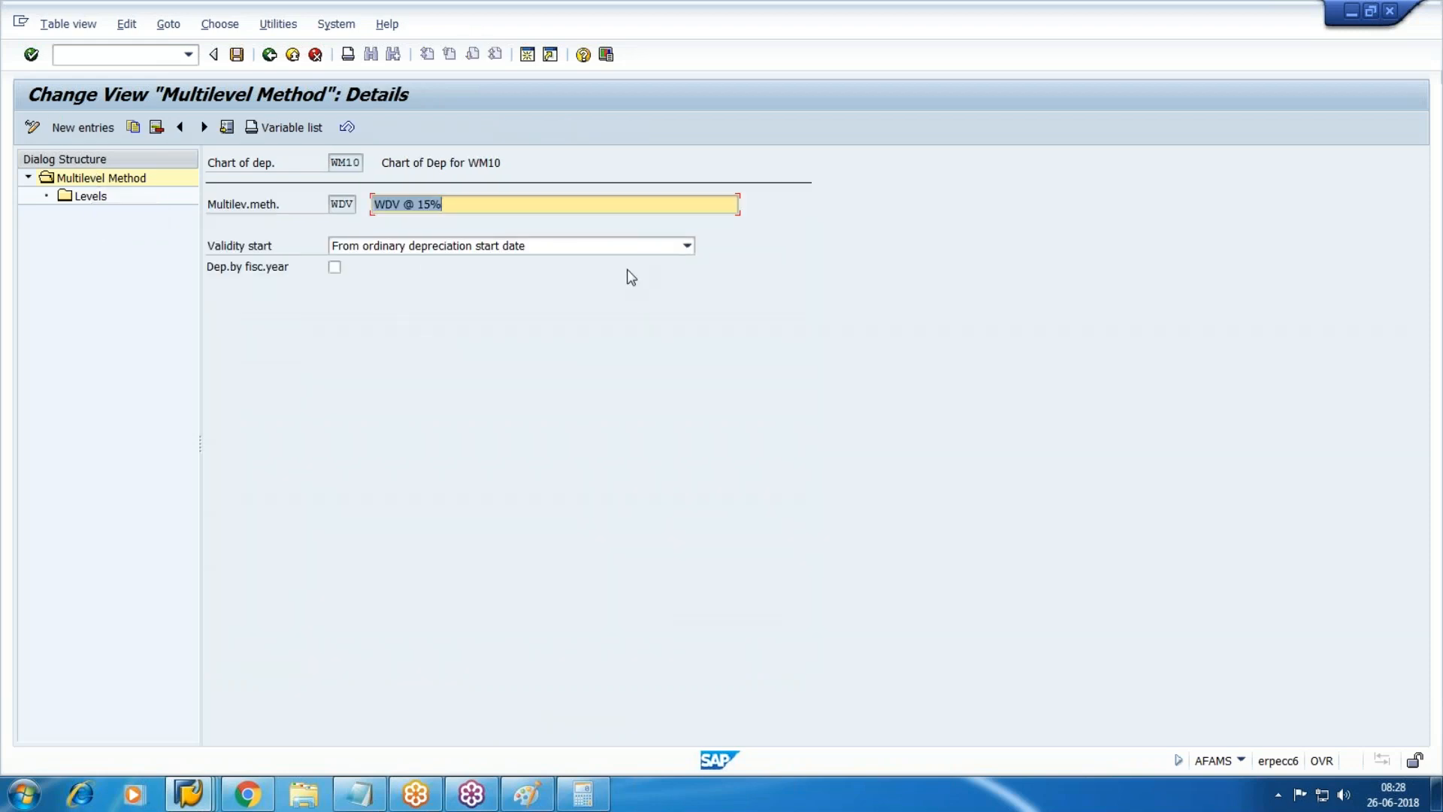
# Run AS03 in a new session for asset 1, sub-number 0, WM10.
pyautogui.click(528, 54)
pyautogui.write('as03')
pyautogui.press('Return')
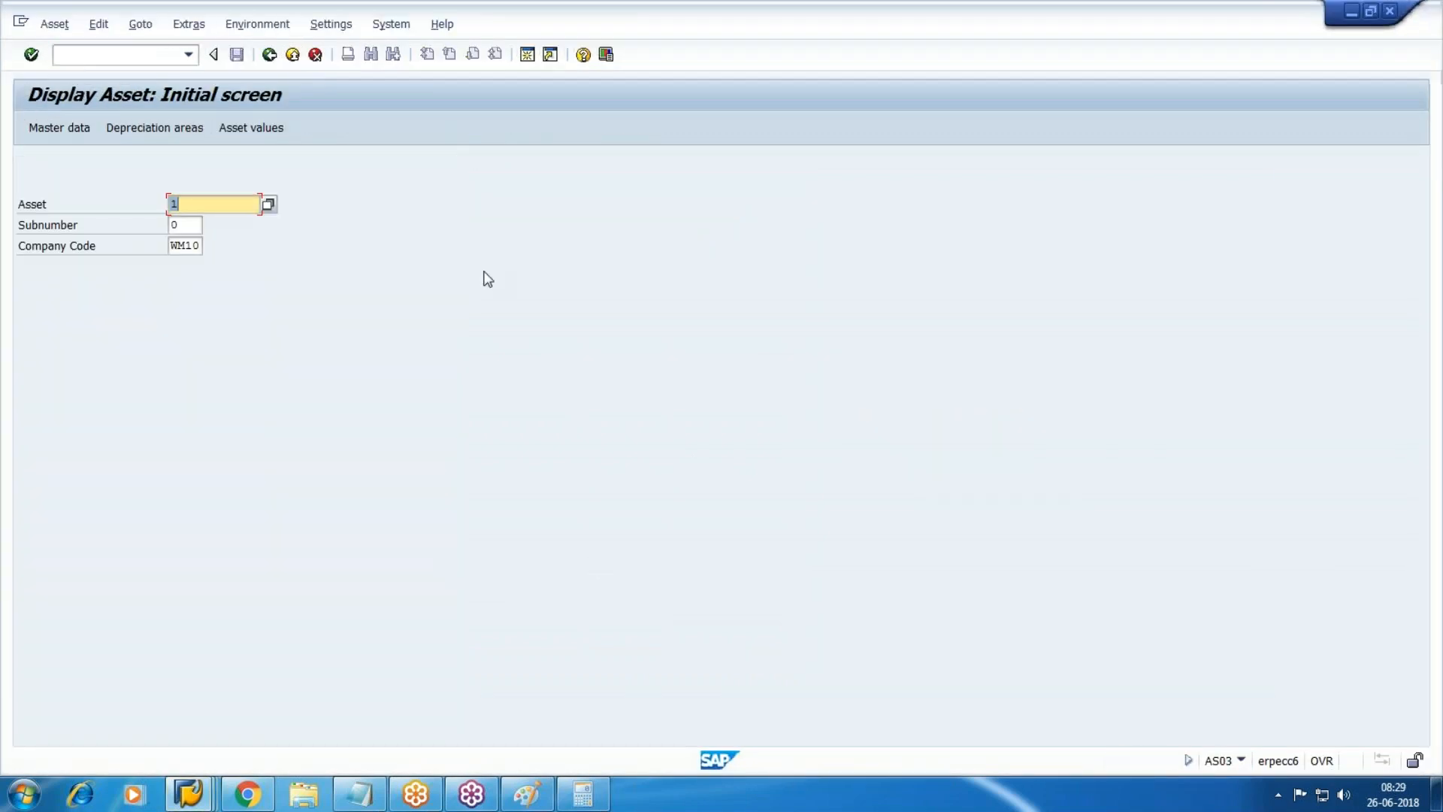
# Check asset 1's Deprec. Areas and ACRS/MACRS start date, then return to Asset Explorer.
pyautogui.press('Return')
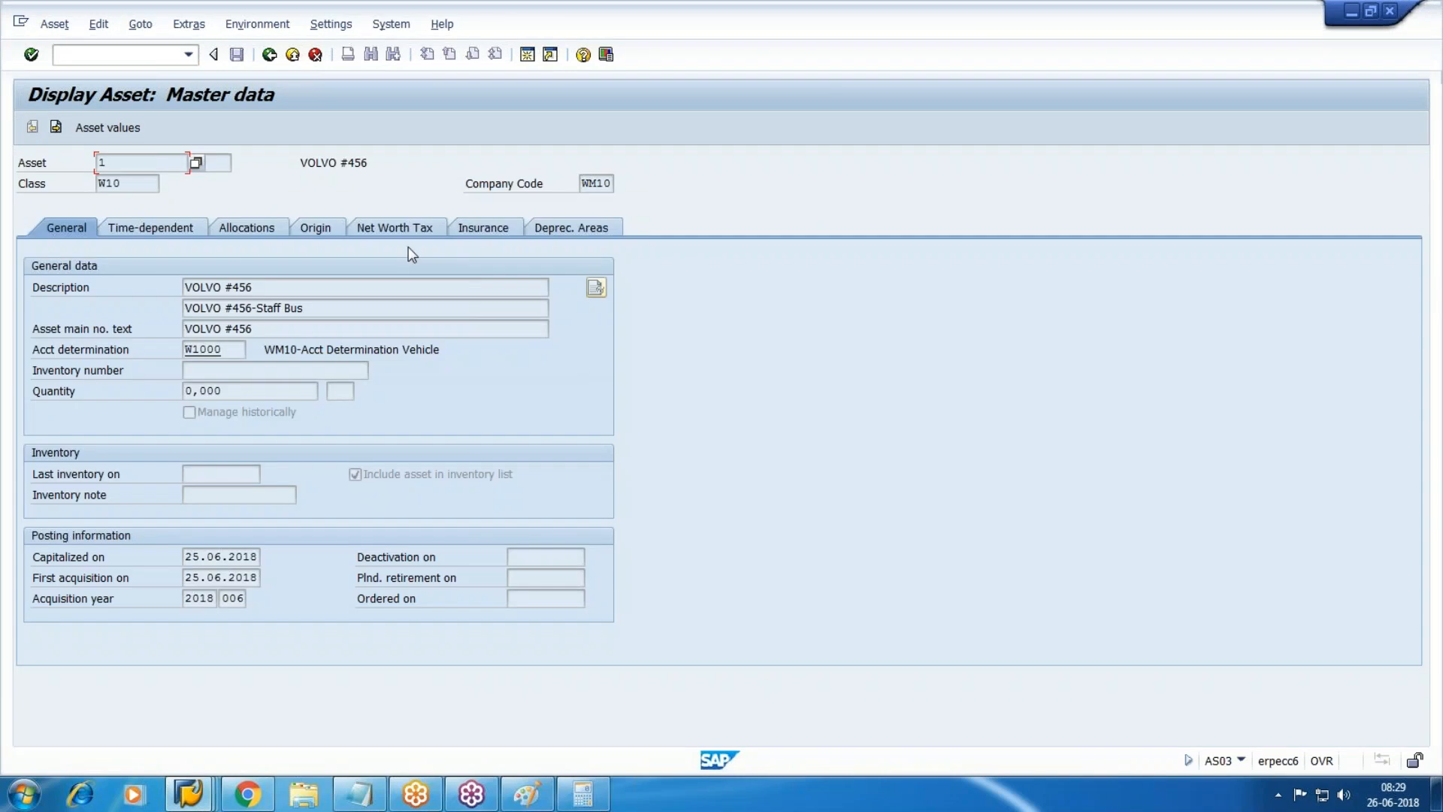
pyautogui.click(578, 230)
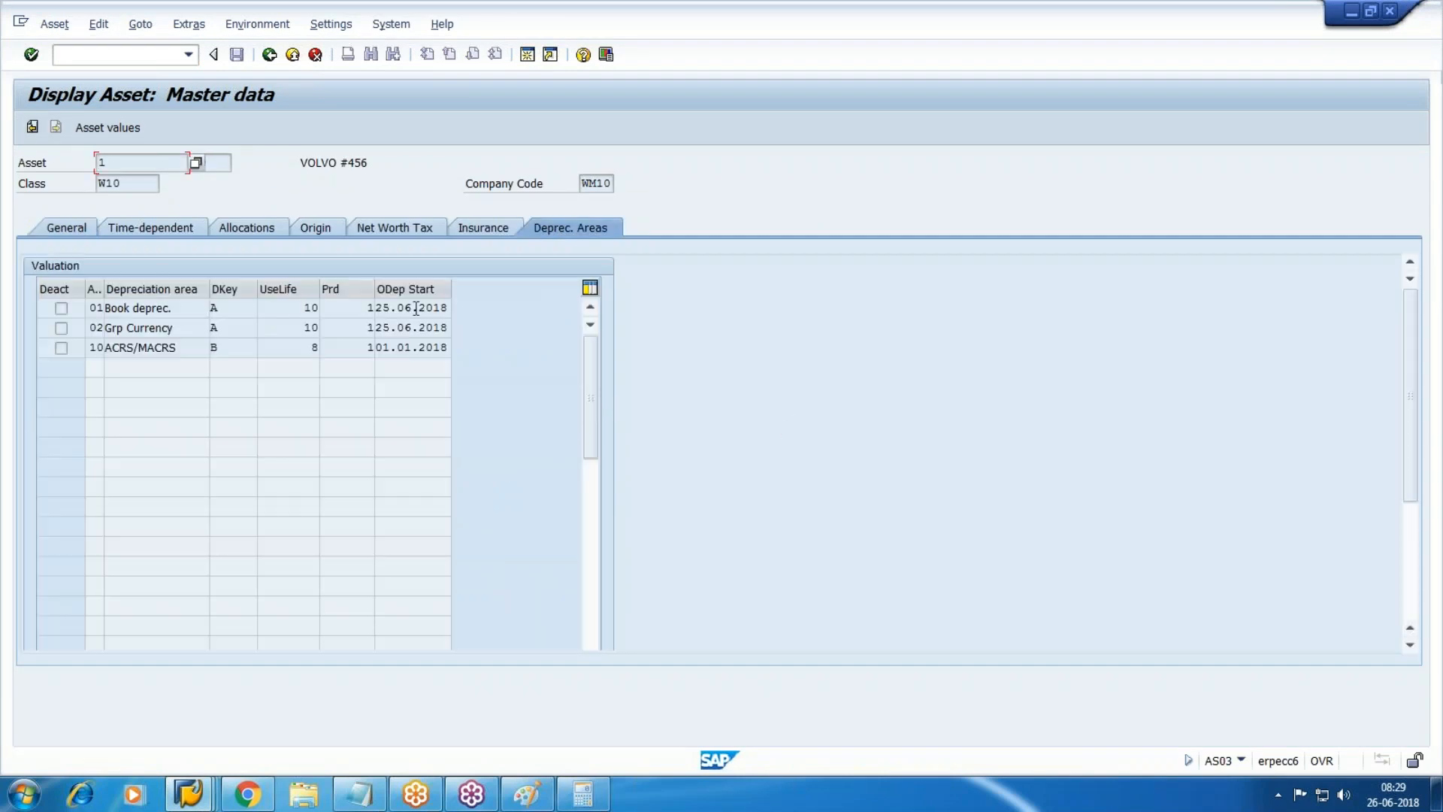
pyautogui.click(399, 348)
pyautogui.click(188, 793)
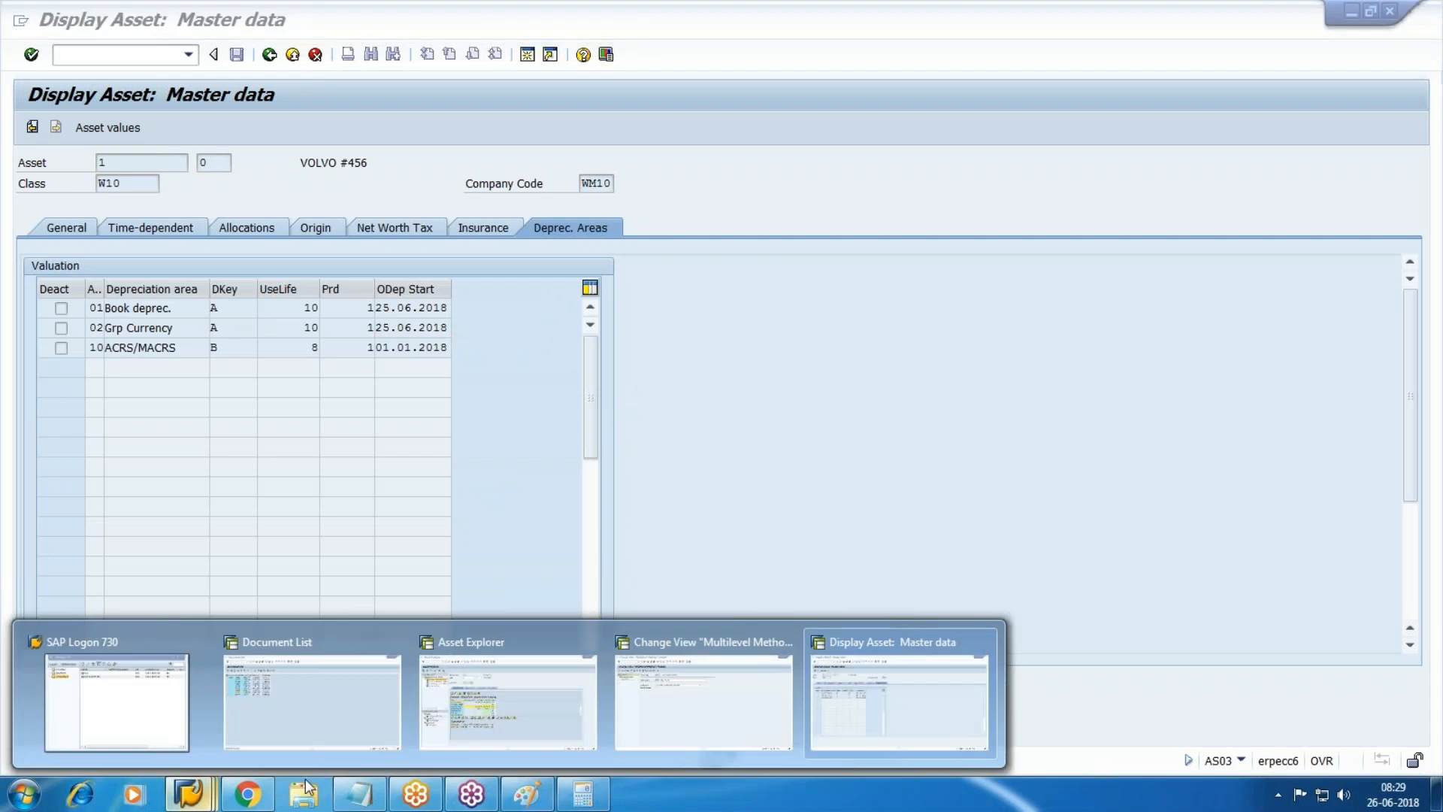
pyautogui.click(553, 707)
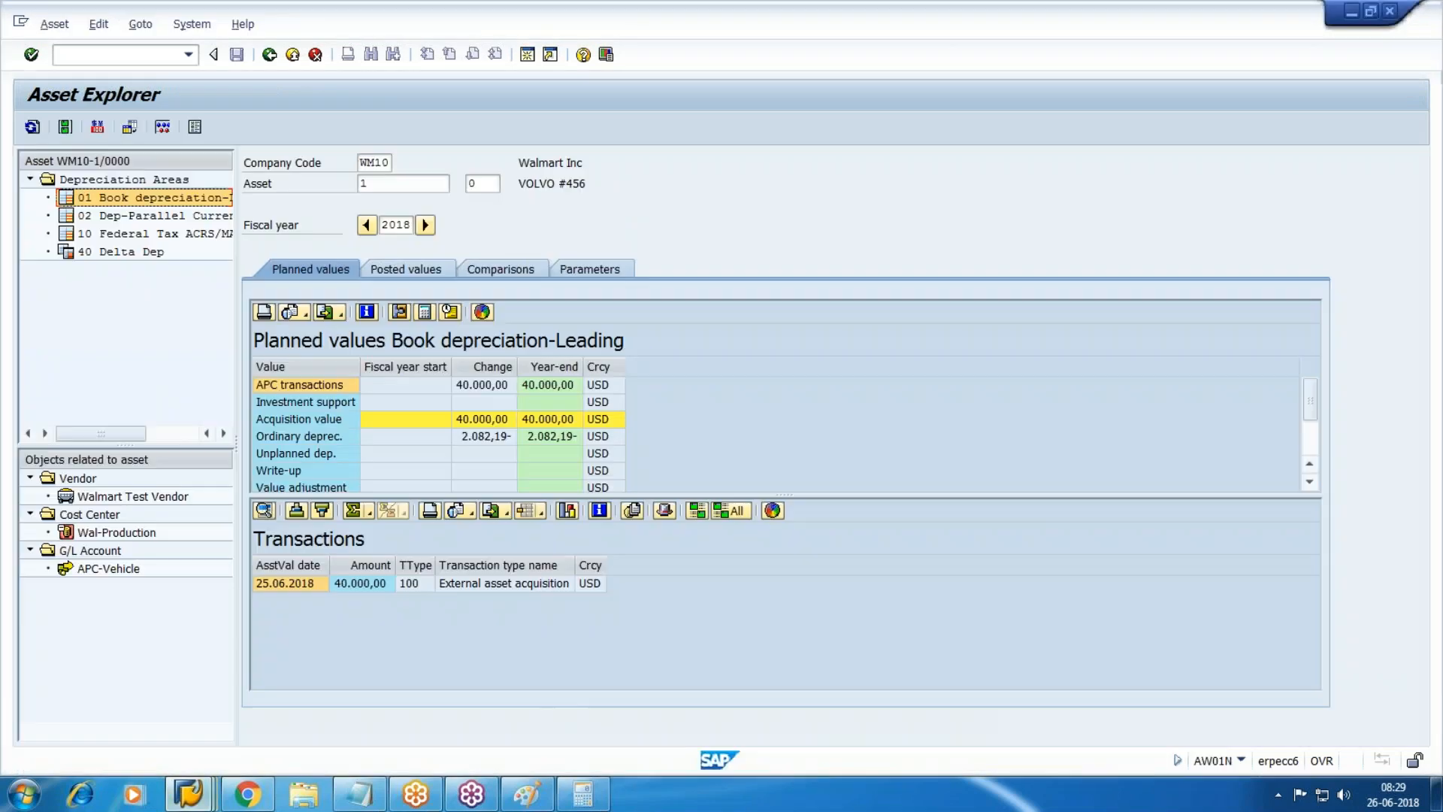
# Confirm the Federal Tax ACRS/MACRS 6.000,00 depreciation as 40000*15/100 in Calculator.
pyautogui.click(156, 237)
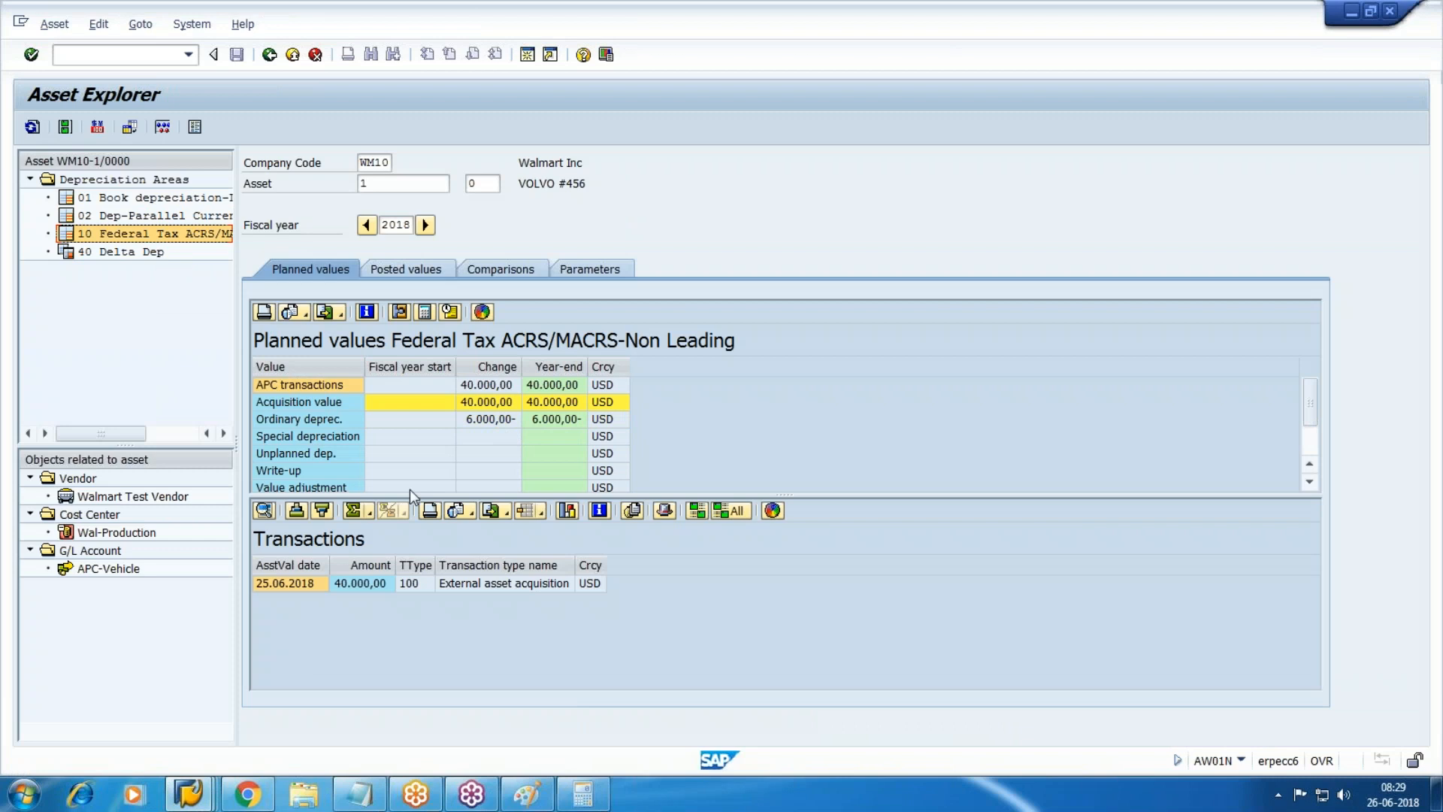
pyautogui.click(583, 793)
pyautogui.write('4')
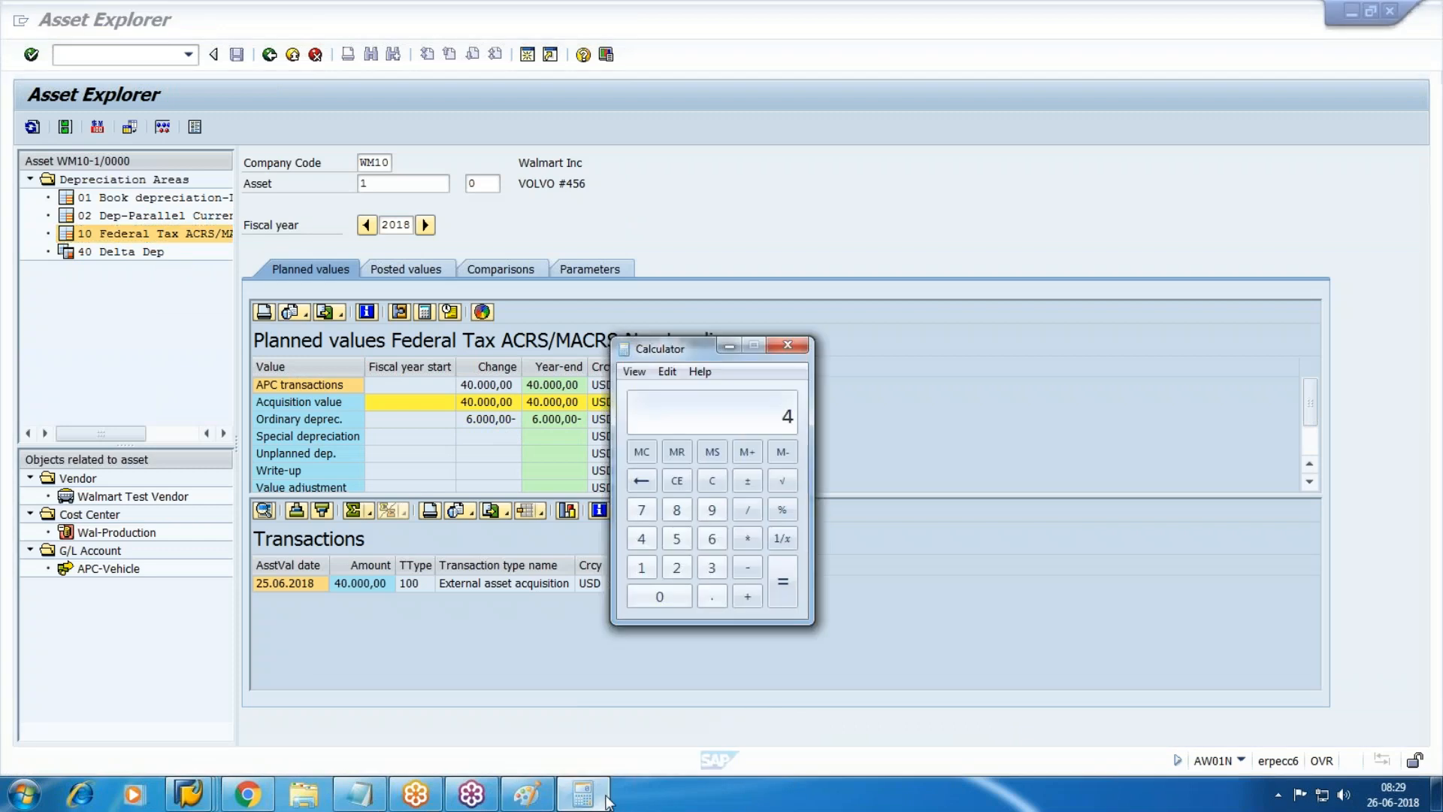
pyautogui.write('0000*15/100=')
pyautogui.click(606, 799)
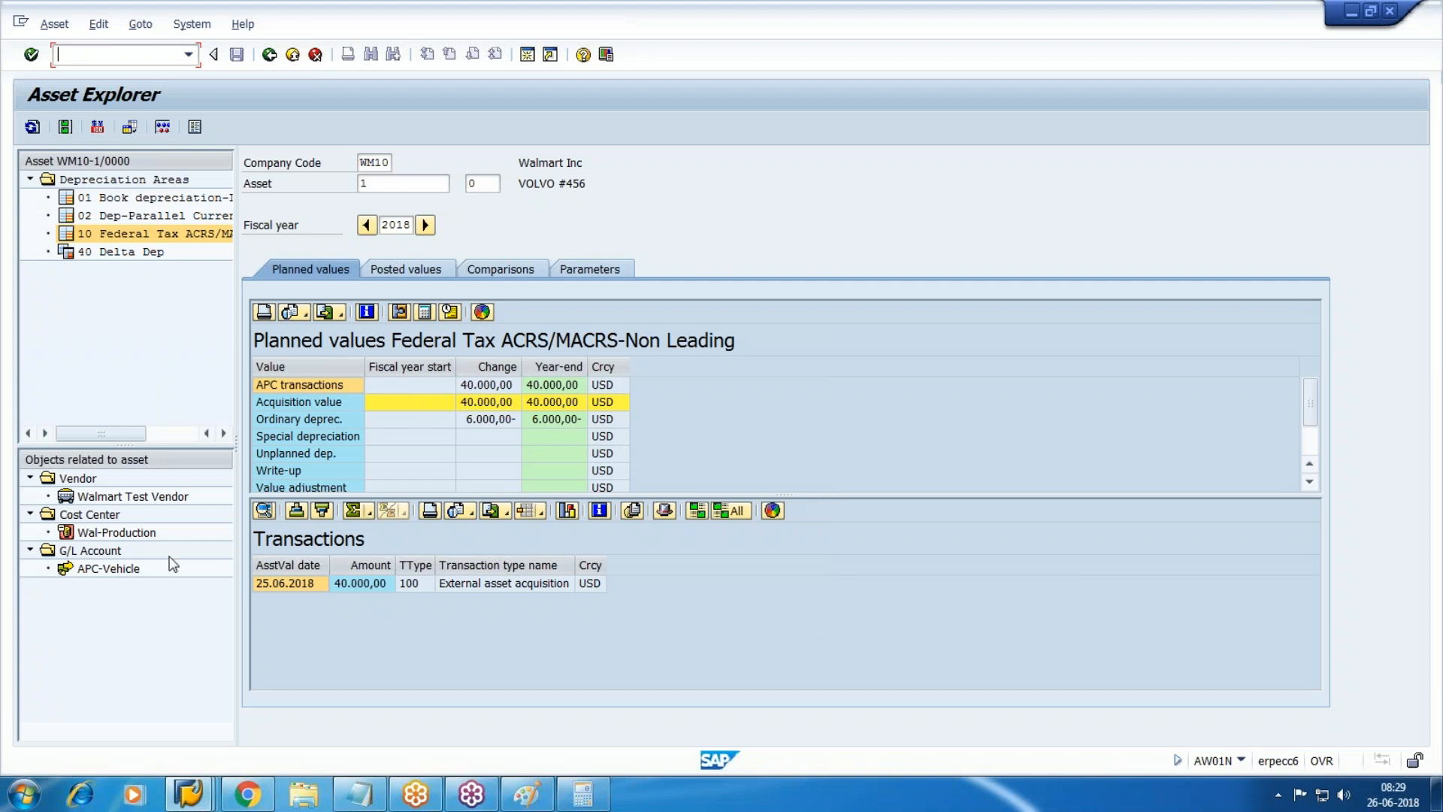
# Review posted depreciation values for the Book depreciation area.
pyautogui.click(408, 268)
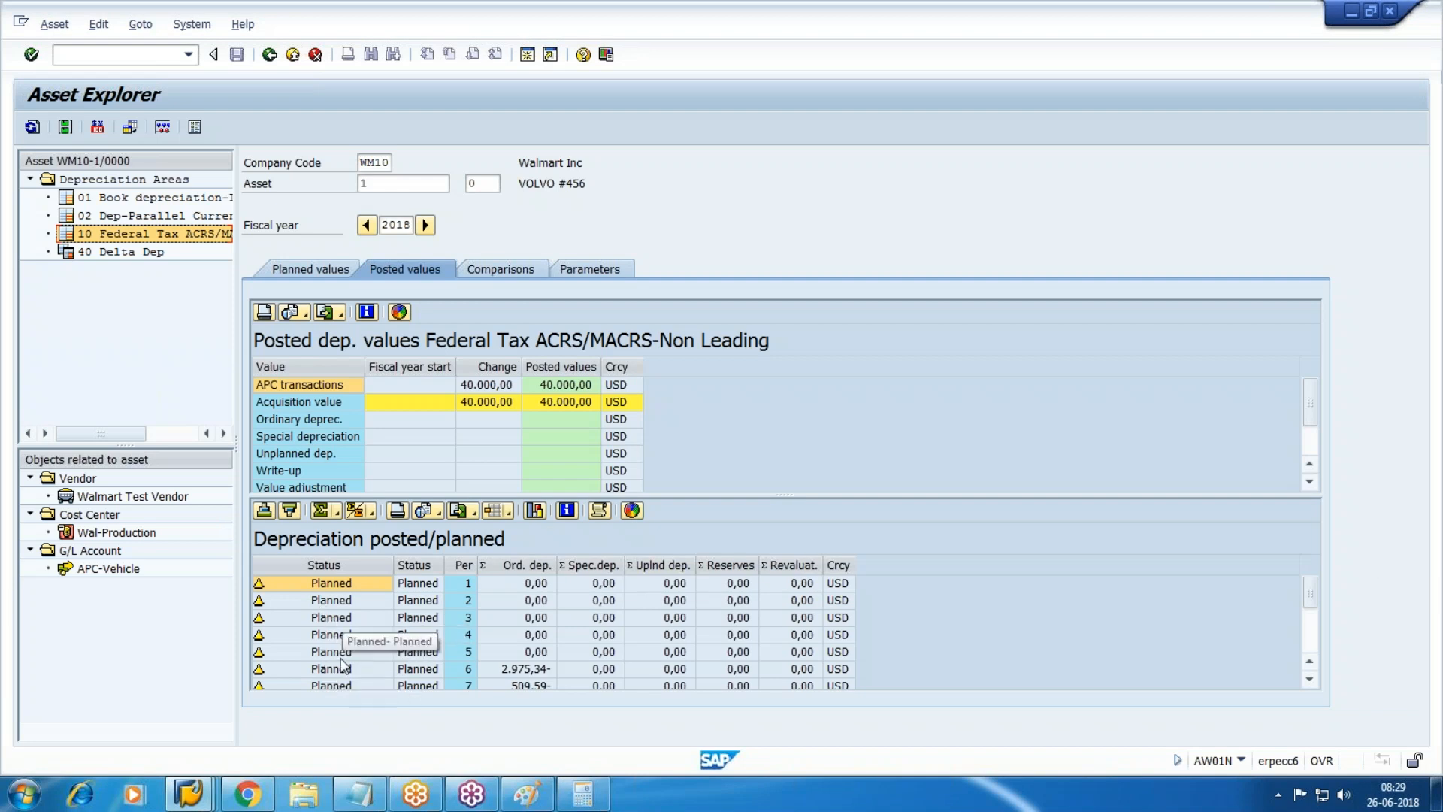
pyautogui.press('Up')
pyautogui.press('Up')
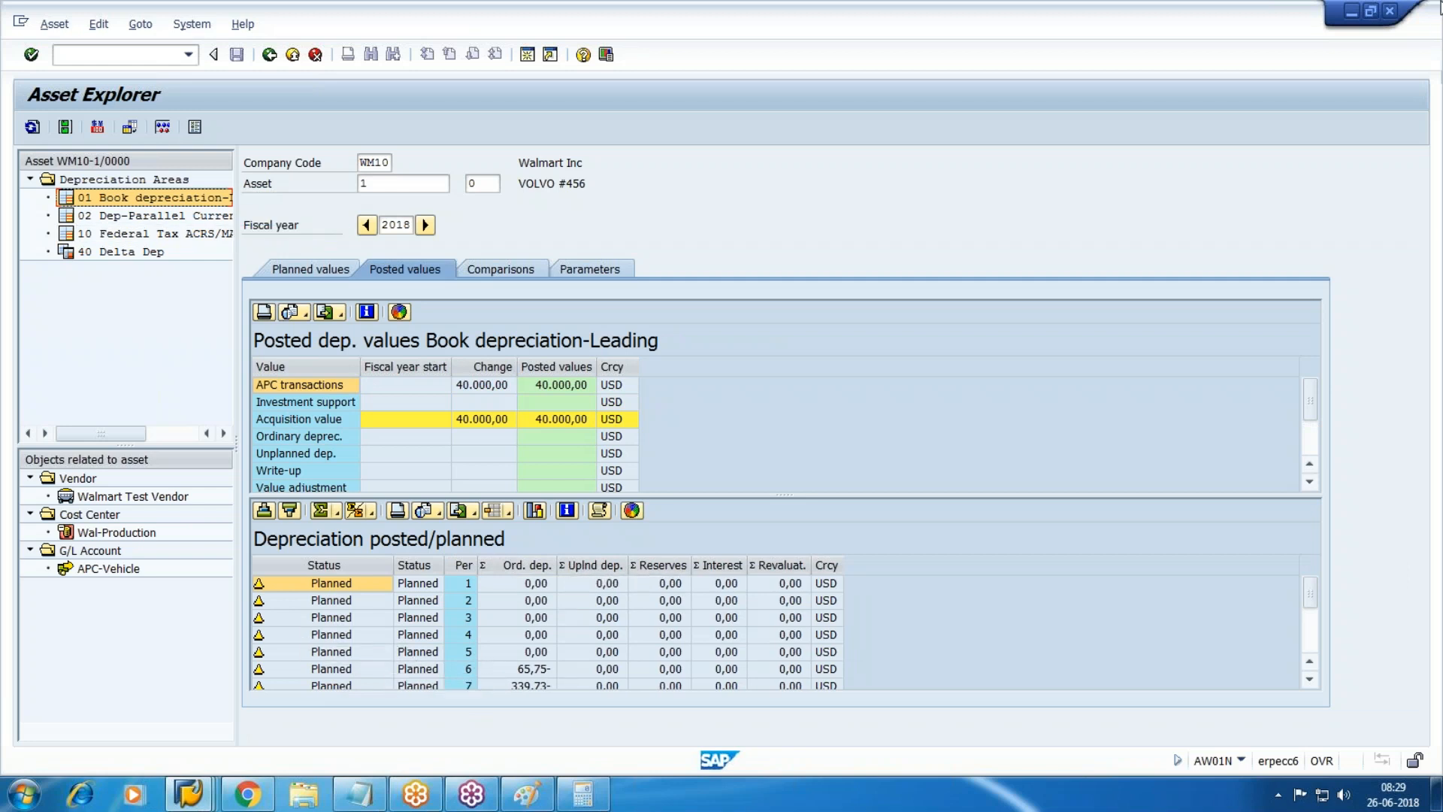
pyautogui.click(1426, 44)
pyautogui.click(1309, 679)
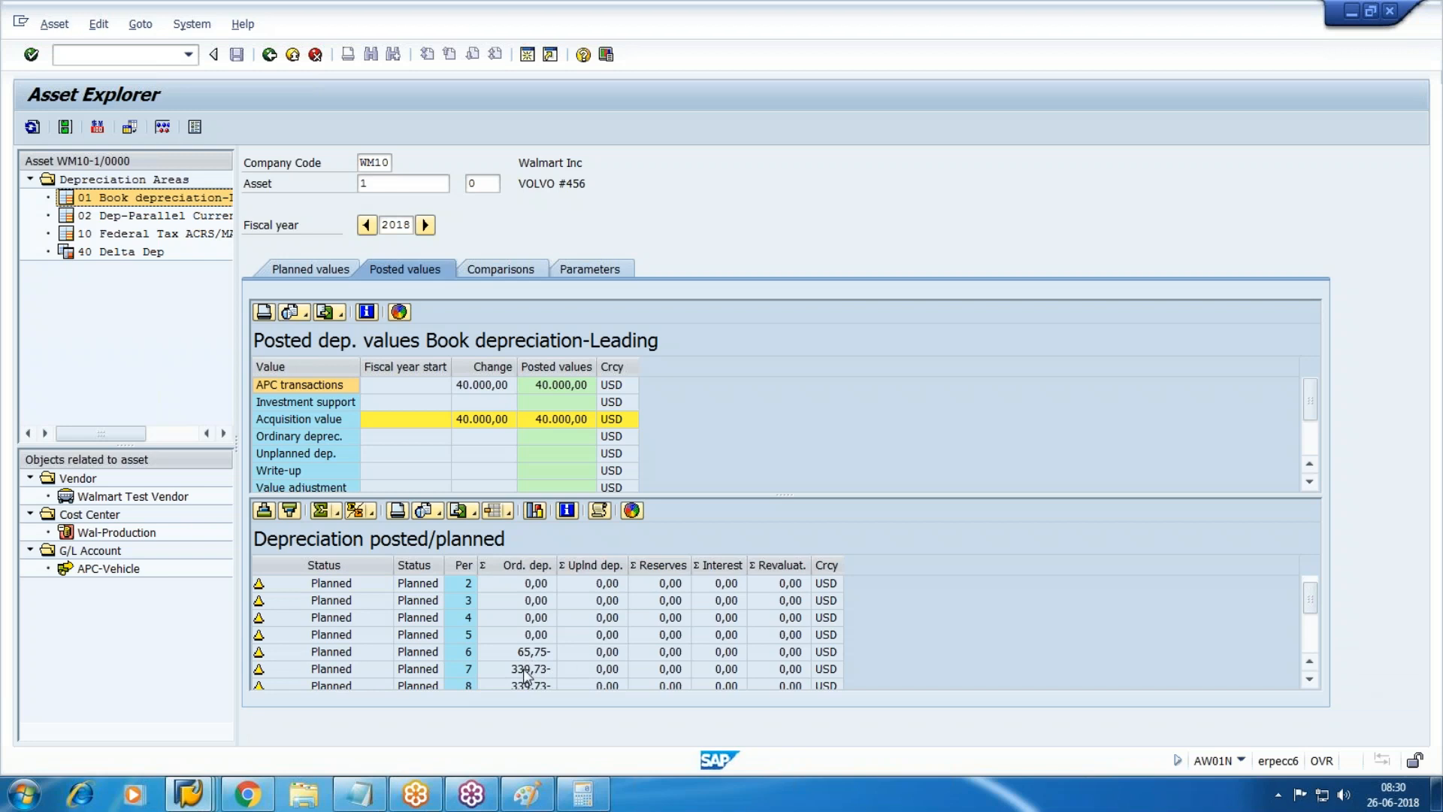
pyautogui.click(1309, 679)
pyautogui.click(1309, 679)
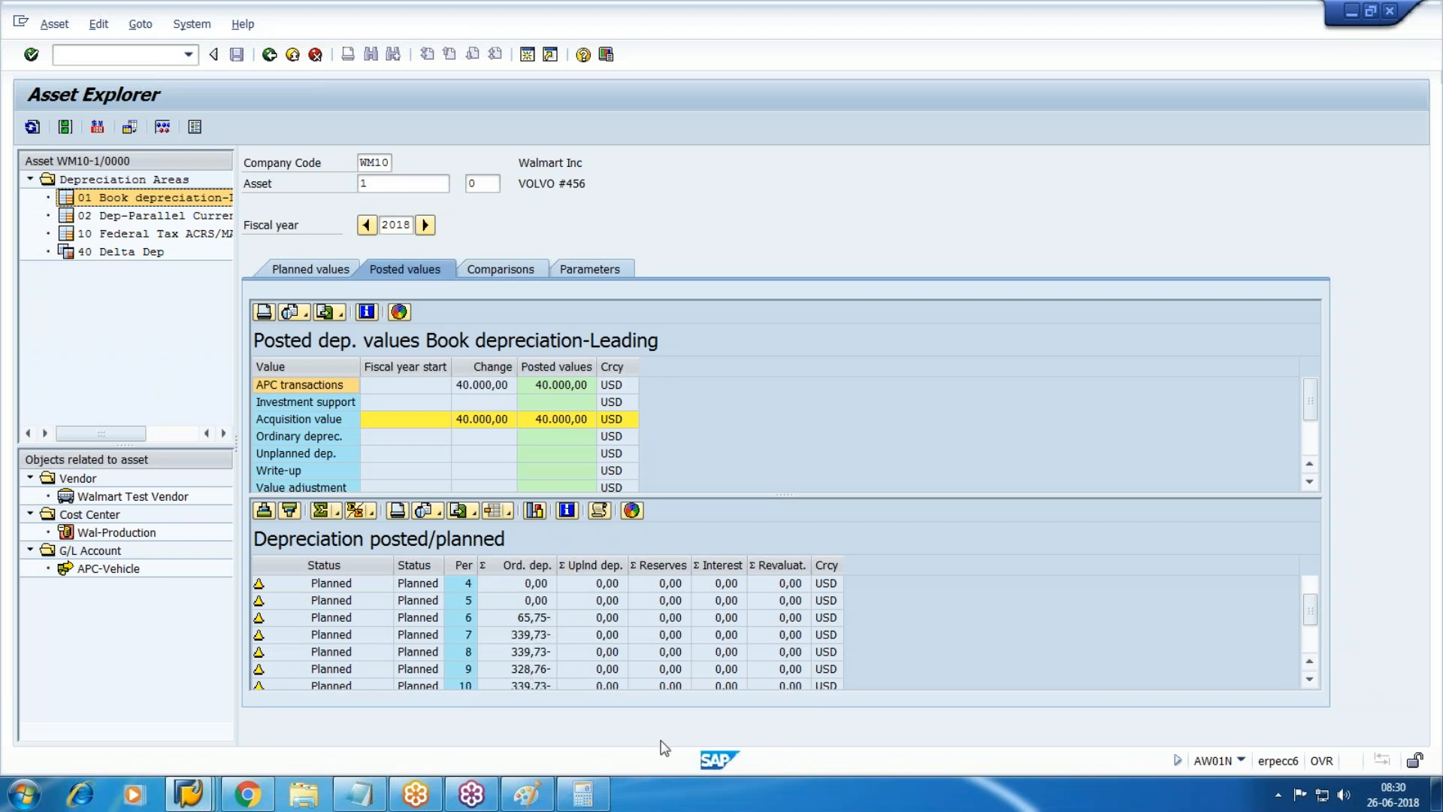
# Switch to Federal Tax ACRS/MACRS posted values and locate period 6's planned 2.975,34.
pyautogui.click(149, 238)
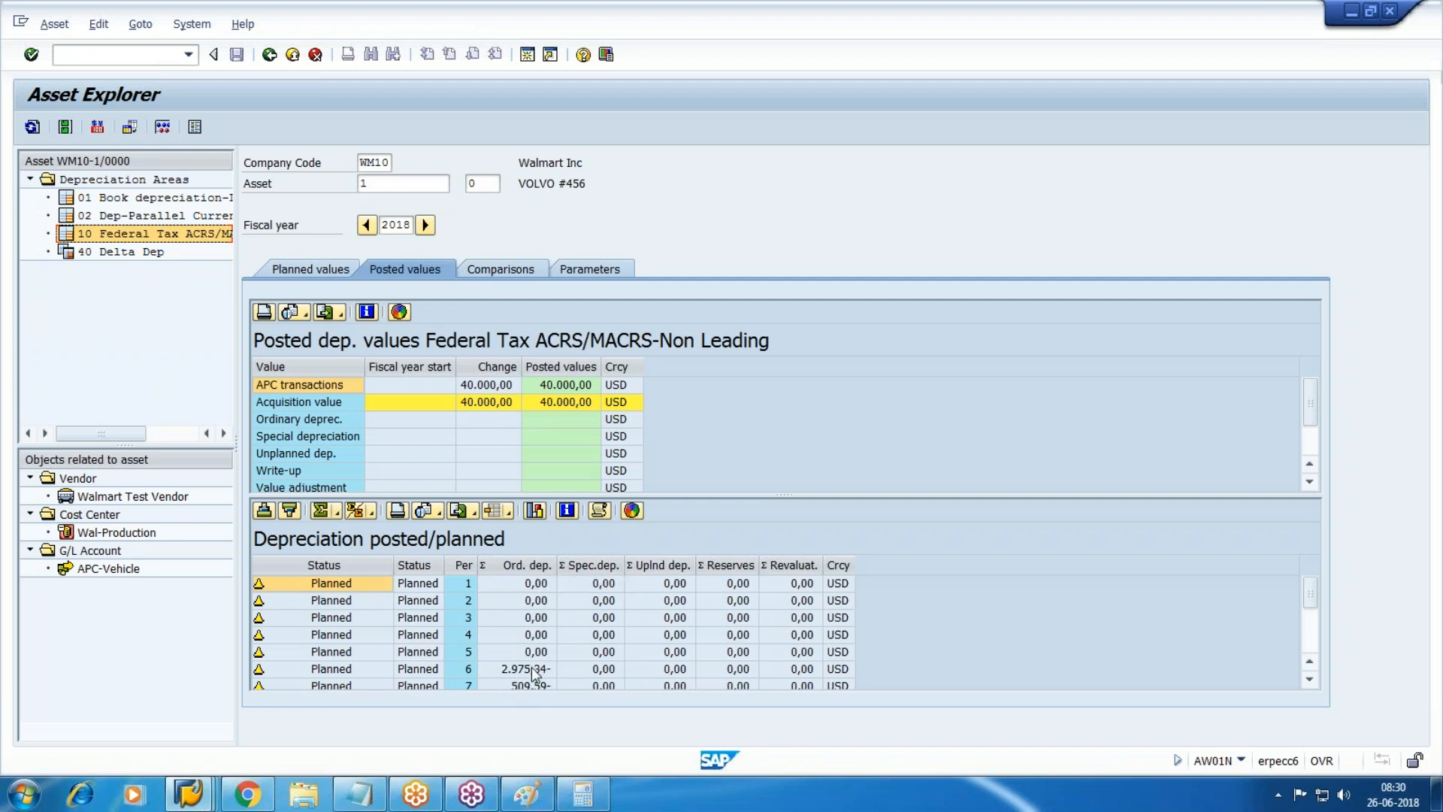
pyautogui.click(533, 669)
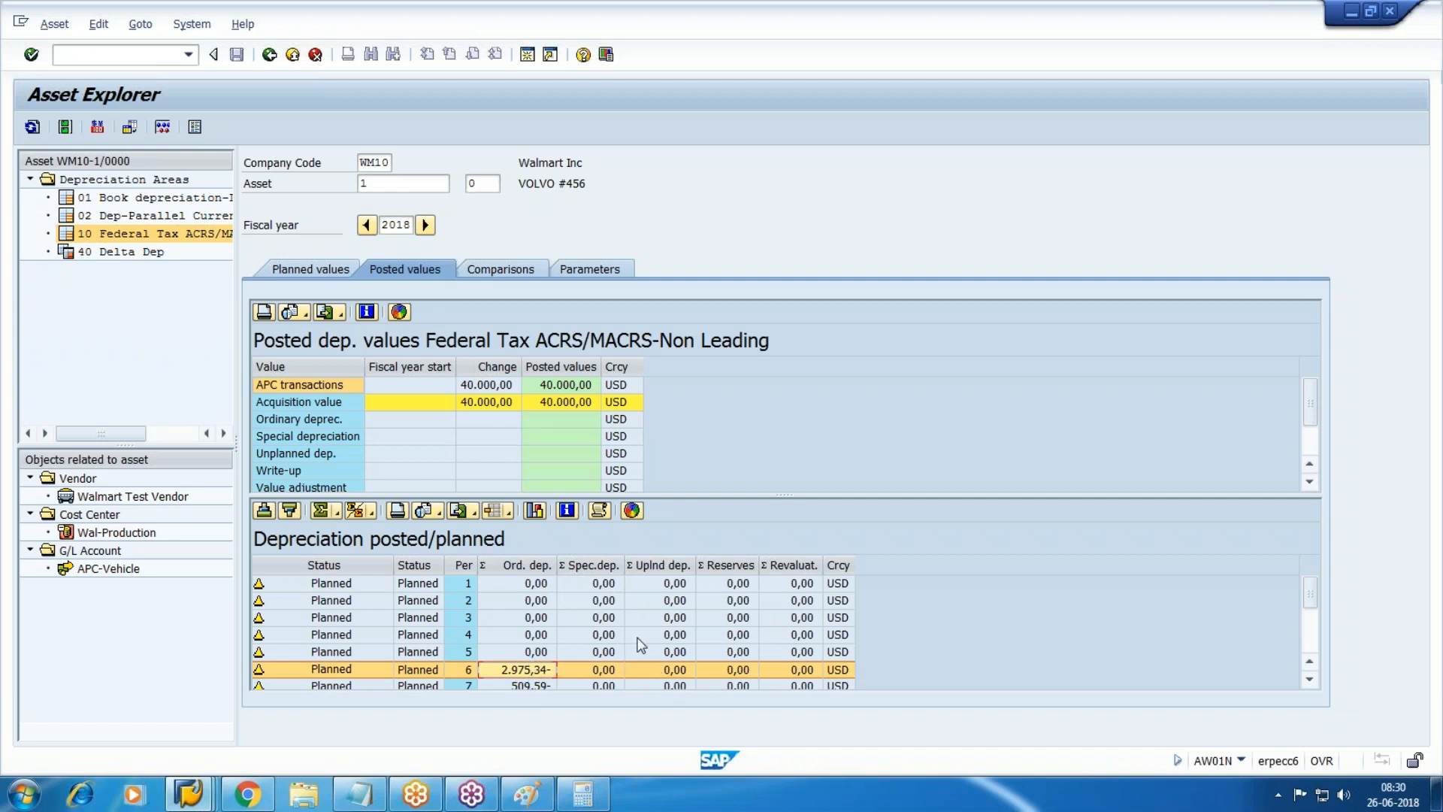
pyautogui.click(1427, 236)
pyautogui.click(1293, 279)
pyautogui.moveTo(577, 656)
pyautogui.mouseDown()
pyautogui.moveTo(519, 659)
pyautogui.moveTo(451, 552)
pyautogui.moveTo(628, 526)
pyautogui.moveTo(617, 652)
pyautogui.moveTo(548, 651)
pyautogui.mouseUp()
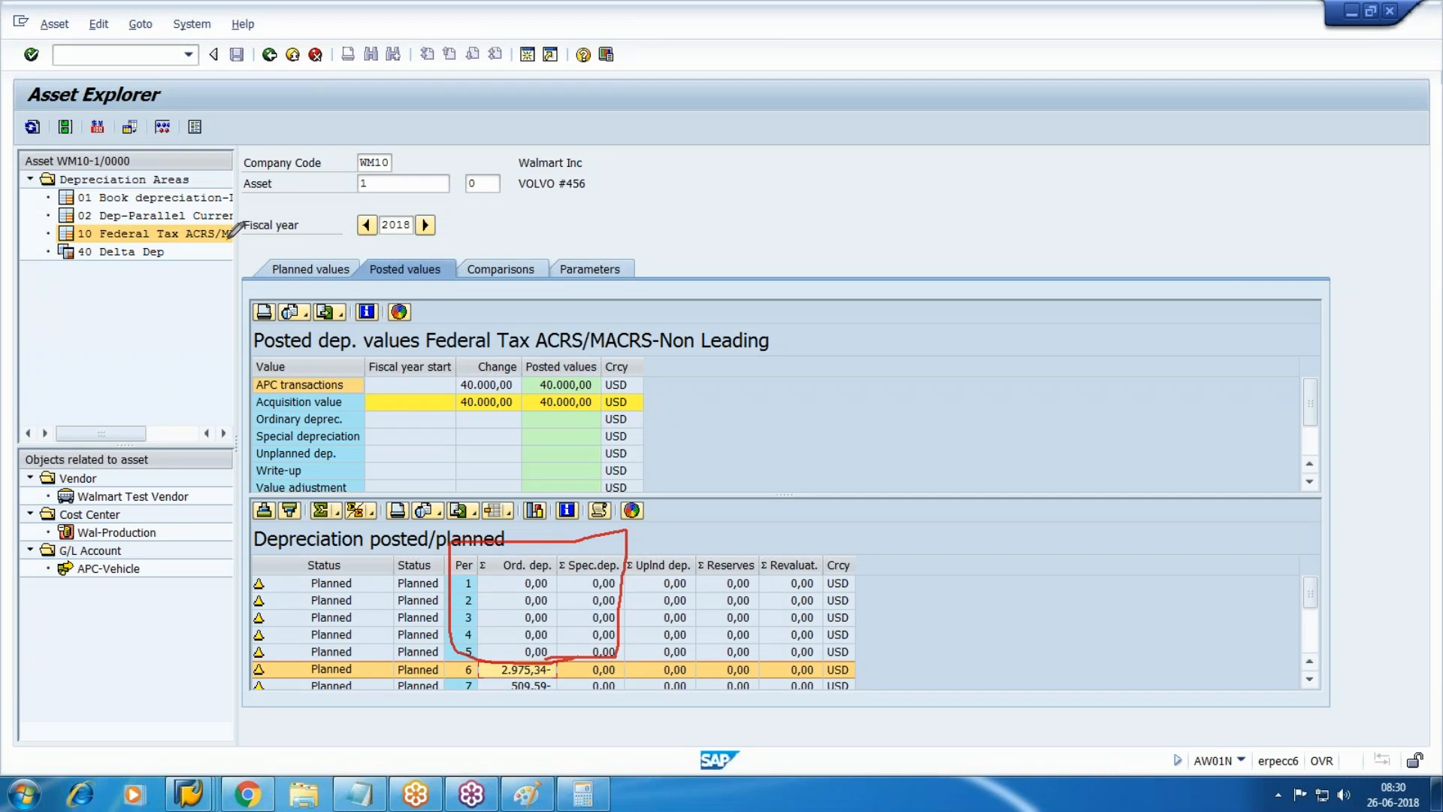
pyautogui.moveTo(226, 236)
pyautogui.mouseDown()
pyautogui.moveTo(678, 235)
pyautogui.moveTo(671, 265)
pyautogui.mouseUp()
pyautogui.moveTo(754, 214)
pyautogui.mouseDown()
pyautogui.moveTo(821, 195)
pyautogui.moveTo(784, 259)
pyautogui.mouseUp()
pyautogui.moveTo(824, 213); pyautogui.dragTo(835, 227)
pyautogui.moveTo(837, 215)
pyautogui.mouseDown()
pyautogui.moveTo(879, 237)
pyautogui.moveTo(819, 268)
pyautogui.moveTo(980, 237)
pyautogui.mouseUp()
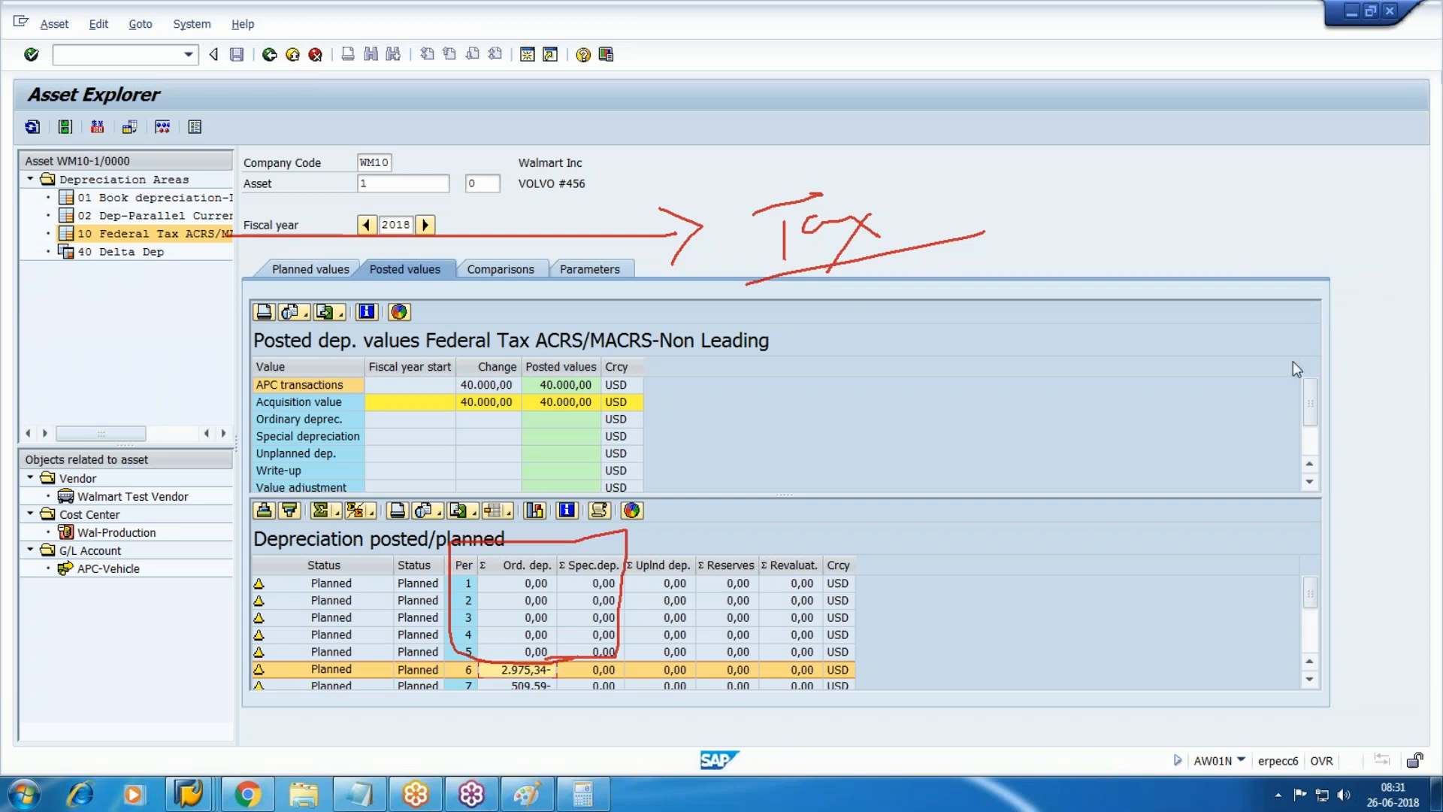
pyautogui.click(1302, 344)
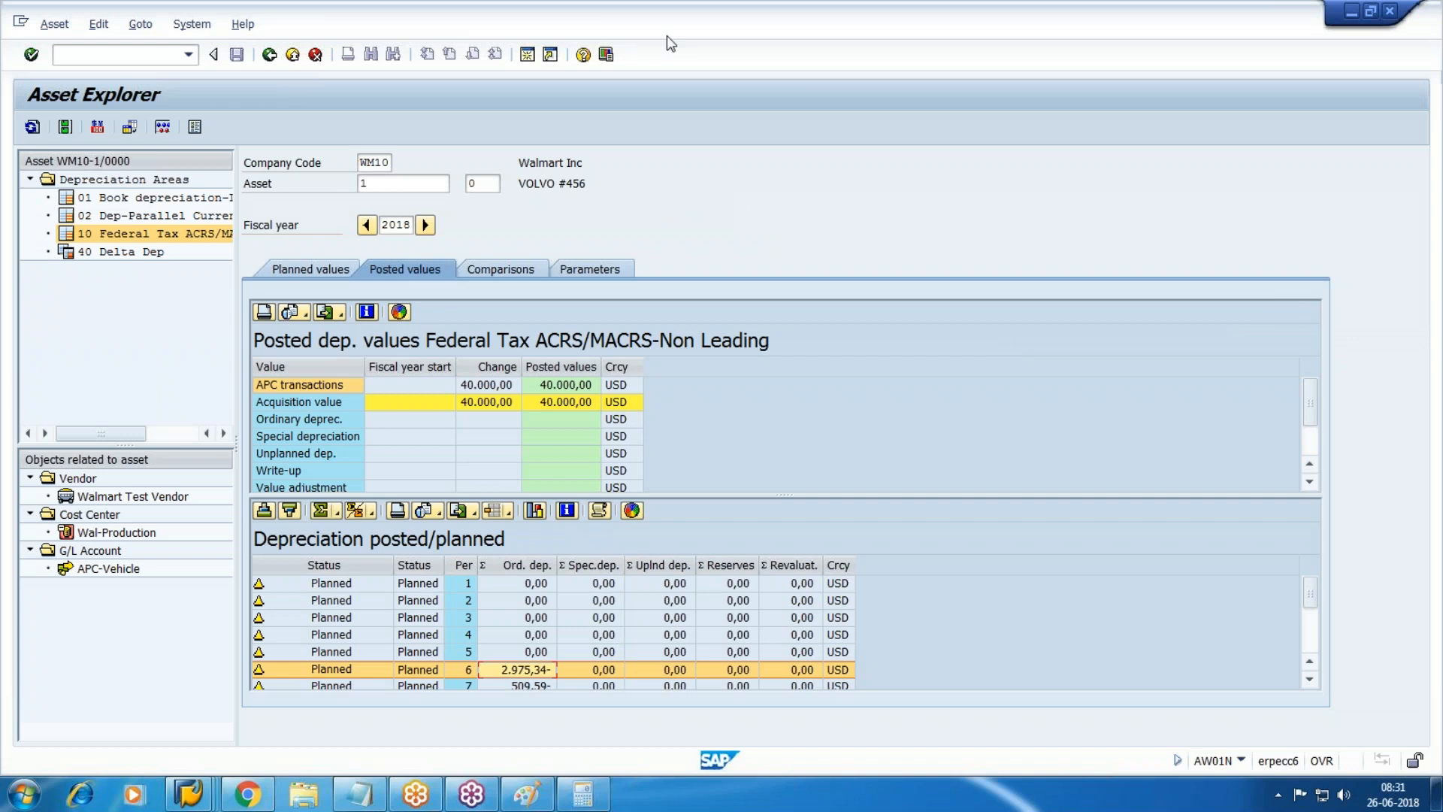
# Browse planned values for areas 01, 10 and 40, then compare Book depreciation for 2018–2029.
pyautogui.click(158, 234)
pyautogui.click(119, 200)
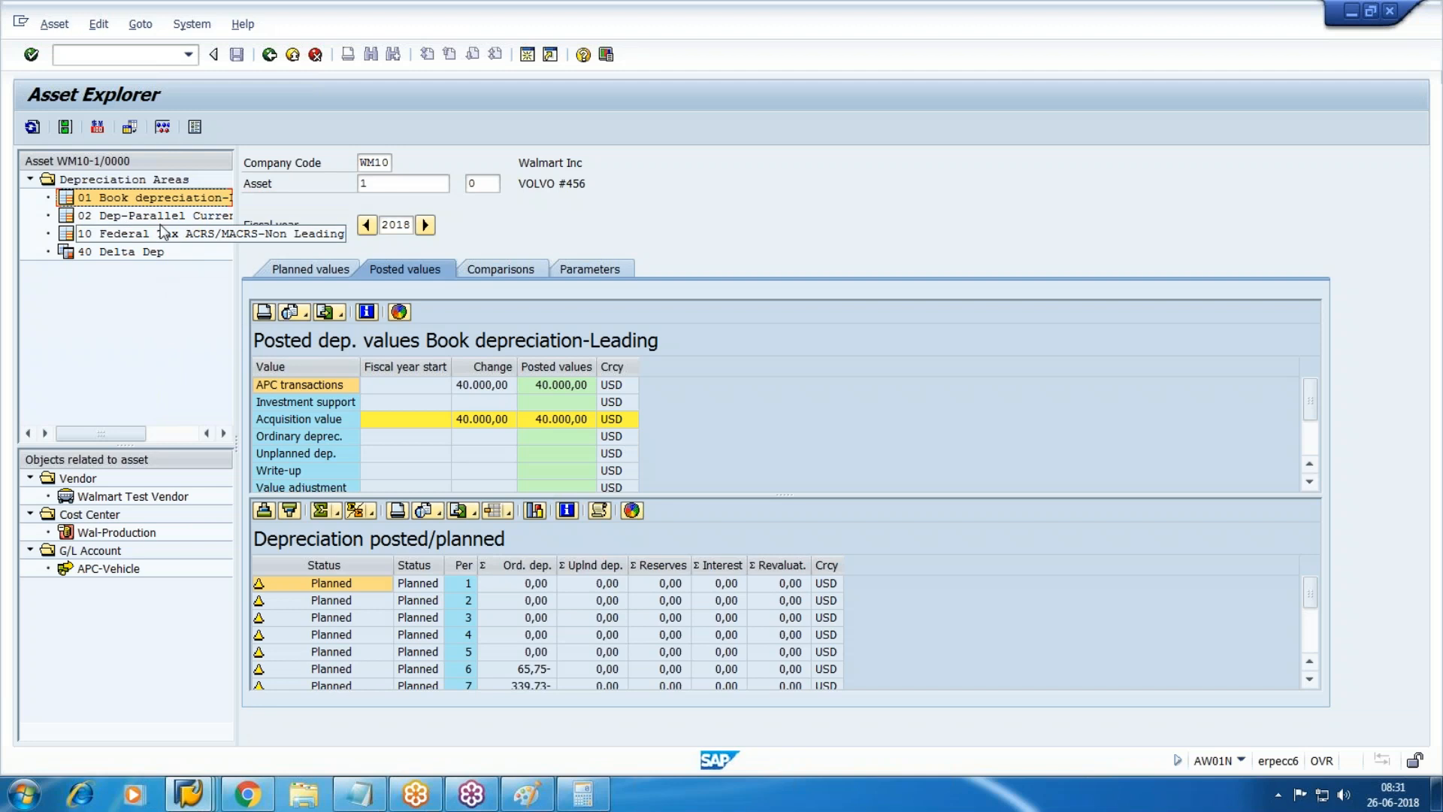
pyautogui.click(310, 270)
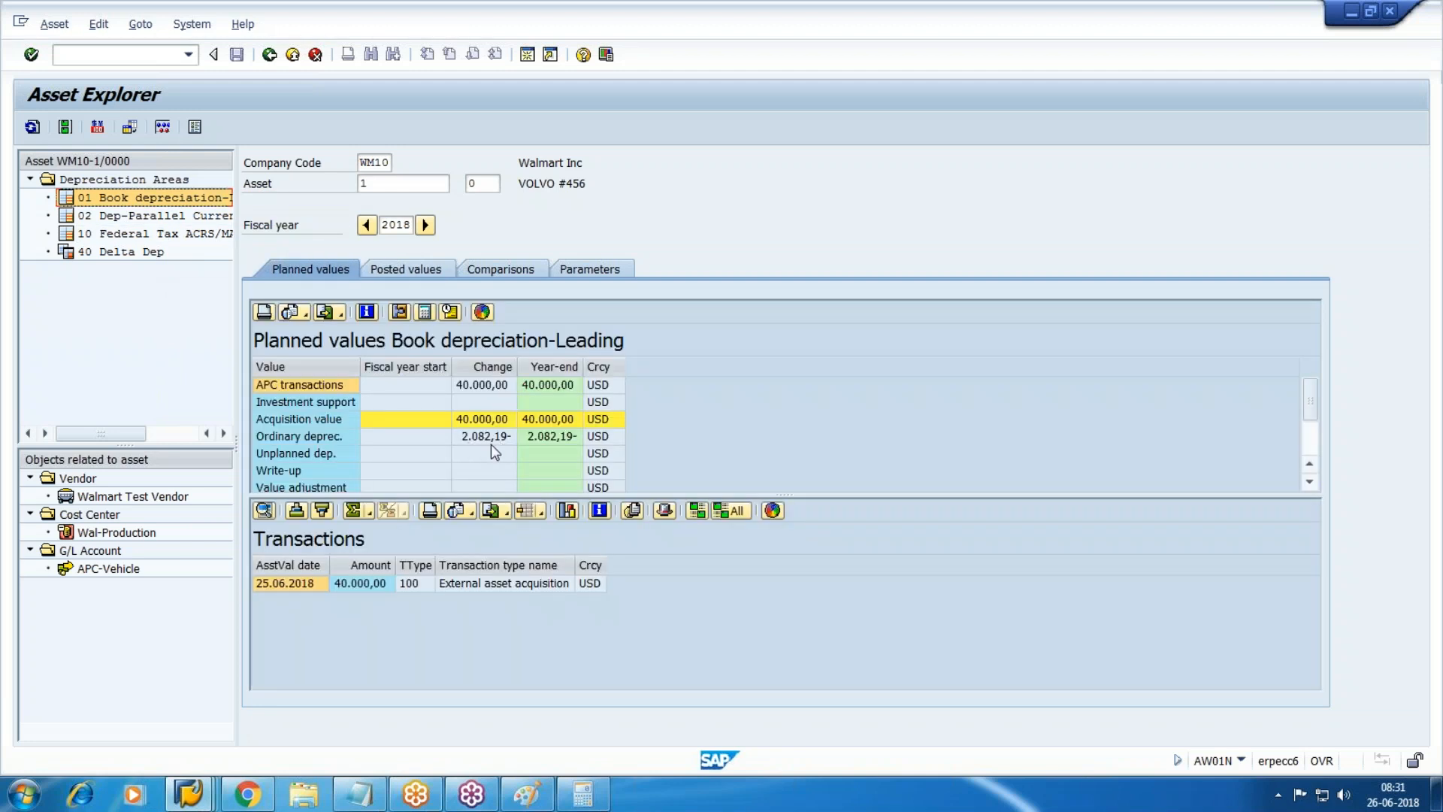
pyautogui.doubleClick(107, 234)
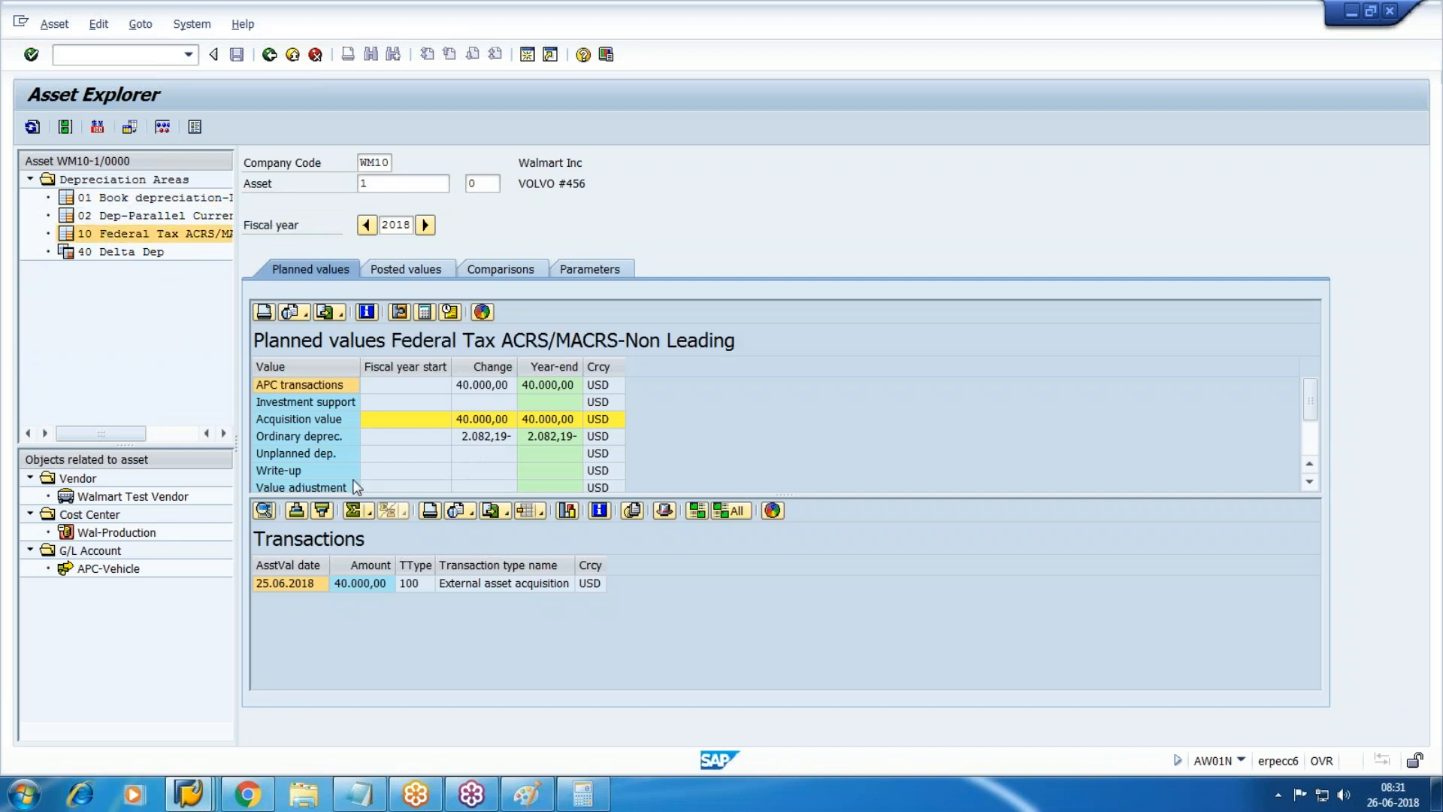
pyautogui.click(116, 254)
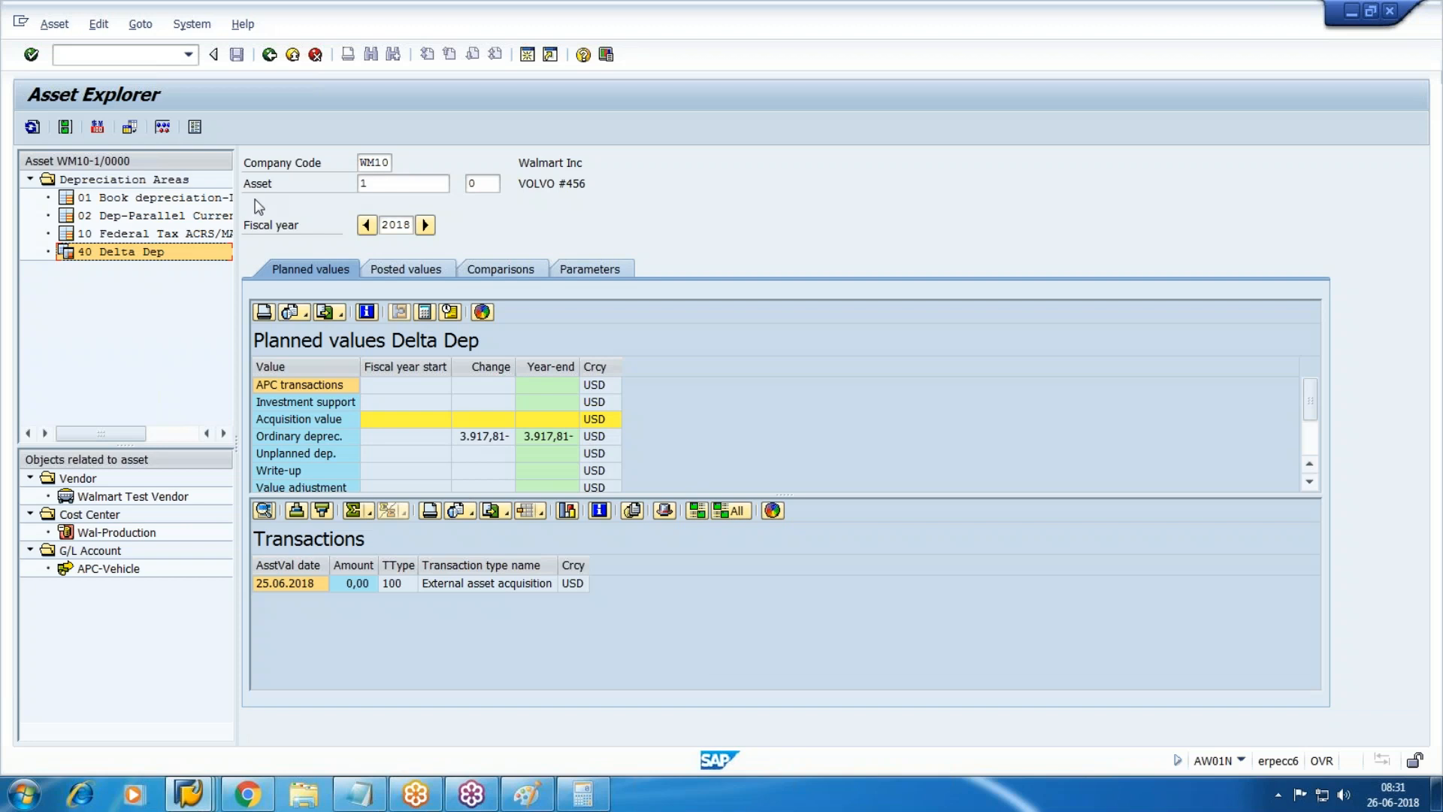
pyautogui.click(173, 199)
pyautogui.click(502, 271)
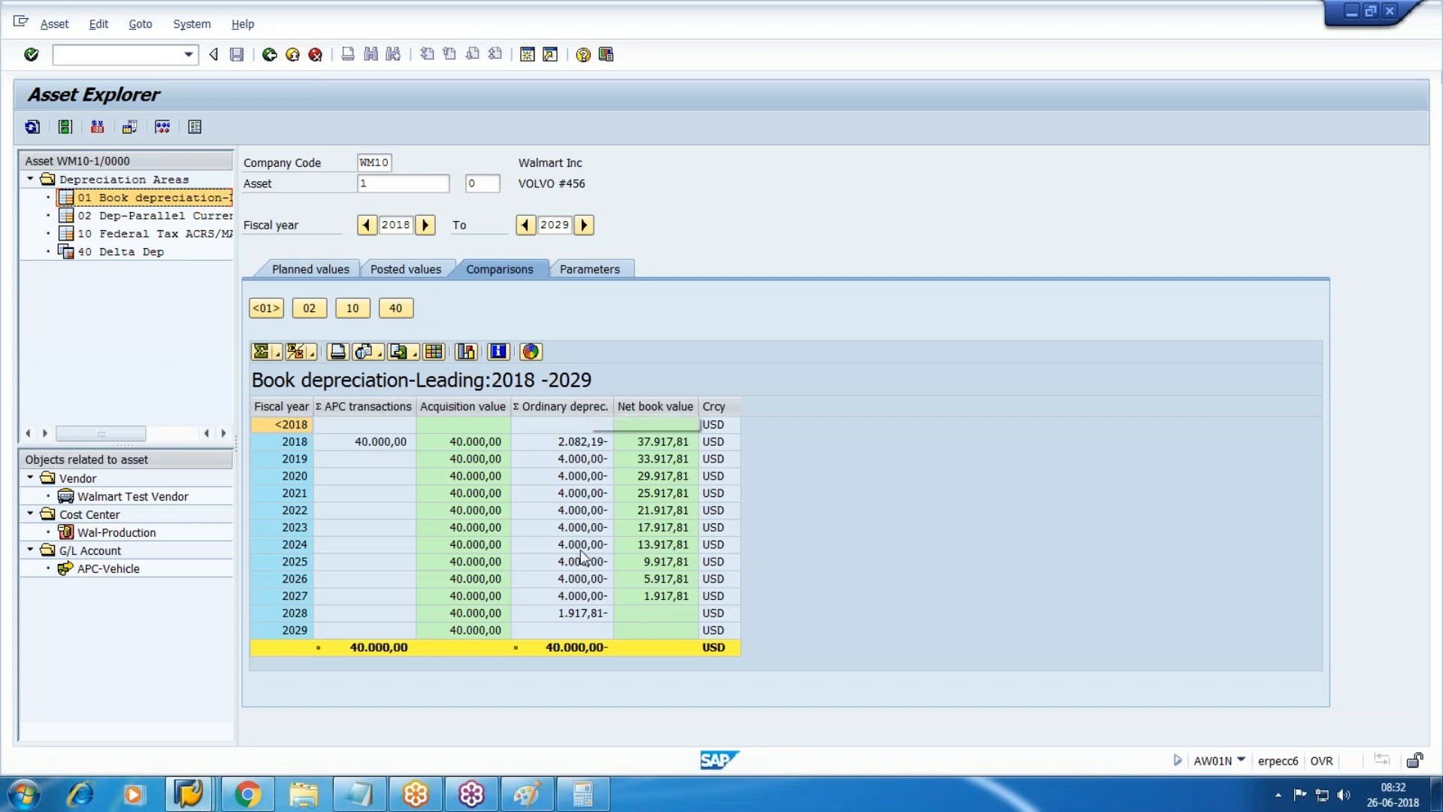
# Compare Federal Tax depreciation by year and compute 34000*15/100 in Calculator.
pyautogui.click(175, 234)
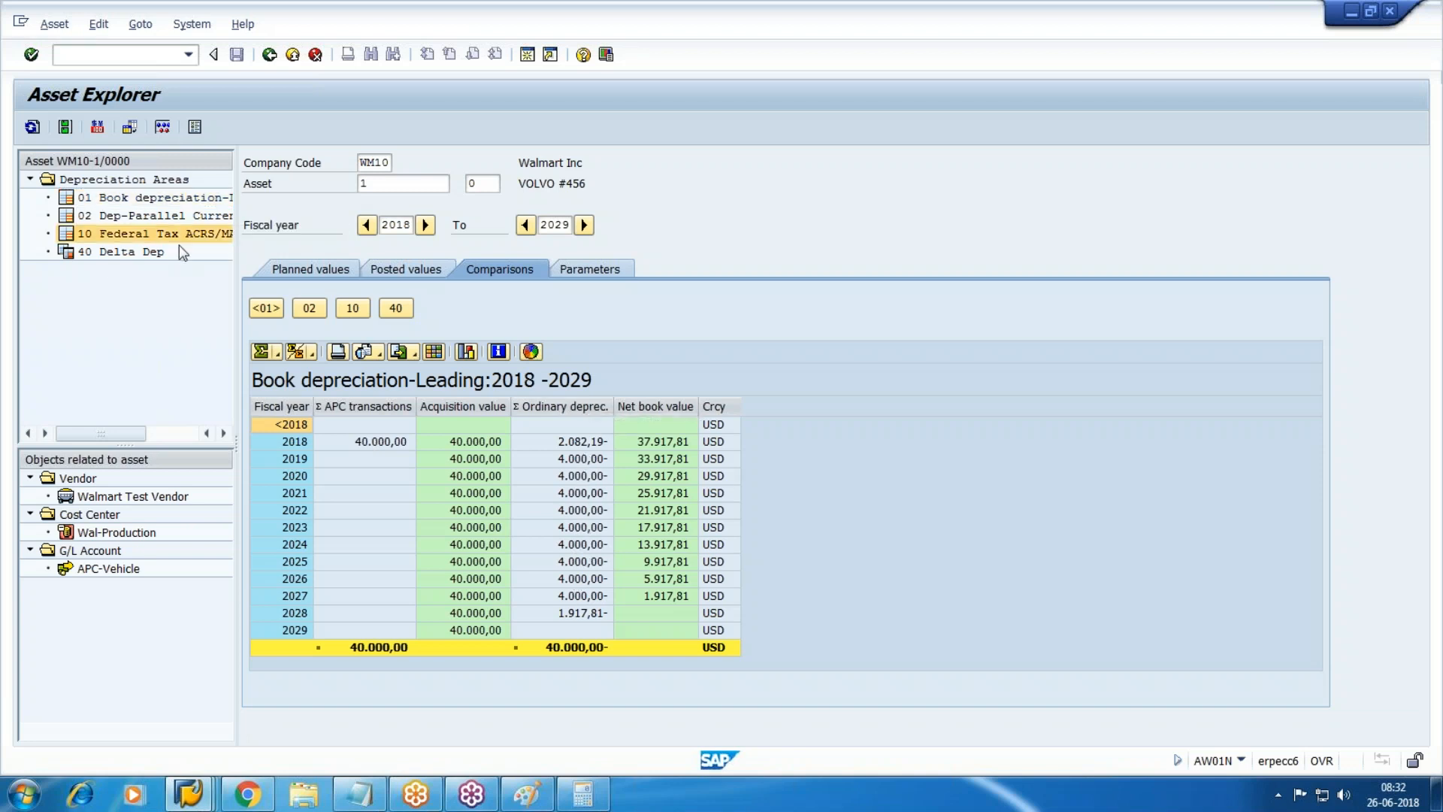
pyautogui.click(594, 795)
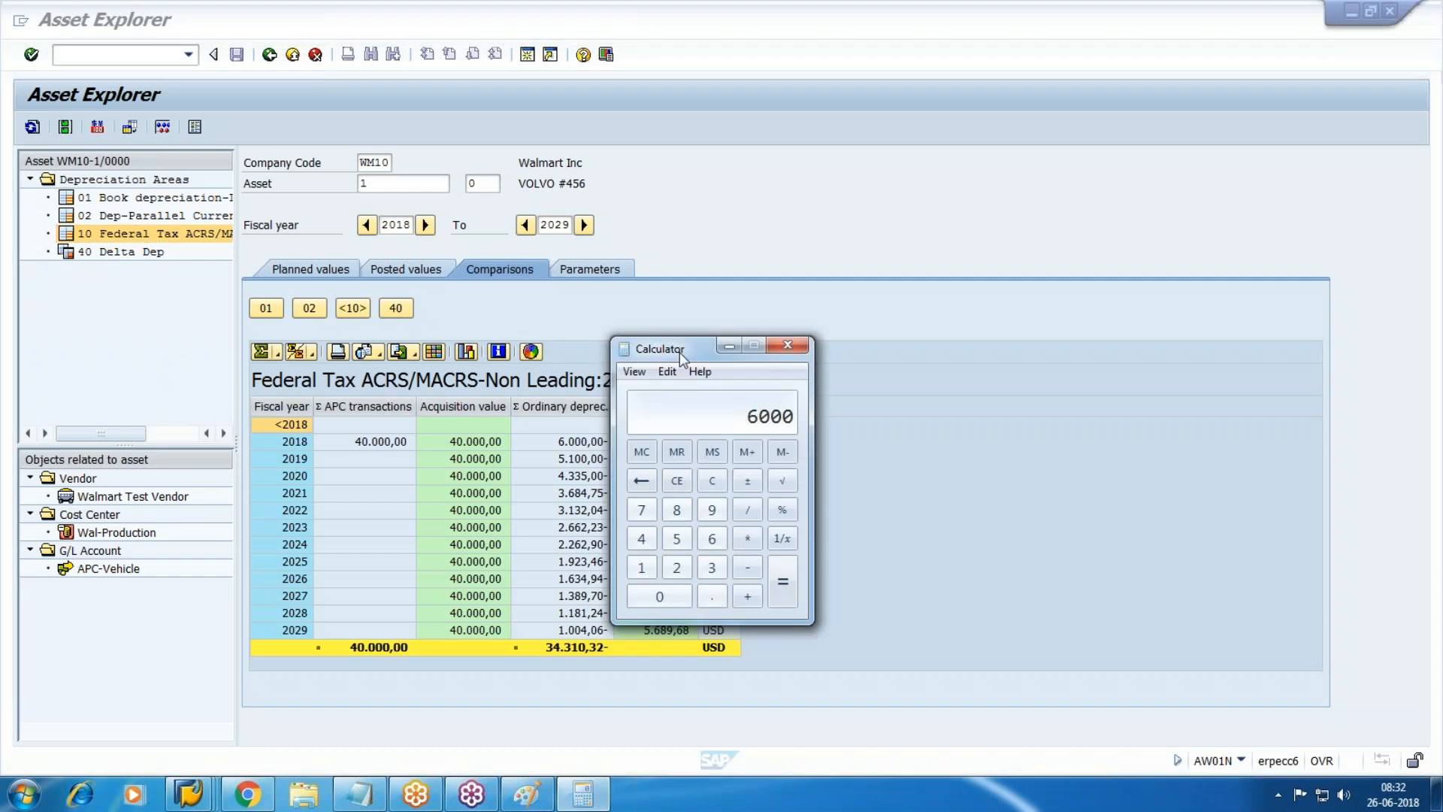
pyautogui.moveTo(679, 350); pyautogui.dragTo(838, 345)
pyautogui.press('Escape')
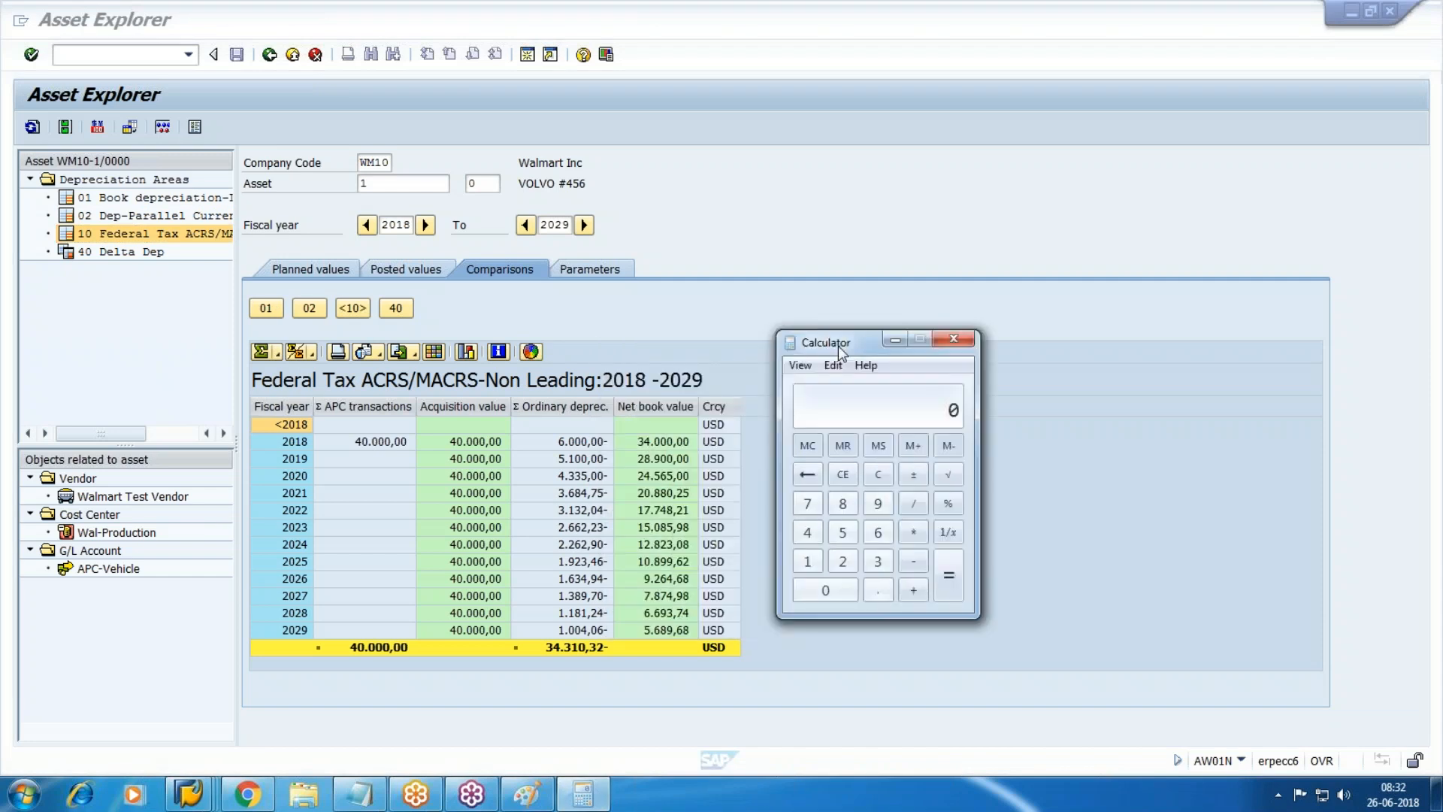
pyautogui.write('34000')
pyautogui.write('*15/1')
pyautogui.write('00')
pyautogui.press('Return')
# Drill into the 2018 Book ordinary depreciation calculation of 2.082,19 from planned values.
pyautogui.click(135, 197)
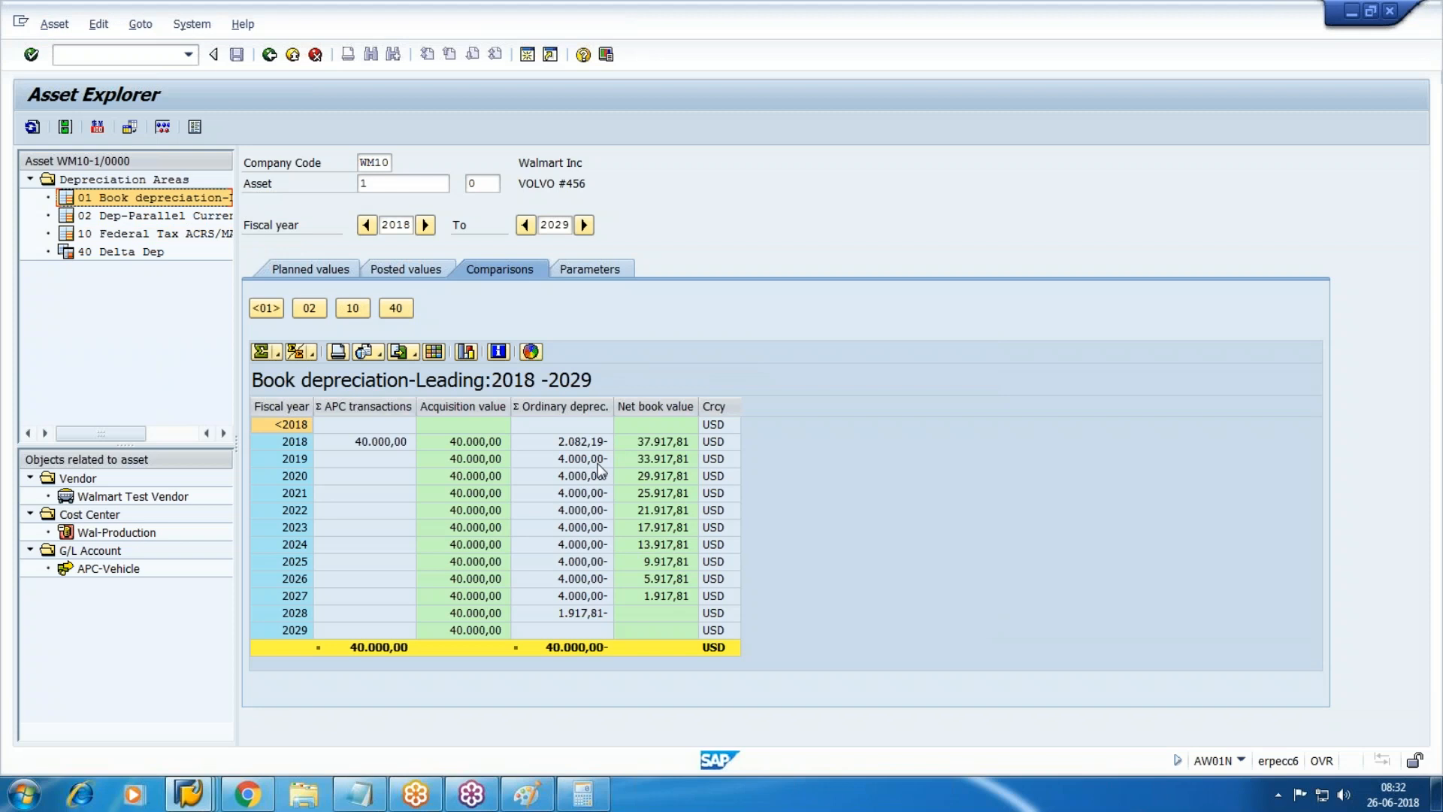
pyautogui.click(134, 233)
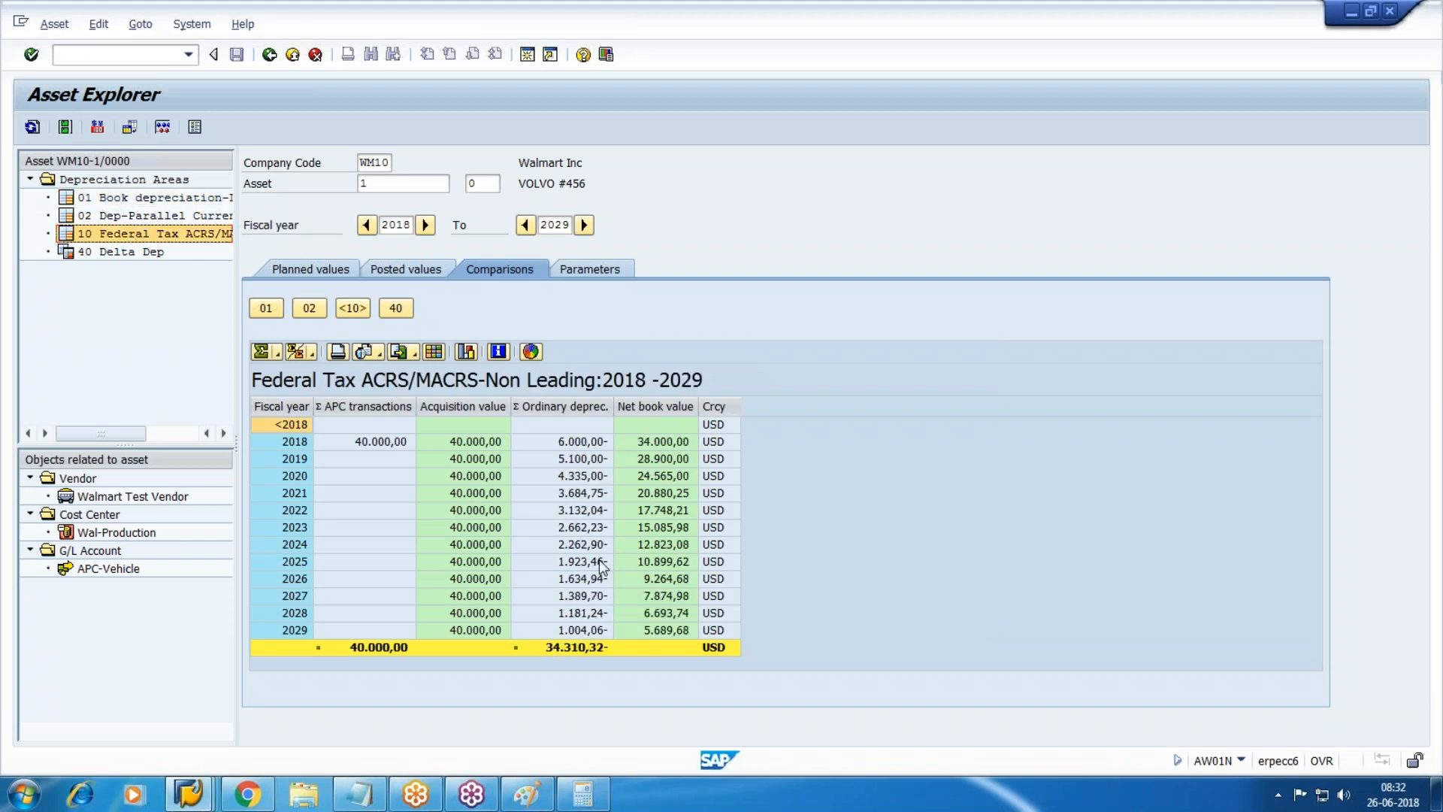
pyautogui.click(308, 309)
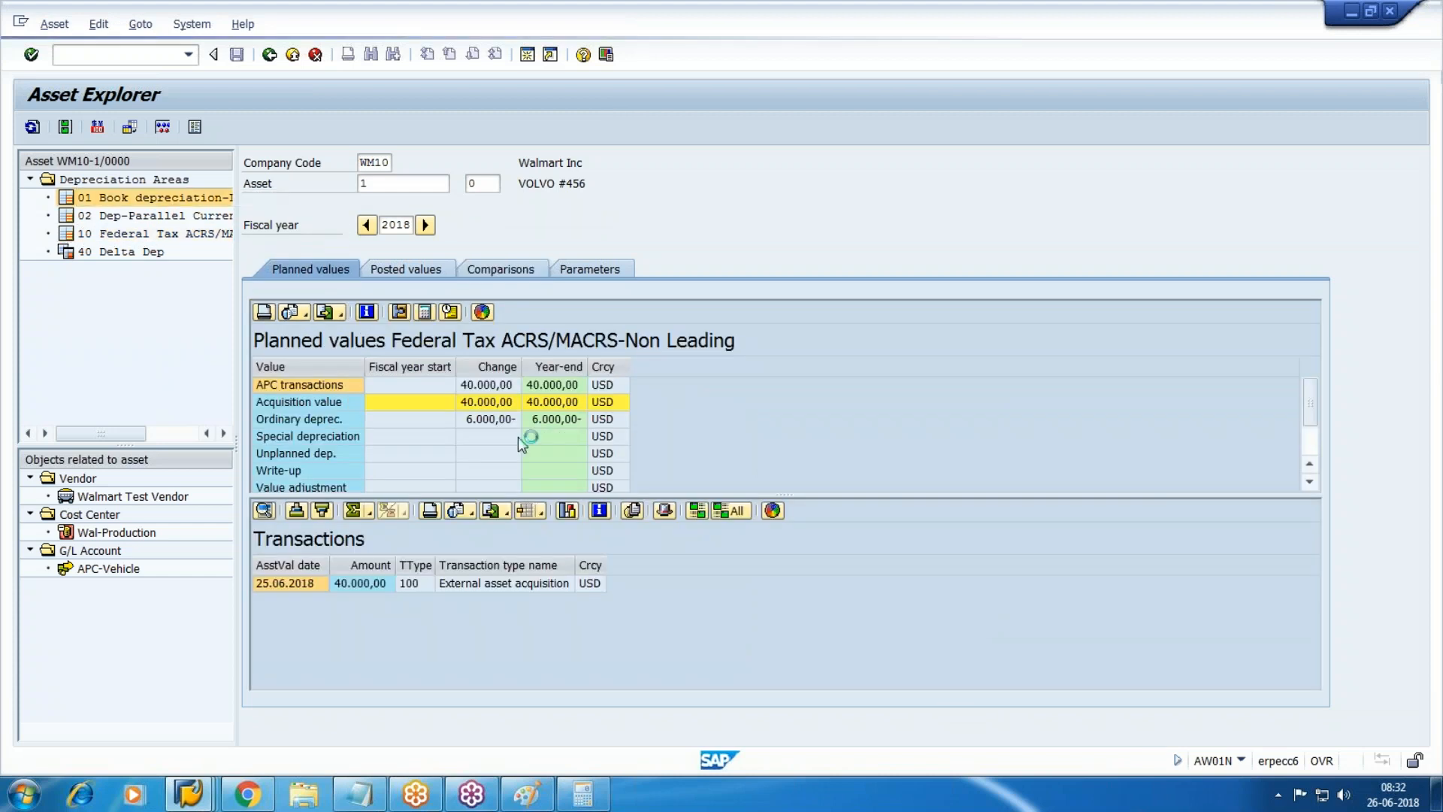
pyautogui.doubleClick(478, 434)
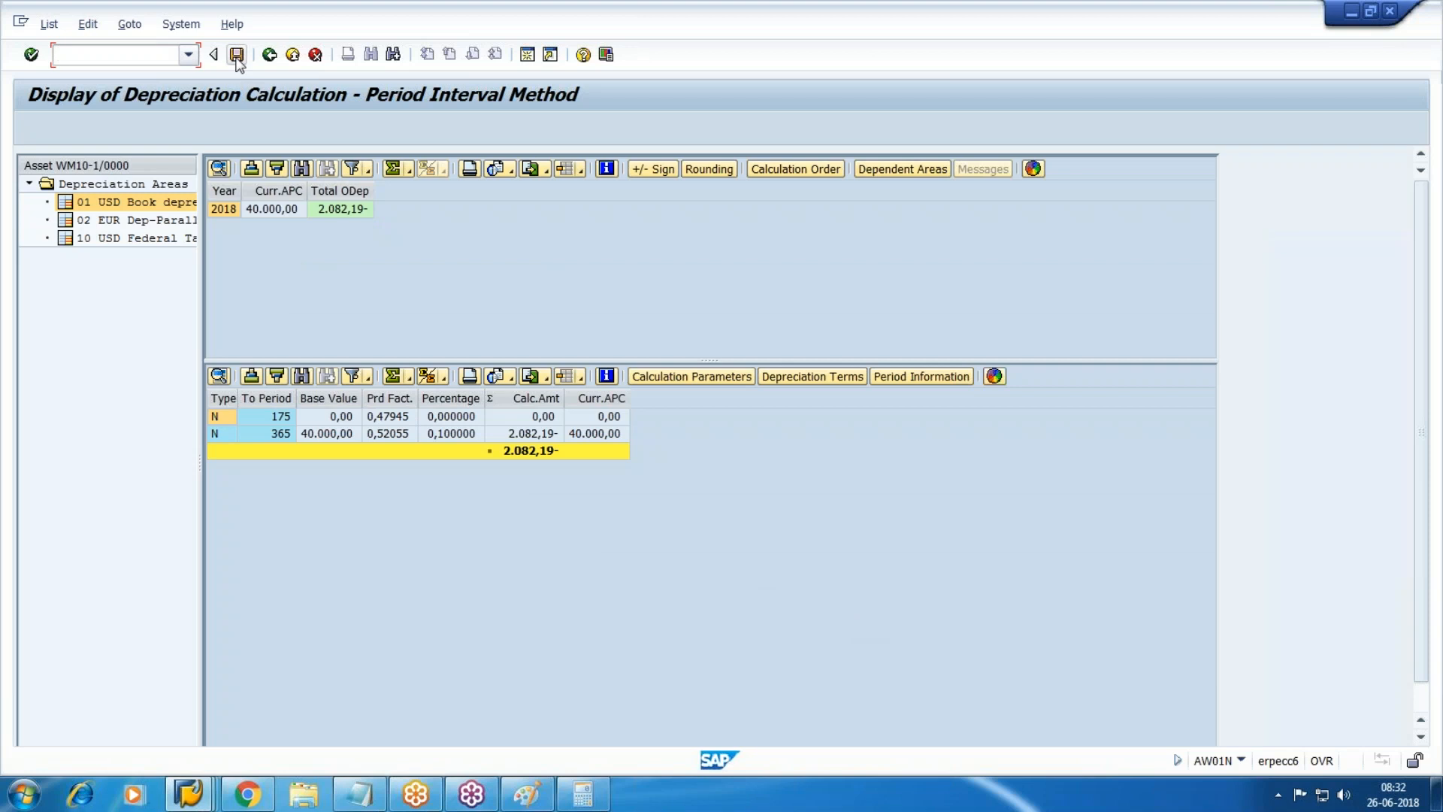
# Switch to the multilevel method window and open FBL3N G/L line item display.
pyautogui.click(270, 54)
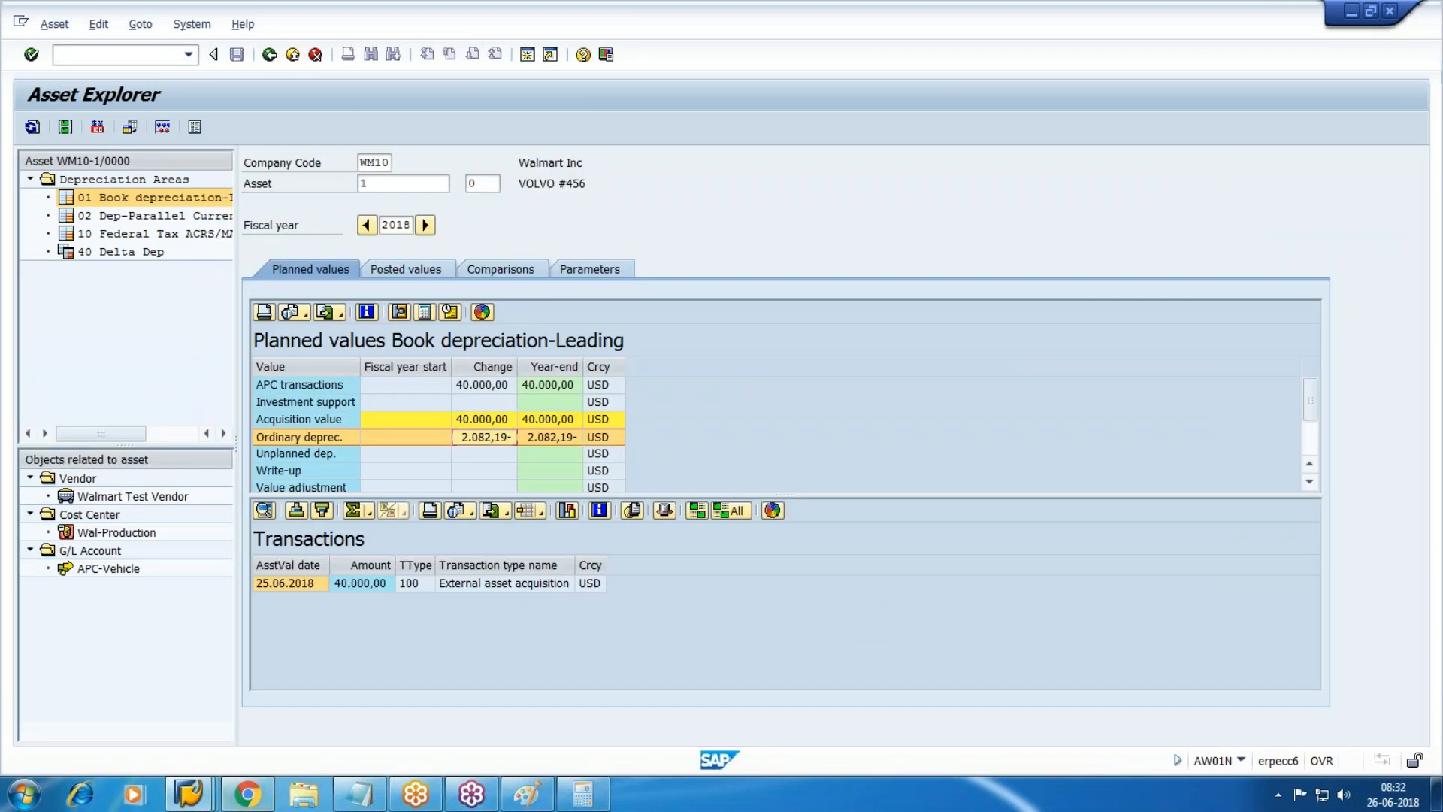
pyautogui.click(188, 793)
pyautogui.click(693, 742)
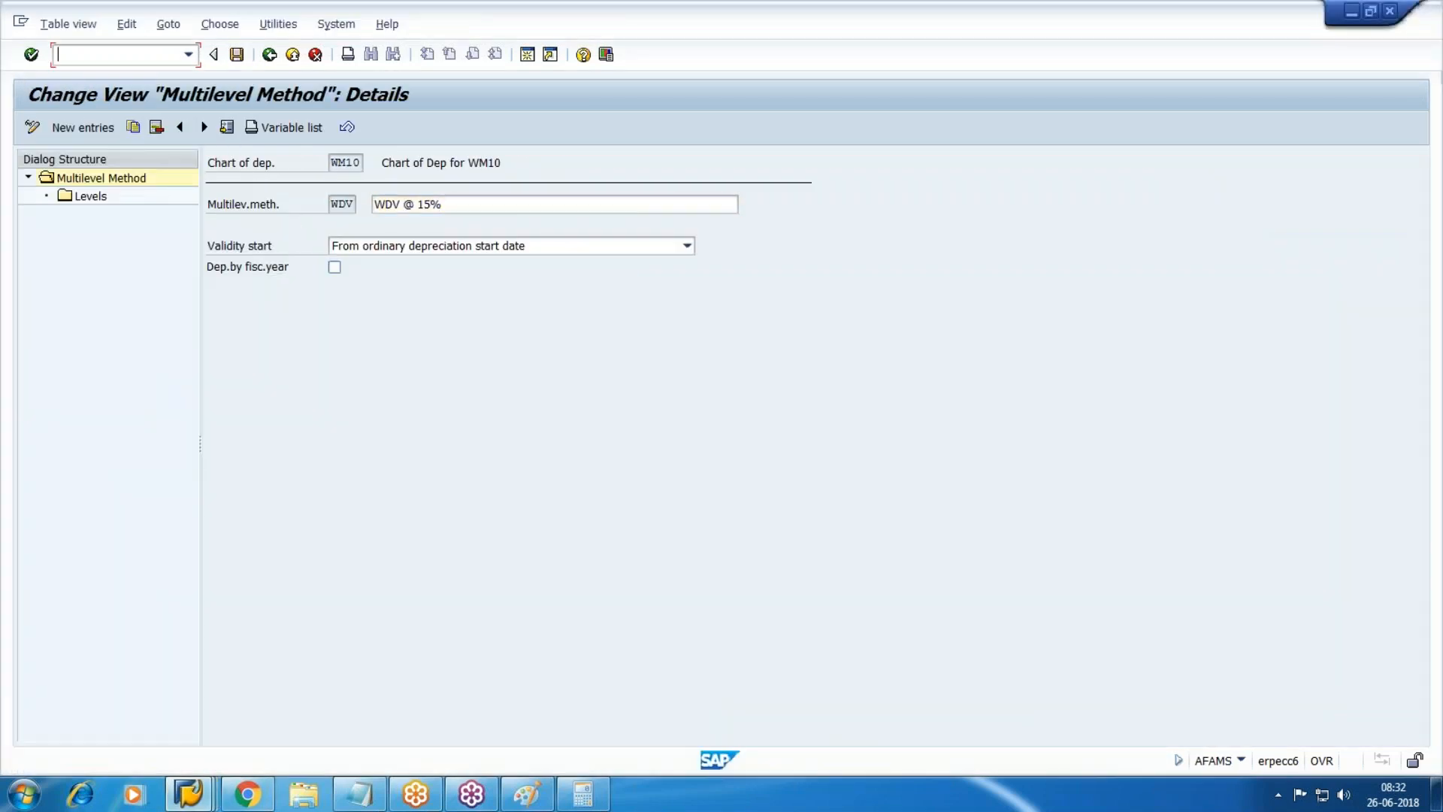
pyautogui.write('/nfbl3n')
pyautogui.press('Return')
# List the G/L accounts for chart of accounts WM10 in the account lookup.
pyautogui.press('F4')
pyautogui.press('Tab')
pyautogui.write('ew')
pyautogui.press('BackSpace')
pyautogui.press('BackSpace')
pyautogui.write('wnm10')
pyautogui.press('Return')
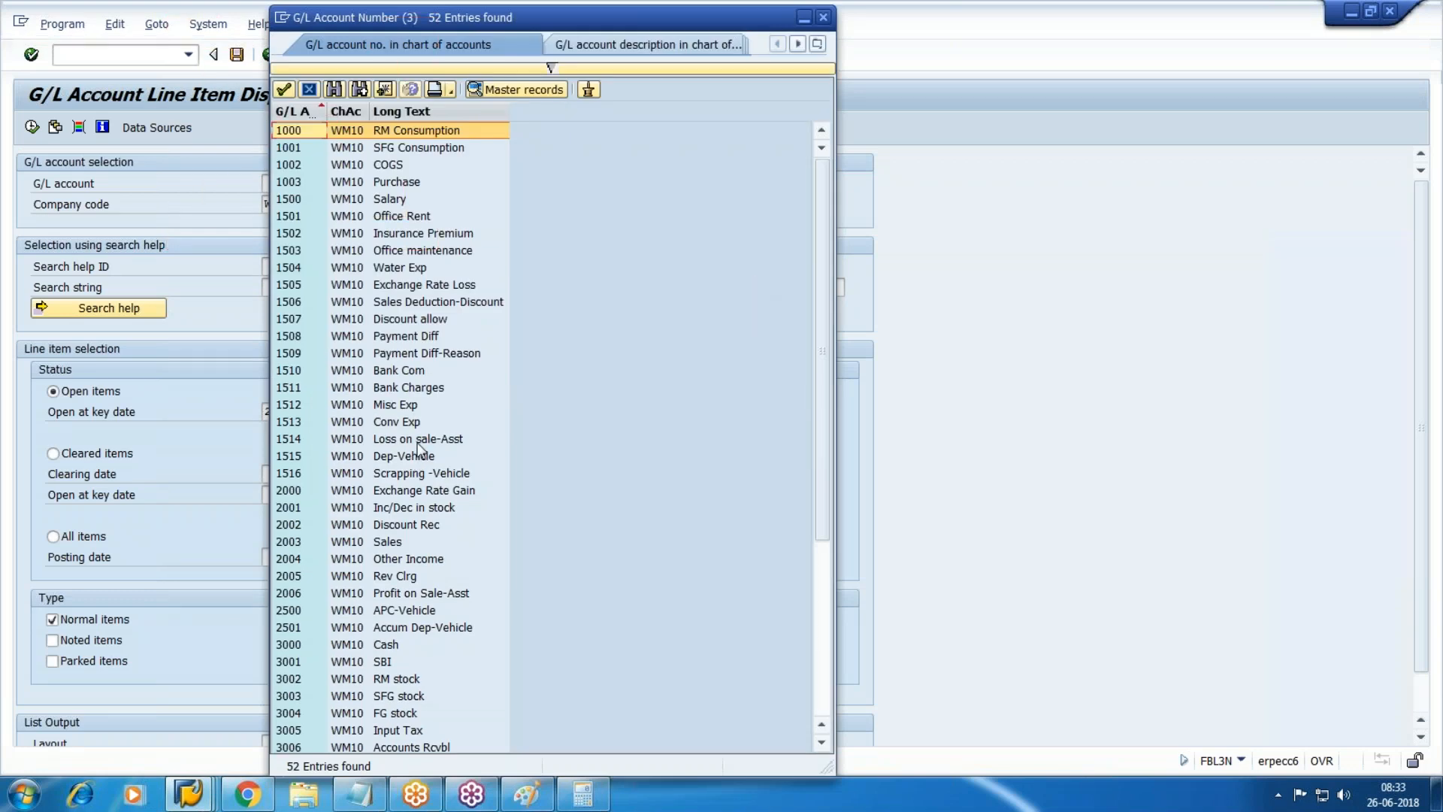
# Search the account hit list for '*vehic', browse the matches, and close it.
pyautogui.hotkey('ctrl', 'f')
pyautogui.write('*vehic')
pyautogui.press('Return')
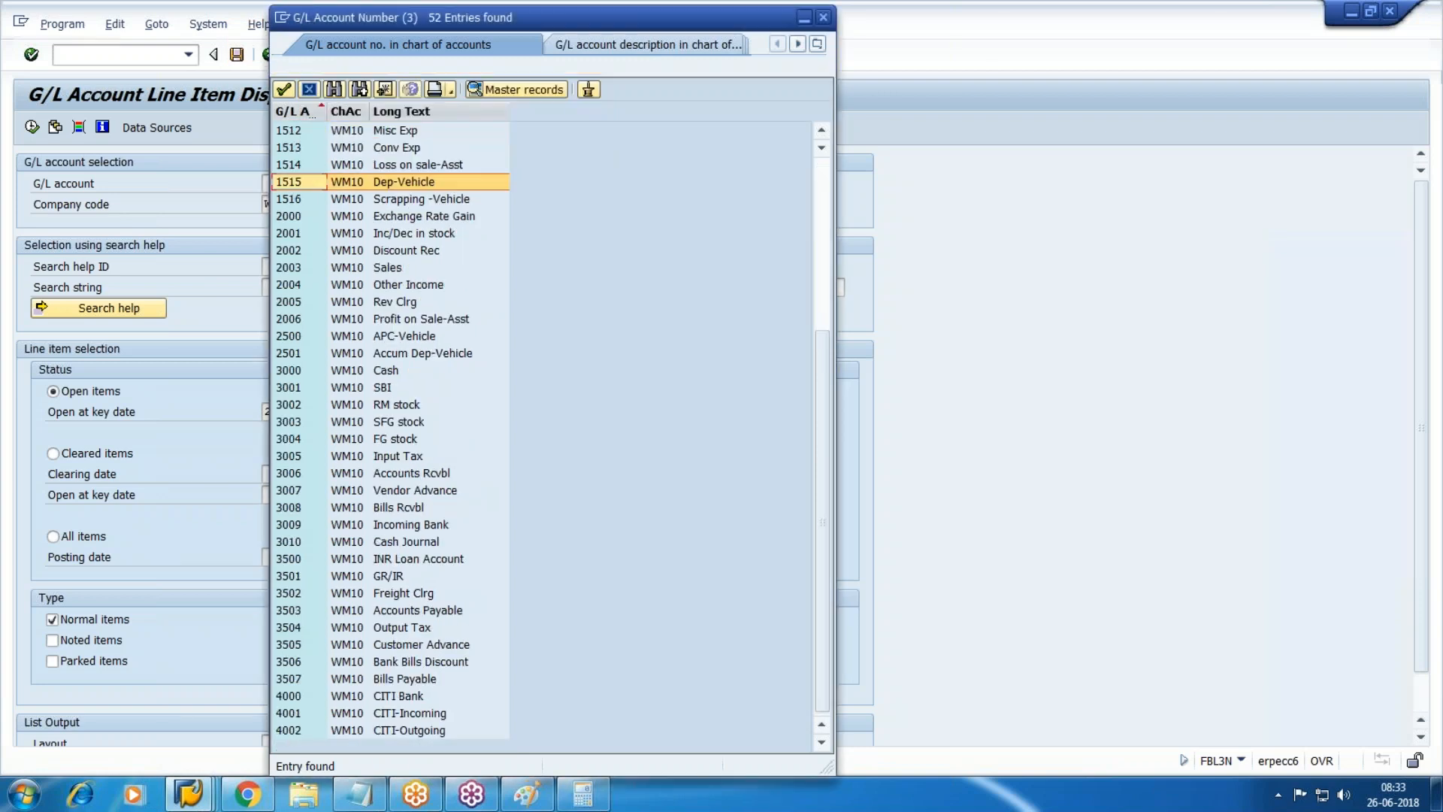
pyautogui.press('Down')
pyautogui.press('Down')
pyautogui.press('Down')
pyautogui.press('Down')
pyautogui.press('Down')
pyautogui.press('Down')
pyautogui.press('Down')
pyautogui.press('Down')
pyautogui.press('Down')
pyautogui.press('Down')
pyautogui.press('Down')
pyautogui.press('Down')
pyautogui.press('Down')
pyautogui.press('Down')
pyautogui.press('Down')
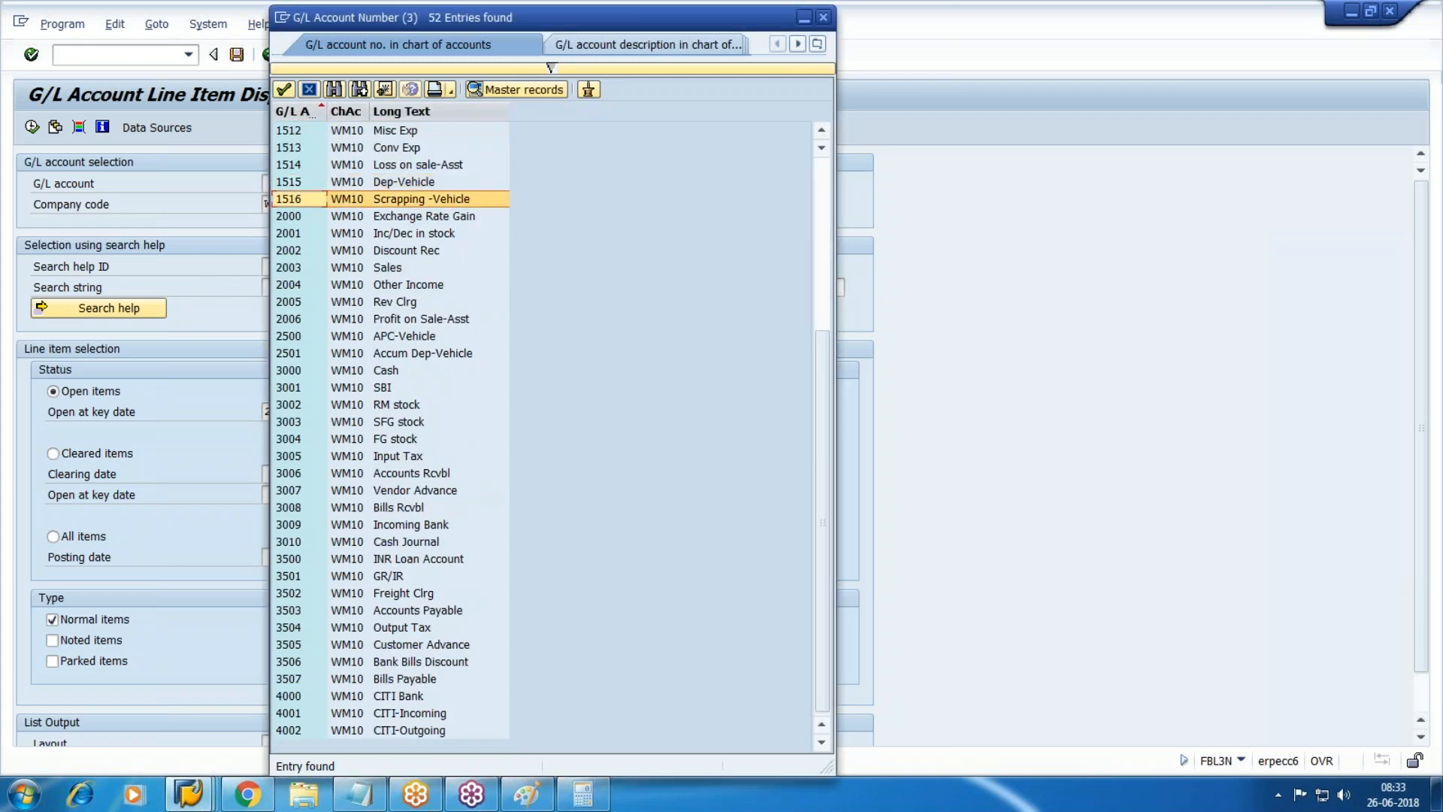
pyautogui.press('Down')
pyautogui.press('Down')
pyautogui.press('Down')
pyautogui.press('Down')
pyautogui.press('Down')
pyautogui.press('Down')
pyautogui.press('Down')
pyautogui.press('Down')
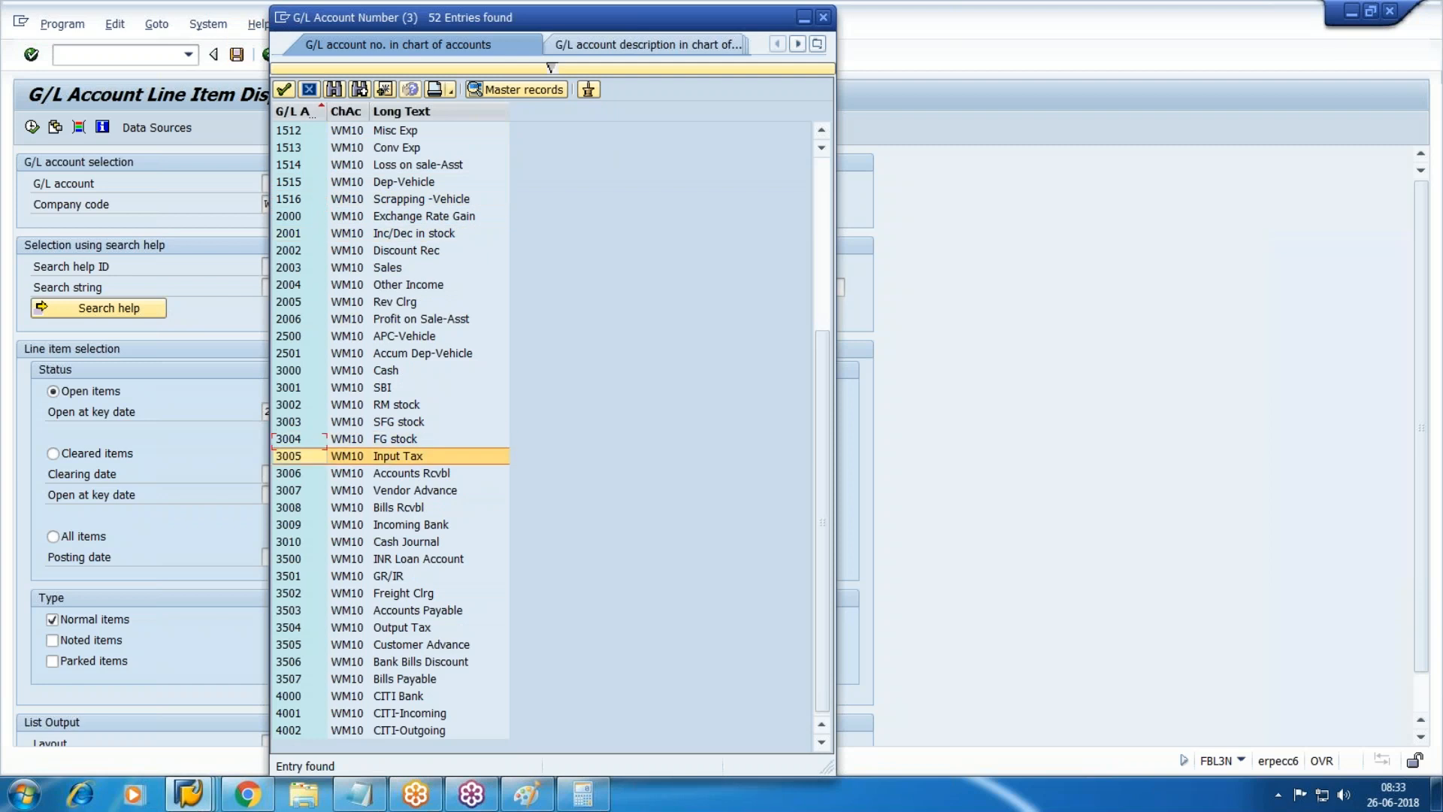
pyautogui.press('Escape')
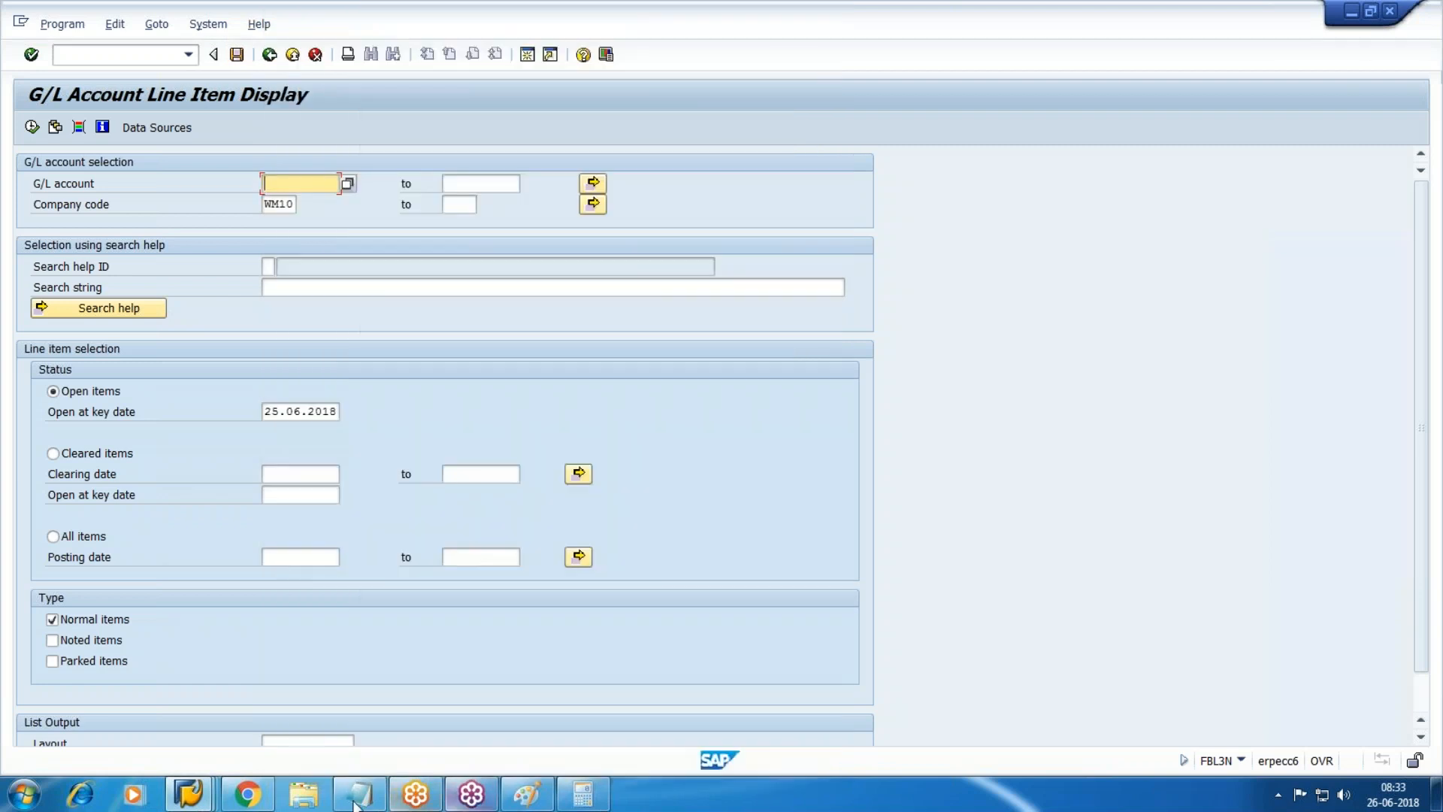
# From the Display Asset window, run /nFS00 to edit G/L accounts centrally.
pyautogui.click(188, 792)
pyautogui.click(886, 706)
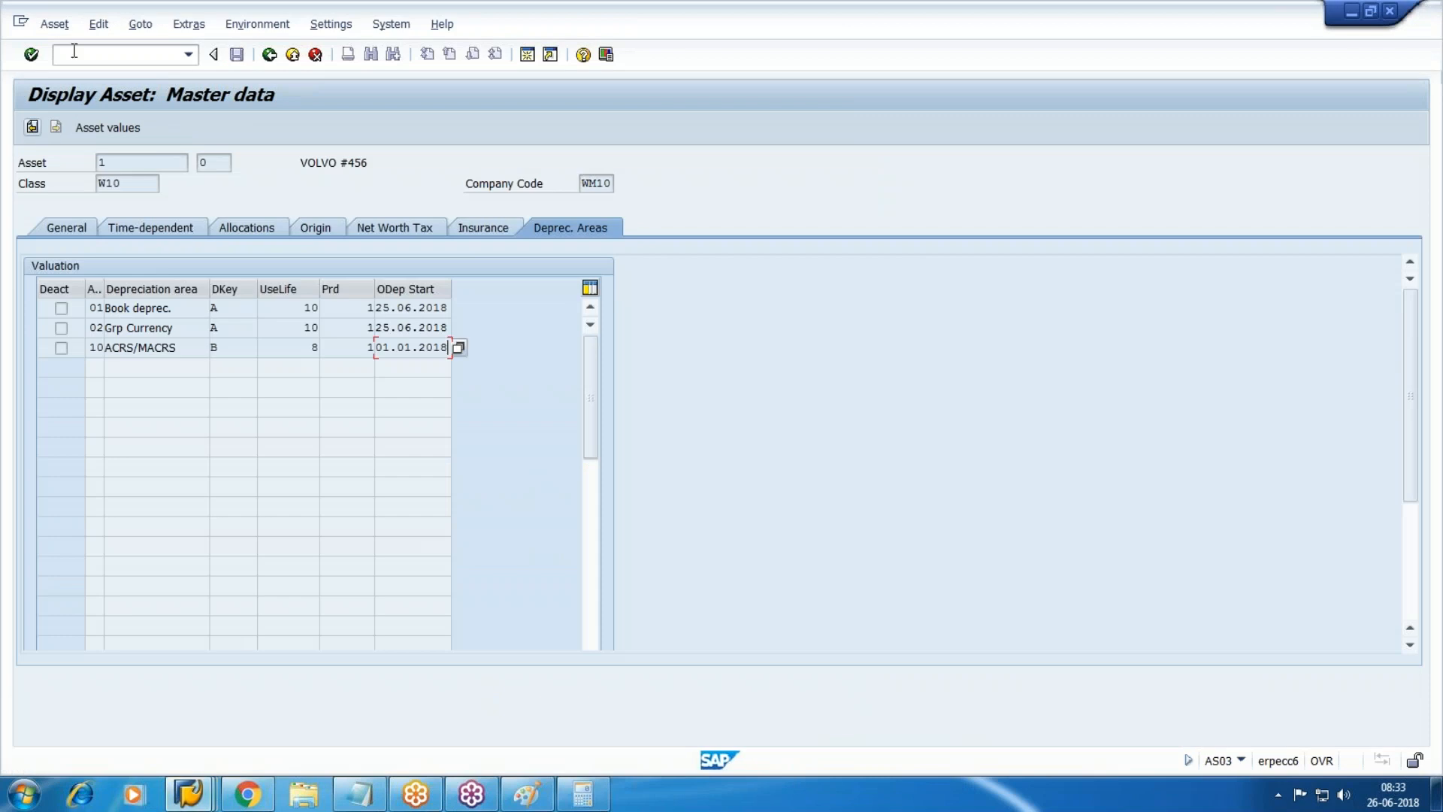
pyautogui.click(89, 54)
pyautogui.write('/nfs00')
pyautogui.press('Return')
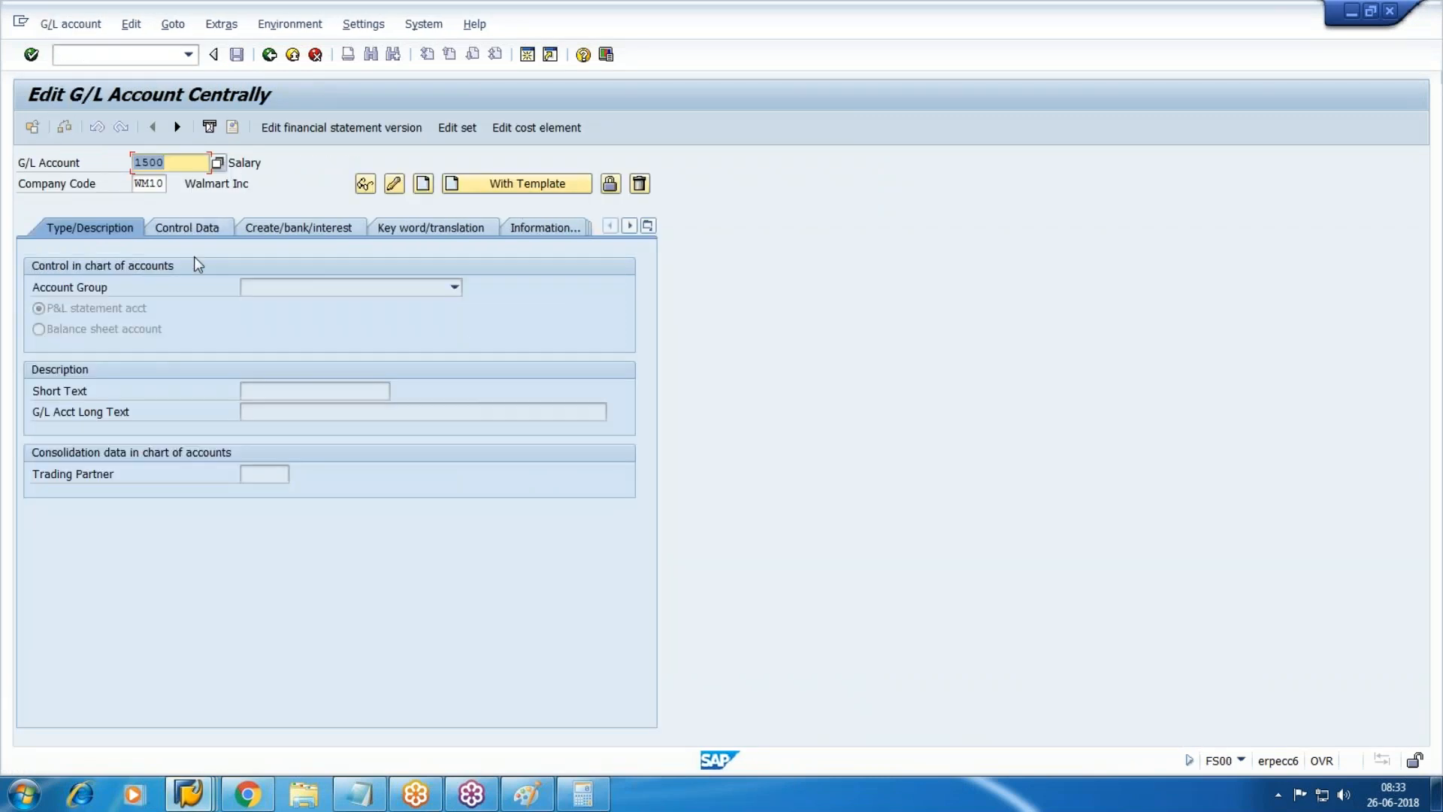
# Browse the G/L account number lookup and close it without choosing.
pyautogui.press('F4')
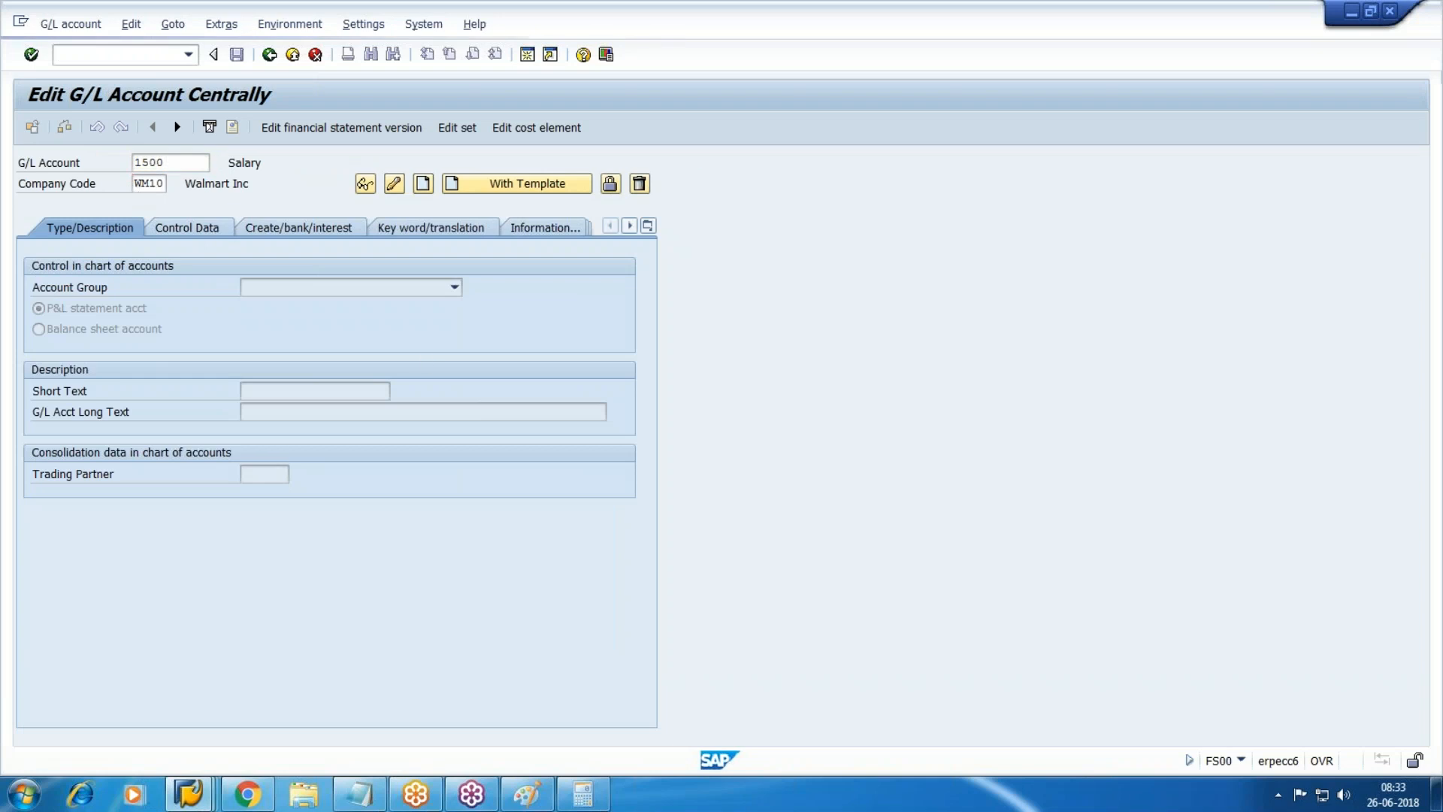
pyautogui.press('Return')
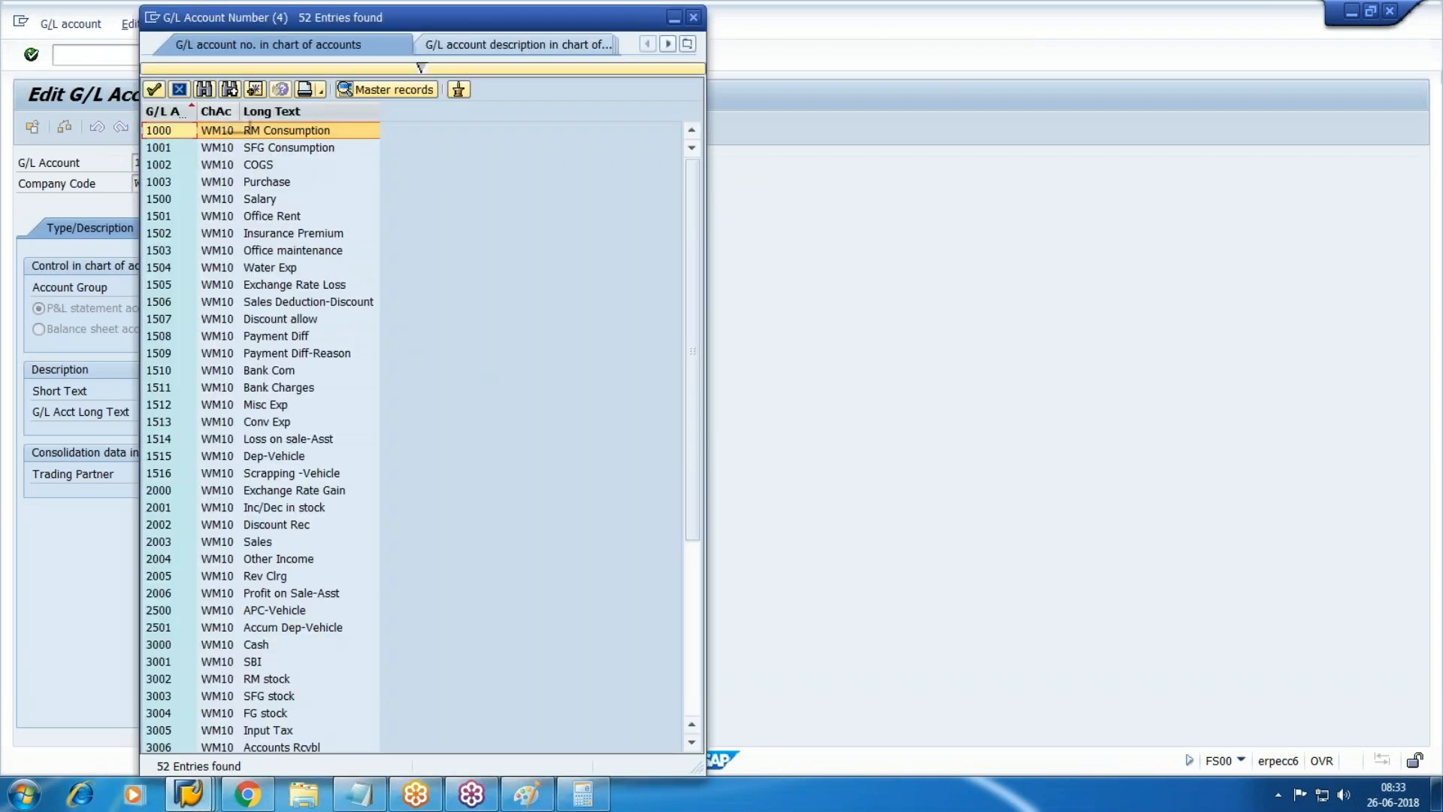
pyautogui.click(179, 89)
# Enable the navigation tree under Settings > Hierarchy display and restart FS00.
pyautogui.click(362, 25)
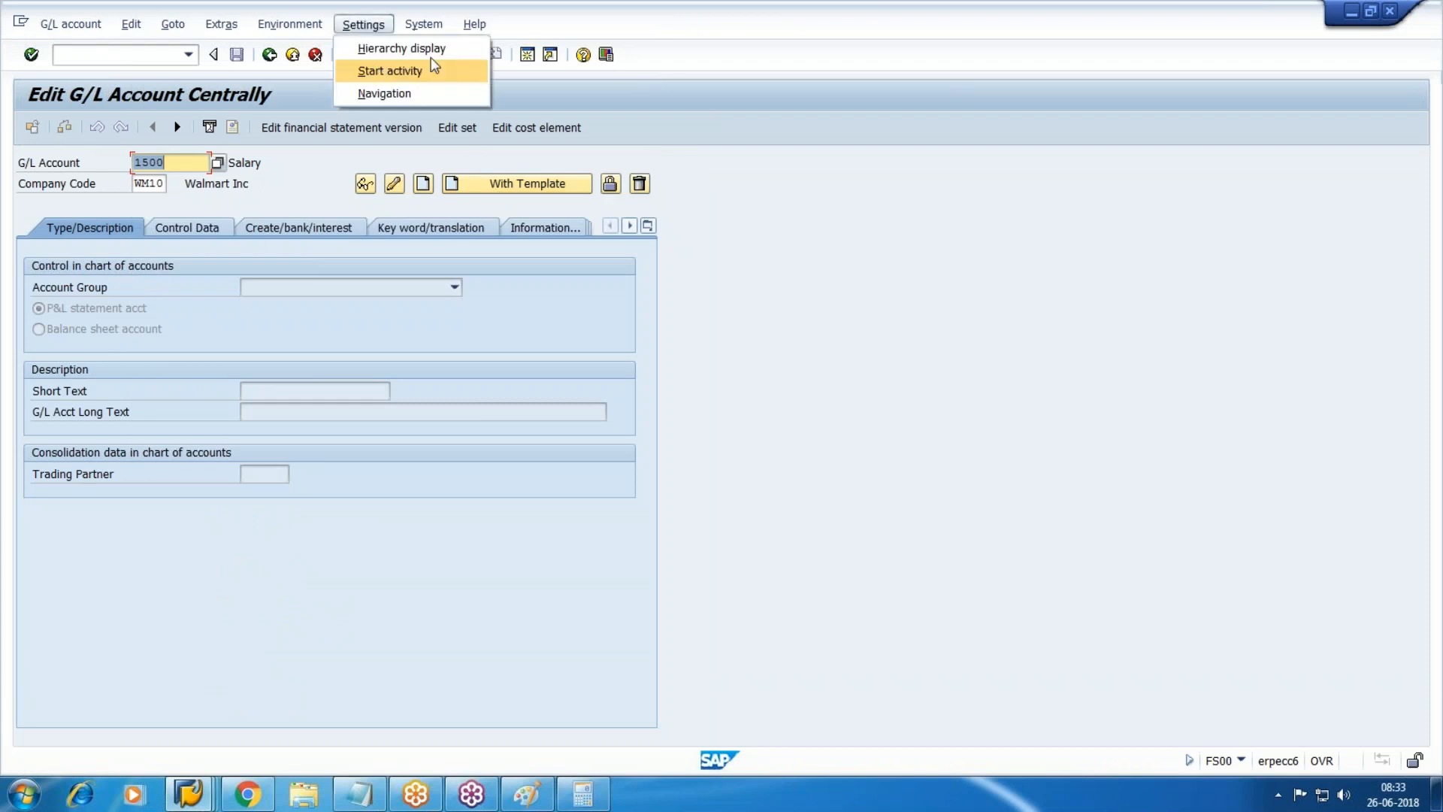
pyautogui.click(440, 48)
pyautogui.click(614, 273)
pyautogui.press('Return')
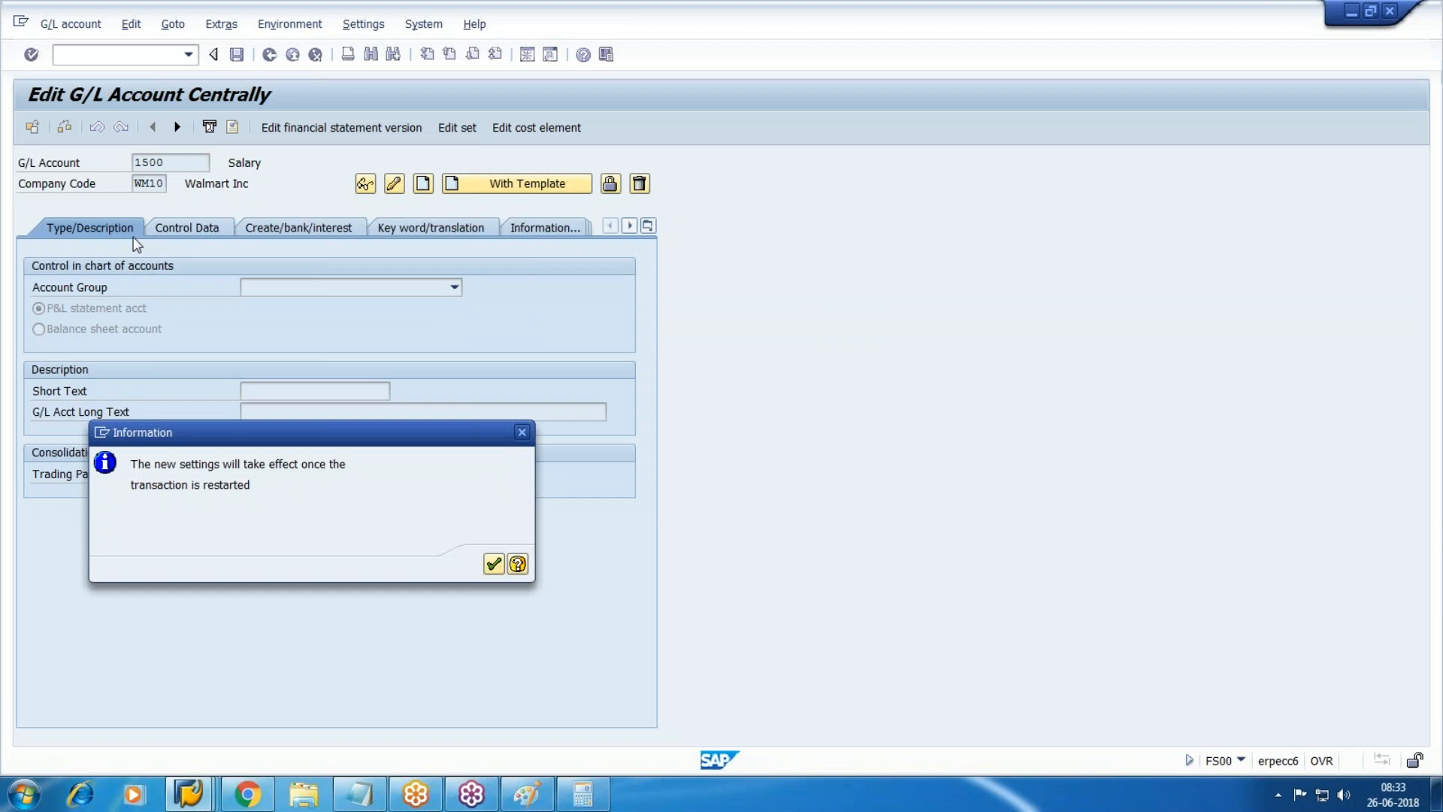
pyautogui.press('Return')
pyautogui.click(54, 52)
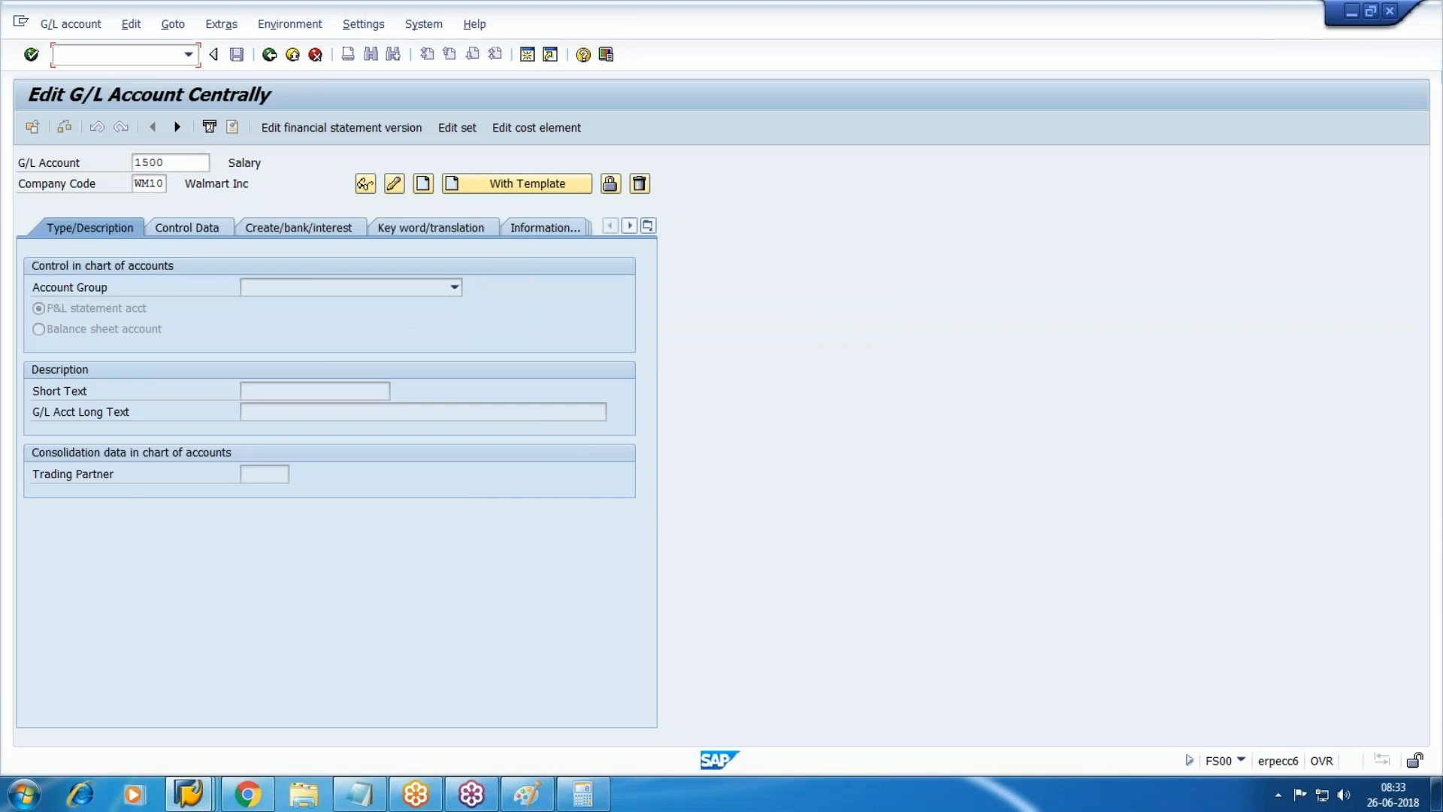
pyautogui.write('/nfs00')
pyautogui.press('Return')
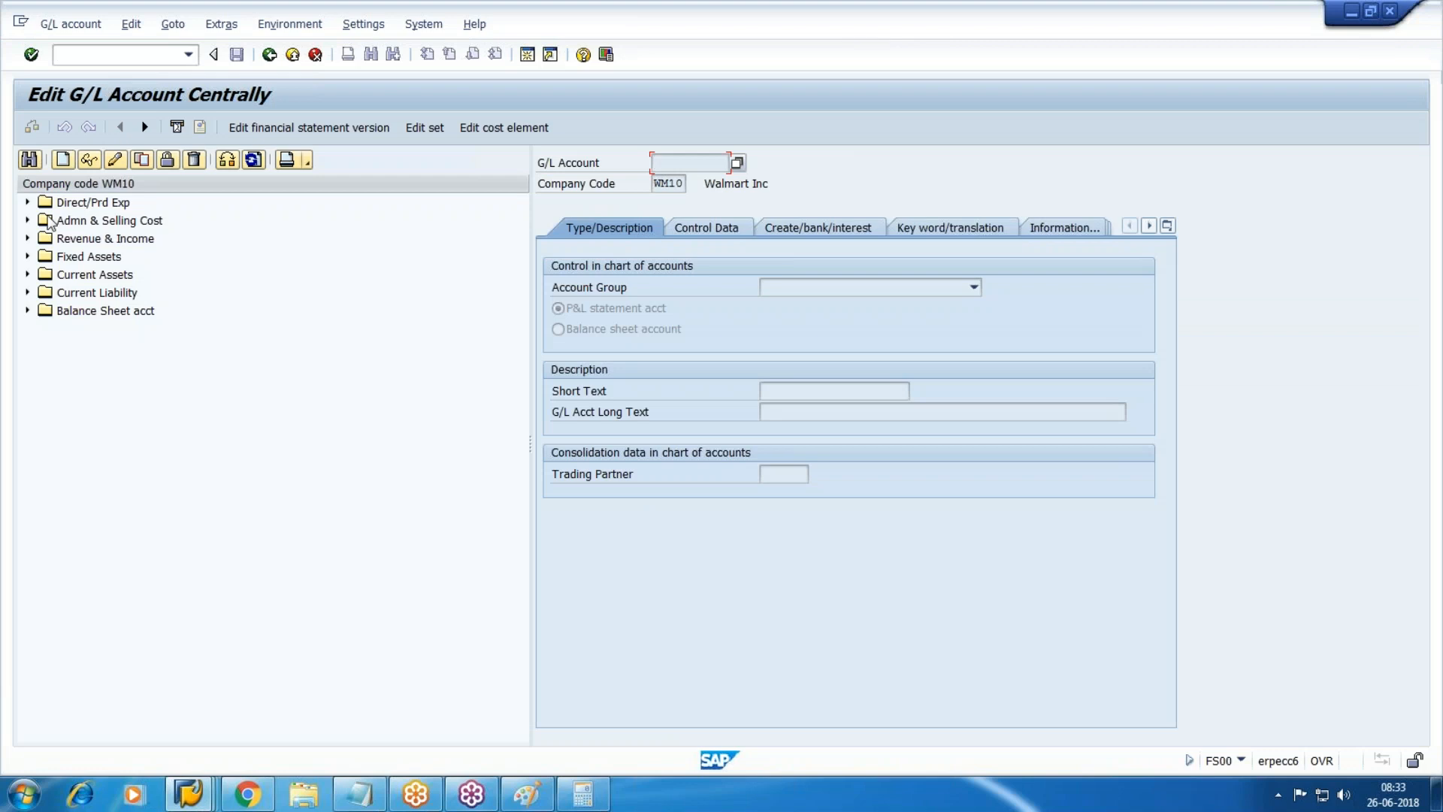
# Expand Fixed Assets to reveal APC-Vehicle and Accum Dep-Vehicle, then return to line item display.
pyautogui.click(27, 256)
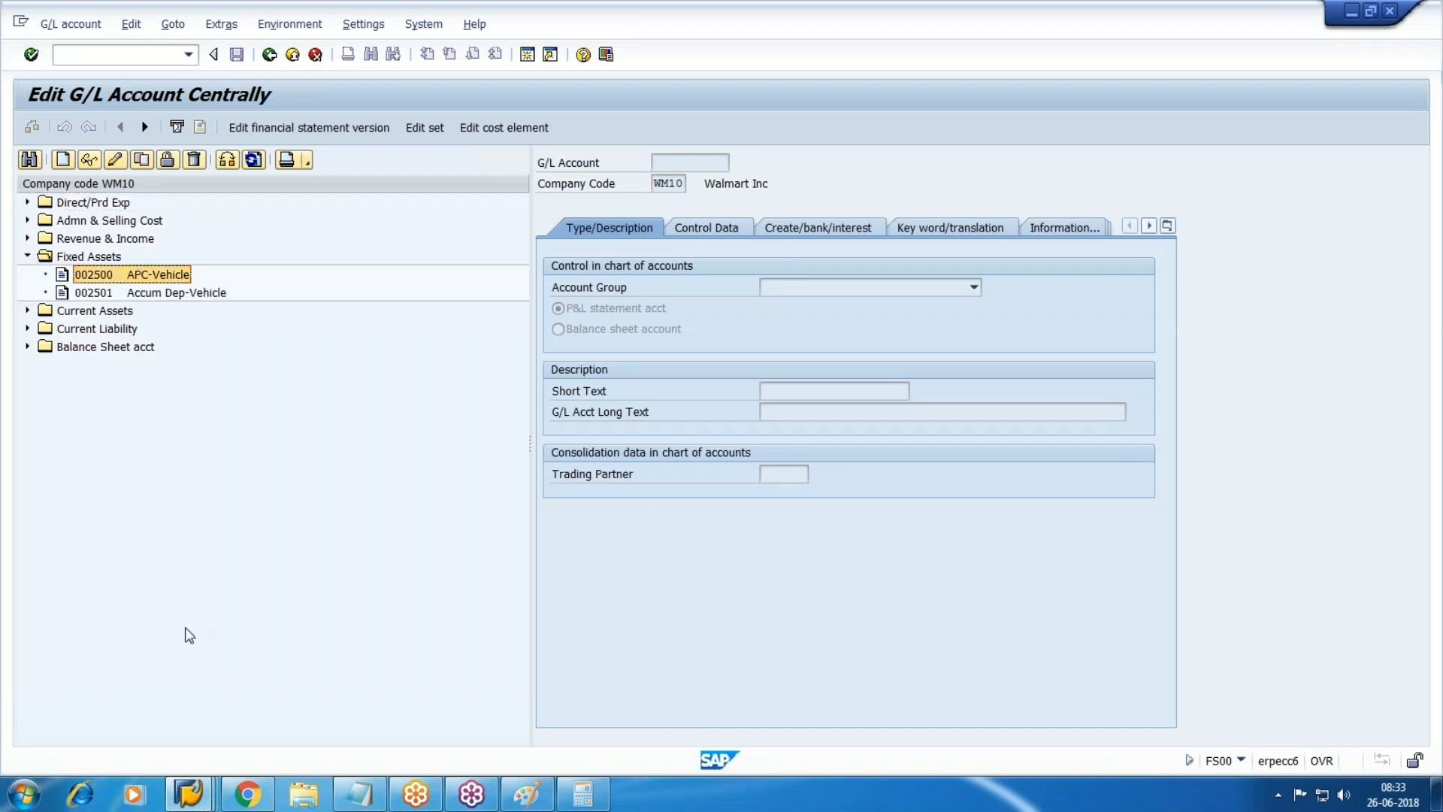
pyautogui.click(192, 795)
pyautogui.click(706, 680)
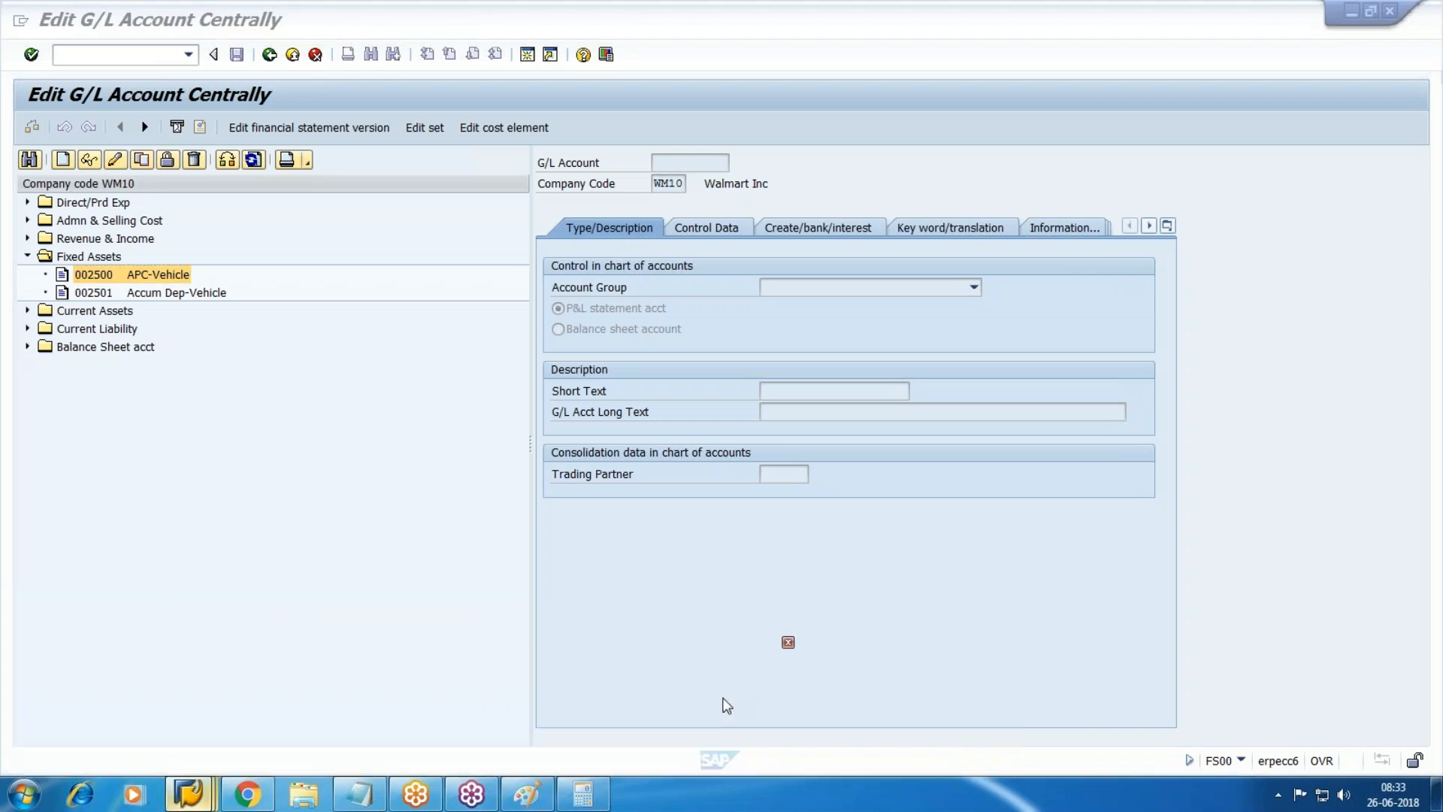
# List line items for account 2500 (43.600,00 USD total) and launch MSTSC from the Run box.
pyautogui.write('2500')
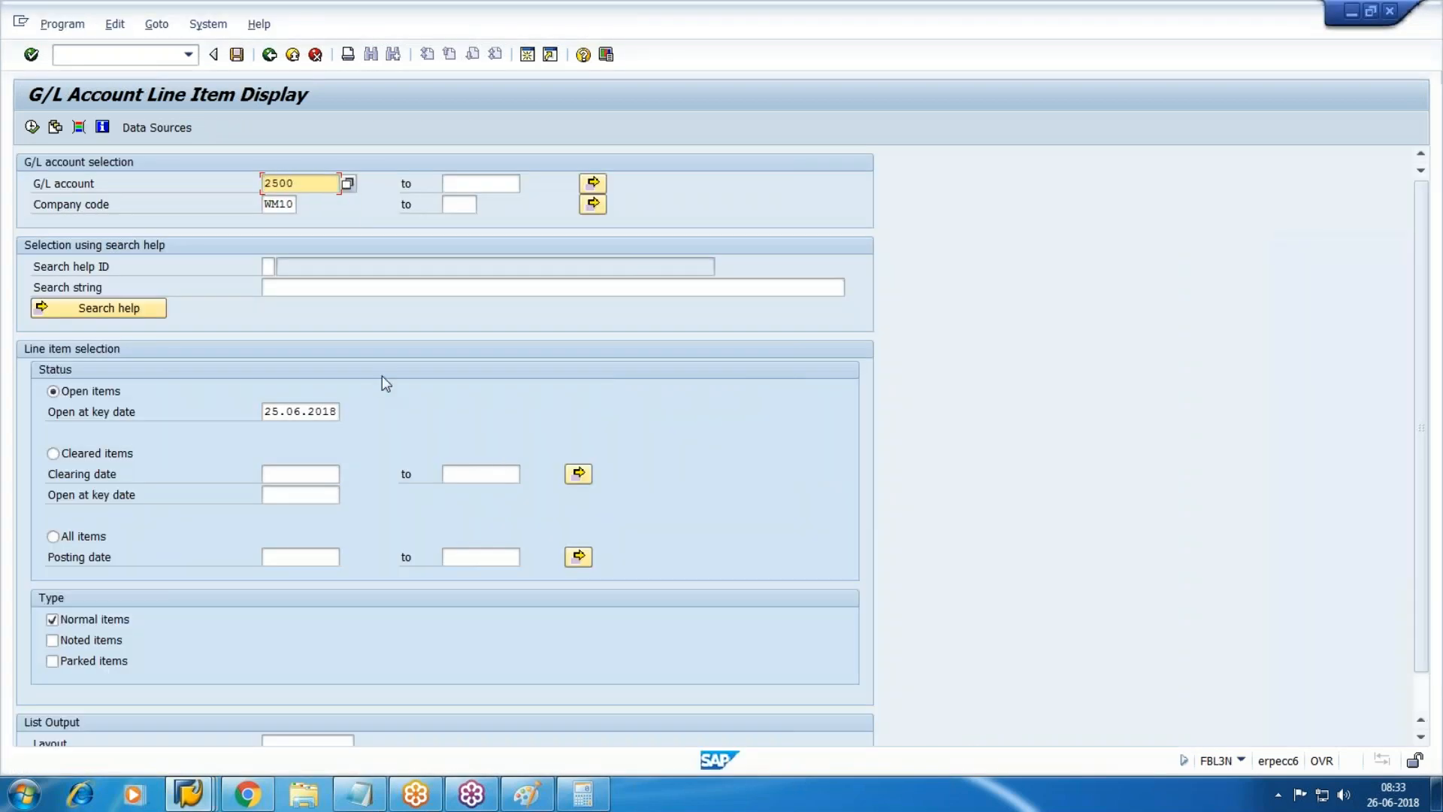
pyautogui.click(32, 127)
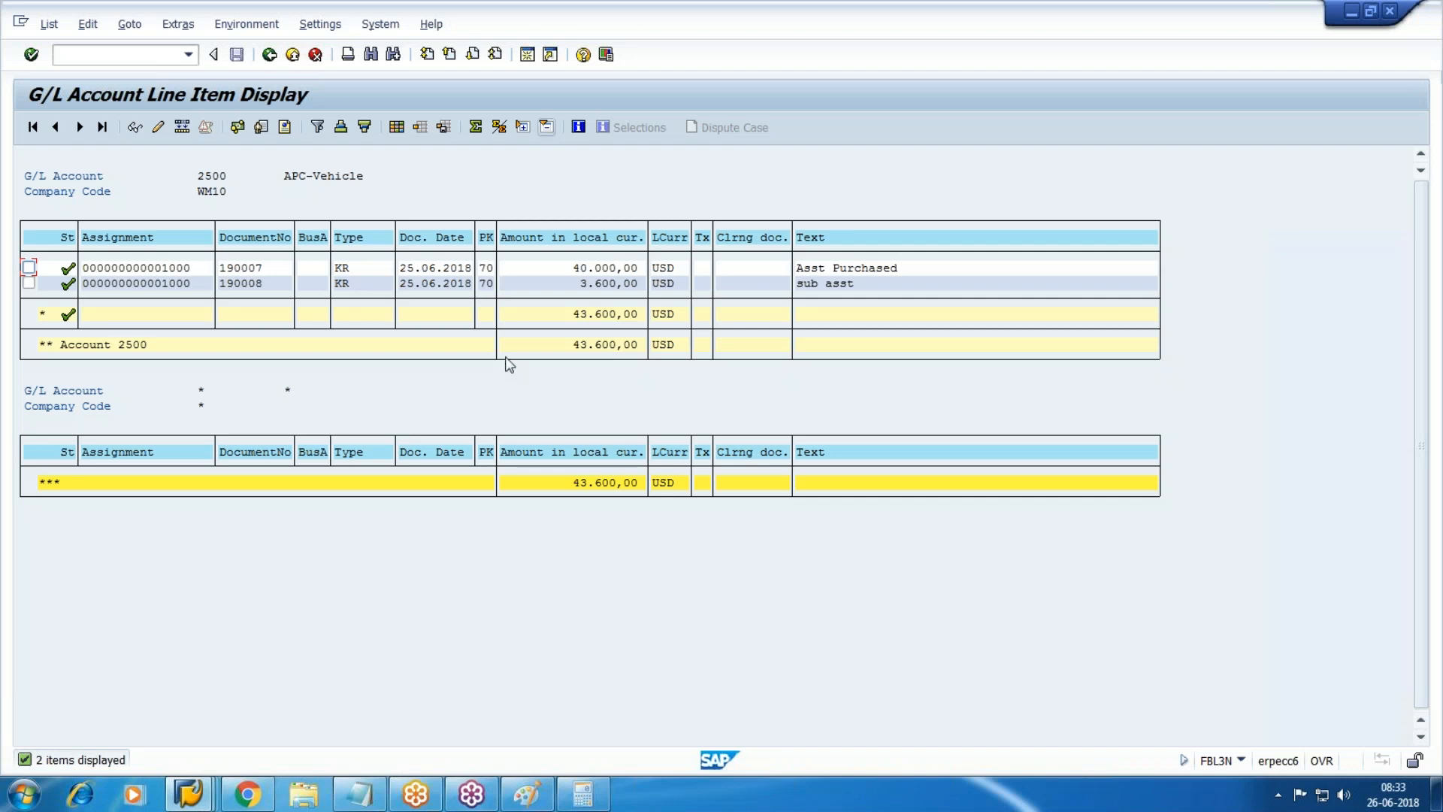
pyautogui.hotkey('alt', 'Tab')
pyautogui.press('super+r')
pyautogui.write('MSTSC')
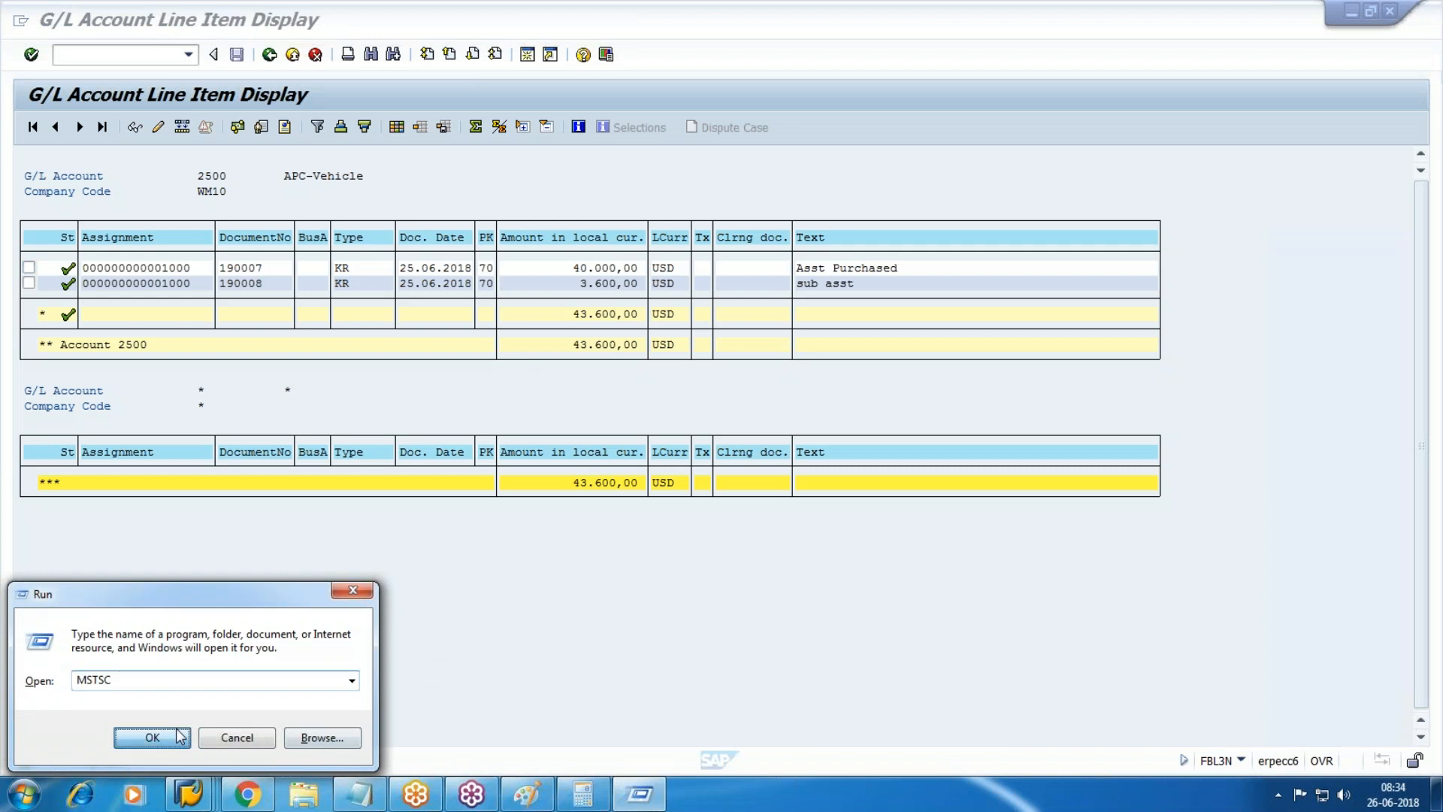
pyautogui.press('Return')
pyautogui.press('Return')
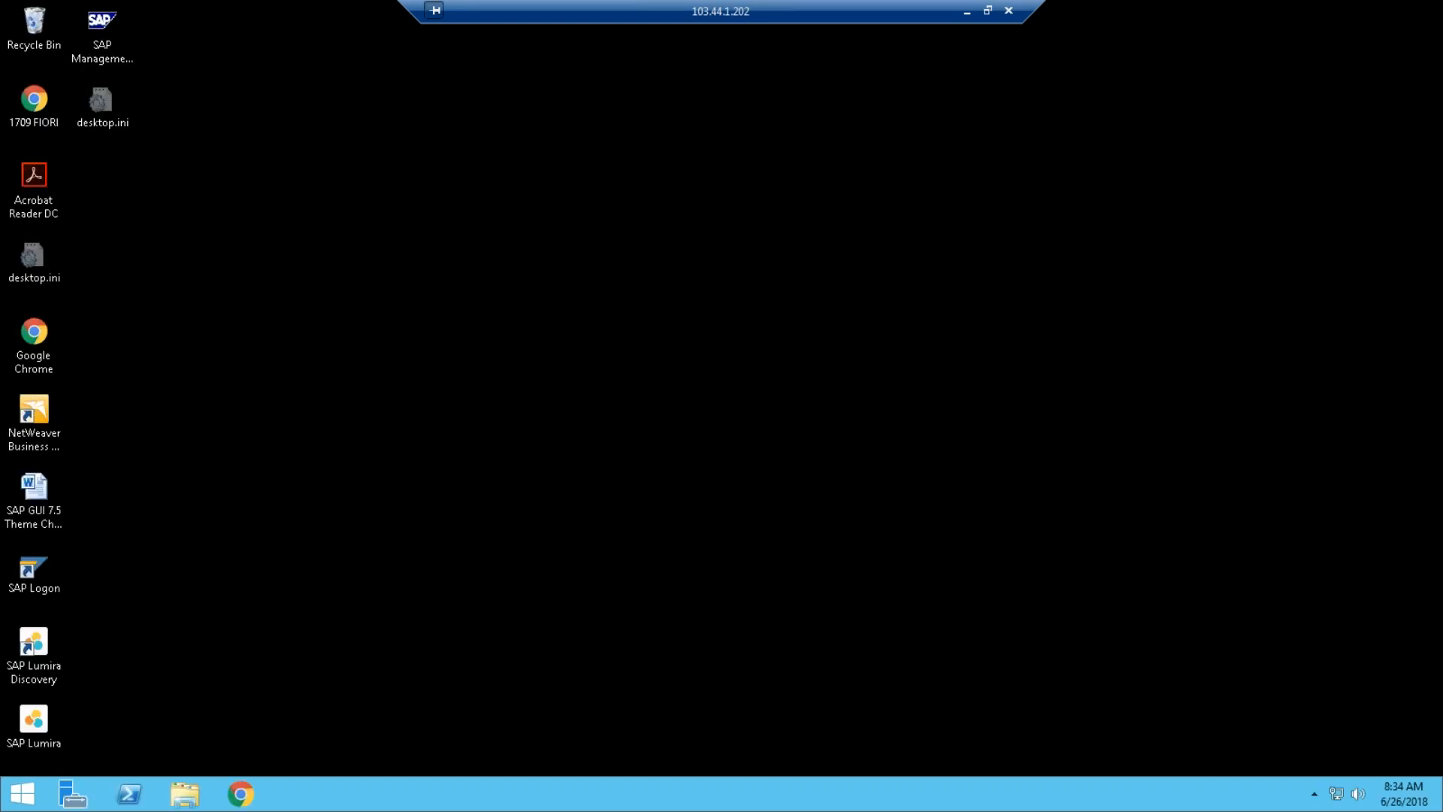
# Start SAP Logon remotely and log on to S/4 HANA with the user's credentials.
pyautogui.click(53, 575)
pyautogui.doubleClick(53, 575)
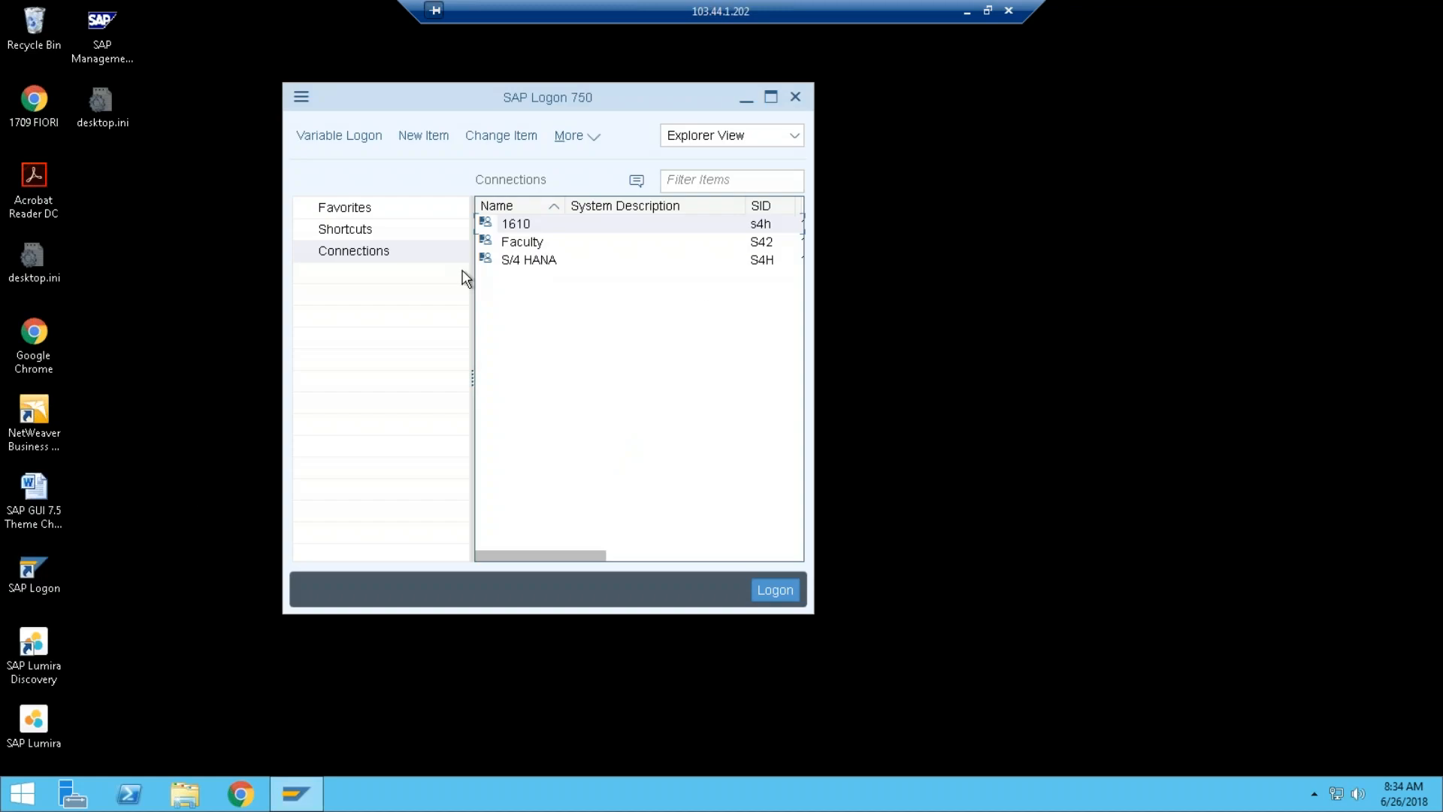
pyautogui.click(530, 260)
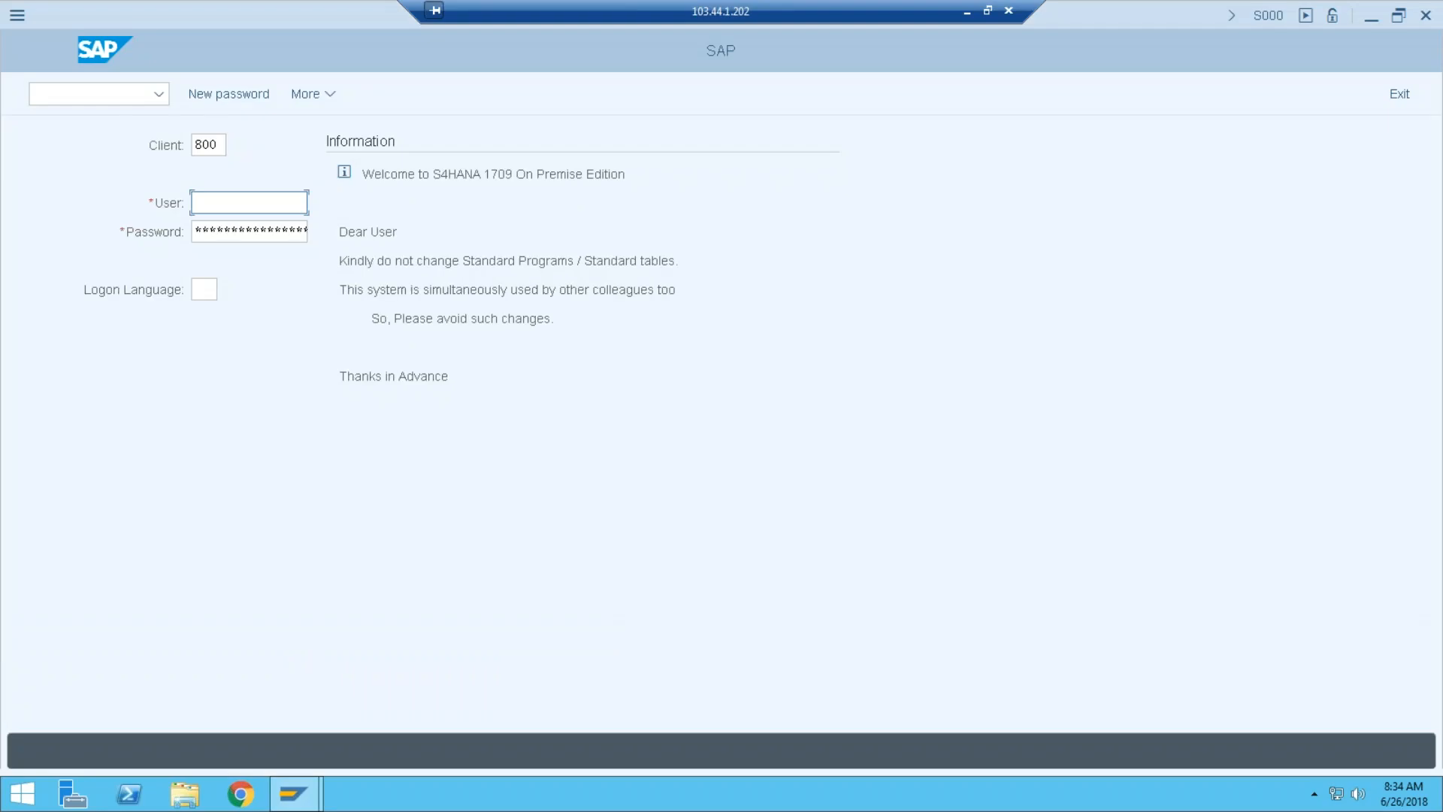
pyautogui.write('pradeep')
pyautogui.press('Tab')
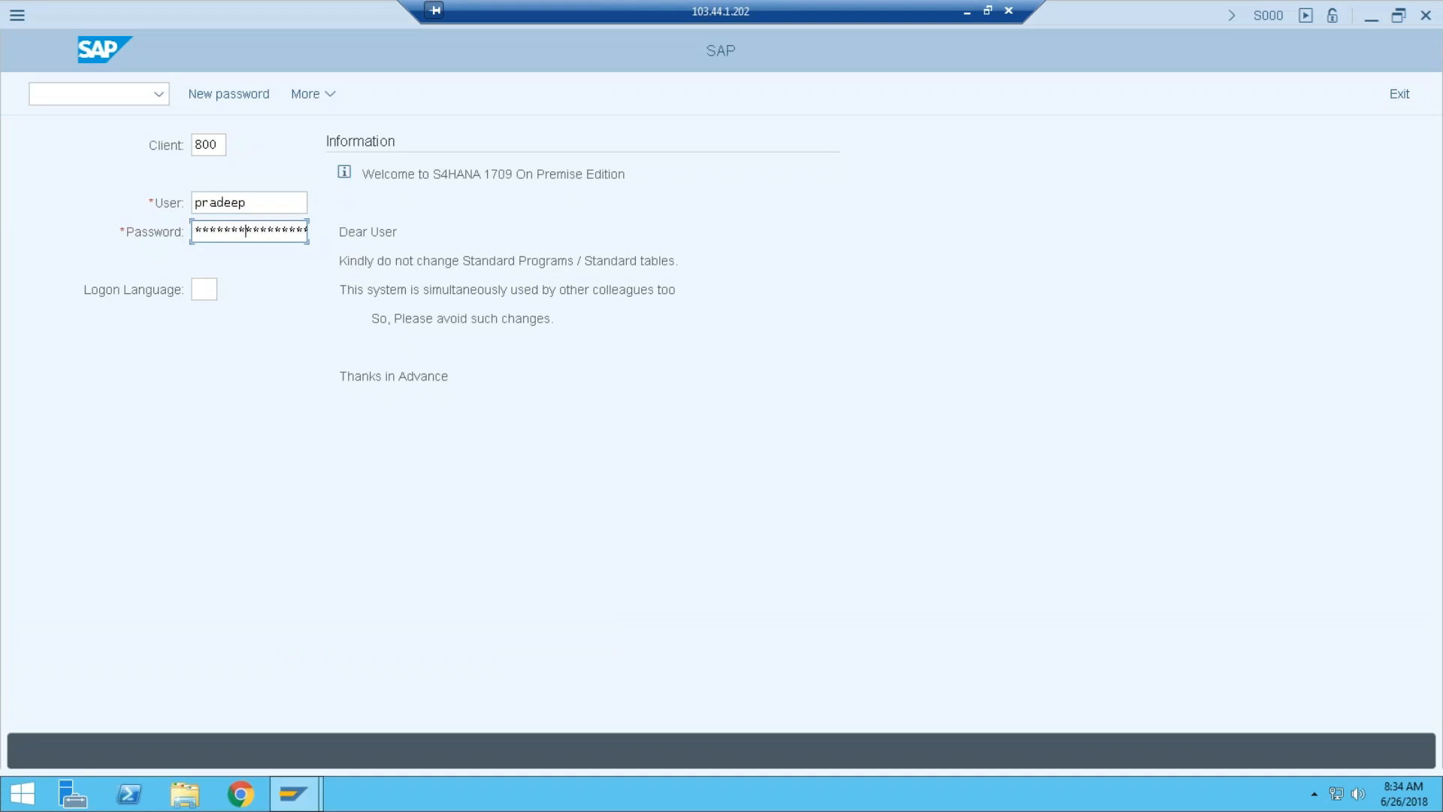
pyautogui.press('Return')
pyautogui.write('sbl3n')
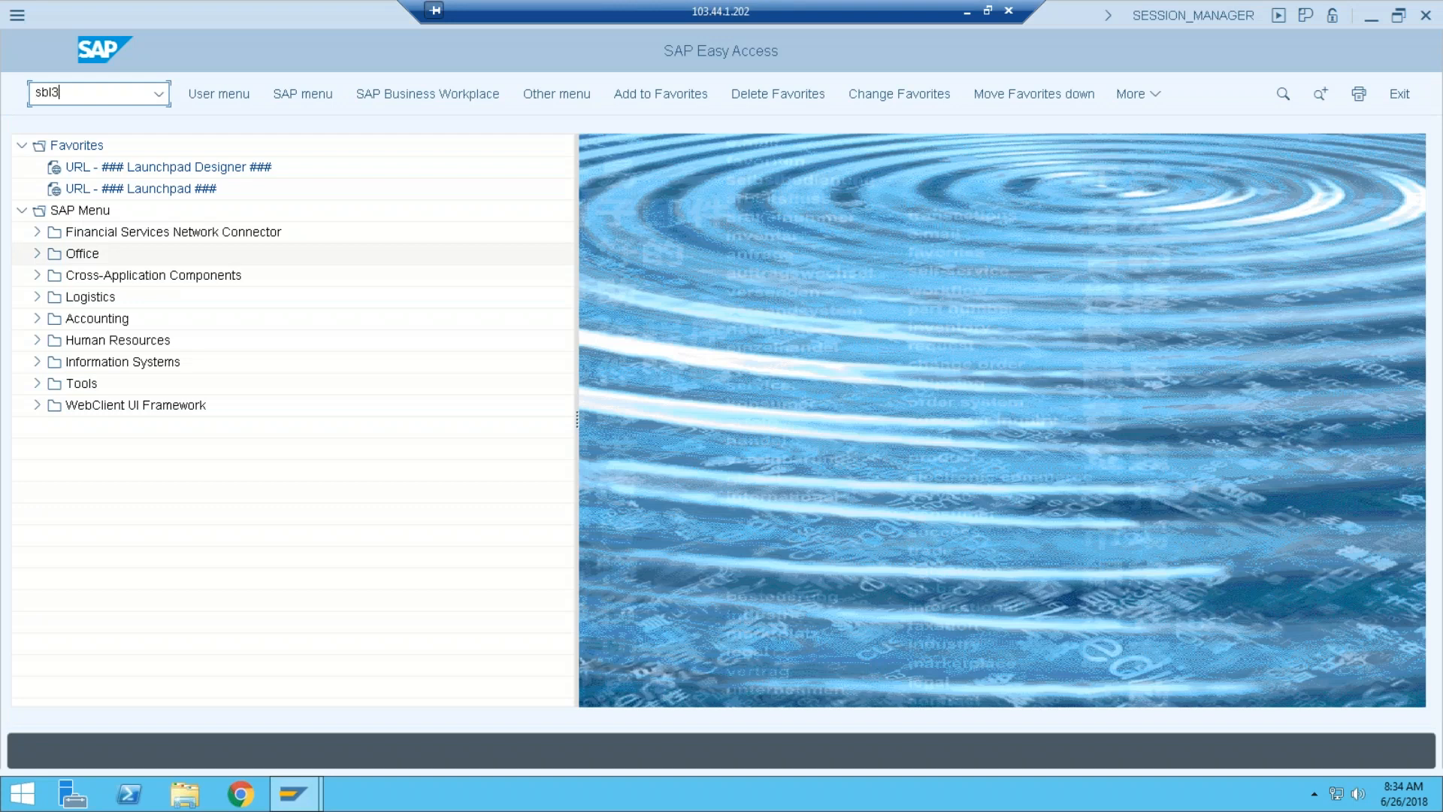
# Open FBL3N and change the company code from PF10 to NV10.
pyautogui.press('BackSpace')
pyautogui.press('BackSpace')
pyautogui.press('BackSpace')
pyautogui.press('BackSpace')
pyautogui.write('fbl3n')
pyautogui.press('Return')
pyautogui.press('Tab')
pyautogui.press('Tab')
pyautogui.press('Tab')
pyautogui.press('BackSpace')
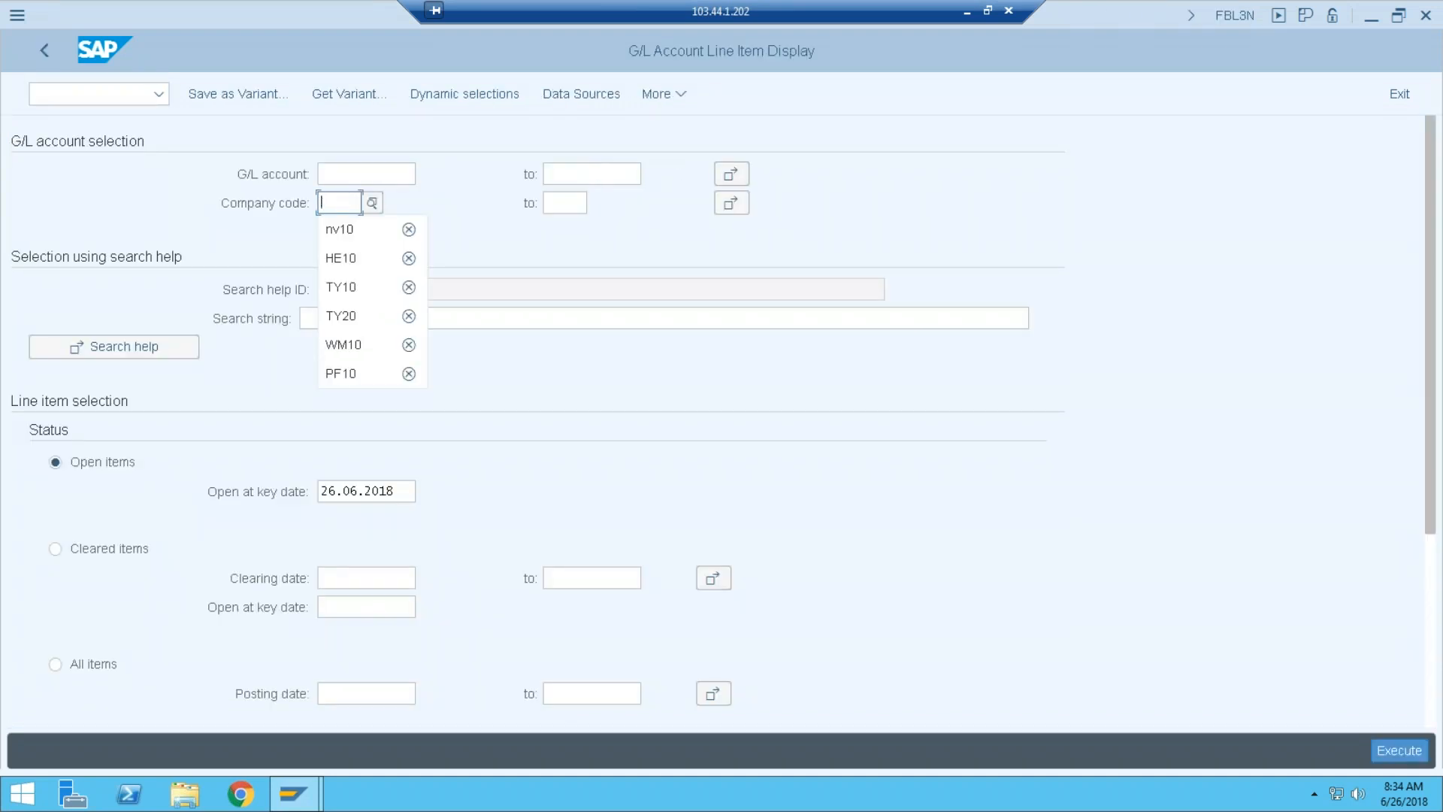
pyautogui.write('NV10')
# Pick account 2000 Machine from the NV10 chart lookup and run the line item report.
pyautogui.hotkey('shift', 'Tab')
pyautogui.hotkey('shift', 'Tab')
pyautogui.hotkey('shift', 'Tab')
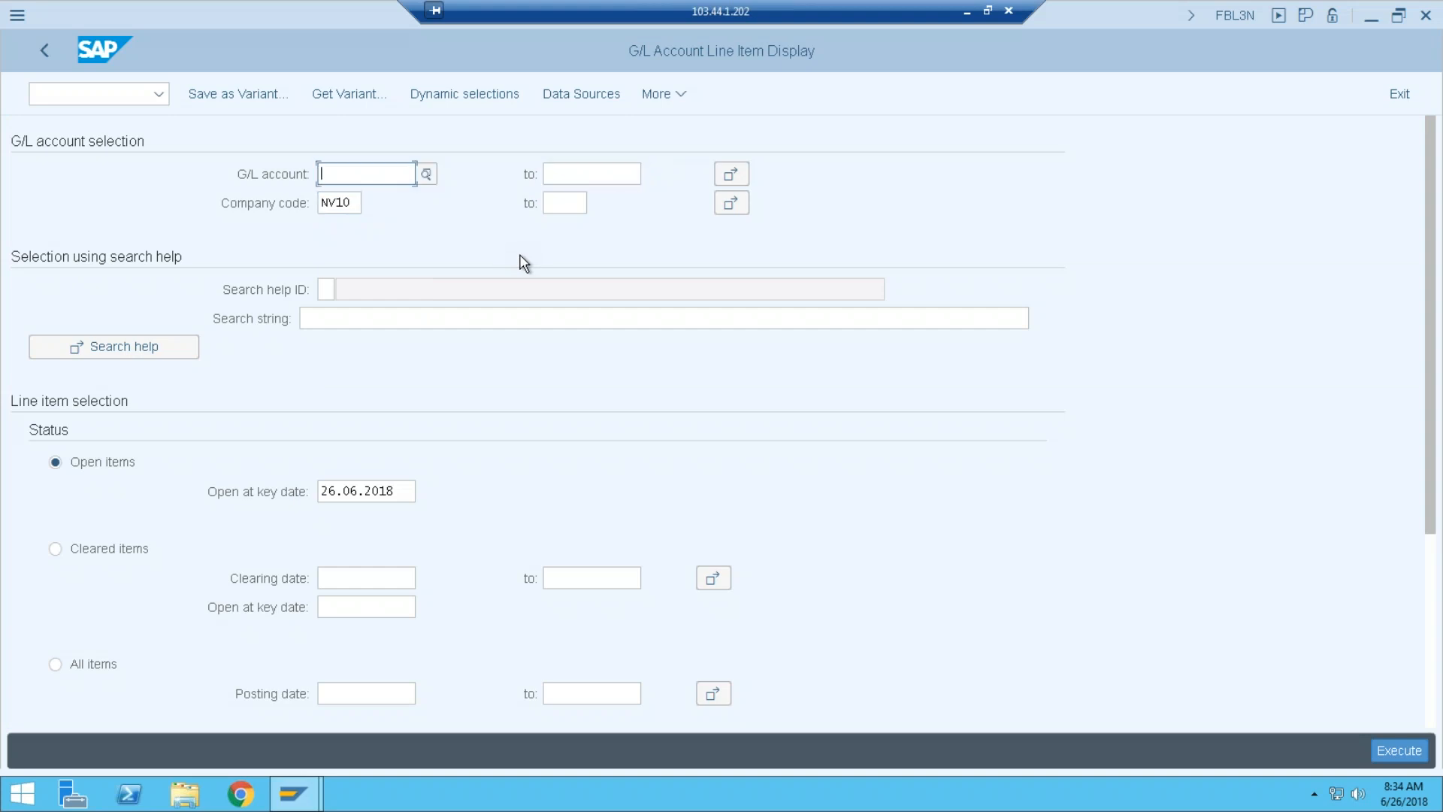
pyautogui.press('F4')
pyautogui.write('NV10')
pyautogui.press('Return')
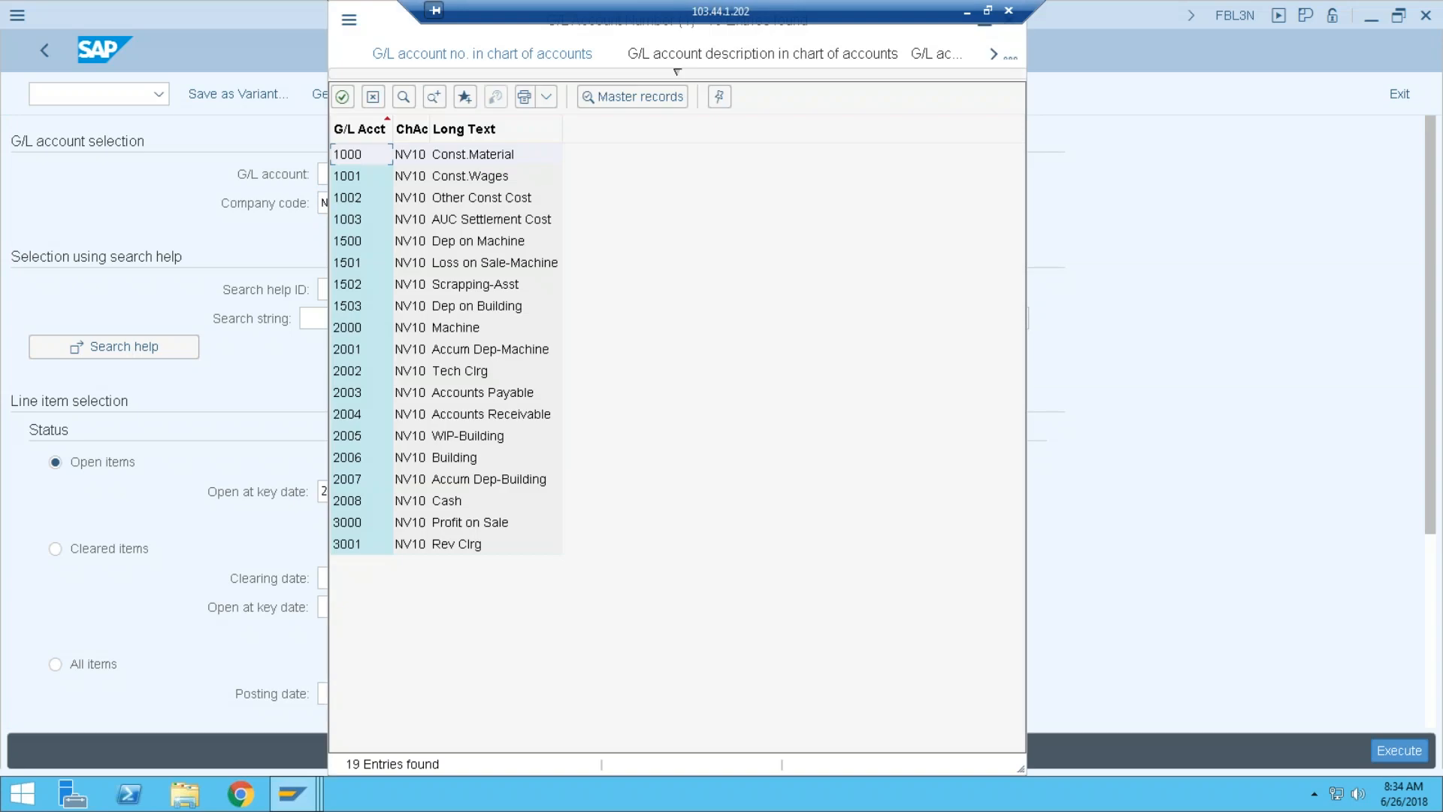
pyautogui.press('Down')
pyautogui.press('Down')
pyautogui.press('Down')
pyautogui.press('Down')
pyautogui.press('Down')
pyautogui.press('Down')
pyautogui.press('Down')
pyautogui.press('Down')
pyautogui.press('Down')
pyautogui.press('Down')
pyautogui.press('Up')
pyautogui.press('Up')
pyautogui.press('Return')
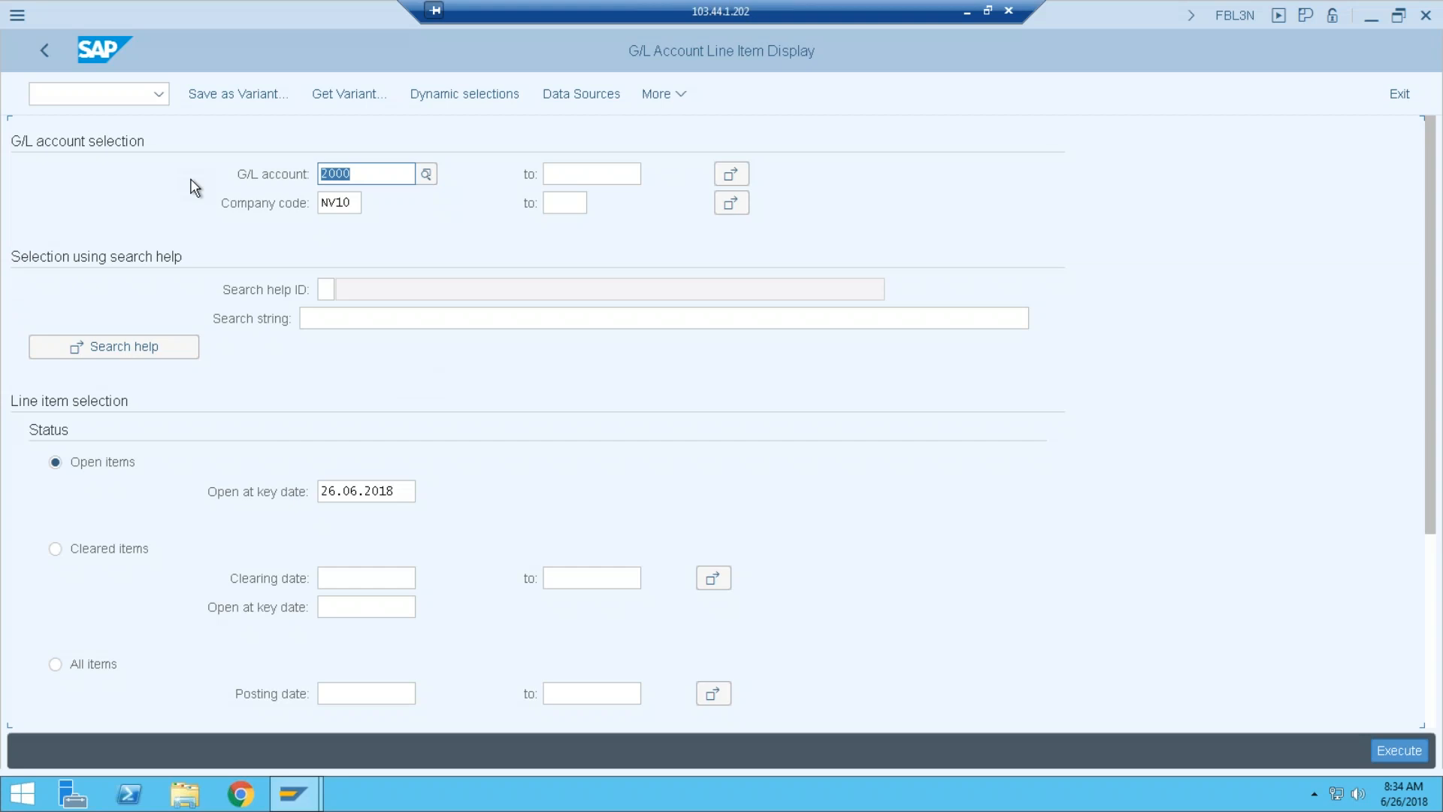
pyautogui.press('F8')
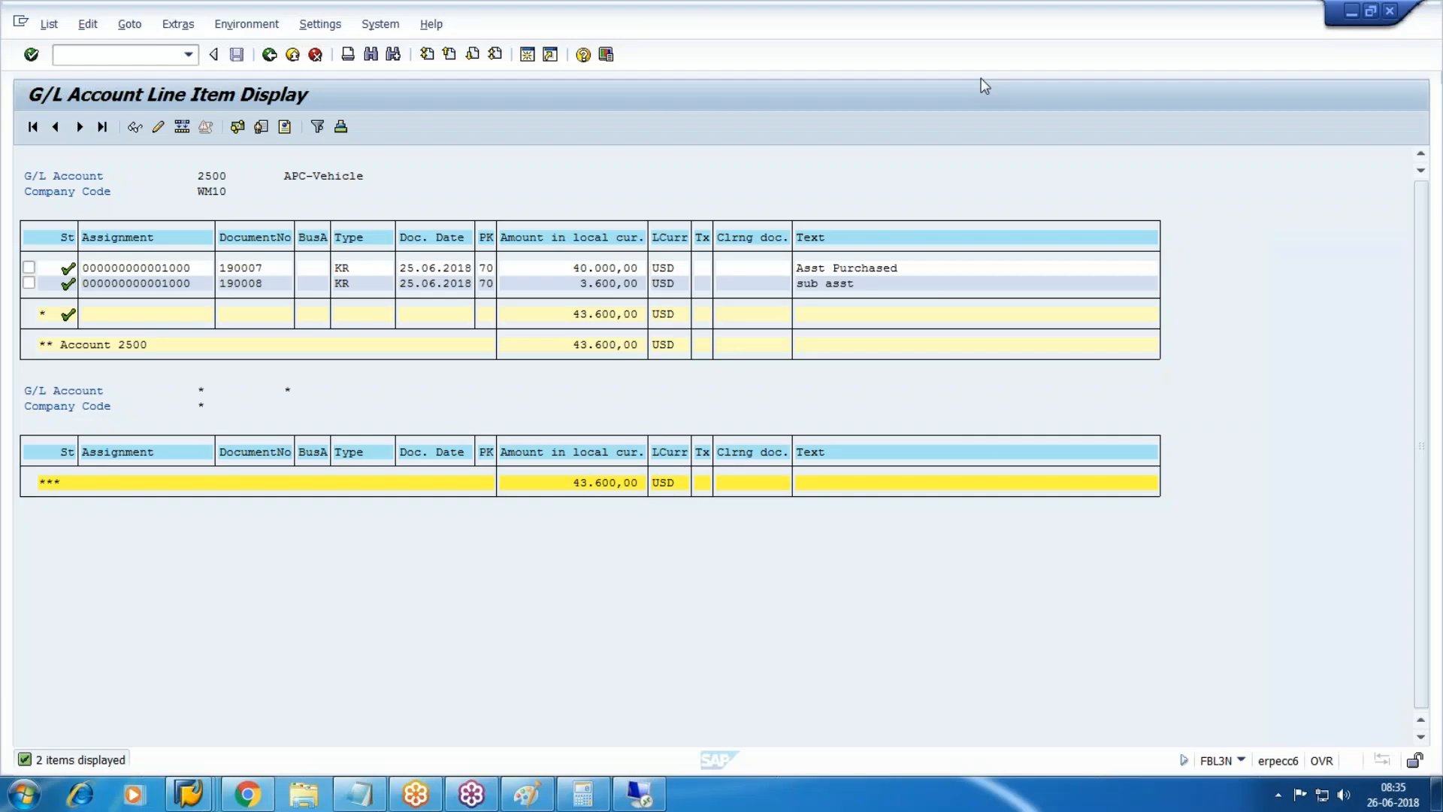
# Check document 190007's line, then open the remote Machine Purchased item's asset accounting view.
pyautogui.doubleClick(591, 271)
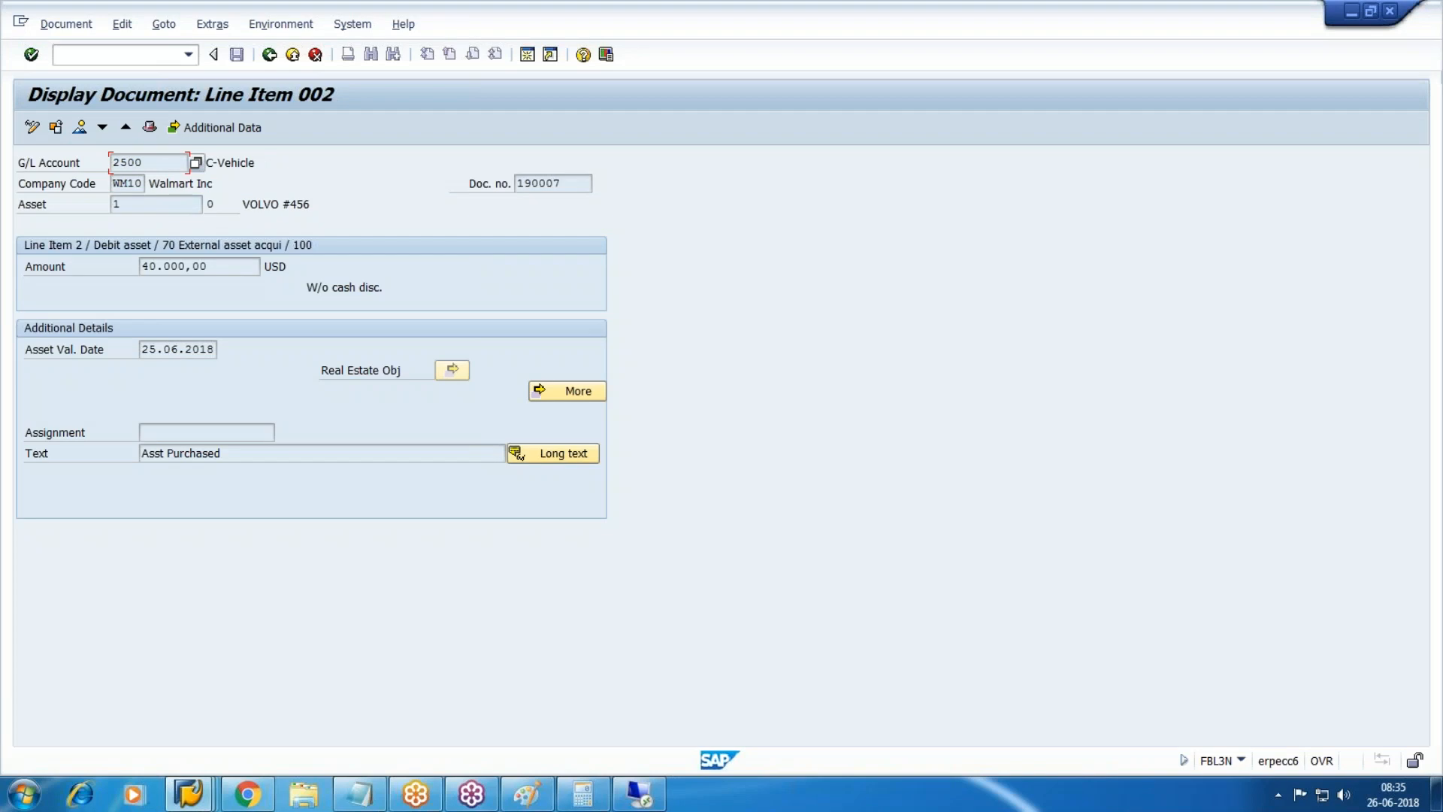
pyautogui.press('F9')
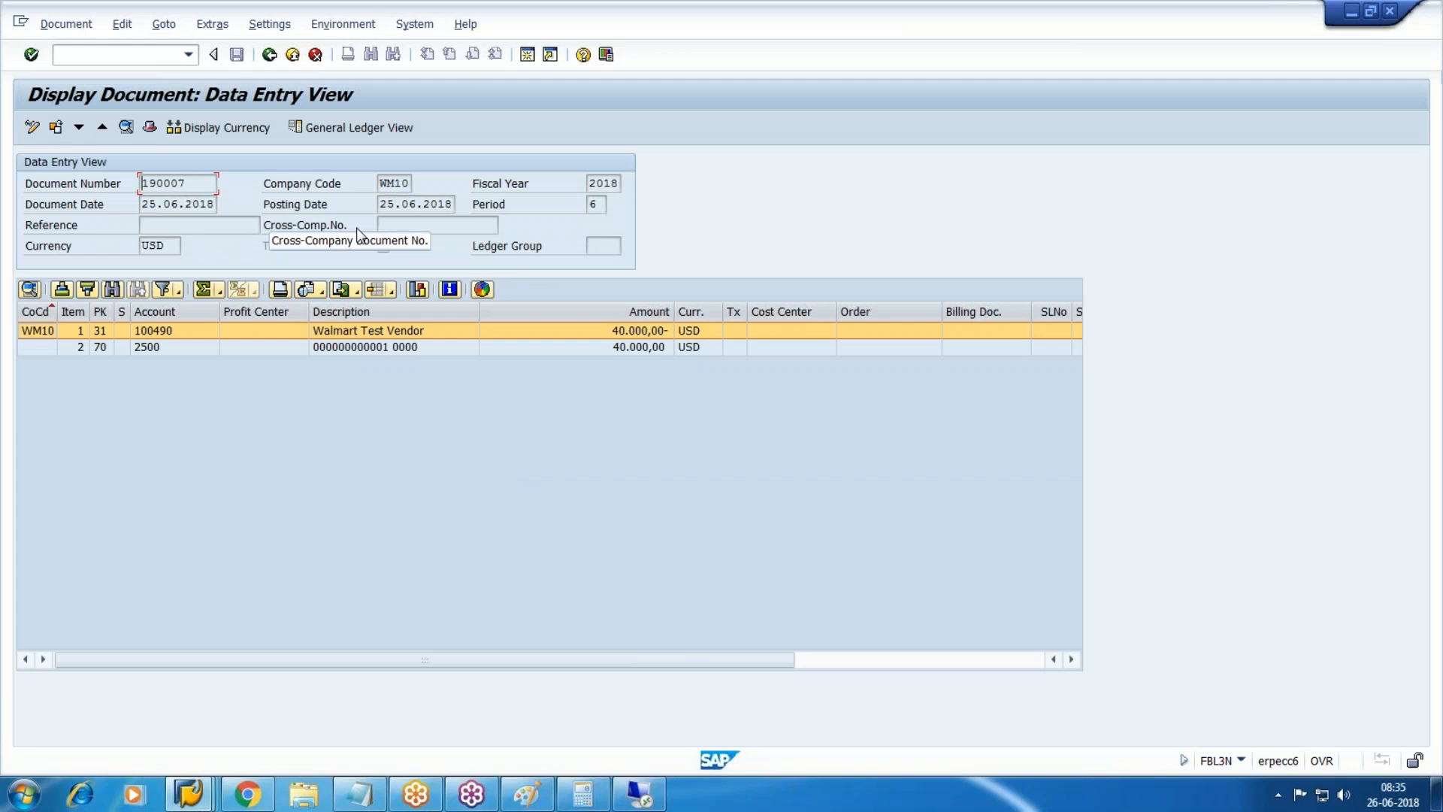
pyautogui.click(661, 801)
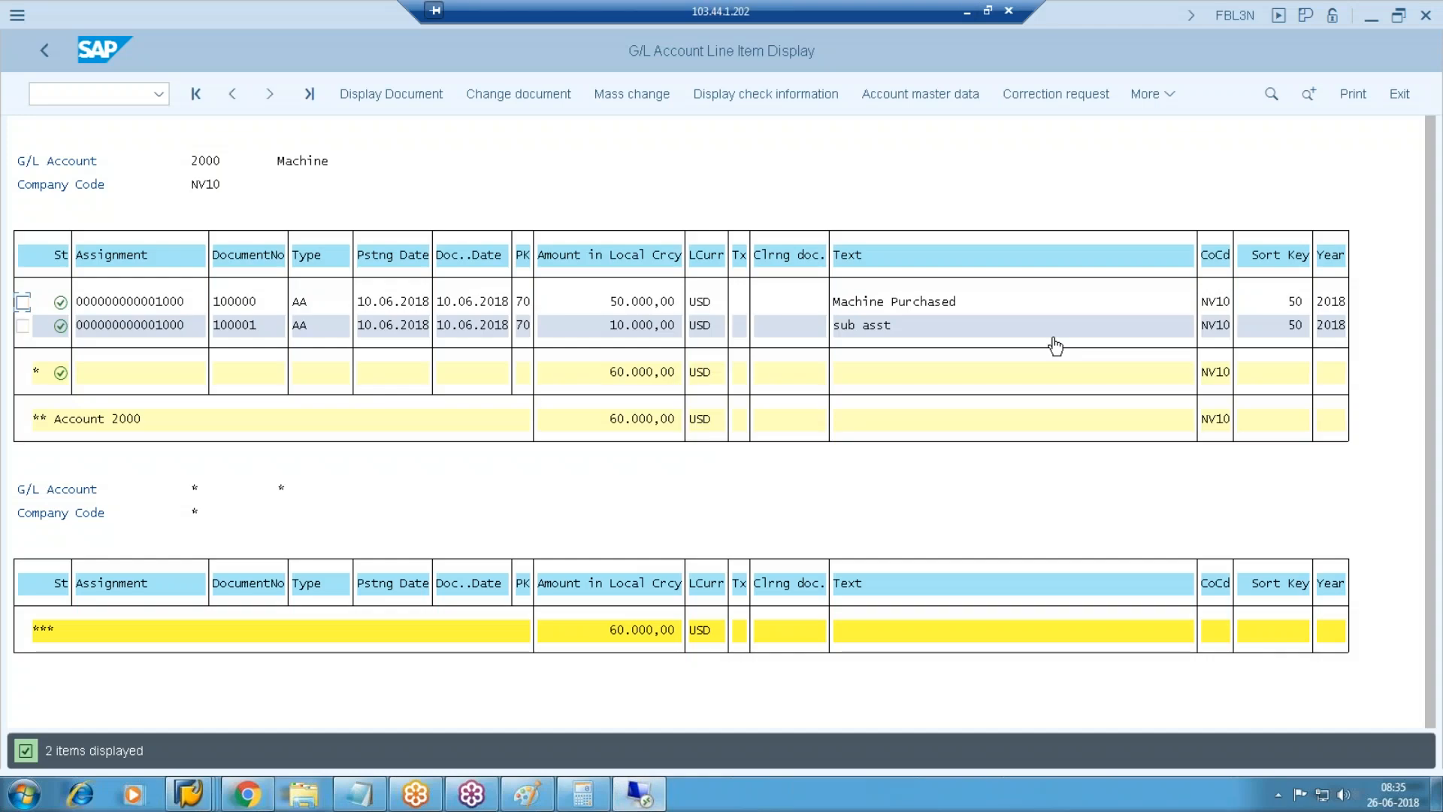
pyautogui.doubleClick(917, 302)
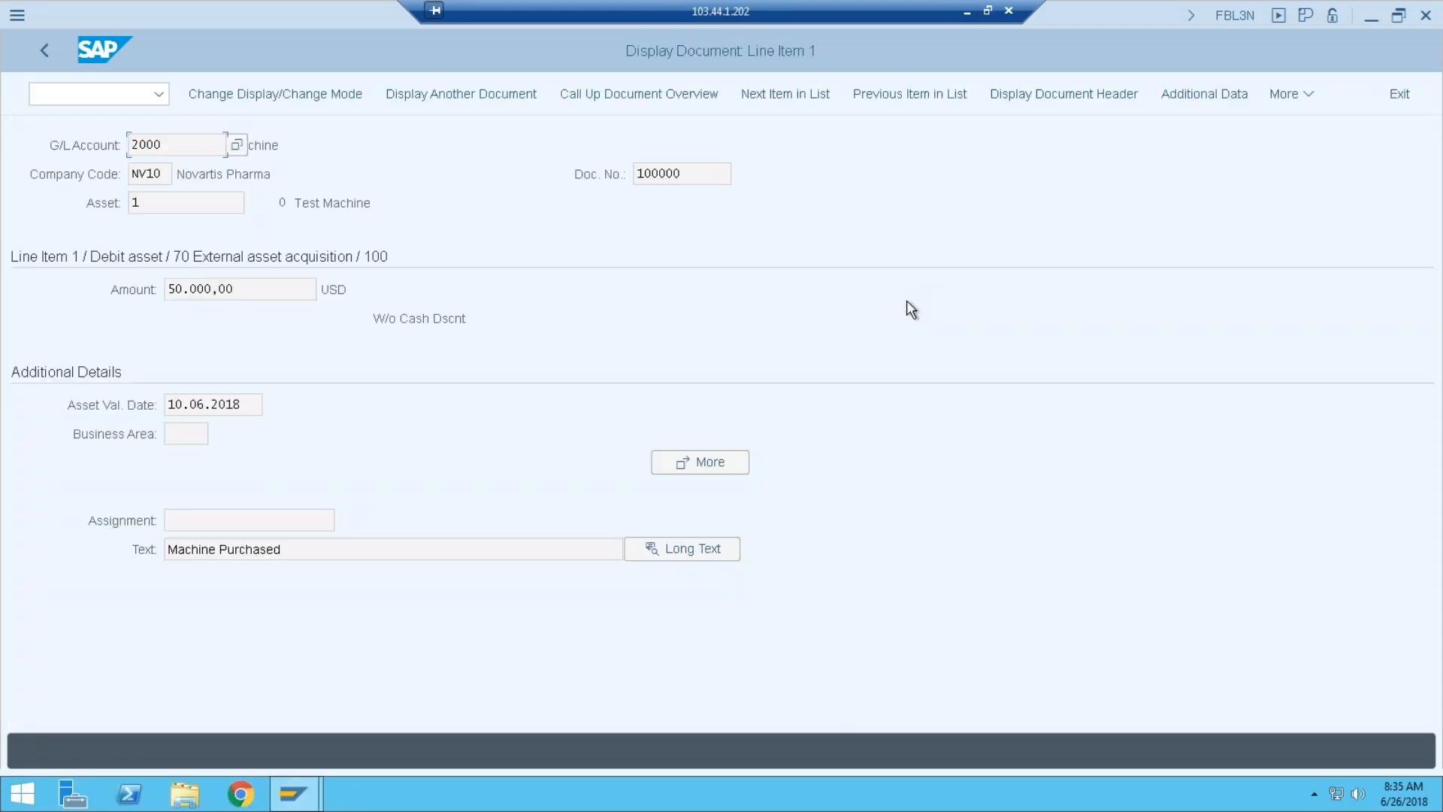
pyautogui.click(1306, 94)
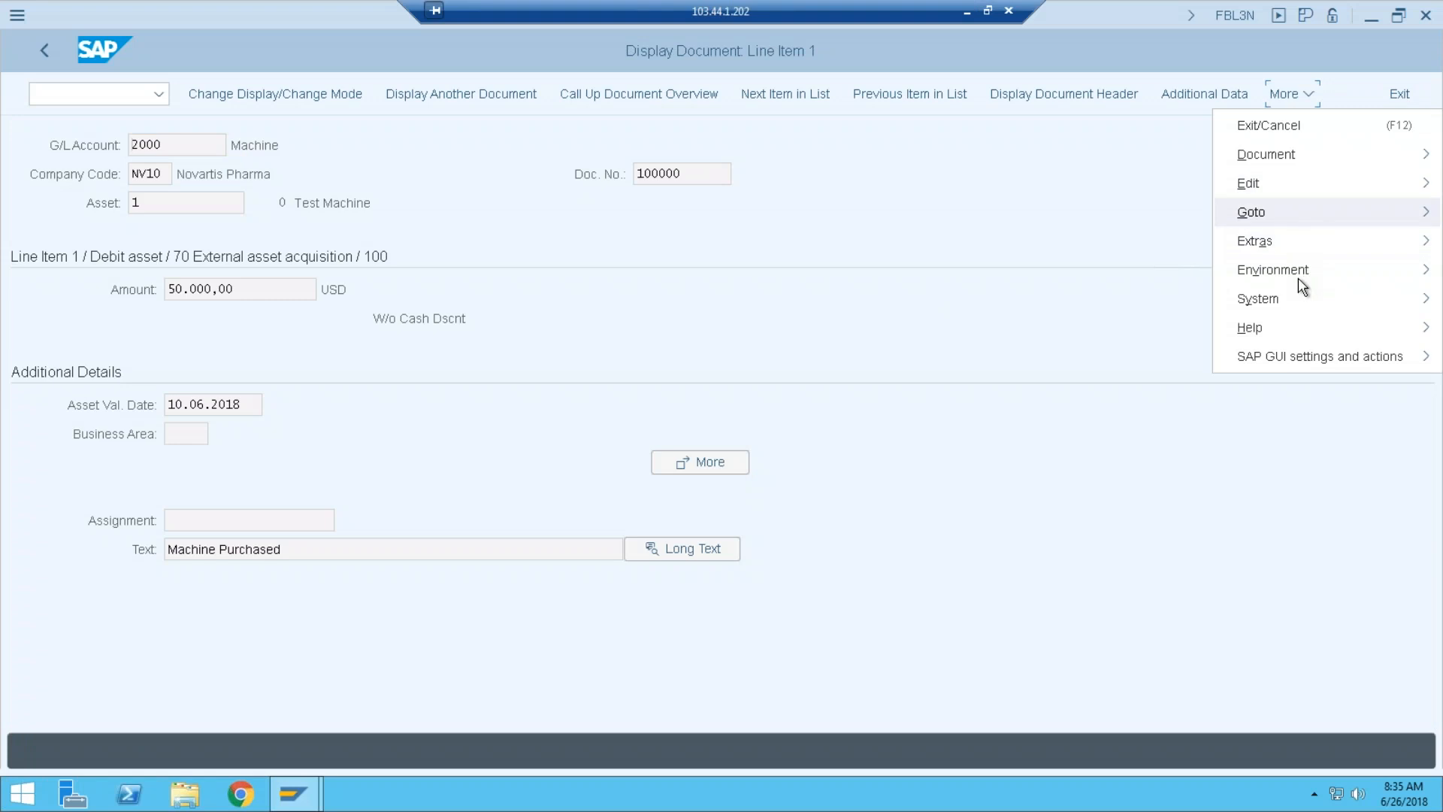
pyautogui.moveTo(1303, 274)
pyautogui.moveTo(1128, 417)
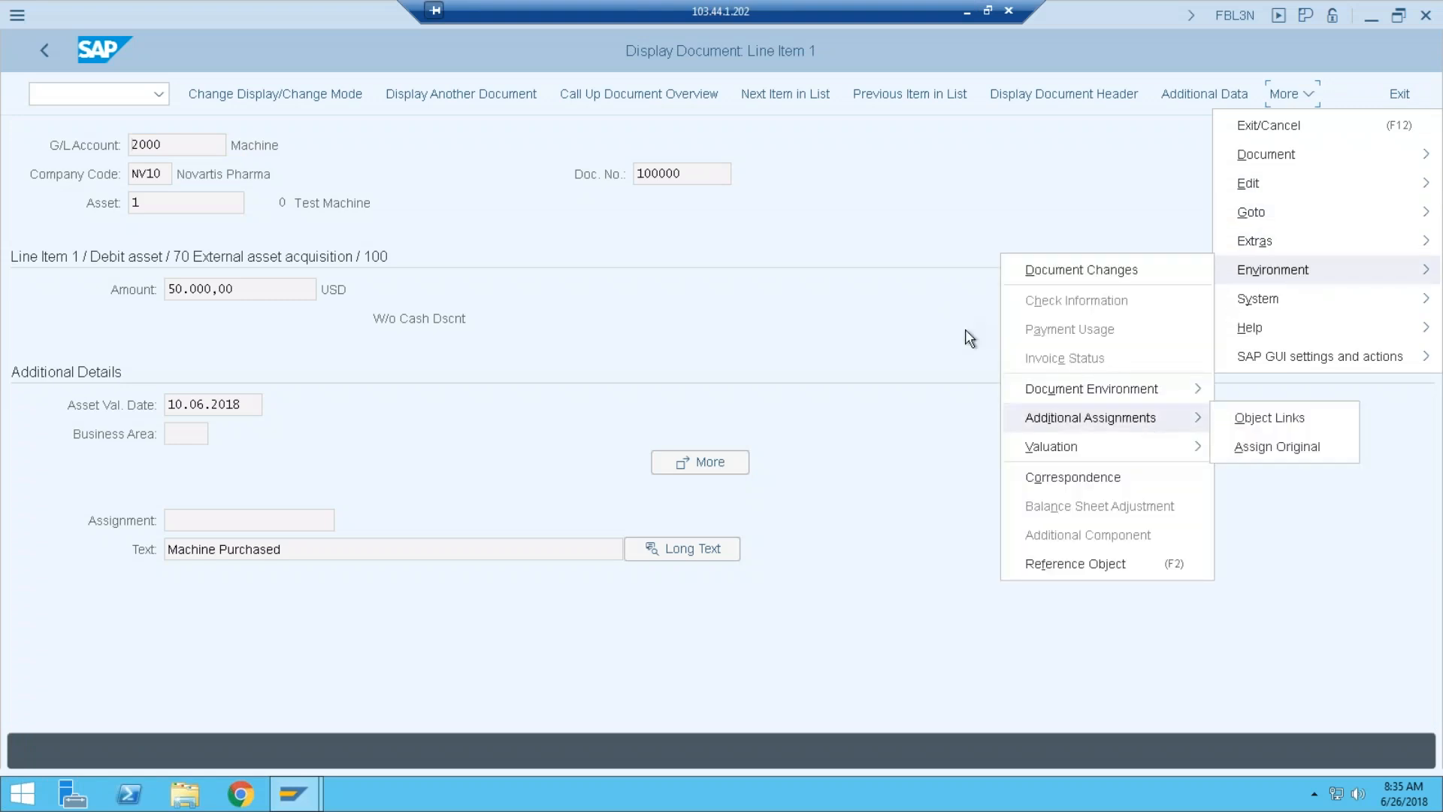
pyautogui.click(1120, 347)
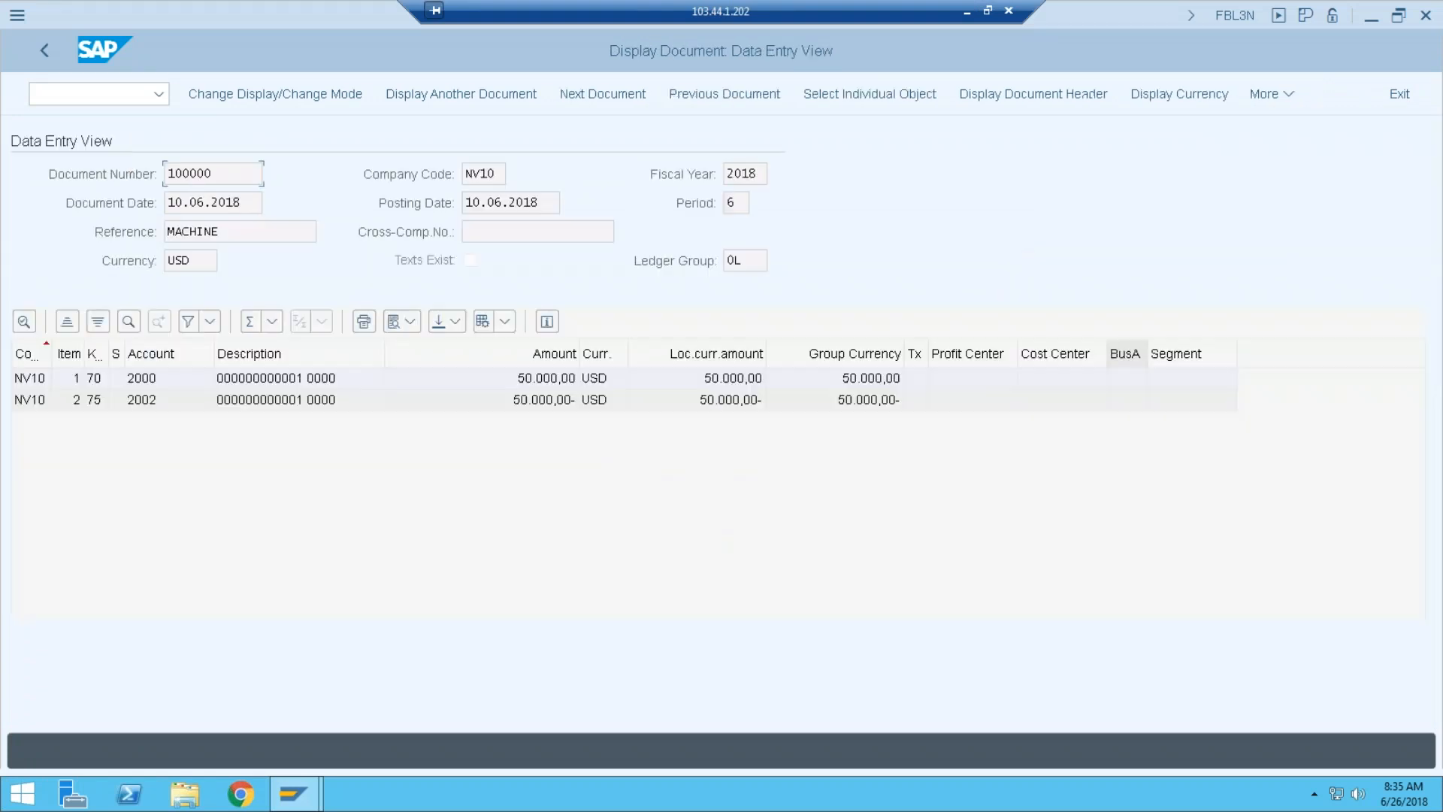
pyautogui.click(1290, 96)
pyautogui.click(1197, 151)
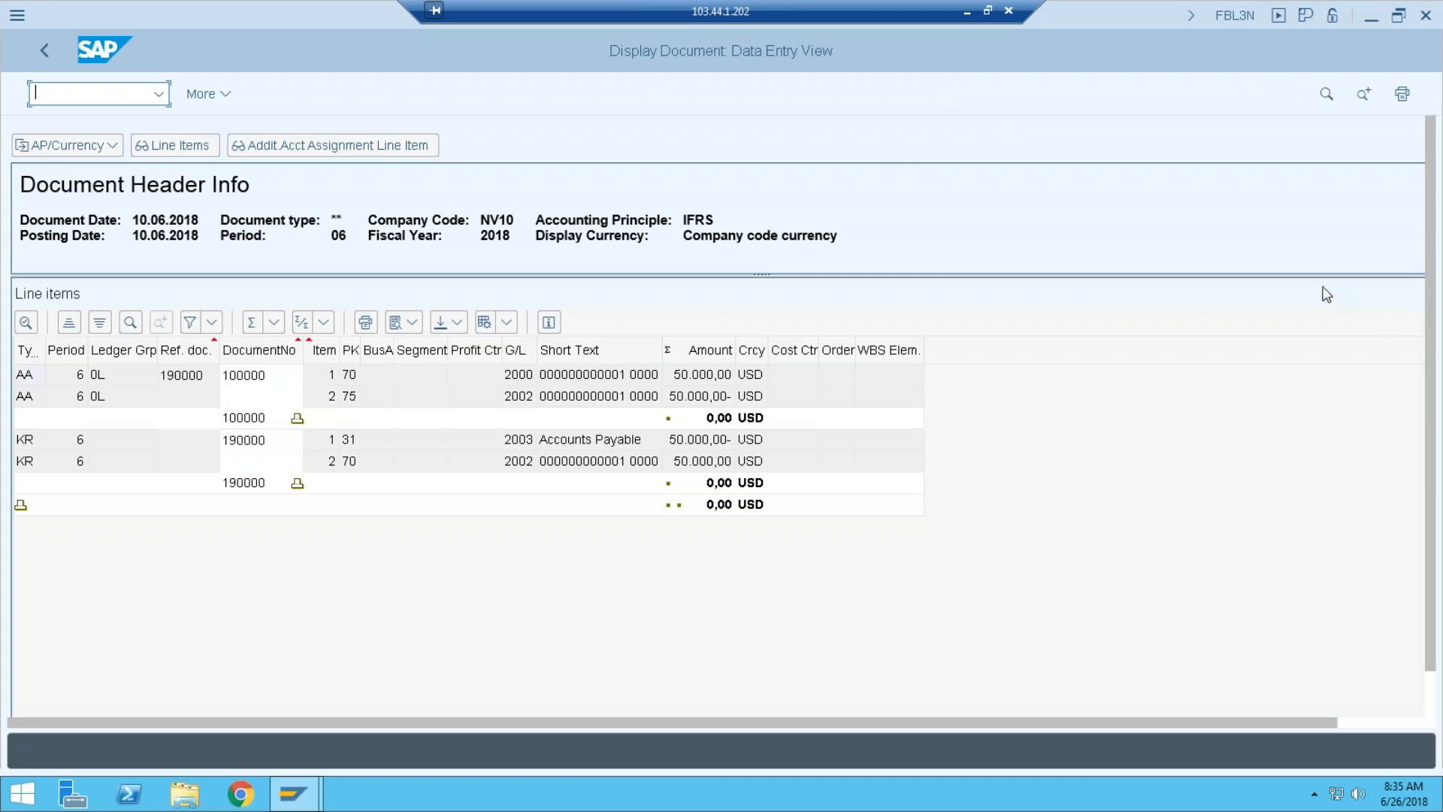
# Review the IFRS ledger 0L entries: AA 100000 and KR 190000, each 50.000,00 USD.
pyautogui.moveTo(11, 432)
pyautogui.mouseDown()
pyautogui.moveTo(864, 425)
pyautogui.moveTo(97, 499)
pyautogui.moveTo(11, 433)
pyautogui.mouseUp()
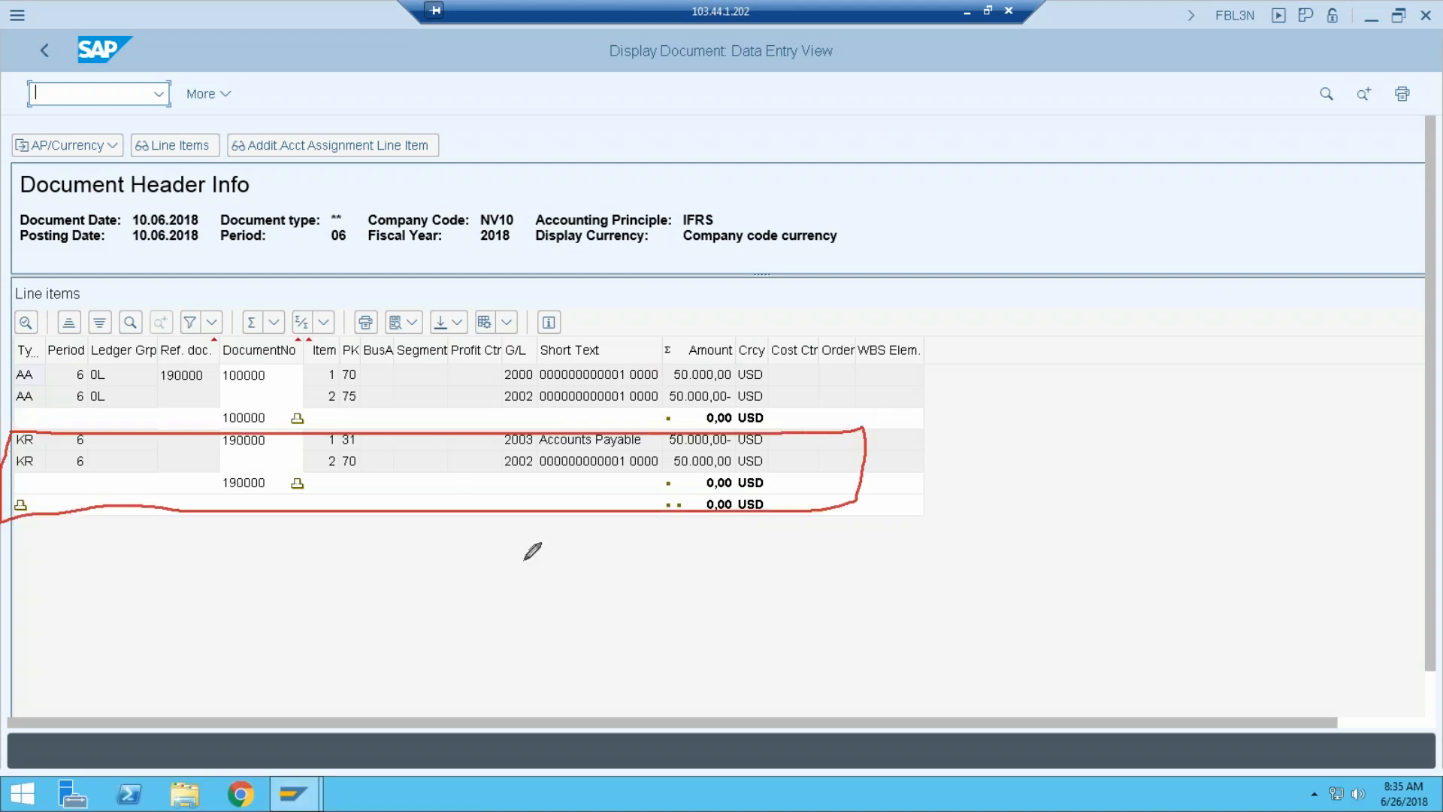
pyautogui.moveTo(475, 500)
pyautogui.mouseDown()
pyautogui.moveTo(477, 549)
pyautogui.moveTo(514, 550)
pyautogui.mouseUp()
pyautogui.moveTo(481, 606)
pyautogui.mouseDown()
pyautogui.moveTo(479, 636)
pyautogui.moveTo(481, 620)
pyautogui.moveTo(622, 641)
pyautogui.mouseUp()
pyautogui.moveTo(294, 481); pyautogui.dragTo(301, 532)
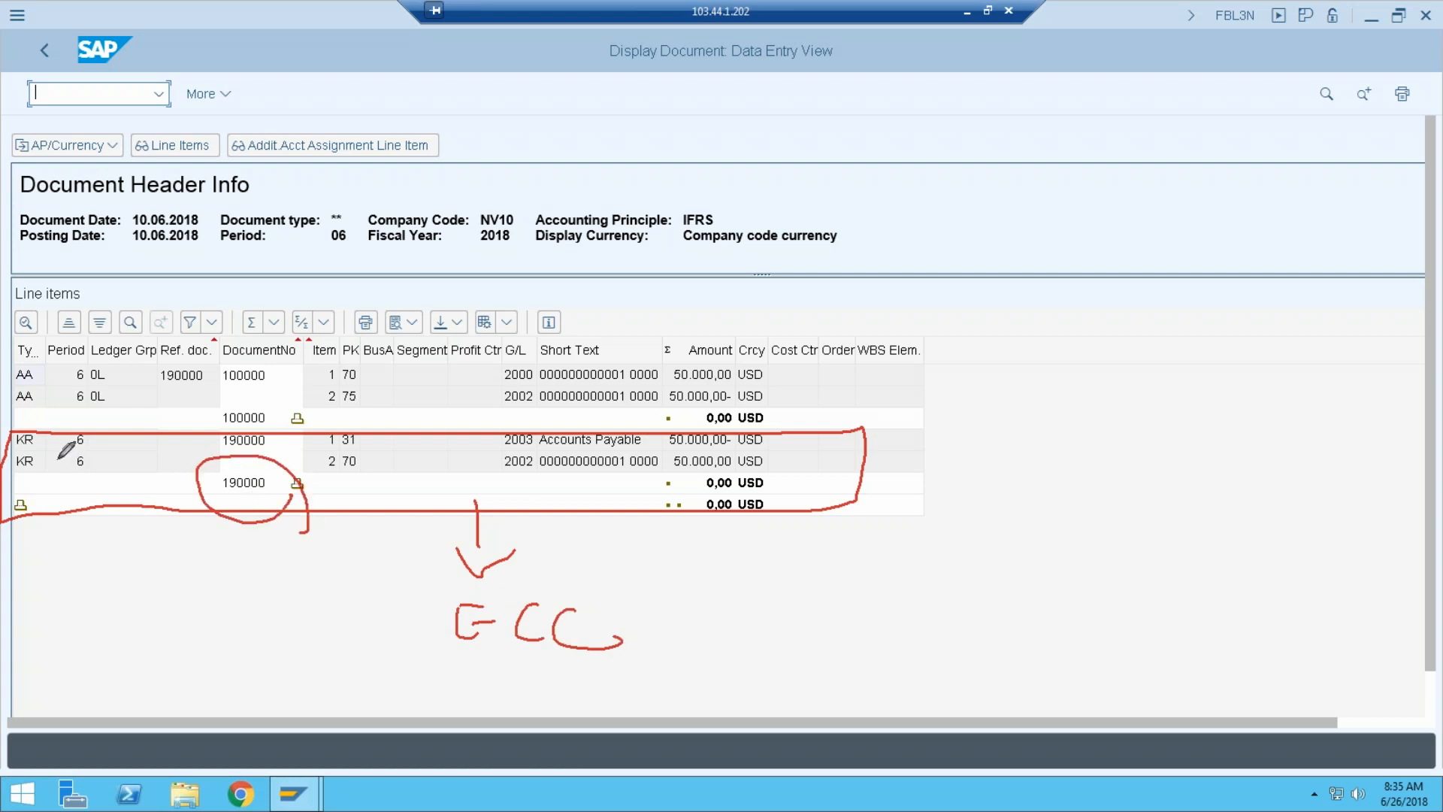
pyautogui.moveTo(308, 469)
pyautogui.mouseDown()
pyautogui.moveTo(323, 310)
pyautogui.moveTo(315, 338)
pyautogui.moveTo(346, 330)
pyautogui.mouseUp()
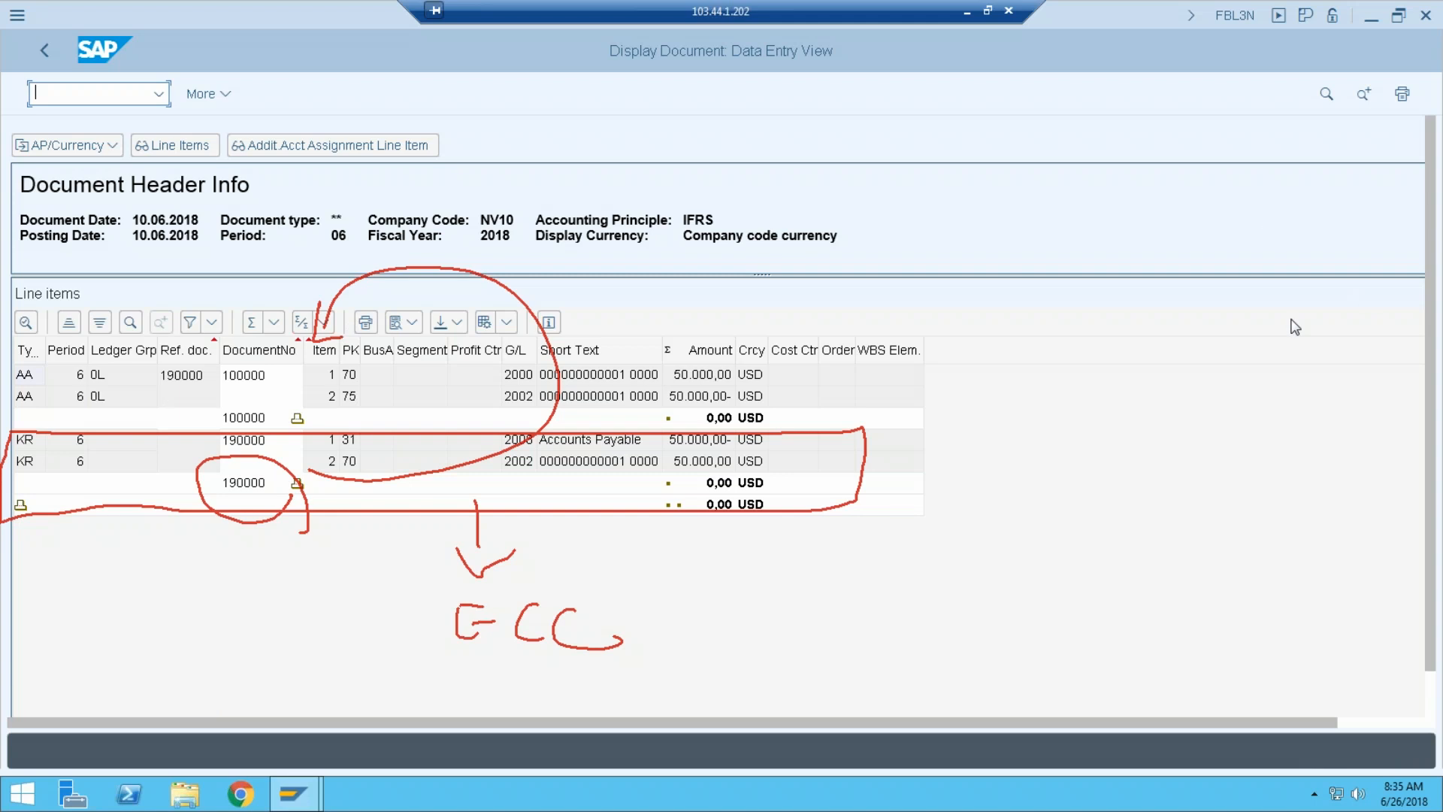
pyautogui.click(1291, 351)
pyautogui.moveTo(997, 259)
pyautogui.mouseDown()
pyautogui.moveTo(653, 218)
pyautogui.moveTo(895, 289)
pyautogui.mouseUp()
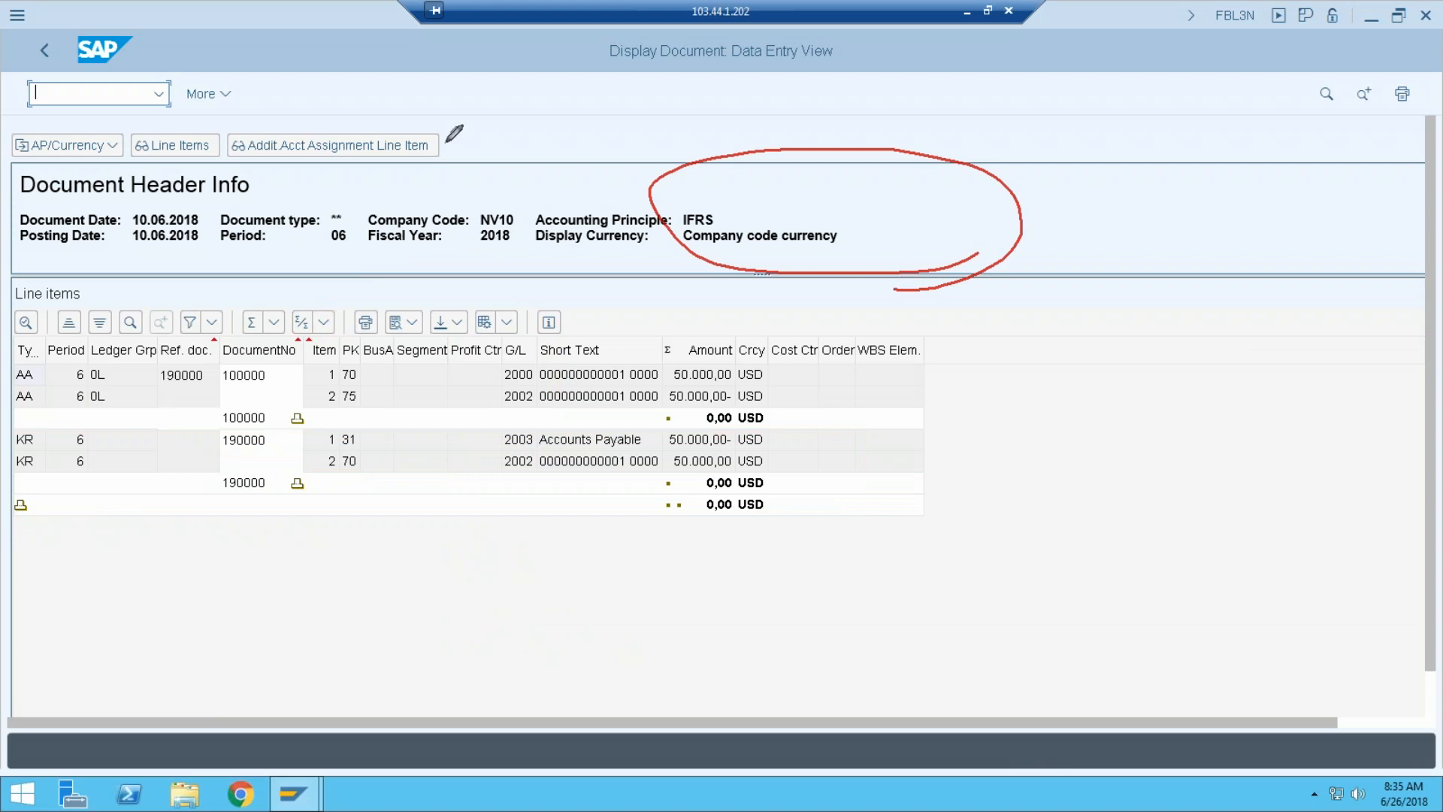
pyautogui.moveTo(93, 314)
pyautogui.mouseDown()
pyautogui.moveTo(62, 378)
pyautogui.moveTo(72, 297)
pyautogui.mouseUp()
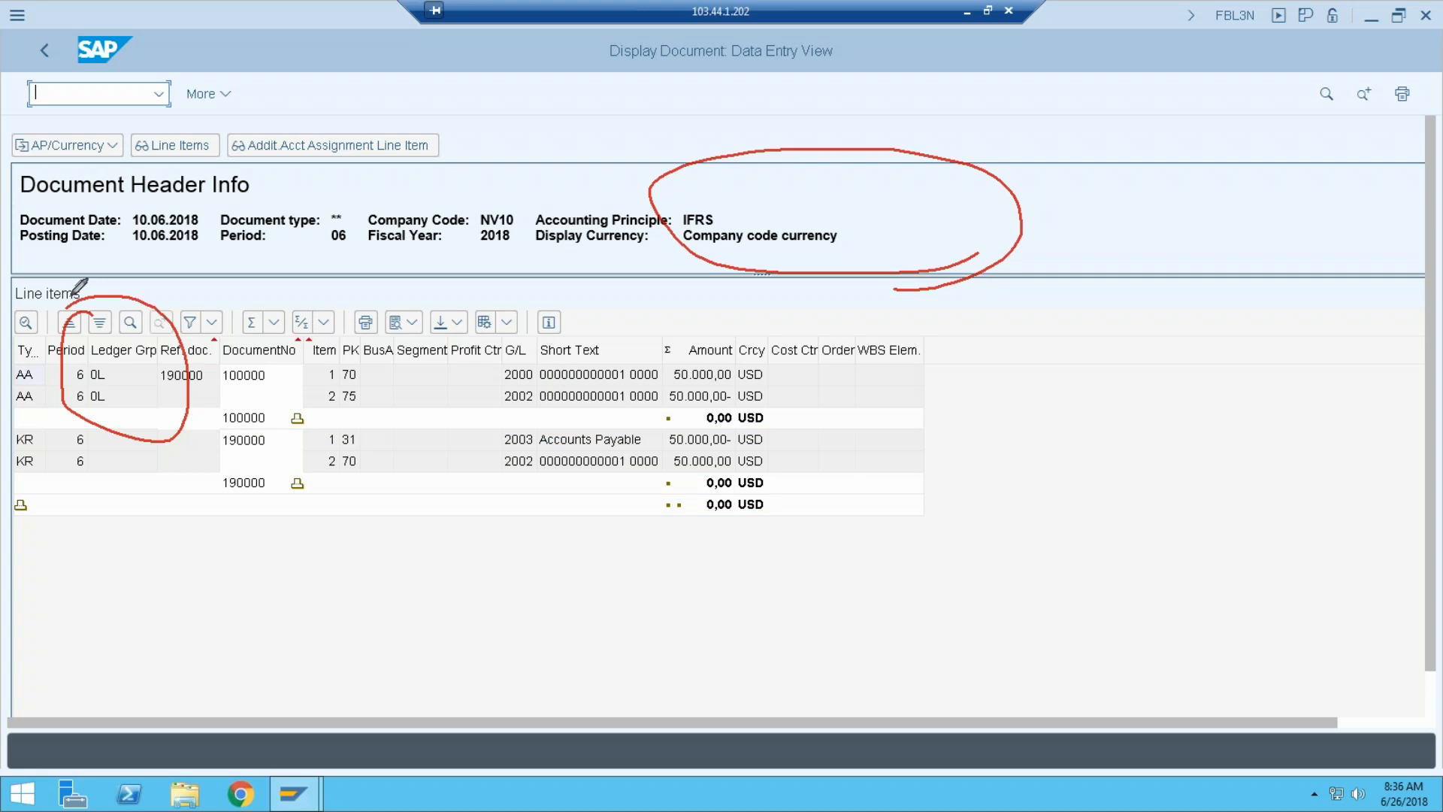
pyautogui.moveTo(774, 200); pyautogui.dragTo(863, 159)
pyautogui.click(1305, 349)
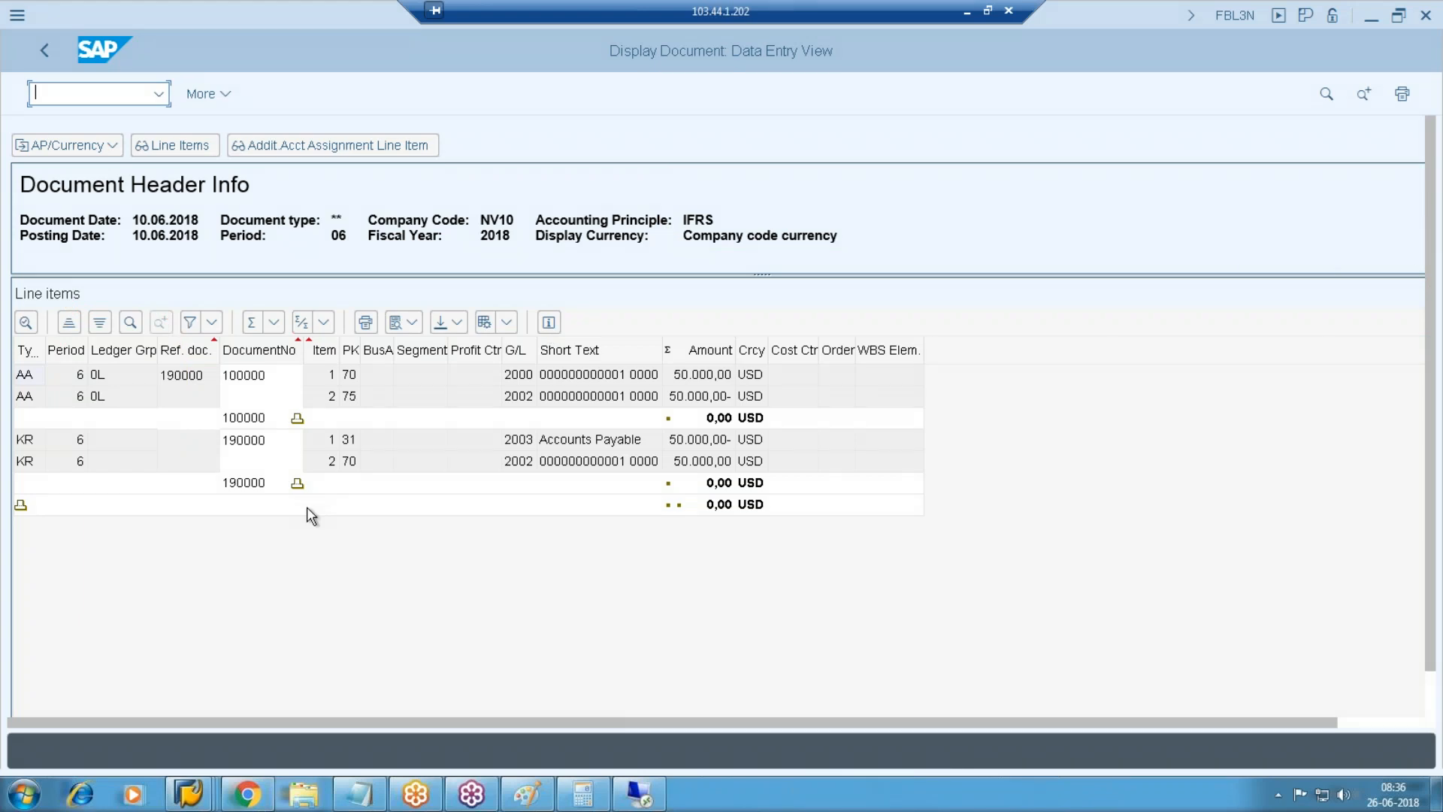
# Display the IFRS amounts in 30 Group currency.
pyautogui.click(111, 149)
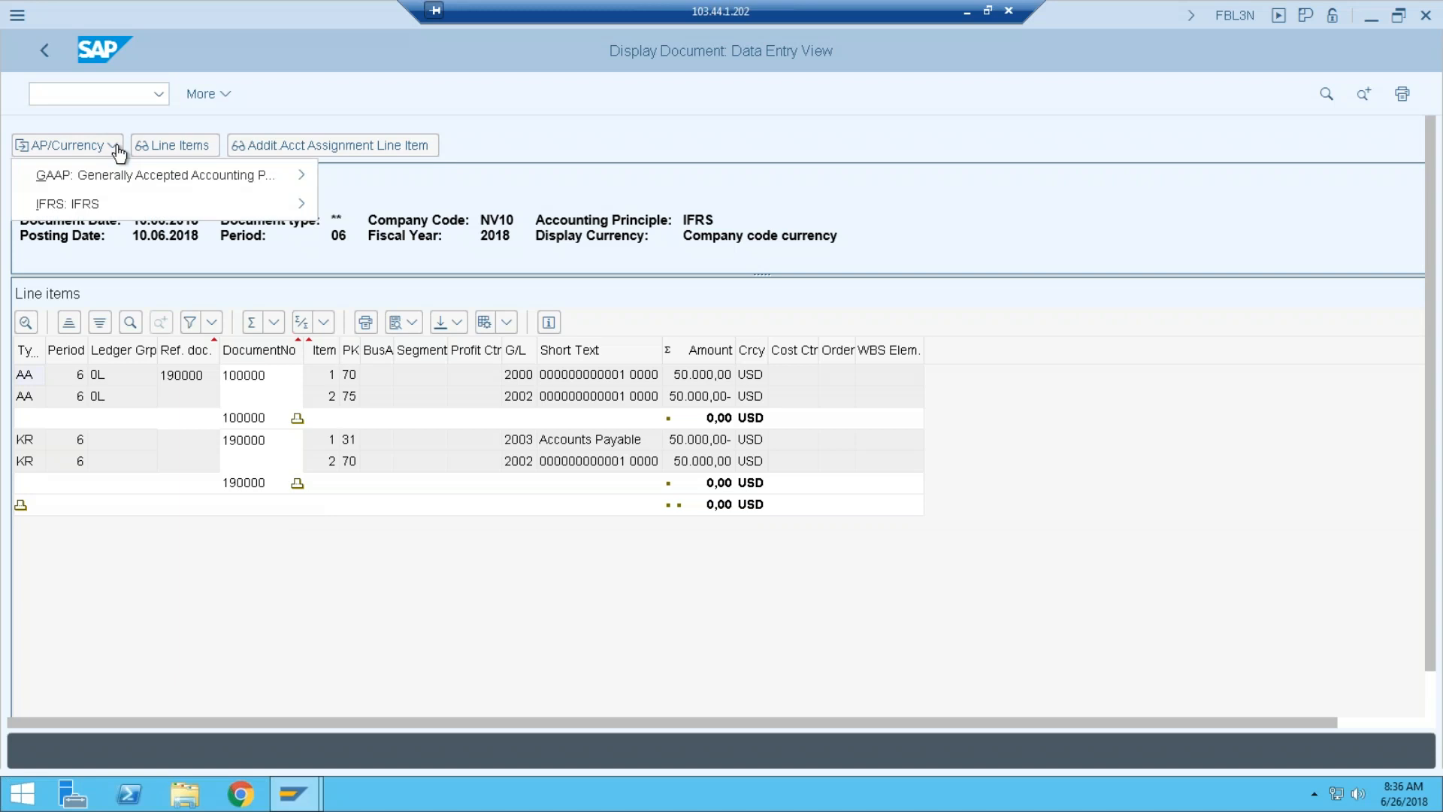
pyautogui.moveTo(123, 203)
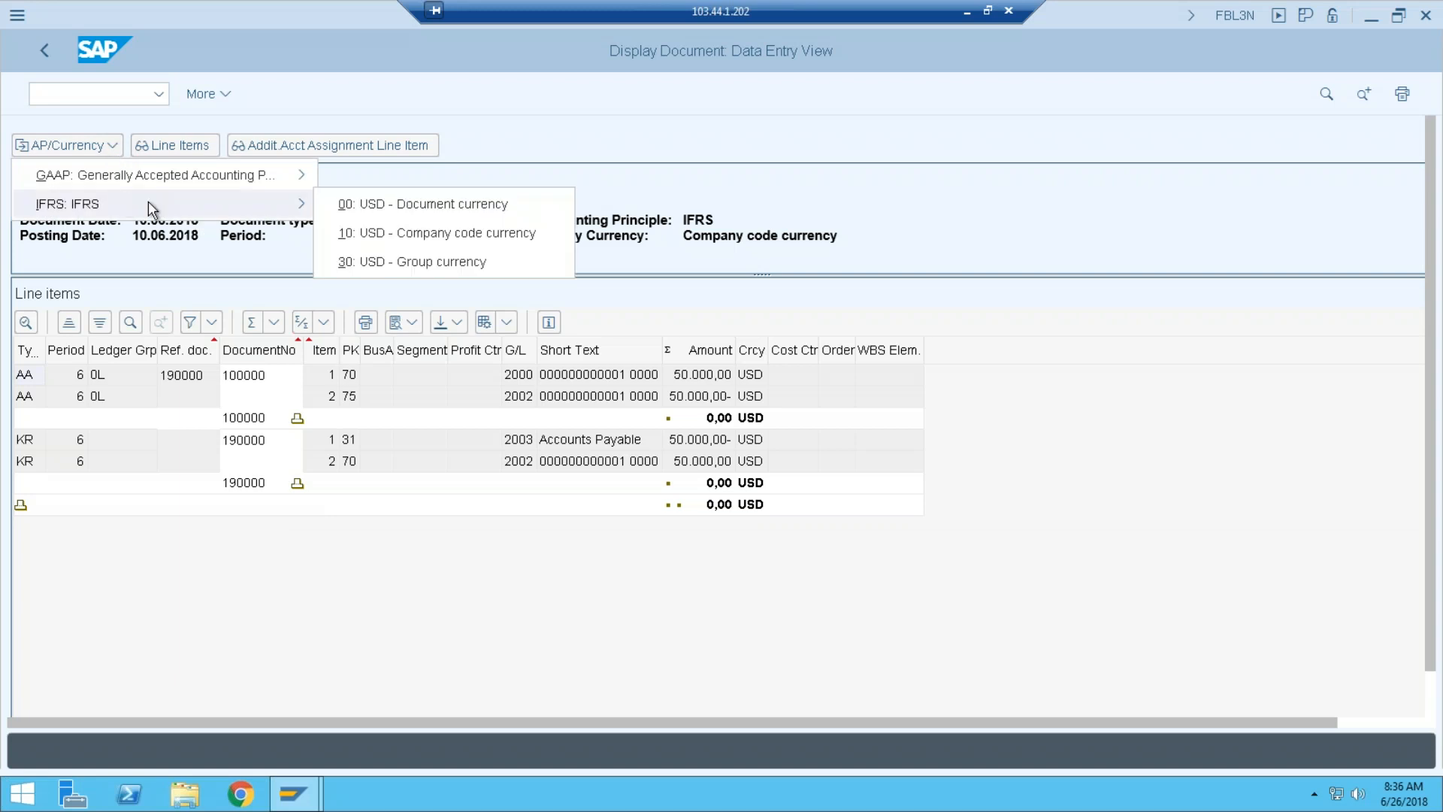
pyautogui.click(418, 262)
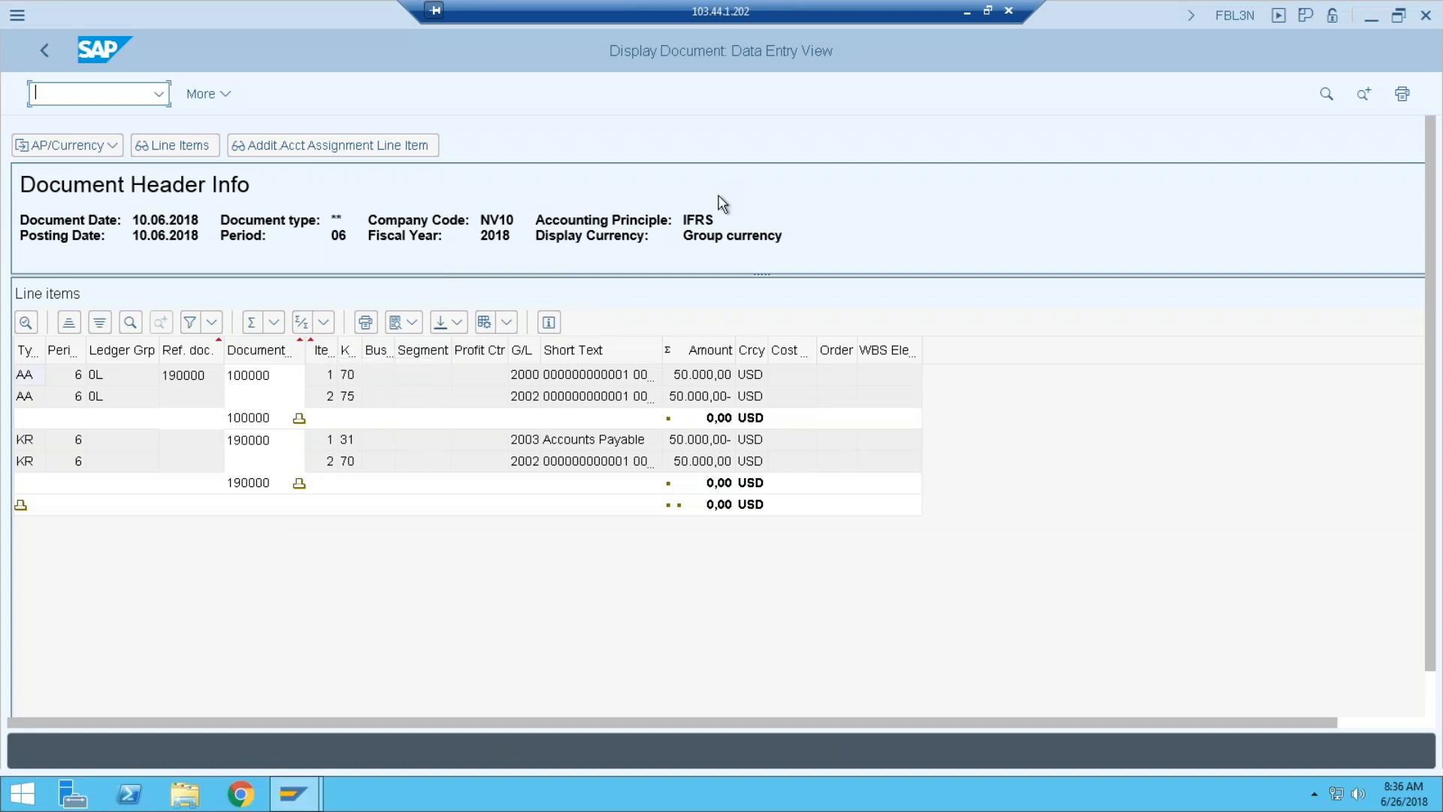
pyautogui.moveTo(781, 235); pyautogui.dragTo(606, 240)
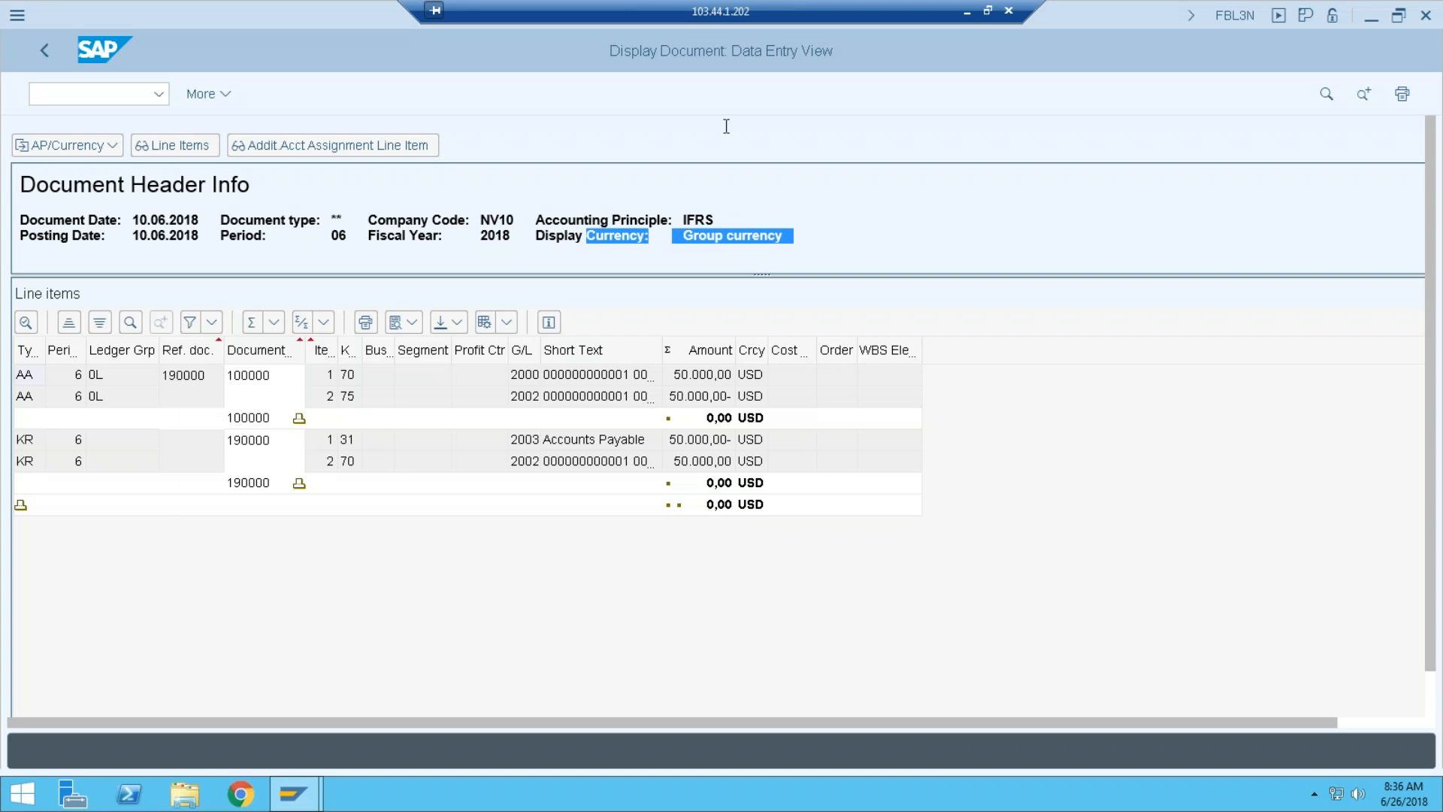
# Switch to GAAP in 00 Document currency and review AA 810000 in ledger W1.
pyautogui.click(84, 144)
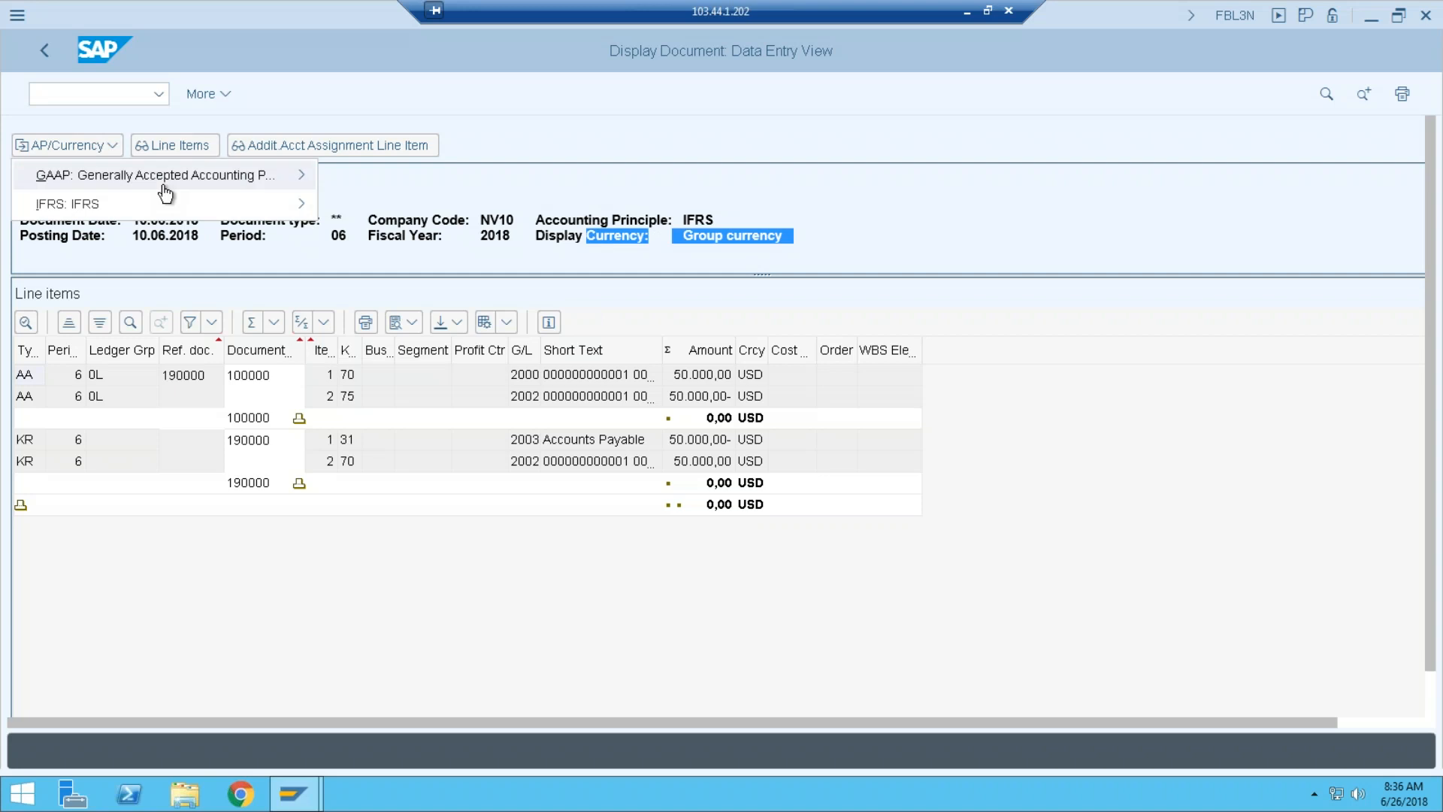
pyautogui.moveTo(161, 199)
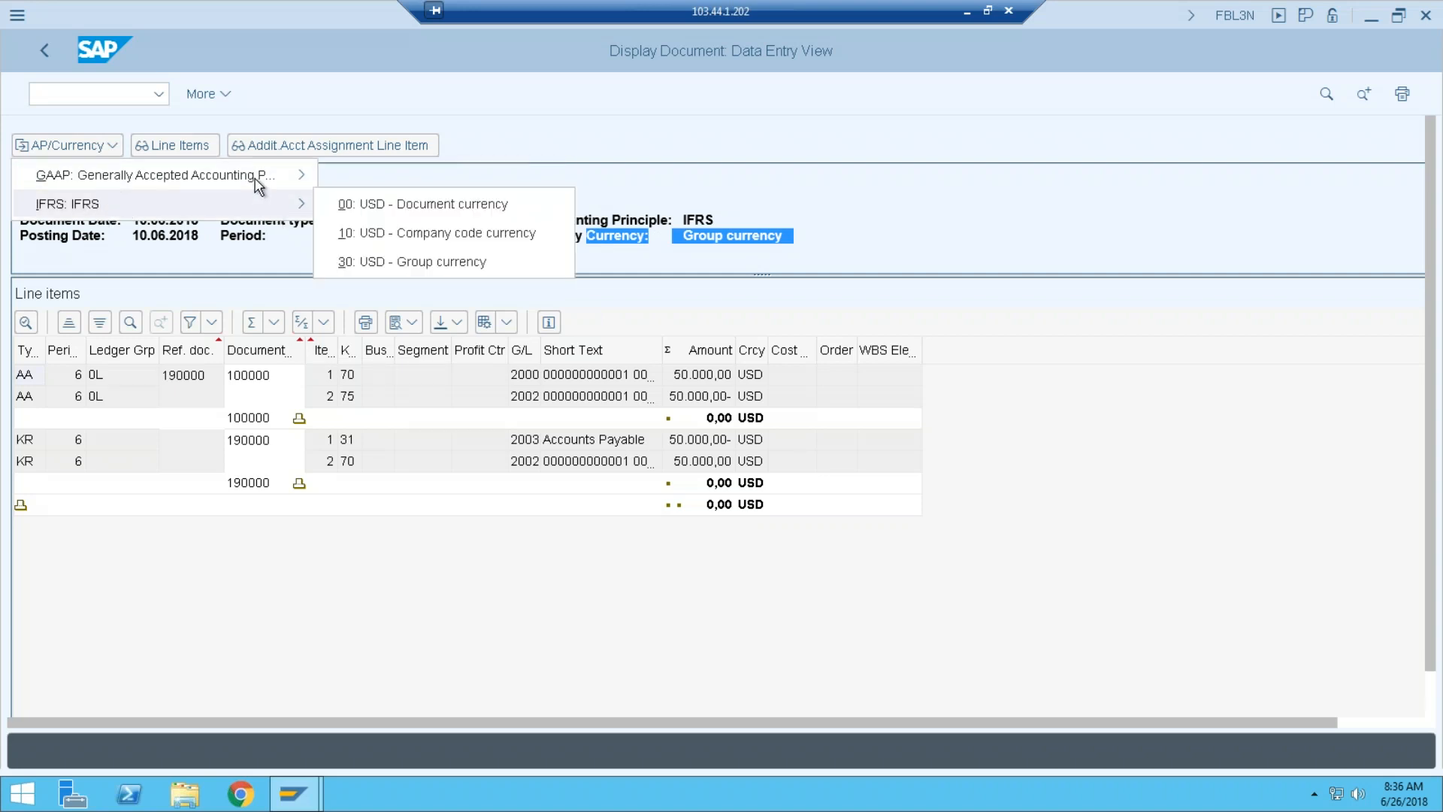
pyautogui.moveTo(260, 166)
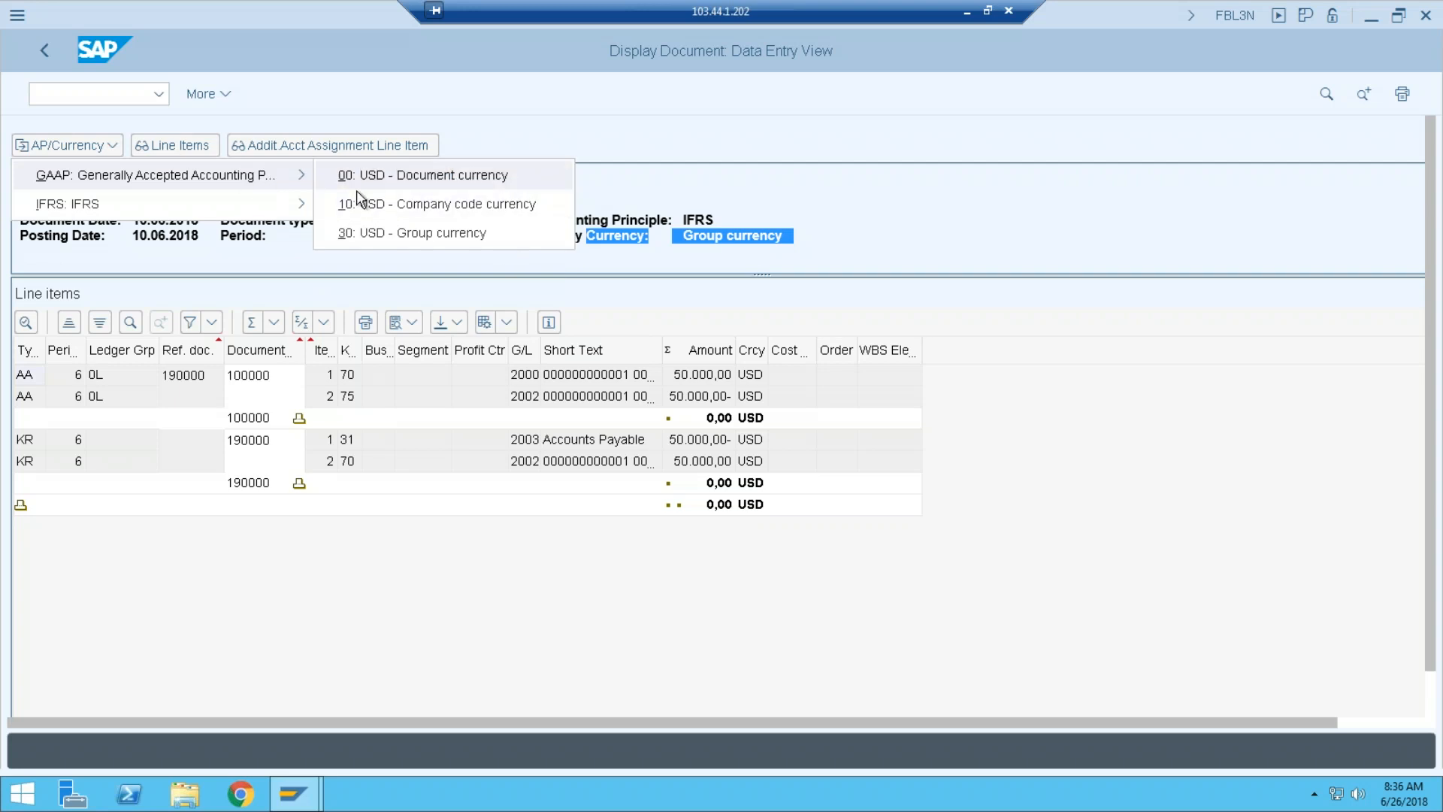
pyautogui.click(437, 175)
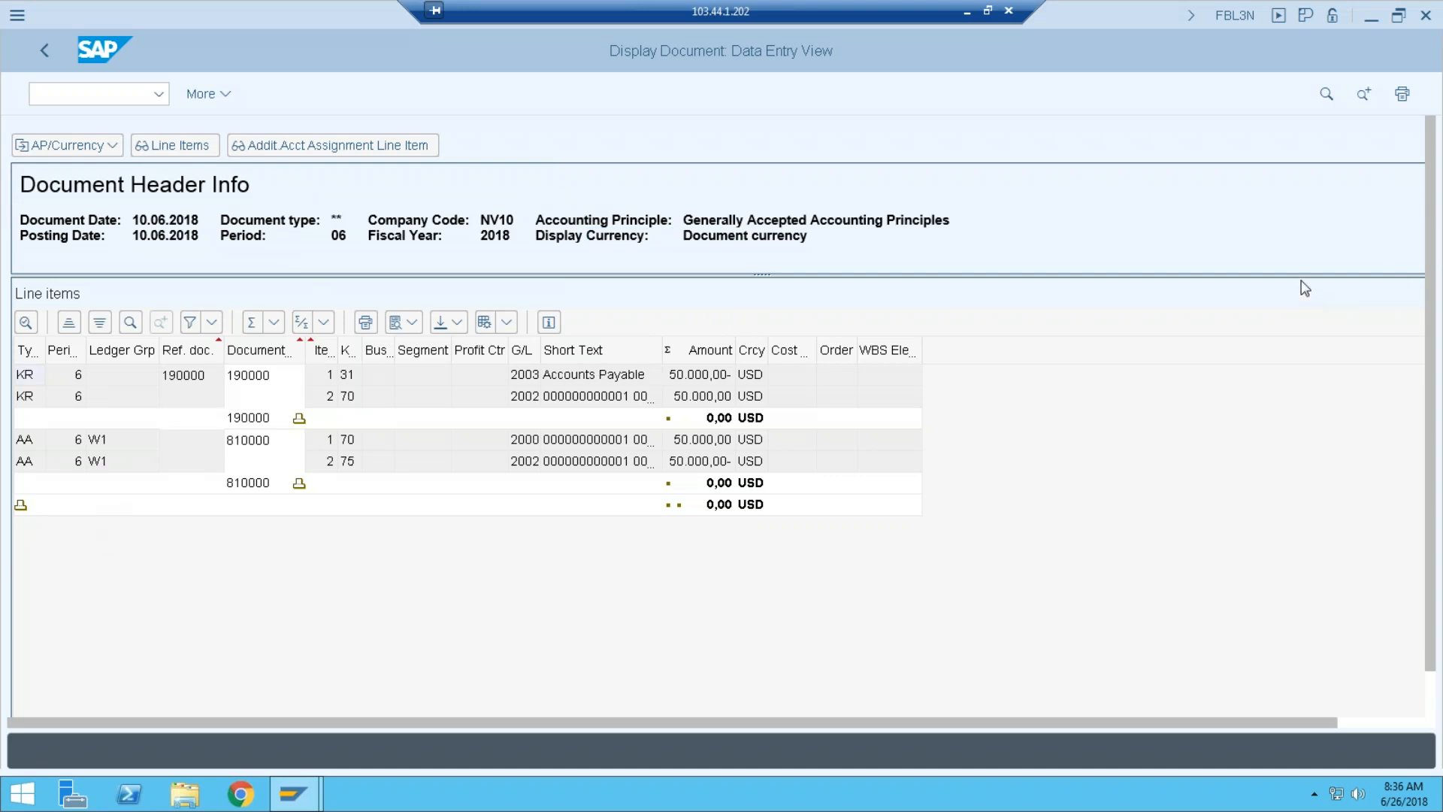
pyautogui.moveTo(138, 481); pyautogui.dragTo(120, 421)
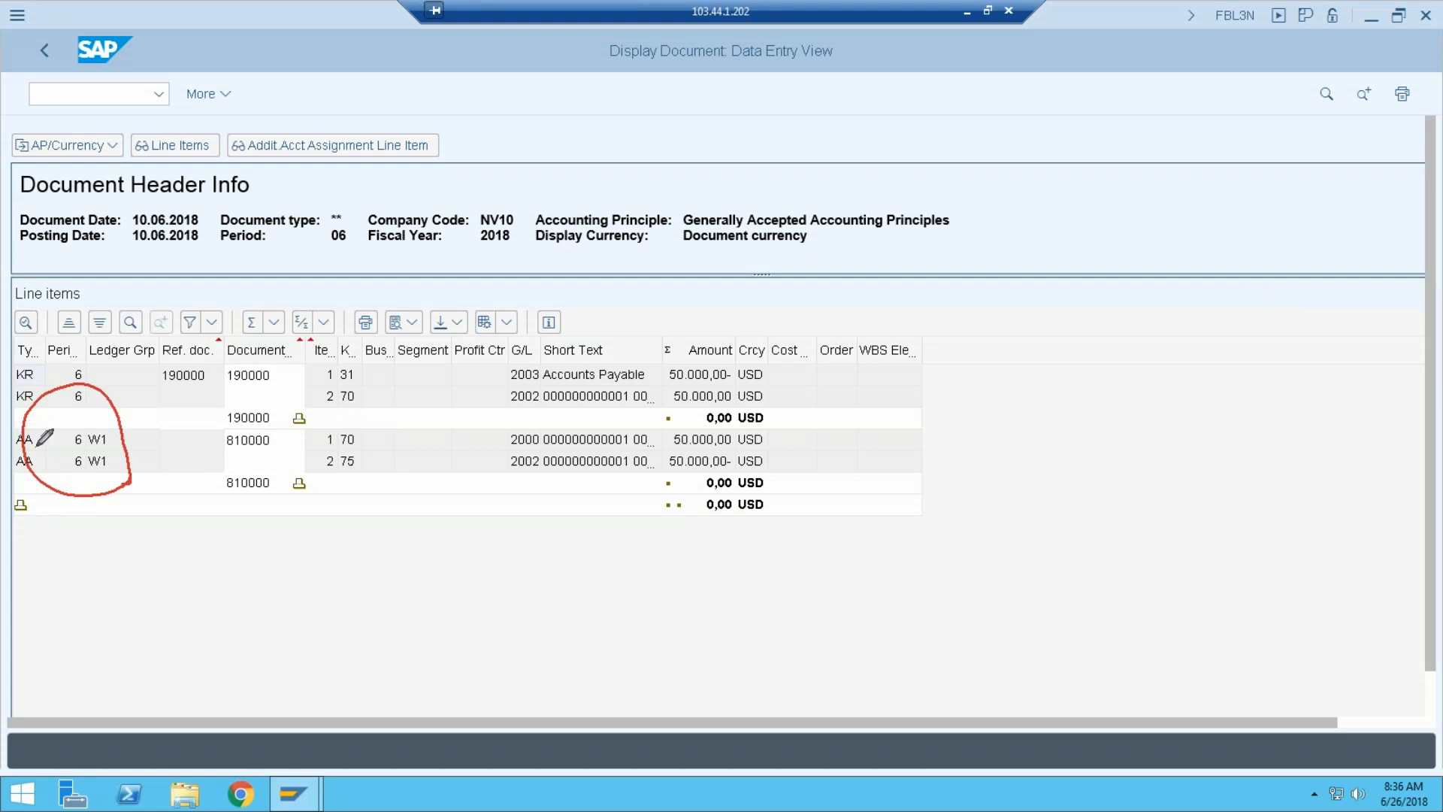
pyautogui.moveTo(26, 420); pyautogui.dragTo(16, 438)
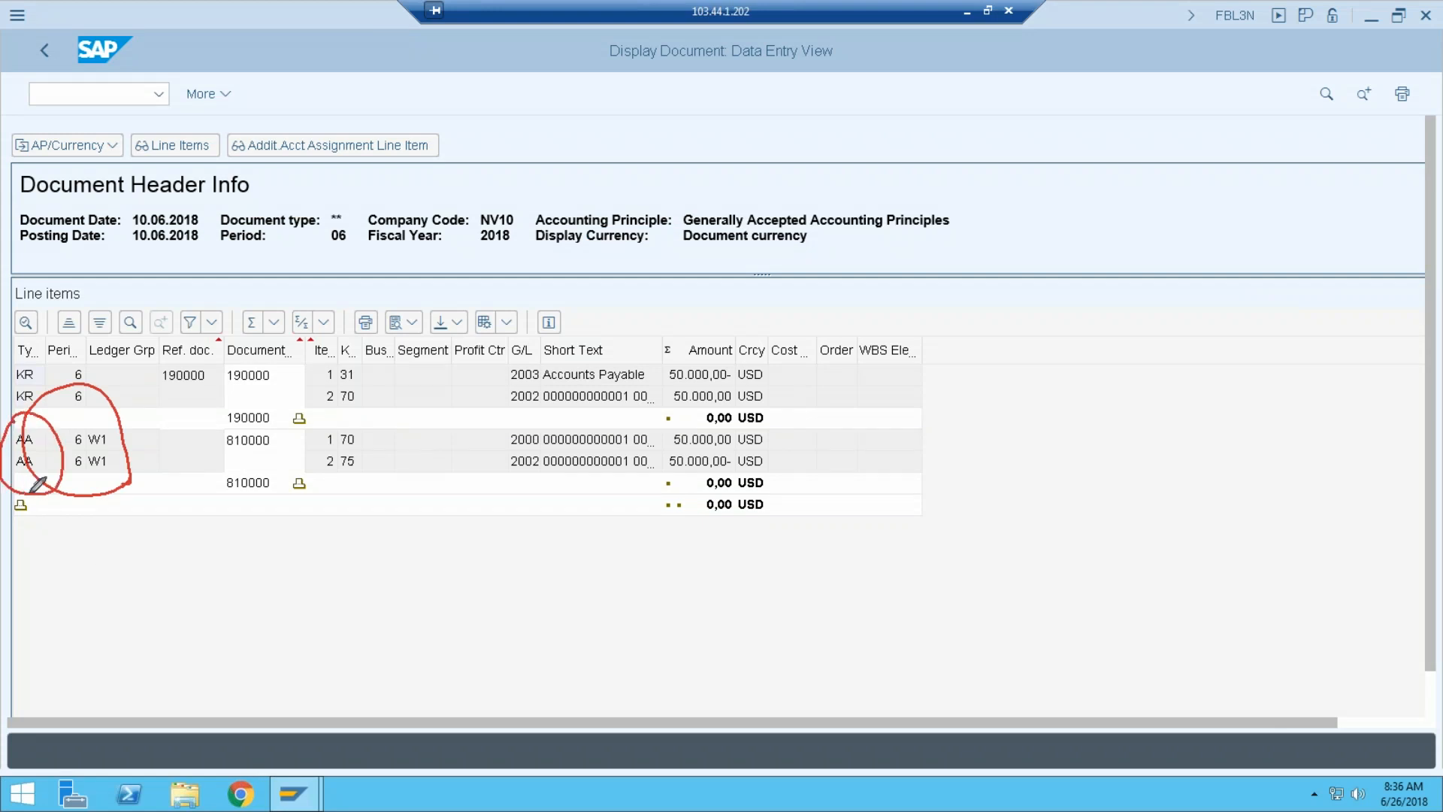
pyautogui.moveTo(1053, 217)
pyautogui.mouseDown()
pyautogui.moveTo(687, 240)
pyautogui.moveTo(871, 264)
pyautogui.moveTo(861, 277)
pyautogui.mouseUp()
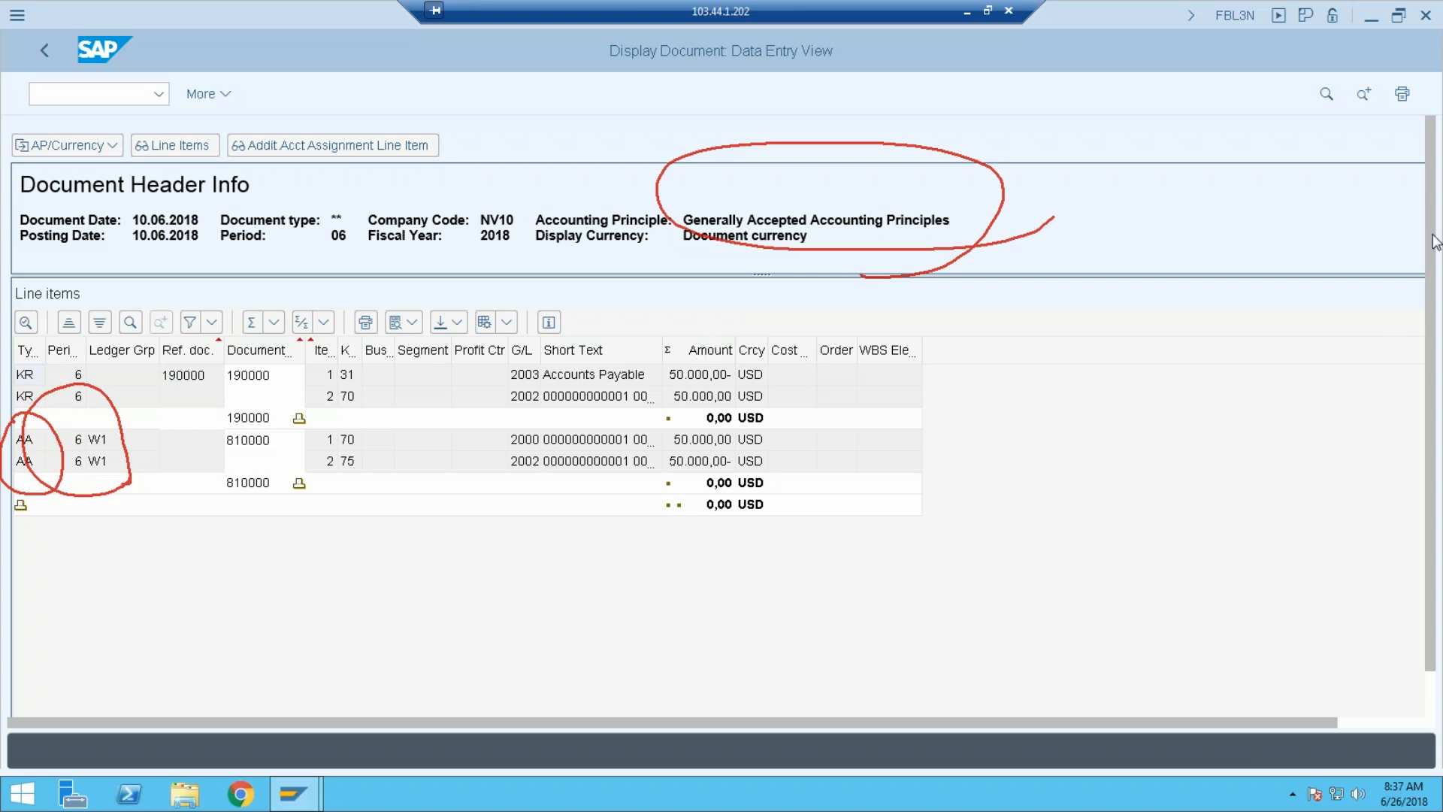
pyautogui.click(1309, 279)
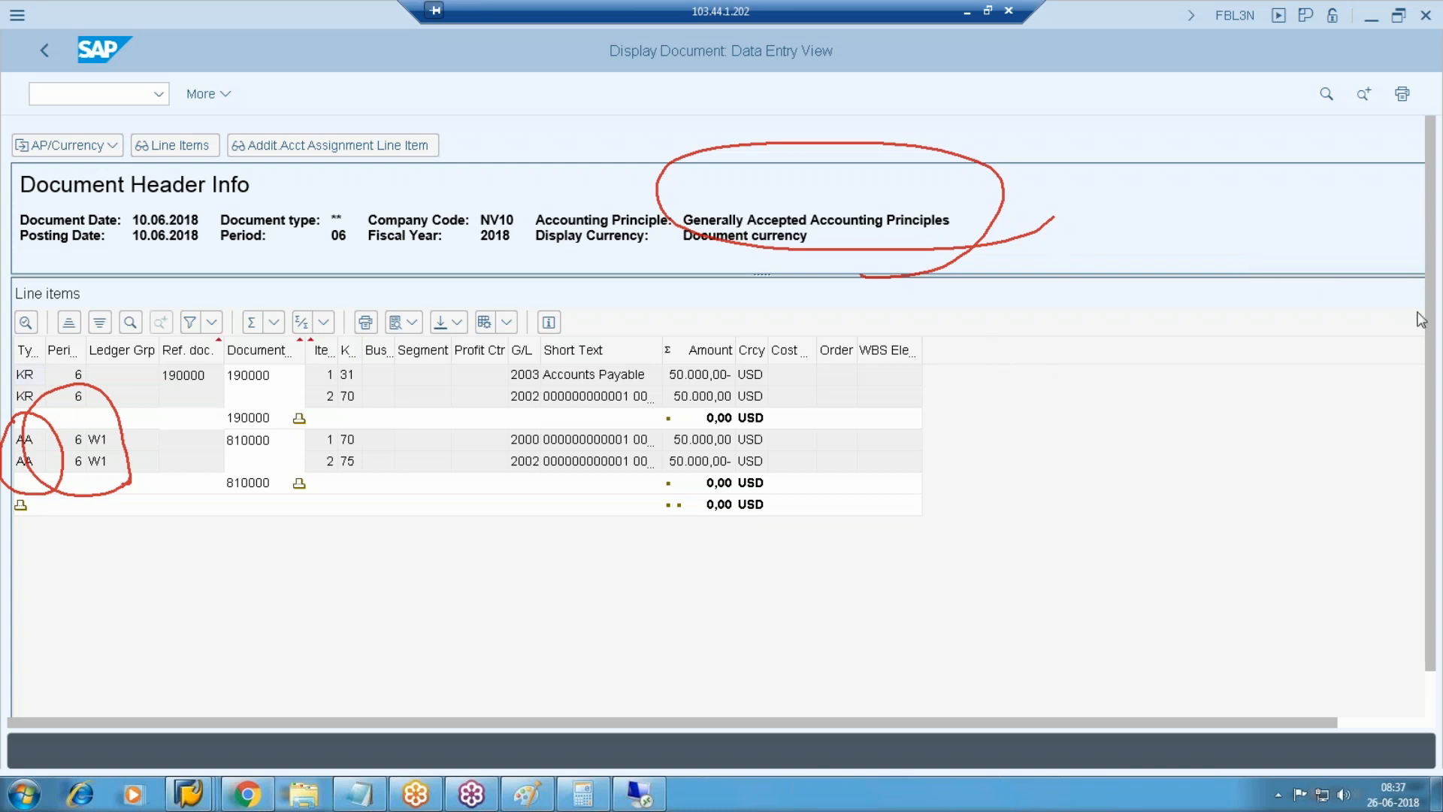
pyautogui.click(1303, 347)
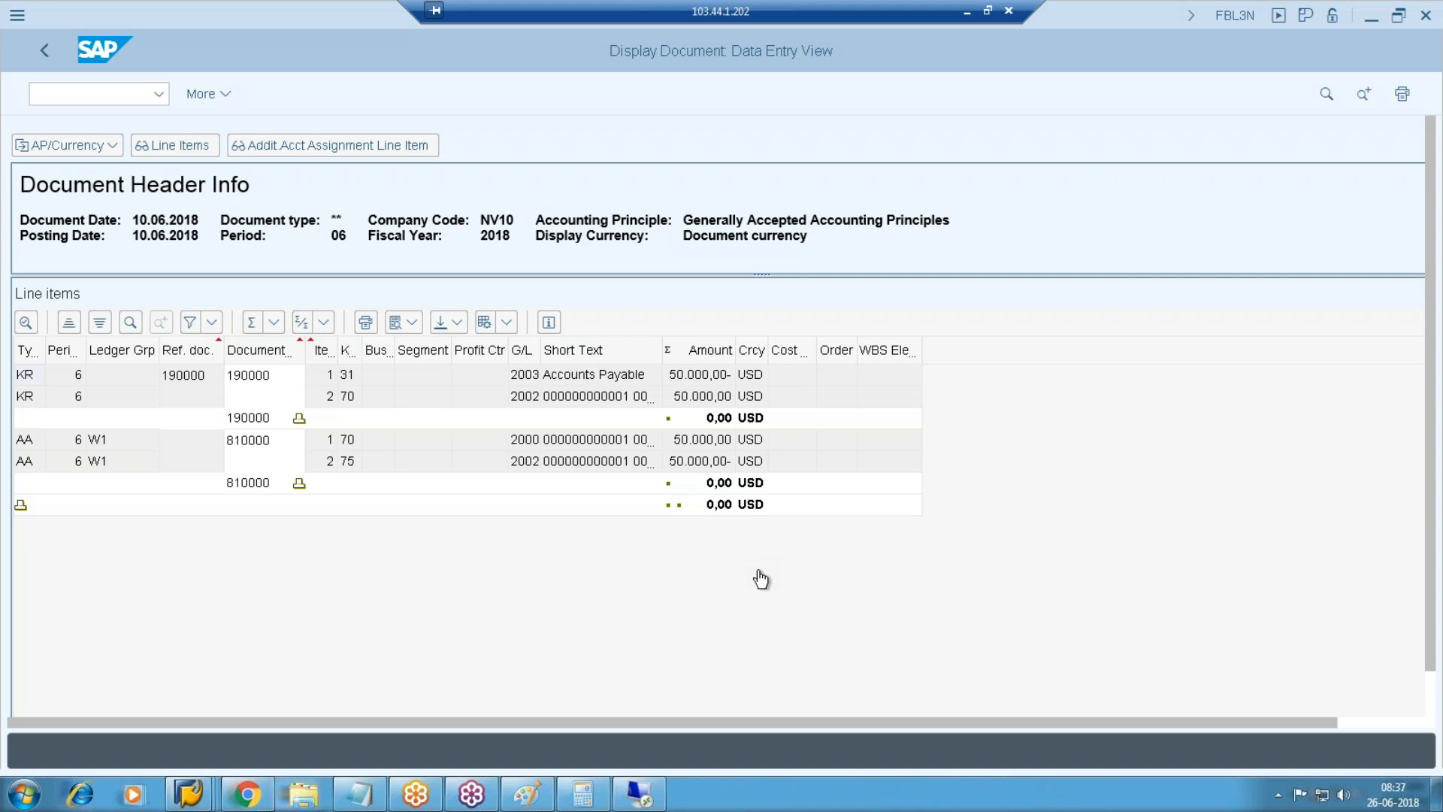
# Return to the local system and bring the Document List window forward.
pyautogui.click(964, 22)
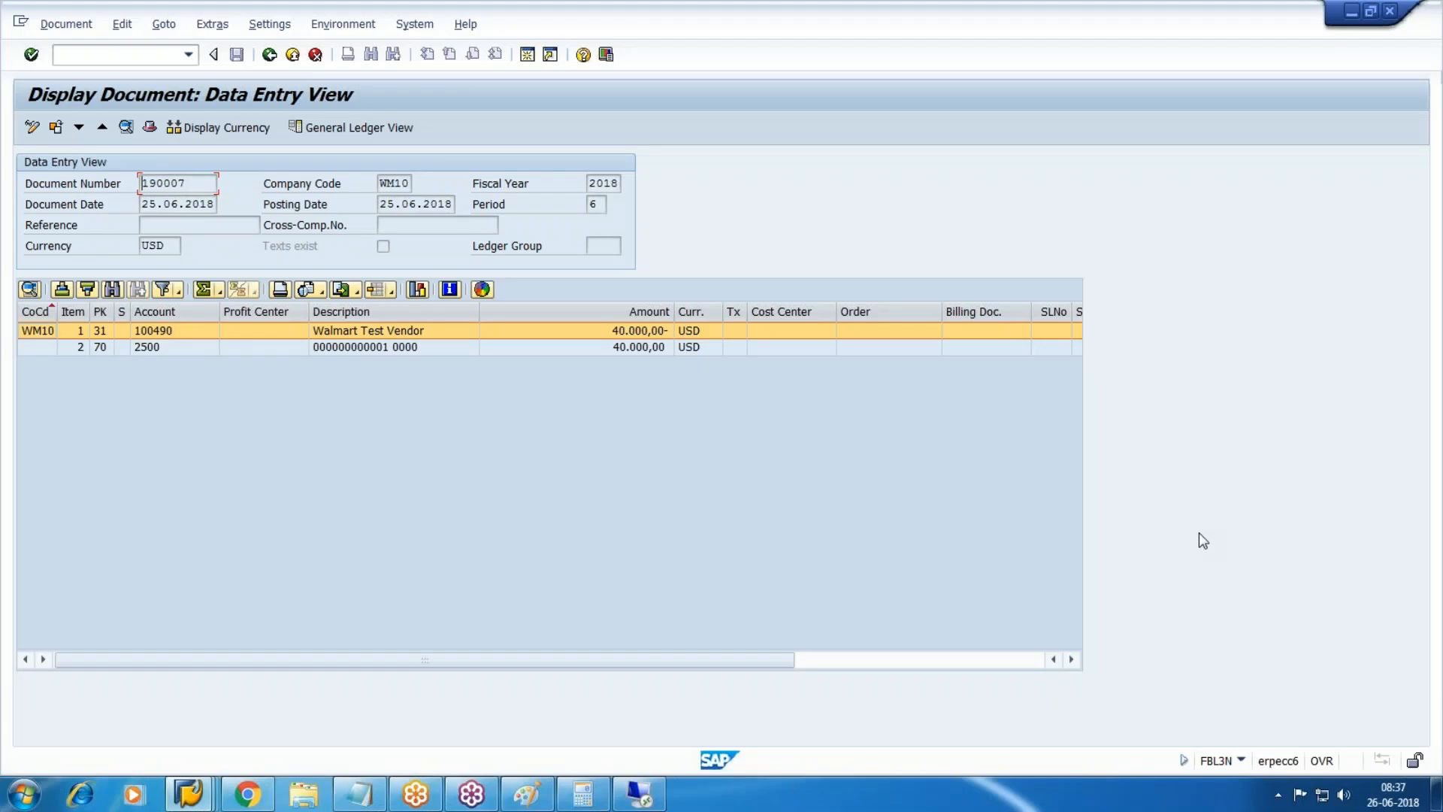
pyautogui.press('F3')
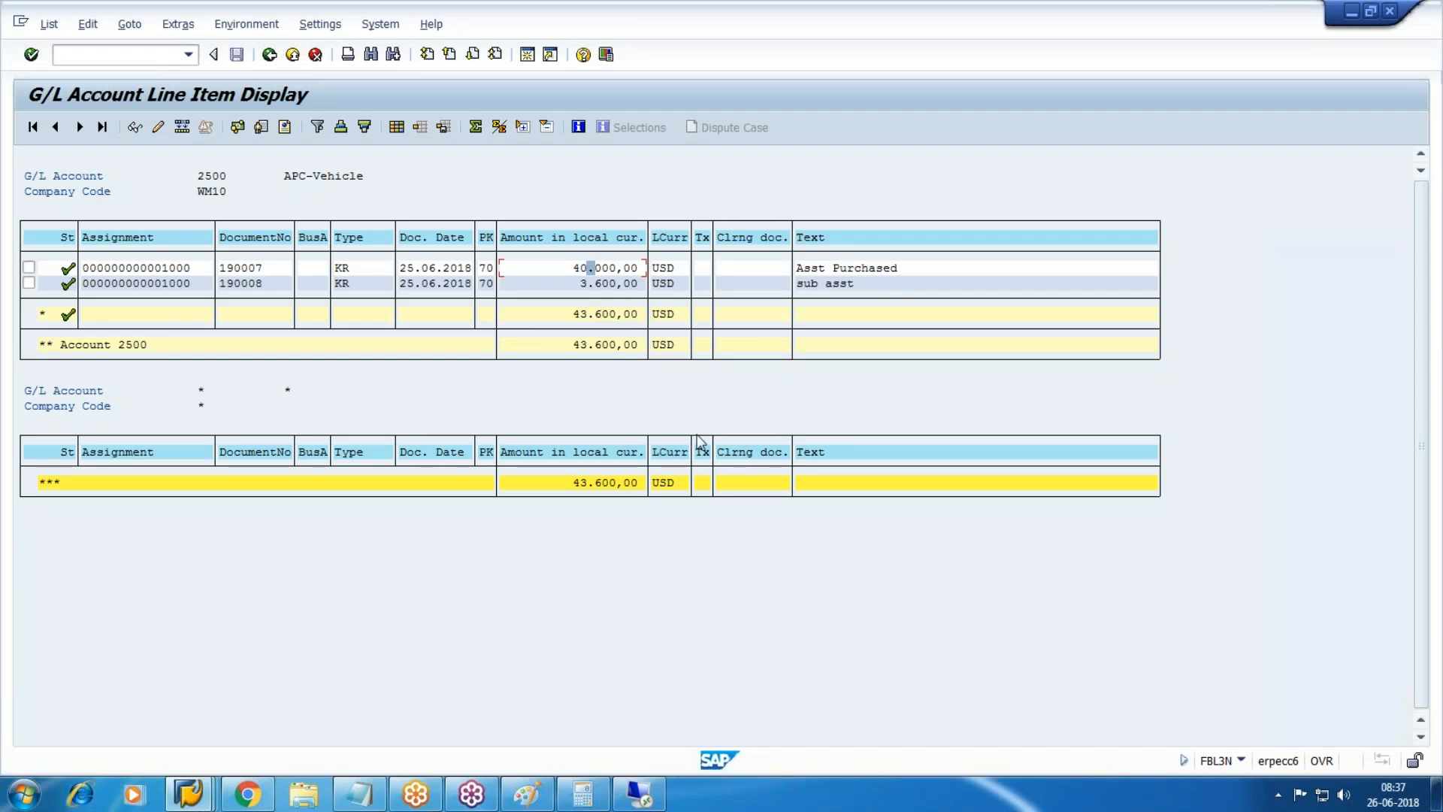
pyautogui.click(188, 792)
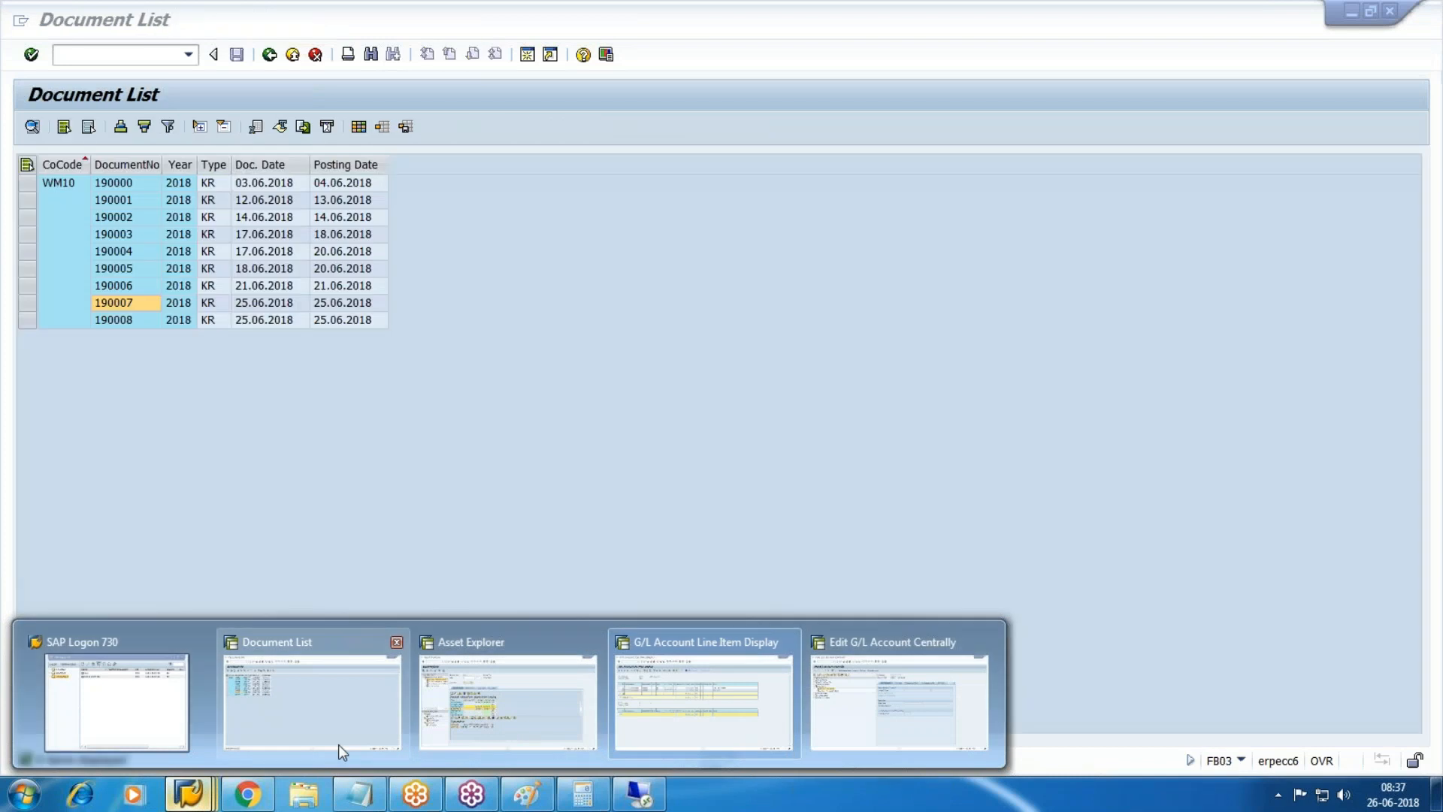
pyautogui.click(340, 733)
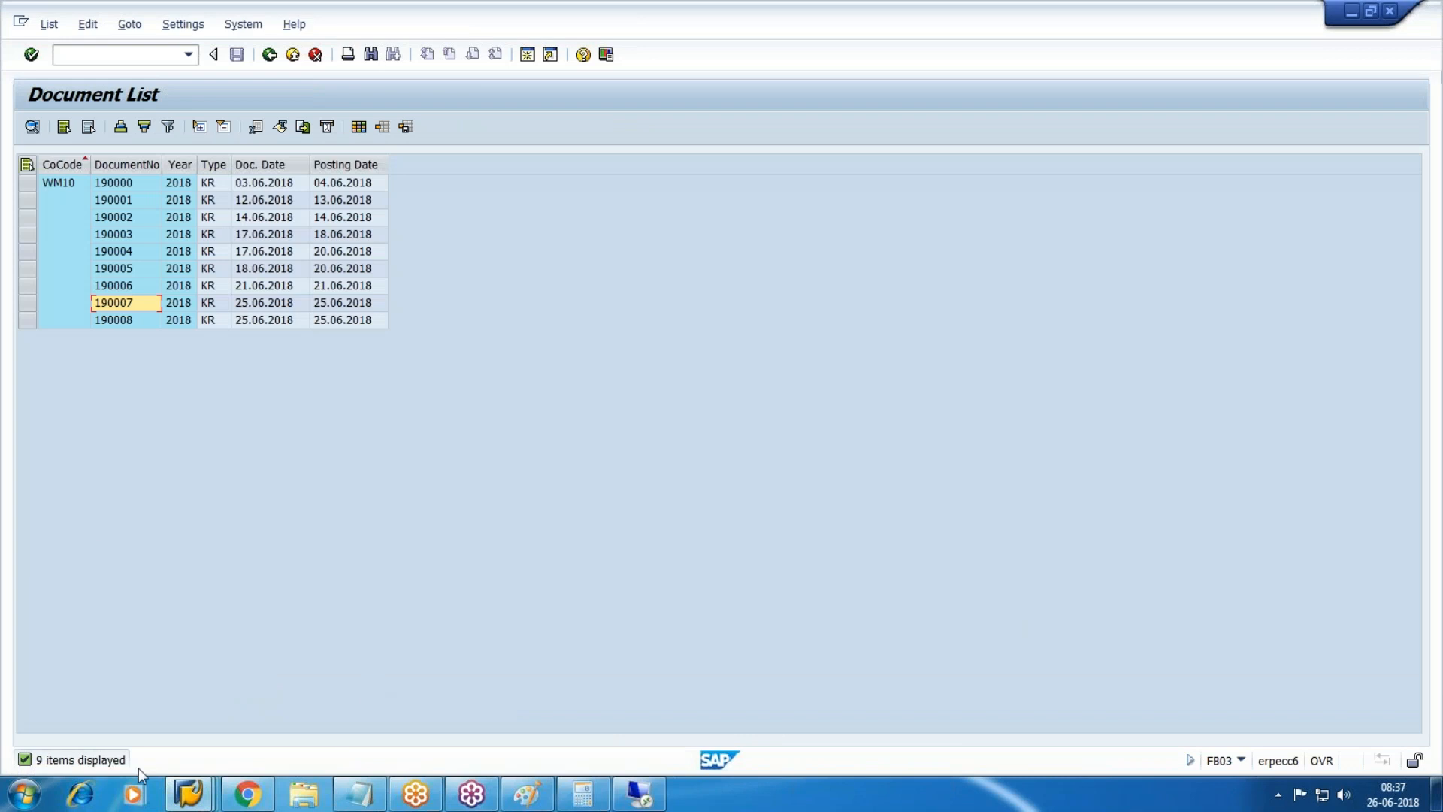
# Go via /N to Fixed Assets > Periodic Processing > Depreciation Run and launch AFAB - Execute.
pyautogui.click(90, 55)
pyautogui.write('/N')
pyautogui.press('Return')
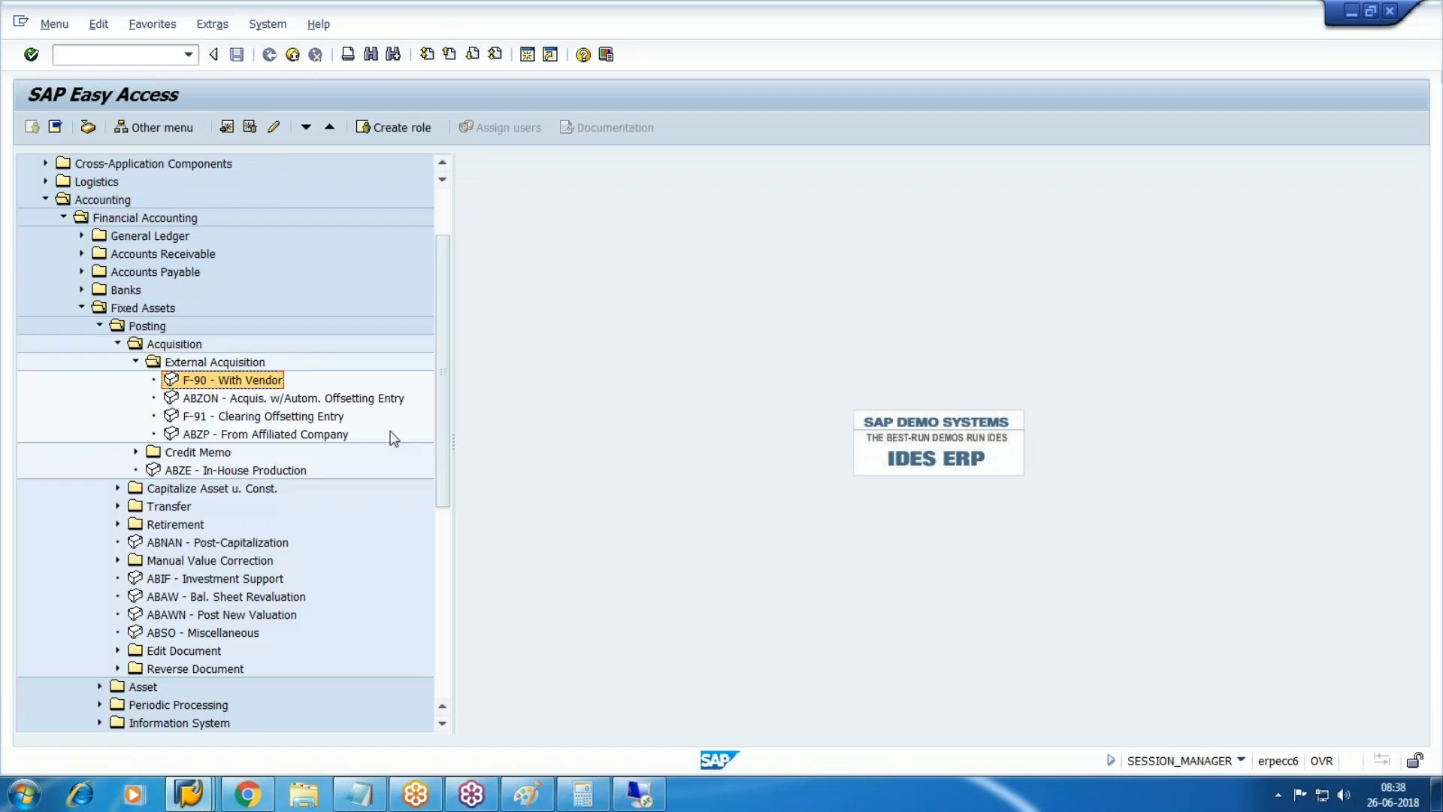
pyautogui.click(45, 290)
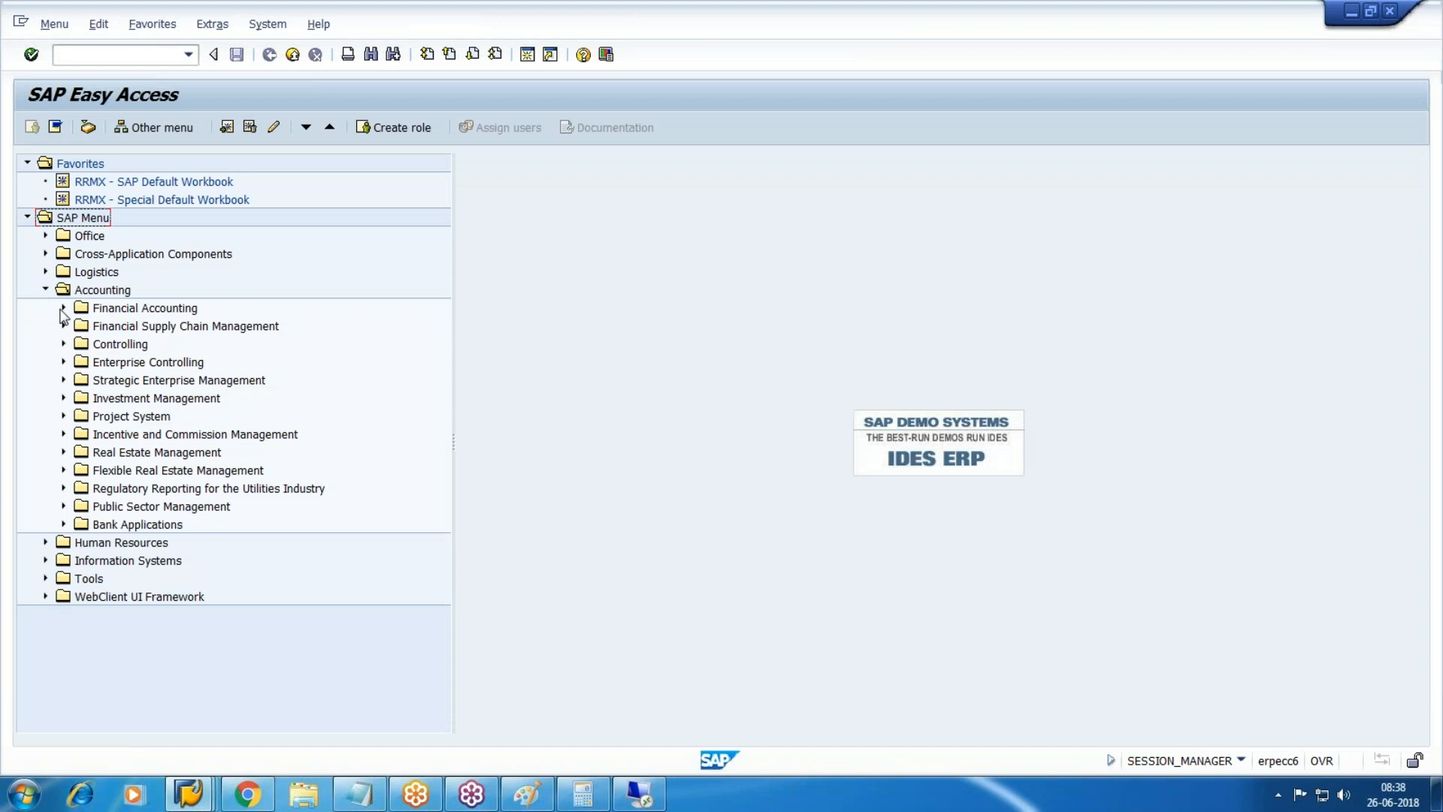
pyautogui.click(63, 308)
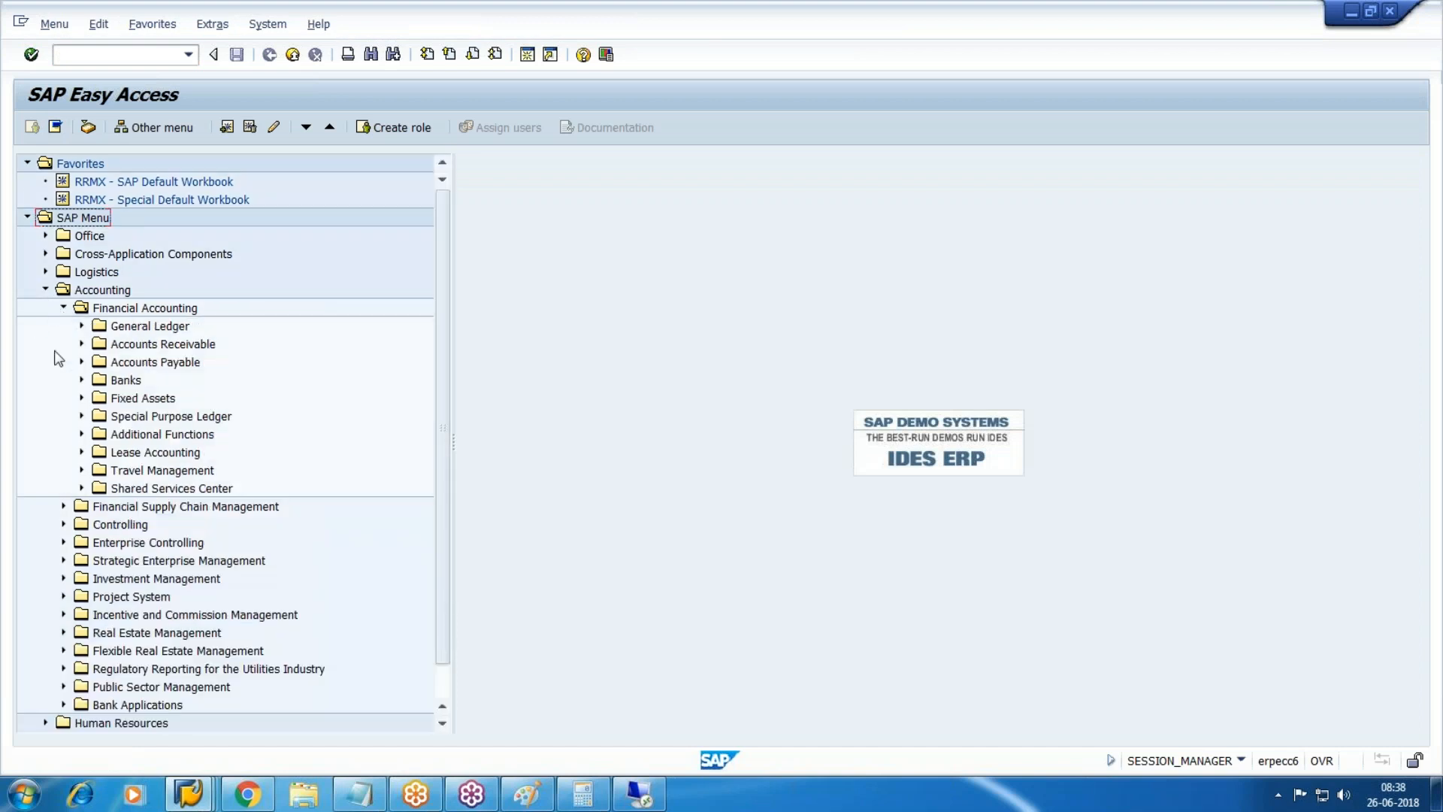
pyautogui.click(82, 398)
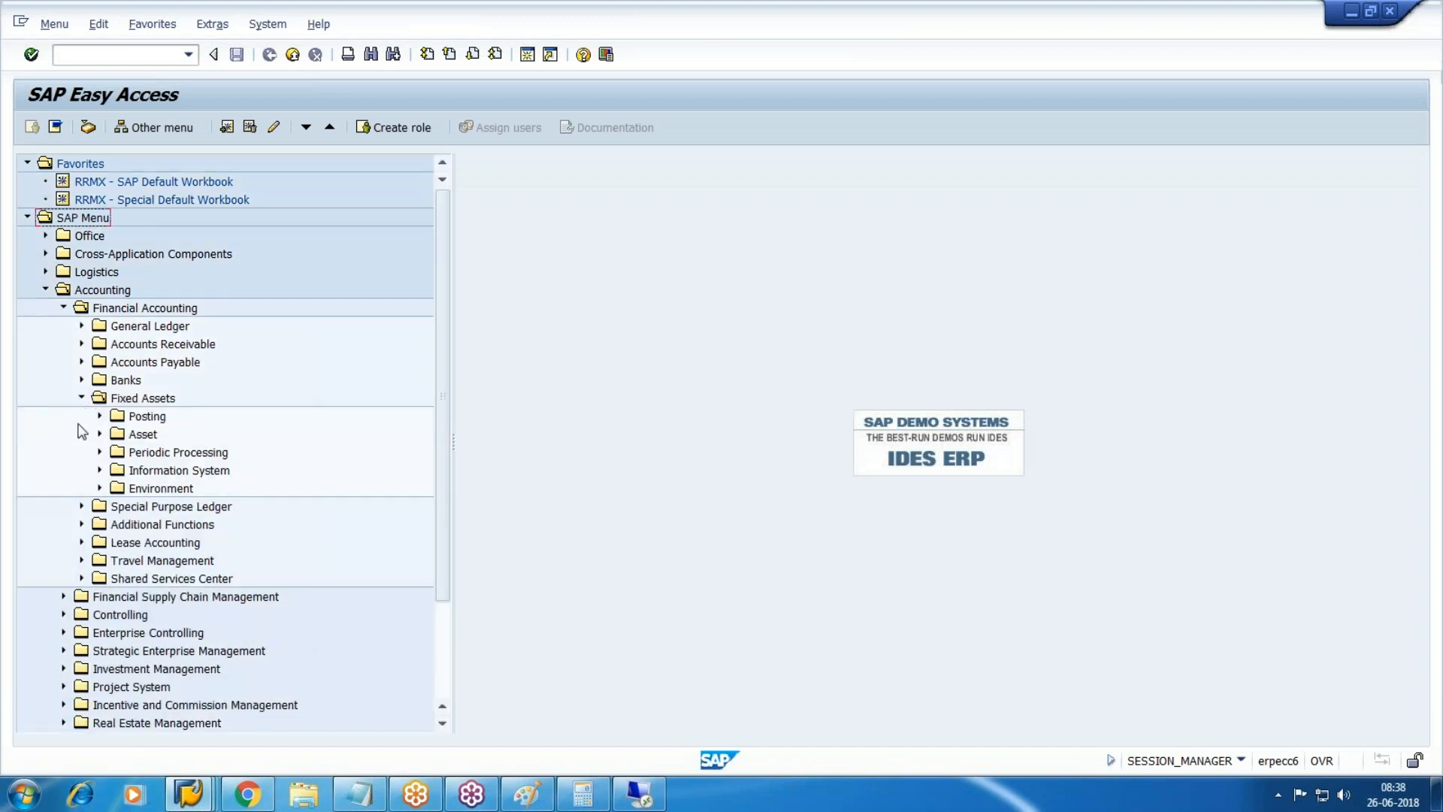
pyautogui.click(99, 453)
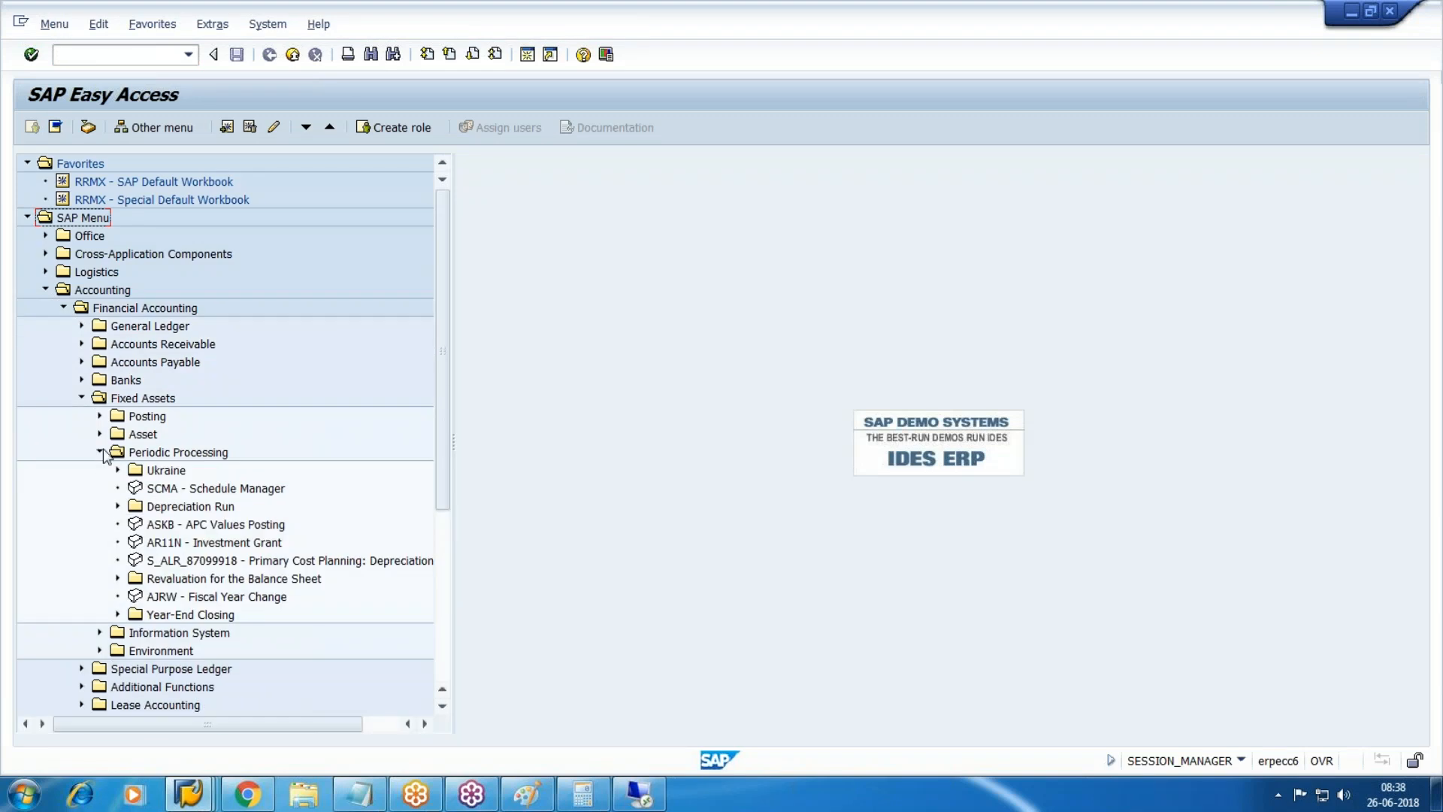
pyautogui.scroll(-2, 105, 455)
pyautogui.click(184, 398)
pyautogui.click(118, 398)
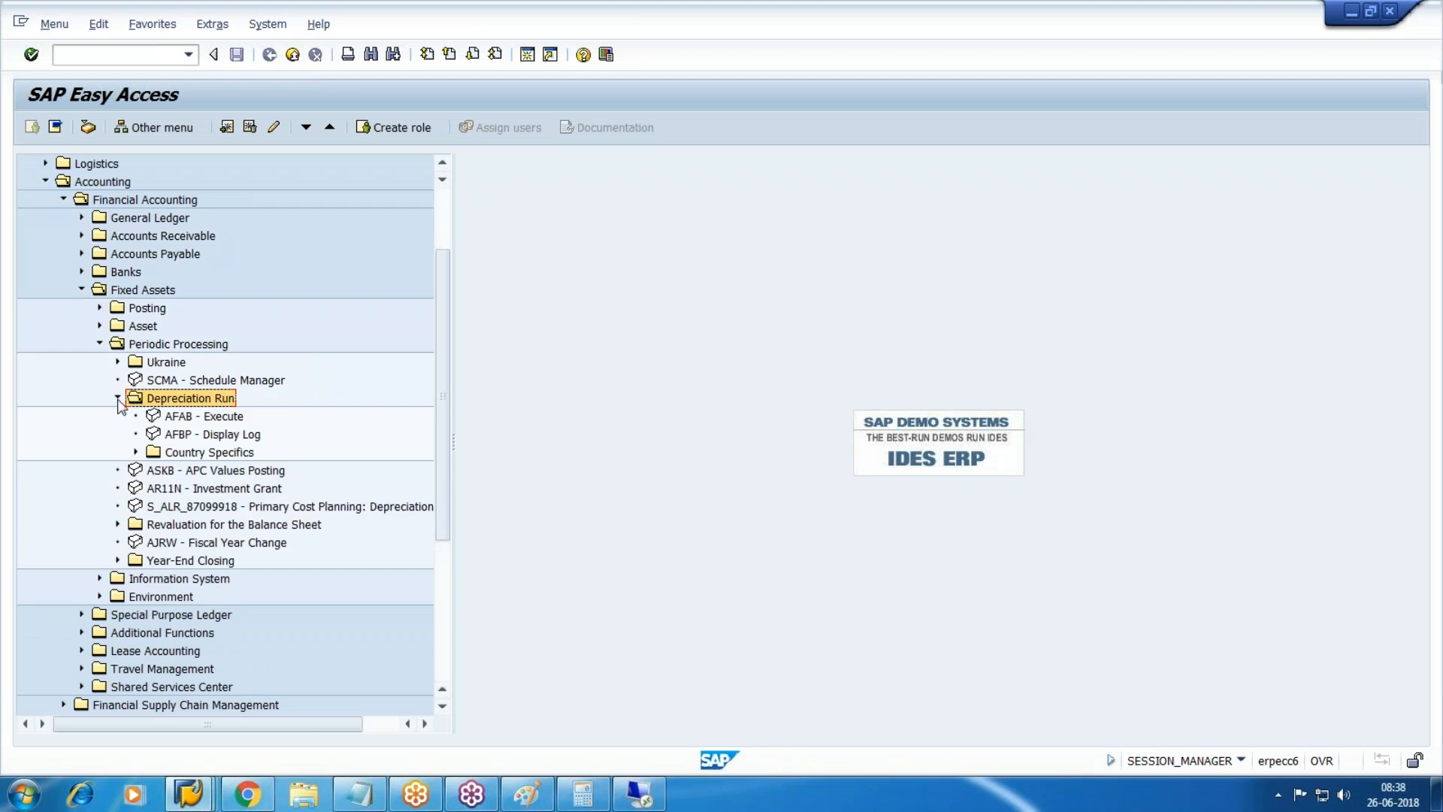
pyautogui.click(201, 418)
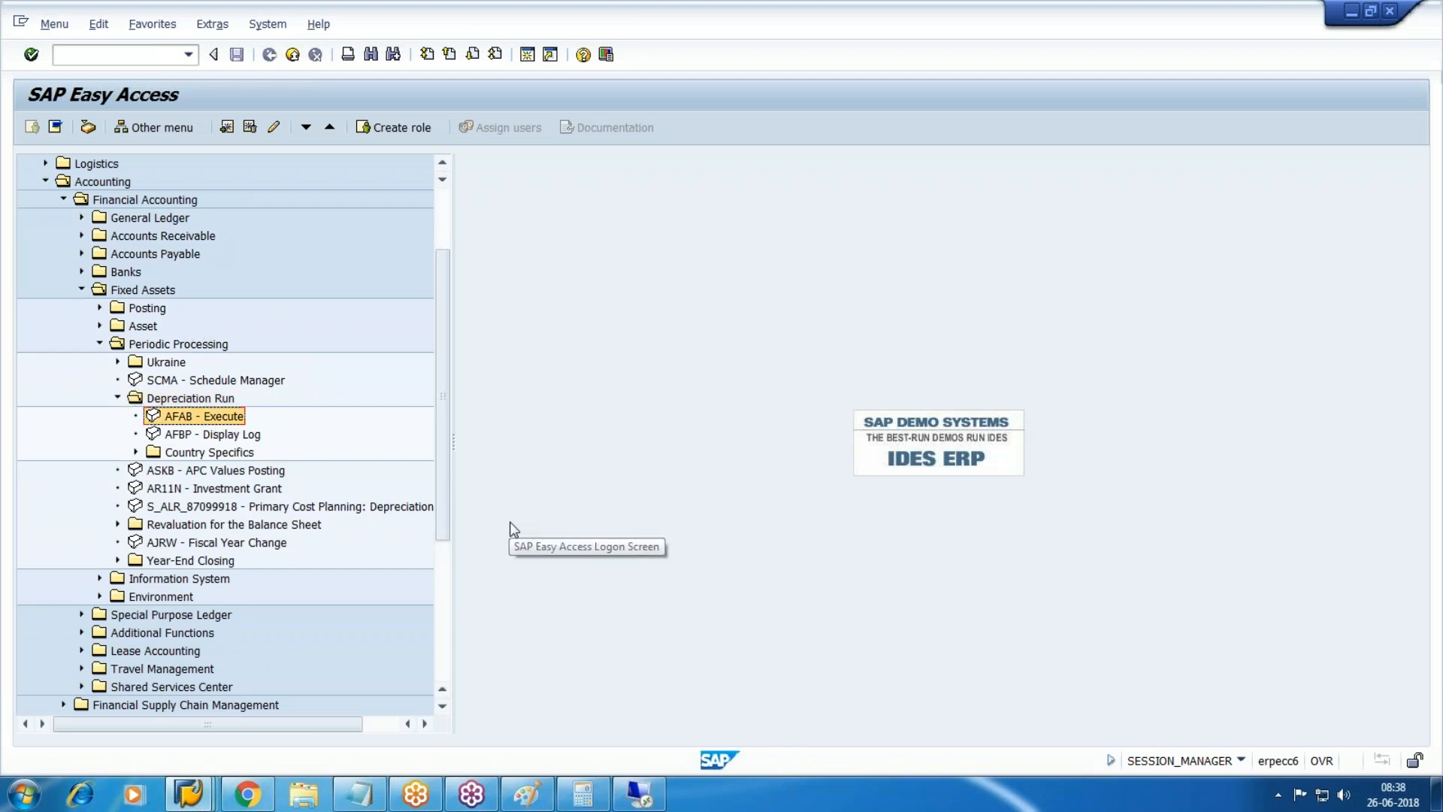
pyautogui.press('Return')
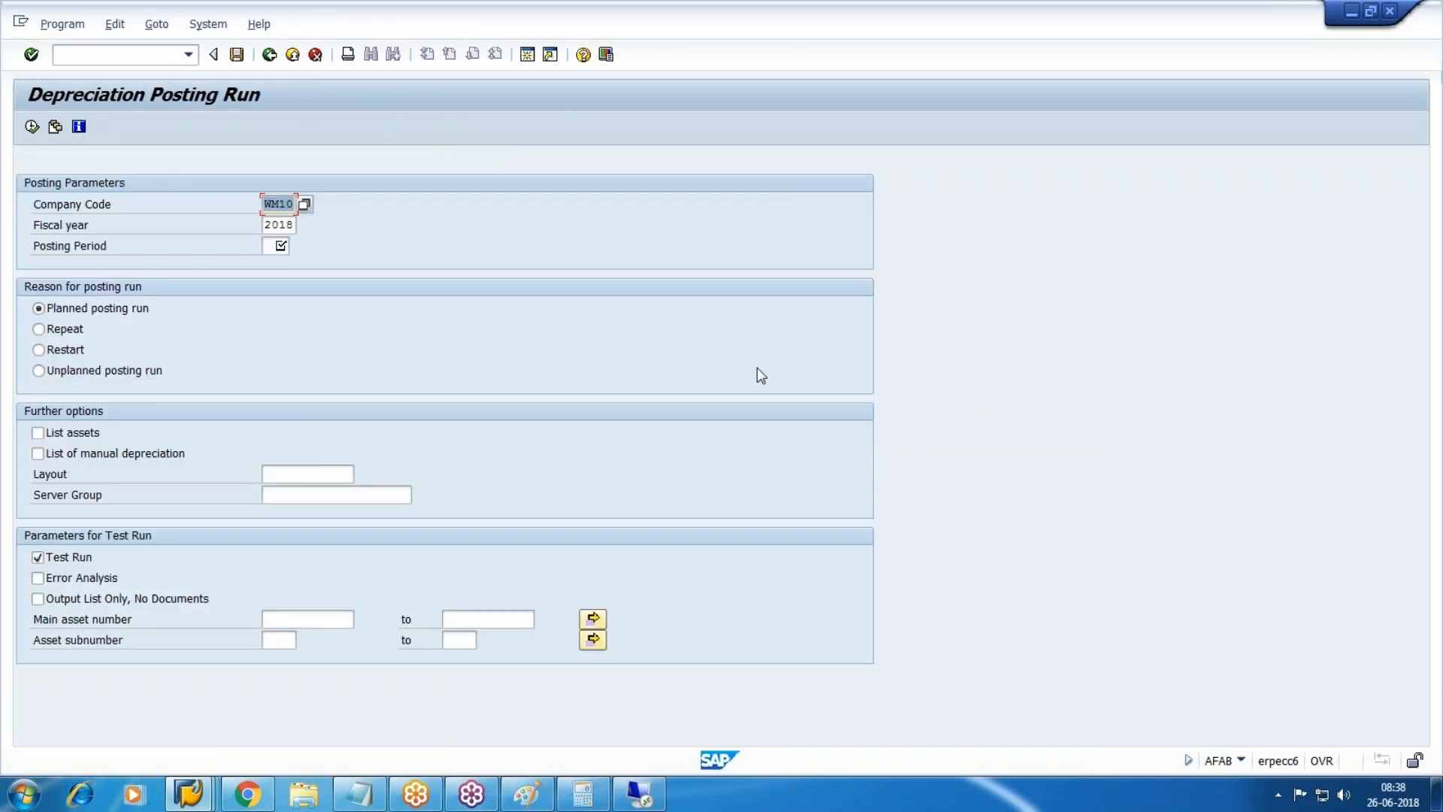
# Enter posting period 06 locally and also open /NAFAB in the remote system.
pyautogui.press('Tab')
pyautogui.press('Tab')
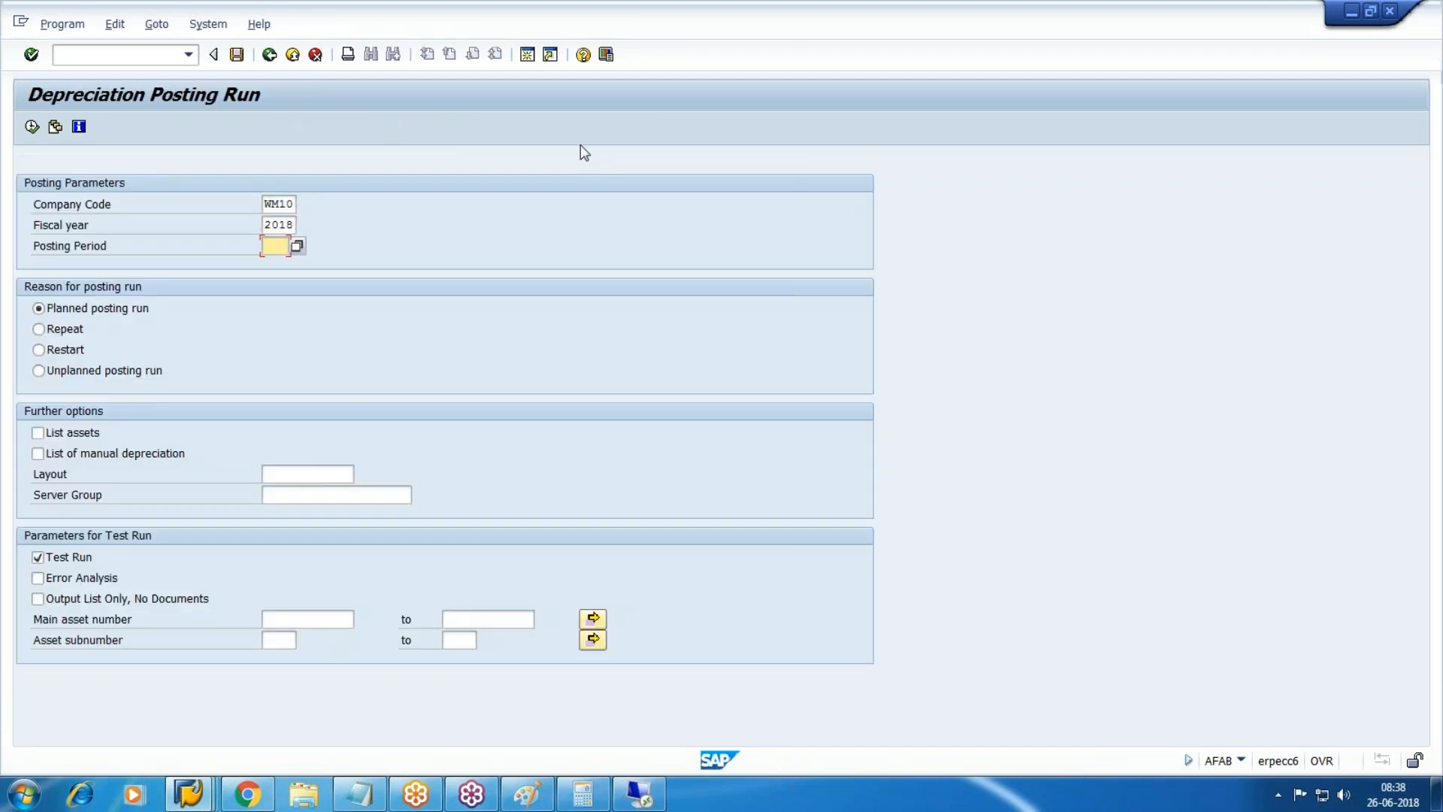
pyautogui.write('06')
pyautogui.click(656, 794)
pyautogui.click(105, 90)
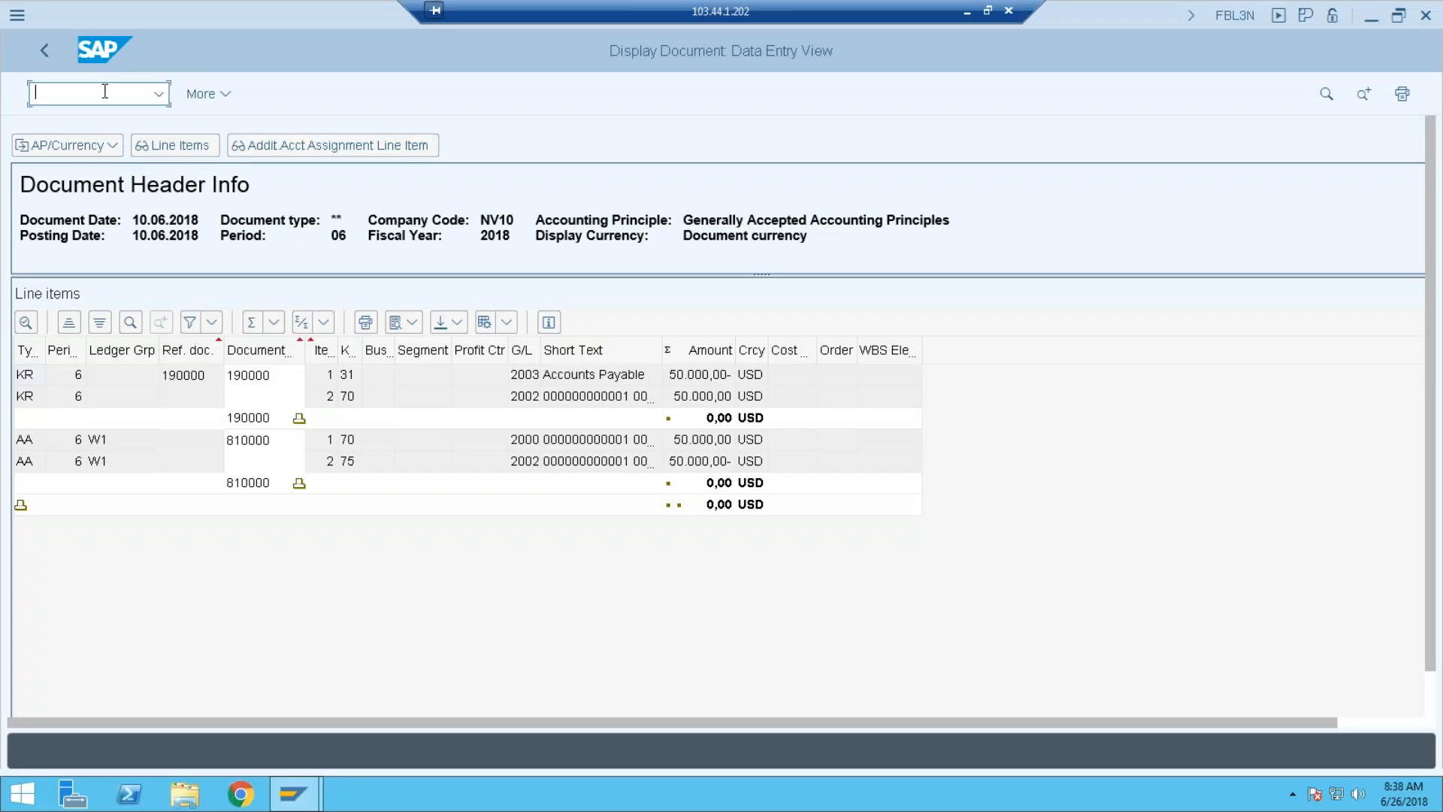
pyautogui.write('/NAFAB')
pyautogui.press('Return')
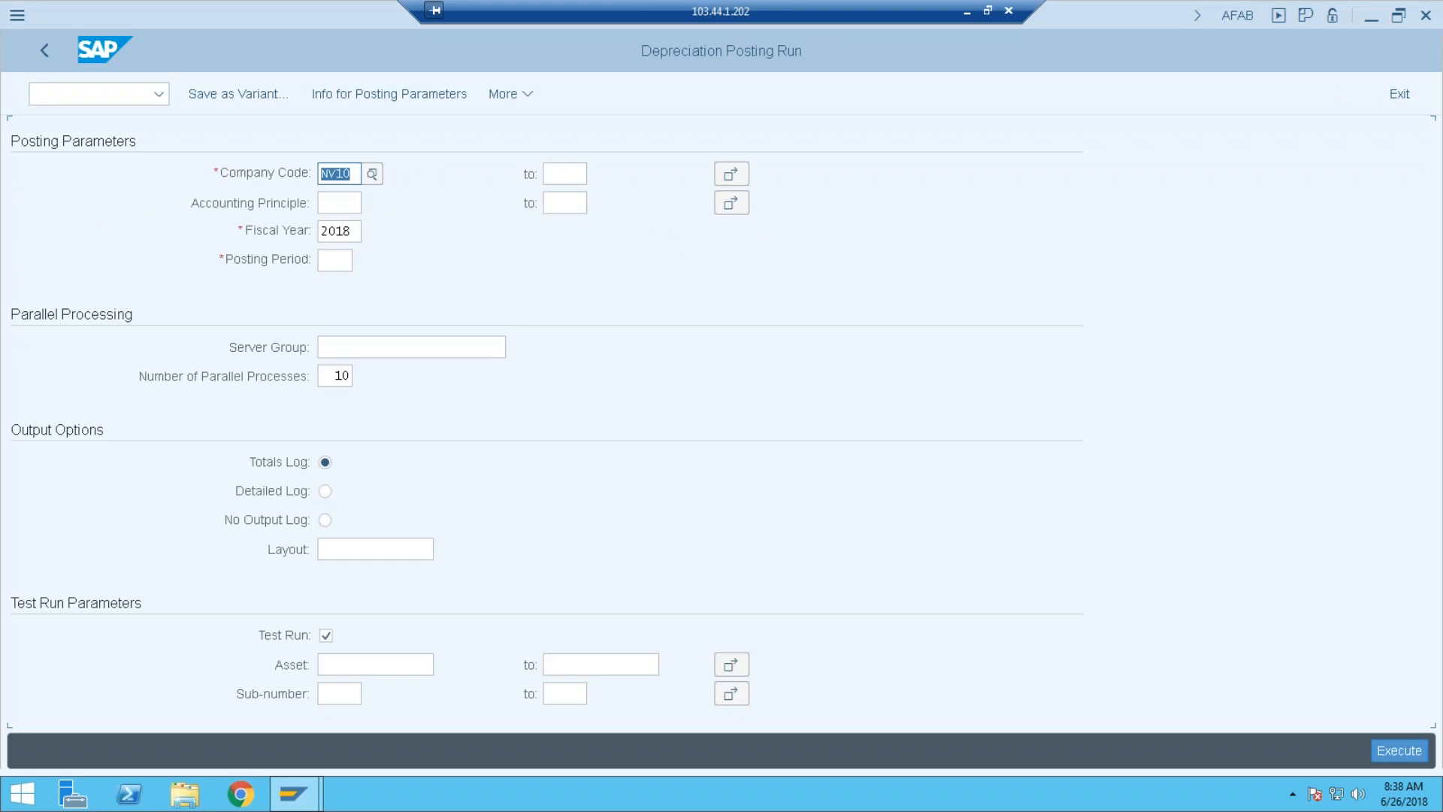
pyautogui.hotkey('alt', 'Tab')
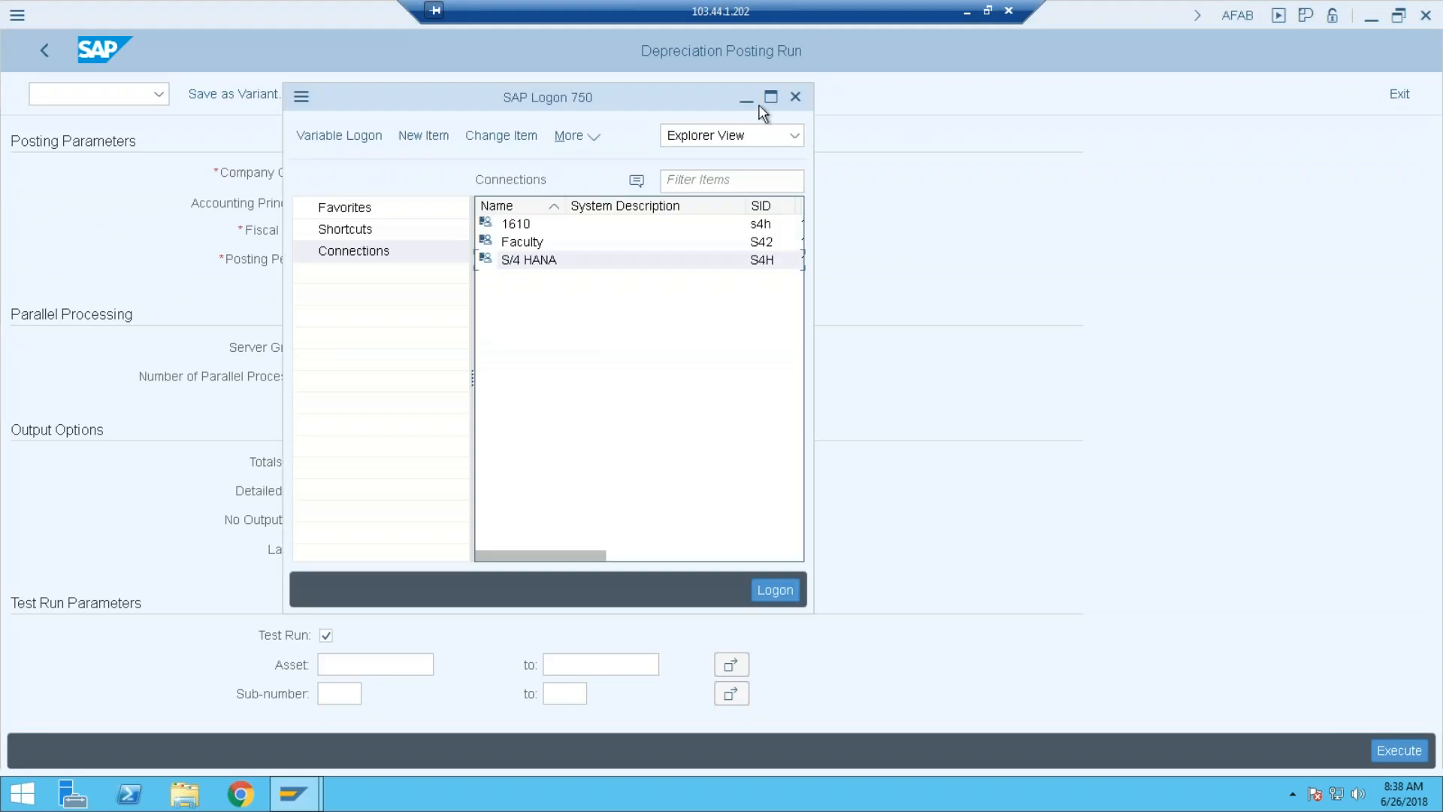
pyautogui.click(918, 97)
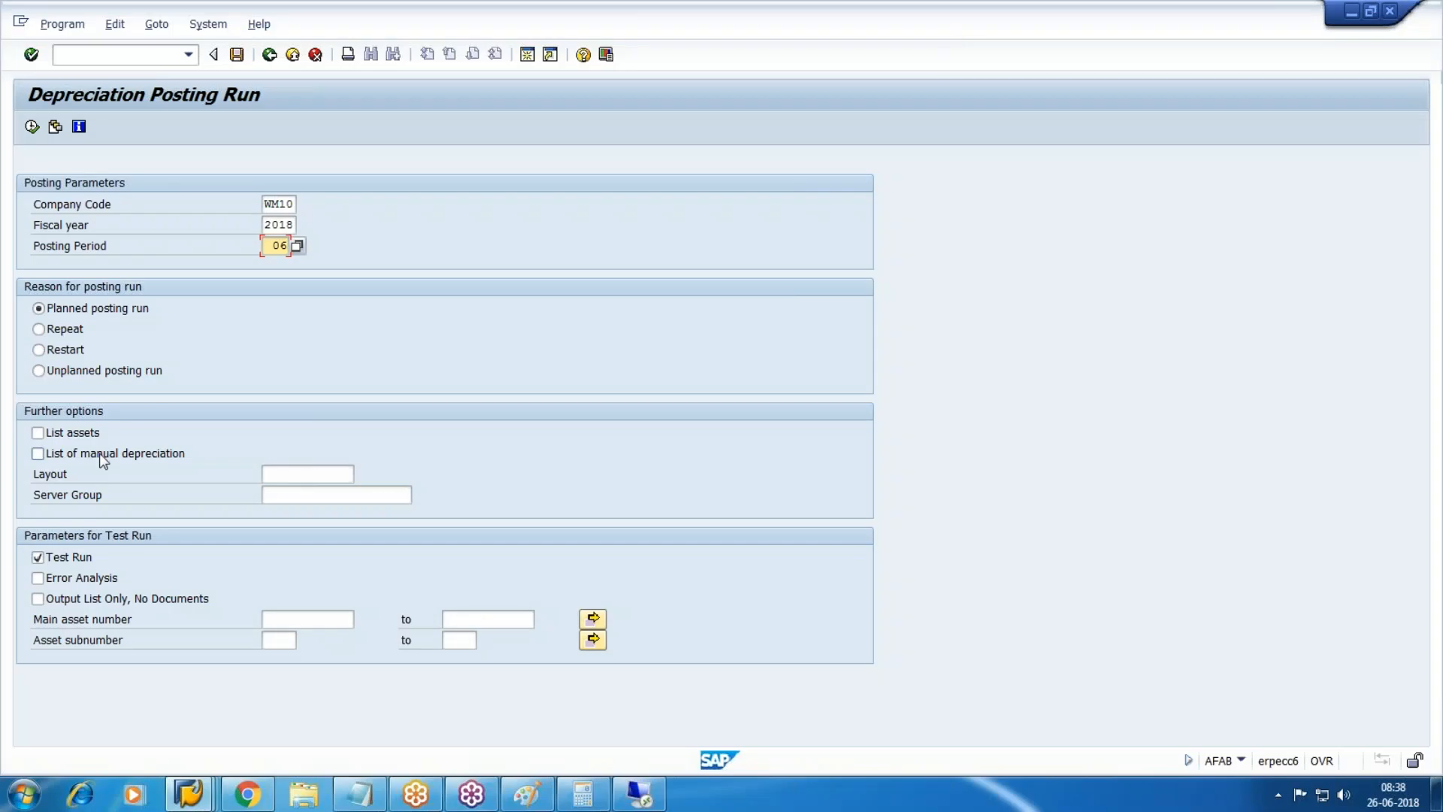
# Tick List assets and execute the depreciation test run for period 06.
pyautogui.click(1427, 244)
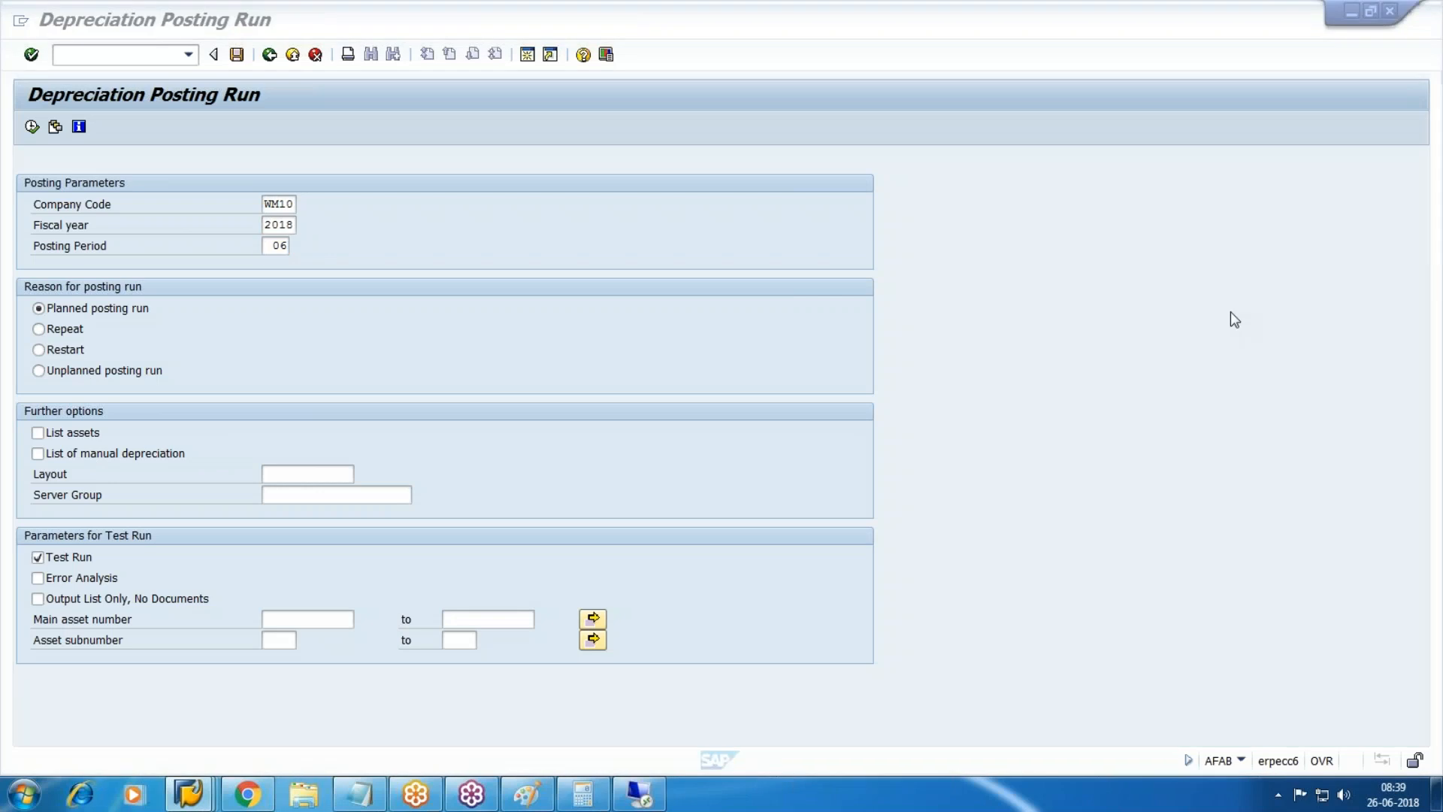
pyautogui.moveTo(9, 270)
pyautogui.mouseDown()
pyautogui.moveTo(239, 269)
pyautogui.moveTo(240, 361)
pyautogui.moveTo(51, 383)
pyautogui.moveTo(28, 283)
pyautogui.mouseUp()
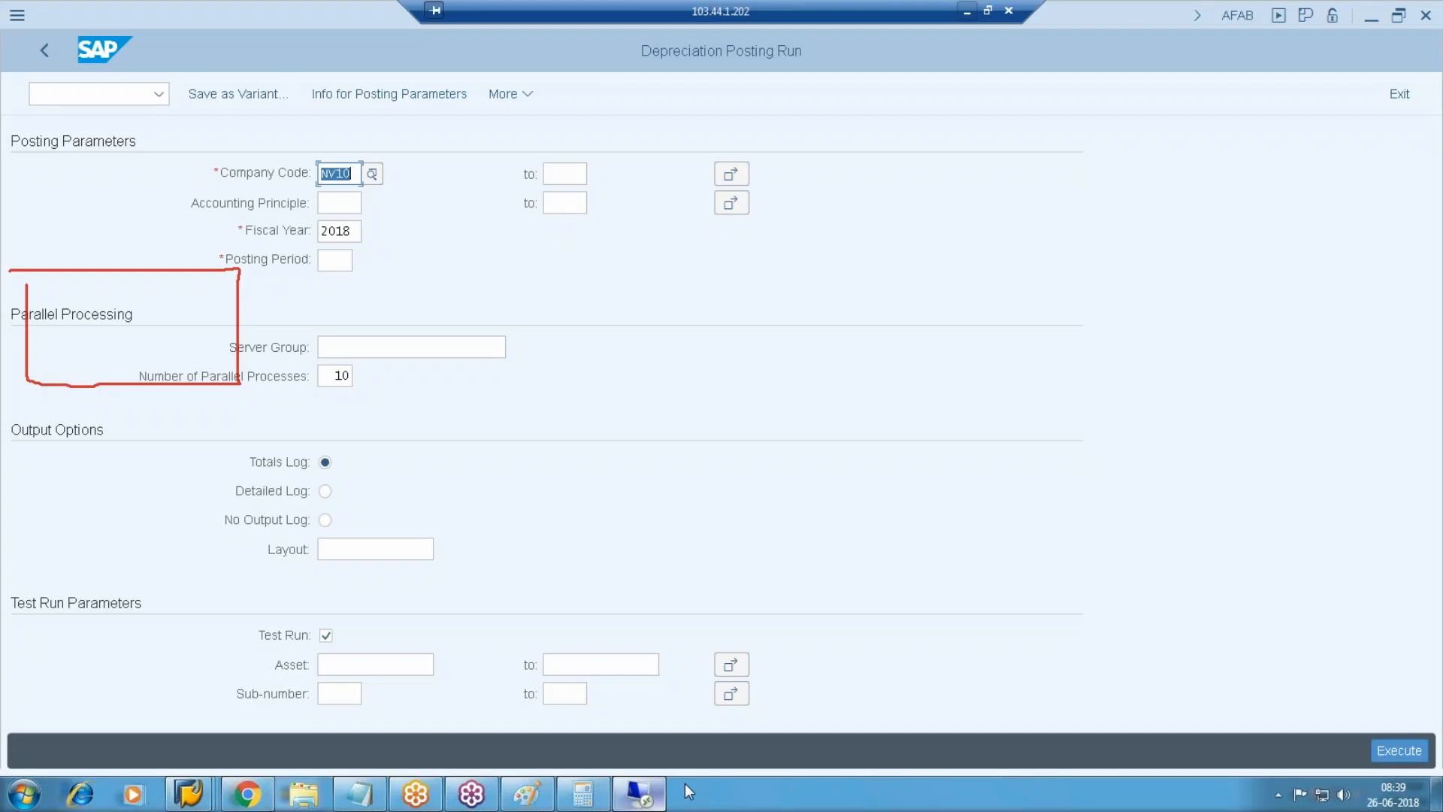
pyautogui.click(639, 794)
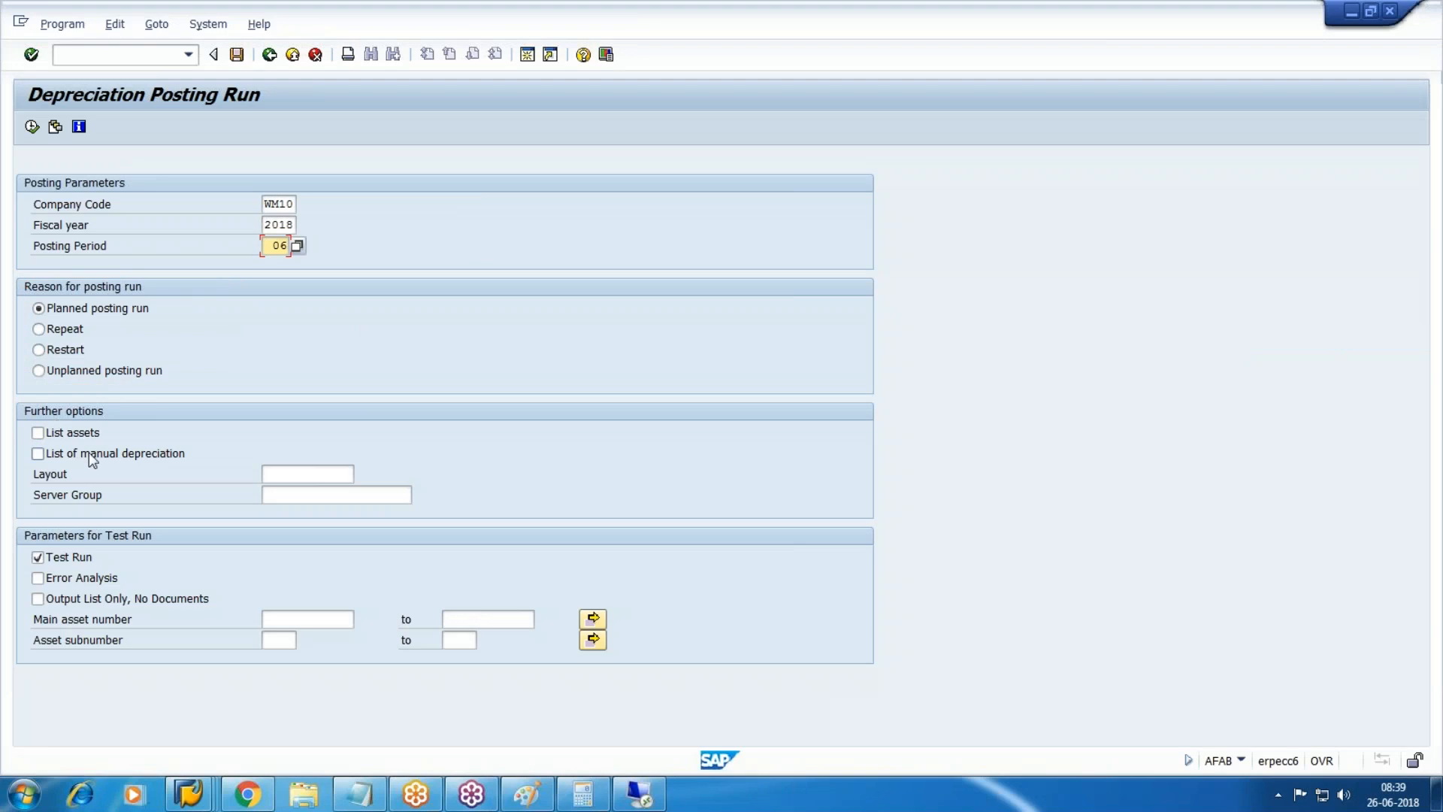
pyautogui.click(37, 432)
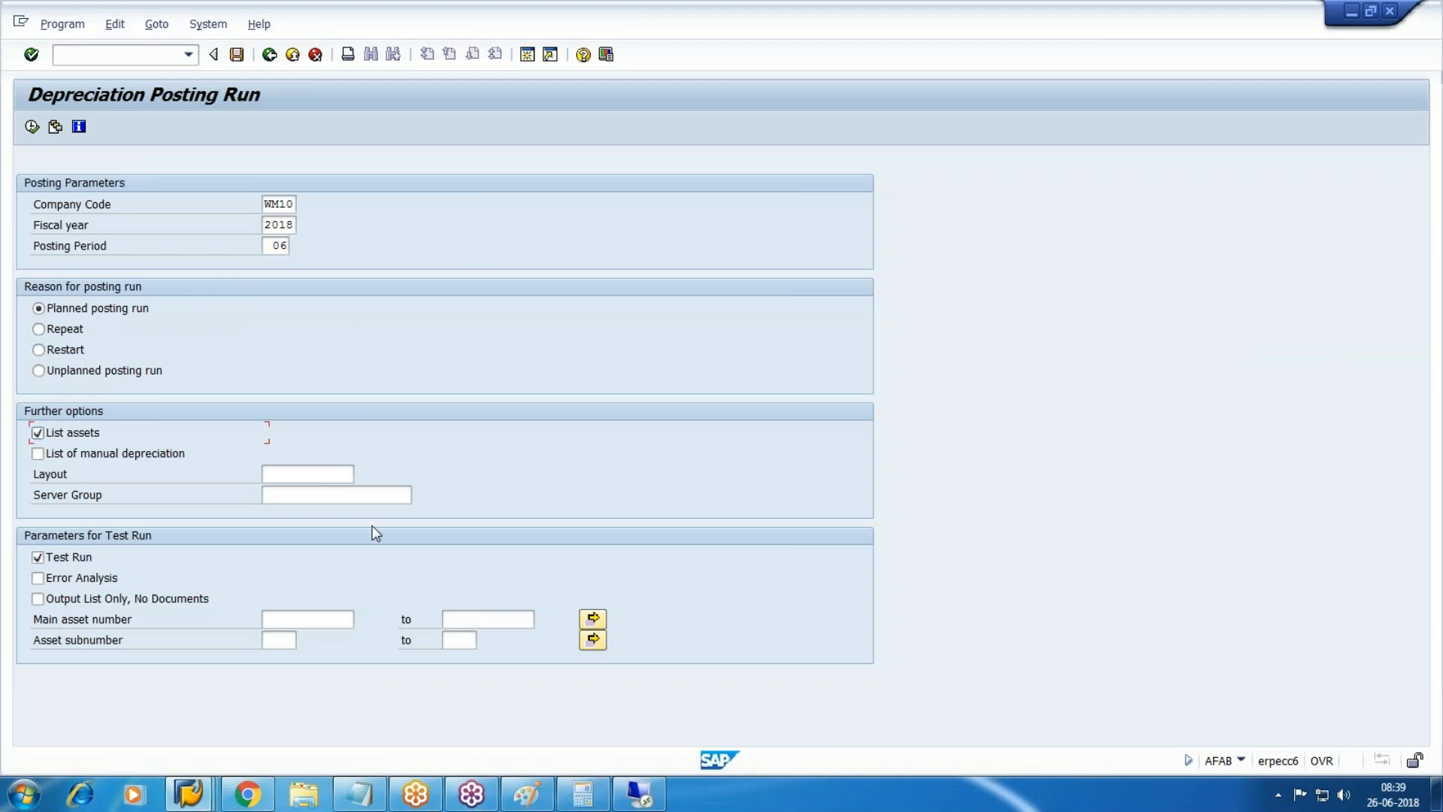
pyautogui.click(304, 618)
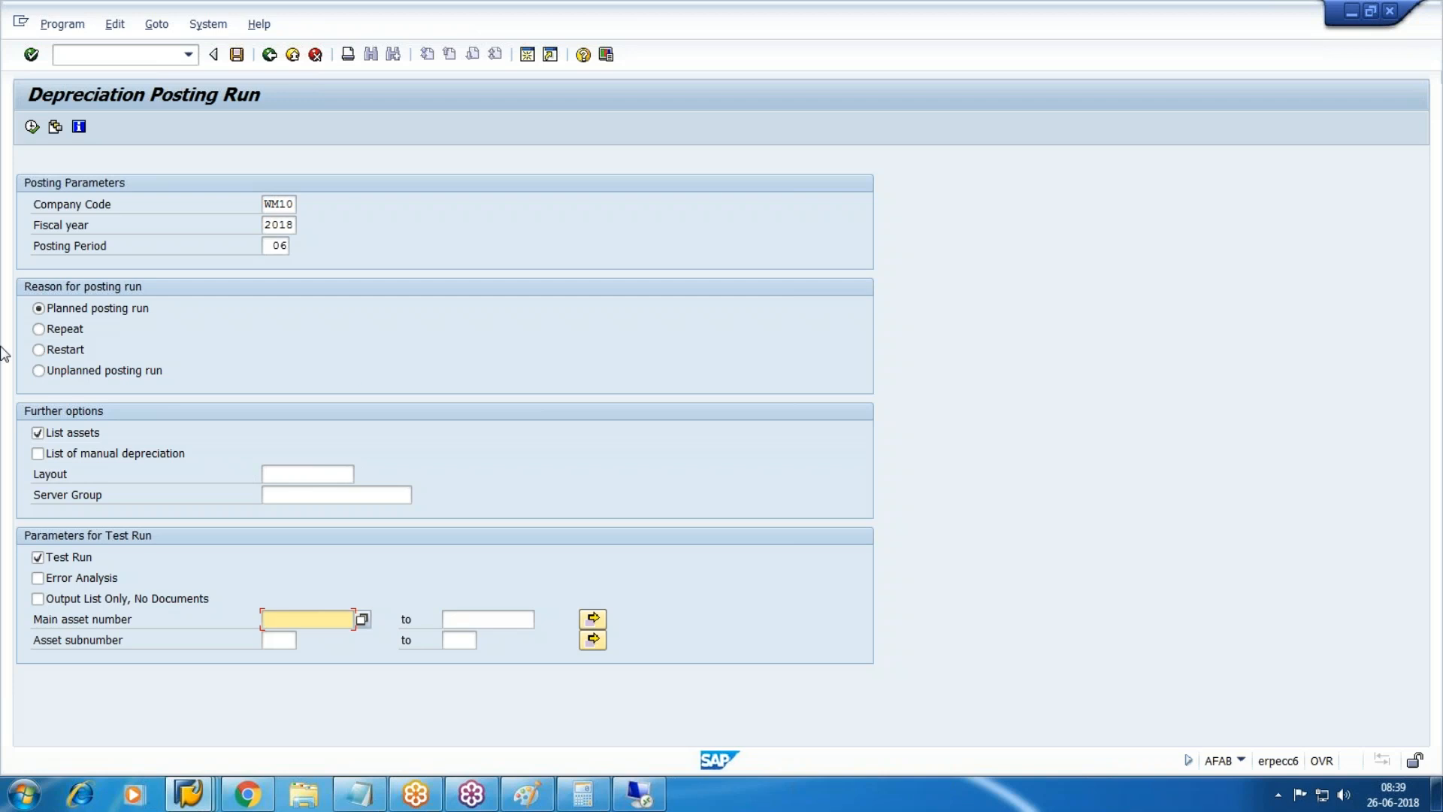
pyautogui.click(31, 126)
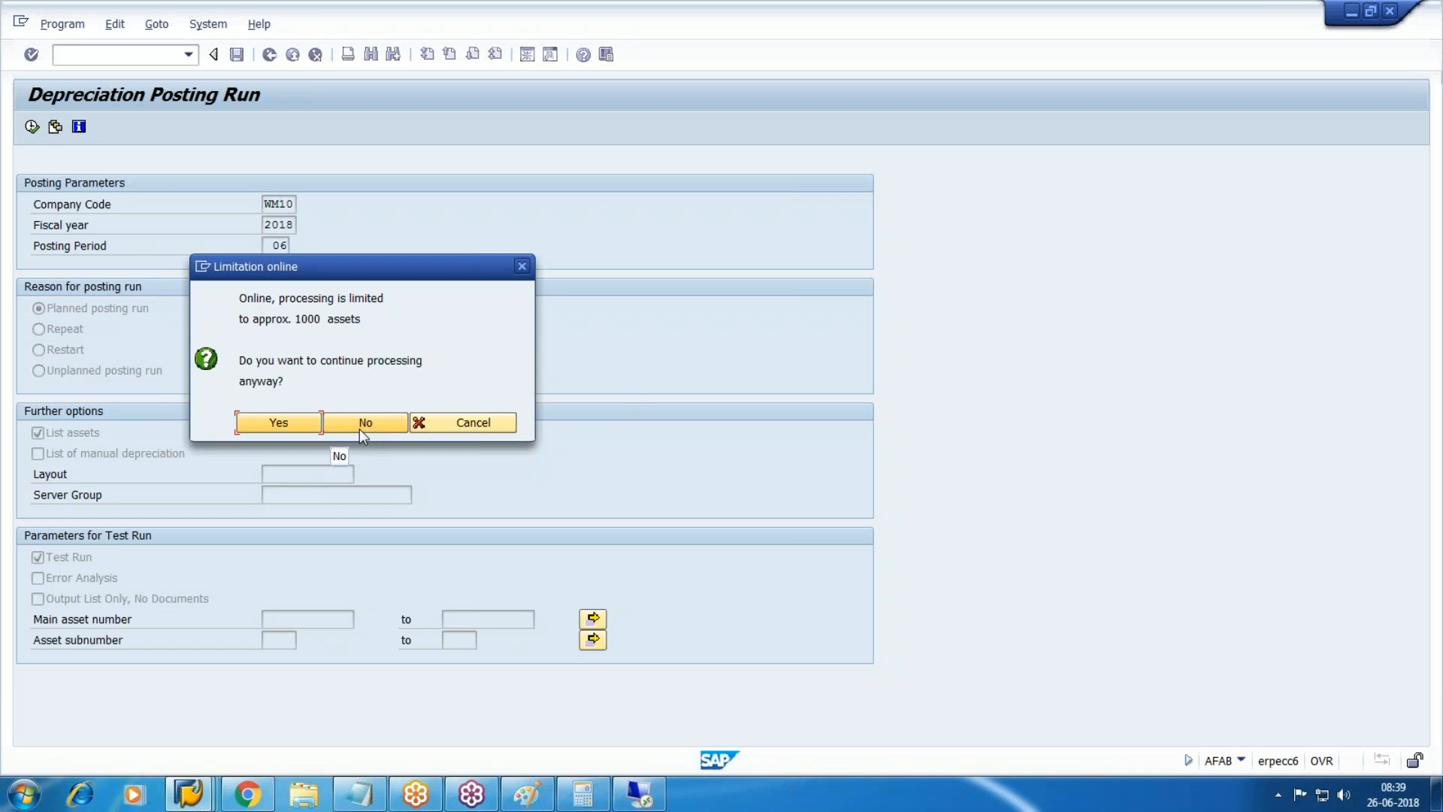
# Confirm the online limit and read the error log requiring period 001 first.
pyautogui.click(311, 422)
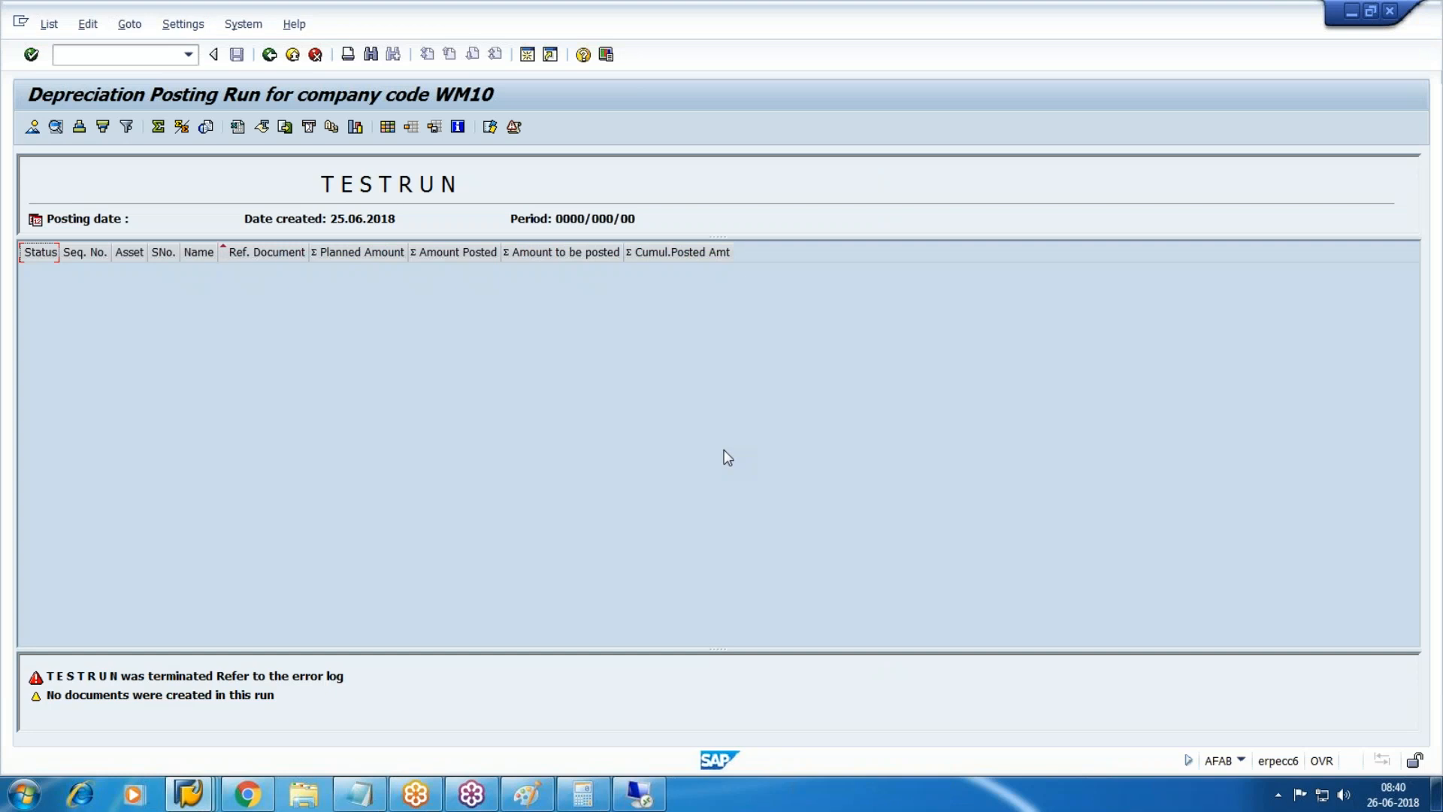
pyautogui.click(129, 24)
pyautogui.click(158, 72)
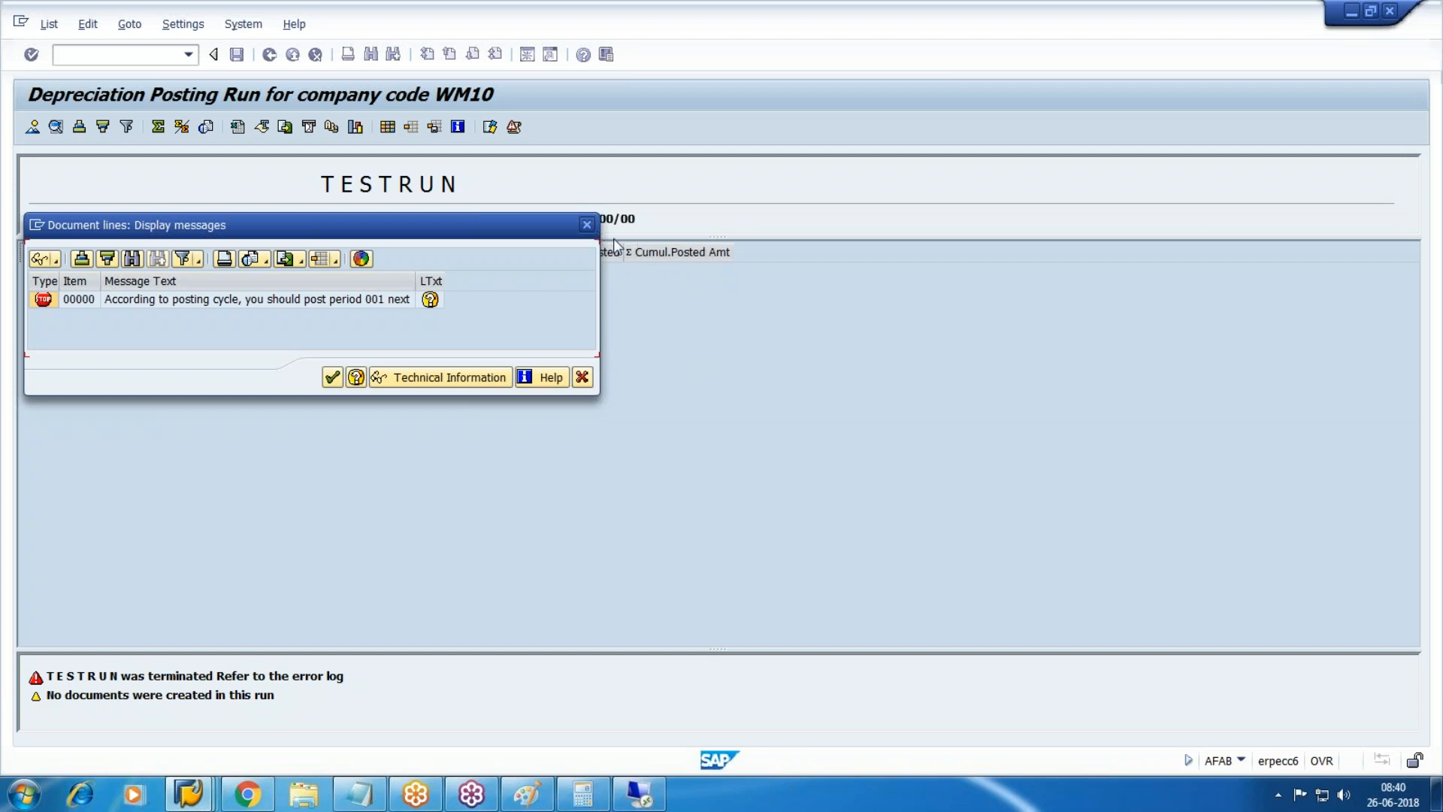
pyautogui.press('Return')
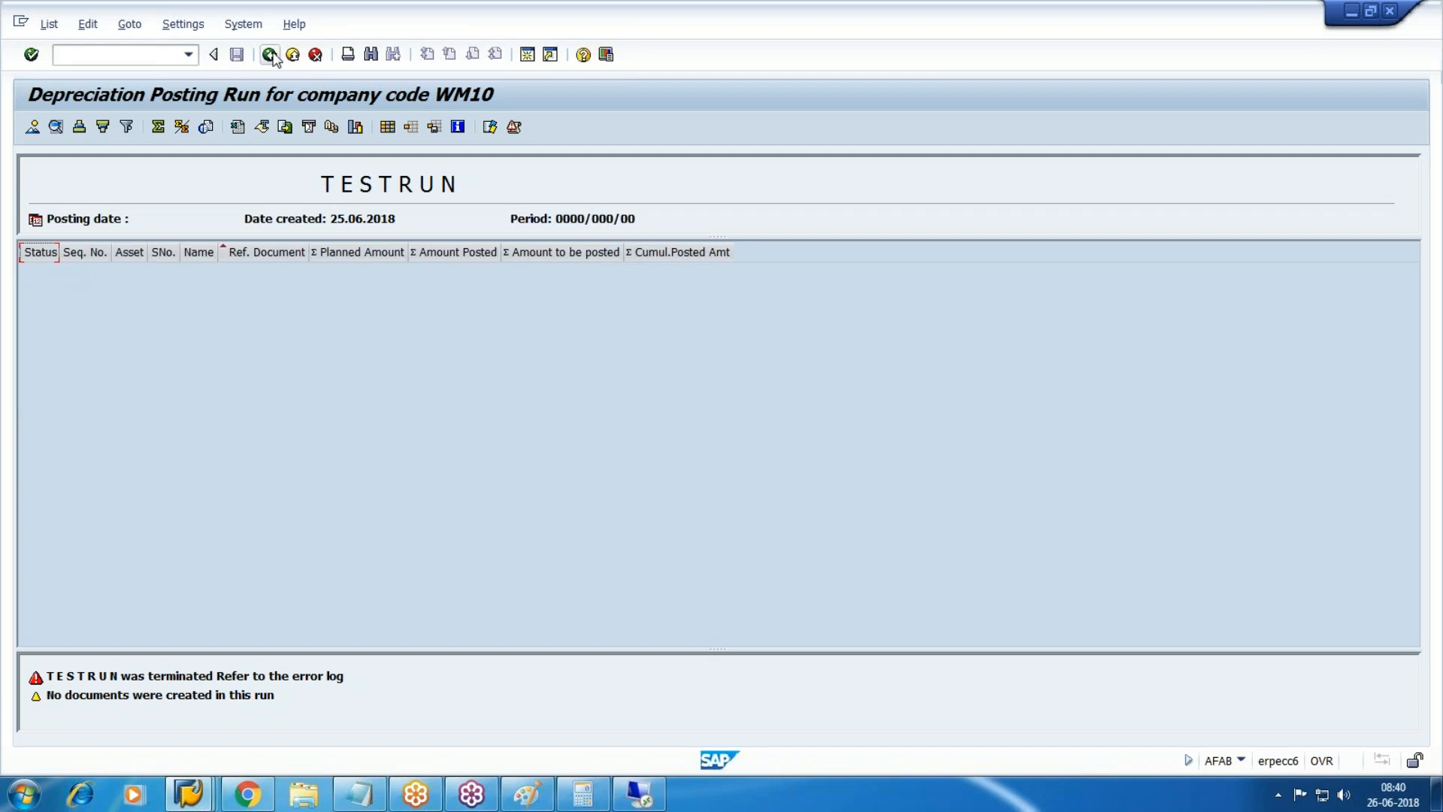
# Change the posting period to 01 and rerun the test, confirming online processing.
pyautogui.click(269, 54)
pyautogui.click(278, 246)
pyautogui.press('BackSpace')
pyautogui.write('01')
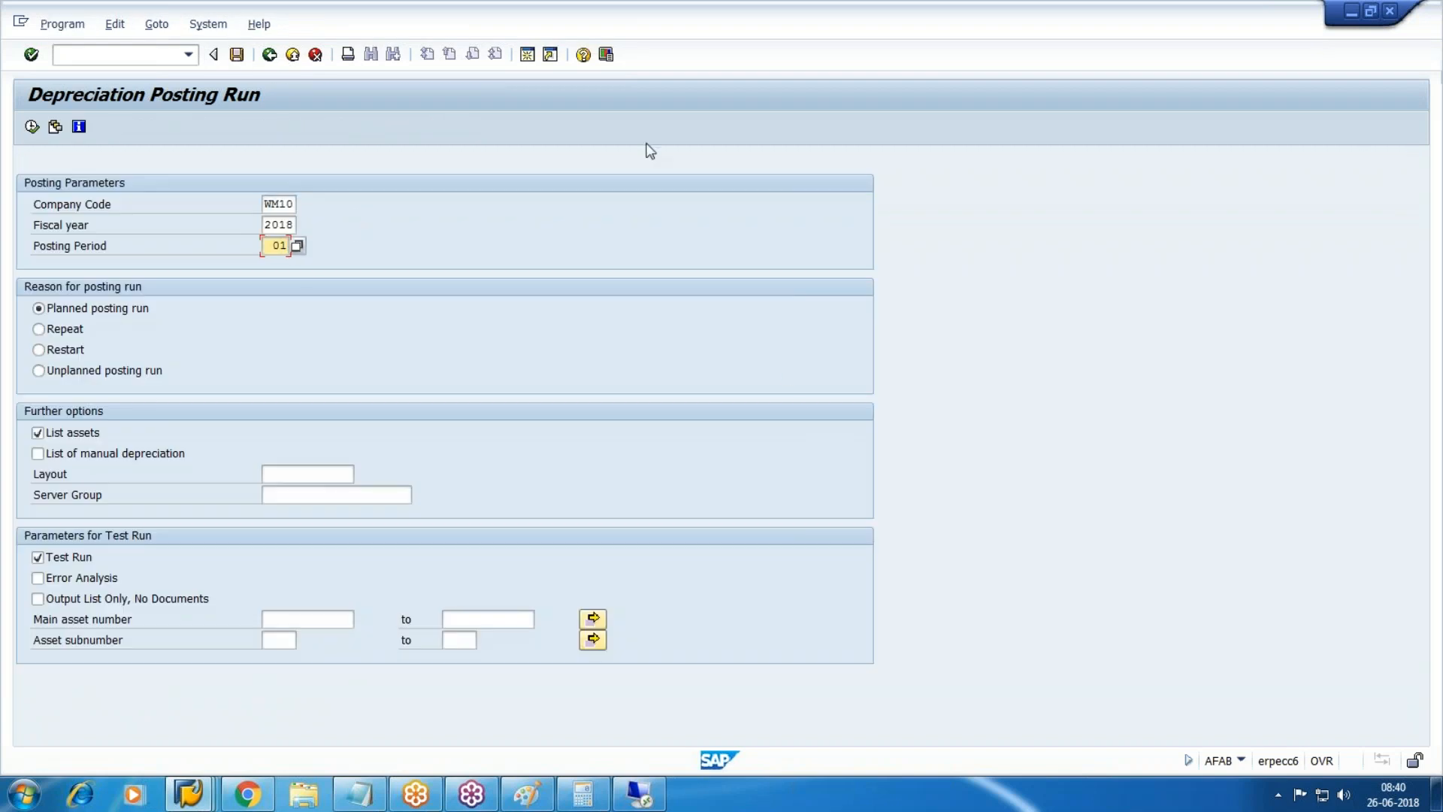
pyautogui.click(31, 126)
pyautogui.click(291, 423)
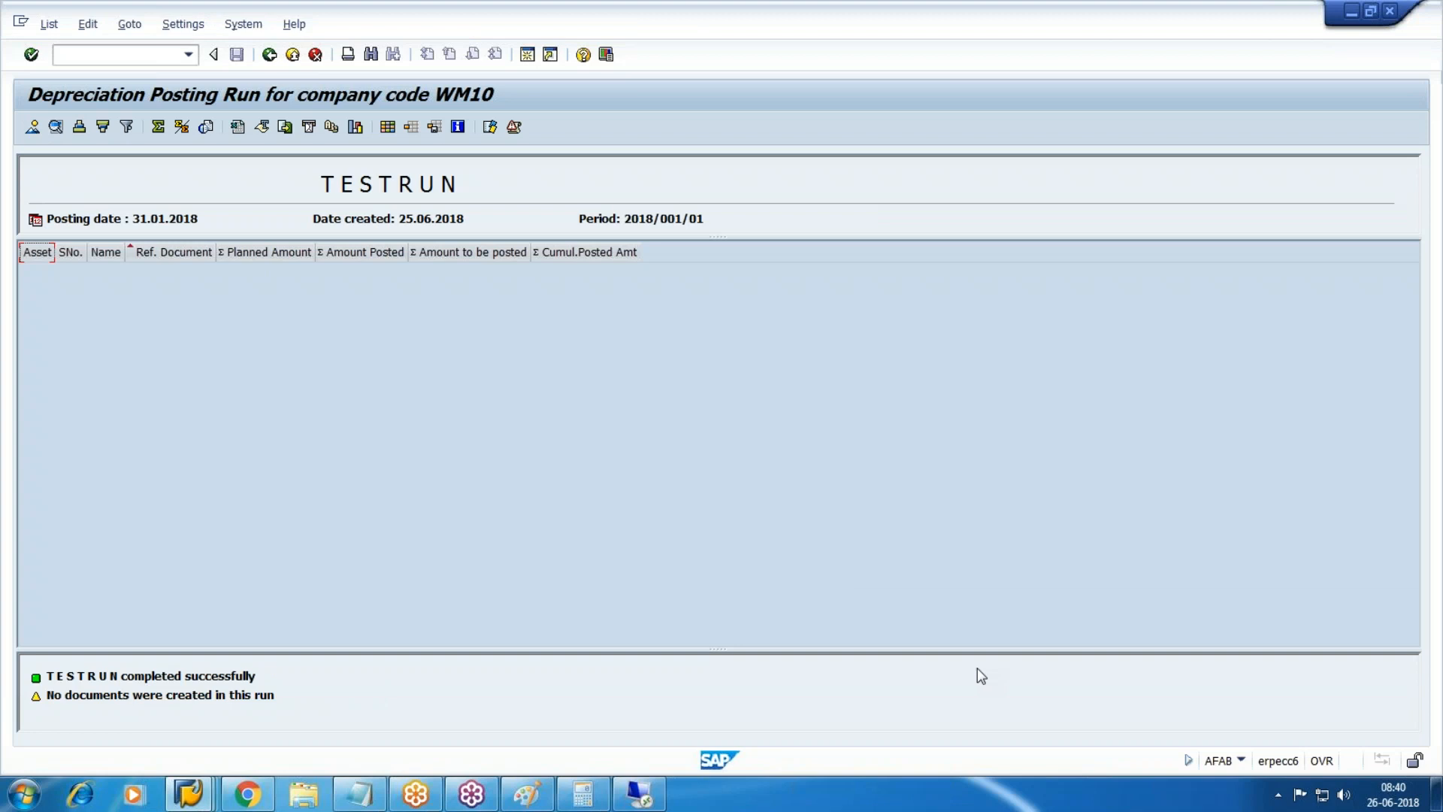
# Return to the selection screen, keep the asset list on and switch test run off.
pyautogui.click(269, 54)
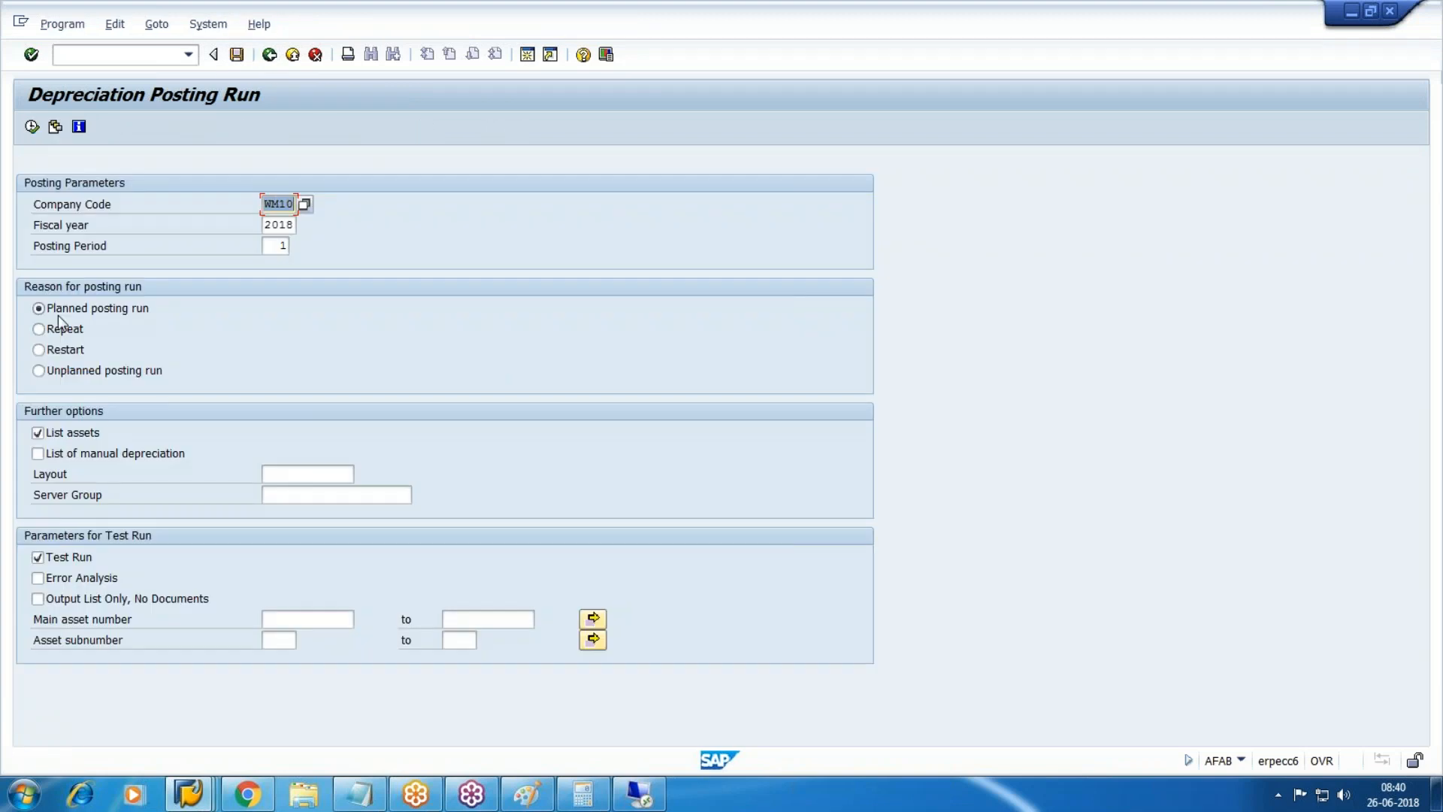
pyautogui.doubleClick(48, 433)
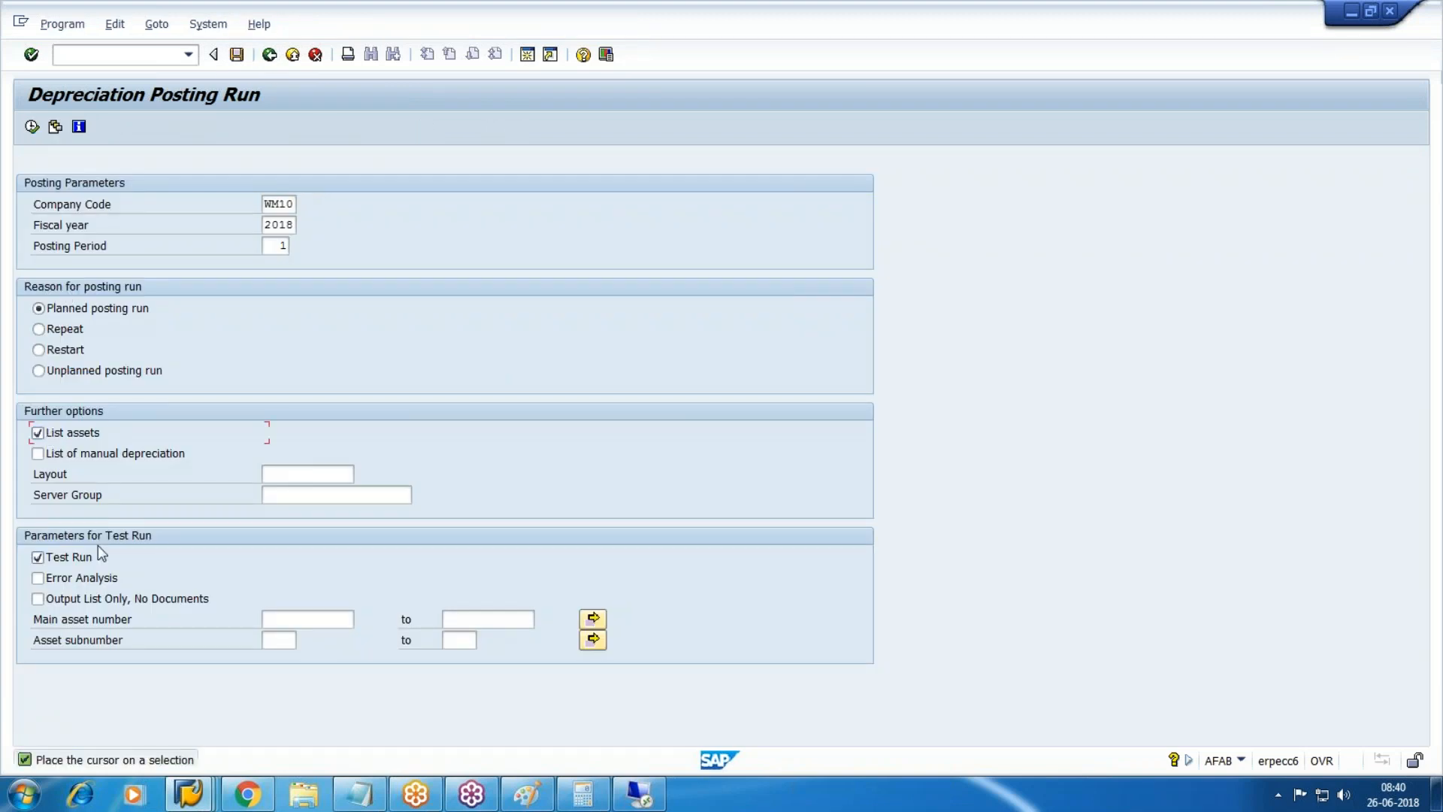
pyautogui.click(75, 558)
# Schedule the period 1 posting as an immediate background job with no output device.
pyautogui.click(63, 24)
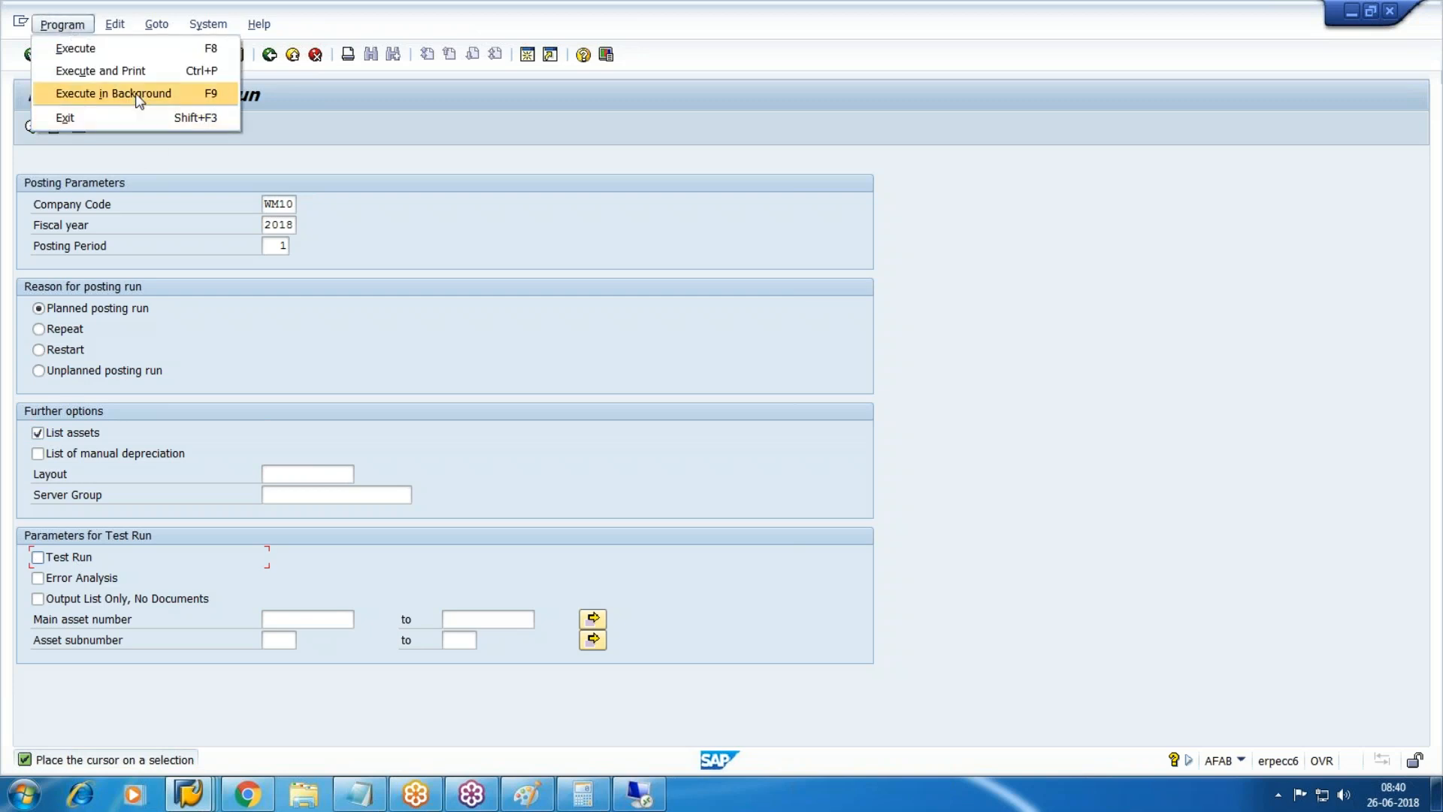
pyautogui.click(138, 96)
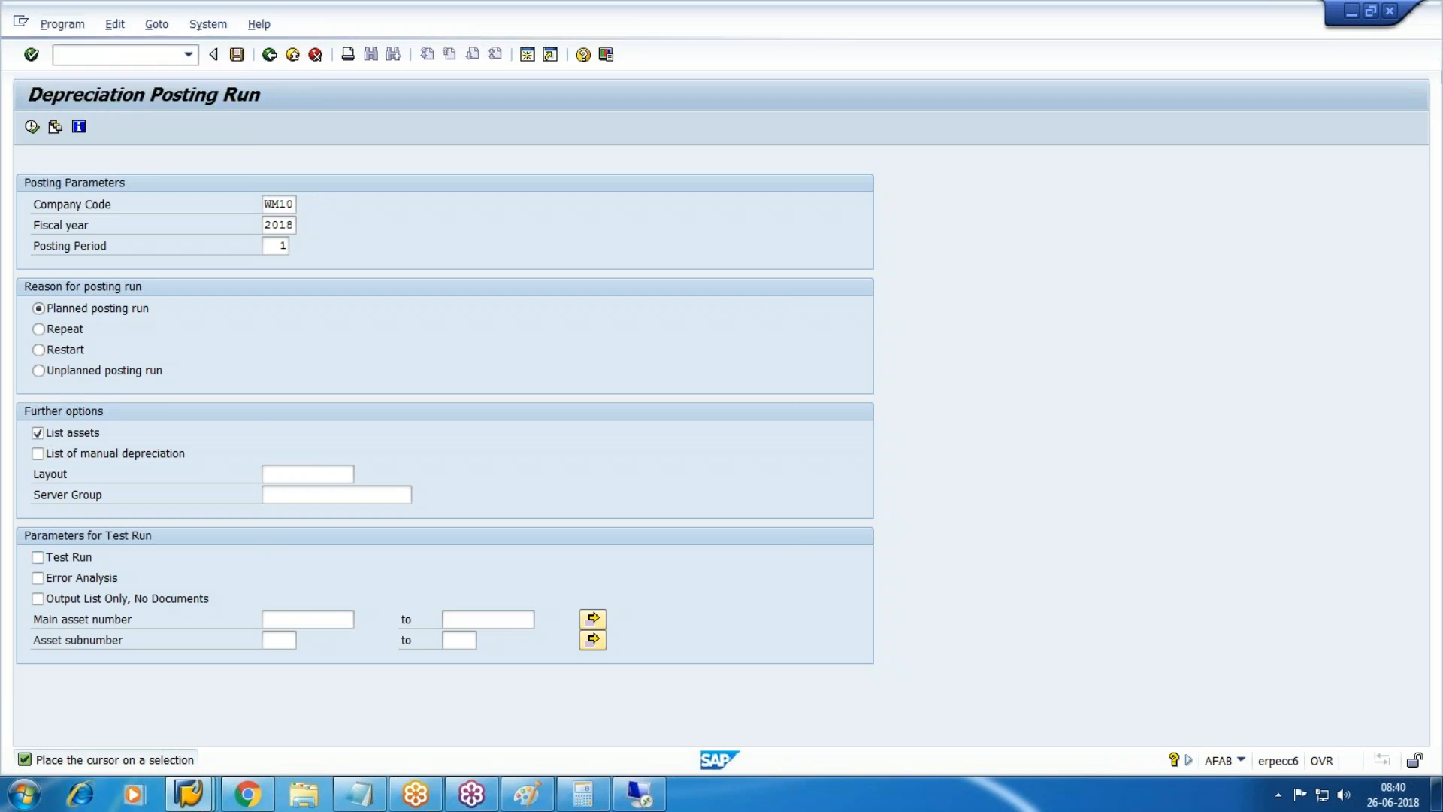
pyautogui.press('Delete')
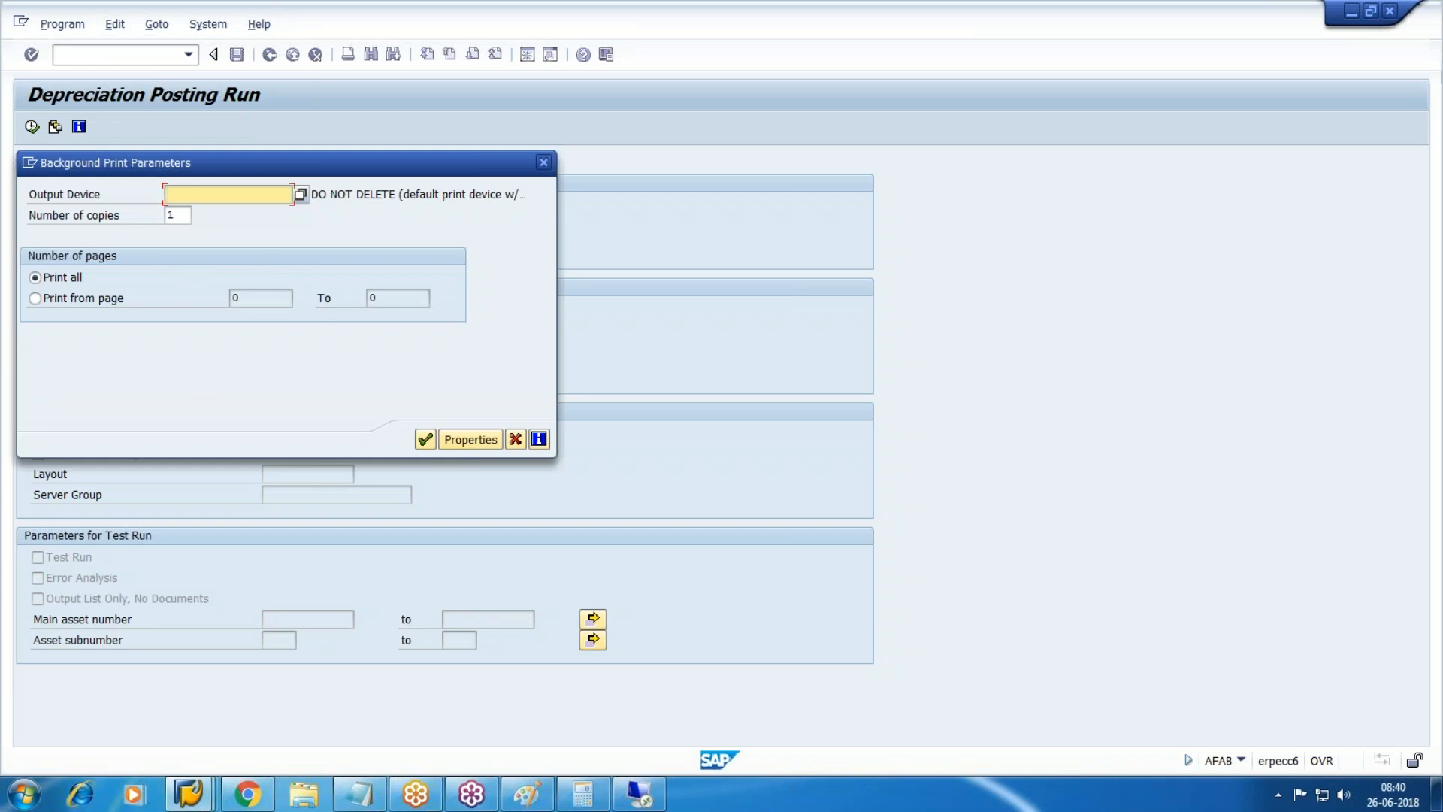
pyautogui.click(424, 440)
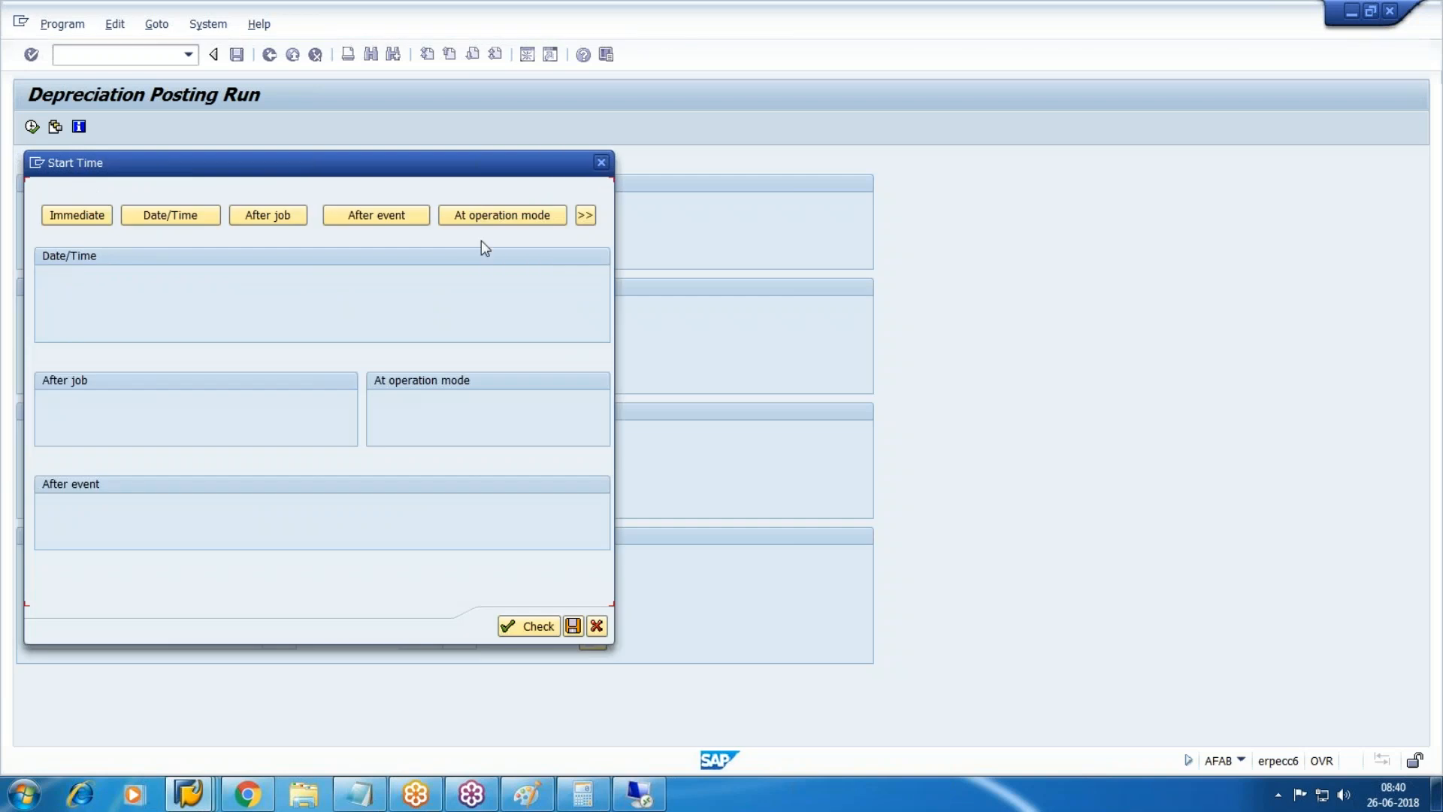
pyautogui.click(102, 220)
pyautogui.click(415, 627)
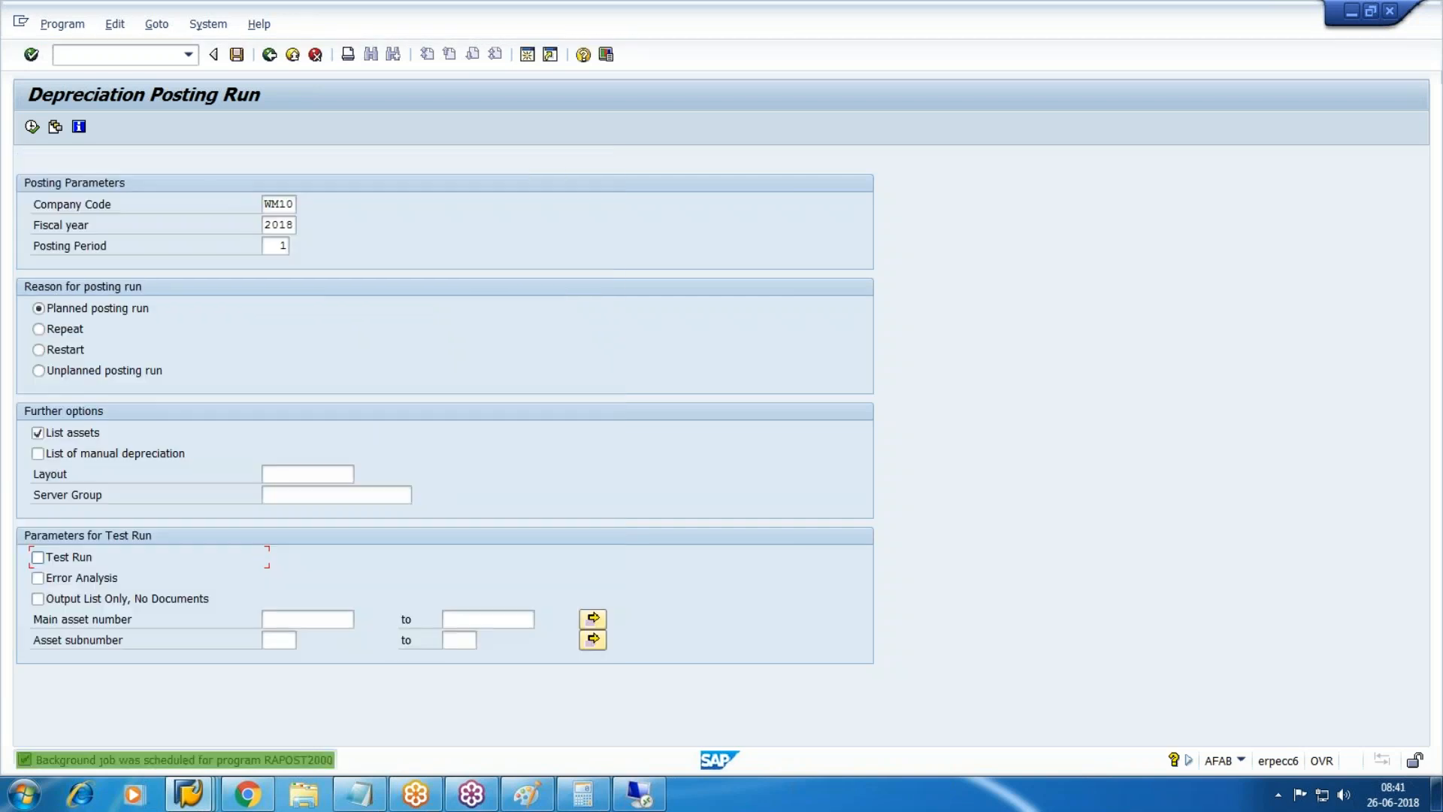
# Set posting period 02 and schedule it as an immediate background job.
pyautogui.press('BackSpace')
pyautogui.write('02')
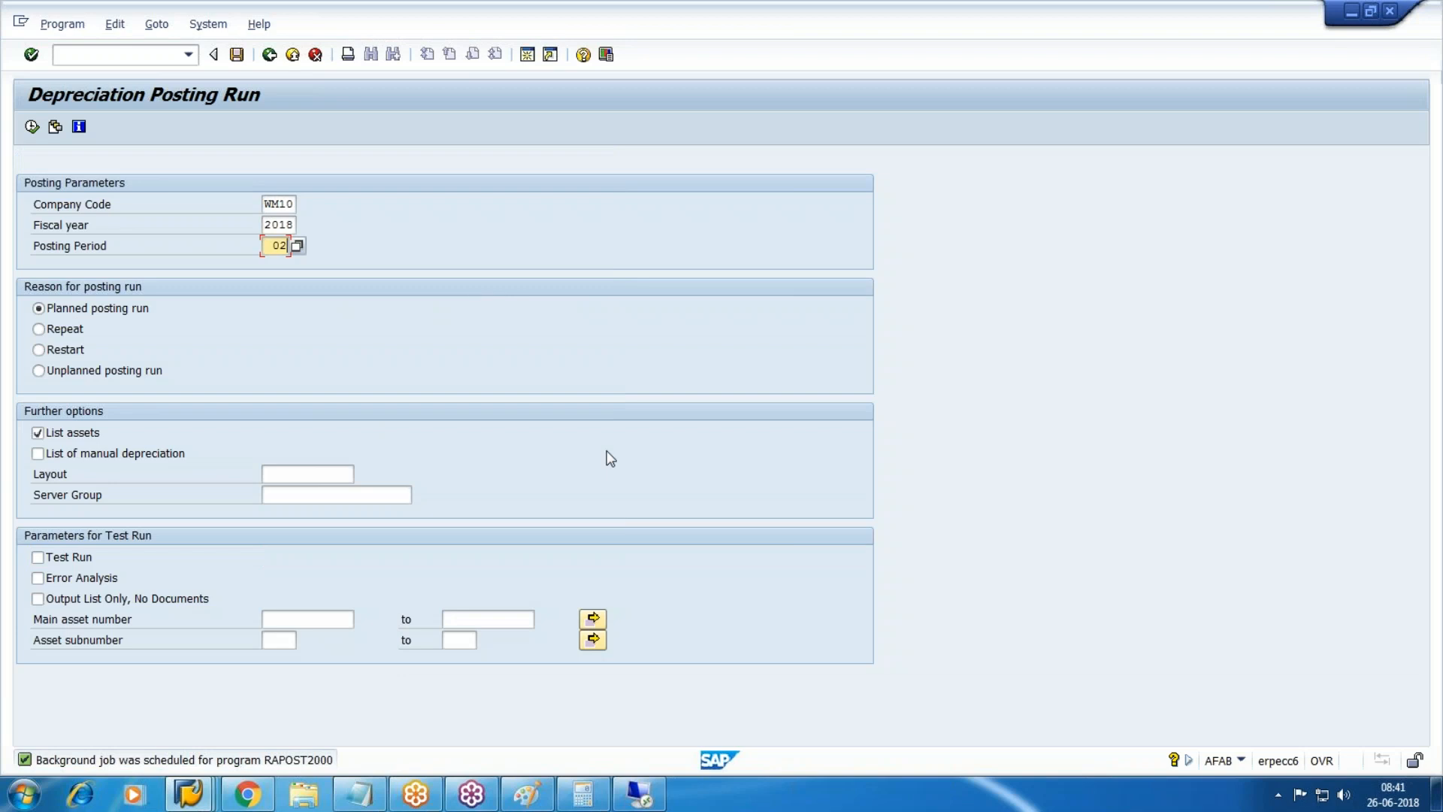
pyautogui.click(62, 23)
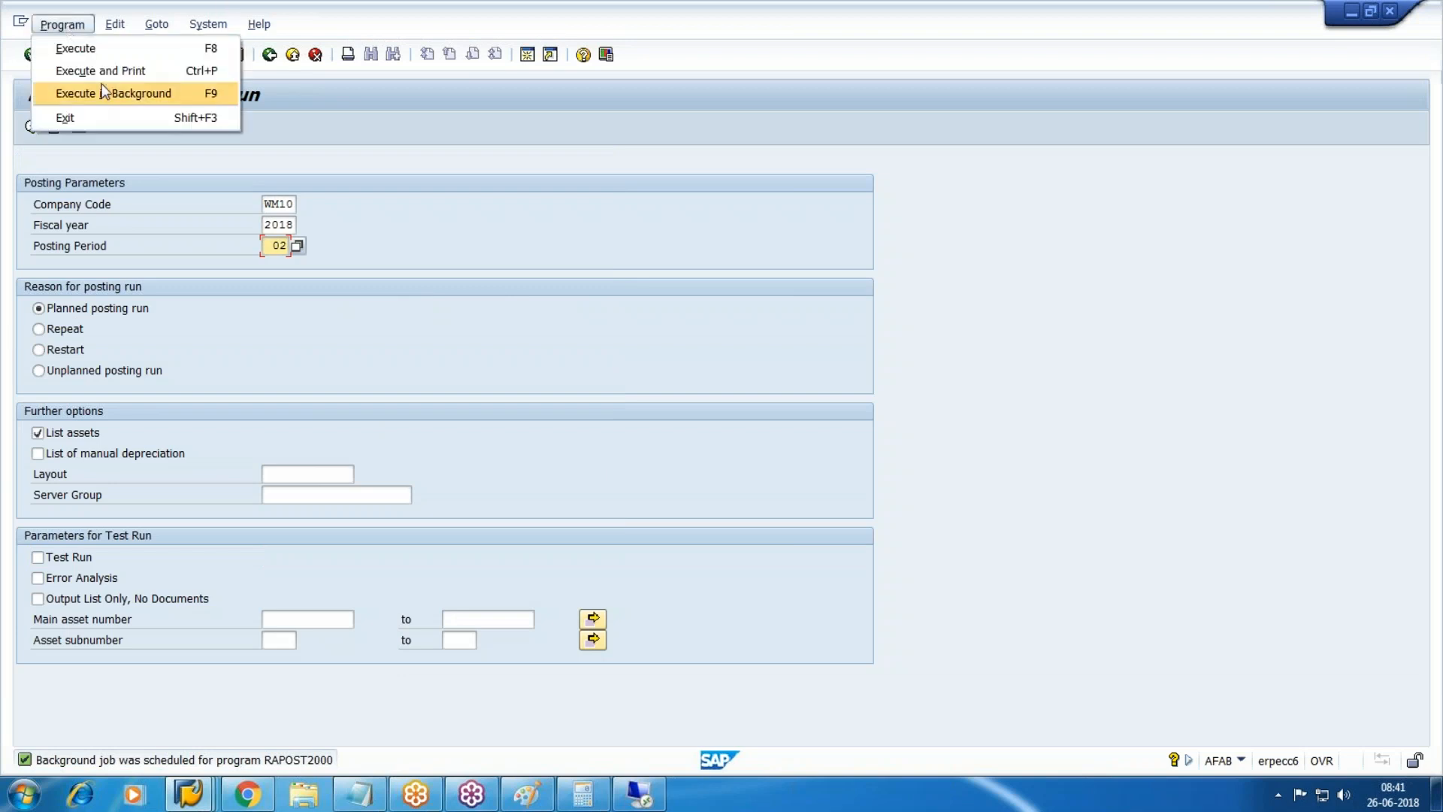
pyautogui.click(105, 96)
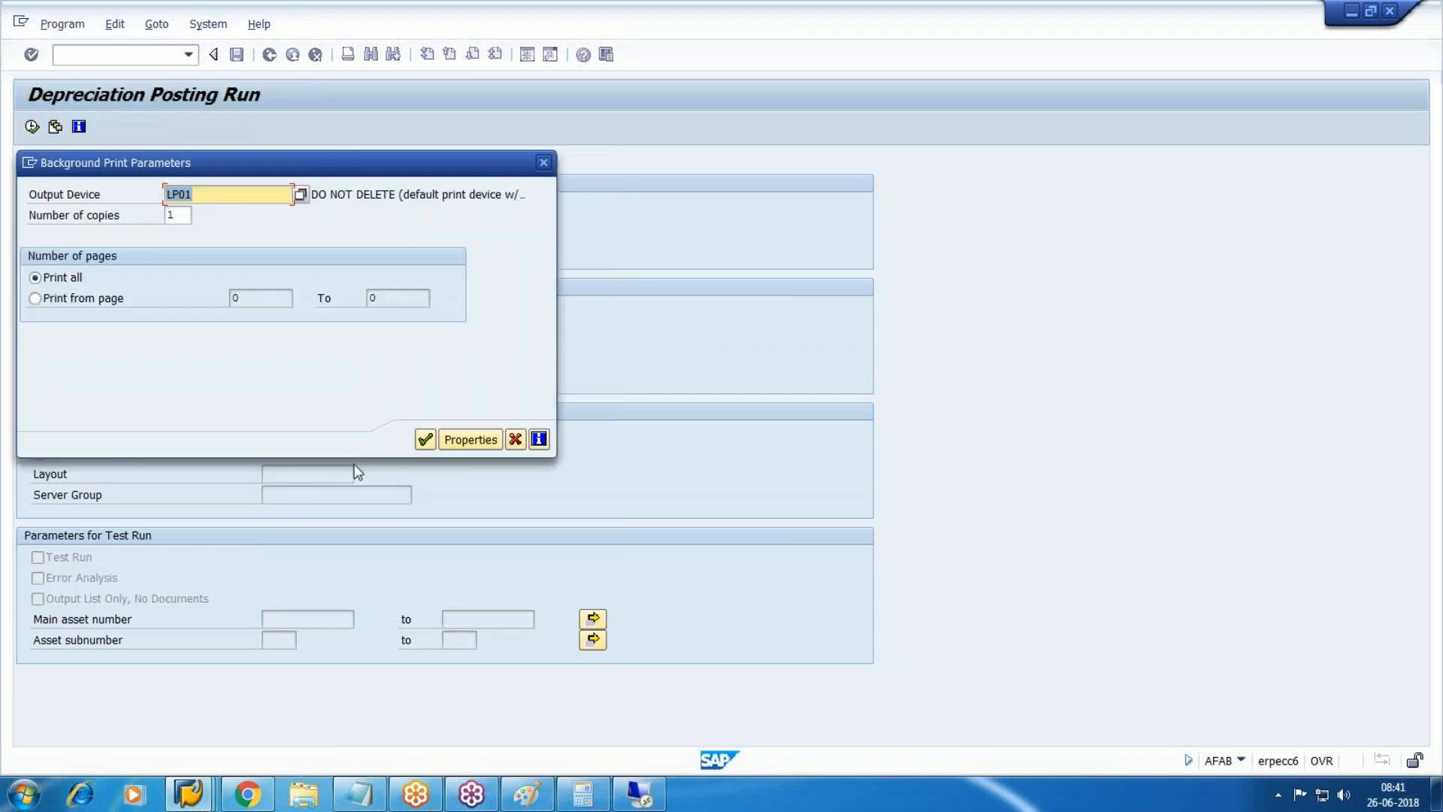
pyautogui.click(425, 437)
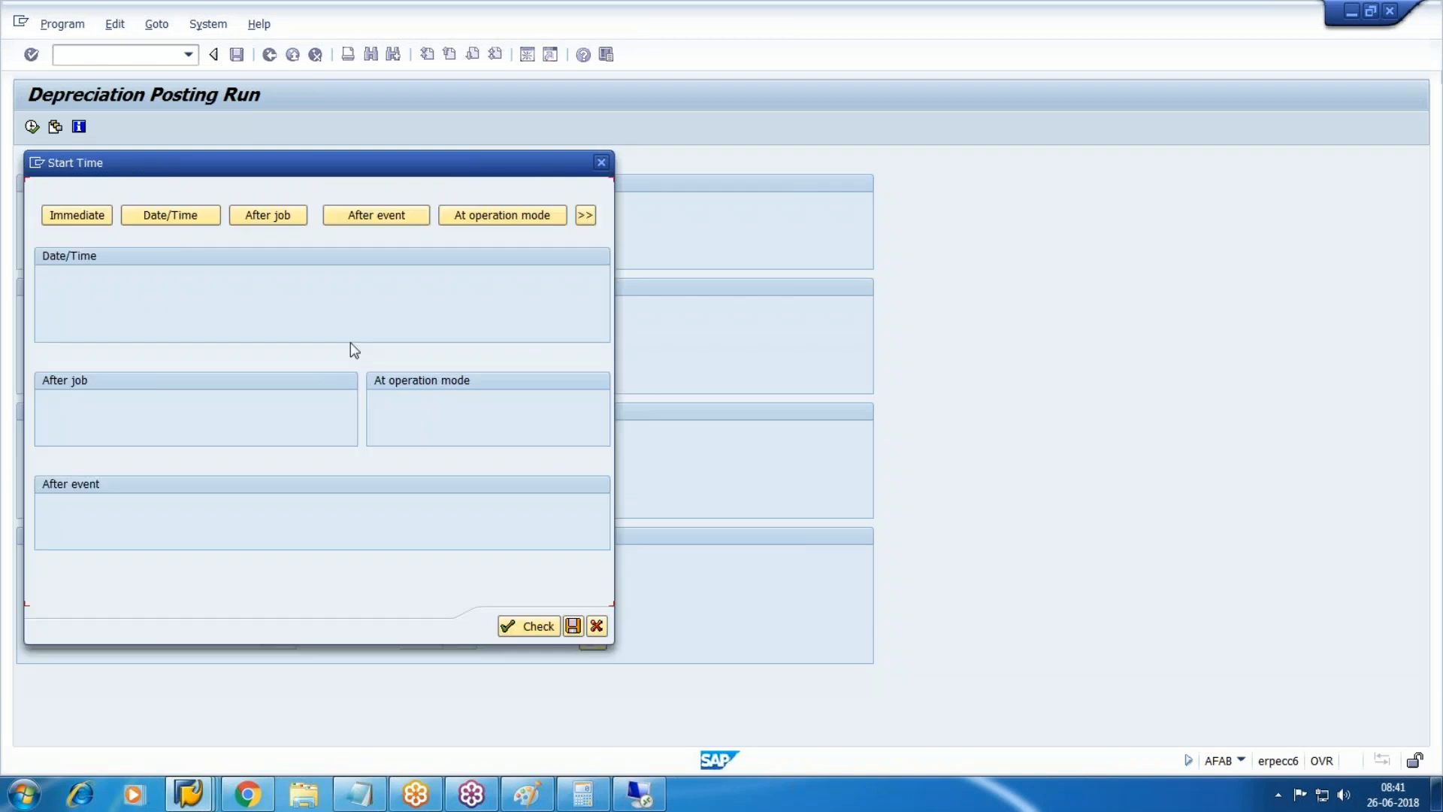
pyautogui.click(84, 214)
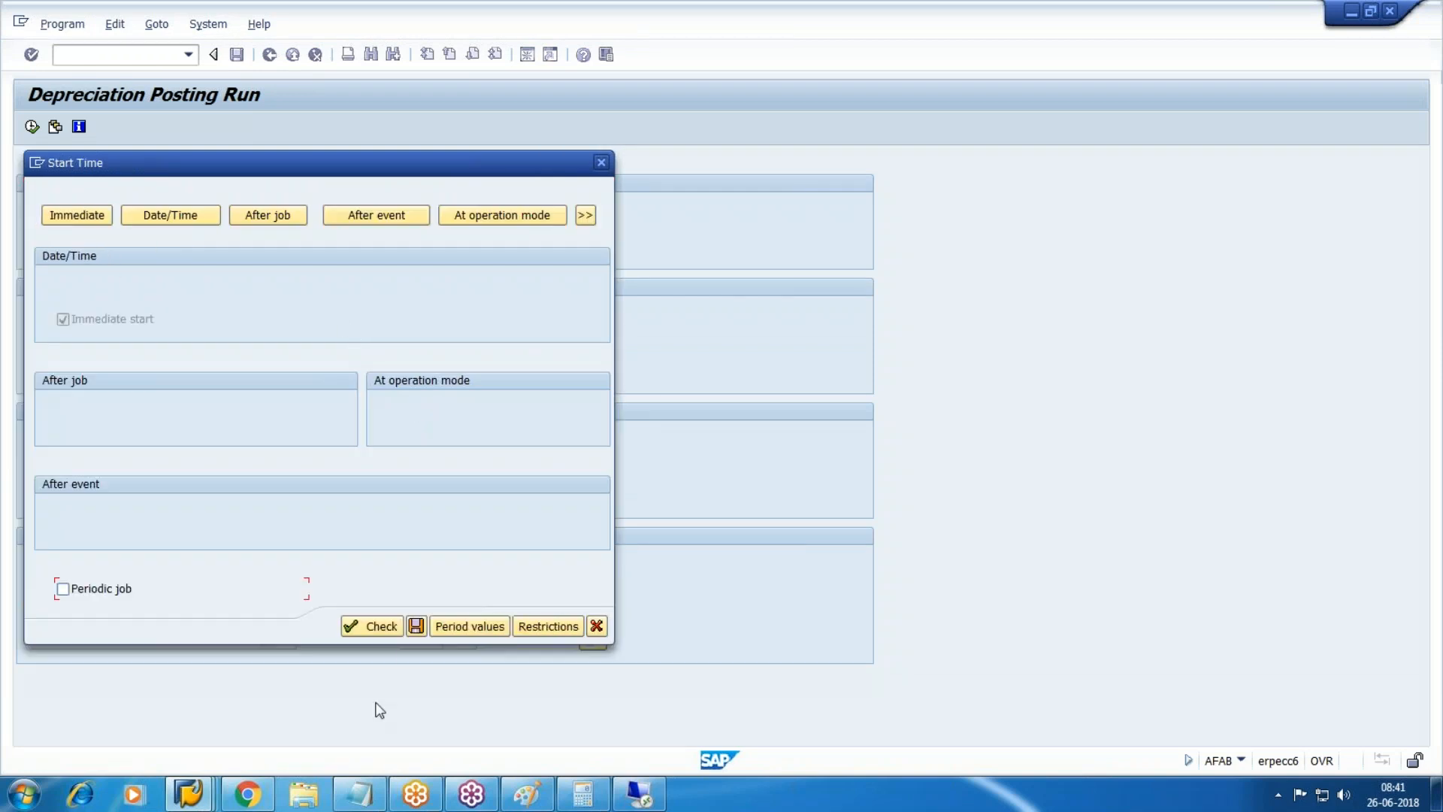
pyautogui.click(415, 625)
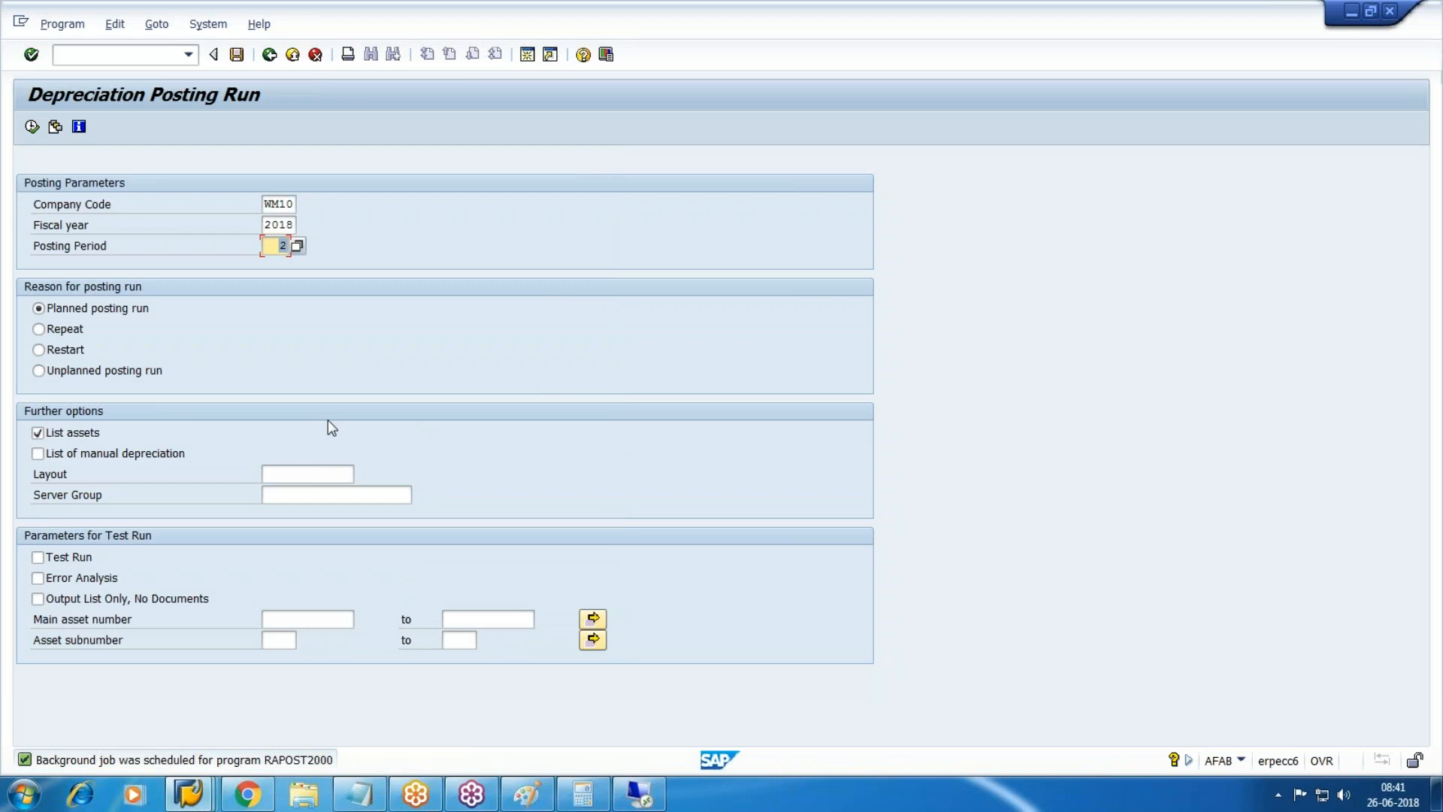
# Schedule the period 3 depreciation posting as an immediate background job.
pyautogui.click(70, 26)
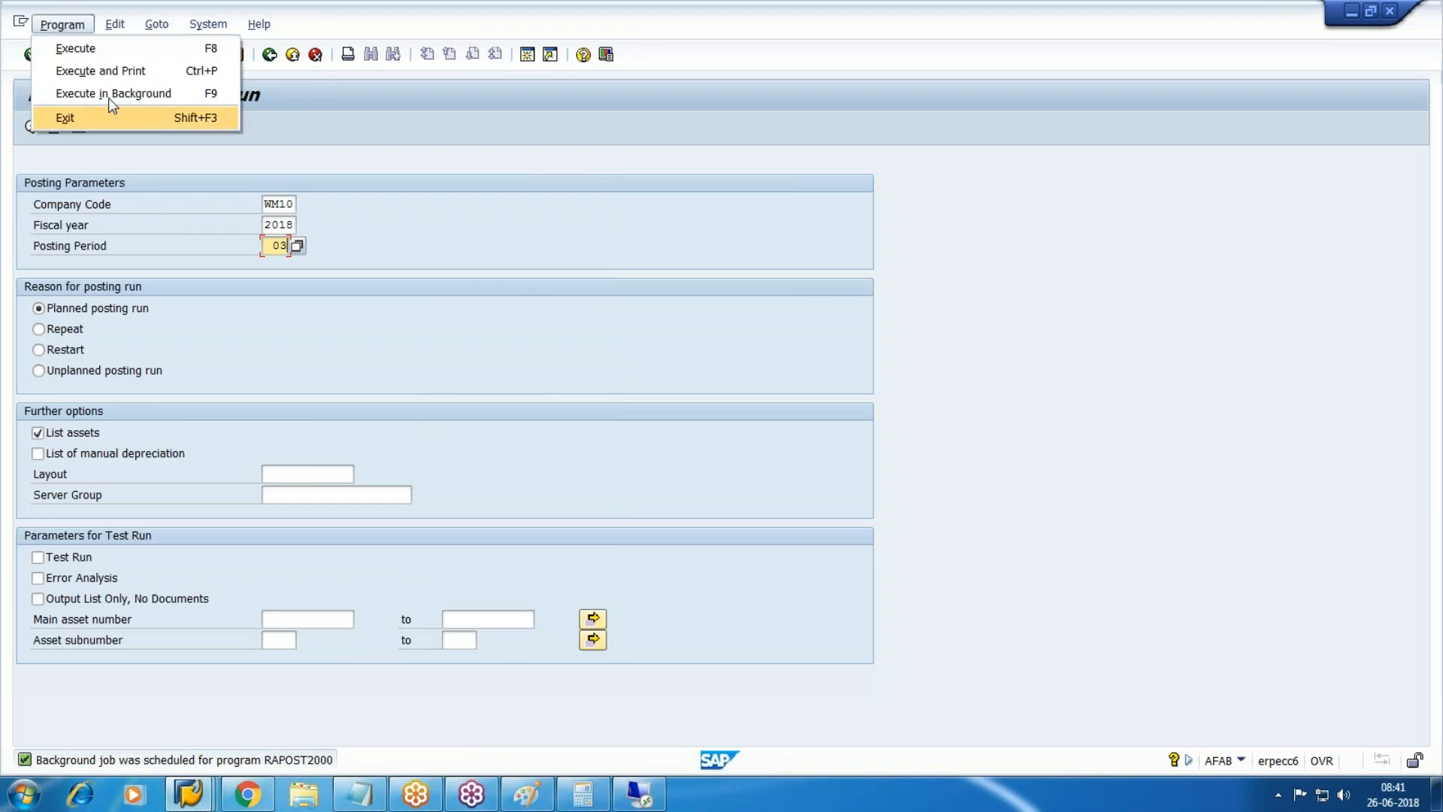
pyautogui.click(108, 95)
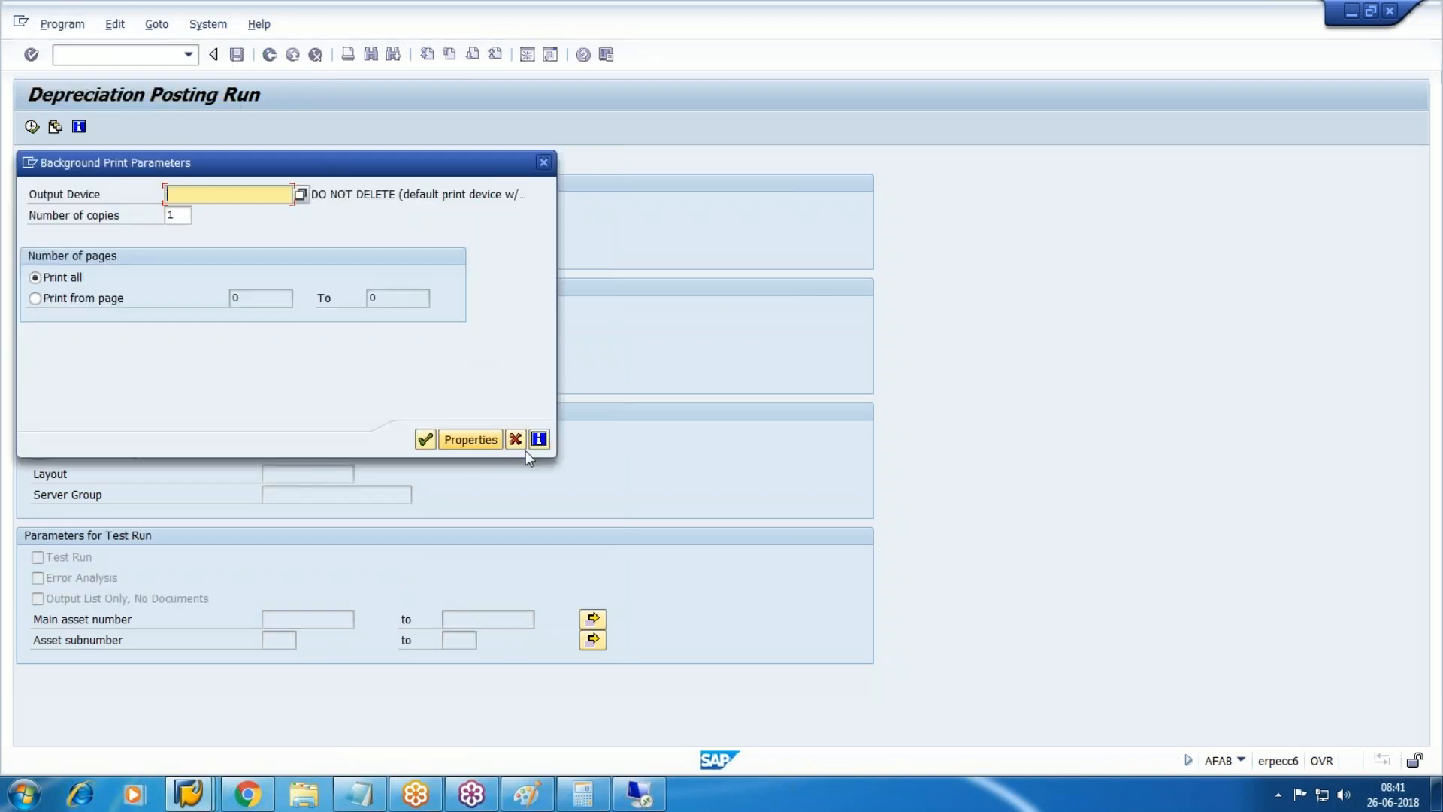
pyautogui.click(423, 439)
pyautogui.click(52, 214)
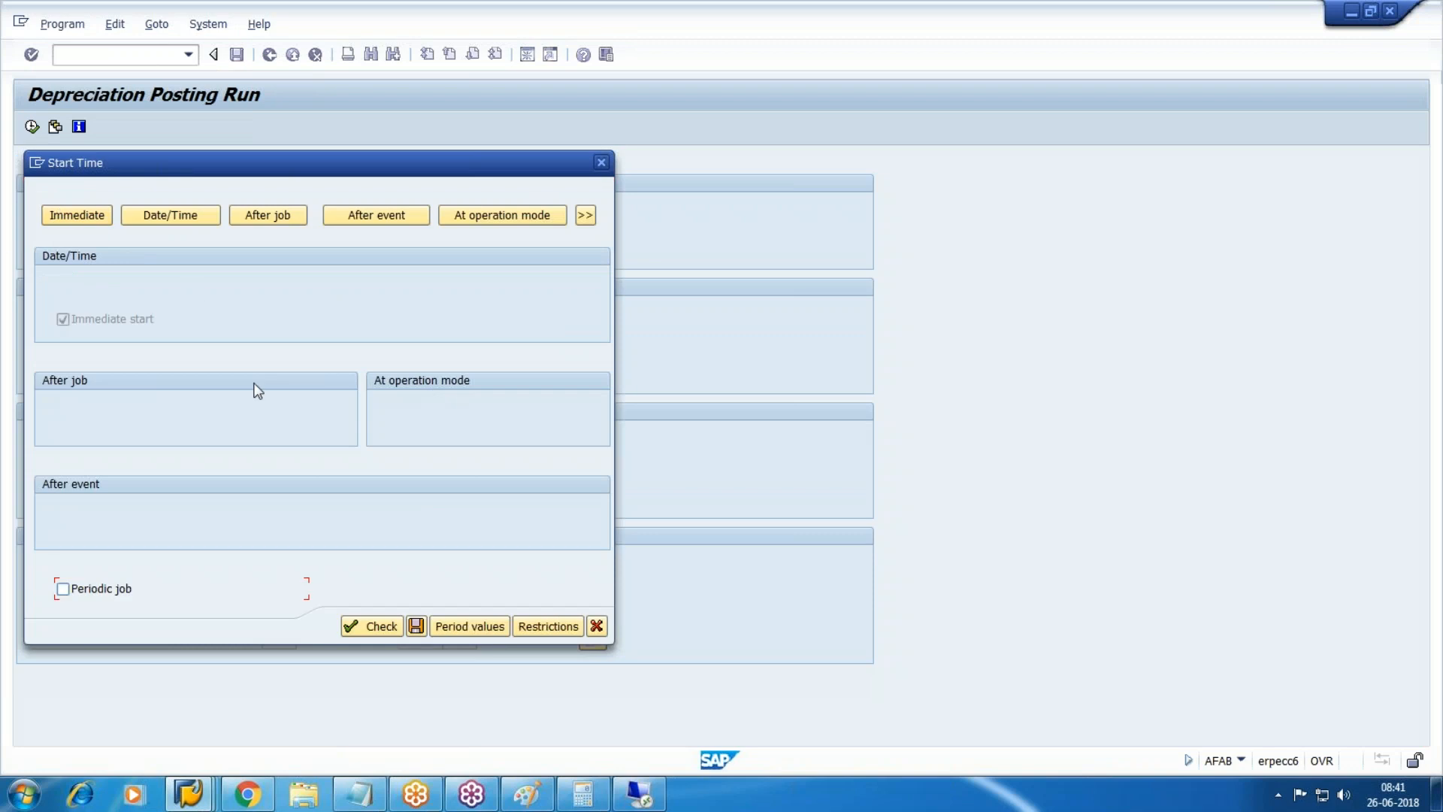
pyautogui.click(414, 625)
# Enter period 4 and schedule its posting as an immediate background job.
pyautogui.write('4')
pyautogui.click(62, 24)
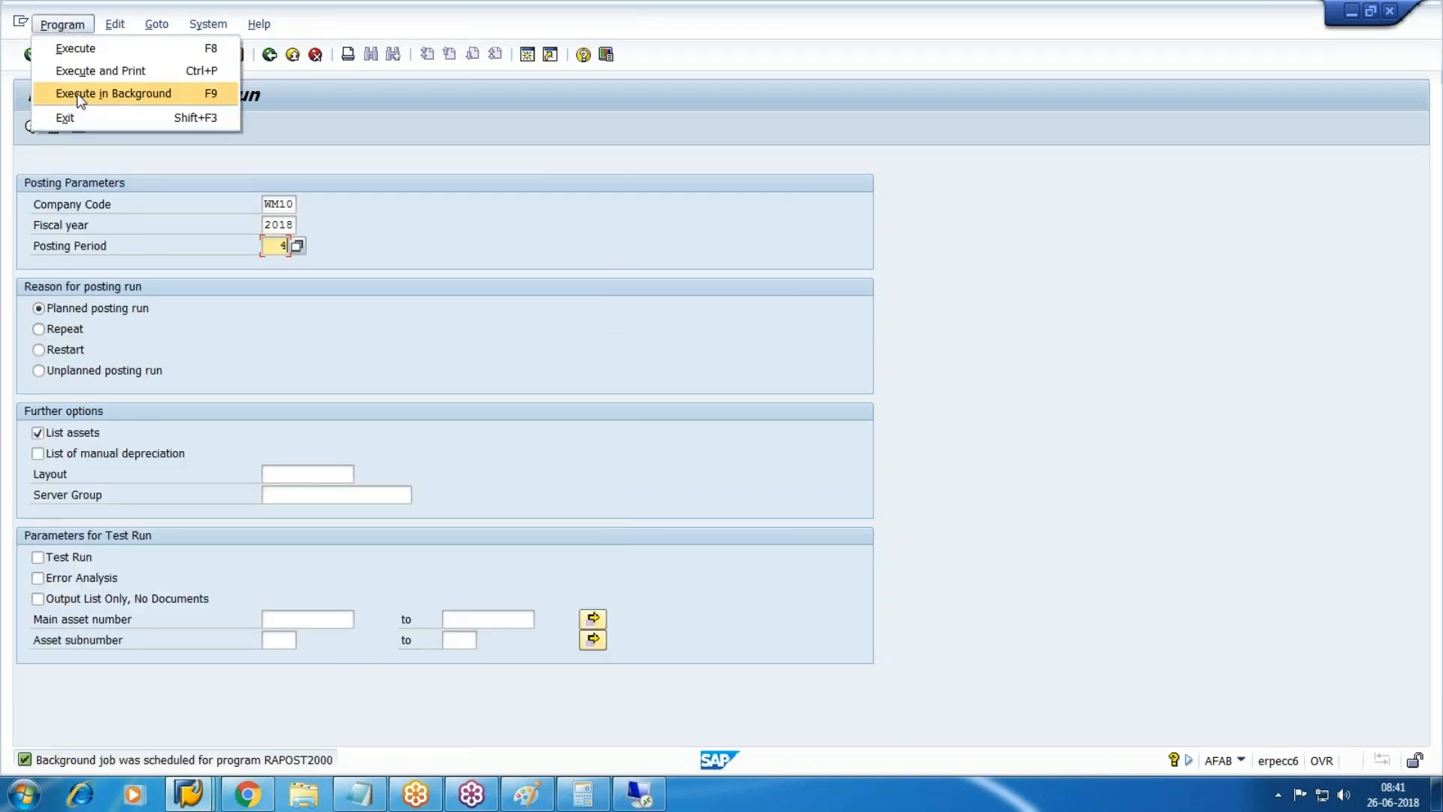
pyautogui.click(79, 91)
pyautogui.click(426, 439)
pyautogui.click(89, 215)
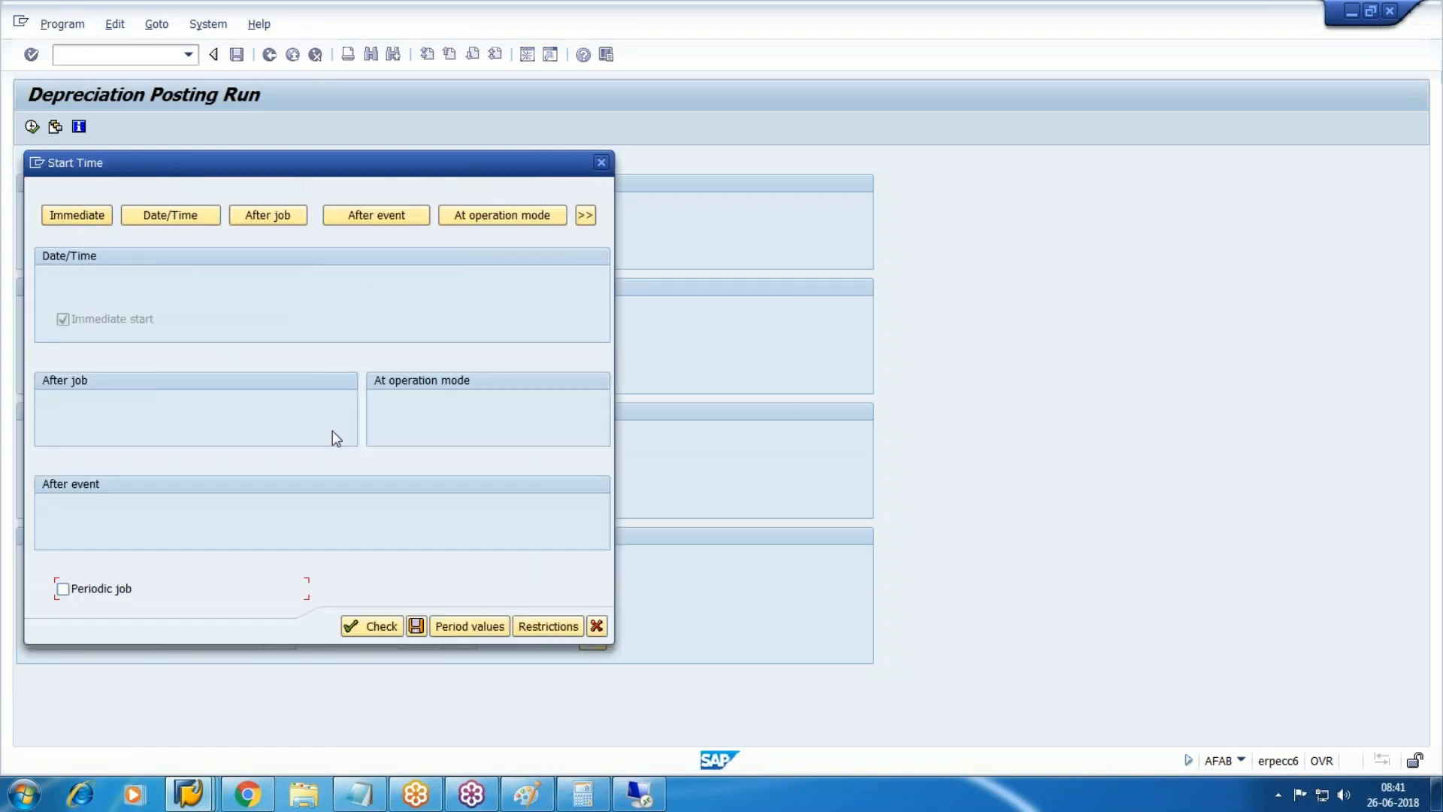
pyautogui.click(415, 624)
# Enter period 5 and schedule its posting immediately in background, clearing the output device.
pyautogui.write('5')
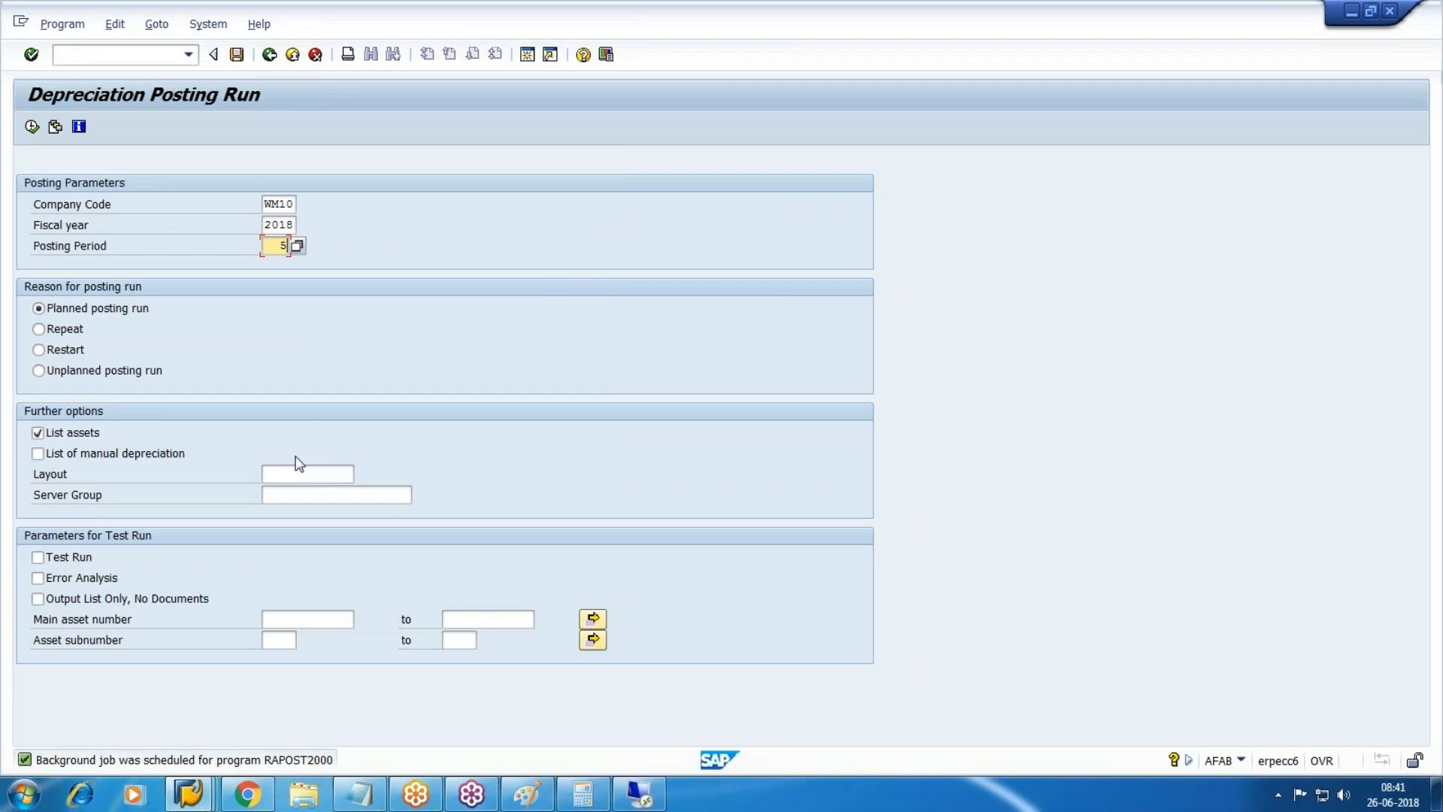
pyautogui.click(62, 24)
pyautogui.click(124, 107)
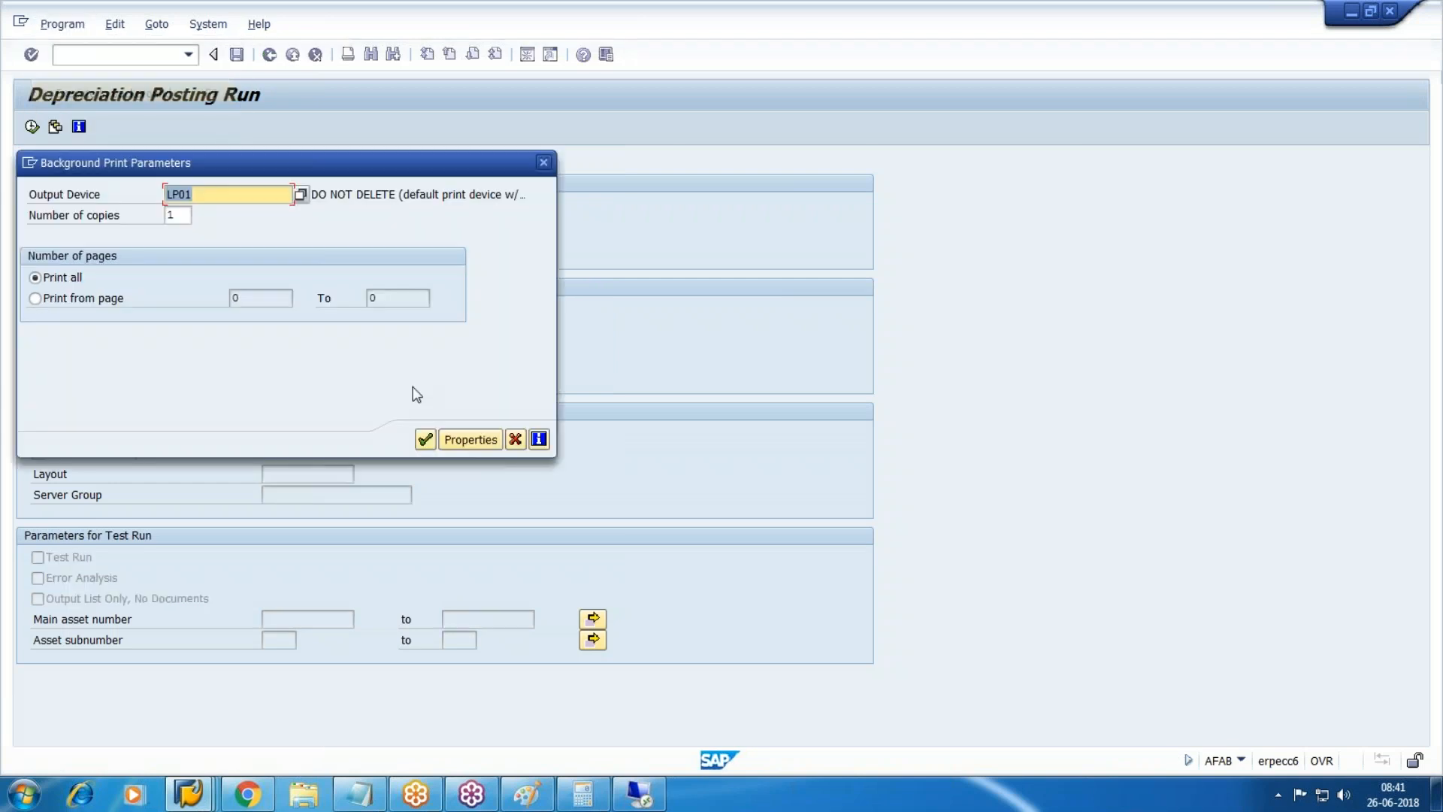
pyautogui.press('Delete')
pyautogui.click(427, 442)
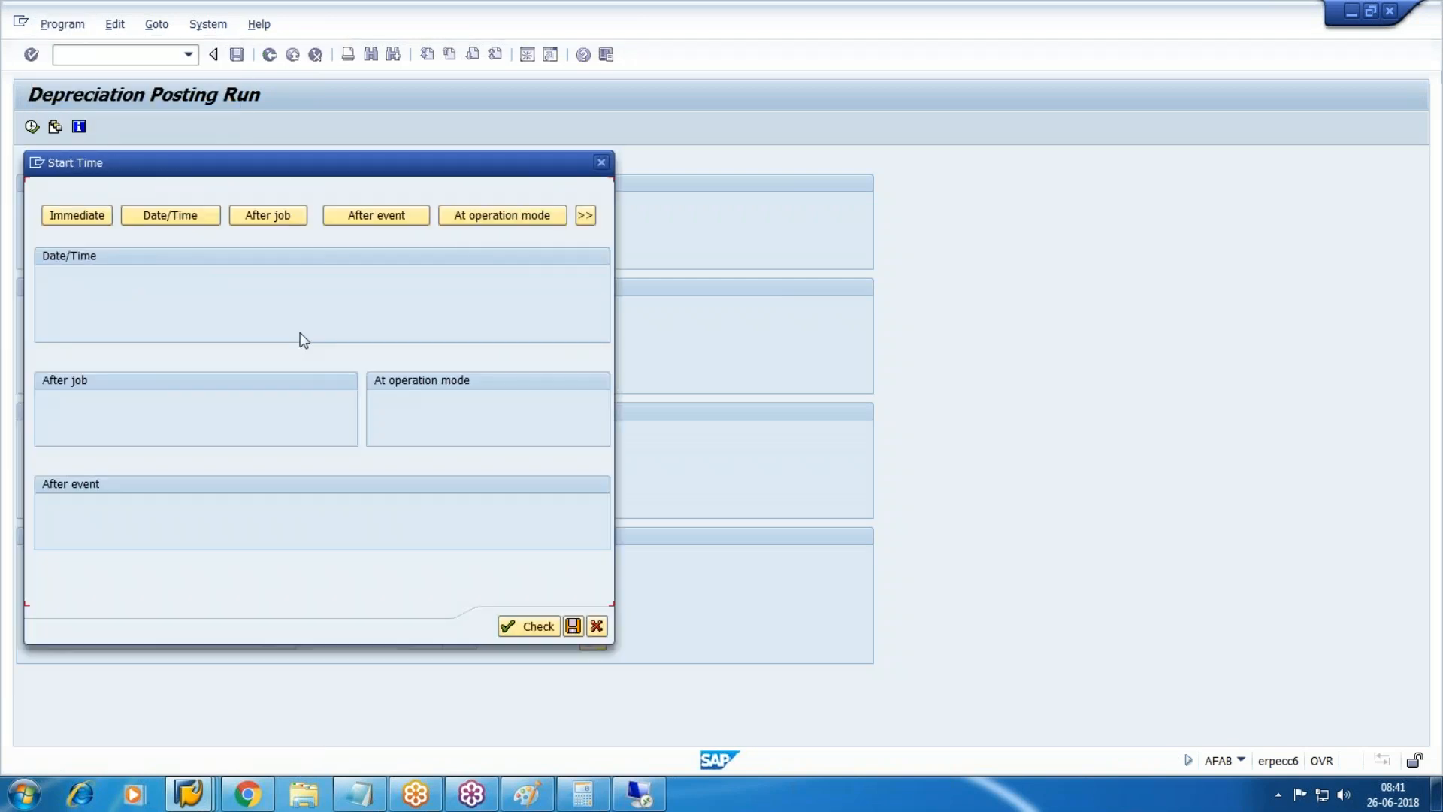
pyautogui.click(96, 218)
pyautogui.click(417, 626)
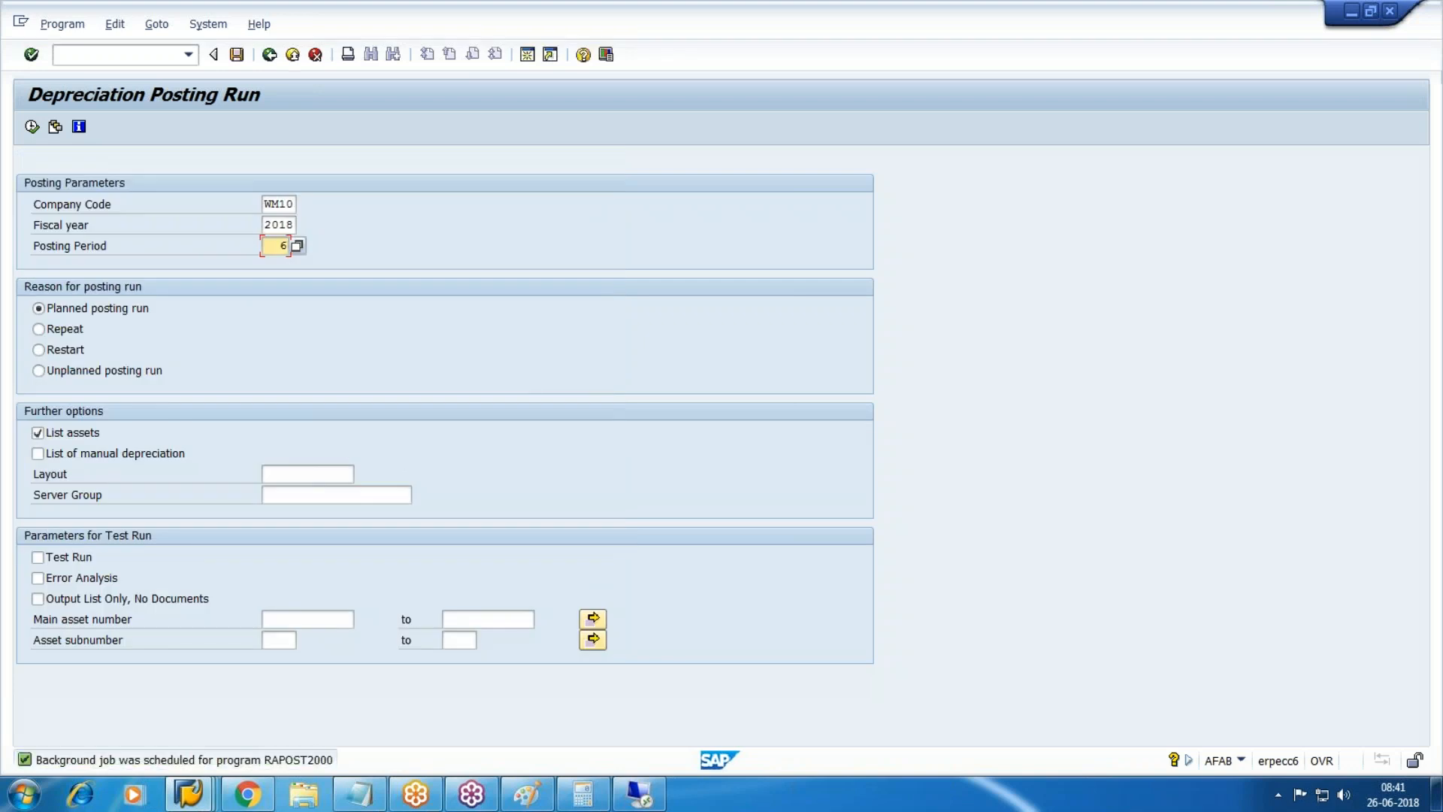
# Execute a period 6 depreciation test run, continuing past the online processing limit.
pyautogui.click(89, 564)
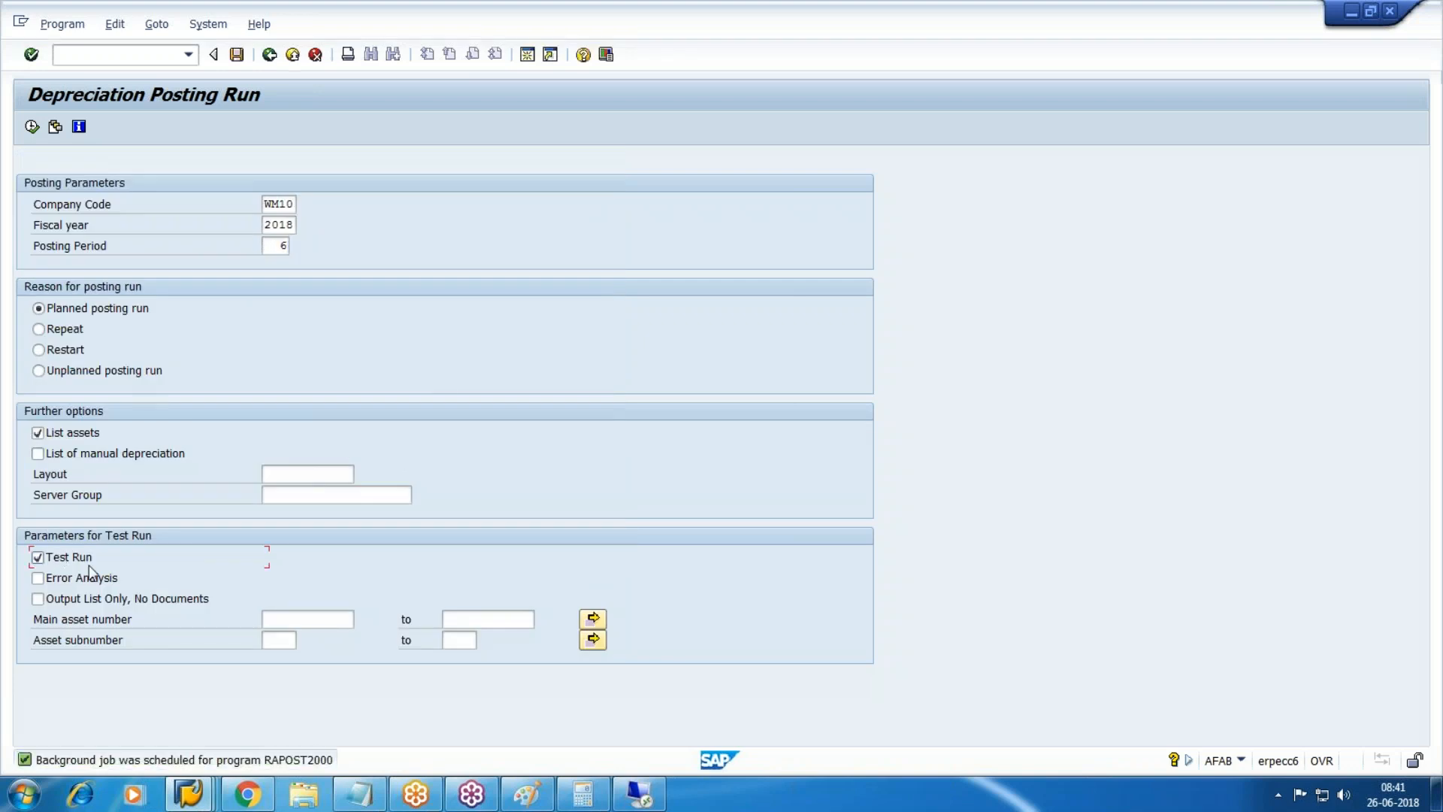
pyautogui.click(32, 126)
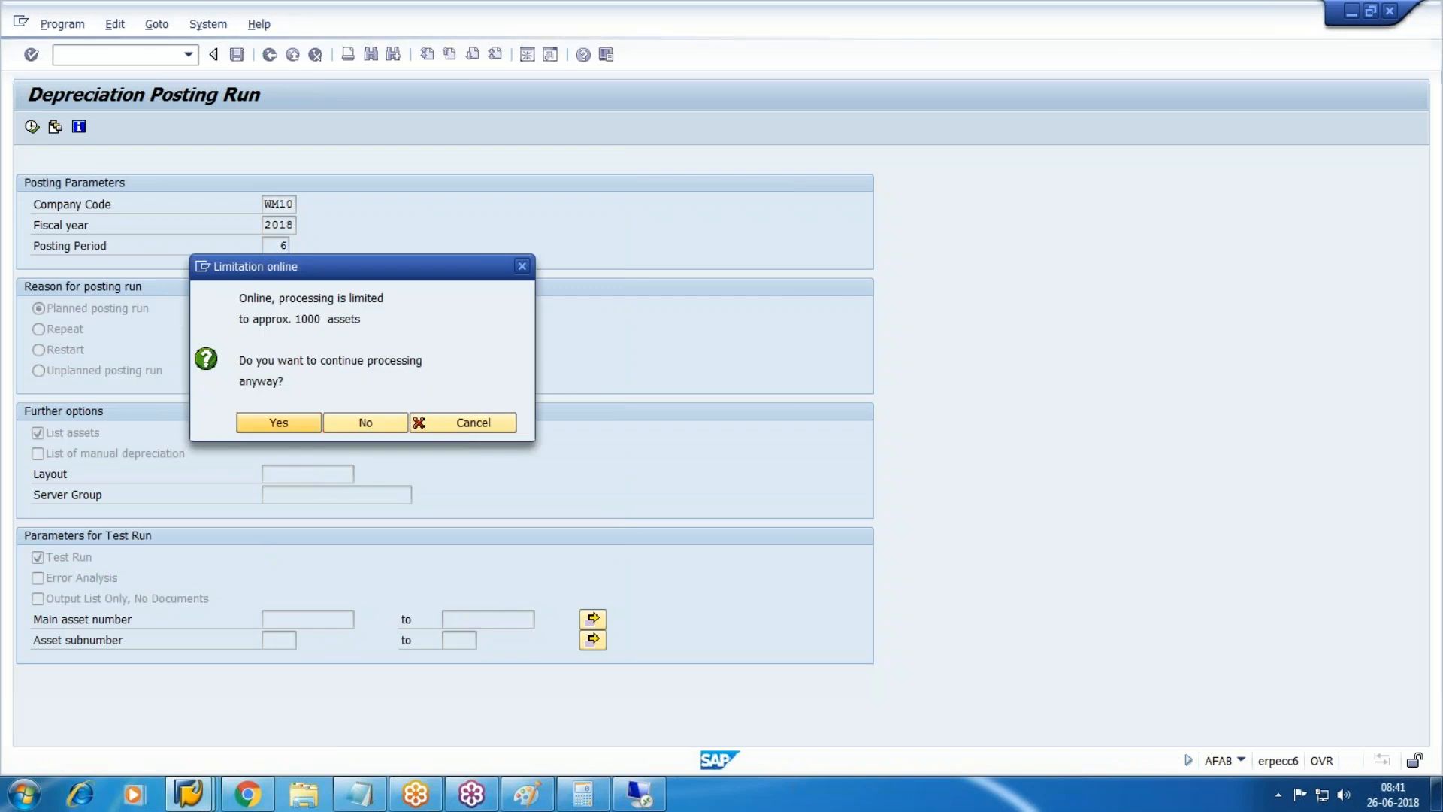
pyautogui.press('Return')
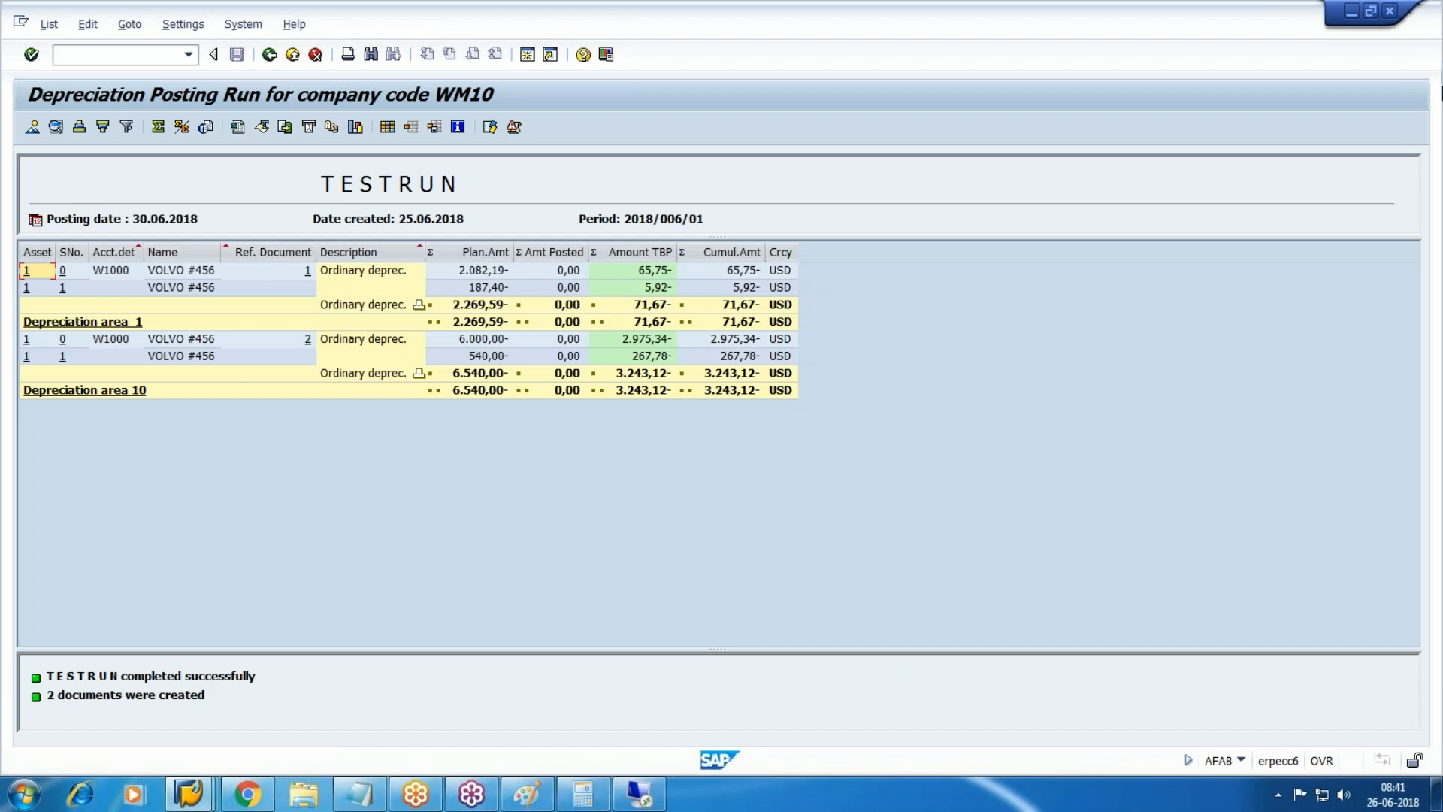
# Review the test run's two documents (71,67 and 3.243,12 USD), then go back to the selection screen.
pyautogui.click(1435, 72)
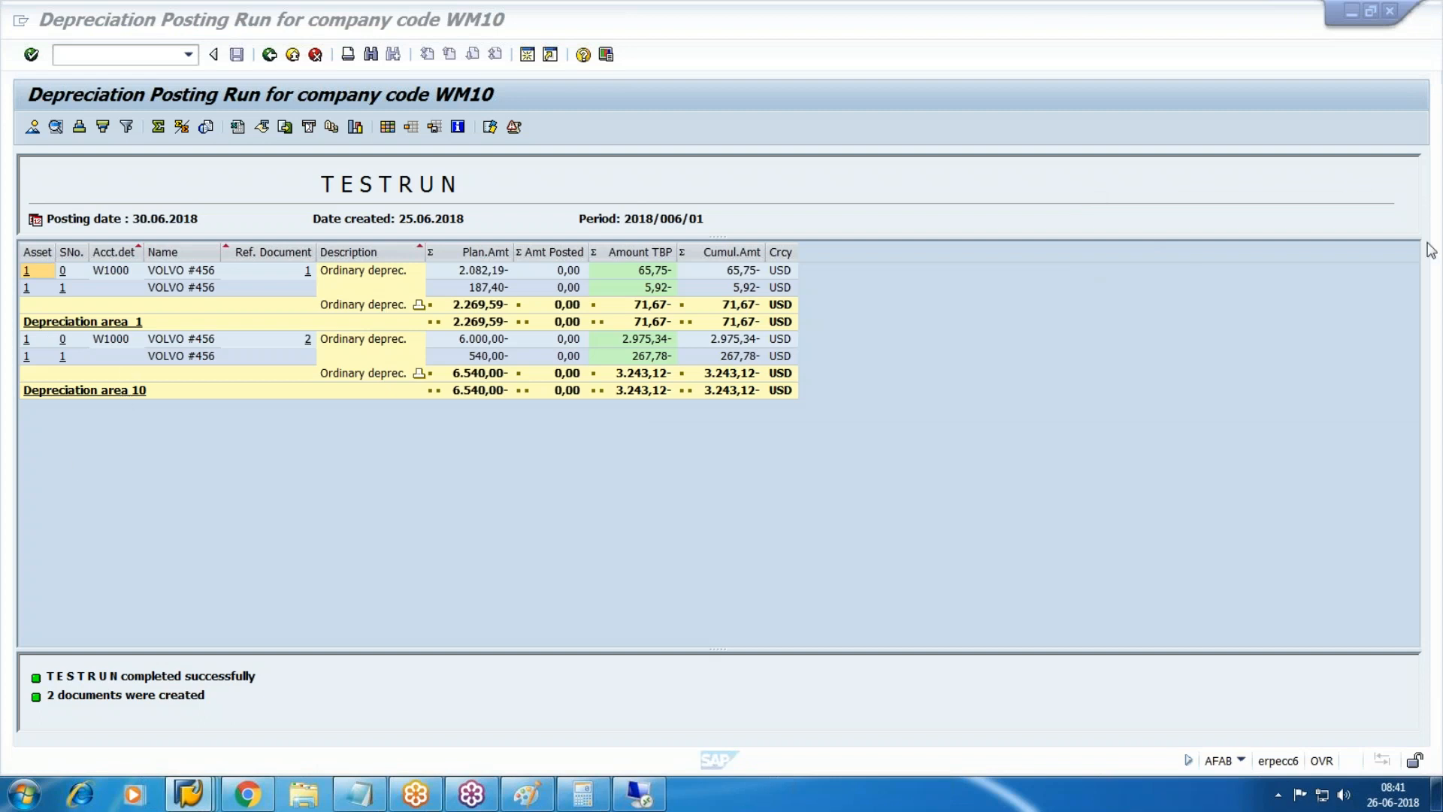
pyautogui.click(1275, 276)
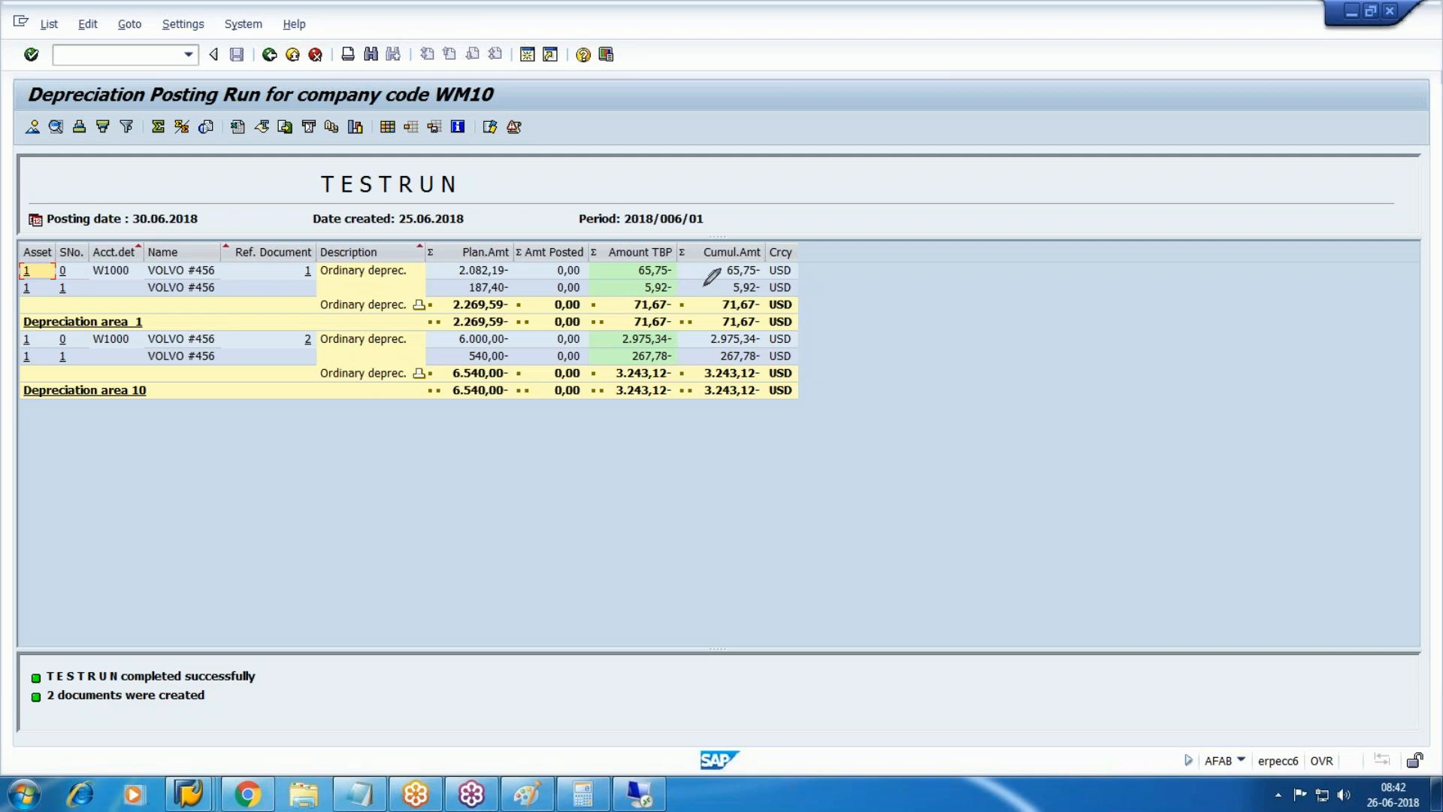
pyautogui.moveTo(679, 265); pyautogui.dragTo(773, 201)
pyautogui.moveTo(693, 287); pyautogui.dragTo(848, 211)
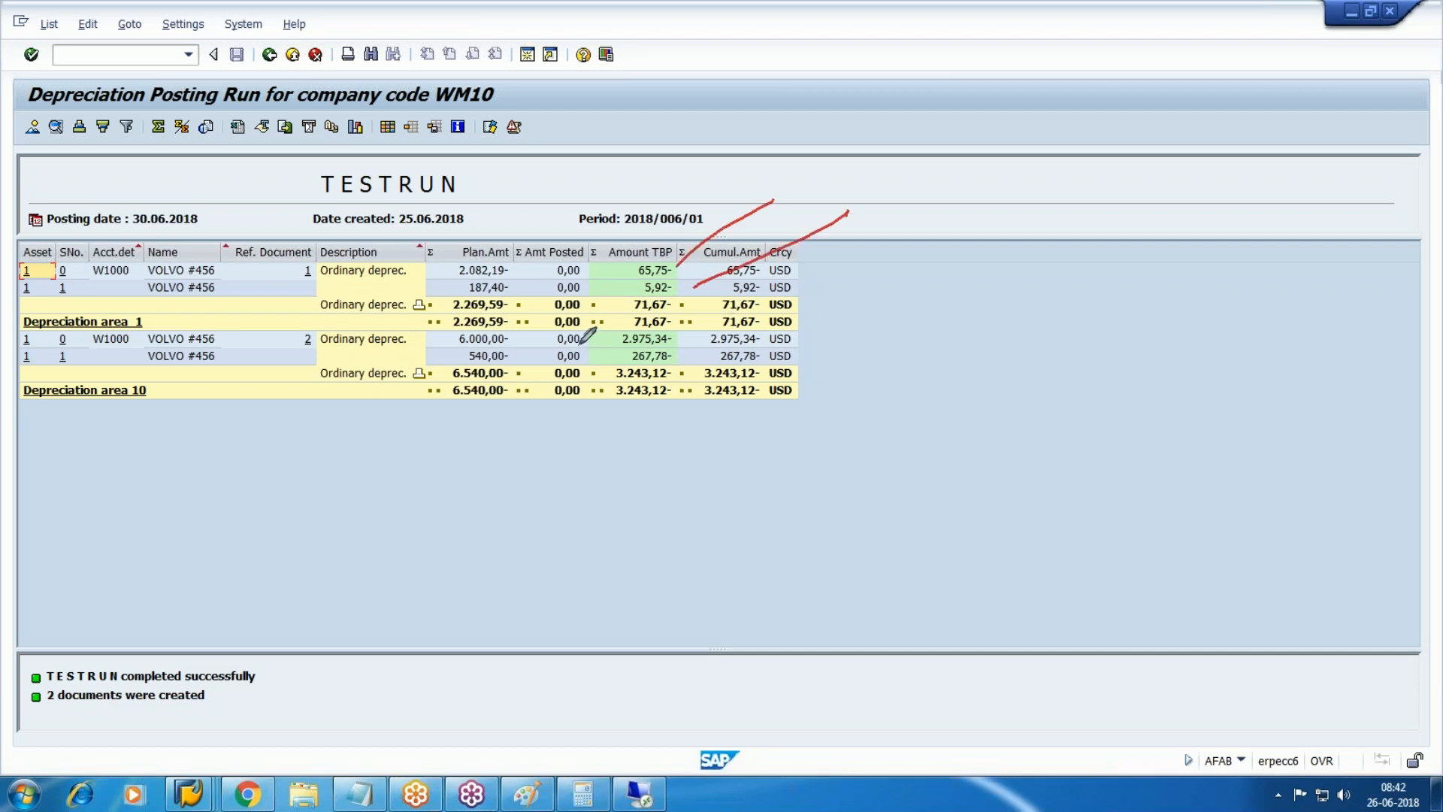
pyautogui.moveTo(688, 343)
pyautogui.mouseDown()
pyautogui.moveTo(769, 310)
pyautogui.moveTo(864, 345)
pyautogui.mouseUp()
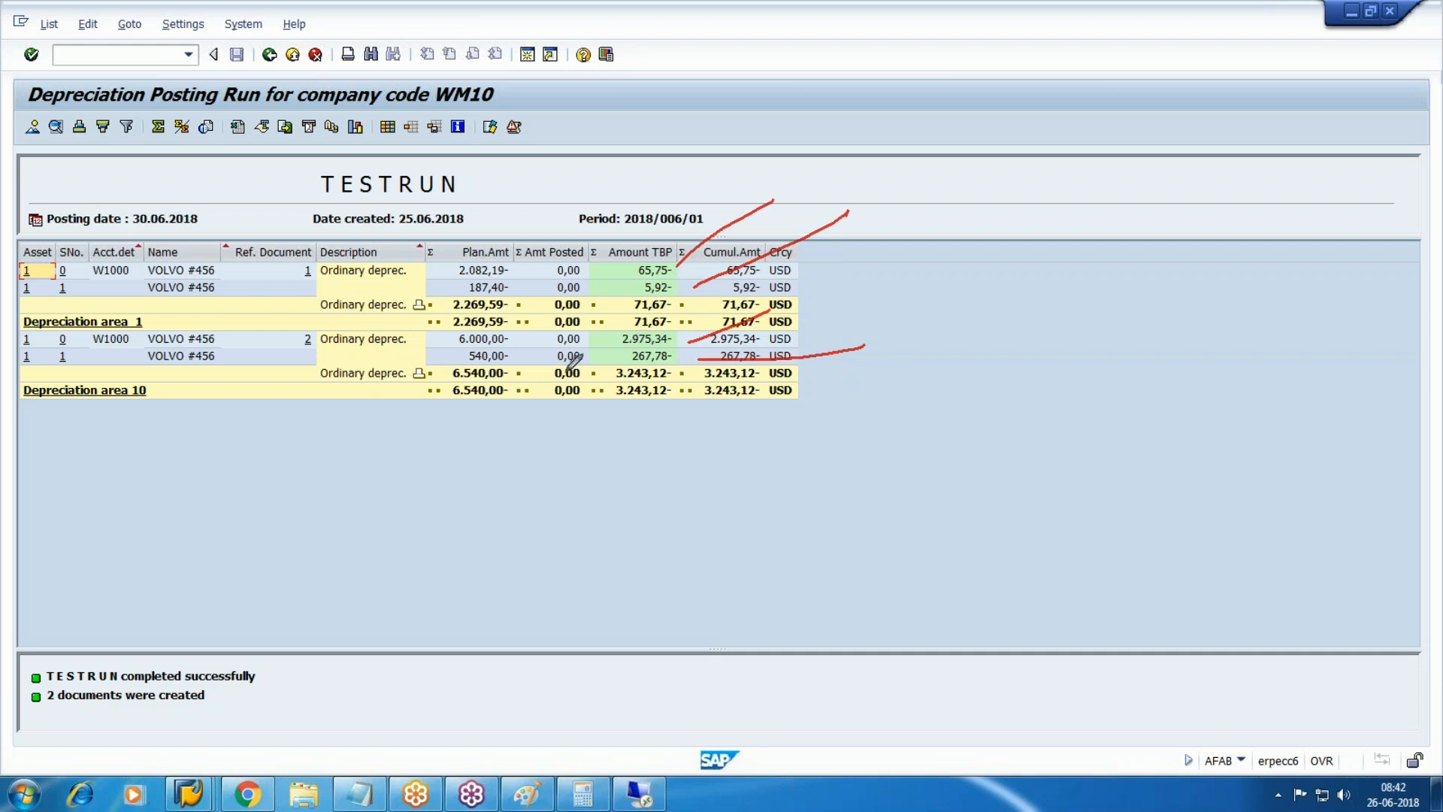
pyautogui.moveTo(794, 264); pyautogui.dragTo(948, 265)
pyautogui.moveTo(979, 236)
pyautogui.mouseDown()
pyautogui.moveTo(973, 268)
pyautogui.moveTo(977, 228)
pyautogui.mouseUp()
pyautogui.moveTo(1034, 207)
pyautogui.mouseDown()
pyautogui.moveTo(1038, 226)
pyautogui.moveTo(1086, 242)
pyautogui.mouseUp()
pyautogui.moveTo(840, 344)
pyautogui.mouseDown()
pyautogui.moveTo(1031, 339)
pyautogui.moveTo(1067, 322)
pyautogui.moveTo(1098, 335)
pyautogui.mouseUp()
pyautogui.moveTo(1104, 287); pyautogui.dragTo(1104, 340)
pyautogui.moveTo(1127, 287)
pyautogui.mouseDown()
pyautogui.moveTo(1128, 323)
pyautogui.moveTo(1180, 319)
pyautogui.mouseUp()
pyautogui.moveTo(1108, 385); pyautogui.dragTo(1262, 344)
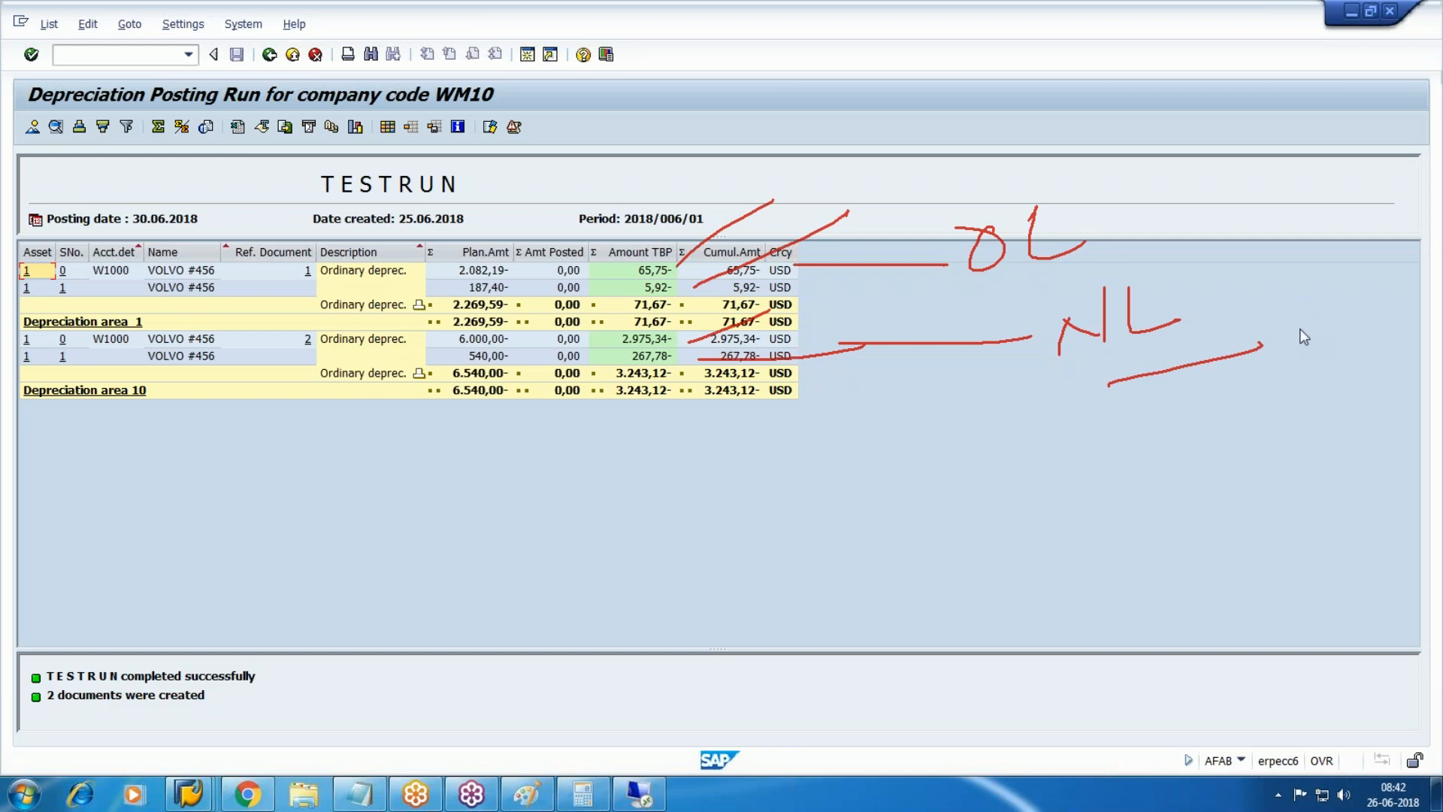
pyautogui.click(1294, 352)
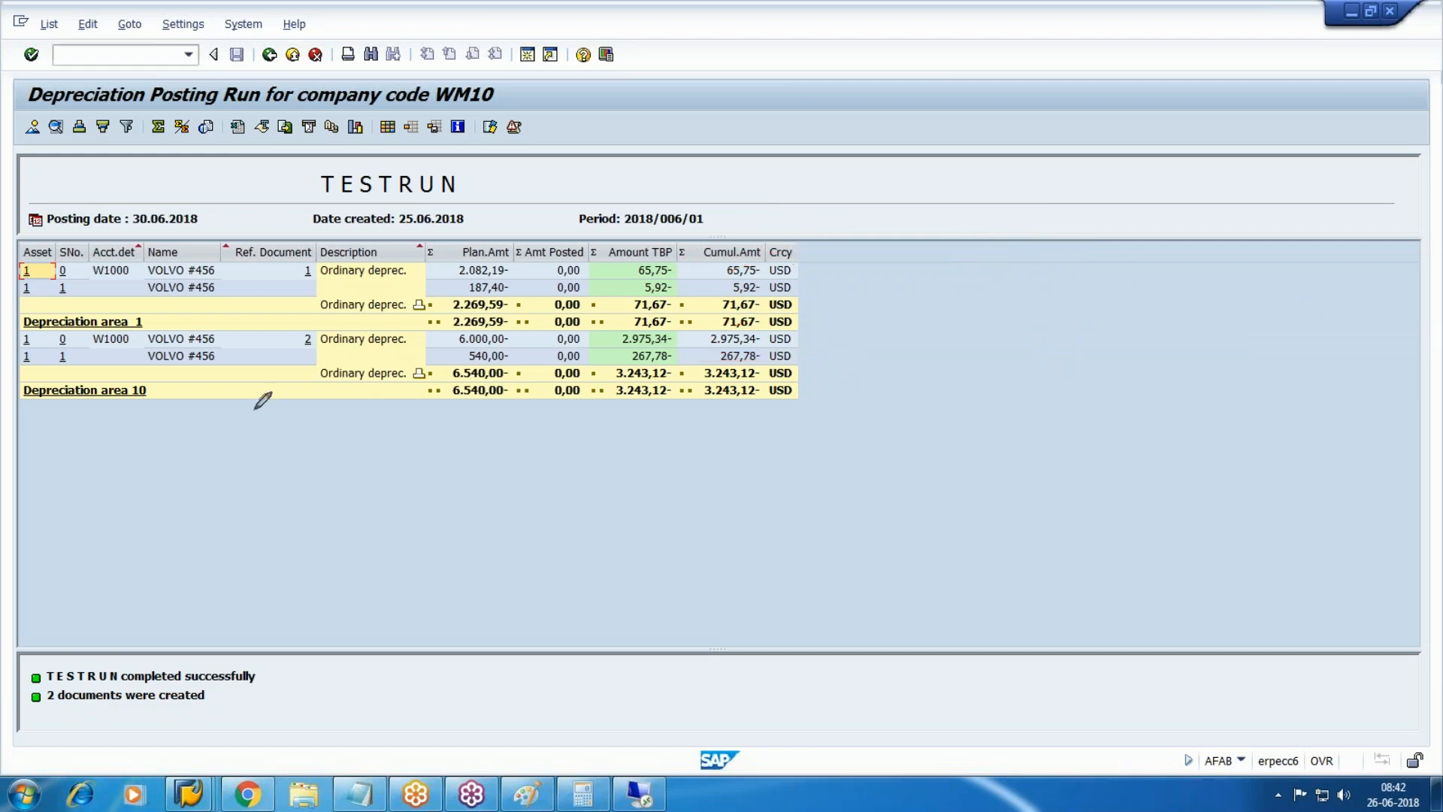
pyautogui.moveTo(739, 217)
pyautogui.mouseDown()
pyautogui.moveTo(707, 236)
pyautogui.moveTo(737, 218)
pyautogui.mouseUp()
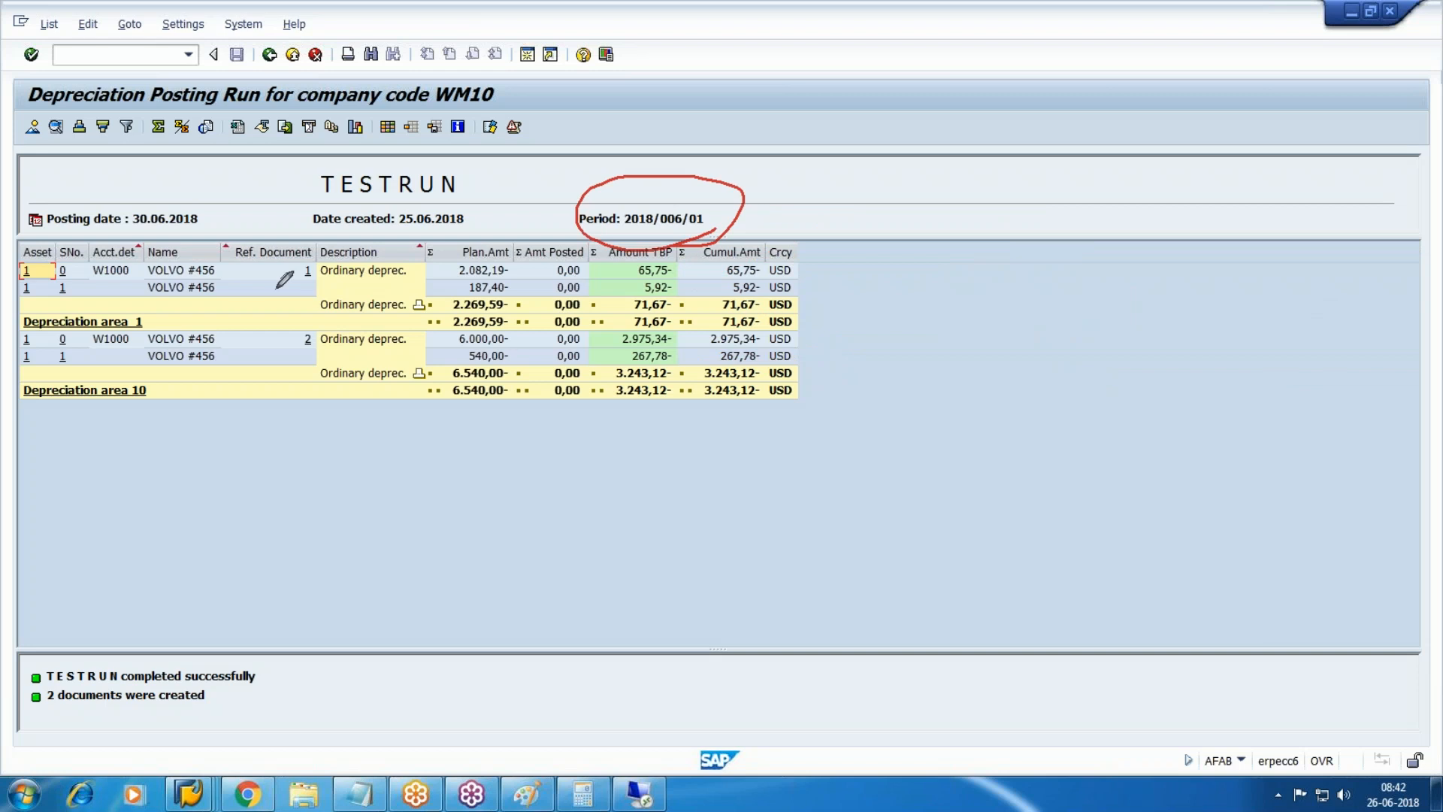
pyautogui.moveTo(109, 230); pyautogui.dragTo(278, 221)
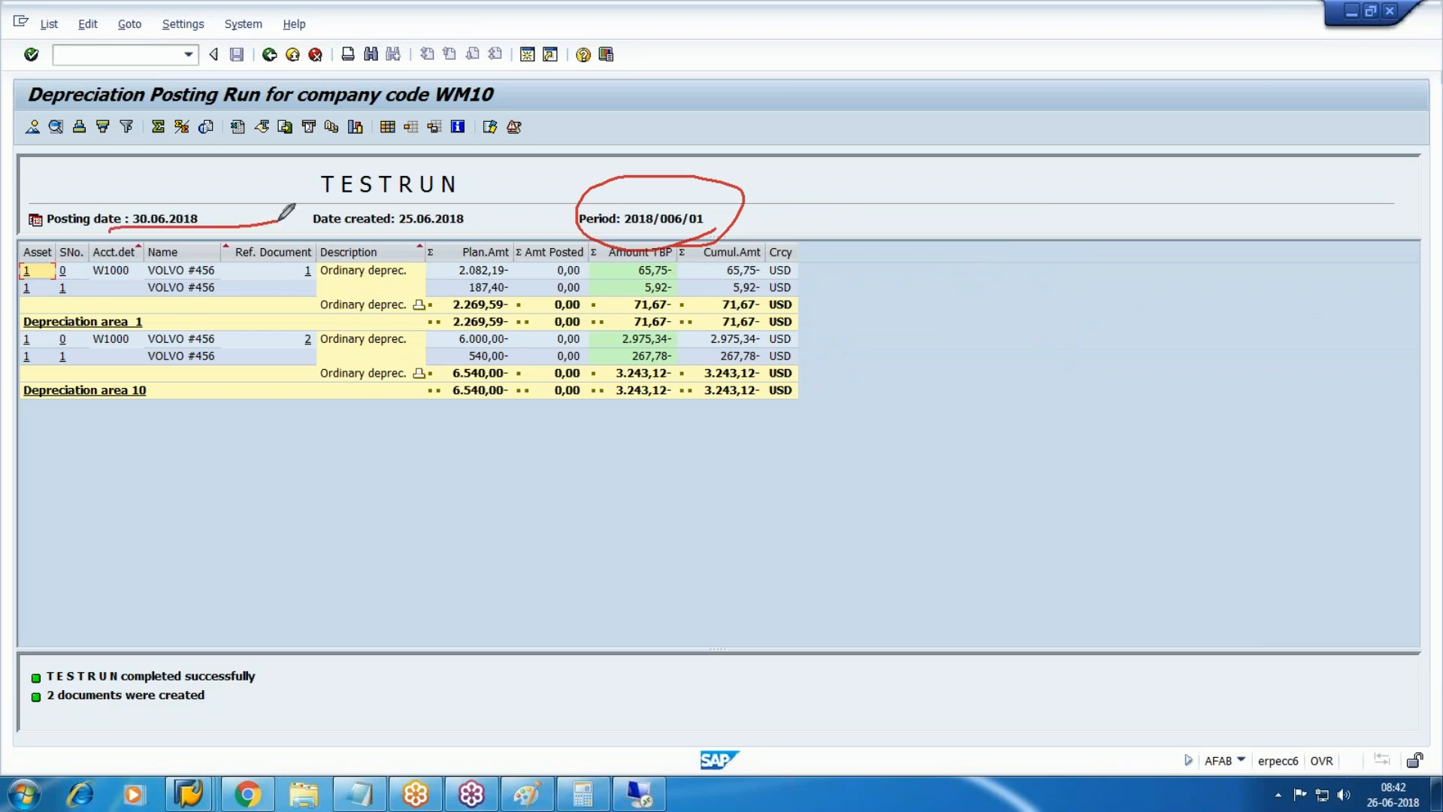
pyautogui.click(1423, 236)
pyautogui.click(1289, 343)
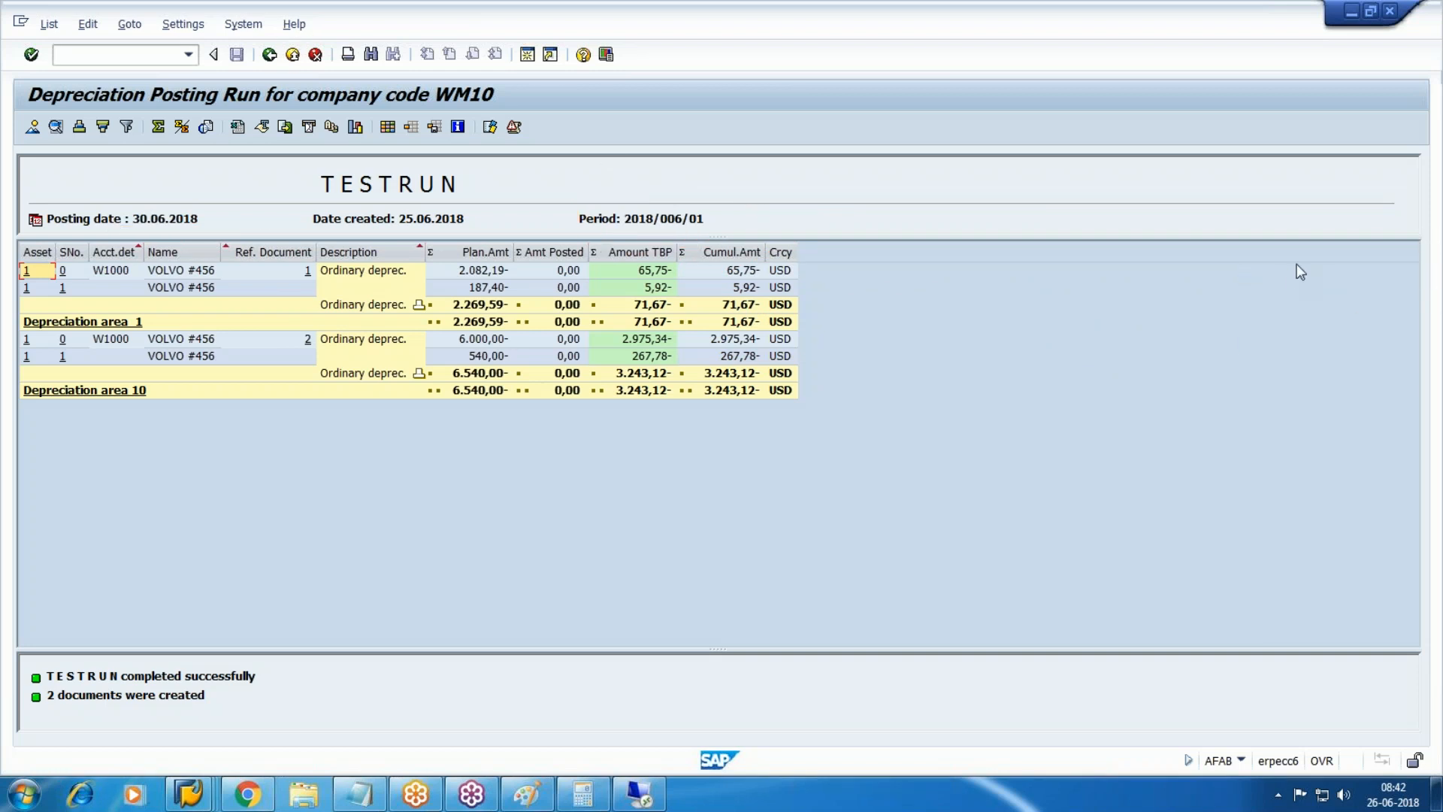
pyautogui.click(269, 54)
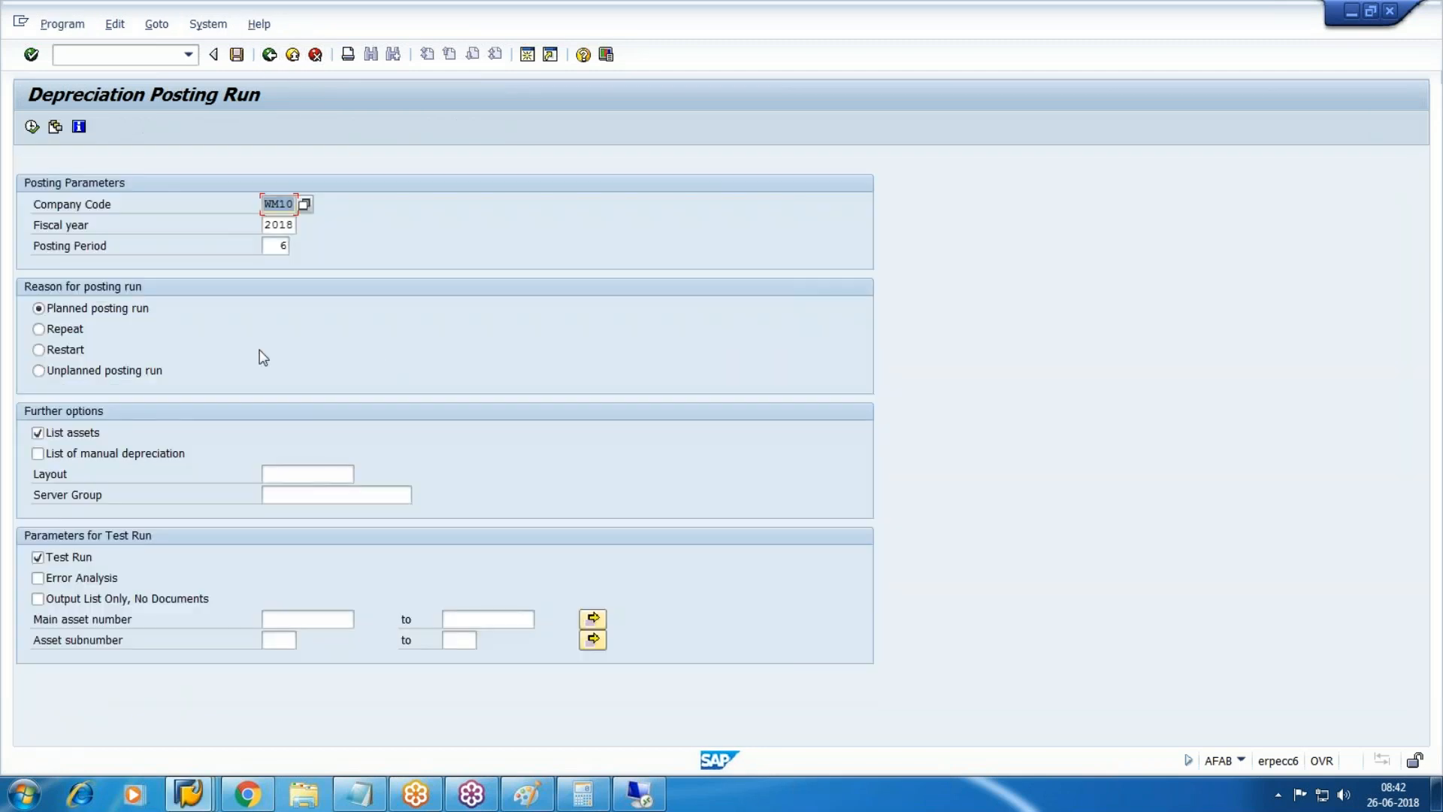
# Turn off Test Run and schedule the period 6 posting to start immediately with printer LP01.
pyautogui.click(77, 562)
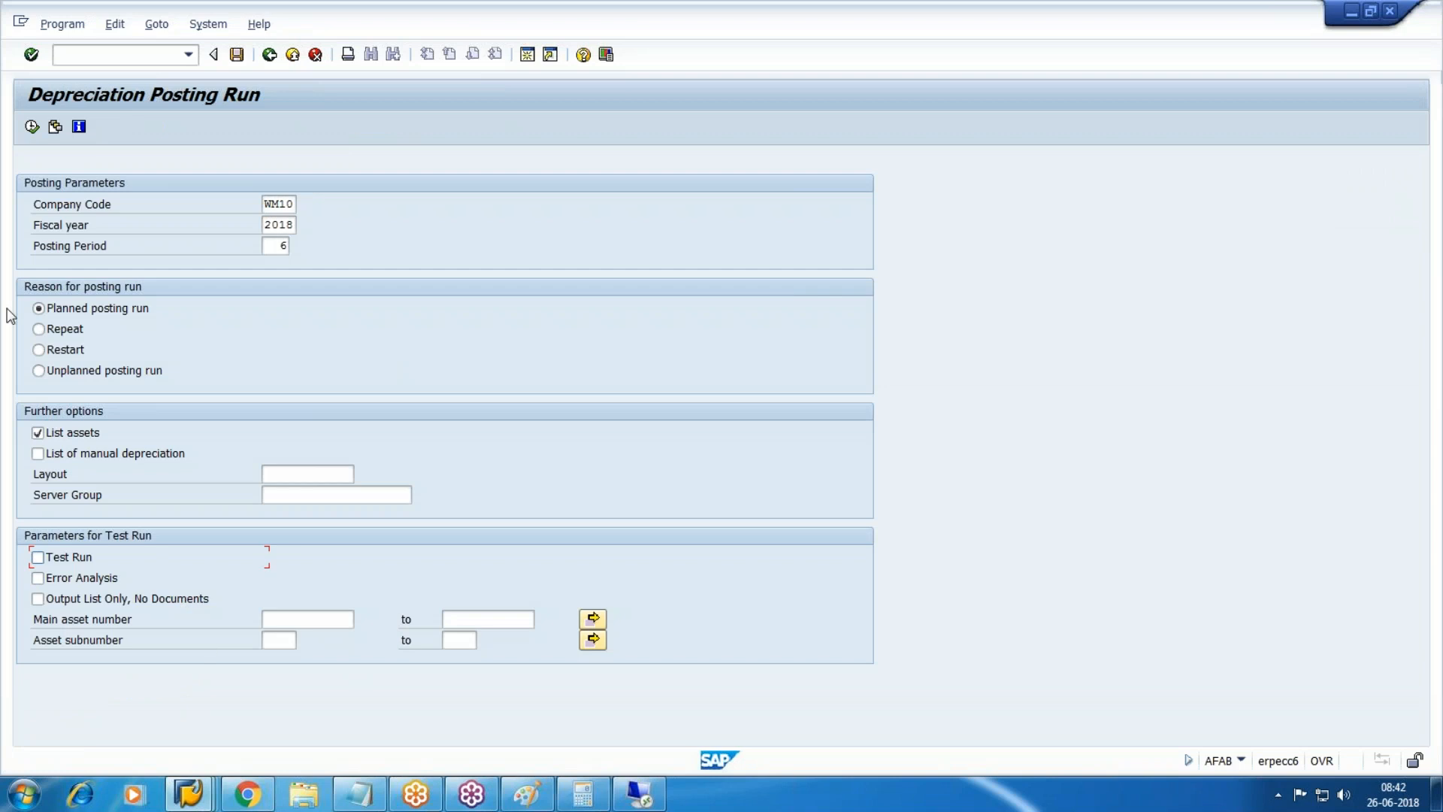
pyautogui.click(63, 23)
pyautogui.click(112, 96)
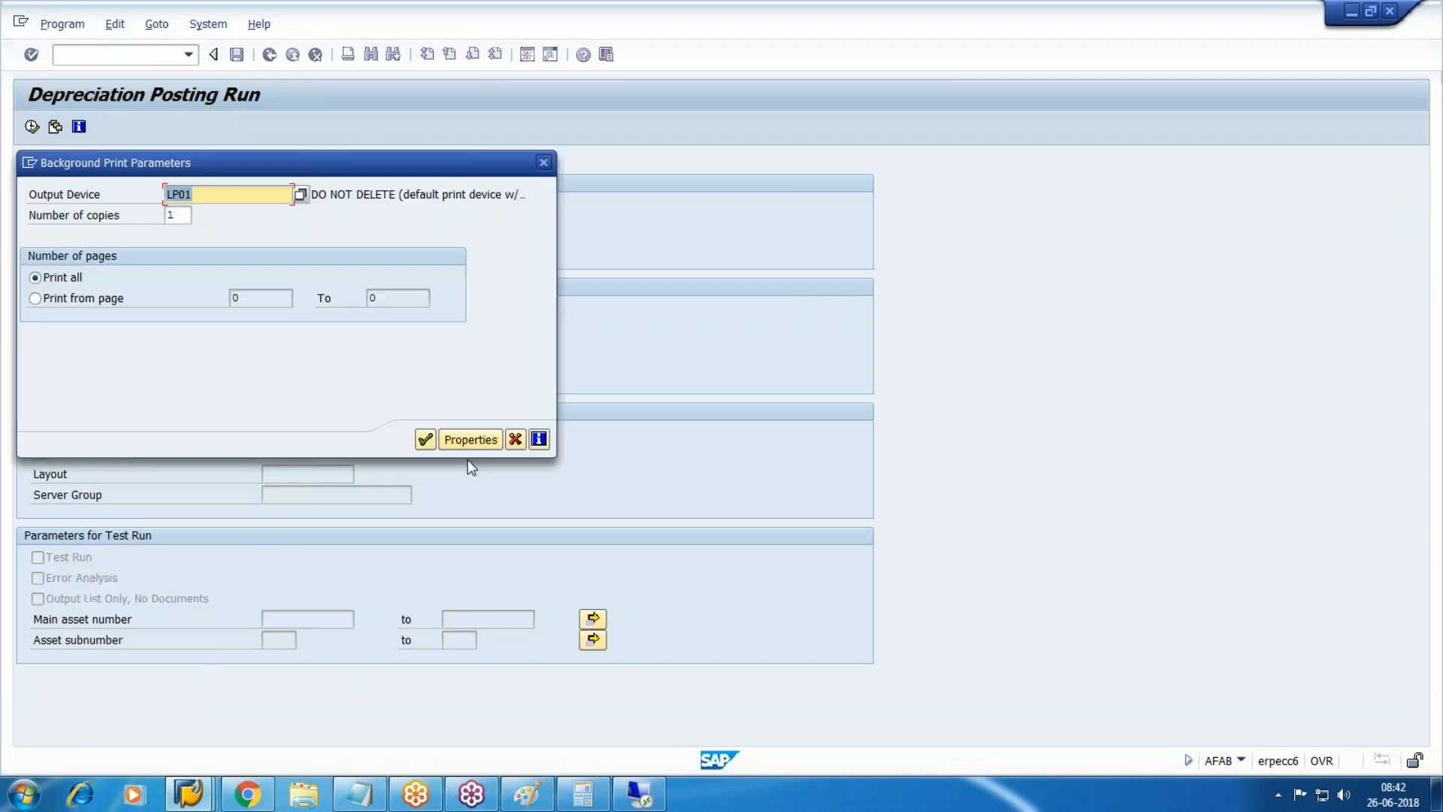
pyautogui.click(425, 439)
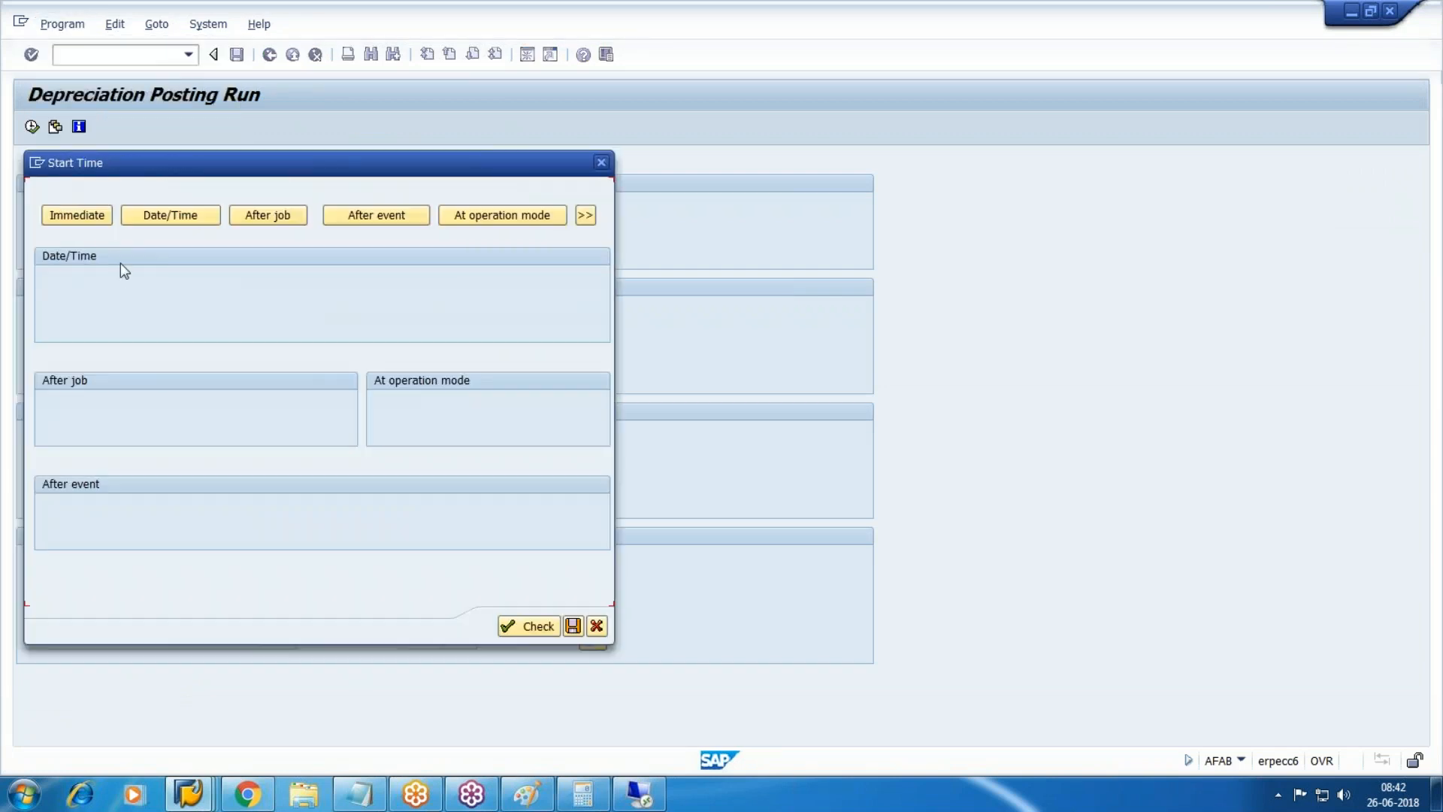
pyautogui.click(77, 215)
pyautogui.click(415, 626)
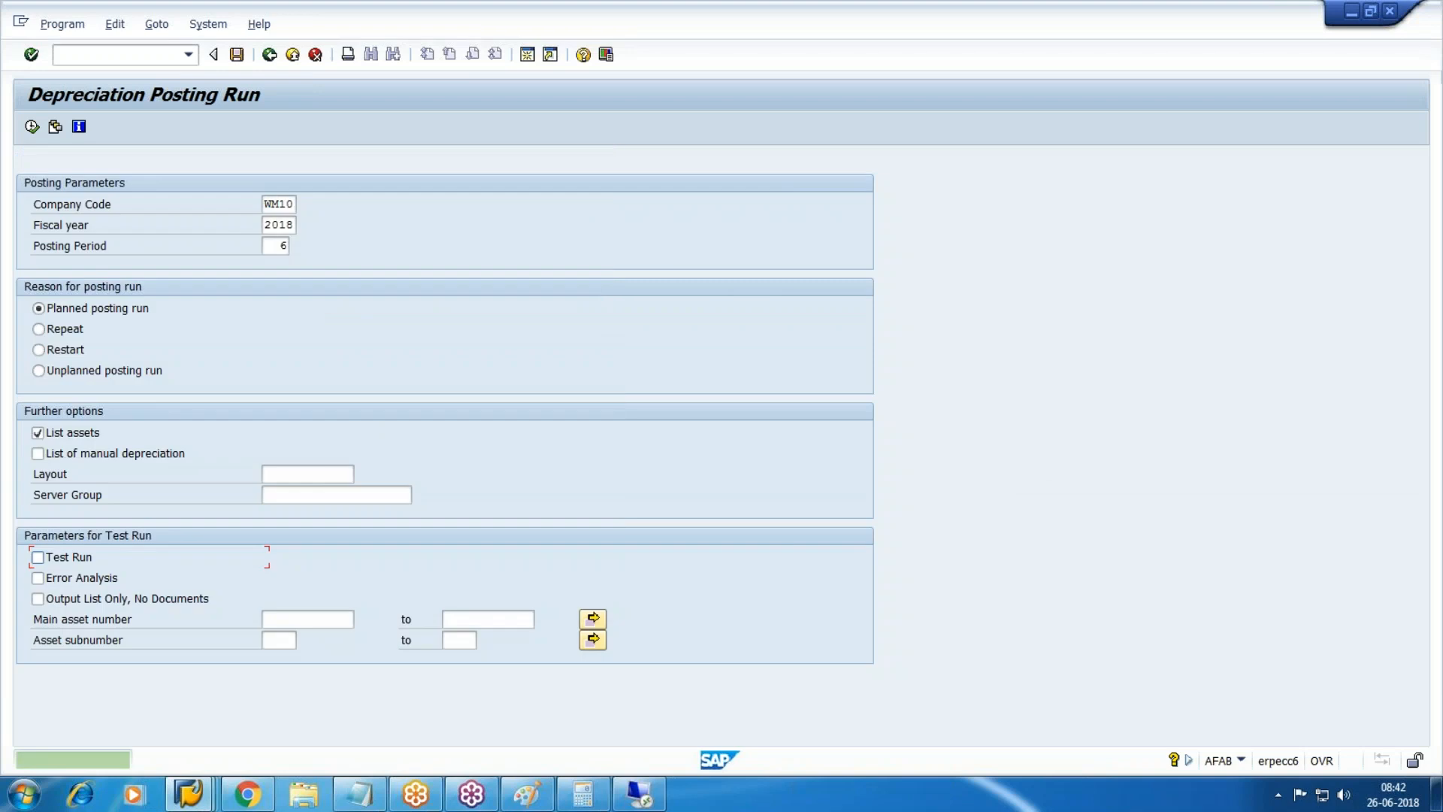
# Open the background Job Overview and list the matching jobs.
pyautogui.click(208, 24)
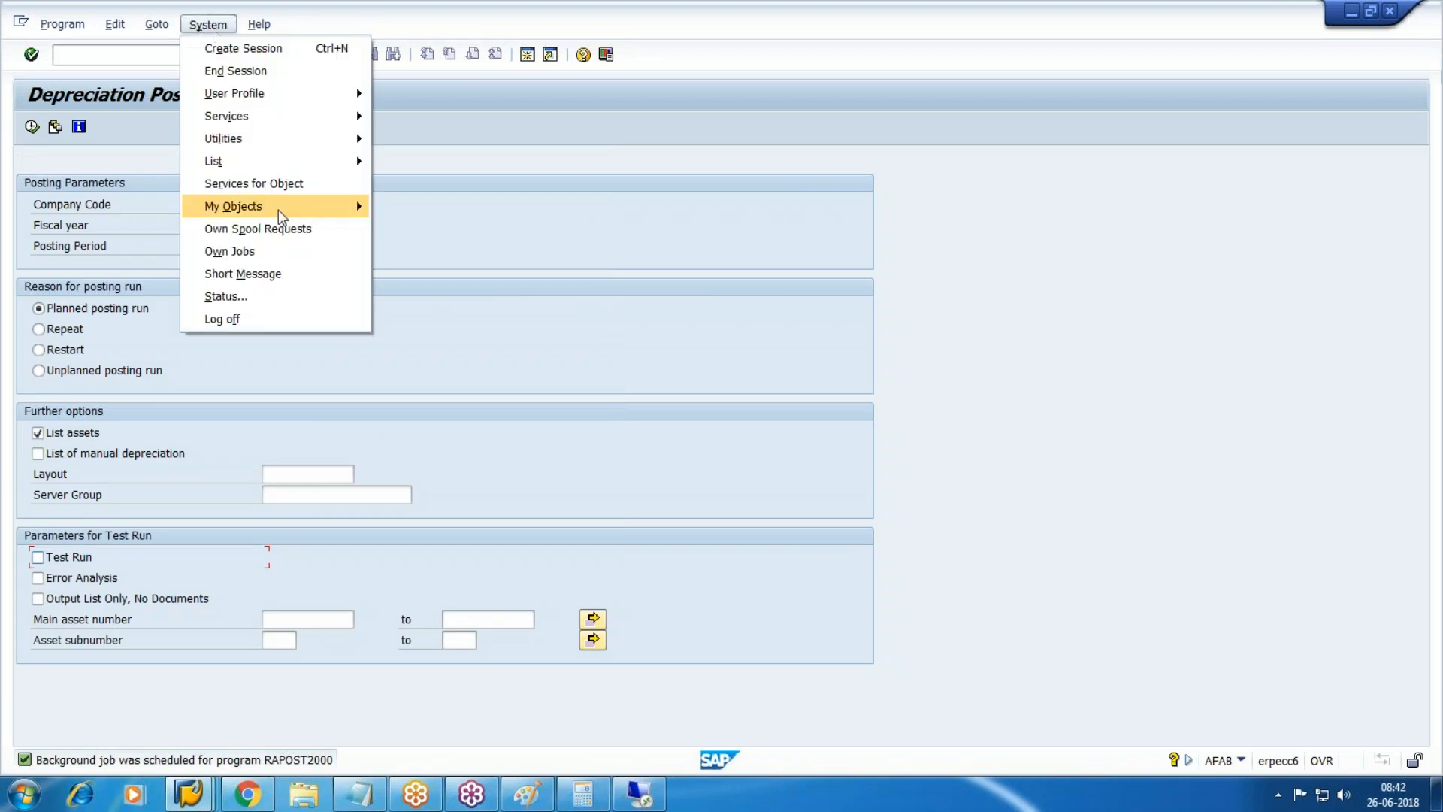
pyautogui.moveTo(324, 137)
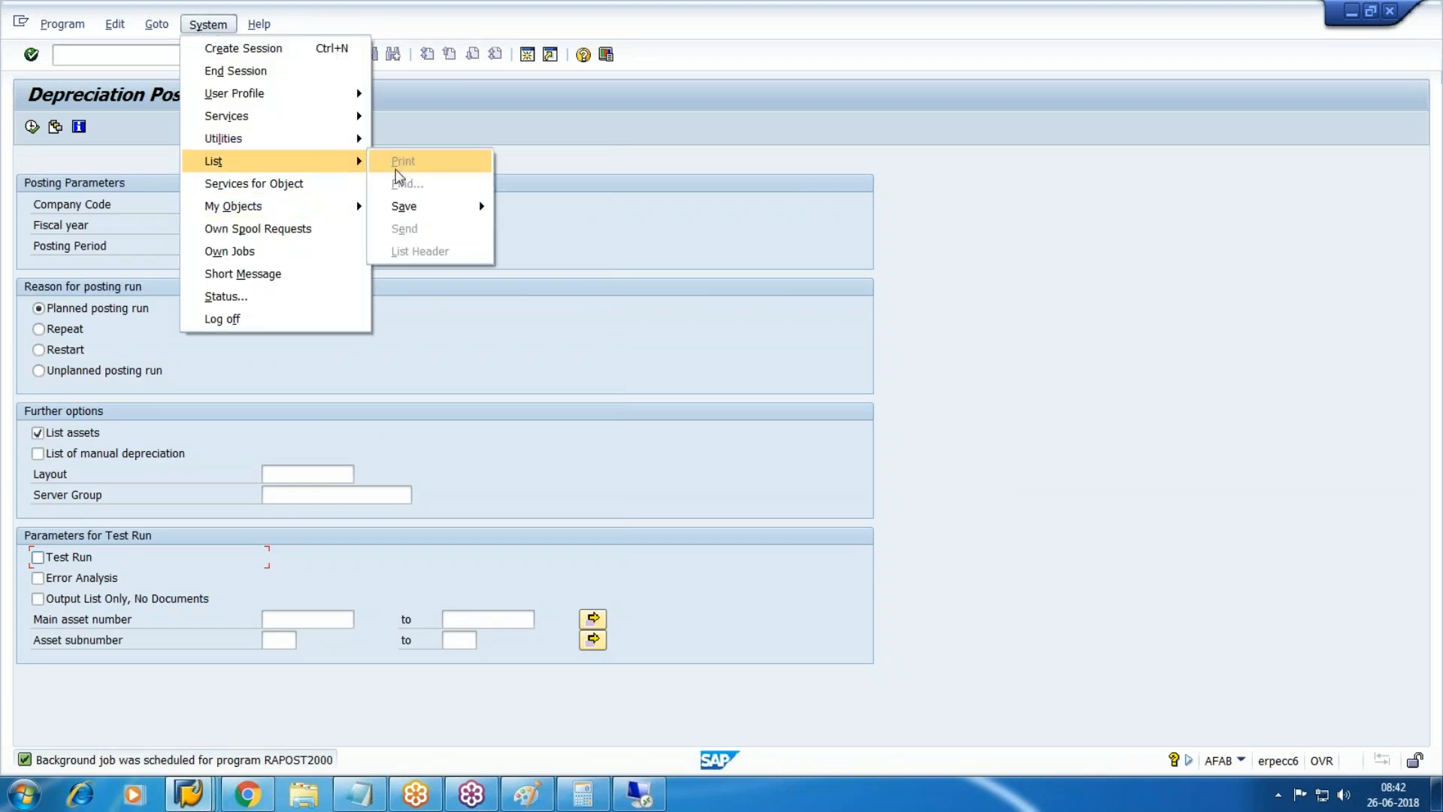
pyautogui.moveTo(253, 121)
pyautogui.moveTo(451, 277)
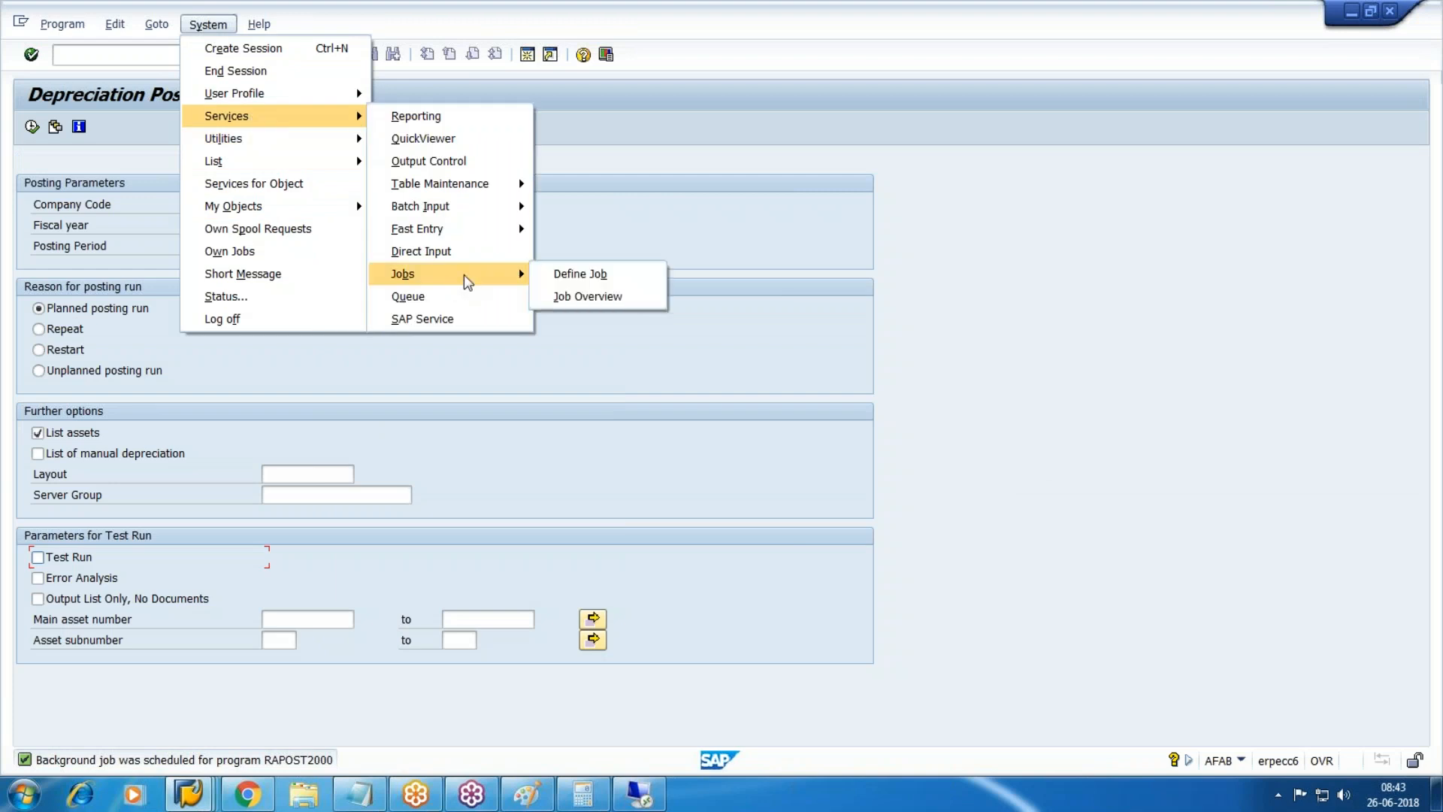
pyautogui.click(583, 298)
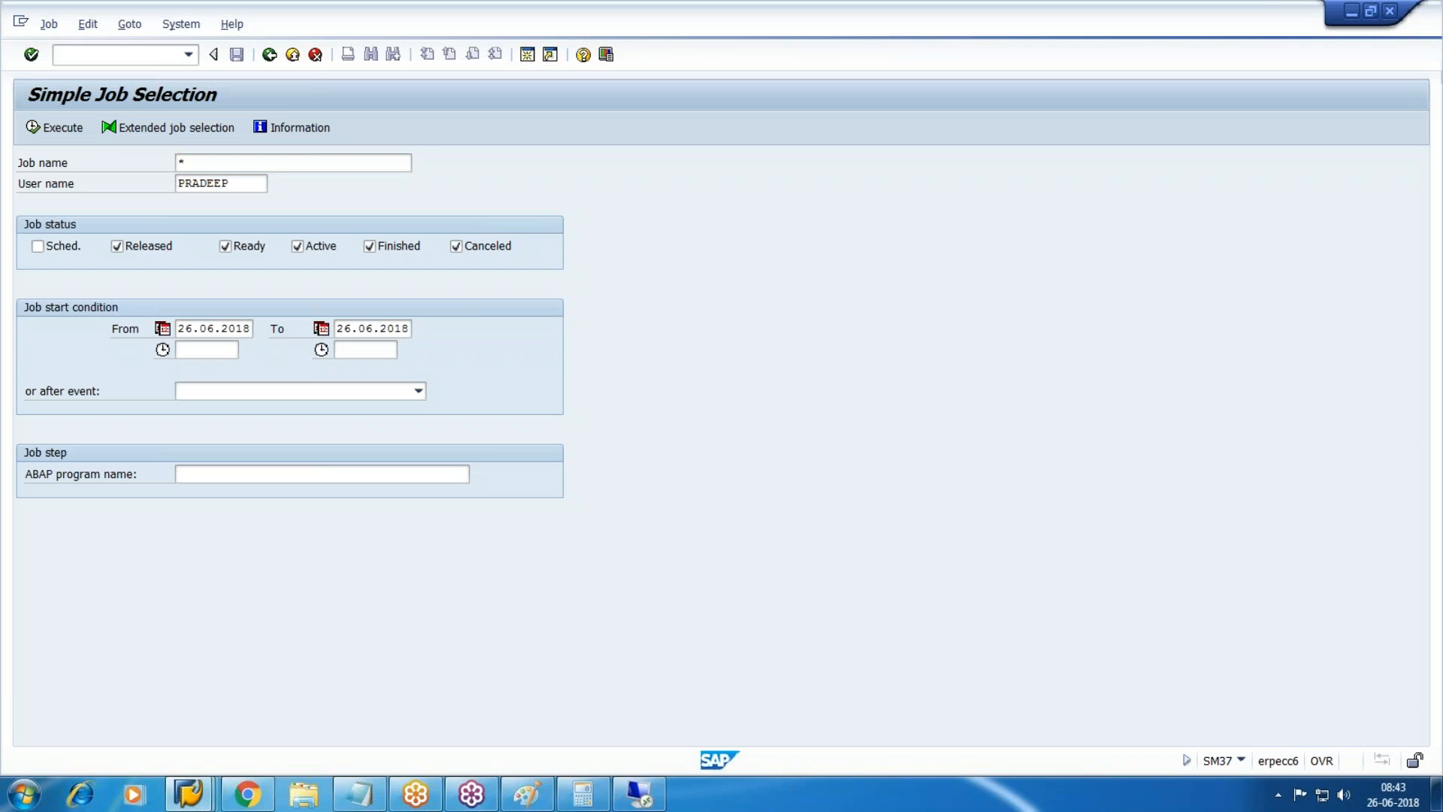
pyautogui.press('F8')
# Display spool request 550297 from the latest RAPOST2000 job.
pyautogui.click(293, 468)
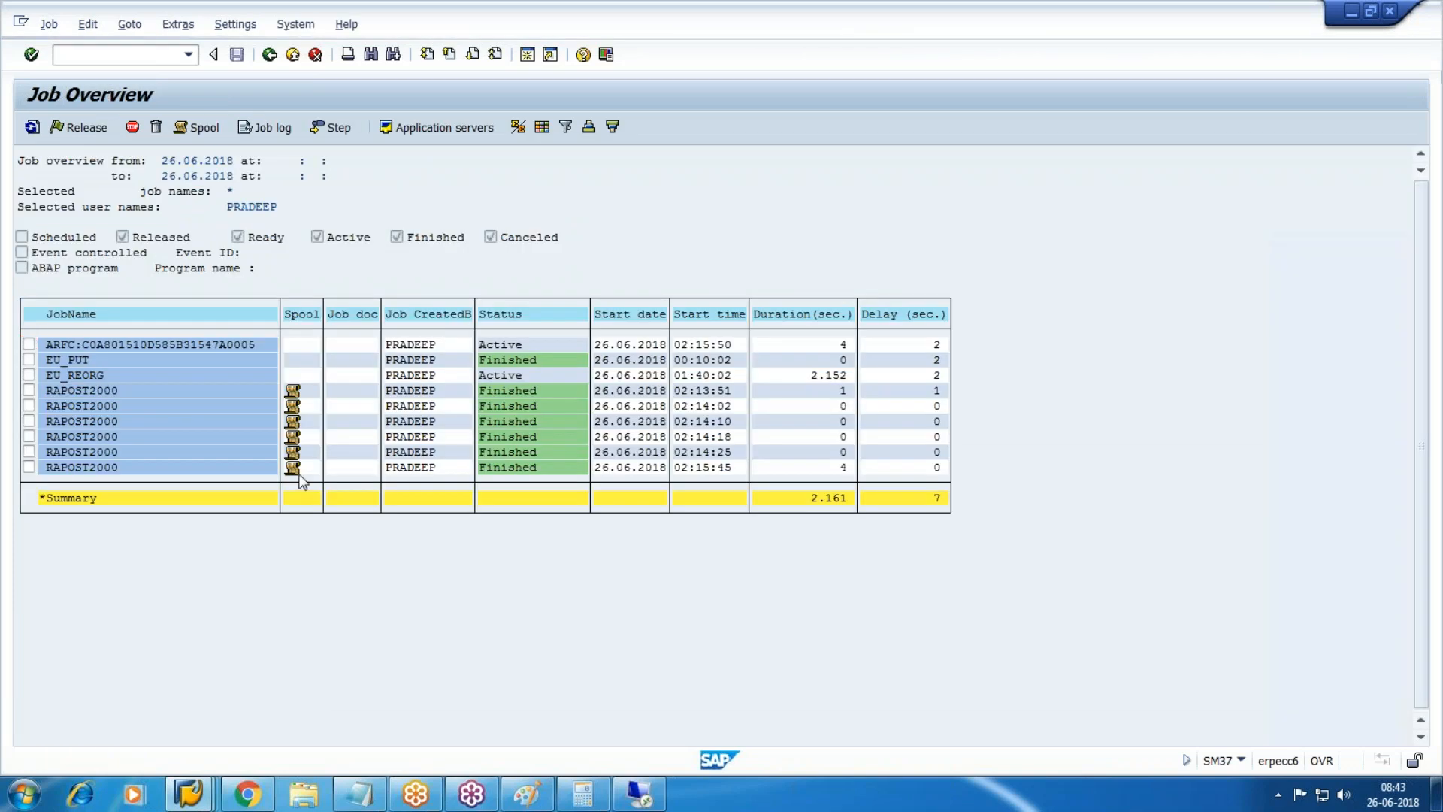
pyautogui.click(126, 206)
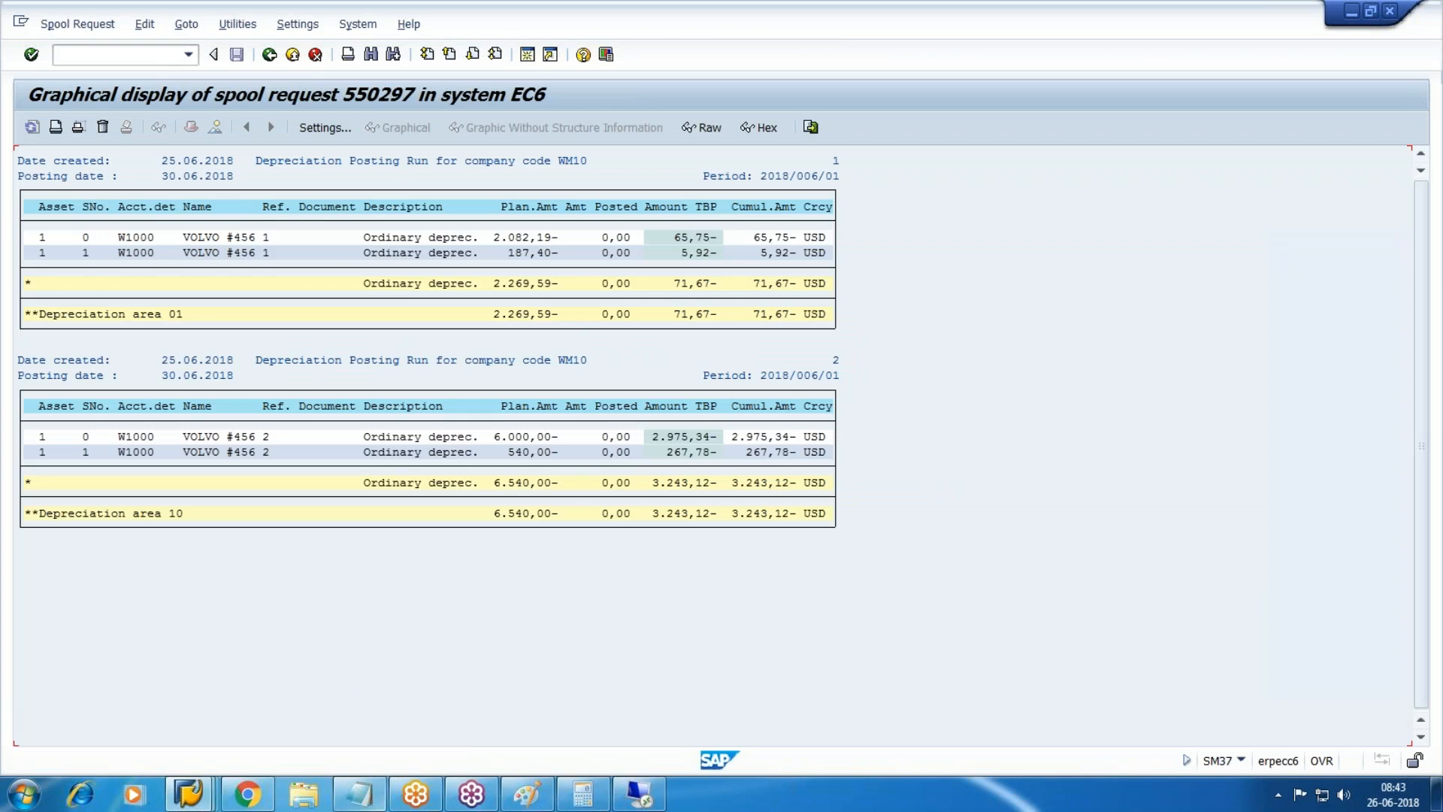
pyautogui.click(188, 794)
# Refresh Asset Explorer and check posted values for Federal Tax and Book depreciation areas.
pyautogui.click(566, 708)
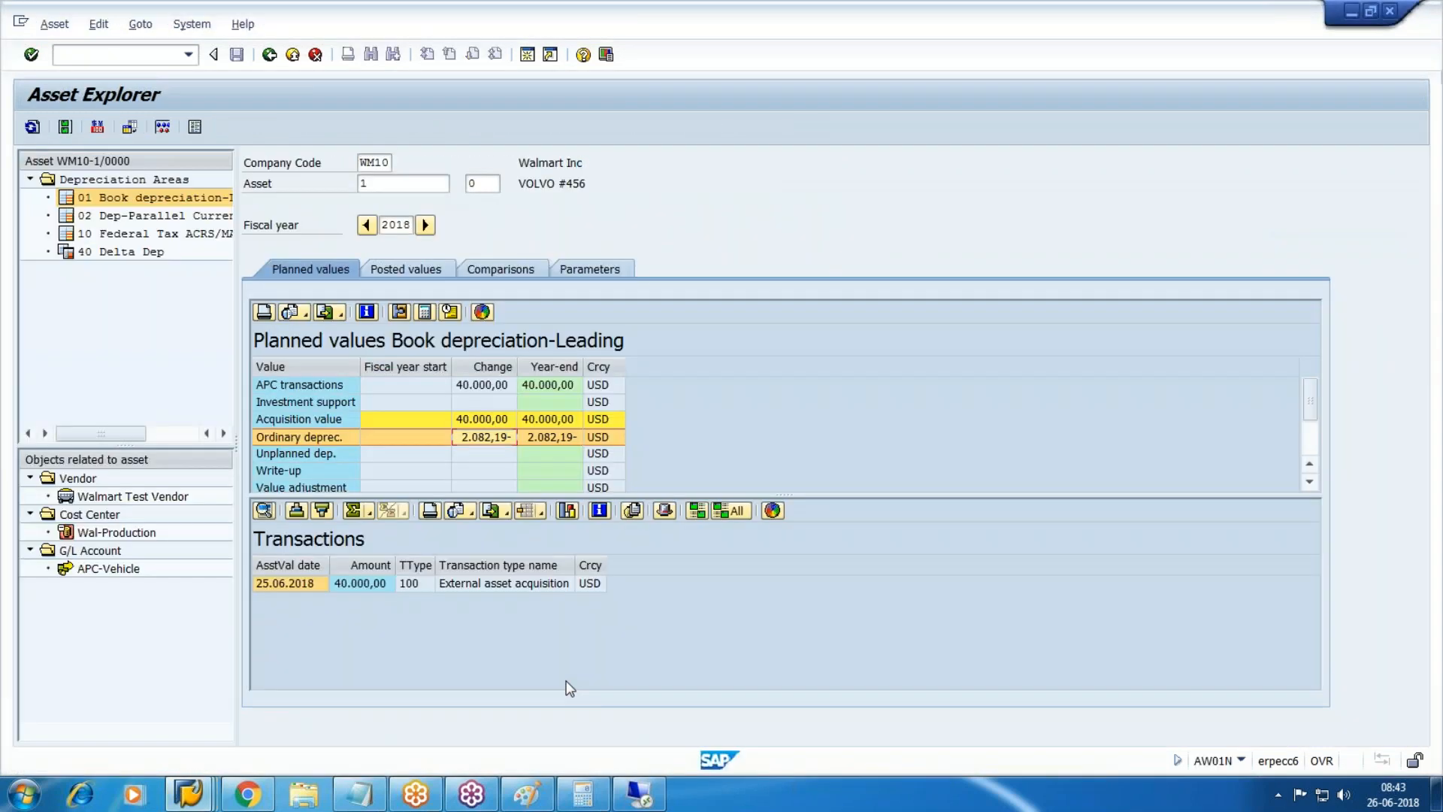
pyautogui.click(65, 125)
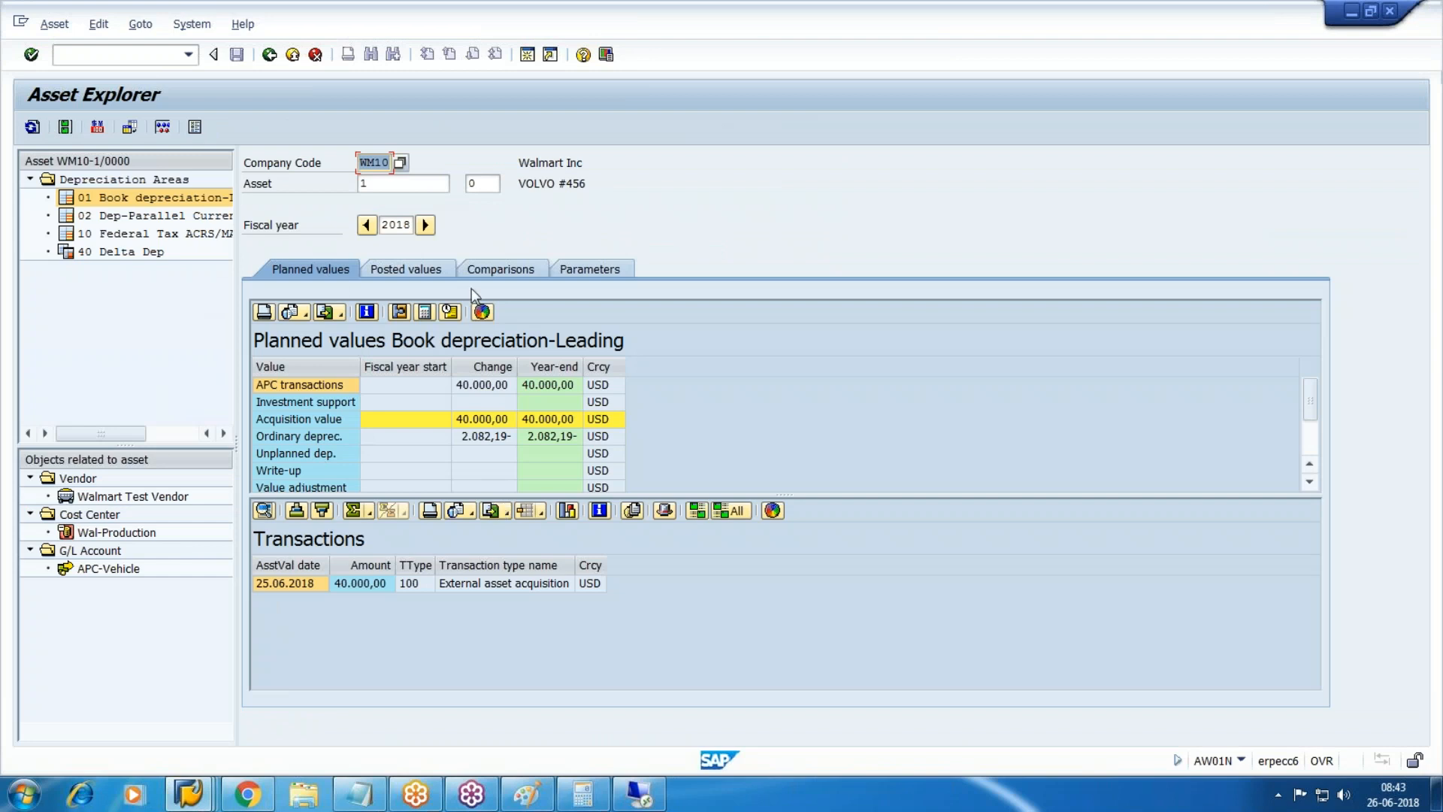
pyautogui.click(427, 272)
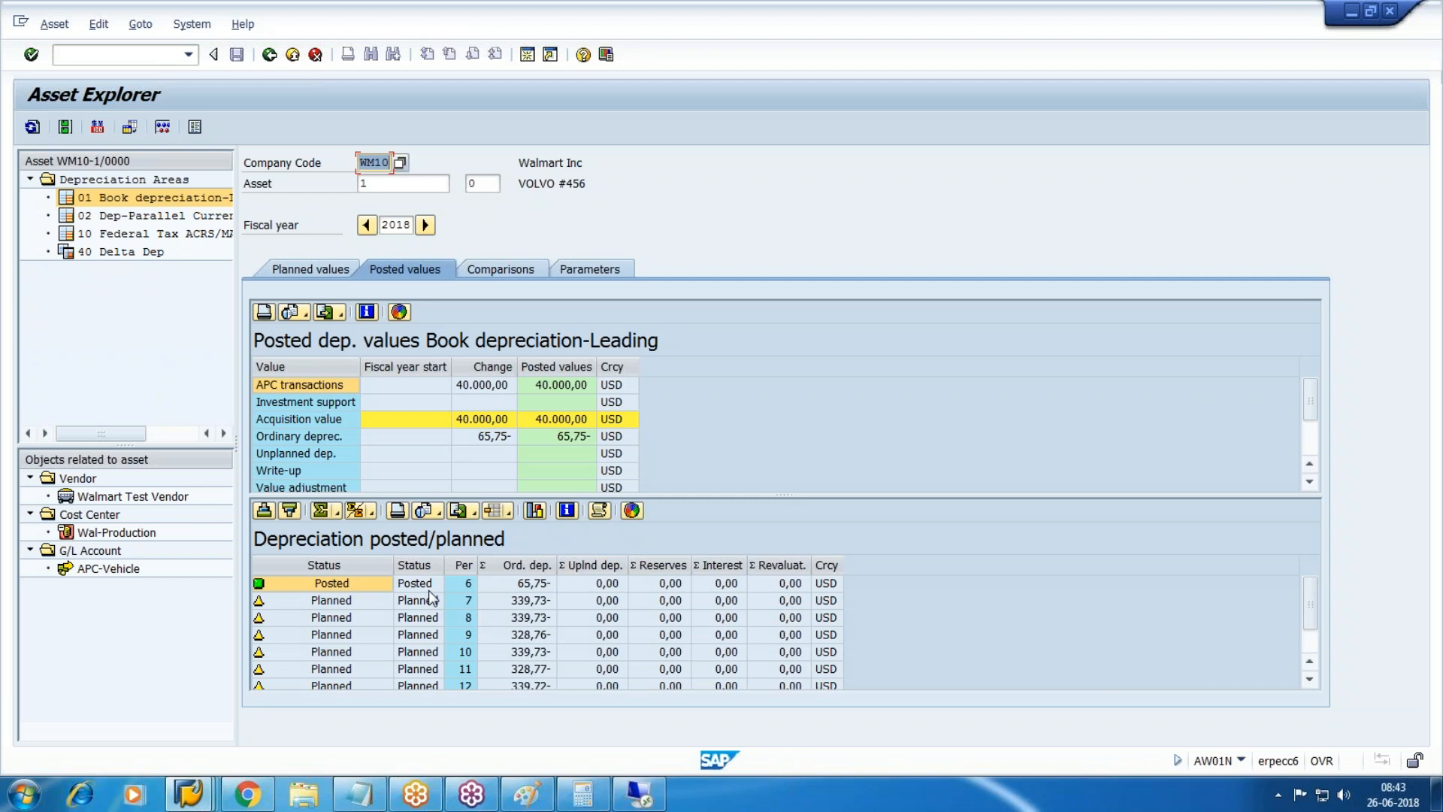
pyautogui.click(143, 233)
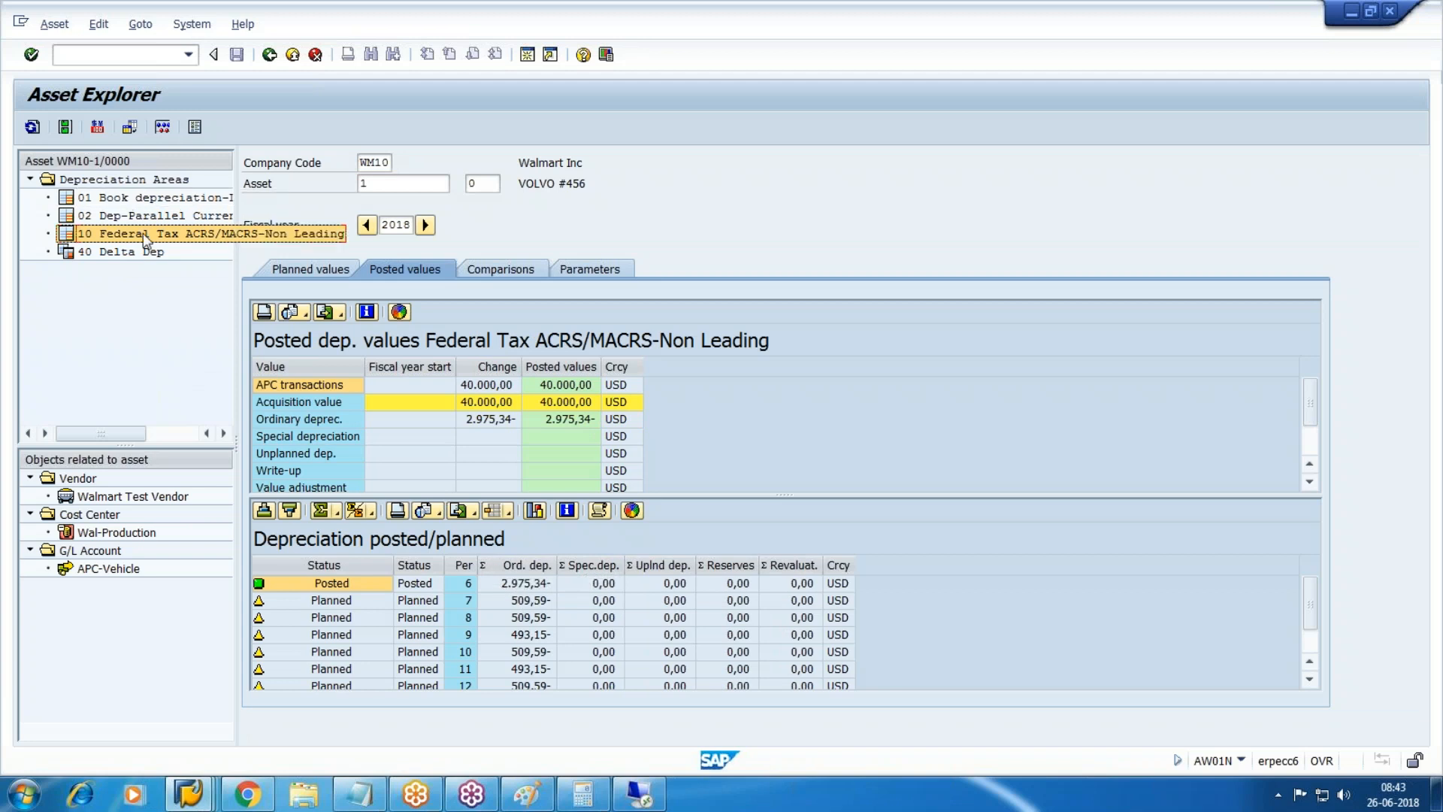
pyautogui.click(143, 198)
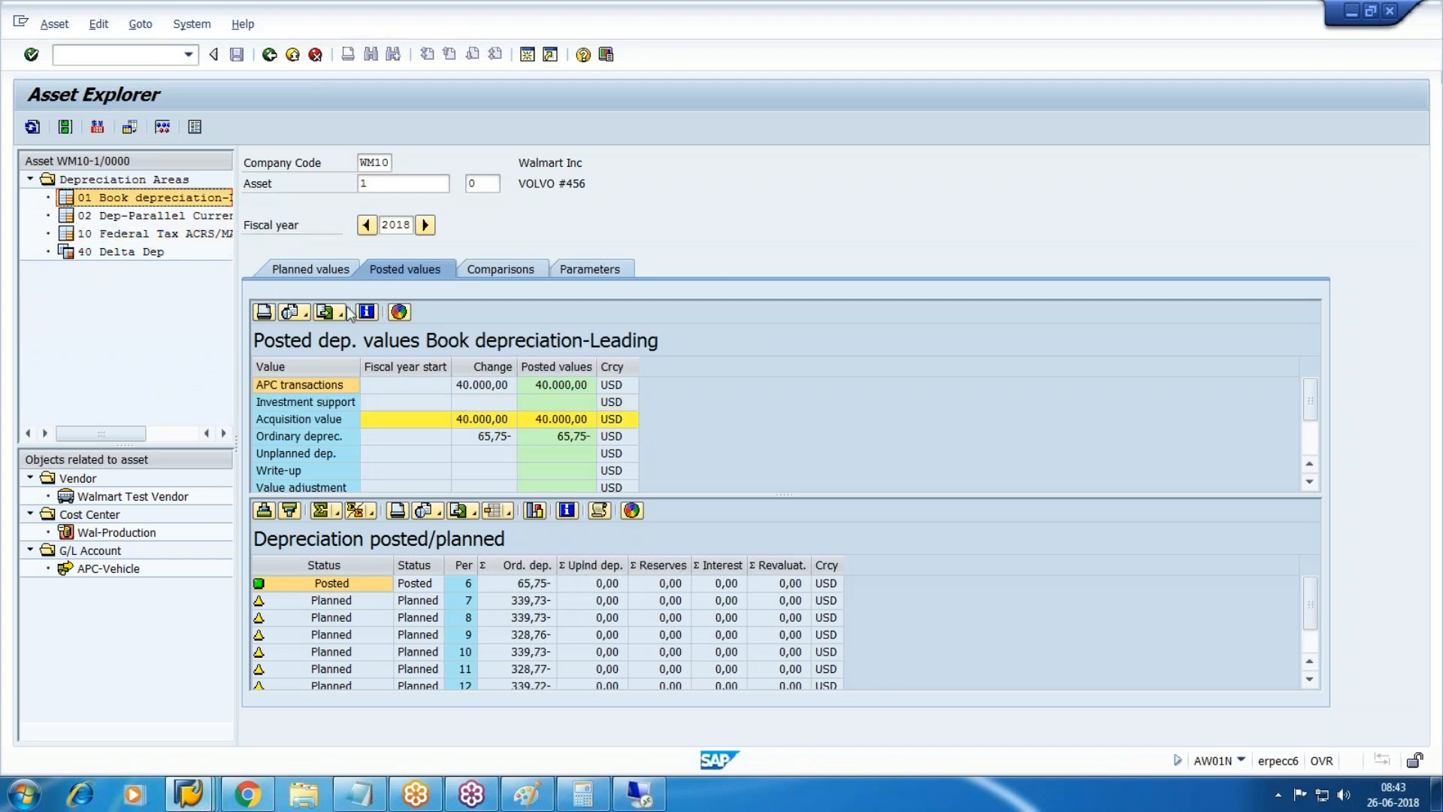
# Load asset sub-number 1 to see period 6 depreciation of 5,92- USD.
pyautogui.click(482, 183)
pyautogui.press('BackSpace')
pyautogui.write('1')
pyautogui.press('Return')
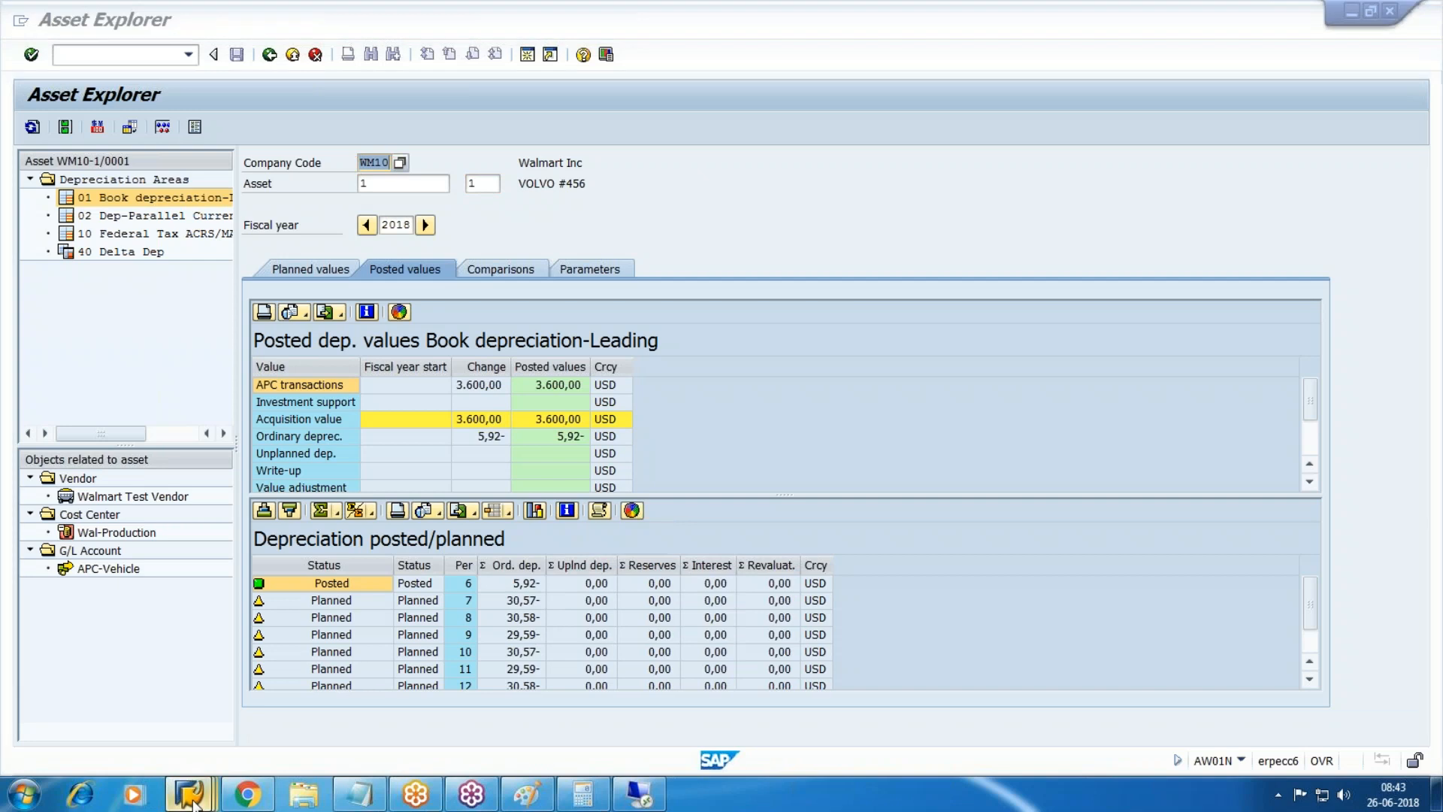
# In the G/L line item report, choose account 2501 Accum Dep-Vehicle from the lookup.
pyautogui.moveTo(188, 794)
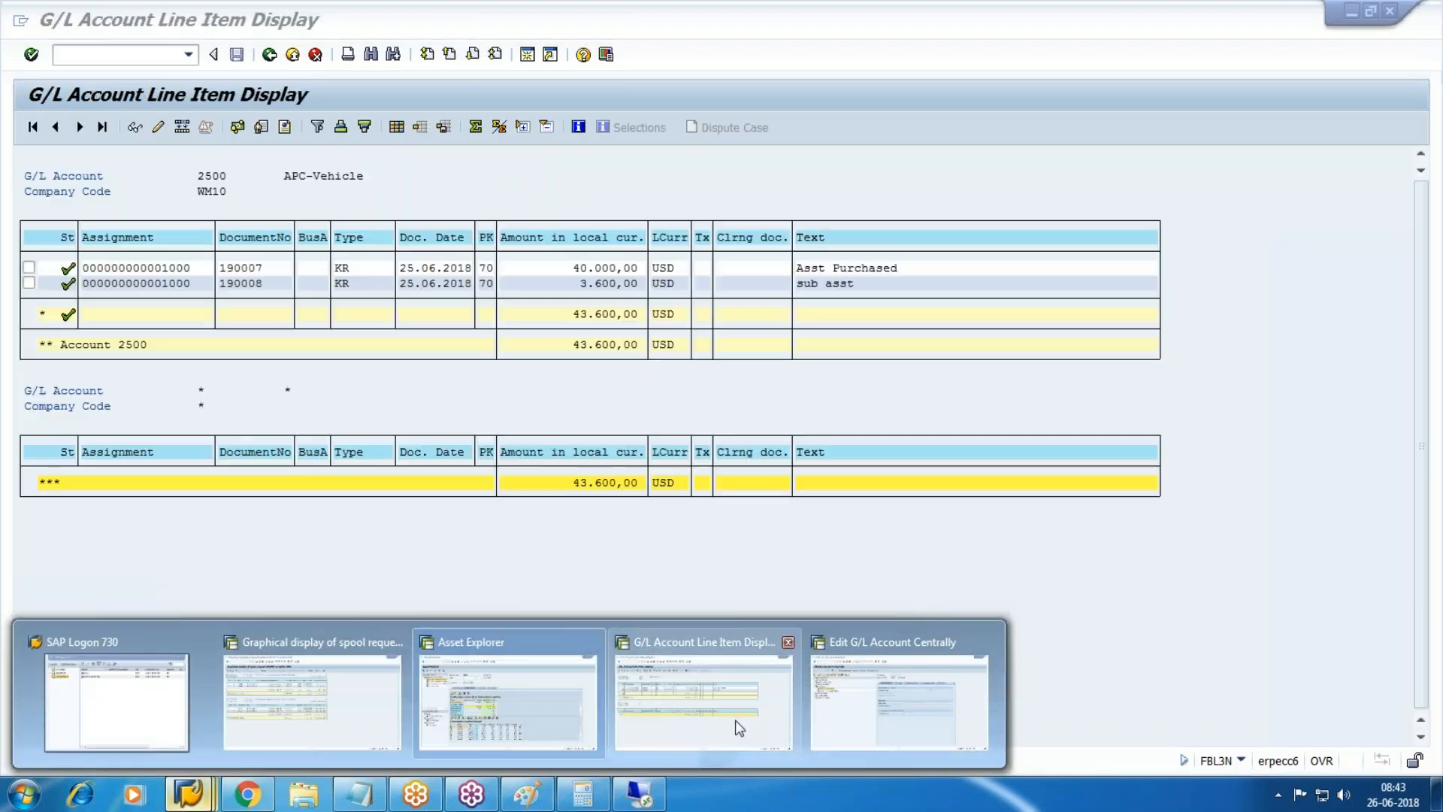
pyautogui.click(740, 728)
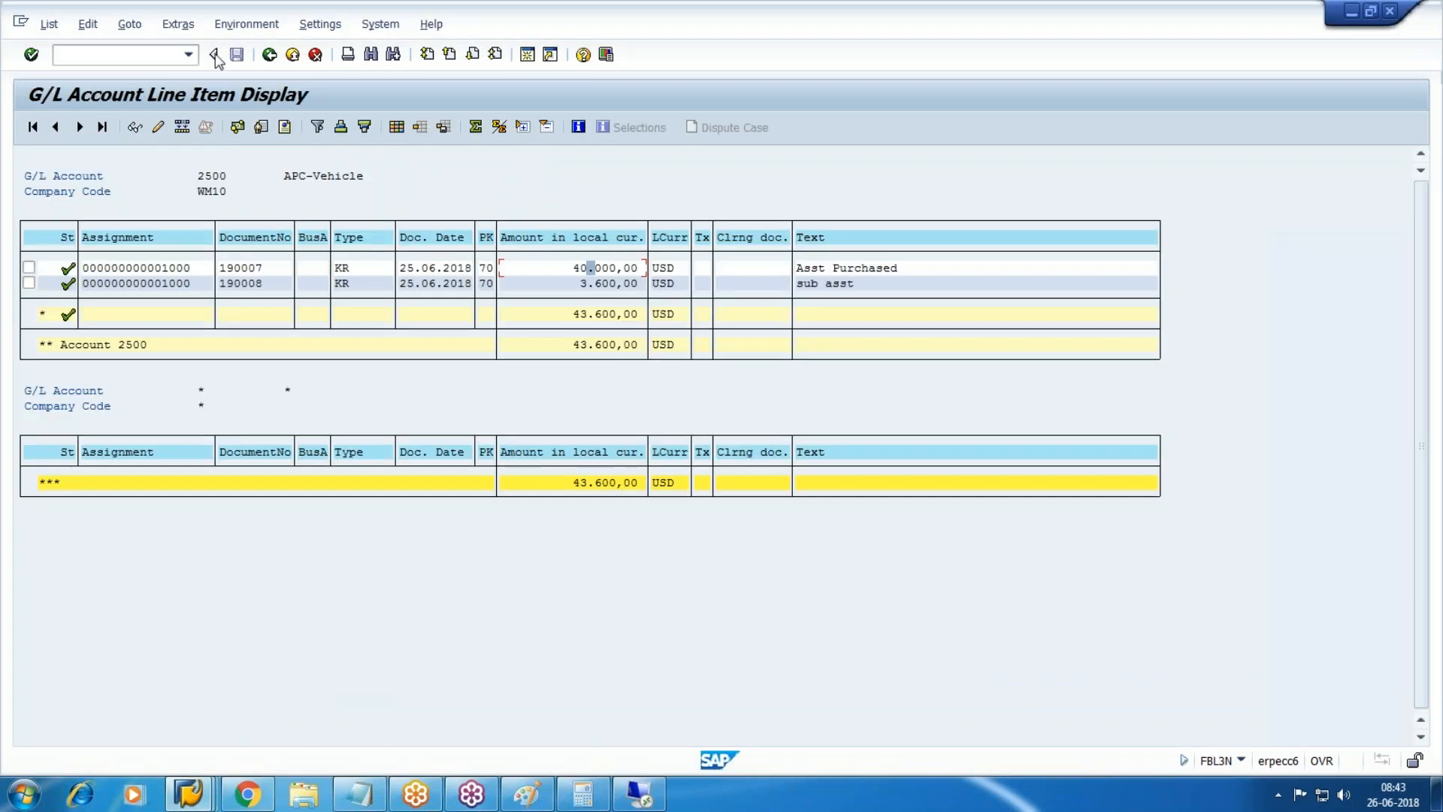
pyautogui.click(291, 56)
pyautogui.click(348, 183)
pyautogui.click(752, 473)
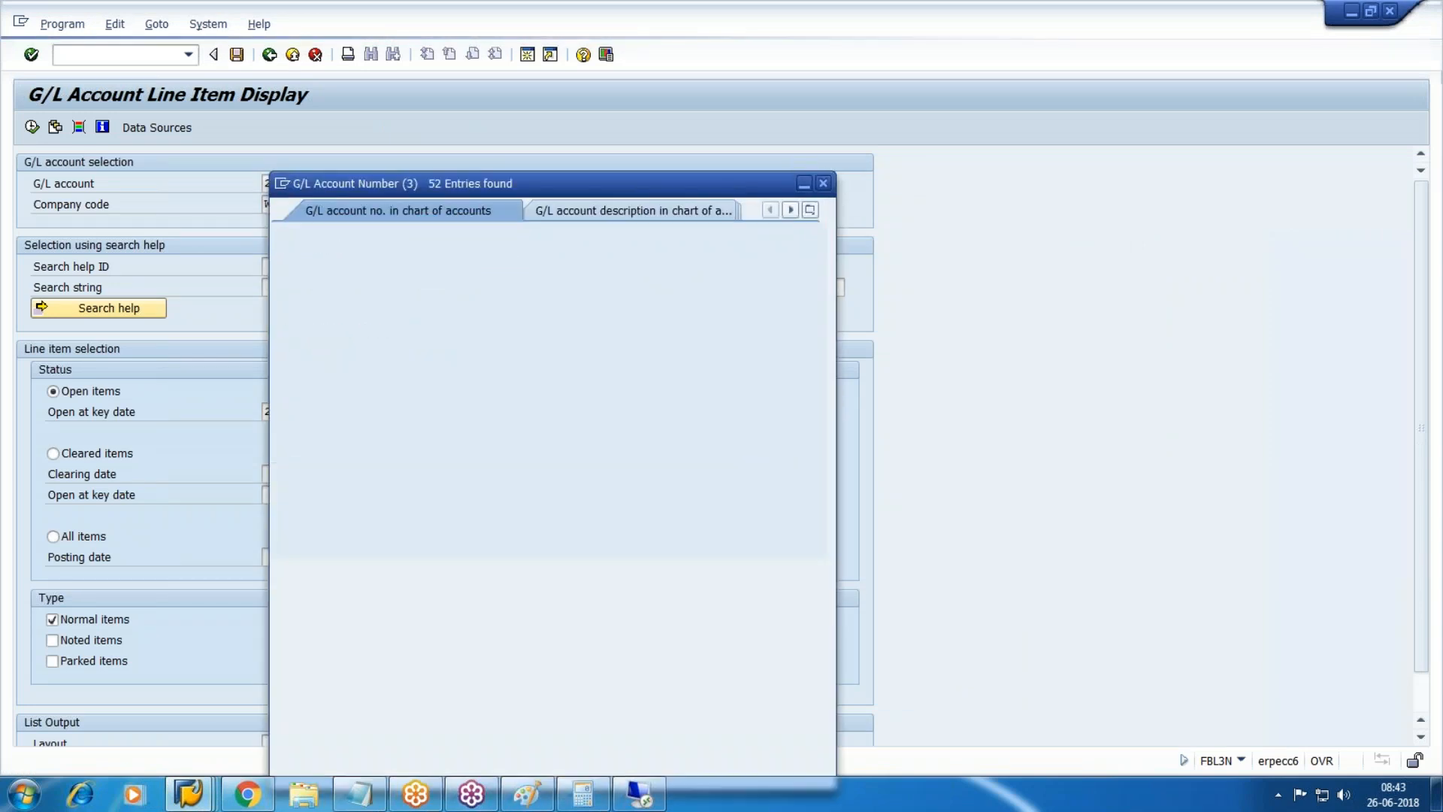
pyautogui.press('Down')
pyautogui.press('Down')
pyautogui.press('Down')
pyautogui.press('Down')
pyautogui.press('Down')
pyautogui.press('Down')
pyautogui.press('Down')
pyautogui.press('Down')
pyautogui.press('Down')
pyautogui.press('Down')
pyautogui.press('Down')
pyautogui.press('Down')
pyautogui.press('Down')
pyautogui.press('Down')
pyautogui.press('Down')
pyautogui.press('Up')
pyautogui.press('Up')
pyautogui.press('Up')
pyautogui.press('Up')
pyautogui.press('Up')
pyautogui.press('Up')
pyautogui.press('Up')
pyautogui.press('Up')
pyautogui.press('Up')
pyautogui.press('Up')
pyautogui.press('Up')
pyautogui.press('Up')
pyautogui.press('Up')
pyautogui.press('Up')
pyautogui.press('Up')
pyautogui.press('Down')
pyautogui.press('Down')
pyautogui.press('Down')
pyautogui.press('Down')
pyautogui.press('Down')
pyautogui.press('Down')
pyautogui.press('Down')
pyautogui.press('Down')
pyautogui.press('Down')
pyautogui.press('Down')
pyautogui.press('Down')
pyautogui.press('Down')
pyautogui.press('Down')
pyautogui.press('Down')
pyautogui.press('Down')
pyautogui.press('Down')
pyautogui.press('Down')
pyautogui.press('Down')
pyautogui.press('Down')
pyautogui.press('Down')
pyautogui.press('Down')
pyautogui.press('Down')
pyautogui.press('Down')
pyautogui.press('Down')
pyautogui.press('Down')
pyautogui.press('Down')
pyautogui.press('Down')
pyautogui.press('Down')
pyautogui.press('Down')
pyautogui.press('Down')
pyautogui.press('Up')
pyautogui.press('Return')
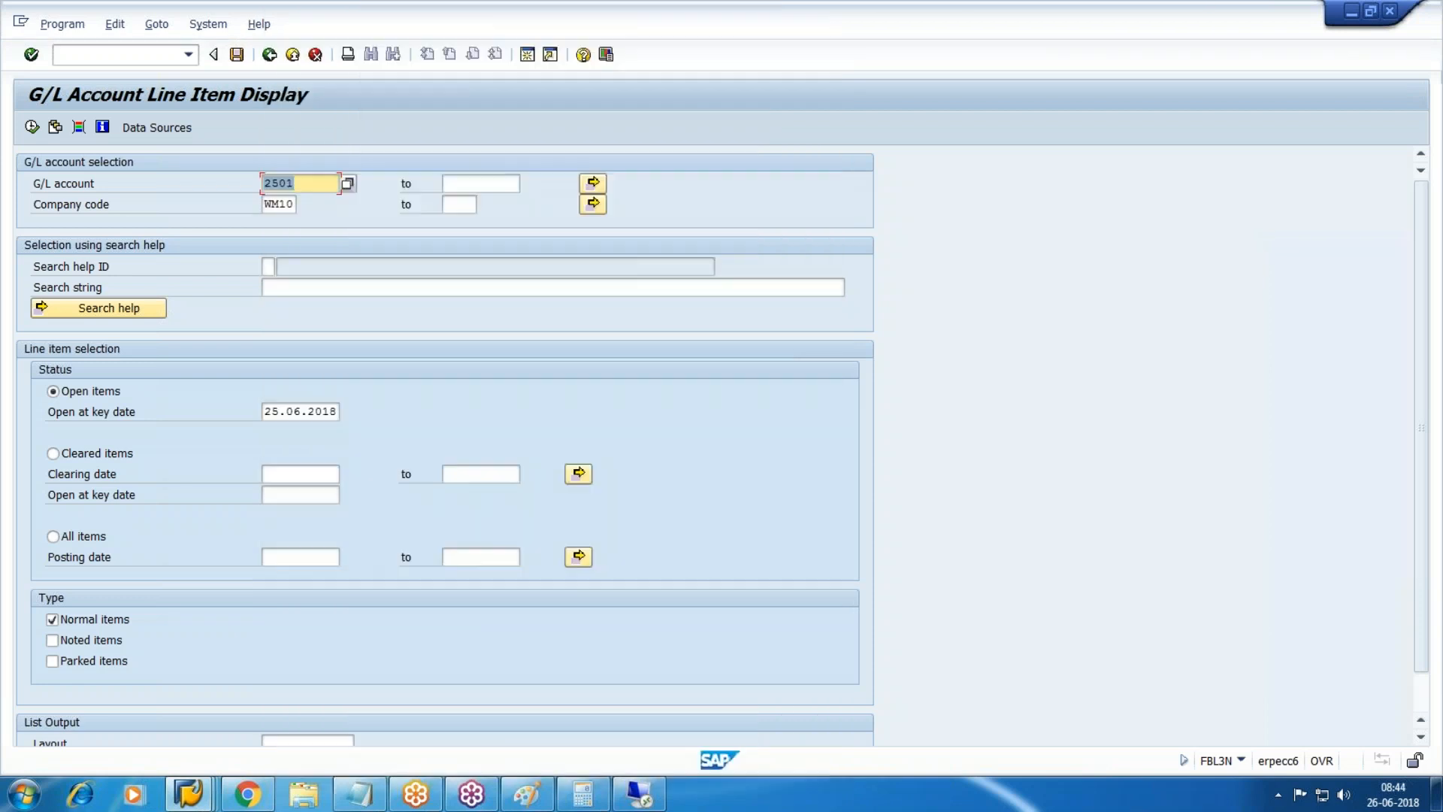
# List all items for account 2501, then bring spool request 550297 back to front.
pyautogui.click(75, 537)
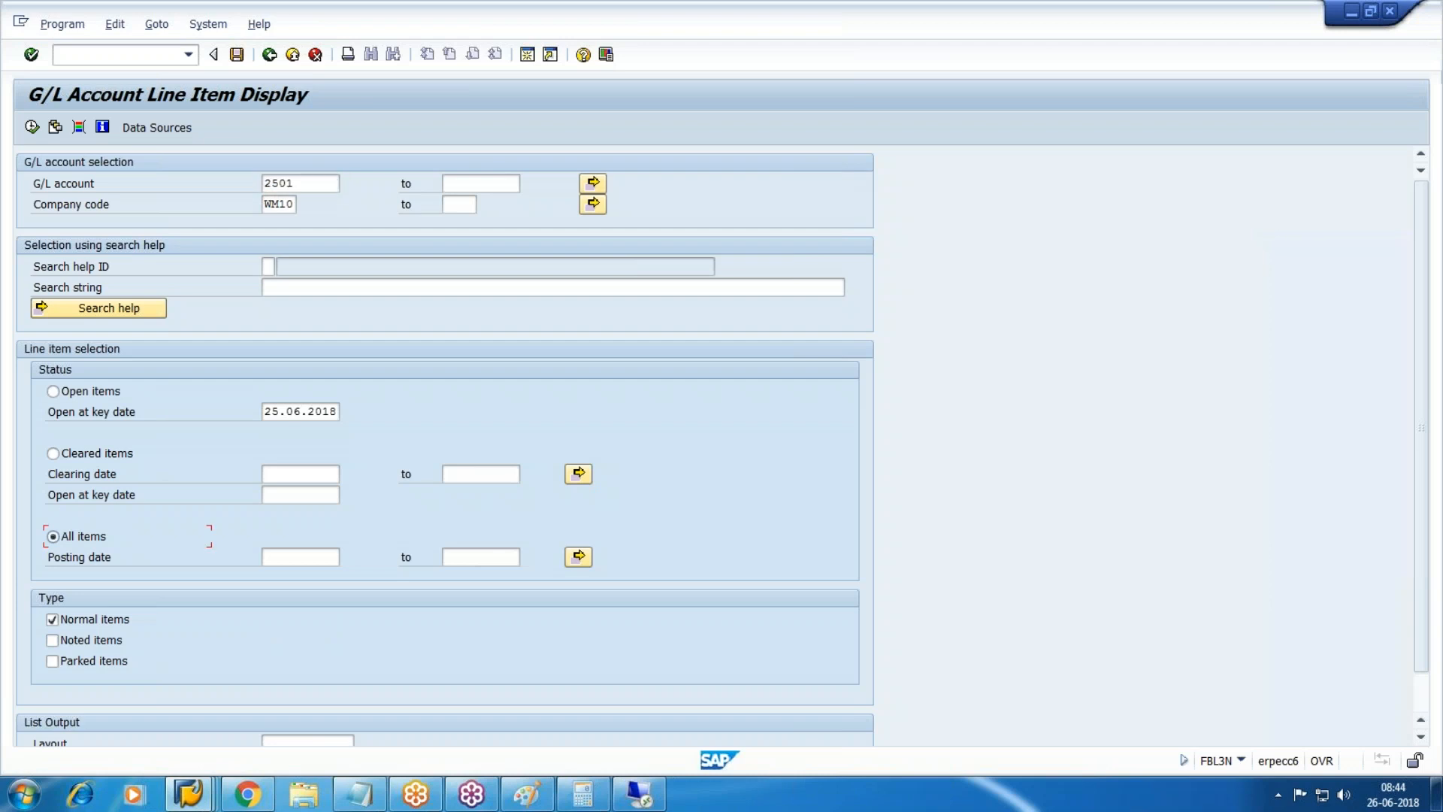
pyautogui.click(32, 127)
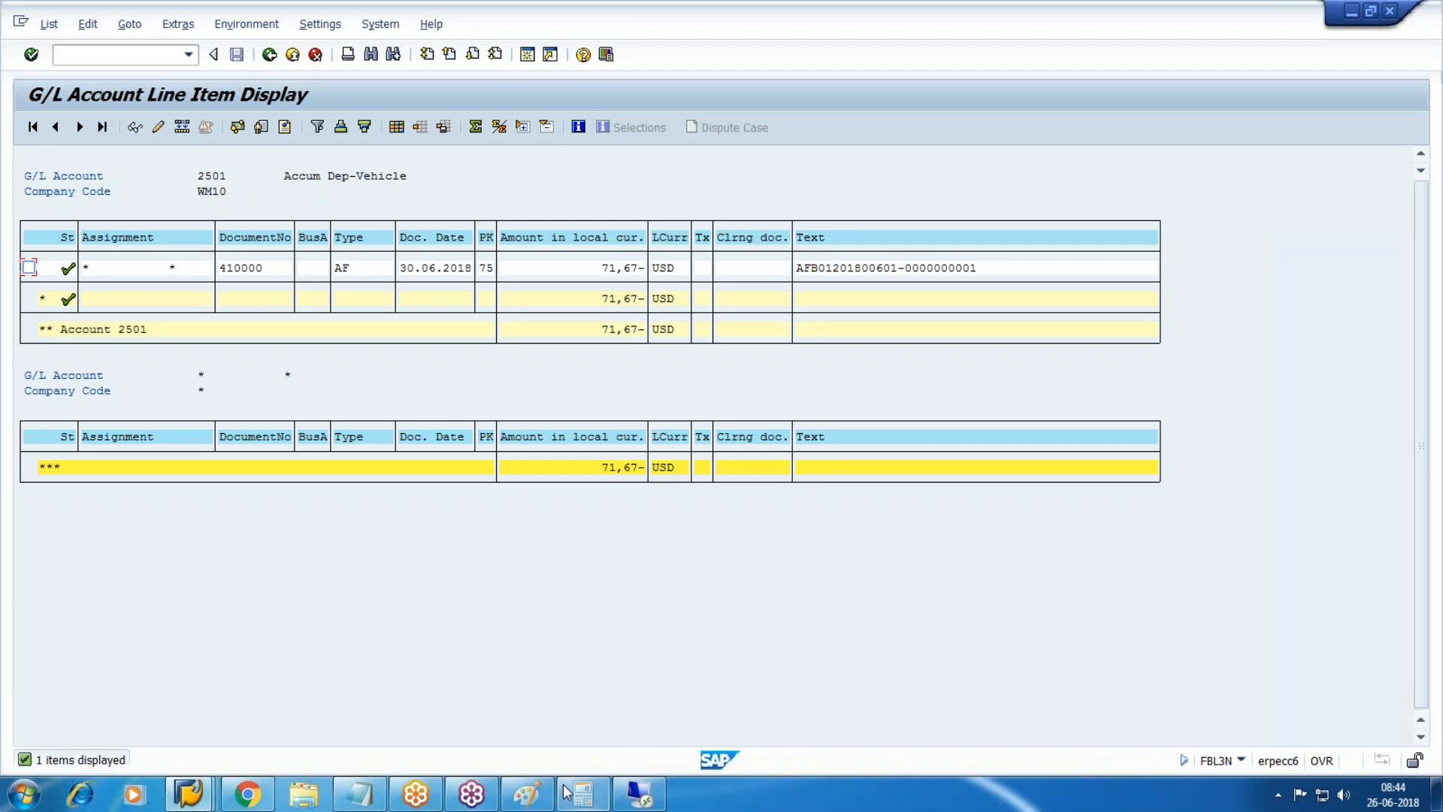
pyautogui.click(188, 794)
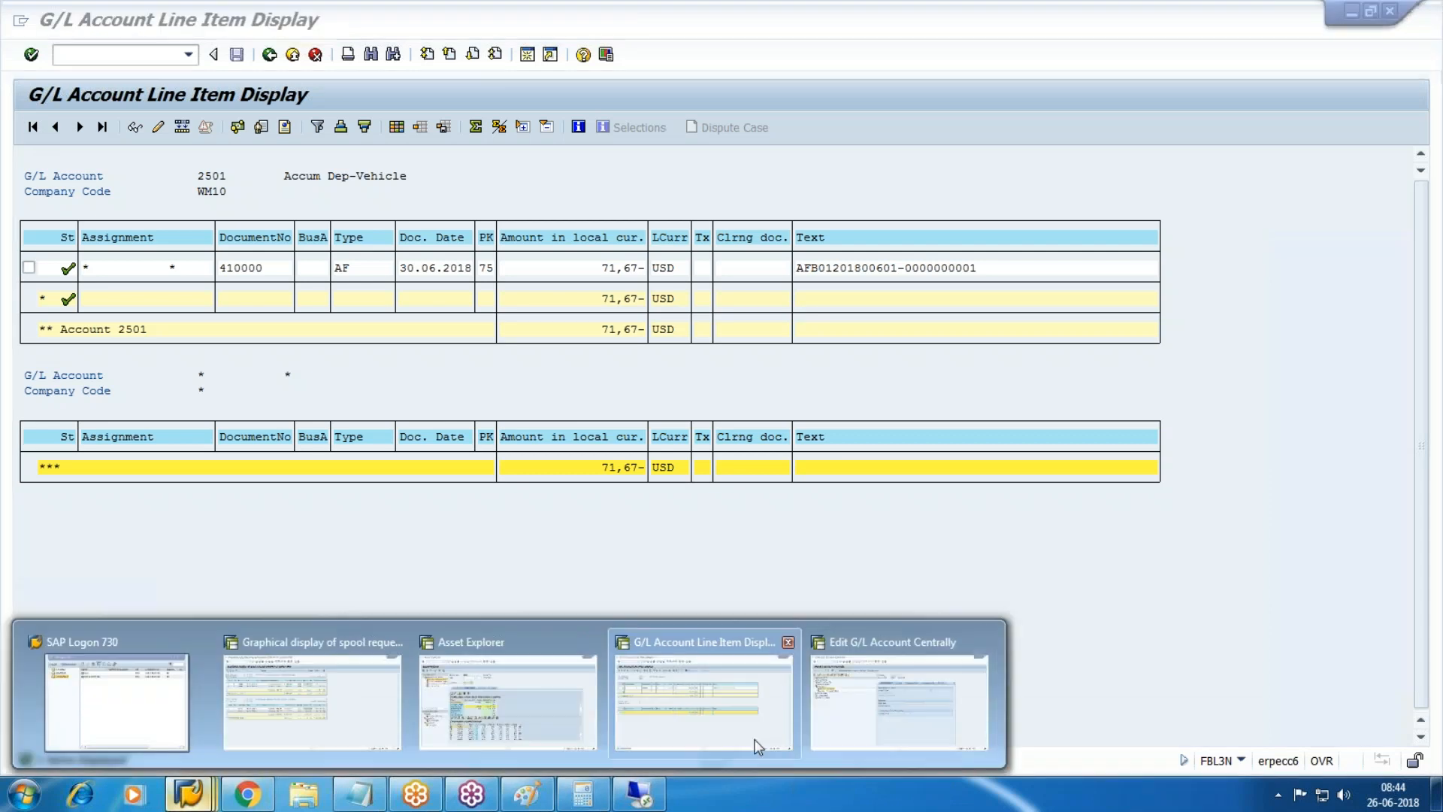
pyautogui.click(323, 710)
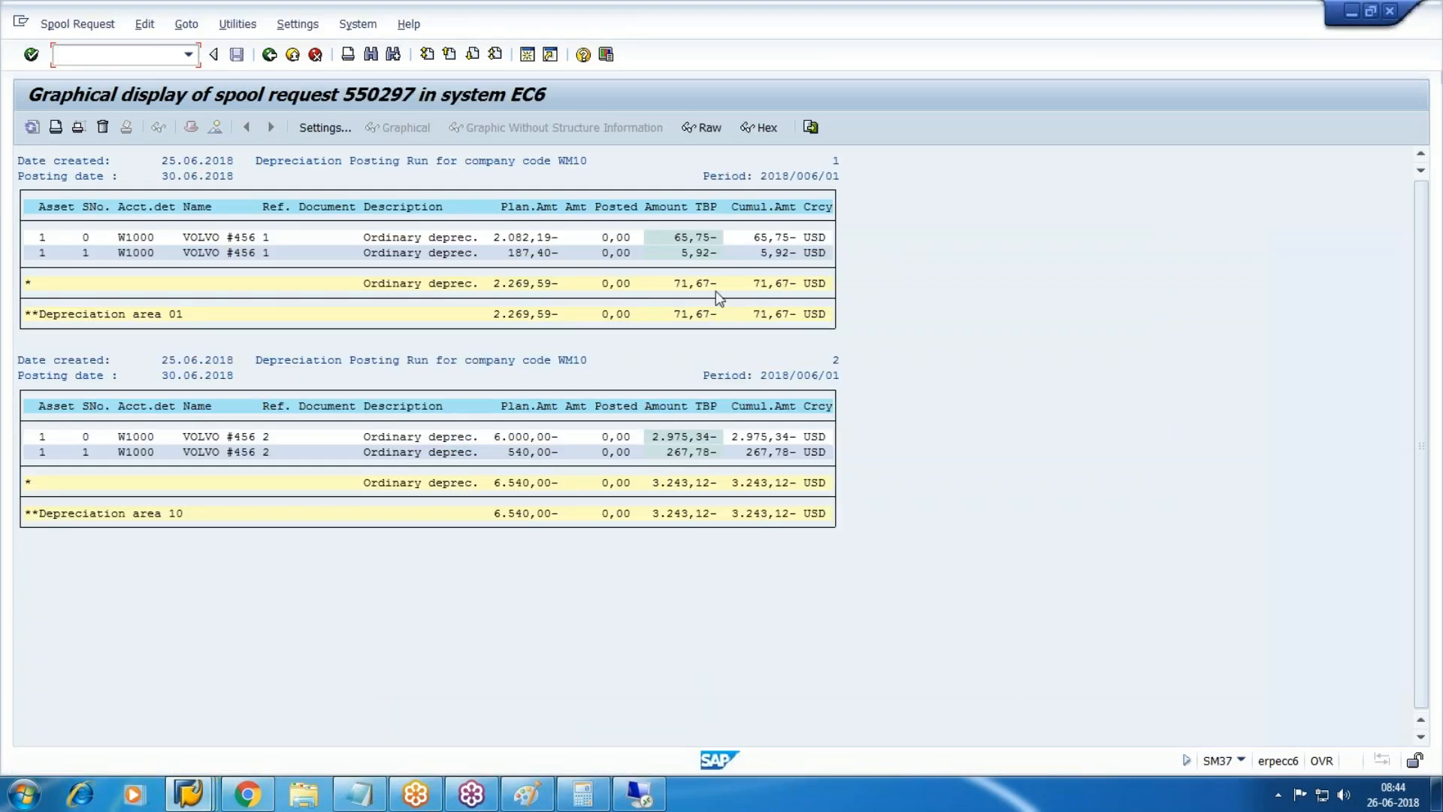
# Note the area 01 total of 71,67- and leave Edit G/L Account Centrally for the main menu.
pyautogui.click(667, 313)
pyautogui.moveTo(188, 793)
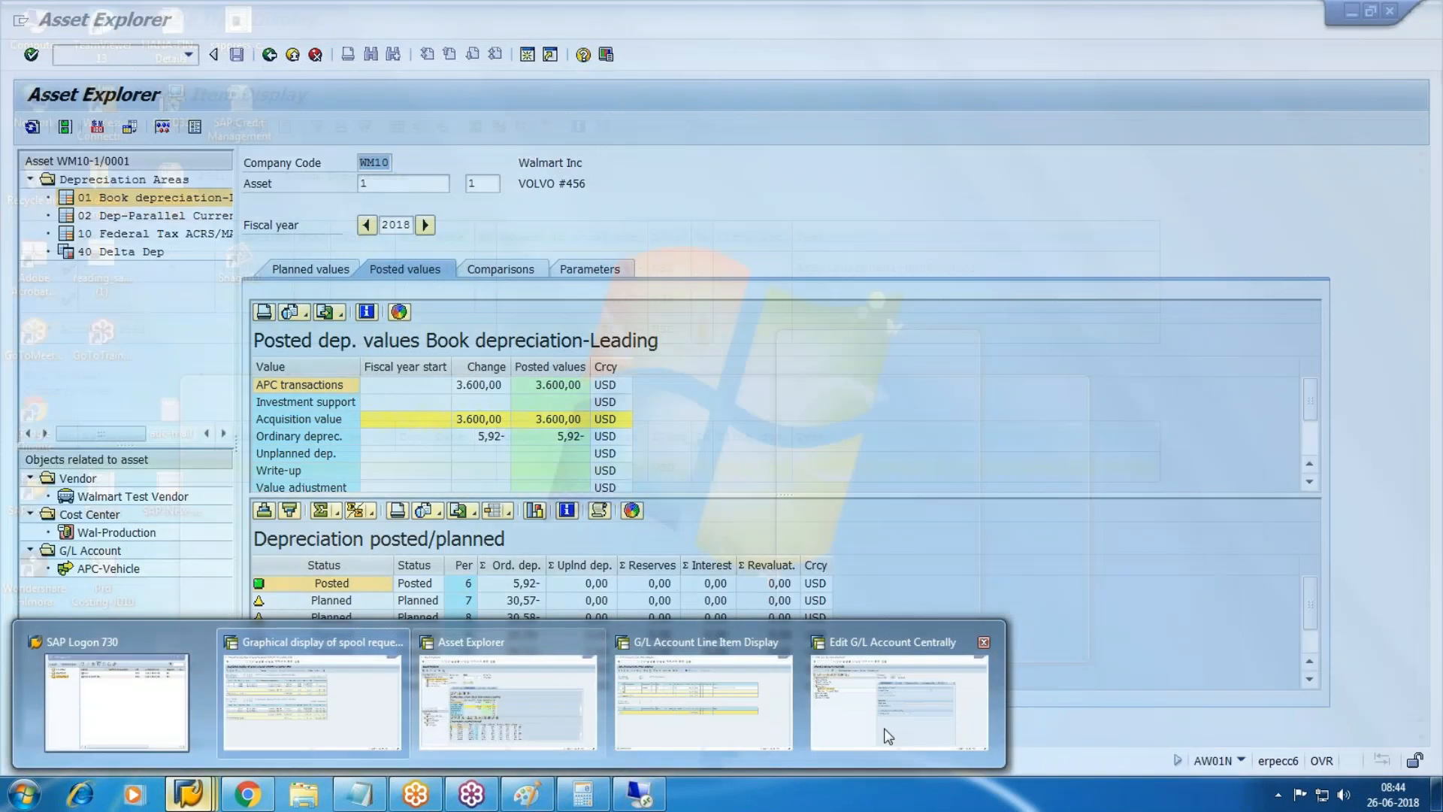
pyautogui.click(886, 733)
pyautogui.click(109, 57)
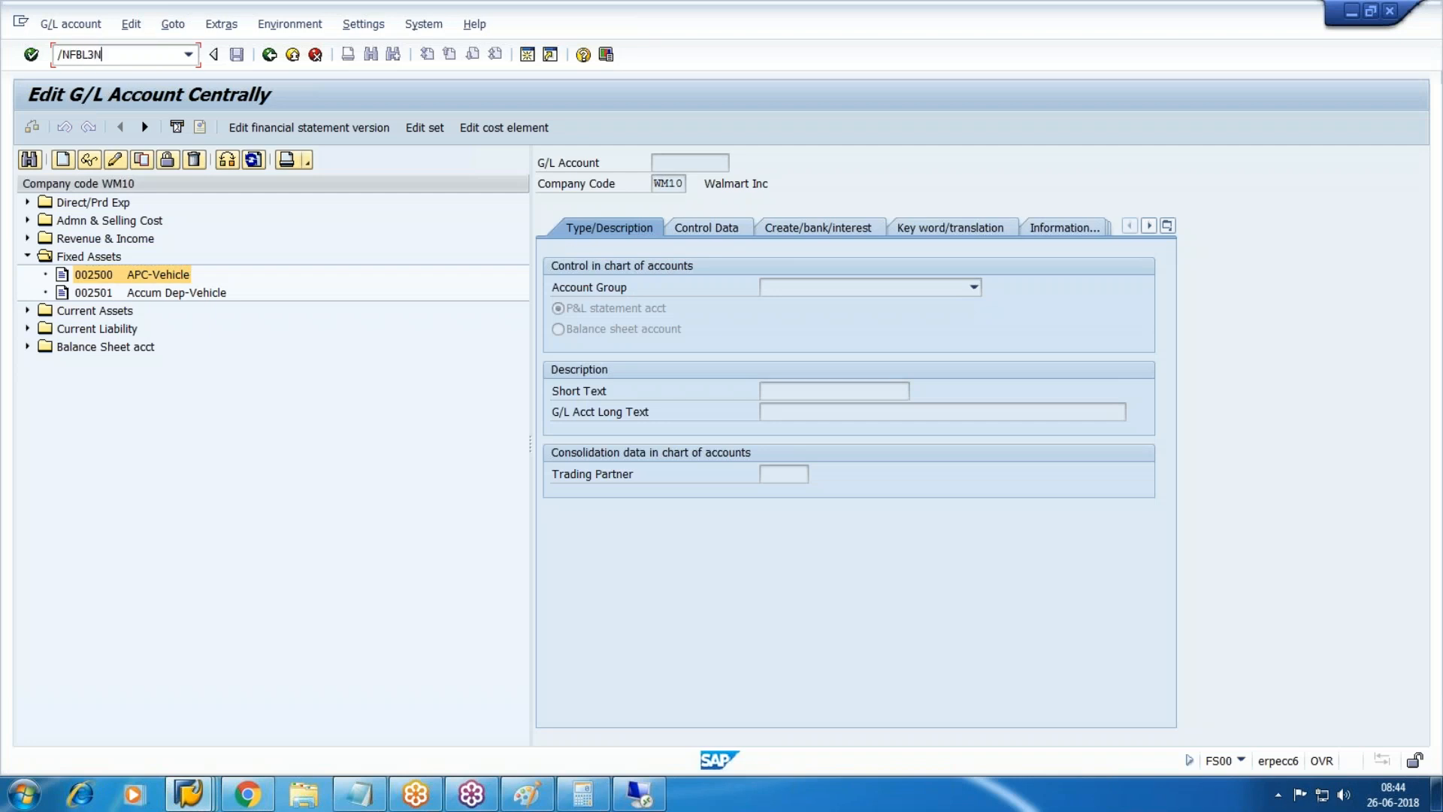
pyautogui.press('BackSpace')
pyautogui.press('BackSpace')
pyautogui.press('BackSpace')
pyautogui.press('BackSpace')
pyautogui.press('BackSpace')
pyautogui.press('F3')
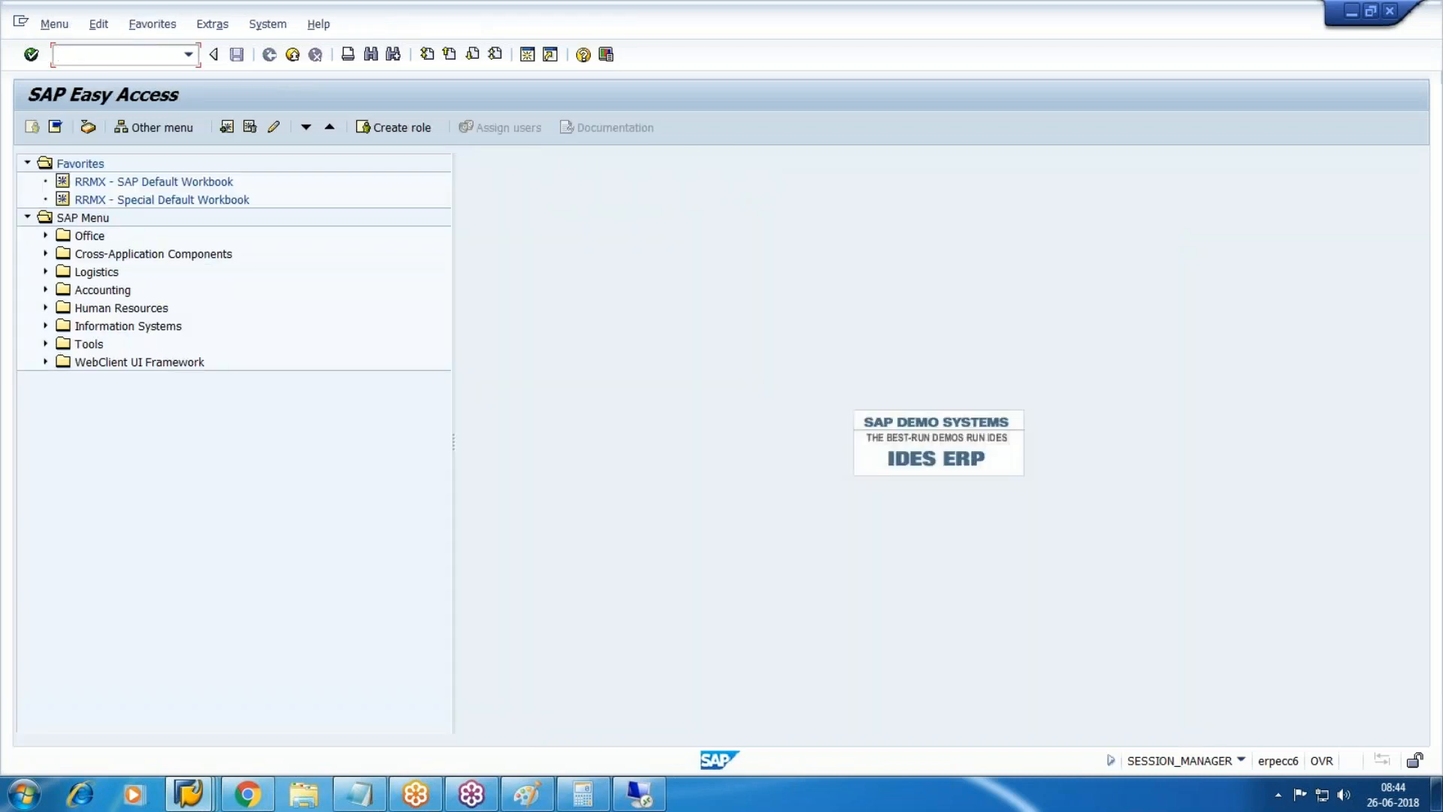
# Launch FAGLL03 from Accounting > Financial Accounting > General Ledger > Account.
pyautogui.click(45, 289)
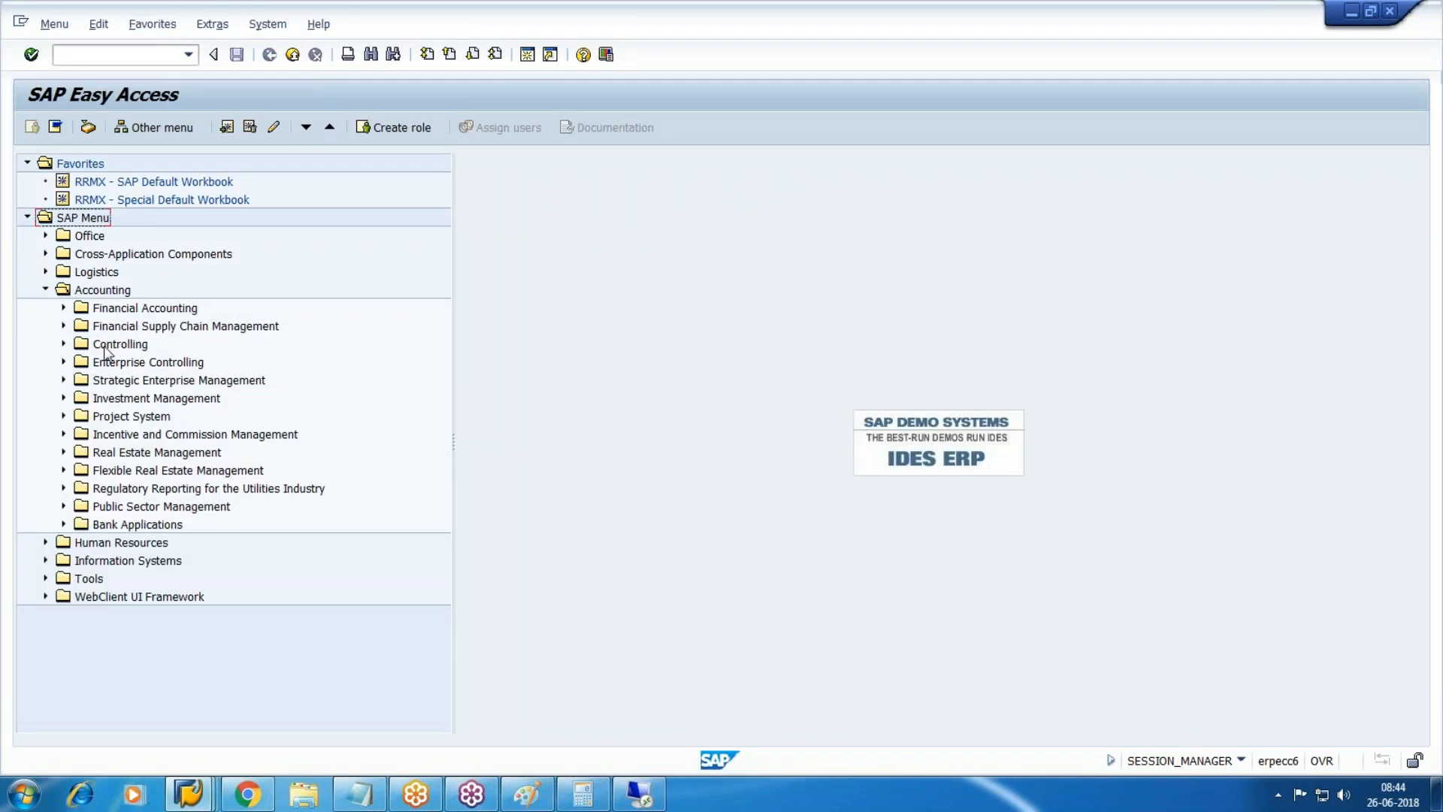
pyautogui.click(63, 308)
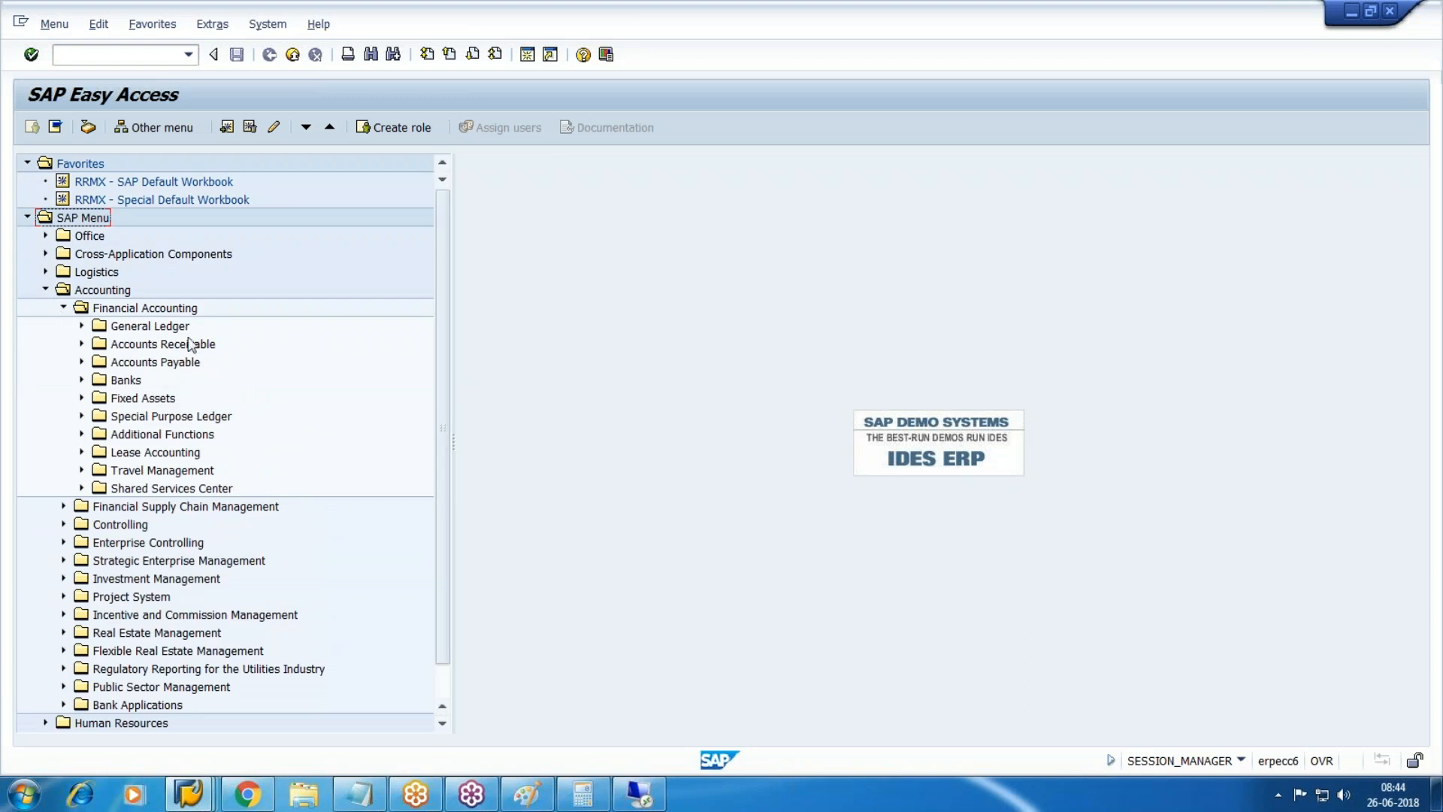
pyautogui.click(133, 332)
pyautogui.click(81, 326)
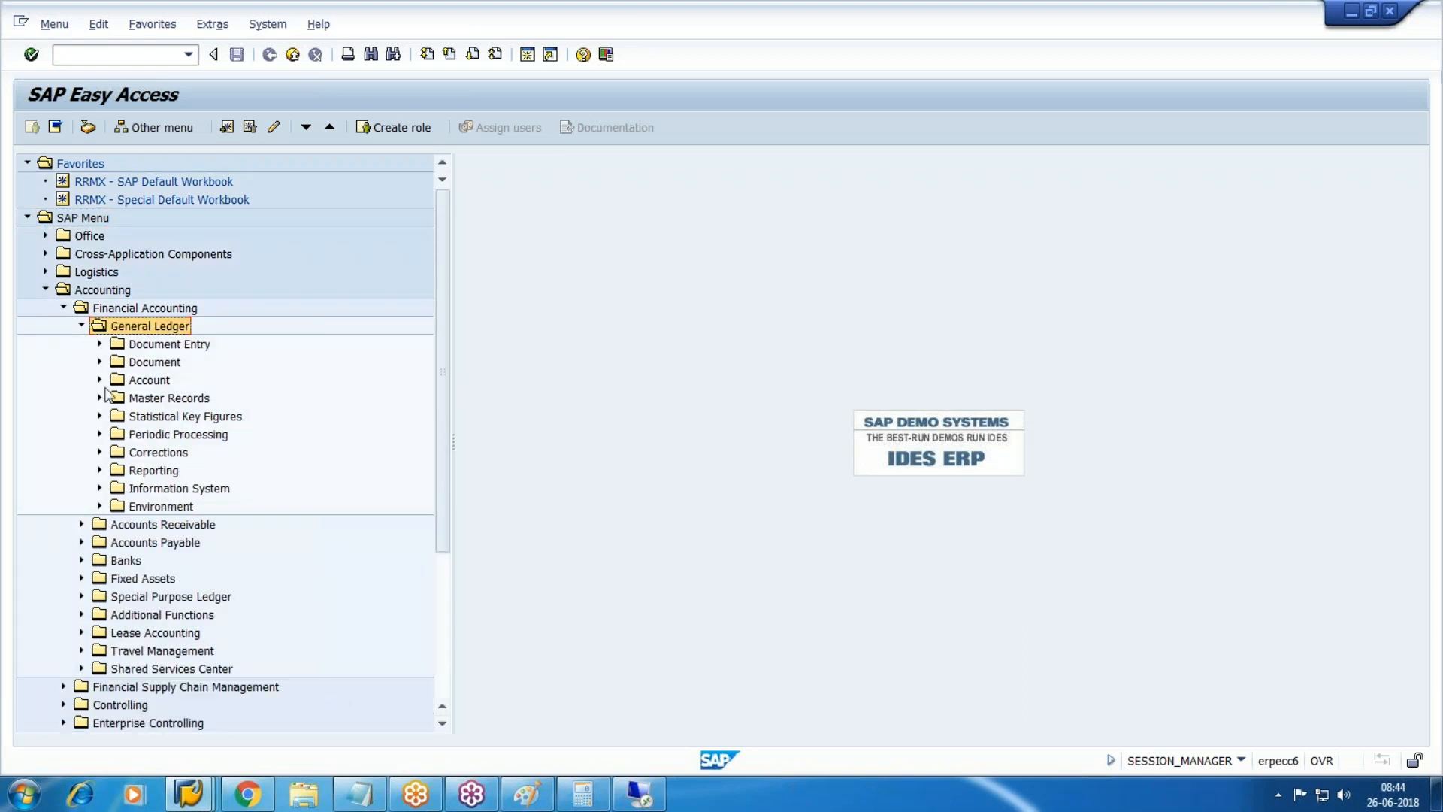
pyautogui.click(154, 381)
pyautogui.click(99, 380)
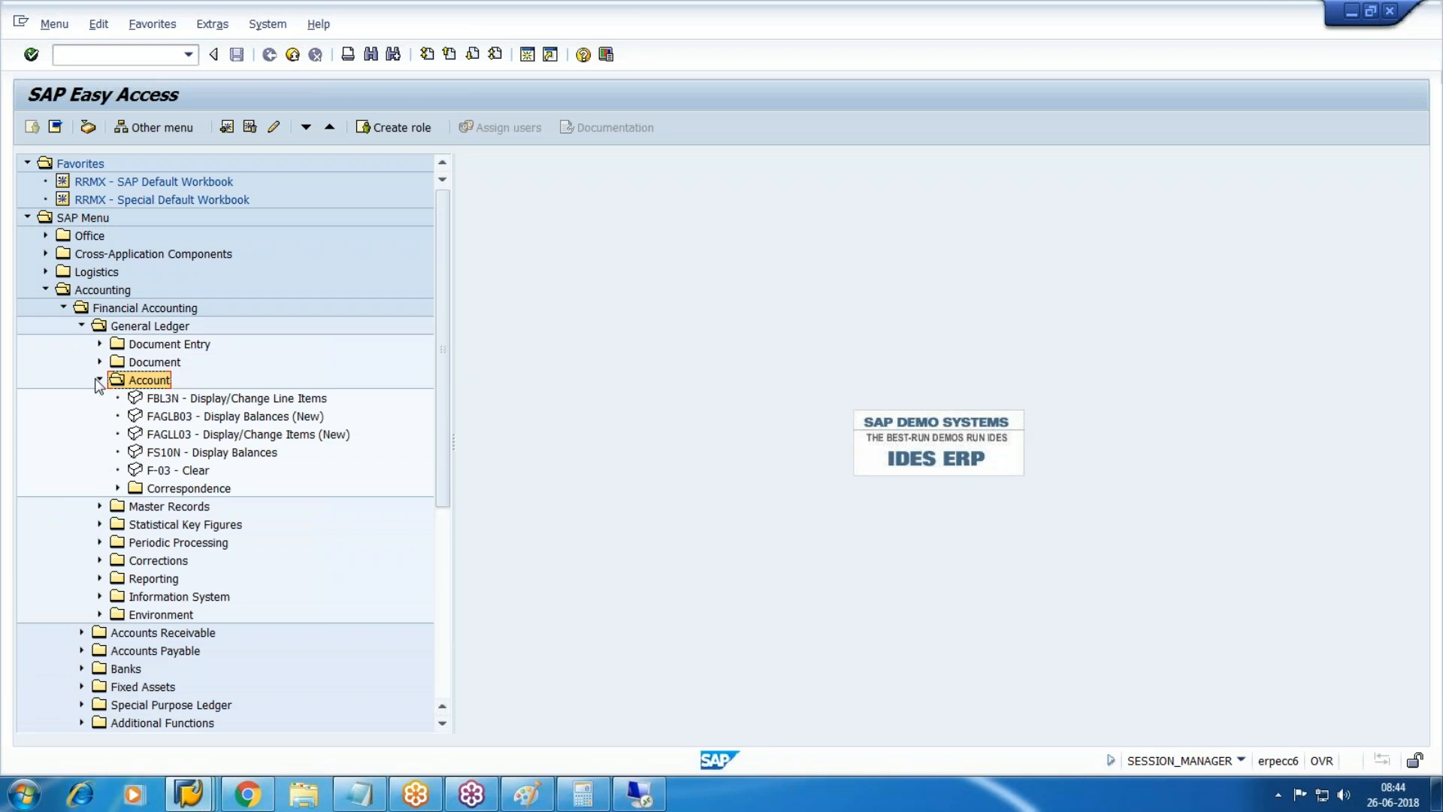
pyautogui.click(287, 418)
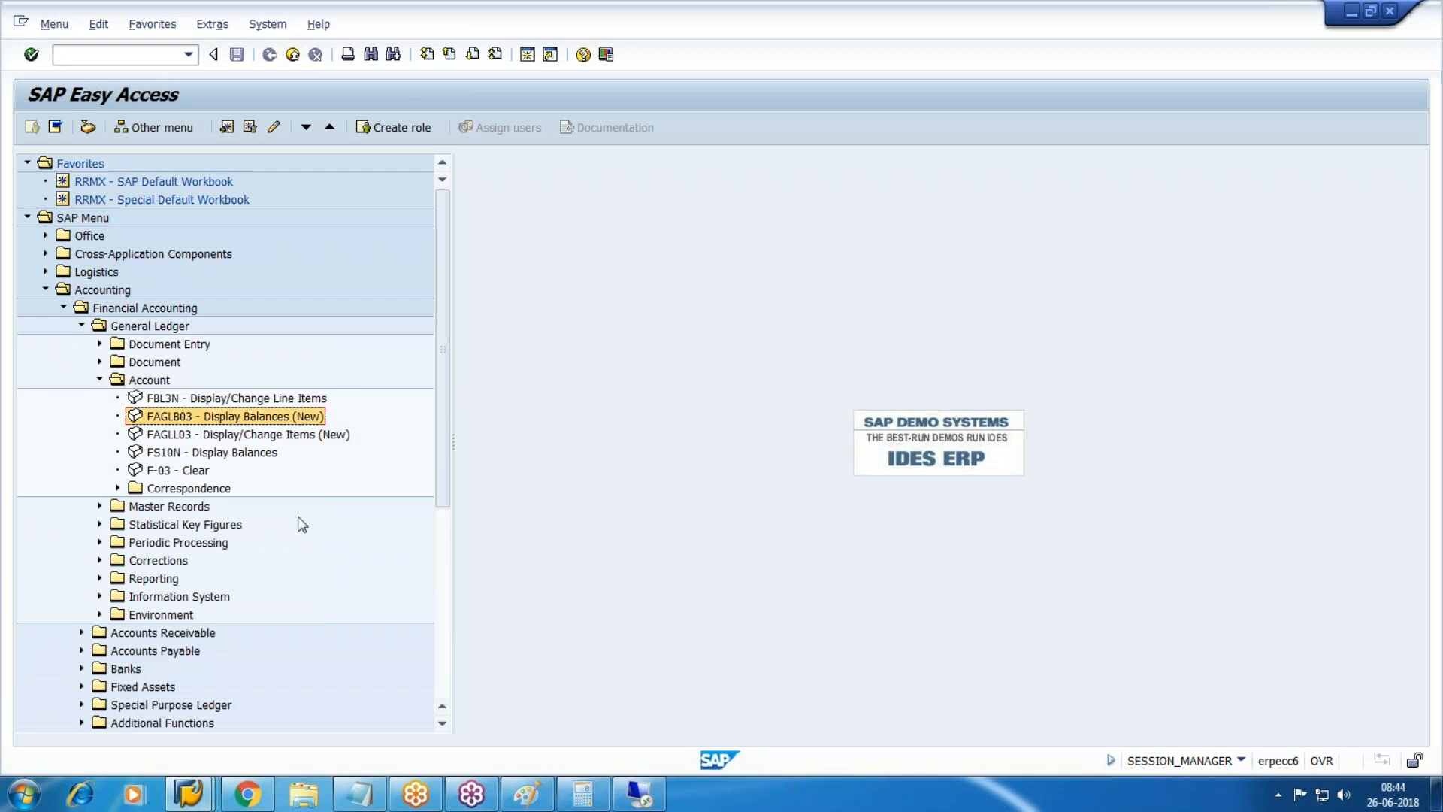
pyautogui.press('Down')
pyautogui.press('Return')
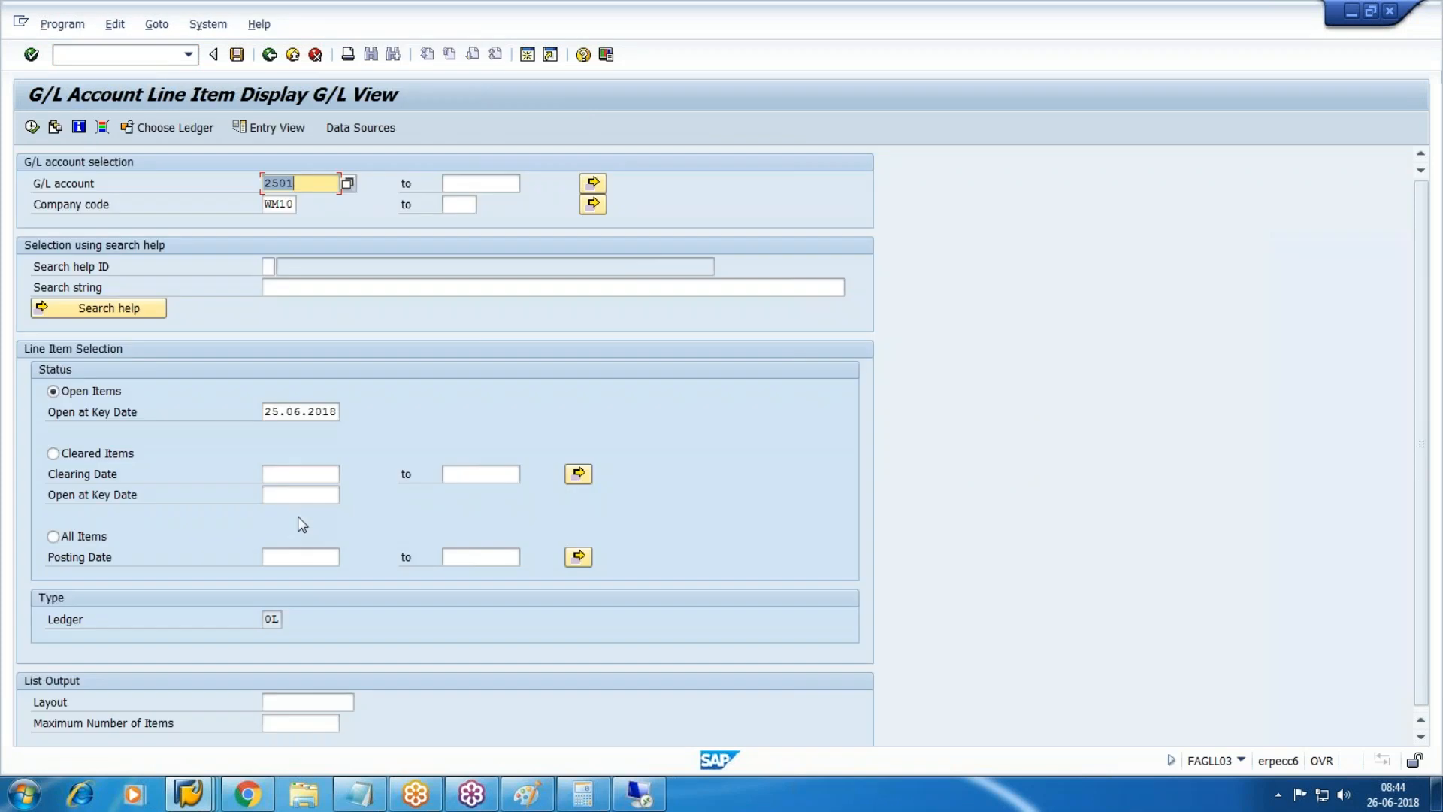
# Check the working notes document, then return to the FAGLL03 selection screen.
pyautogui.moveTo(197, 802)
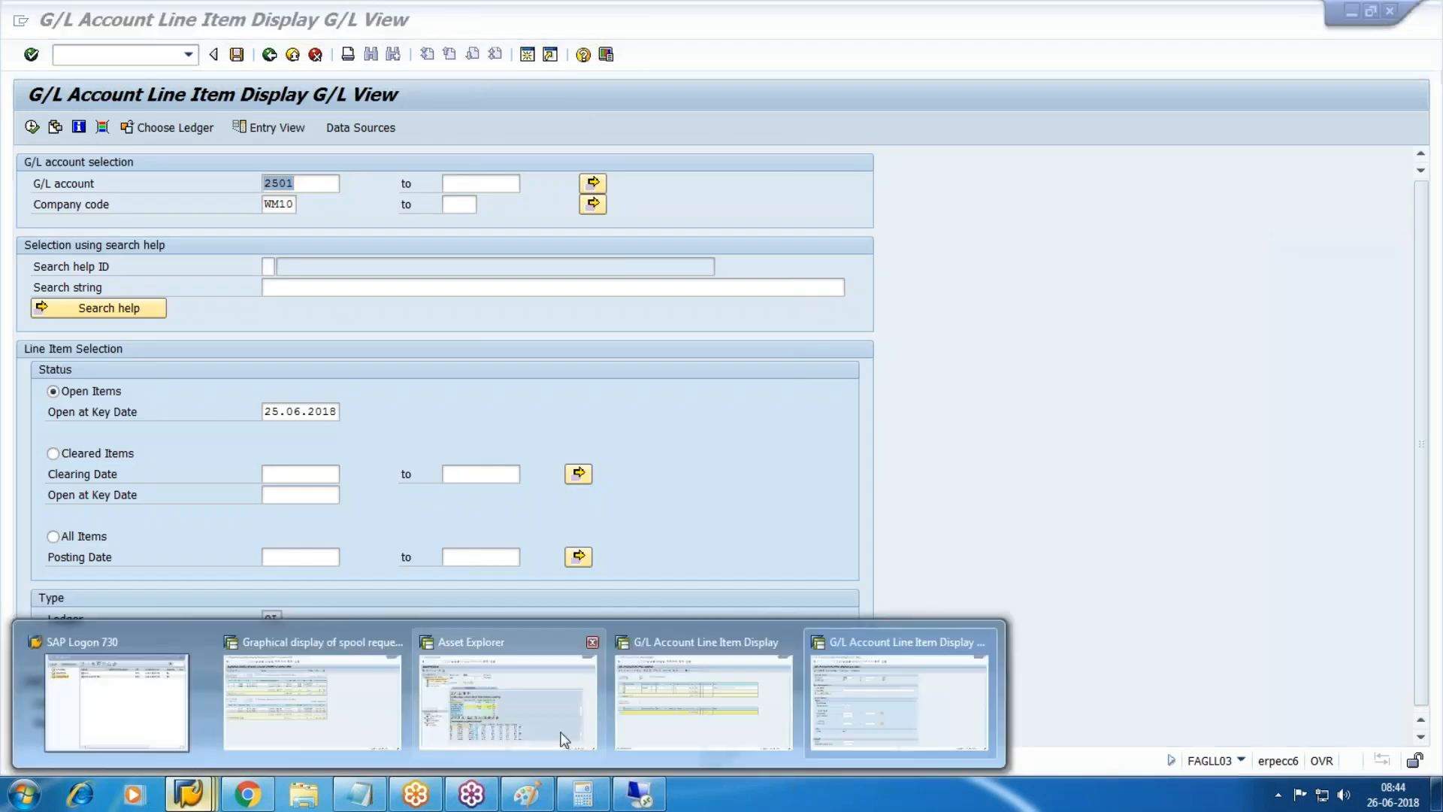
pyautogui.click(696, 721)
pyautogui.hotkey('alt', 'Tab')
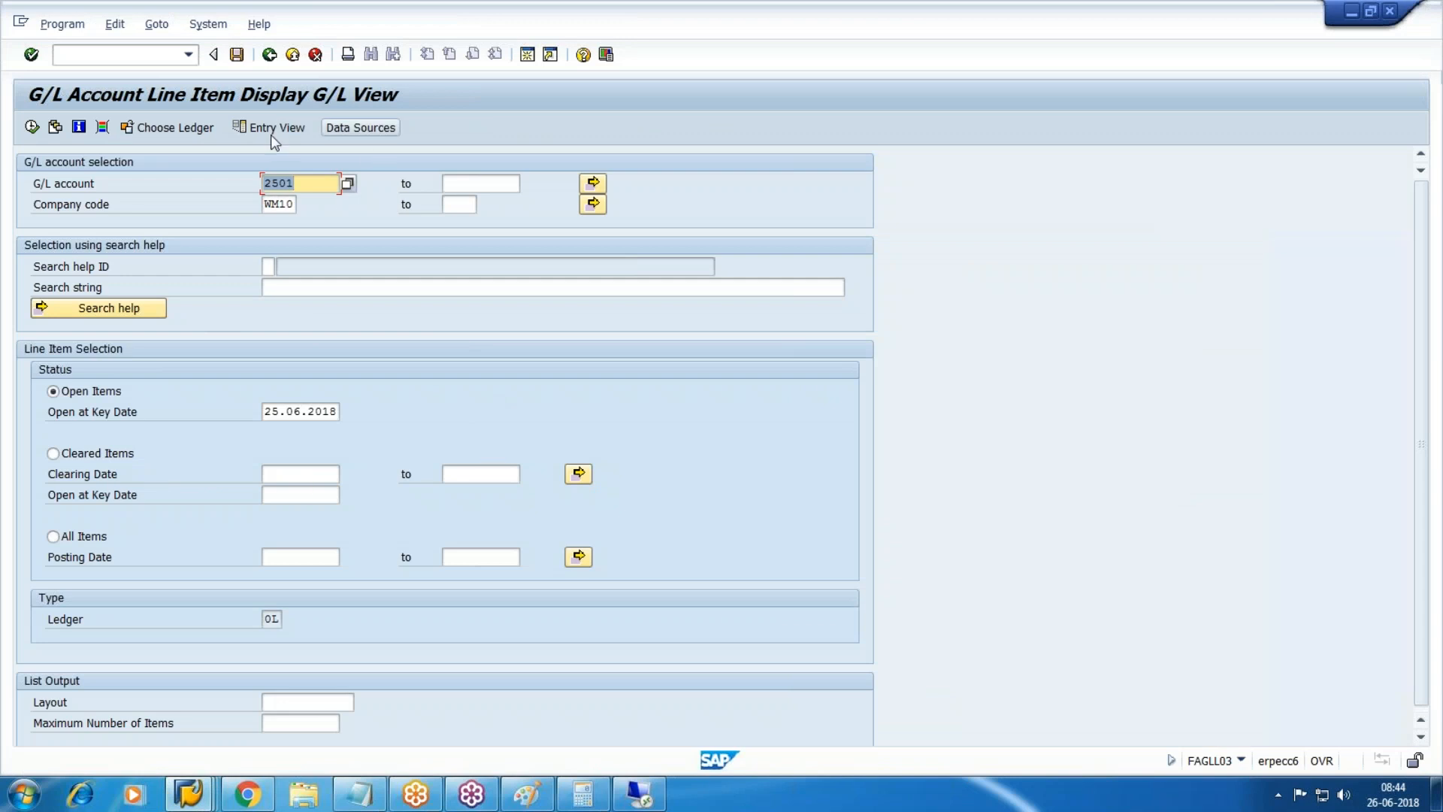
pyautogui.click(248, 793)
pyautogui.scroll(15, 359, 376)
pyautogui.scroll(20, 358, 376)
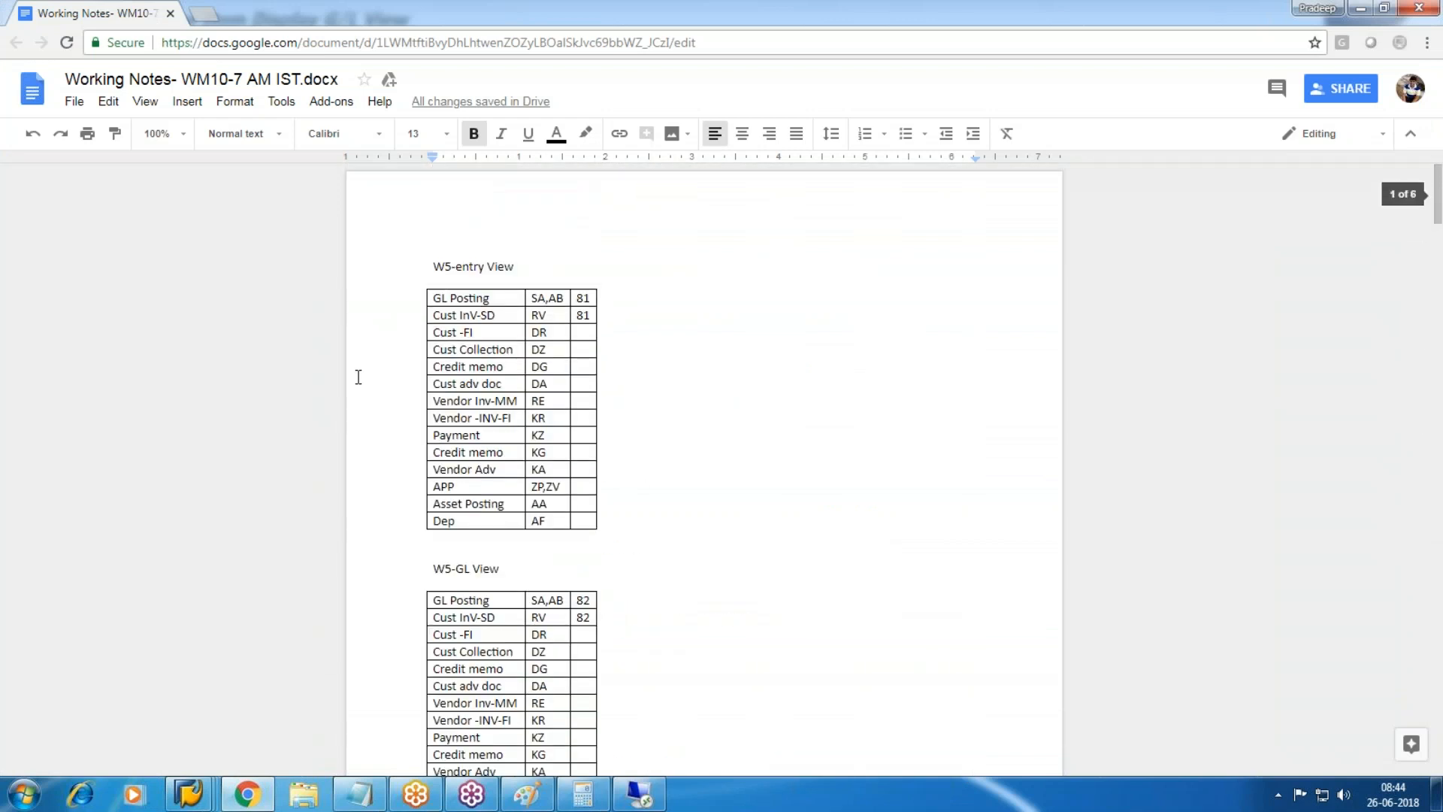
pyautogui.hotkey('alt', 'Tab')
# Run the account 2501 line items for ledger W5 including all items.
pyautogui.click(182, 128)
pyautogui.write('W5')
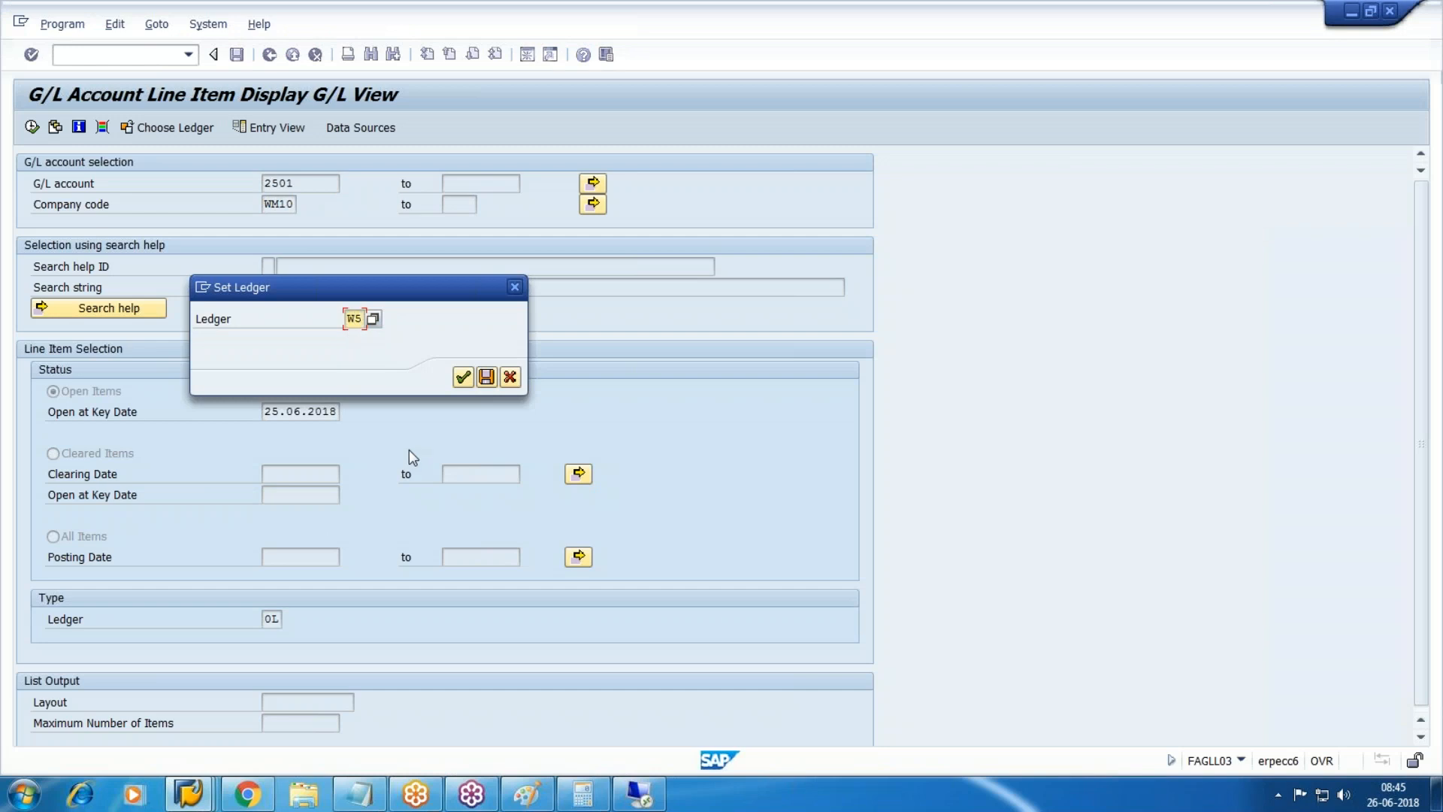
pyautogui.click(486, 378)
pyautogui.click(72, 534)
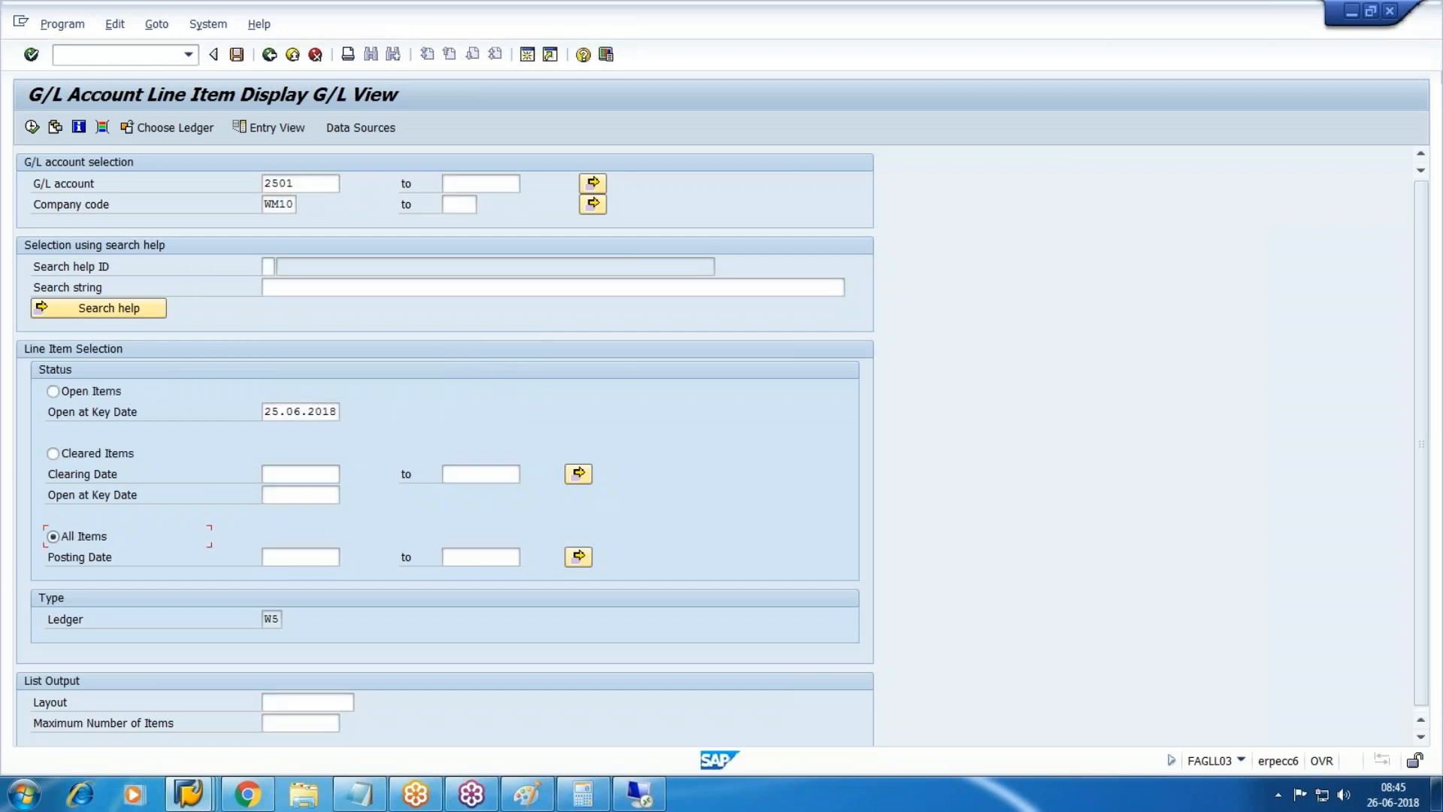
pyautogui.click(33, 127)
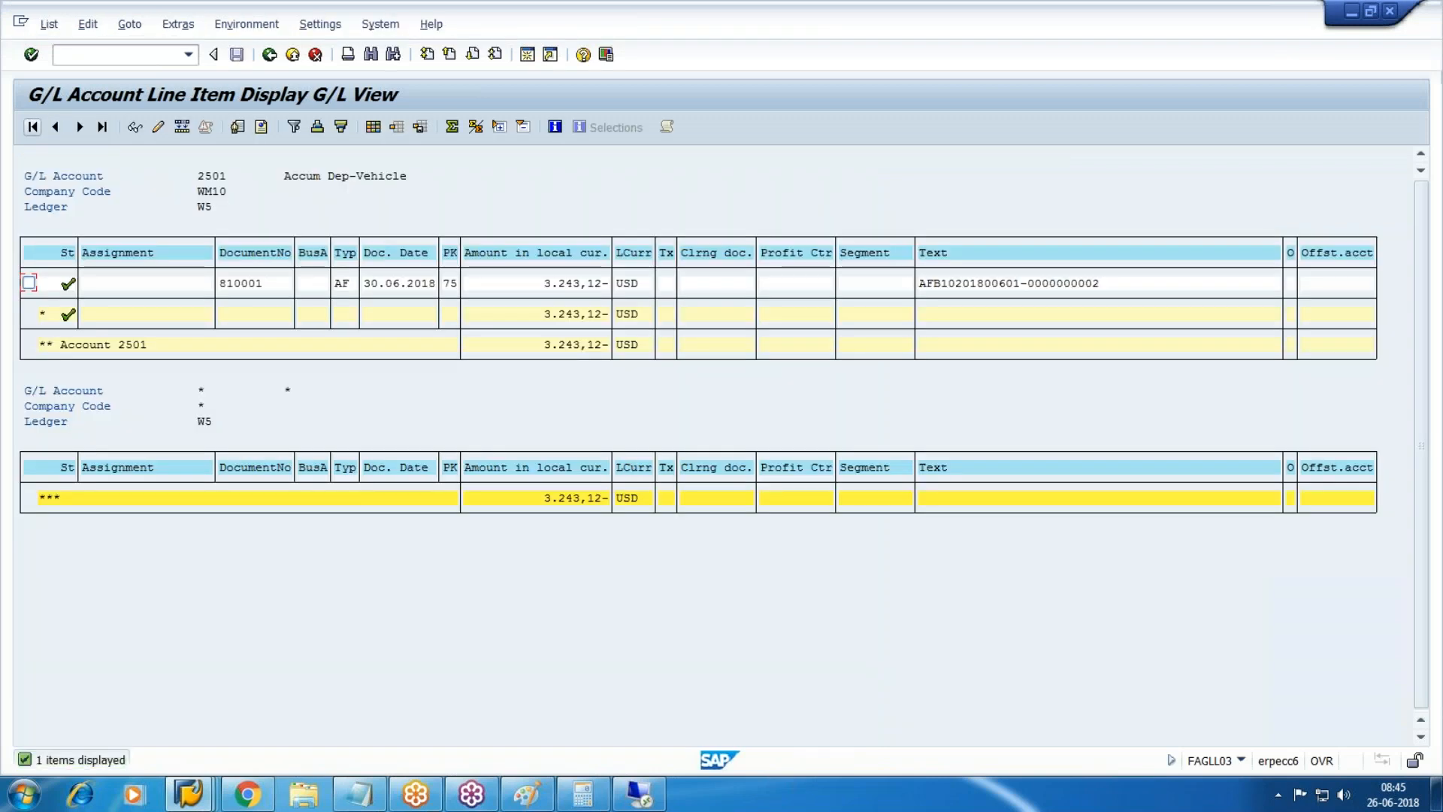
# Return to the spool output and mark the depreciation area 10 total amounts.
pyautogui.click(188, 794)
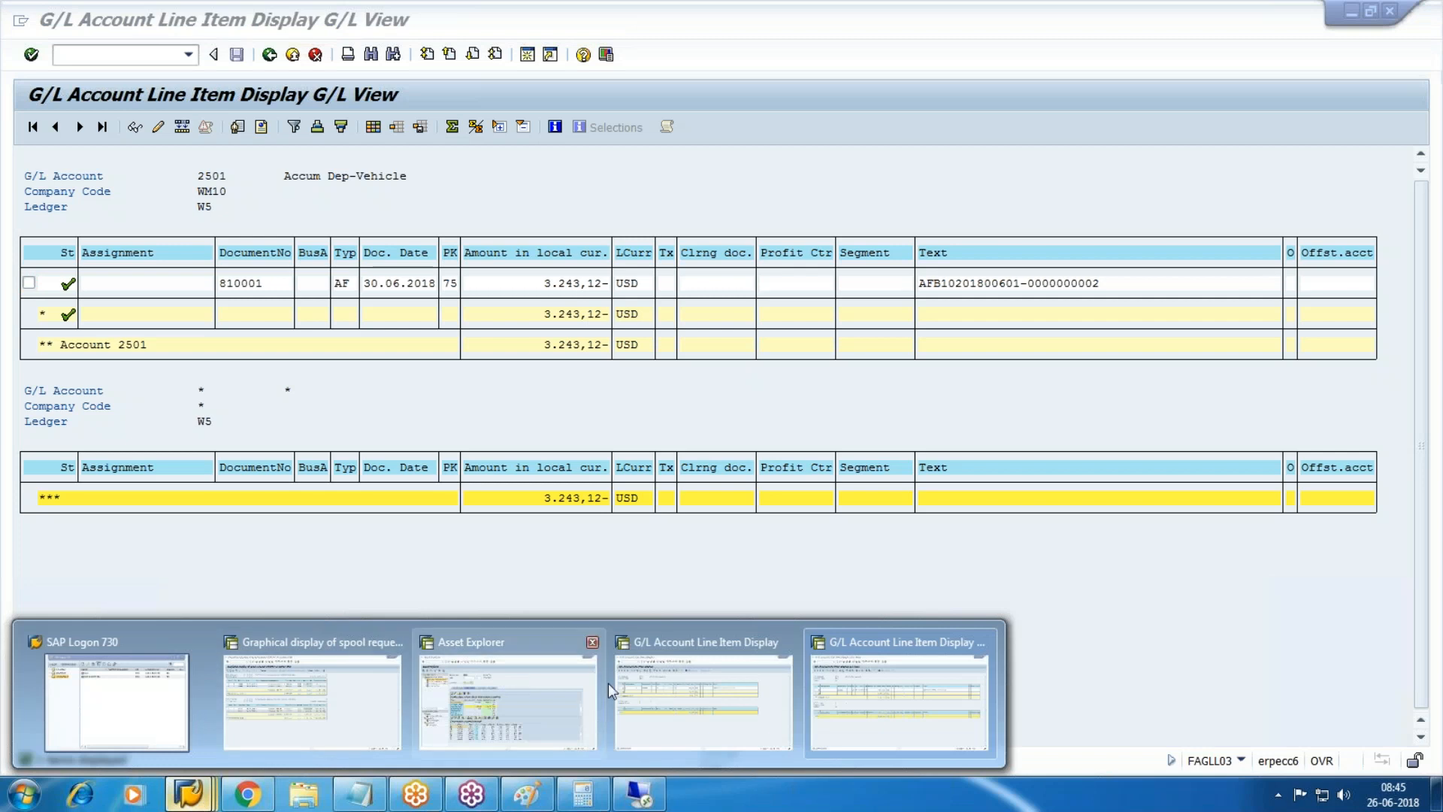
pyautogui.click(348, 710)
pyautogui.moveTo(724, 513); pyautogui.dragTo(768, 514)
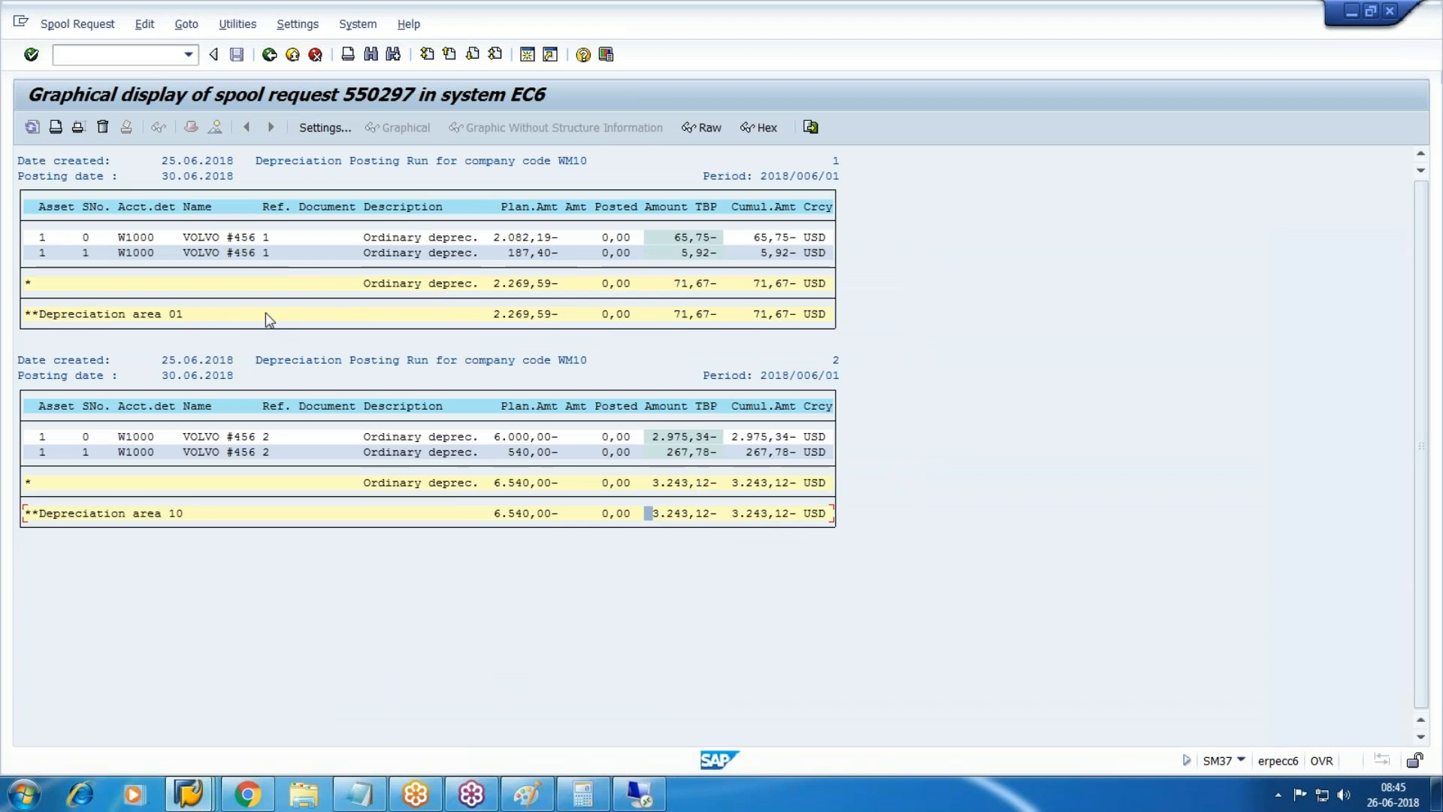
# Switch to the second FAGLL03 window and back out of it to SAP Easy Access.
pyautogui.click(195, 798)
pyautogui.click(329, 714)
pyautogui.click(195, 798)
pyautogui.moveTo(868, 720)
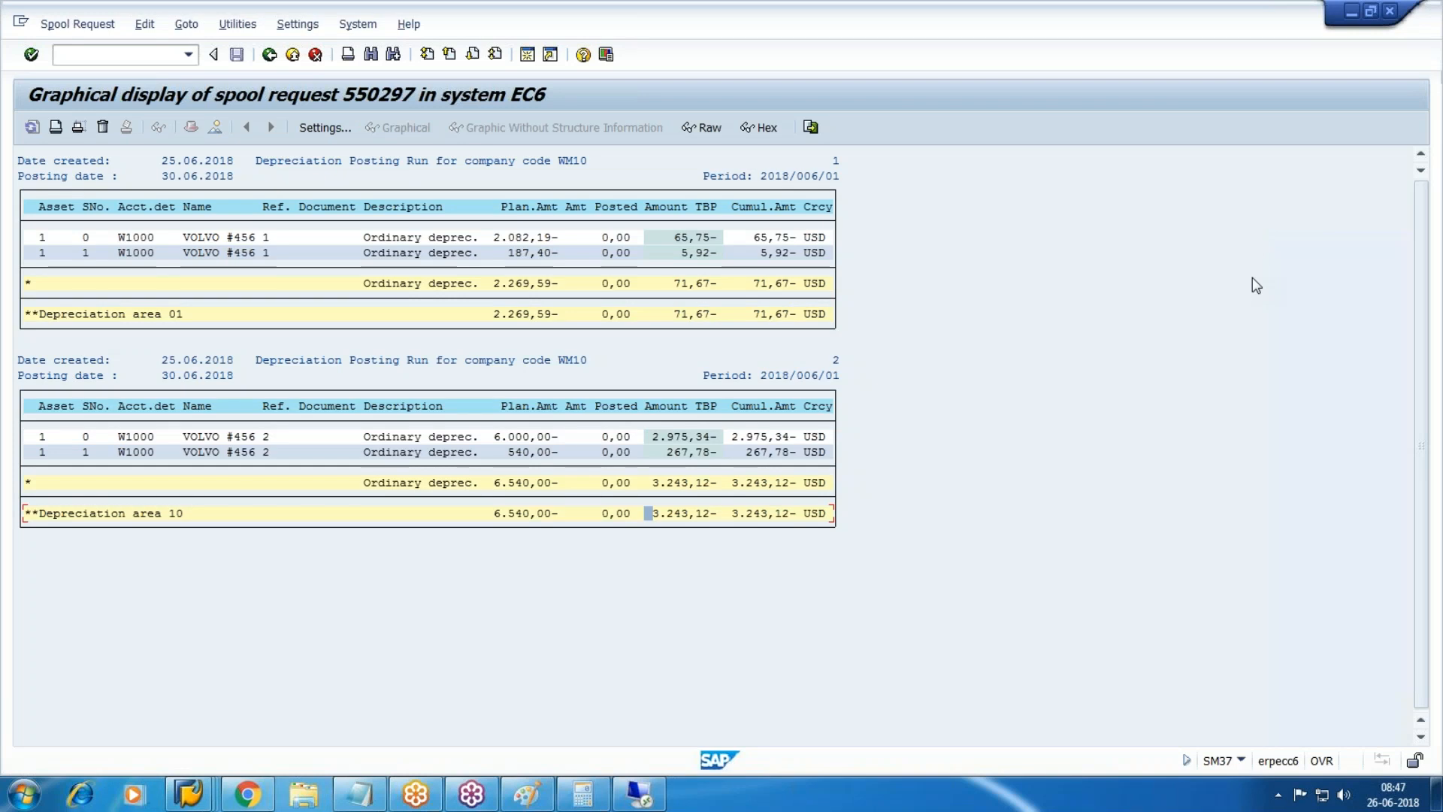
pyautogui.moveTo(665, 789)
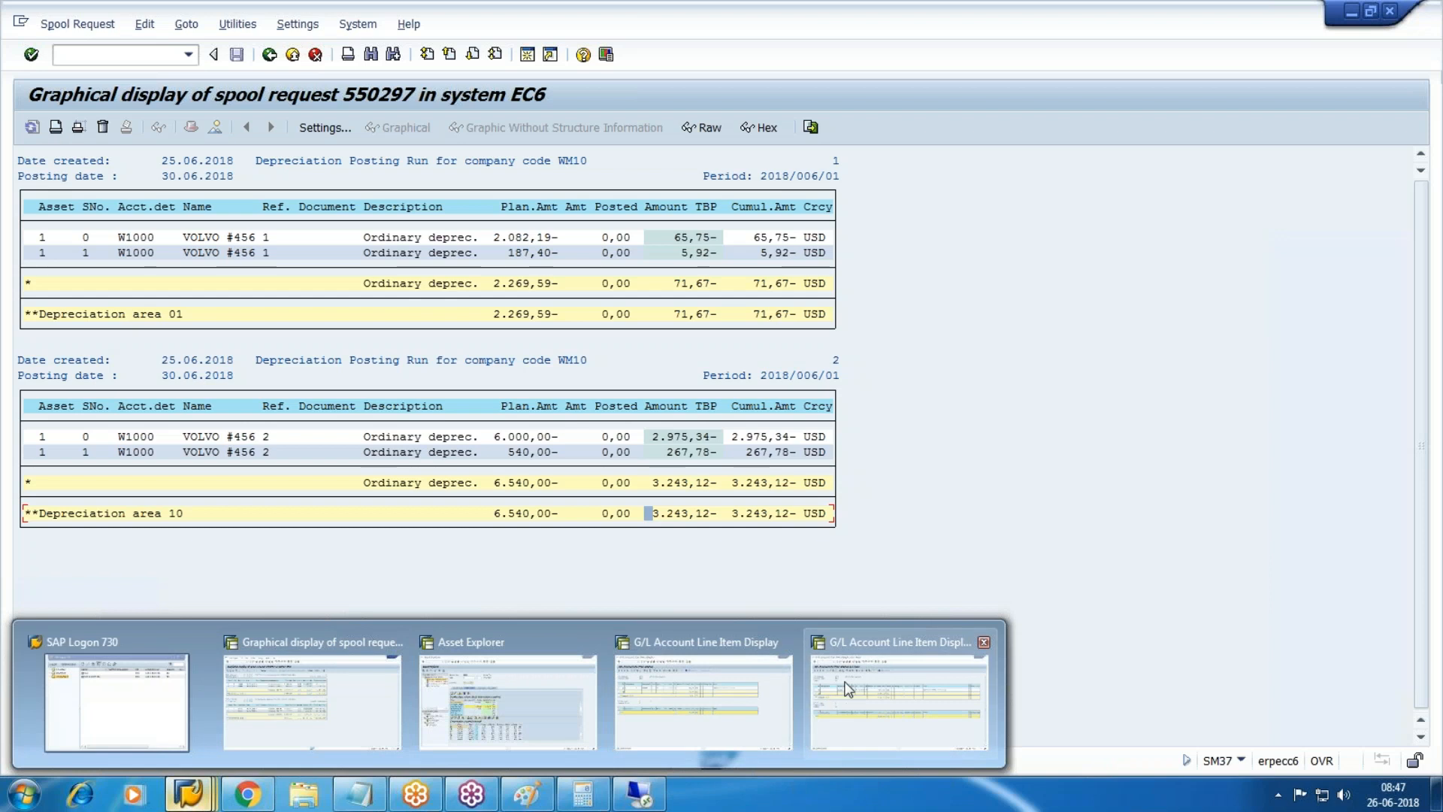
pyautogui.moveTo(844, 688)
pyautogui.click(905, 673)
pyautogui.click(294, 54)
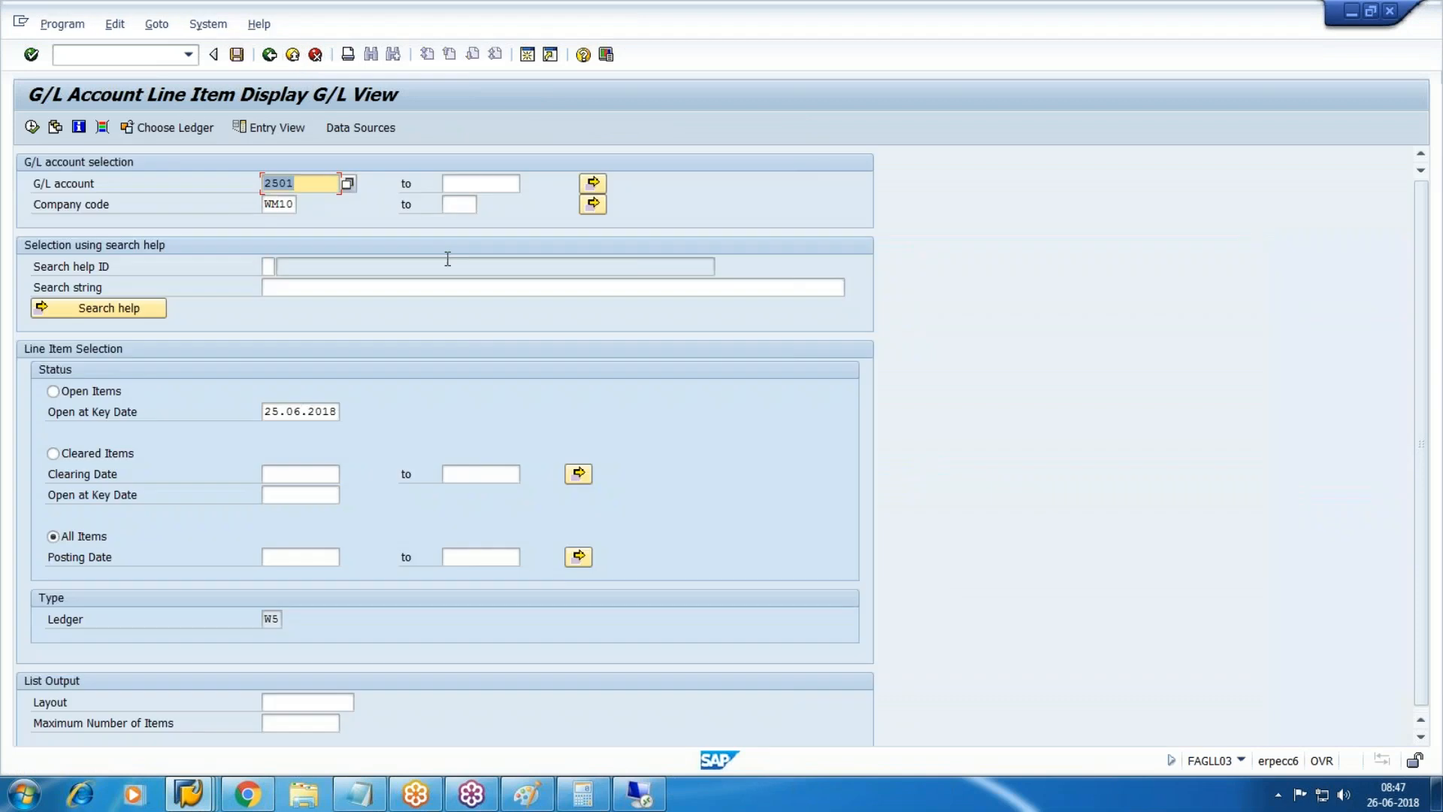
pyautogui.click(314, 55)
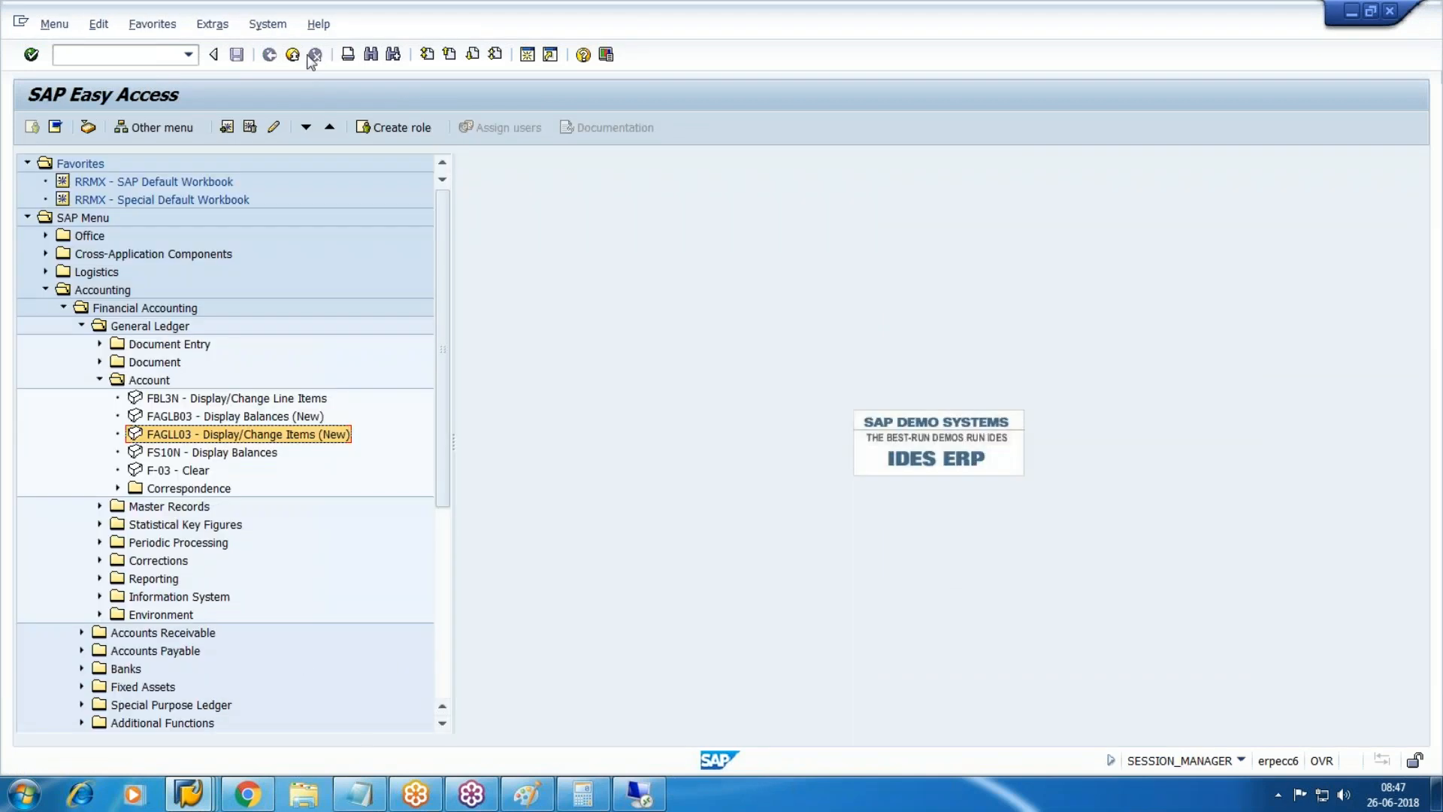
# In Notepad, add lines 'Asst sold', 'Cust Dr' and 'Rev Cr' below the asset numbers.
pyautogui.click(360, 795)
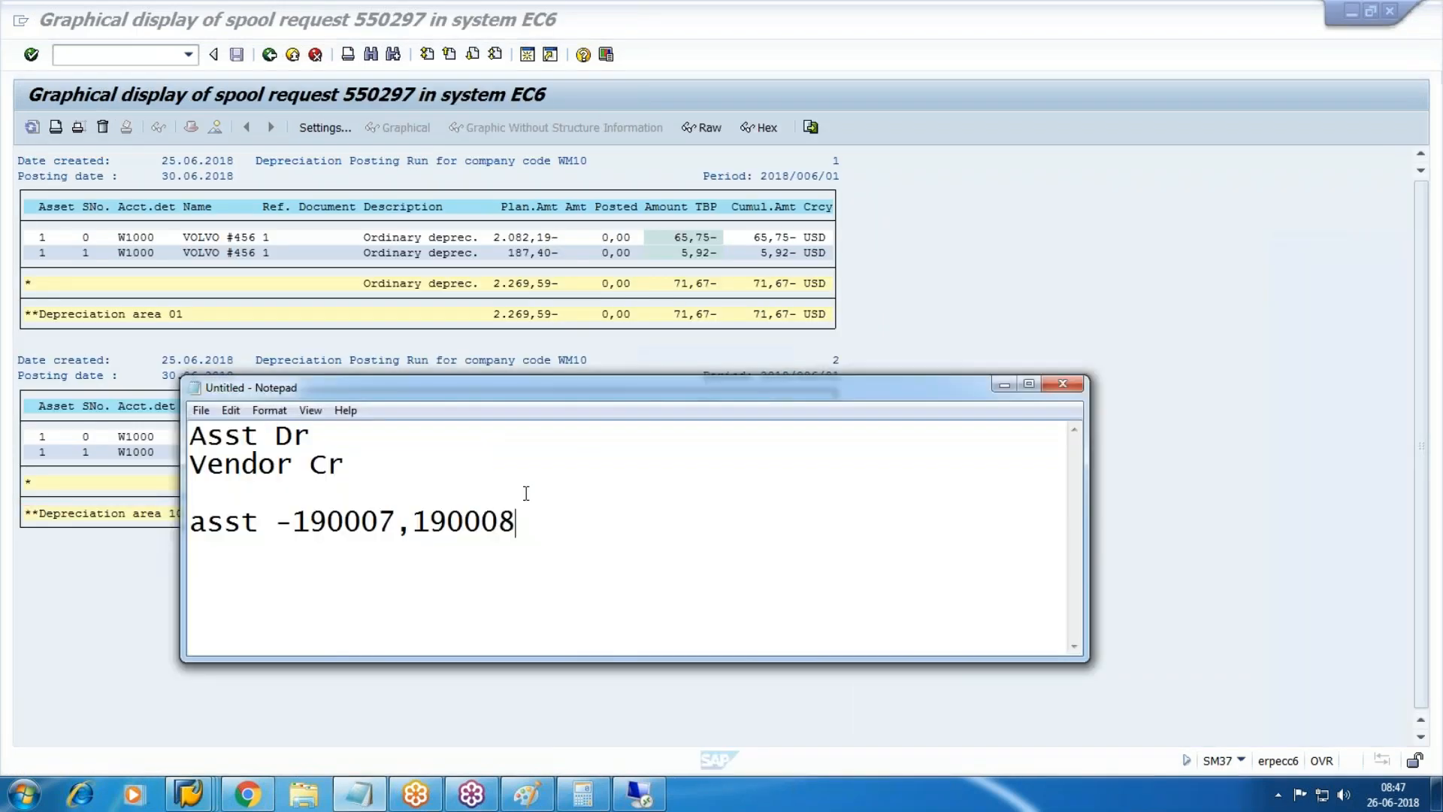
pyautogui.press('Return')
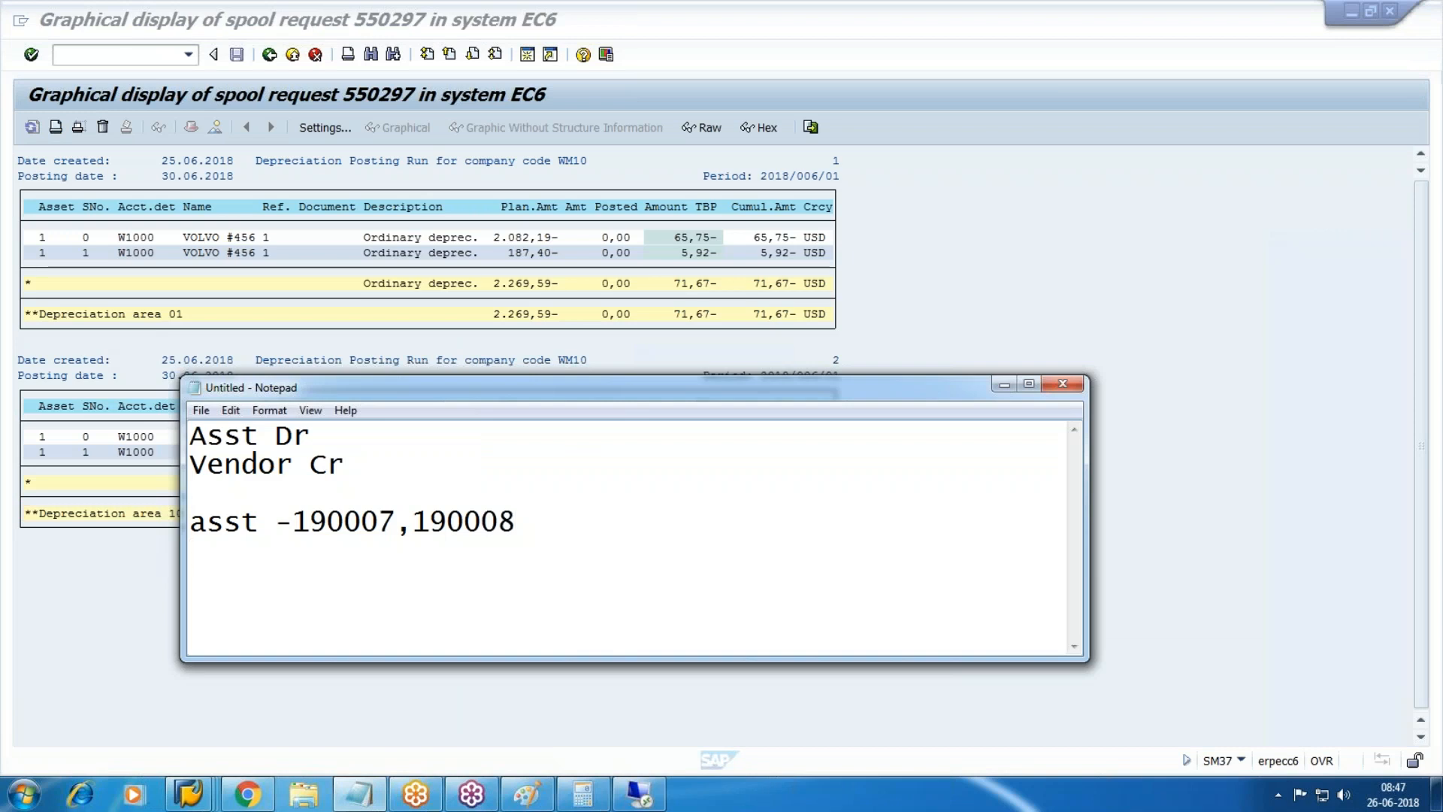
pyautogui.write('Asst sold')
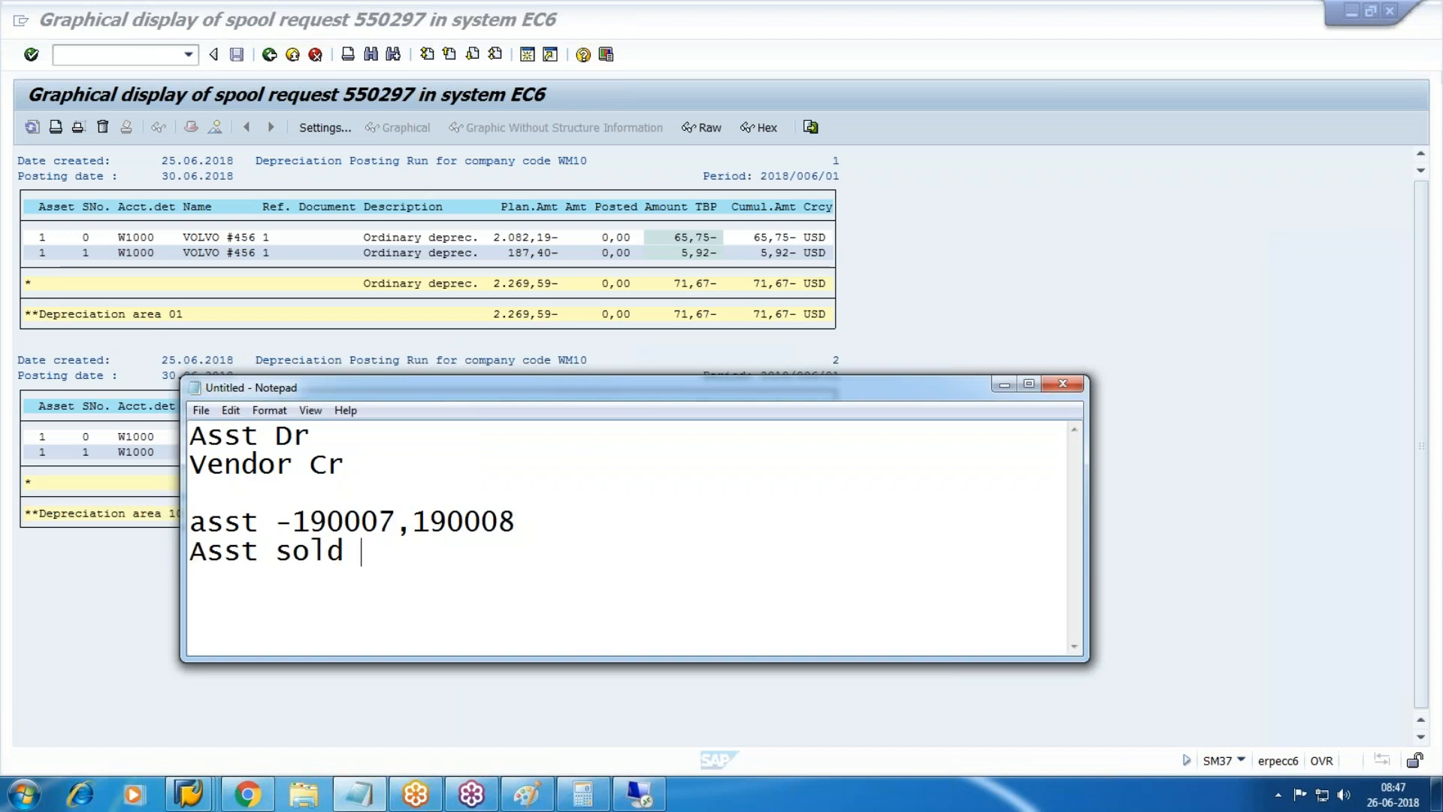
pyautogui.press('Return')
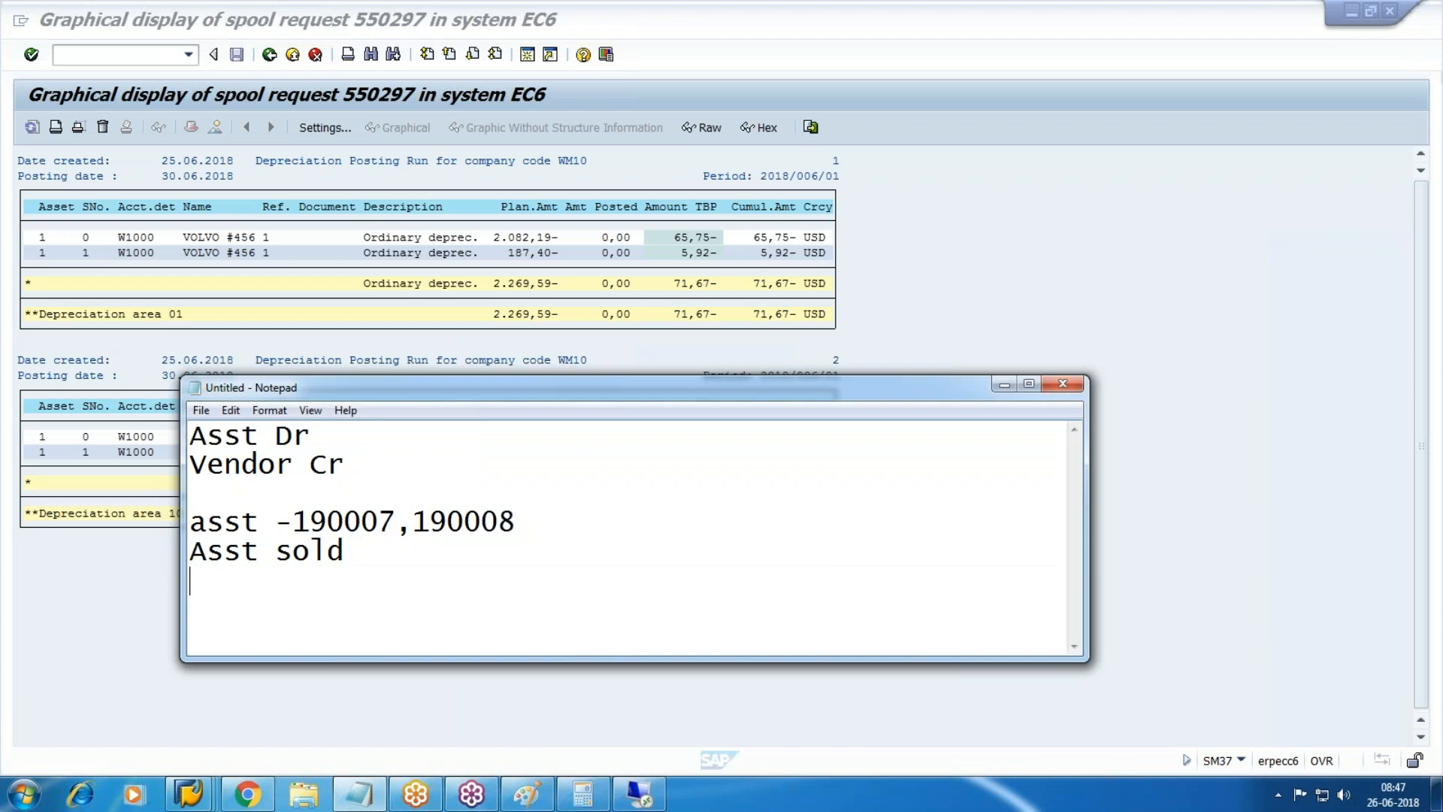
pyautogui.write('Cust Dr')
pyautogui.press('Return')
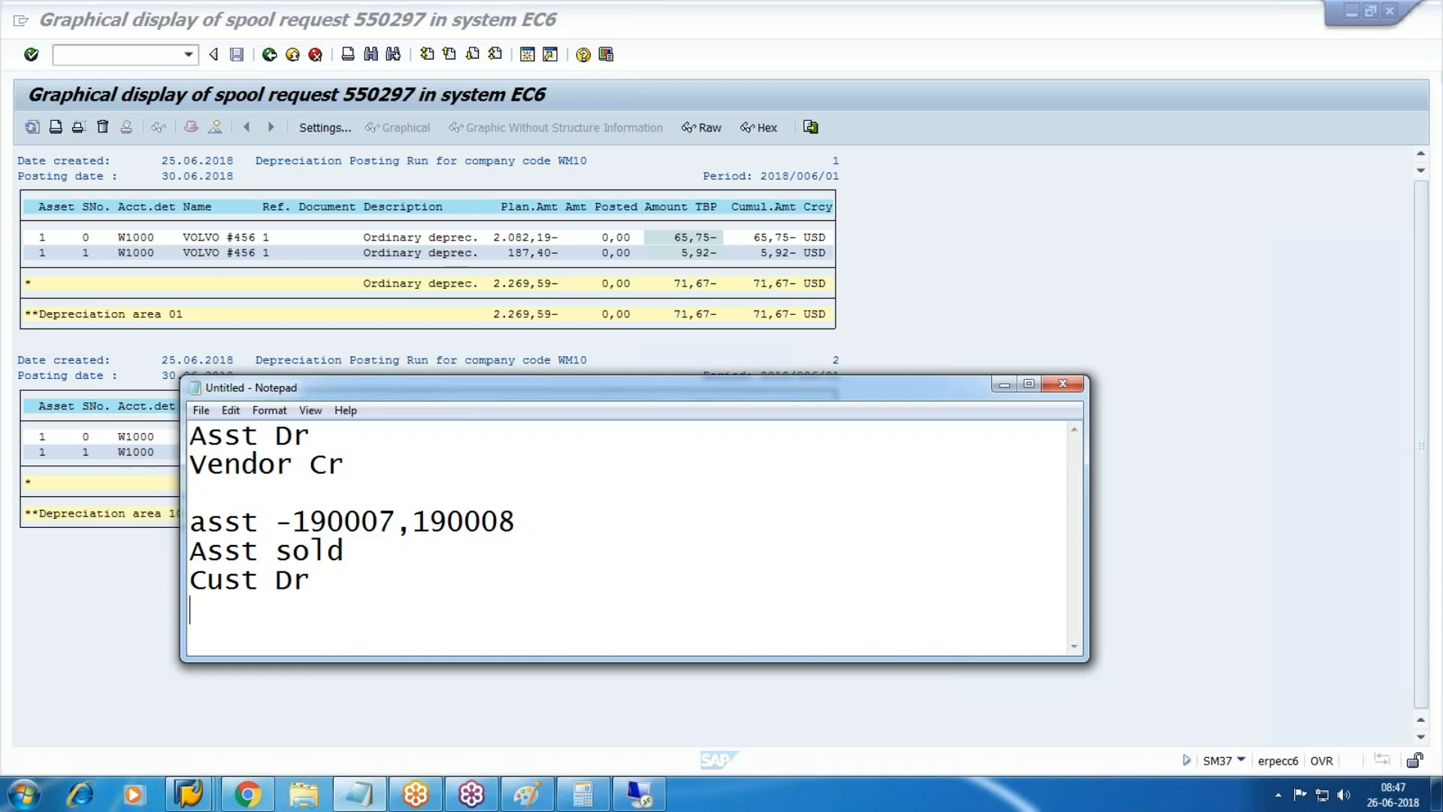
pyautogui.write('Rev Cr')
# Maximize Notepad, add 35000 to Cust Dr, and change Rev Cr to 'asst Cr 35000'.
pyautogui.click(1029, 383)
pyautogui.click(175, 200)
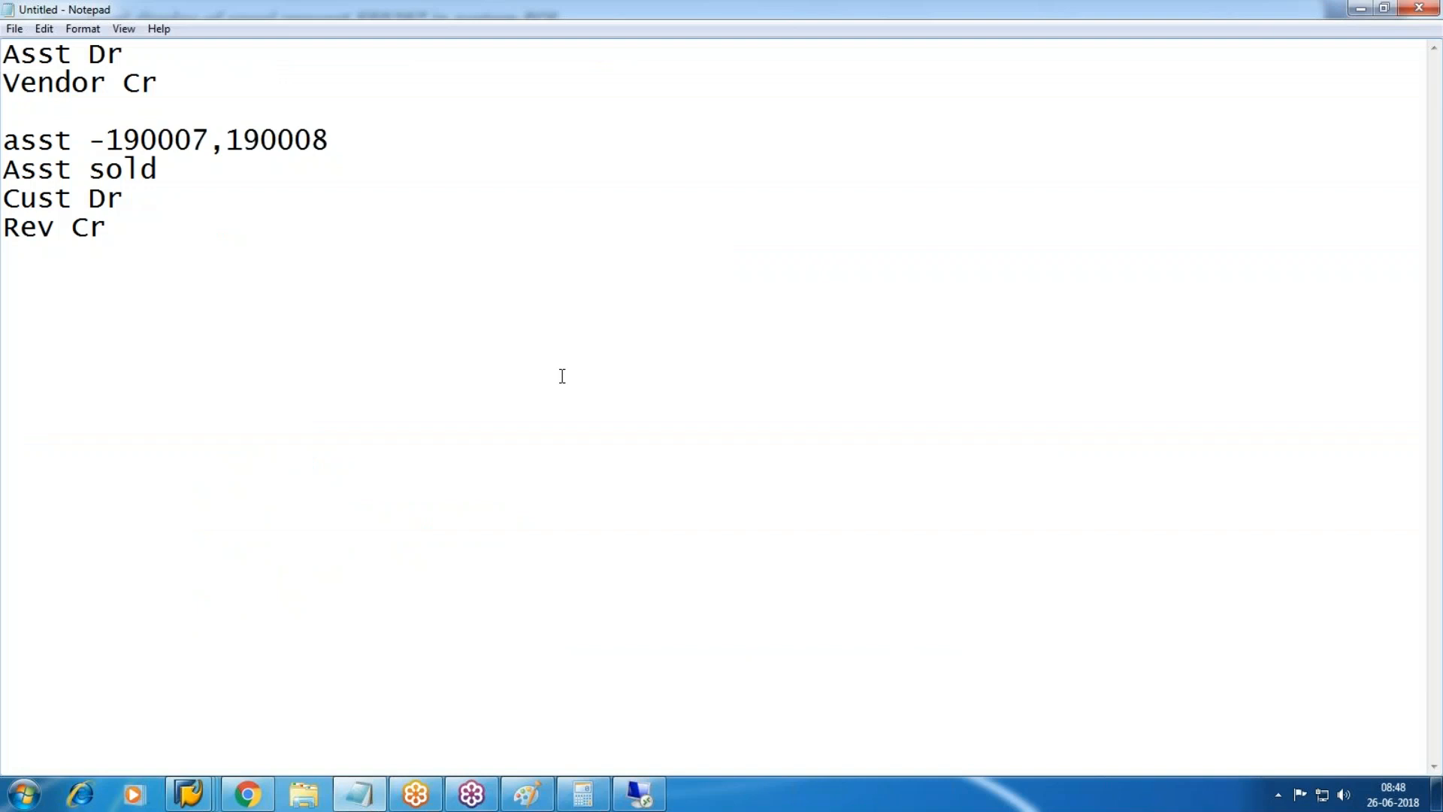
pyautogui.write('35000')
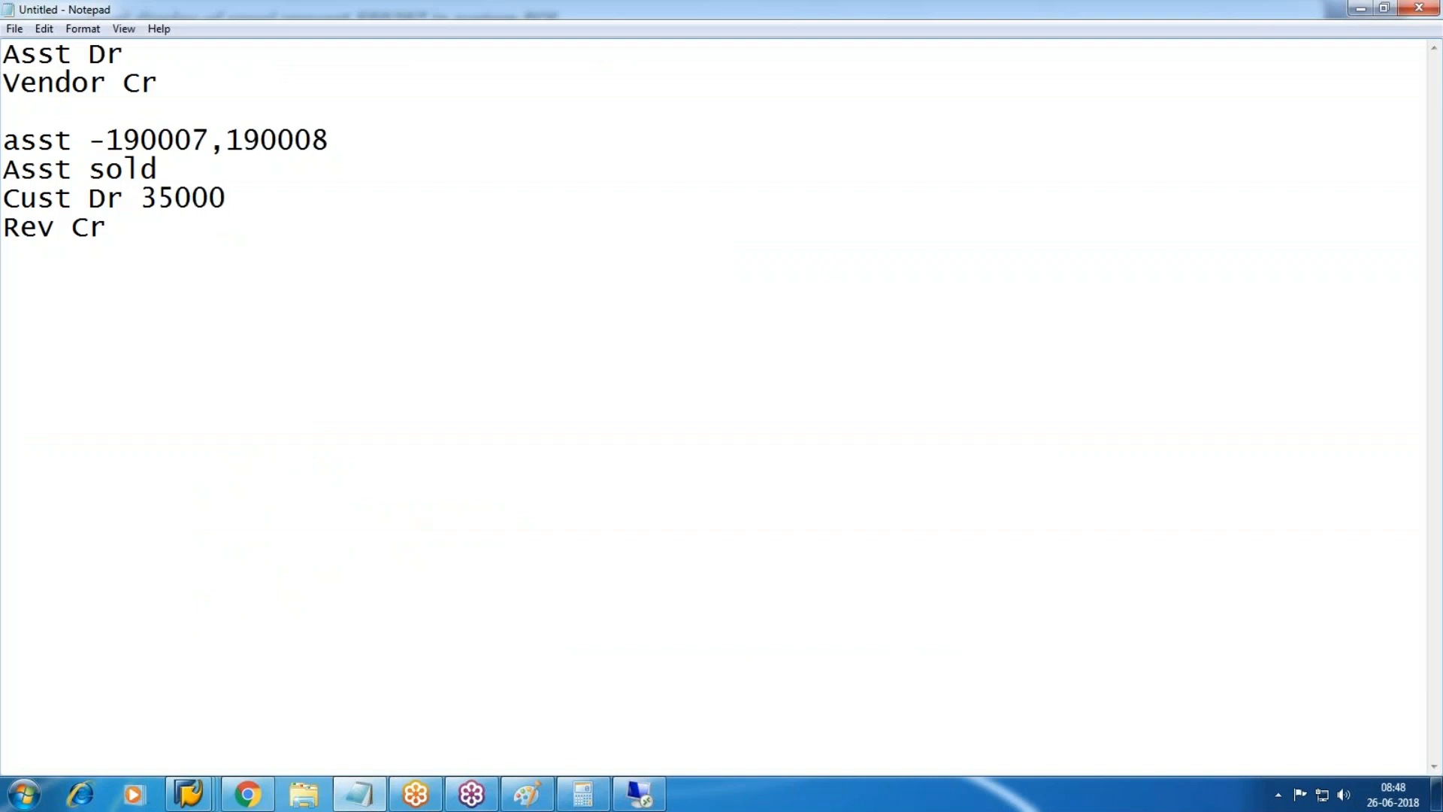
pyautogui.press('Down')
pyautogui.press('BackSpace')
pyautogui.press('BackSpace')
pyautogui.press('BackSpace')
pyautogui.press('BackSpace')
pyautogui.press('BackSpace')
pyautogui.press('BackSpace')
pyautogui.press('BackSpace')
pyautogui.write('asst')
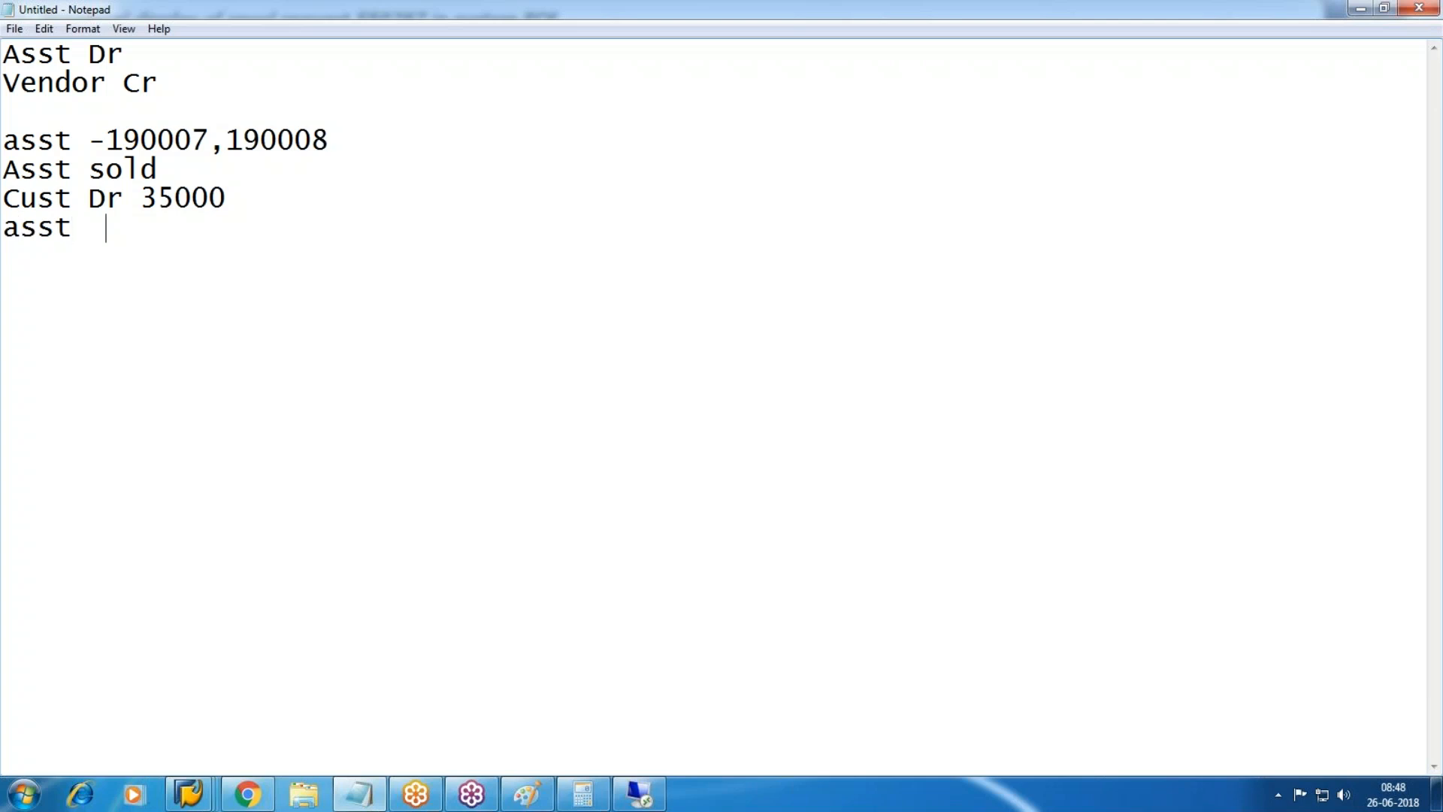
pyautogui.press('BackSpace')
pyautogui.write('Cr 35000')
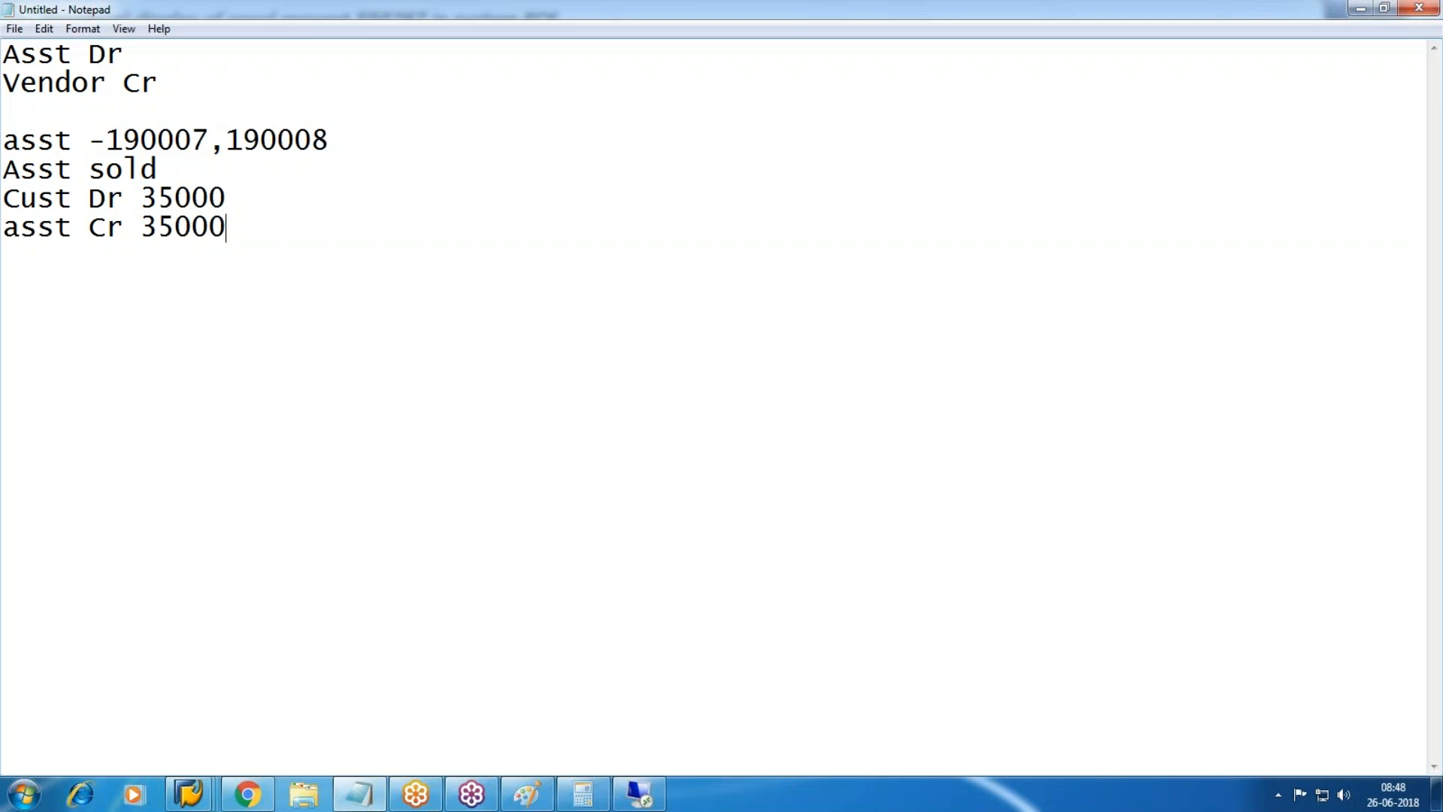
# Add a 'Rev clrg cr 35000' line below 'Cust Dr 35000' in the notes.
pyautogui.click(250, 194)
pyautogui.press('Return')
pyautogui.write('Re')
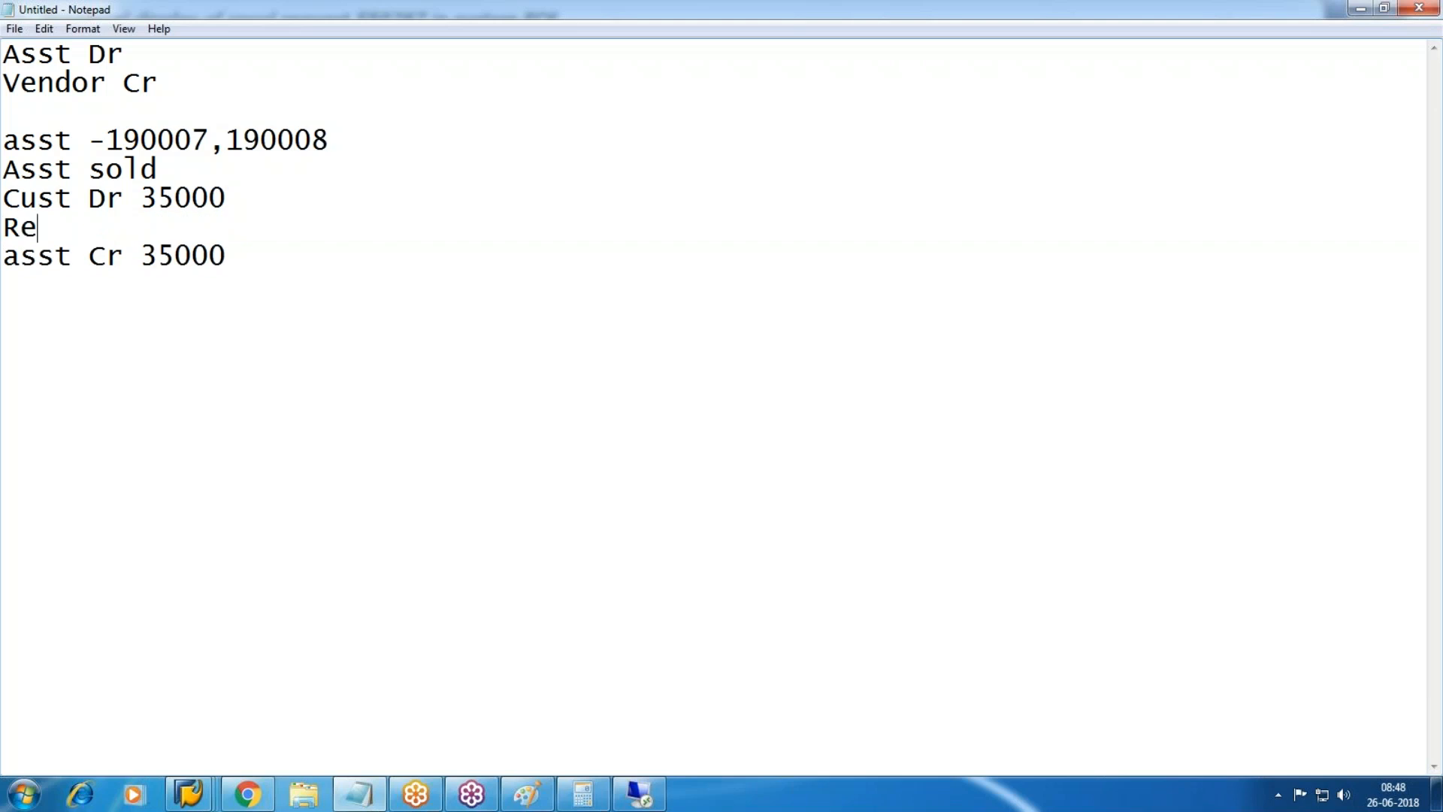
pyautogui.write('v c')
pyautogui.press('BackSpace')
pyautogui.write('v clrg 35000')
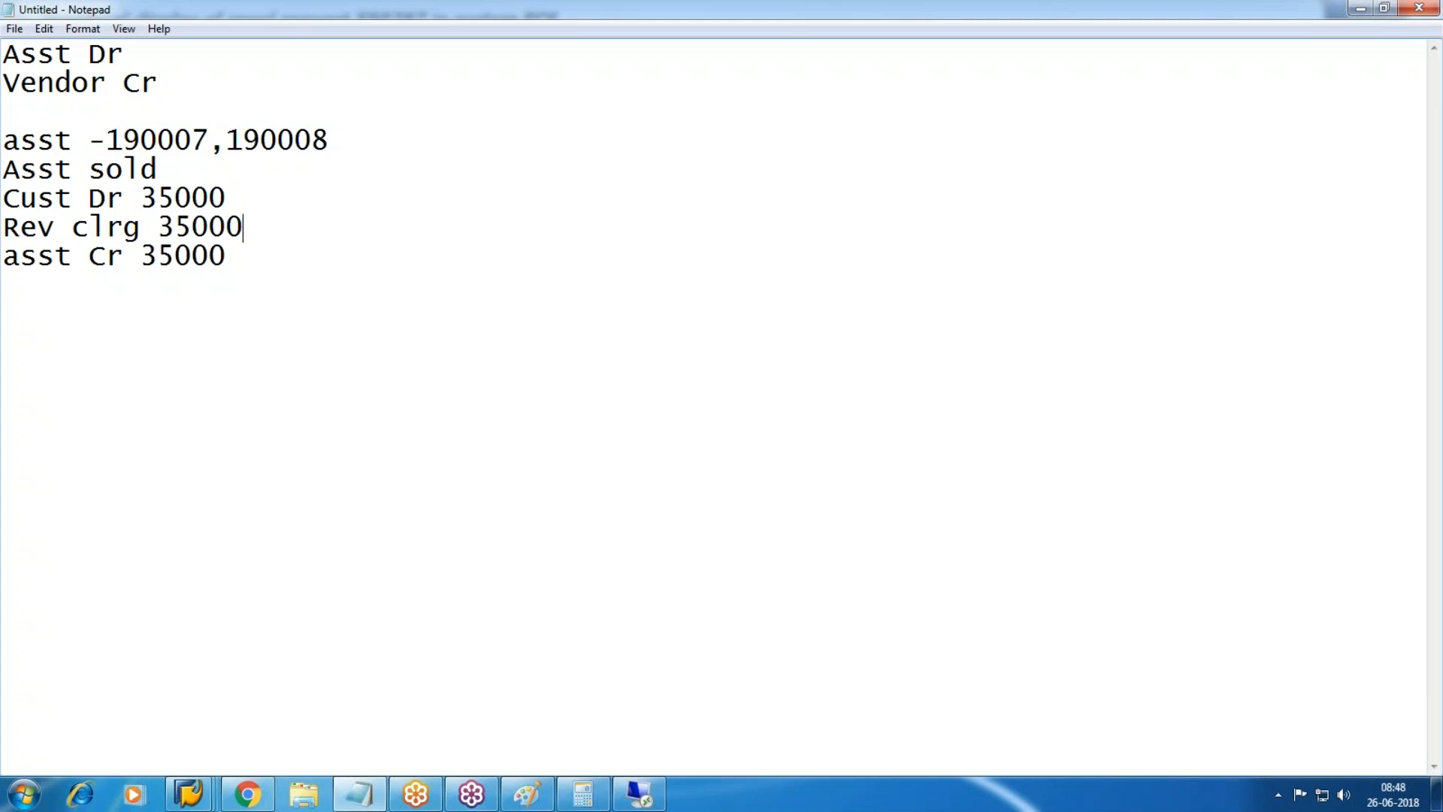
pyautogui.press('Return')
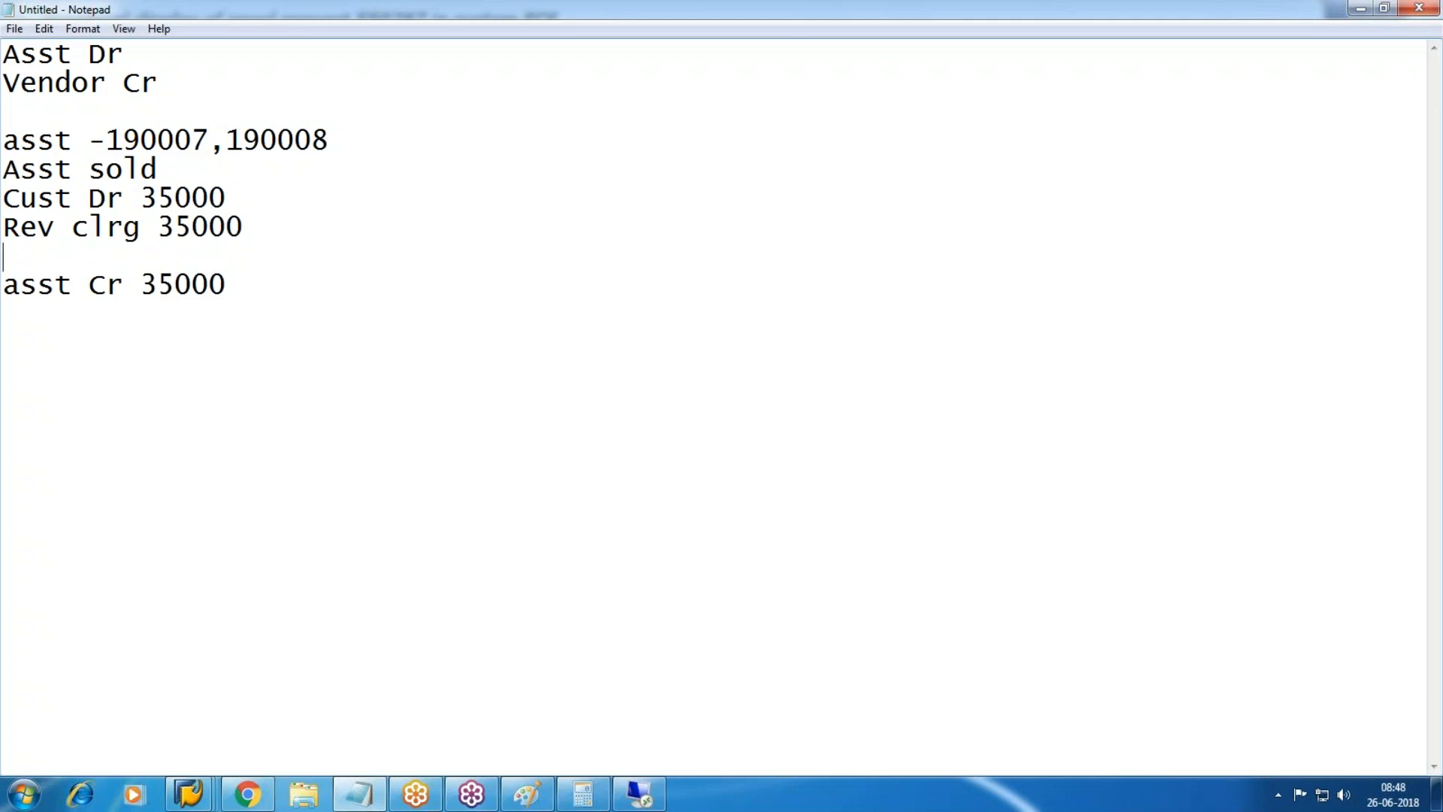
pyautogui.click(157, 227)
pyautogui.write('cr')
# Duplicate that line and change the copy to 'Rev clrg dr 35000'.
pyautogui.moveTo(299, 228); pyautogui.dragTo(6, 198)
pyautogui.click(316, 254)
pyautogui.moveTo(318, 228); pyautogui.dragTo(261, 229)
pyautogui.click(282, 248)
pyautogui.click(372, 276)
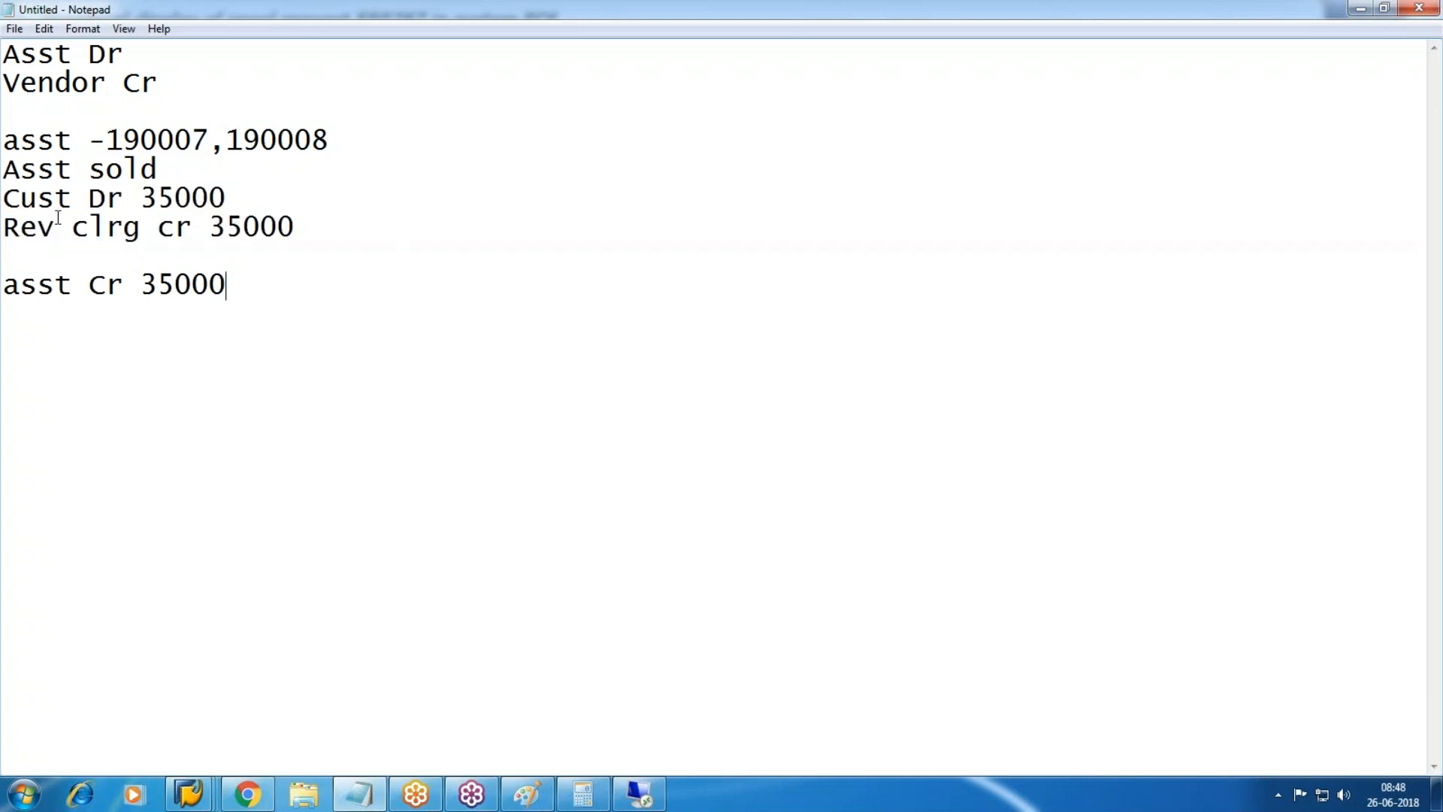
pyautogui.moveTo(6, 227); pyautogui.dragTo(452, 250)
pyautogui.hotkey('ctrl', 'c')
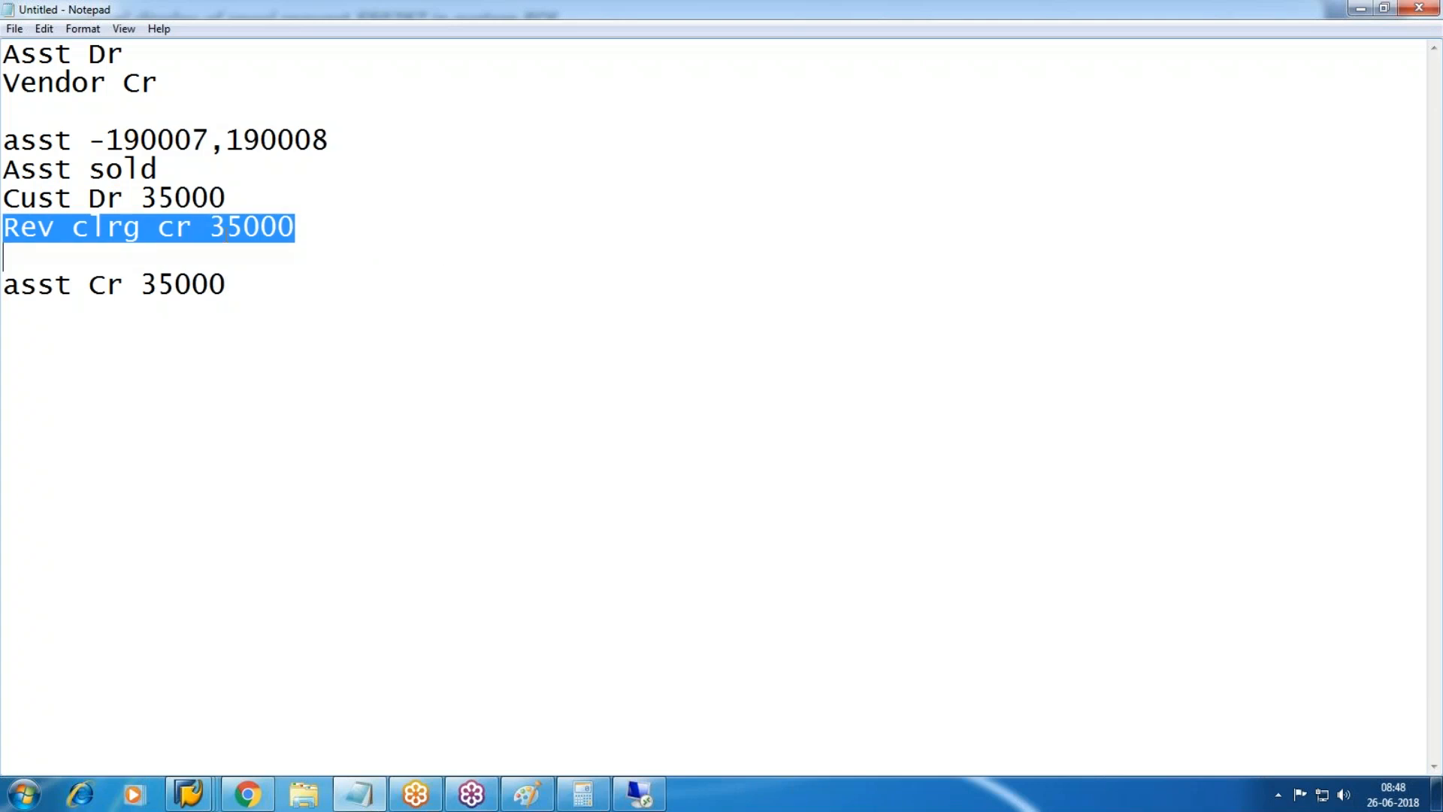
pyautogui.click(70, 247)
pyautogui.hotkey('ctrl', 'v')
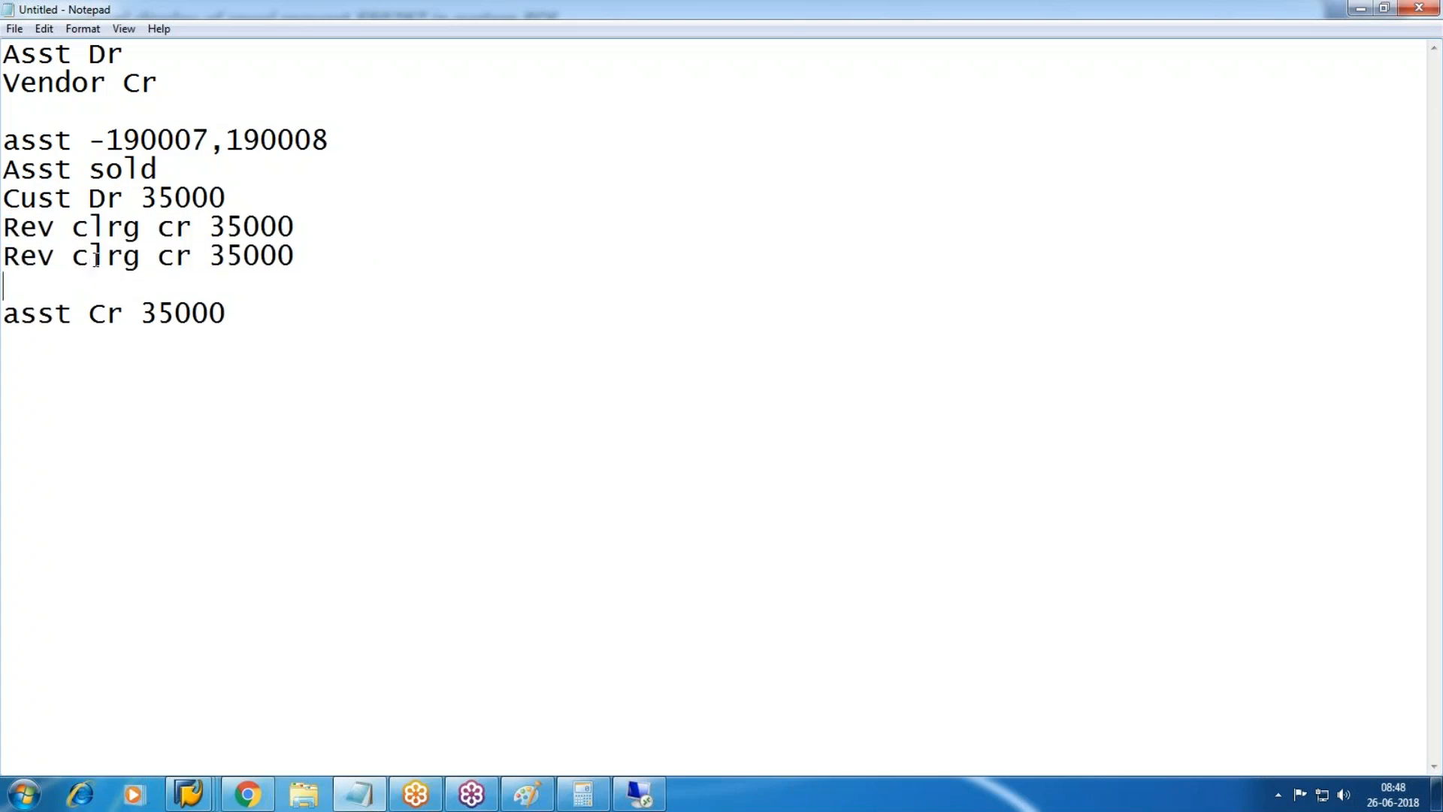
pyautogui.click(193, 257)
pyautogui.press('BackSpace')
pyautogui.press('BackSpace')
pyautogui.write('d')
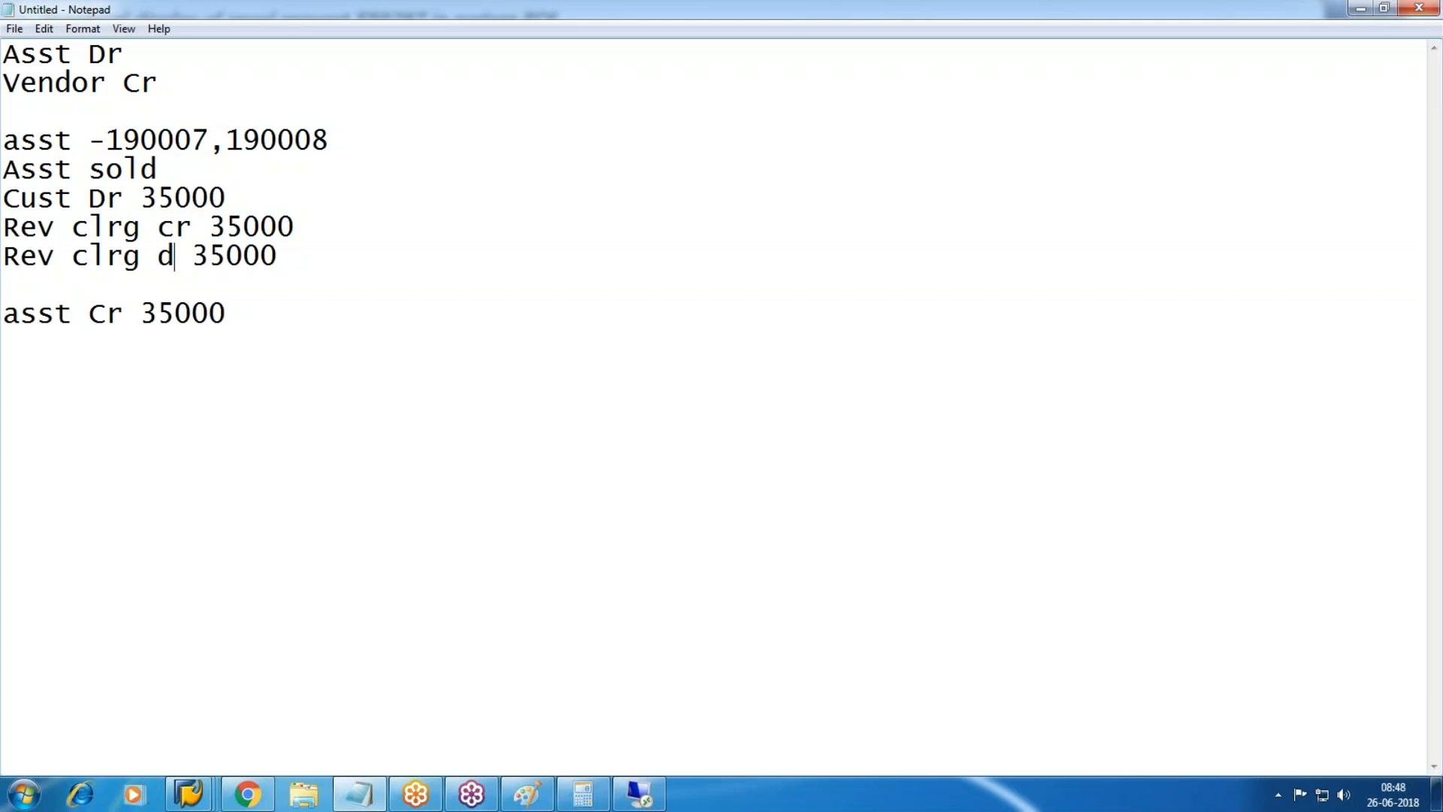
pyautogui.write('r')
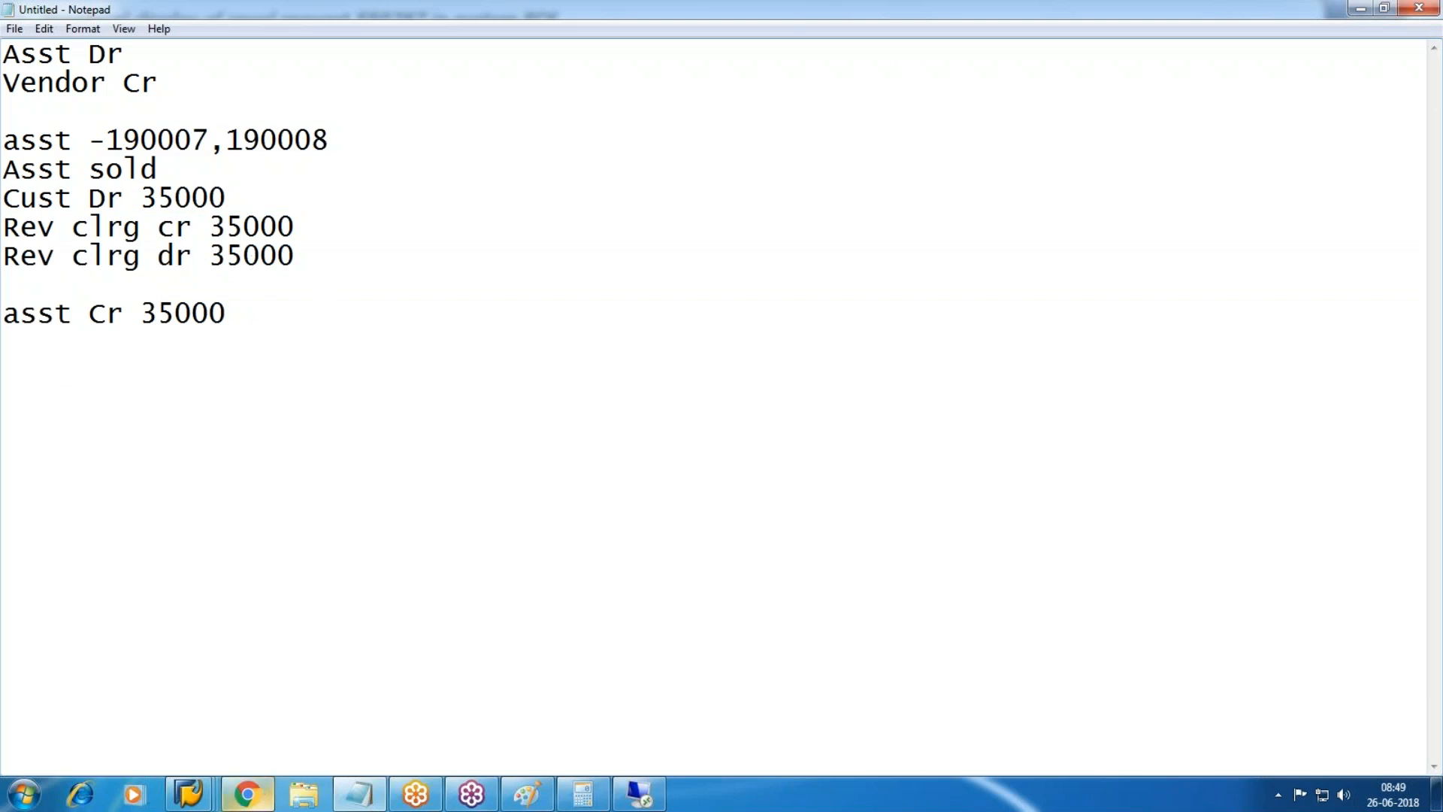
# Switch to the SAP window and return to SAP Easy Access with /n.
pyautogui.moveTo(637, 795)
pyautogui.click(692, 740)
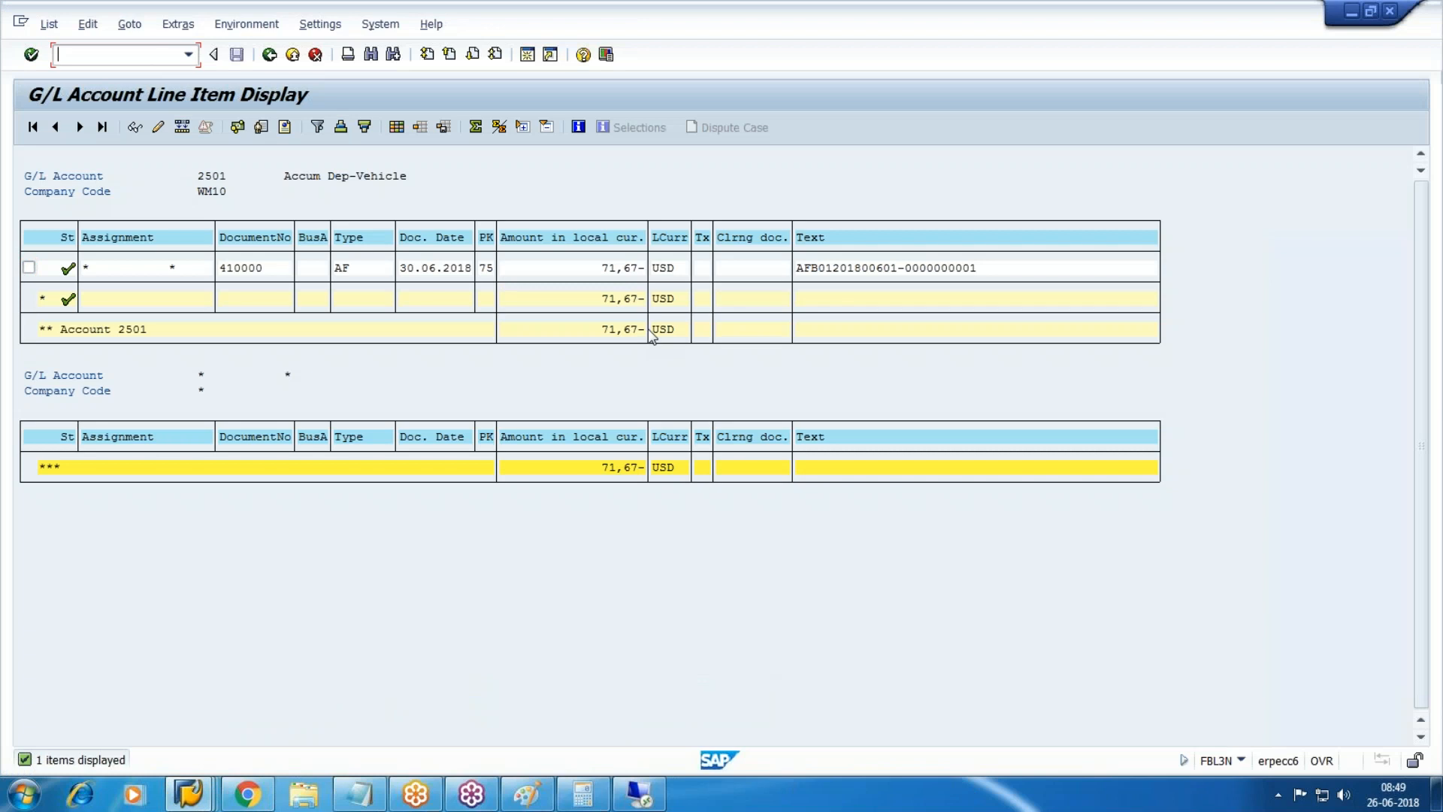
pyautogui.write('/n')
pyautogui.press('Return')
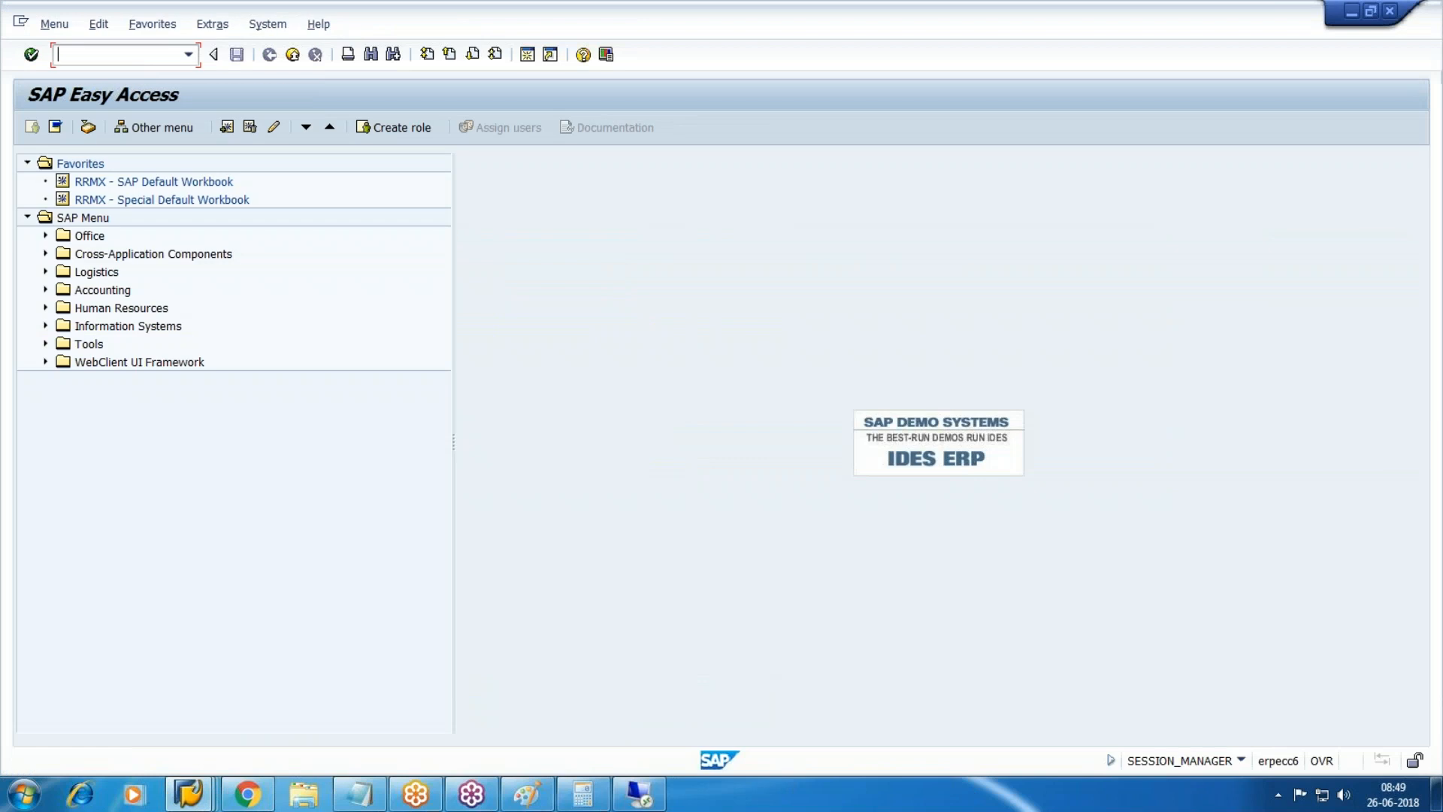
# Expand Accounting > Financial Accounting > Fixed Assets > Posting > Retirement > Retirement w/Revenue.
pyautogui.click(39, 292)
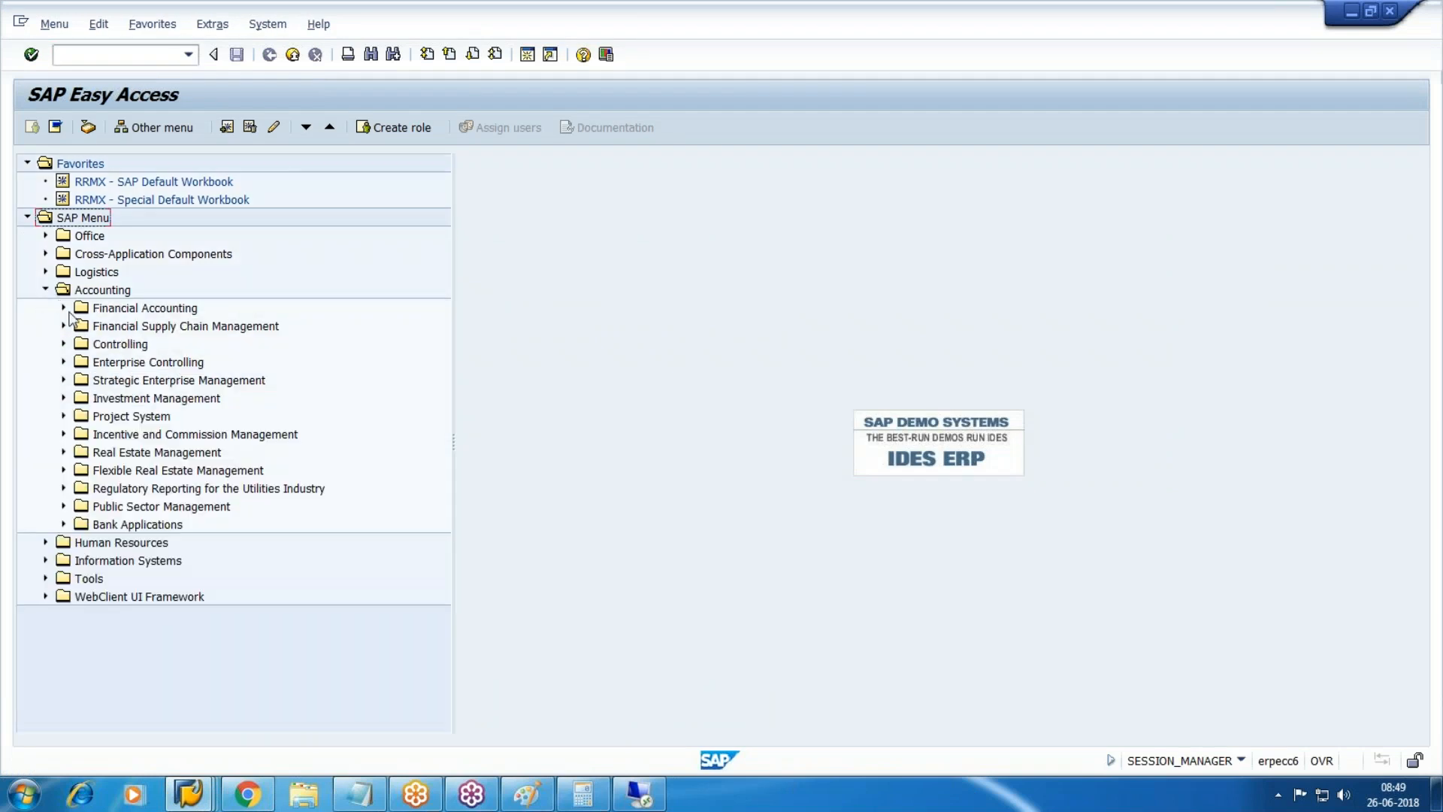
pyautogui.click(64, 309)
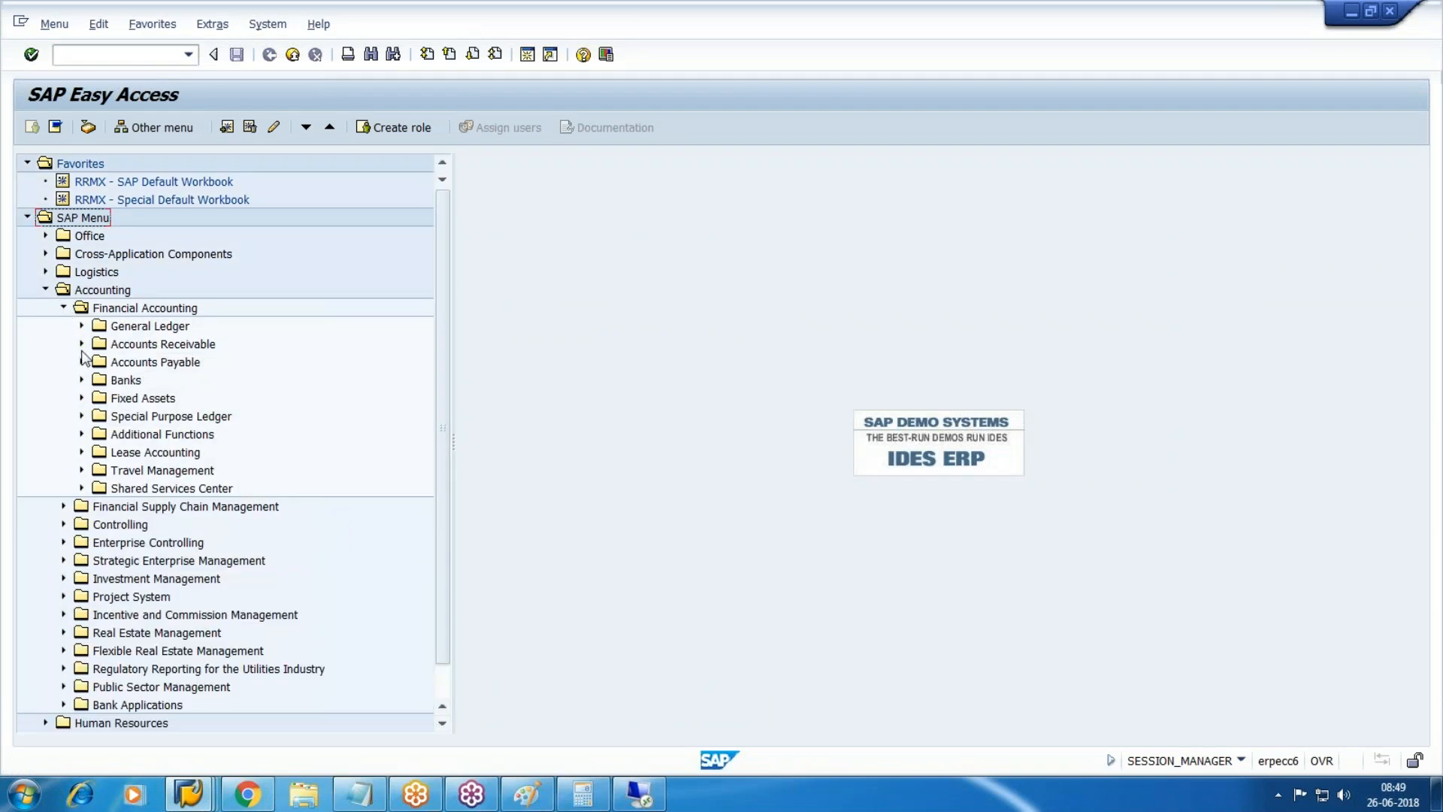
pyautogui.click(81, 399)
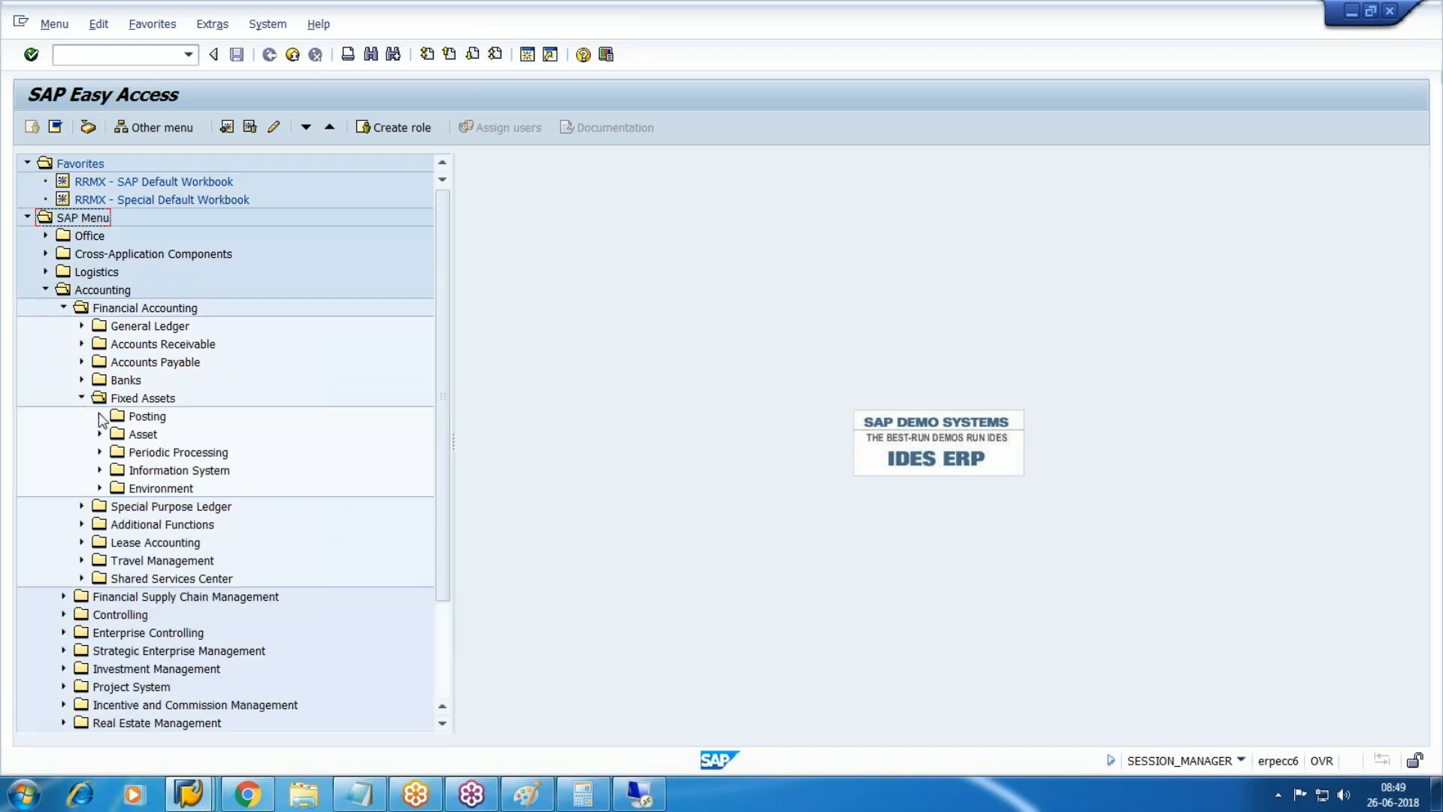
pyautogui.click(100, 416)
pyautogui.click(187, 435)
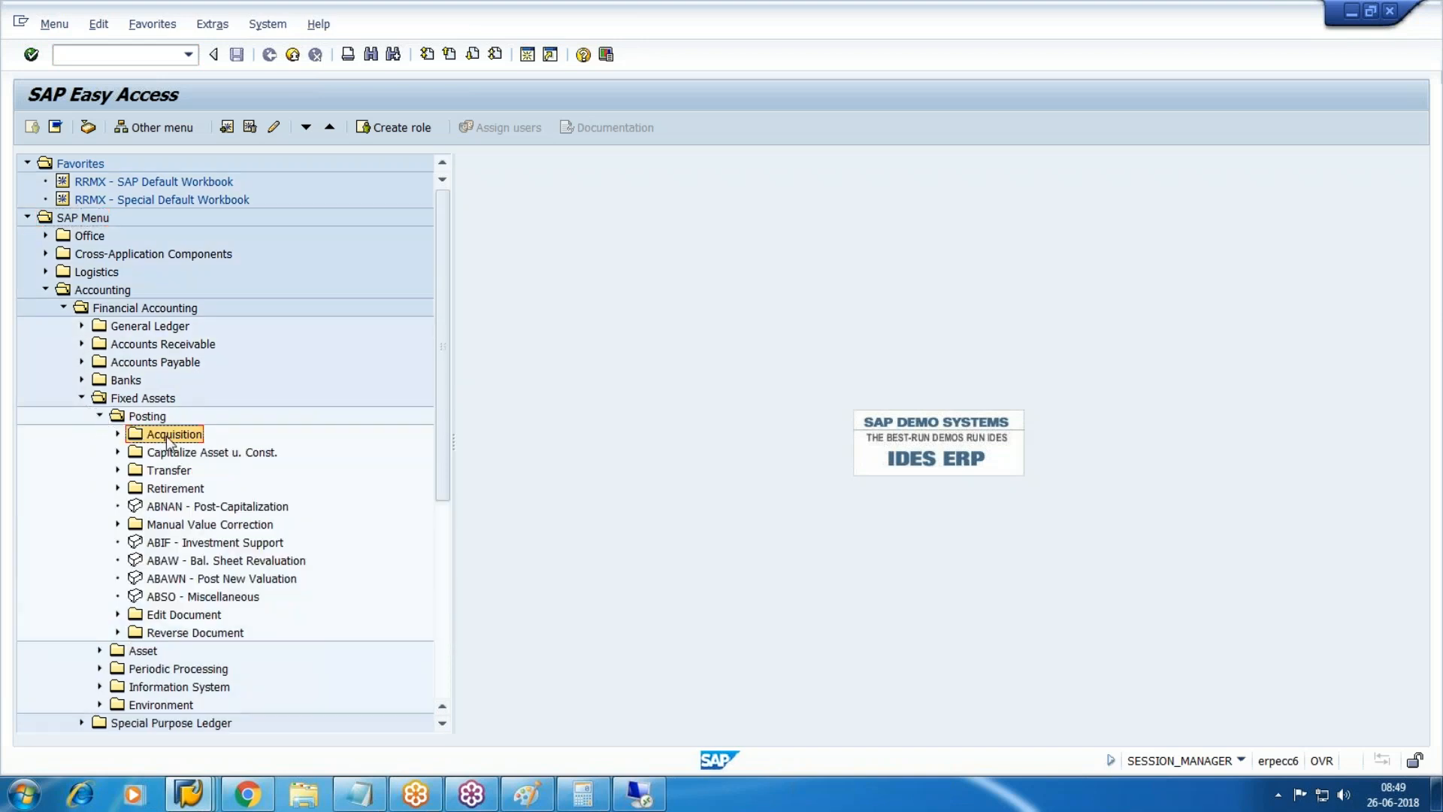
pyautogui.click(166, 475)
pyautogui.click(167, 489)
pyautogui.click(118, 488)
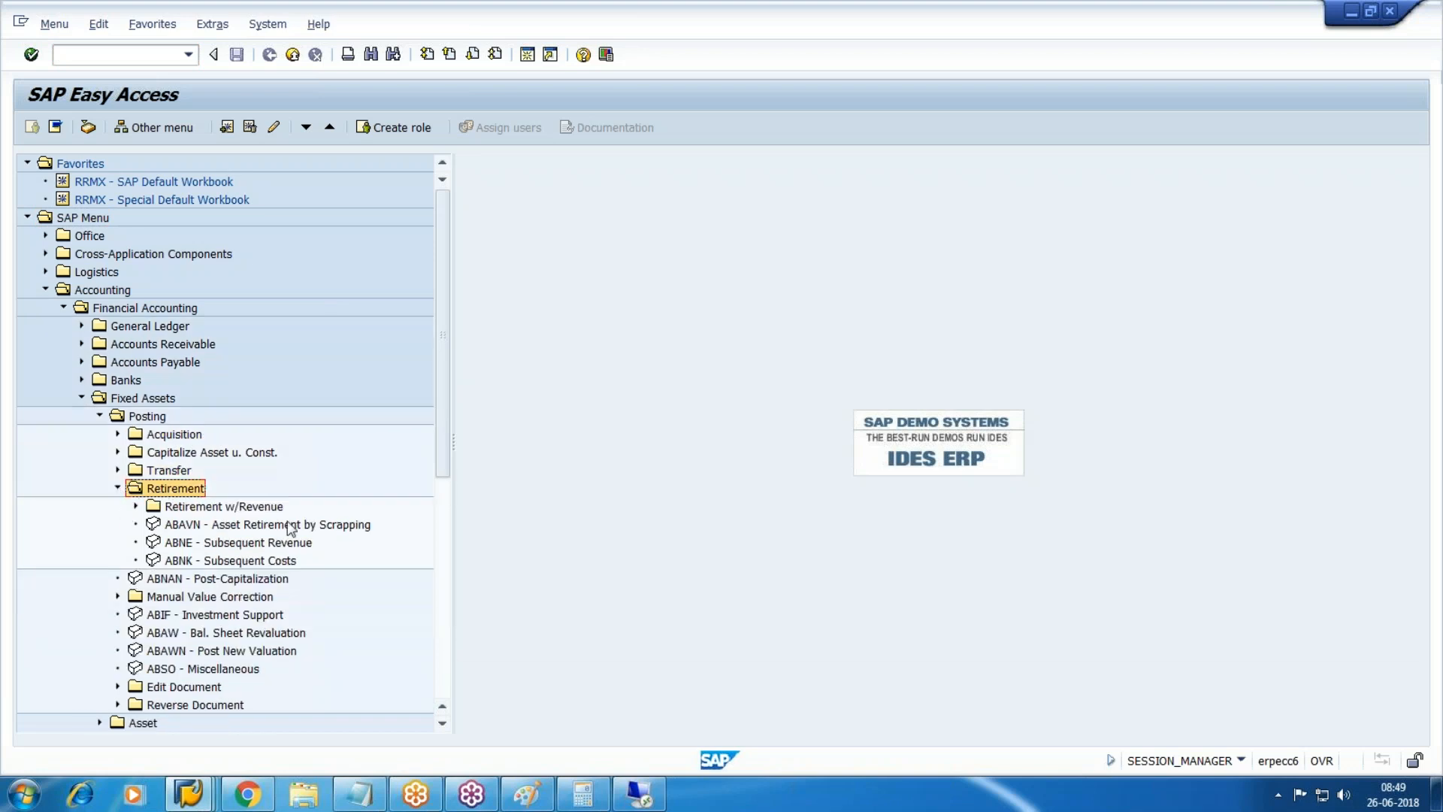
pyautogui.doubleClick(254, 508)
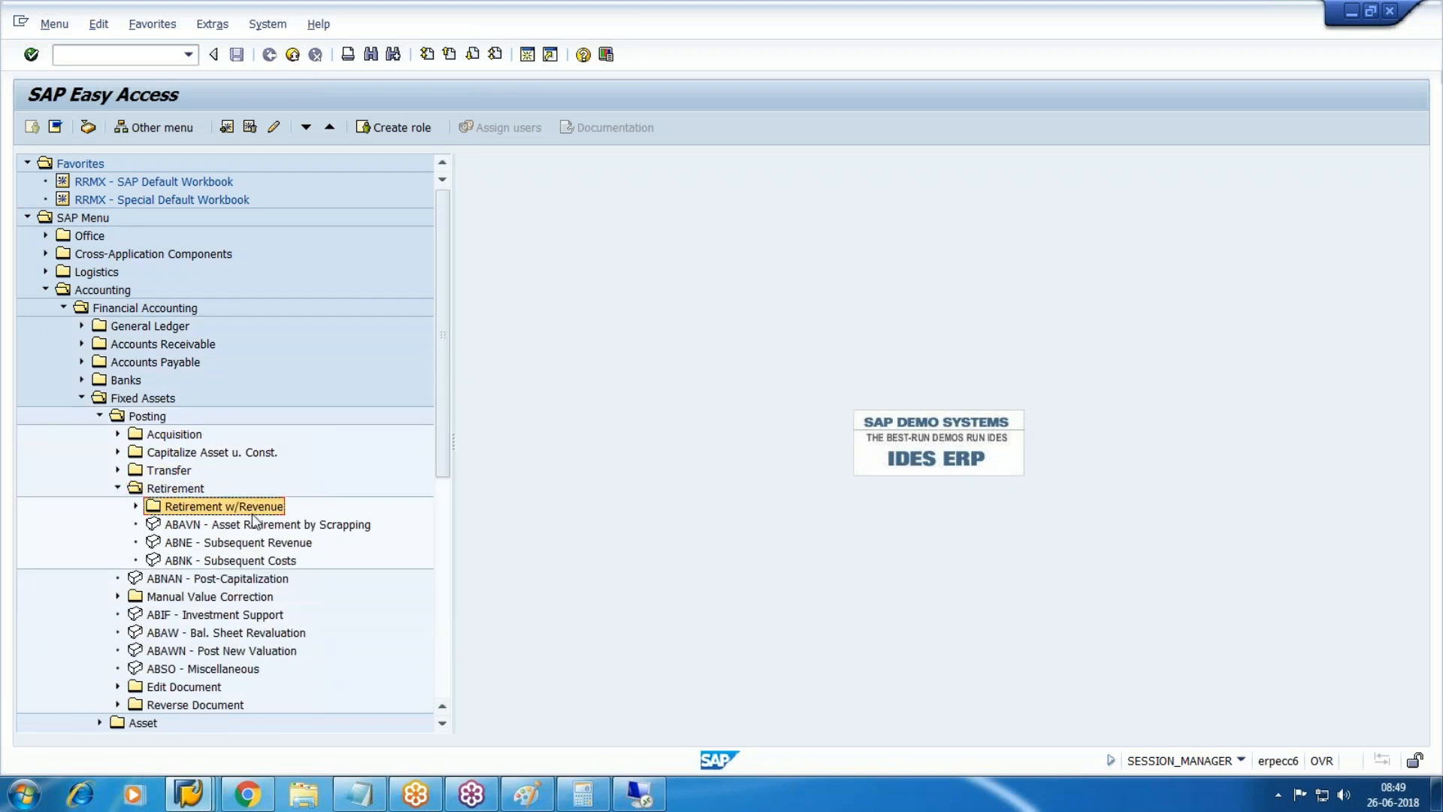
pyautogui.click(1433, 49)
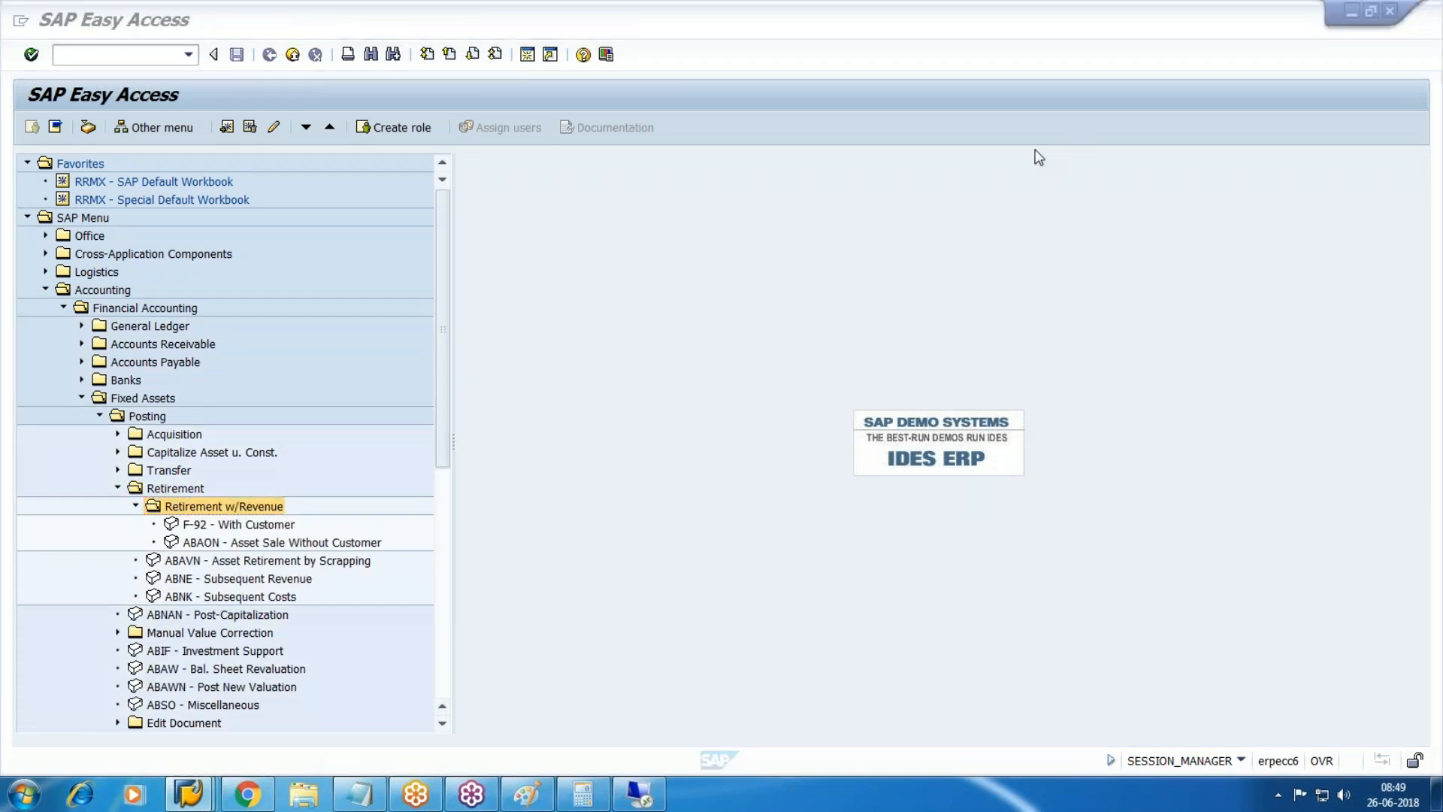
# Start F-92 with document and posting dates 28.06.2018 and header text 'asst sold'.
pyautogui.click(1168, 89)
pyautogui.doubleClick(257, 525)
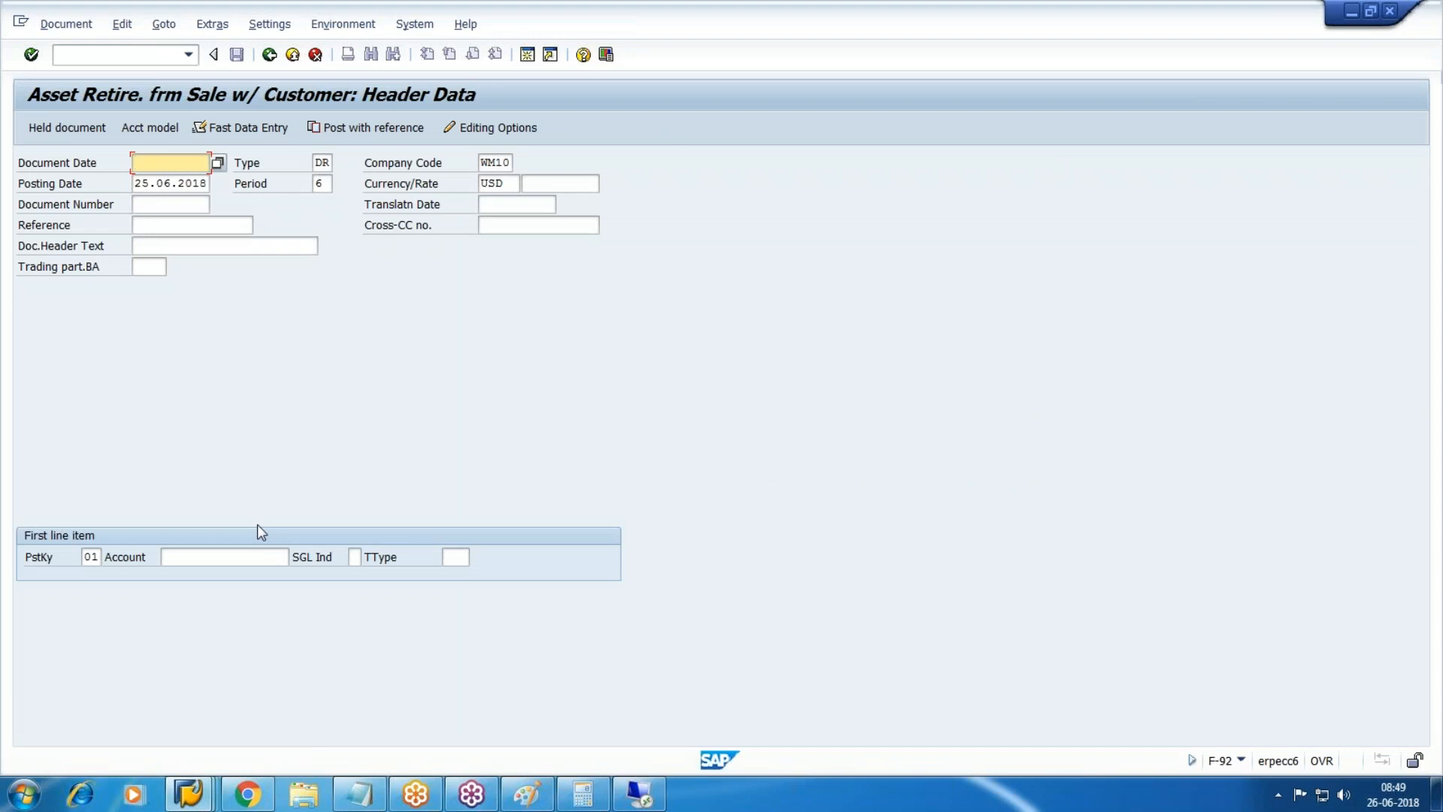
pyautogui.write('28.')
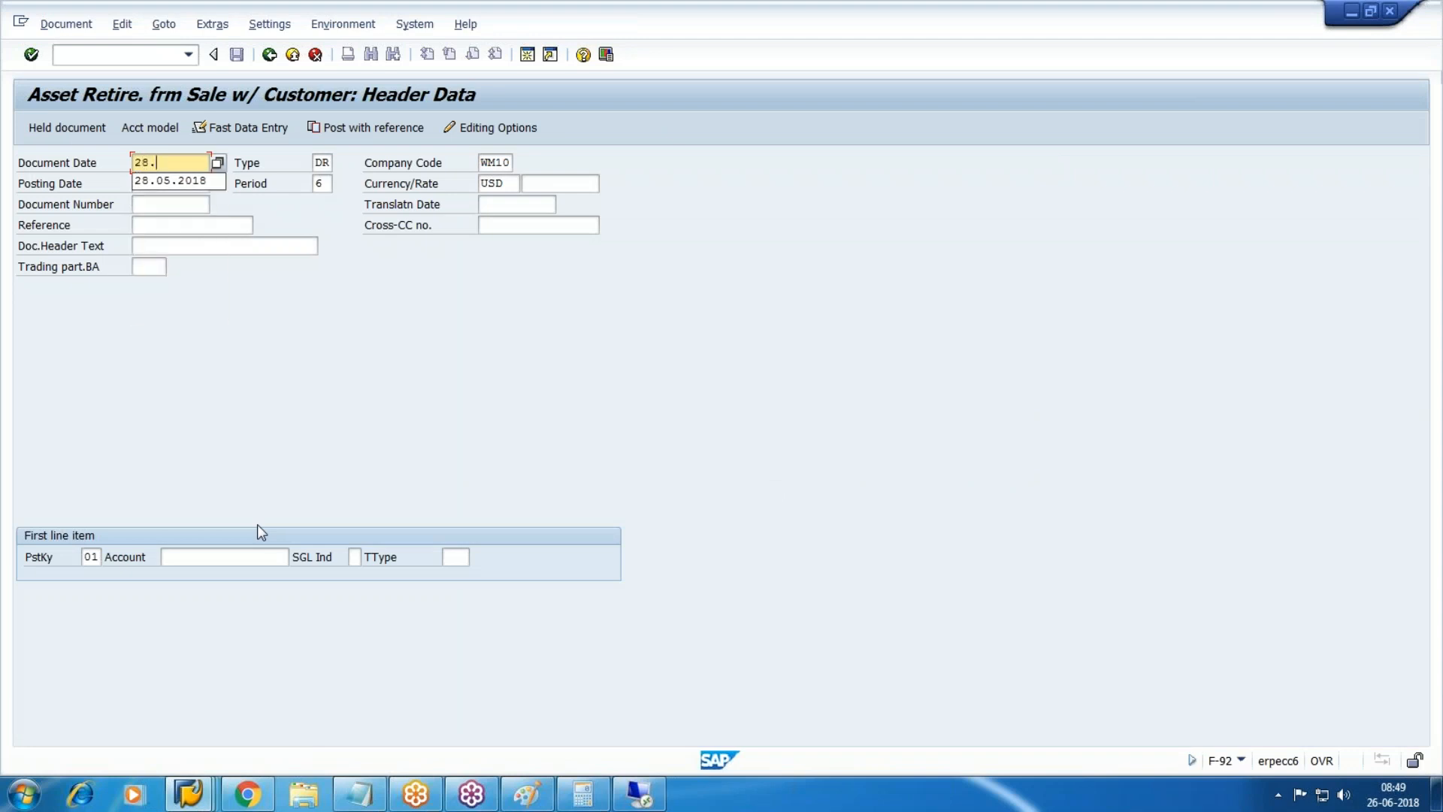
pyautogui.write('06.2018')
pyautogui.press('Tab')
pyautogui.press('Tab')
pyautogui.hotkey('shift', 'Tab')
pyautogui.hotkey('shift', 'Tab')
pyautogui.press('Tab')
pyautogui.press('Tab')
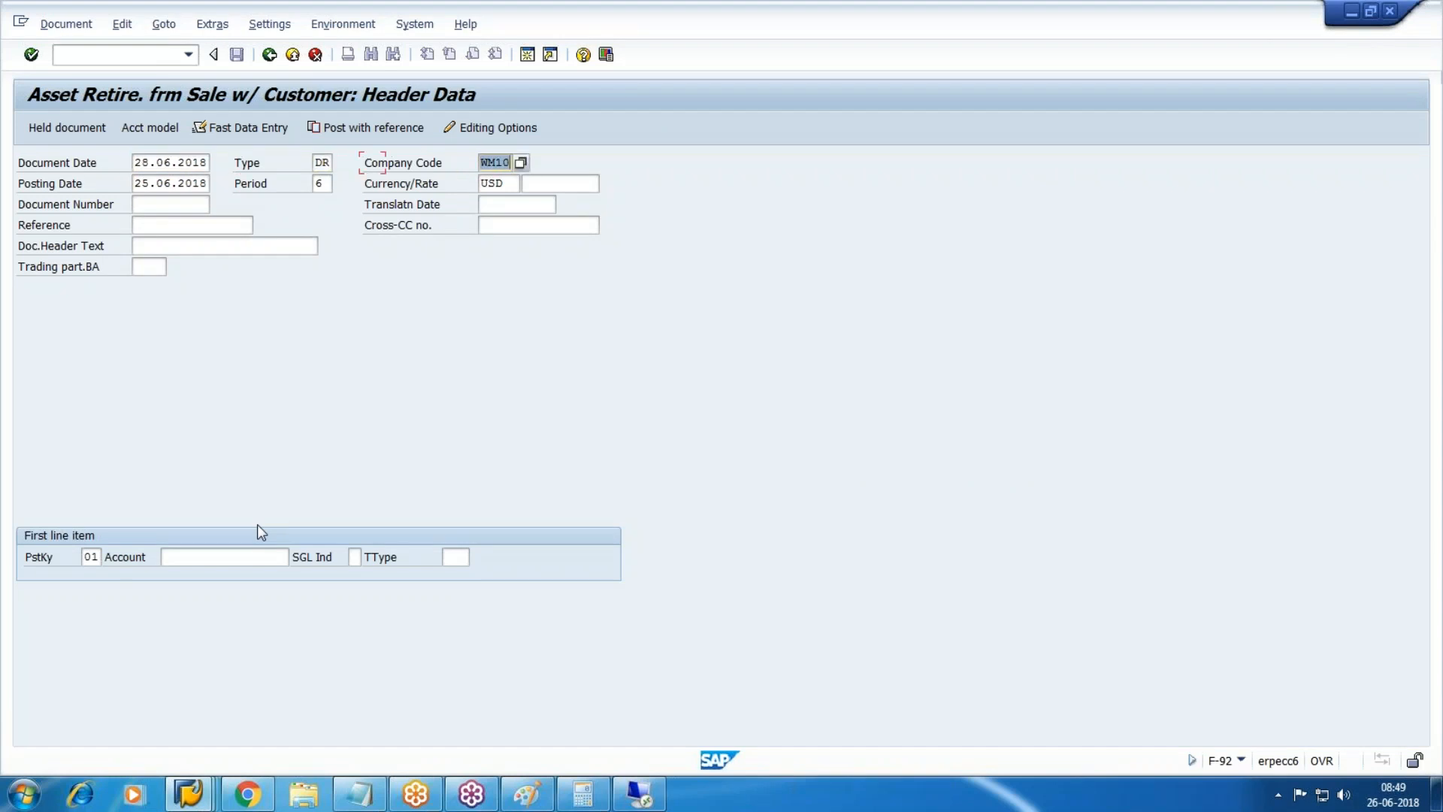
pyautogui.hotkey('shift', 'Tab')
pyautogui.hotkey('shift', 'Tab')
pyautogui.press('Down')
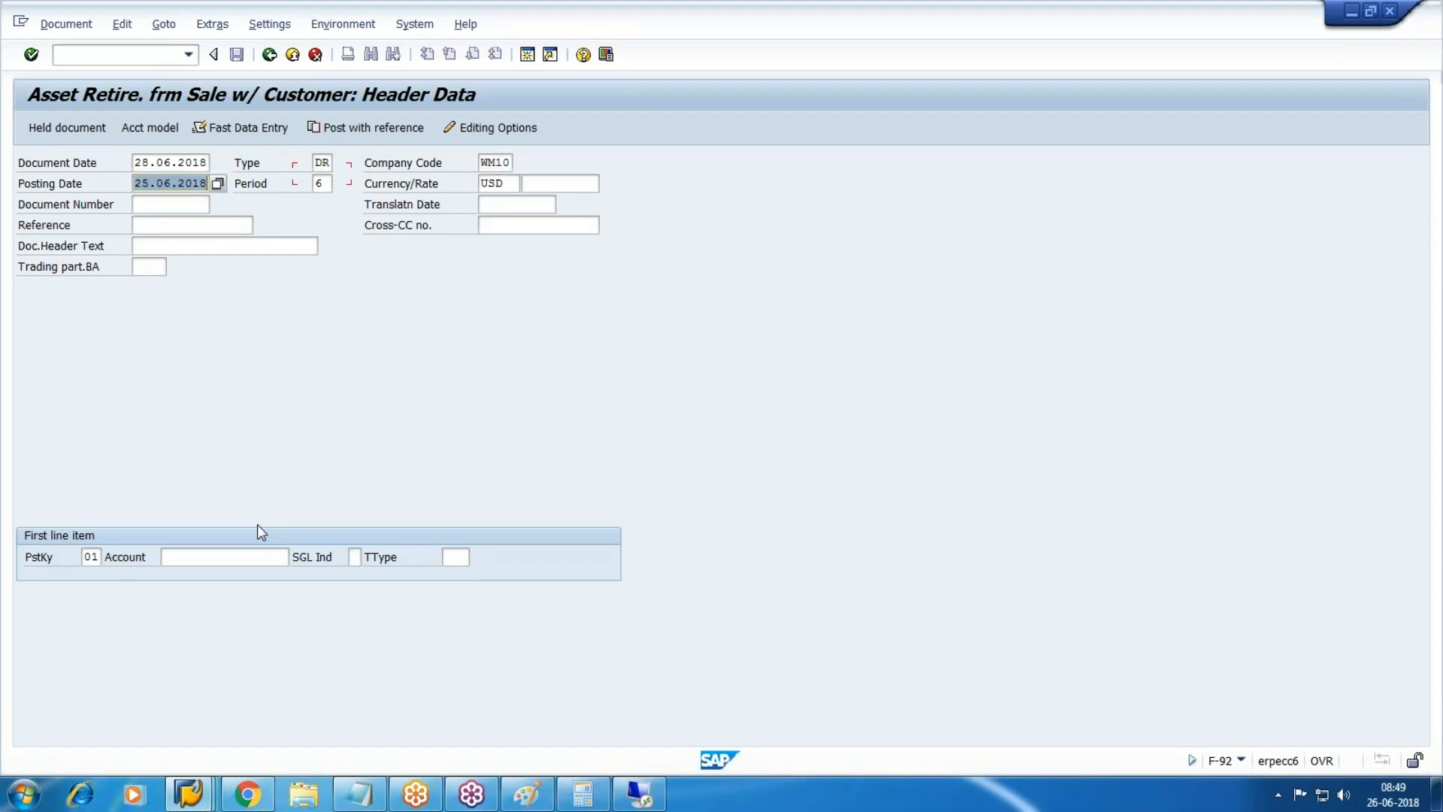
pyautogui.write('28.06.2018')
pyautogui.press('Tab')
pyautogui.press('Down')
pyautogui.press('Down')
pyautogui.press('Down')
pyautogui.write('asst sold')
# Pick the customer account through the F4 search and continue to item entry.
pyautogui.press('Tab')
pyautogui.press('Tab')
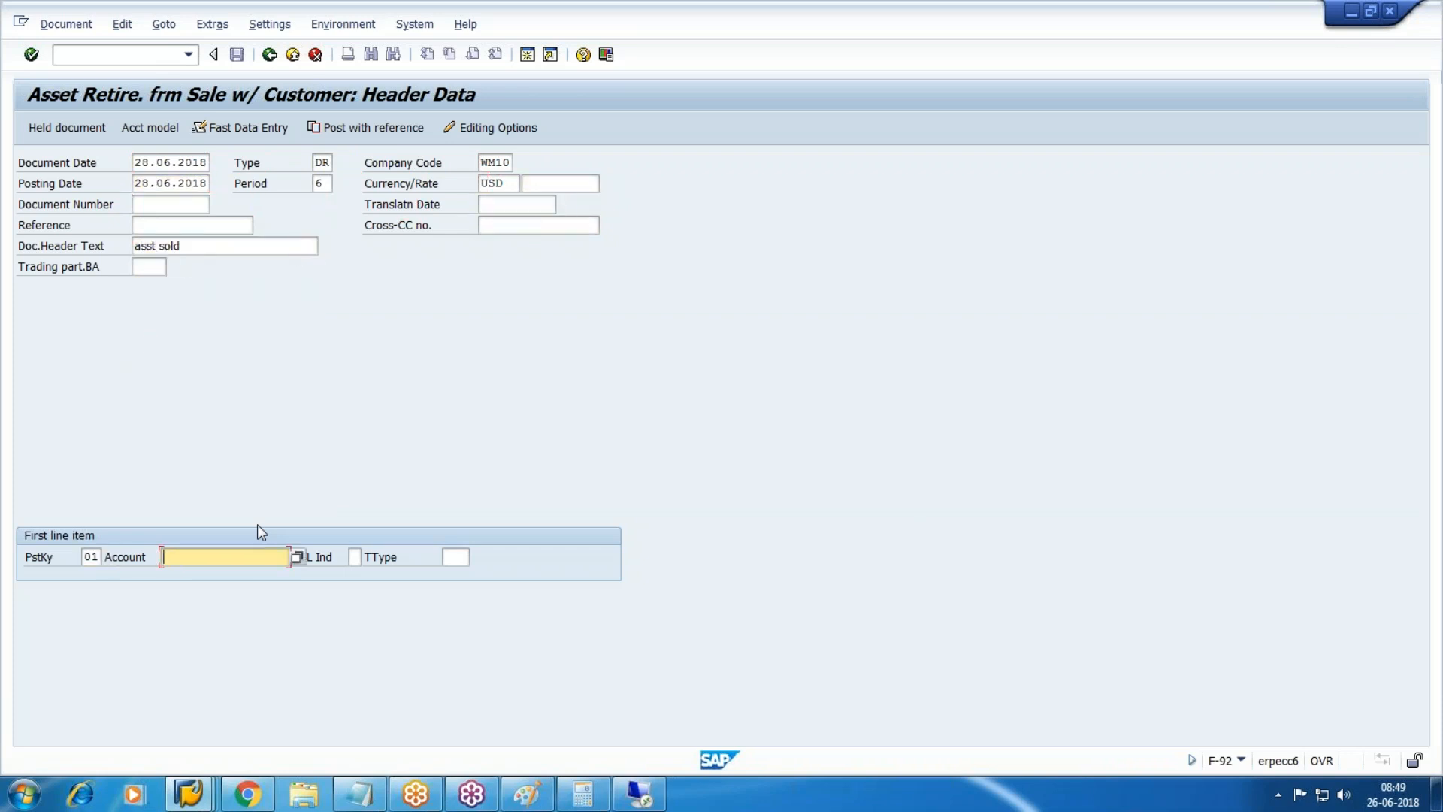
pyautogui.press('F4')
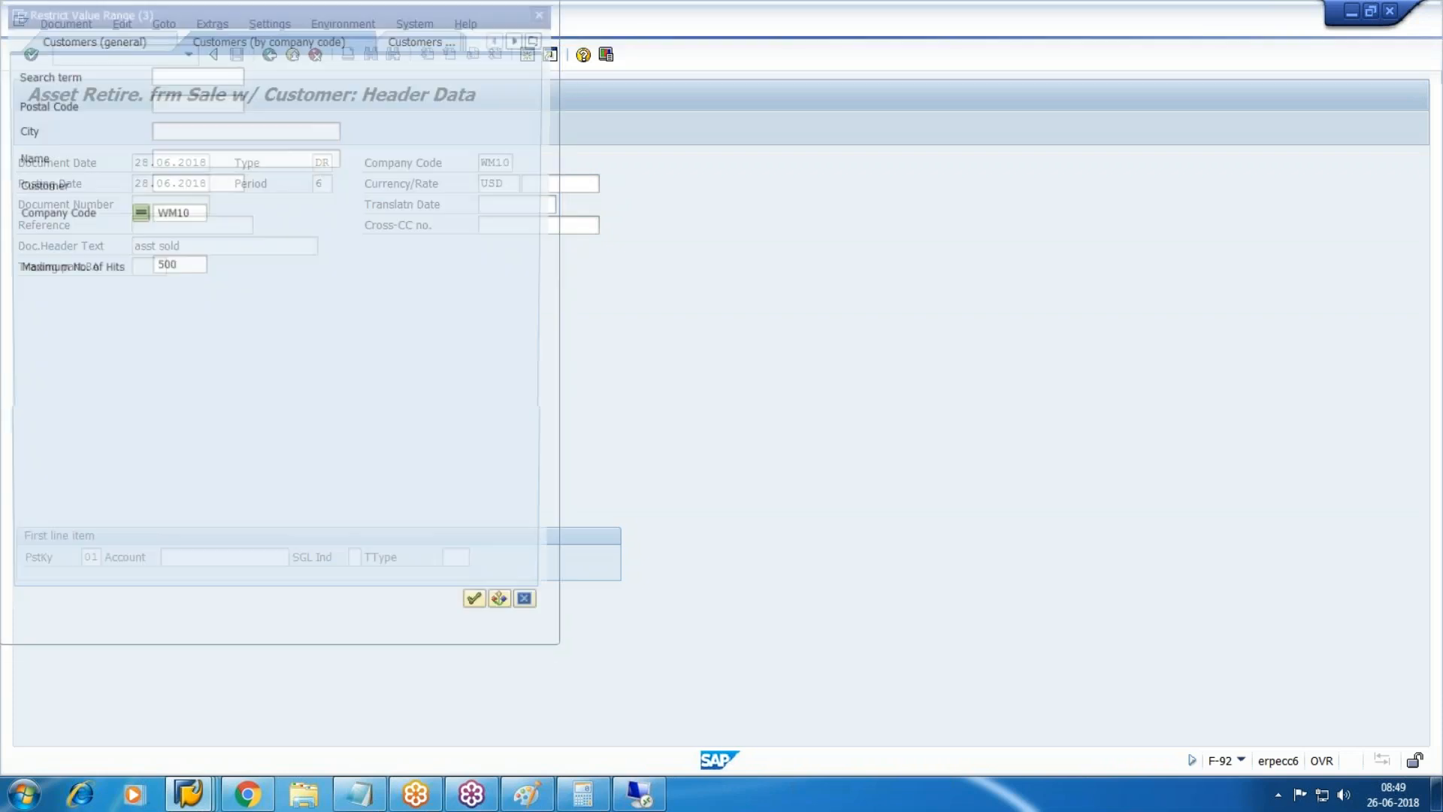
pyautogui.press('Return')
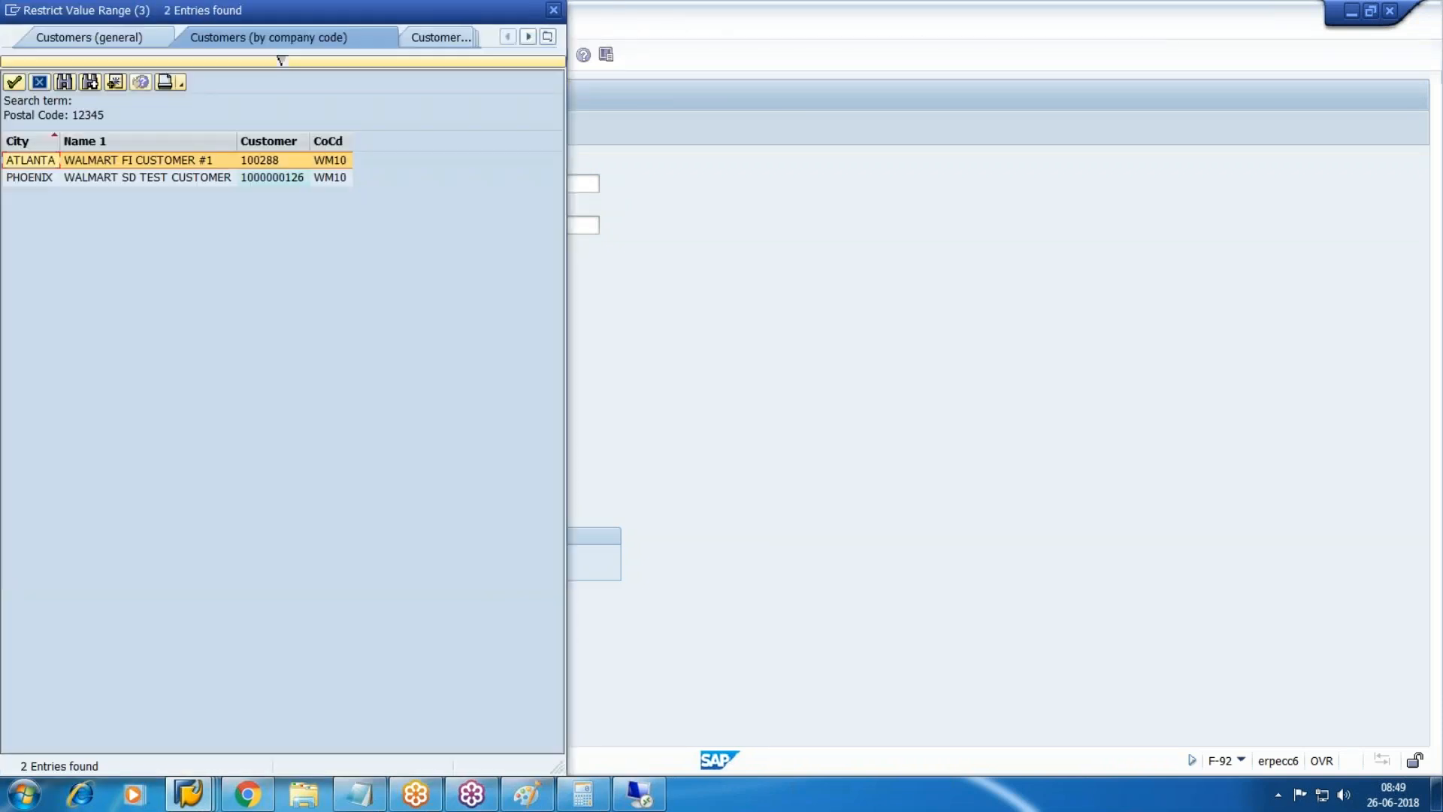
pyautogui.press('Return')
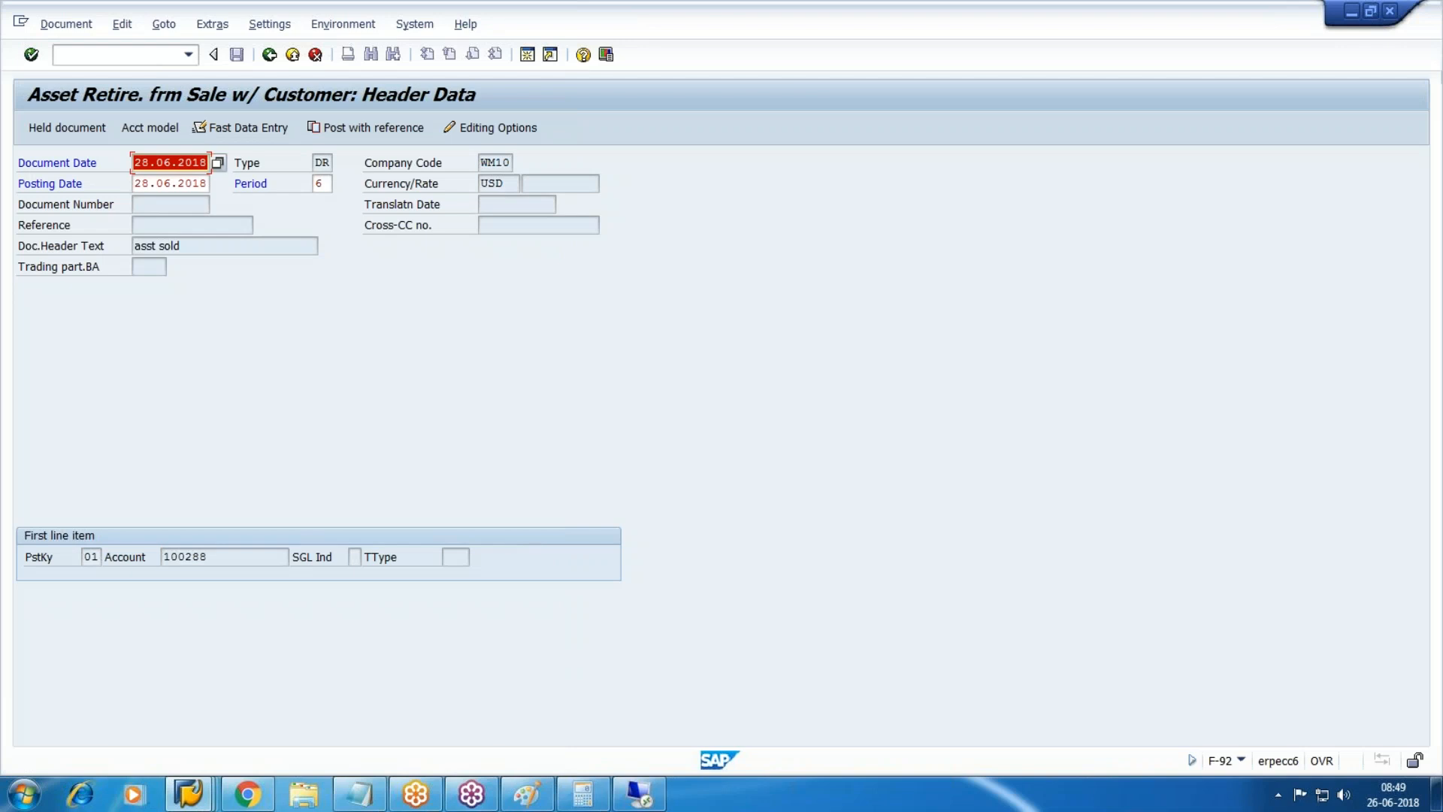
pyautogui.press('Return')
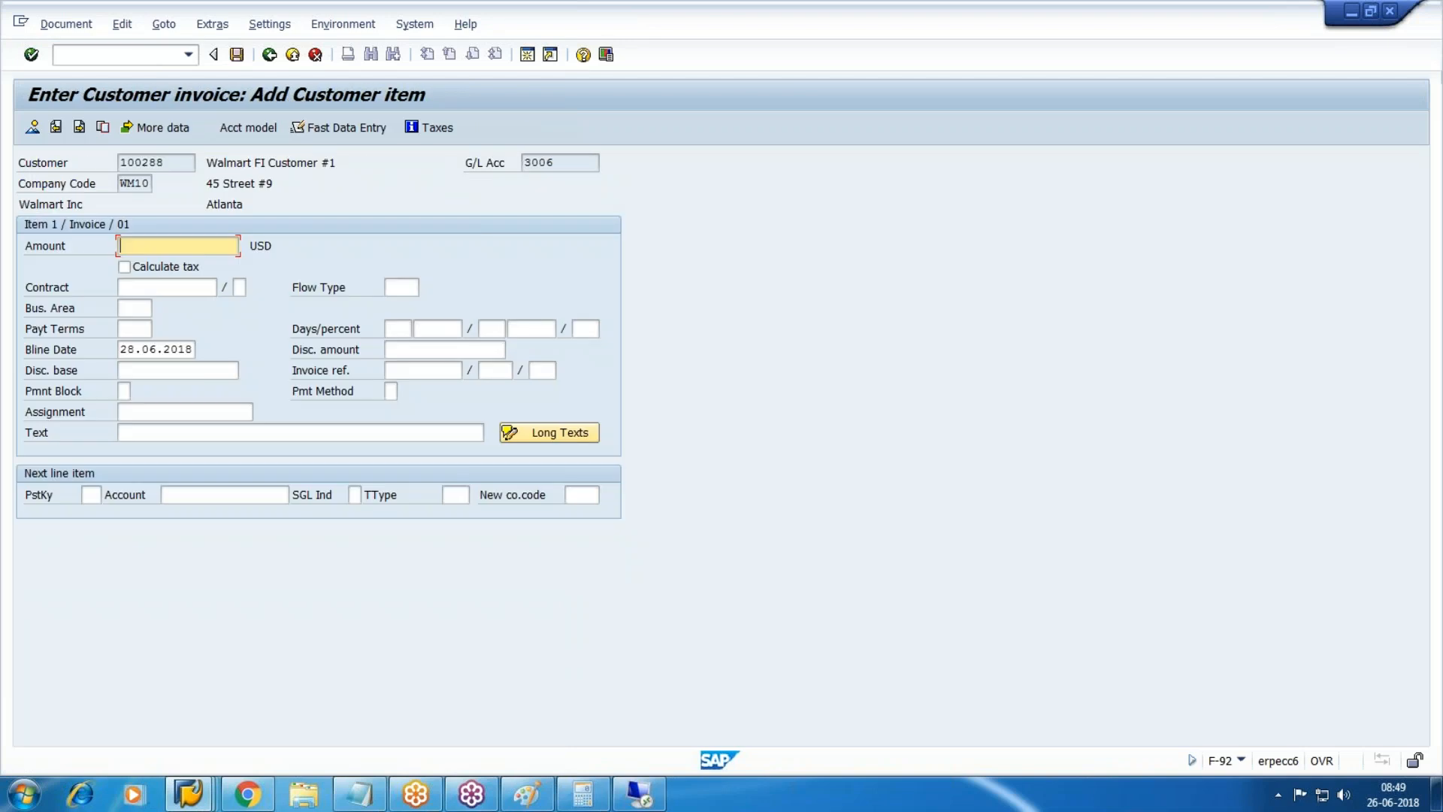
# Give the customer item amount 35000 and text 'asst sold', with posting key 50 next.
pyautogui.write('35000')
pyautogui.press('Tab')
pyautogui.press('Tab')
pyautogui.press('Tab')
pyautogui.press('Tab')
pyautogui.press('Tab')
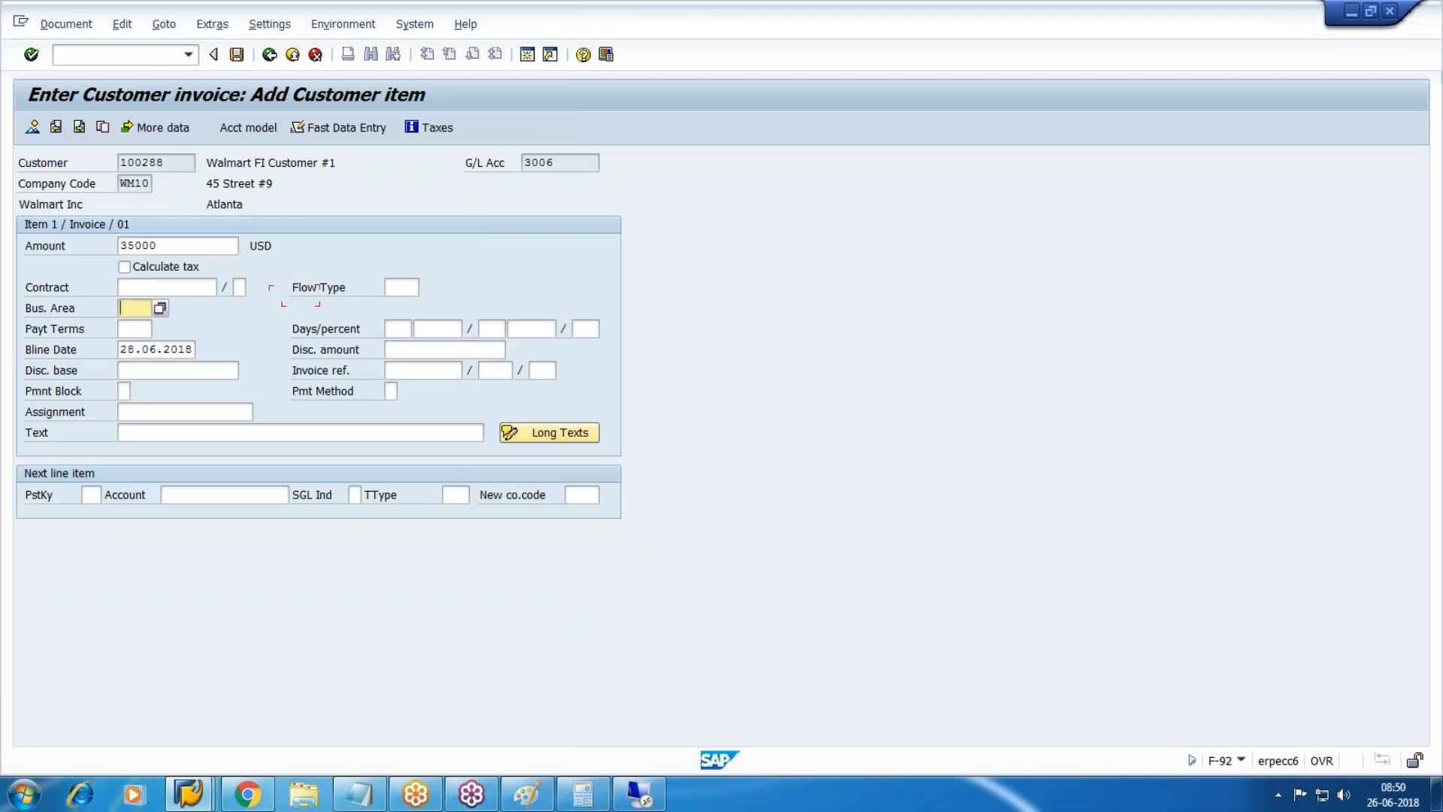
pyautogui.press('Tab')
pyautogui.press('Tab')
pyautogui.press('Tab')
pyautogui.press('Tab')
pyautogui.press('Tab')
pyautogui.press('Tab')
pyautogui.press('Tab')
pyautogui.press('Tab')
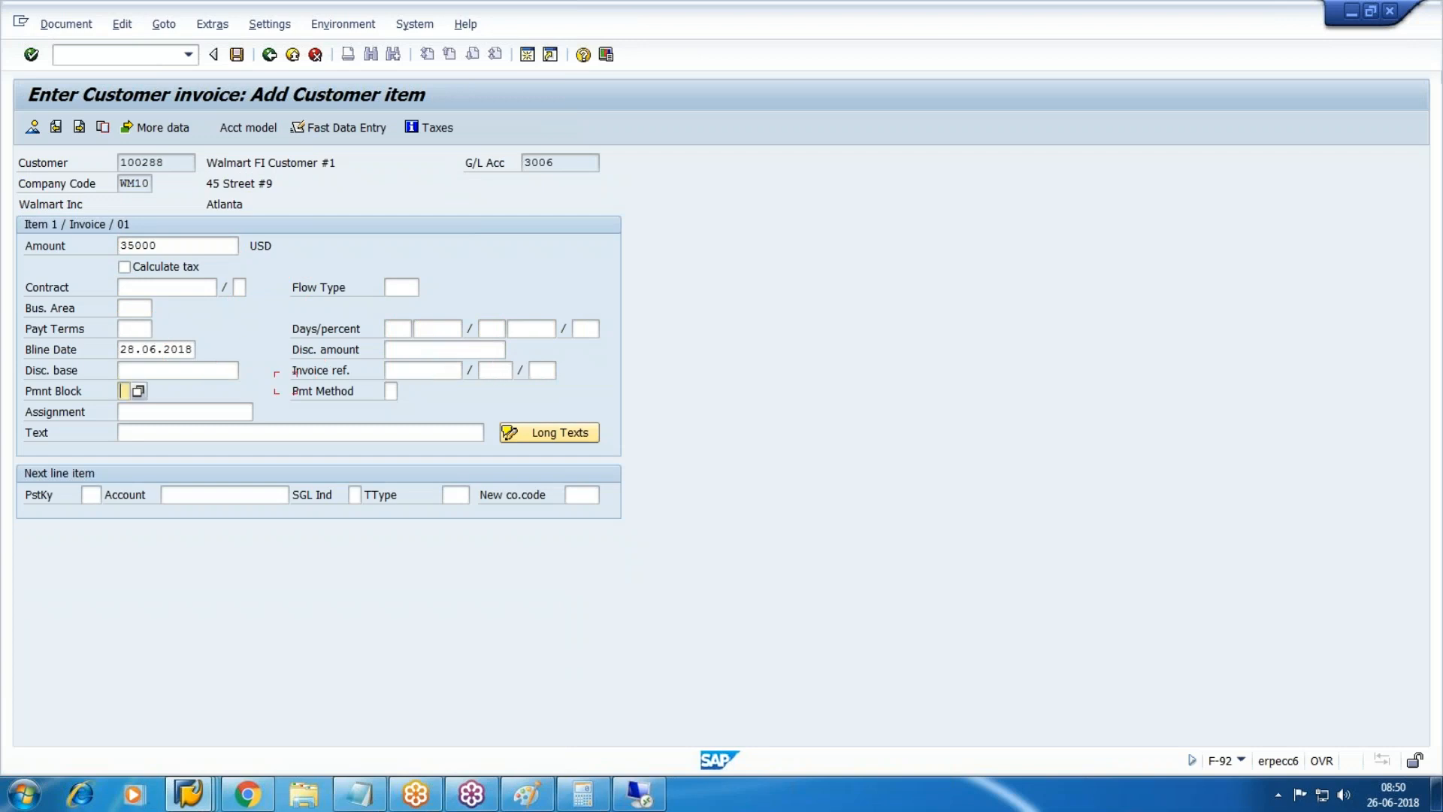
pyautogui.write('asst sold')
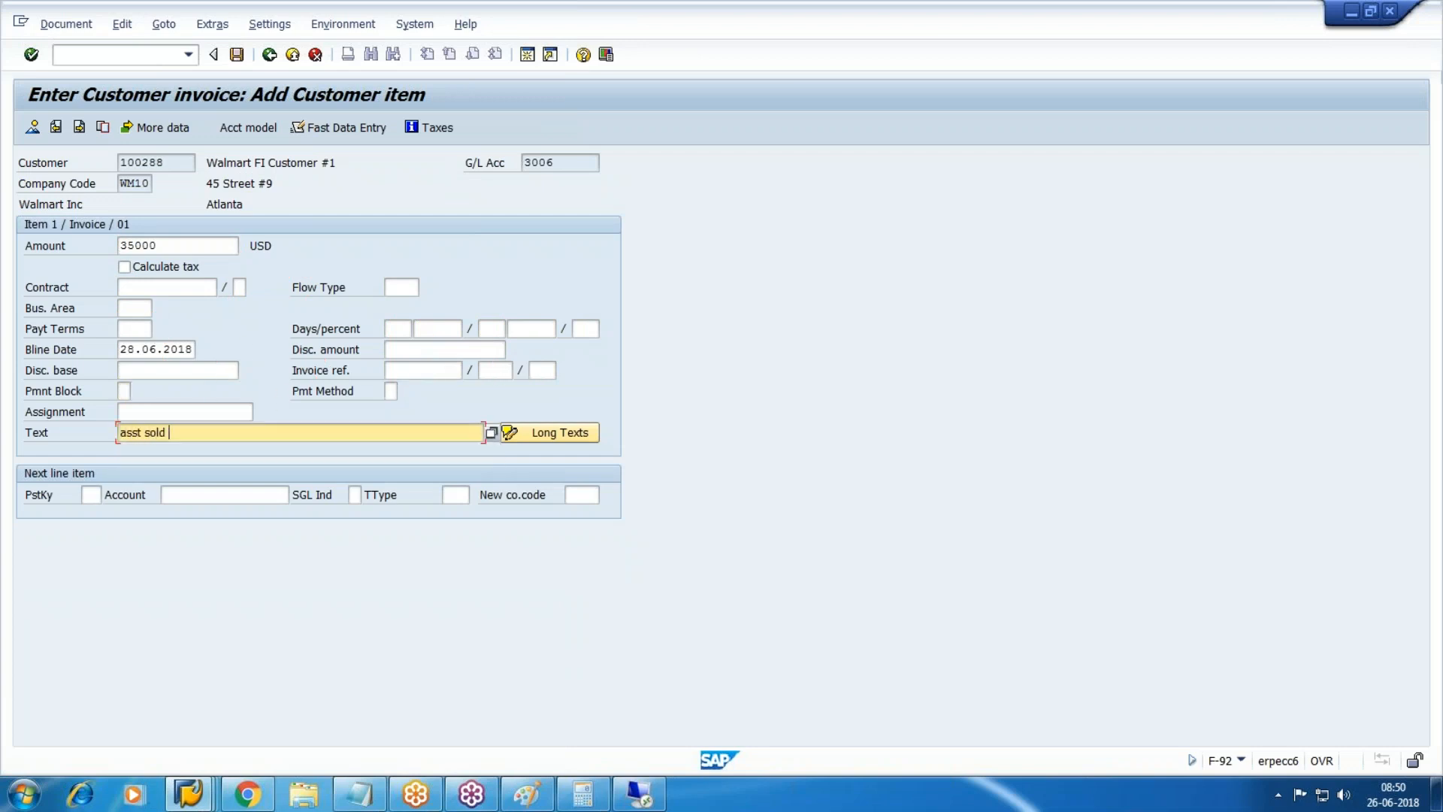
pyautogui.press('Tab')
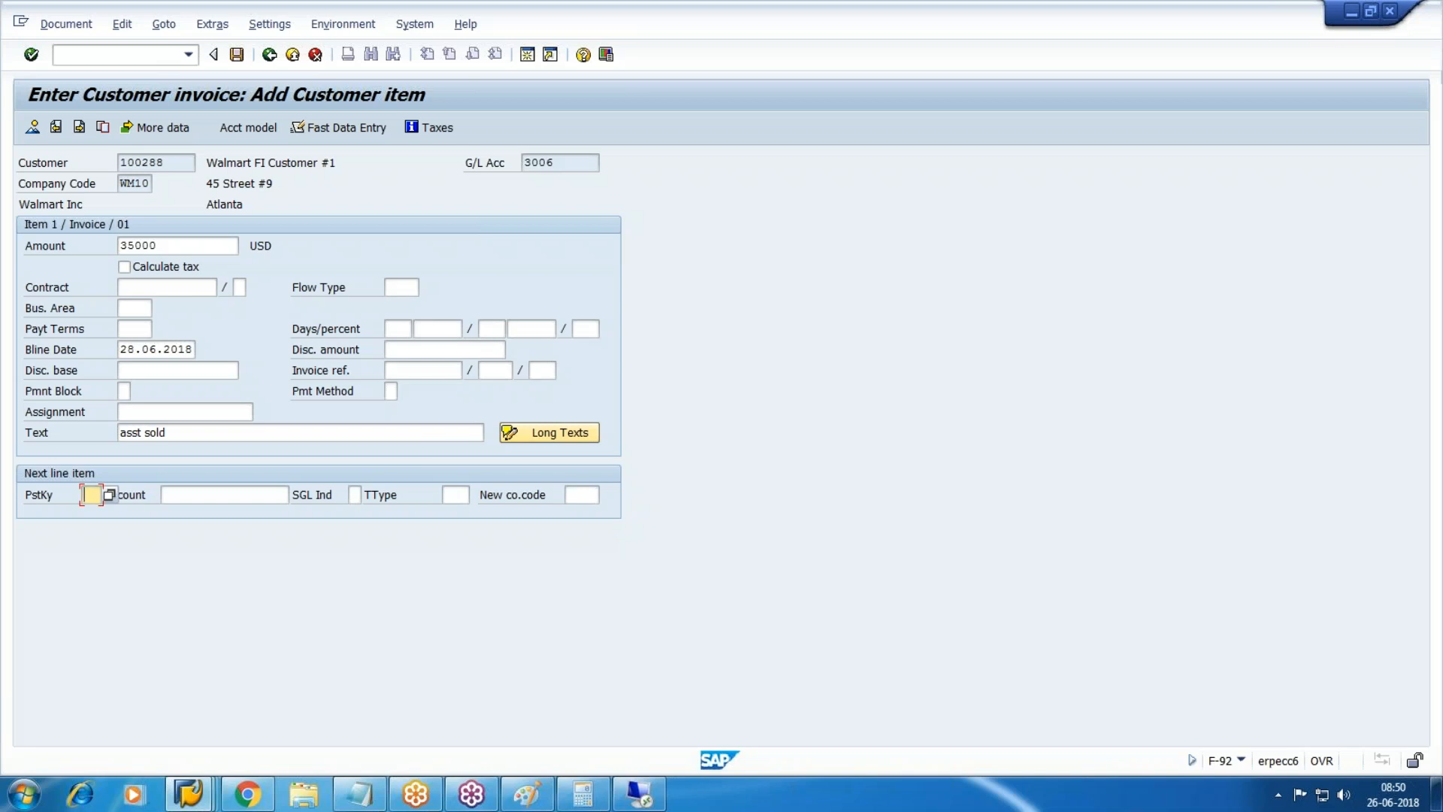
pyautogui.write('50')
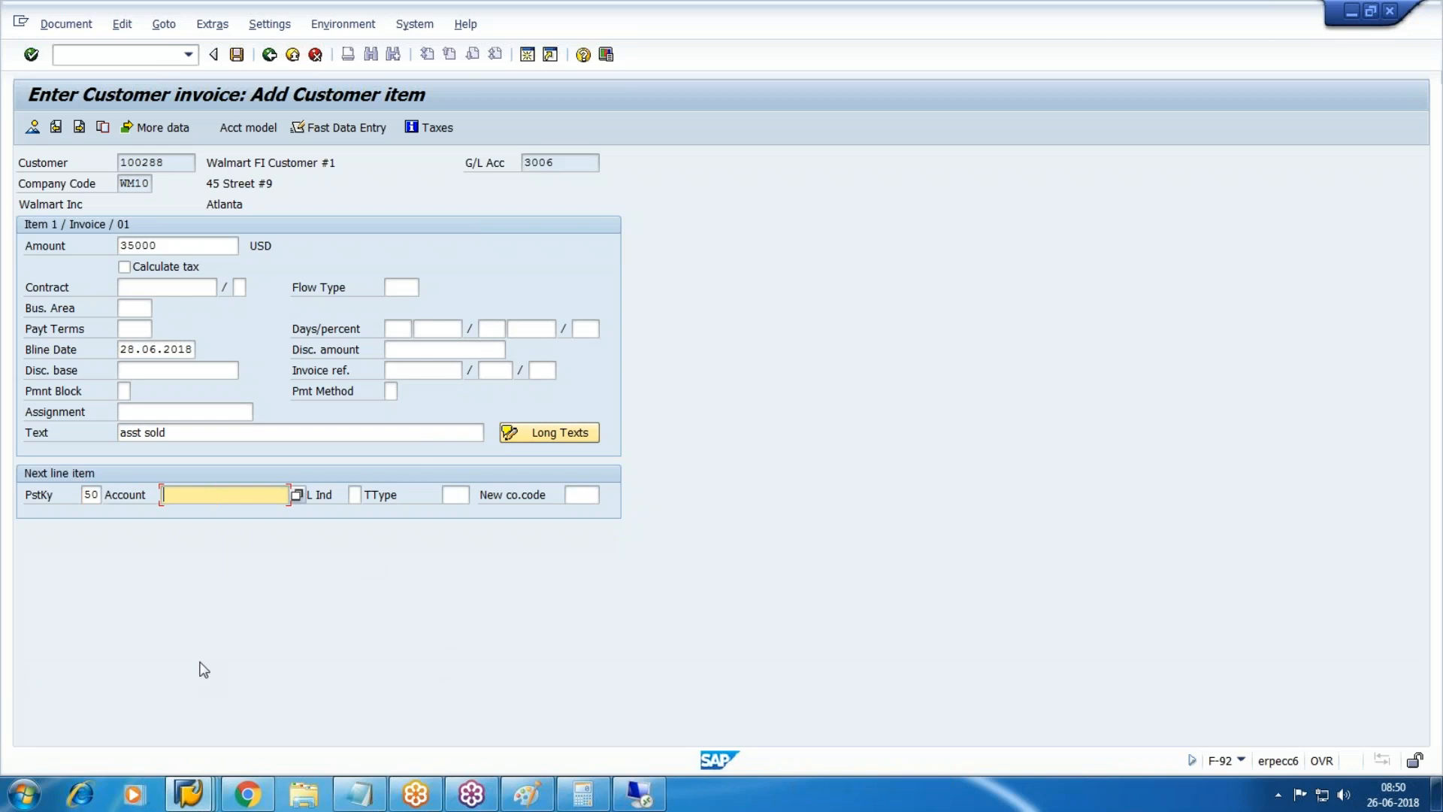
# Look up Rev Clrg account 002005 in FS00 and enter 2005 as the next line's account.
pyautogui.click(188, 793)
pyautogui.moveTo(324, 730)
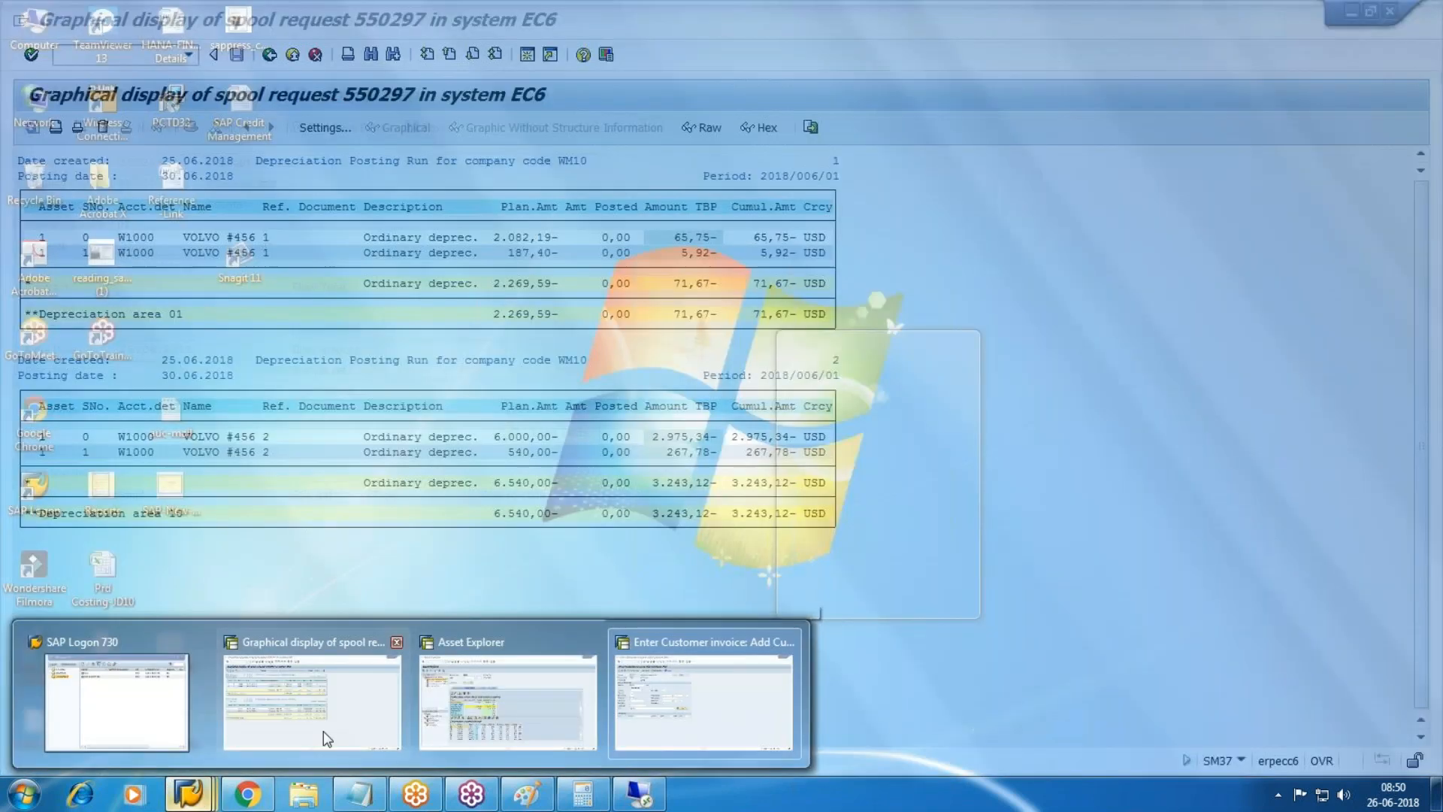
pyautogui.click(391, 726)
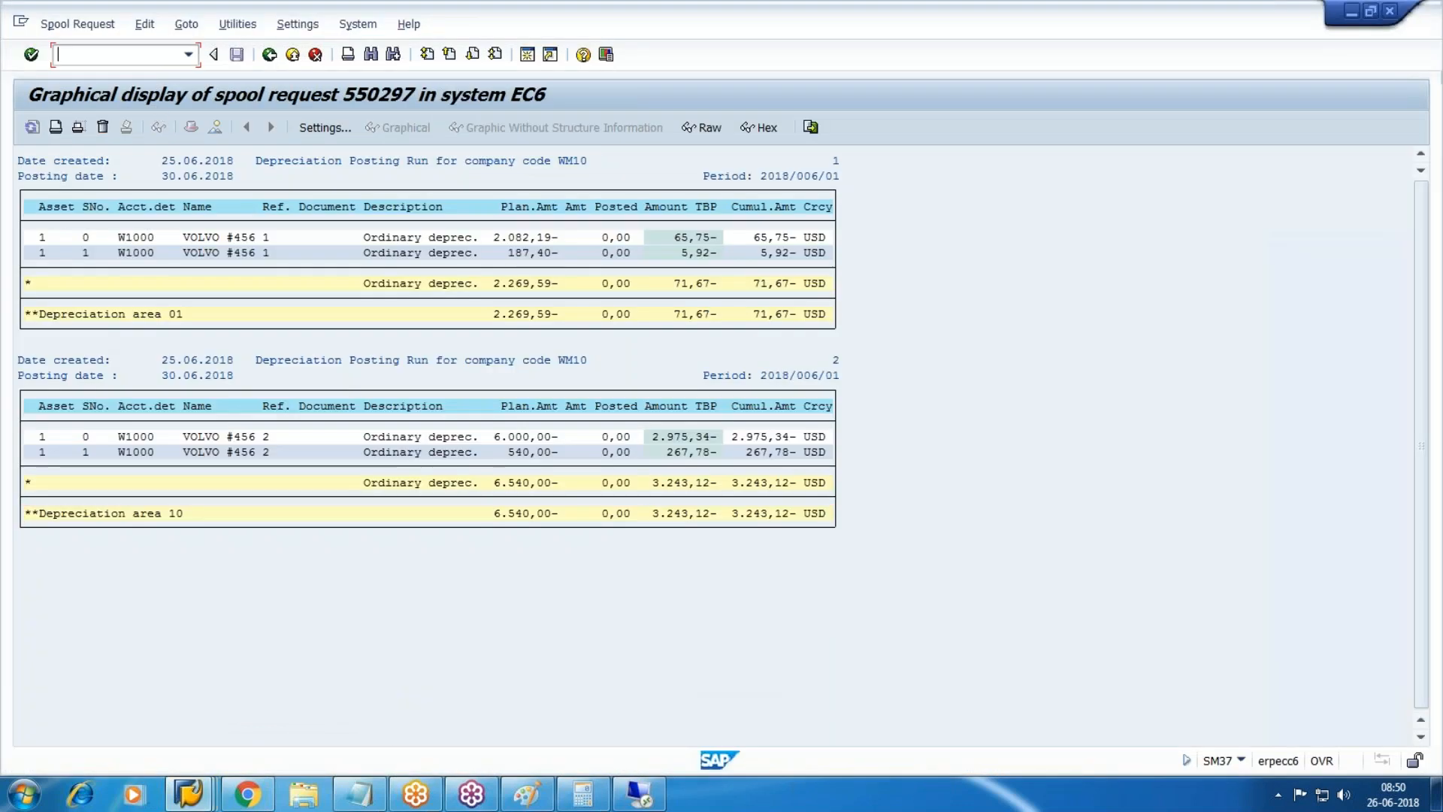
pyautogui.write('/nfs00')
pyautogui.press('Return')
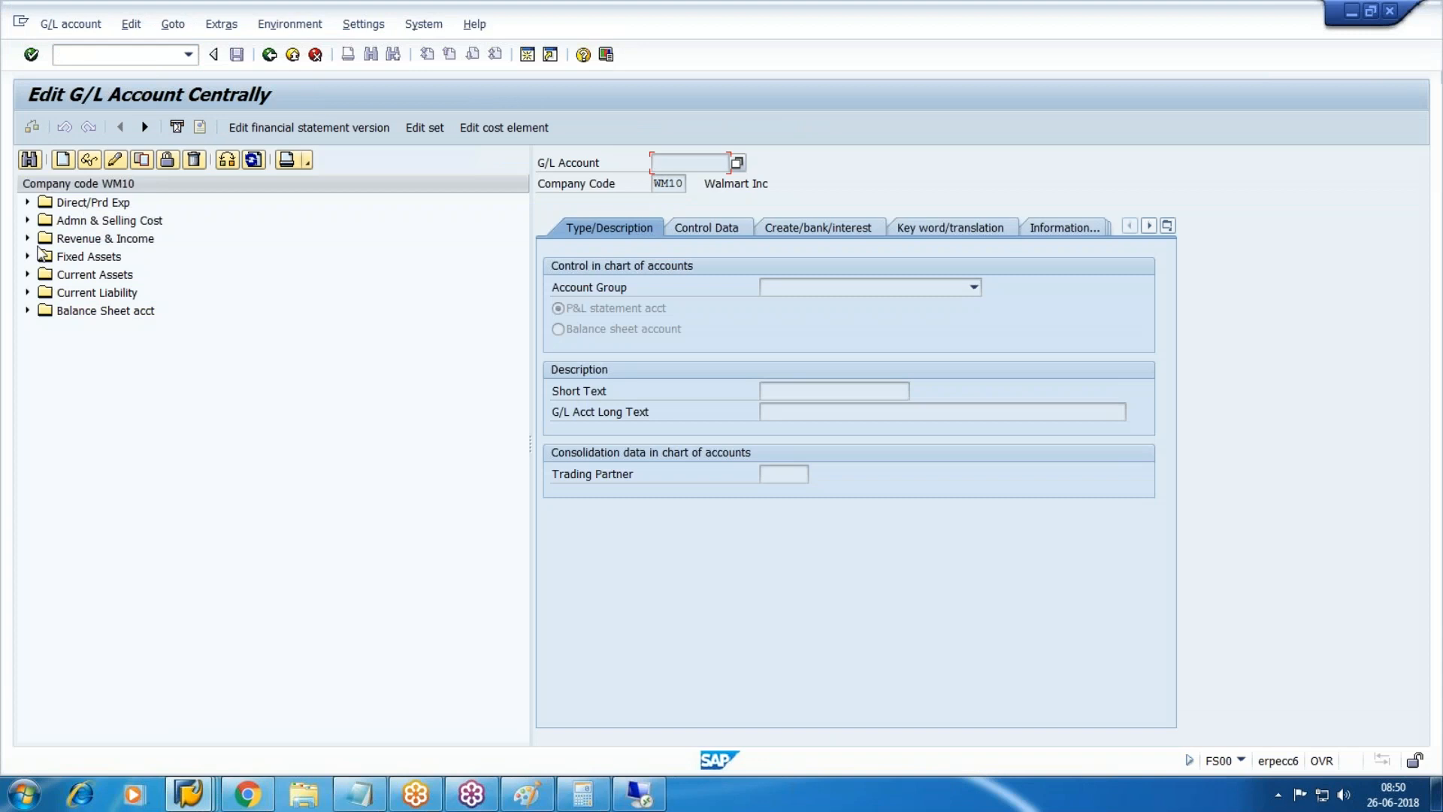
pyautogui.click(28, 239)
pyautogui.click(162, 365)
pyautogui.click(105, 348)
pyautogui.hotkey('alt', 'Tab')
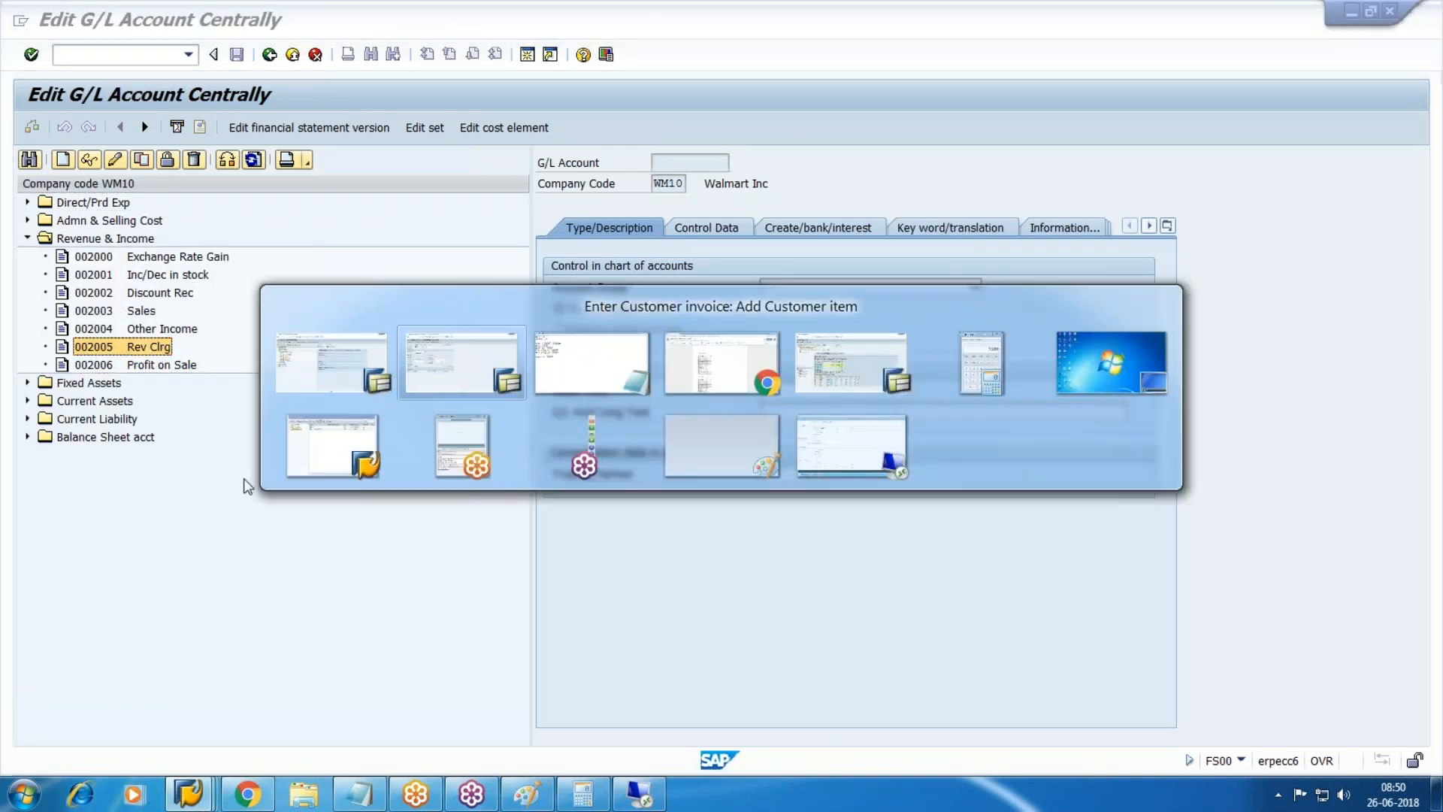
pyautogui.write('2005')
pyautogui.press('Tab')
pyautogui.press('Tab')
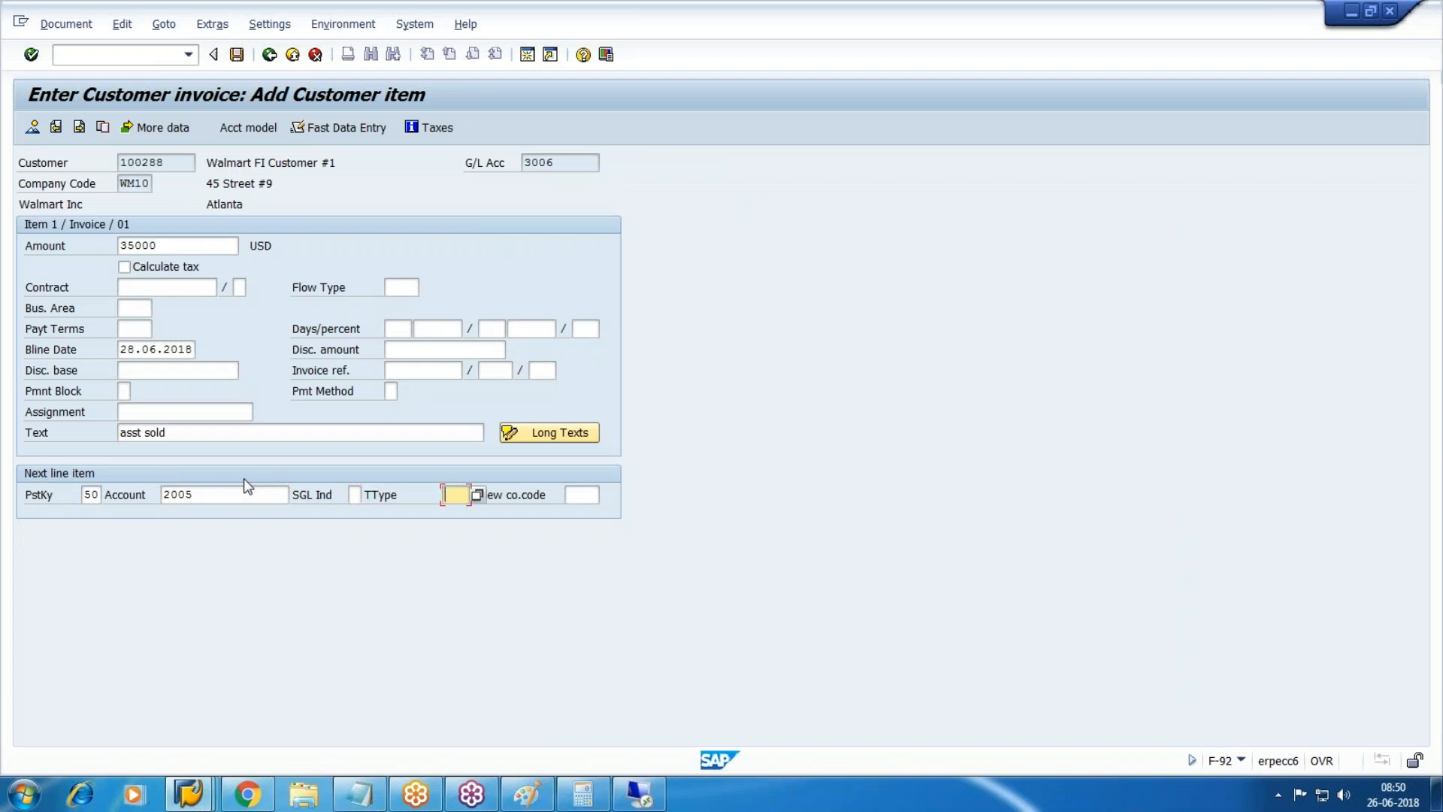
# Set transaction type 210 Retirement with revenue, amount *, and flag asset retirement.
pyautogui.click(476, 495)
pyautogui.press('Down')
pyautogui.press('Down')
pyautogui.press('Down')
pyautogui.press('Down')
pyautogui.press('Down')
pyautogui.press('Down')
pyautogui.press('Down')
pyautogui.press('Down')
pyautogui.press('Down')
pyautogui.press('Down')
pyautogui.press('Down')
pyautogui.press('Down')
pyautogui.press('Down')
pyautogui.press('Down')
pyautogui.press('Down')
pyautogui.press('Down')
pyautogui.press('Down')
pyautogui.press('Down')
pyautogui.press('Down')
pyautogui.press('Down')
pyautogui.press('Down')
pyautogui.press('Down')
pyautogui.press('Down')
pyautogui.press('Down')
pyautogui.press('Down')
pyautogui.press('Down')
pyautogui.press('Down')
pyautogui.press('Down')
pyautogui.press('Down')
pyautogui.press('Down')
pyautogui.press('Down')
pyautogui.press('Down')
pyautogui.press('Down')
pyautogui.press('Down')
pyautogui.press('Down')
pyautogui.press('Down')
pyautogui.press('Down')
pyautogui.press('Down')
pyautogui.press('Down')
pyautogui.press('Down')
pyautogui.press('Down')
pyautogui.press('Down')
pyautogui.press('Down')
pyautogui.press('Up')
pyautogui.press('Up')
pyautogui.press('Up')
pyautogui.press('Up')
pyautogui.press('Return')
pyautogui.press('Return')
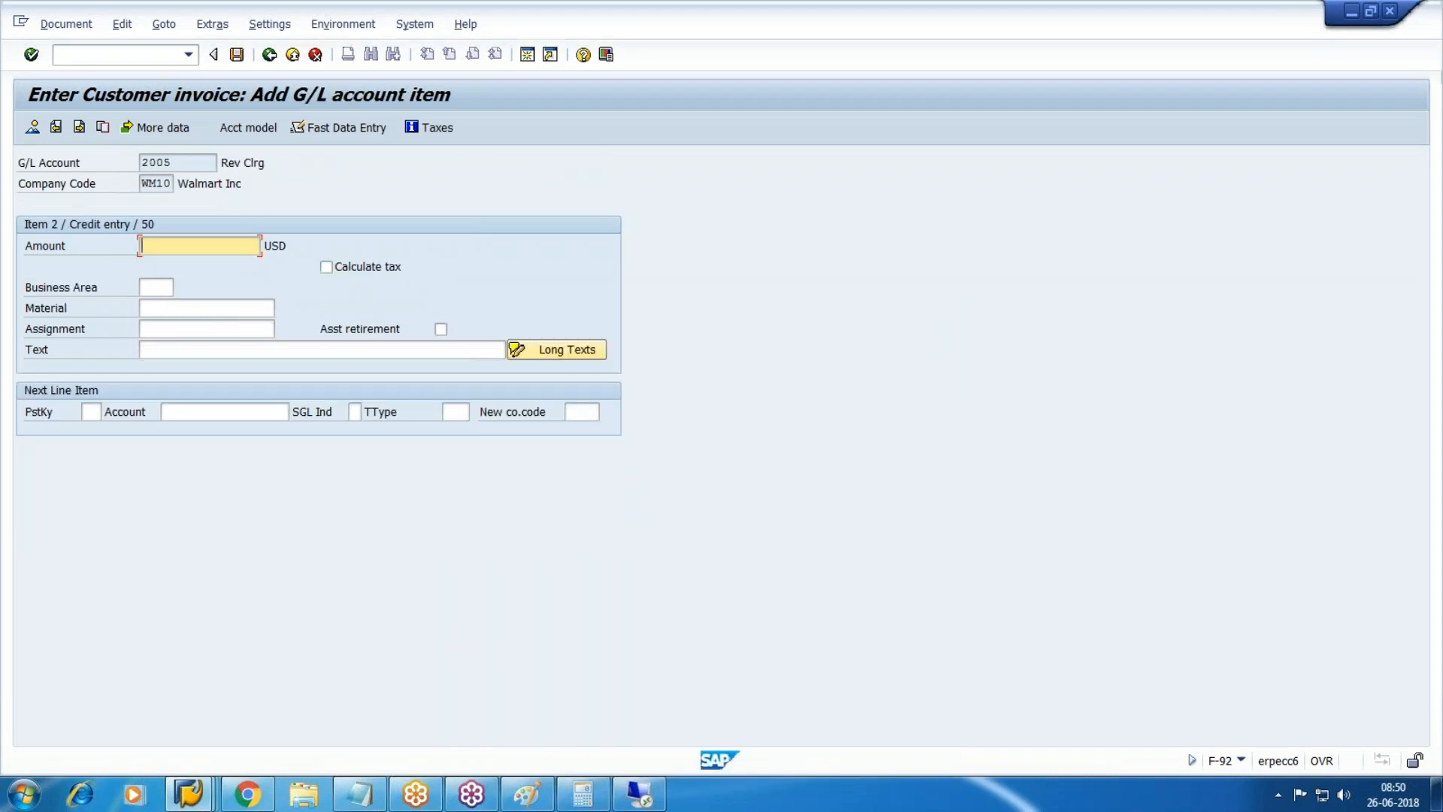
pyautogui.write('*')
pyautogui.press('Tab')
pyautogui.press('Tab')
pyautogui.press('Tab')
pyautogui.press('Tab')
pyautogui.press('Tab')
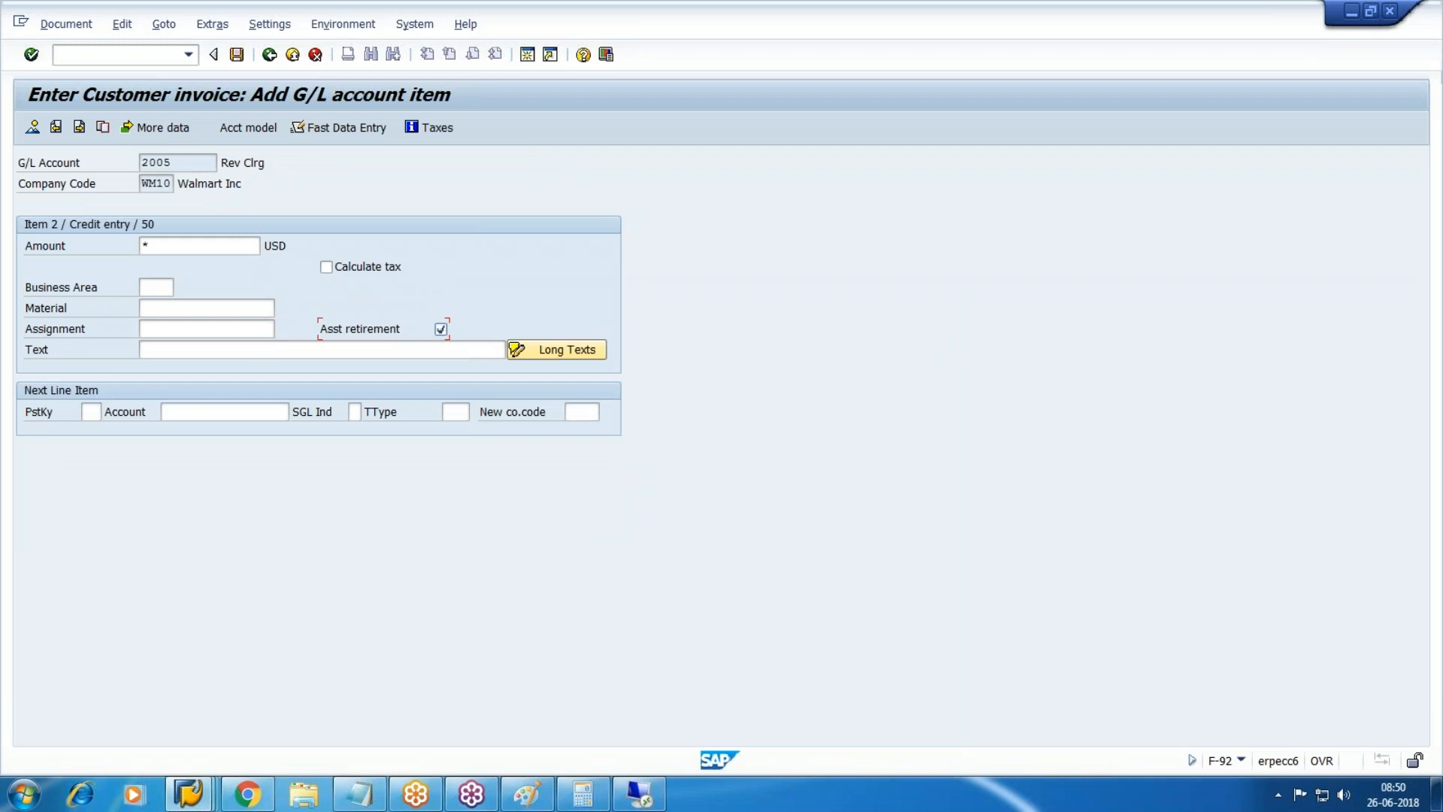
pyautogui.press('Tab')
pyautogui.write('+')
# Simulate the document, completely retiring asset 1 with value date 28.06.2018.
pyautogui.click(66, 24)
pyautogui.click(191, 118)
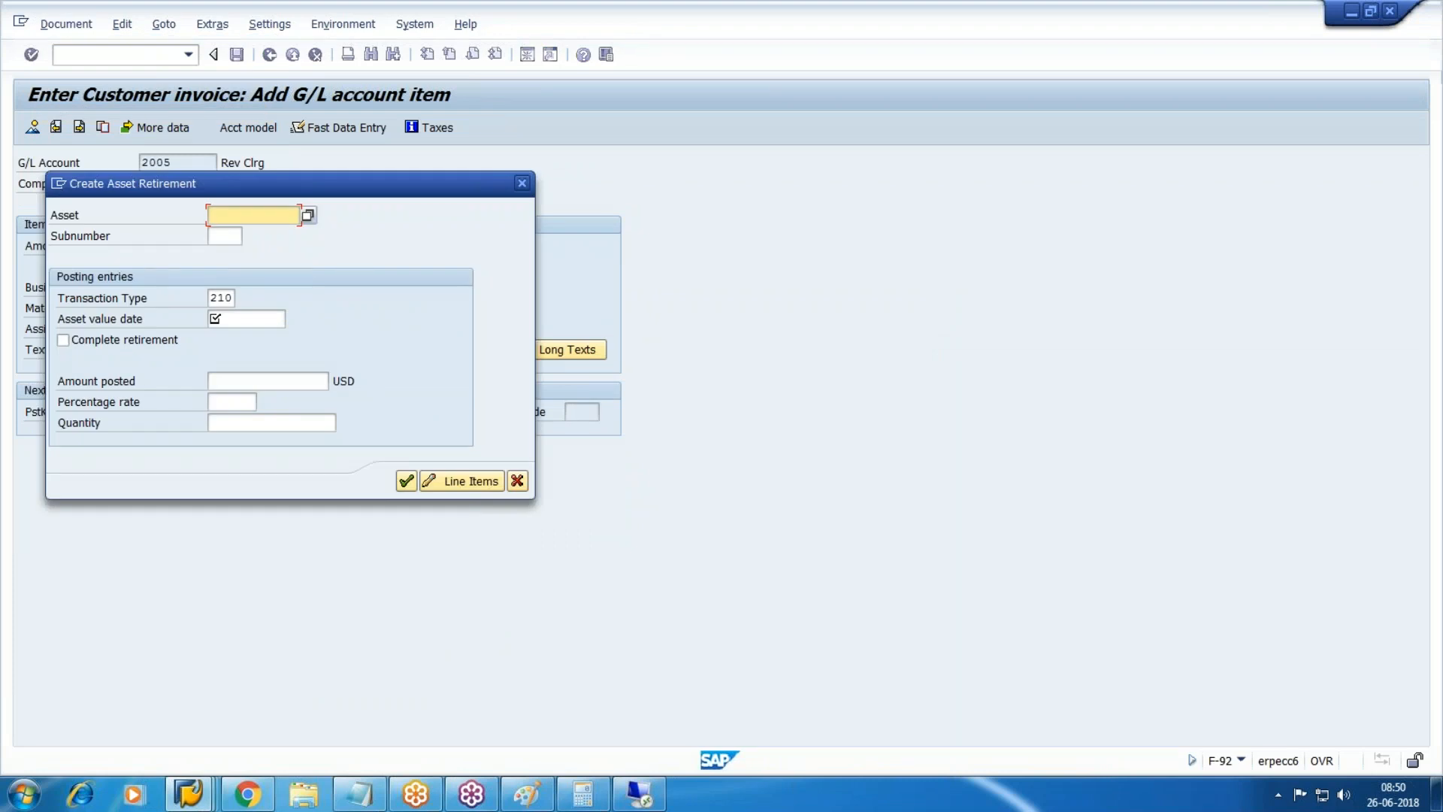
pyautogui.write('1')
pyautogui.press('Tab')
pyautogui.press('Tab')
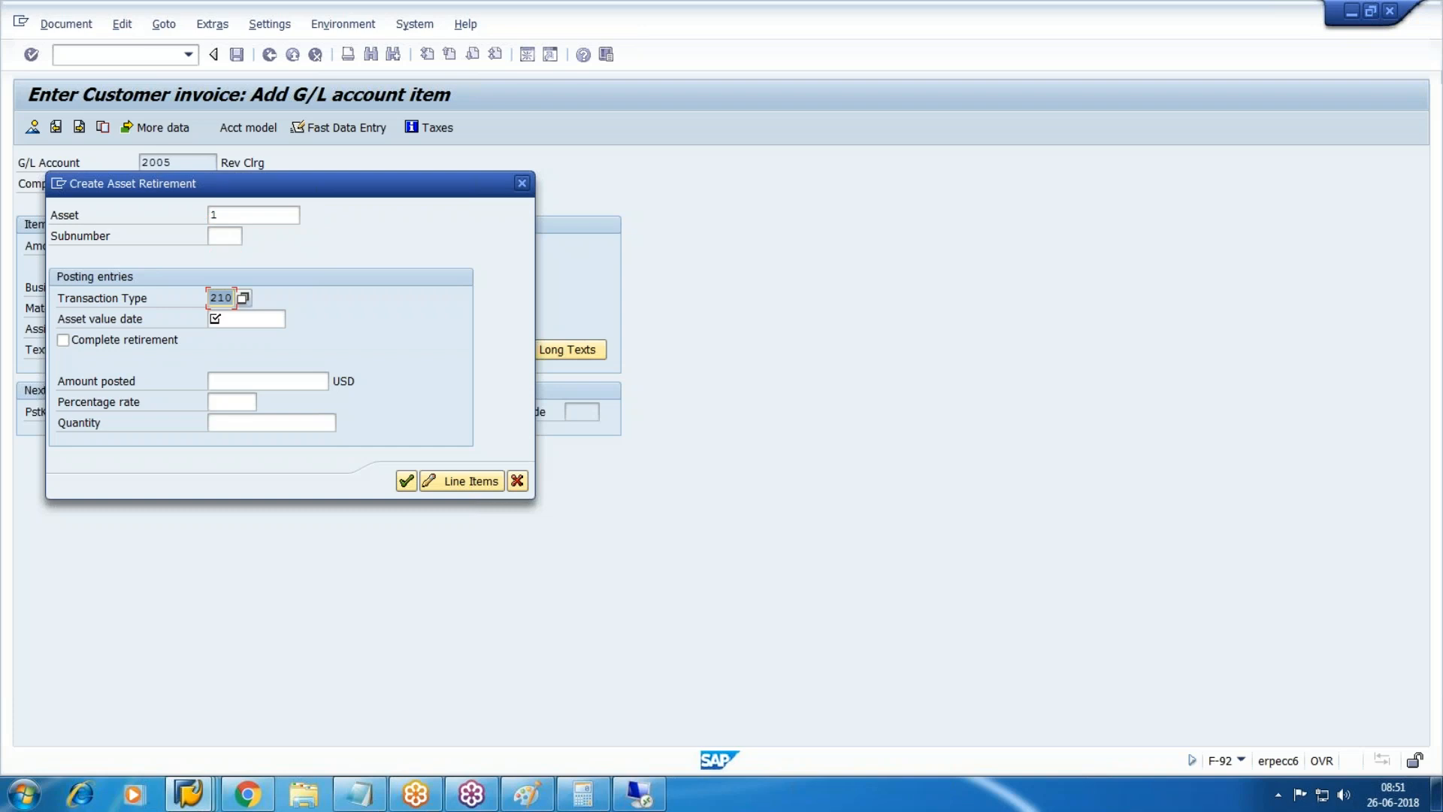
pyautogui.press('Tab')
pyautogui.write('28.06.2018')
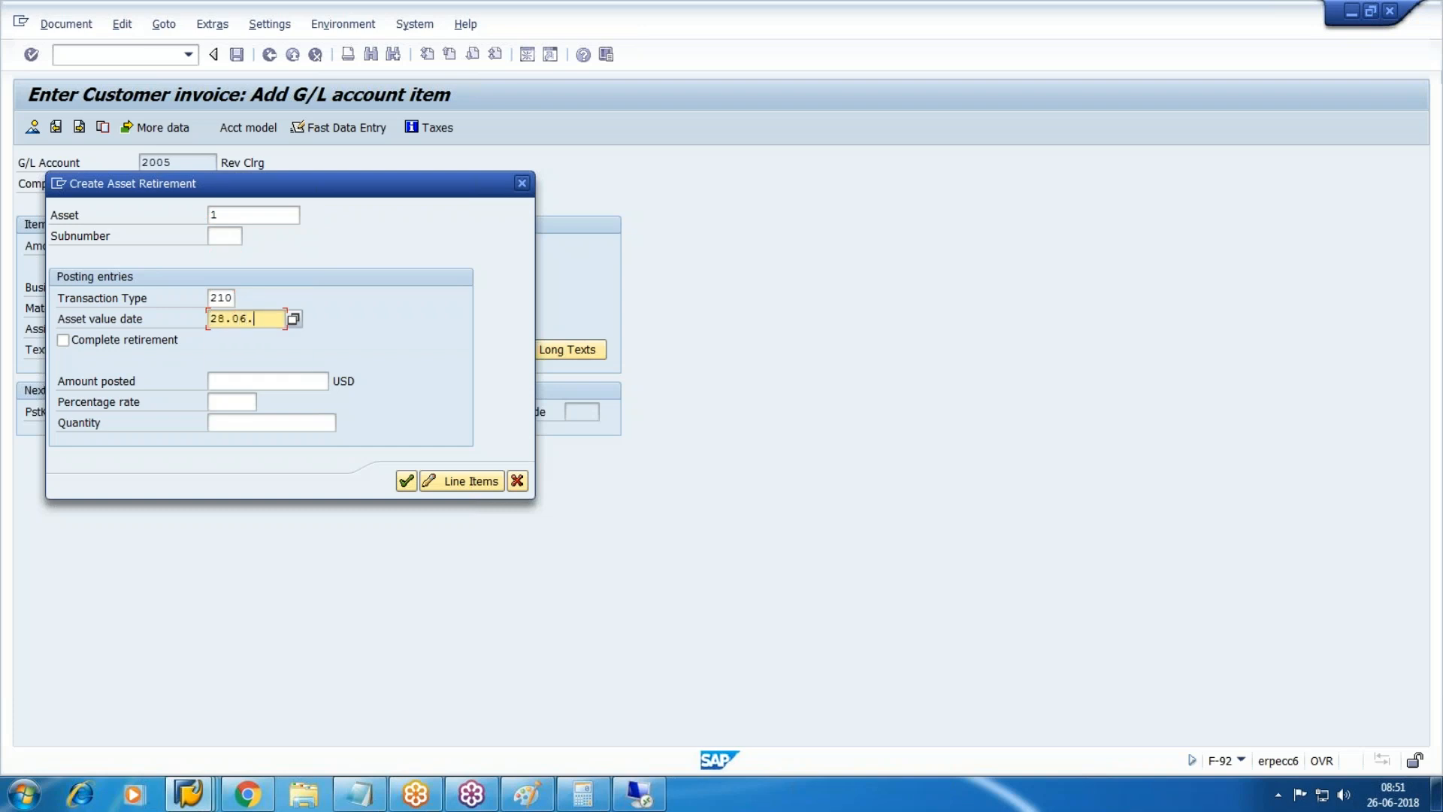
pyautogui.press('Tab')
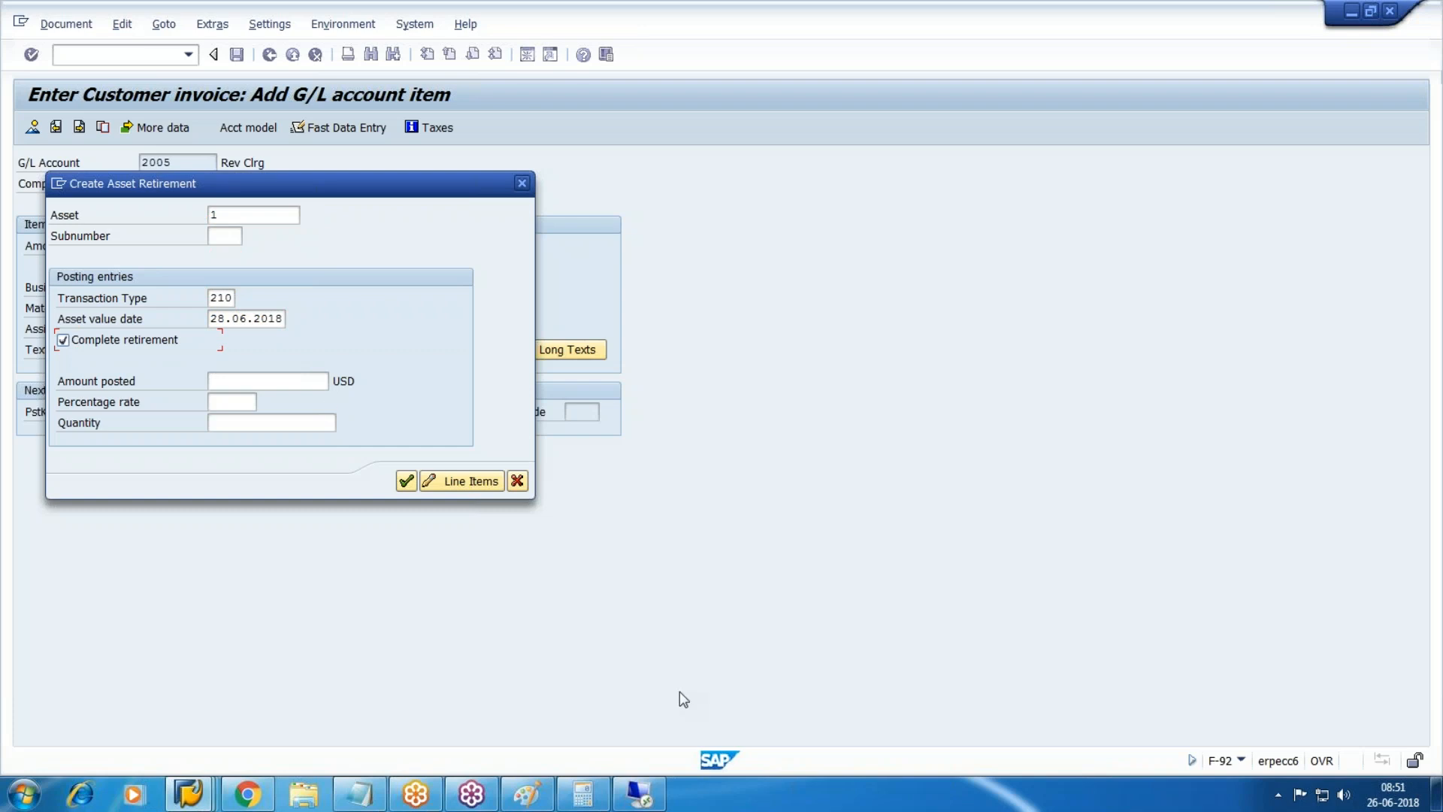
pyautogui.click(406, 480)
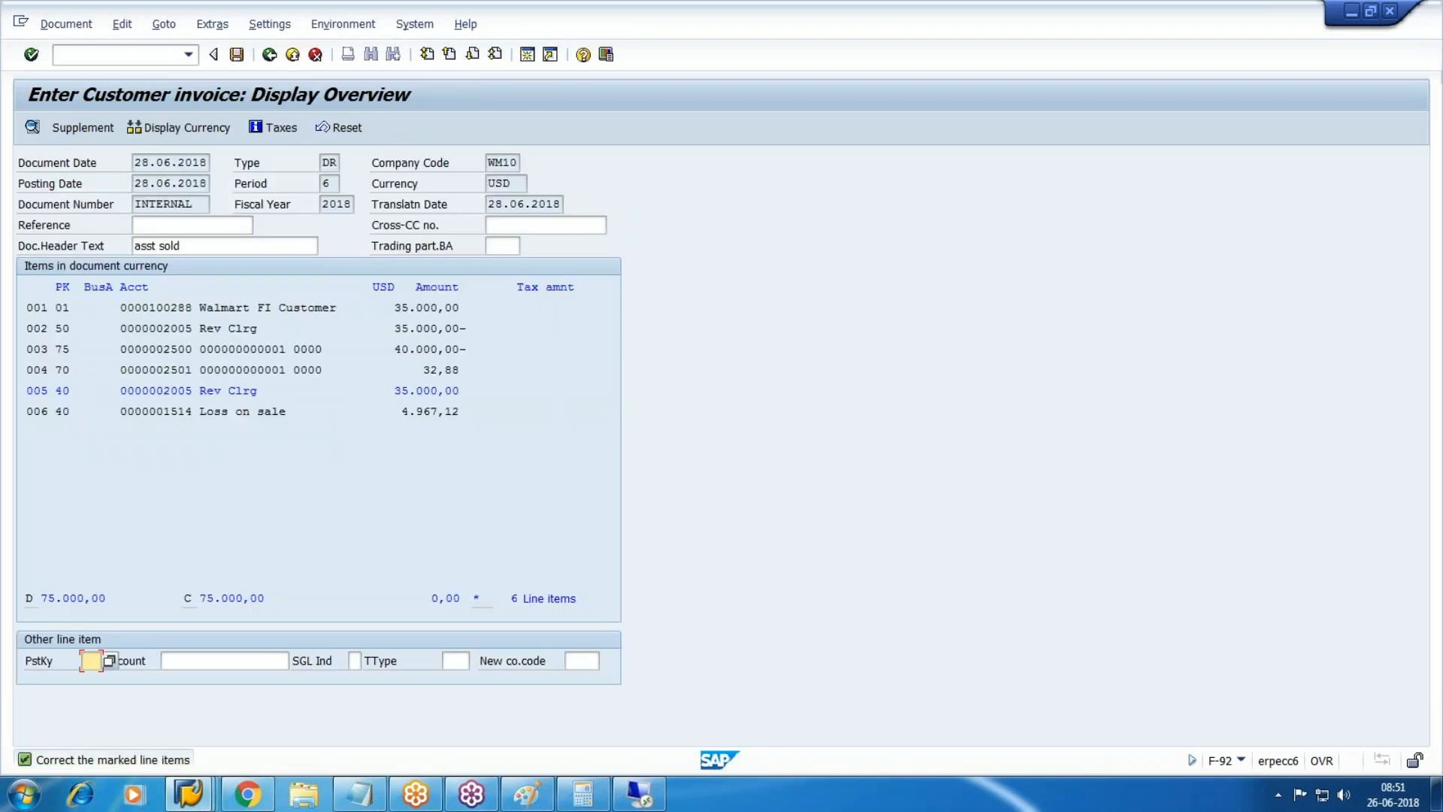
# Review the simulated customer, Rev Clrg credit and debit, loss on sale, and 32,88 lines.
pyautogui.moveTo(200, 309); pyautogui.dragTo(582, 308)
pyautogui.click(582, 308)
pyautogui.moveTo(175, 332); pyautogui.dragTo(606, 334)
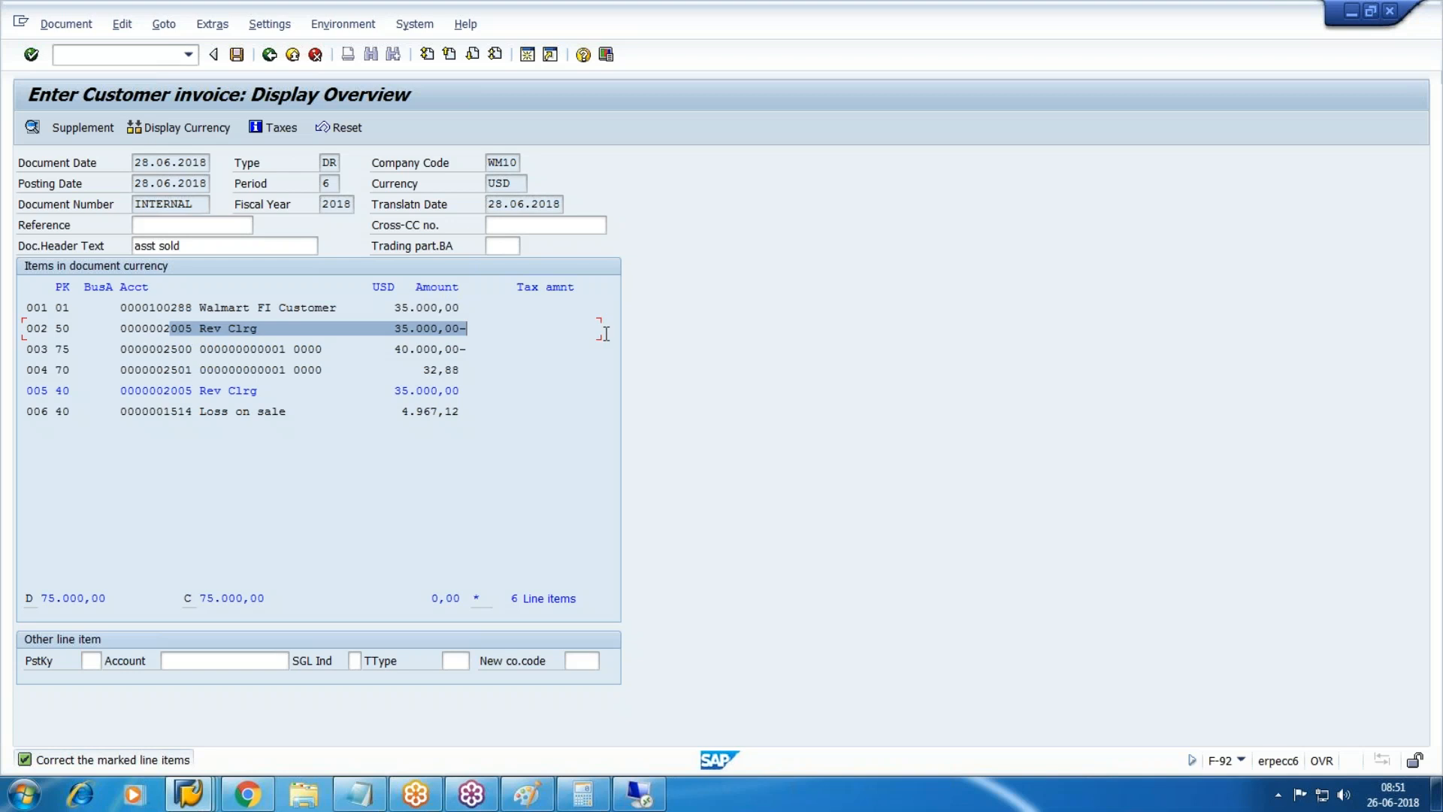
pyautogui.click(606, 334)
pyautogui.moveTo(50, 330); pyautogui.dragTo(602, 326)
pyautogui.click(601, 326)
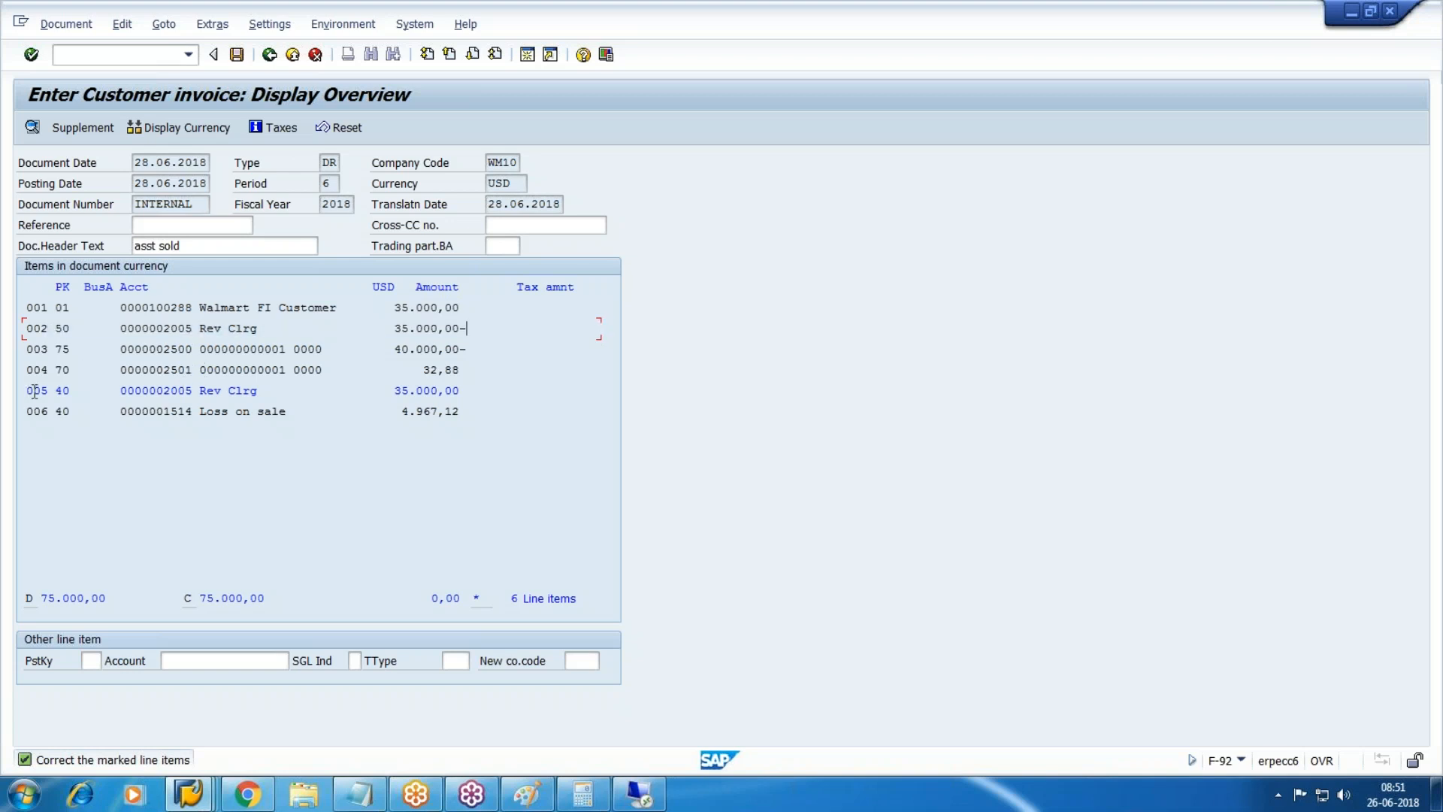
pyautogui.moveTo(34, 390); pyautogui.dragTo(791, 390)
pyautogui.click(791, 389)
pyautogui.moveTo(209, 410); pyautogui.dragTo(675, 412)
pyautogui.click(675, 412)
pyautogui.click(428, 370)
# Return to the invoice overview and open a new SAP session.
pyautogui.click(200, 795)
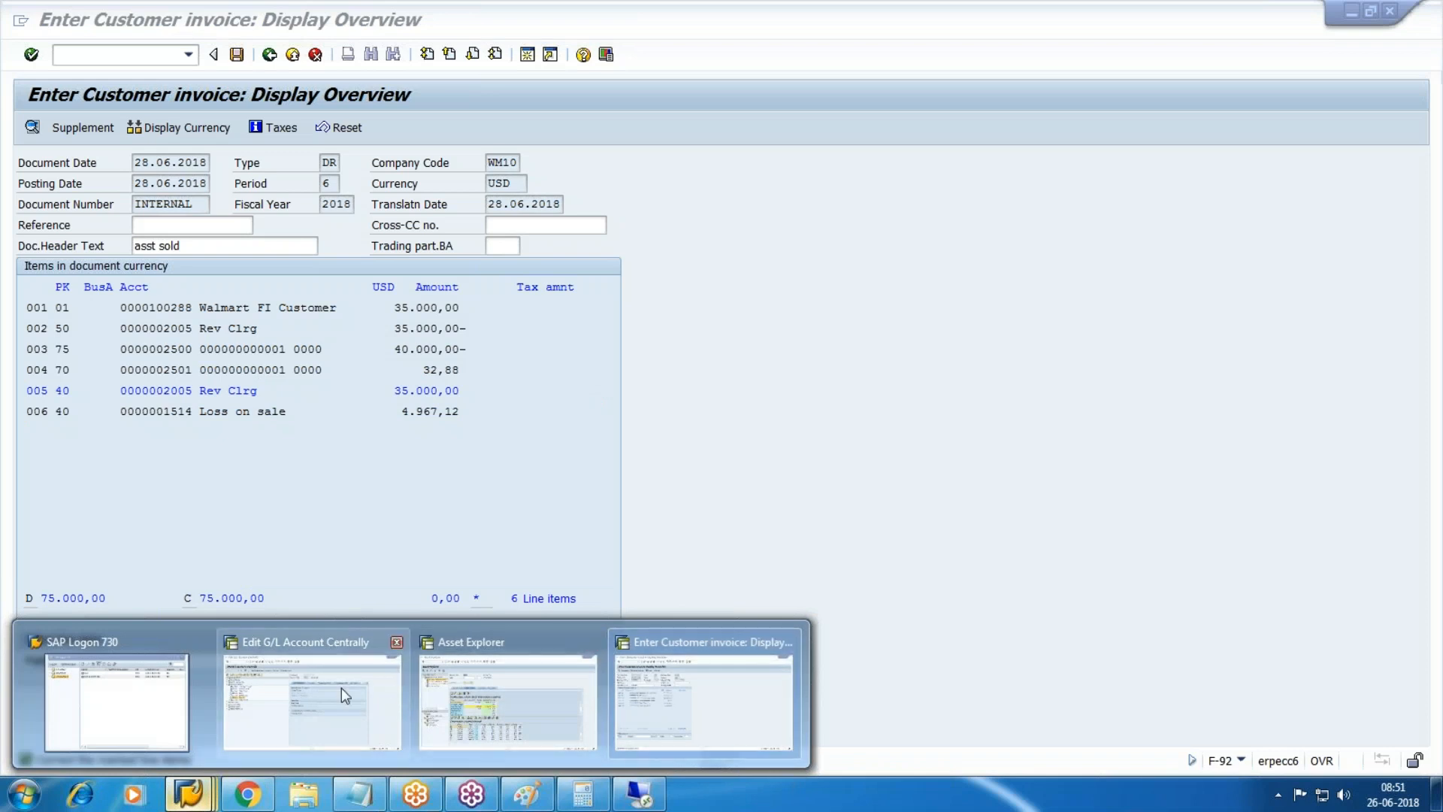
pyautogui.click(698, 703)
pyautogui.click(527, 54)
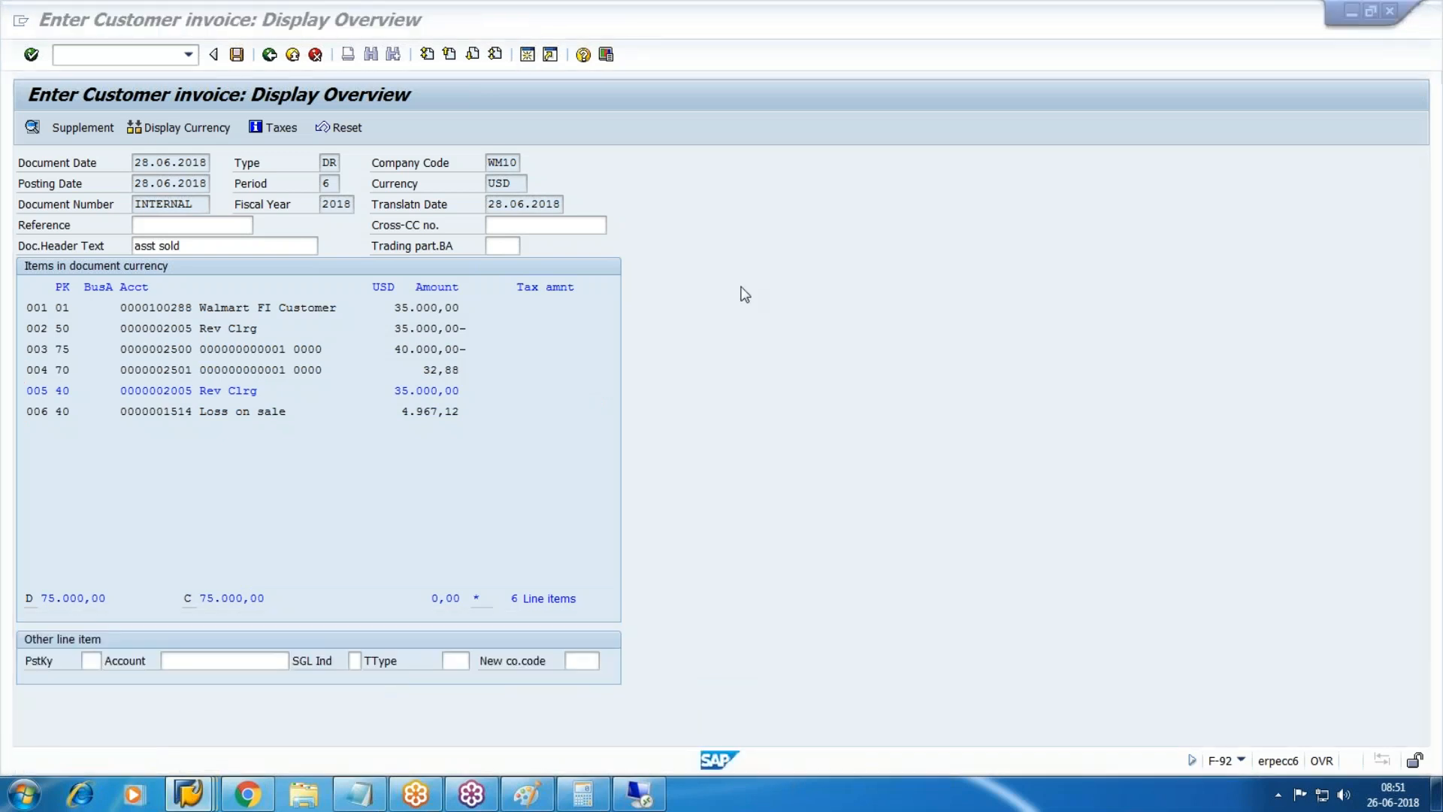
# In SM37, view the last RAPOST2000 job's spool graphically, then return to the invoice session.
pyautogui.write('sm37')
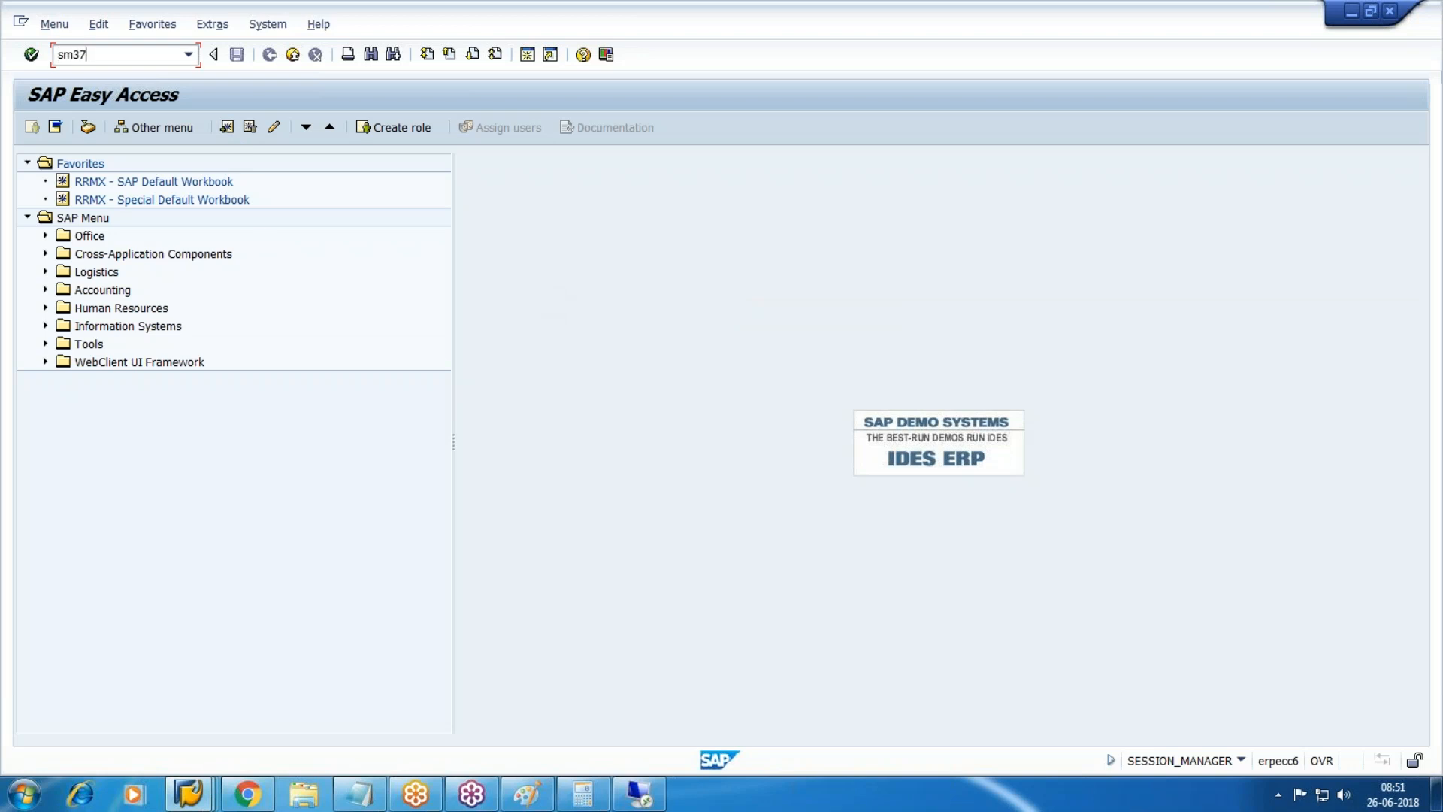
pyautogui.press('Return')
pyautogui.press('F8')
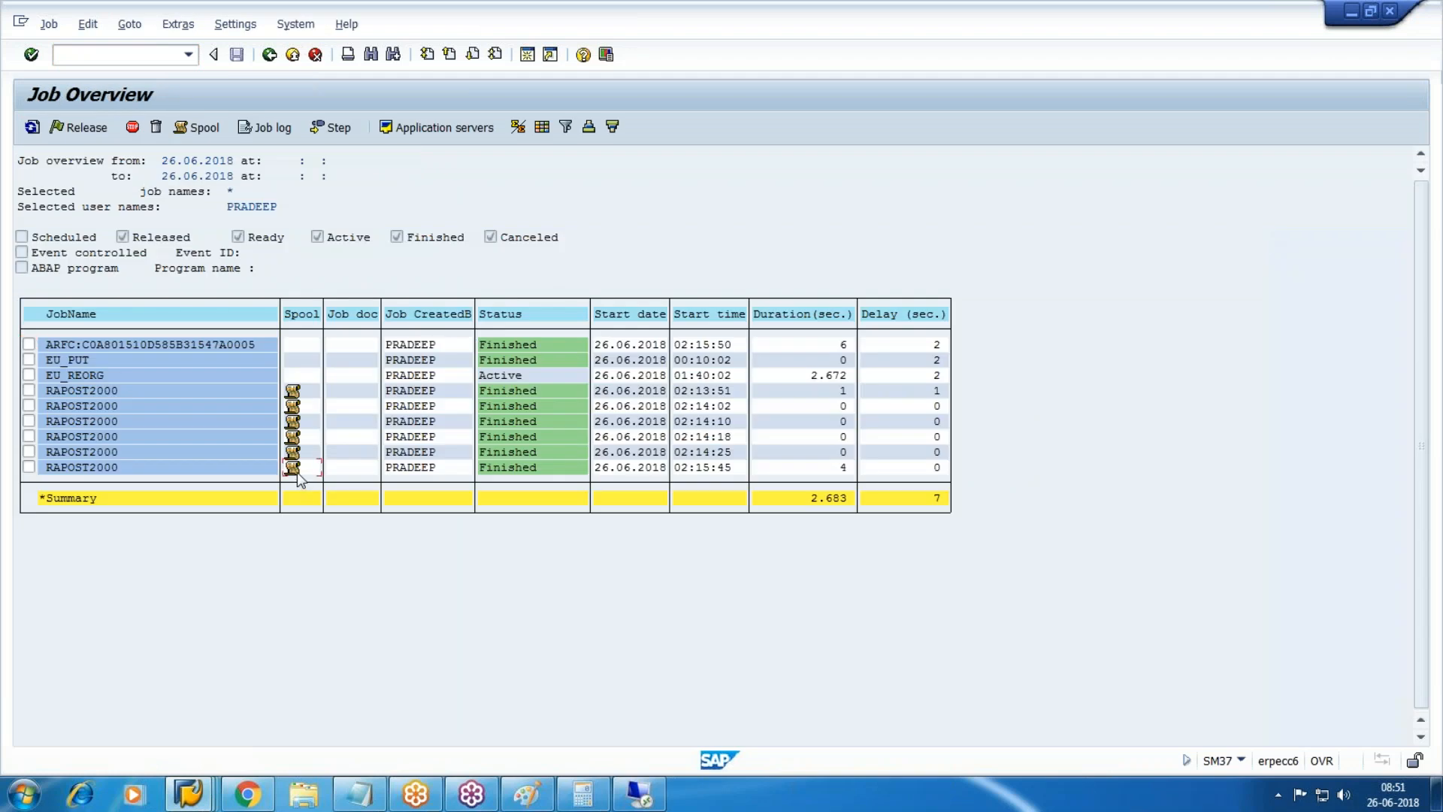
pyautogui.click(296, 472)
pyautogui.click(138, 215)
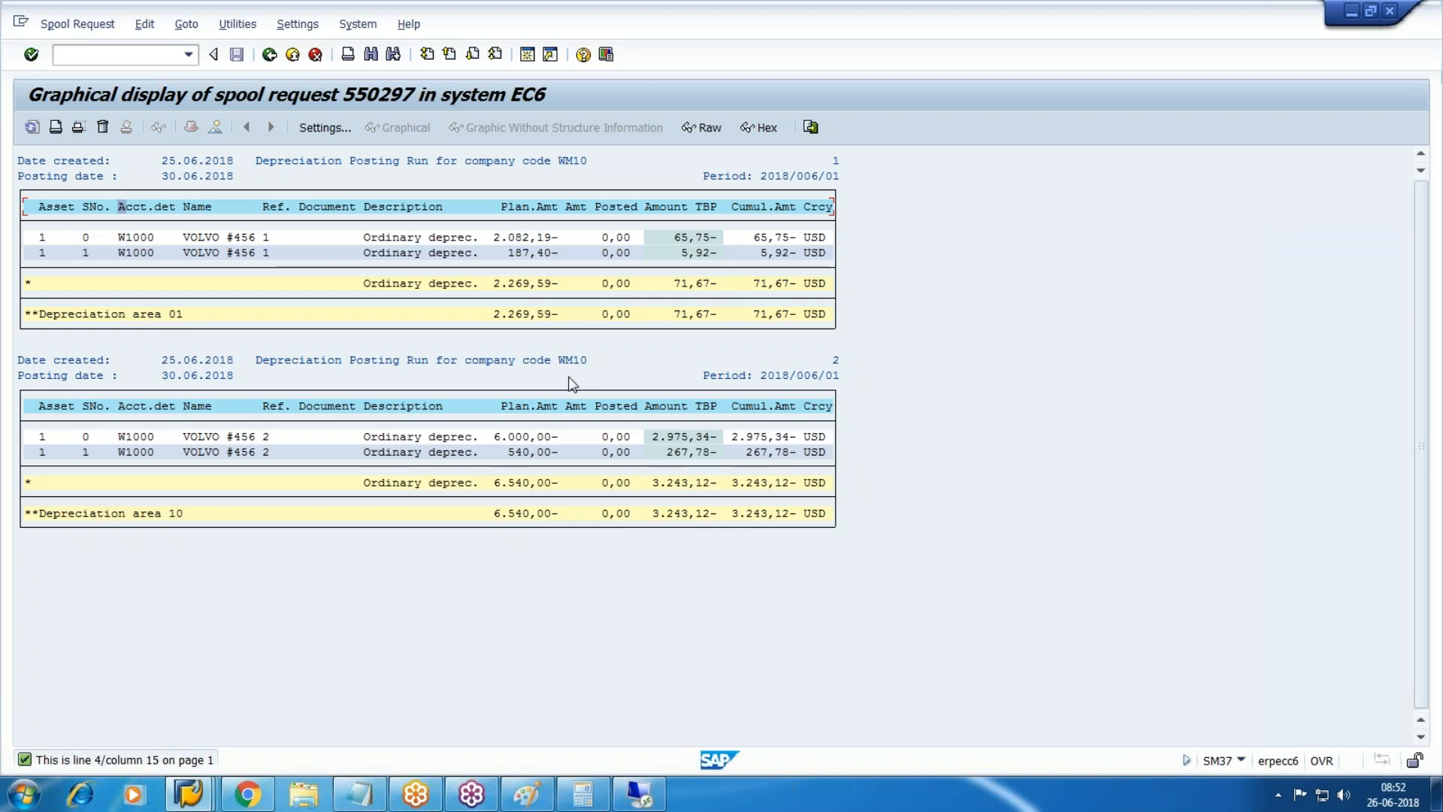
pyautogui.click(188, 793)
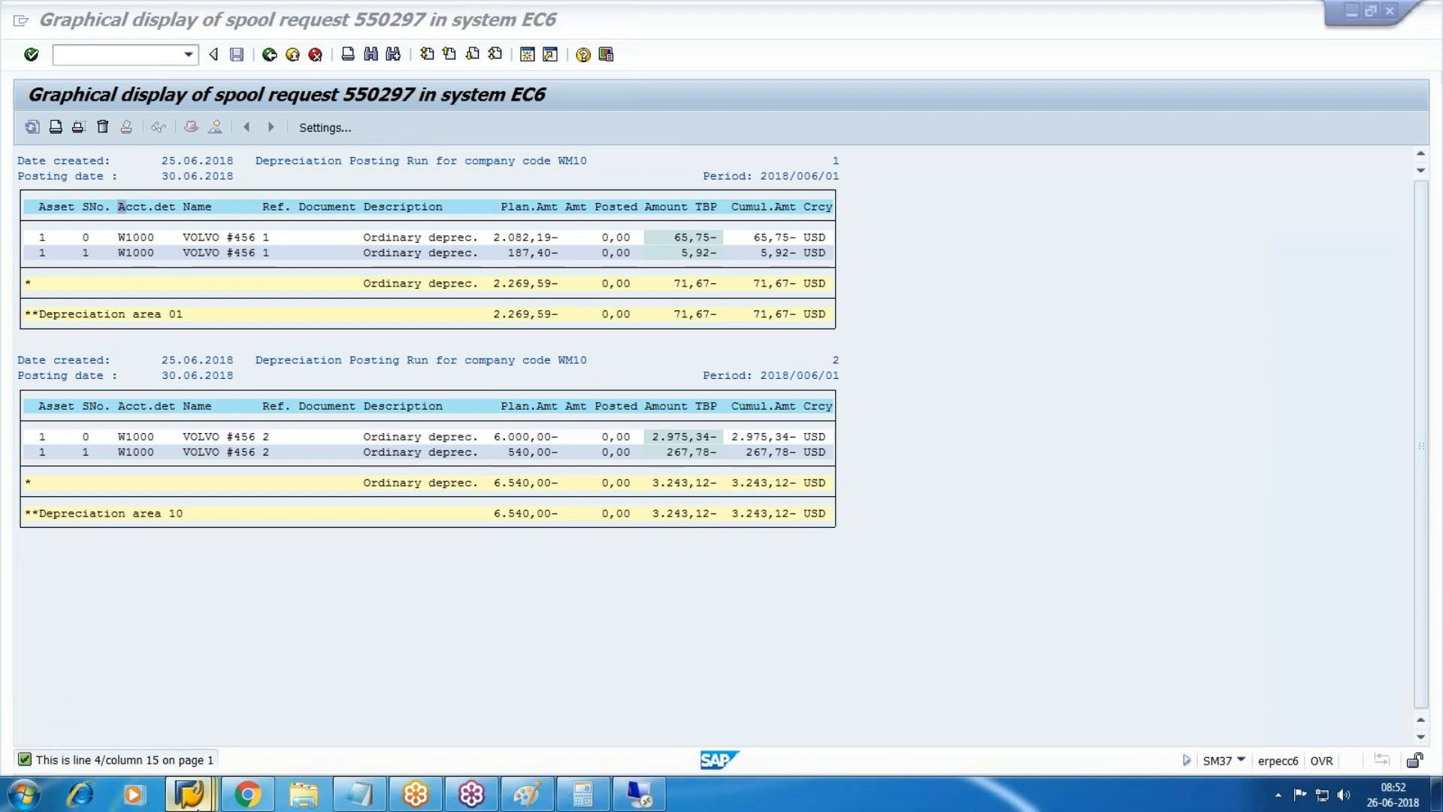
pyautogui.click(747, 711)
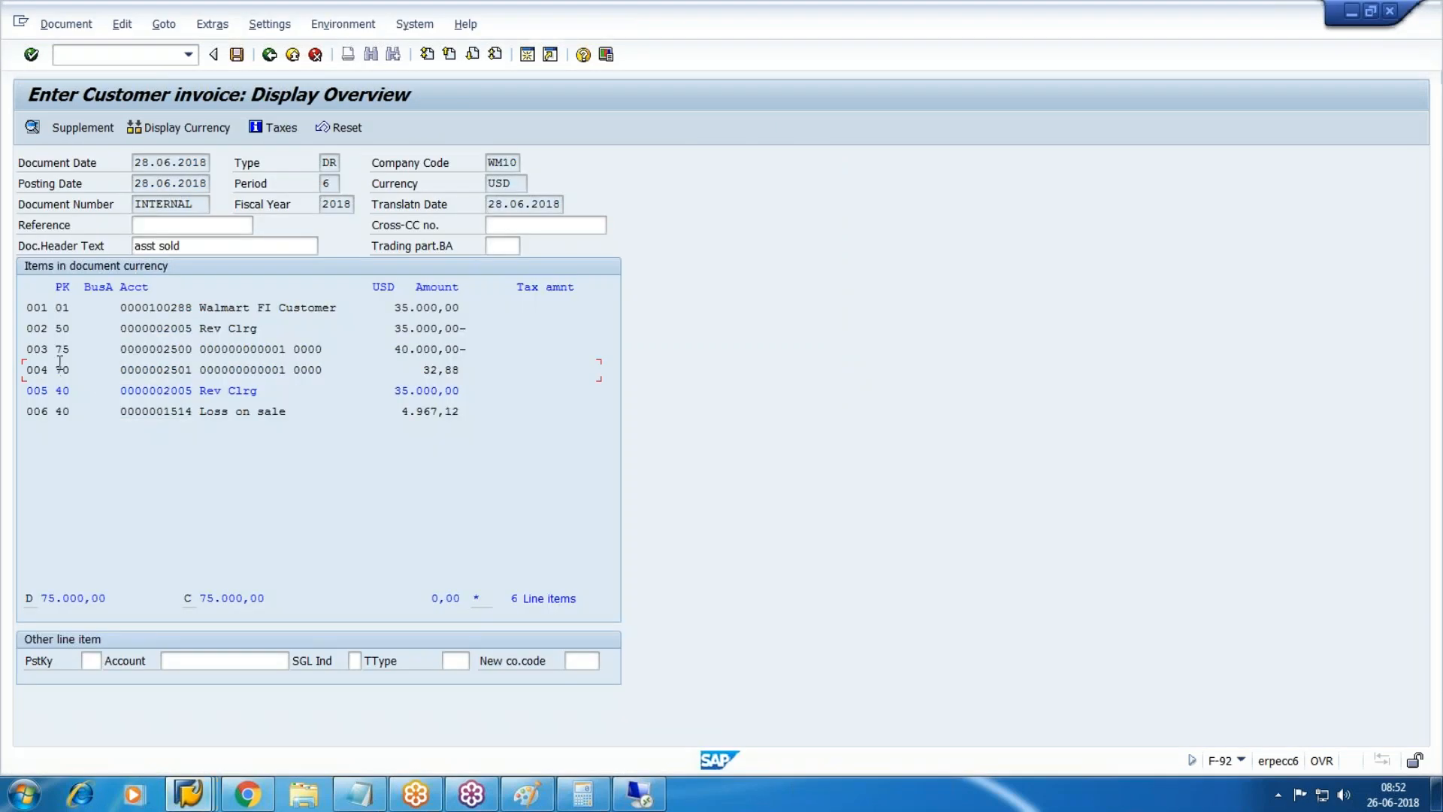
# Check Rev Clrg line 005 and post the asset sale as document 180009 in WM10.
pyautogui.moveTo(32, 370); pyautogui.dragTo(510, 371)
pyautogui.click(509, 371)
pyautogui.doubleClick(243, 391)
pyautogui.click(237, 55)
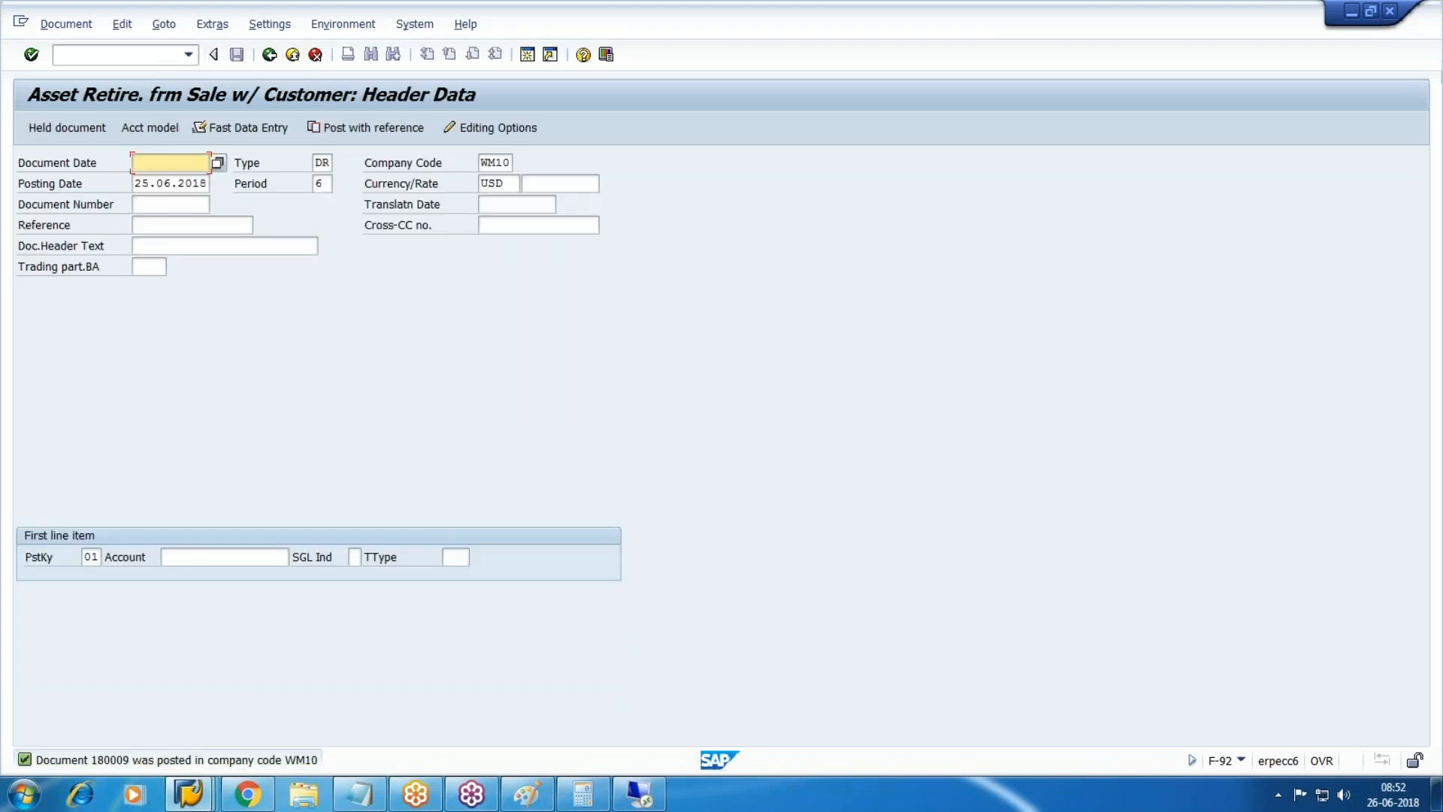
pyautogui.click(188, 793)
pyautogui.click(537, 713)
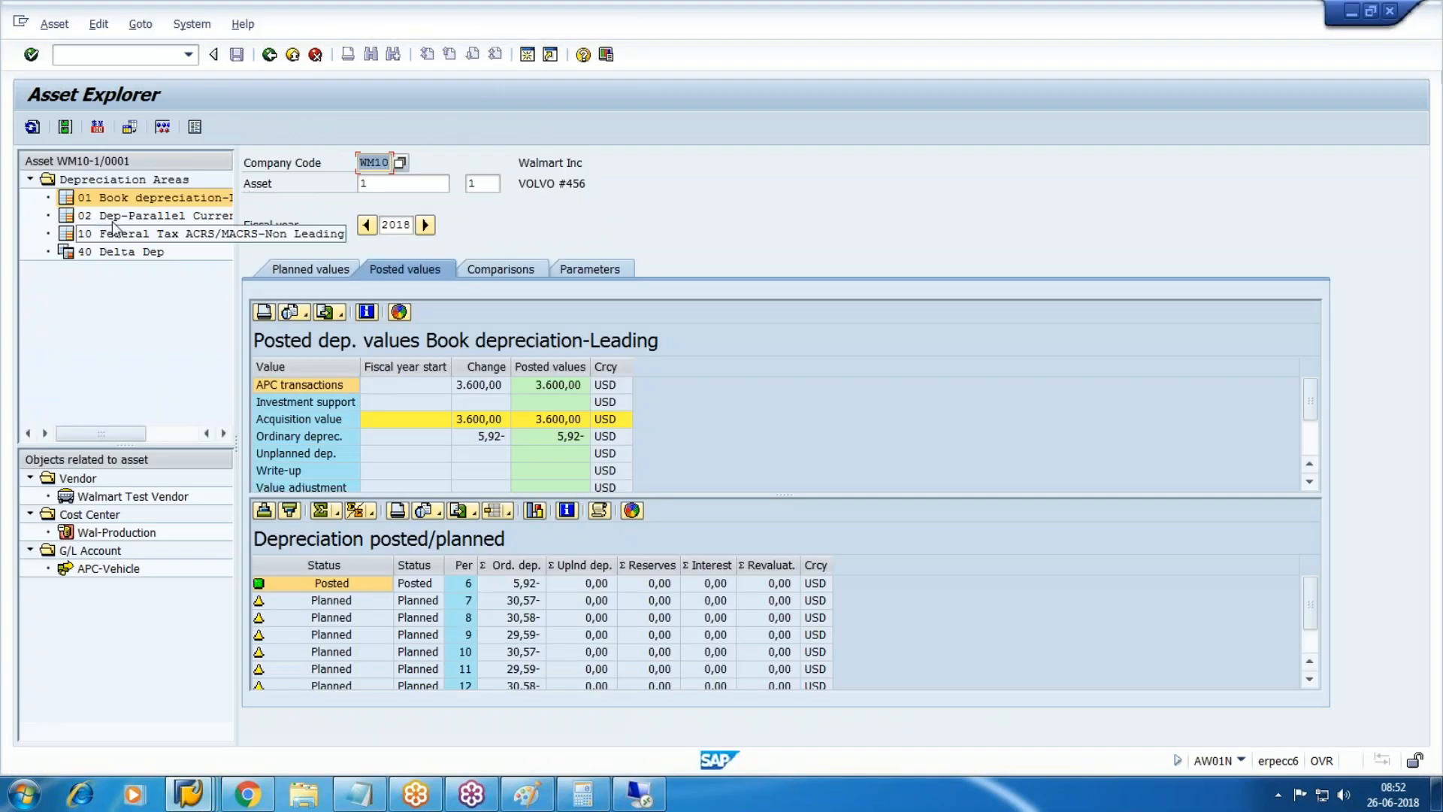
# Reload asset WM10-1 without subnumber and review its 28.06.2018 retirement with 4.967,12 loss.
pyautogui.click(491, 186)
pyautogui.press('BackSpace')
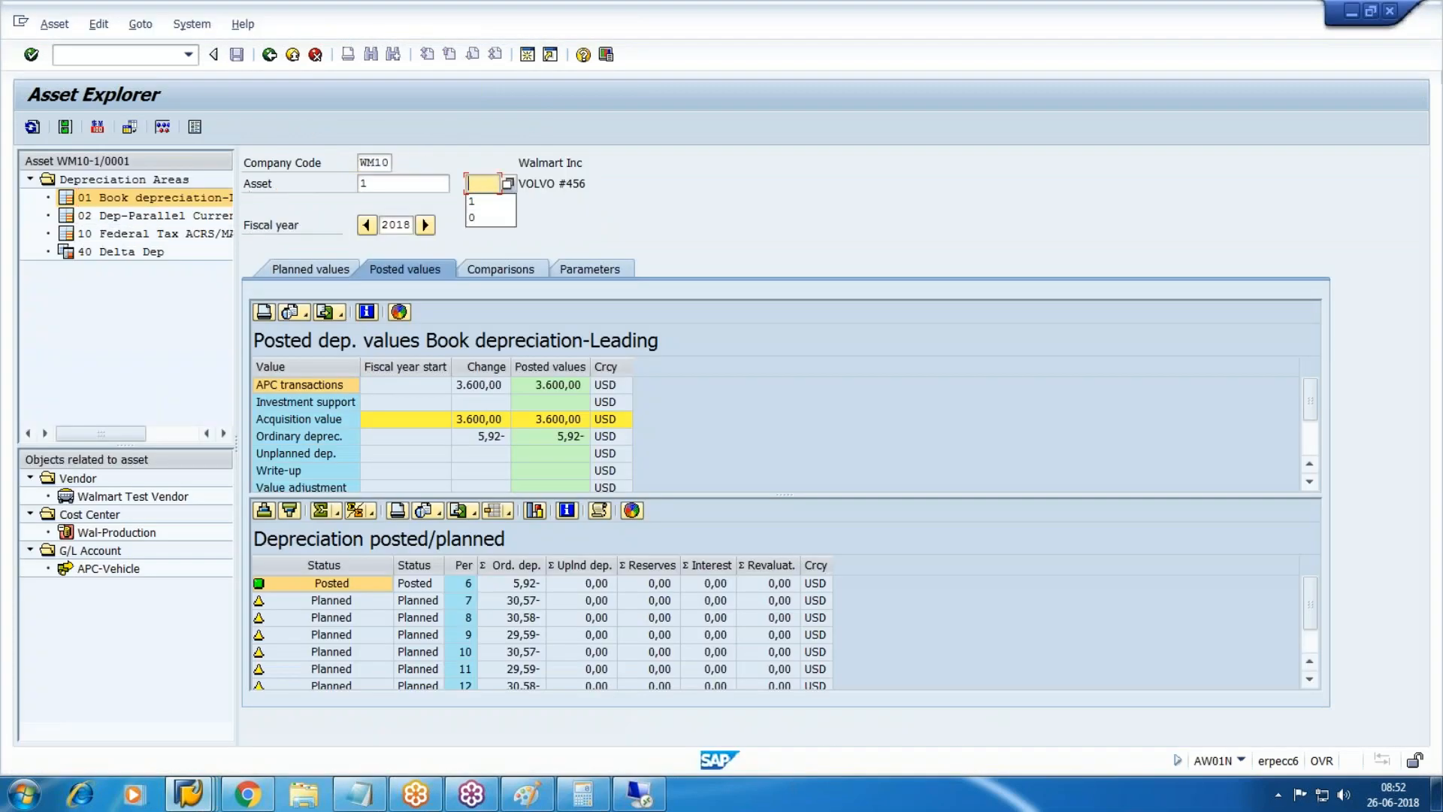
pyautogui.hotkey('shift', 'Tab')
pyautogui.press('Return')
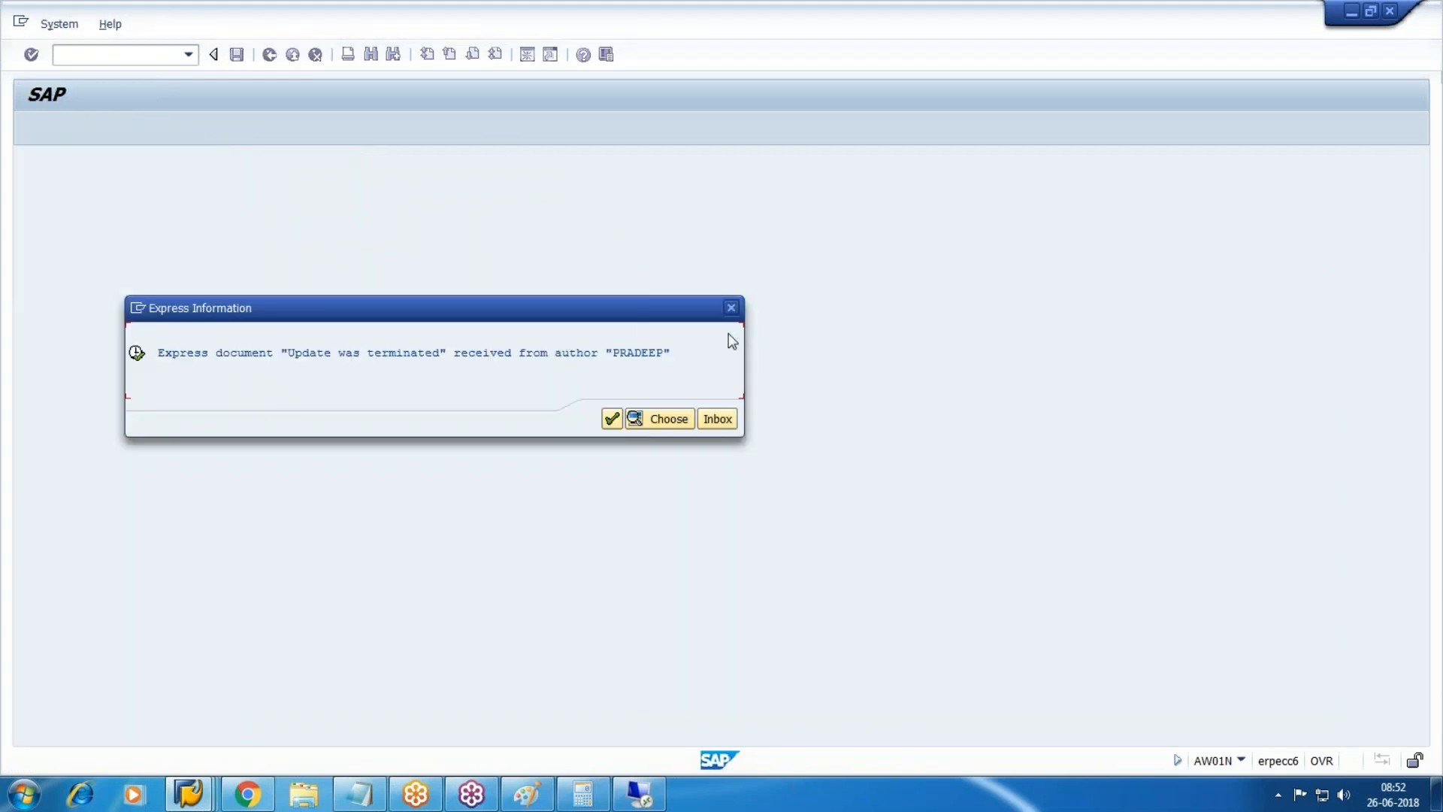
pyautogui.click(731, 307)
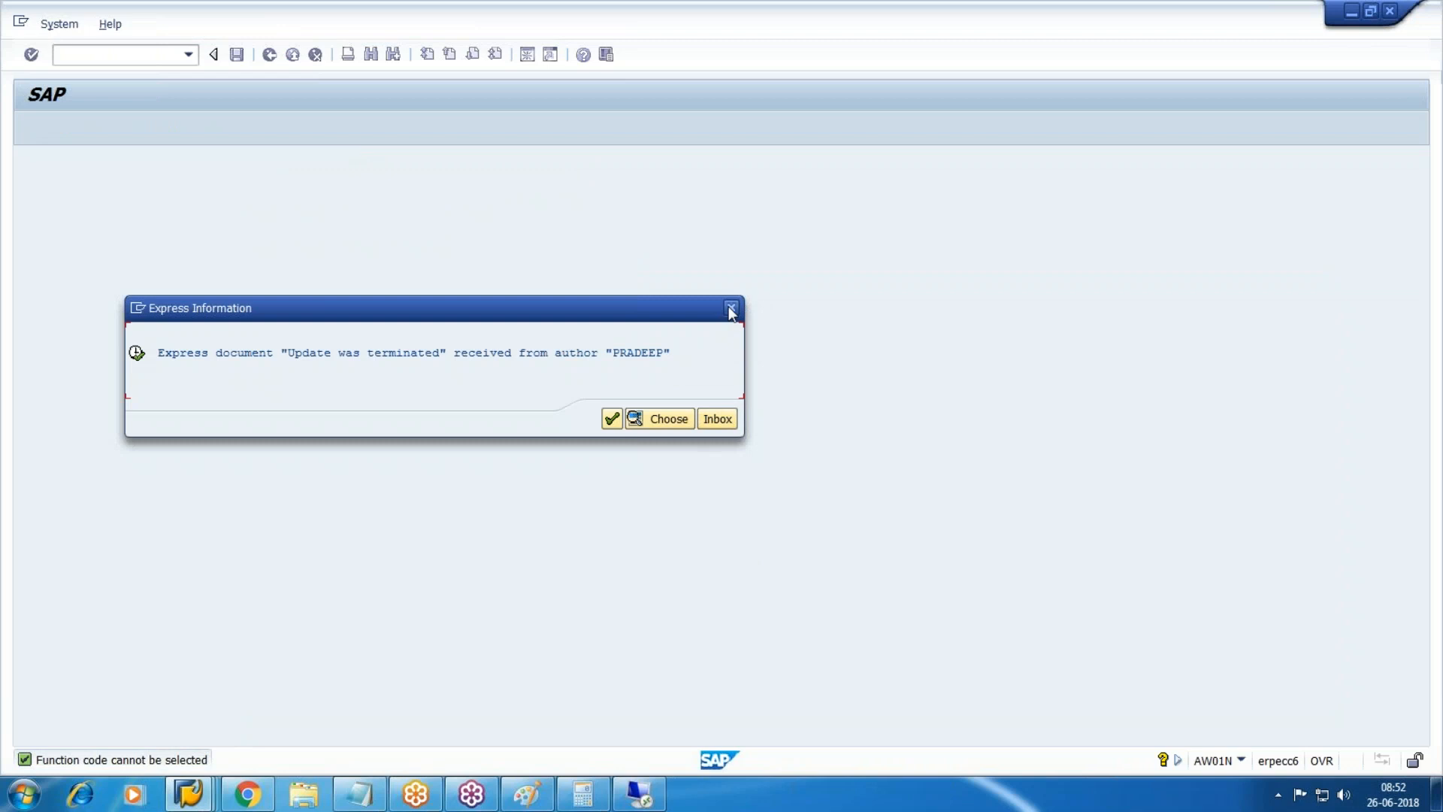
pyautogui.click(614, 418)
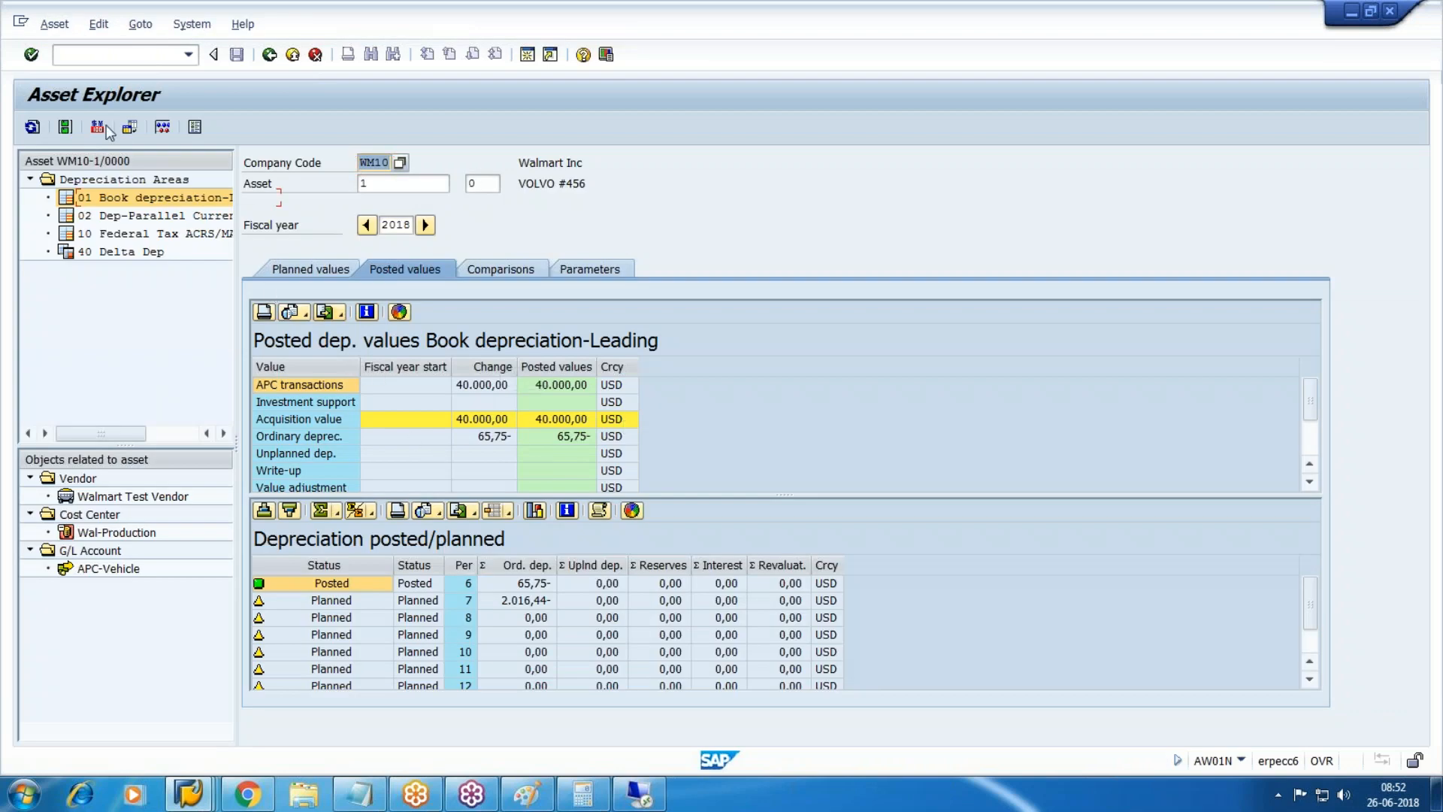
pyautogui.click(32, 127)
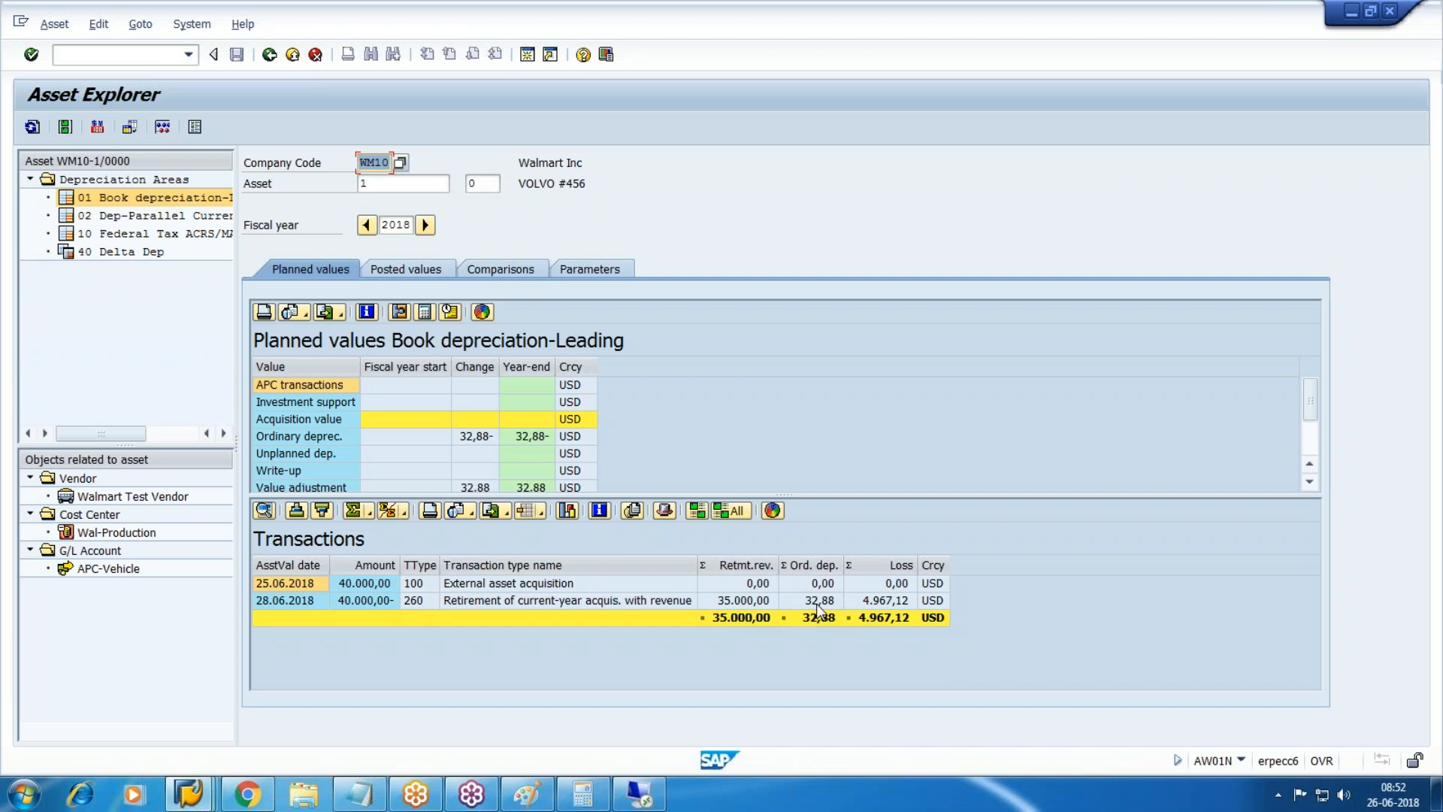
pyautogui.click(887, 603)
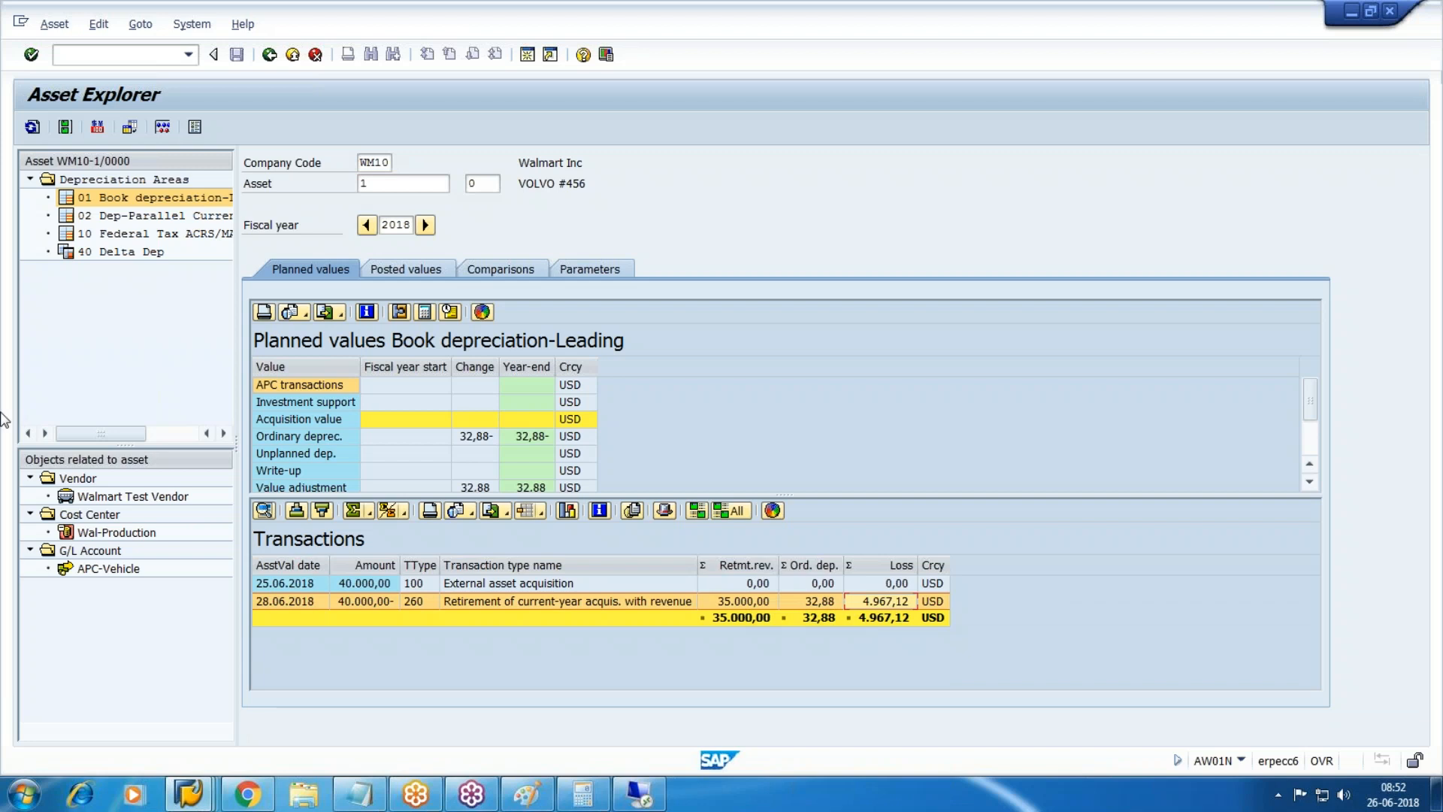
pyautogui.click(154, 197)
# Run FBL3N line items for G/L account 2500 APC-Vehicle, all items.
pyautogui.moveTo(188, 793)
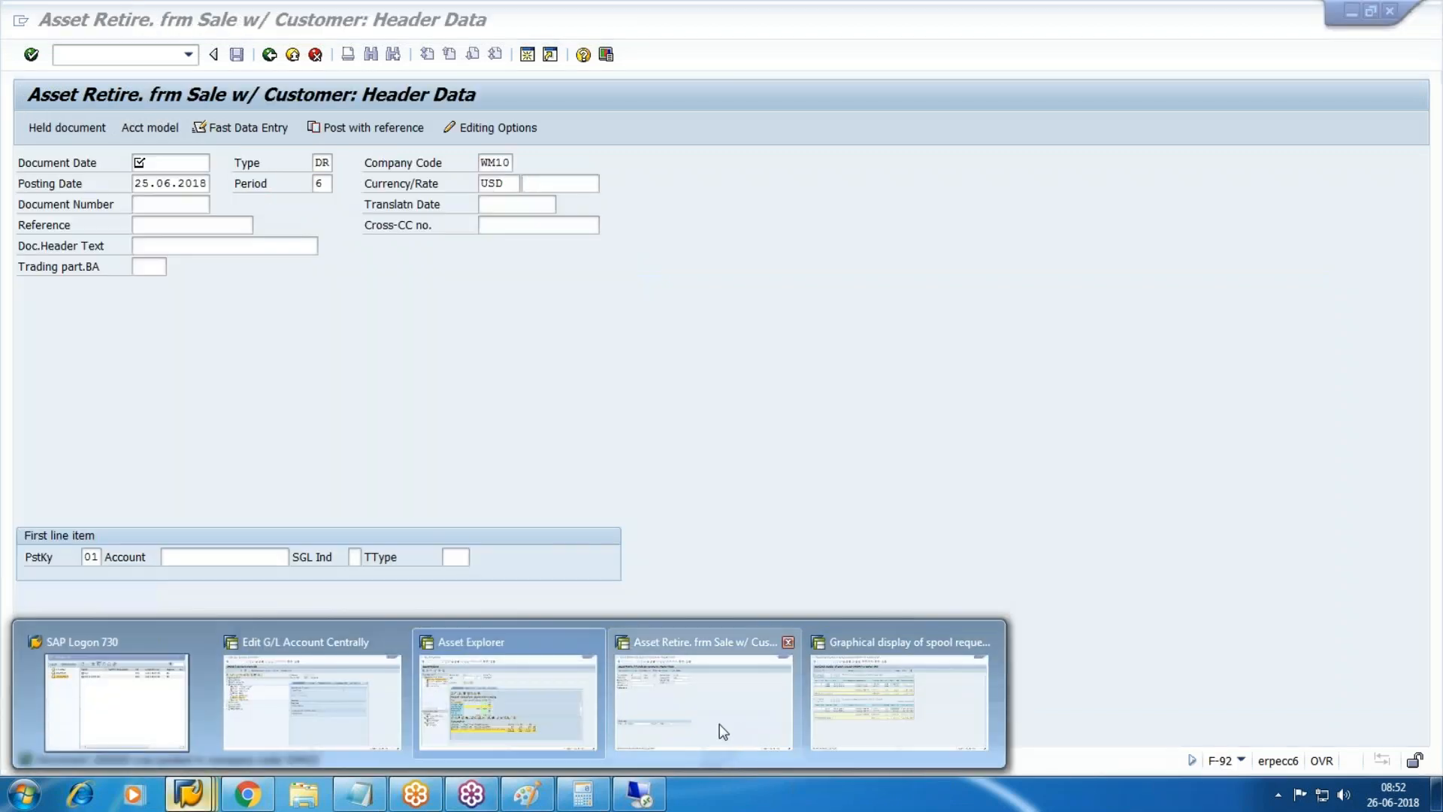
pyautogui.click(721, 729)
pyautogui.click(65, 51)
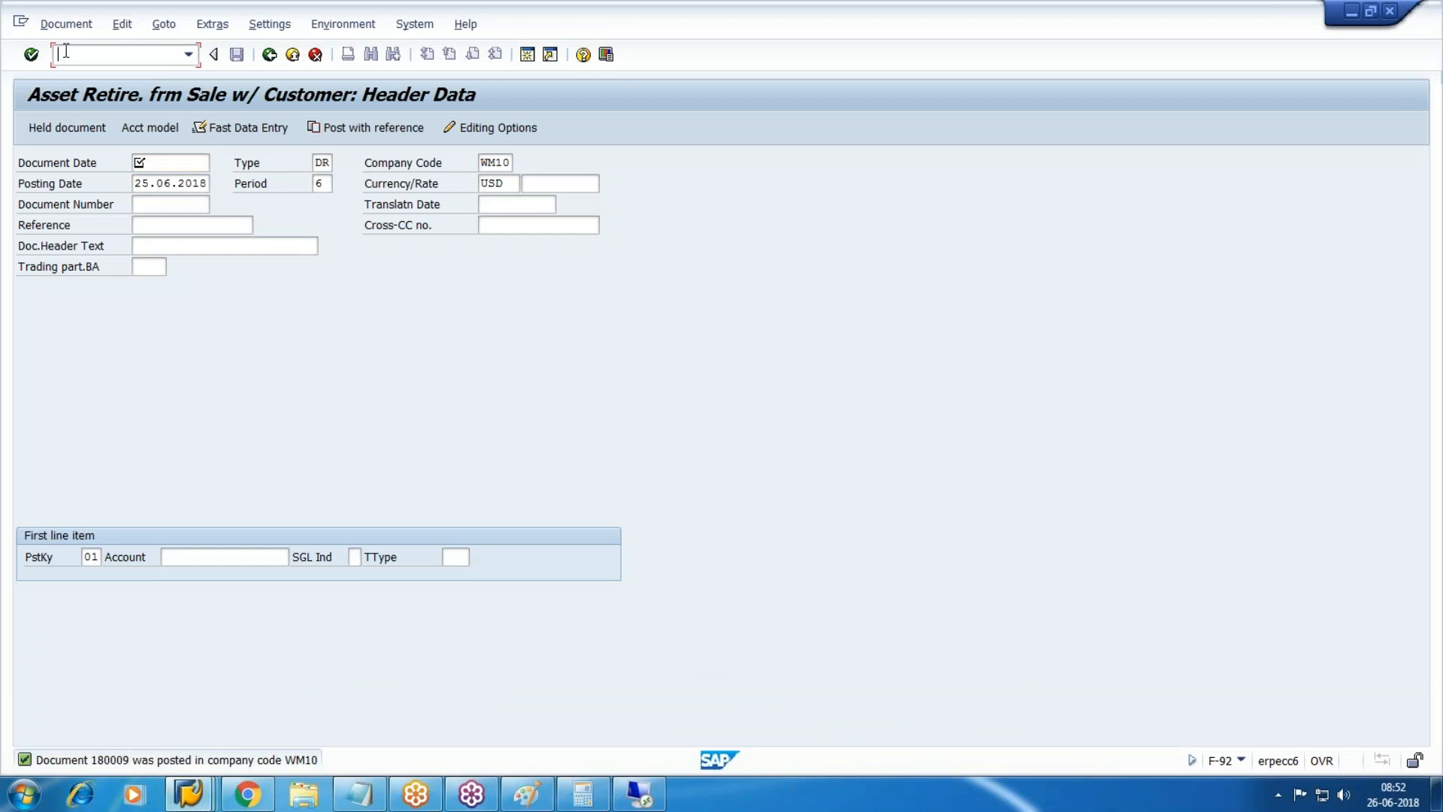
pyautogui.write('/nfbl3n')
pyautogui.press('Return')
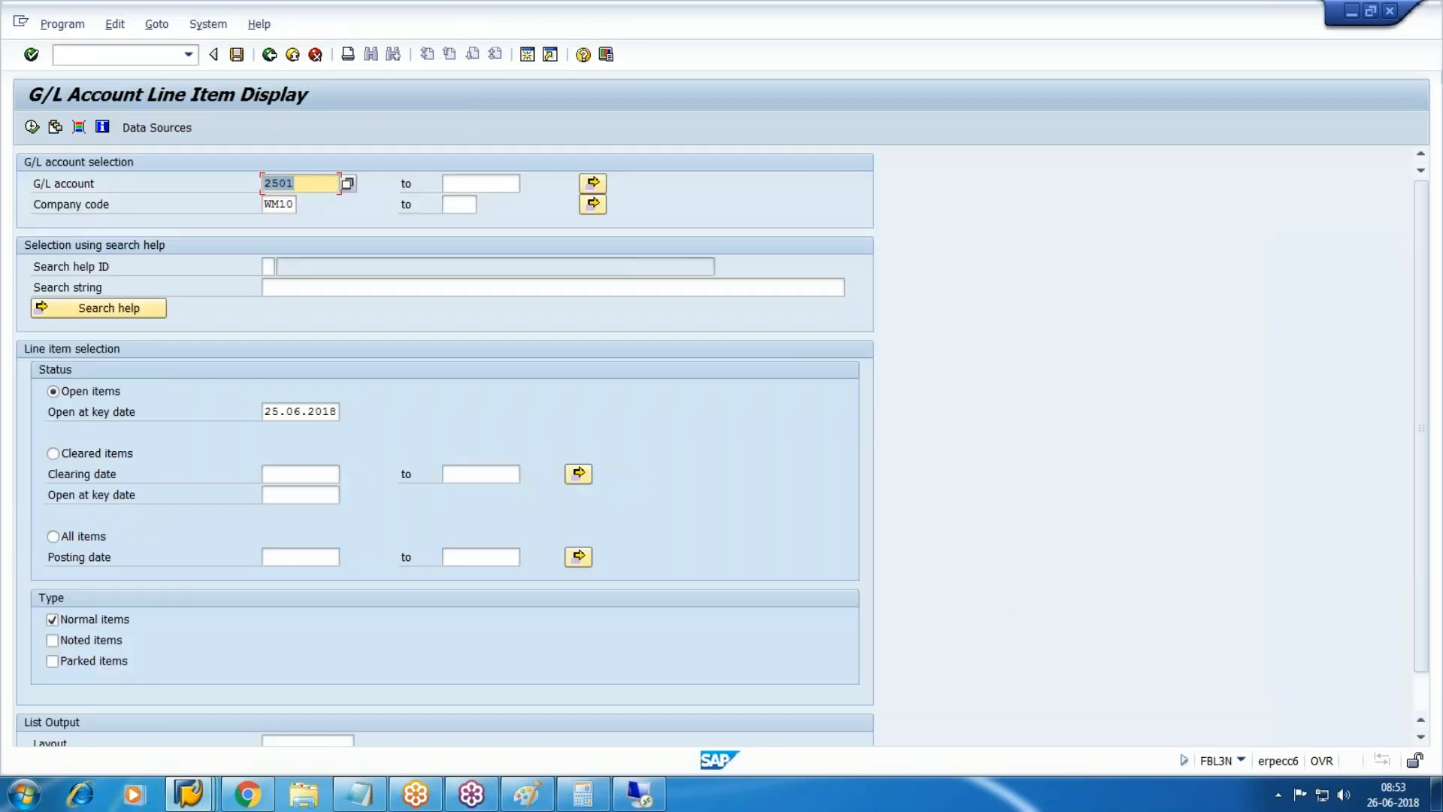
pyautogui.press('F4')
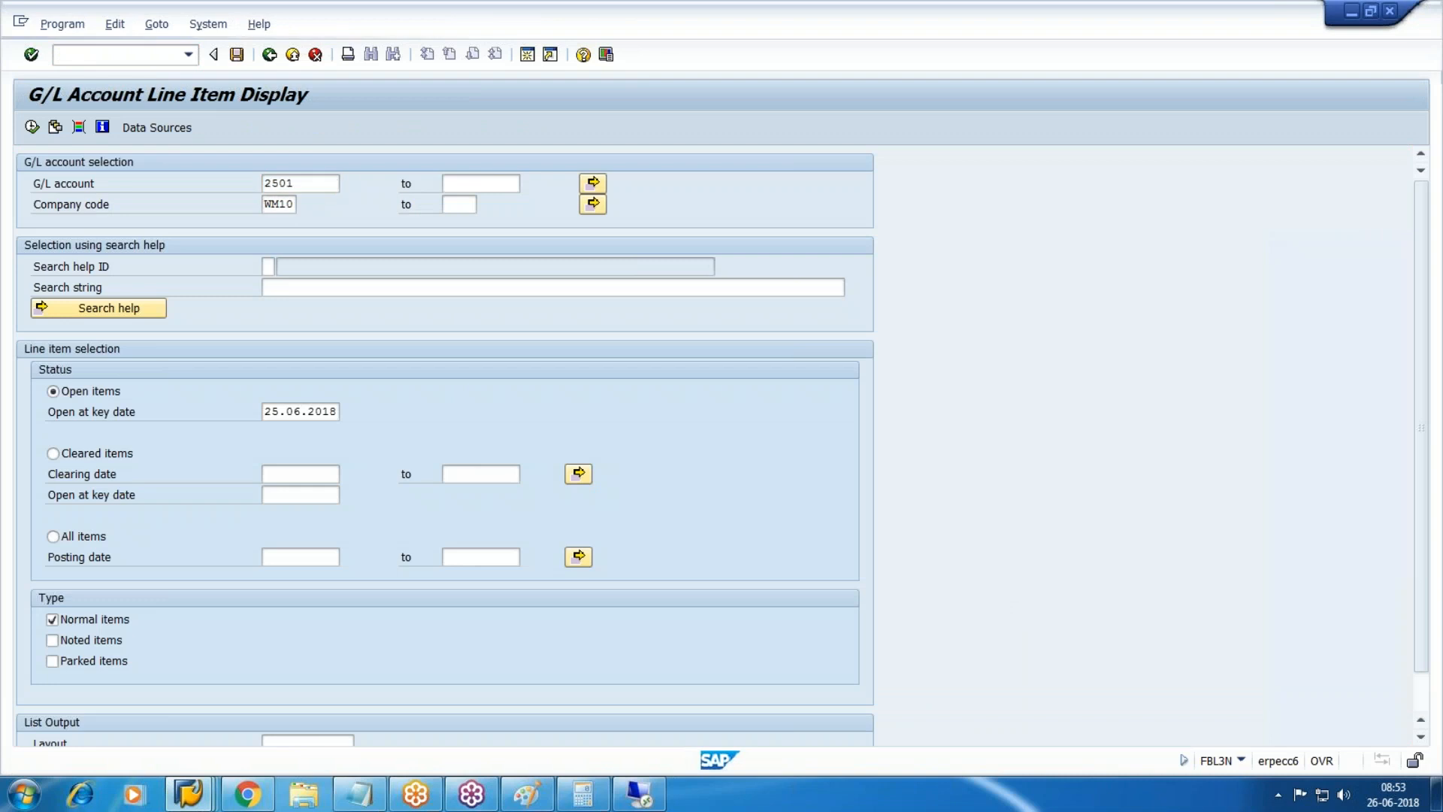
pyautogui.press('Return')
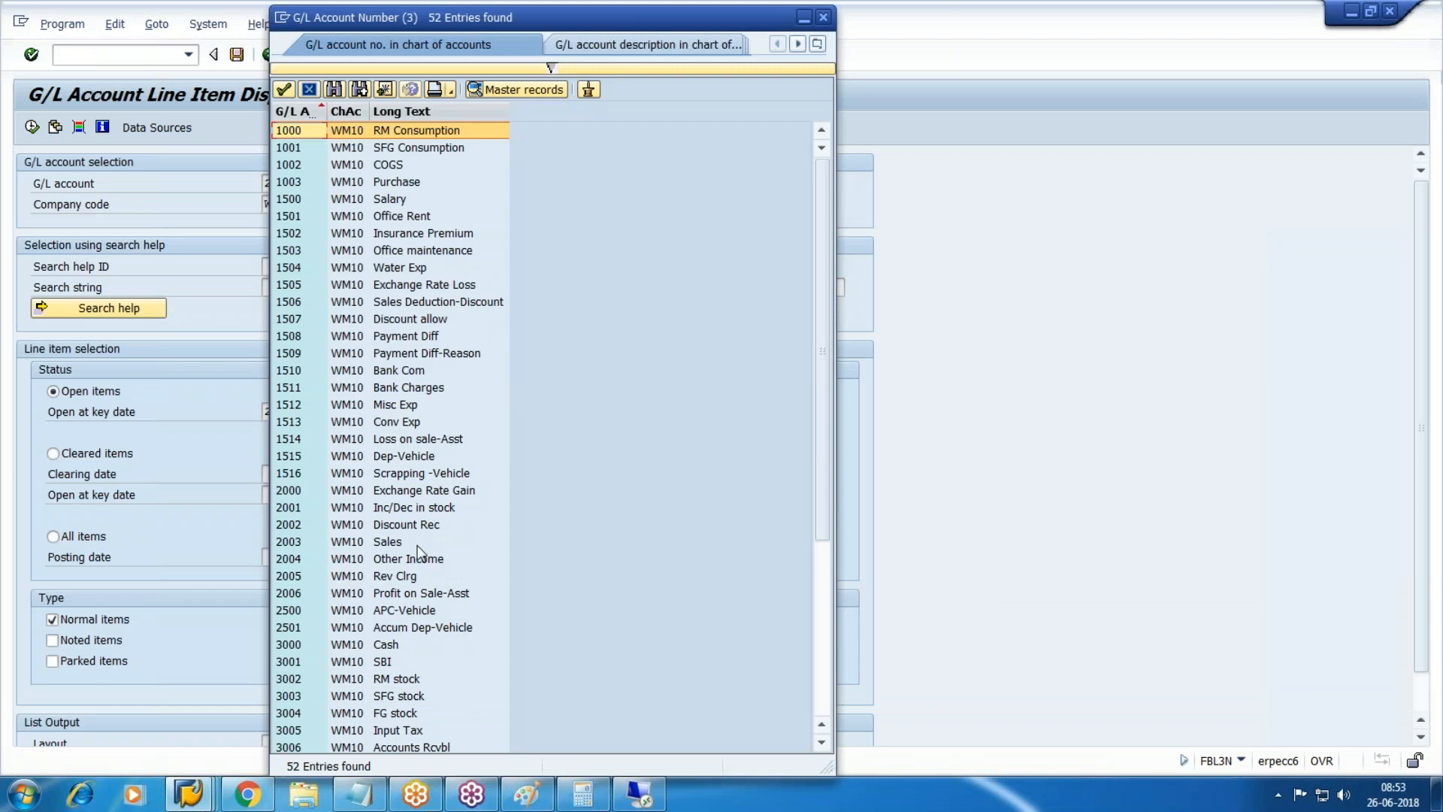
pyautogui.scroll(-5, 398, 552)
pyautogui.hotkey('ctrl', 'f')
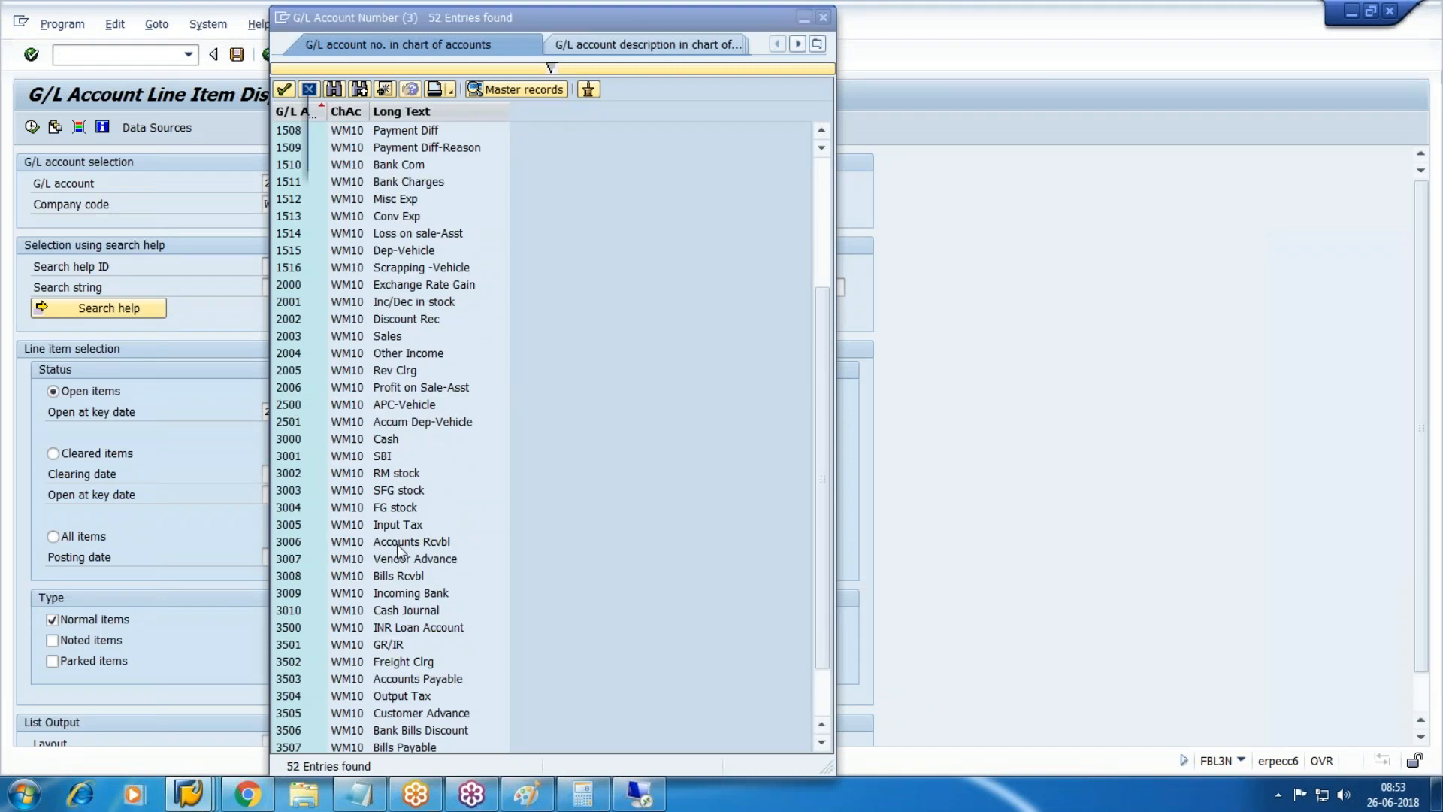
pyautogui.press('Escape')
pyautogui.doubleClick(399, 406)
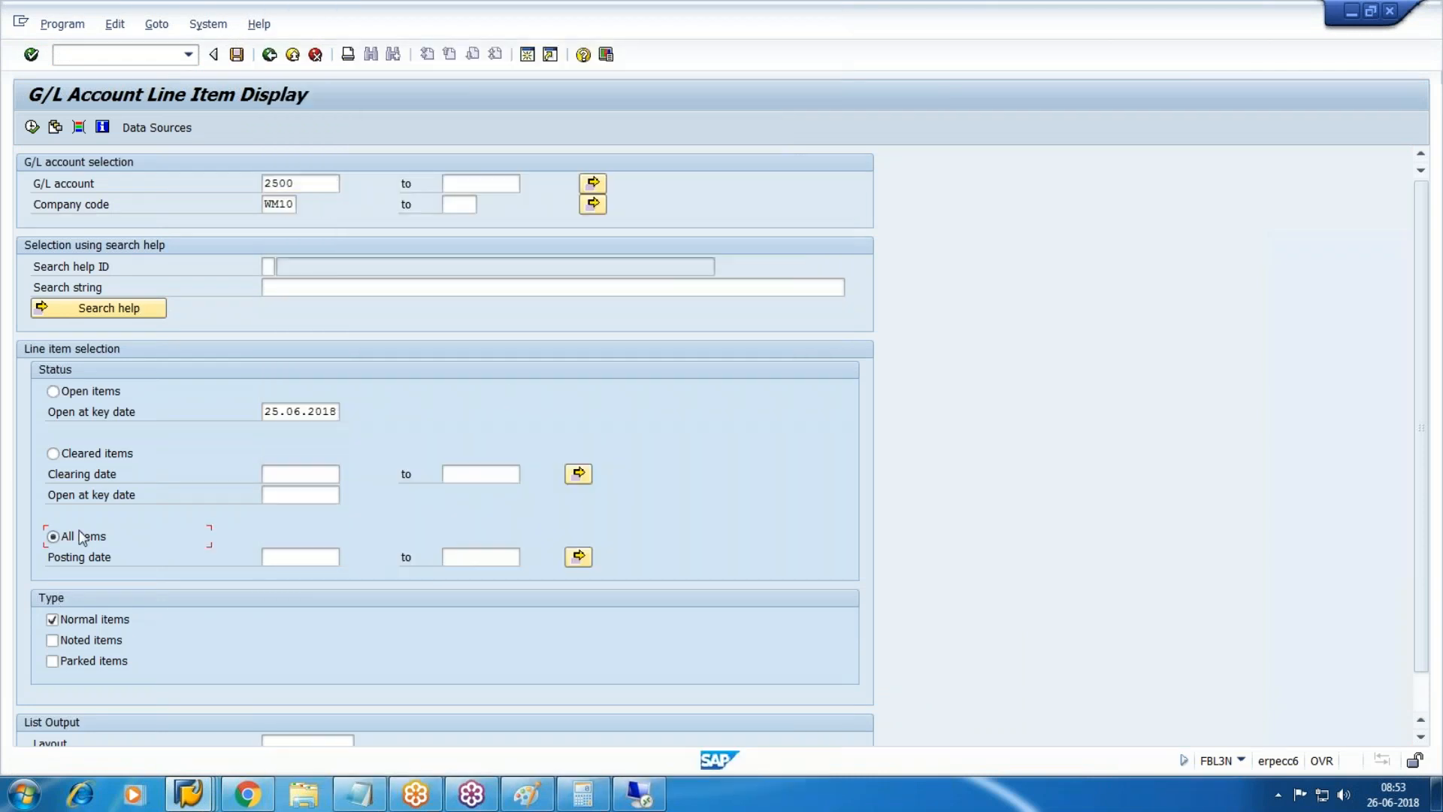
pyautogui.click(33, 127)
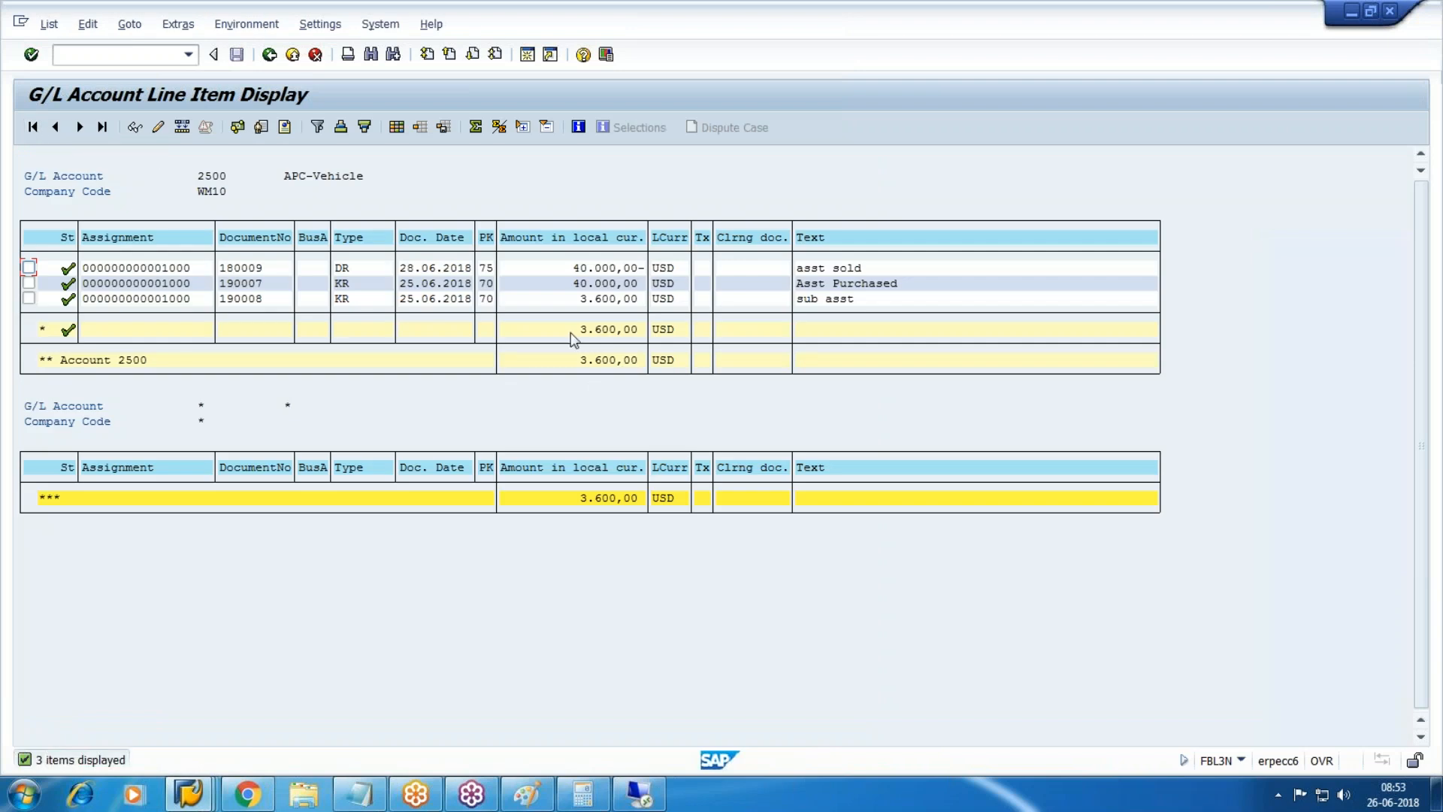
# Check the 40.000,00 sale credit and 3.600,00 balance, then return to Asset Explorer.
pyautogui.moveTo(543, 326); pyautogui.dragTo(848, 348)
pyautogui.moveTo(579, 269); pyautogui.dragTo(943, 310)
pyautogui.click(216, 798)
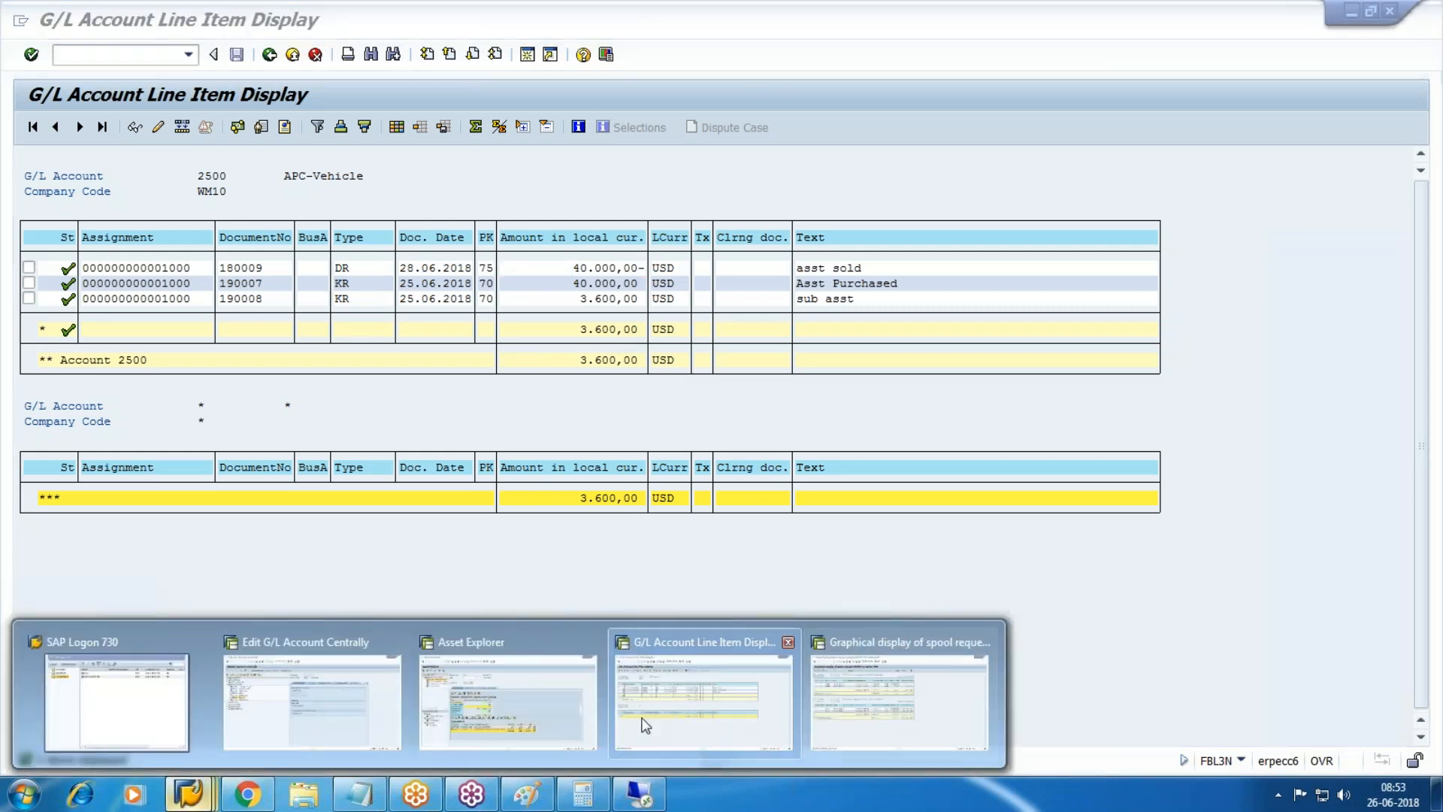
pyautogui.click(557, 709)
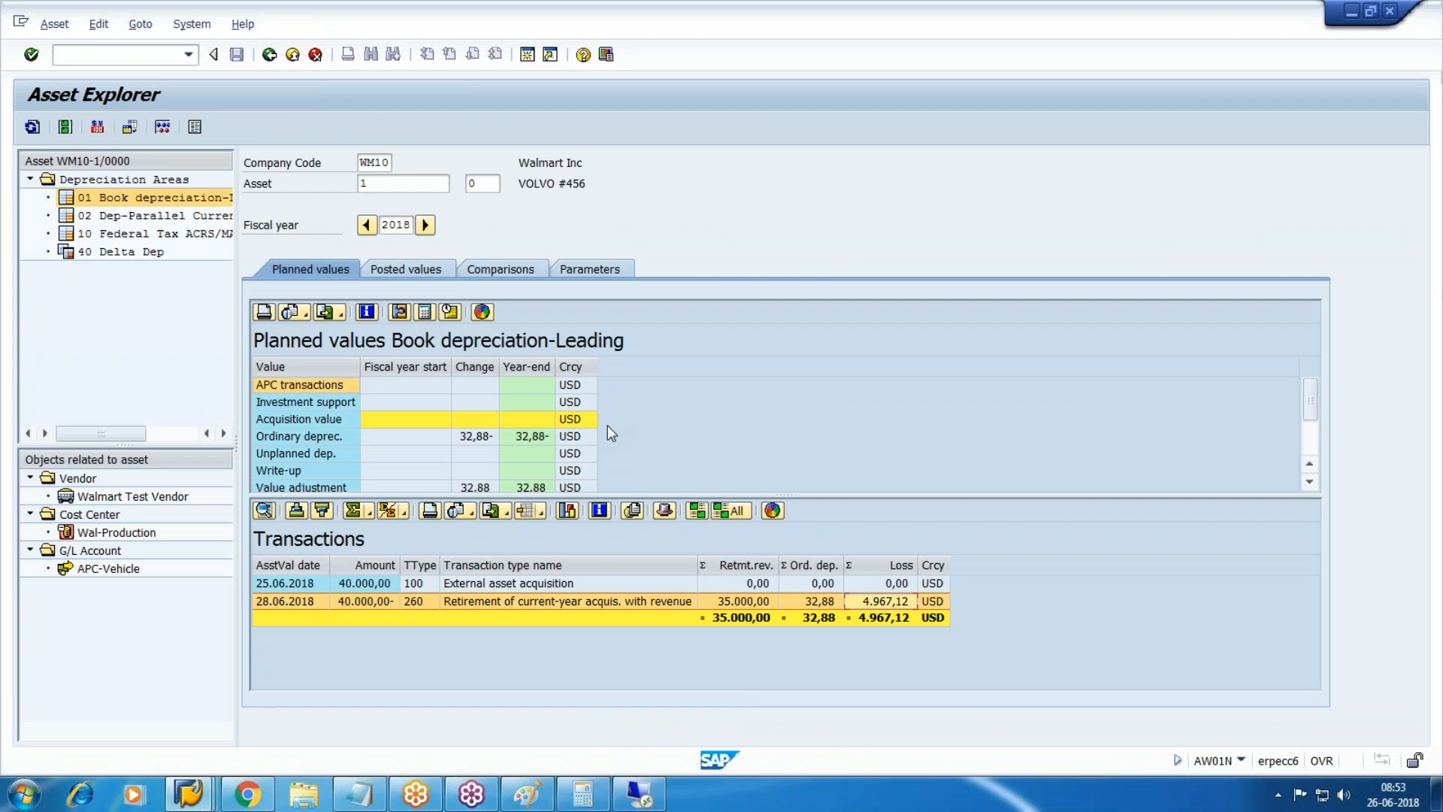
# Load sub-asset number 1 of the vehicle in Asset Explorer.
pyautogui.click(479, 183)
pyautogui.write('1')
pyautogui.press('Return')
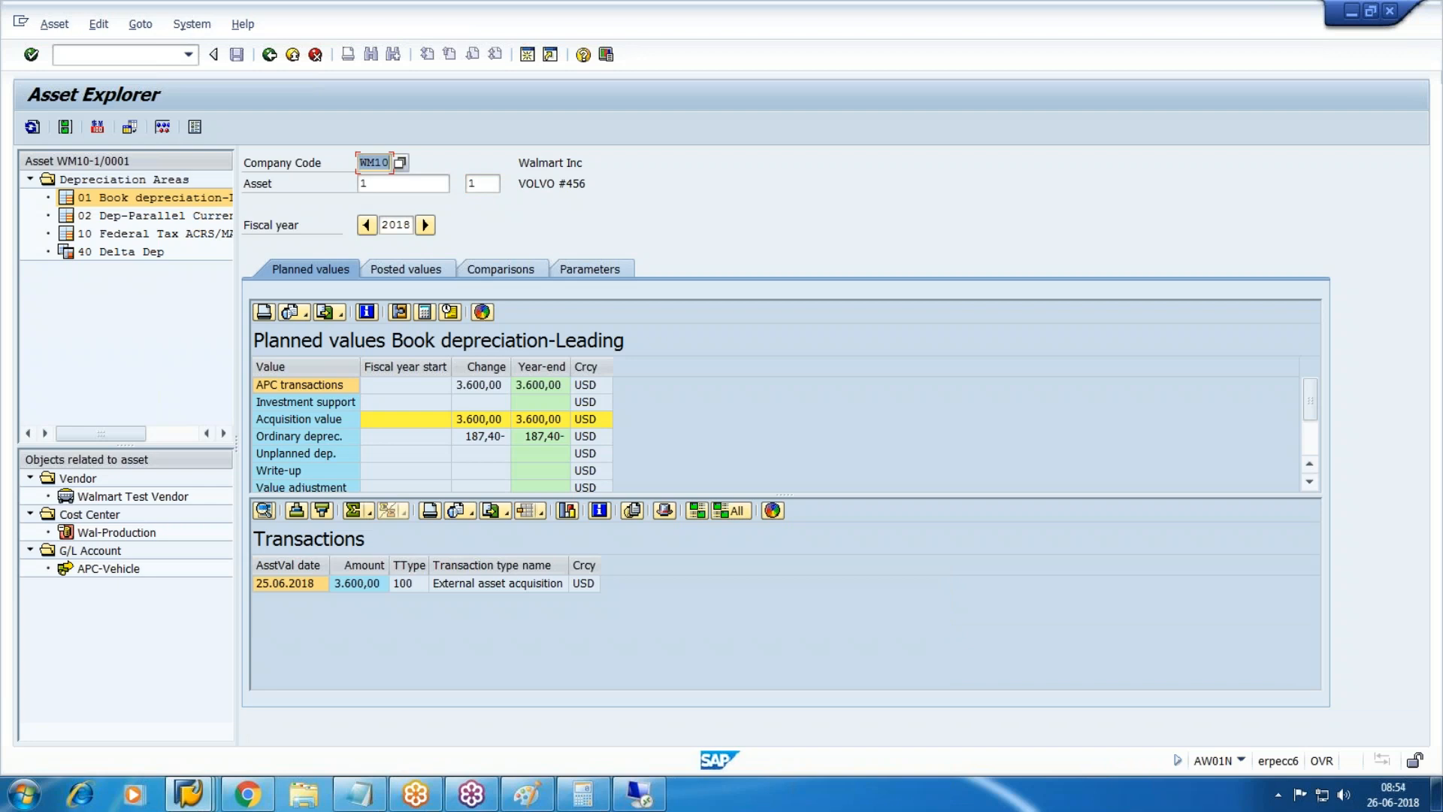
# Open document 180009 in data entry view and check its 4.967,12 loss on sale line.
pyautogui.moveTo(188, 794)
pyautogui.click(889, 711)
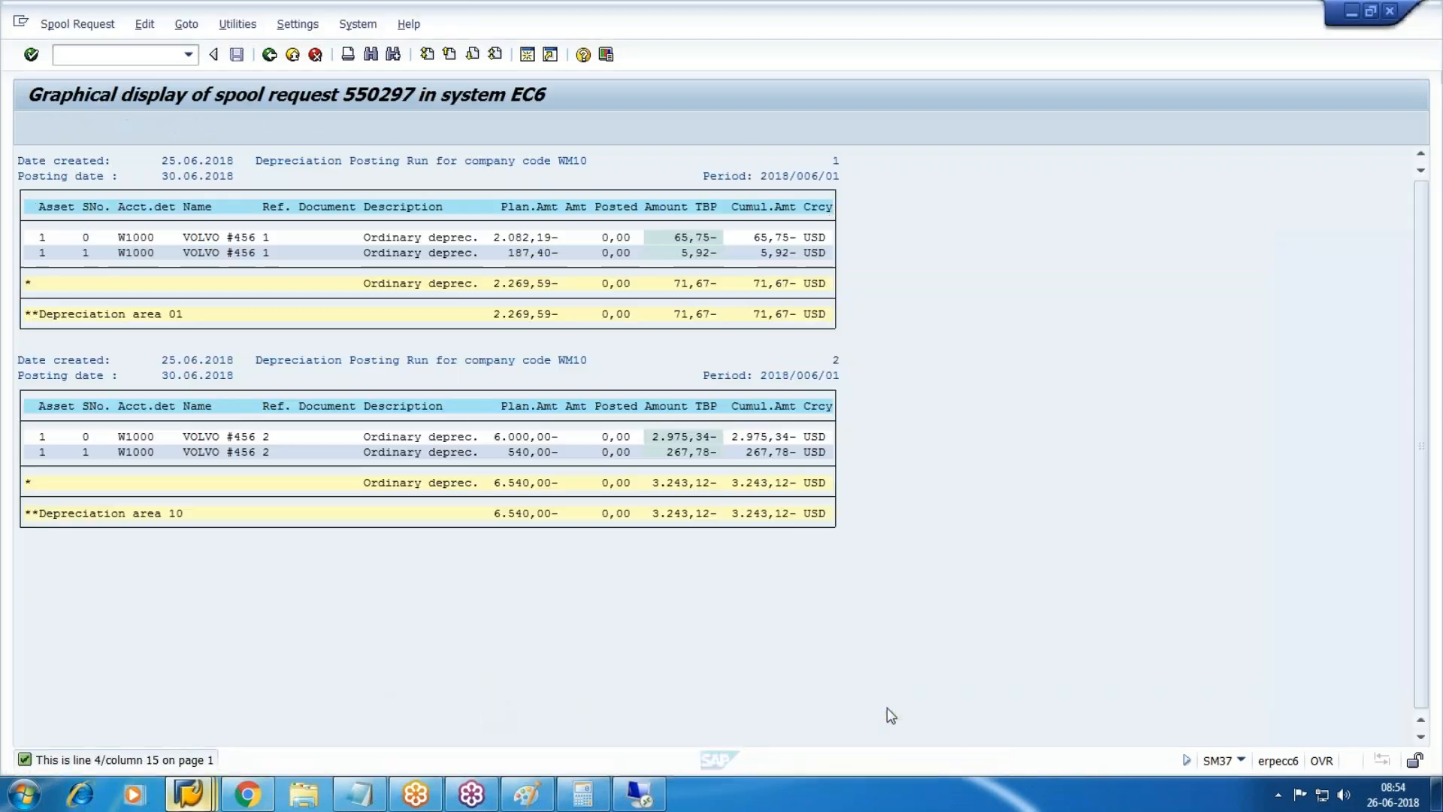
pyautogui.click(650, 725)
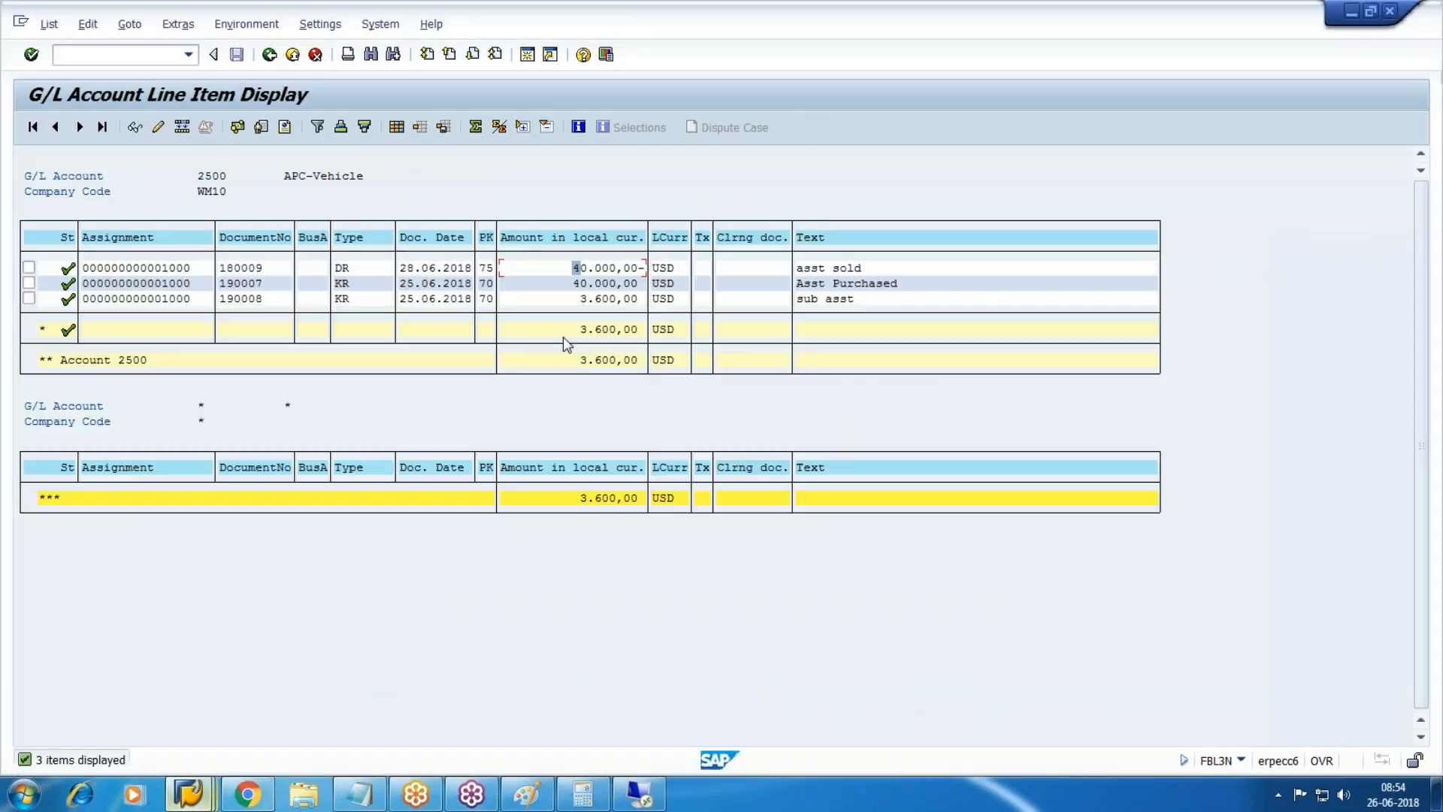
pyautogui.doubleClick(617, 271)
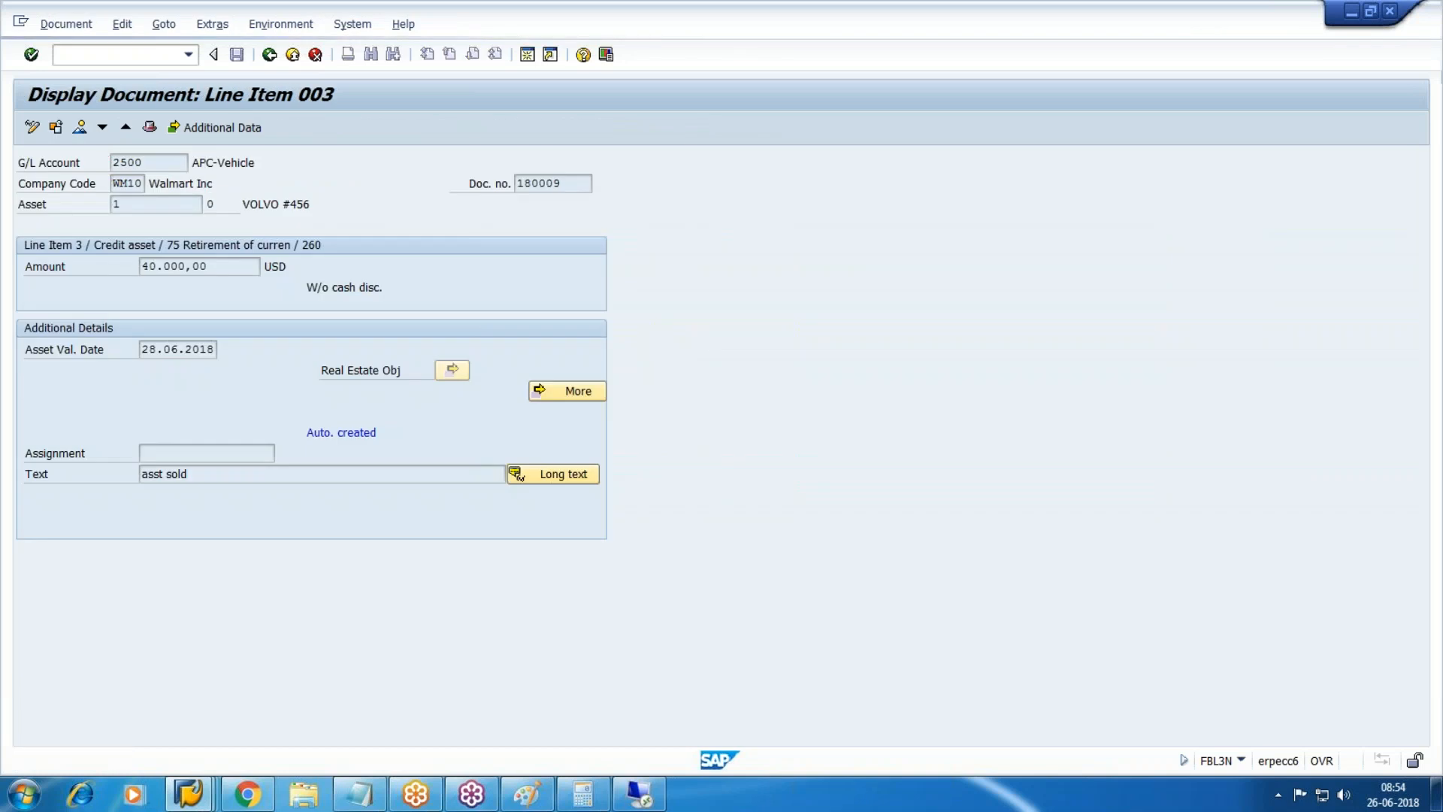
pyautogui.click(80, 127)
pyautogui.click(355, 417)
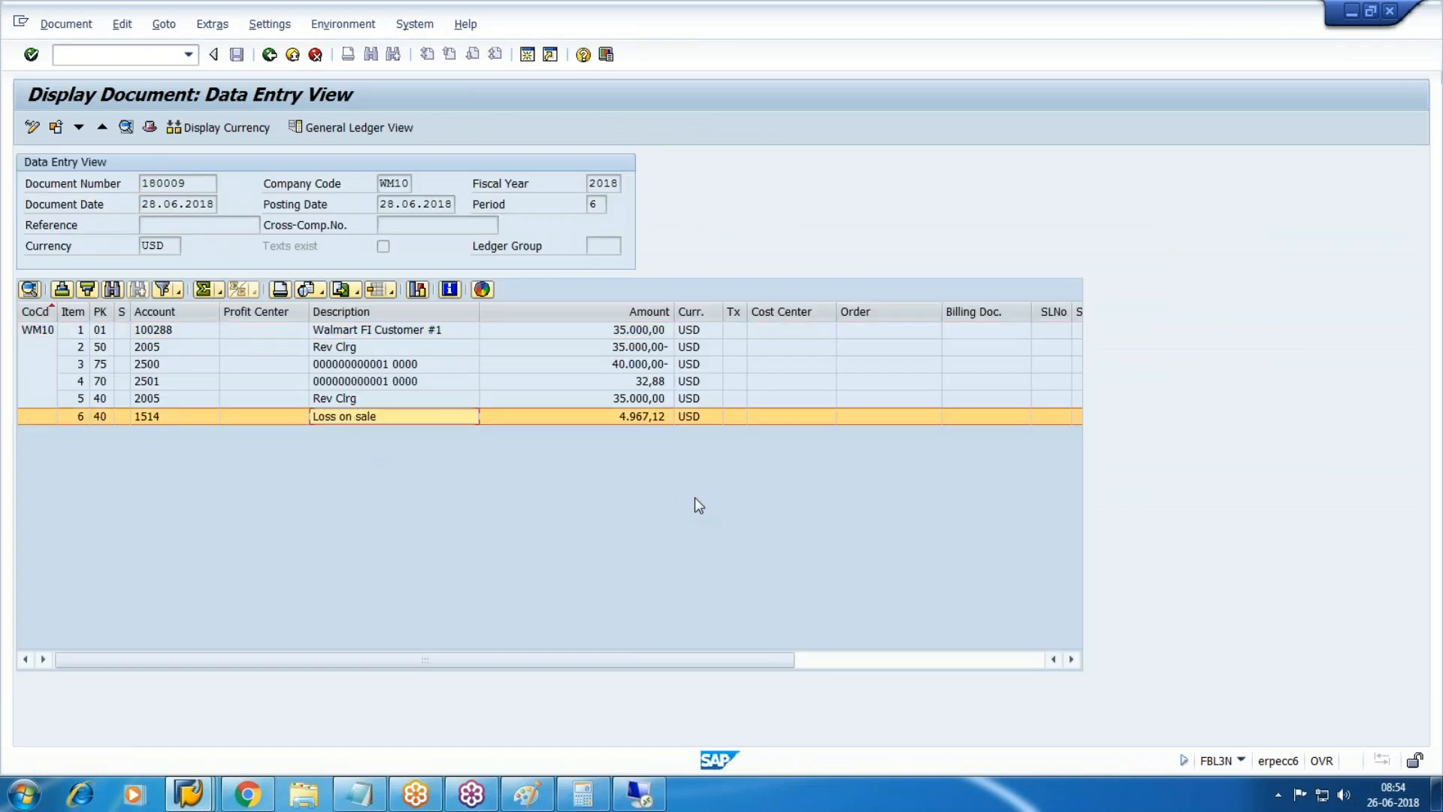
pyautogui.hotkey('alt', 'Tab')
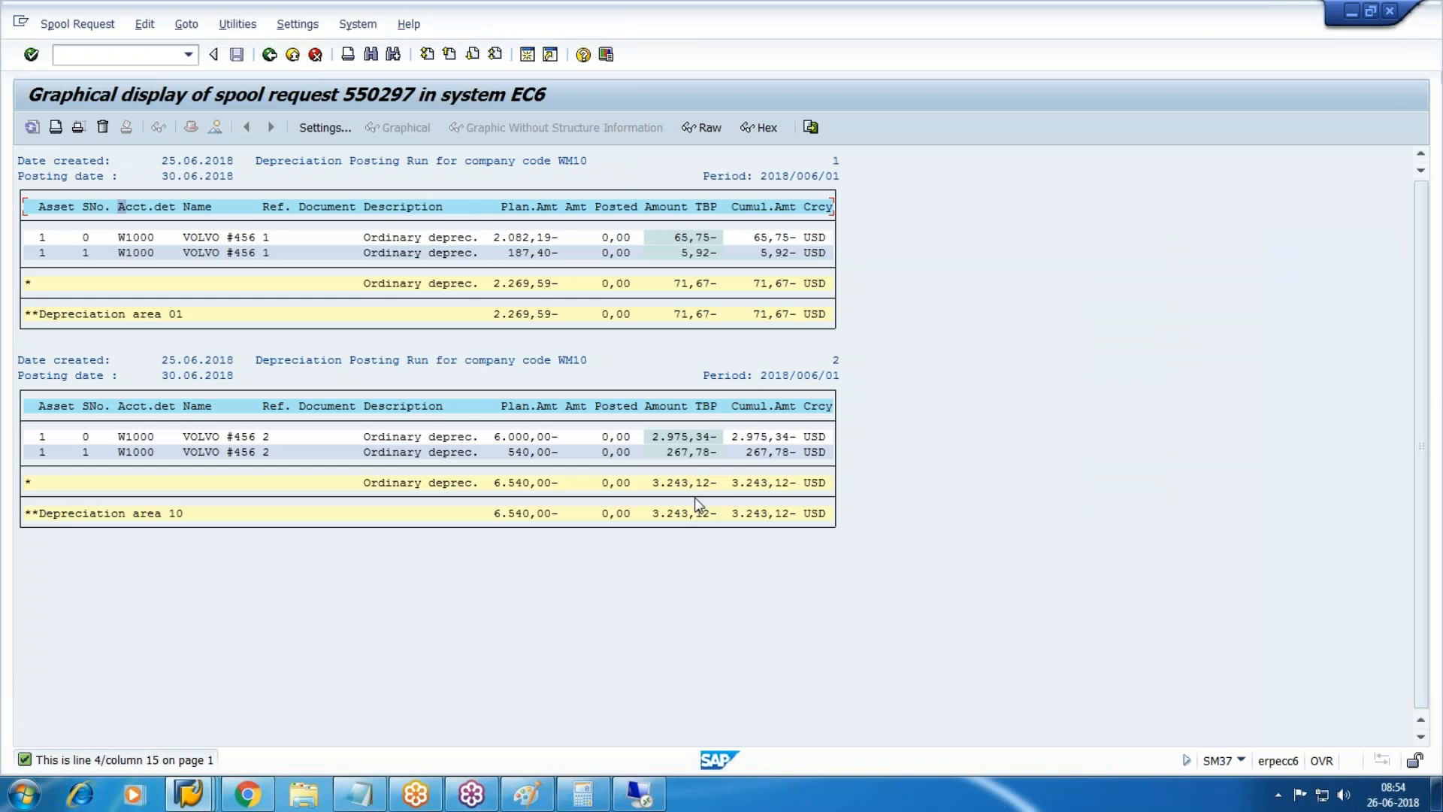
pyautogui.hotkey('alt', 'Tab')
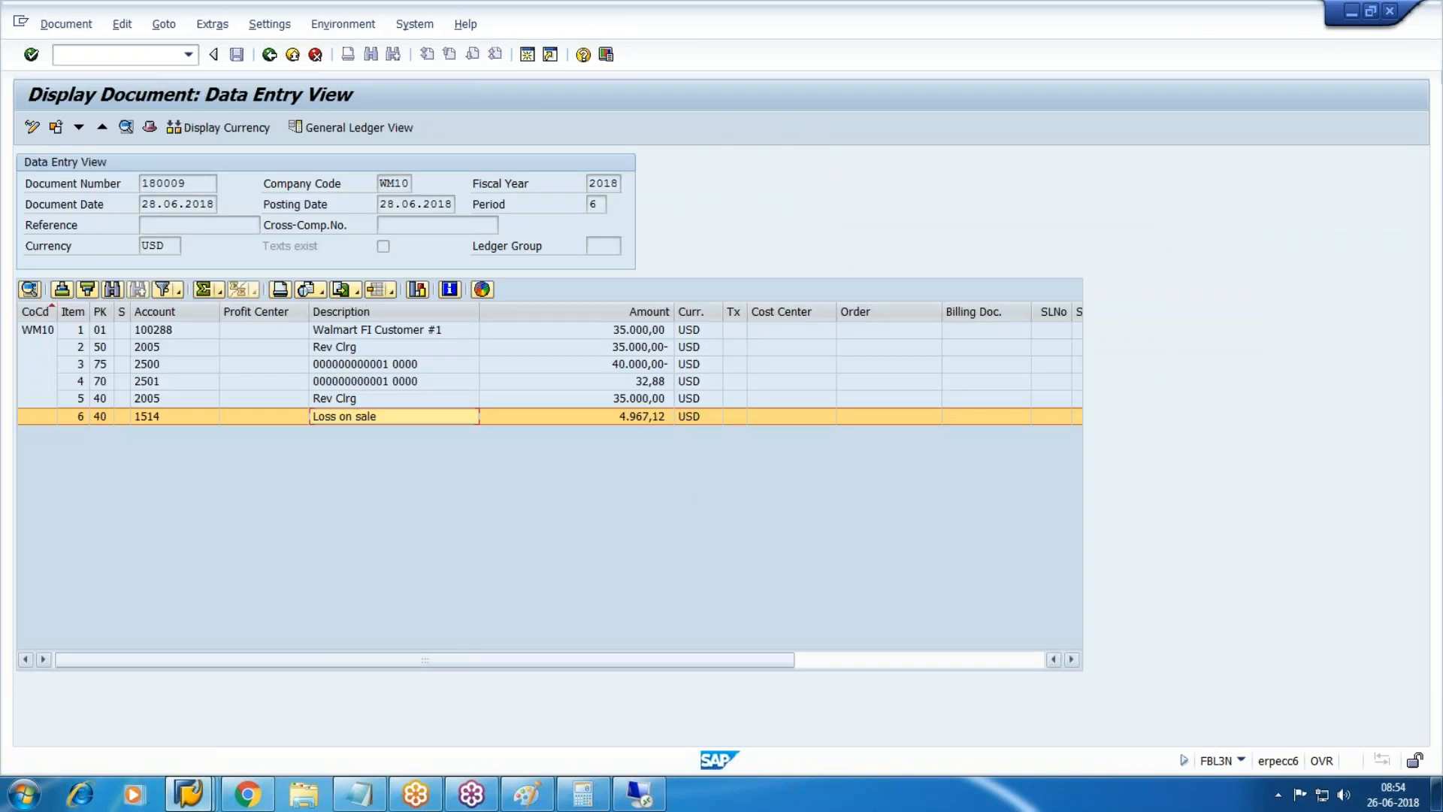
pyautogui.click(188, 793)
# Look up account 001516 Scrapping -Vehicle under Admn & Selling Cost in FS00.
pyautogui.click(364, 715)
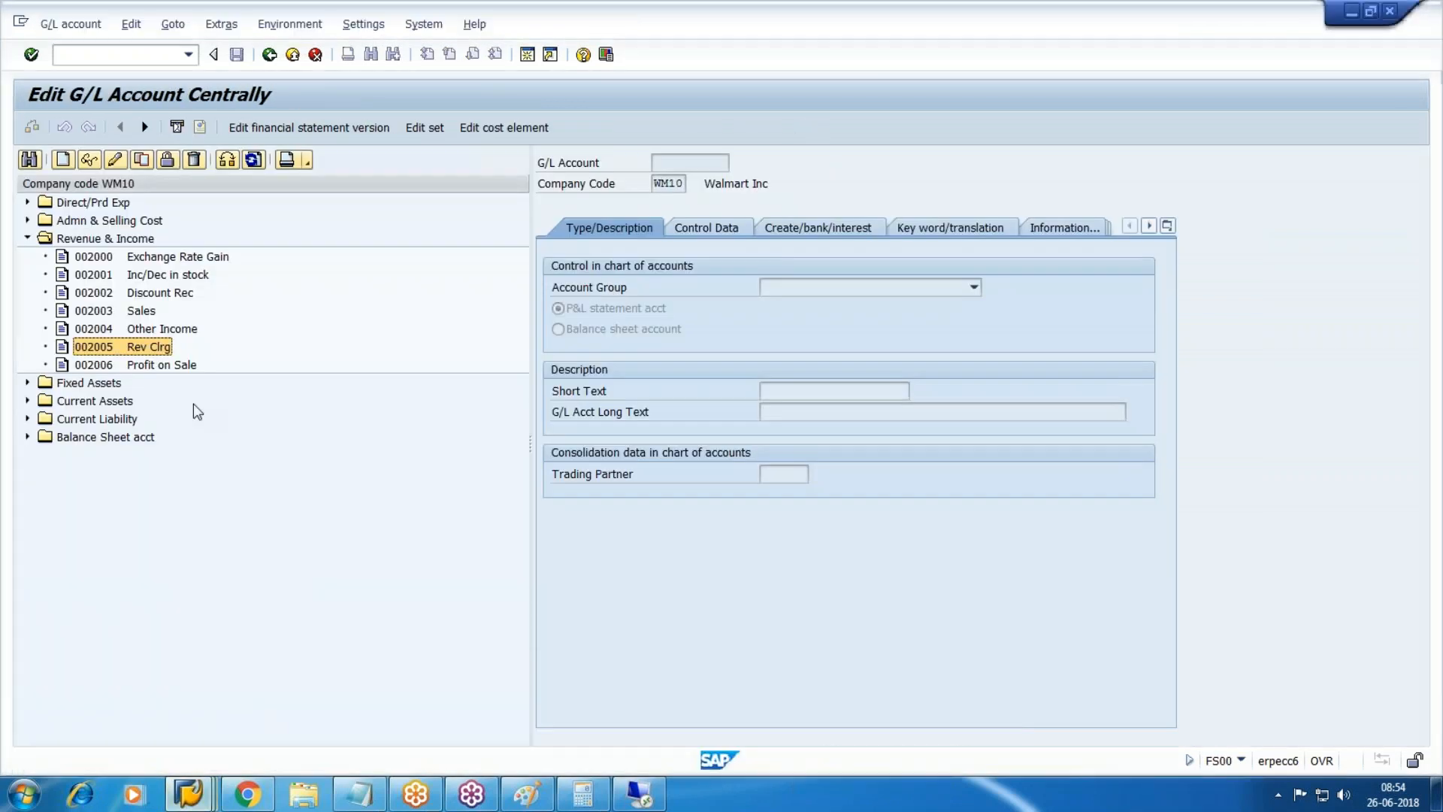
pyautogui.click(26, 220)
pyautogui.click(169, 526)
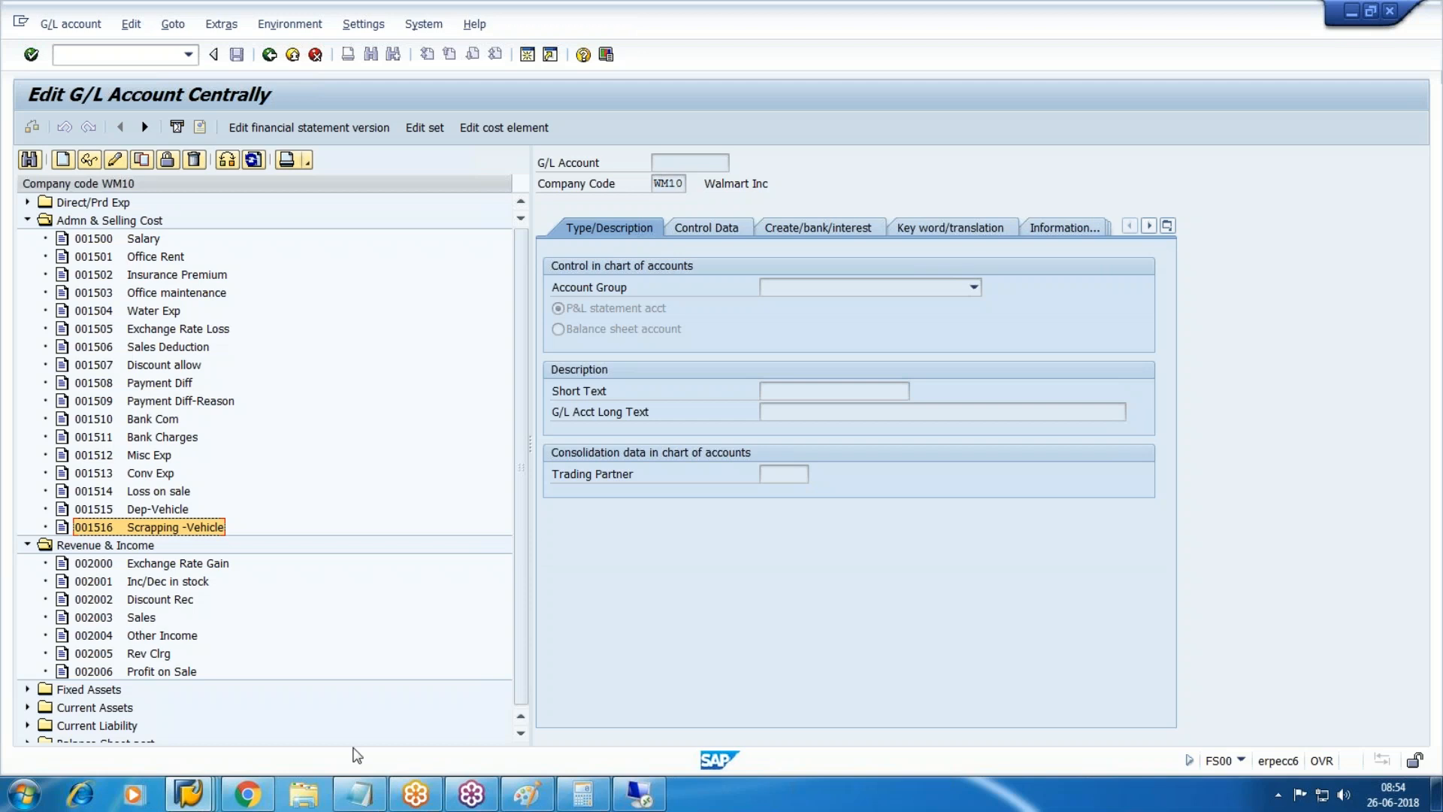
# Open the SAP Reference IMG through transaction /nSPRO.
pyautogui.click(188, 794)
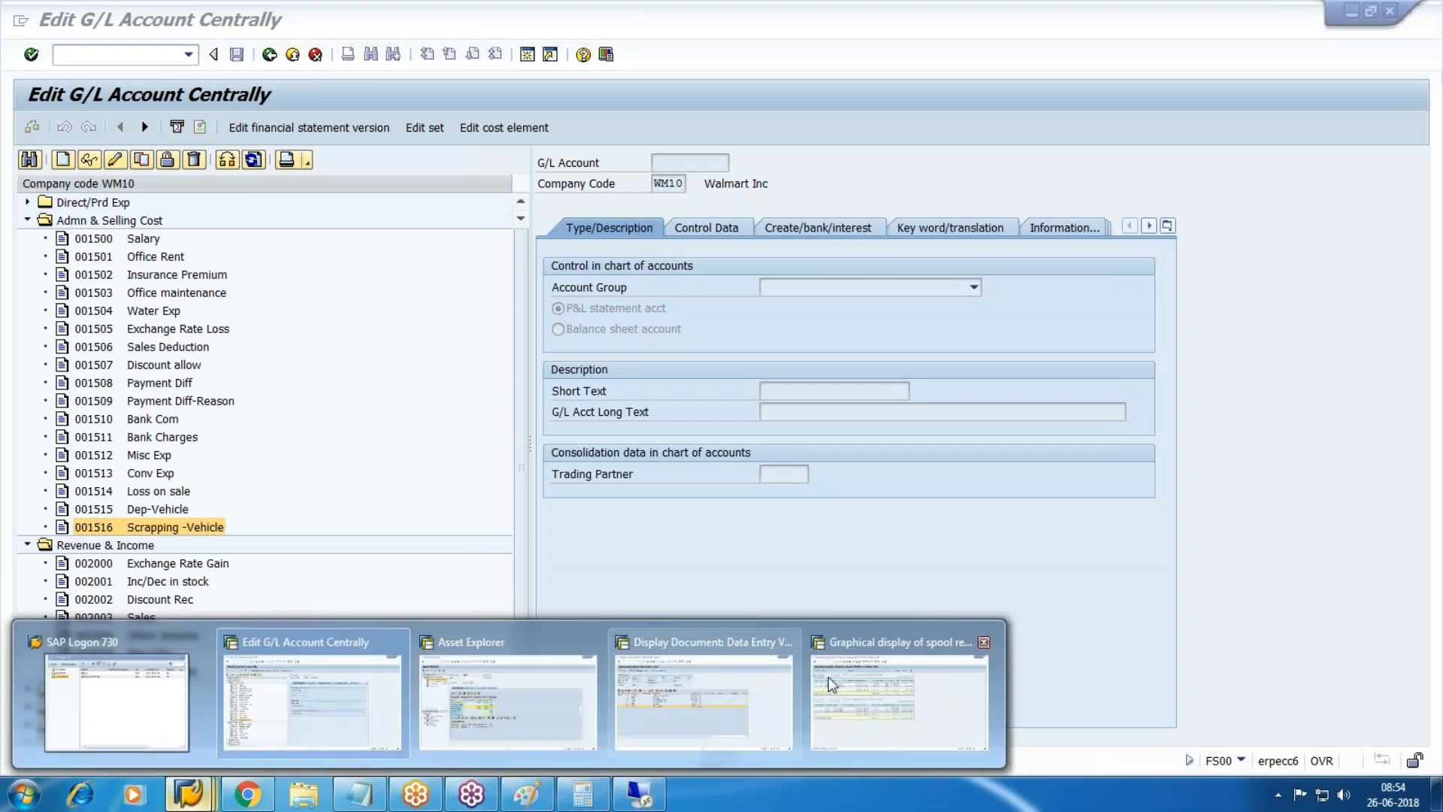
pyautogui.click(922, 714)
pyautogui.write('/nspro')
pyautogui.press('Return')
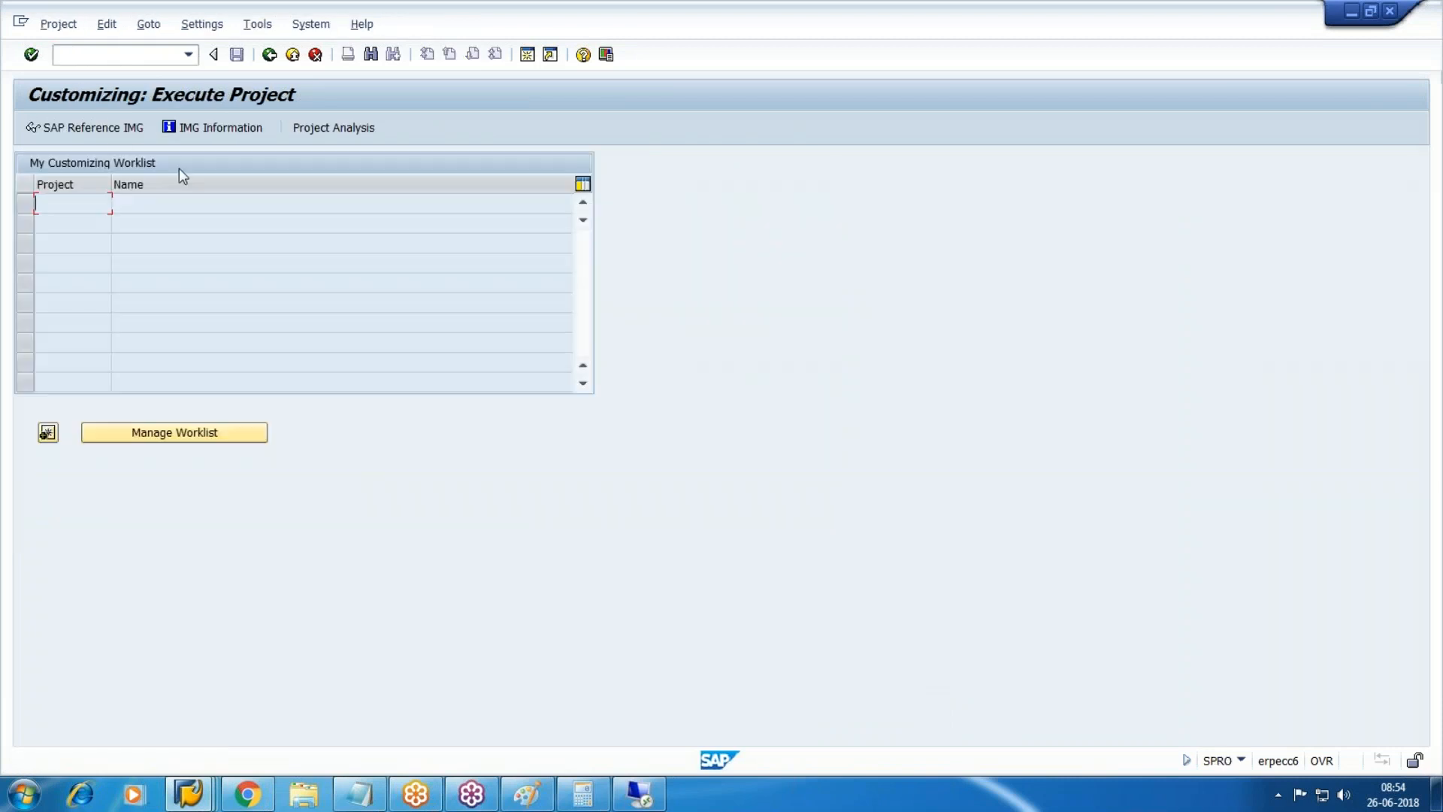
pyautogui.click(60, 127)
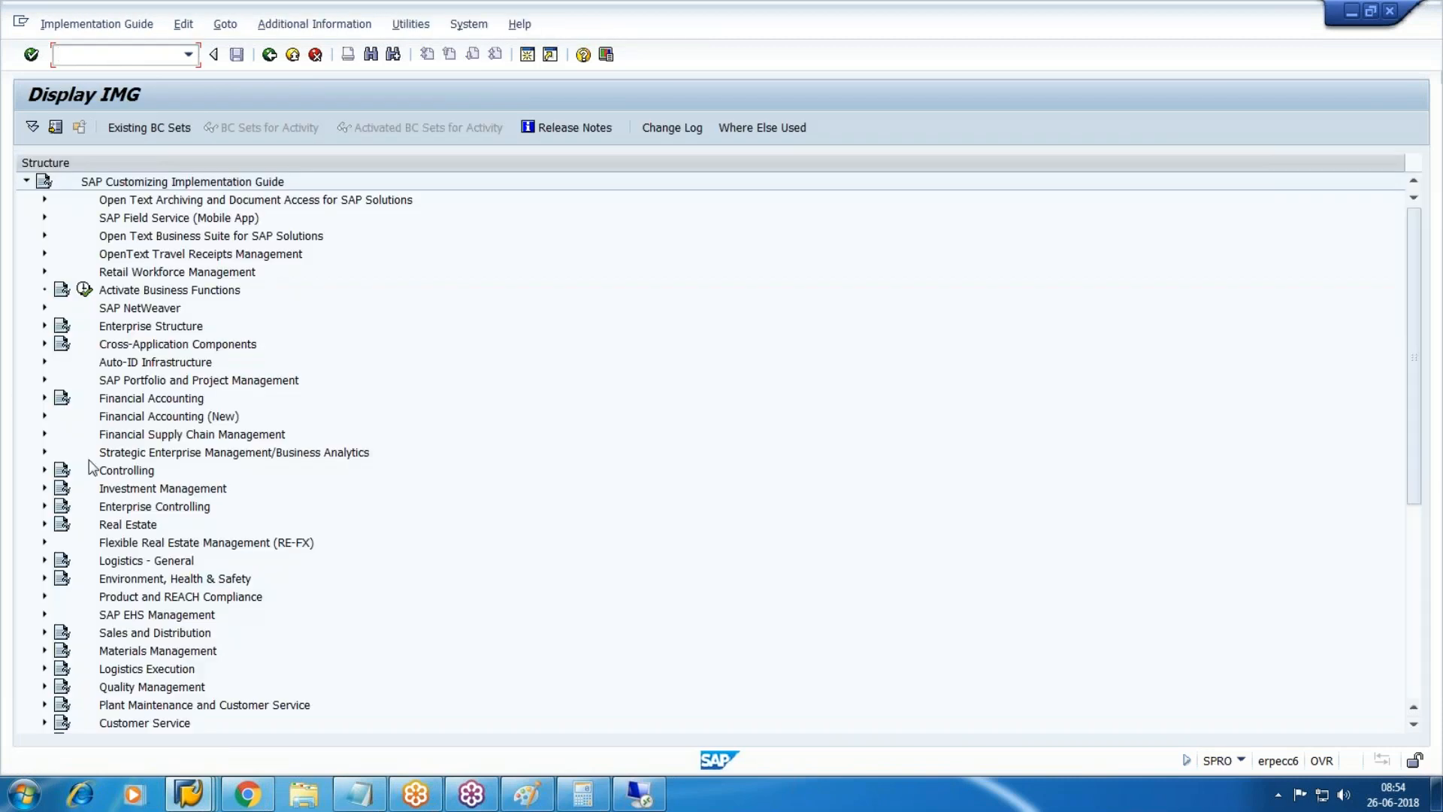
# Open the Assign G/L Accounts account determinations for chart of depreciation WM10.
pyautogui.click(183, 419)
pyautogui.click(44, 415)
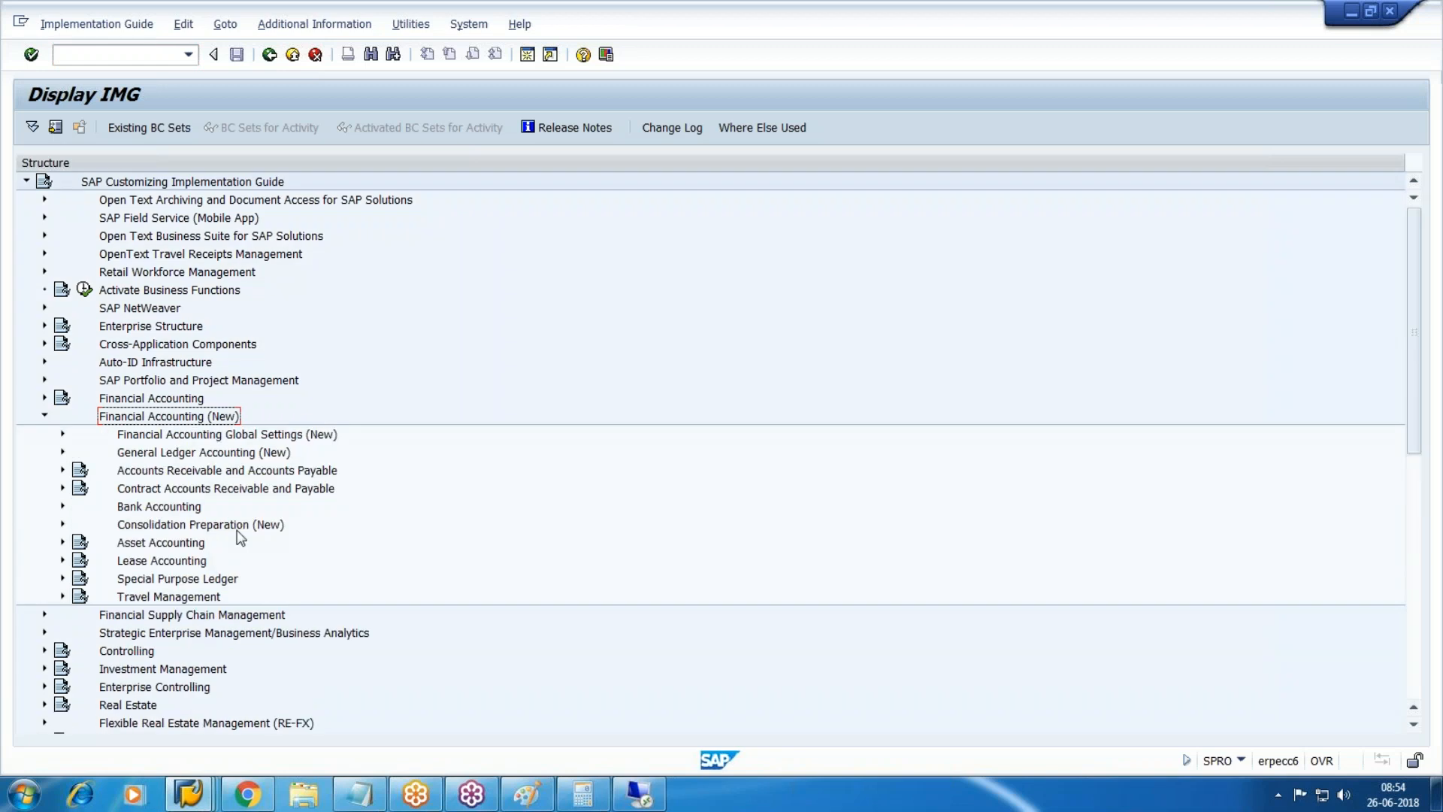
pyautogui.scroll(-1, 198, 478)
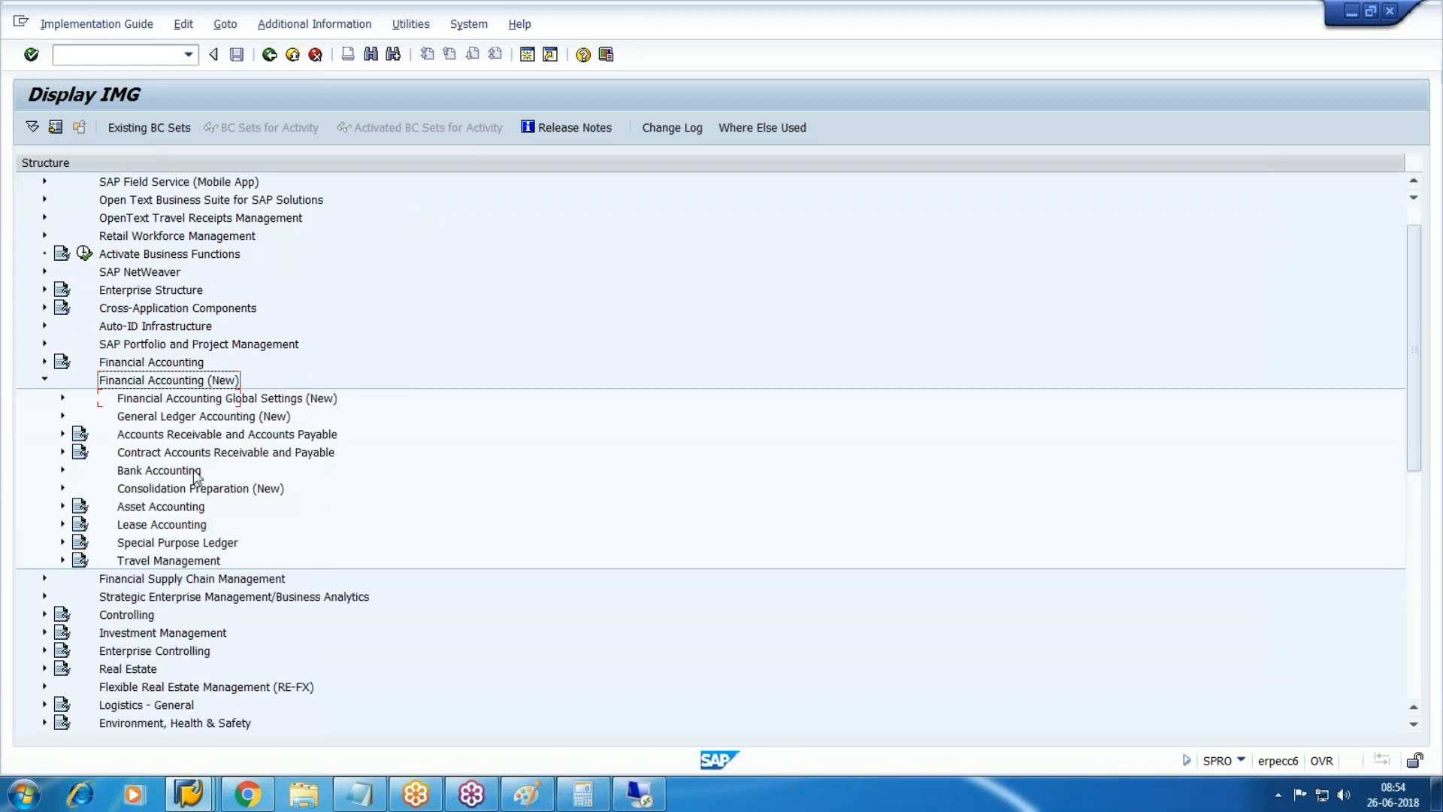
pyautogui.click(60, 506)
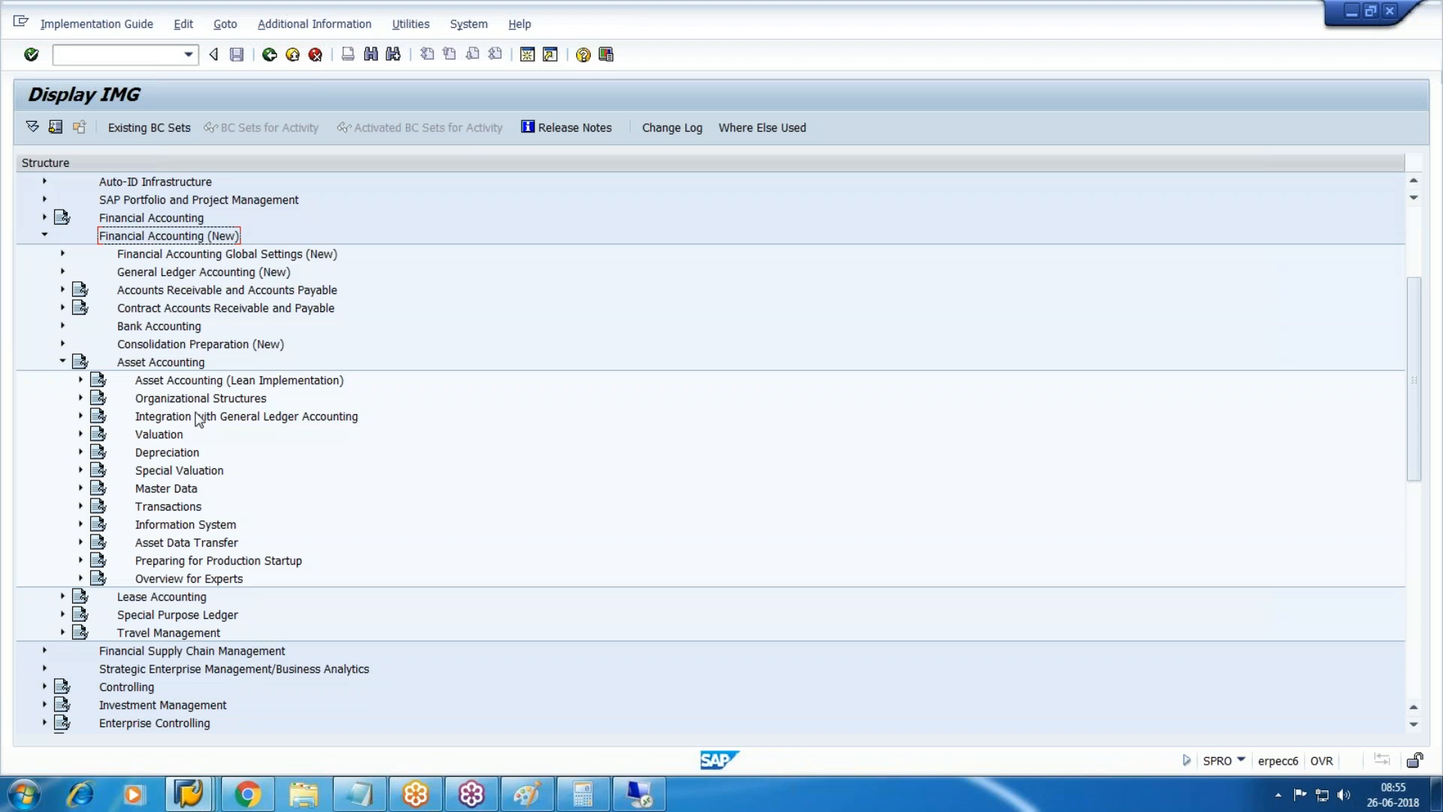
pyautogui.click(80, 416)
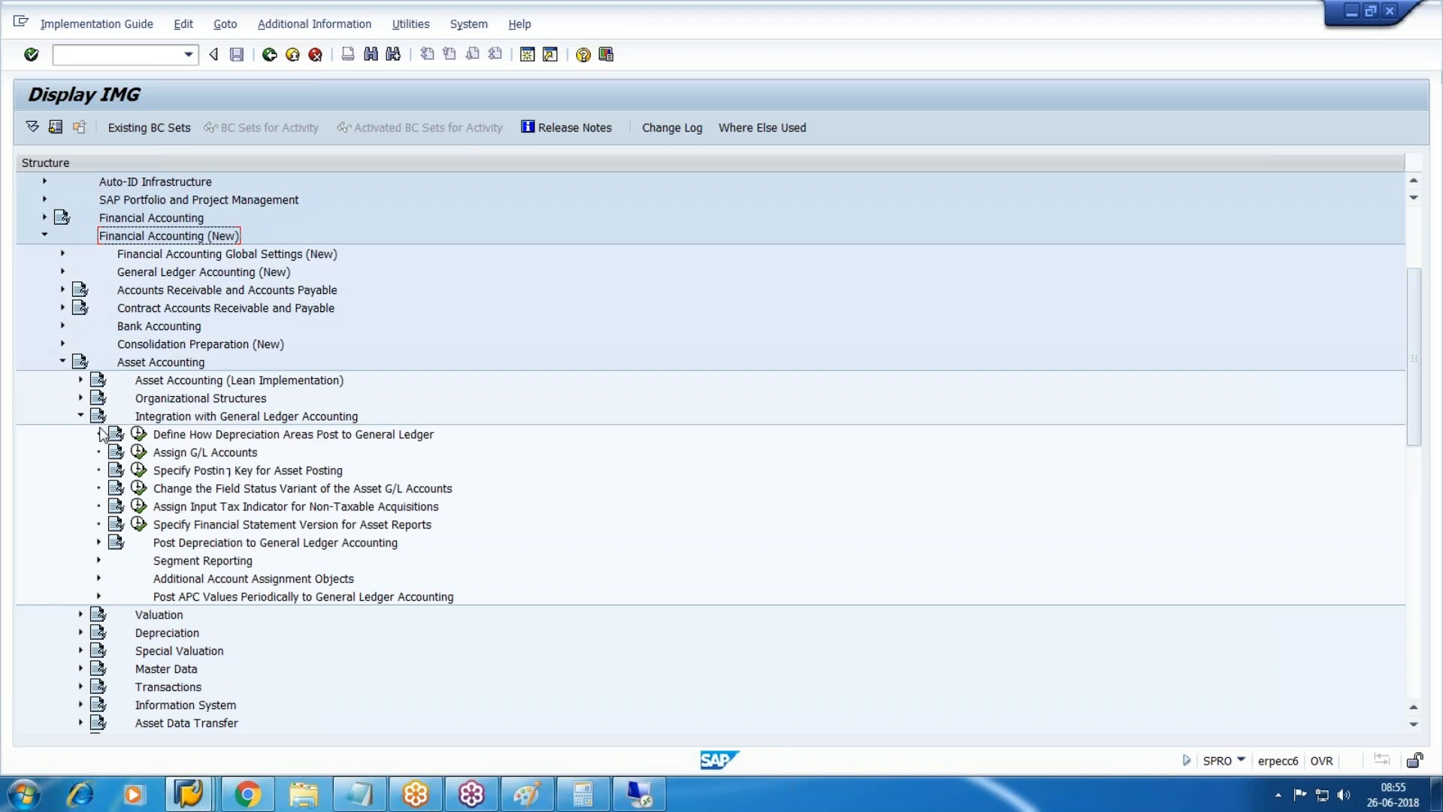
pyautogui.click(138, 452)
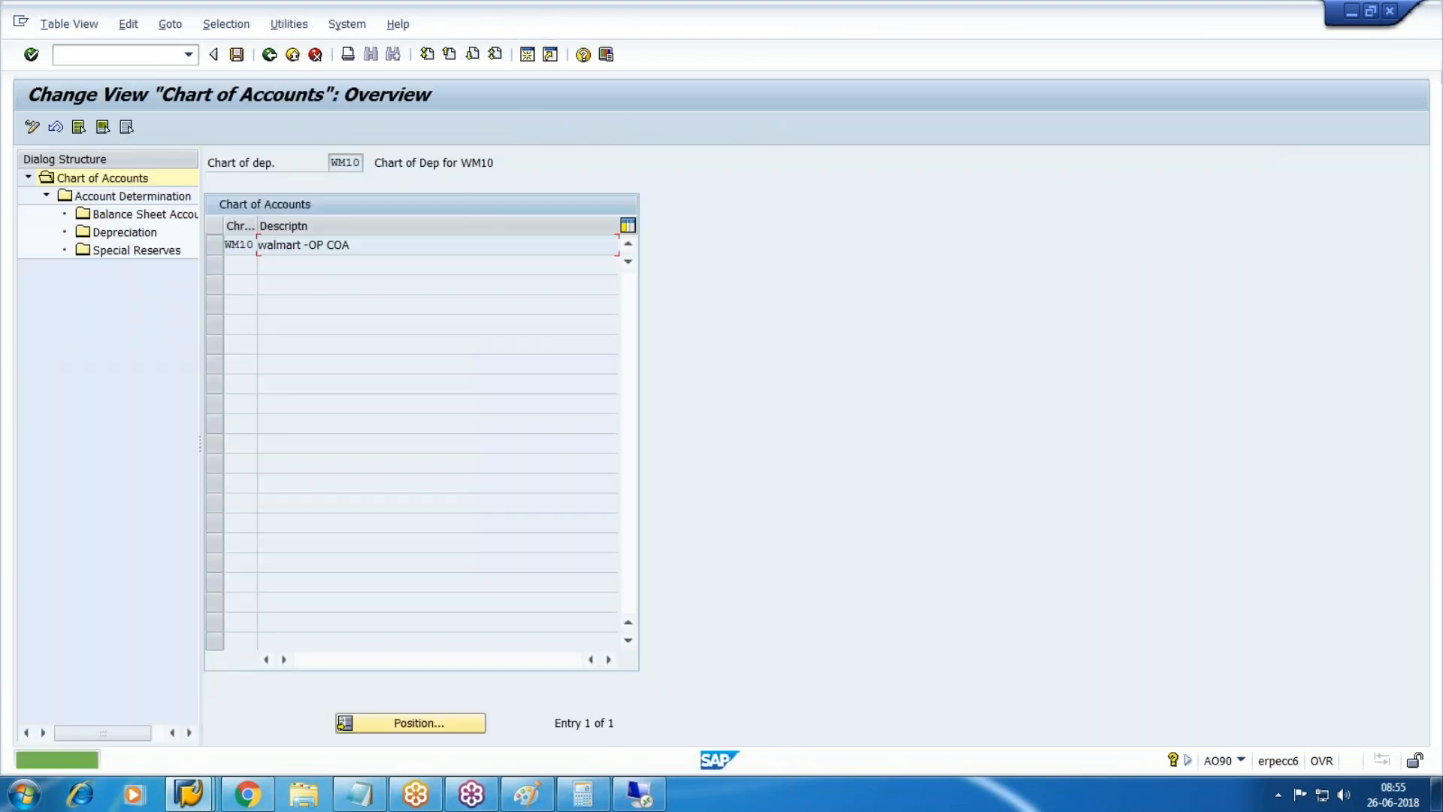
pyautogui.click(214, 245)
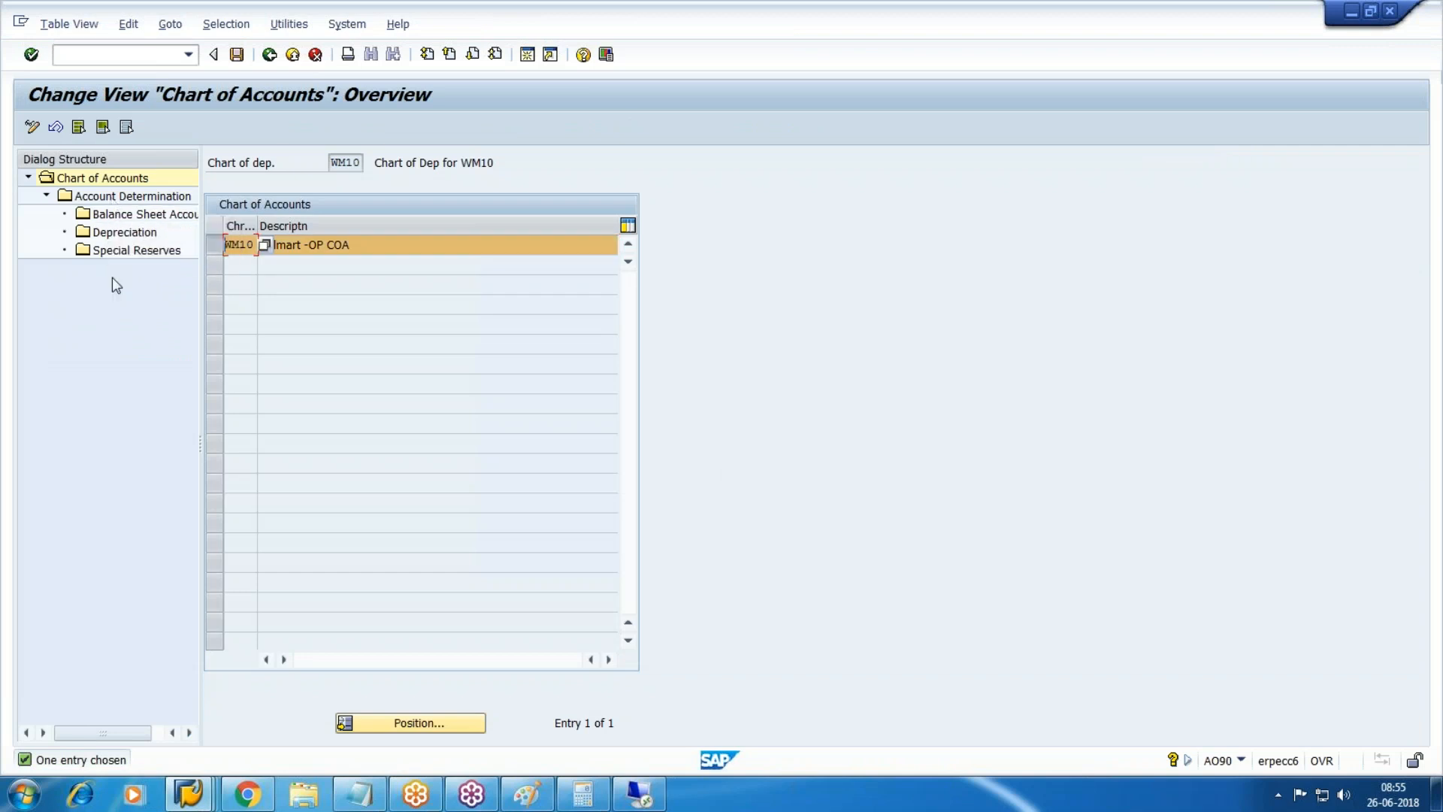
pyautogui.doubleClick(106, 196)
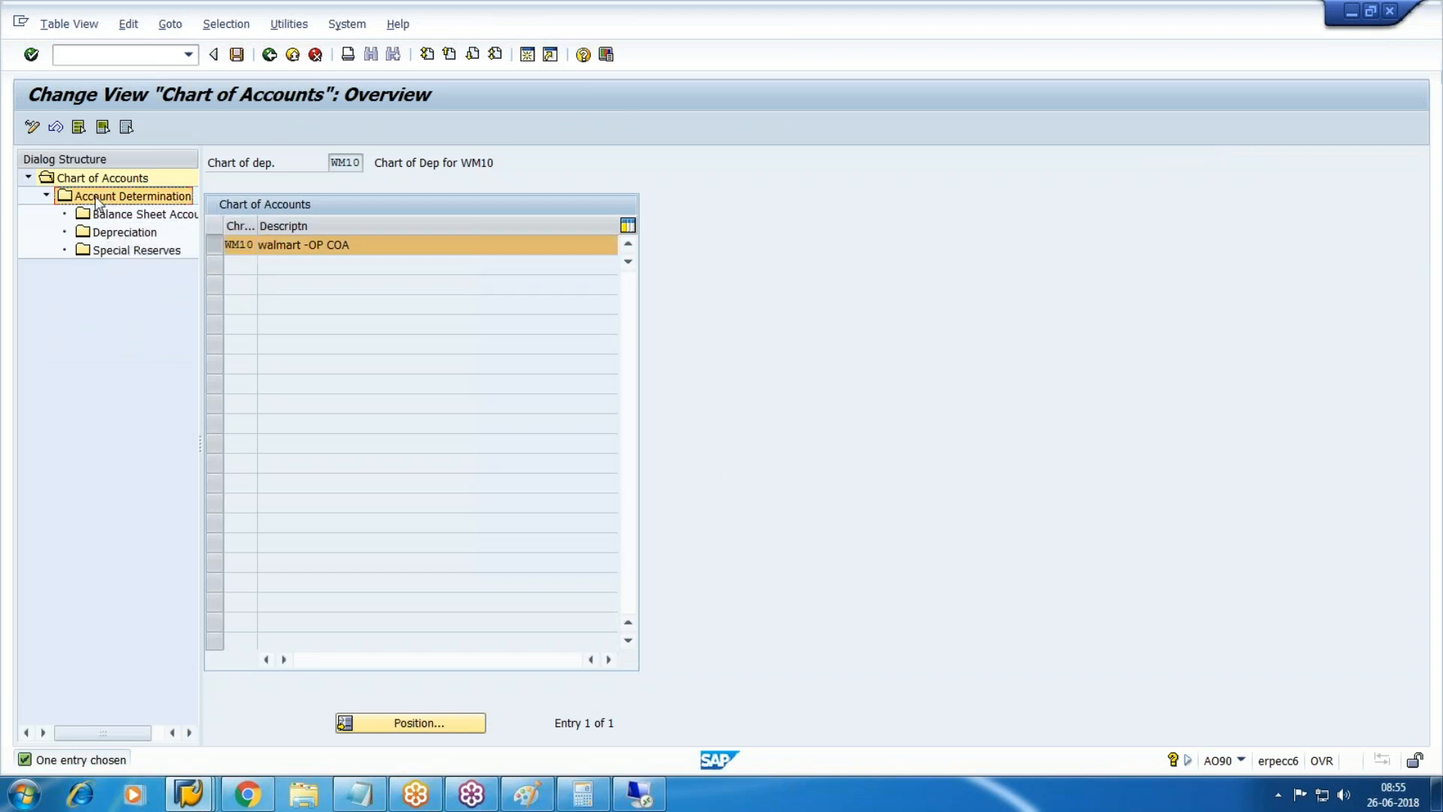
# Scroll through the working notes document, then return to the account determination list.
pyautogui.click(247, 794)
pyautogui.scroll(-20, 474, 607)
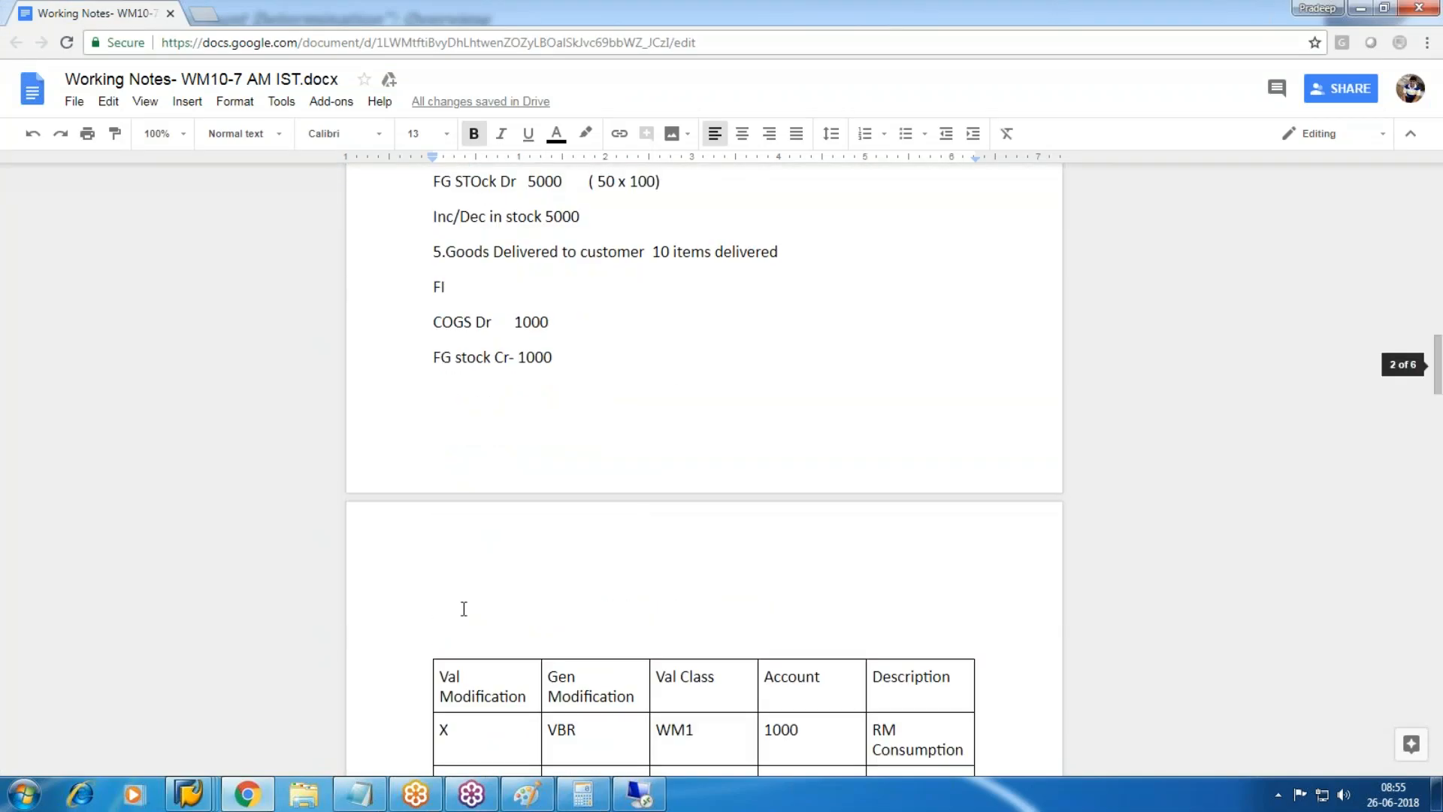
pyautogui.scroll(-20, 474, 607)
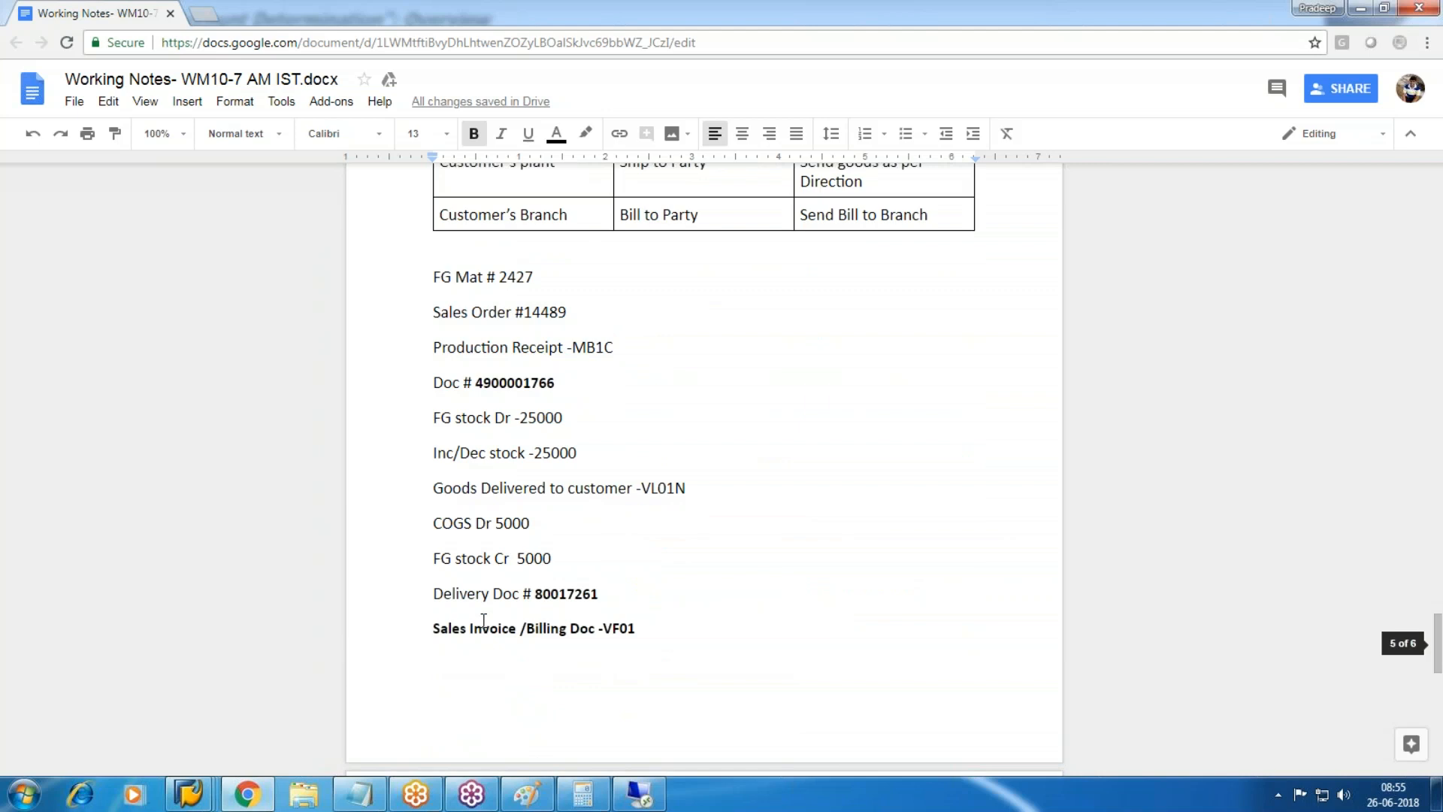
pyautogui.scroll(-7, 483, 621)
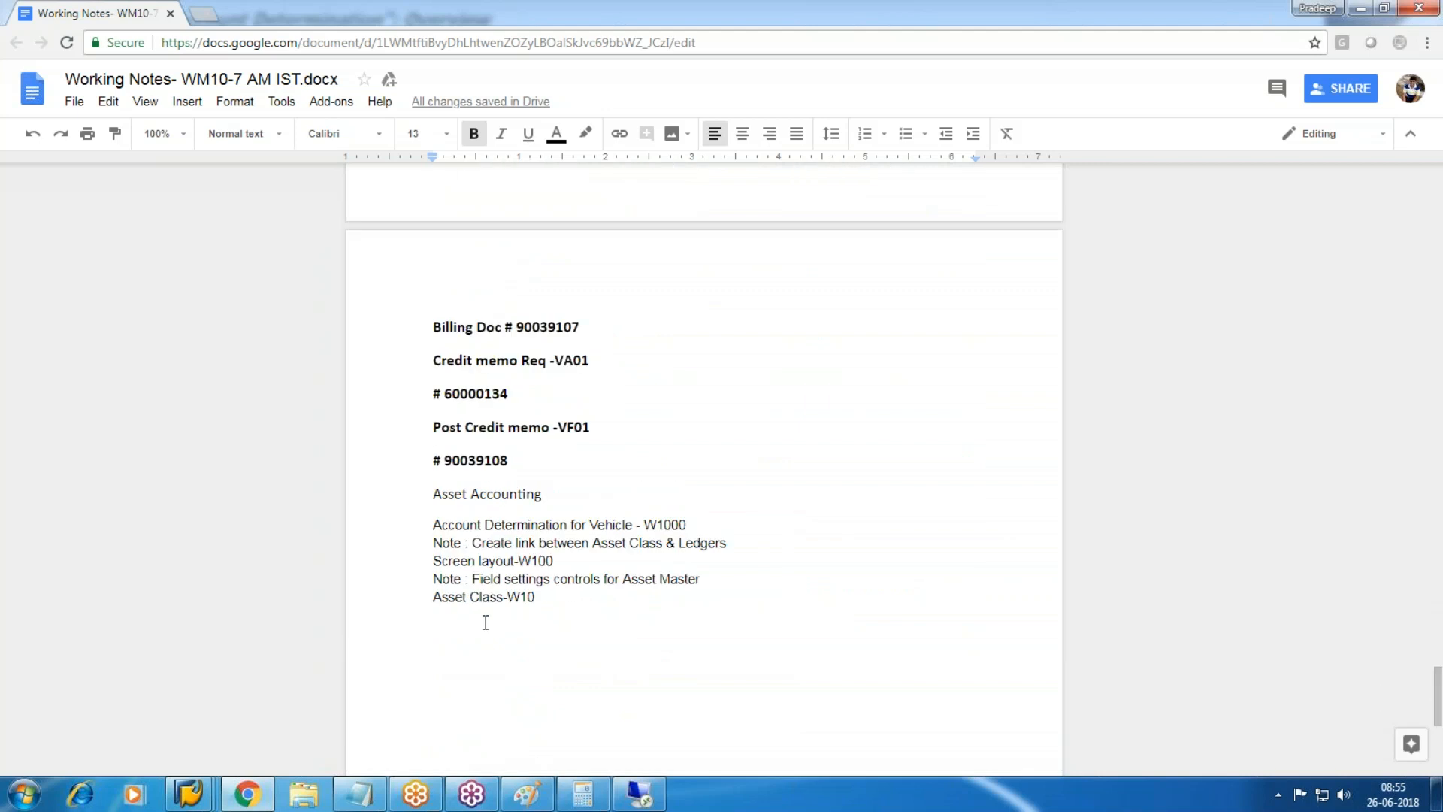
pyautogui.hotkey('alt', 'Tab')
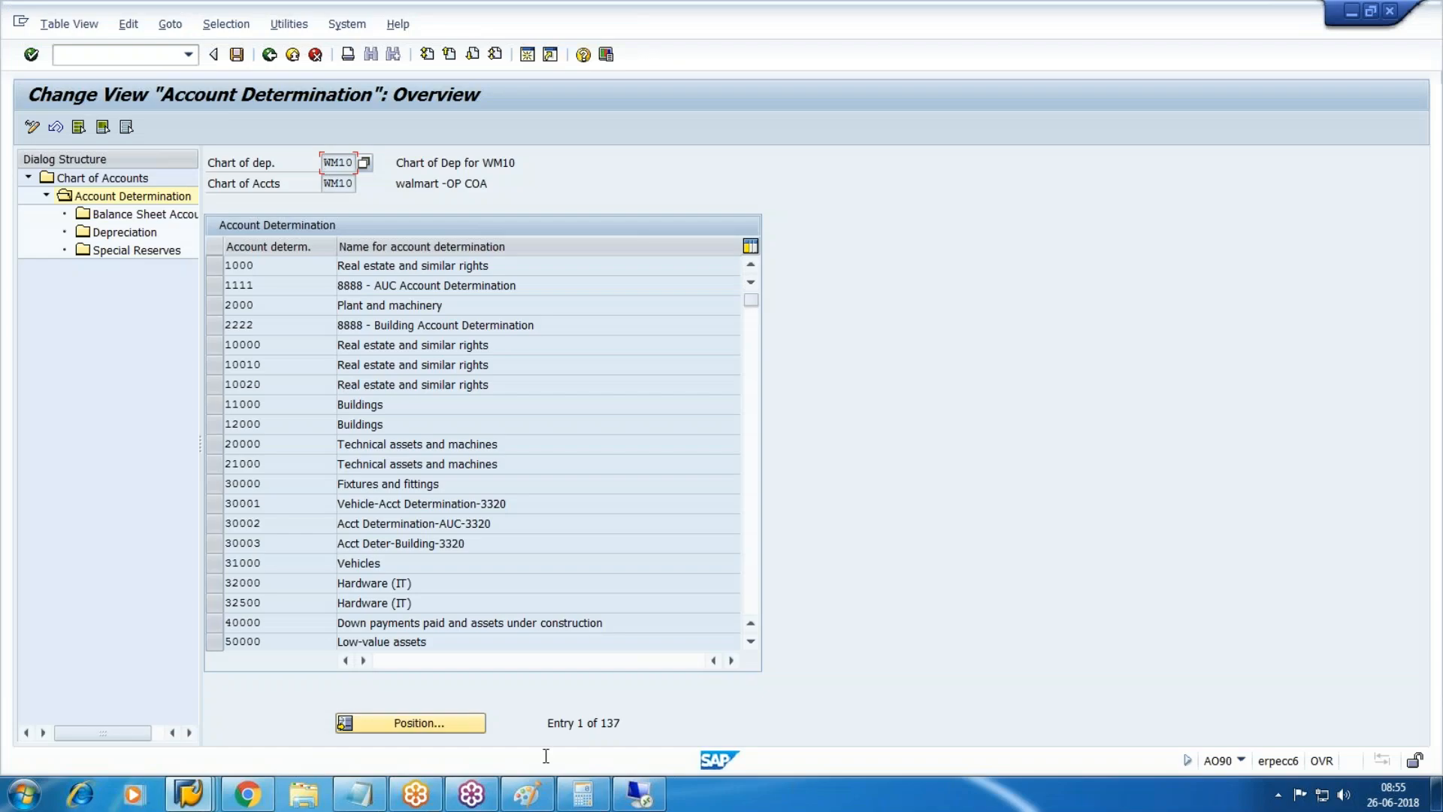
# Jump to account determination W1000 and open balance sheet account details for depreciation area 1.
pyautogui.click(471, 723)
pyautogui.write('w1000')
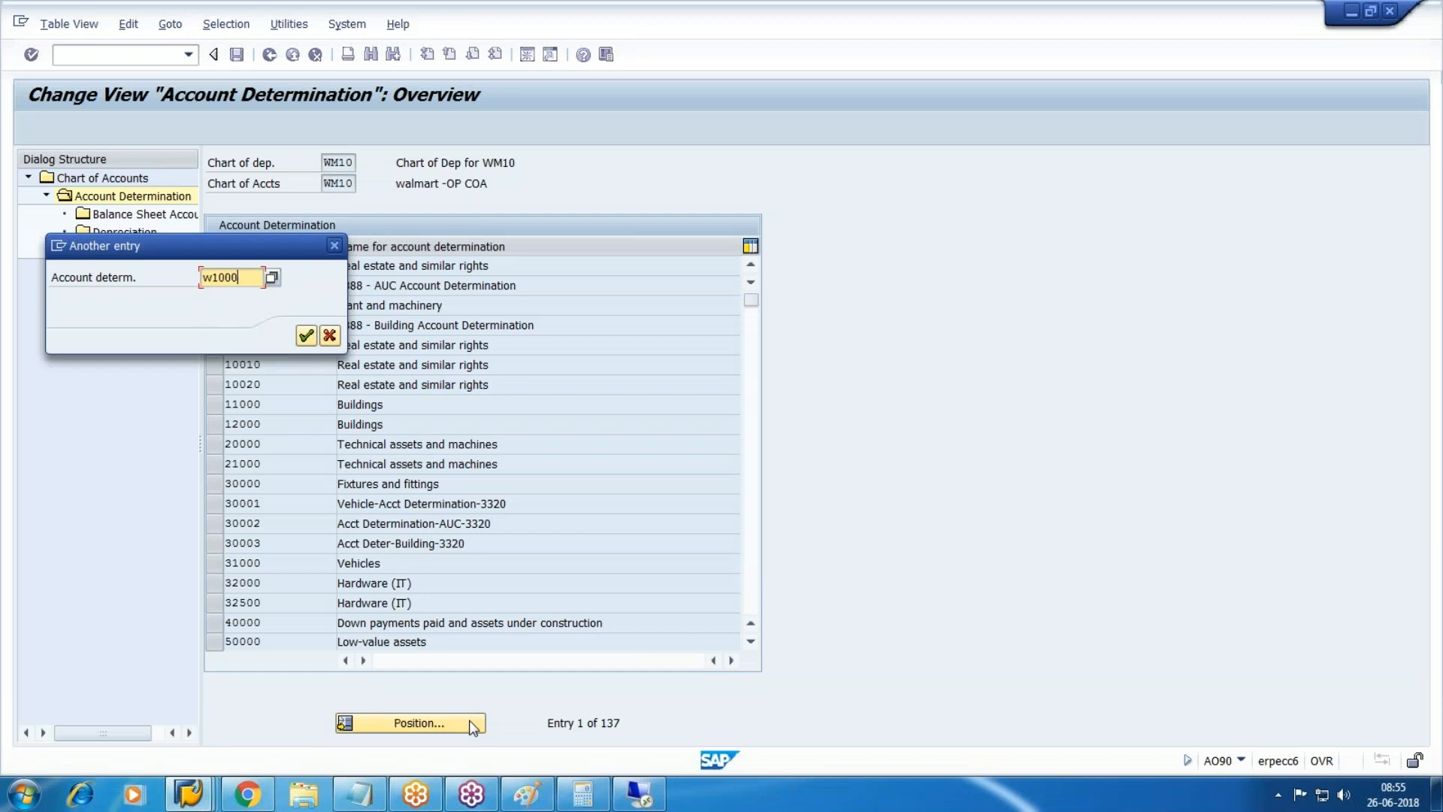
pyautogui.press('Return')
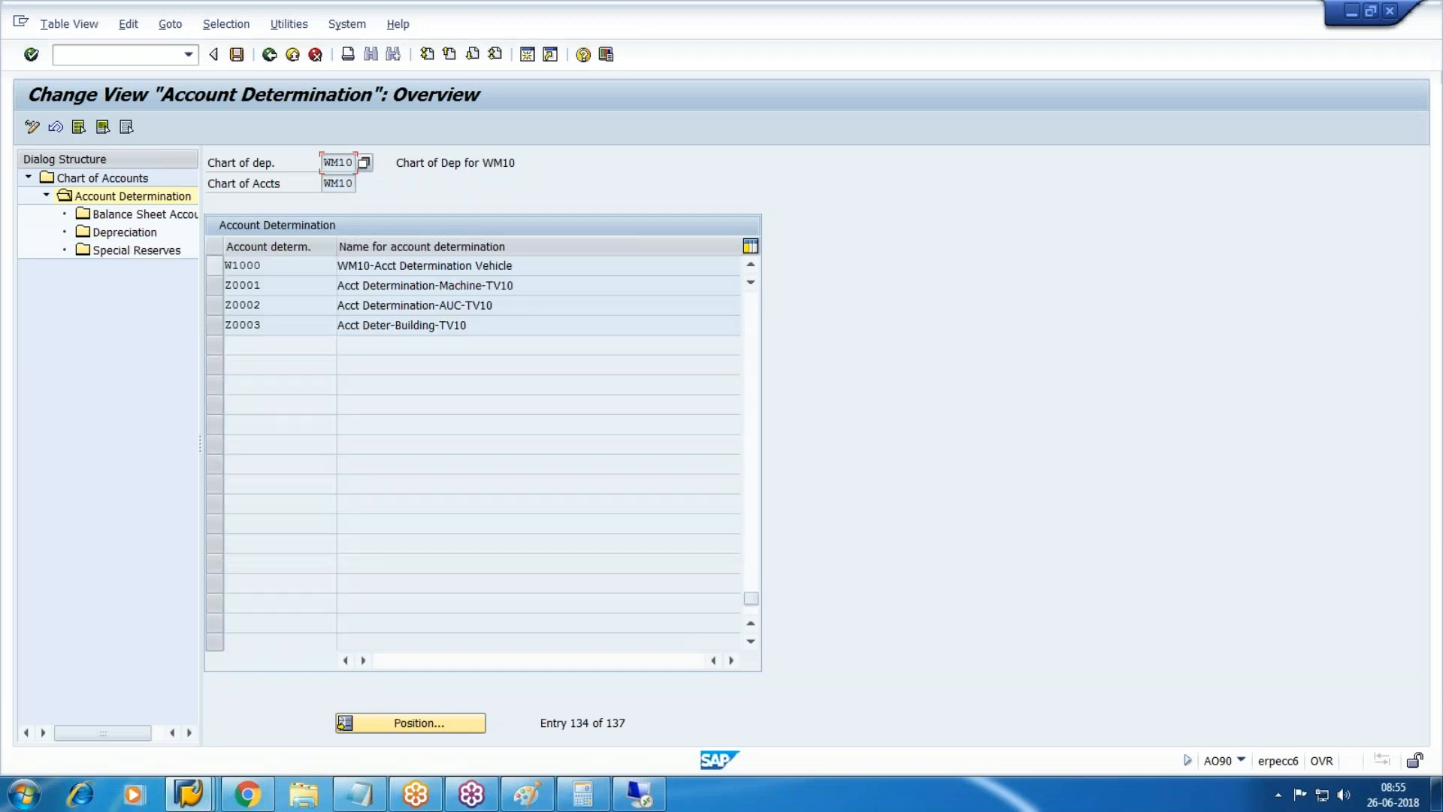
pyautogui.doubleClick(124, 215)
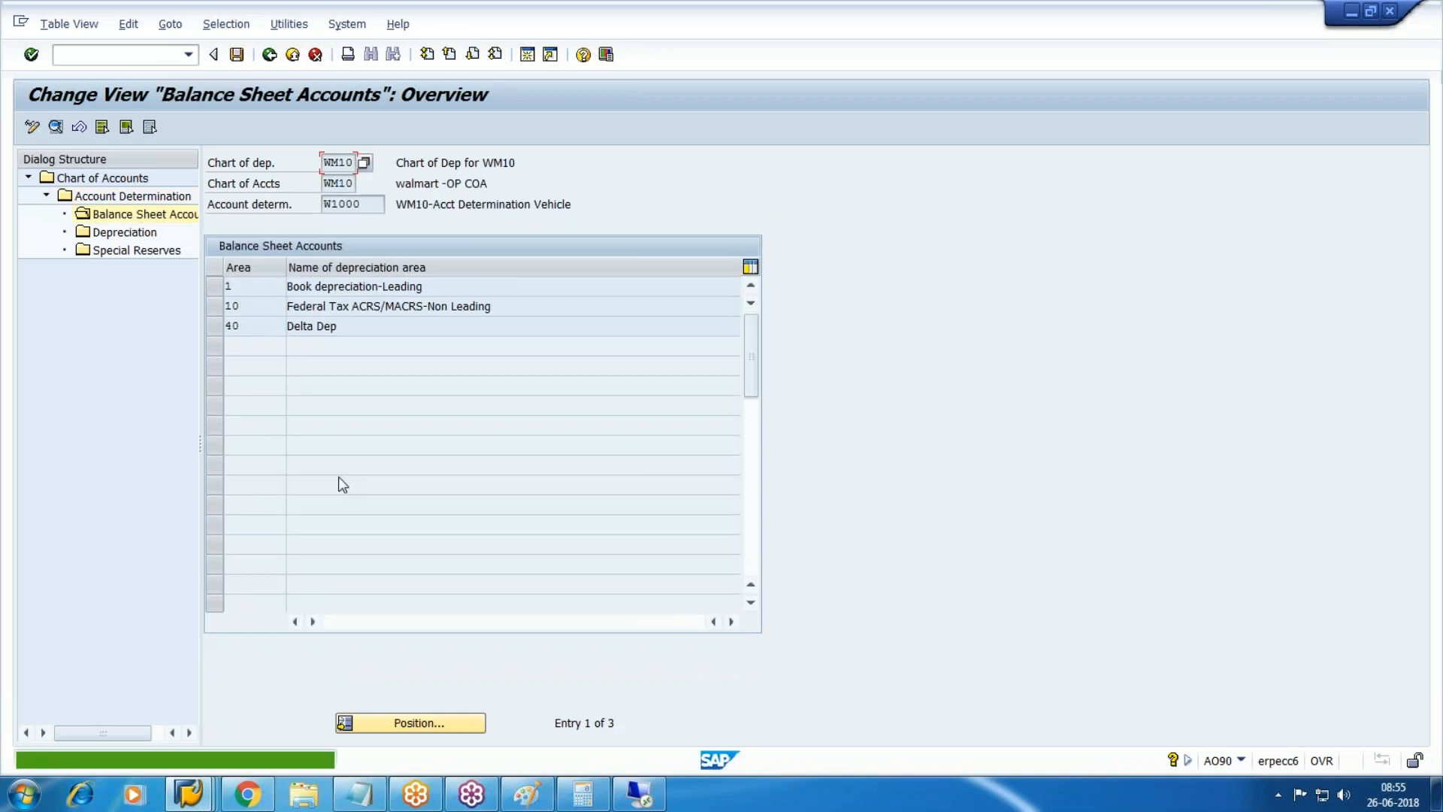
pyautogui.click(214, 289)
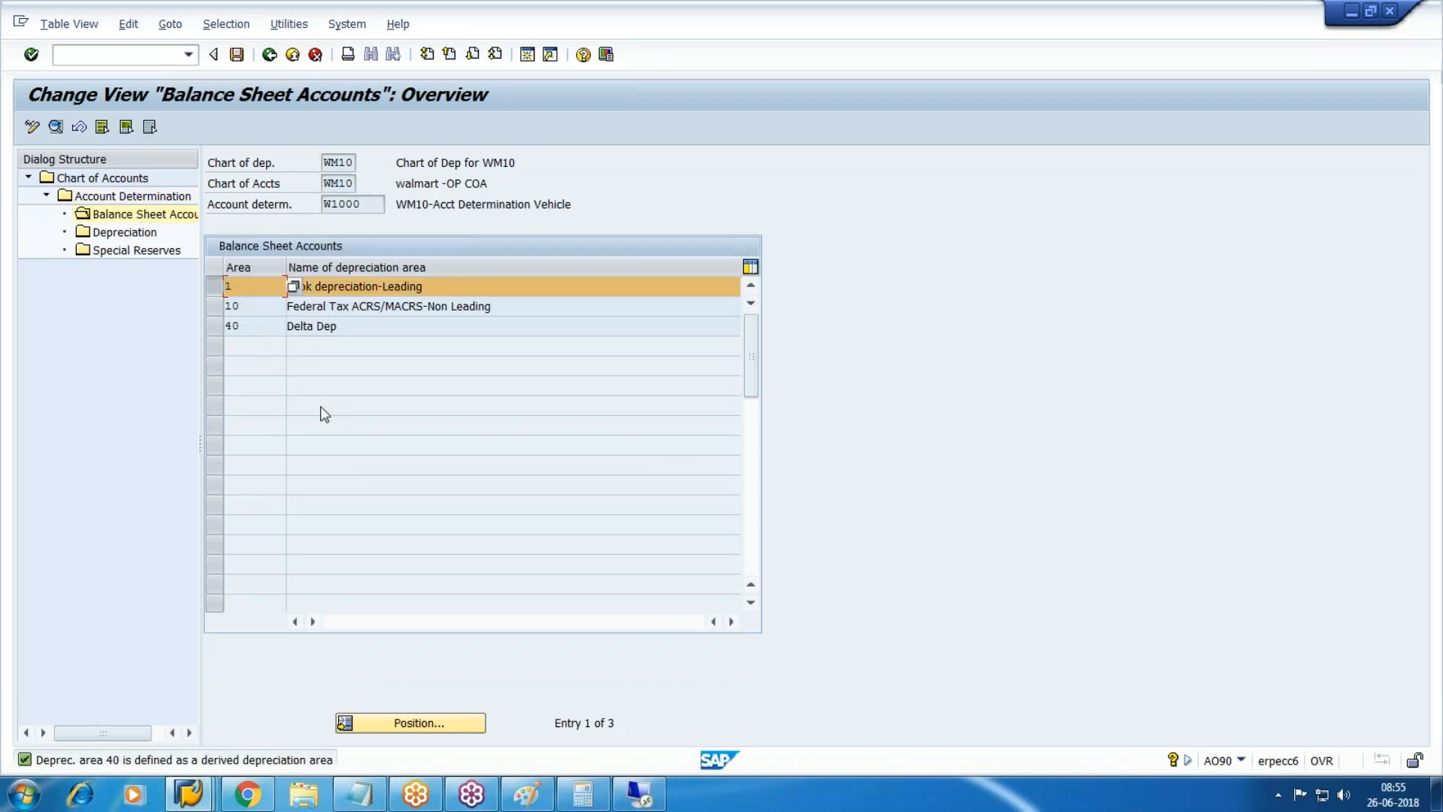
pyautogui.click(58, 127)
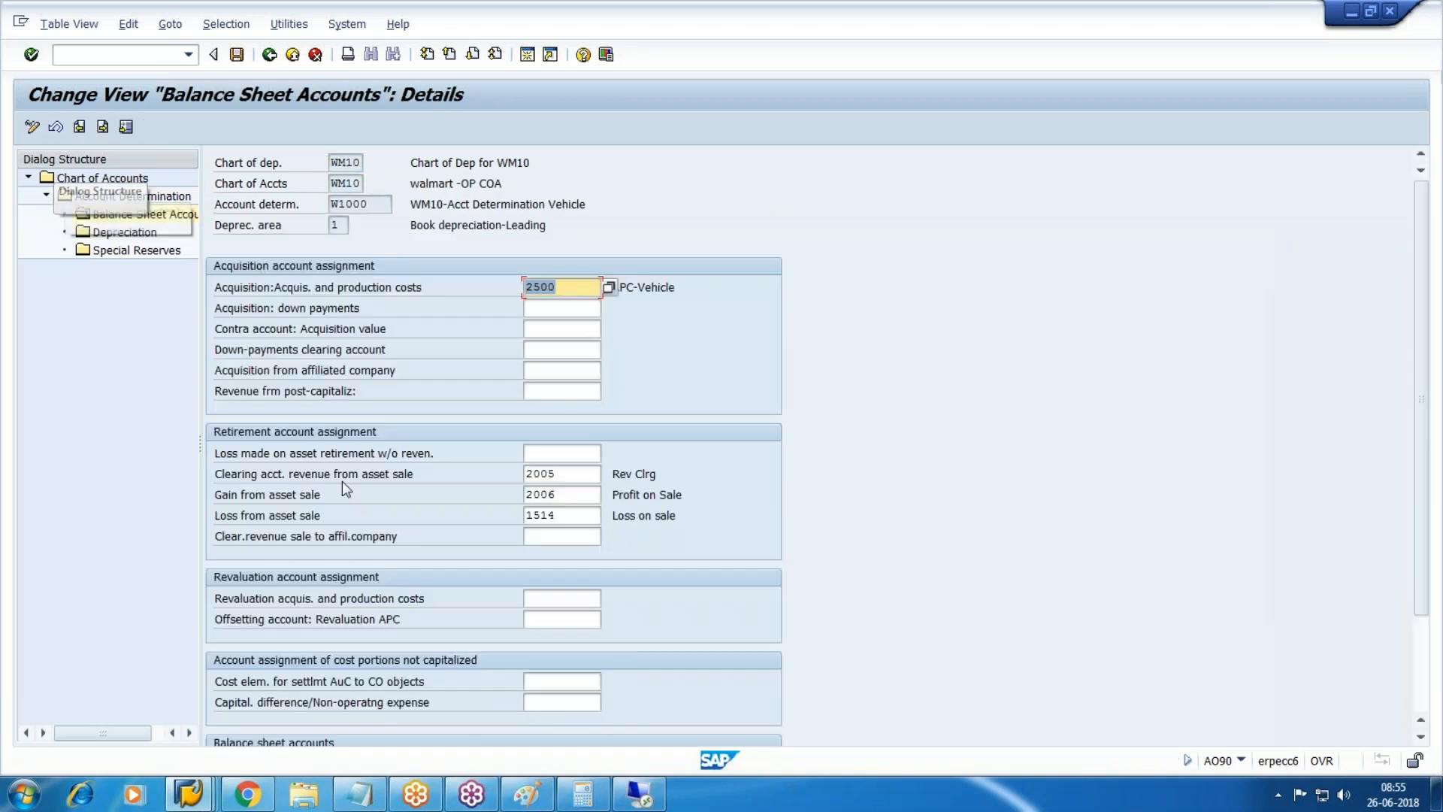
# Save 1516 as area 1's loss-on-retirement-without-revenue account for W1000.
pyautogui.click(552, 456)
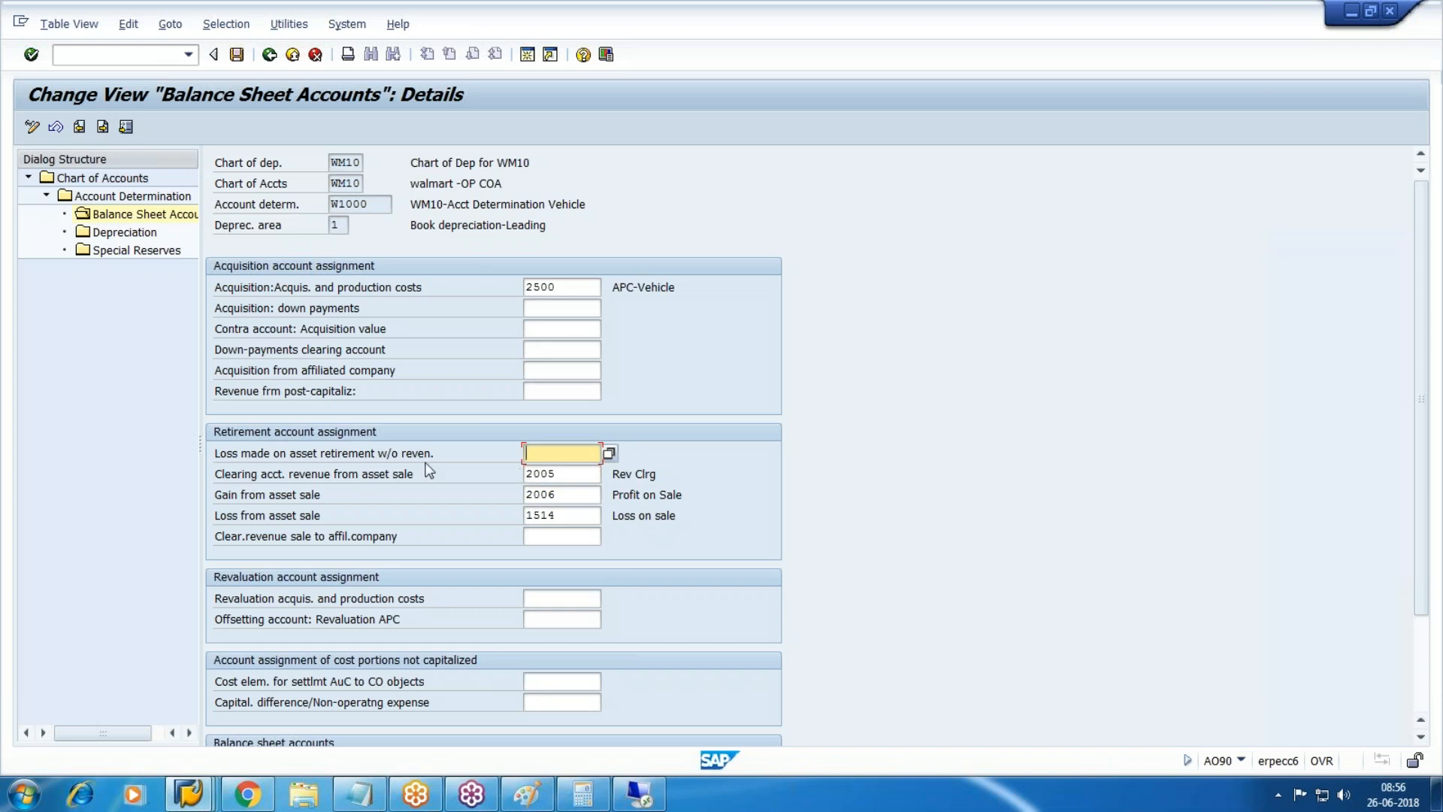
pyautogui.hotkey('alt', 'Tab')
pyautogui.hotkey('alt', 'Tab')
pyautogui.click(189, 794)
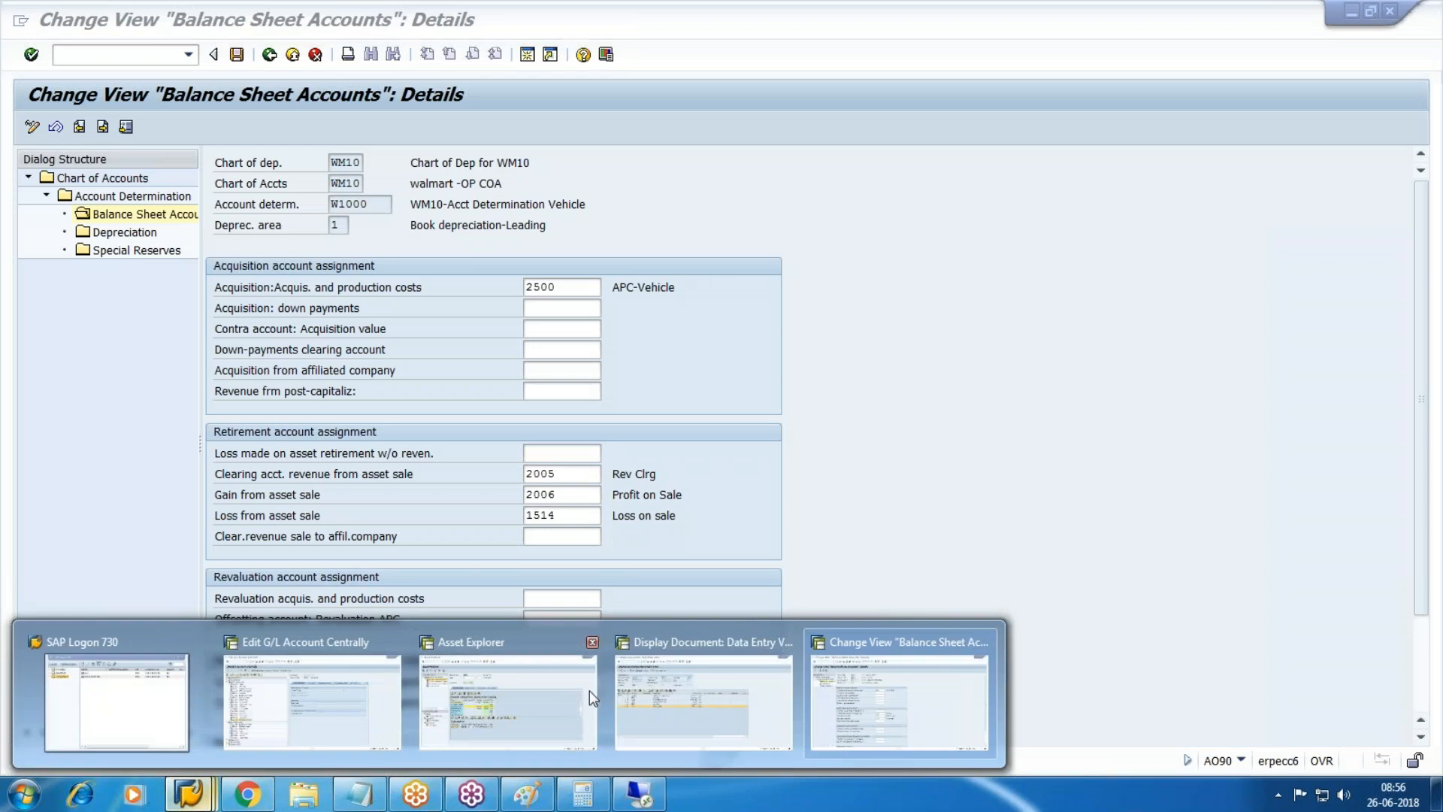
pyautogui.click(301, 708)
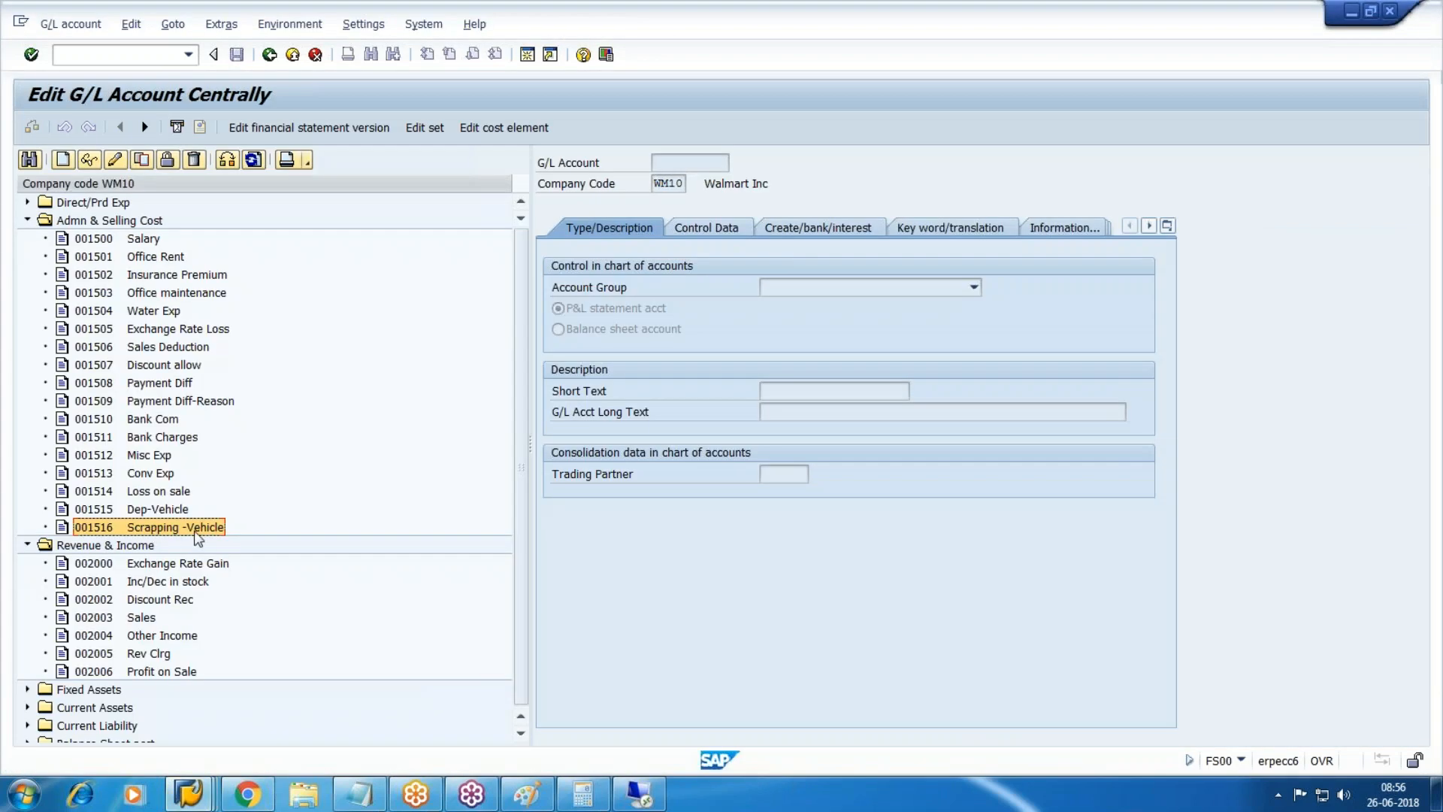
pyautogui.hotkey('alt', 'Tab')
pyautogui.write('1516')
pyautogui.hotkey('ctrl', 's')
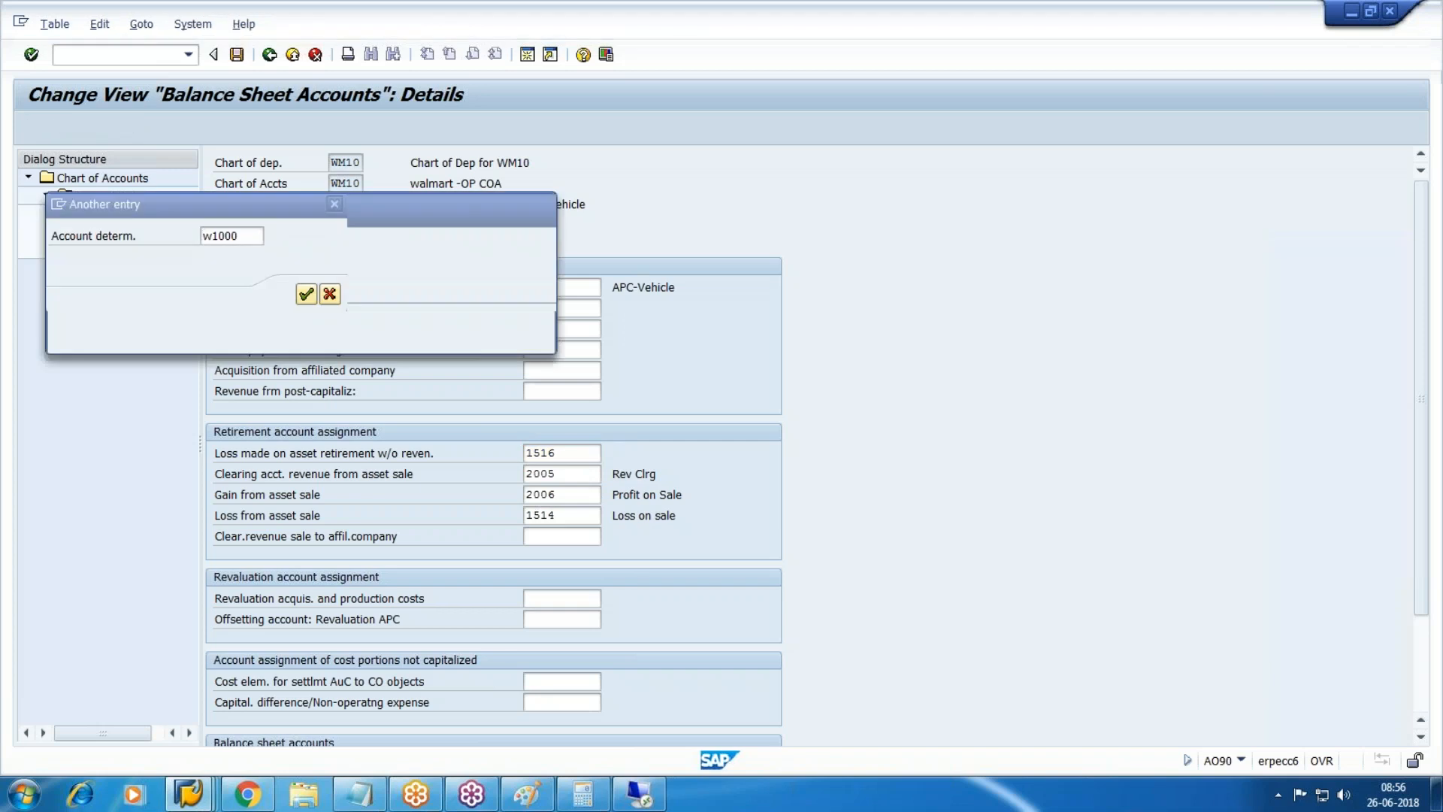
pyautogui.press('Return')
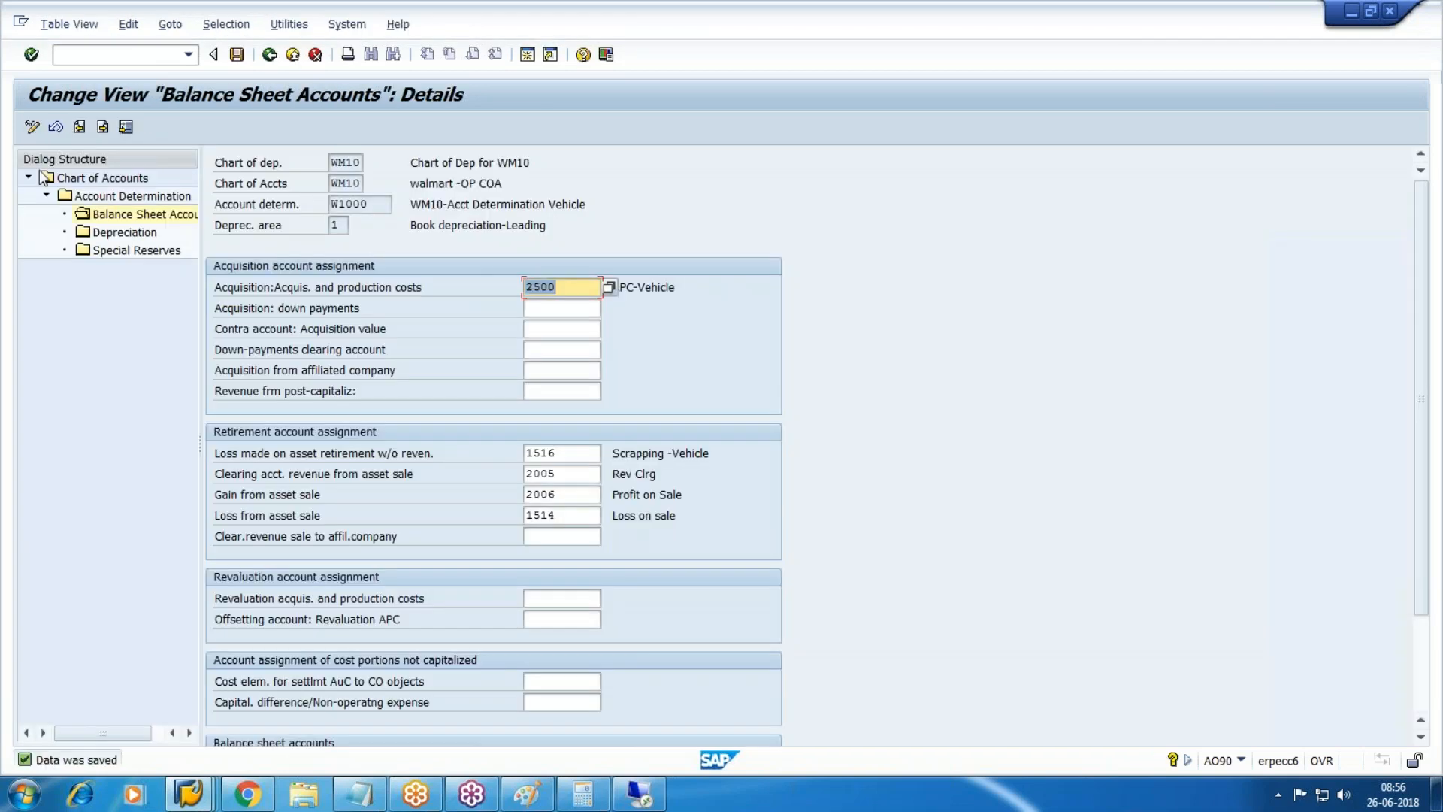
pyautogui.press('F3')
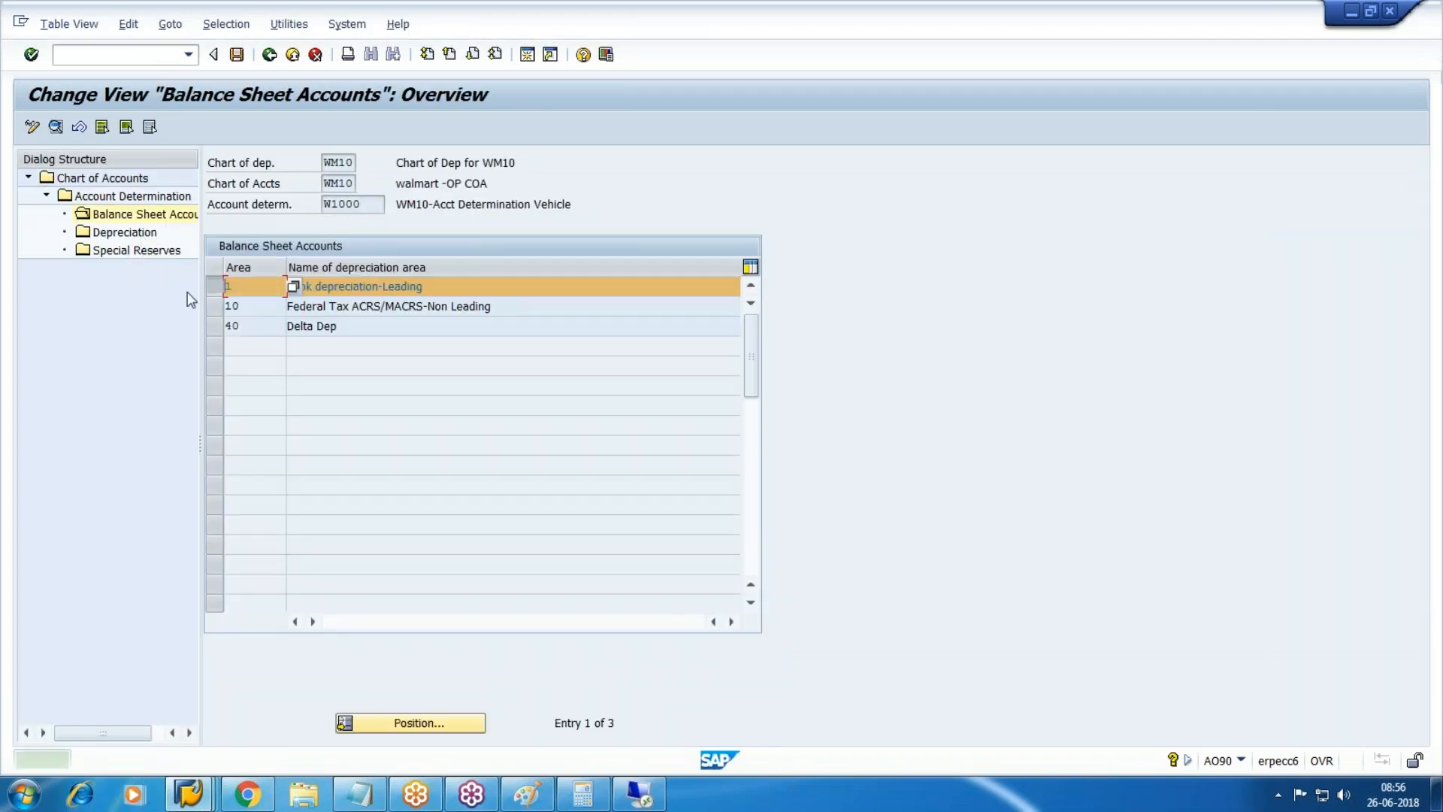
# Enter and save 1516 as depreciation area 10's loss-on-retirement-without-revenue account.
pyautogui.click(212, 305)
pyautogui.click(57, 128)
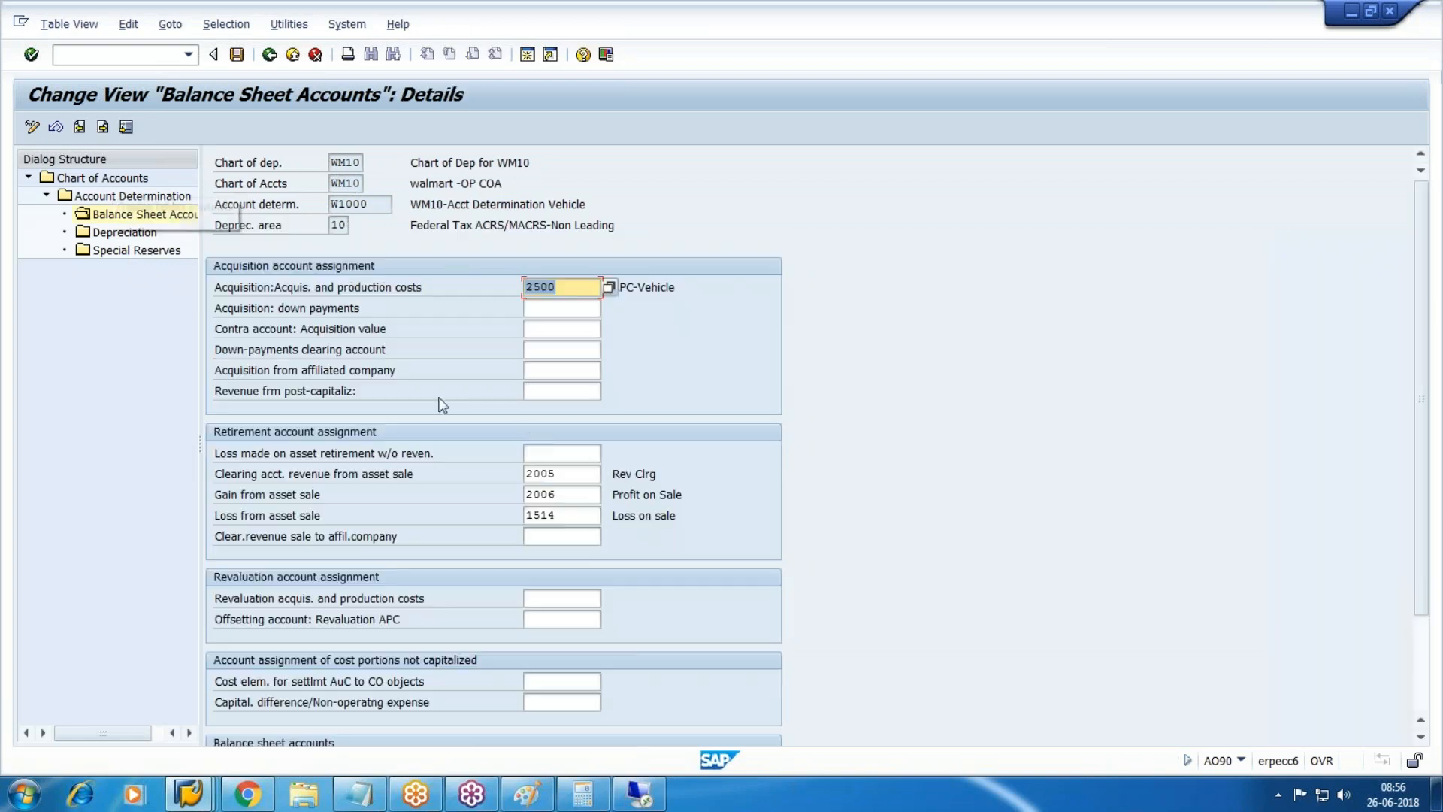
pyautogui.click(562, 452)
pyautogui.write('1516')
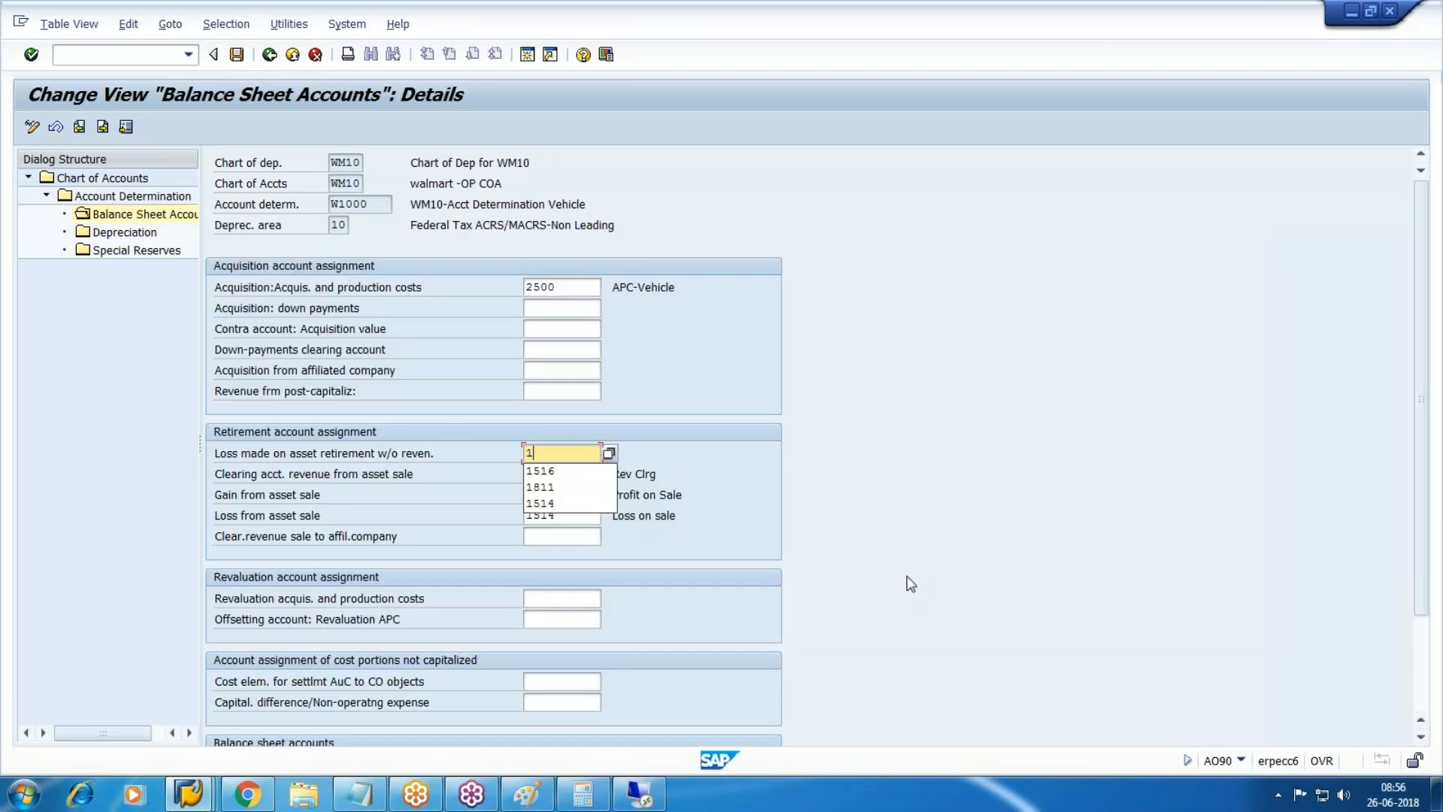
pyautogui.hotkey('ctrl', 's')
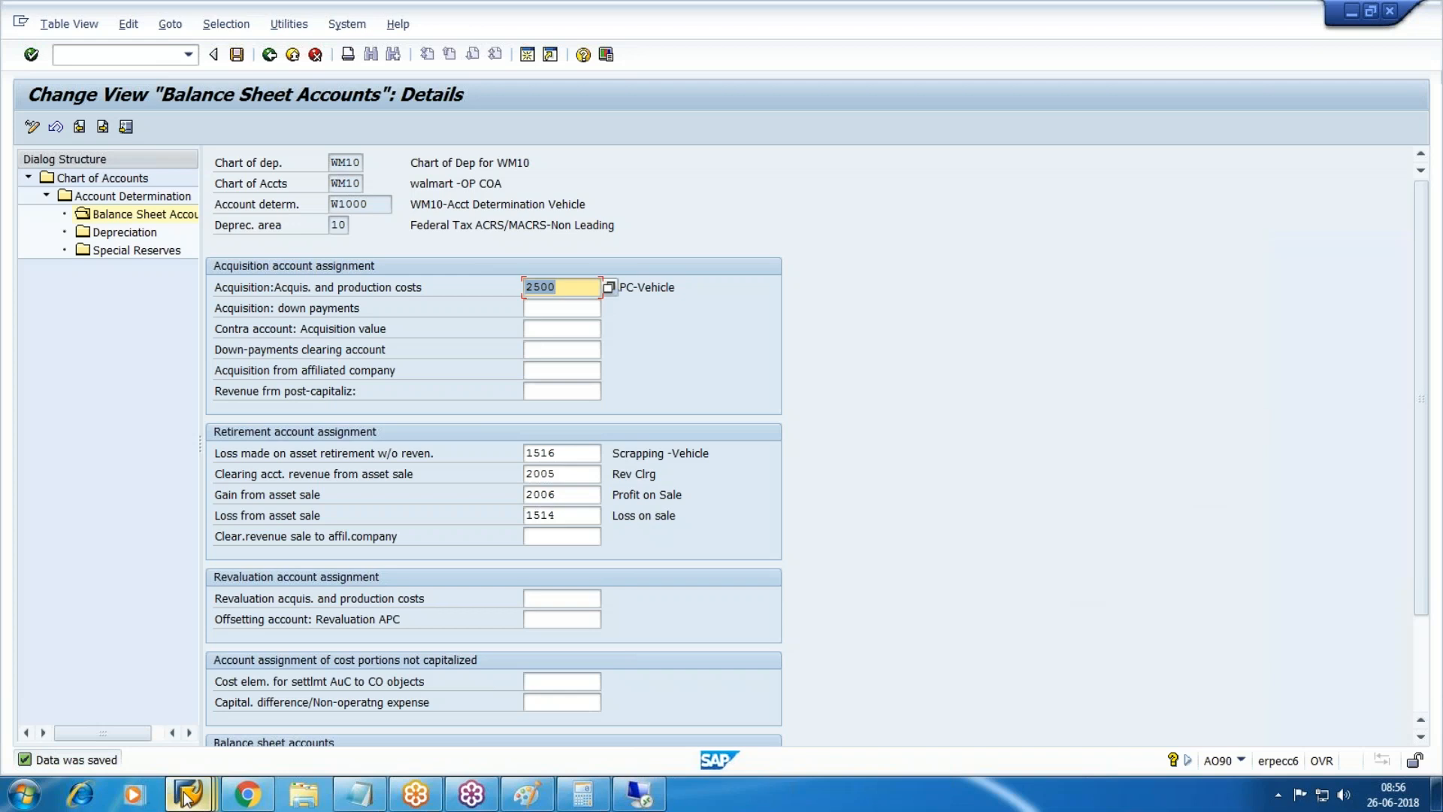
pyautogui.moveTo(186, 795)
pyautogui.click(808, 722)
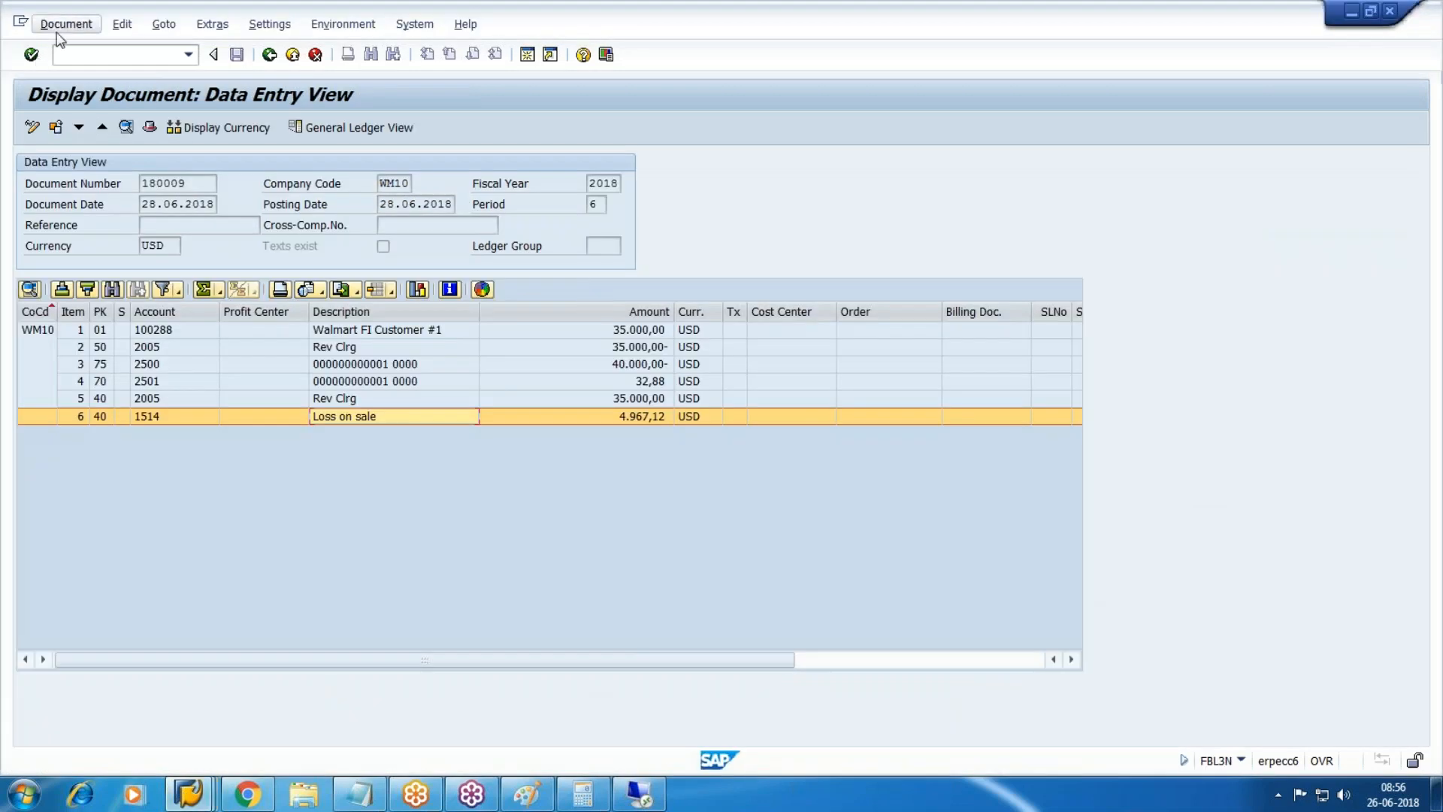
# Return to SAP Easy Access with /n and start ABAVN Asset Retirement by Scrapping.
pyautogui.click(117, 55)
pyautogui.write('/n')
pyautogui.press('Return')
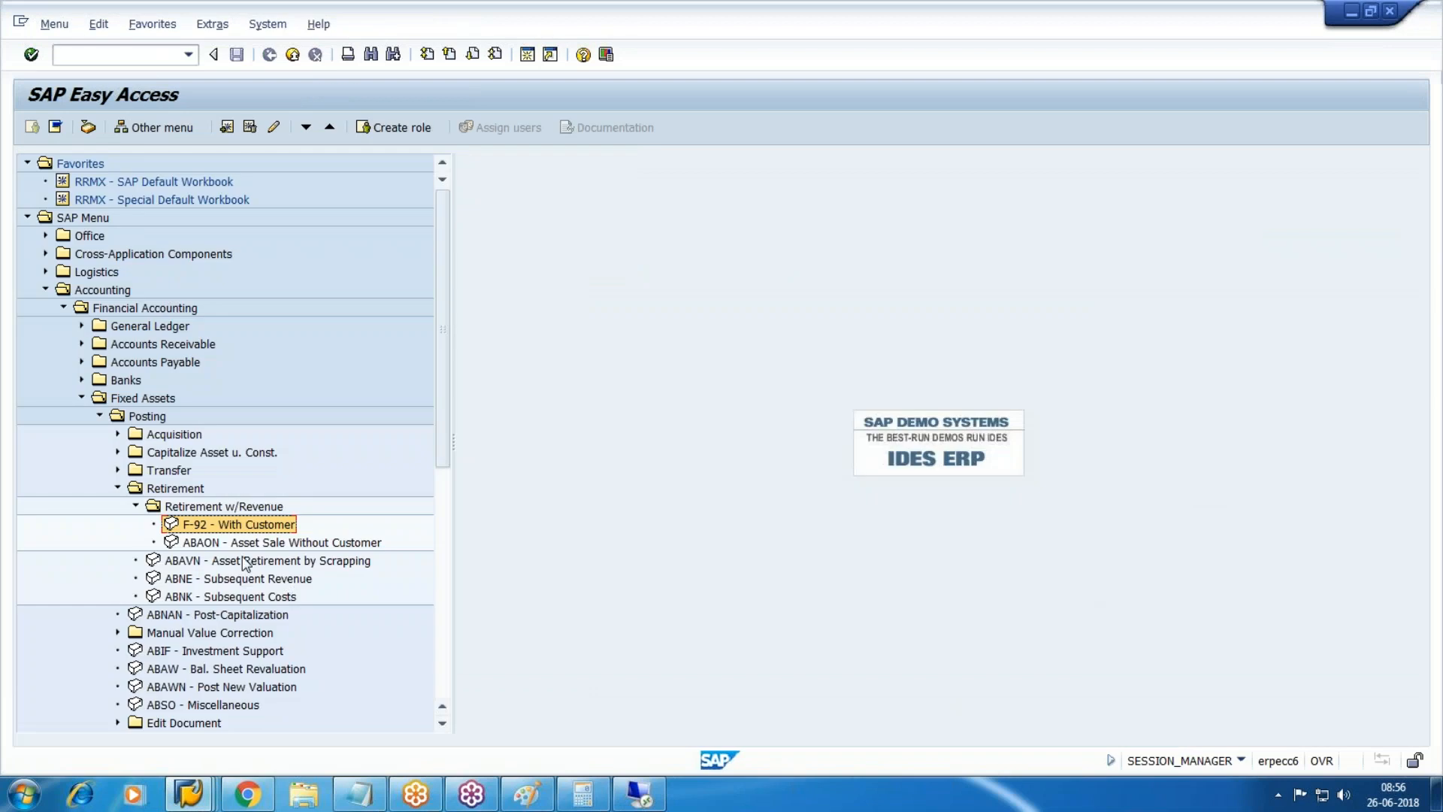
pyautogui.click(256, 564)
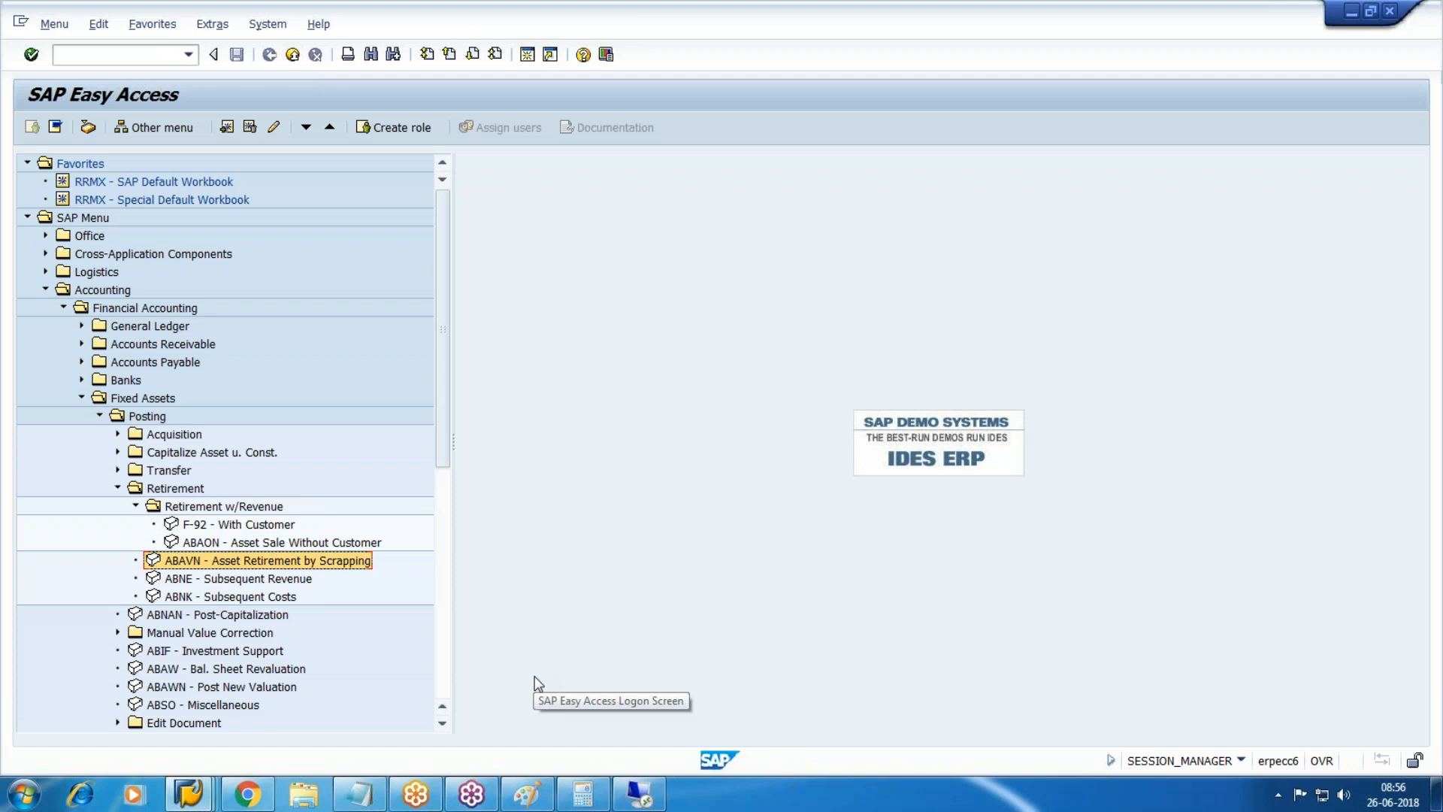
pyautogui.press('Return')
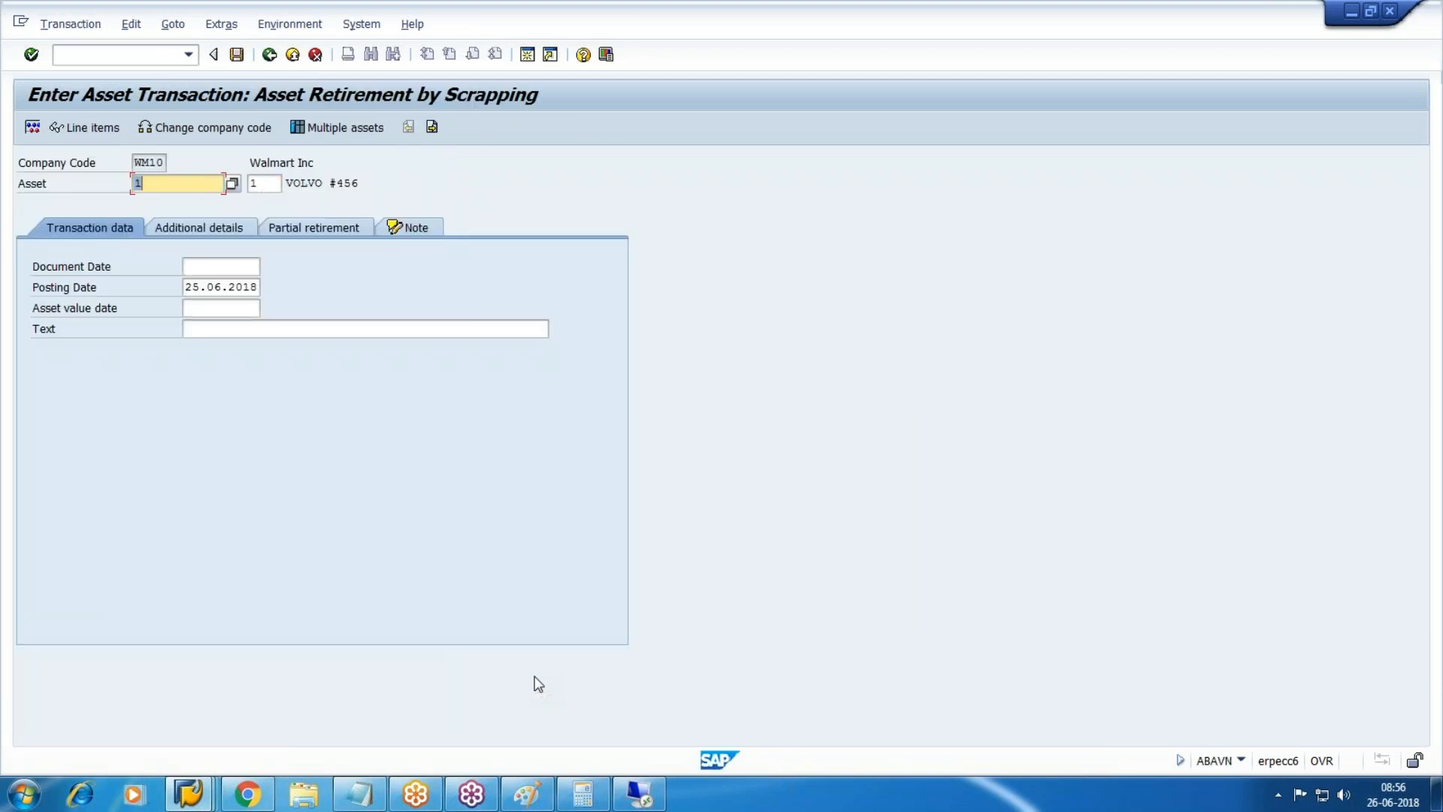
# Enter 29.06.2018 as document and posting date with text 'Partially scrapped'.
pyautogui.press('Tab')
pyautogui.press('Tab')
pyautogui.press('Tab')
pyautogui.hotkey('shift', 'Tab')
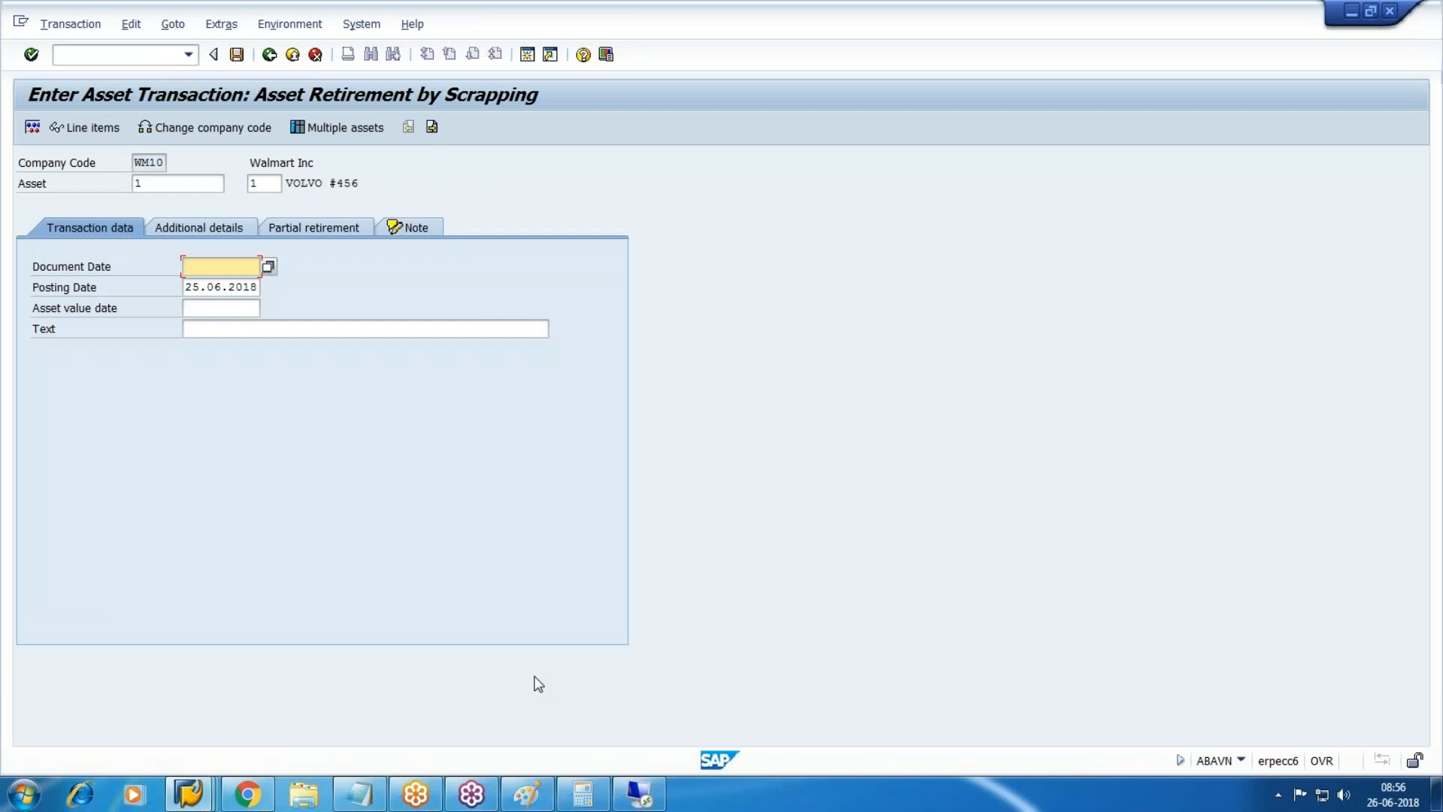
pyautogui.write('29.06.2018')
pyautogui.press('Tab')
pyautogui.press('Tab')
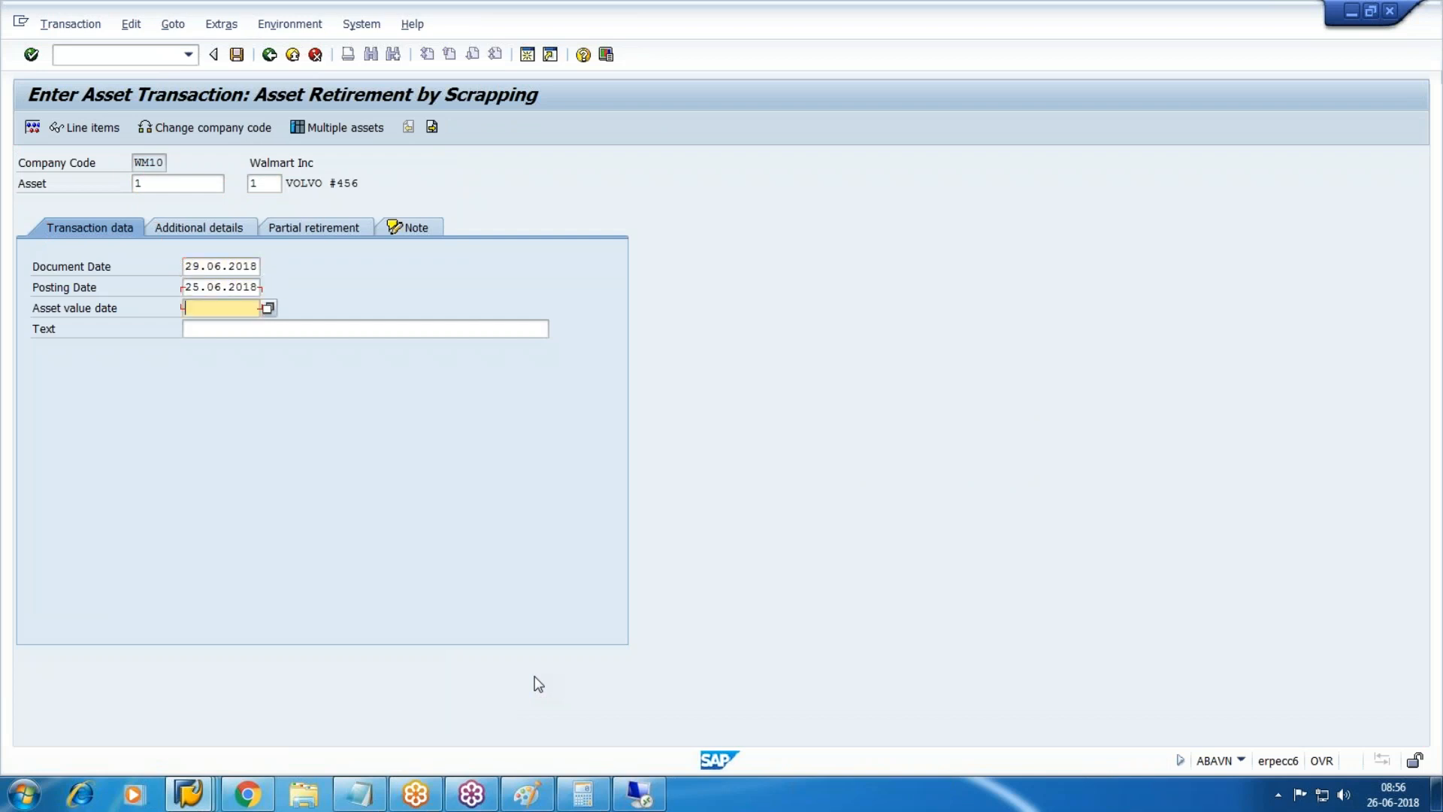
pyautogui.hotkey('shift', 'Tab')
pyautogui.write('29.06.2')
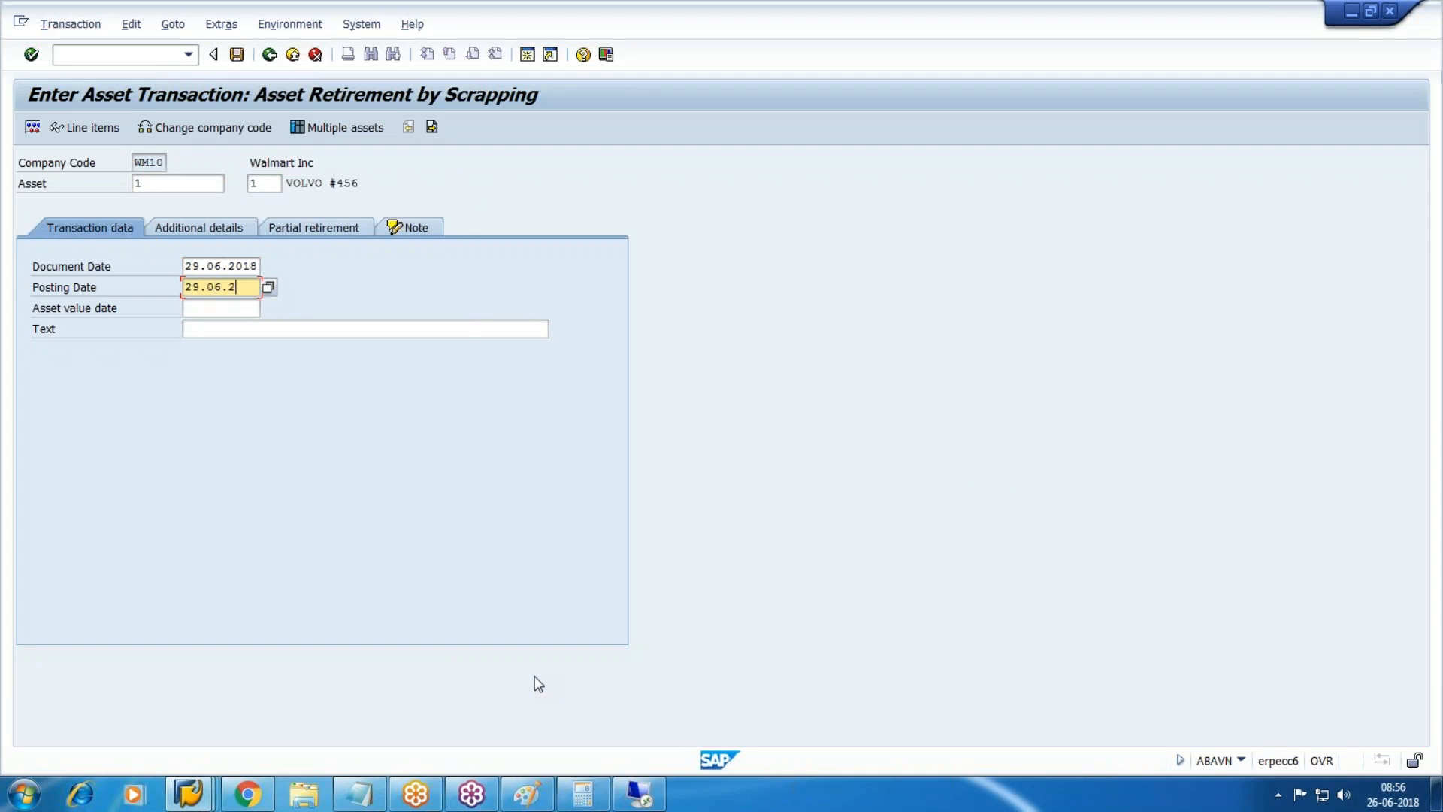
pyautogui.write('018')
pyautogui.press('Tab')
pyautogui.write('29.06.2018')
pyautogui.press('Tab')
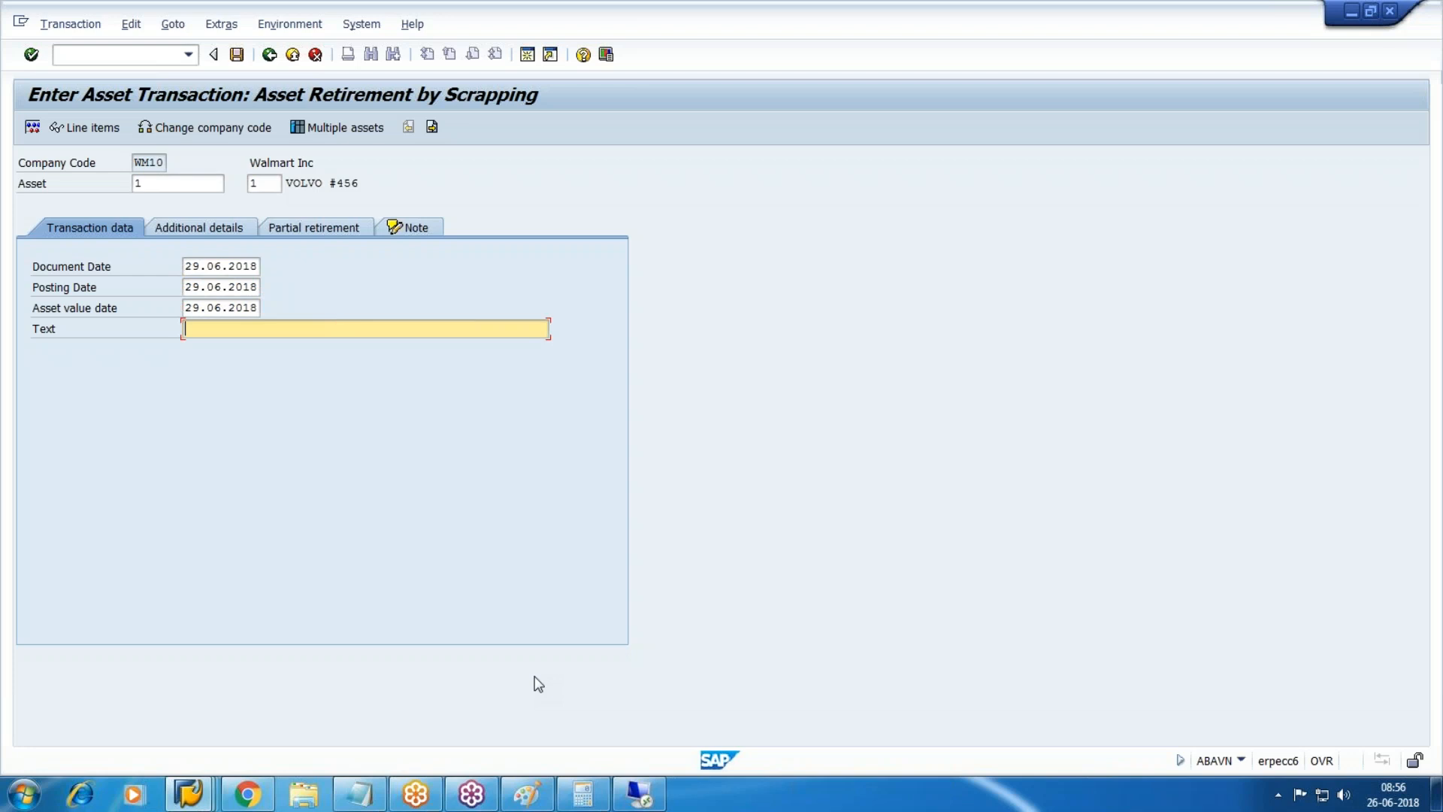
pyautogui.write('Partially scrapped')
# Set a 90% partial retirement from current-year acquisitions and post the scrapping.
pyautogui.click(347, 224)
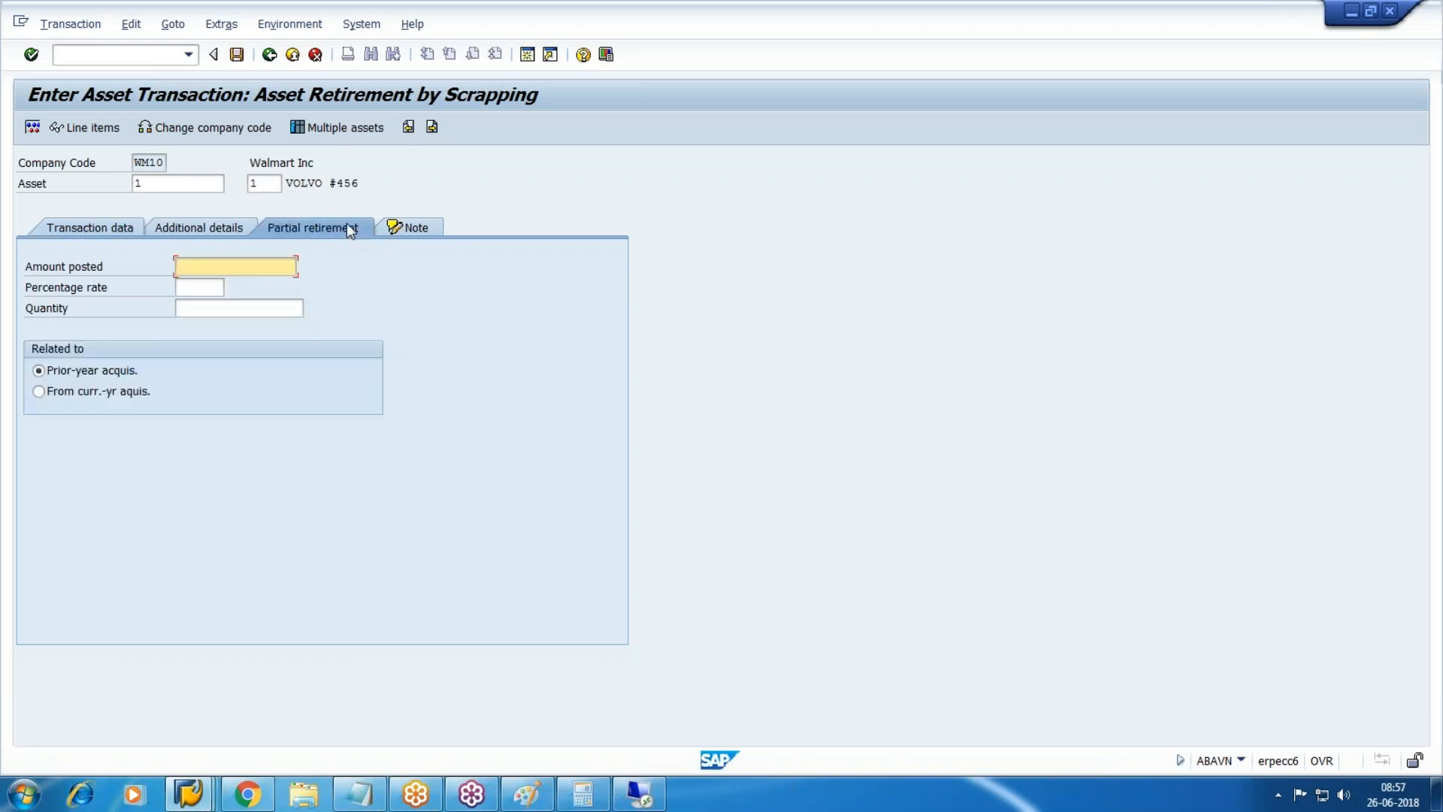
pyautogui.press('Down')
pyautogui.press('Down')
pyautogui.press('Up')
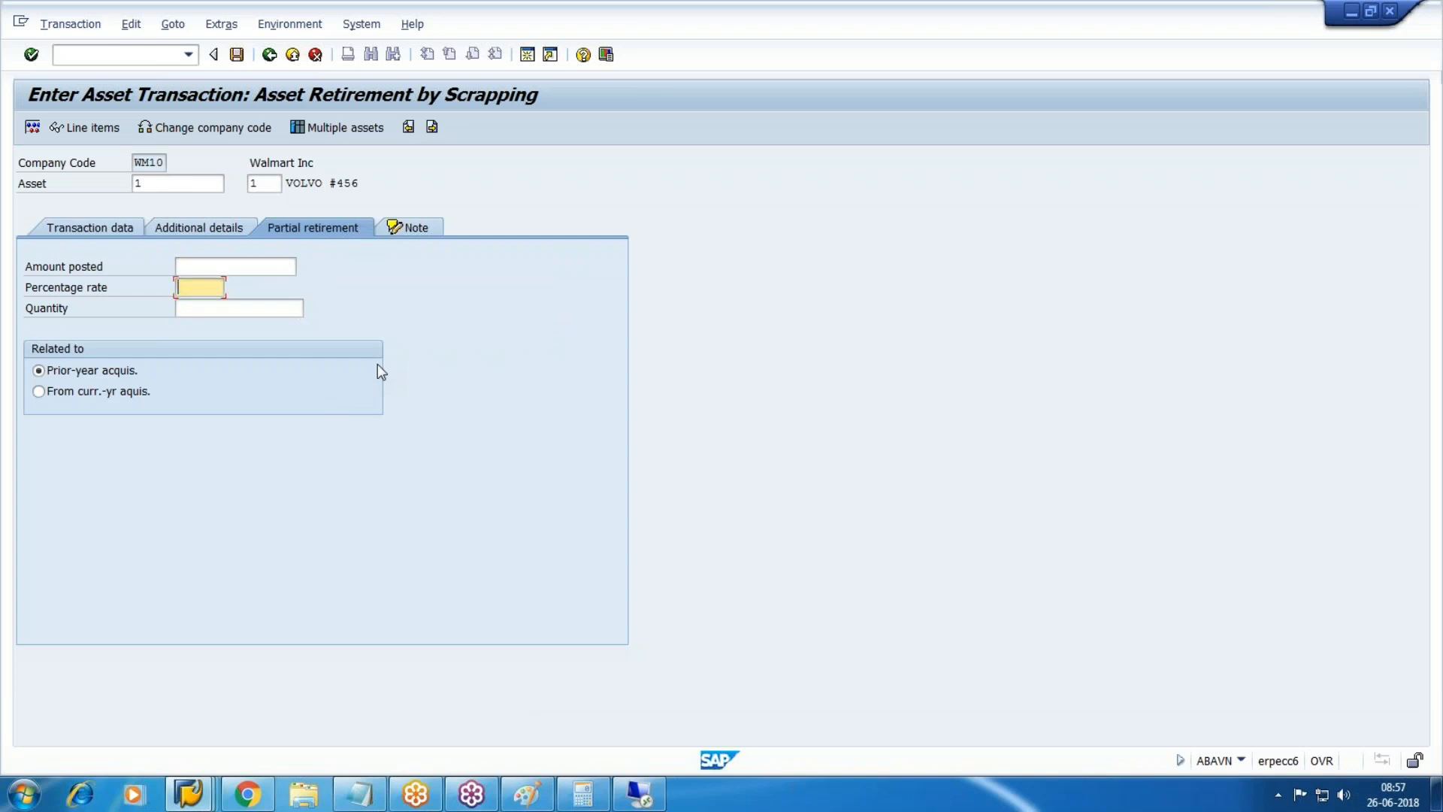
pyautogui.write('90')
pyautogui.click(80, 394)
pyautogui.click(236, 54)
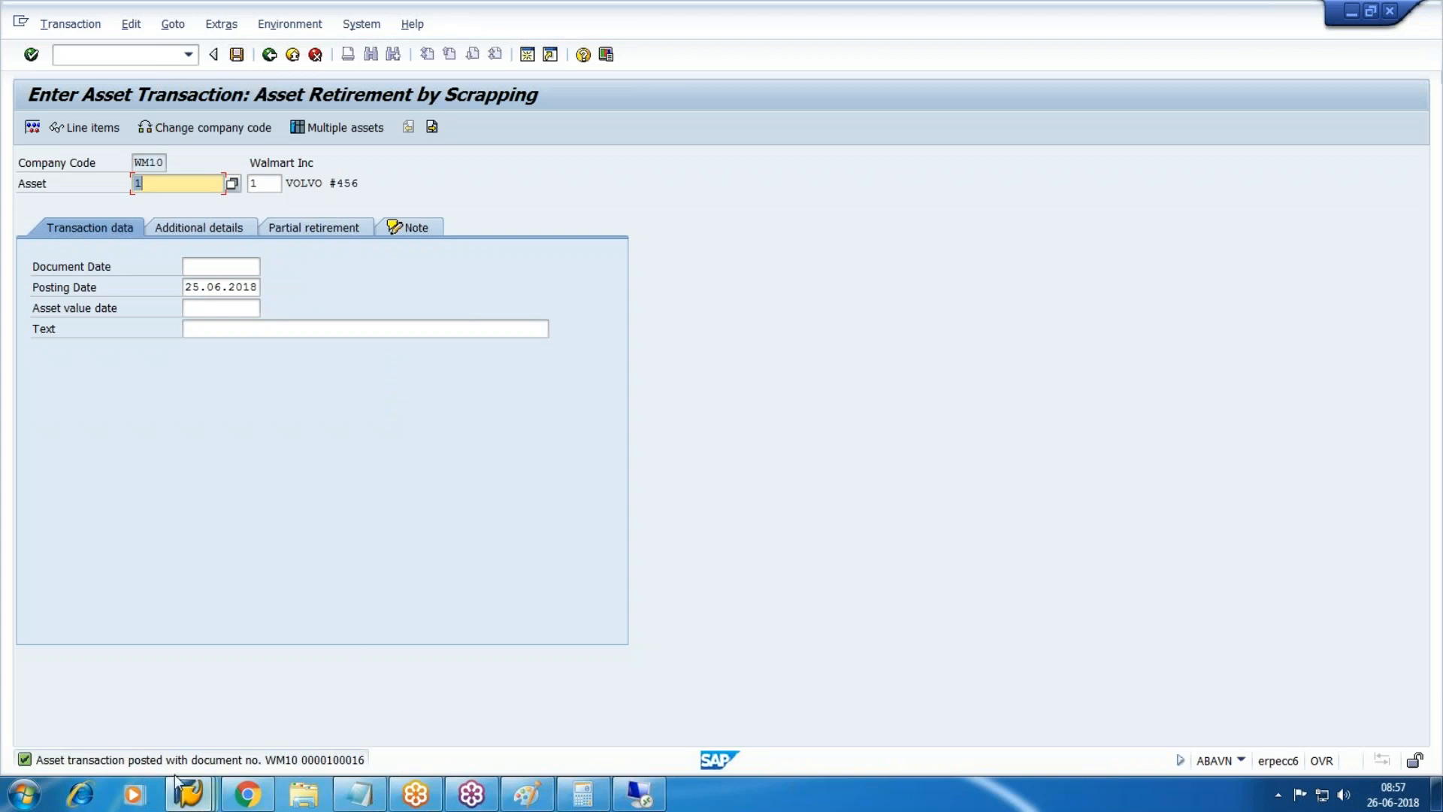
# Refresh Asset Explorer and inspect the new 3.240,00 retirement row with its 3.236,44 loss.
pyautogui.click(188, 794)
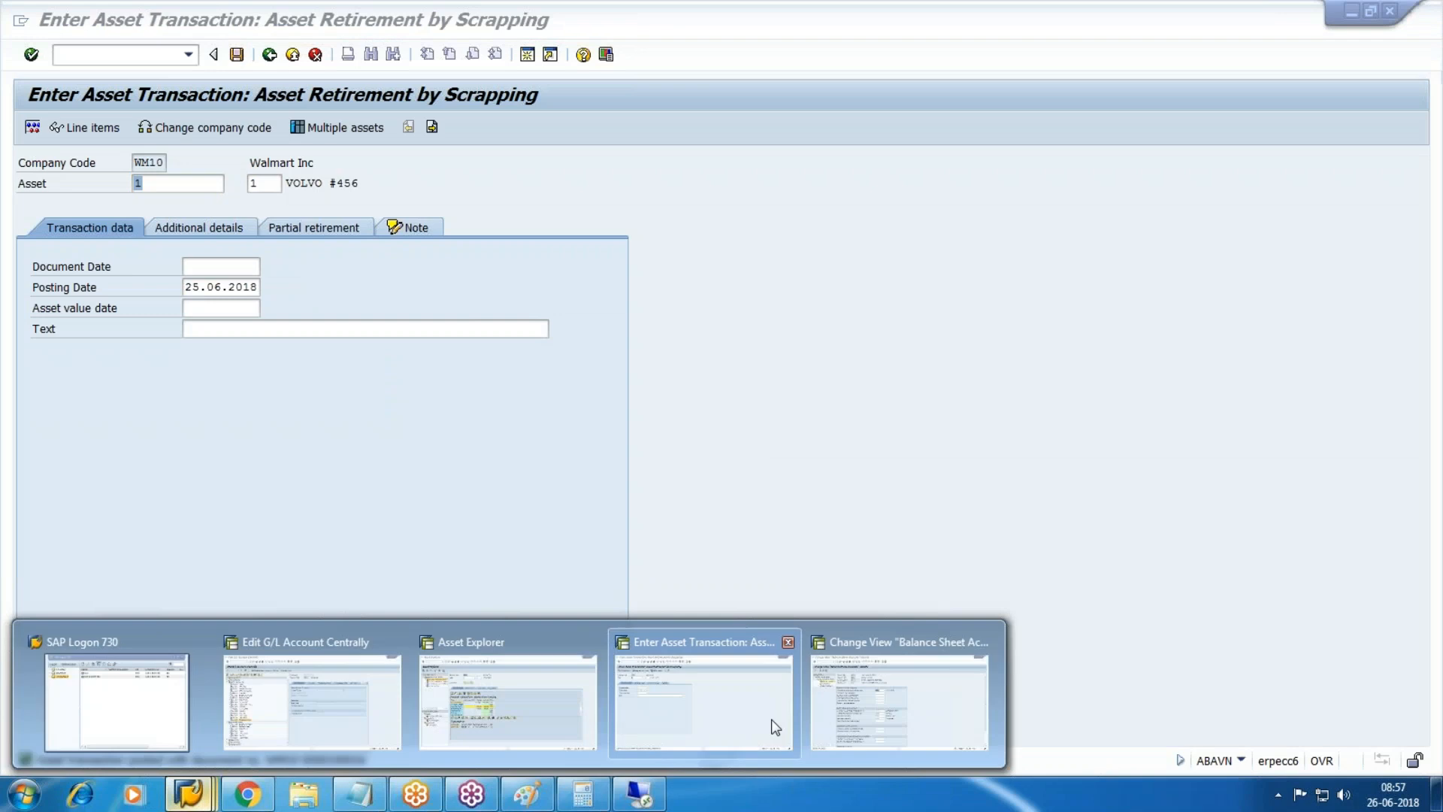
pyautogui.click(532, 711)
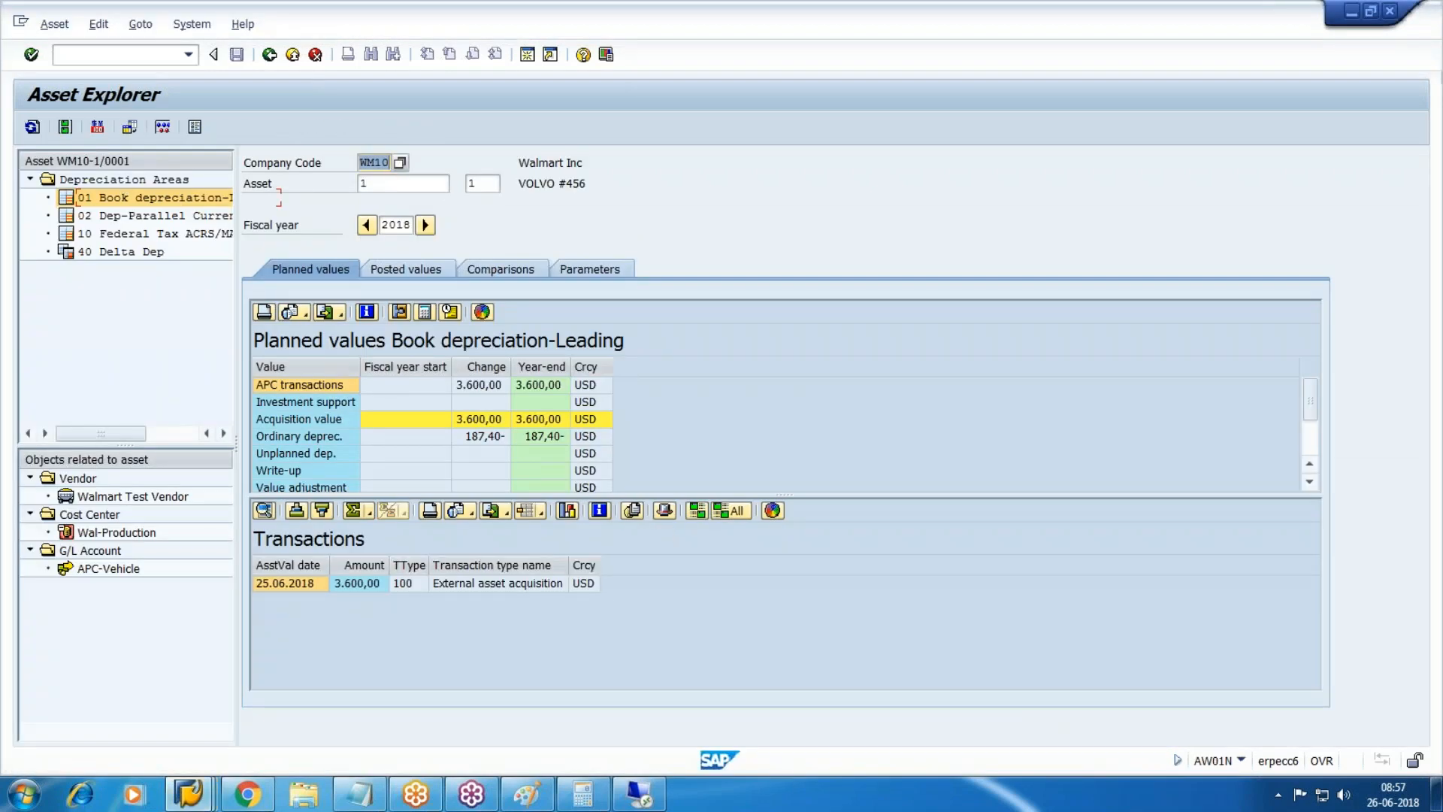
pyautogui.click(34, 128)
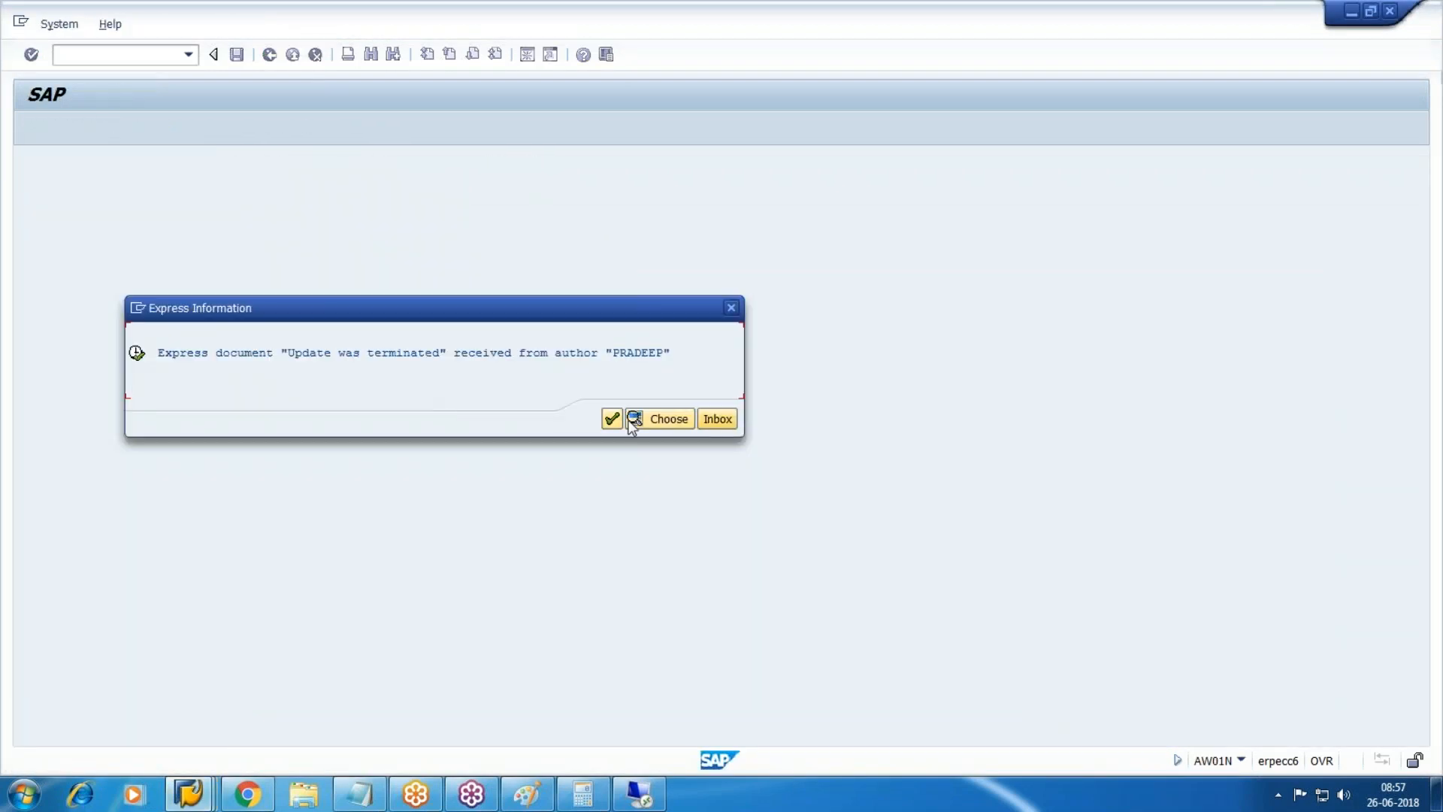
pyautogui.press('Return')
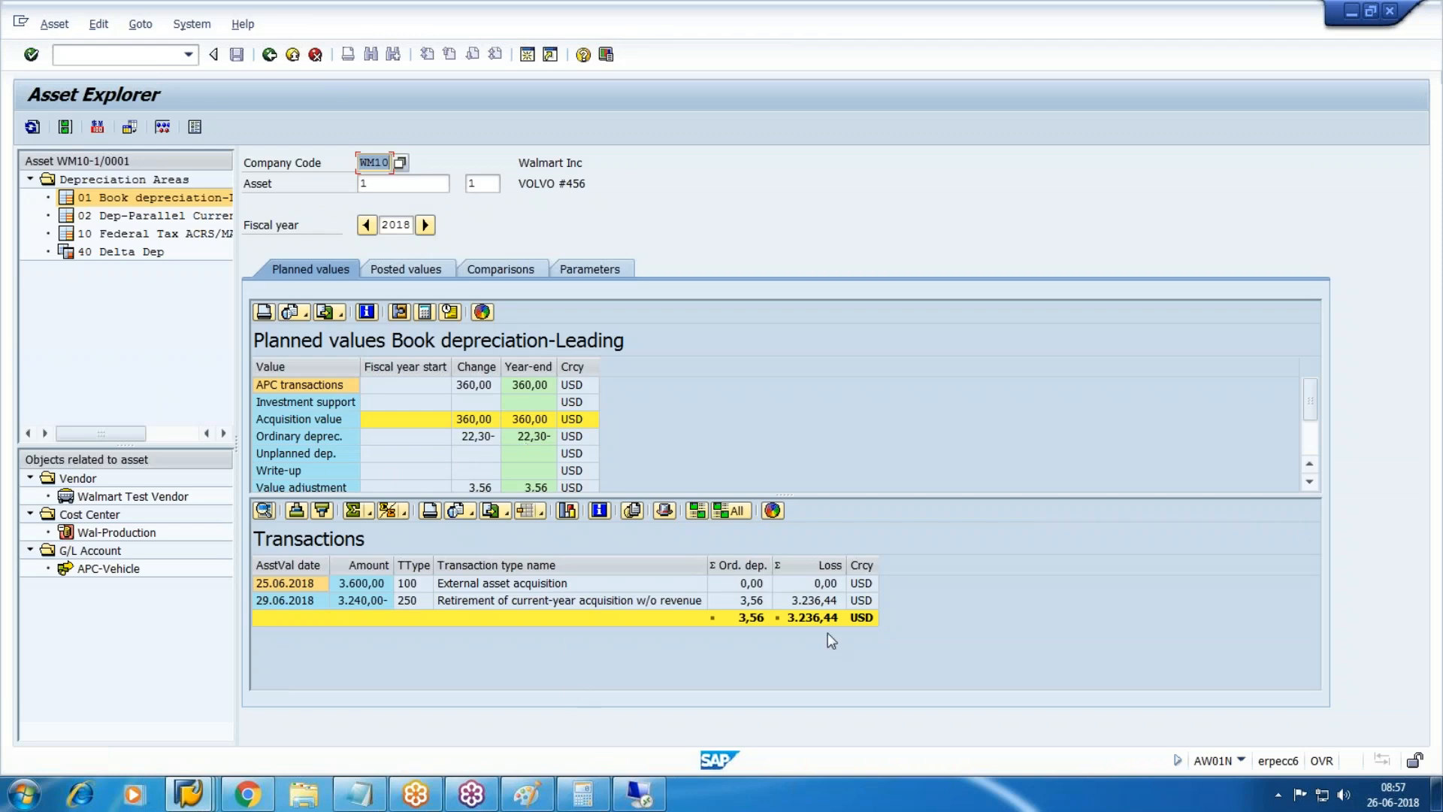
pyautogui.click(756, 601)
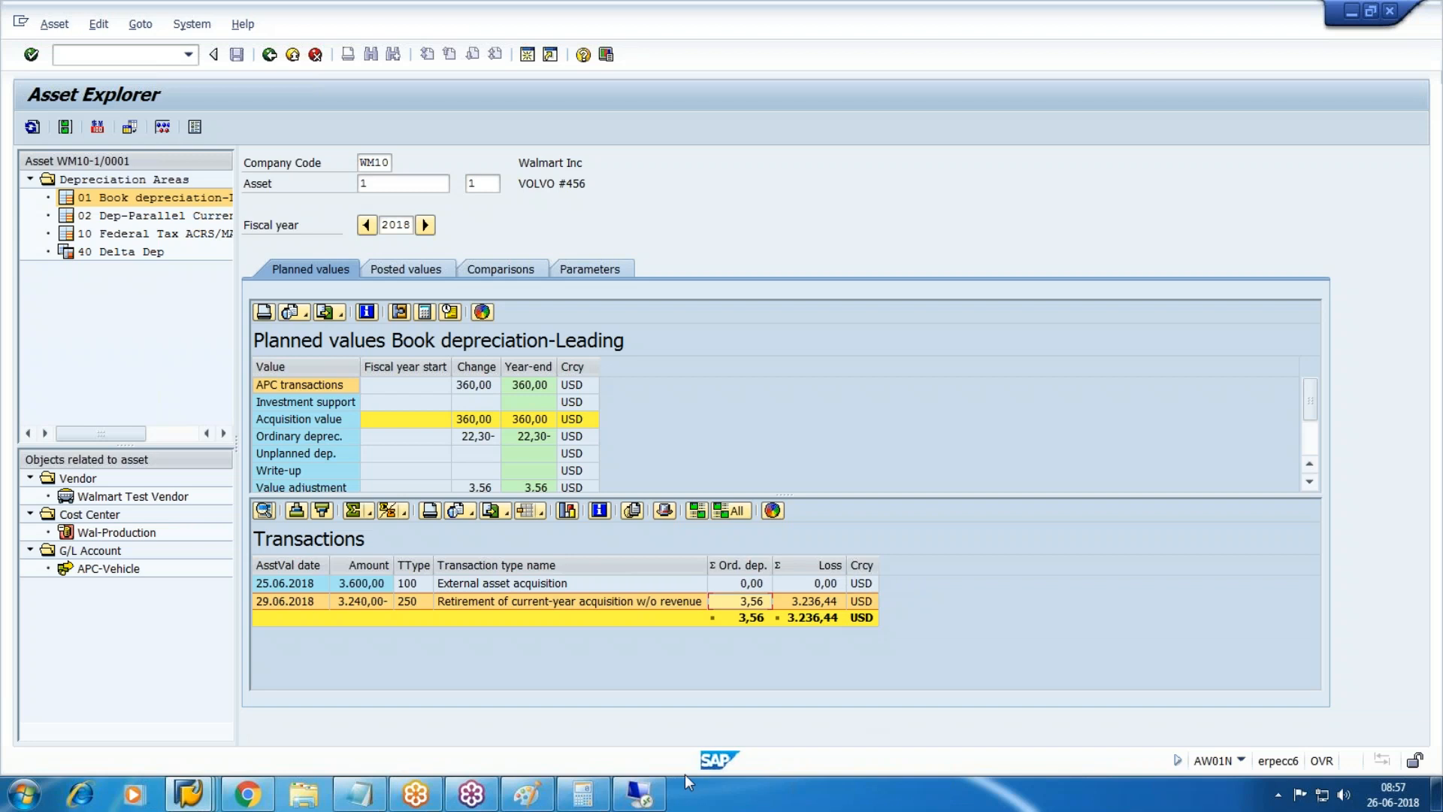
# Return to the scrapping window and enter /nfbl3n for G/L line item display.
pyautogui.click(188, 793)
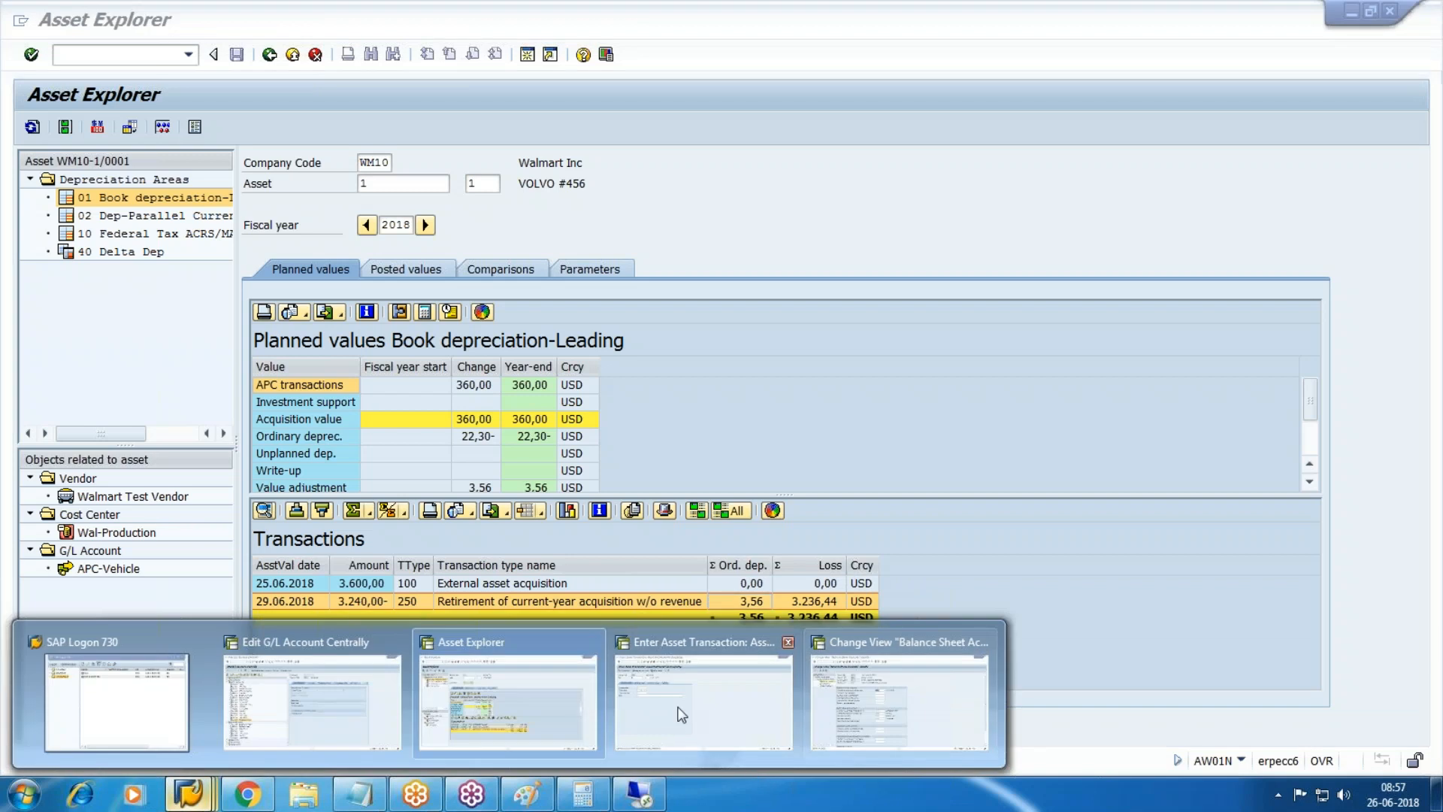
pyautogui.click(681, 714)
pyautogui.click(98, 60)
pyautogui.write('/nfbl3n')
# Open the G/L line item display (FBL3N) and look up the scrapping account number in the G/L master.
pyautogui.press('Return')
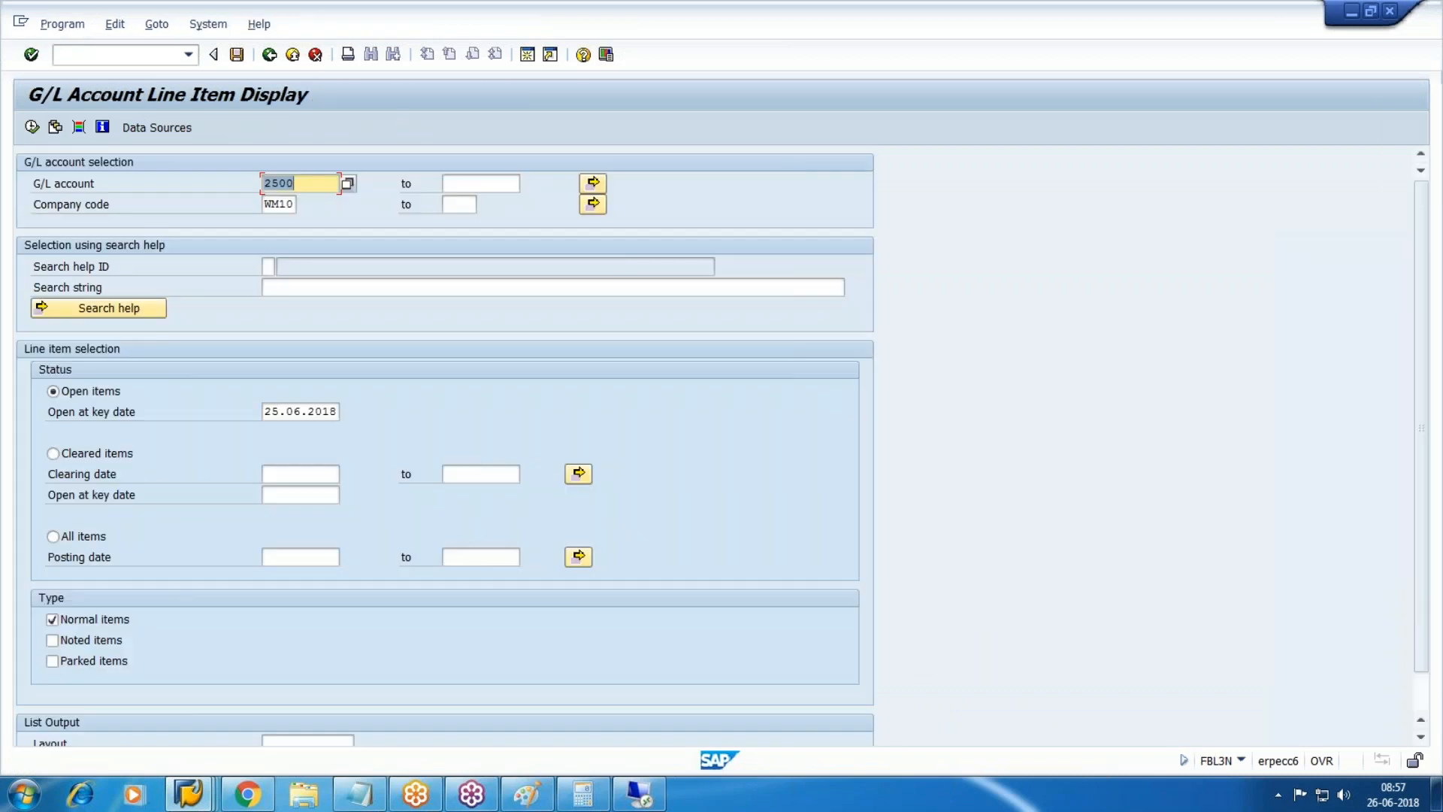
pyautogui.moveTo(189, 793)
pyautogui.click(289, 699)
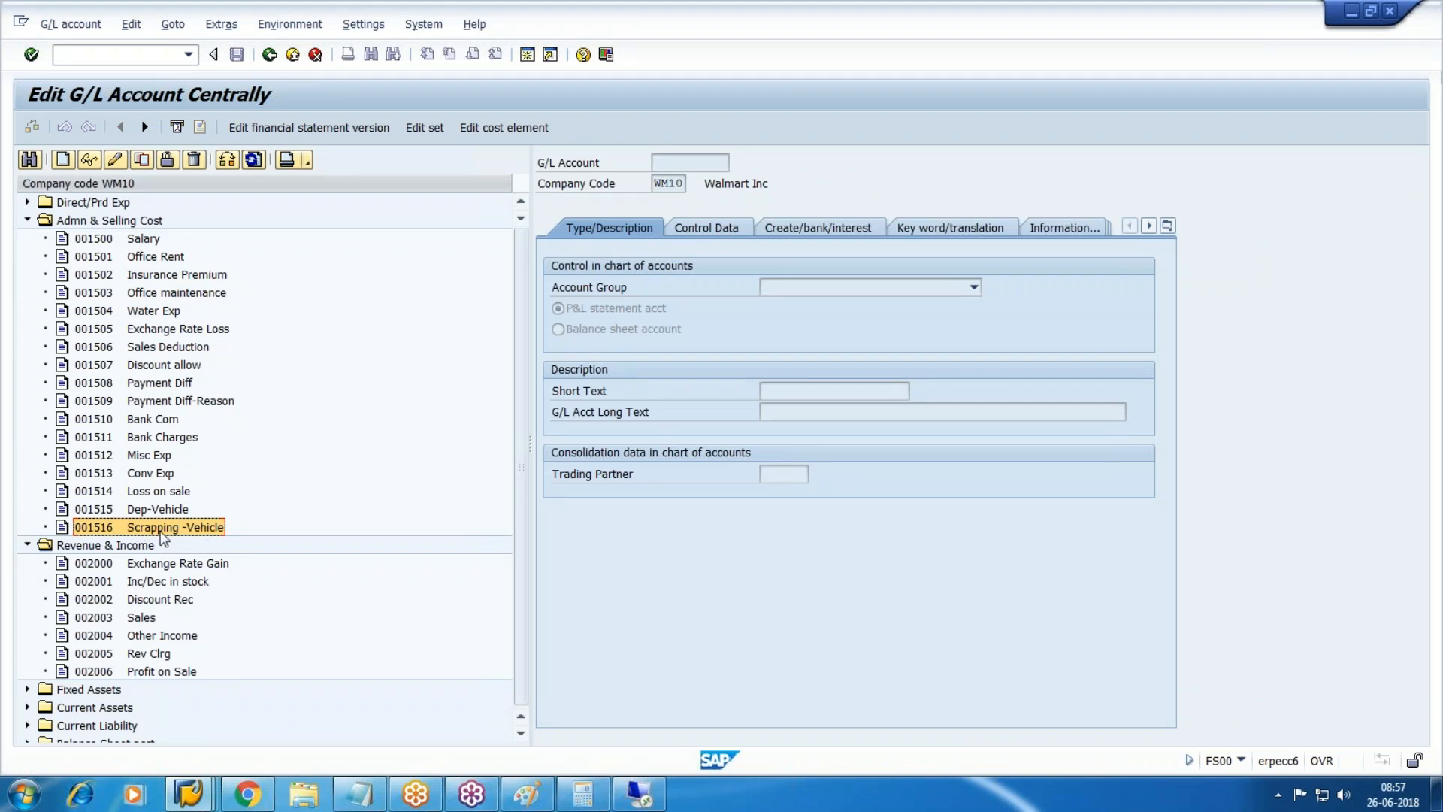
pyautogui.hotkey('alt', 'Tab')
# List all items for G/L account 1516, then bring the balance sheet account details window forward.
pyautogui.write('1516')
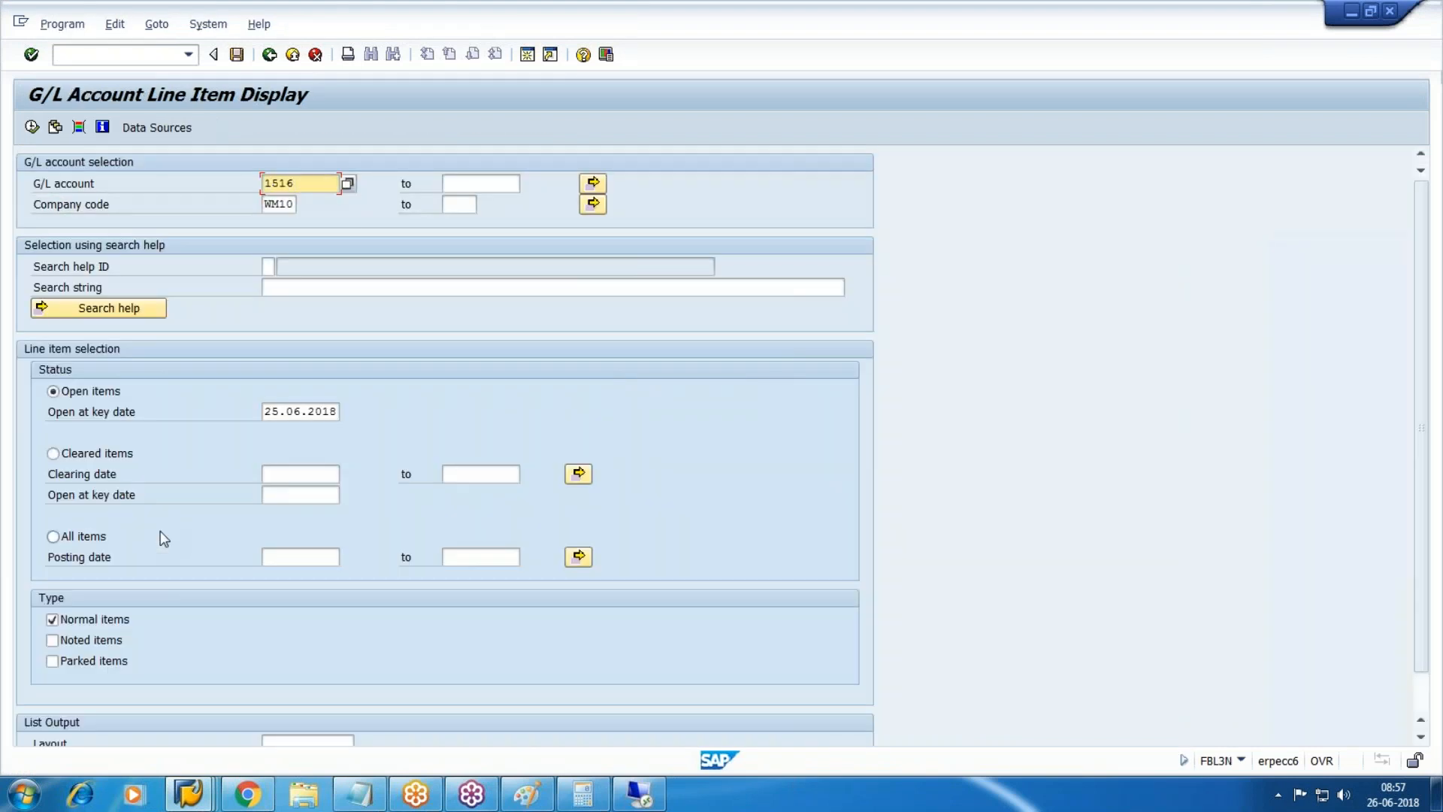
pyautogui.click(32, 127)
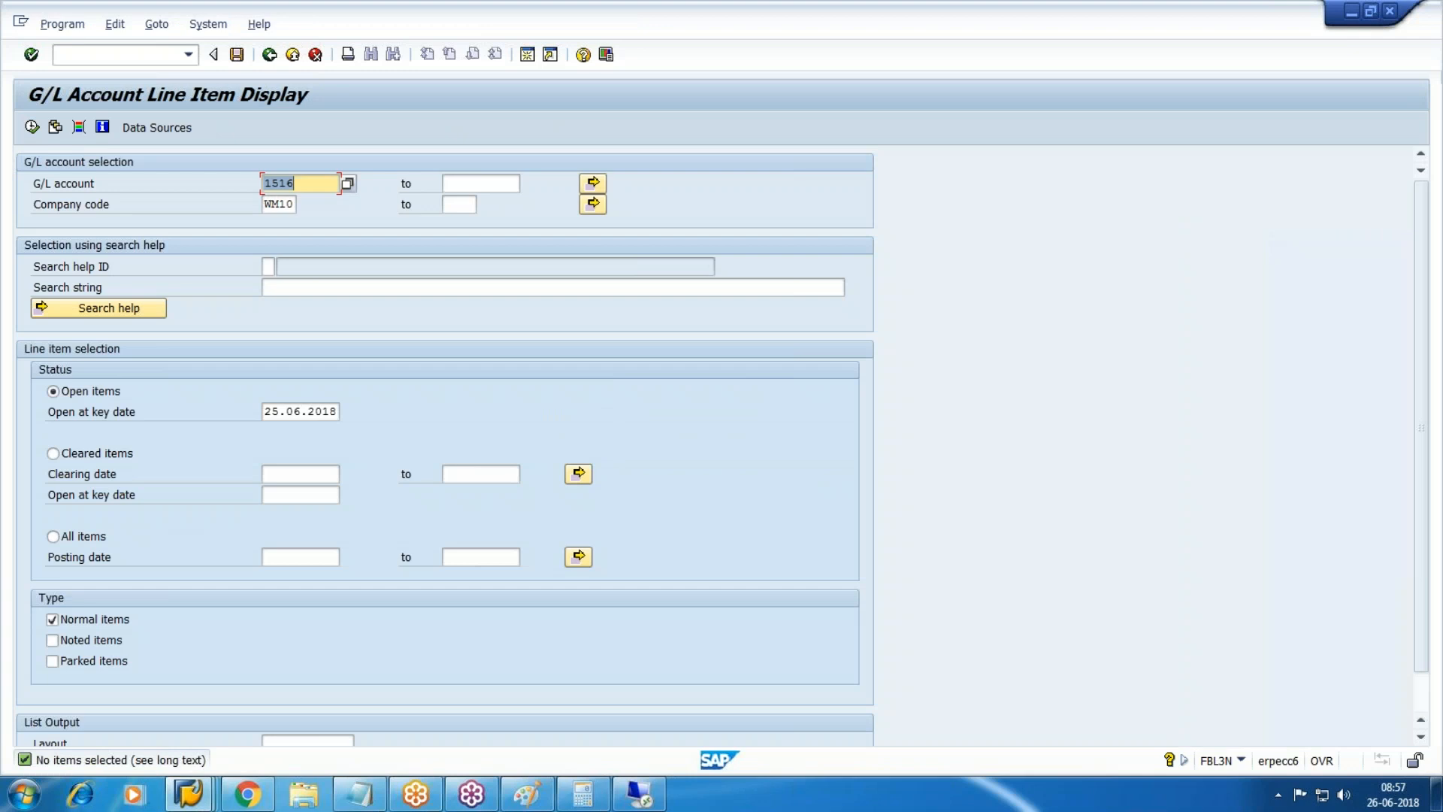
pyautogui.click(106, 534)
pyautogui.click(31, 128)
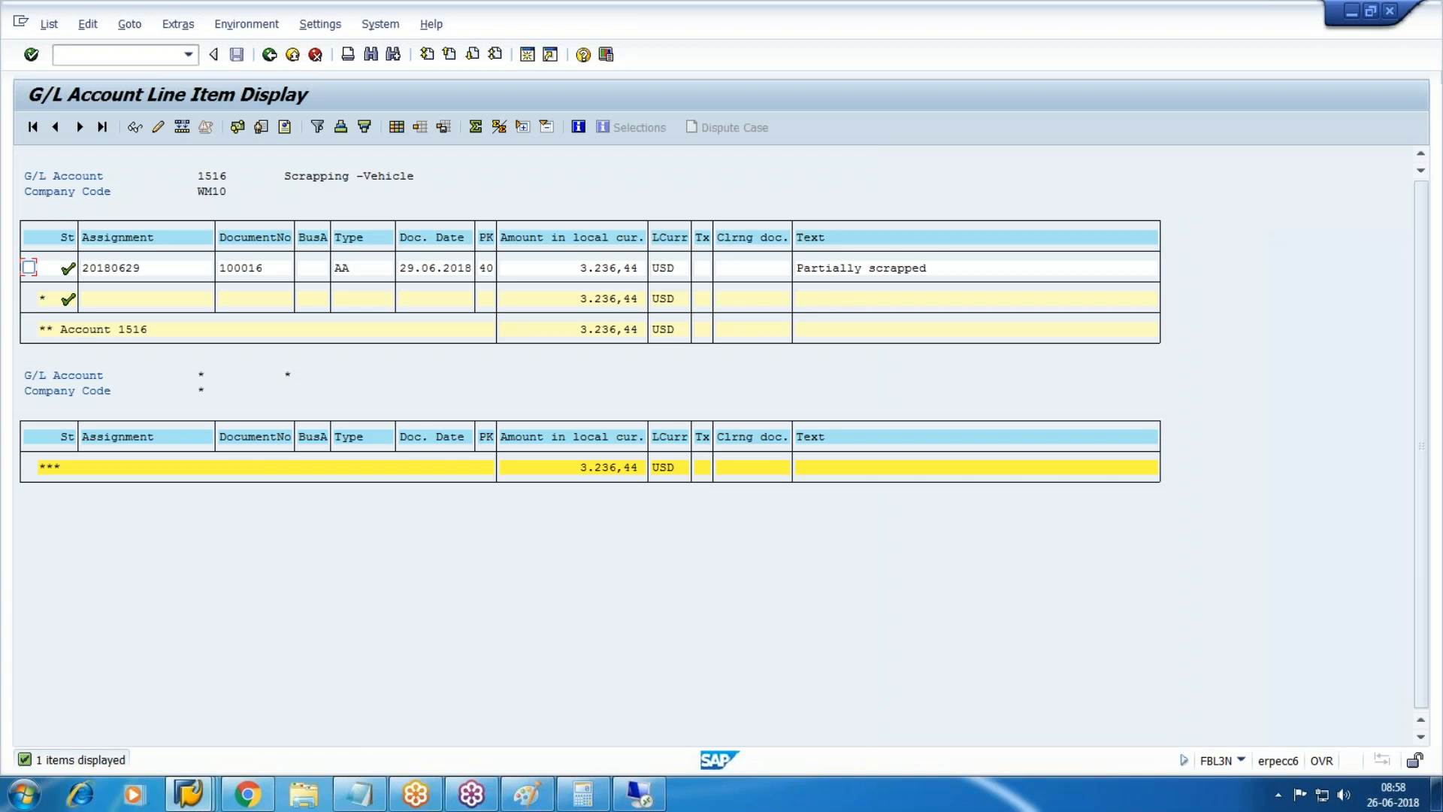
pyautogui.click(213, 803)
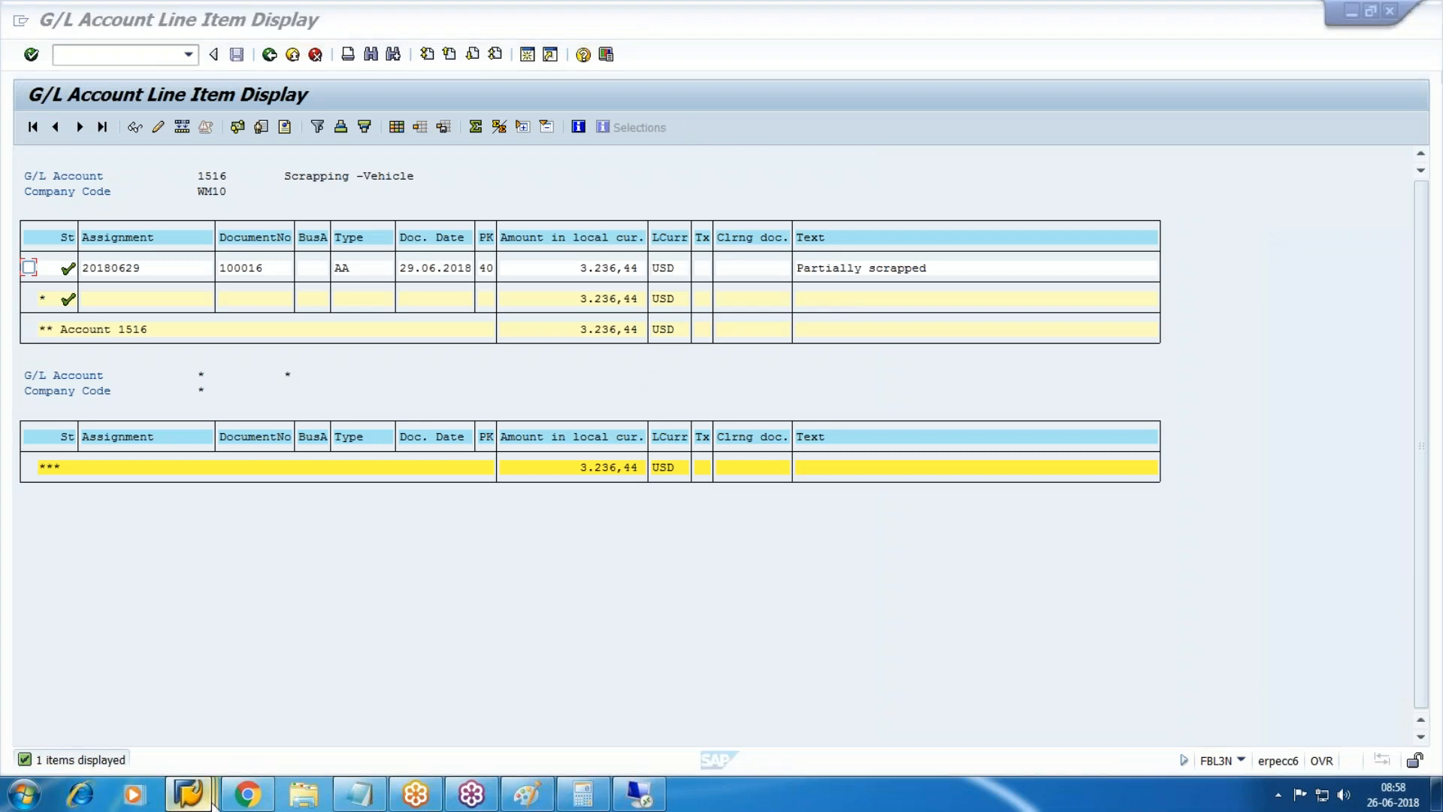
pyautogui.click(909, 729)
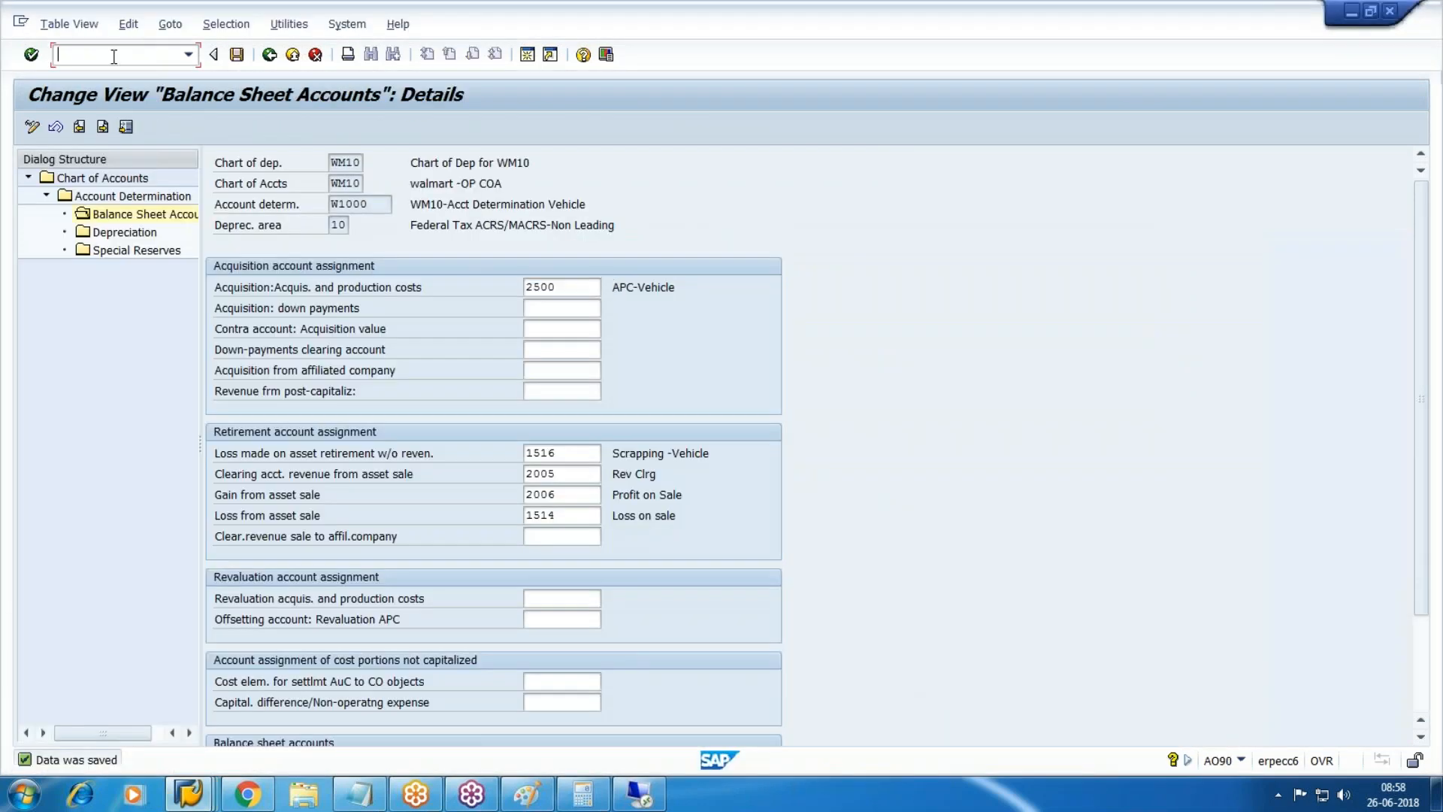
# Run the periodic APC values posting (ASKB) for WM10 from the Fixed Assets periodic processing menu.
pyautogui.write('/n')
pyautogui.press('Return')
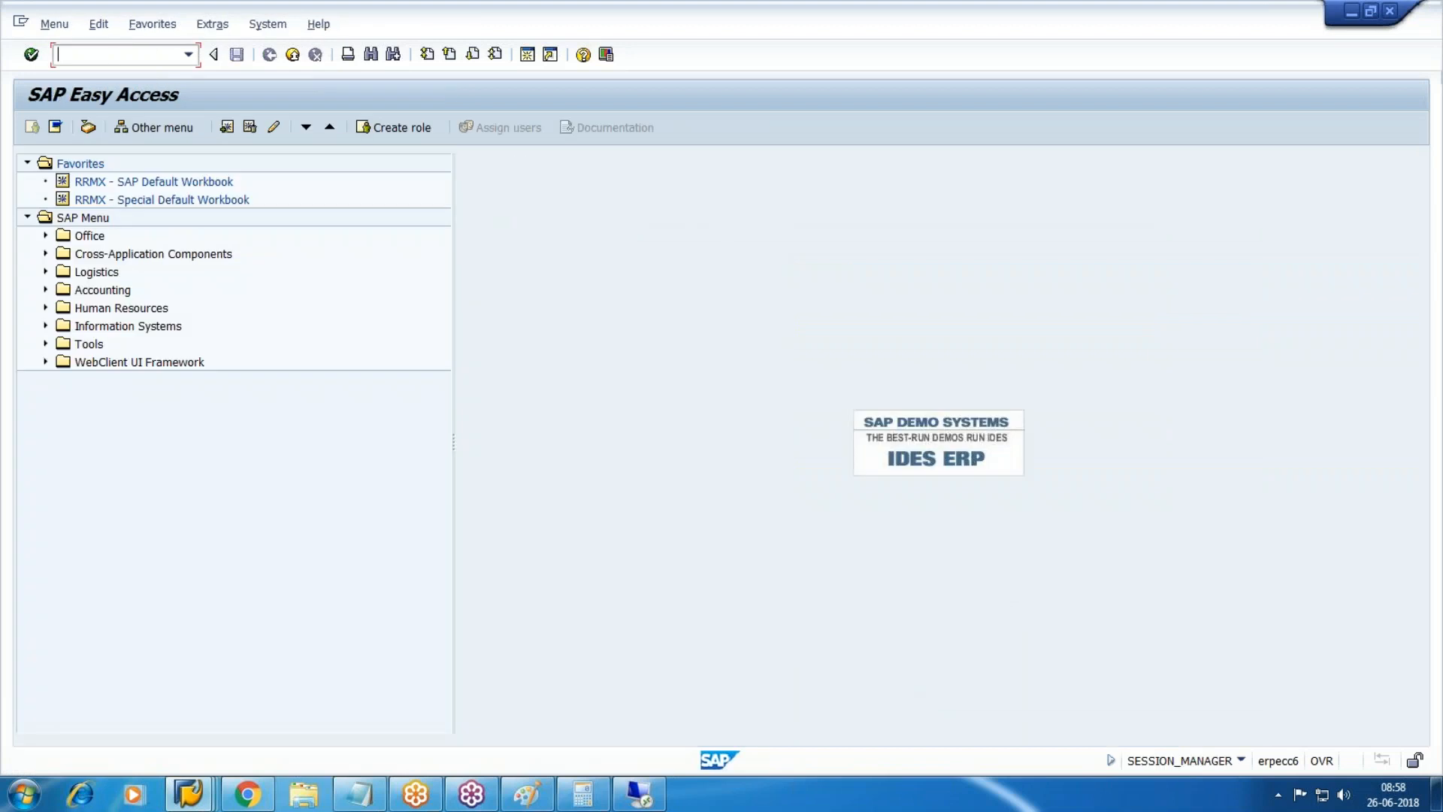
pyautogui.click(45, 291)
pyautogui.click(62, 309)
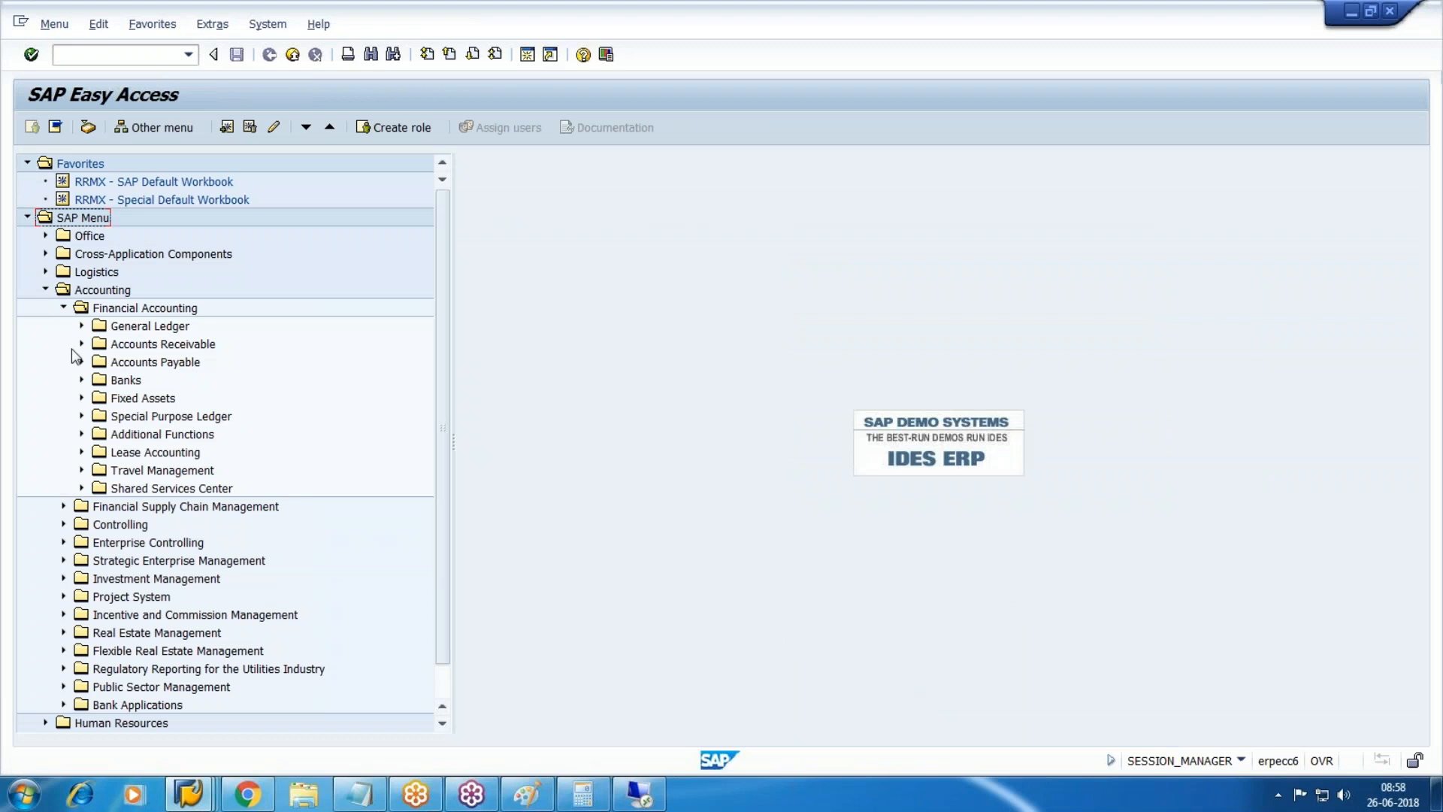
pyautogui.click(81, 398)
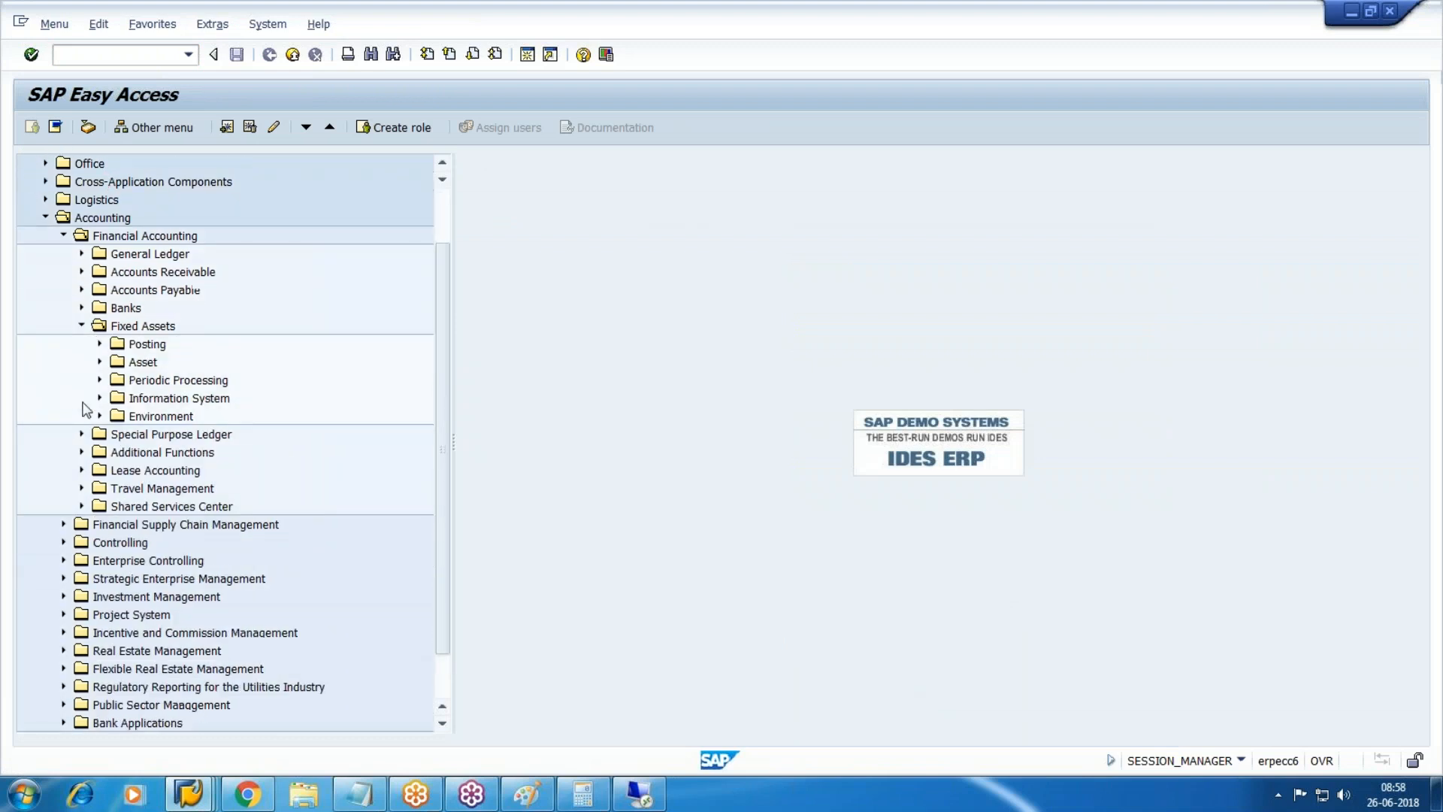
pyautogui.click(100, 381)
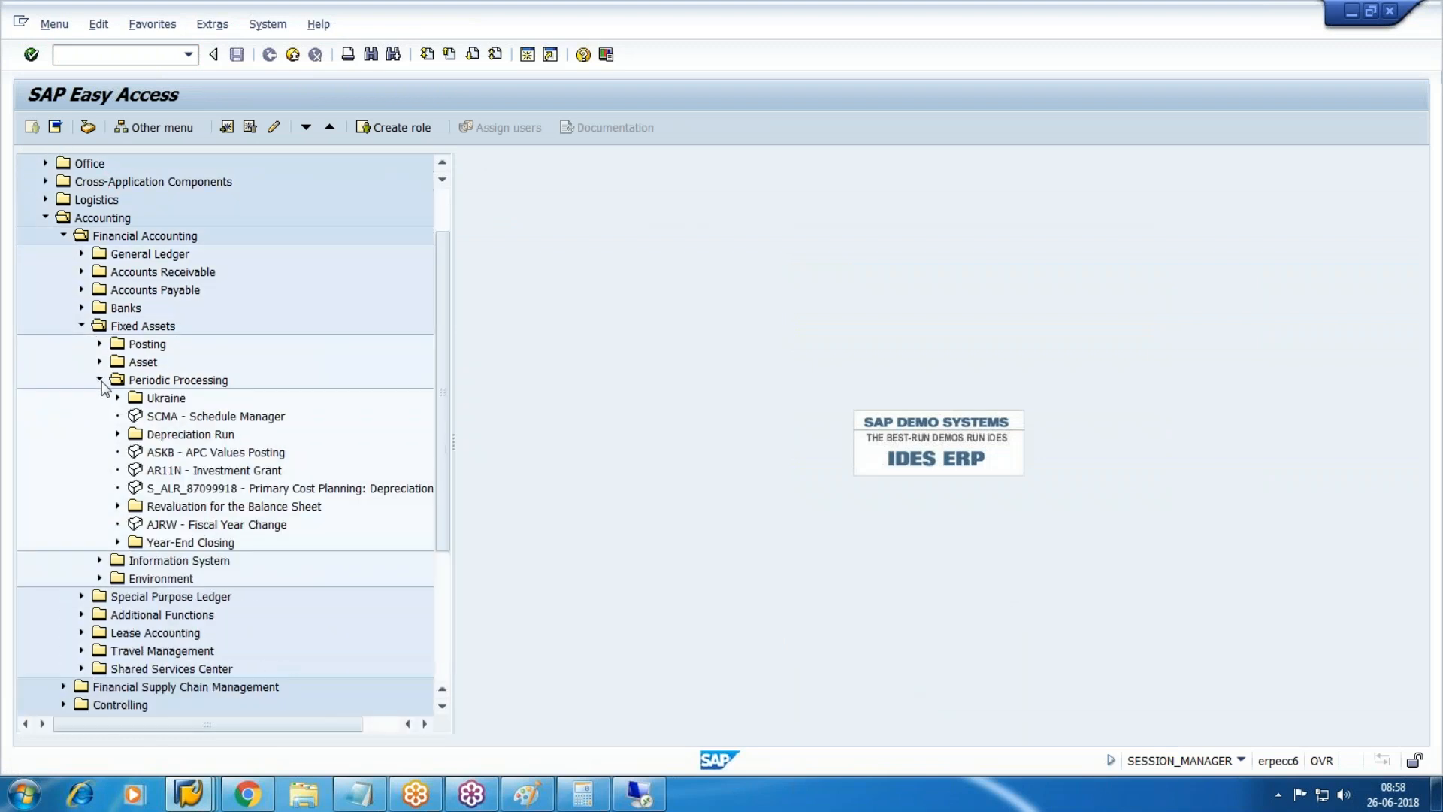
pyautogui.click(246, 453)
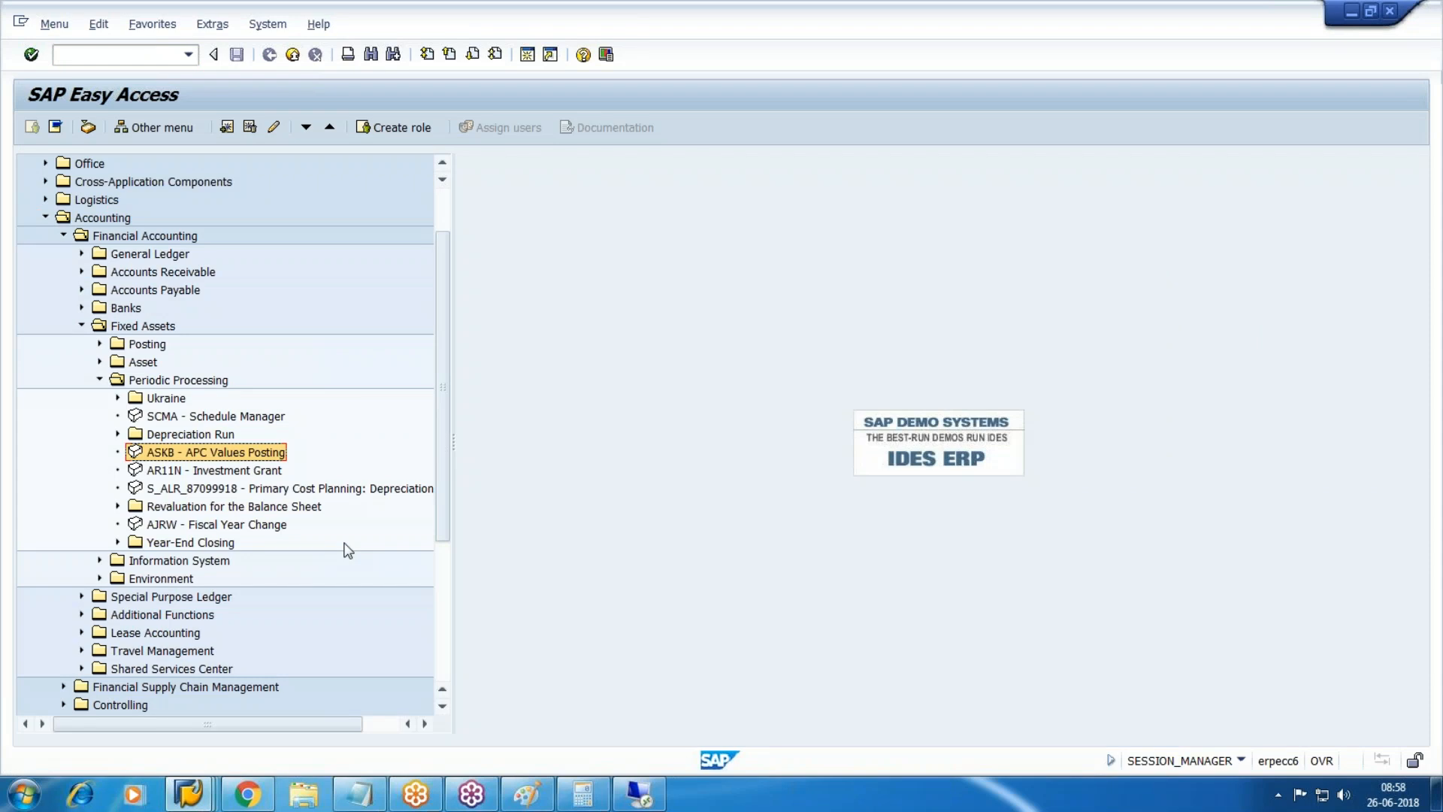
pyautogui.press('Return')
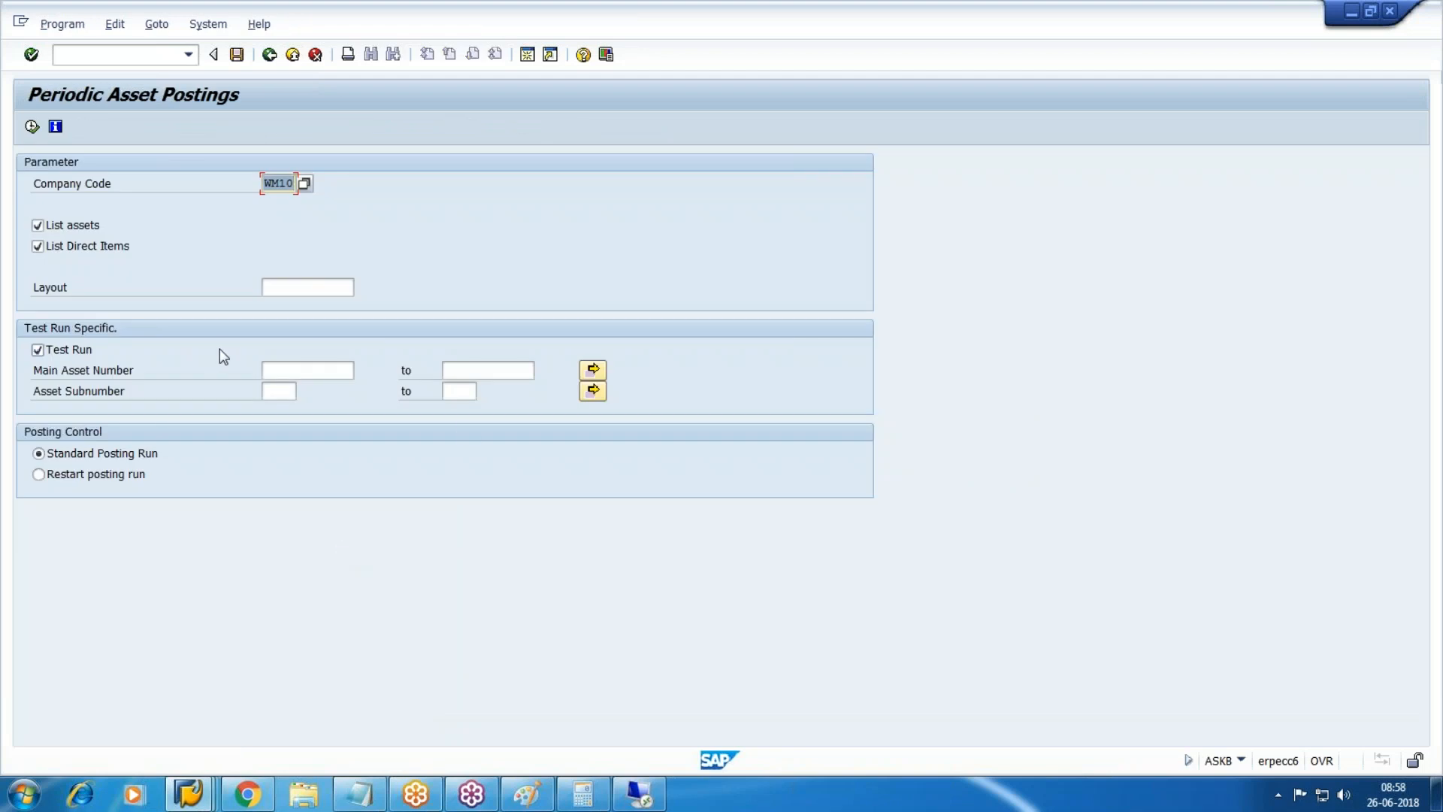
pyautogui.click(31, 128)
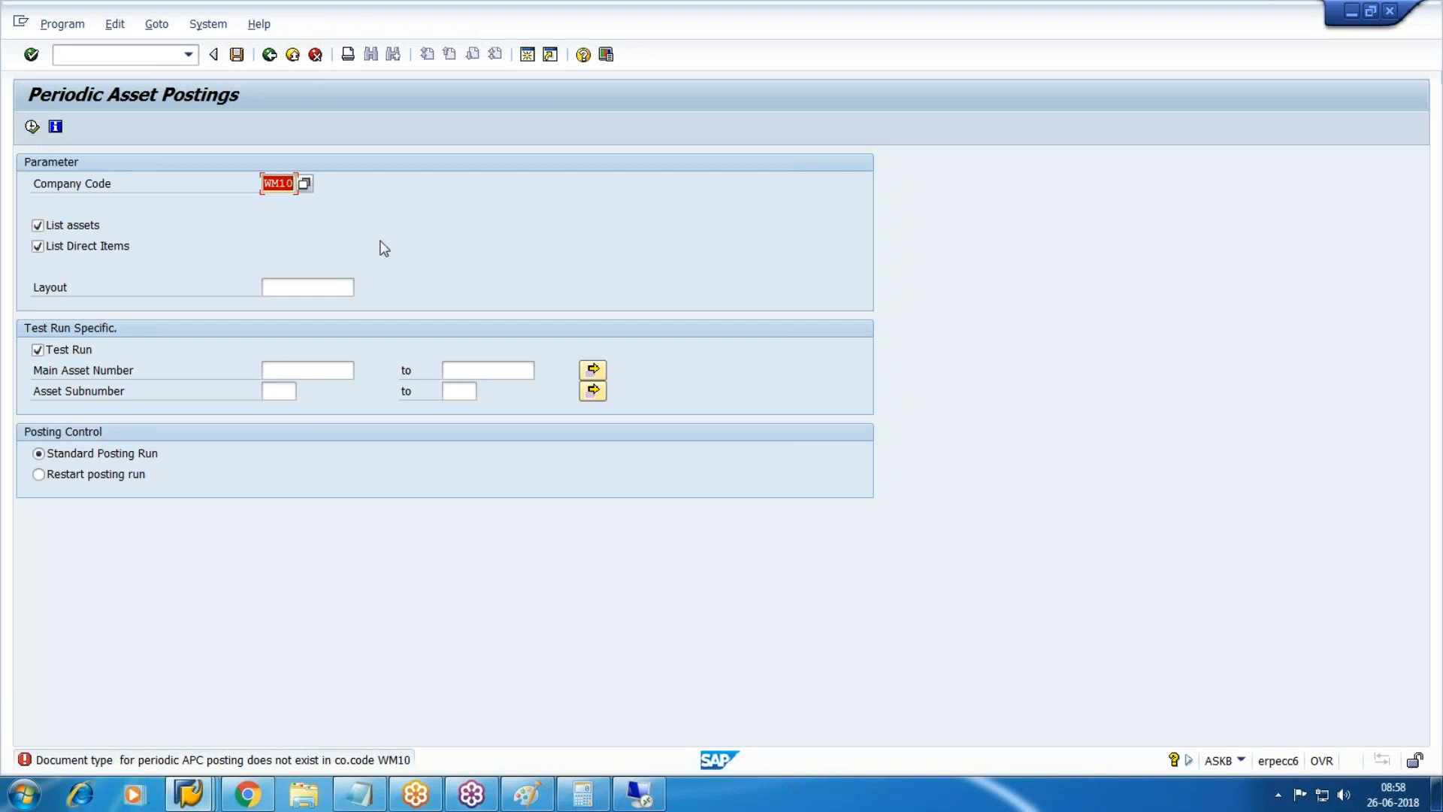
# Start entering the /nSPRO transaction code to go to Customizing.
pyautogui.click(120, 54)
pyautogui.write('/nspr')
pyautogui.press('BackSpace')
pyautogui.press('BackSpace')
pyautogui.press('BackSpace')
pyautogui.press('BackSpace')
pyautogui.press('BackSpace')
# Open the SAP Reference IMG via /nSPRO and expand Financial Accounting (New) > Asset Accounting.
pyautogui.write('/nspro')
pyautogui.press('Return')
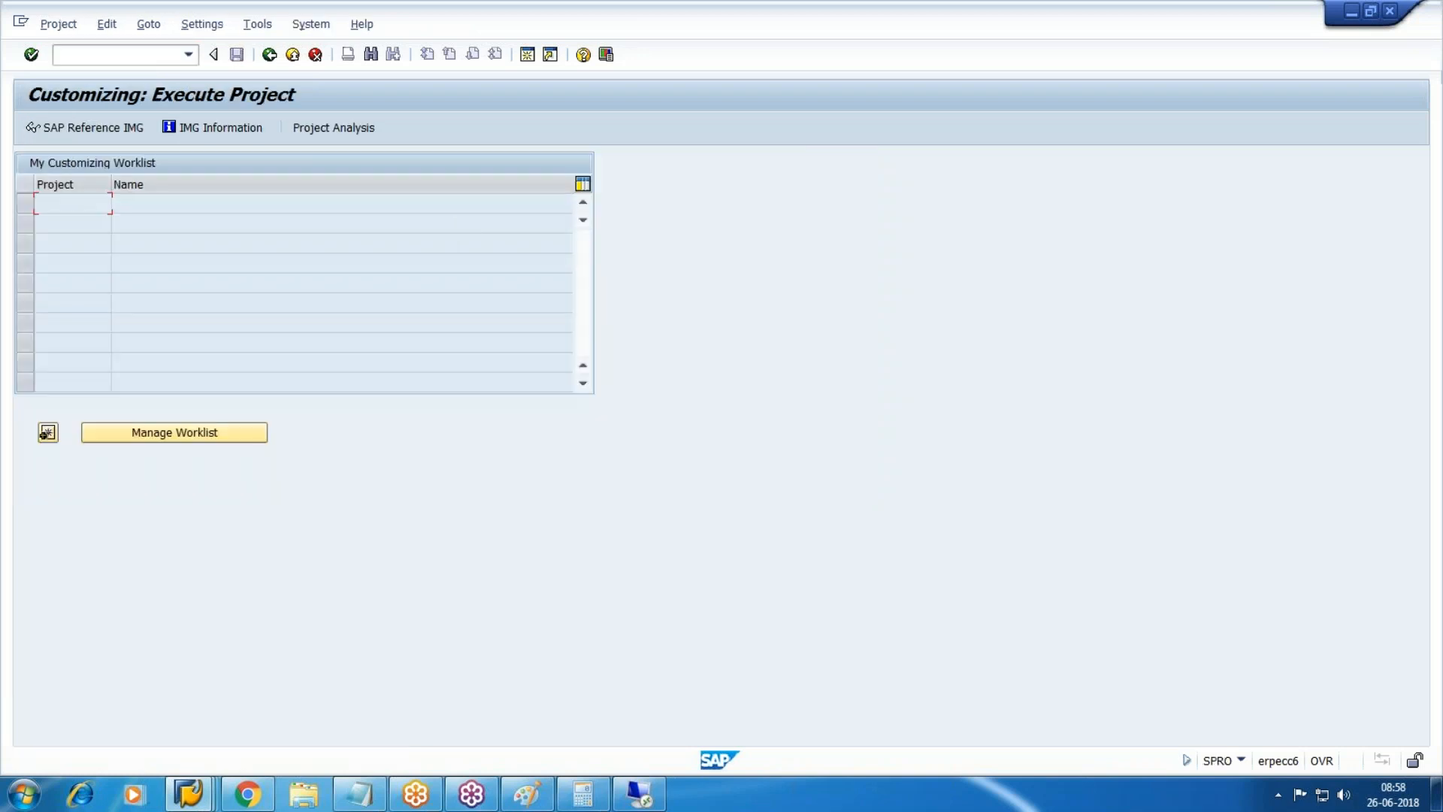
pyautogui.click(84, 127)
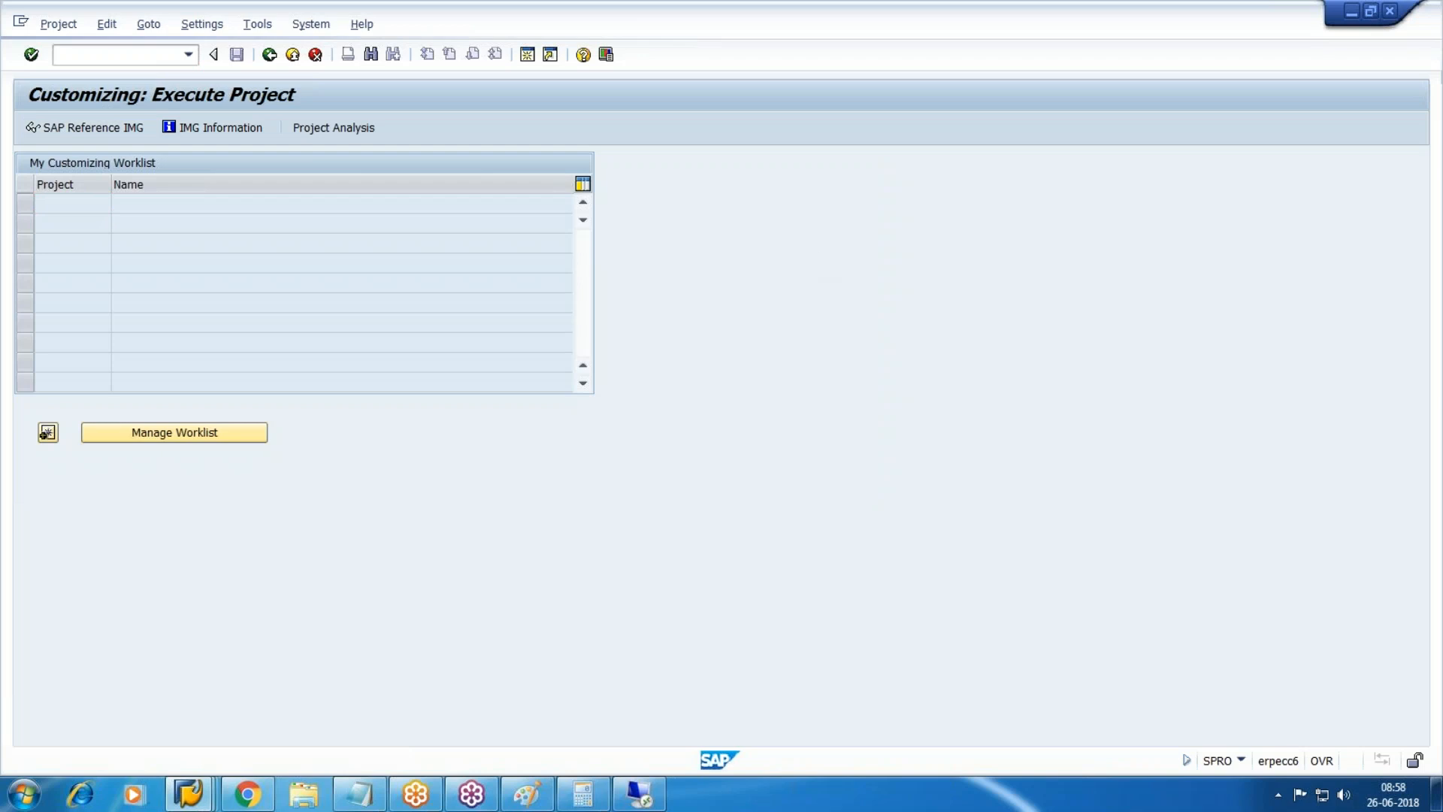
pyautogui.click(43, 416)
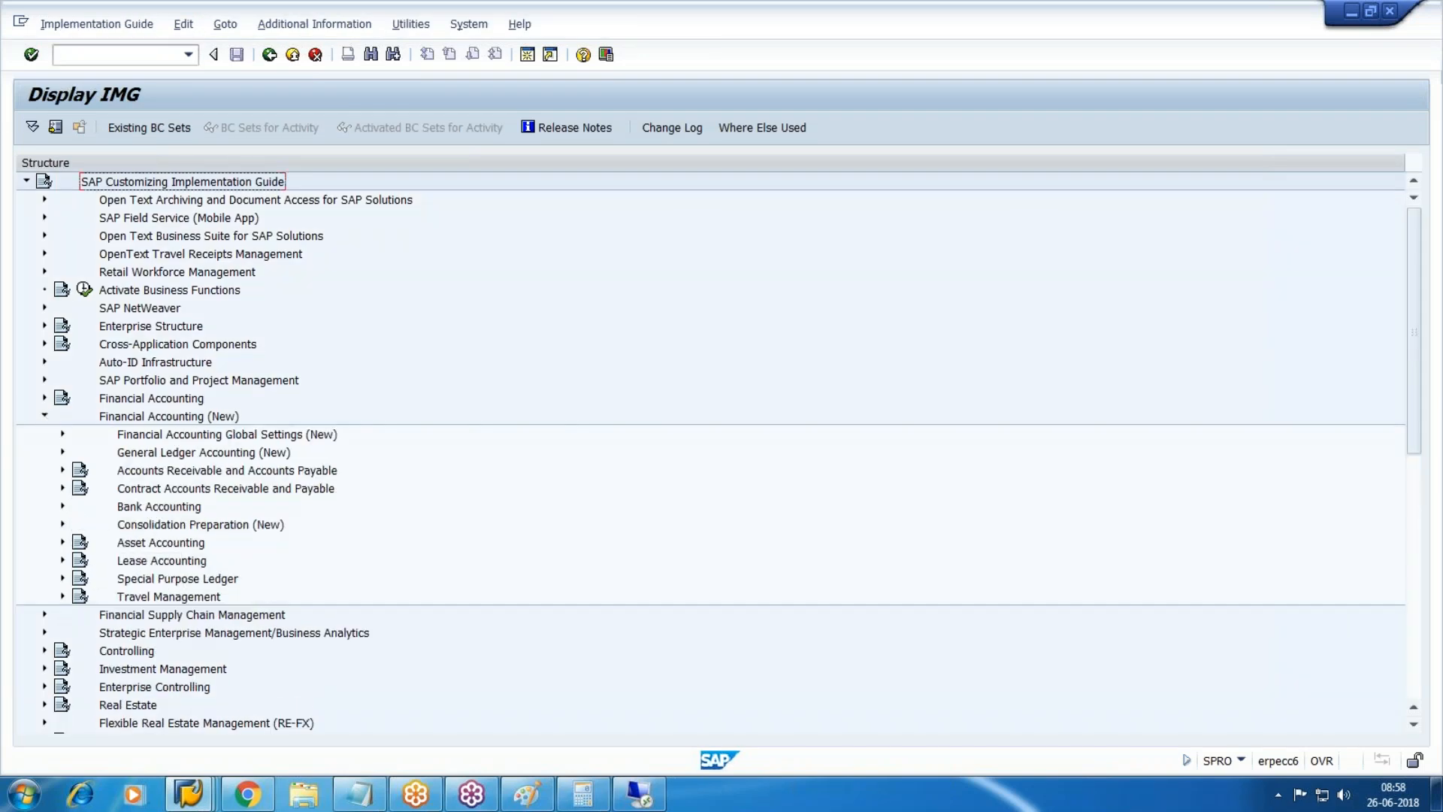
pyautogui.click(61, 542)
pyautogui.scroll(-4, 62, 547)
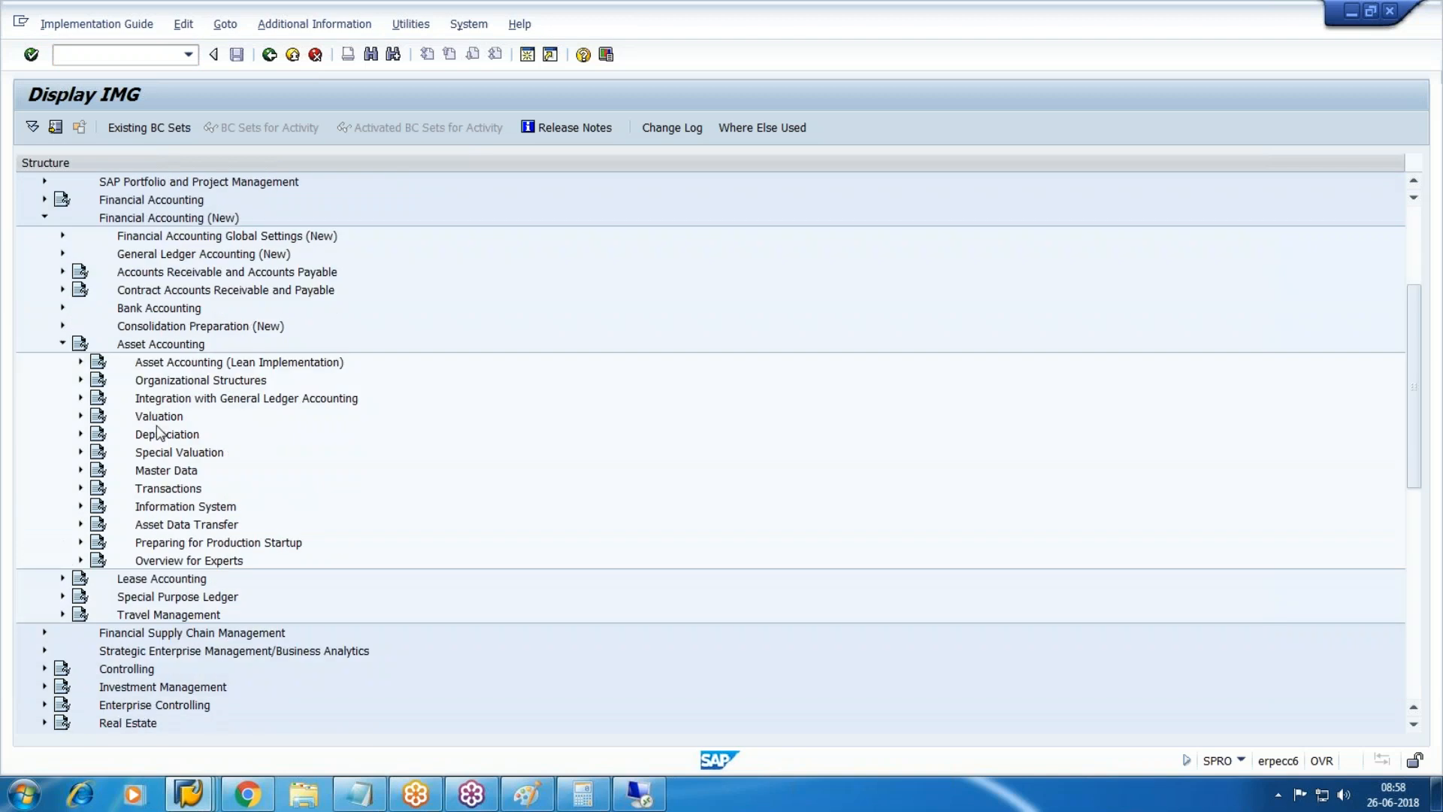
# Open Specify Document Type under Integration with General Ledger > Post APC Values Periodically.
pyautogui.click(138, 419)
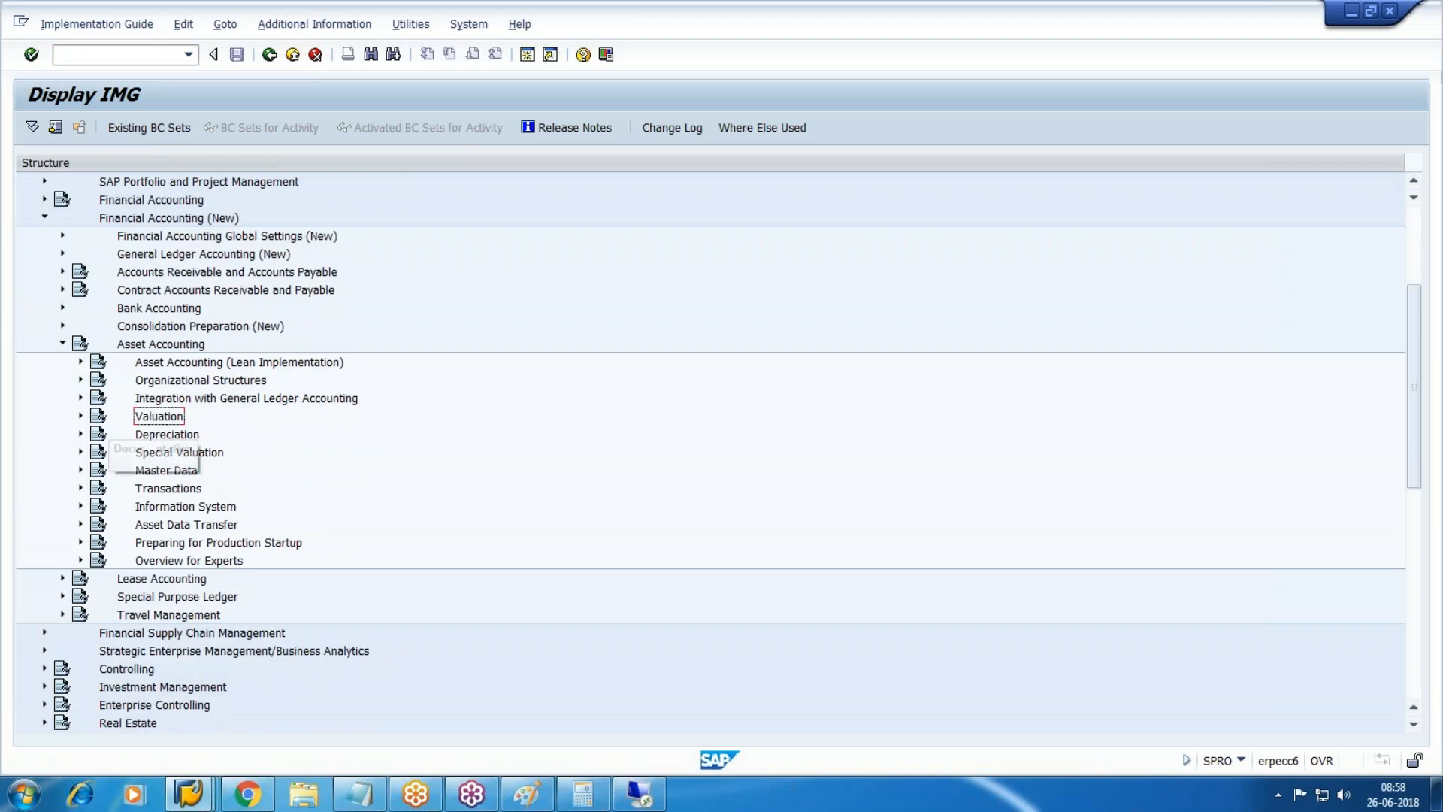
pyautogui.click(80, 416)
pyautogui.scroll(-2, 150, 466)
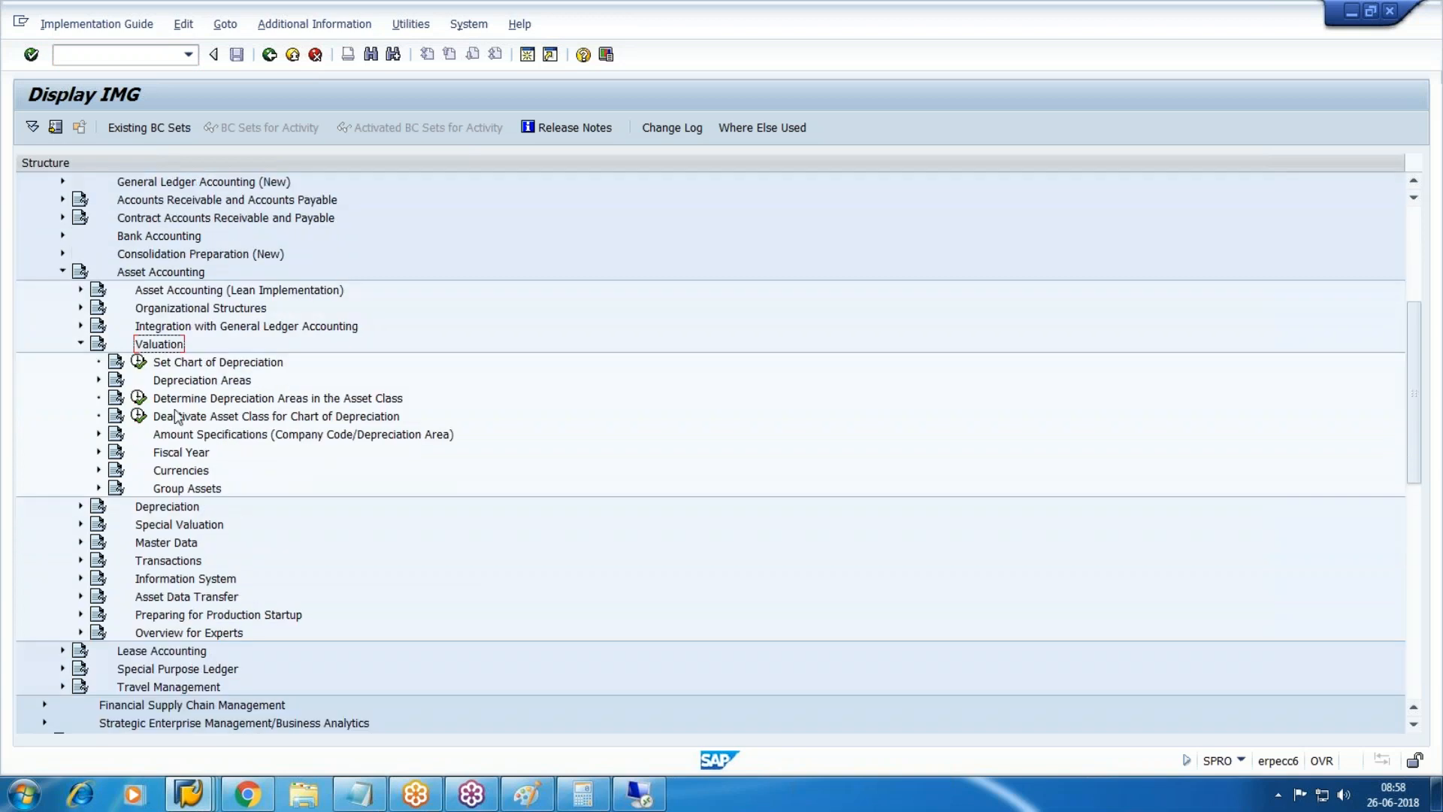
pyautogui.click(99, 381)
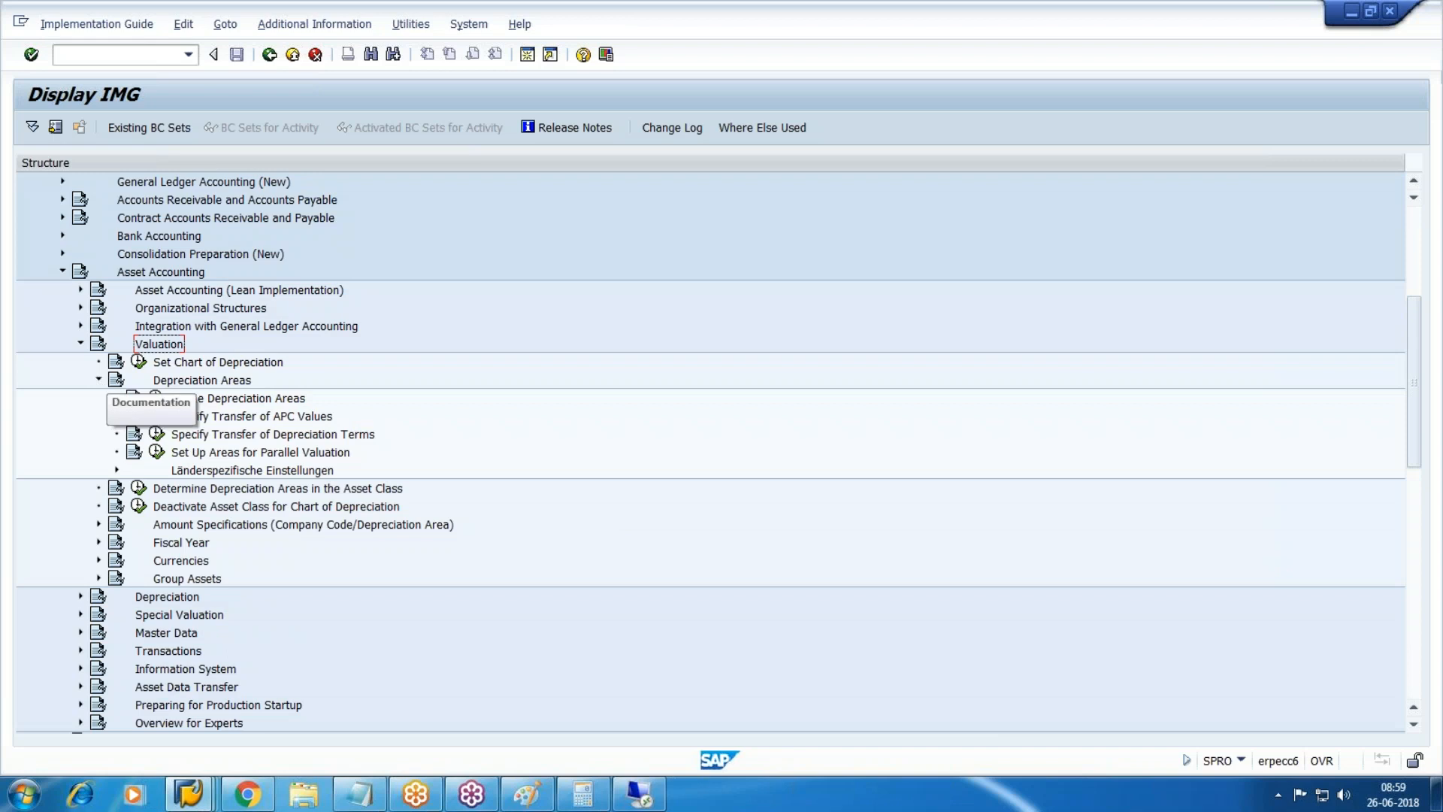
pyautogui.click(98, 379)
pyautogui.click(81, 343)
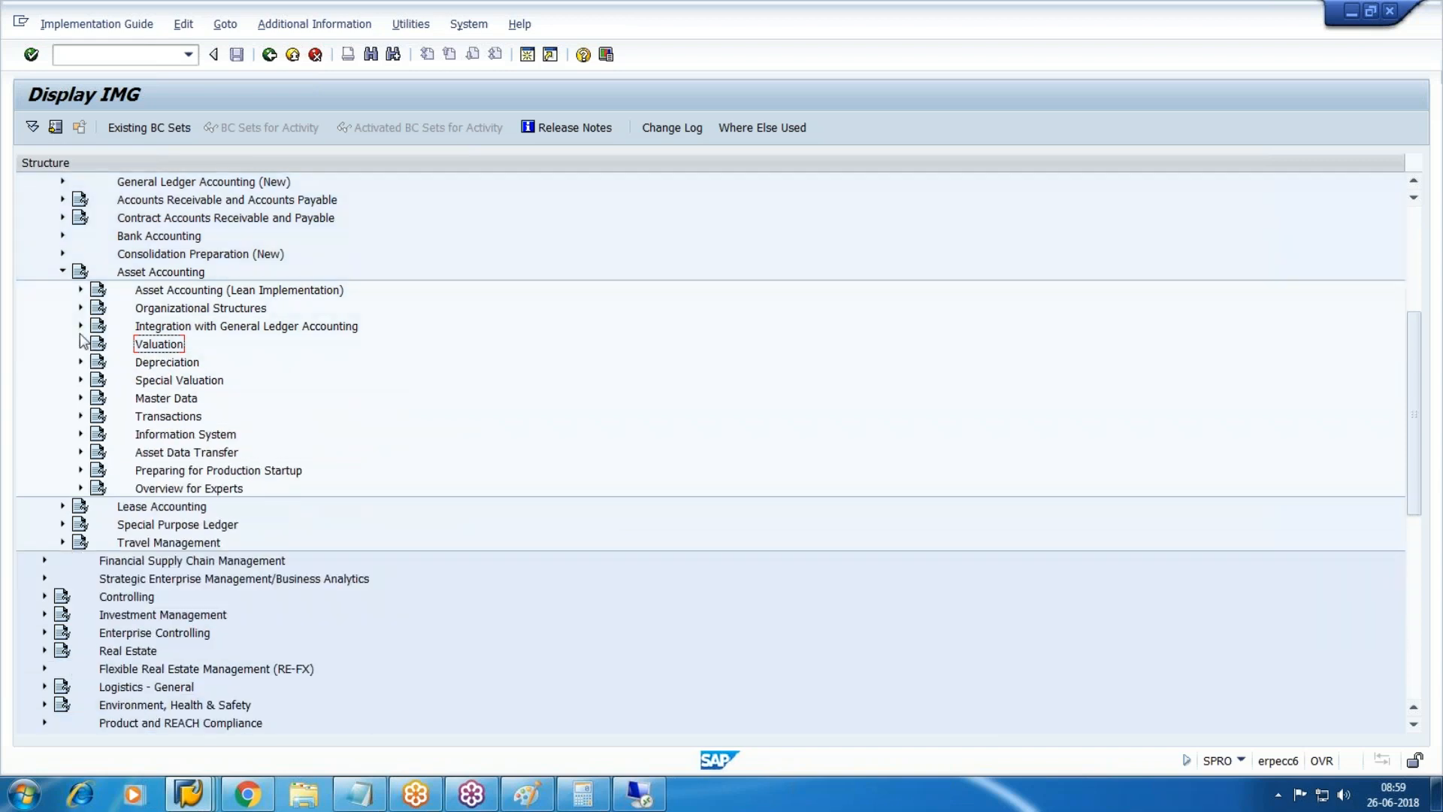
pyautogui.click(81, 325)
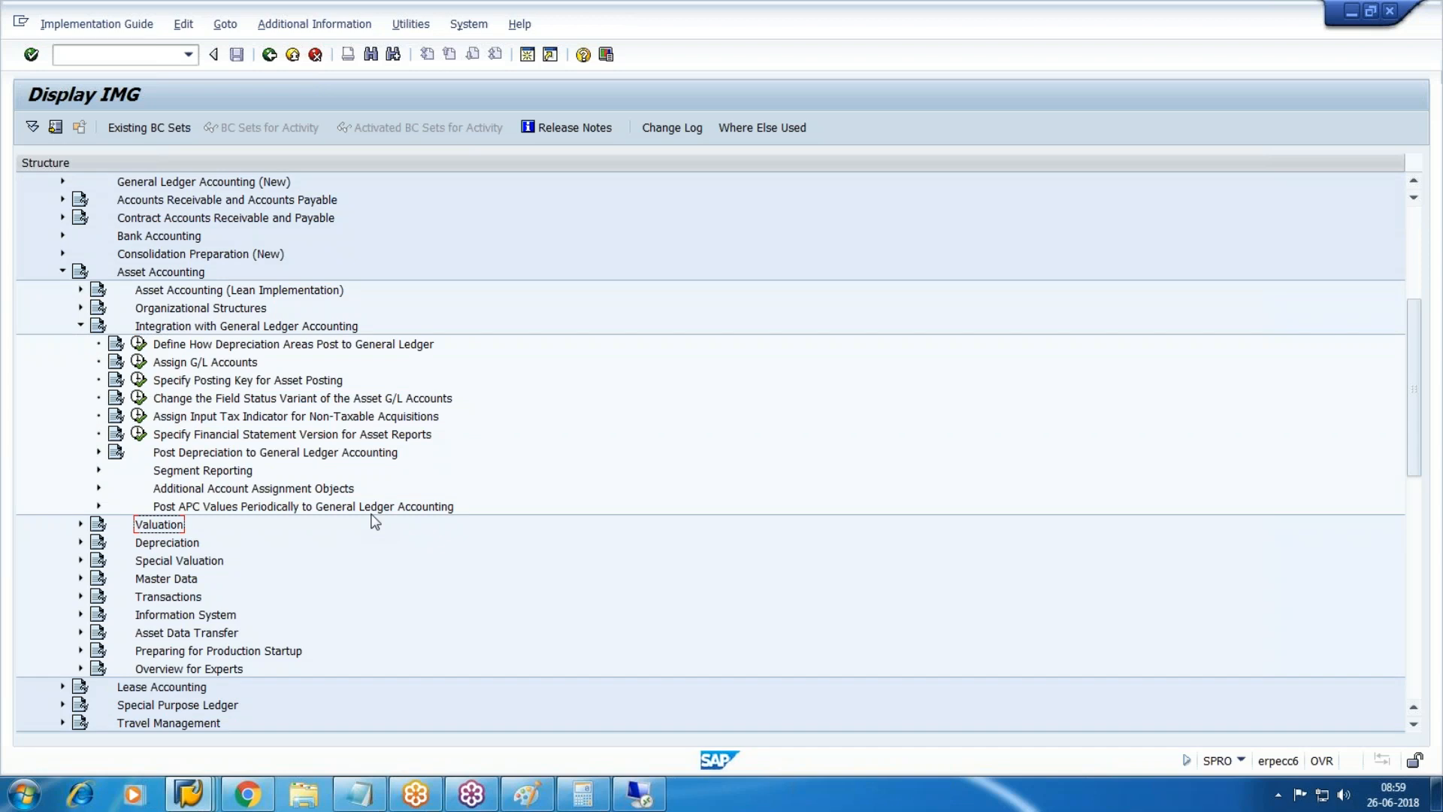
pyautogui.click(98, 506)
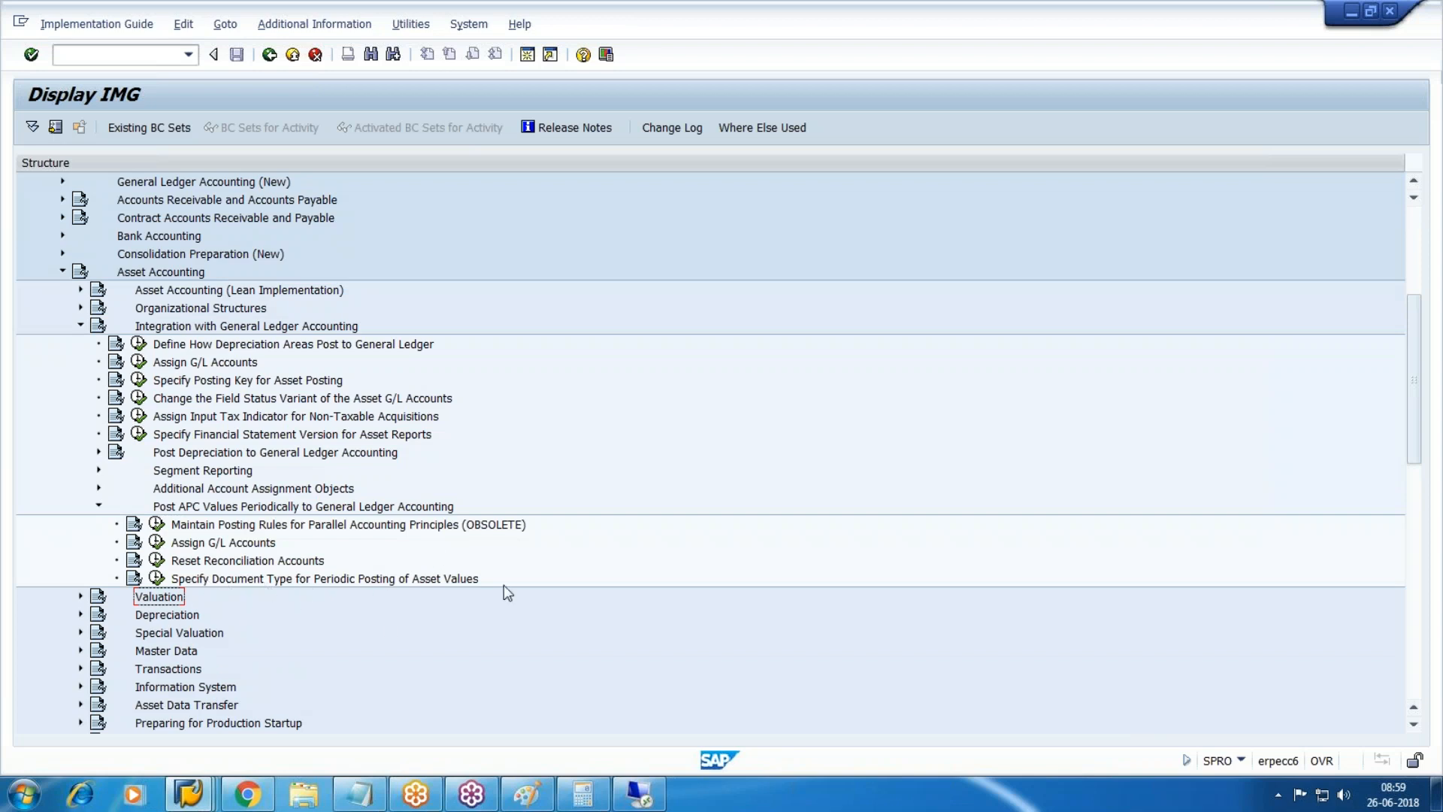
pyautogui.click(156, 578)
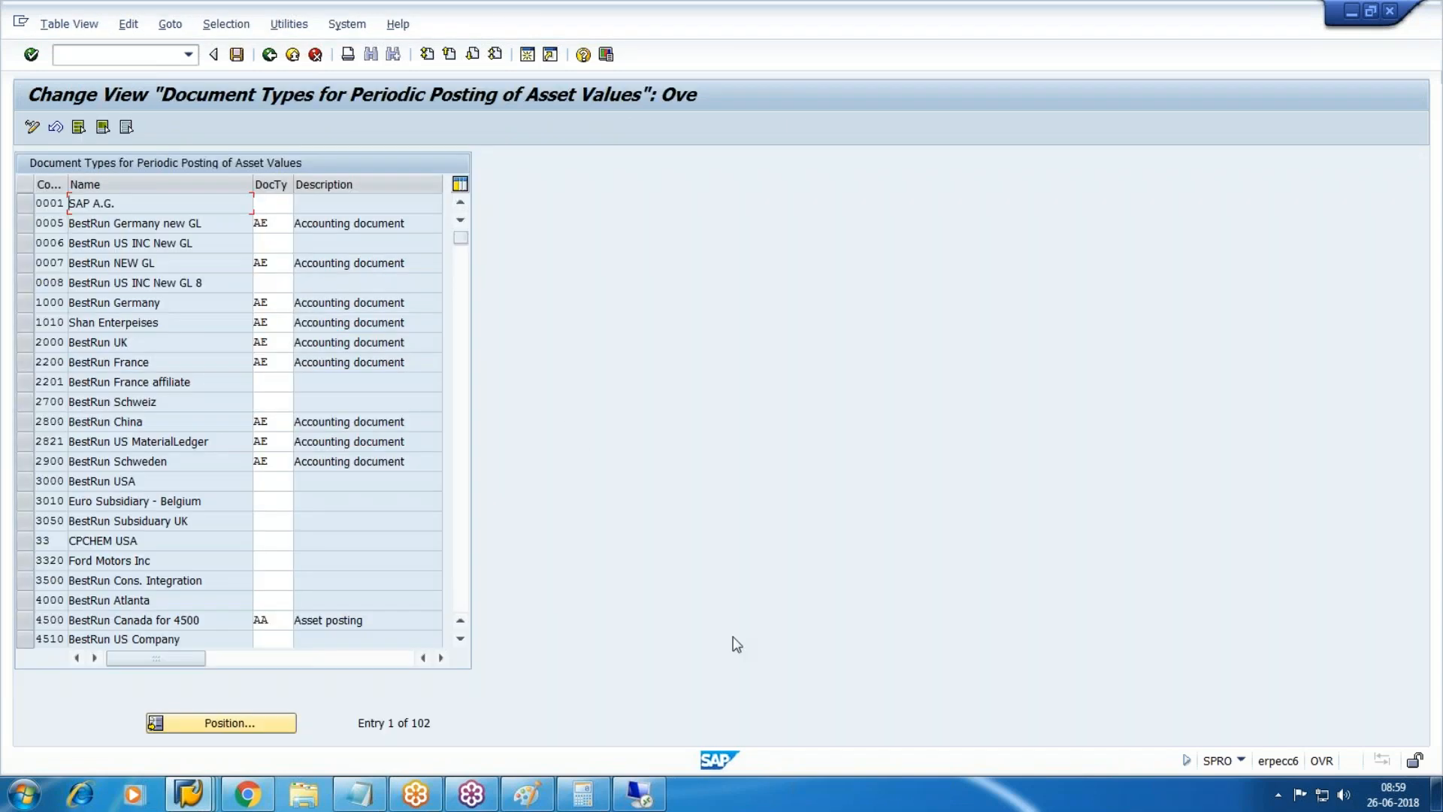
# Set document type AA for company code WM10 and save the entry.
pyautogui.click(241, 722)
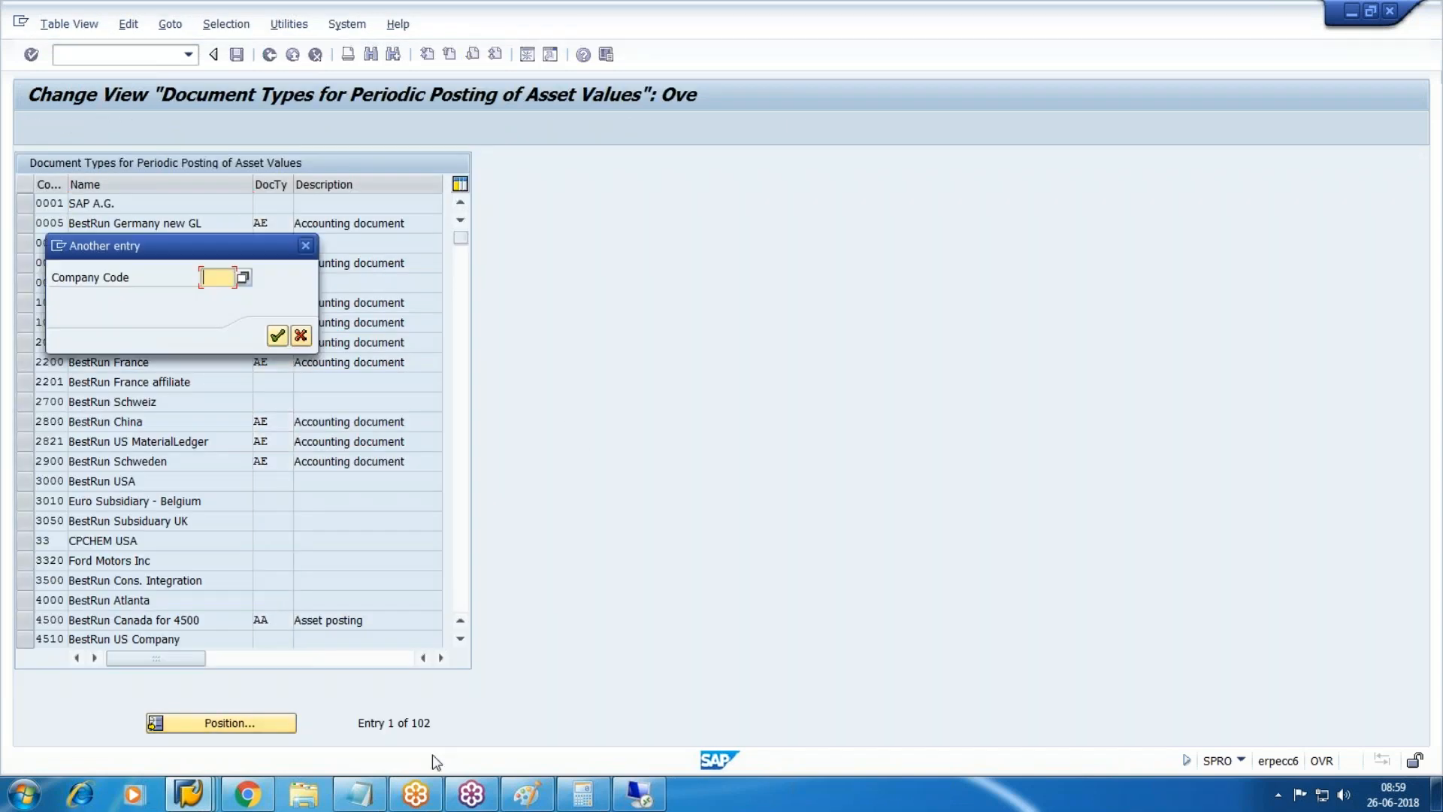
pyautogui.write('WM10')
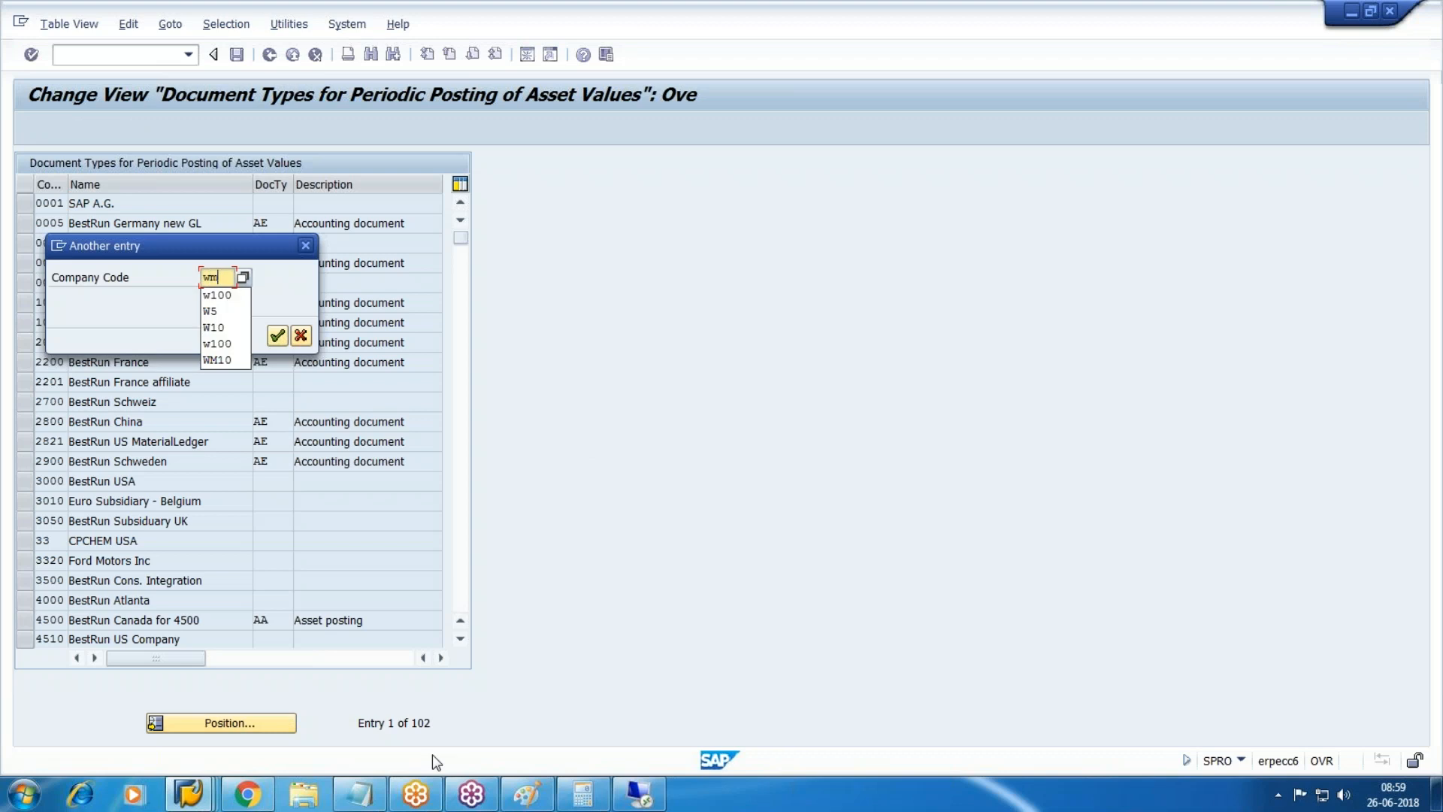
pyautogui.press('Return')
pyautogui.press('Tab')
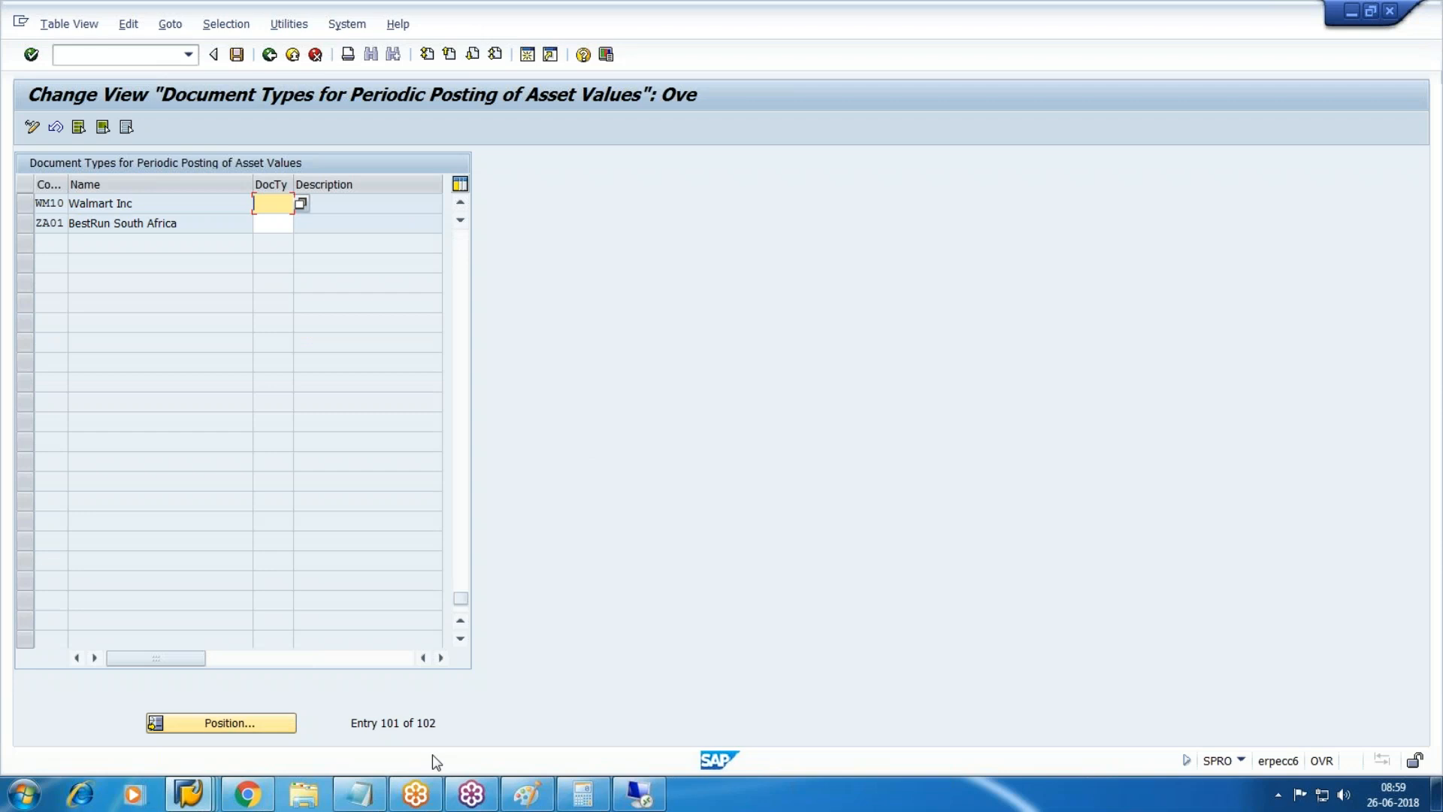
pyautogui.write('AA')
pyautogui.click(606, 514)
pyautogui.click(237, 54)
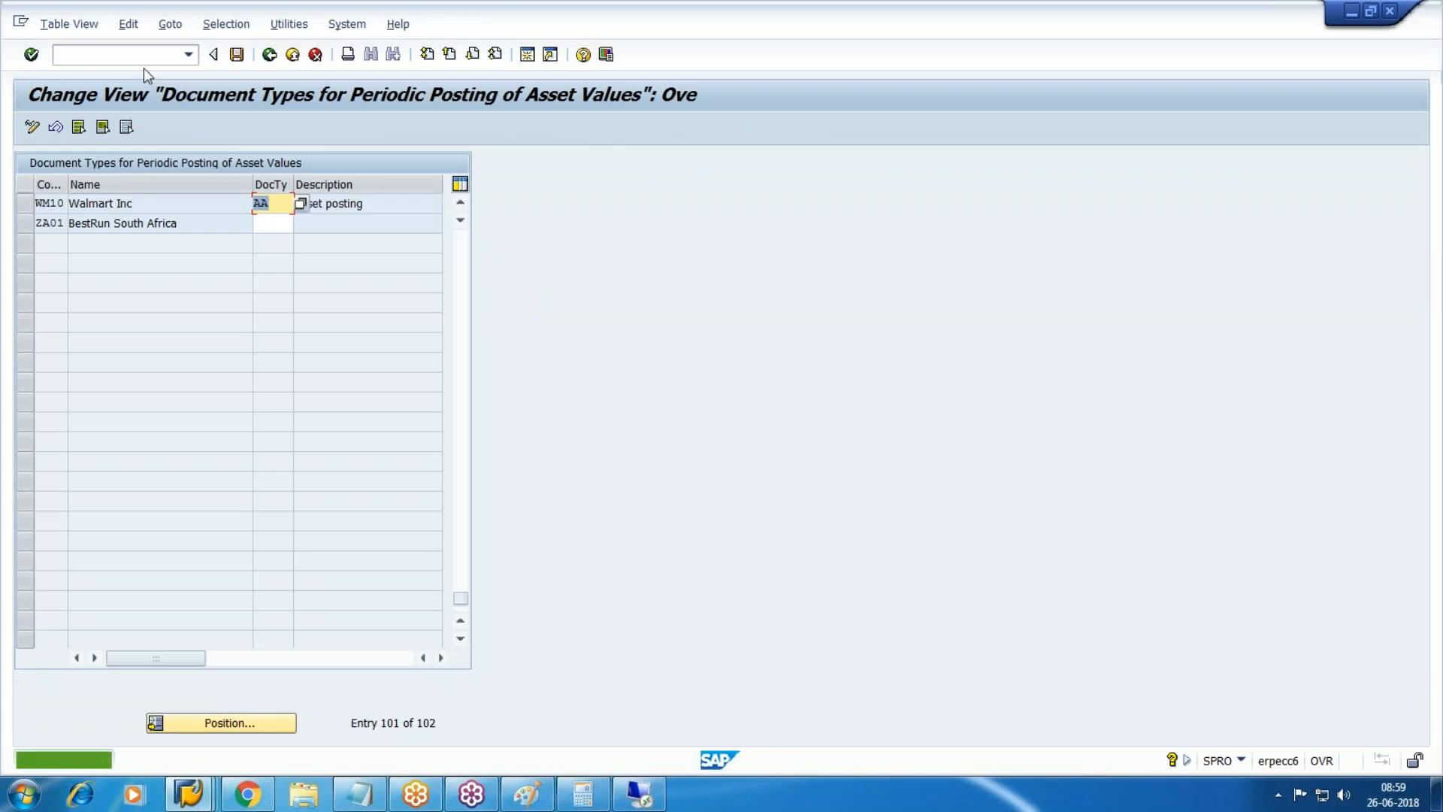
# Return to the periodic asset postings transaction with /NASKB.
pyautogui.click(132, 55)
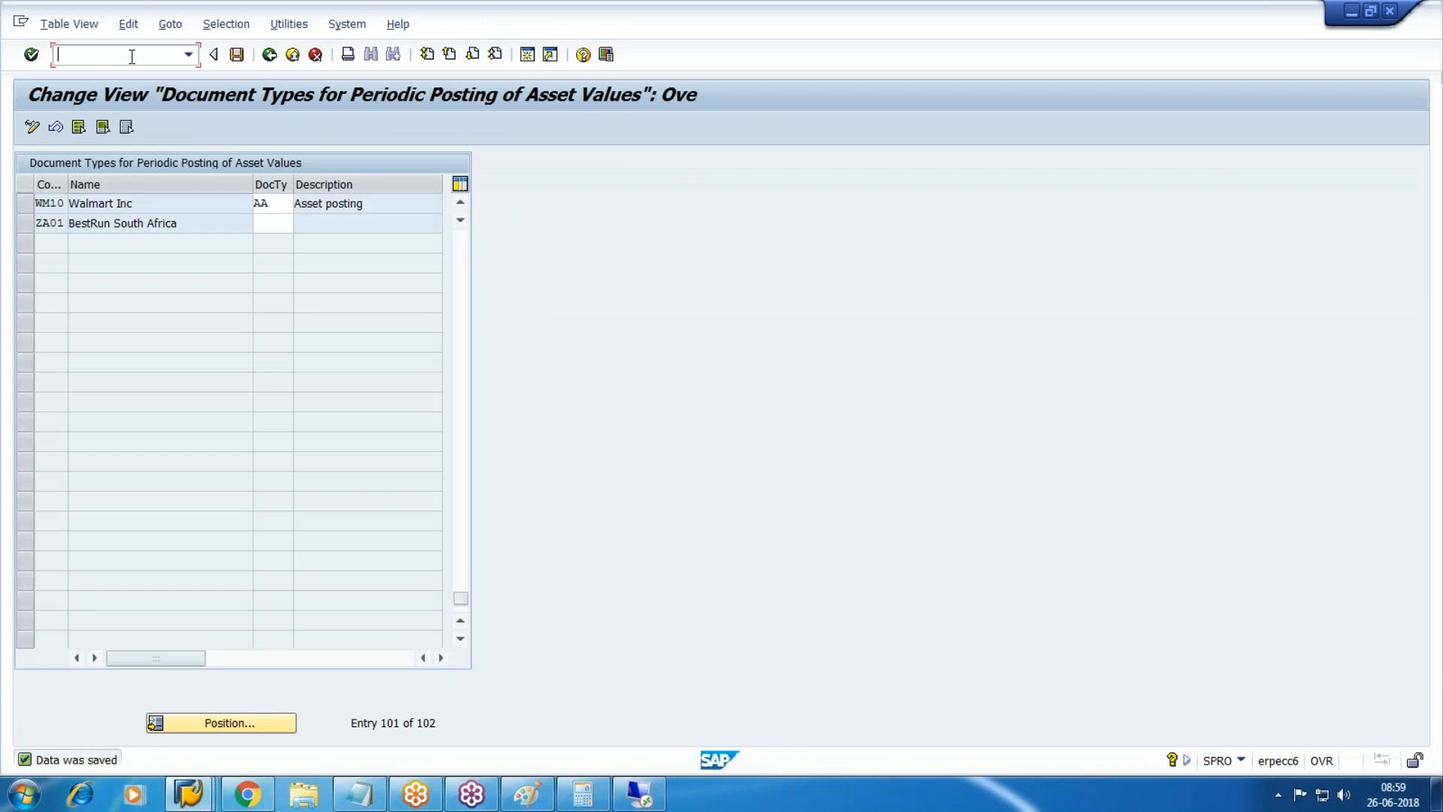
pyautogui.write('/NASKB')
pyautogui.press('Return')
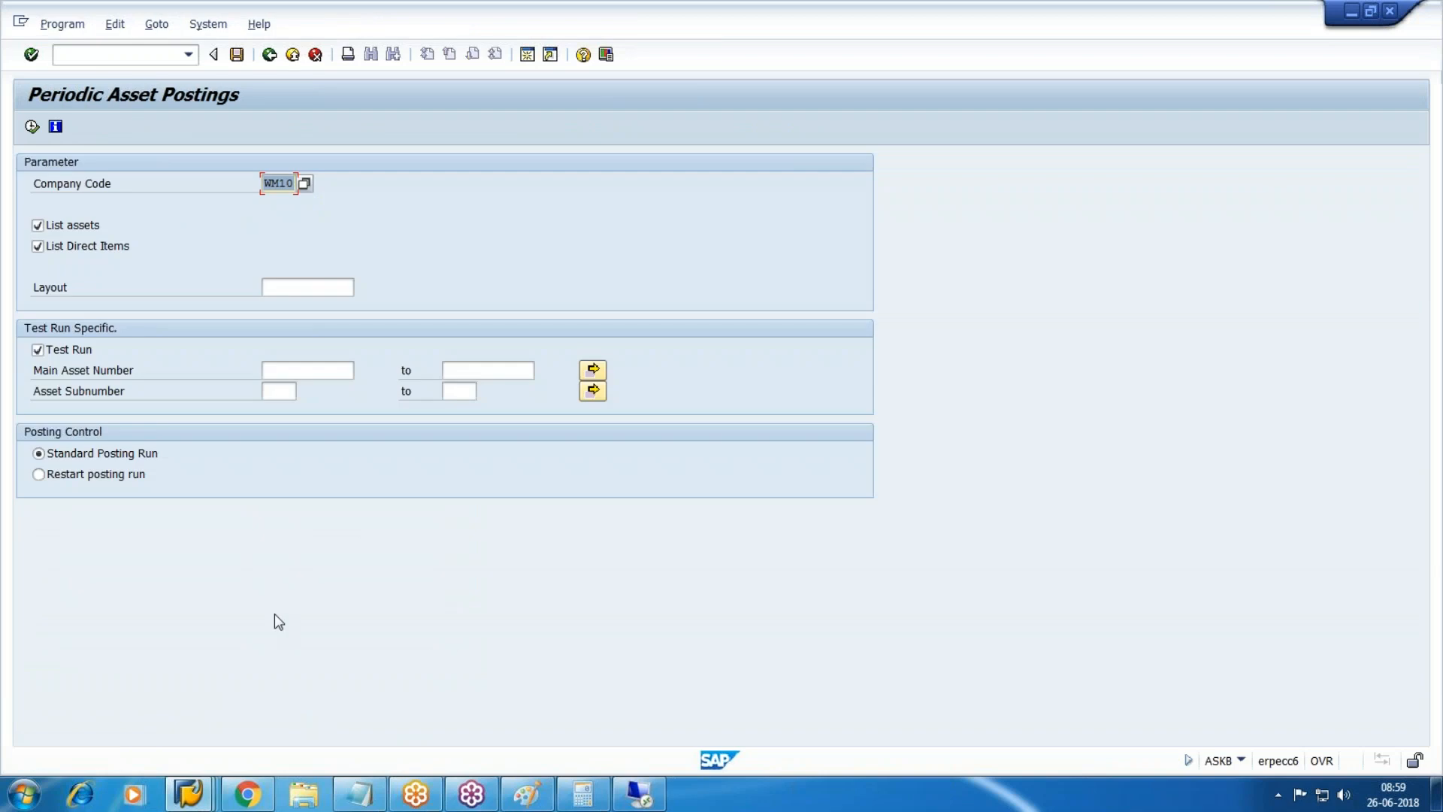
# Rerun the WM10 test, accept the online limit, and review the Loss on sale, Scrapping -Vehicle and Accum Dep-Vehicle lines.
pyautogui.click(30, 128)
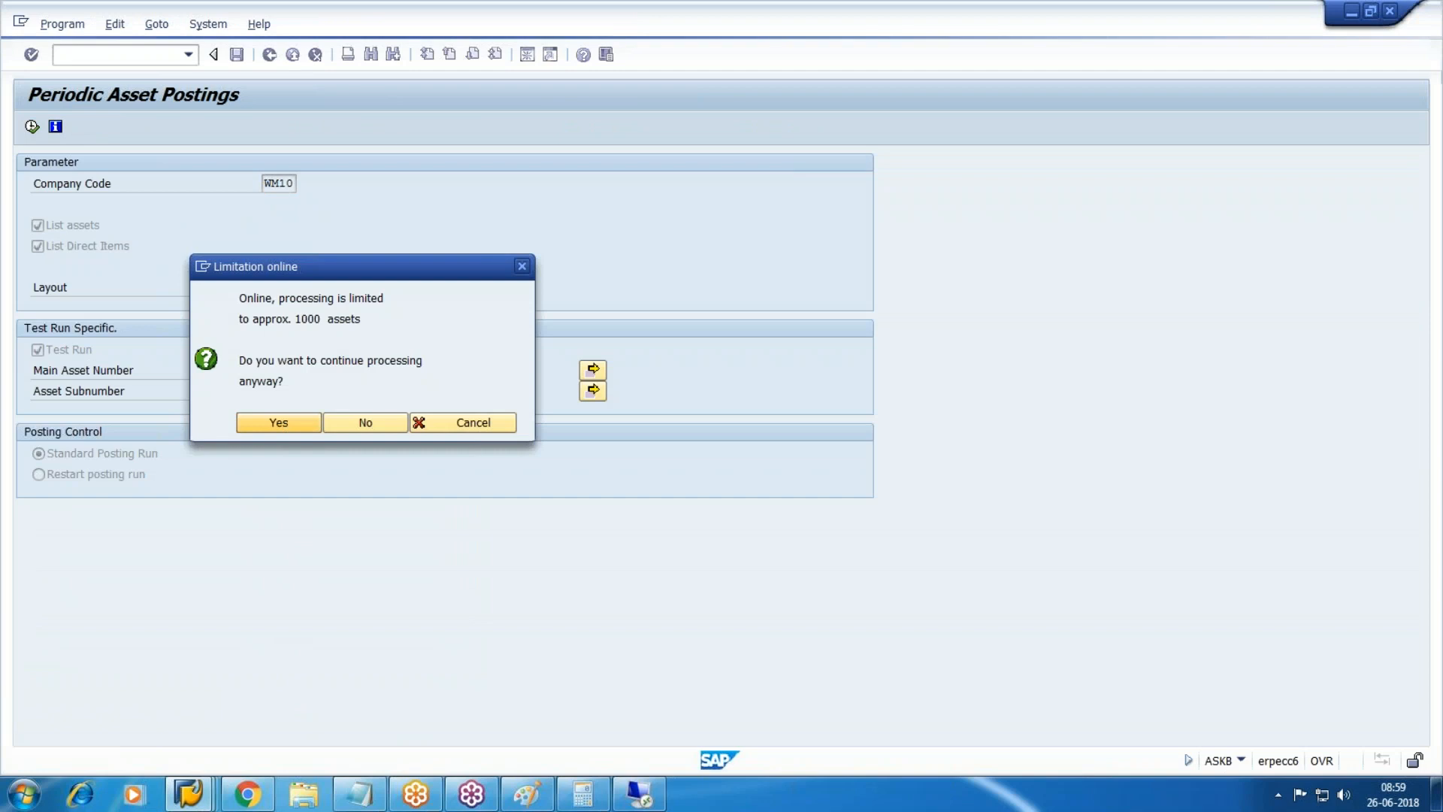
pyautogui.click(278, 423)
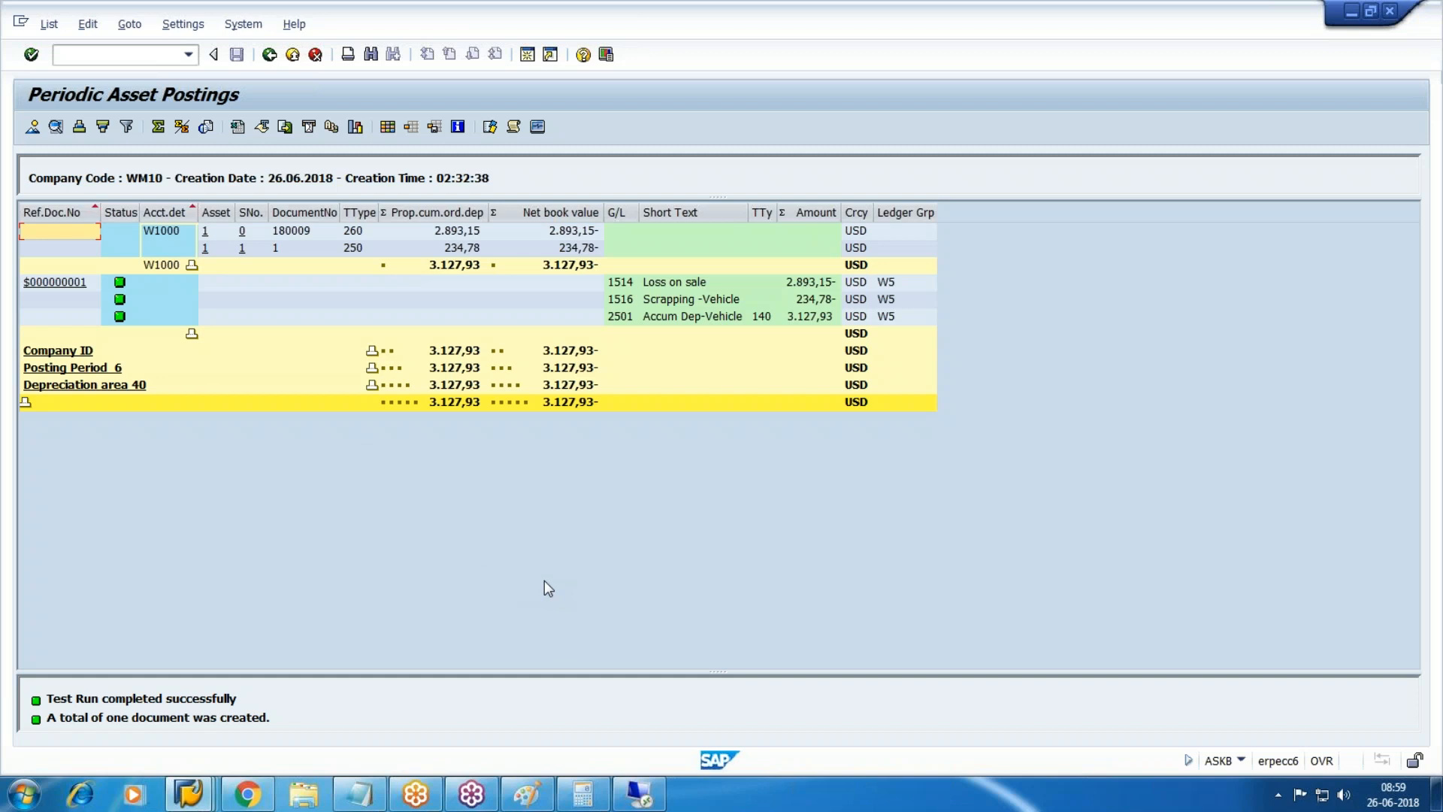
pyautogui.click(690, 284)
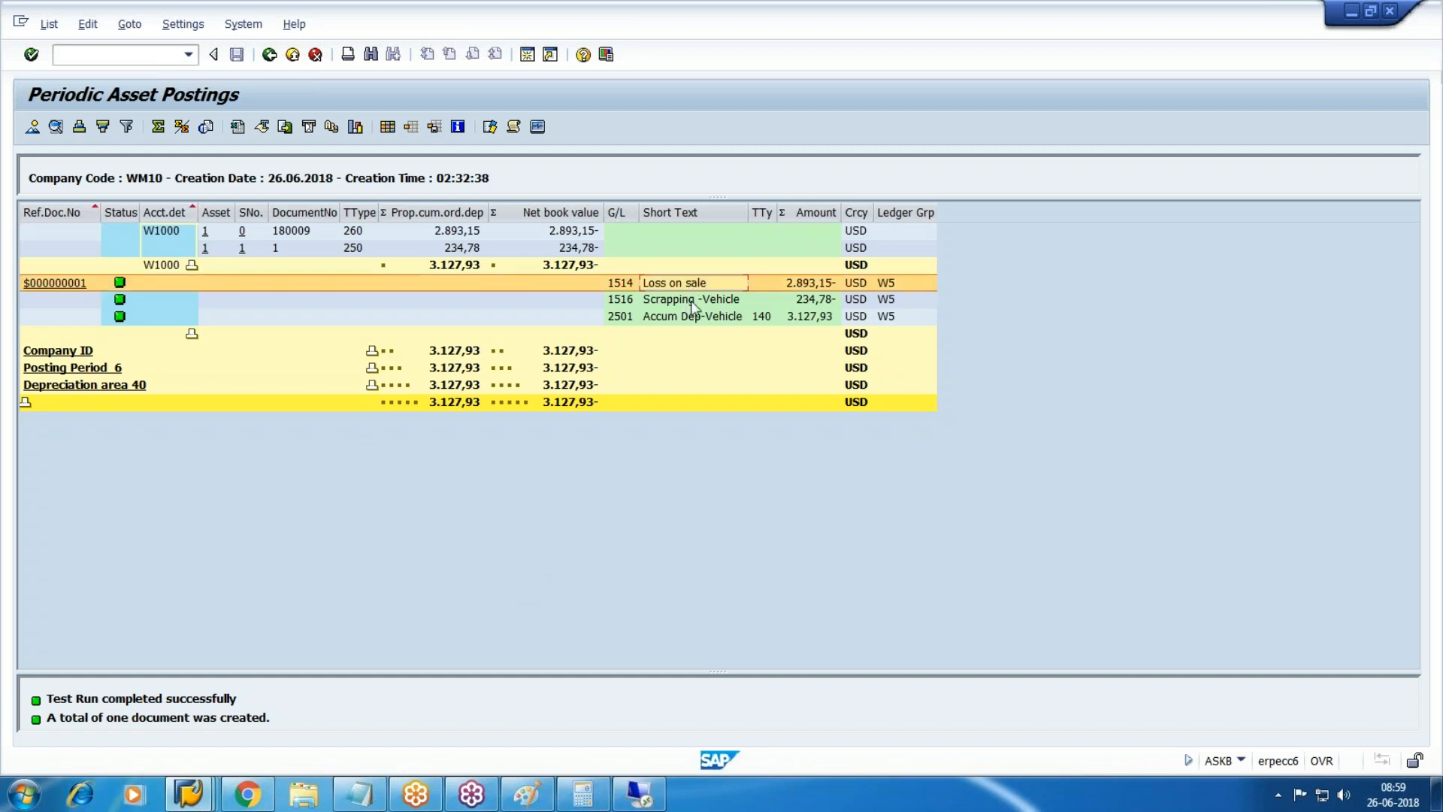
pyautogui.click(685, 301)
pyautogui.click(689, 319)
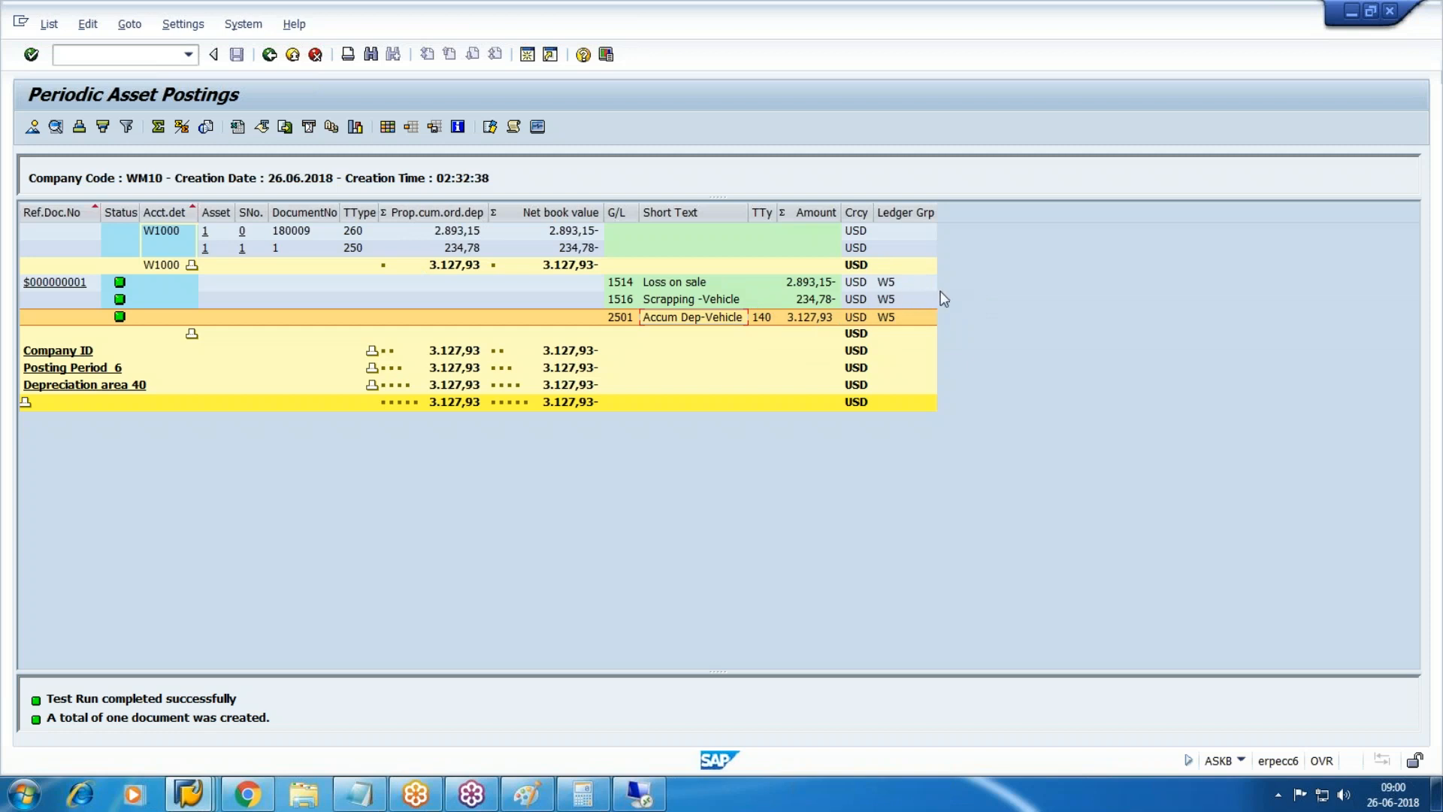
pyautogui.click(1424, 71)
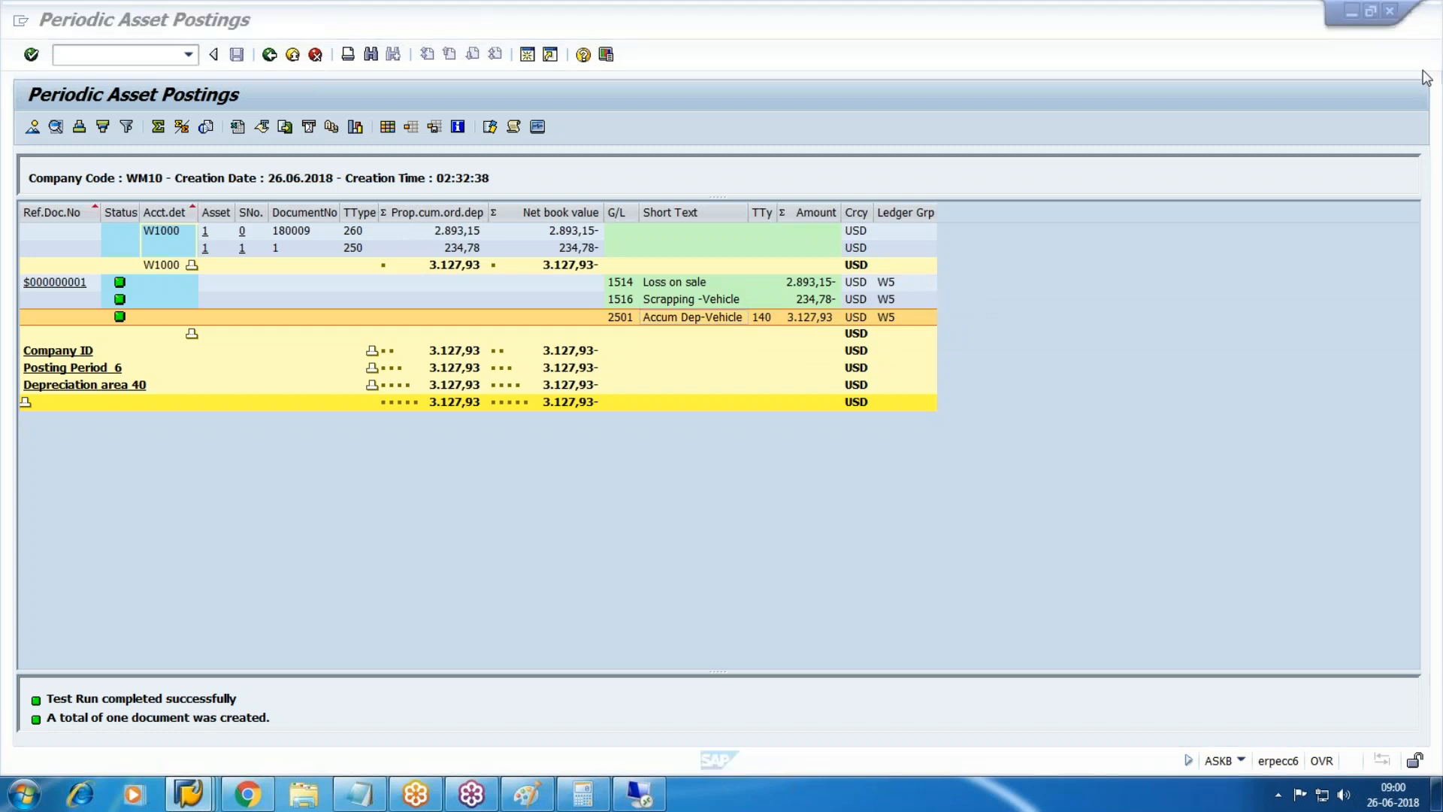